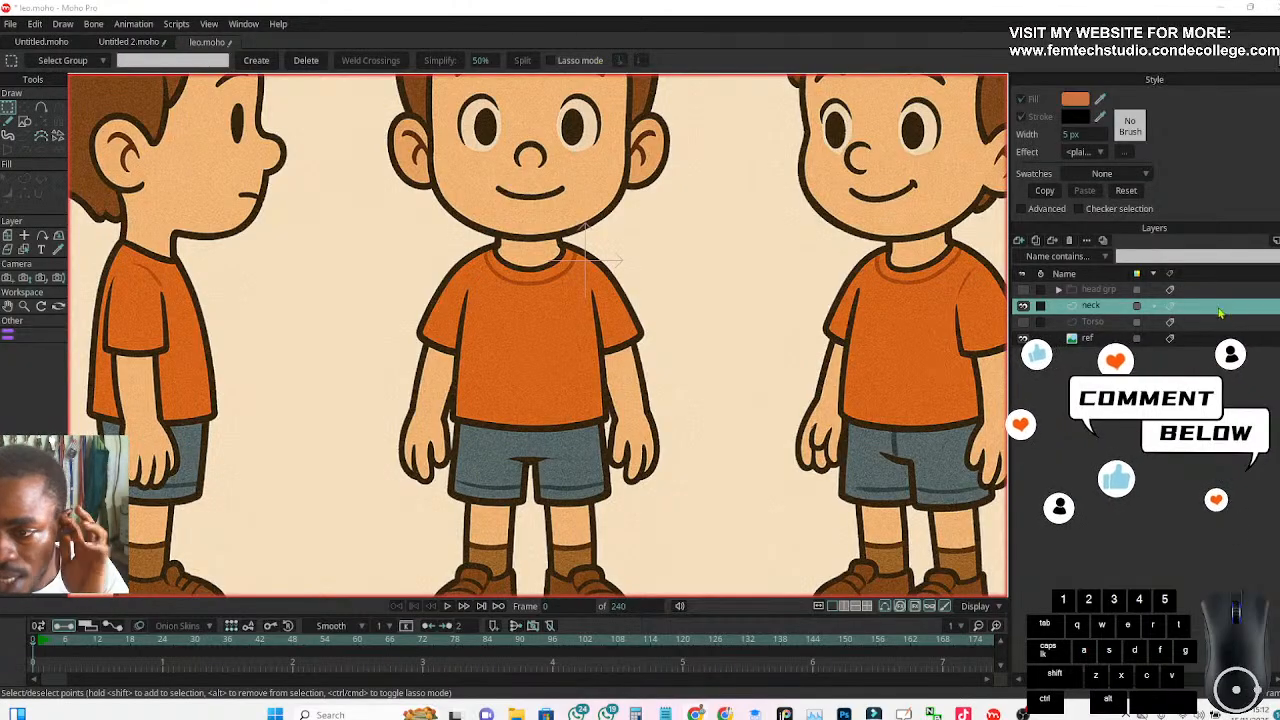
Check the Torso layer's shape with and without the ref image, leaving the torso hidden and the reference shown
{"action": "left_click", "coordinate": [1022, 322]}
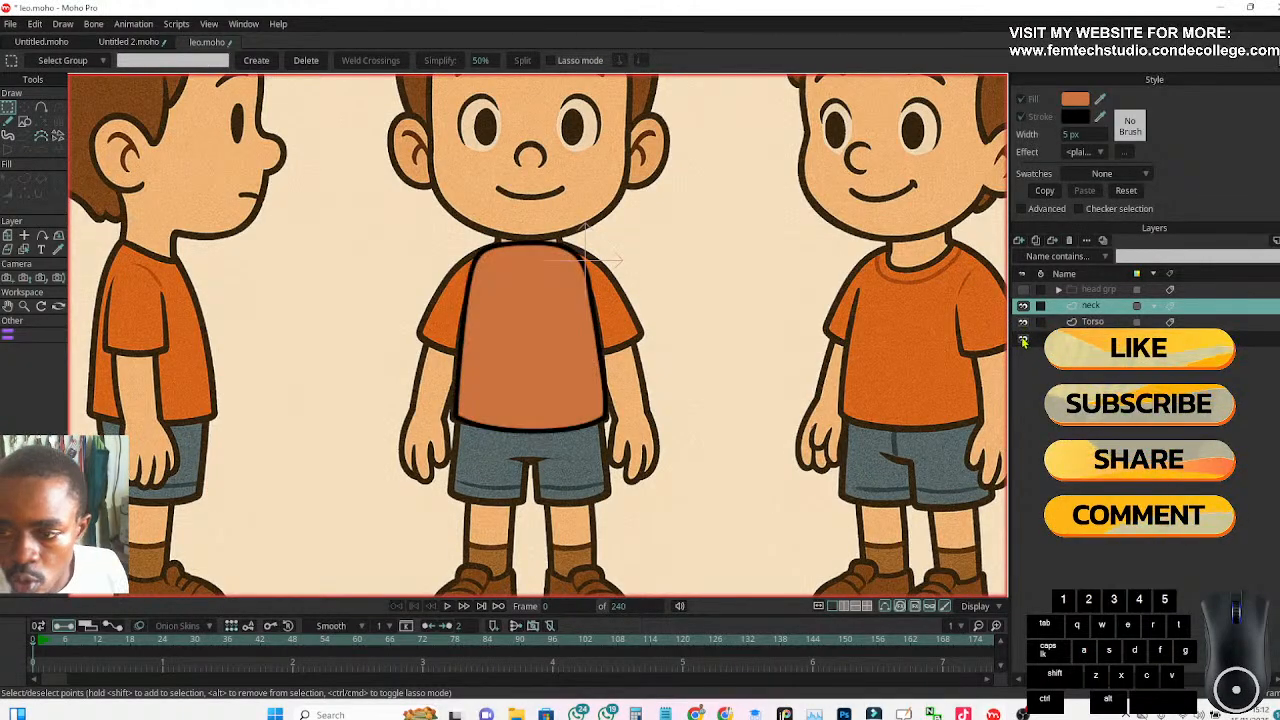
{"action": "left_click", "coordinate": [1023, 340]}
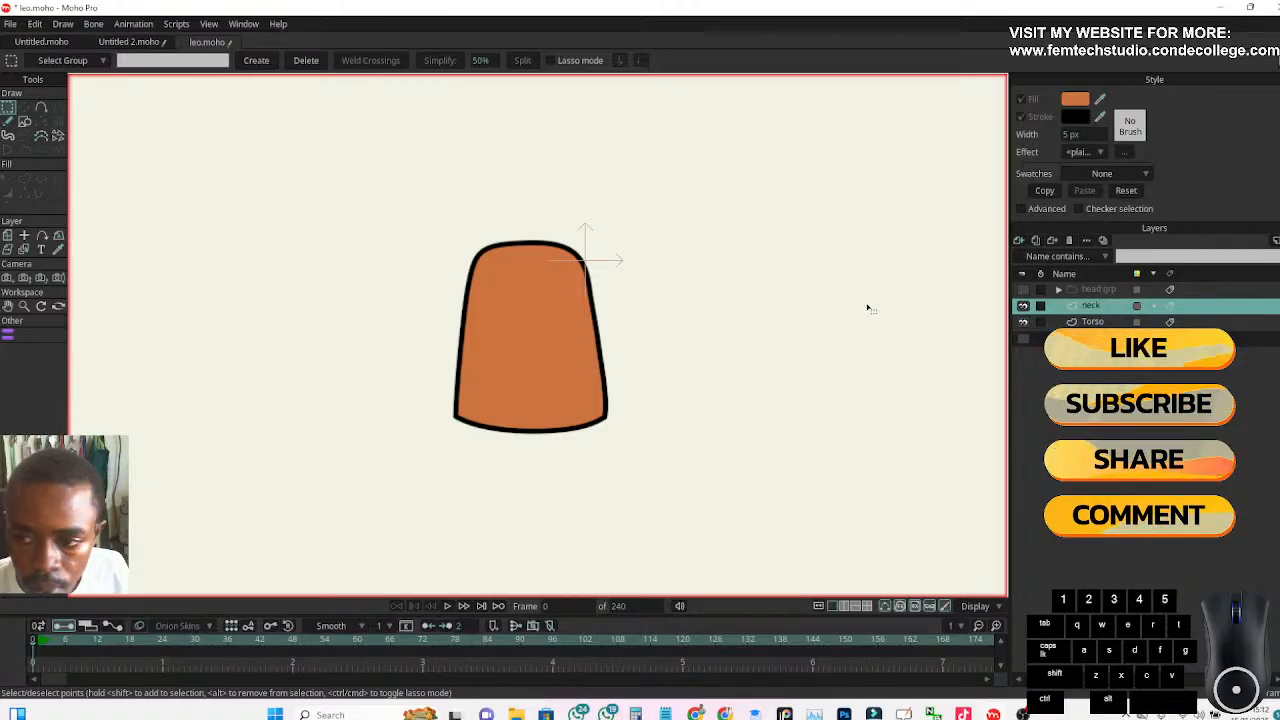
{"action": "left_click", "coordinate": [1023, 322]}
{"action": "left_click", "coordinate": [1023, 338]}
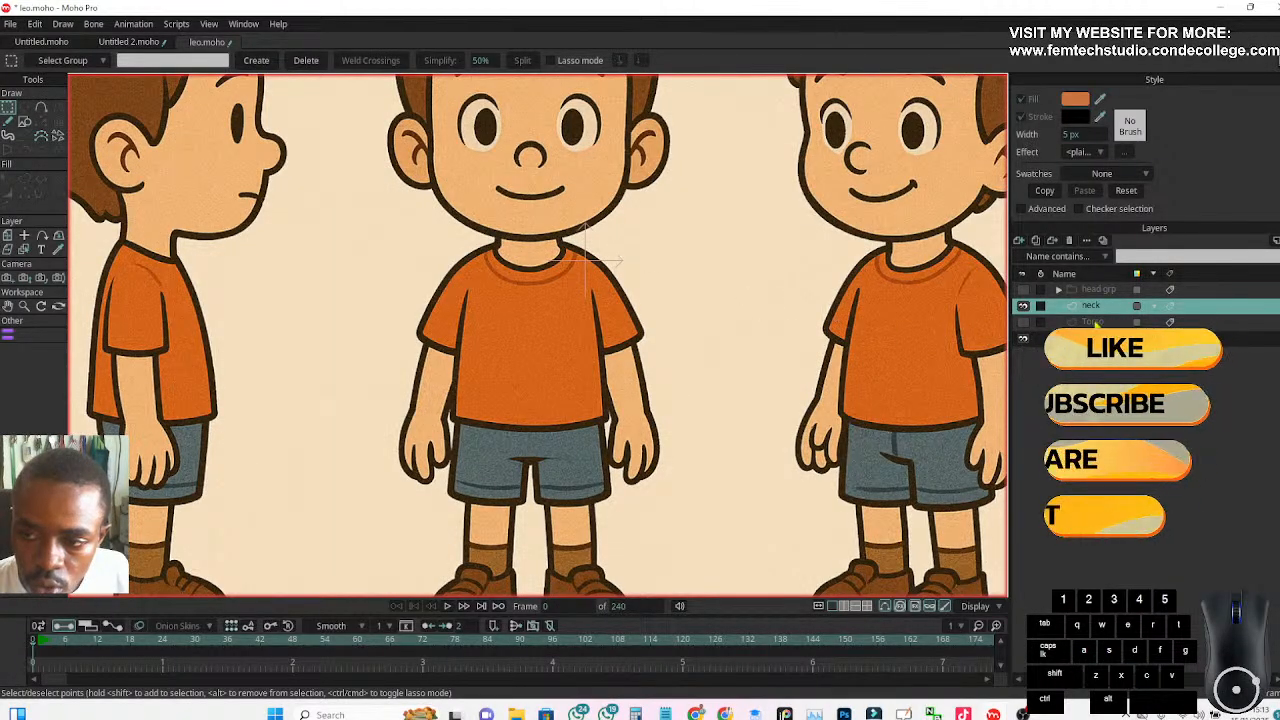
{"action": "left_click", "coordinate": [1018, 241]}
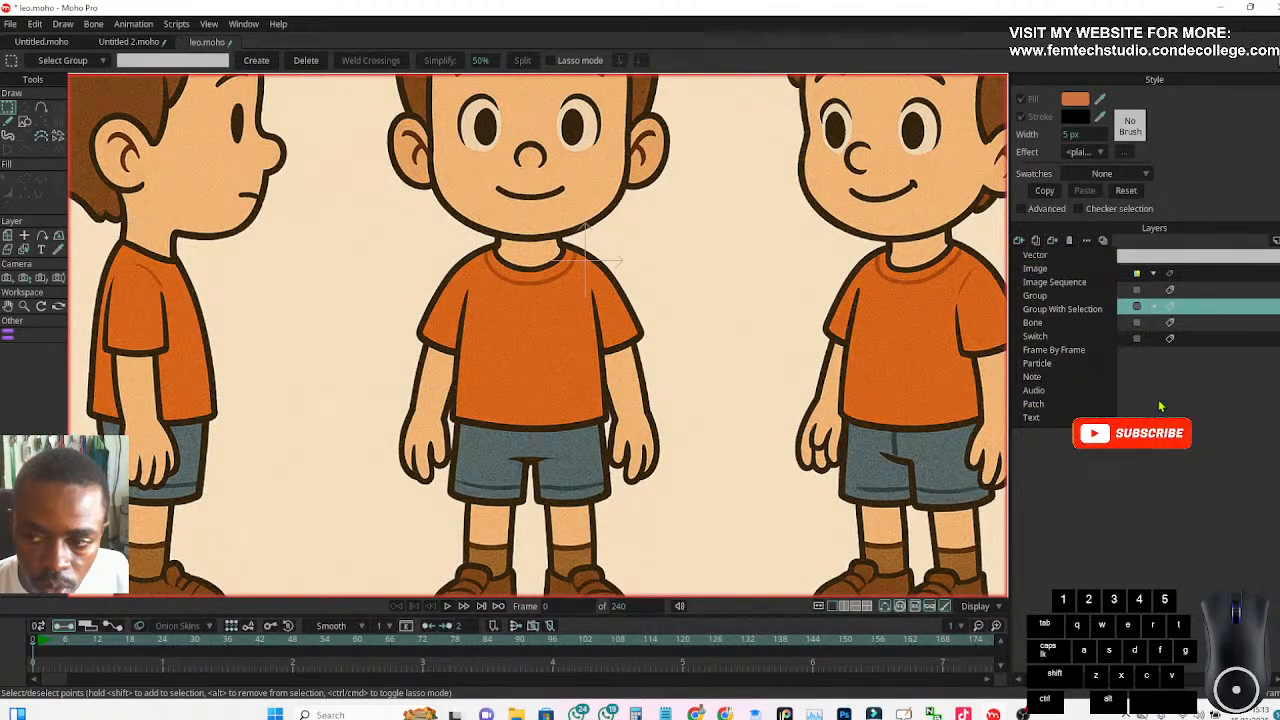
{"action": "left_click", "coordinate": [1160, 405]}
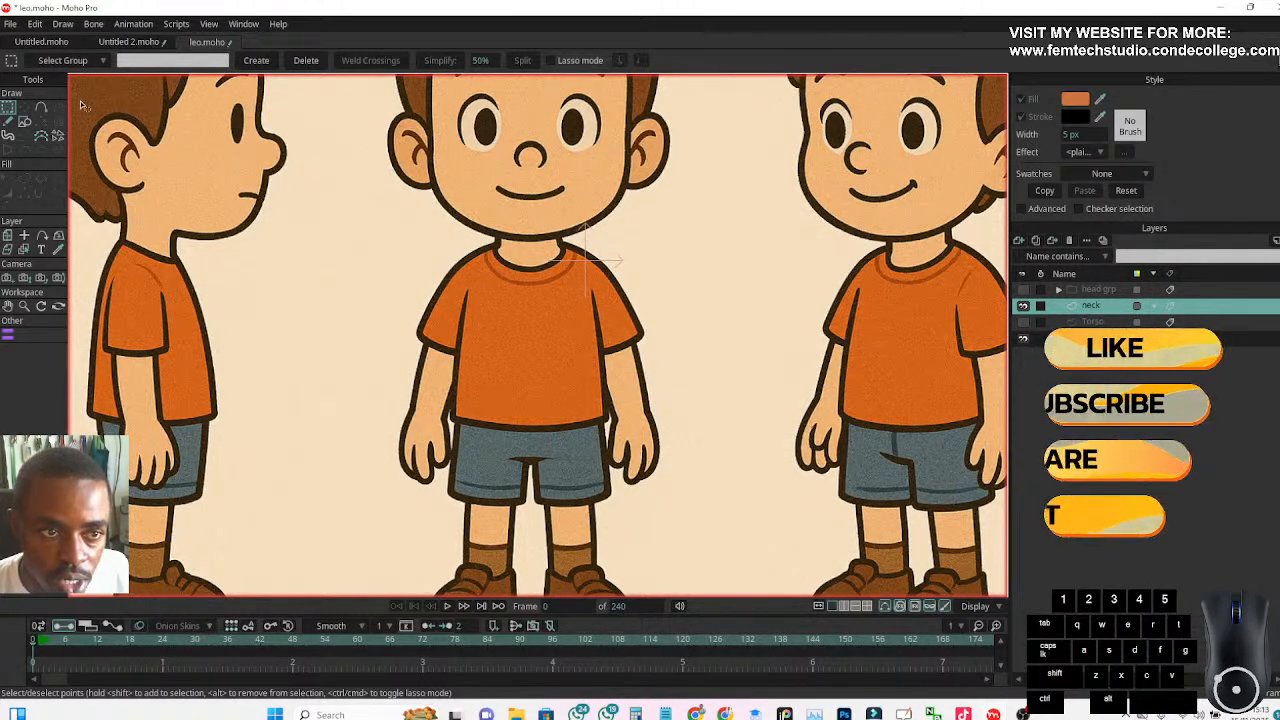
Draw a fill-only rectangle over the front-view boy's neck on the neck layer and nudge it into line with the reference
{"action": "left_click", "coordinate": [41, 108]}
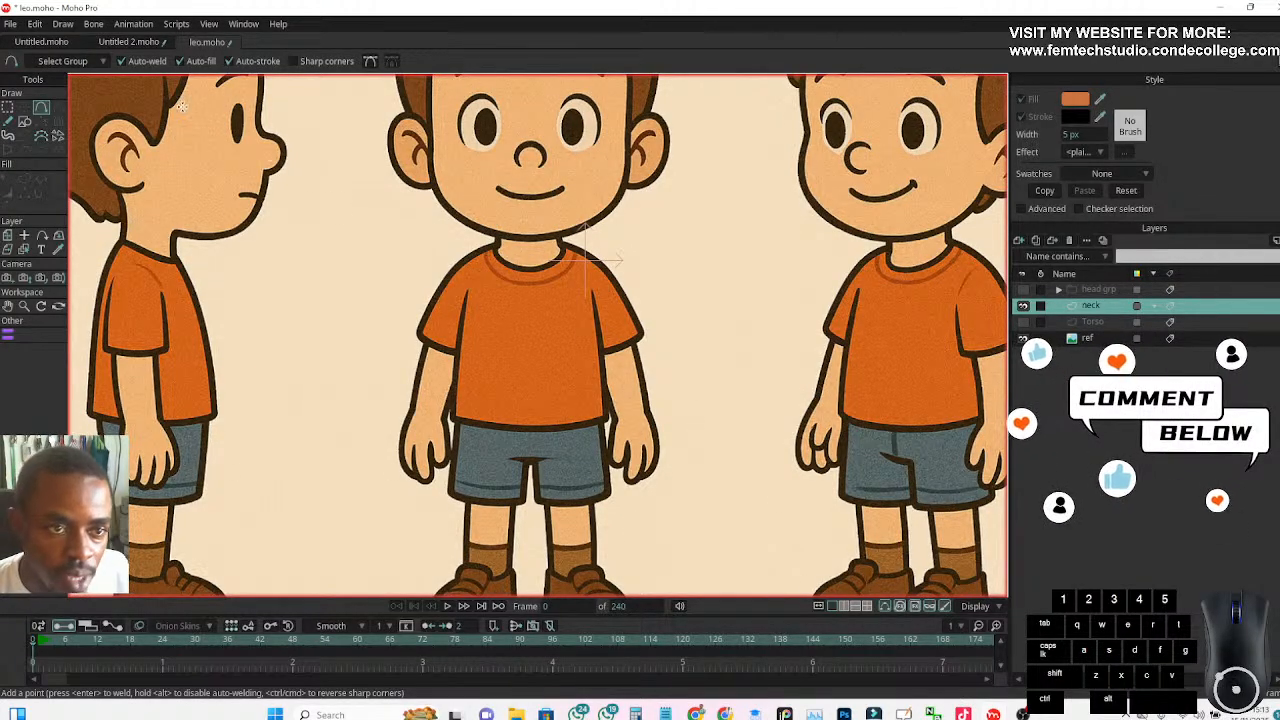
{"action": "left_click", "coordinate": [24, 121]}
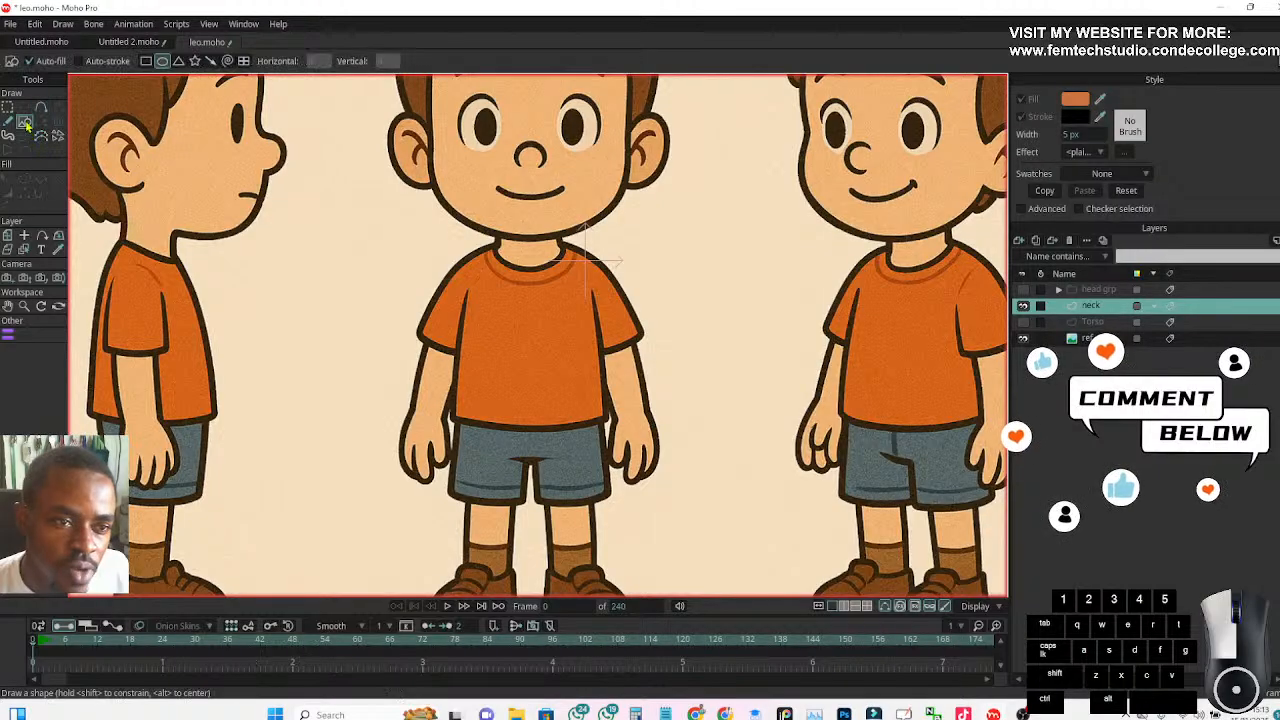
{"action": "left_click", "coordinate": [147, 61]}
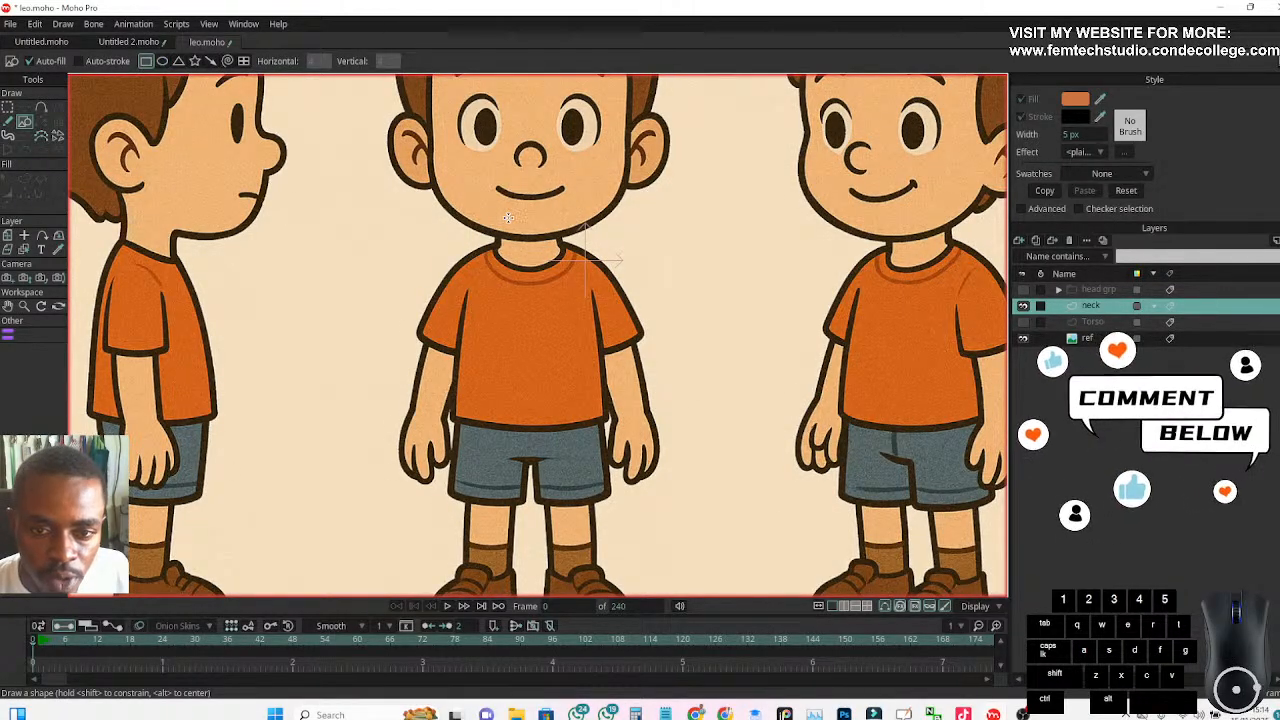
{"action": "left_click_drag", "start_coordinate": [490, 205], "coordinate": [560, 274]}
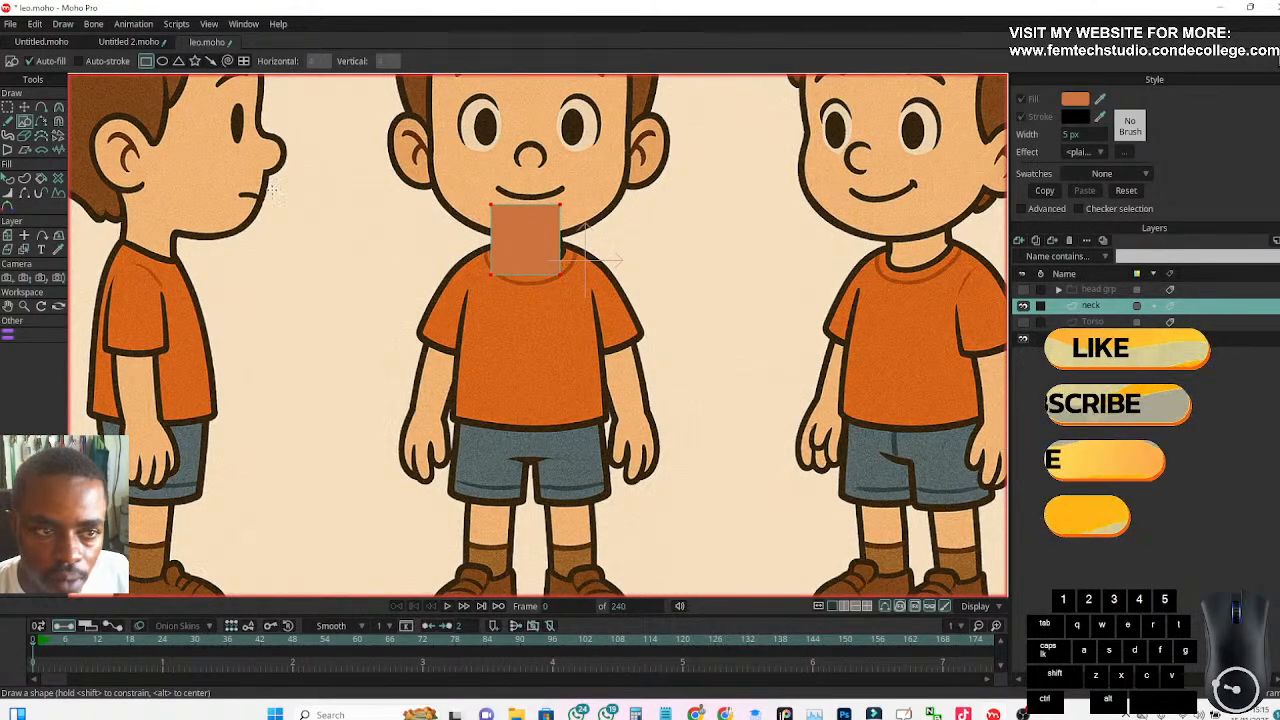
{"action": "left_click", "coordinate": [25, 108]}
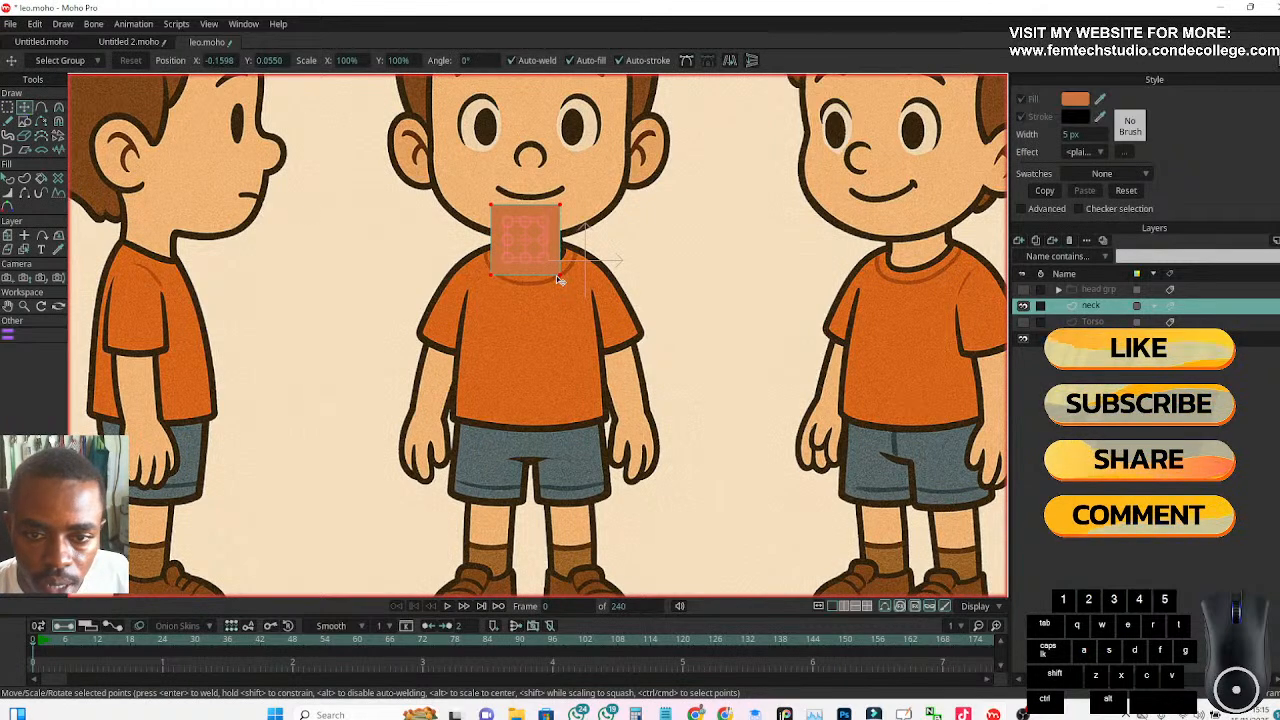
{"action": "left_click_drag", "start_coordinate": [543, 258], "coordinate": [546, 257]}
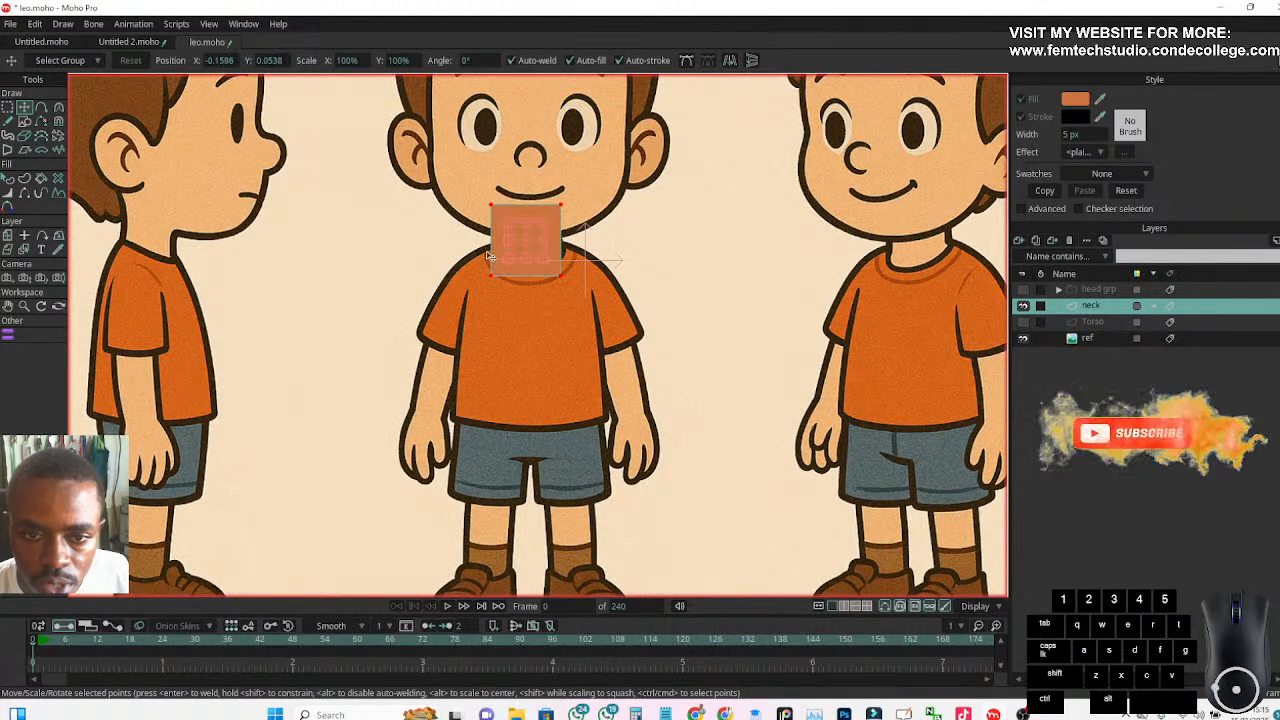
{"action": "mouse_move", "coordinate": [510, 263]}
{"action": "left_mouse_down"}
{"action": "mouse_move", "coordinate": [534, 259]}
{"action": "mouse_move", "coordinate": [520, 263]}
{"action": "left_mouse_up"}
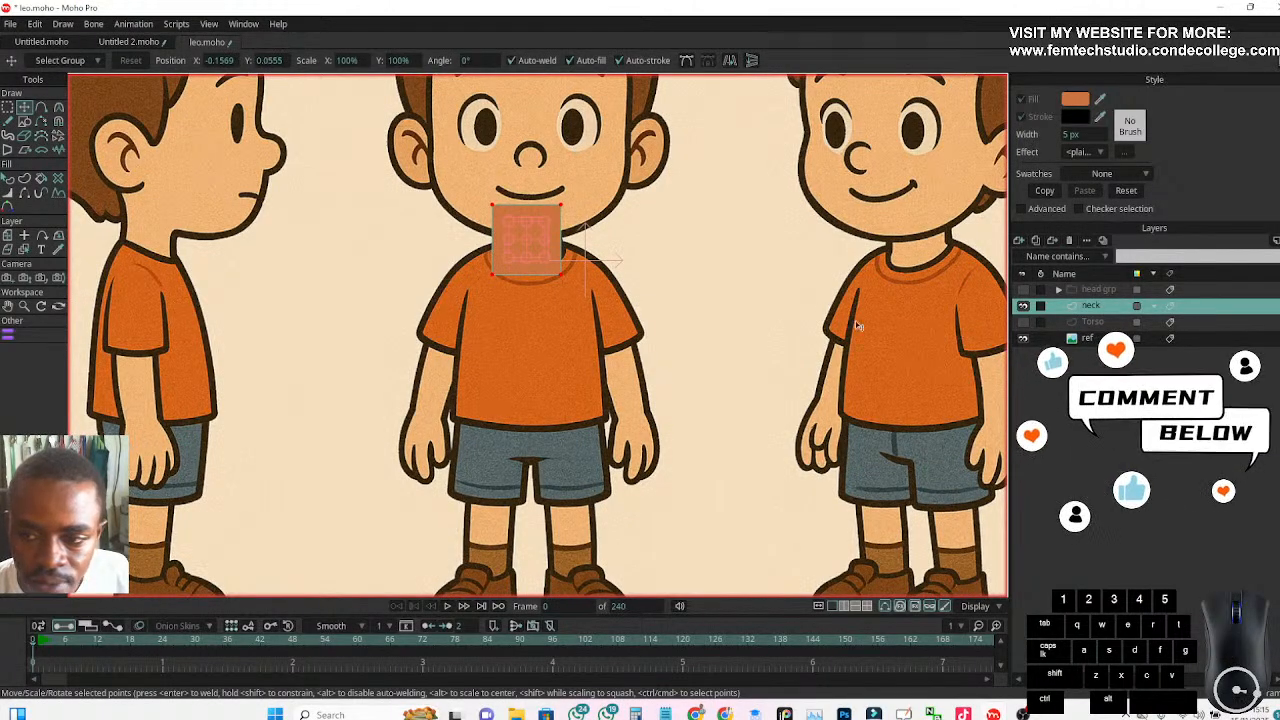
Set the neck layer's opacity to 50
{"action": "double_click", "coordinate": [1093, 307]}
{"action": "left_click", "coordinate": [683, 192]}
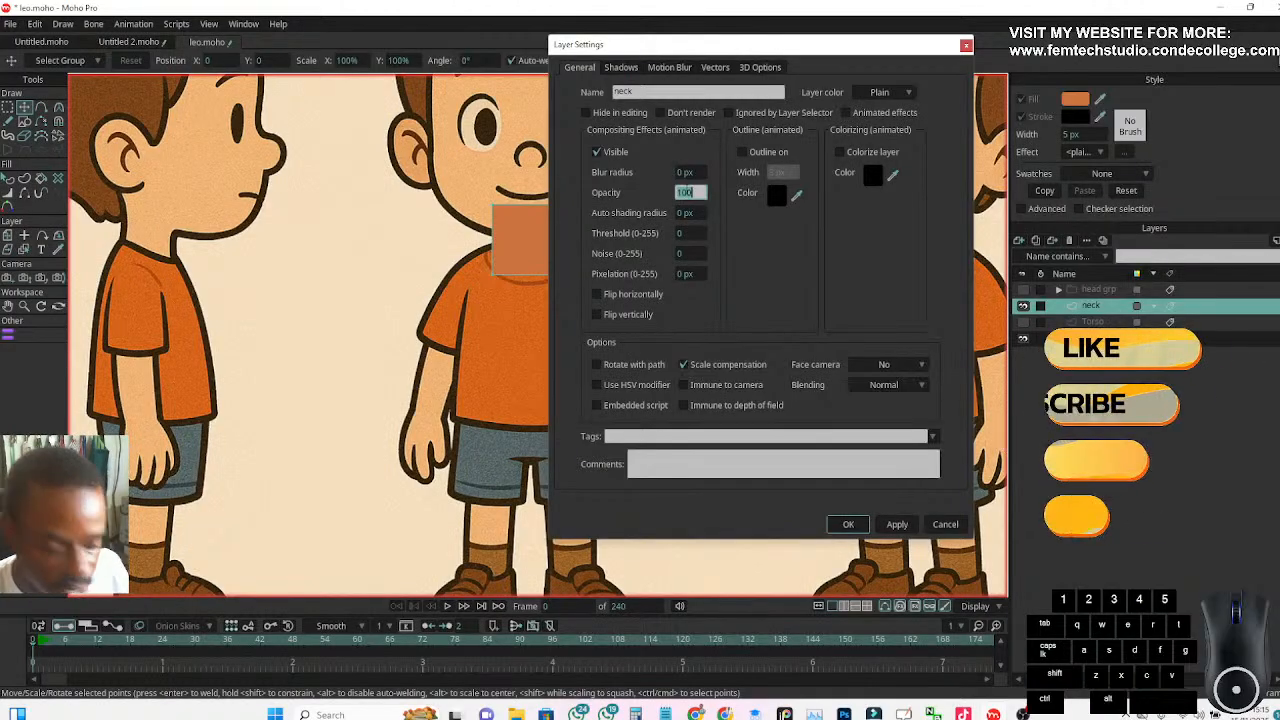
{"action": "type", "text": "50"}
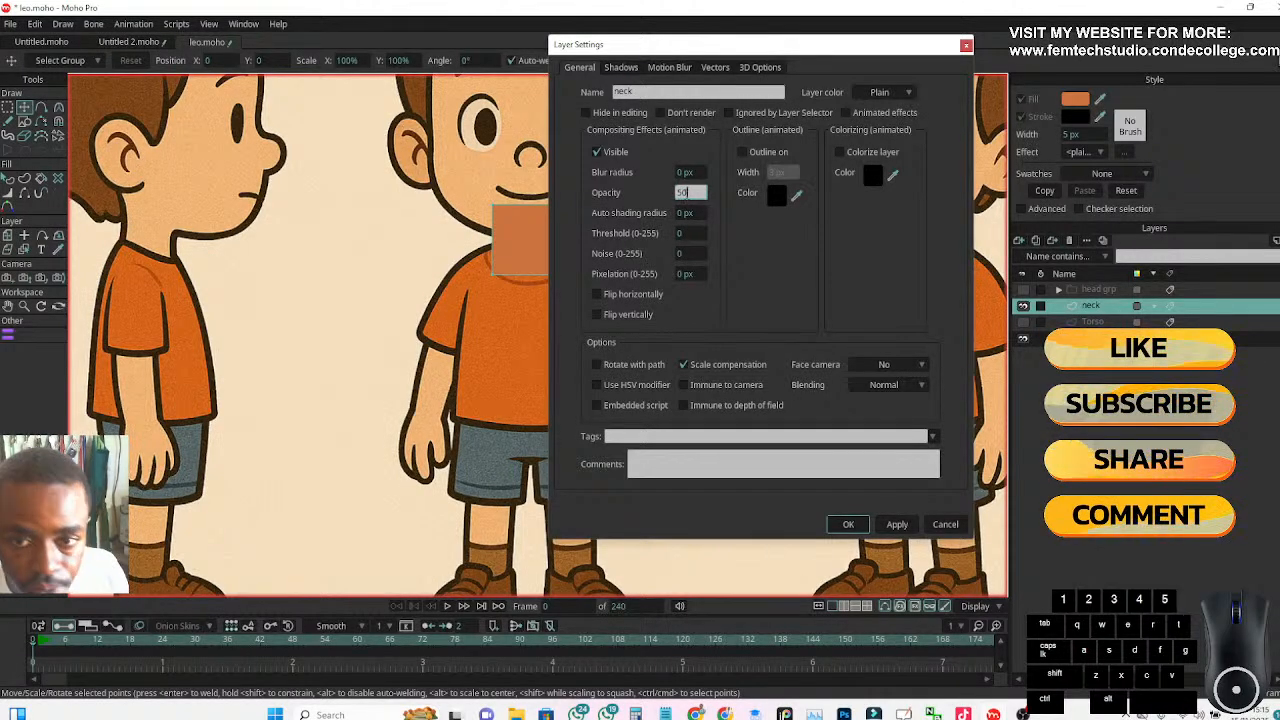
{"action": "key", "text": "Return"}
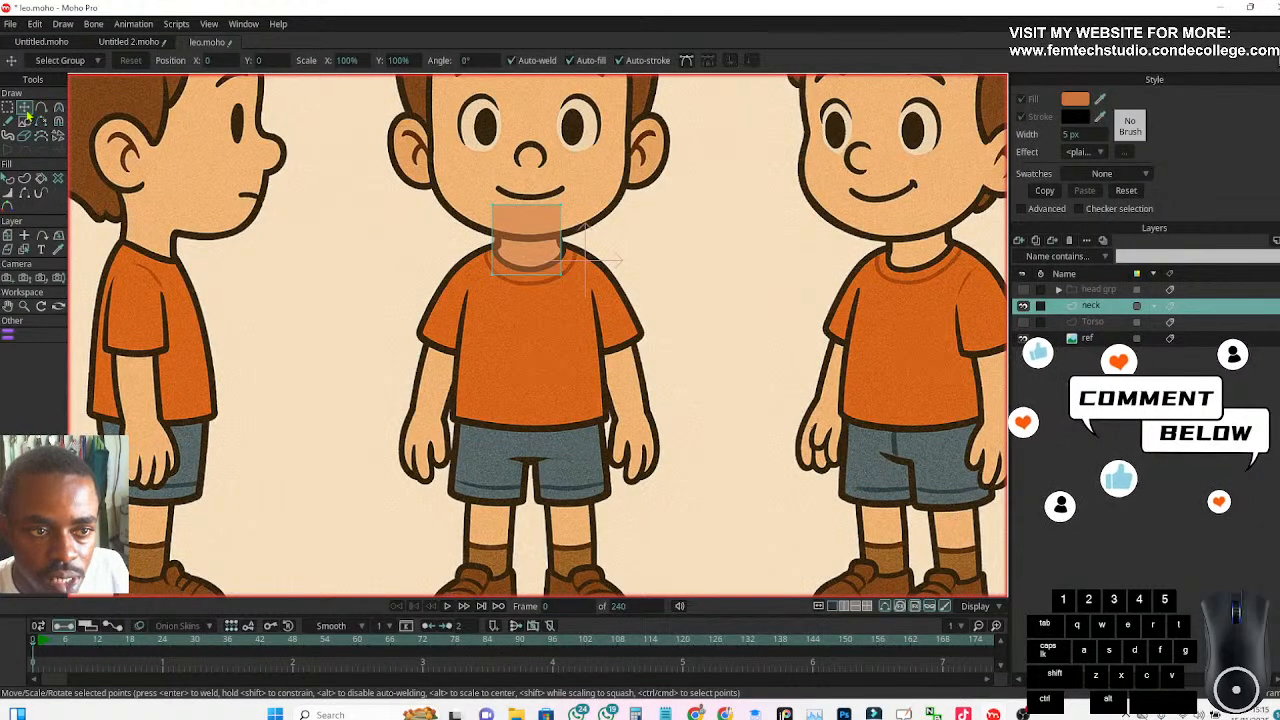
Place the neck layer's origin at the centre of the rectangle and scale the layer uniformly to about 90.3%
{"action": "left_click", "coordinate": [10, 236]}
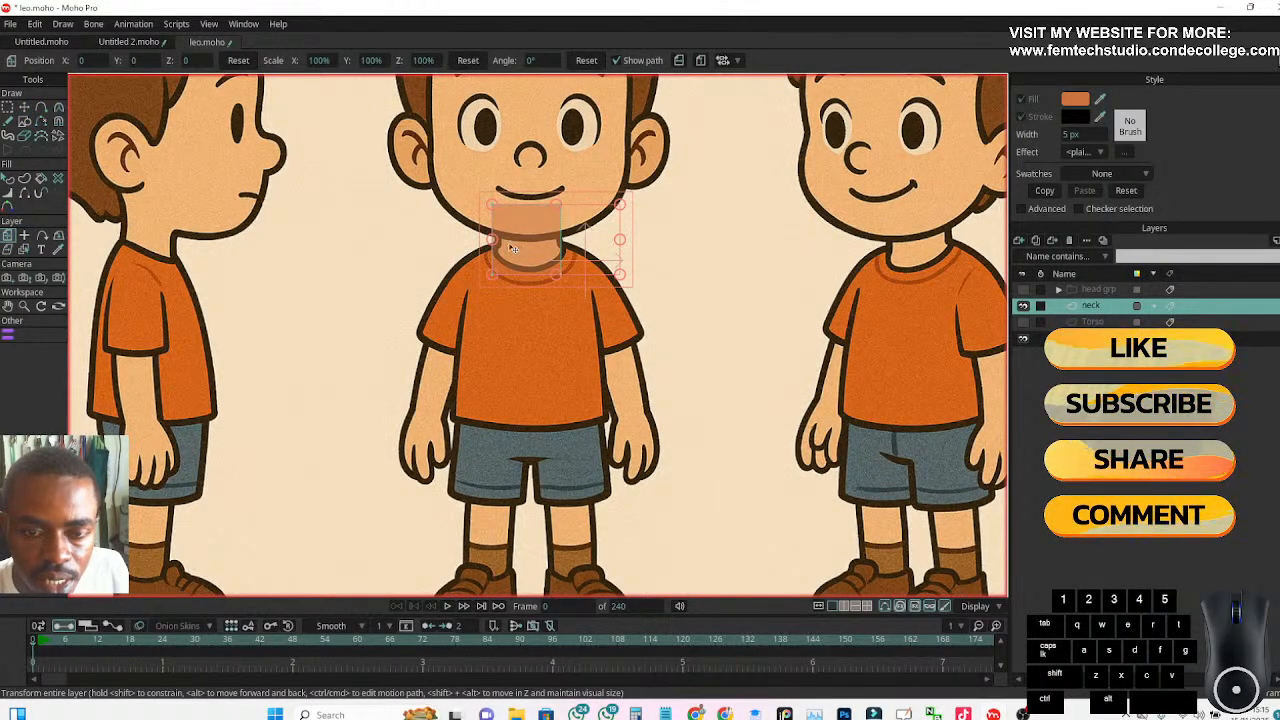
{"action": "left_click", "coordinate": [23, 238]}
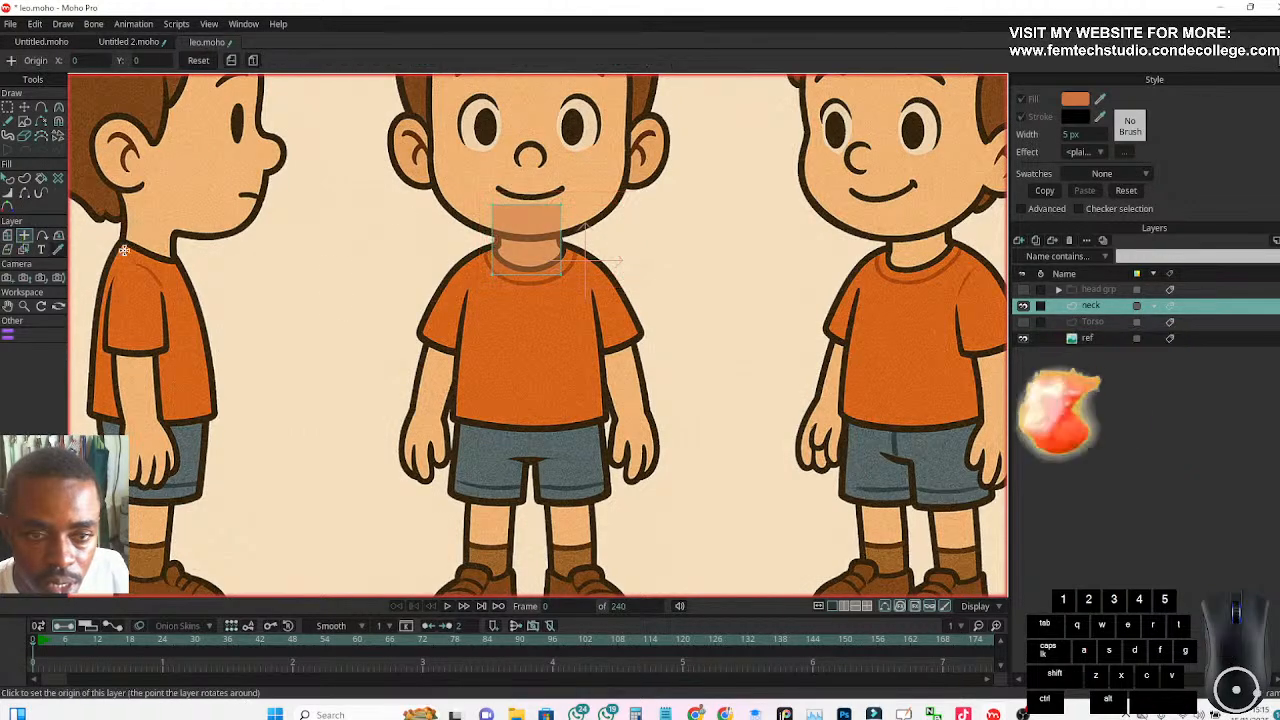
{"action": "left_click", "coordinate": [513, 247]}
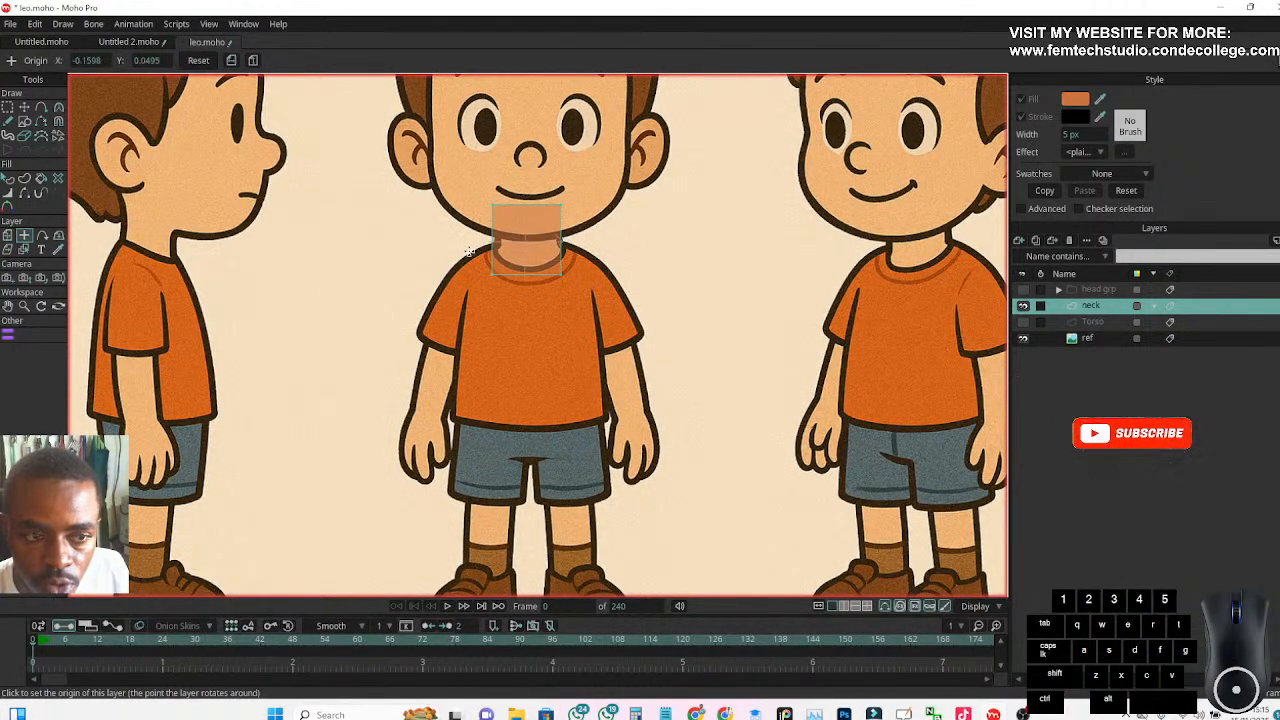
{"action": "left_click", "coordinate": [8, 236]}
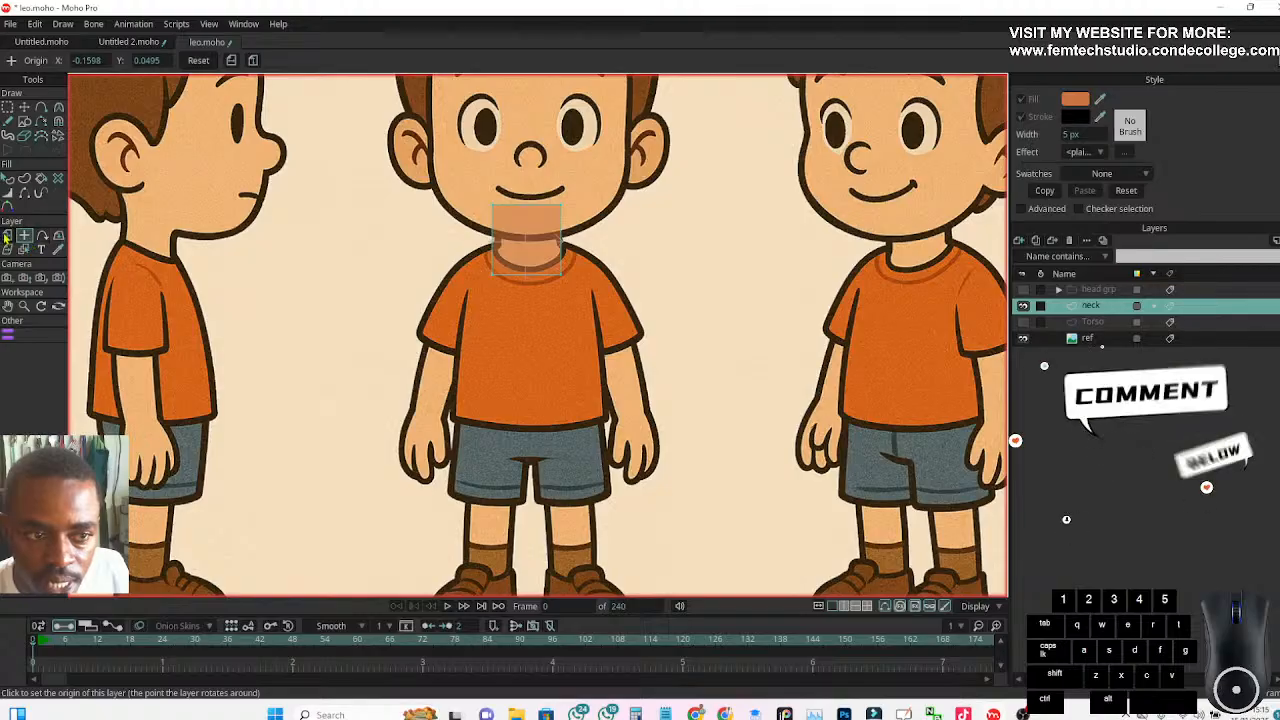
{"action": "left_click", "coordinate": [508, 259]}
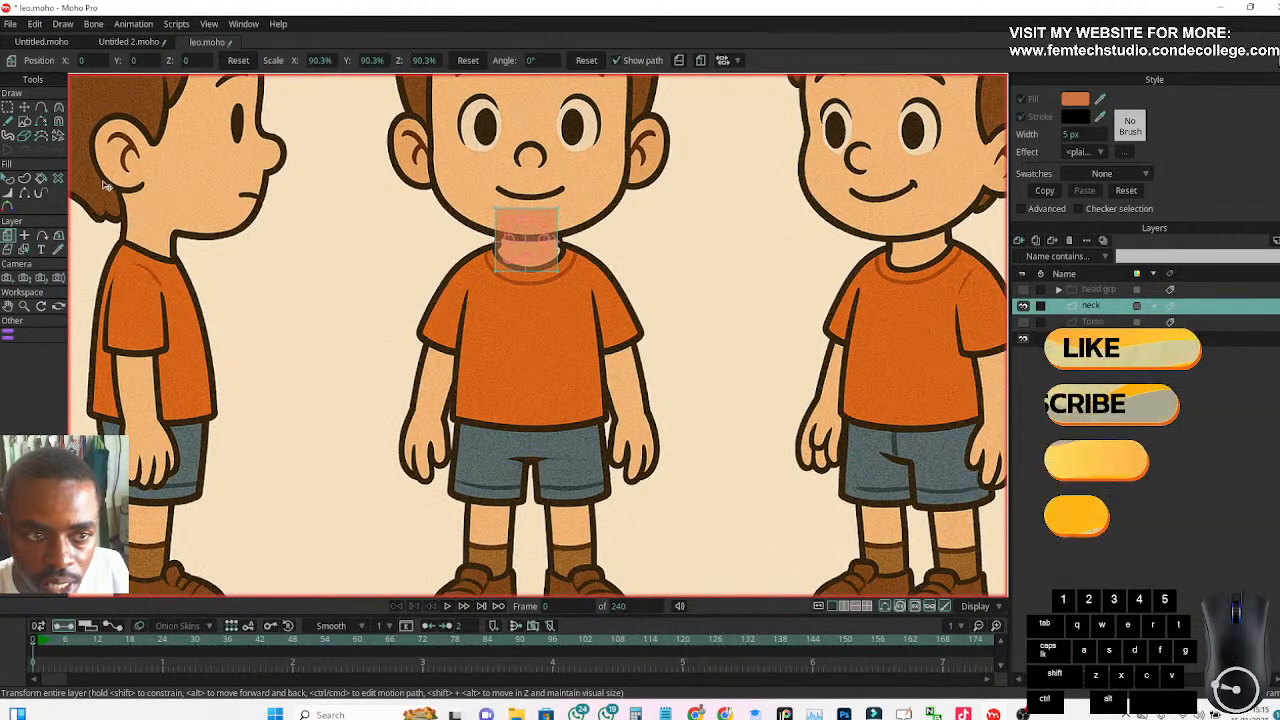
Select all points of the neck rectangle and split its edges to add a midpoint on each side
{"action": "key", "text": "t"}
{"action": "scroll", "coordinate": [477, 251], "scroll_direction": "up", "scroll_amount": 6}
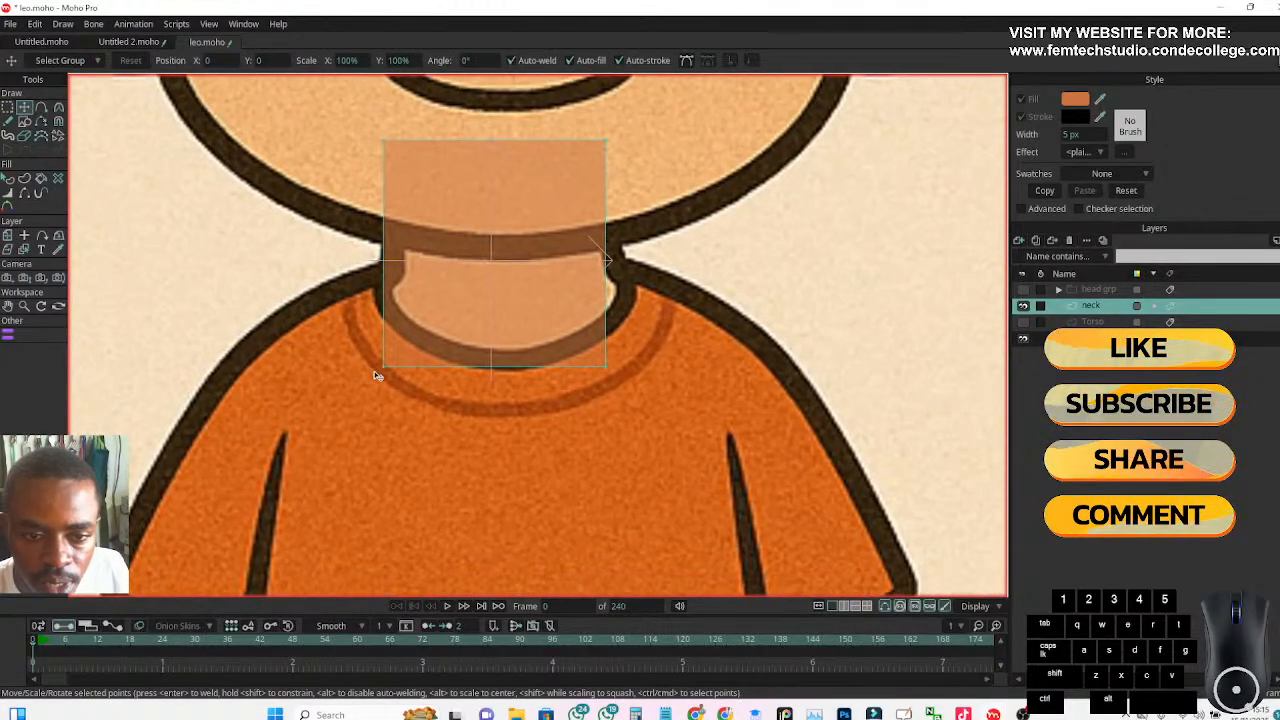
{"action": "mouse_move", "coordinate": [384, 367]}
{"action": "left_mouse_down"}
{"action": "mouse_move", "coordinate": [392, 305]}
{"action": "mouse_move", "coordinate": [384, 366]}
{"action": "left_mouse_up"}
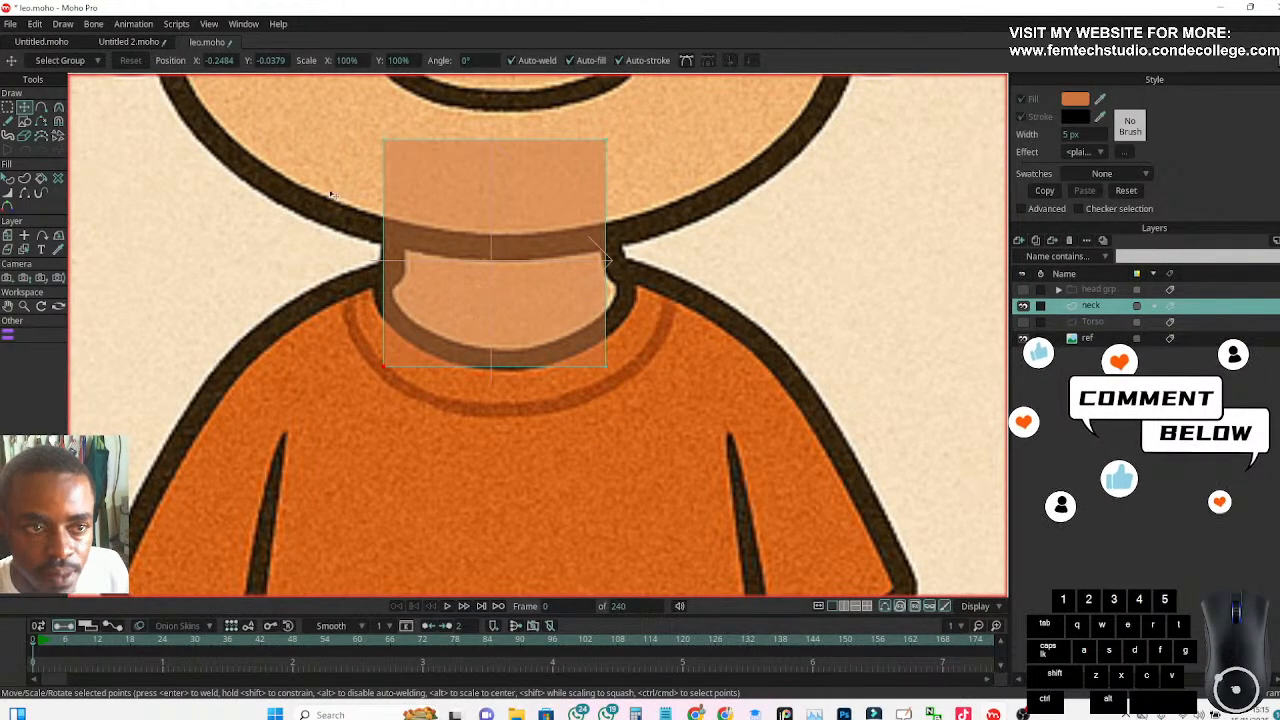
{"action": "left_click", "coordinate": [8, 107]}
{"action": "mouse_move", "coordinate": [309, 119]}
{"action": "left_mouse_down"}
{"action": "mouse_move", "coordinate": [384, 214]}
{"action": "mouse_move", "coordinate": [669, 393]}
{"action": "mouse_move", "coordinate": [666, 404]}
{"action": "left_mouse_up"}
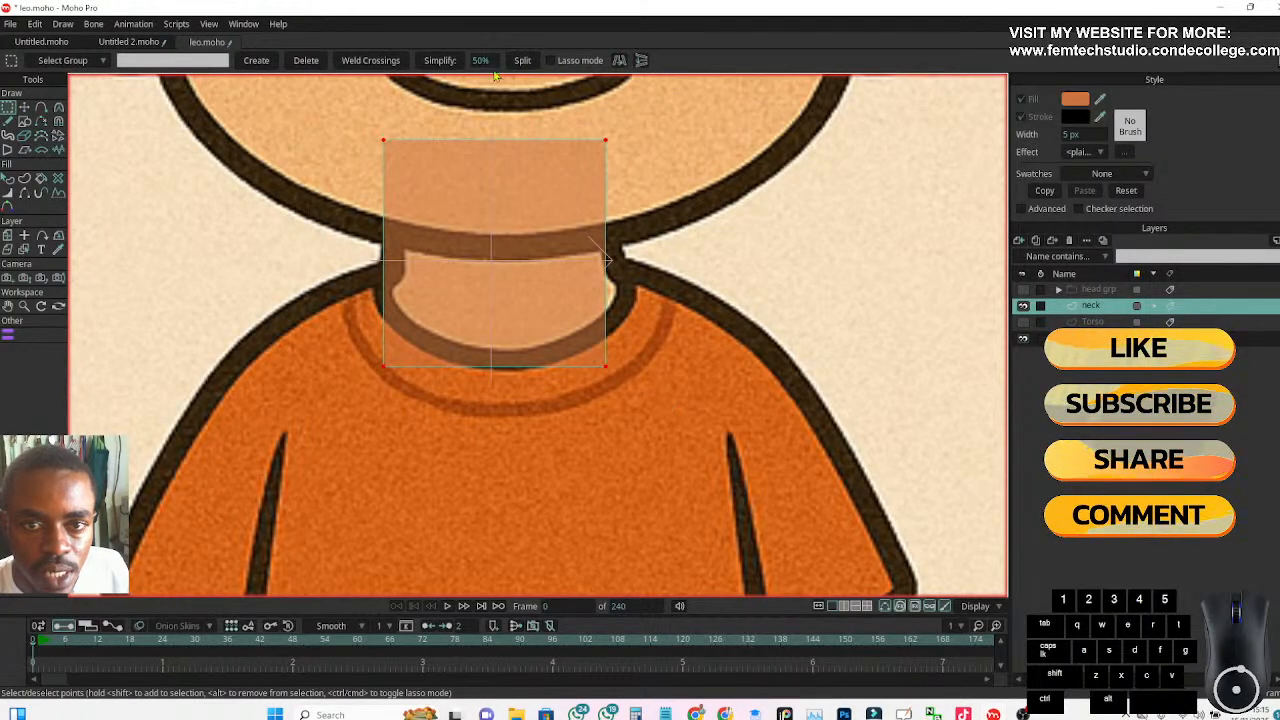
{"action": "left_click", "coordinate": [522, 62]}
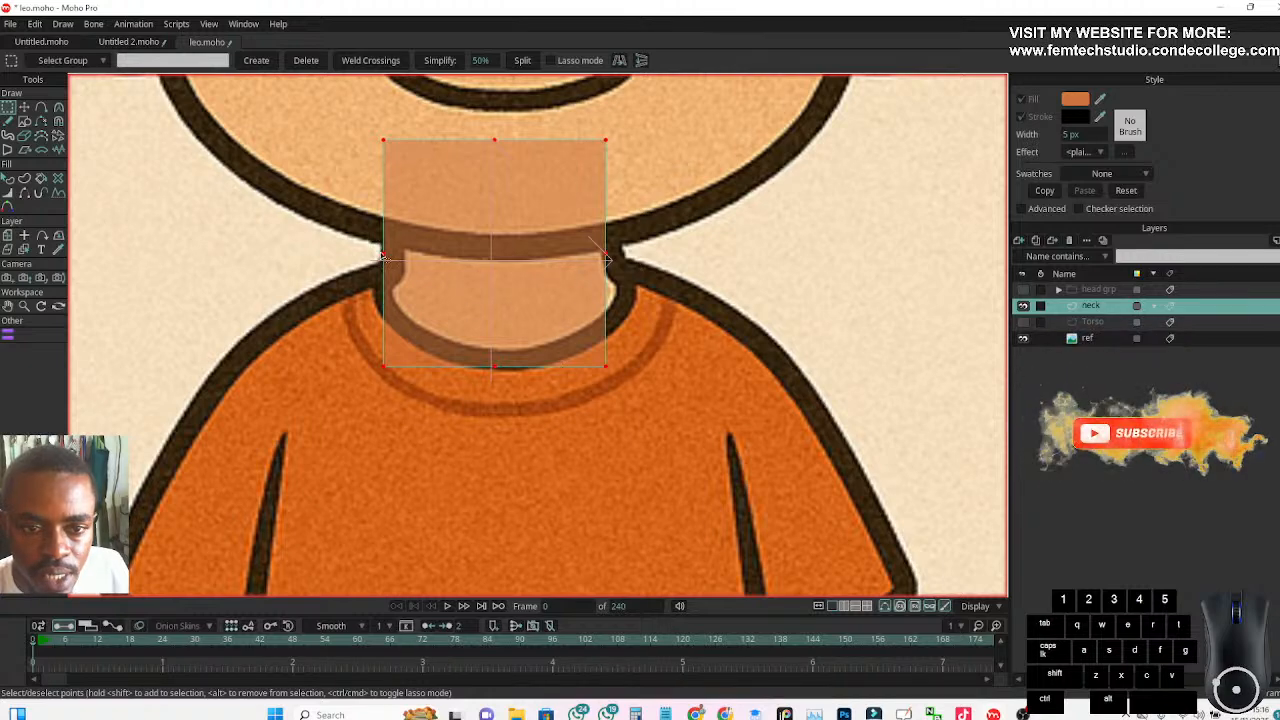
Smooth the two bottom corner points of the neck shape into curves
{"action": "left_click", "coordinate": [607, 370]}
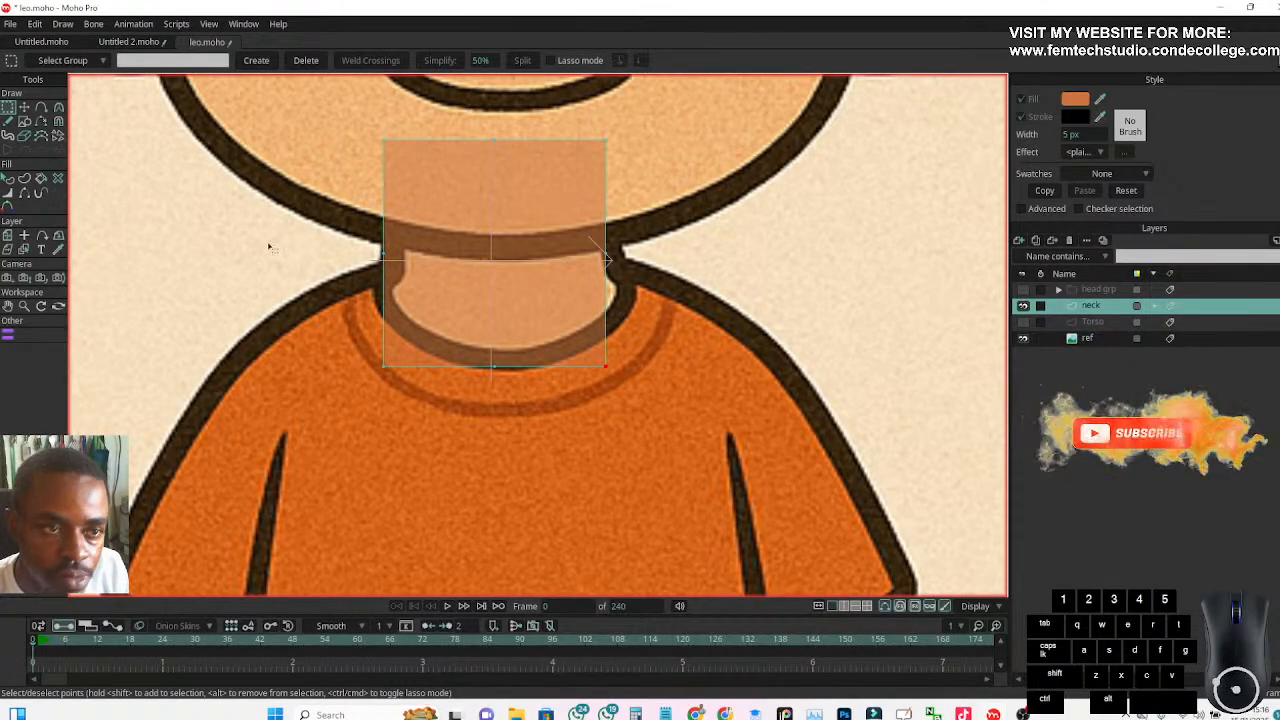
{"action": "left_click", "coordinate": [59, 110]}
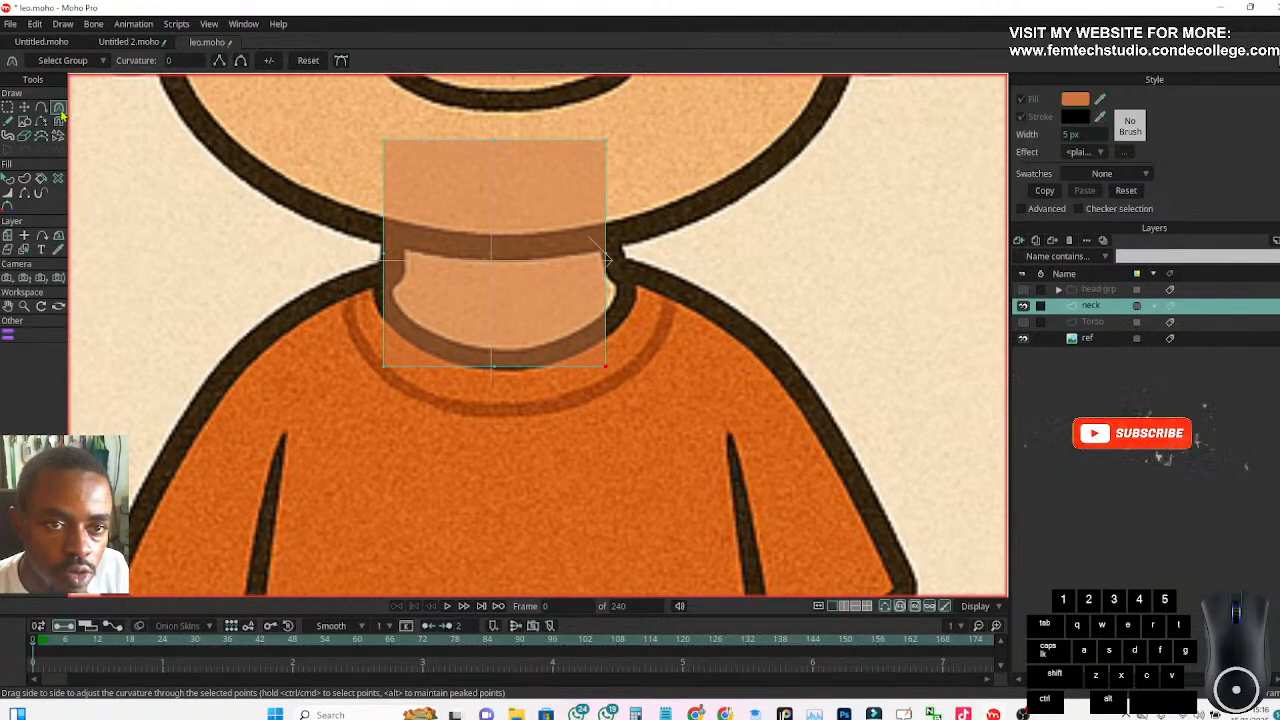
{"action": "left_click", "coordinate": [241, 61]}
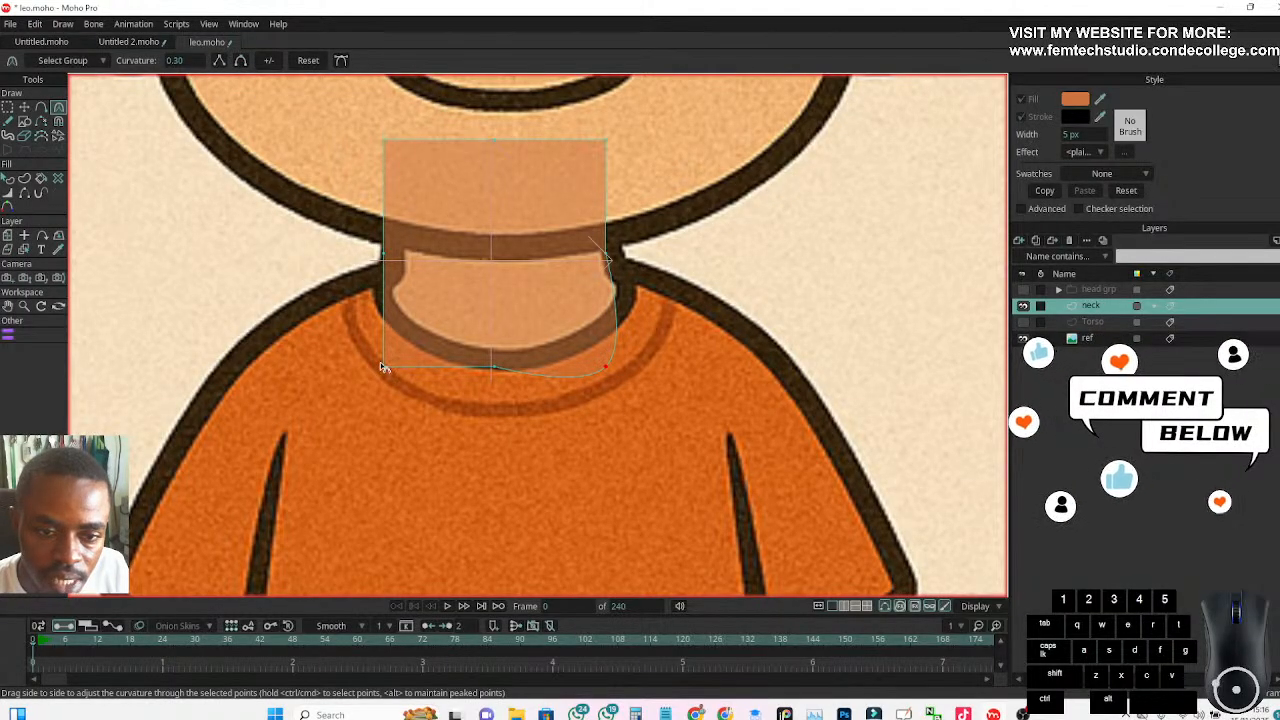
{"action": "left_click", "coordinate": [240, 61]}
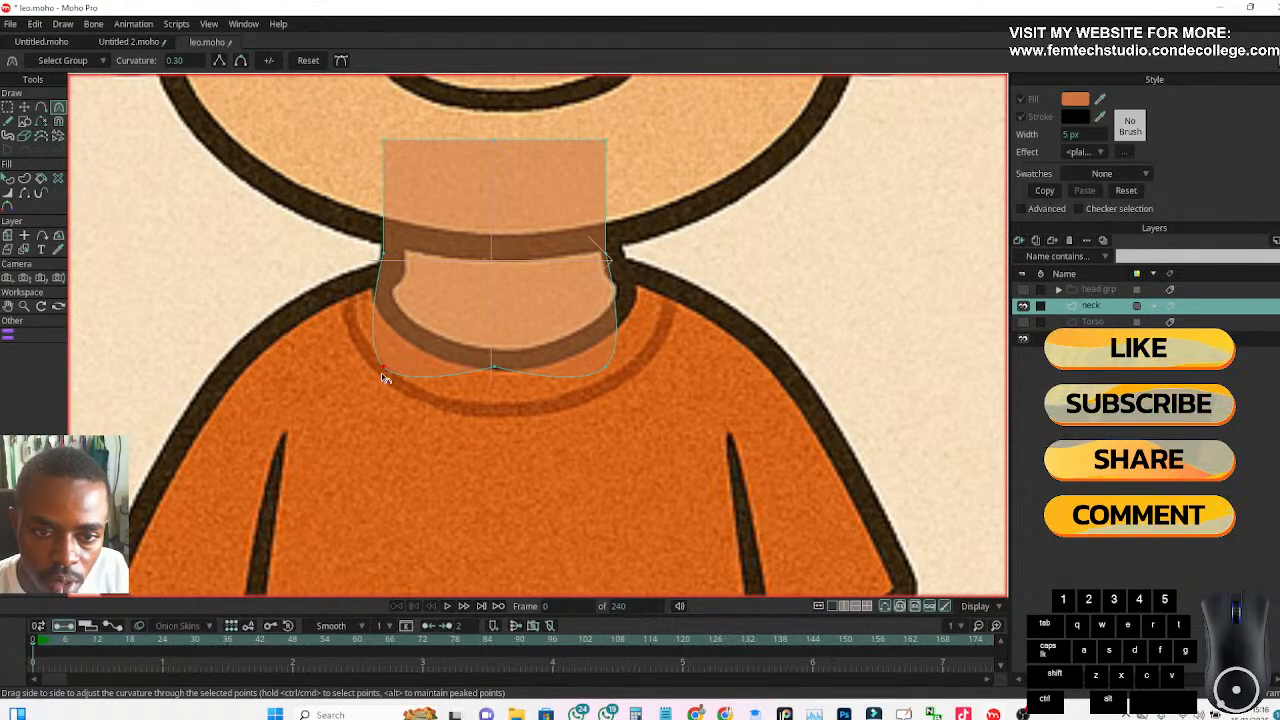
Try deleting the bottom middle point of the neck shape and undo the deletion
{"action": "left_click", "coordinate": [8, 107]}
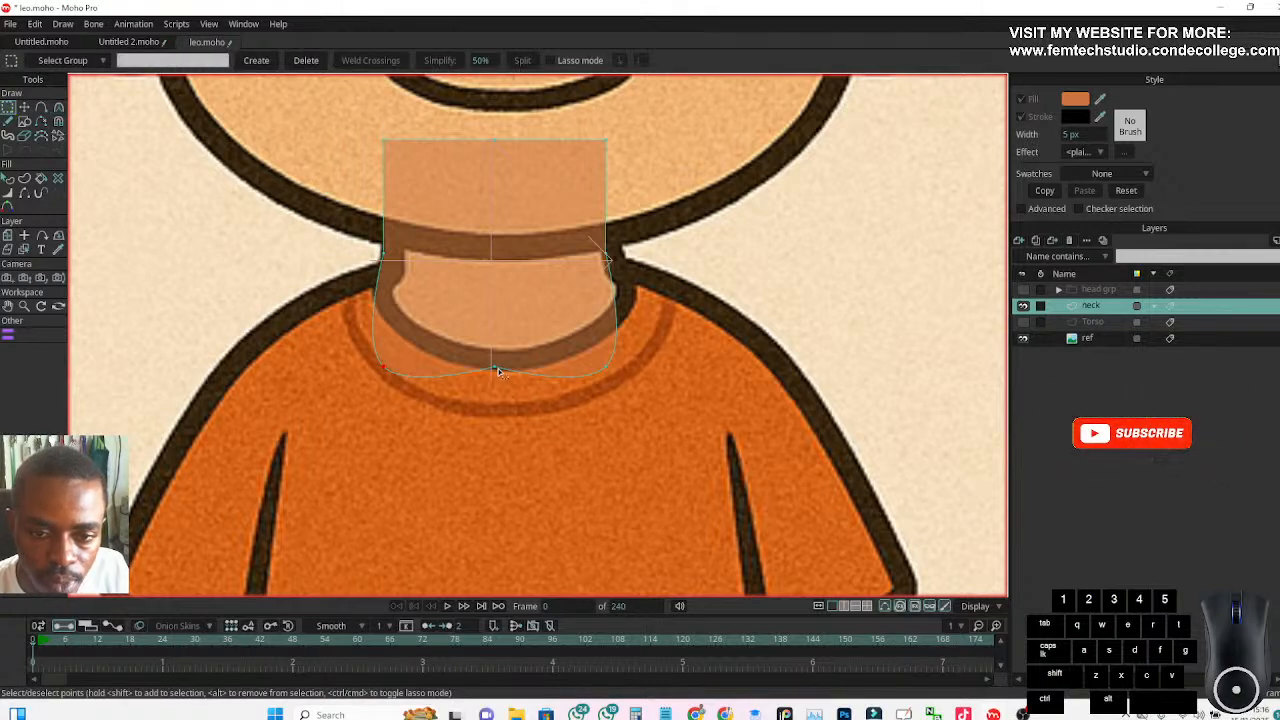
{"action": "left_click", "coordinate": [495, 370]}
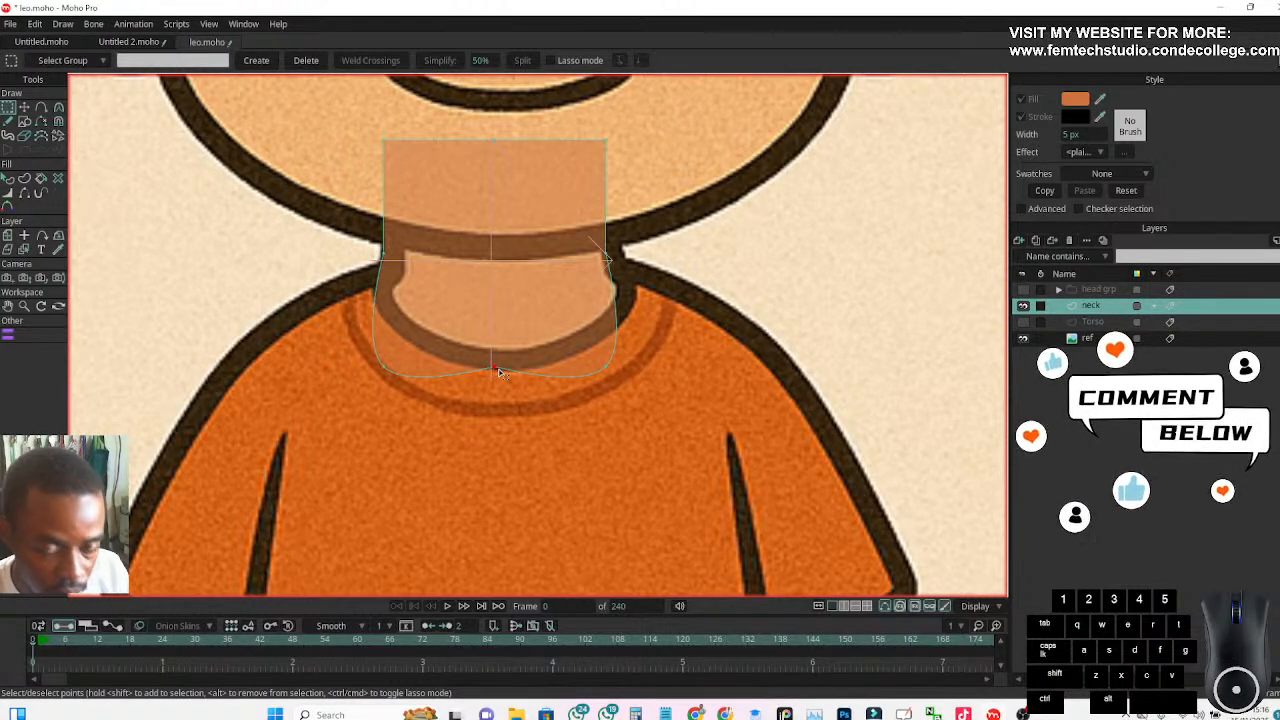
{"action": "key", "text": "Delete"}
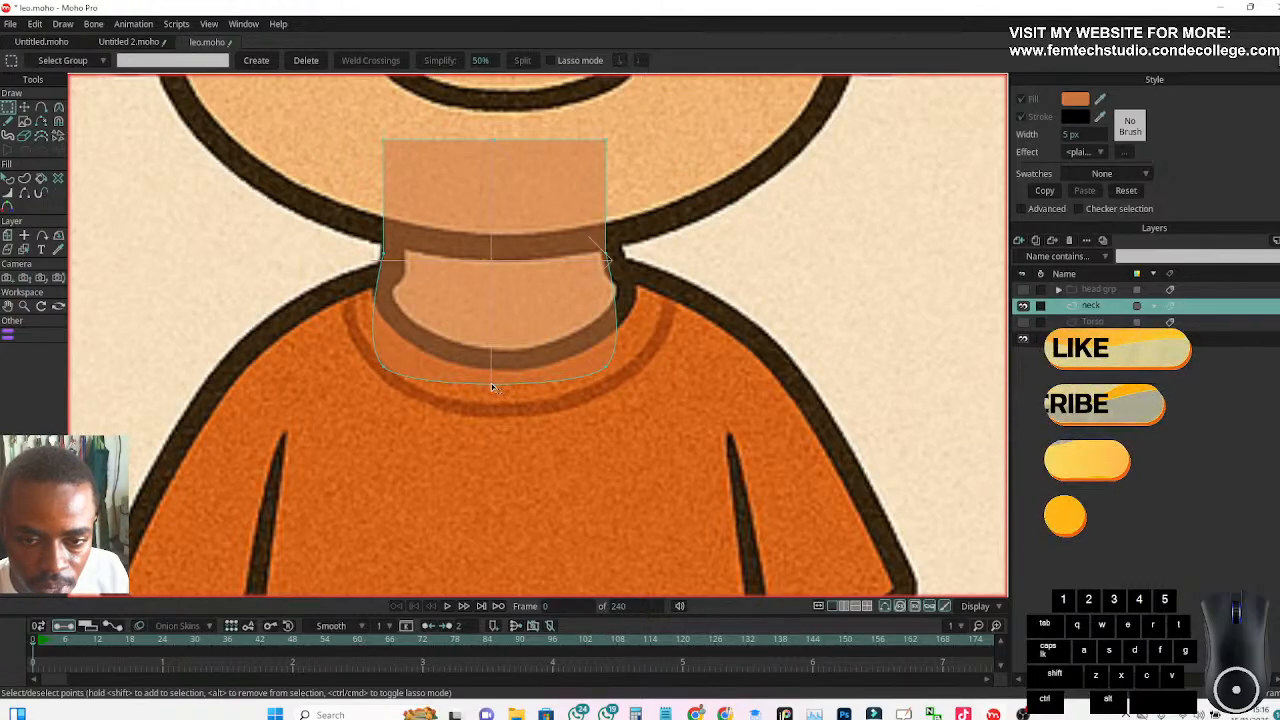
{"action": "key", "text": "ctrl+z"}
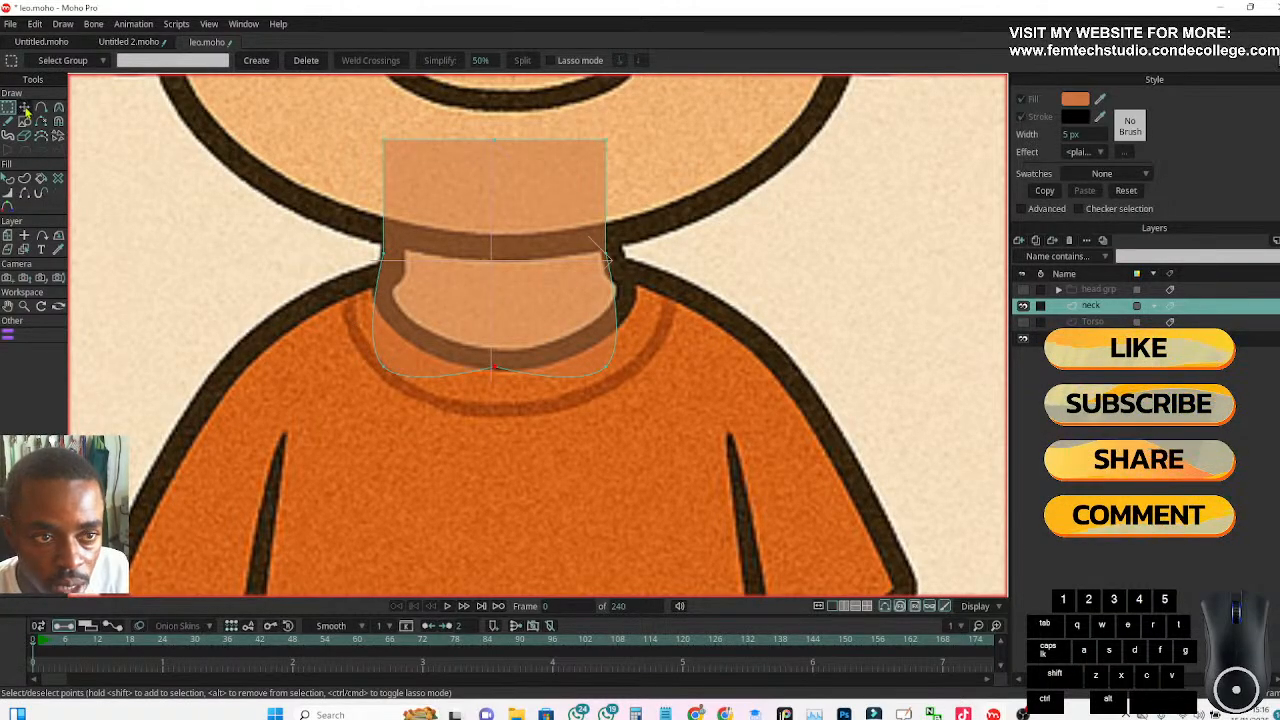
Move the neck shape's lower points upward so its bottom edge follows the reference's collar curve
{"action": "left_click", "coordinate": [25, 108]}
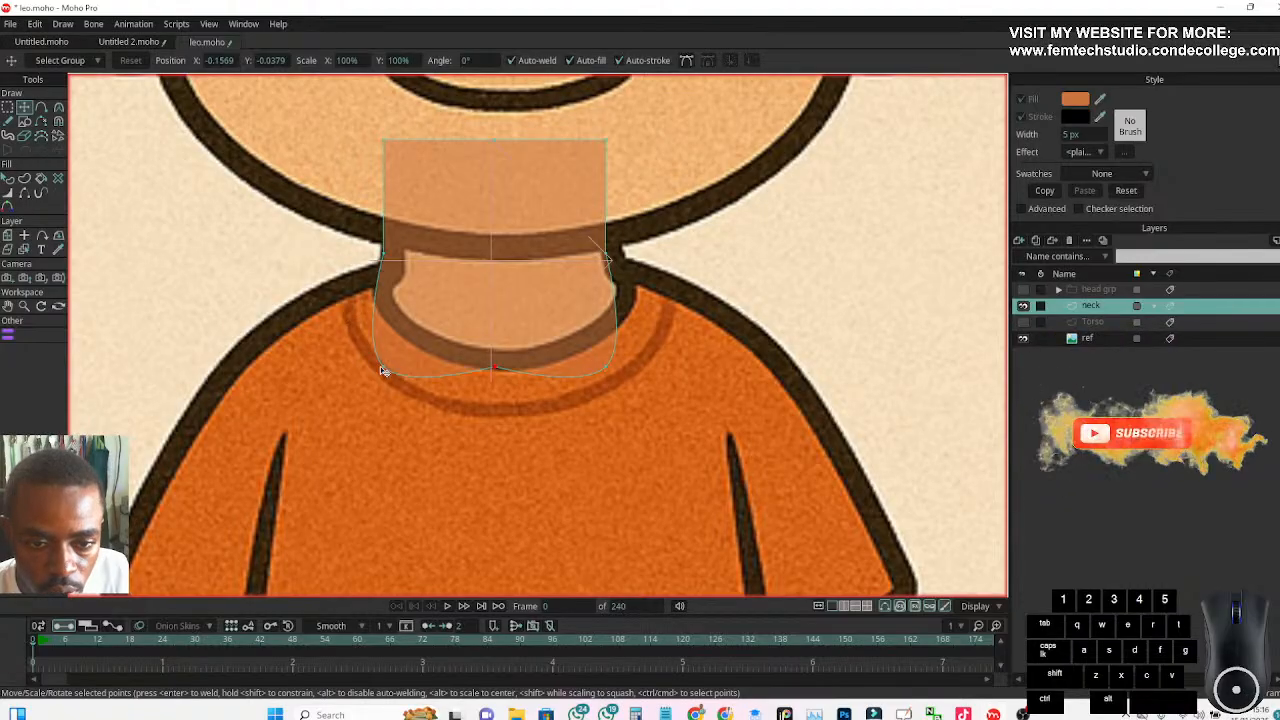
{"action": "left_click_drag", "start_coordinate": [384, 256], "coordinate": [389, 214]}
{"action": "left_click_drag", "start_coordinate": [384, 370], "coordinate": [390, 306]}
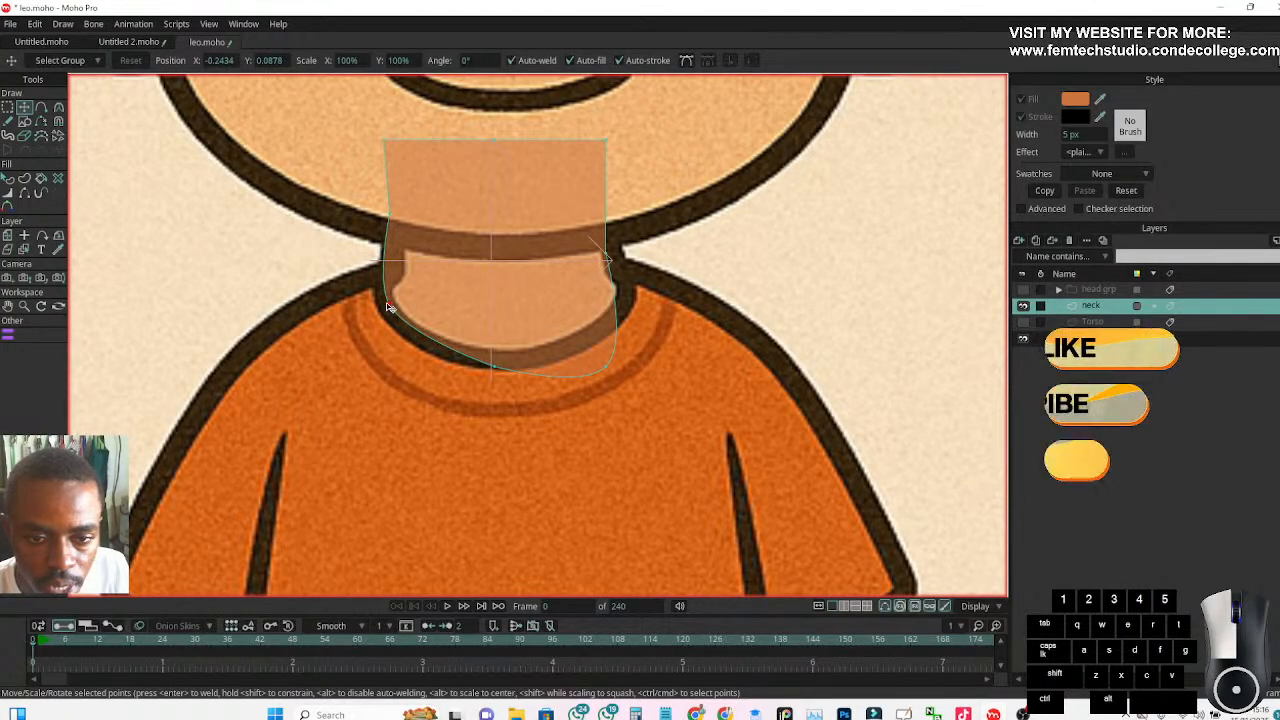
{"action": "left_click_drag", "start_coordinate": [492, 366], "coordinate": [493, 357]}
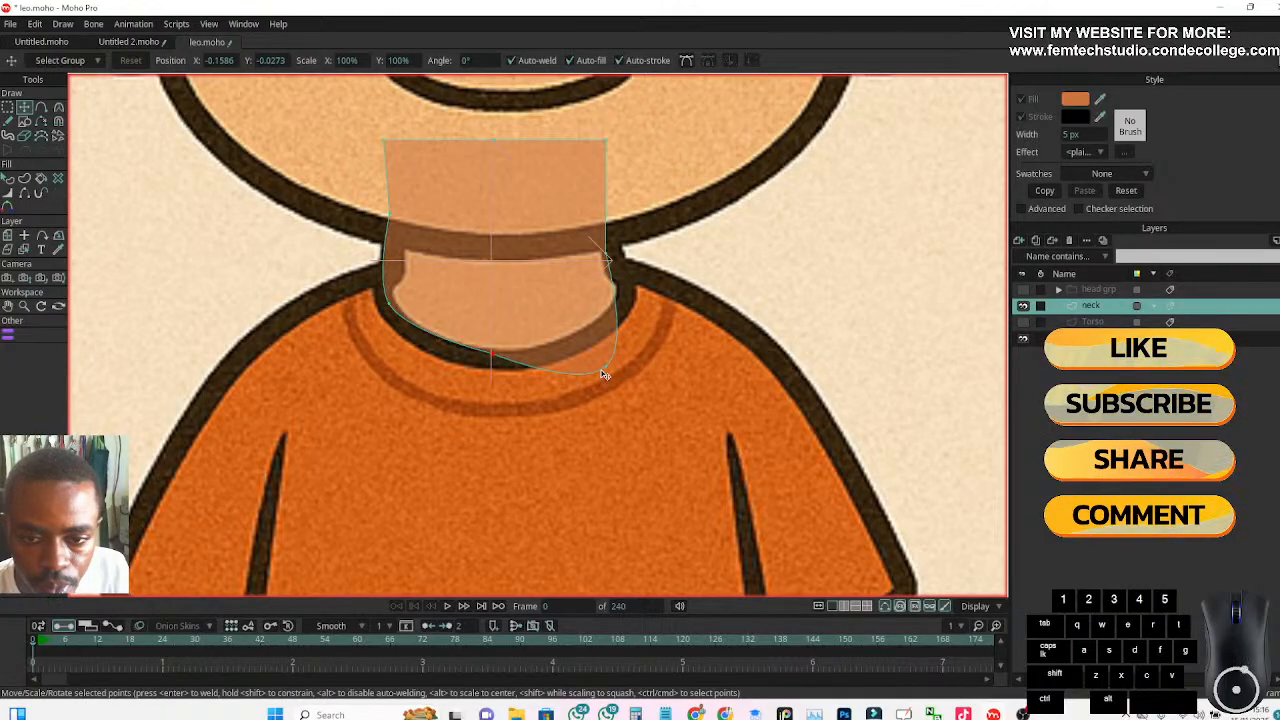
{"action": "left_click_drag", "start_coordinate": [605, 371], "coordinate": [614, 287]}
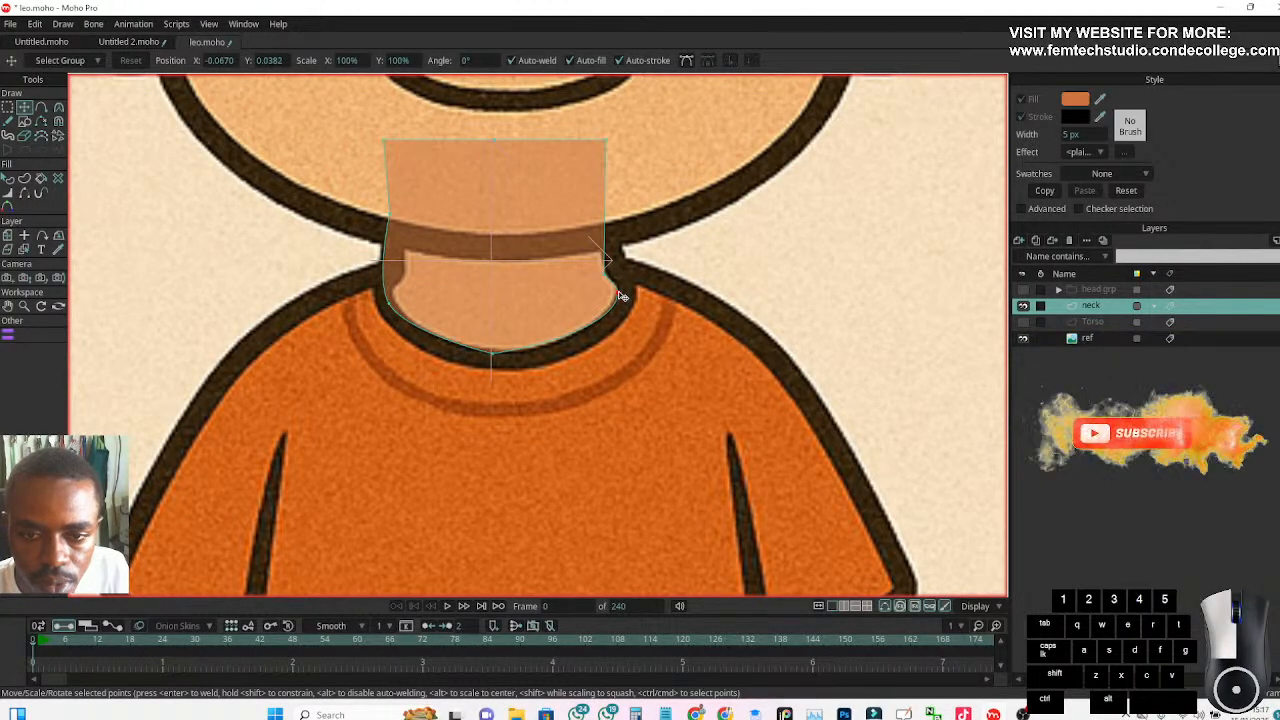
Fit the neck's left side points to the reference outline and lower its three top points to just above the chin line
{"action": "left_click_drag", "start_coordinate": [392, 307], "coordinate": [394, 296]}
{"action": "left_click_drag", "start_coordinate": [392, 220], "coordinate": [391, 293]}
{"action": "left_click_drag", "start_coordinate": [384, 142], "coordinate": [407, 191]}
{"action": "left_click_drag", "start_coordinate": [497, 146], "coordinate": [490, 190]}
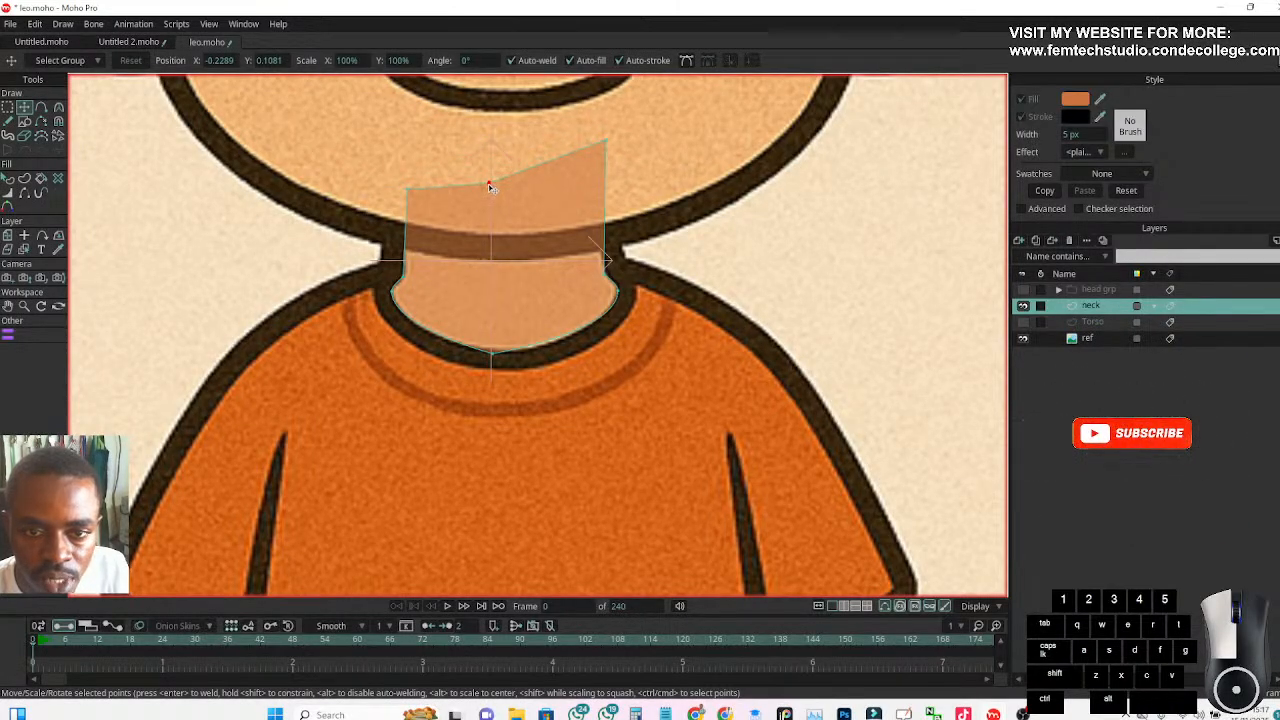
{"action": "left_click_drag", "start_coordinate": [605, 143], "coordinate": [599, 189]}
{"action": "left_click", "coordinate": [499, 185]}
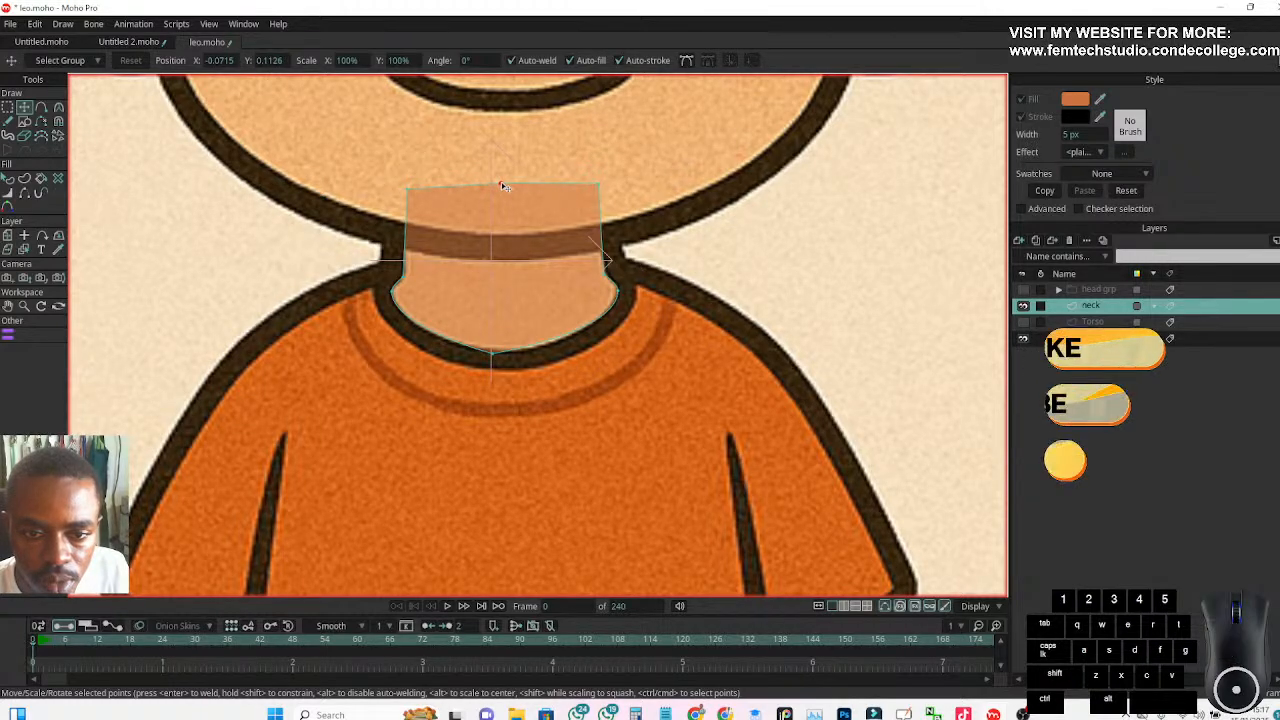
Smooth the bottom middle point of the neck shape into a curve
{"action": "left_click", "coordinate": [492, 354]}
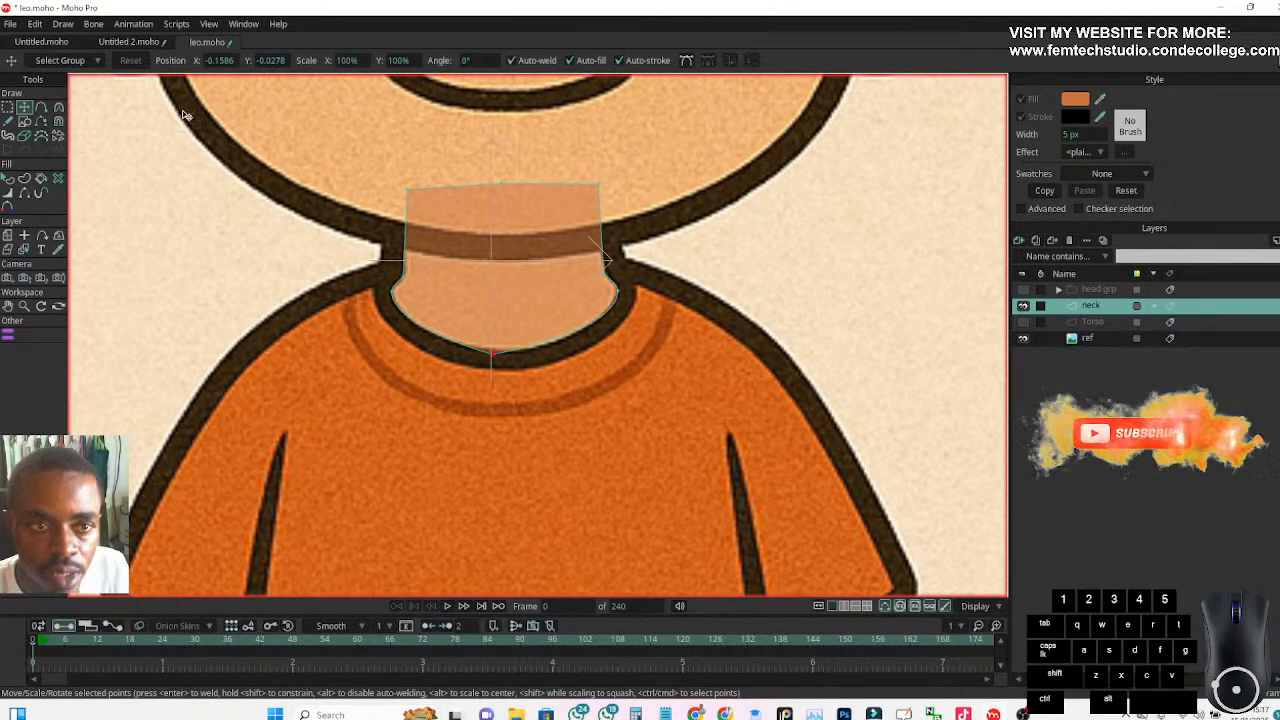
{"action": "left_click", "coordinate": [58, 107]}
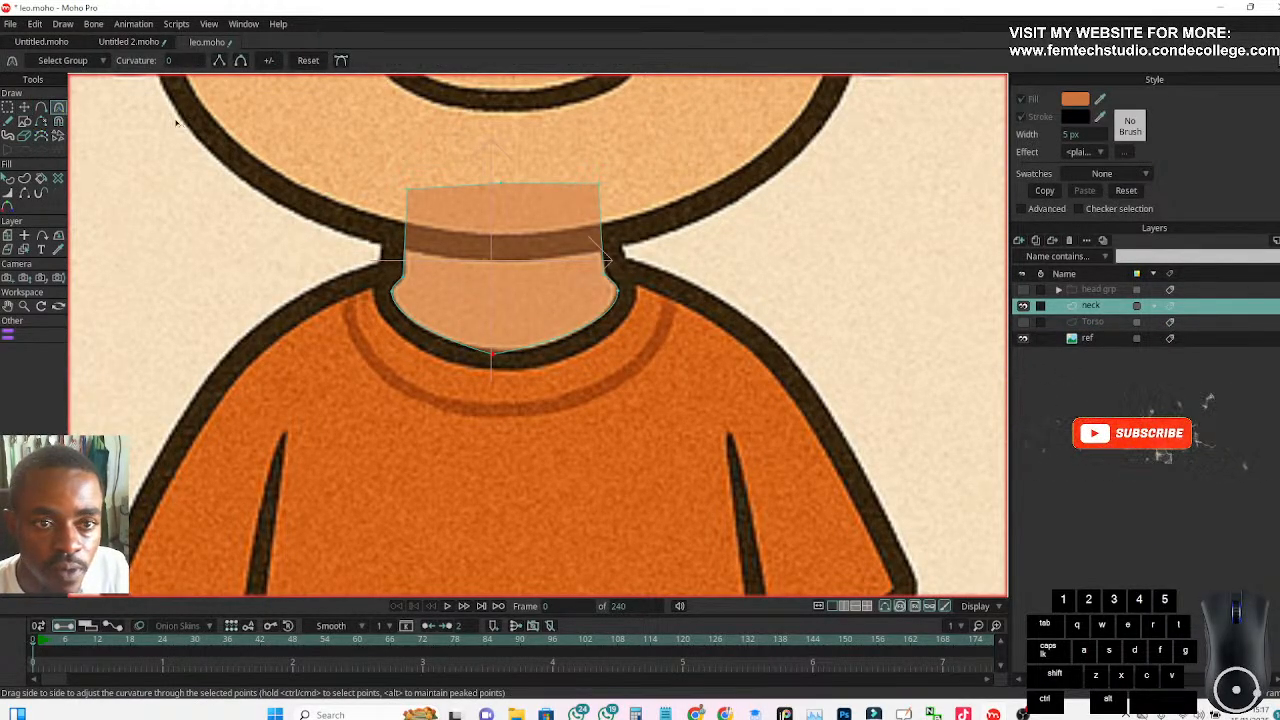
{"action": "left_click", "coordinate": [241, 62]}
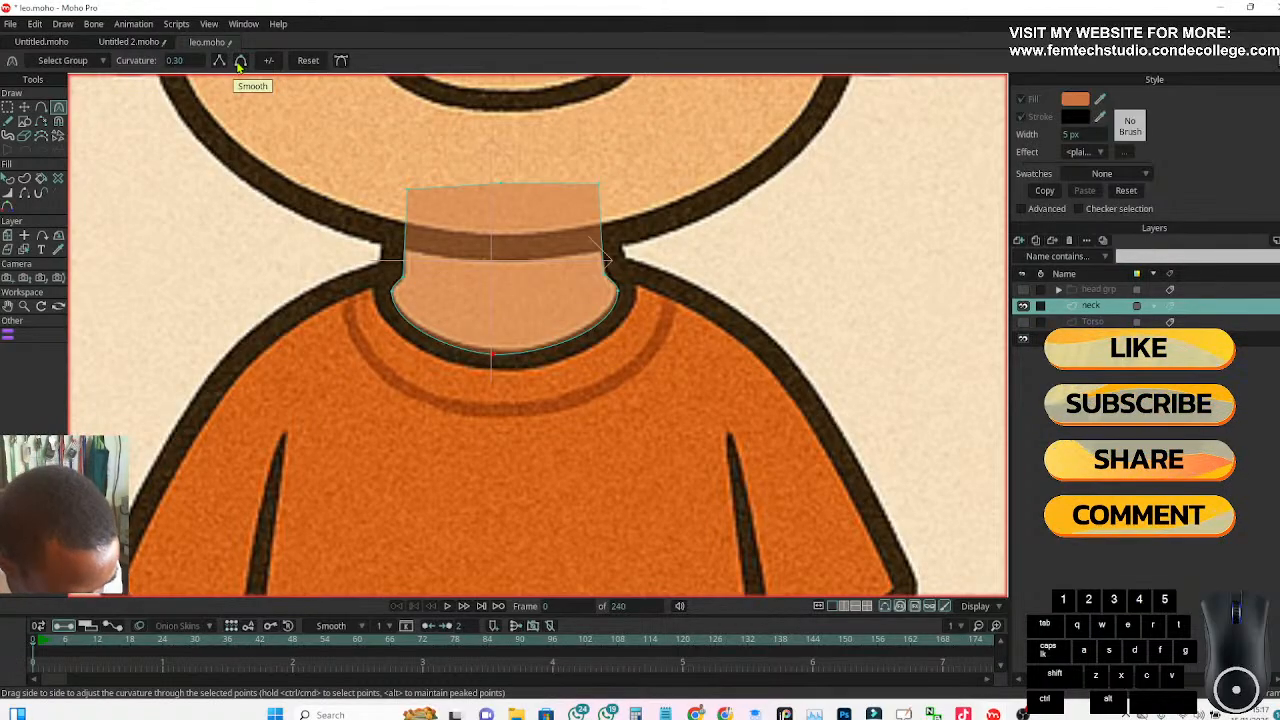
{"action": "key", "text": "ctrl+z"}
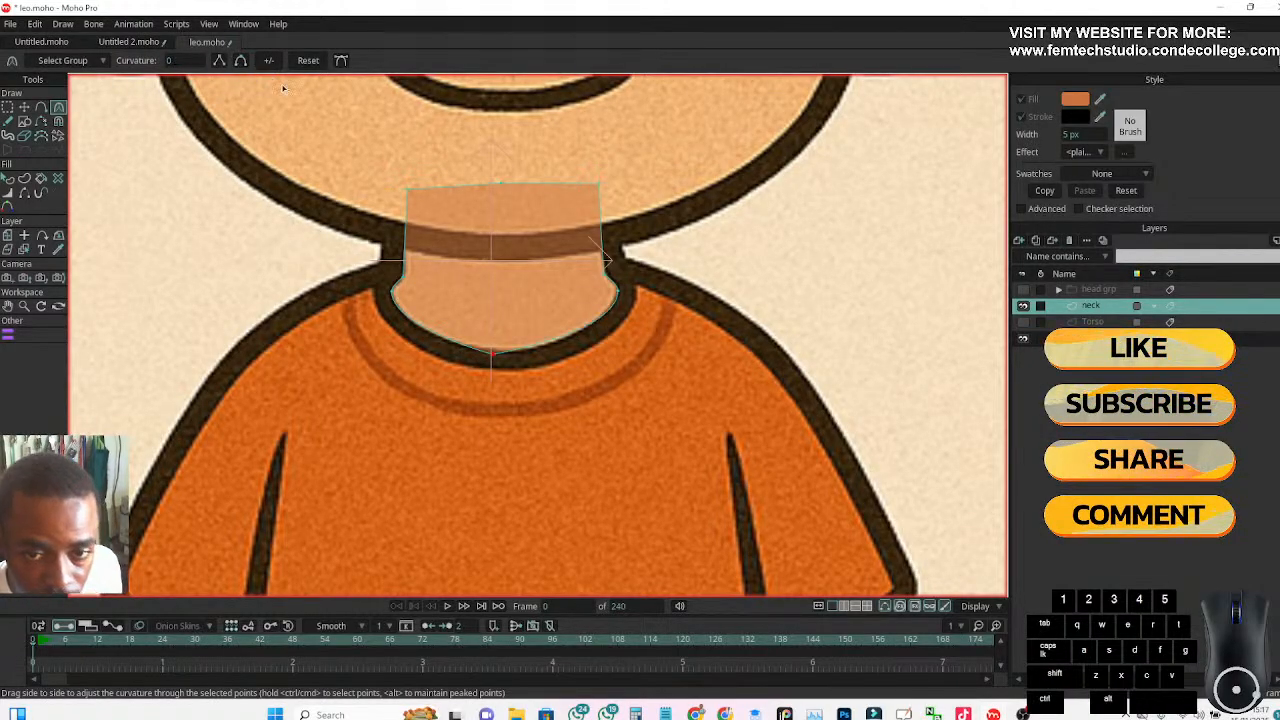
{"action": "left_click", "coordinate": [493, 354]}
{"action": "left_click", "coordinate": [241, 62]}
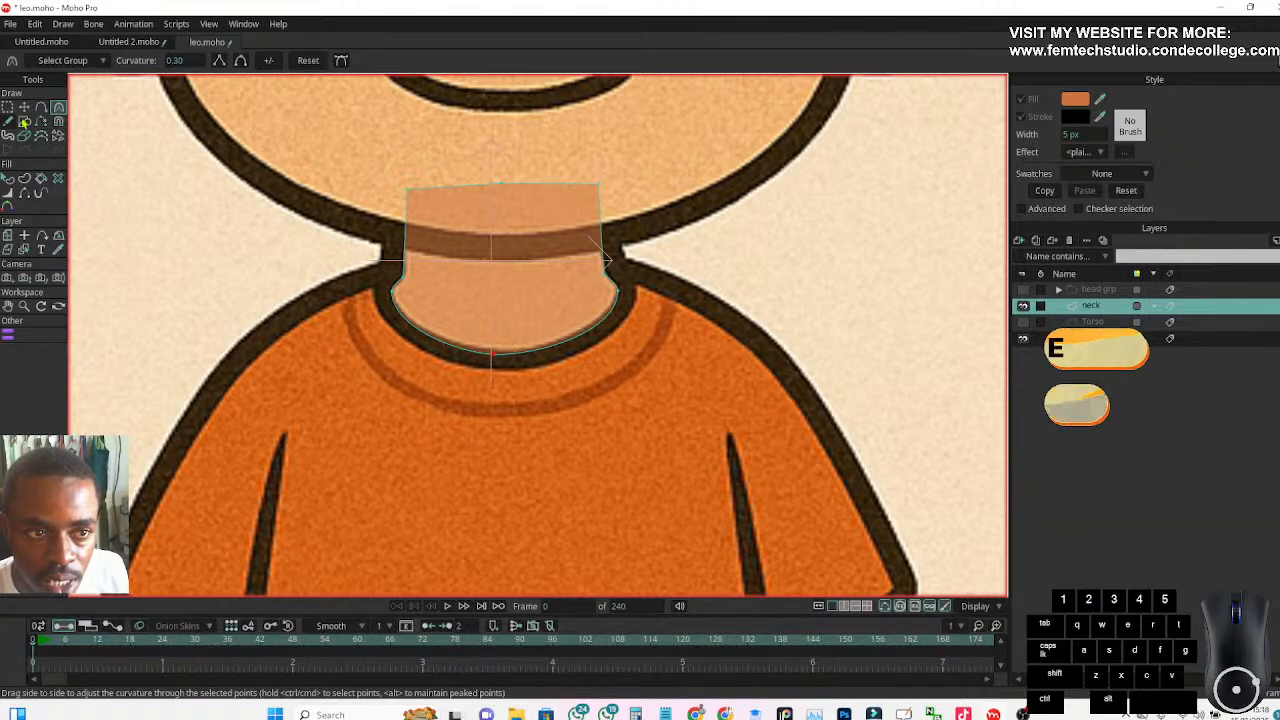
Hide the ref layer and set the neck layer's opacity to 100
{"action": "left_click", "coordinate": [24, 107]}
{"action": "scroll", "coordinate": [200, 250], "scroll_direction": "down", "scroll_amount": 3}
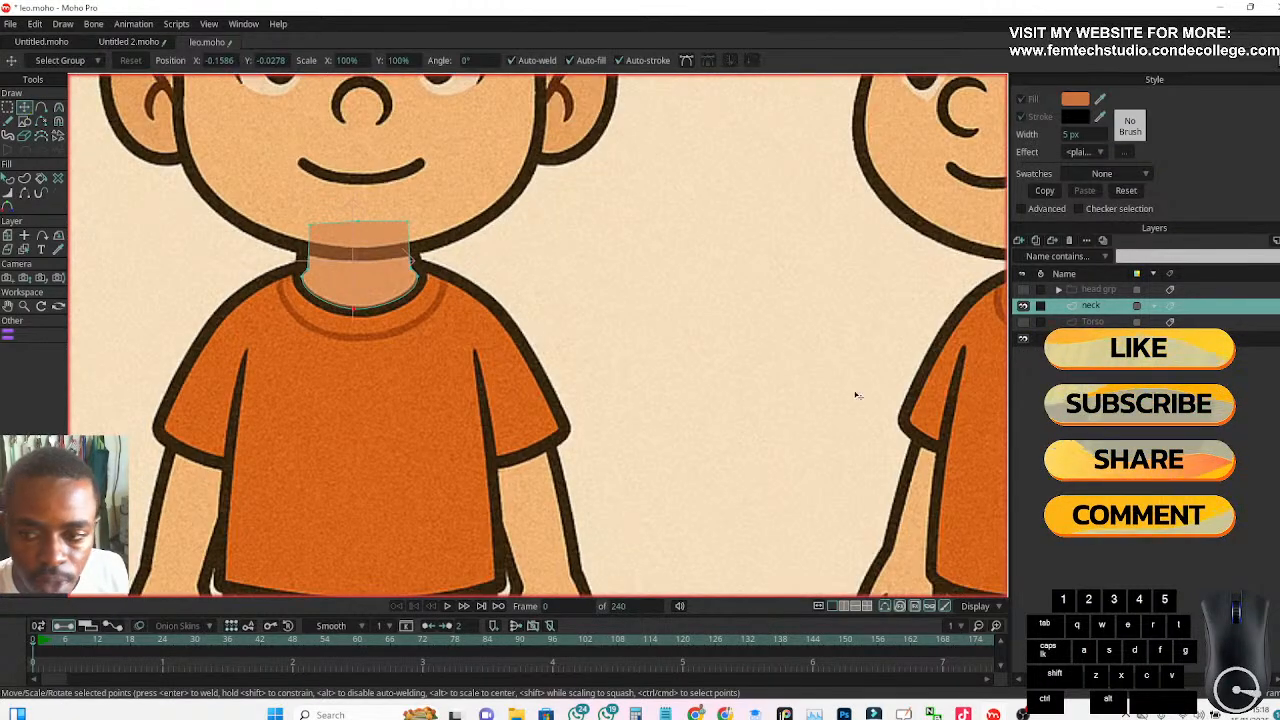
{"action": "left_click", "coordinate": [1023, 340]}
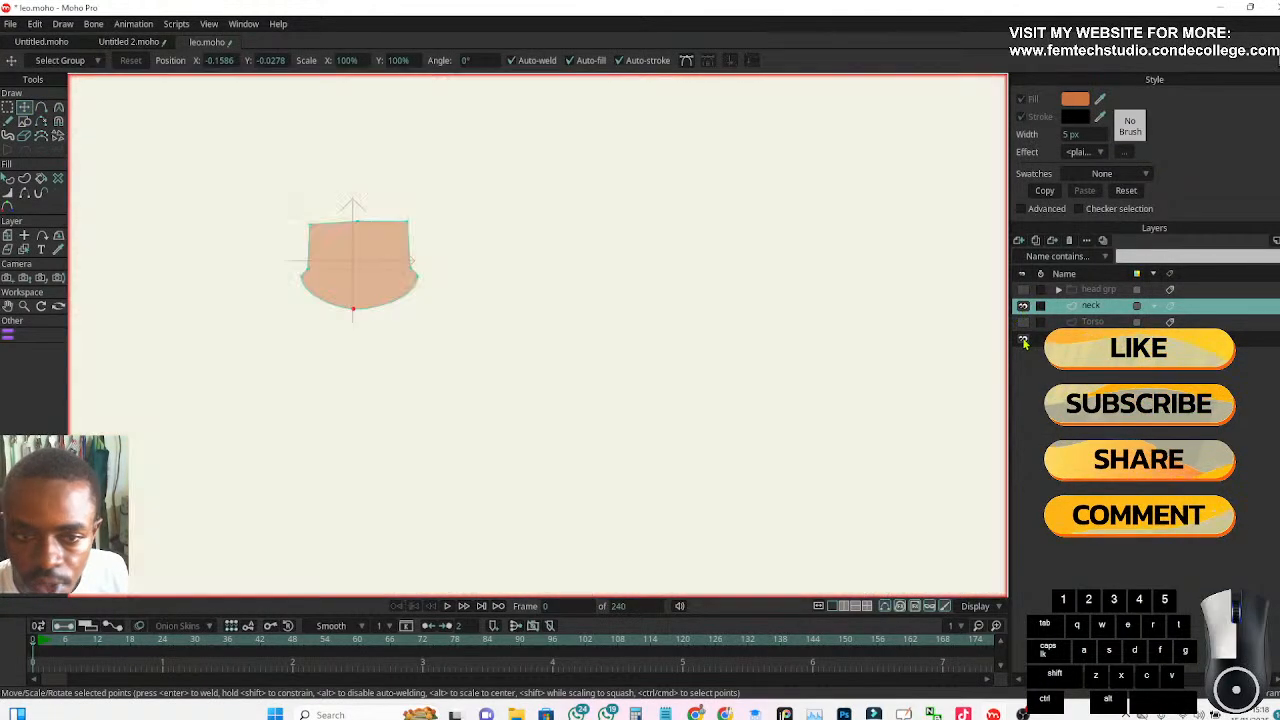
{"action": "scroll", "coordinate": [332, 277], "scroll_direction": "up", "scroll_amount": 2}
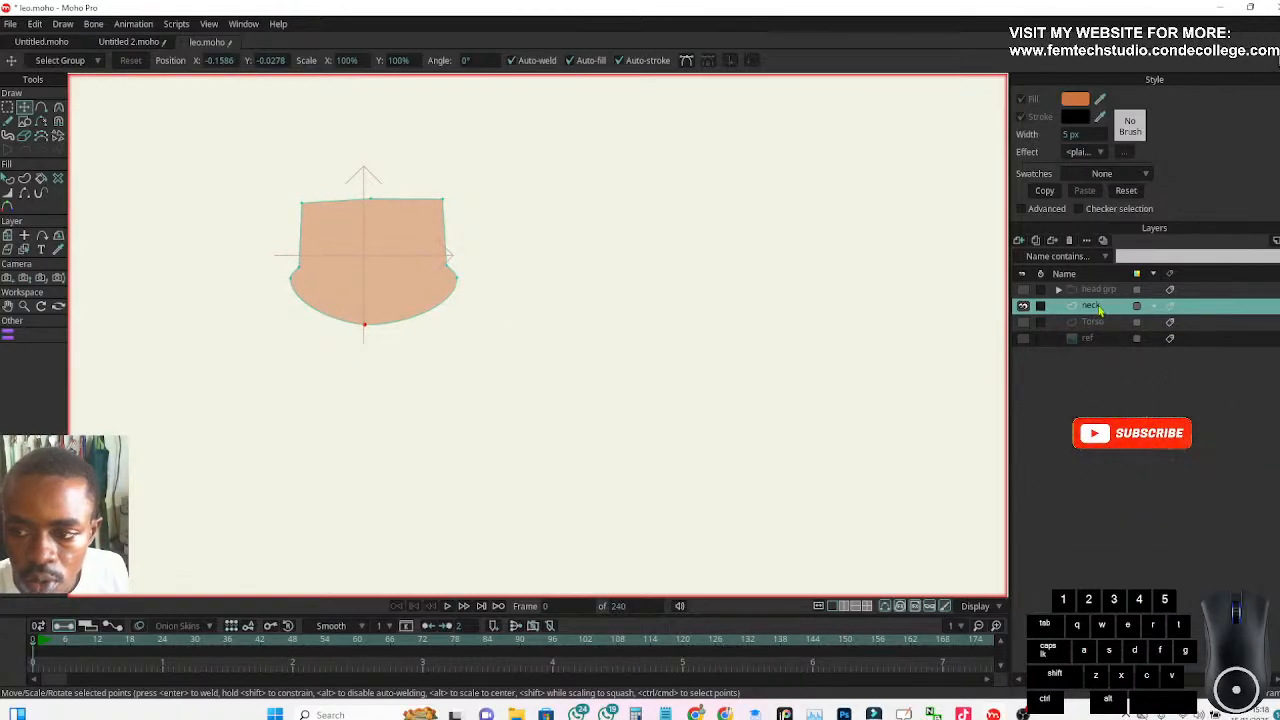
{"action": "double_click", "coordinate": [1099, 311]}
{"action": "left_click", "coordinate": [690, 193]}
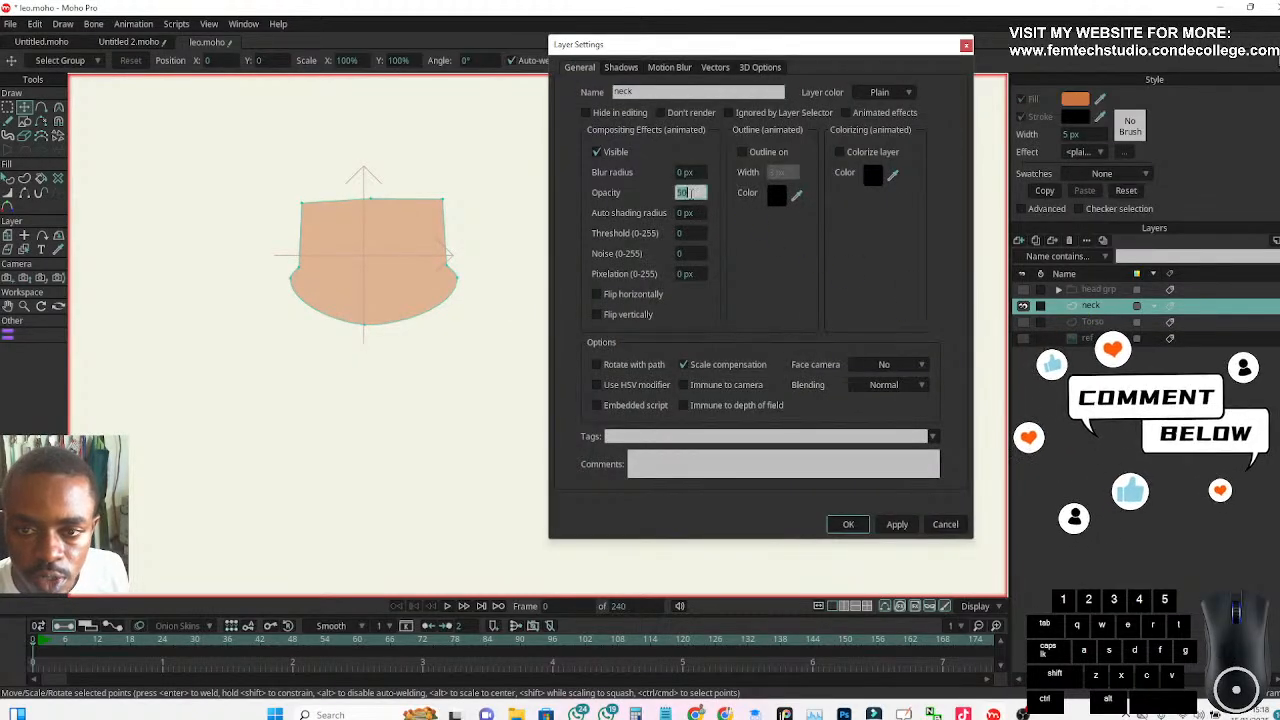
{"action": "type", "text": "1000"}
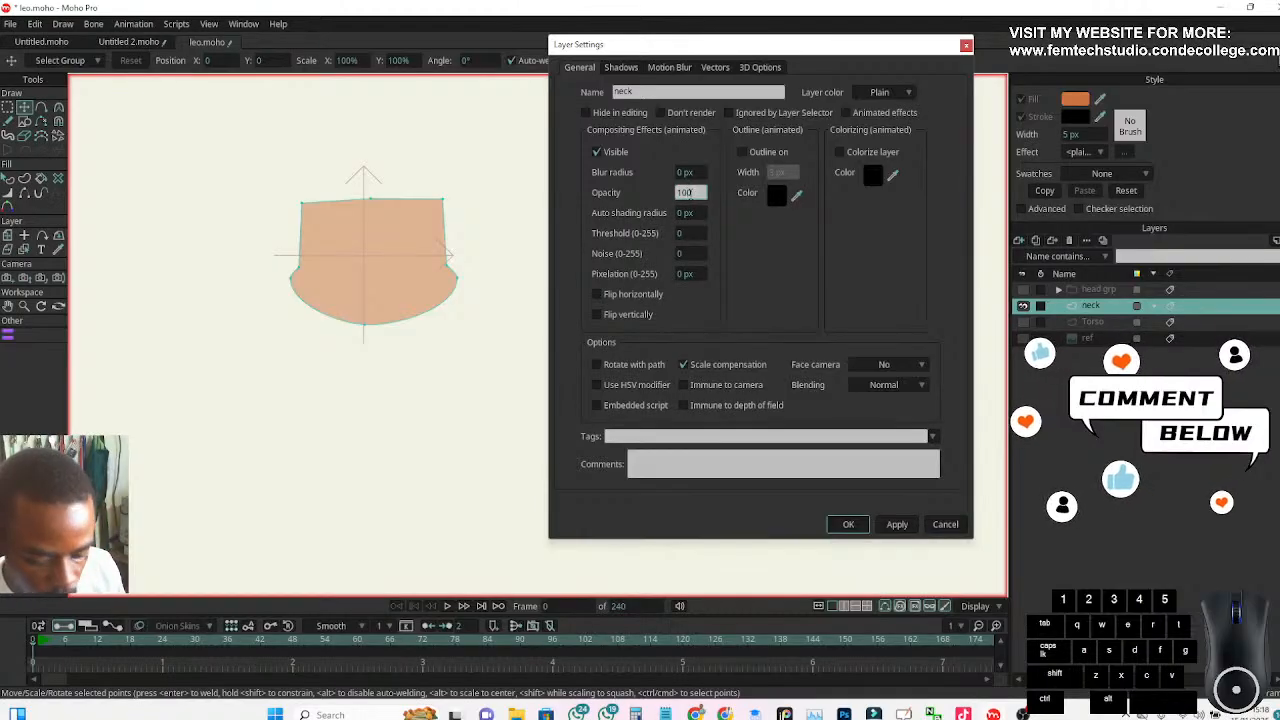
{"action": "key", "text": "Return"}
{"action": "key", "text": "Return"}
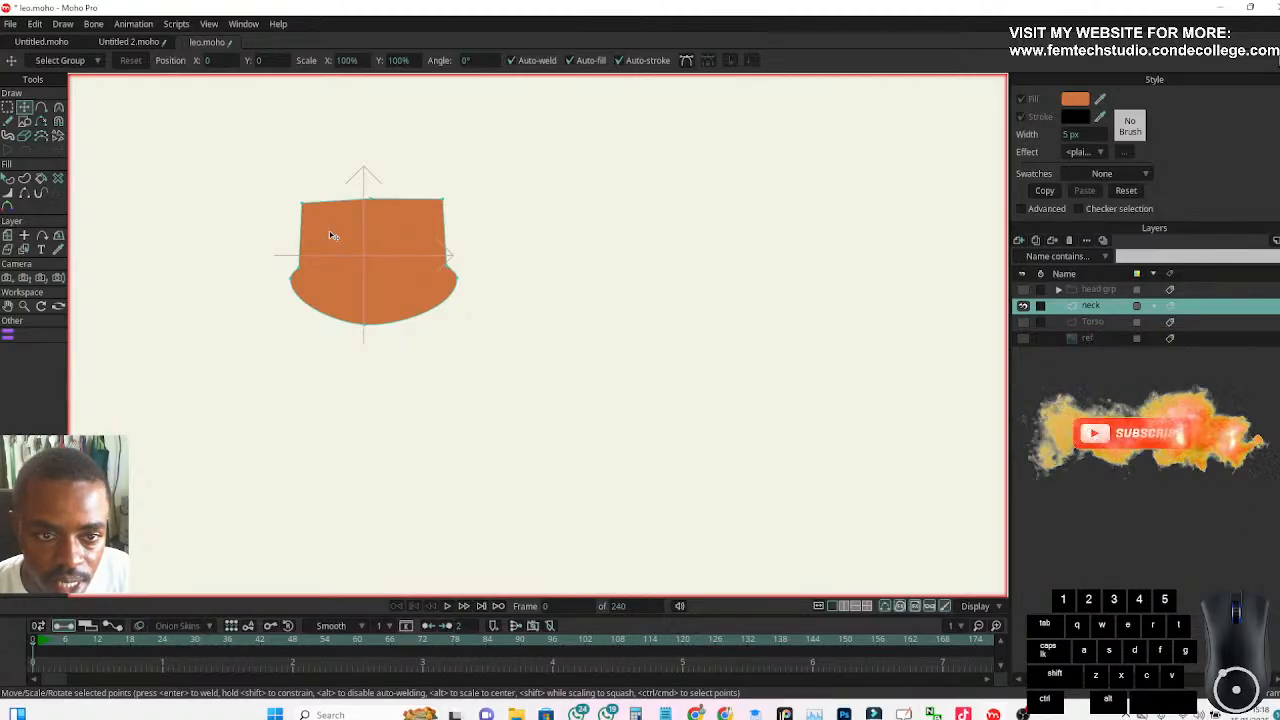
Show the ref layer and hide the neck layer to examine the neck in the reference
{"action": "left_click", "coordinate": [1023, 338]}
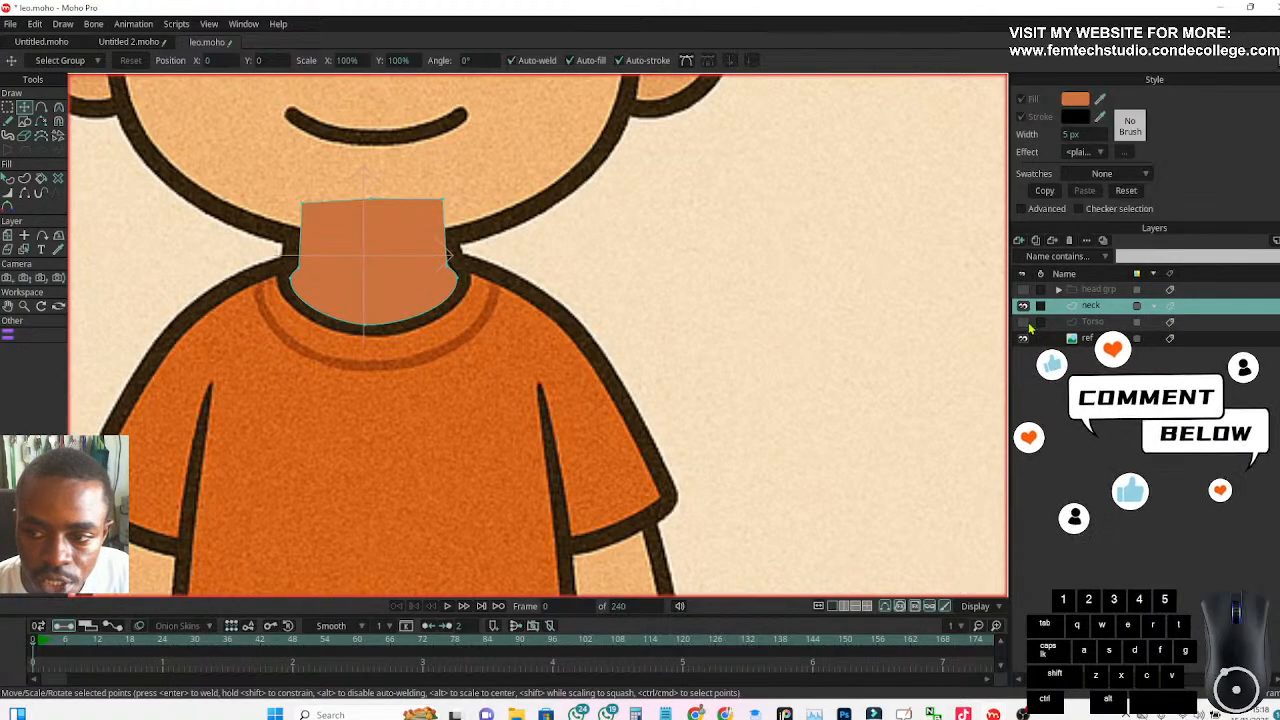
{"action": "left_click", "coordinate": [1023, 305]}
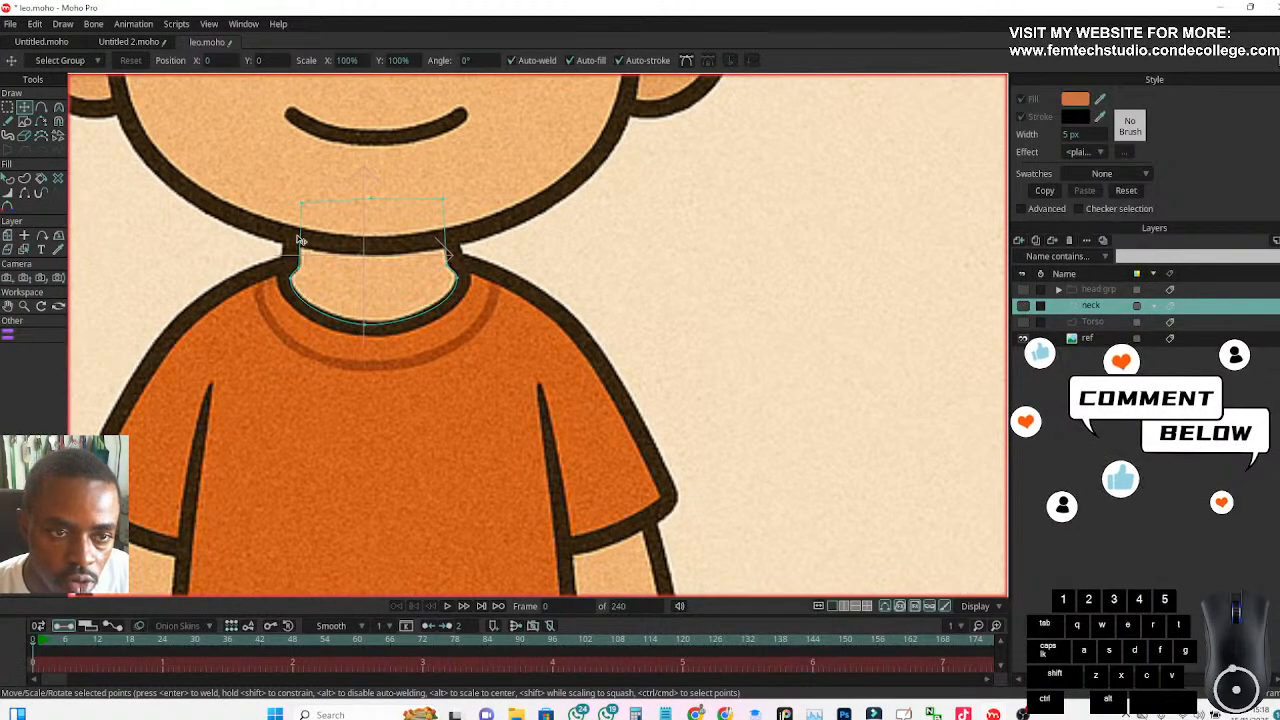
{"action": "scroll", "coordinate": [299, 238], "scroll_direction": "down", "scroll_amount": 5}
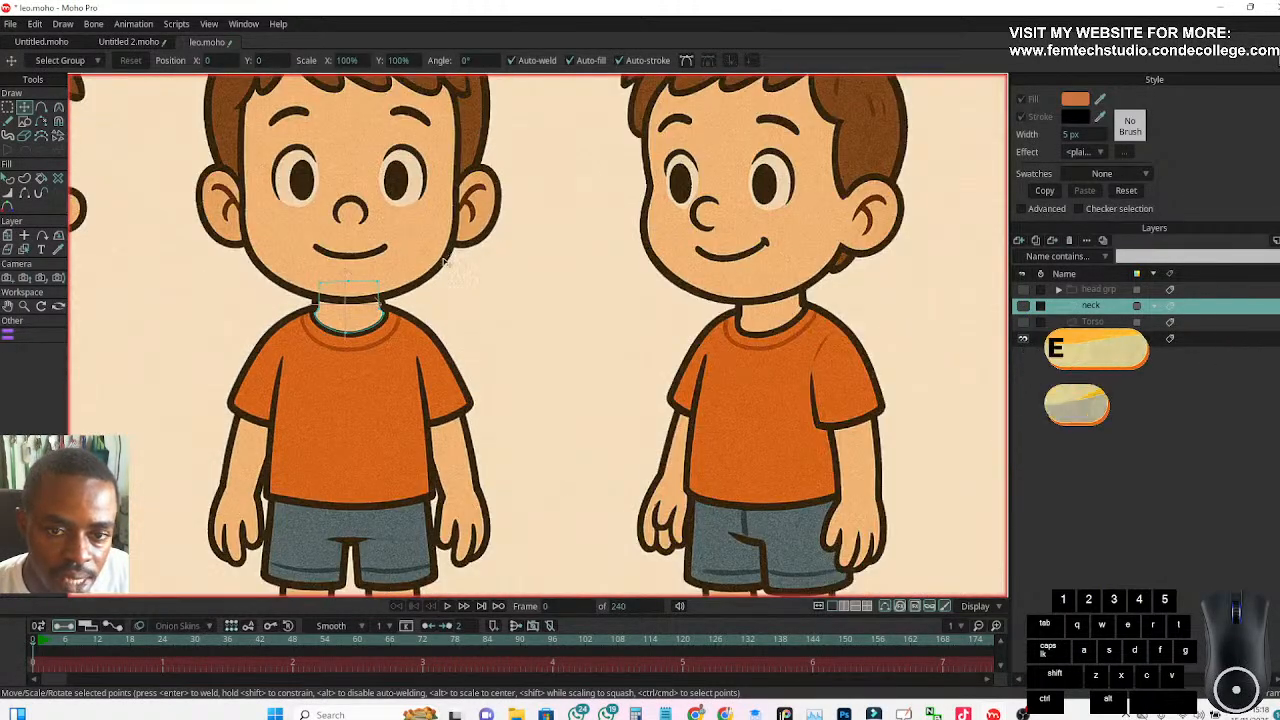
Show the head grp layers without the reference and select the face layer's head shape to check its stroke width
{"action": "left_click", "coordinate": [1059, 290]}
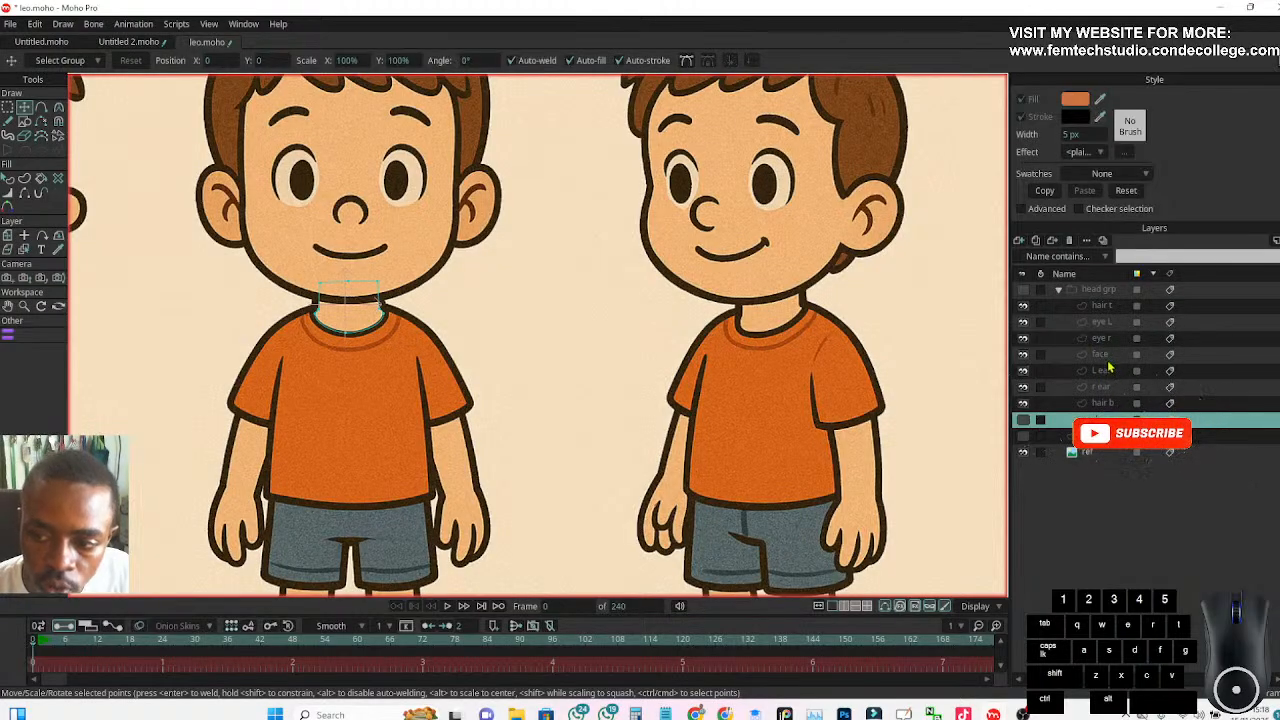
{"action": "left_click", "coordinate": [1104, 356]}
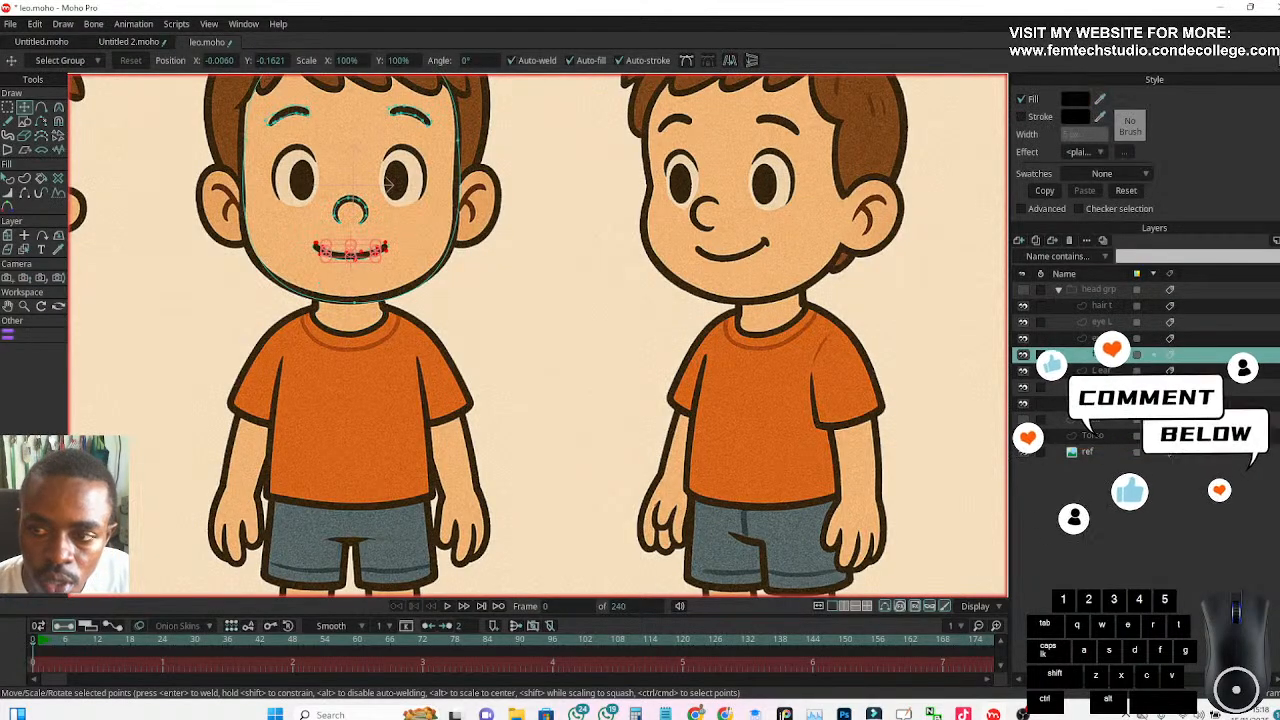
{"action": "left_click", "coordinate": [1023, 290]}
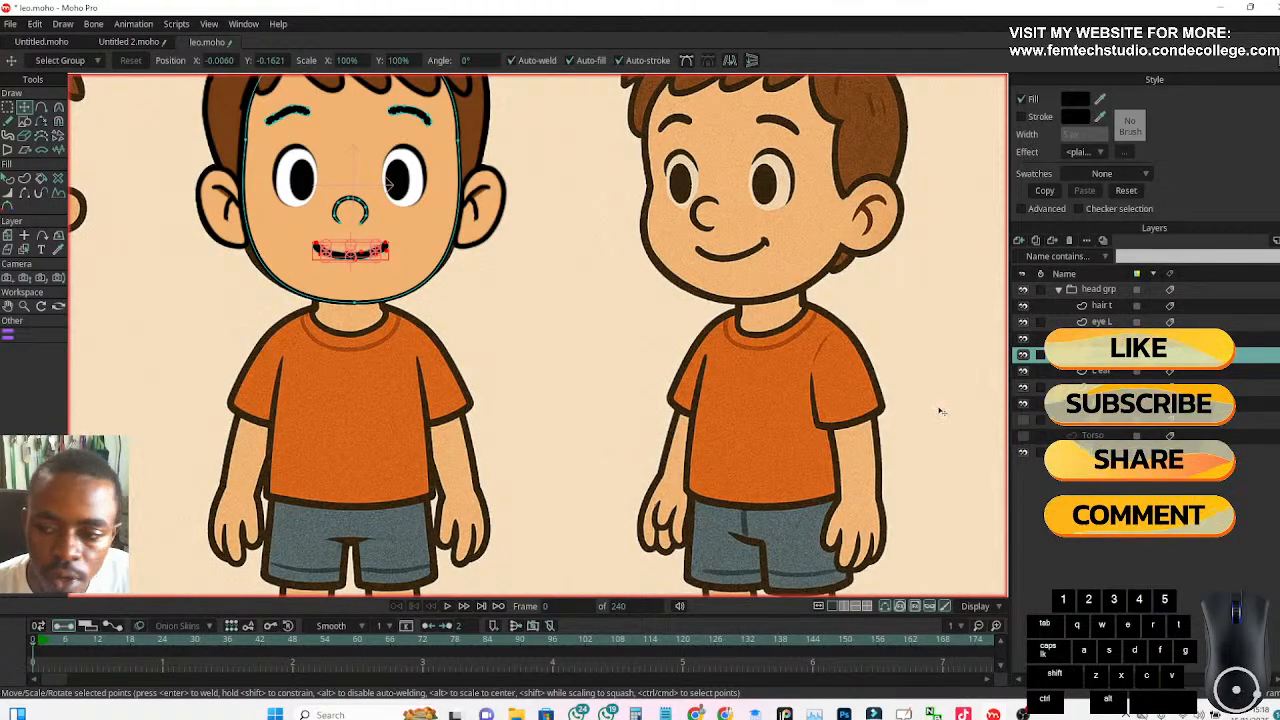
{"action": "left_click", "coordinate": [1023, 452]}
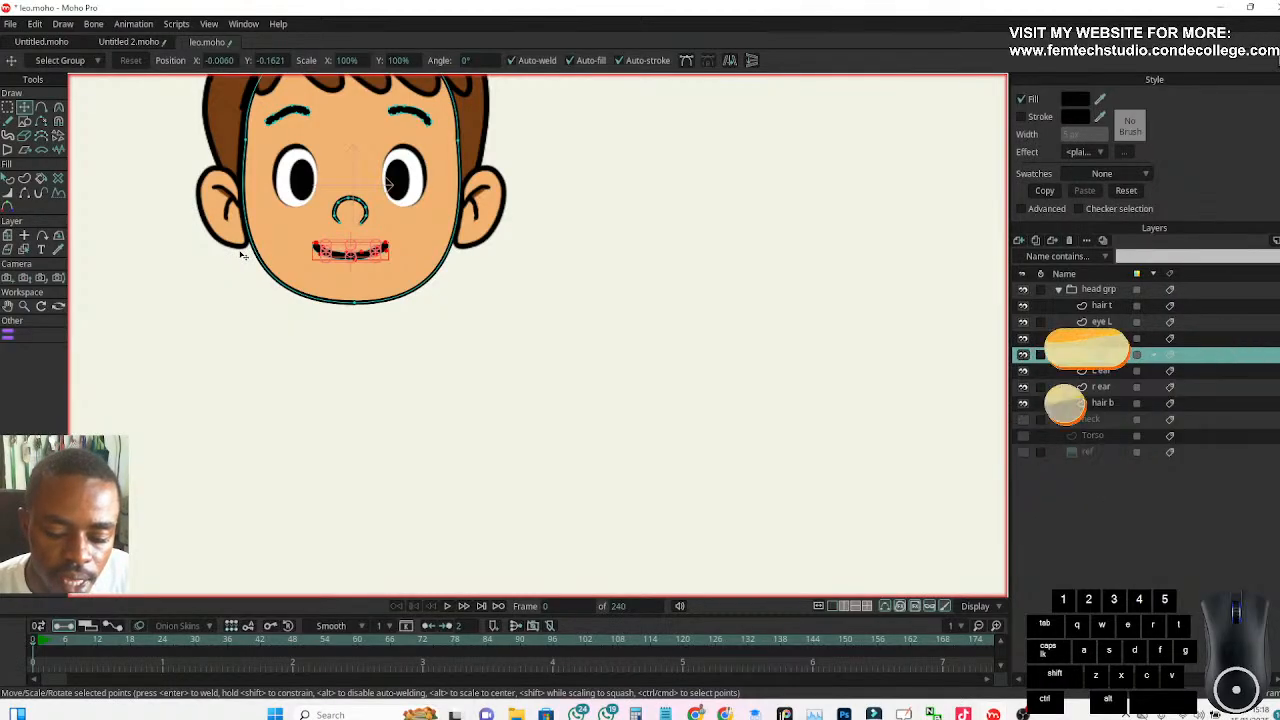
{"action": "left_click", "coordinate": [9, 179]}
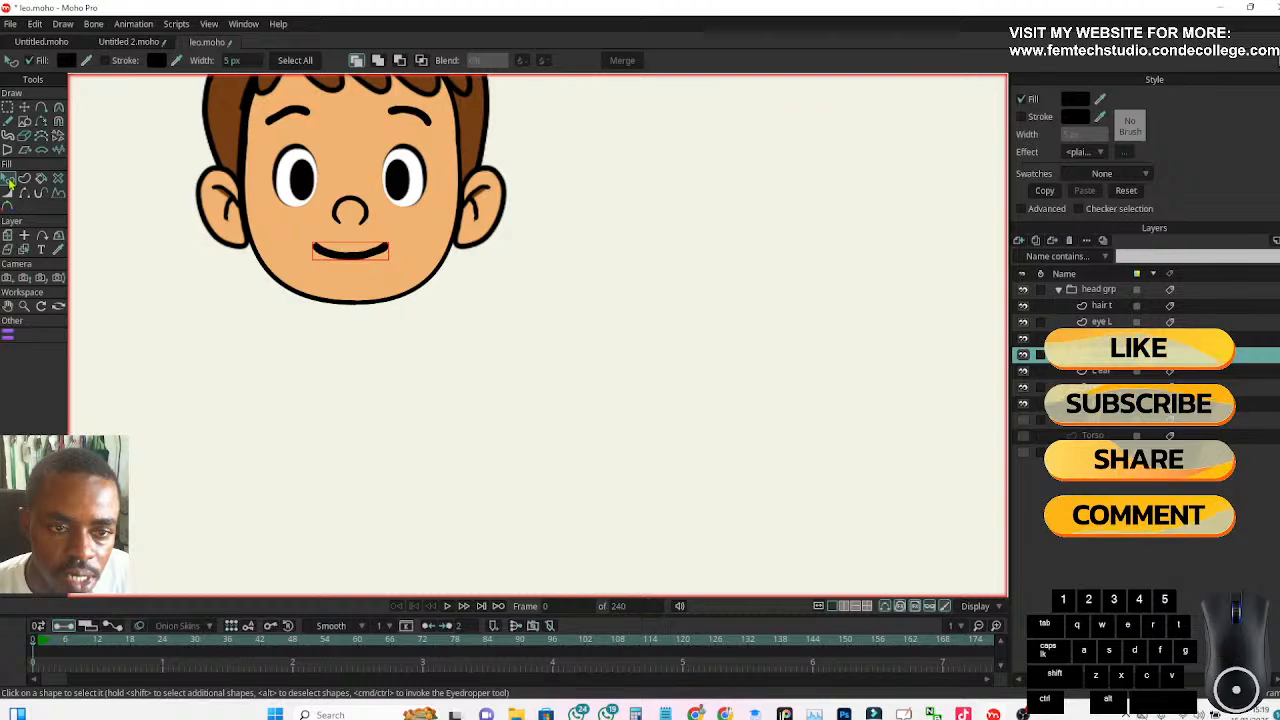
{"action": "left_click", "coordinate": [264, 233]}
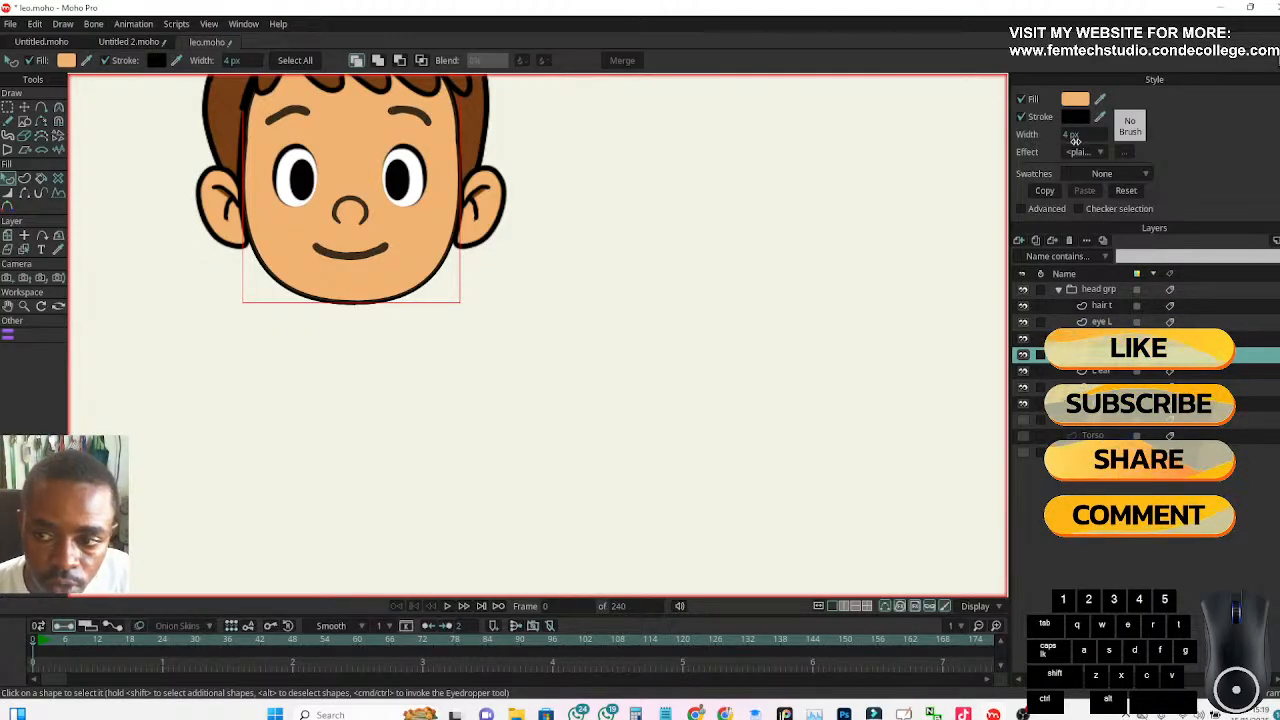
Hide and collapse the head grp group, and make the neck layer visible and active
{"action": "left_click", "coordinate": [1023, 289]}
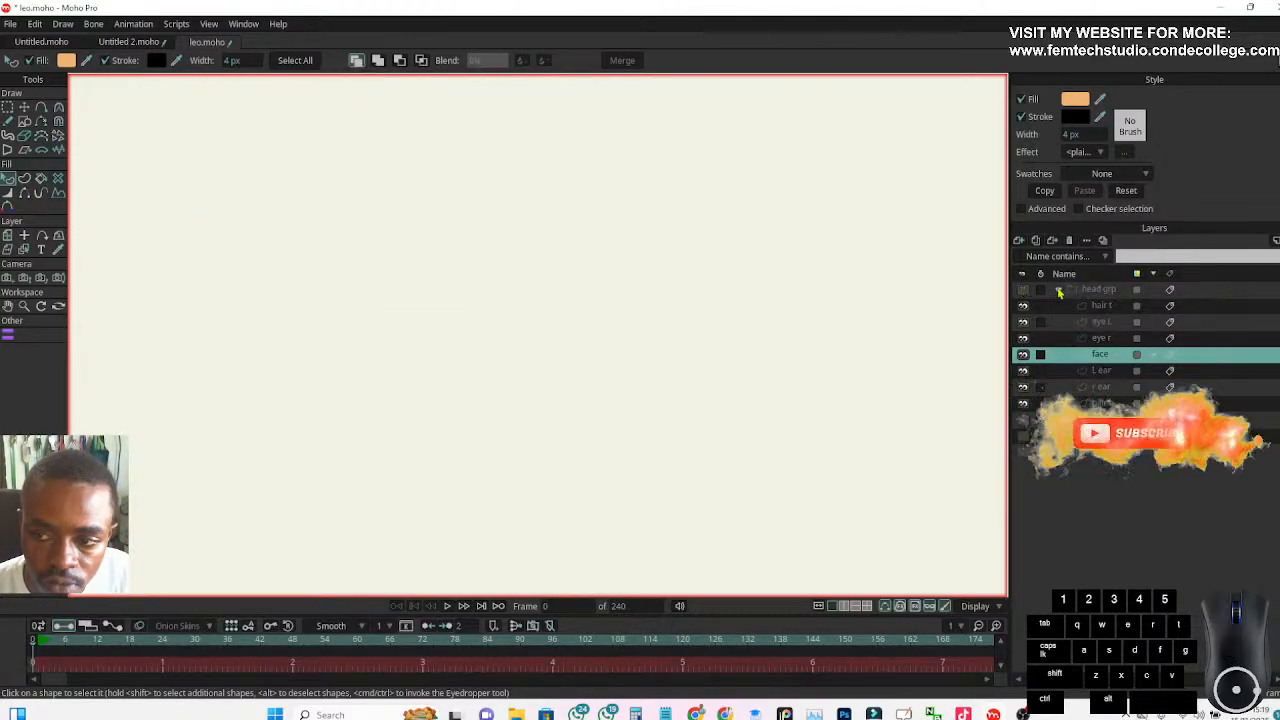
{"action": "left_click", "coordinate": [1058, 292]}
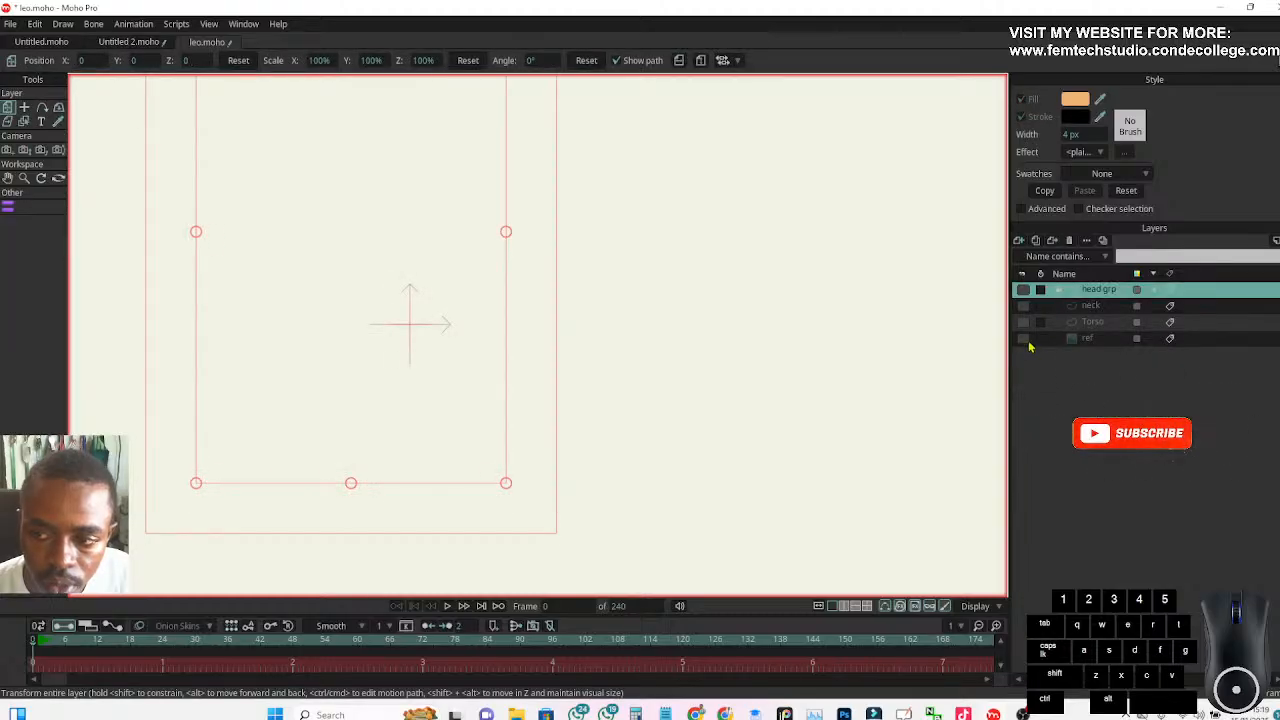
{"action": "left_click", "coordinate": [1023, 306]}
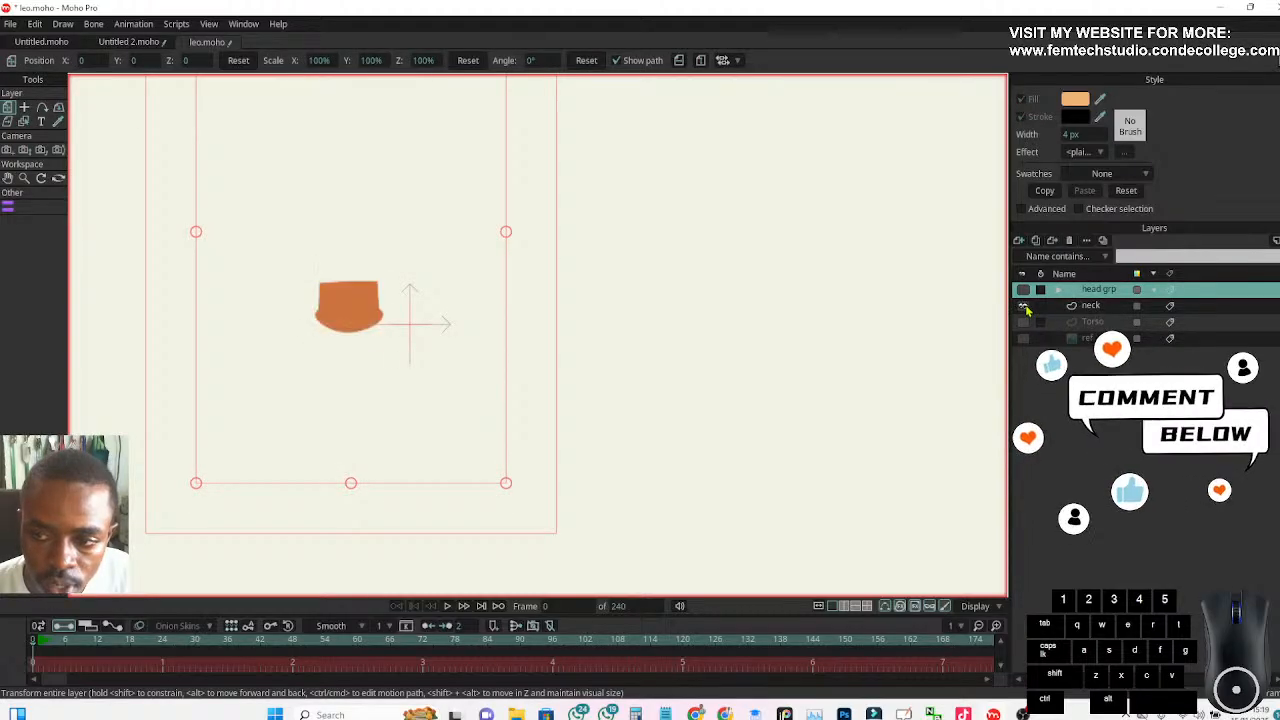
{"action": "left_click", "coordinate": [1090, 306]}
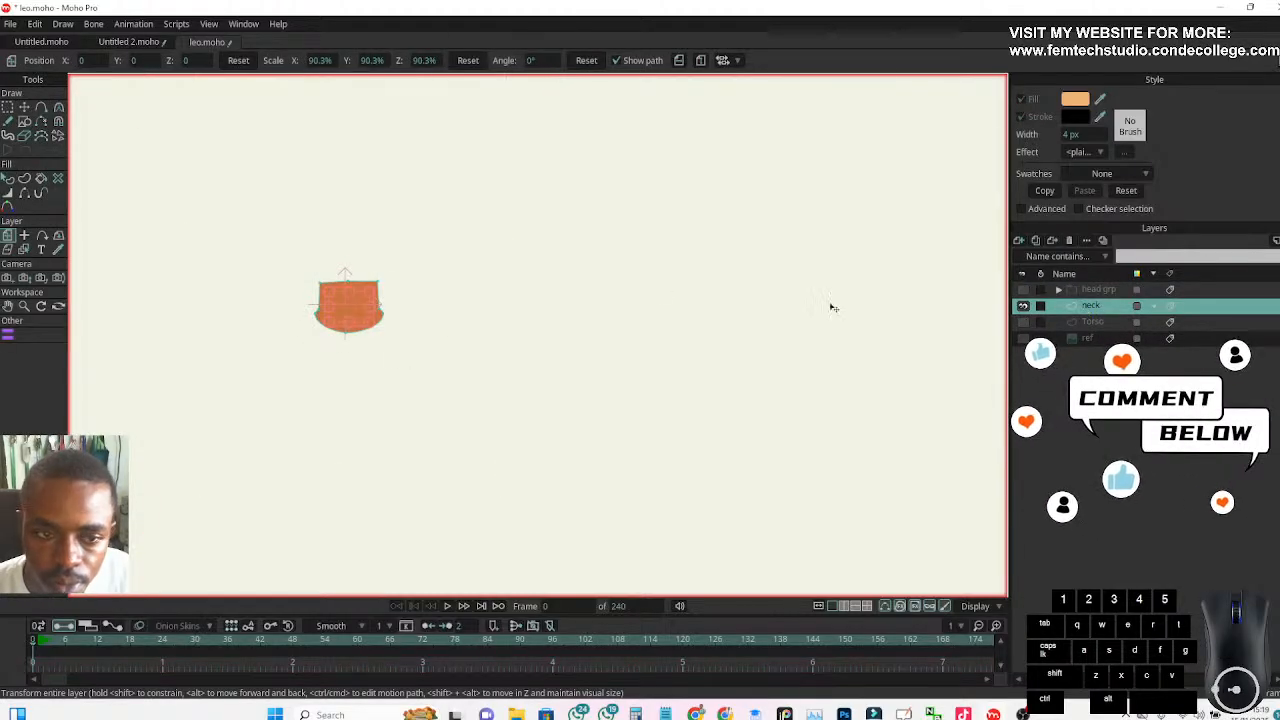
Enable the stroke on the neck shape and set its width to 4 px
{"action": "left_click", "coordinate": [7, 180]}
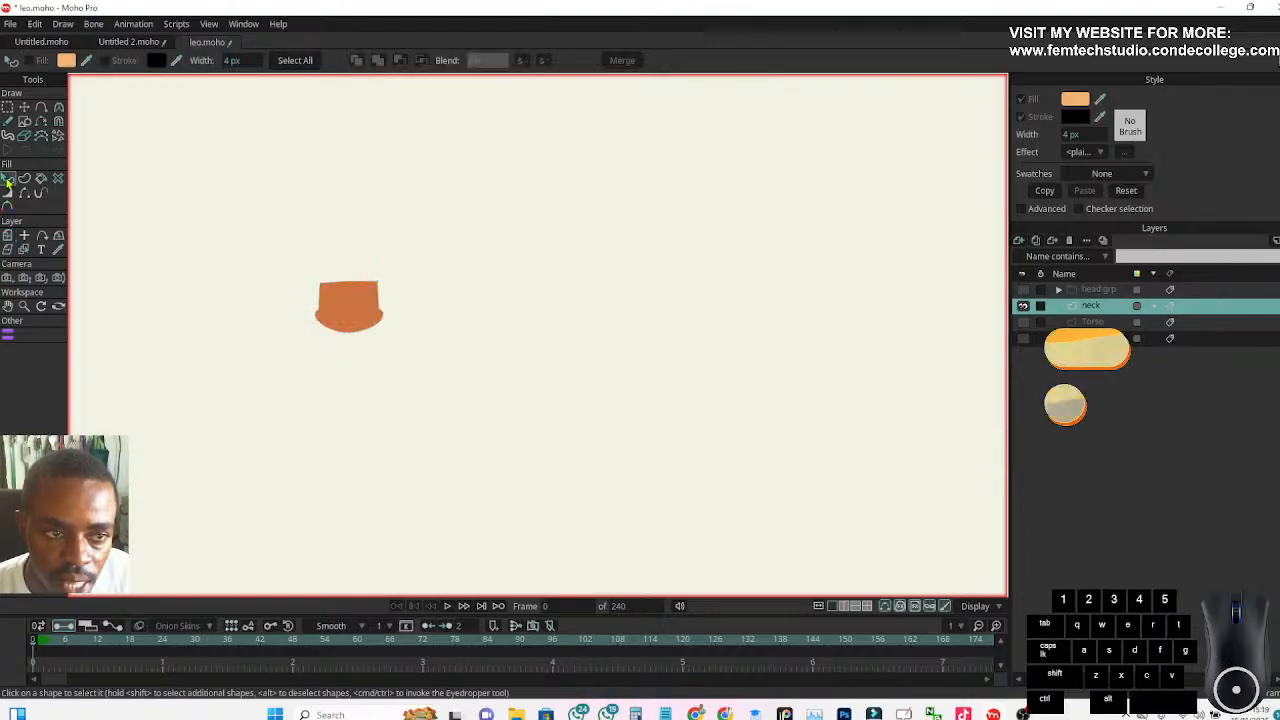
{"action": "left_click", "coordinate": [352, 303]}
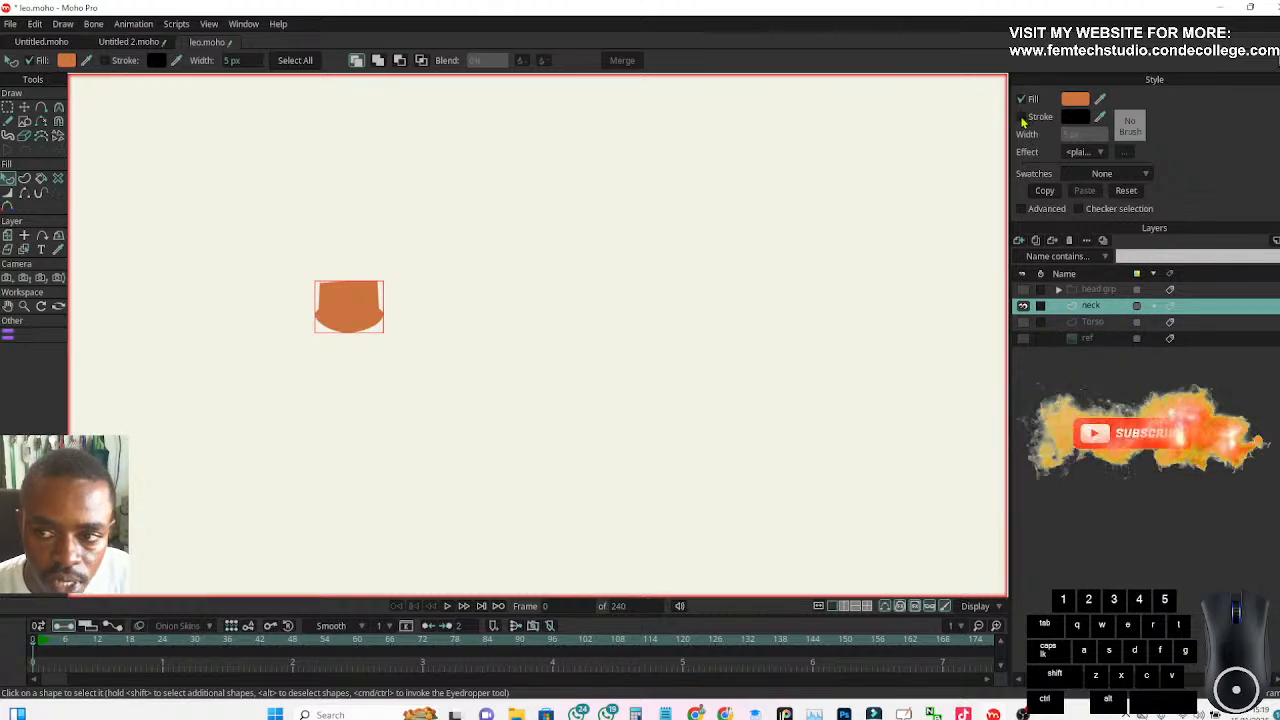
{"action": "left_click", "coordinate": [104, 60]}
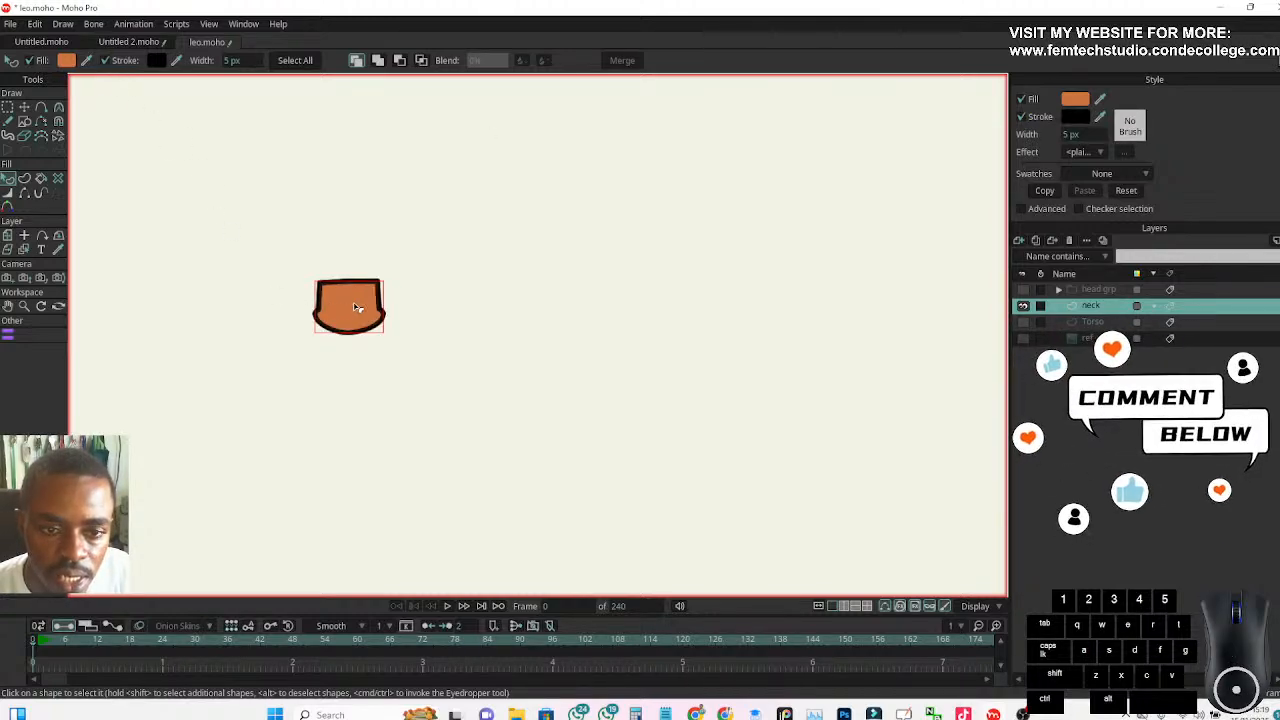
{"action": "left_click", "coordinate": [1069, 134]}
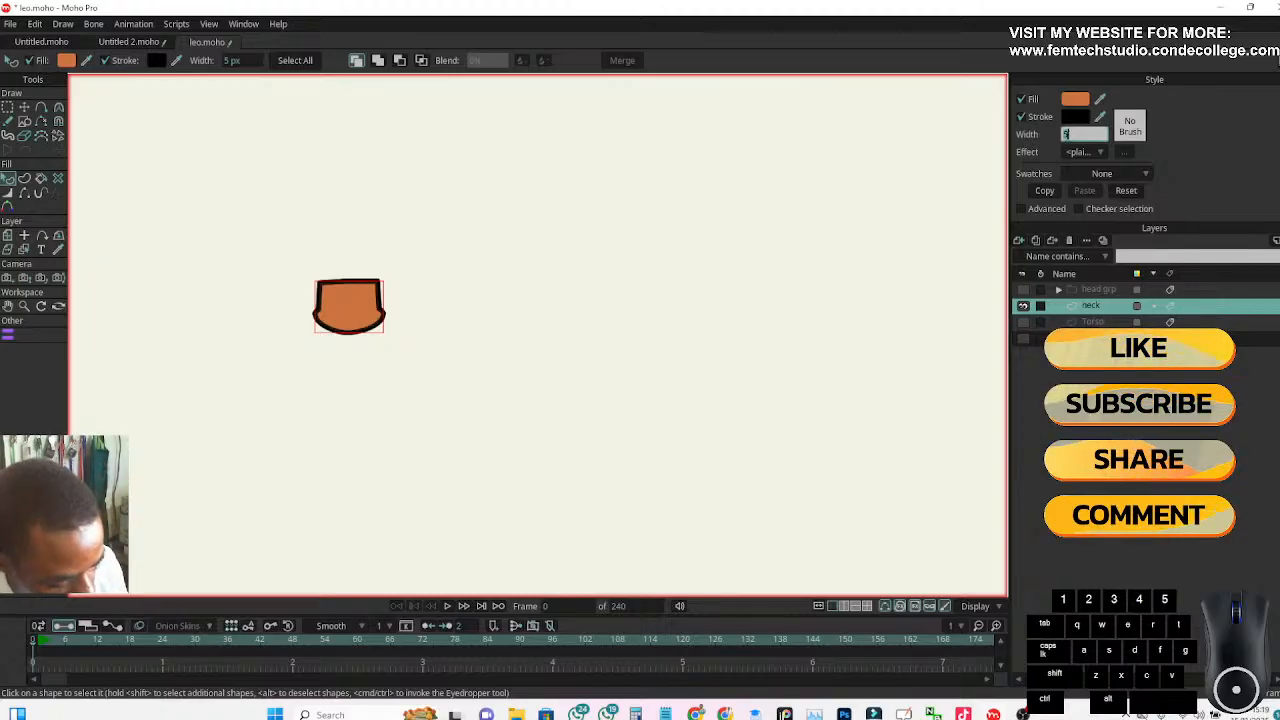
{"action": "type", "text": "4"}
{"action": "key", "text": "Return"}
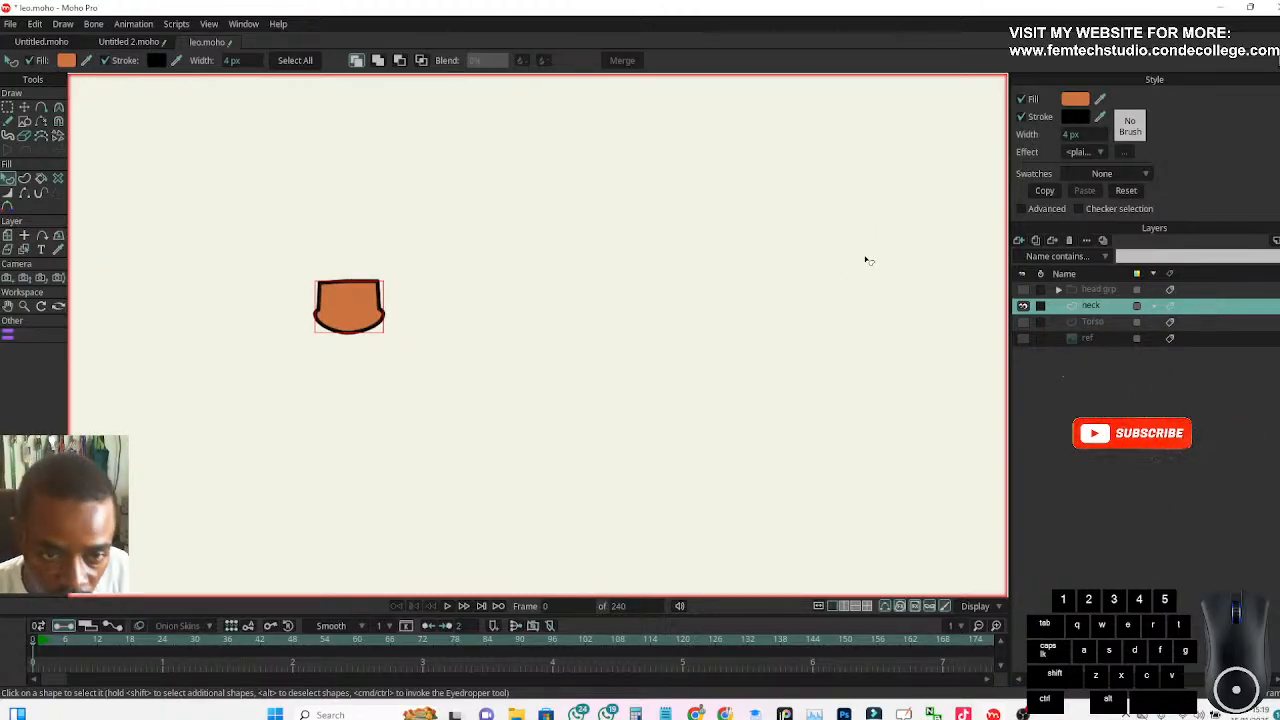
Show the Torso layer and examine how the neck sits against the torso without the reference
{"action": "left_click", "coordinate": [1023, 323]}
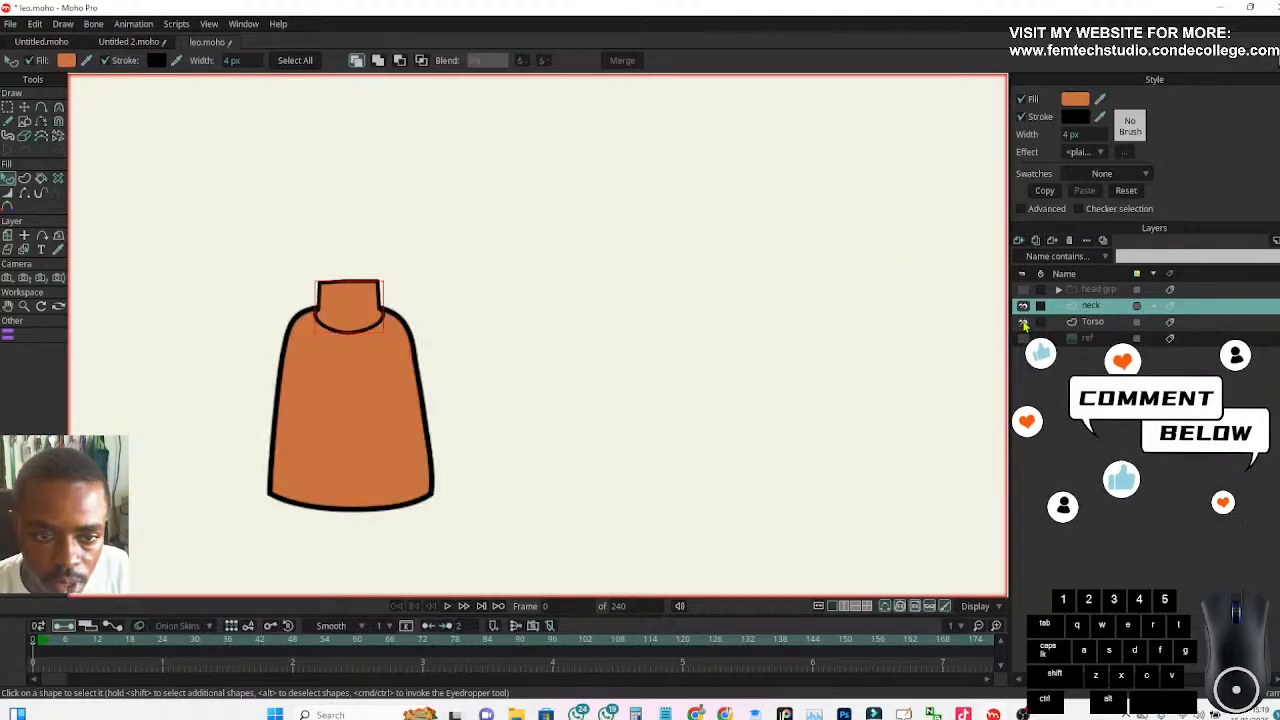
{"action": "scroll", "coordinate": [358, 282], "scroll_direction": "up", "scroll_amount": 2}
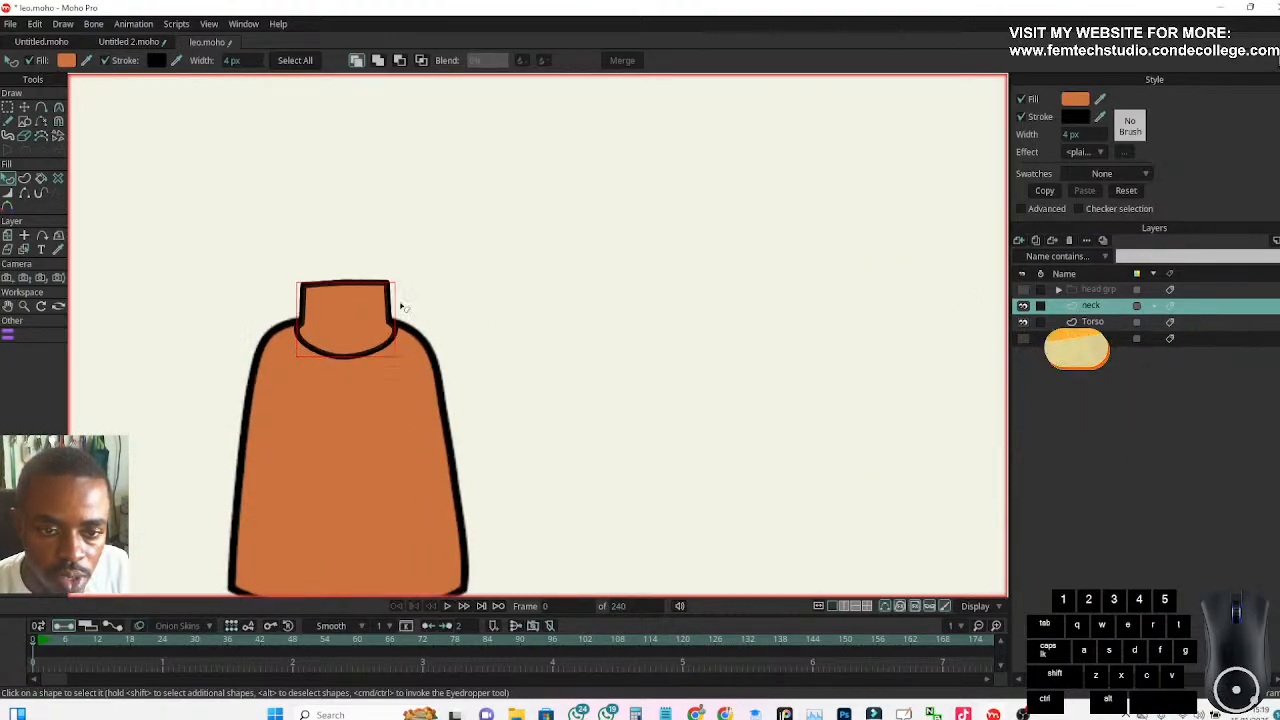
{"action": "left_click", "coordinate": [1085, 339]}
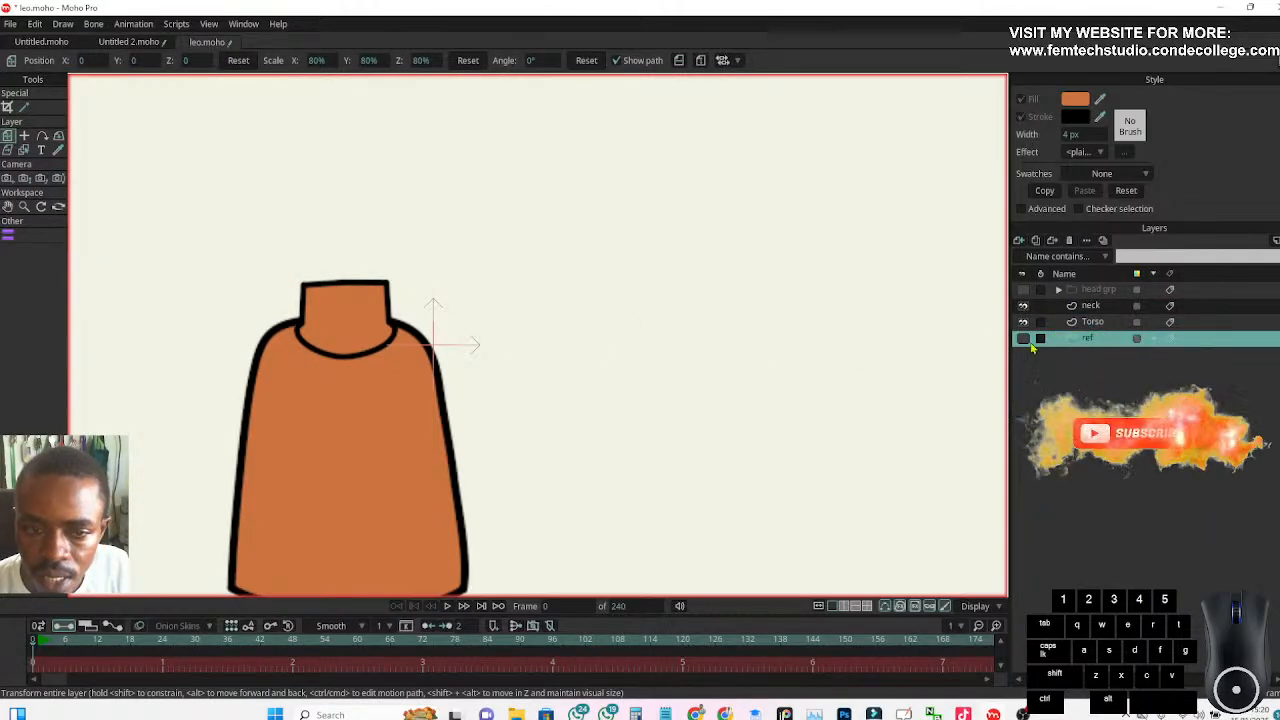
{"action": "scroll", "coordinate": [337, 340], "scroll_direction": "down", "scroll_amount": 2}
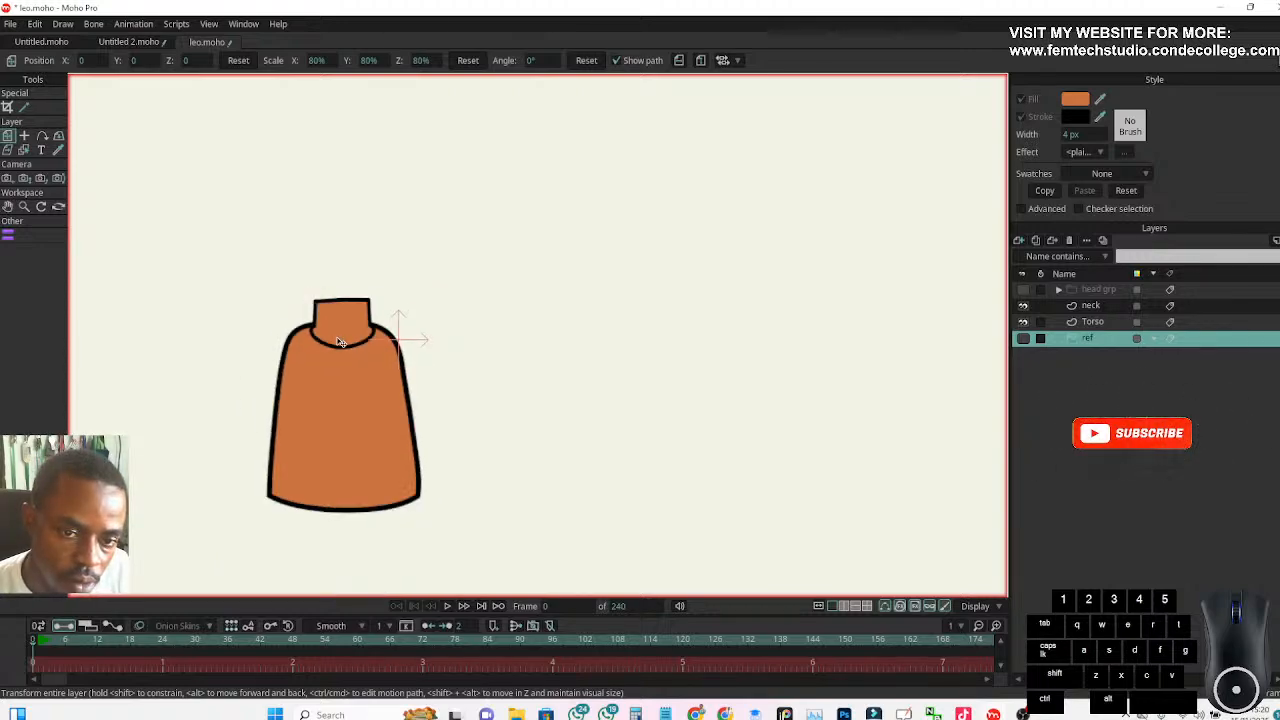
{"action": "scroll", "coordinate": [337, 341], "scroll_direction": "up", "scroll_amount": 1}
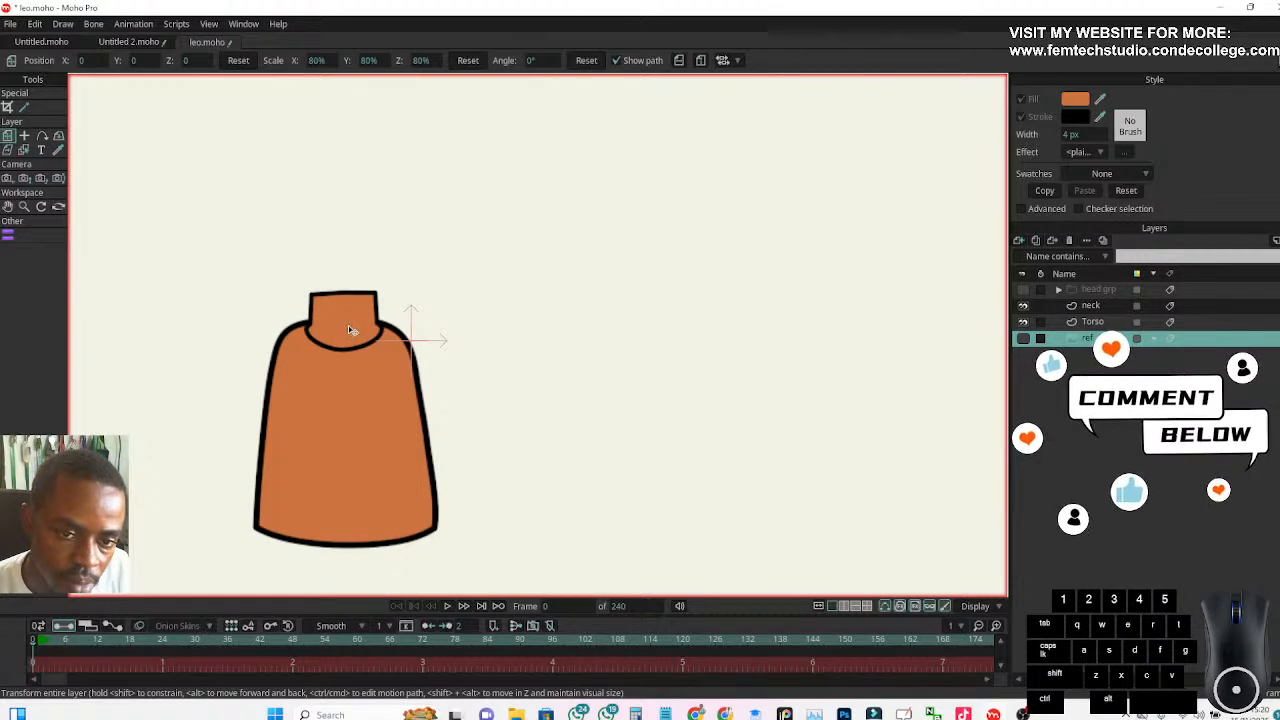
{"action": "scroll", "coordinate": [351, 335], "scroll_direction": "down", "scroll_amount": 2}
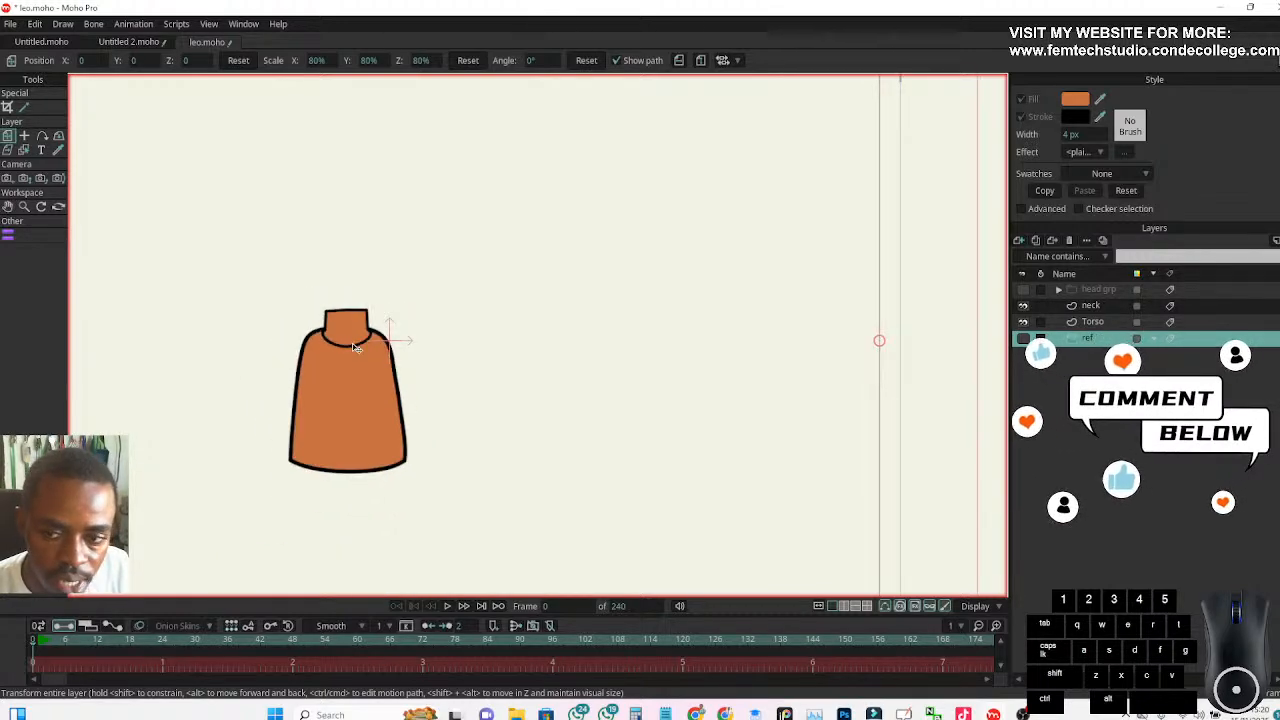
{"action": "scroll", "coordinate": [352, 343], "scroll_direction": "down", "scroll_amount": 2}
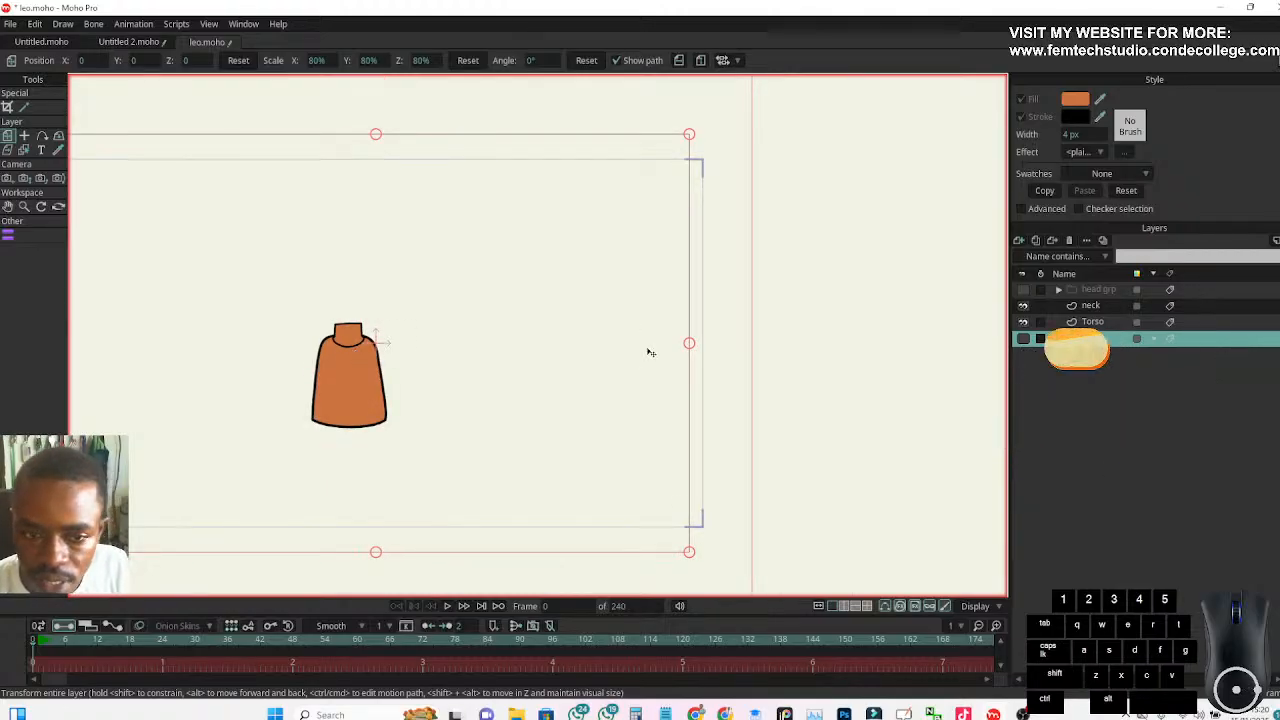
{"action": "scroll", "coordinate": [346, 345], "scroll_direction": "up", "scroll_amount": 2}
{"action": "scroll", "coordinate": [346, 345], "scroll_direction": "up", "scroll_amount": 2}
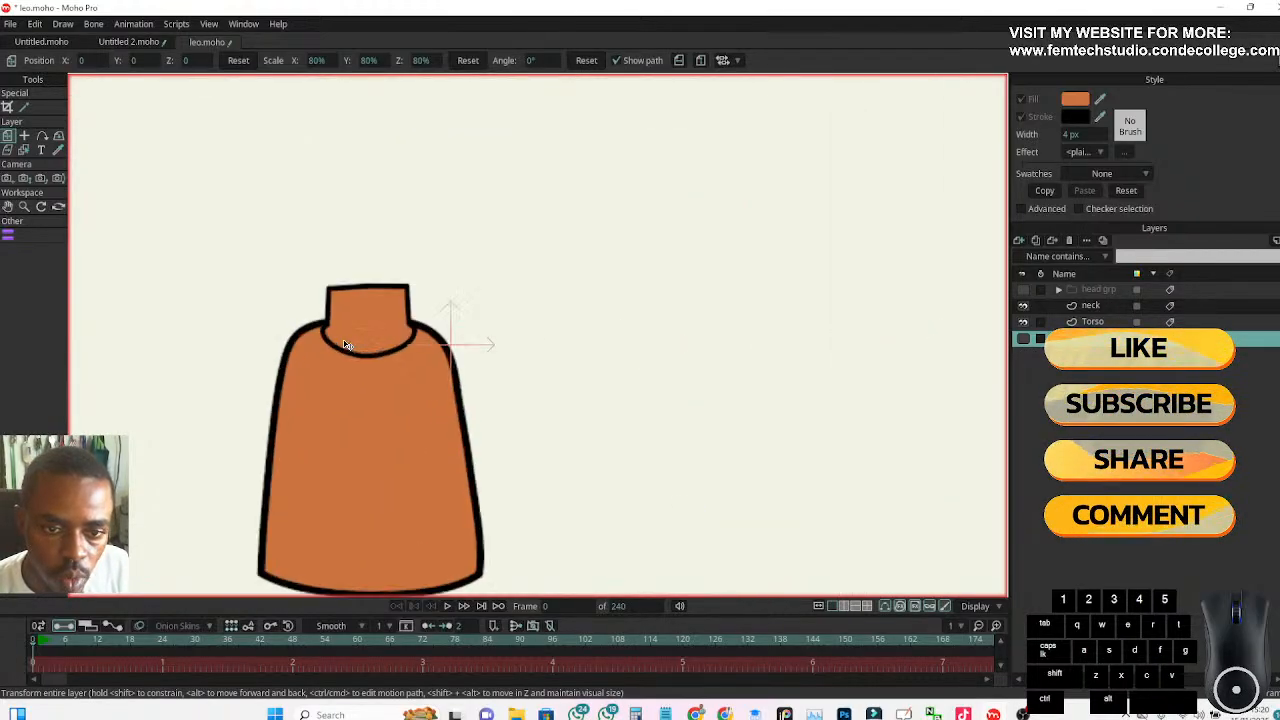
{"action": "scroll", "coordinate": [348, 337], "scroll_direction": "down", "scroll_amount": 2}
{"action": "scroll", "coordinate": [352, 340], "scroll_direction": "up", "scroll_amount": 2}
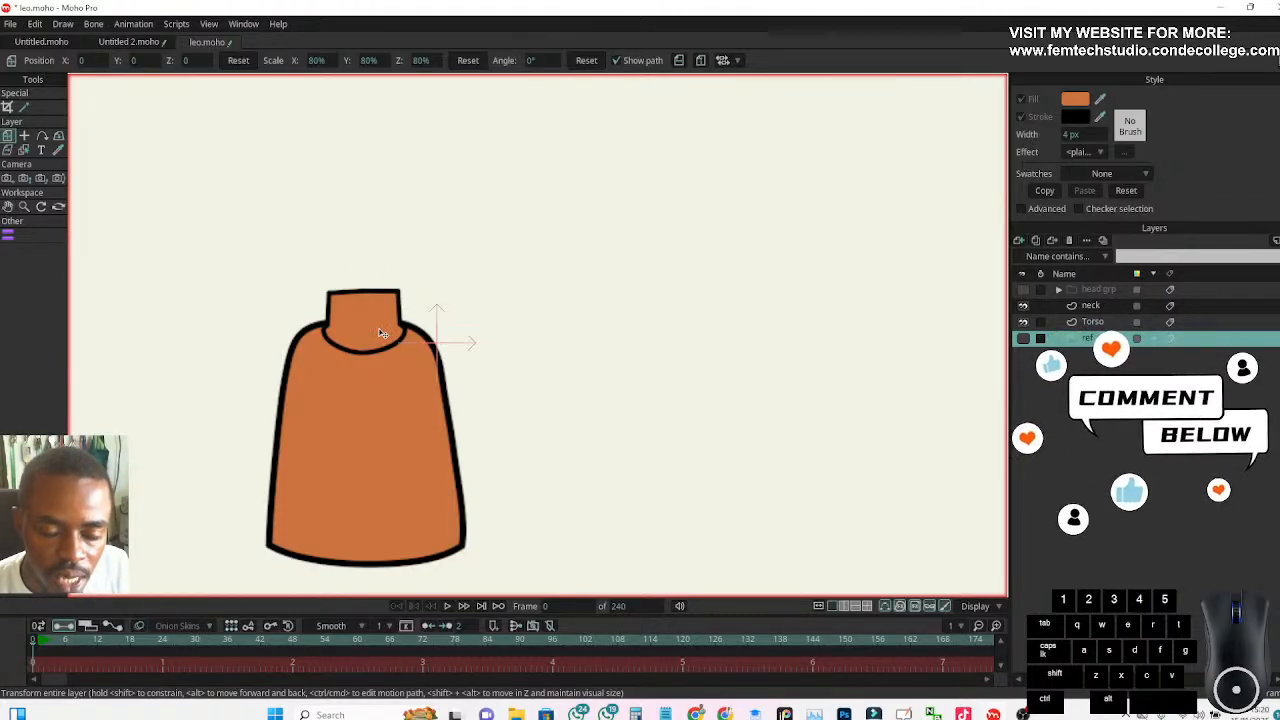
Show the ref layer again and make the neck layer active
{"action": "left_click", "coordinate": [1022, 339]}
{"action": "scroll", "coordinate": [415, 320], "scroll_direction": "up", "scroll_amount": 2}
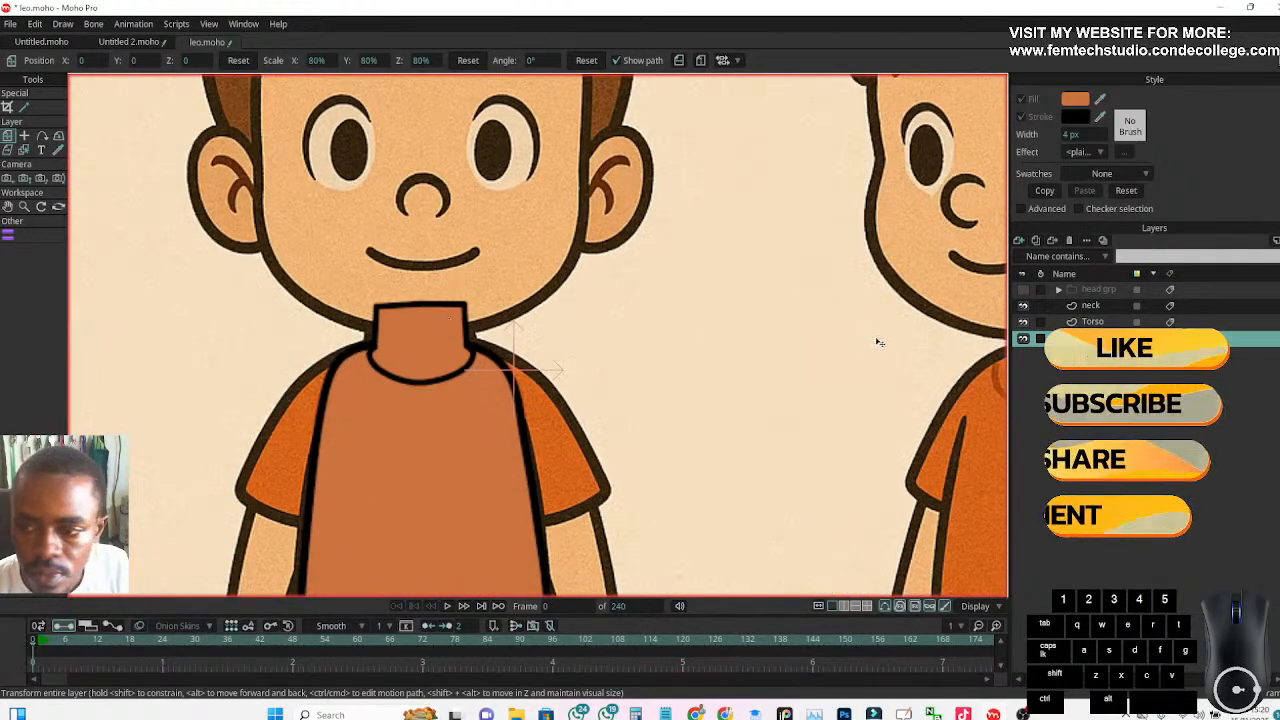
{"action": "left_click", "coordinate": [1090, 306]}
{"action": "scroll", "coordinate": [794, 380], "scroll_direction": "down", "scroll_amount": 3}
{"action": "scroll", "coordinate": [780, 382], "scroll_direction": "up", "scroll_amount": 3}
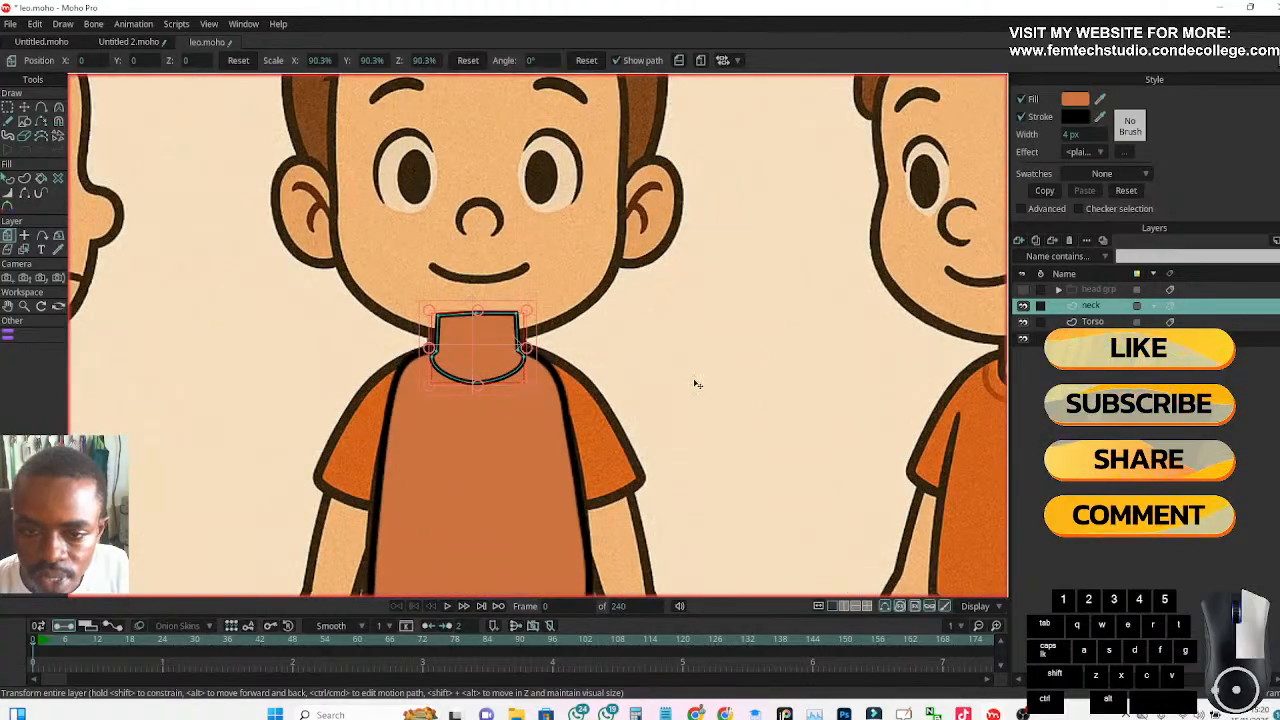
{"action": "left_click_drag", "start_coordinate": [725, 383], "coordinate": [619, 387]}
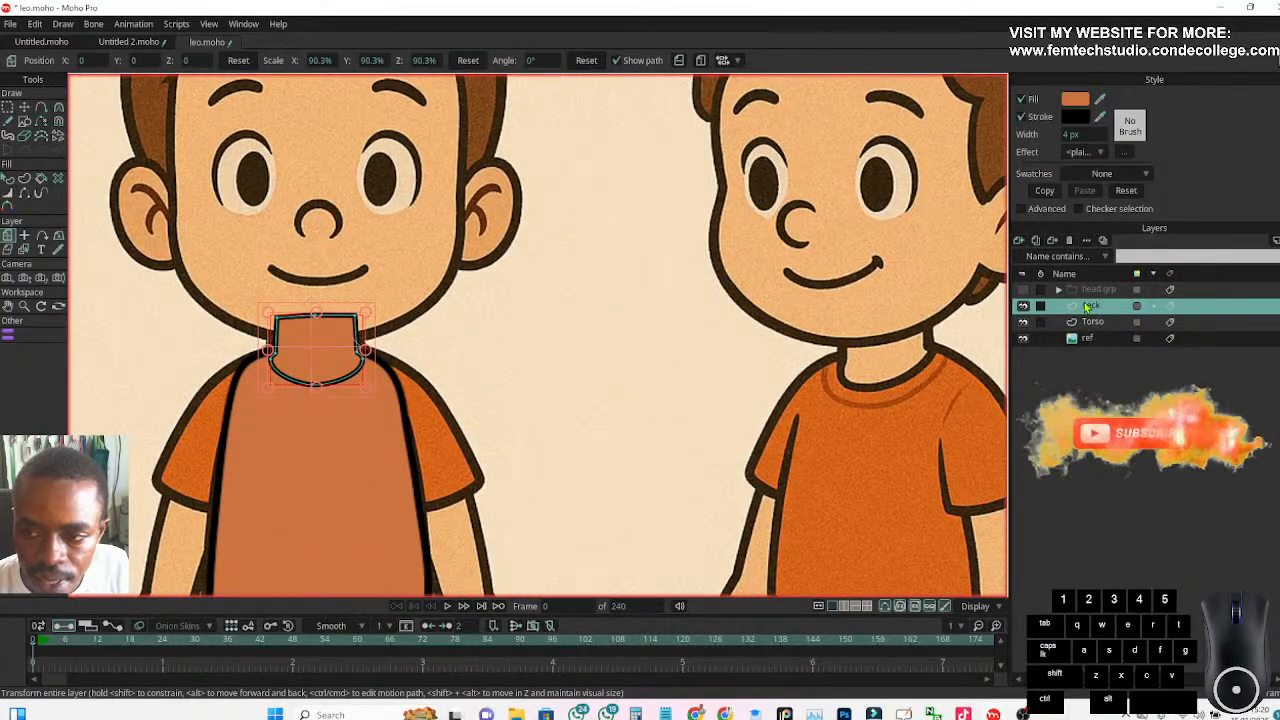
Fill the neck shape with the skin colour F3B778 sampled from the reference character
{"action": "left_click", "coordinate": [8, 178]}
{"action": "left_click", "coordinate": [308, 347]}
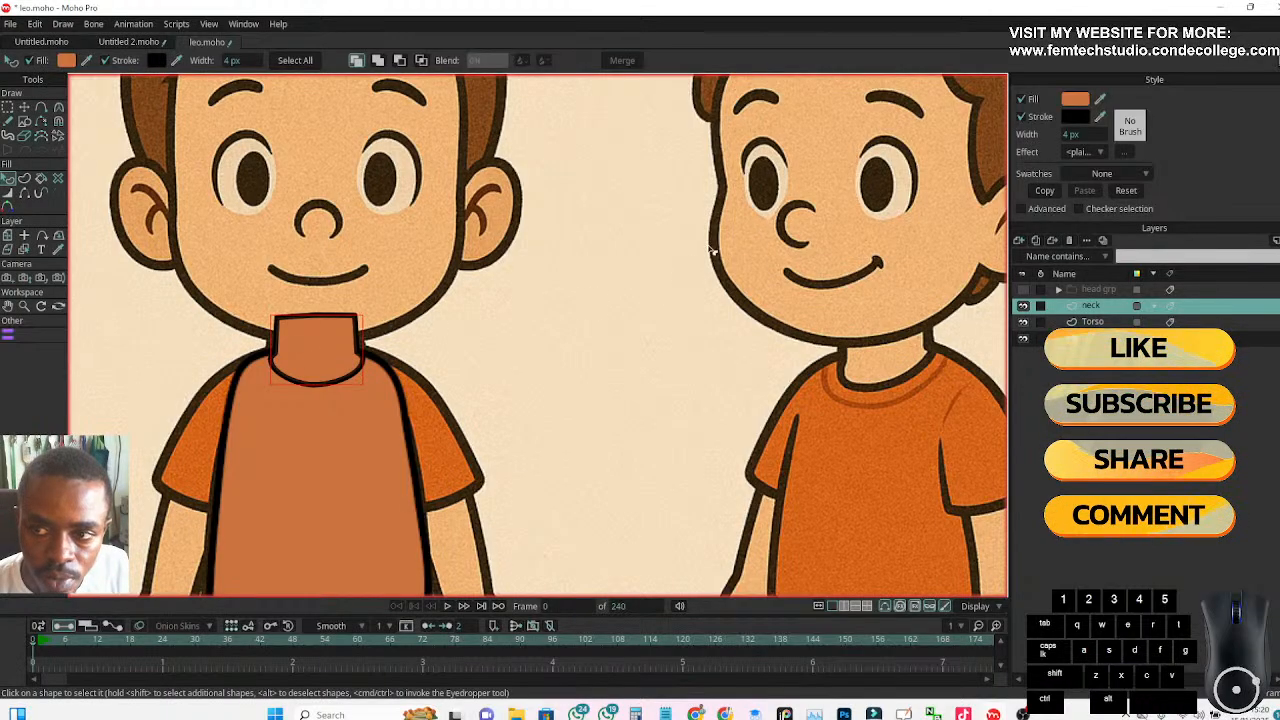
{"action": "left_click", "coordinate": [1074, 101]}
{"action": "left_click_drag", "start_coordinate": [766, 300], "coordinate": [543, 258]}
{"action": "left_click", "coordinate": [437, 460]}
{"action": "left_click_drag", "start_coordinate": [437, 459], "coordinate": [864, 297]}
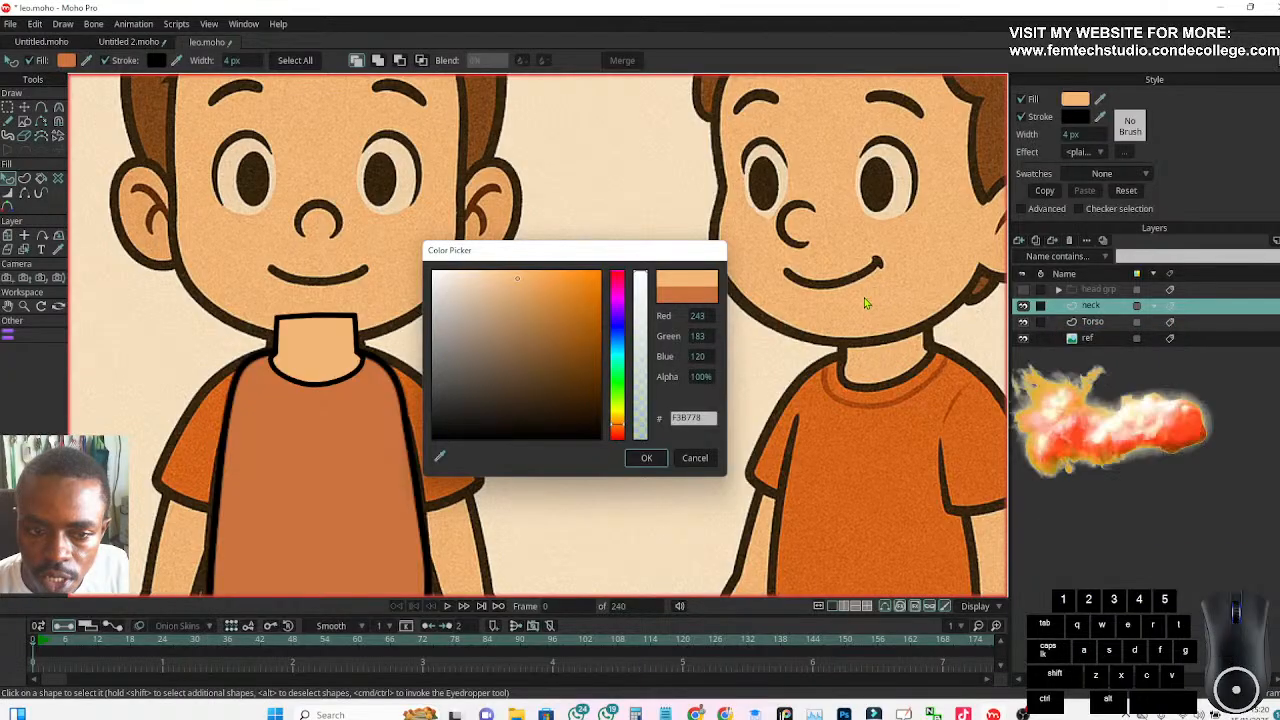
{"action": "left_click", "coordinate": [650, 458]}
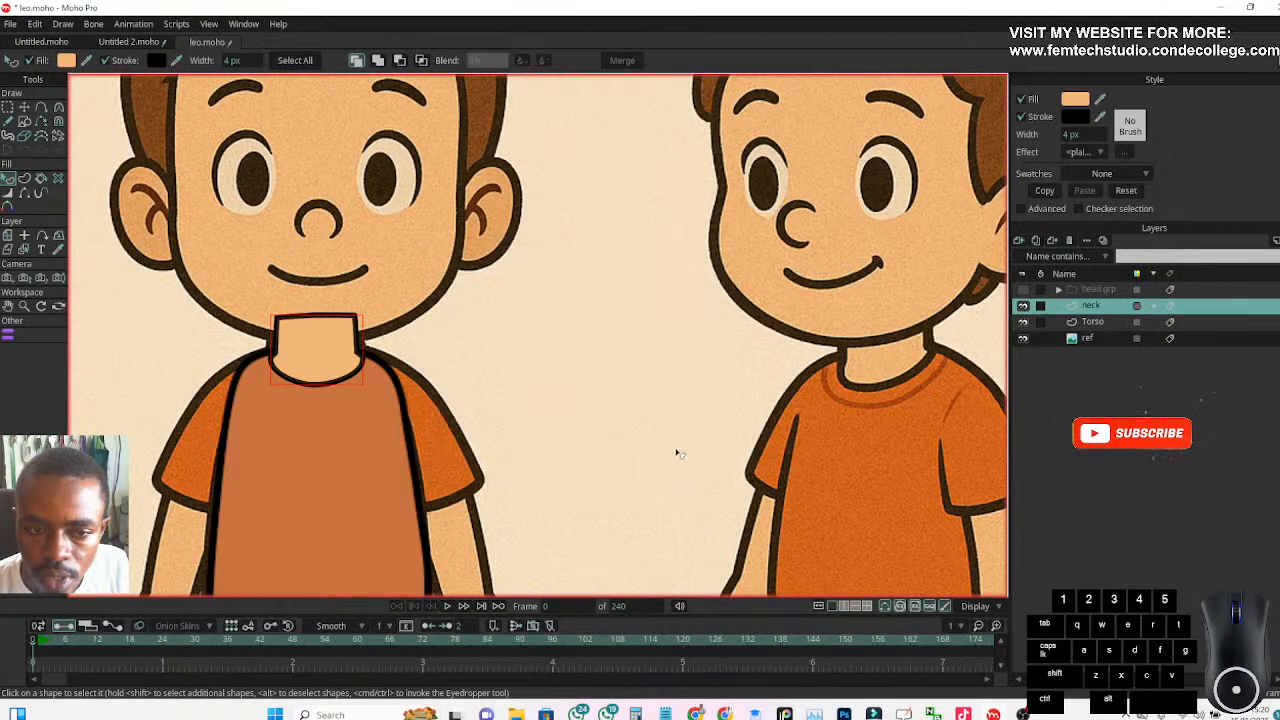
Hide the ref layer to check the skin-coloured neck against the torso, and show the reference again
{"action": "left_click", "coordinate": [1023, 340]}
{"action": "scroll", "coordinate": [550, 387], "scroll_direction": "down", "scroll_amount": 3}
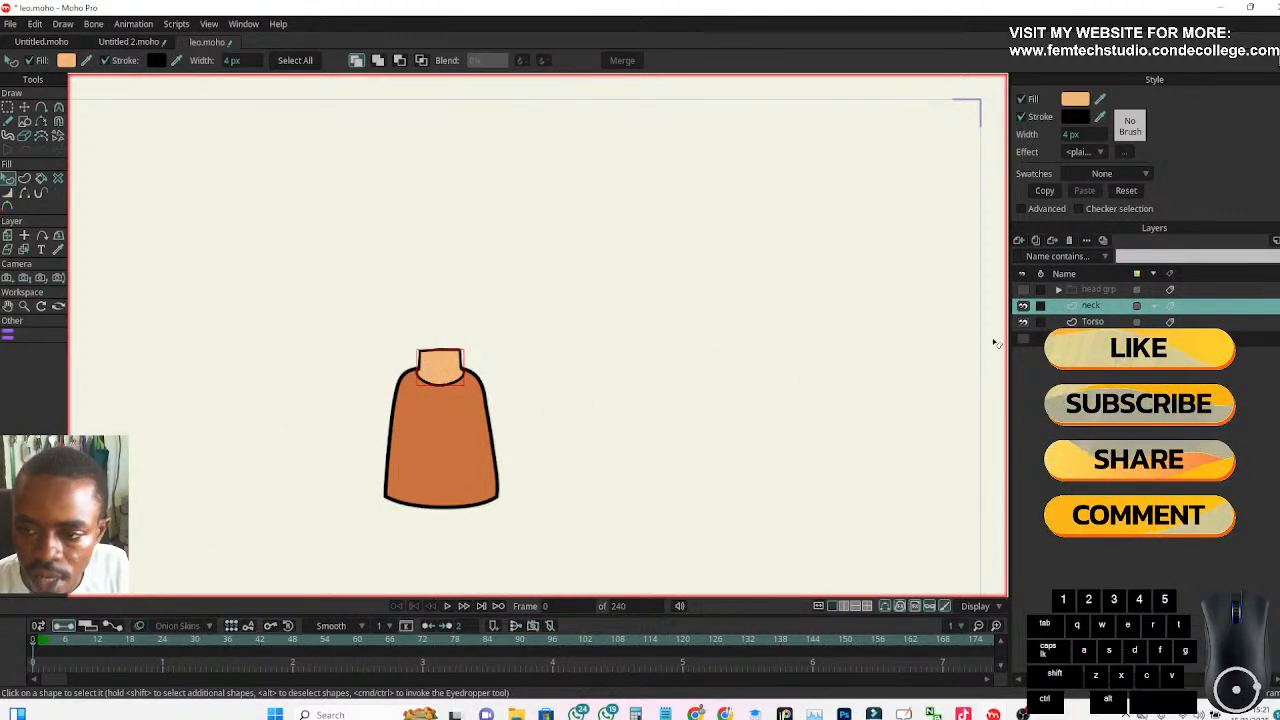
{"action": "left_click", "coordinate": [1023, 340]}
{"action": "scroll", "coordinate": [614, 360], "scroll_direction": "up", "scroll_amount": 4}
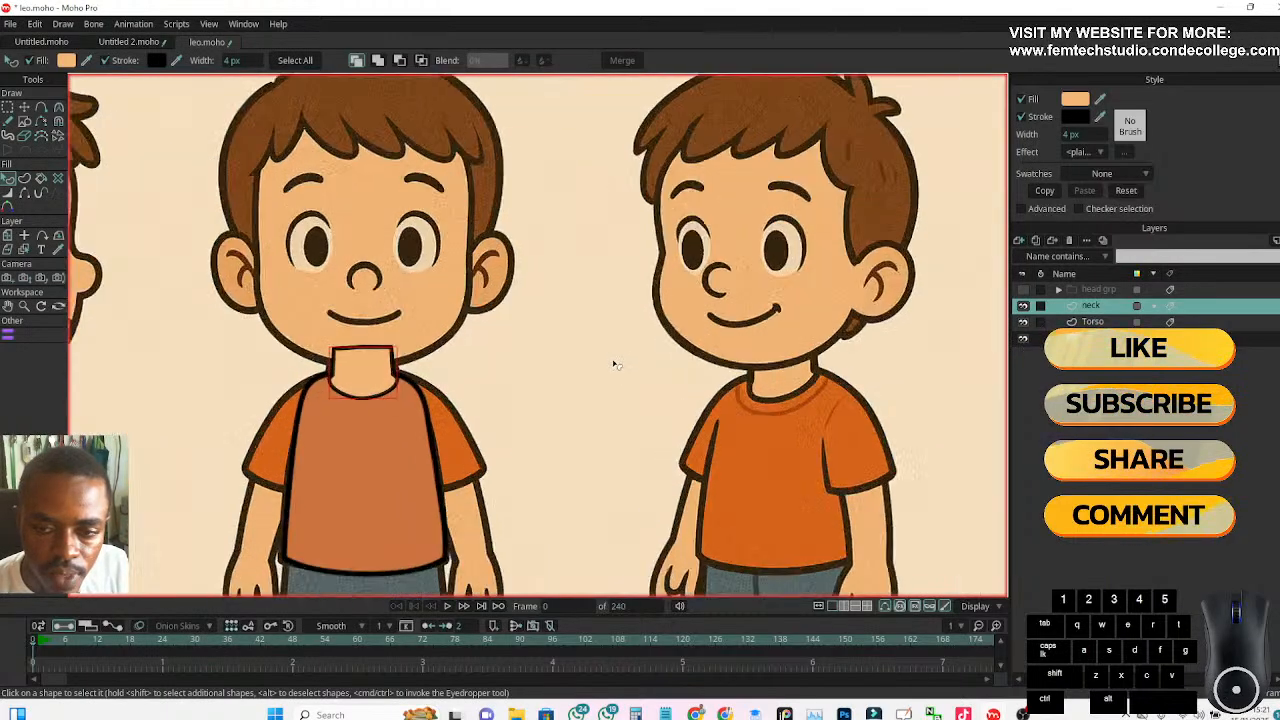
Lower the neck layer's opacity so the reference shows through it
{"action": "double_click", "coordinate": [1090, 306]}
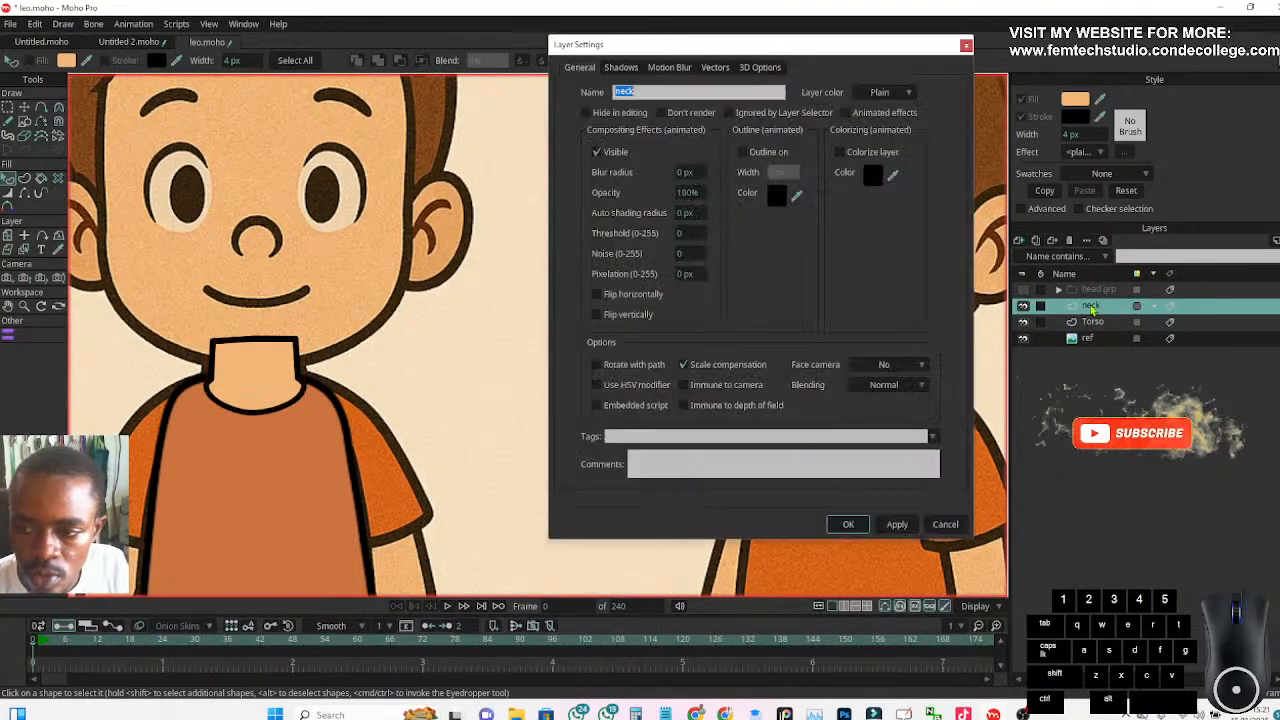
{"action": "left_click", "coordinate": [684, 192]}
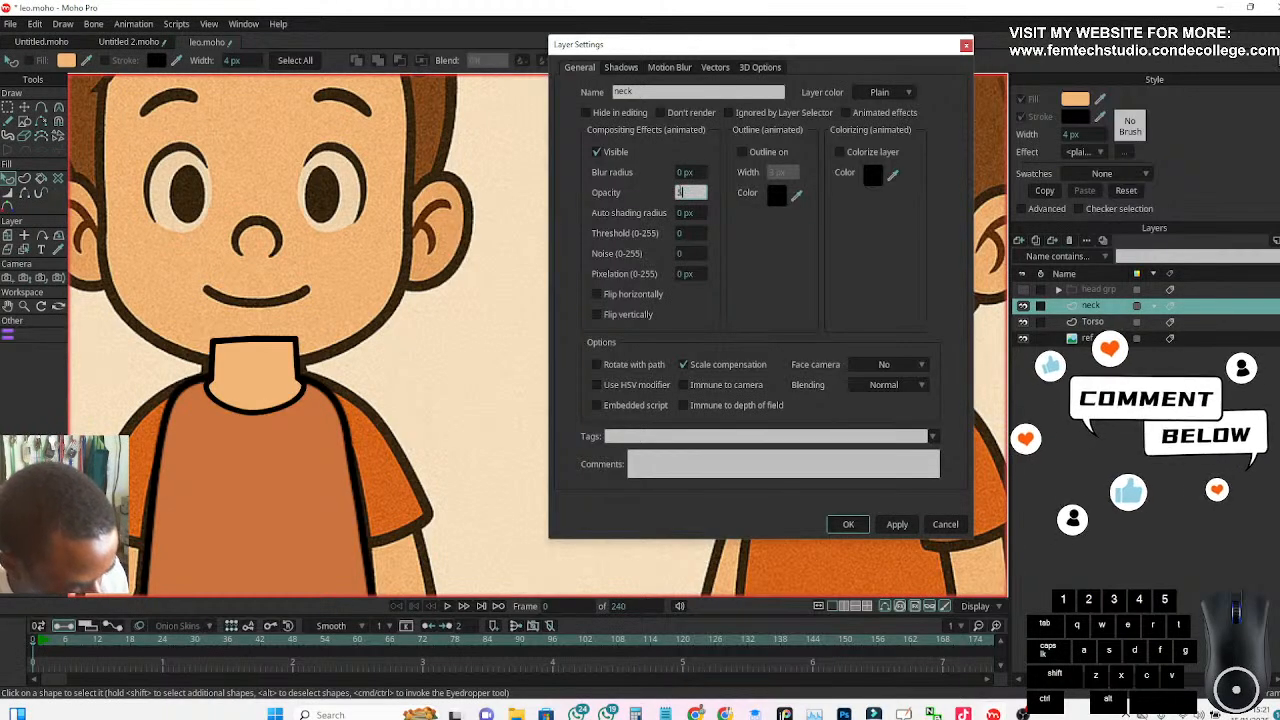
{"action": "key", "text": "Return"}
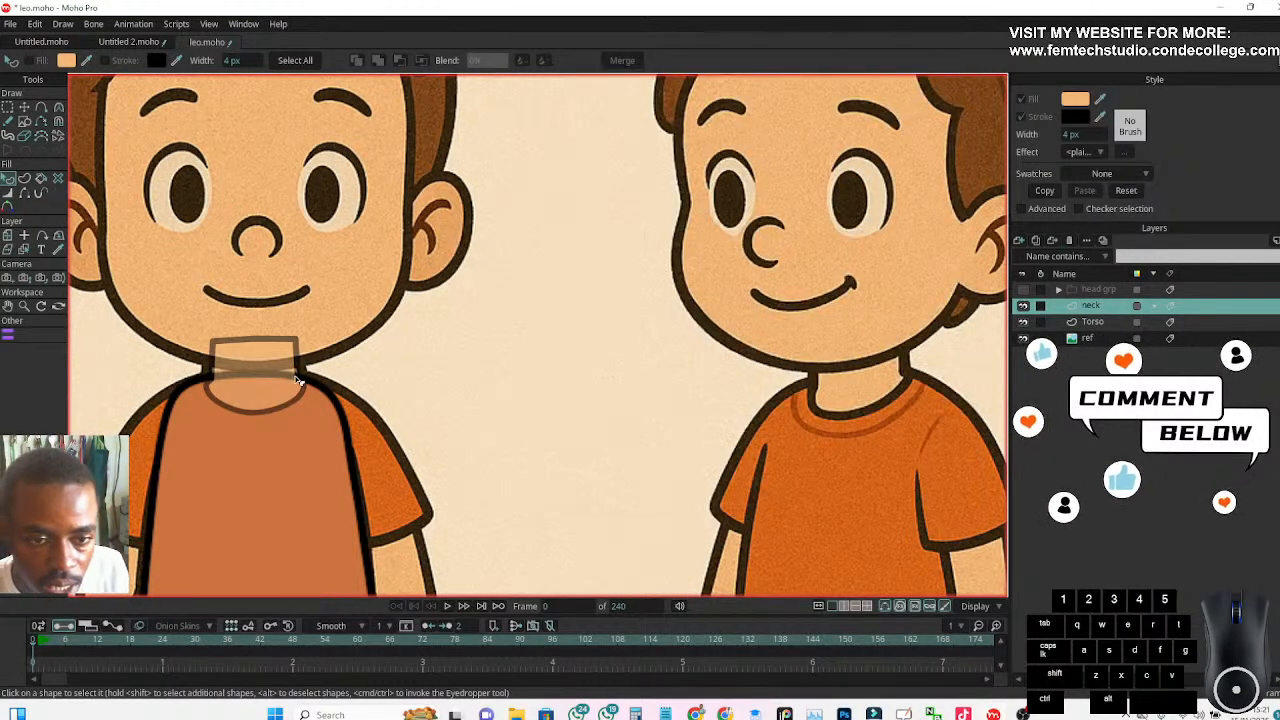
Select all points of the neck shape with Transform Points and compare its outline with the reference
{"action": "scroll", "coordinate": [341, 353], "scroll_direction": "up", "scroll_amount": 3}
{"action": "left_click_drag", "start_coordinate": [343, 354], "coordinate": [499, 351]}
{"action": "scroll", "coordinate": [357, 360], "scroll_direction": "up", "scroll_amount": 3}
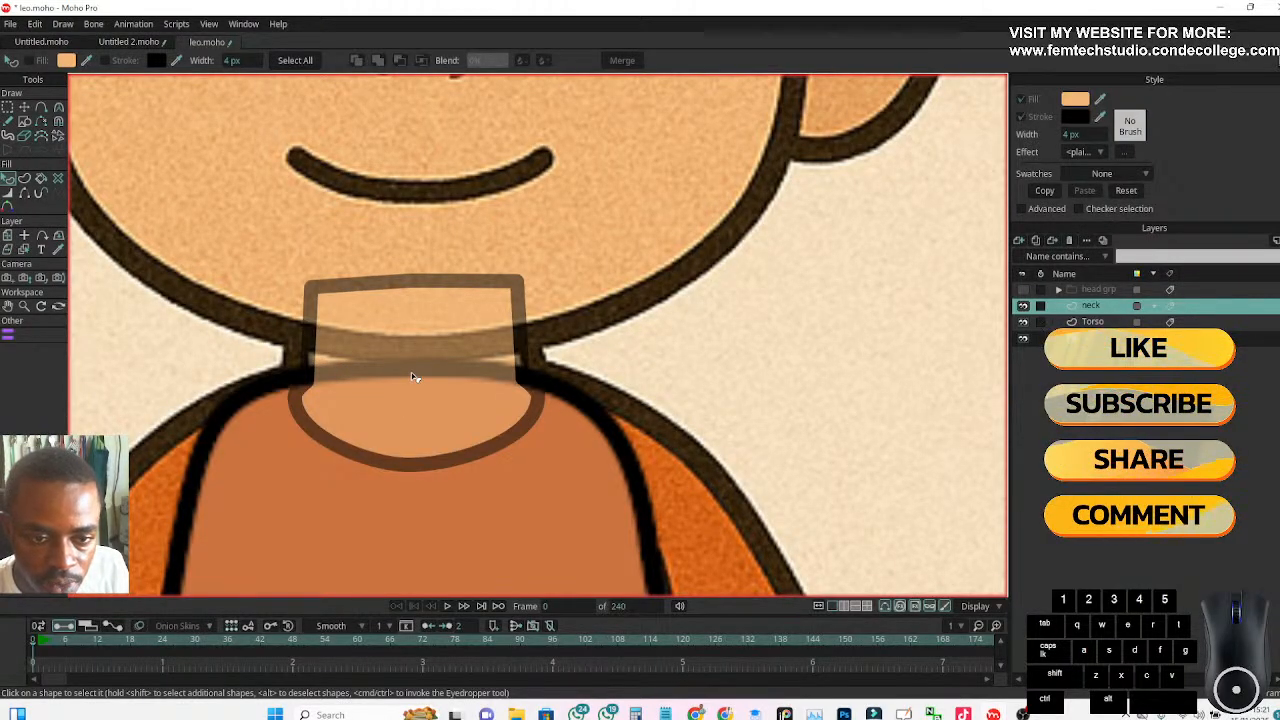
{"action": "left_click", "coordinate": [24, 107]}
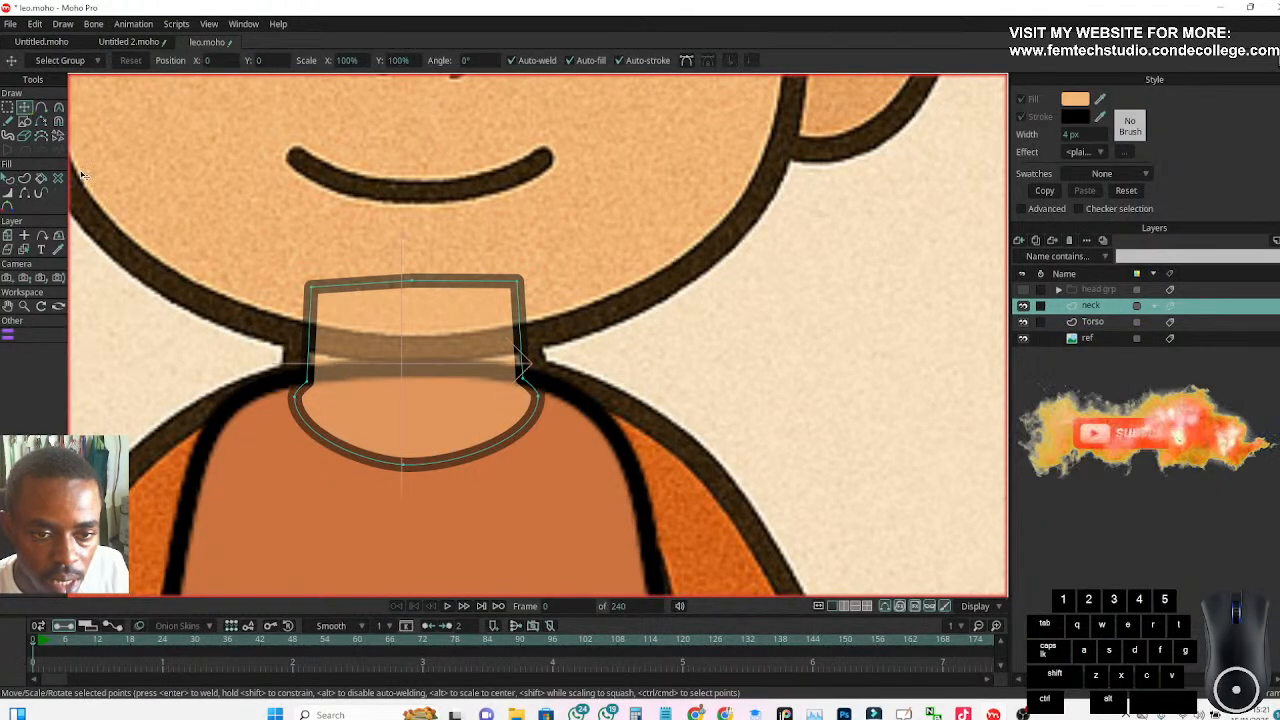
{"action": "key", "text": "ctrl+a"}
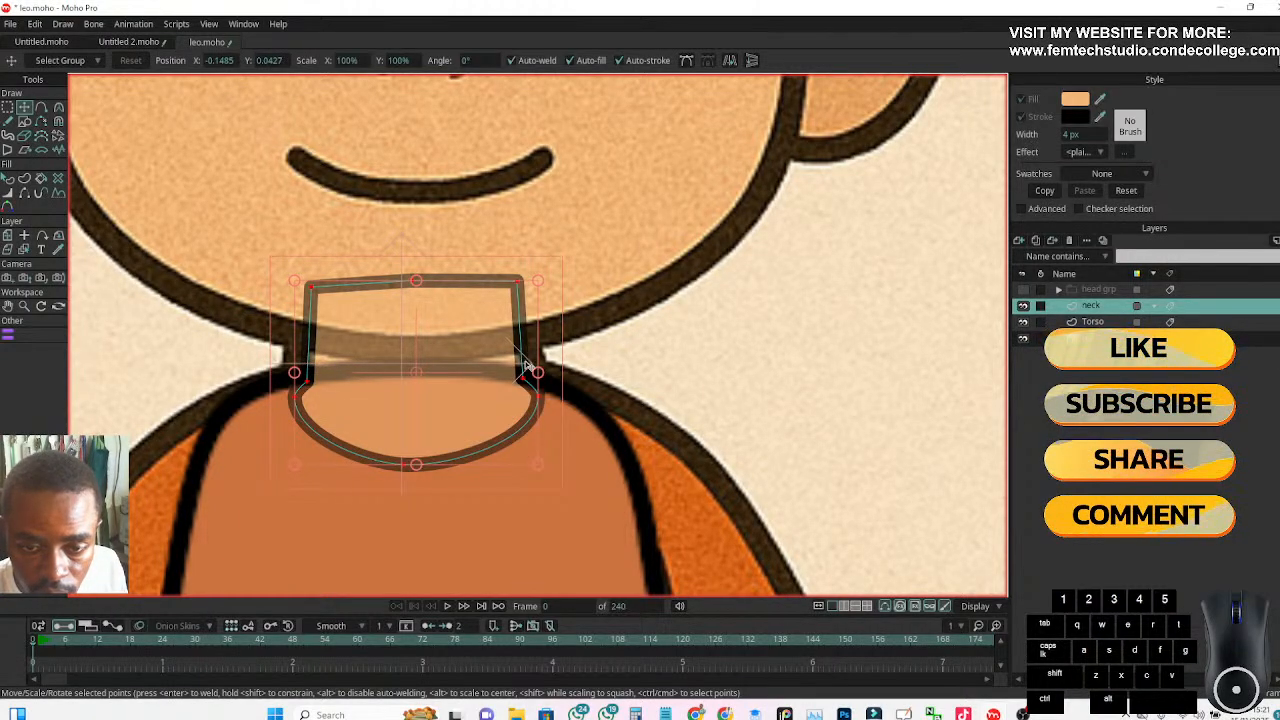
{"action": "scroll", "coordinate": [773, 348], "scroll_direction": "down", "scroll_amount": 5}
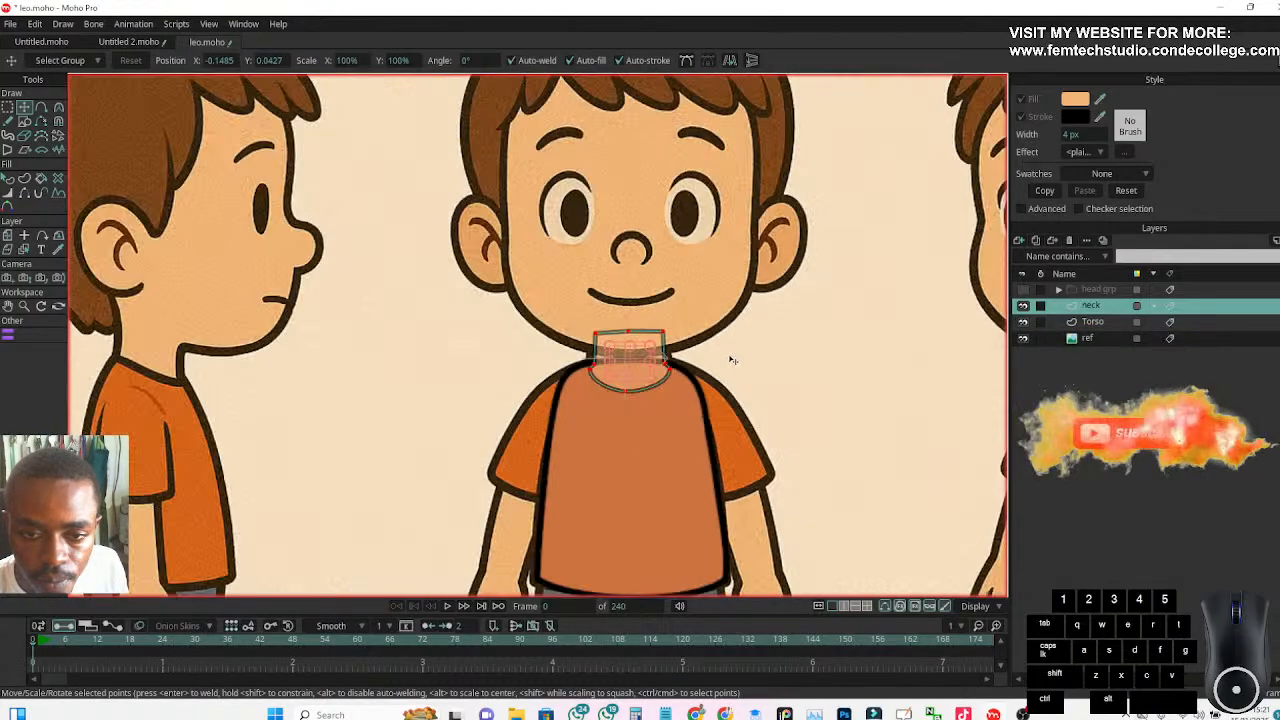
{"action": "scroll", "coordinate": [650, 312], "scroll_direction": "up", "scroll_amount": 5}
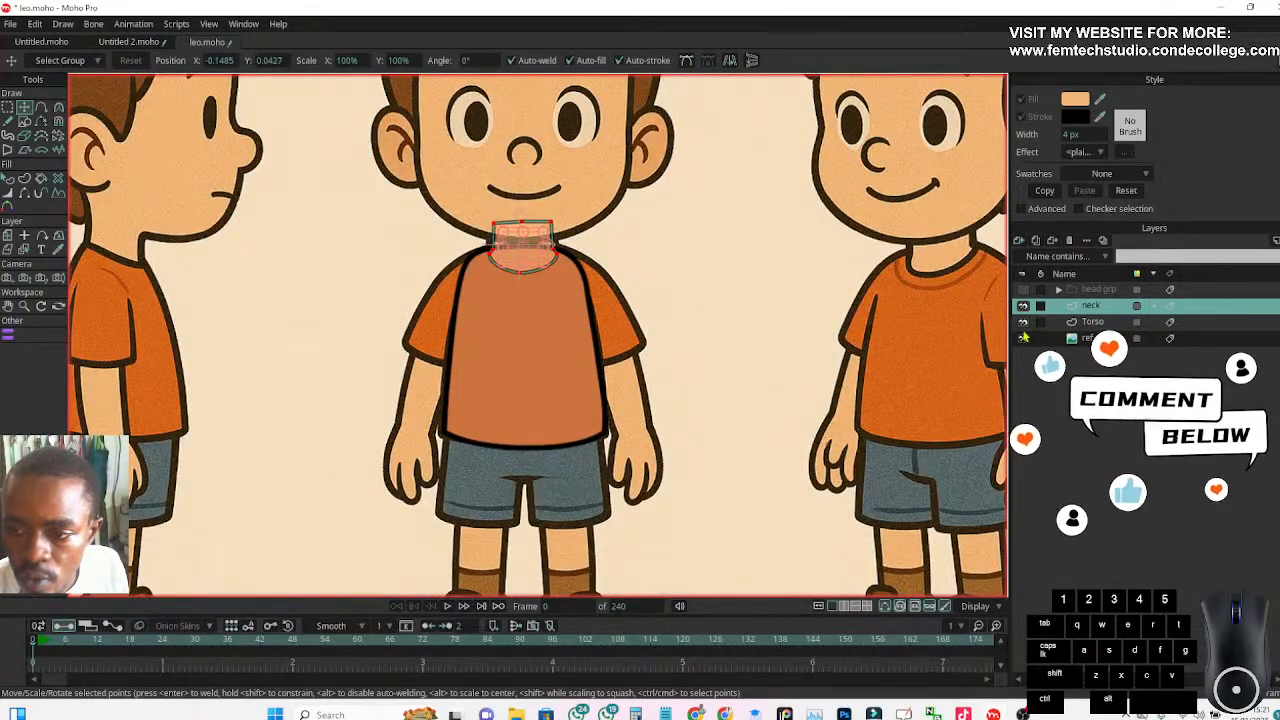
Make the Torso layer active and hide both the neck and Torso layers to uncover the reference shirt
{"action": "left_click", "coordinate": [1092, 321]}
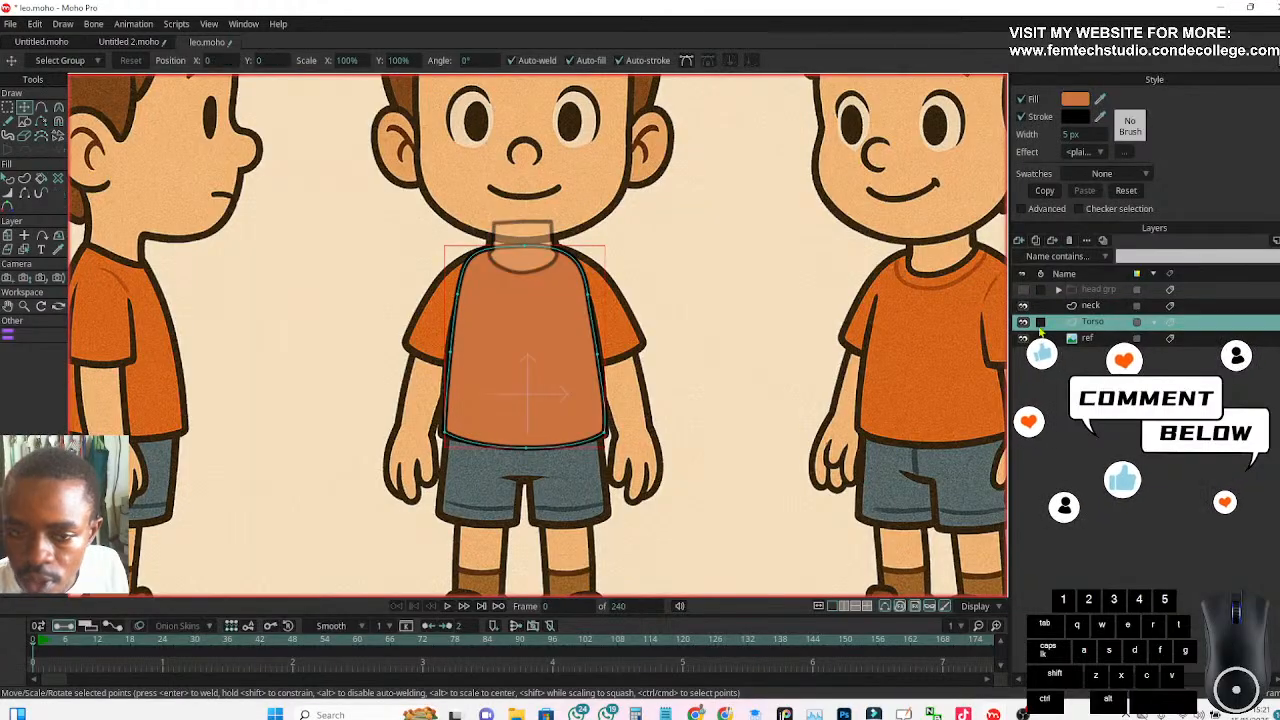
{"action": "left_click", "coordinate": [1022, 305]}
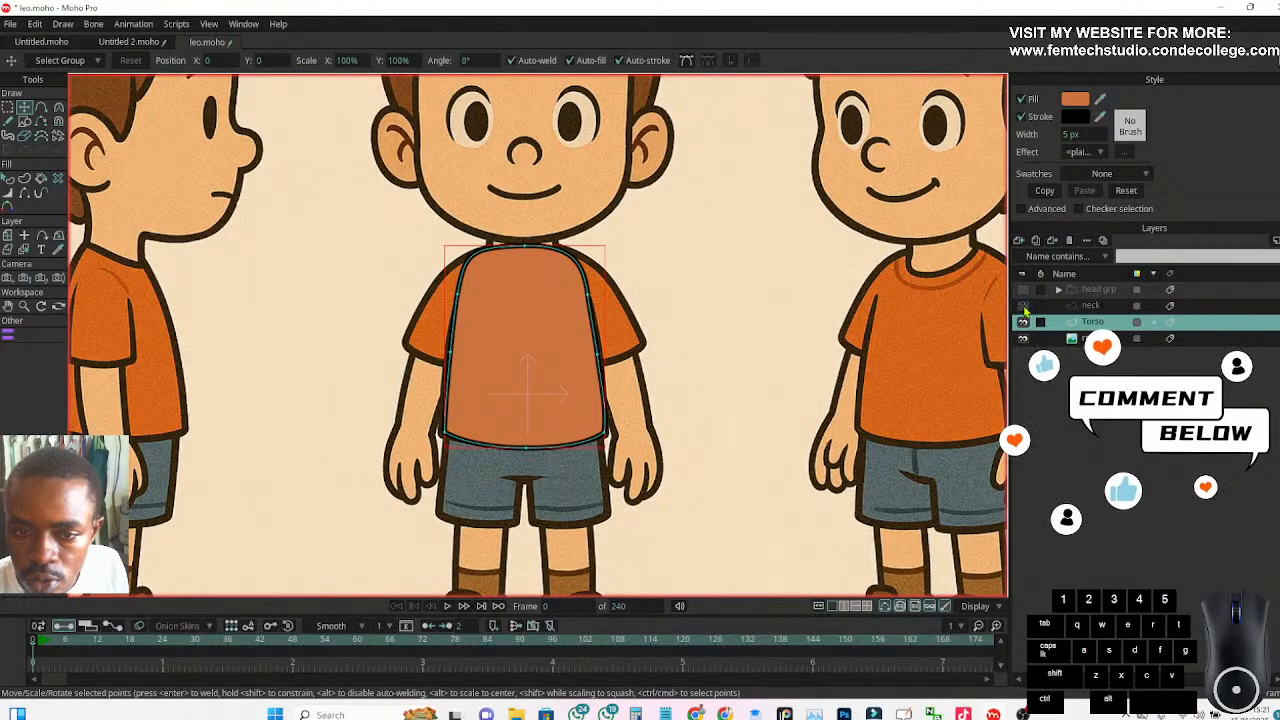
{"action": "left_click", "coordinate": [1022, 322]}
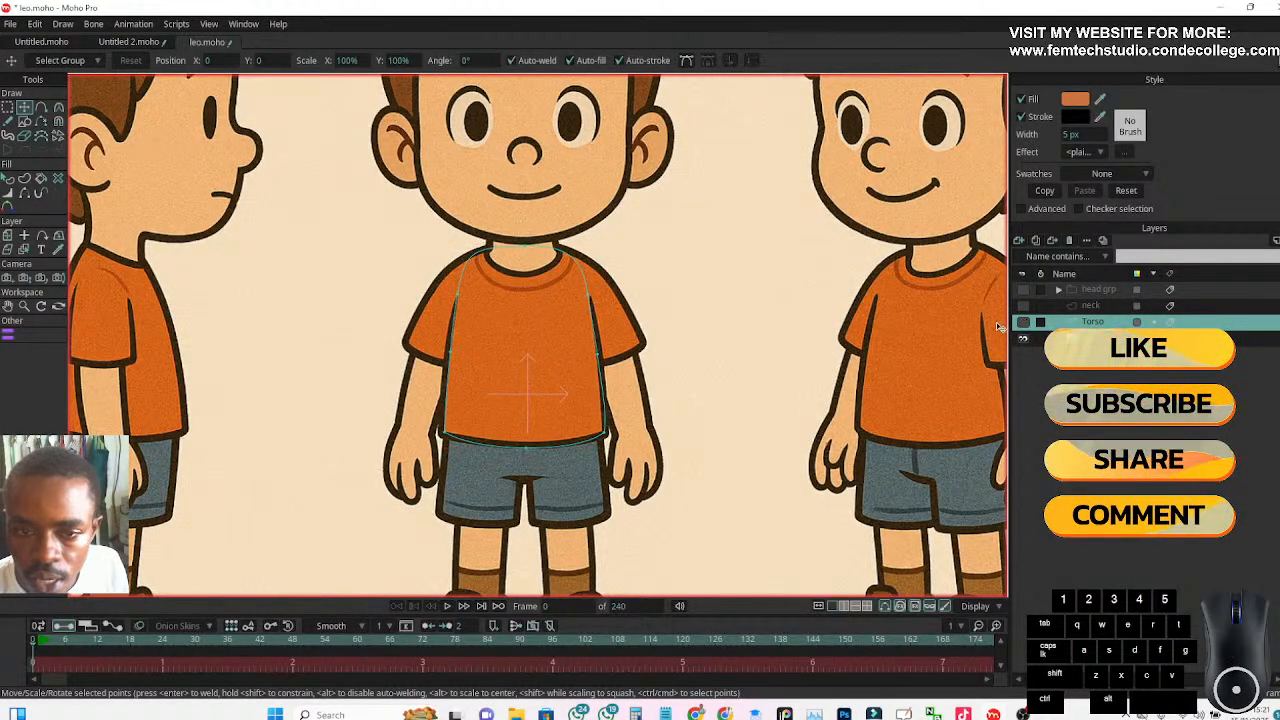
Add a new vector layer above Torso and name it r hand
{"action": "scroll", "coordinate": [466, 301], "scroll_direction": "up", "scroll_amount": 1}
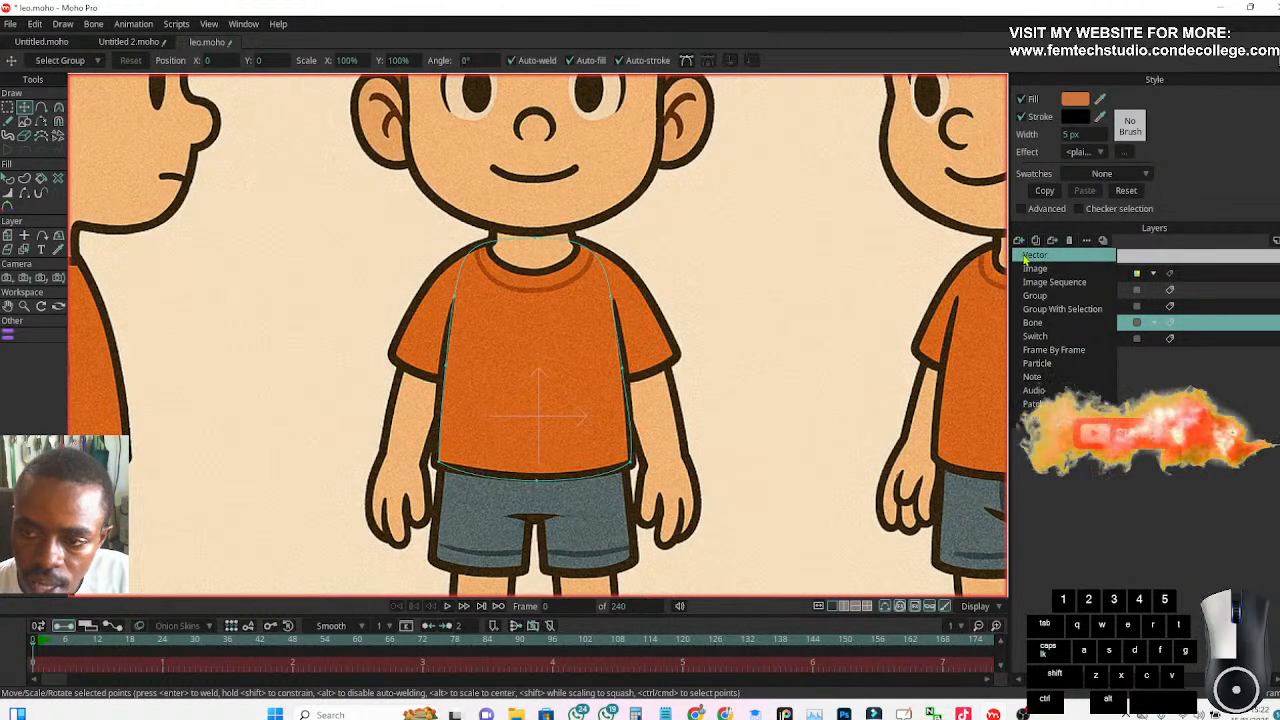
{"action": "left_click", "coordinate": [1023, 258]}
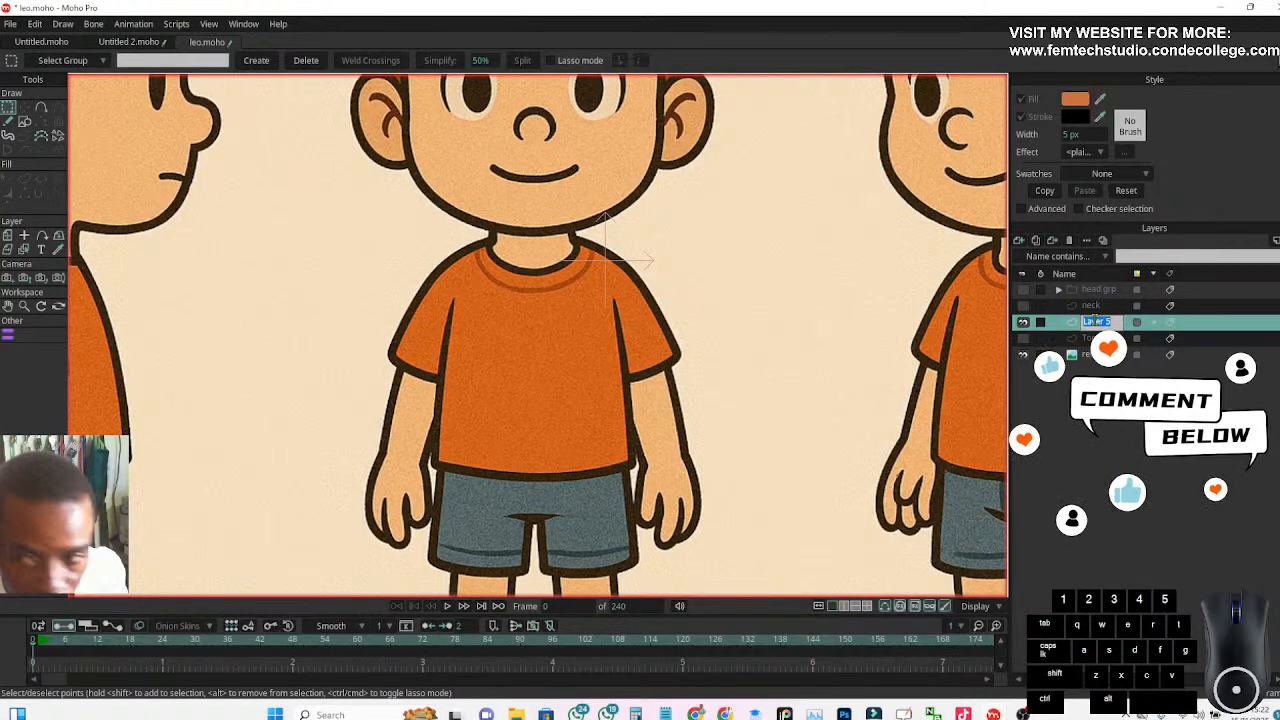
{"action": "left_click", "coordinate": [1096, 321]}
{"action": "type", "text": "r "}
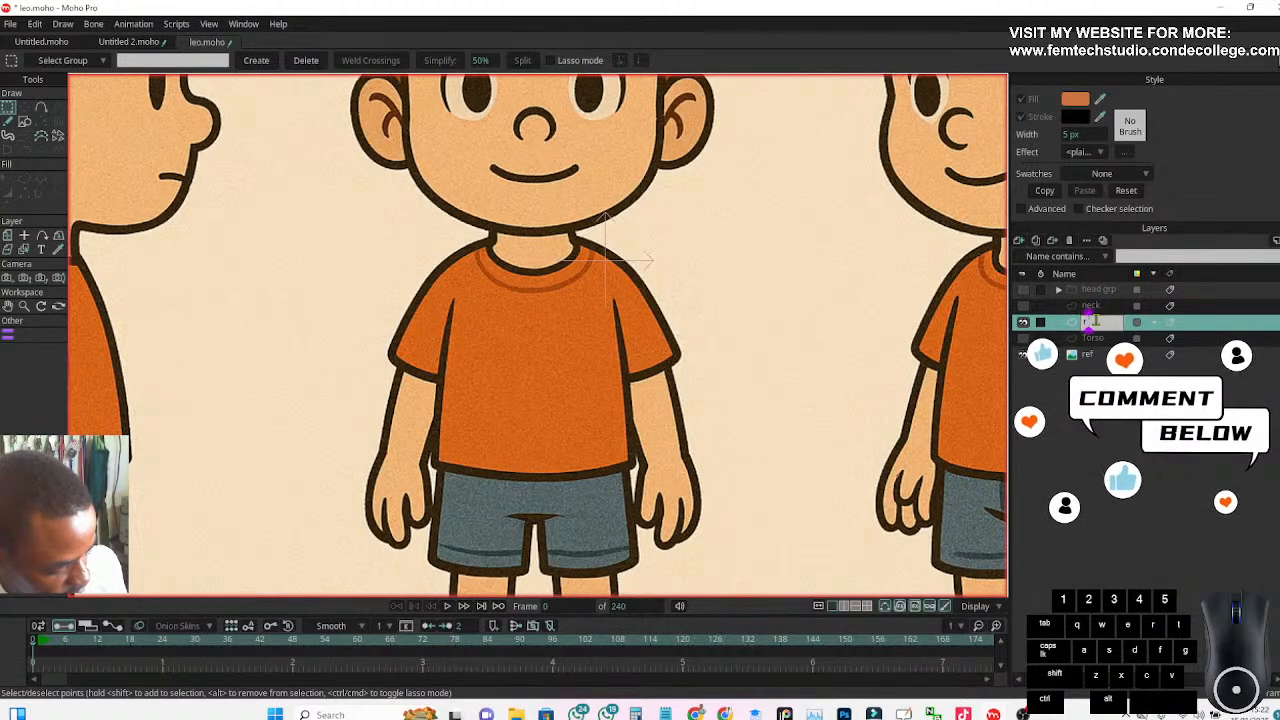
{"action": "type", "text": "ha"}
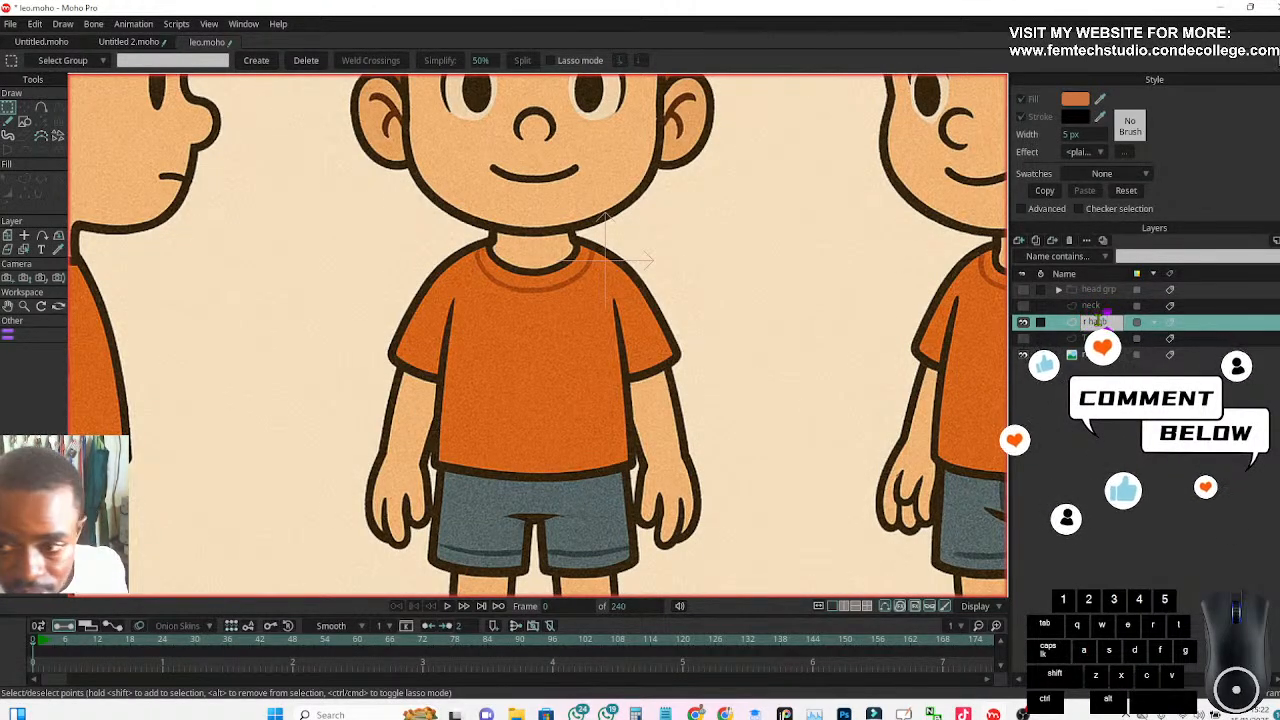
{"action": "type", "text": "n"}
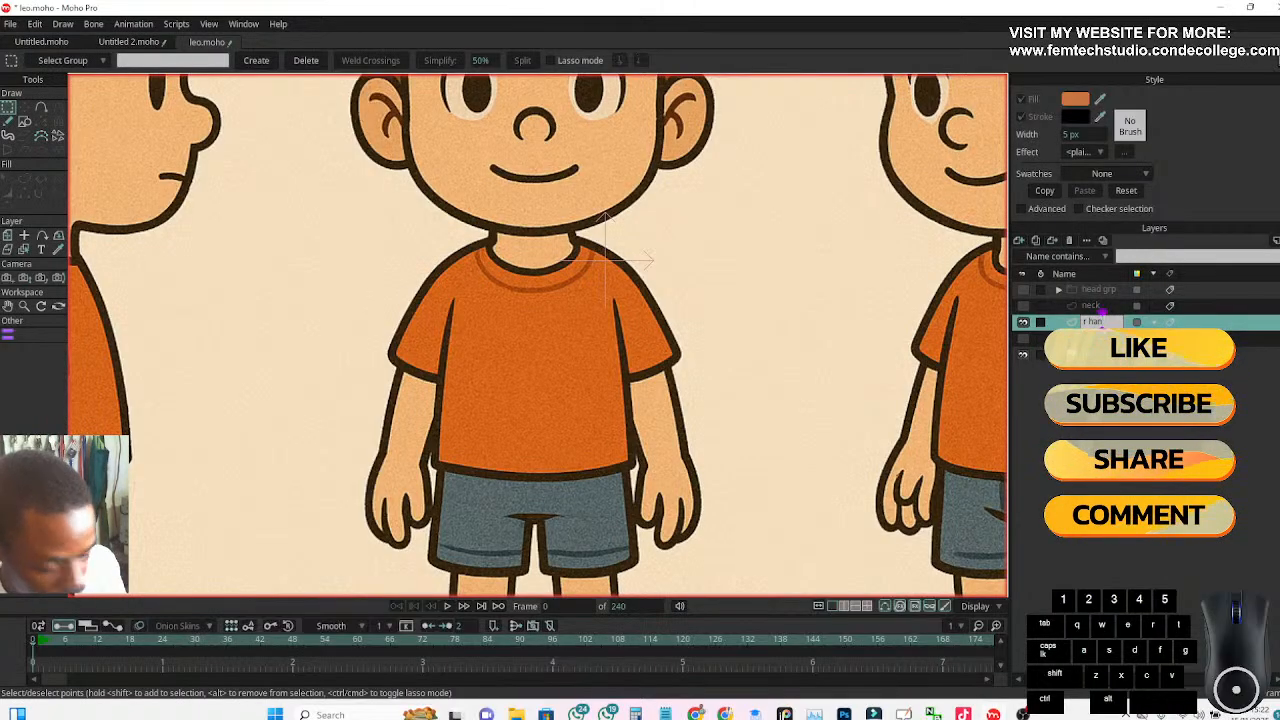
{"action": "type", "text": "d"}
{"action": "key", "text": "Return"}
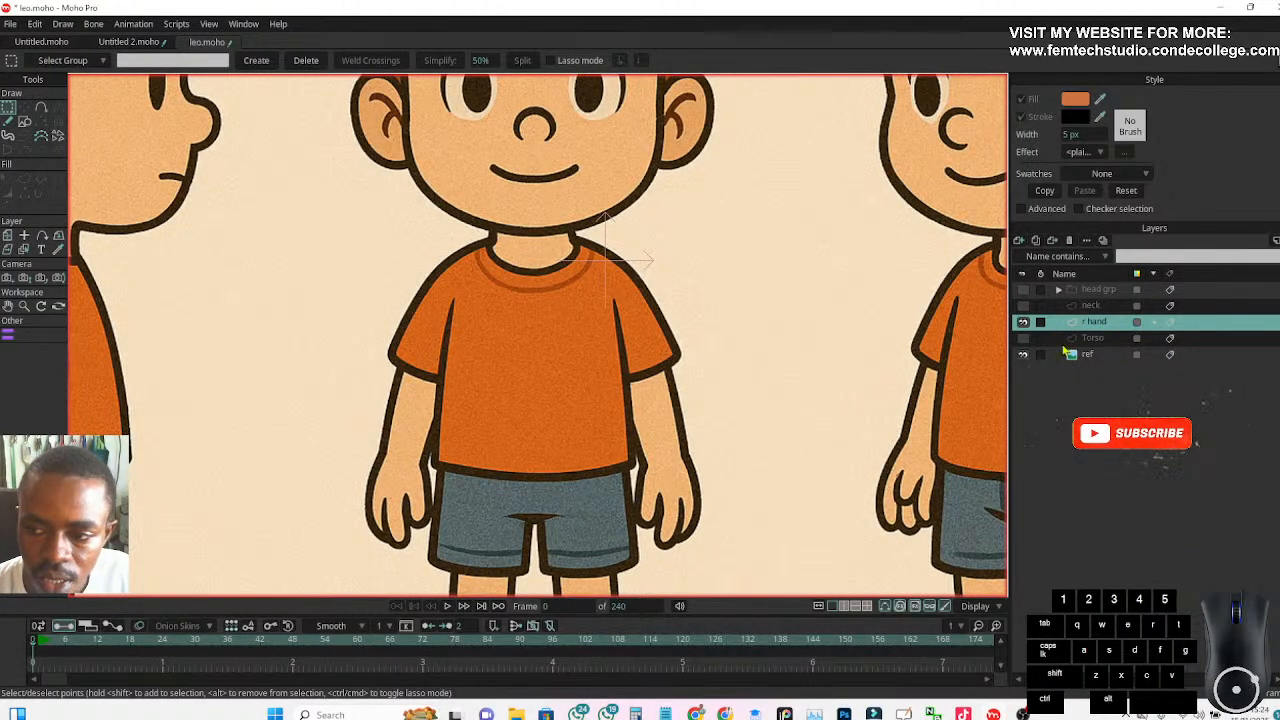
Rename the r hand layer to r hand T
{"action": "double_click", "coordinate": [1104, 325]}
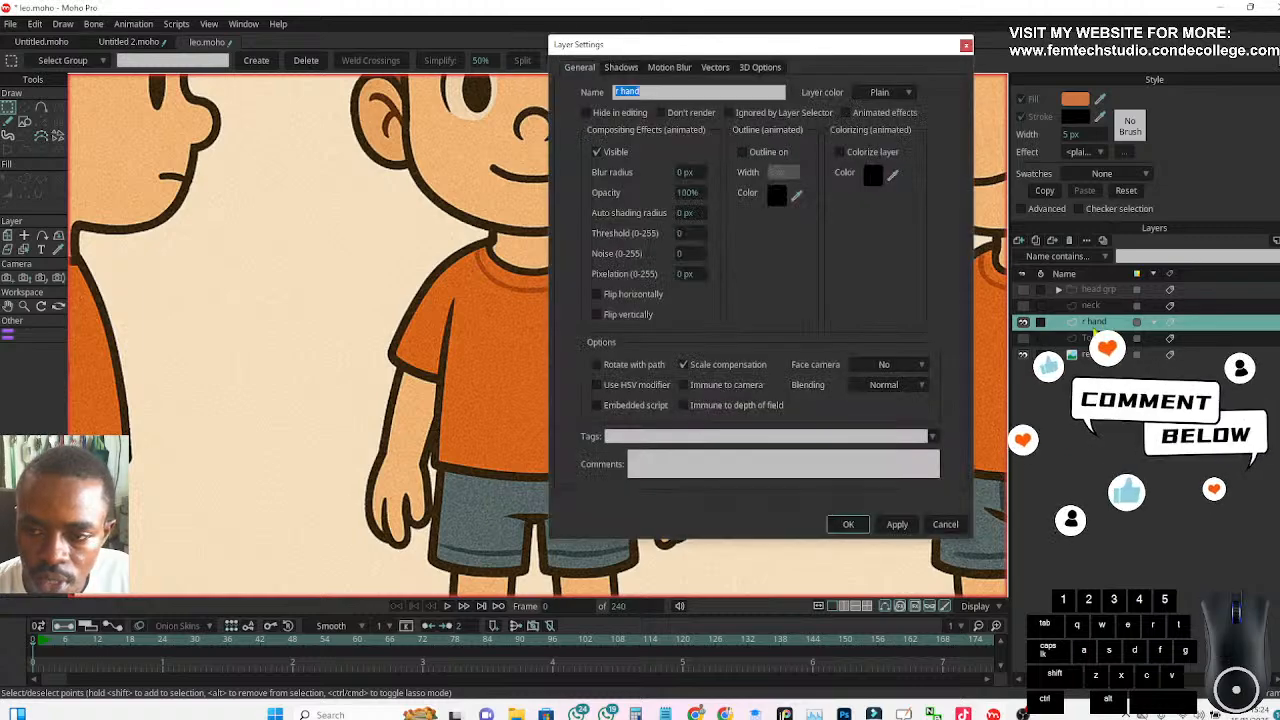
{"action": "type", "text": "T"}
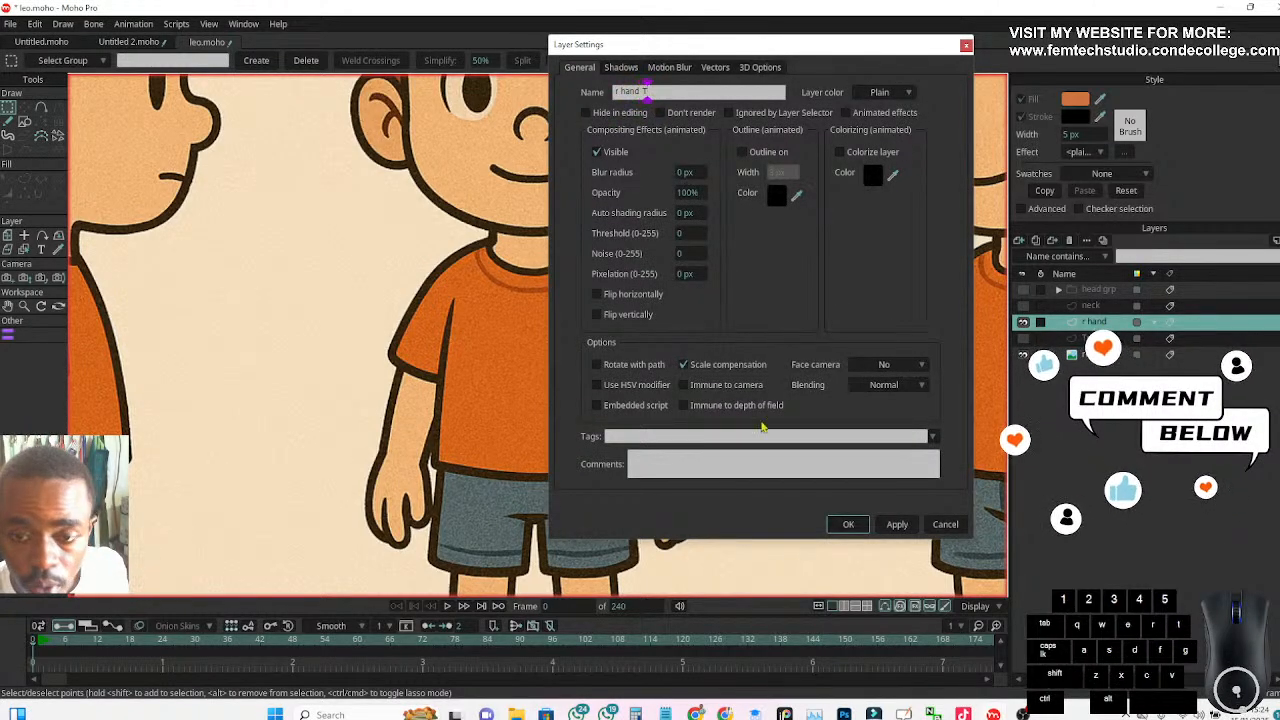
{"action": "left_click", "coordinate": [848, 524]}
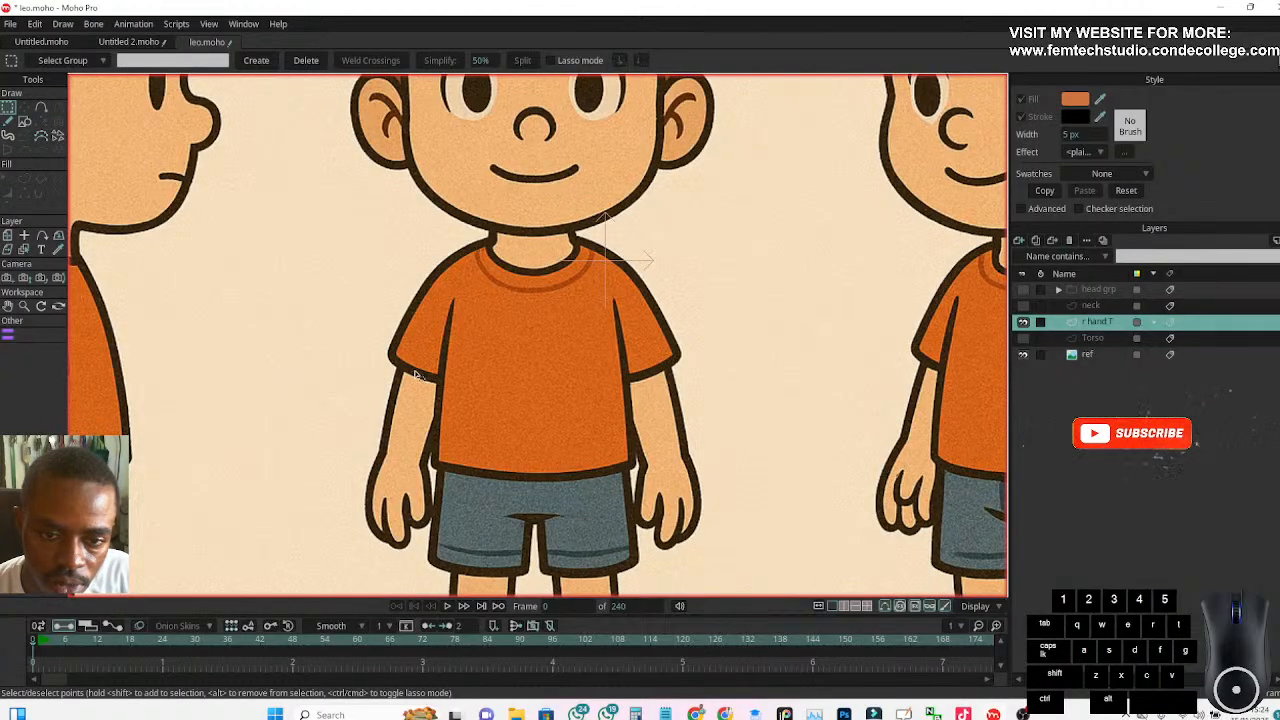
Show the Torso layer and set the r hand T layer's origin mid-torso, at about X -0.1445, Y -0.1252
{"action": "left_click", "coordinate": [1024, 340]}
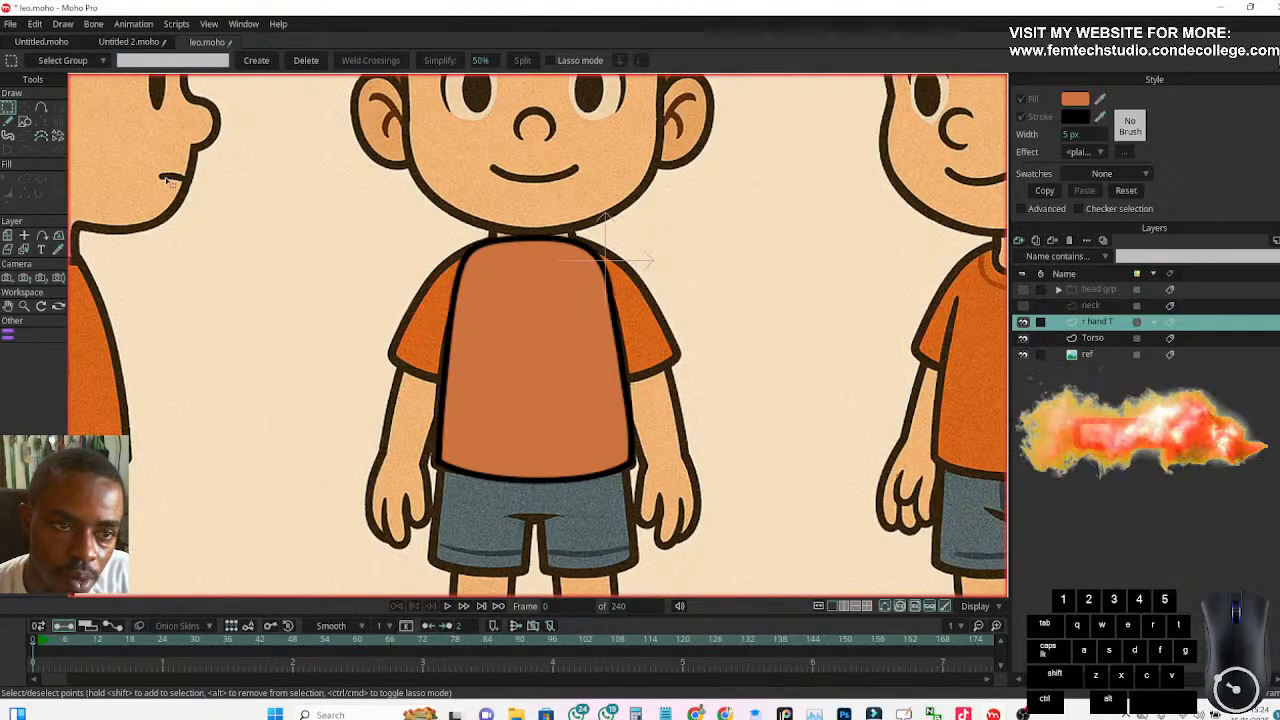
{"action": "left_click", "coordinate": [24, 121]}
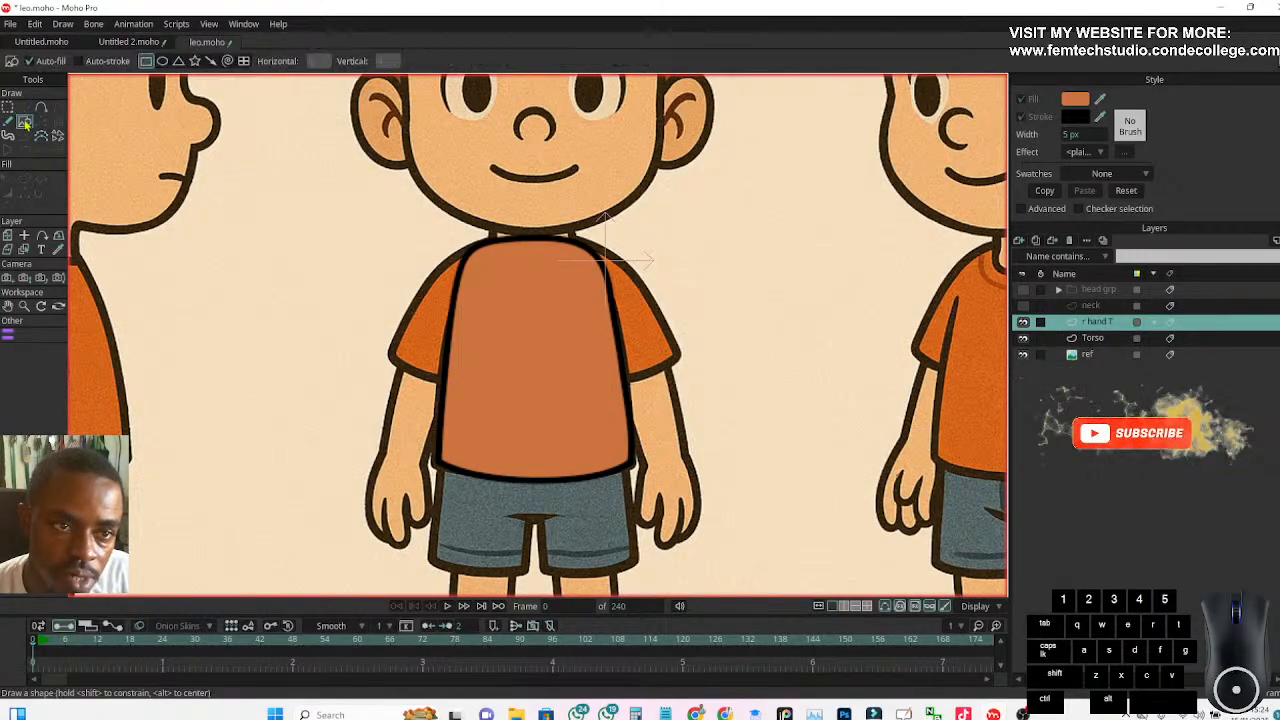
{"action": "left_click", "coordinate": [145, 61]}
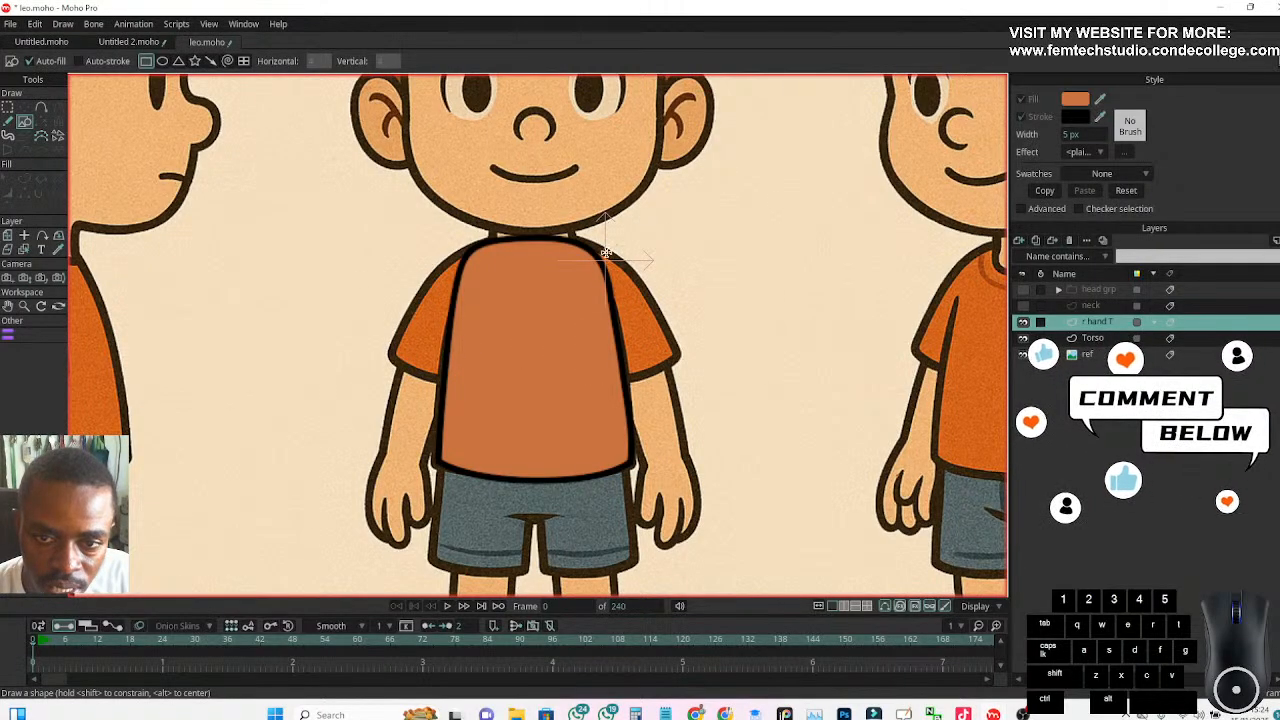
{"action": "left_click", "coordinate": [24, 237]}
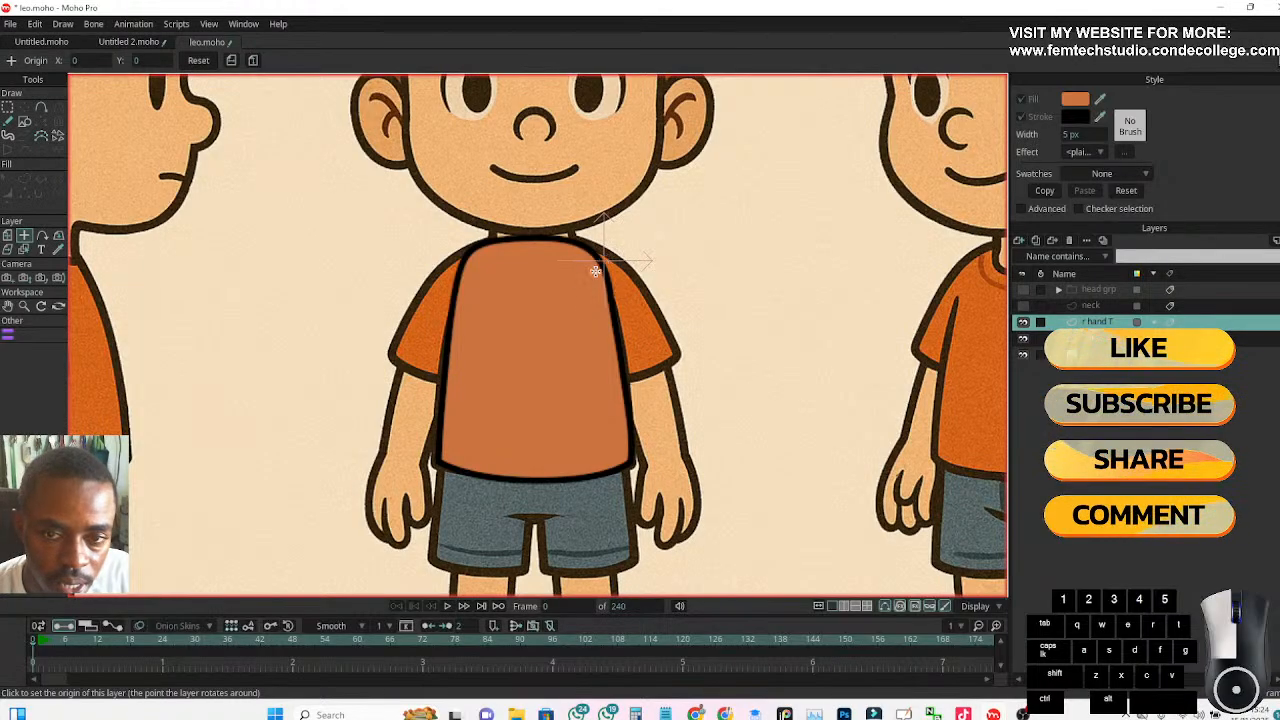
{"action": "left_click", "coordinate": [535, 321]}
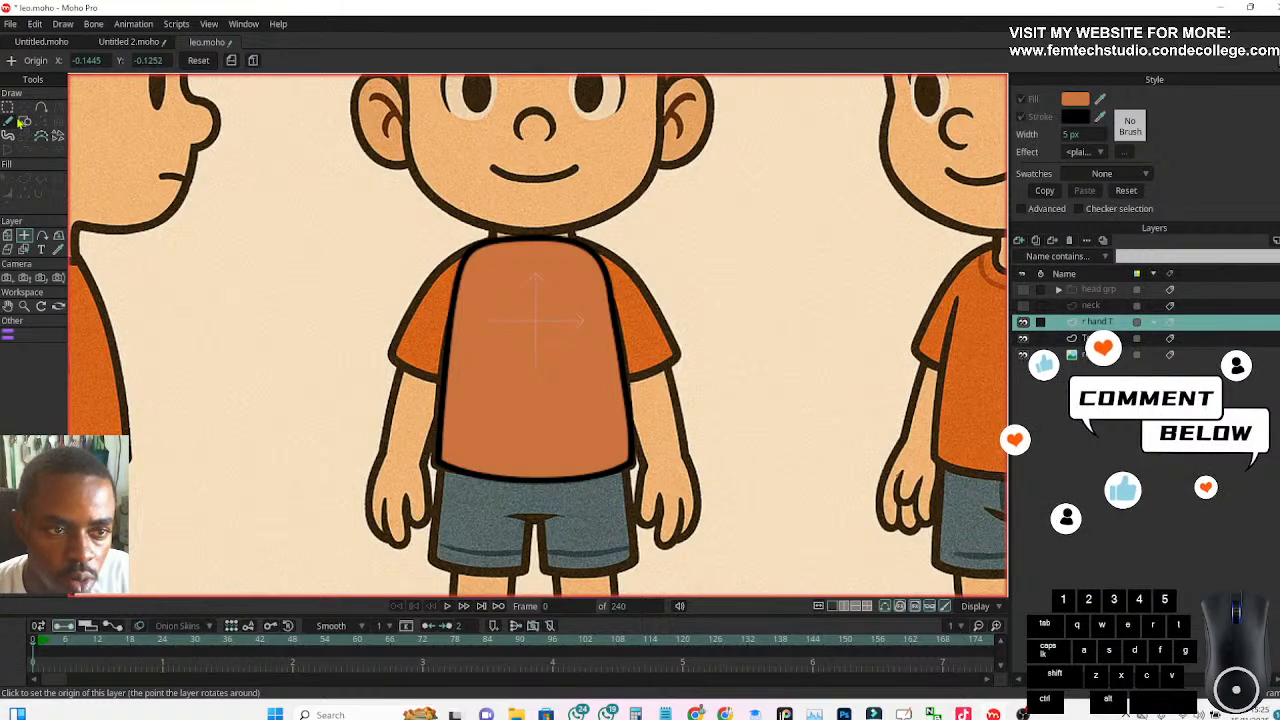
Draw a filled rectangle without a stroke beside the character's right sleeve, and hide the Torso layer
{"action": "left_click", "coordinate": [22, 121]}
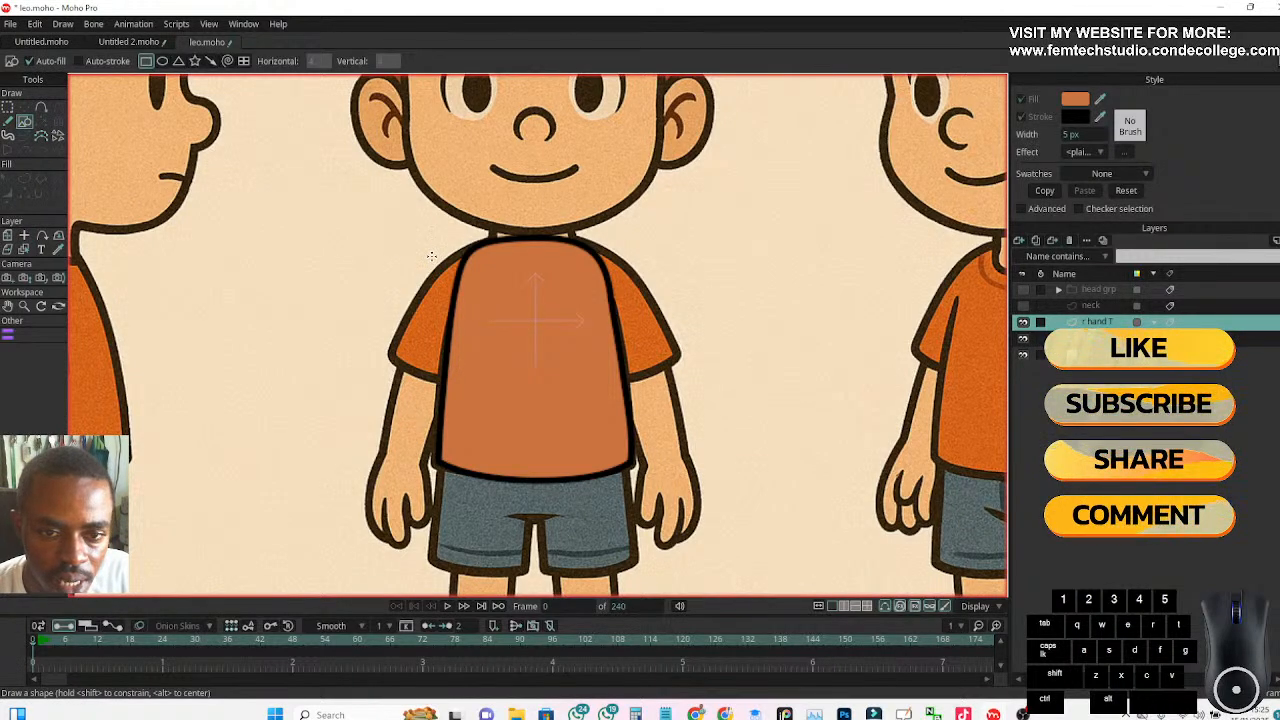
{"action": "mouse_move", "coordinate": [421, 256]}
{"action": "left_mouse_down"}
{"action": "mouse_move", "coordinate": [354, 320]}
{"action": "mouse_move", "coordinate": [276, 330]}
{"action": "left_mouse_up"}
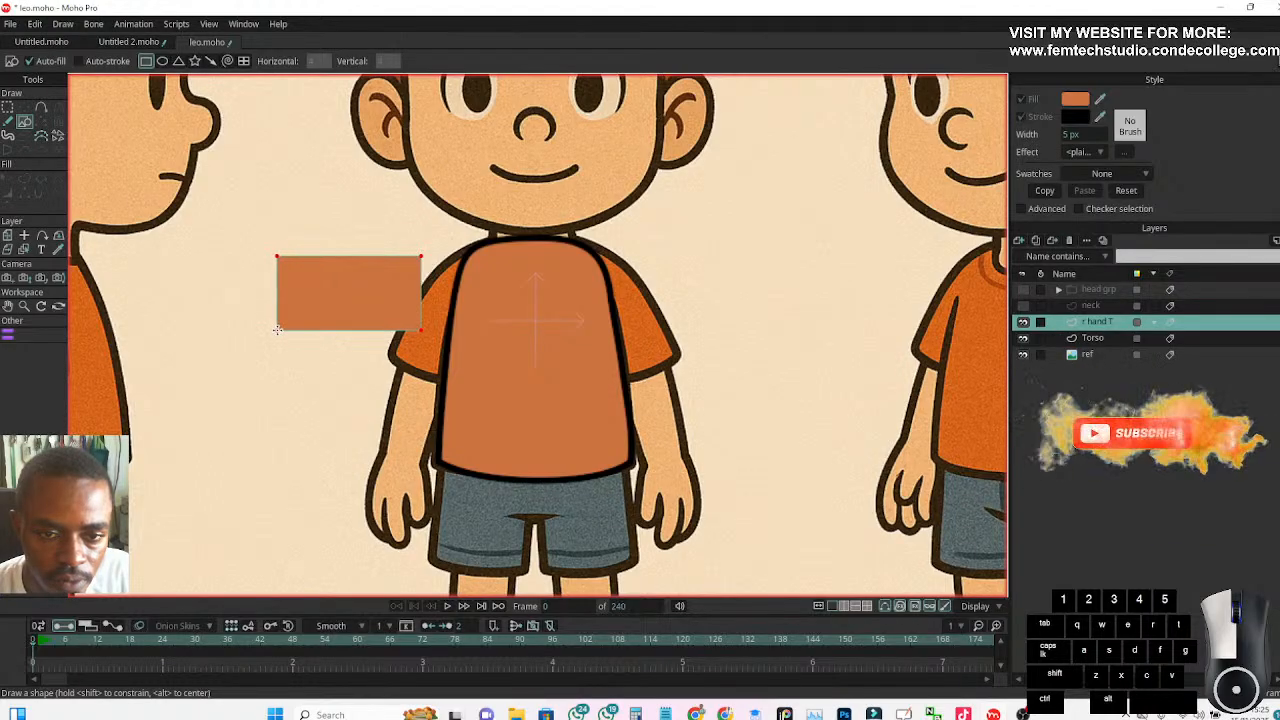
{"action": "left_click", "coordinate": [1022, 340]}
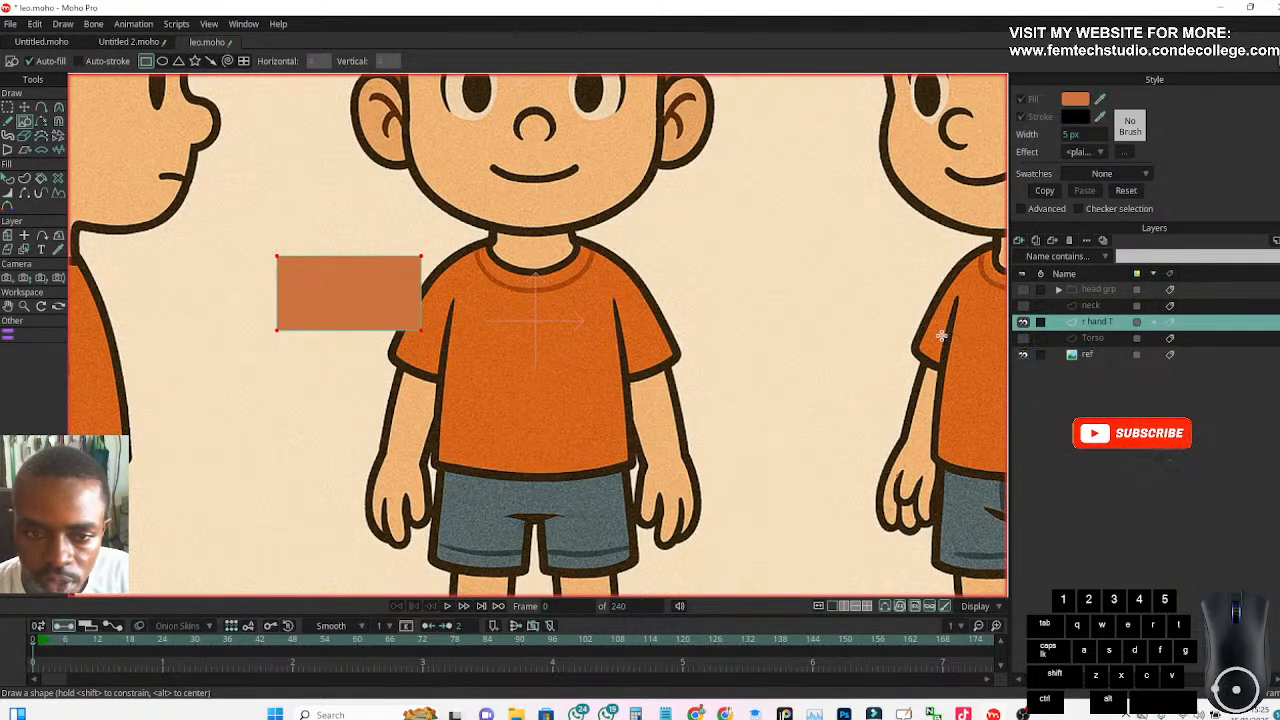
Rotate the rectangle to the slant of the character's right sleeve and move it over that sleeve
{"action": "left_click", "coordinate": [24, 107]}
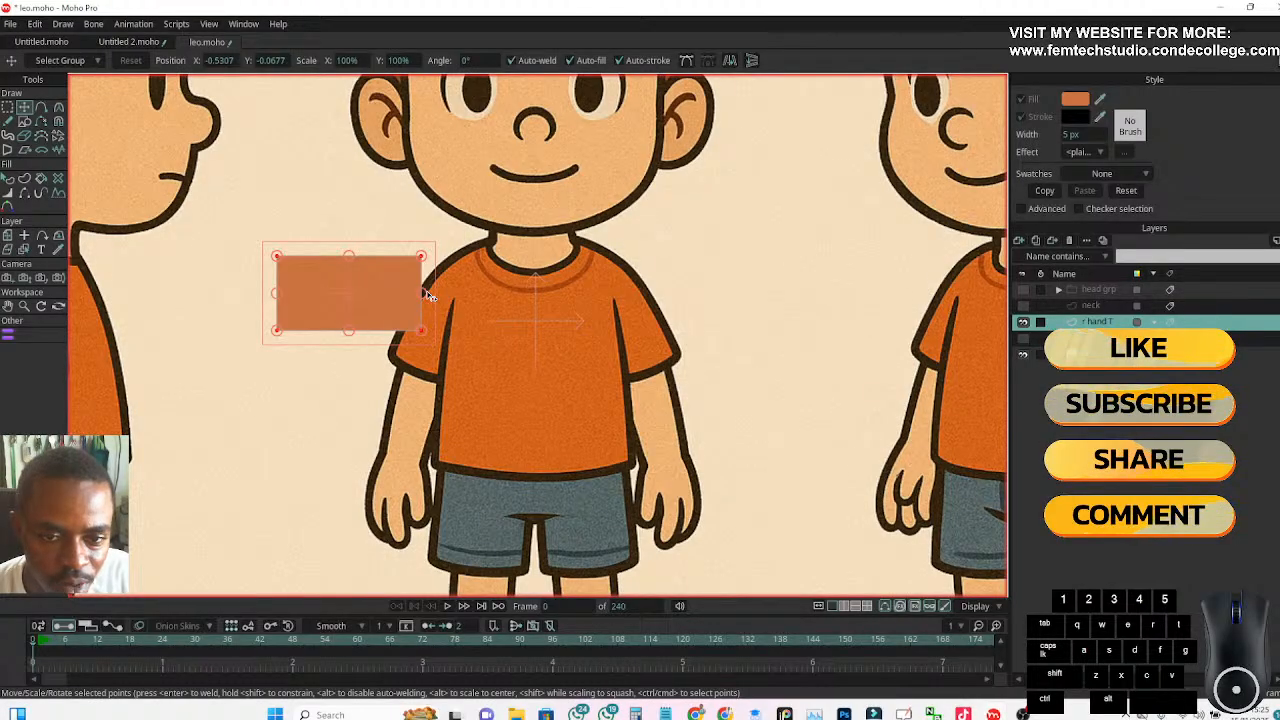
{"action": "left_click_drag", "start_coordinate": [428, 296], "coordinate": [391, 221]}
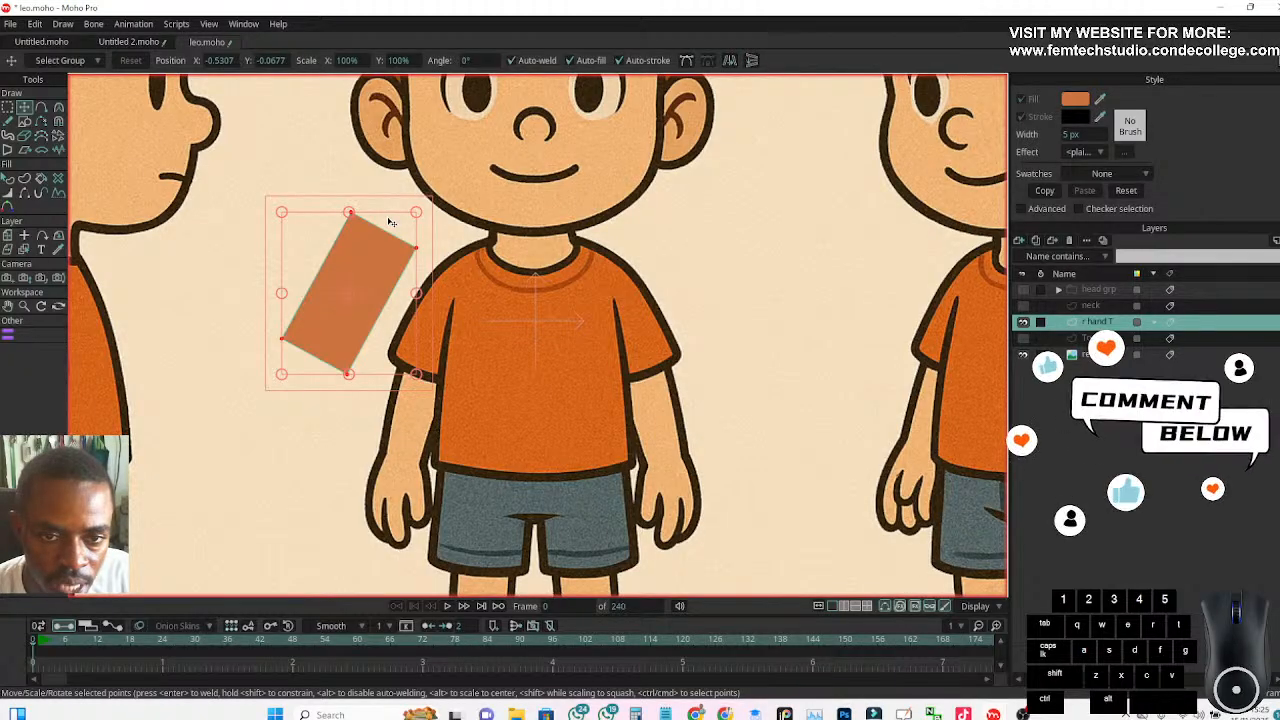
{"action": "left_click_drag", "start_coordinate": [391, 221], "coordinate": [436, 222]}
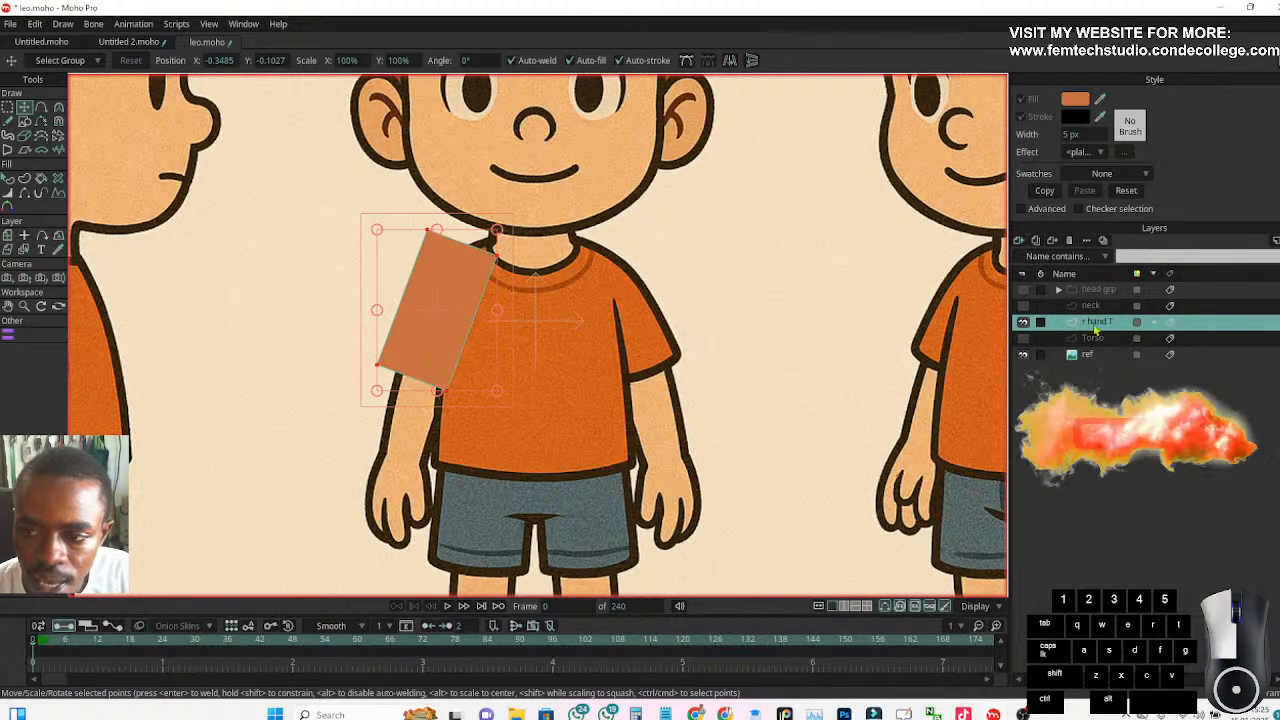
Set the r hand T layer's opacity to 50% so the reference sleeve shows through
{"action": "double_click", "coordinate": [1095, 324]}
{"action": "left_click", "coordinate": [684, 192]}
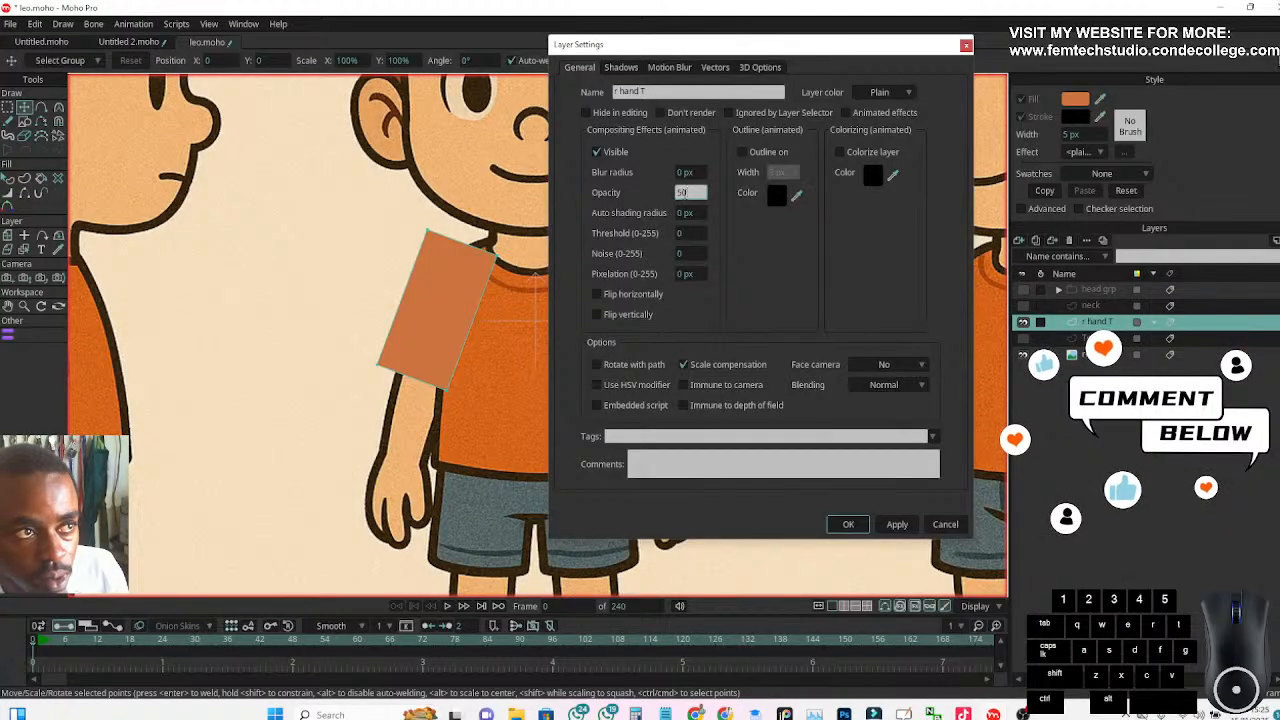
{"action": "key", "text": "Return"}
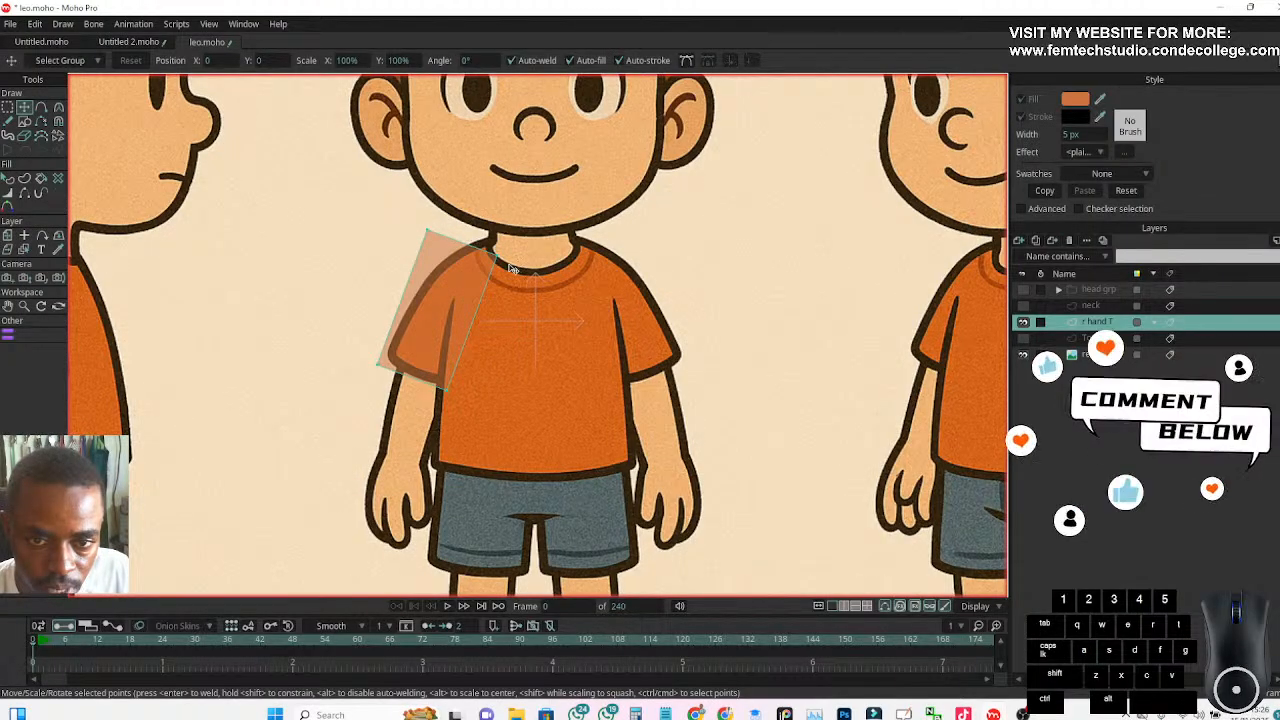
Select all points of the sleeve rectangle and split its edges to add midpoints
{"action": "left_click_drag", "start_coordinate": [500, 260], "coordinate": [501, 263]}
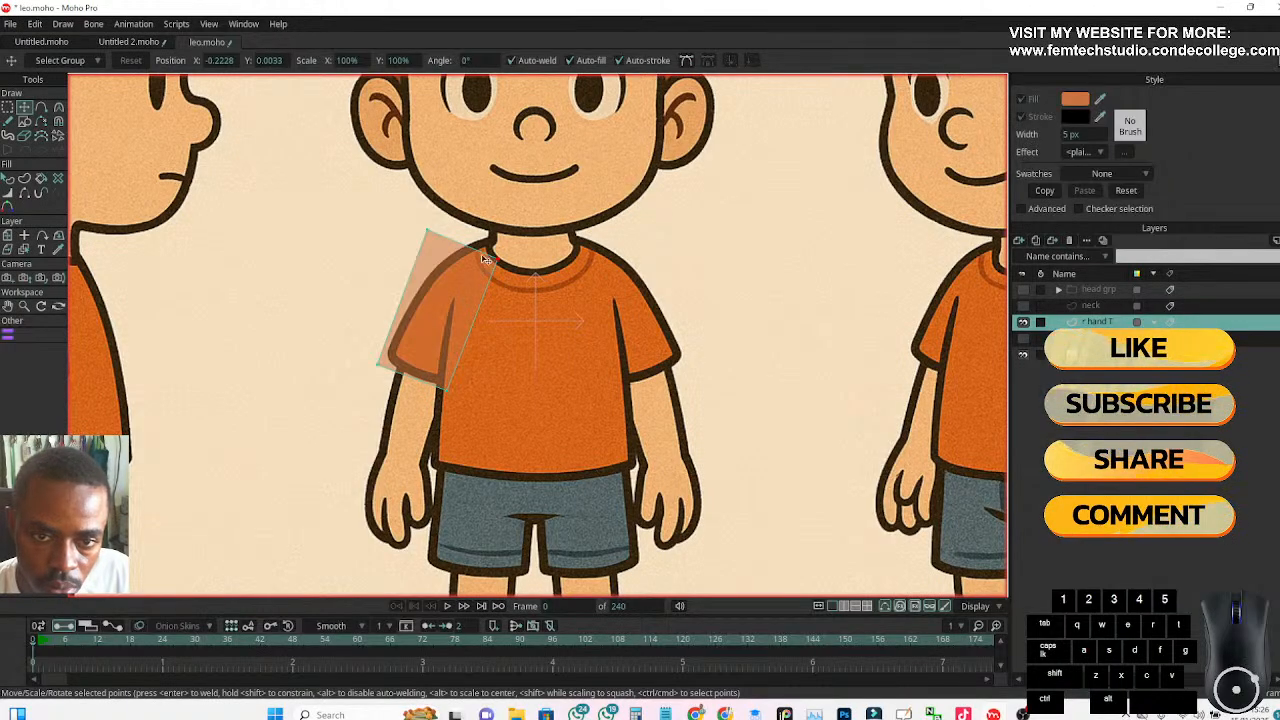
{"action": "left_click", "coordinate": [8, 107]}
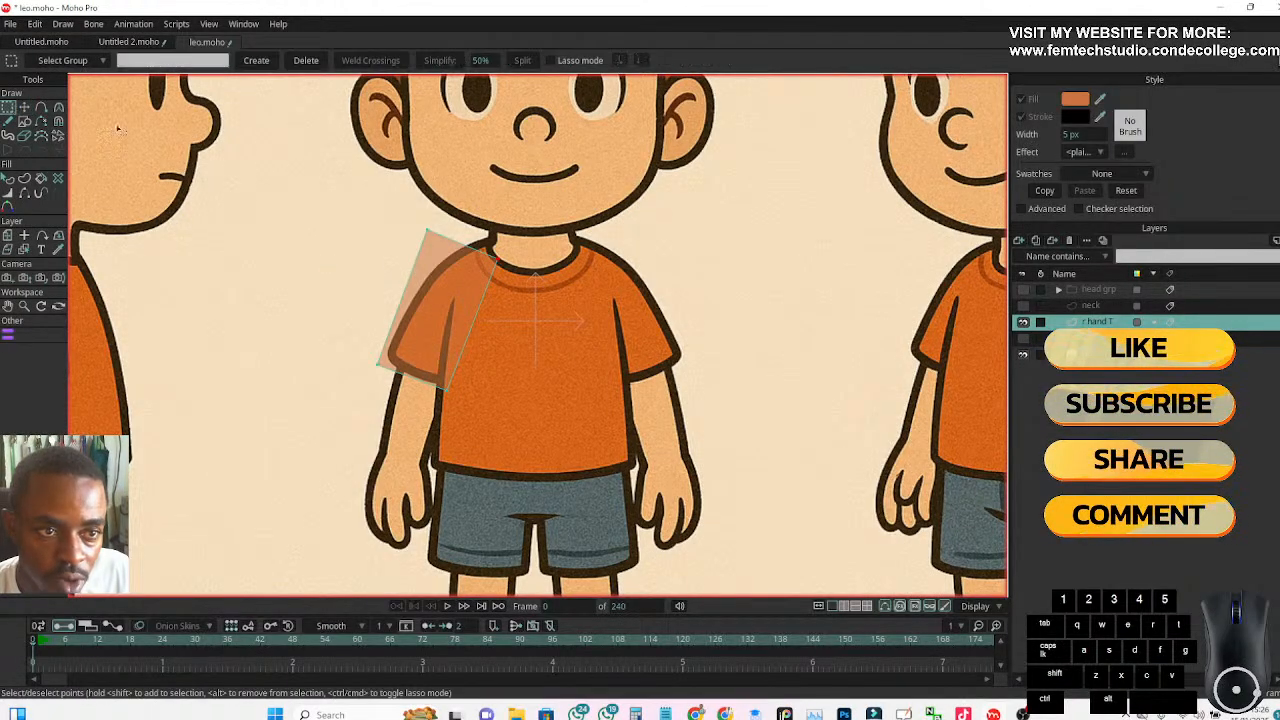
{"action": "left_click_drag", "start_coordinate": [308, 184], "coordinate": [512, 425]}
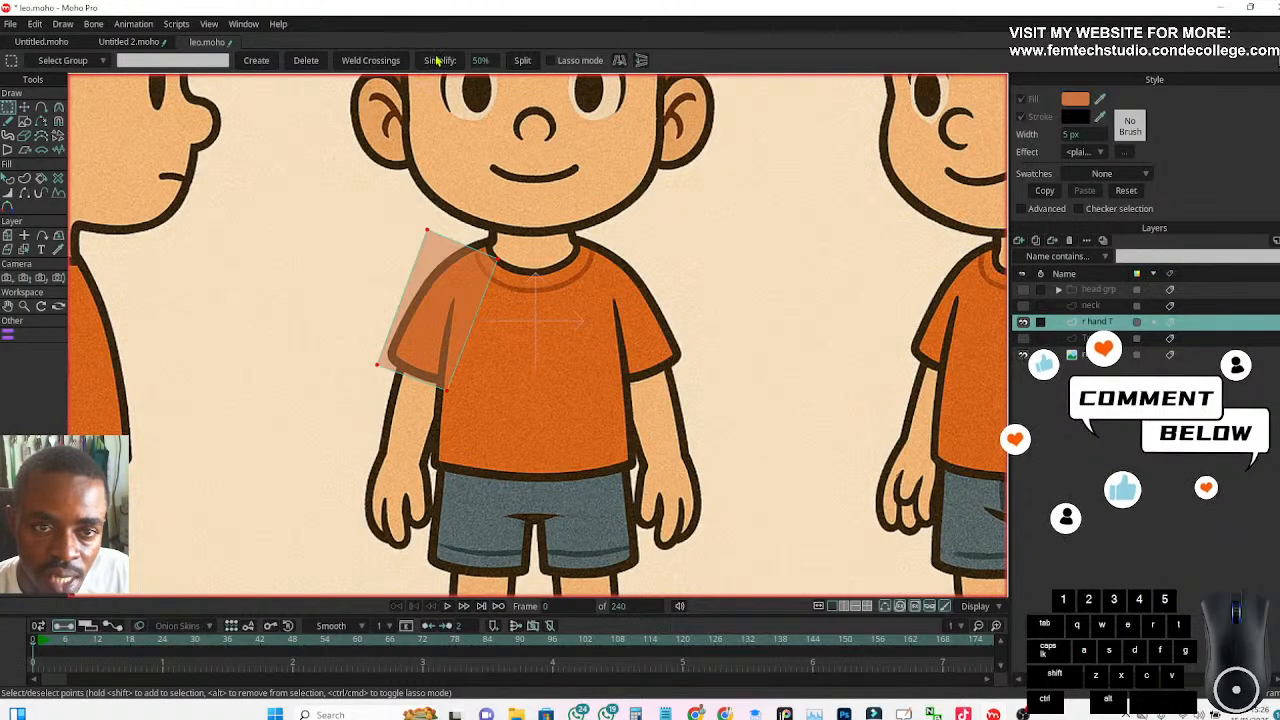
{"action": "left_click", "coordinate": [522, 61]}
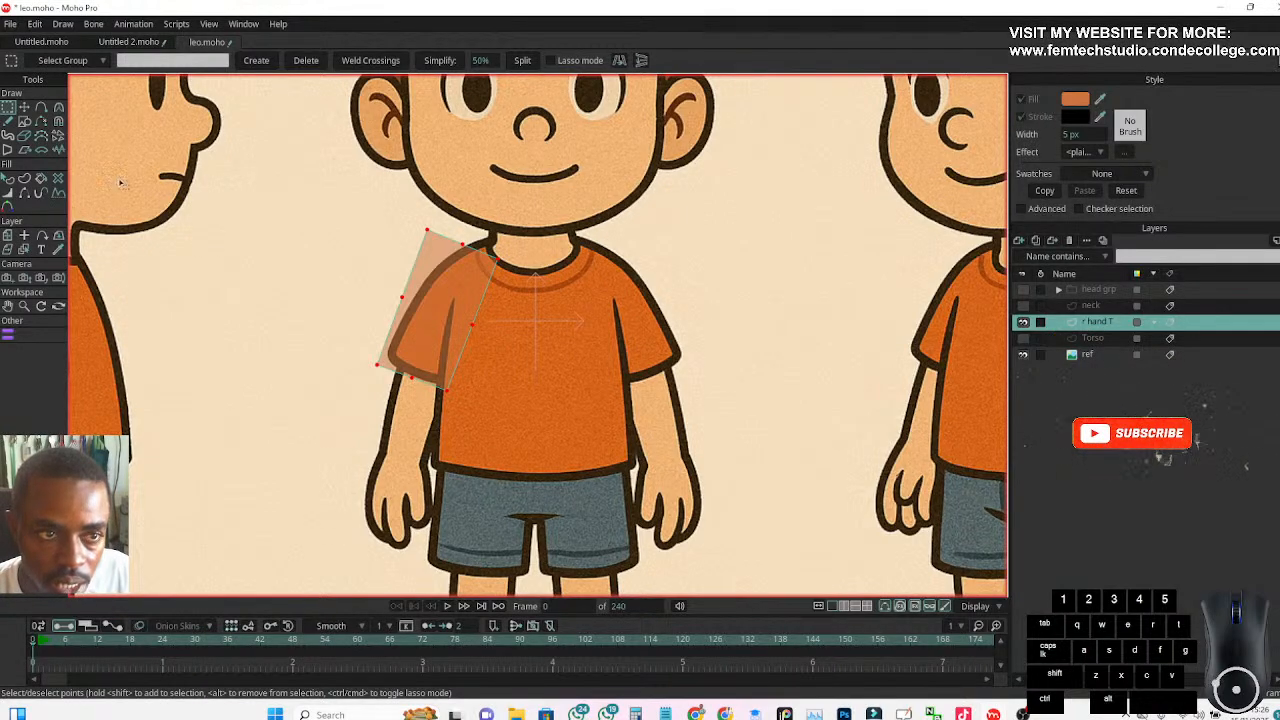
Move the sleeve shape's lower corner points onto the two ends of the reference sleeve hem
{"action": "key", "text": "t"}
{"action": "left_click", "coordinate": [349, 348]}
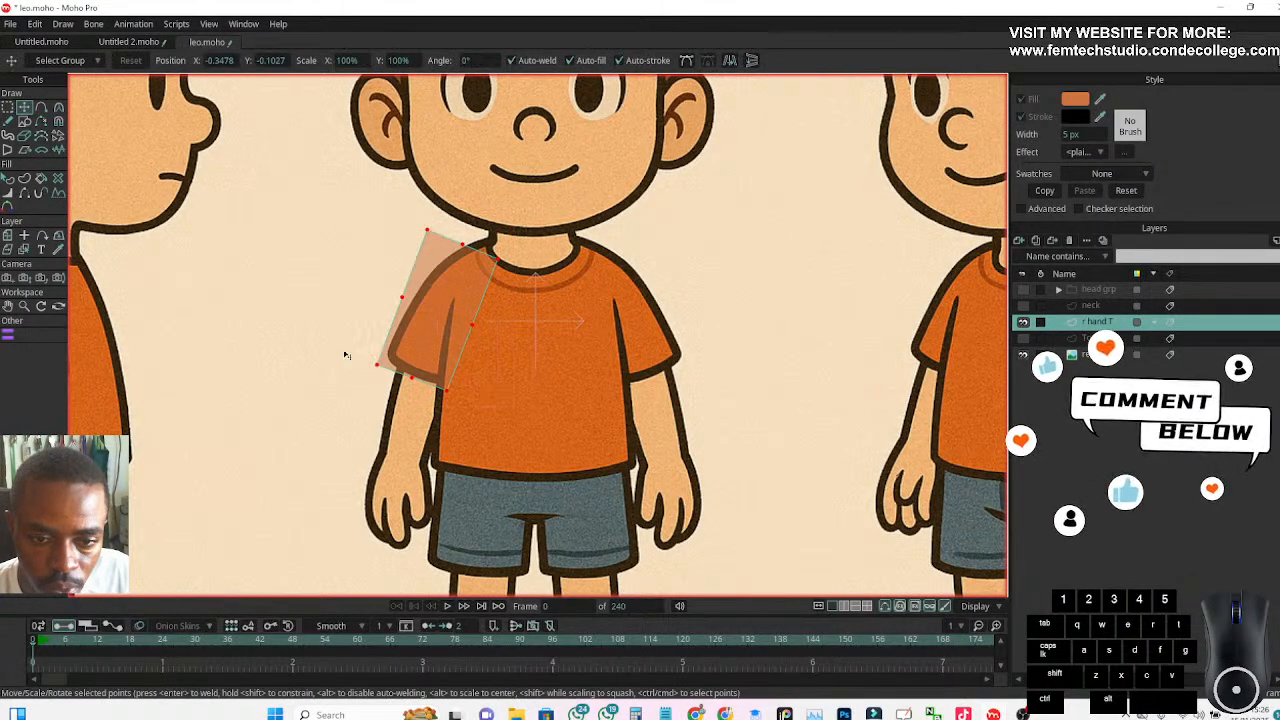
{"action": "left_click_drag", "start_coordinate": [449, 391], "coordinate": [442, 382]}
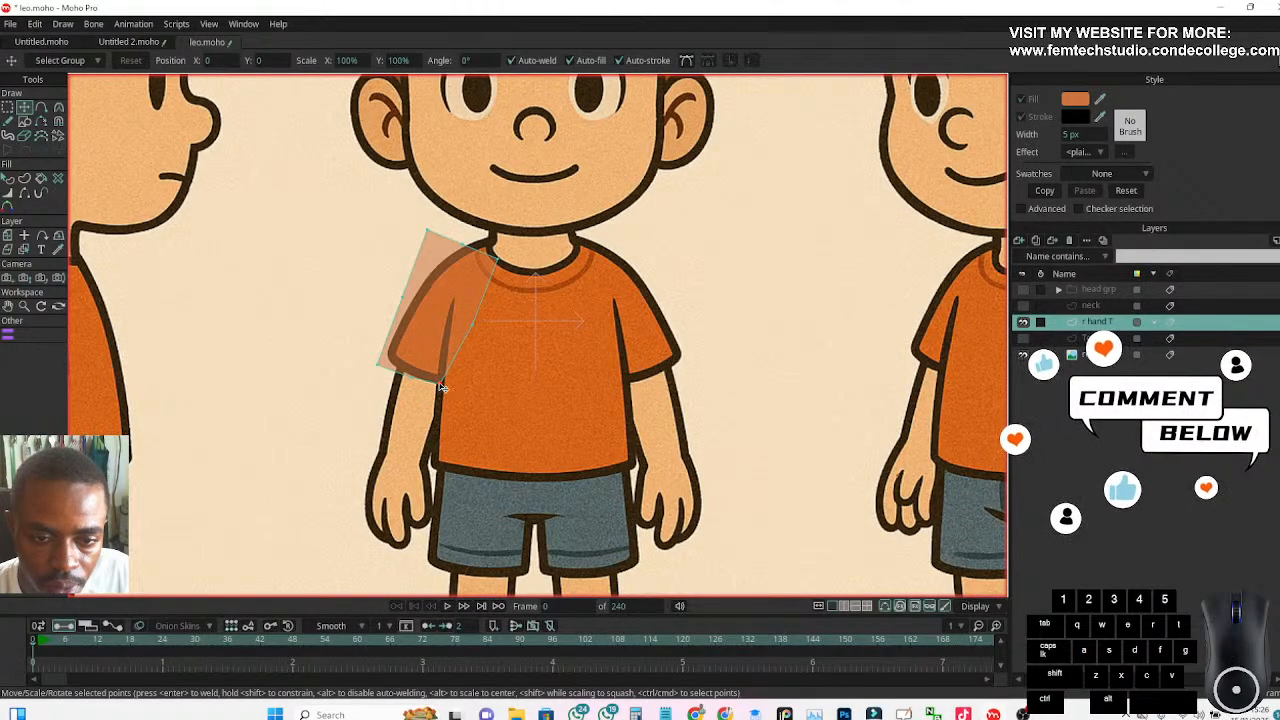
{"action": "scroll", "coordinate": [394, 380], "scroll_direction": "up", "scroll_amount": 4}
{"action": "left_click_drag", "start_coordinate": [444, 369], "coordinate": [440, 363]}
{"action": "left_click_drag", "start_coordinate": [359, 338], "coordinate": [388, 306]}
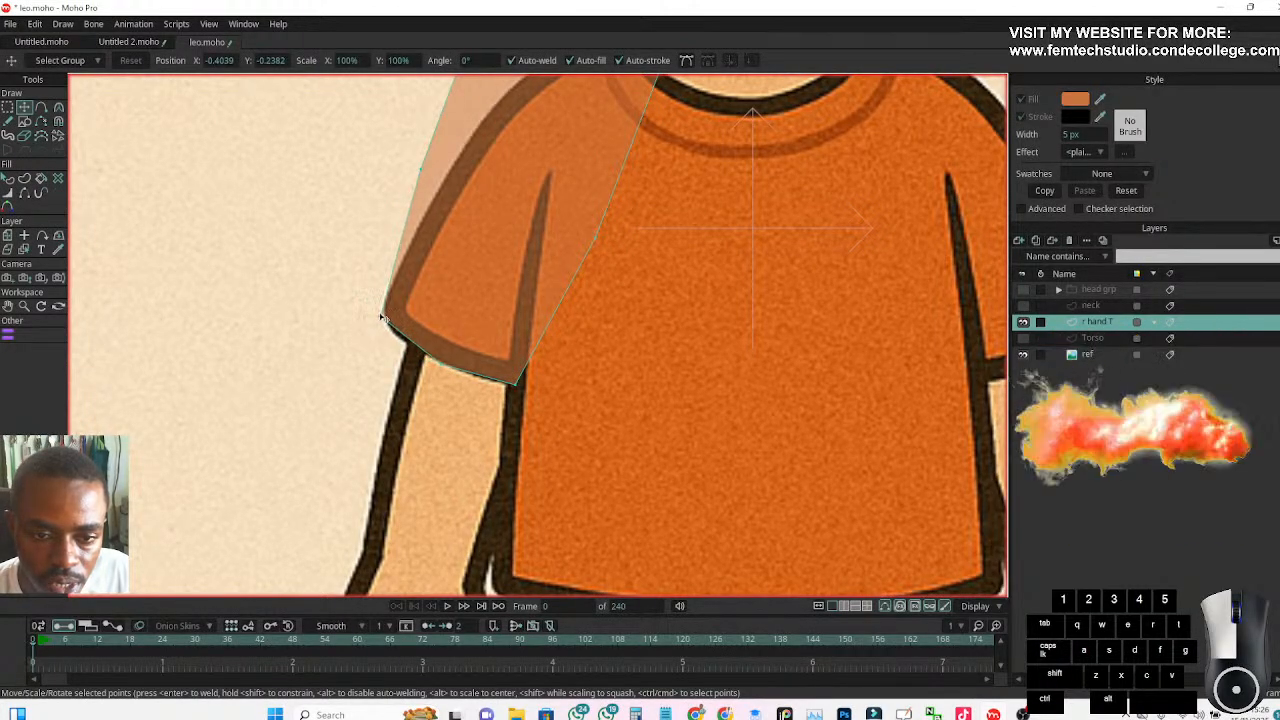
Fit the sleeve shape's upper and outer points to the reference shoulder and collar, and fine-tune the inner-edge and hem points
{"action": "scroll", "coordinate": [349, 323], "scroll_direction": "down", "scroll_amount": 4}
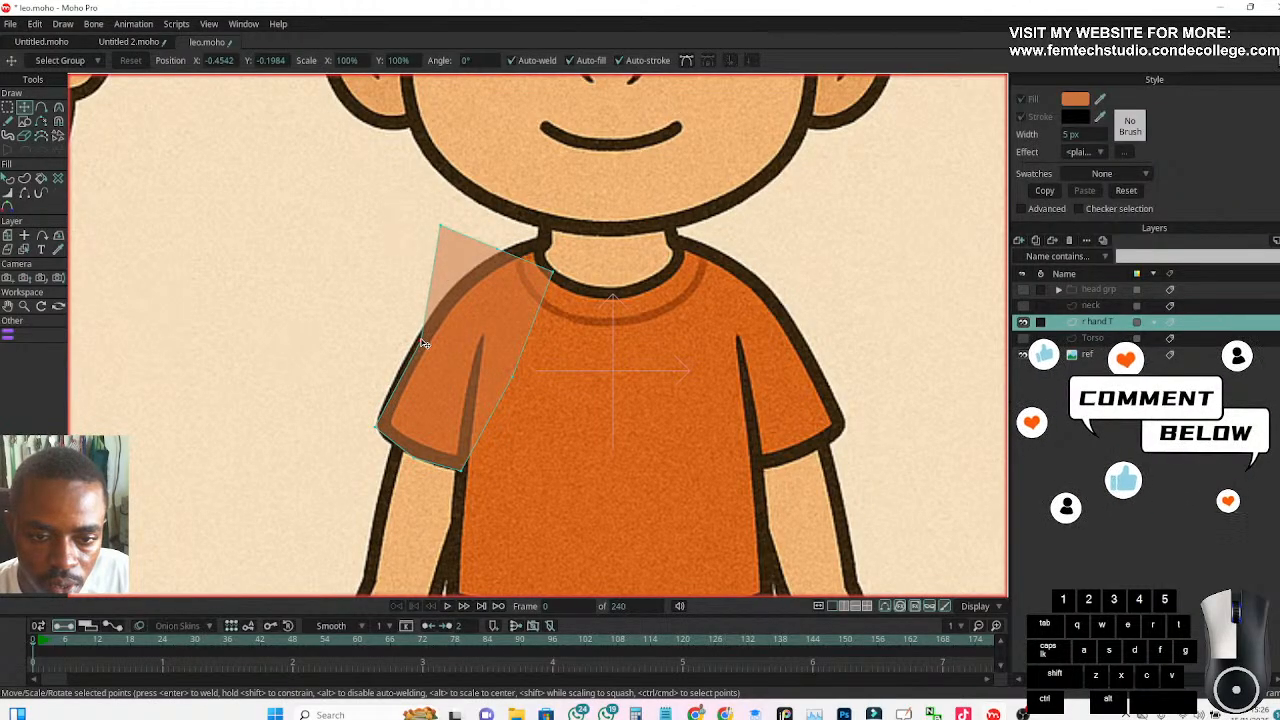
{"action": "left_click_drag", "start_coordinate": [440, 227], "coordinate": [493, 259]}
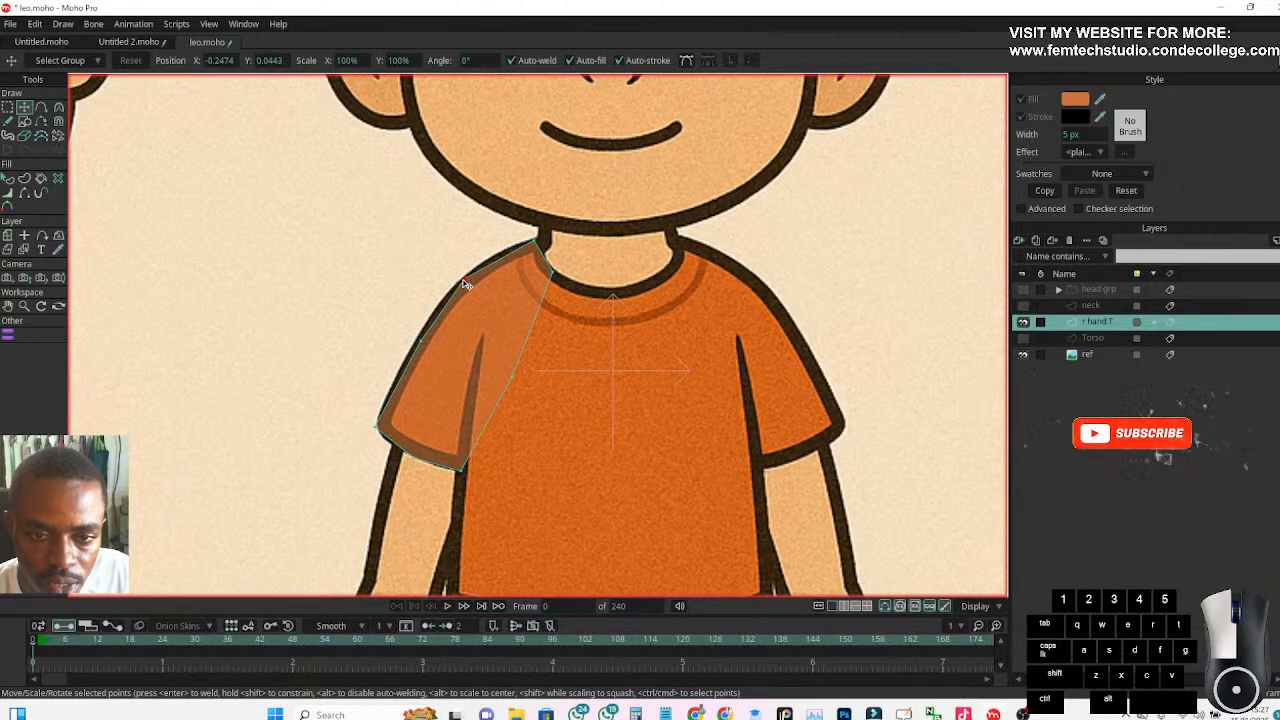
{"action": "left_click", "coordinate": [464, 278]}
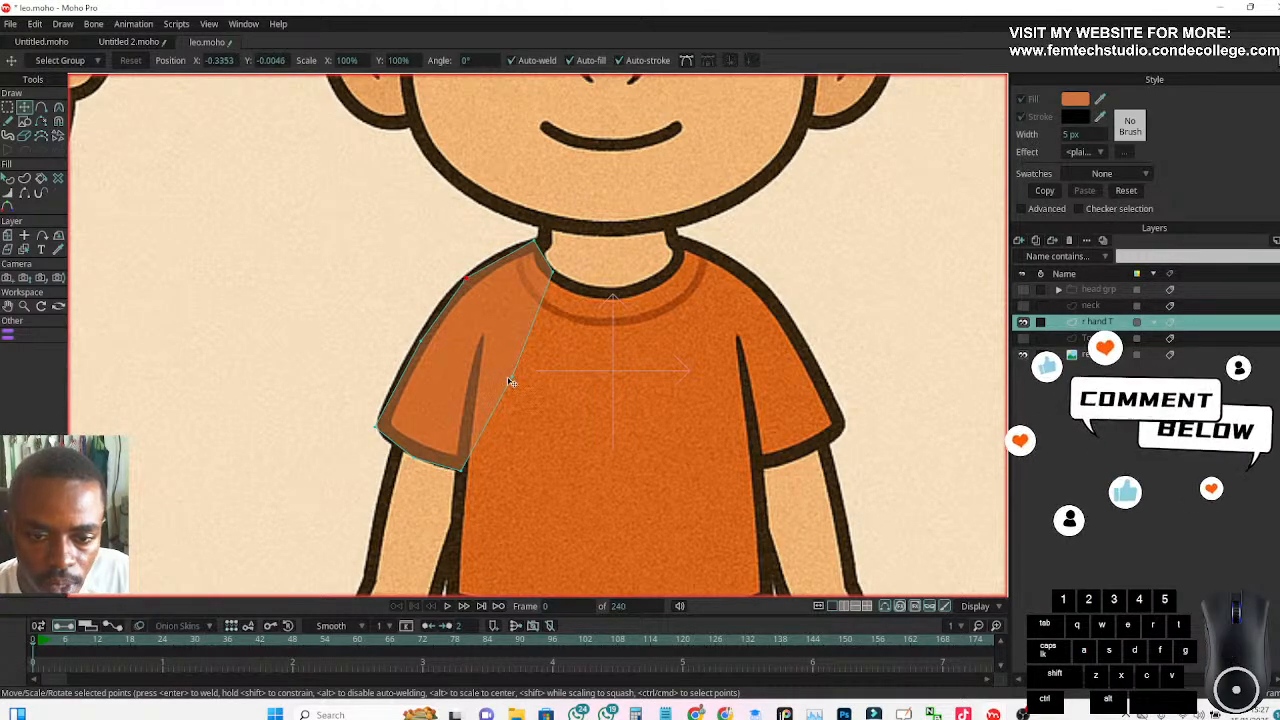
{"action": "left_click", "coordinate": [507, 379]}
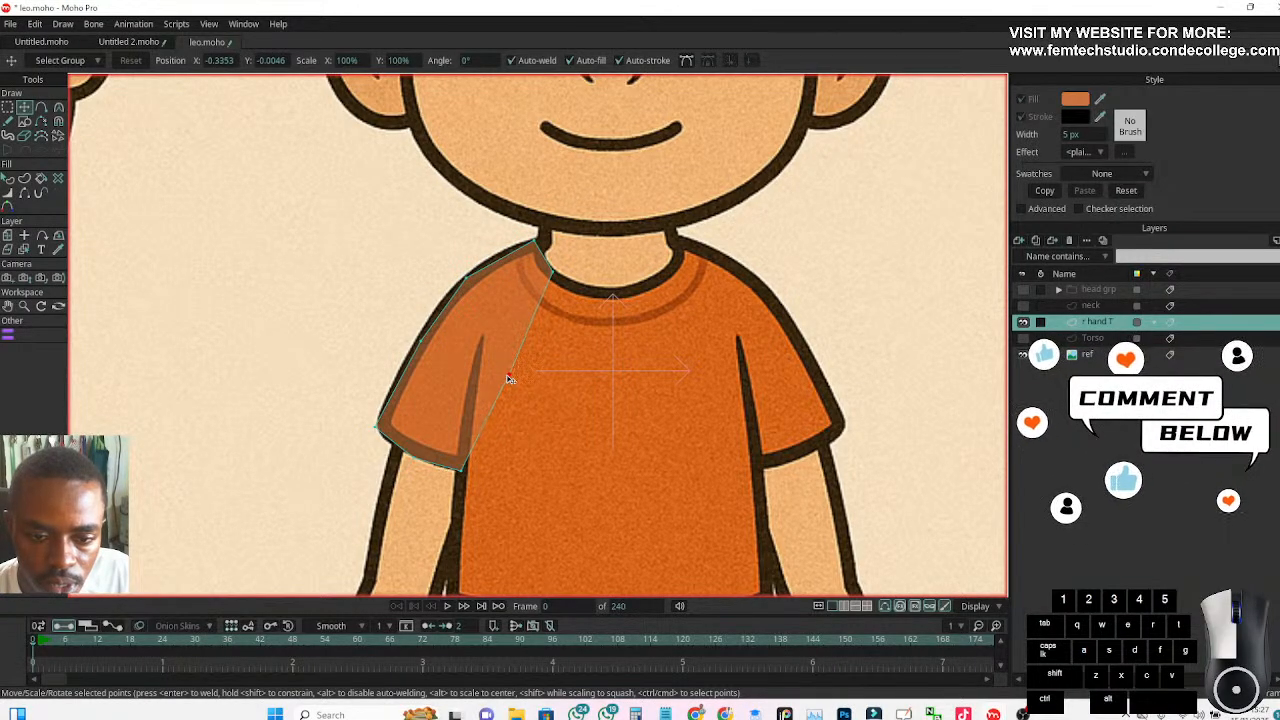
{"action": "left_click", "coordinate": [508, 377]}
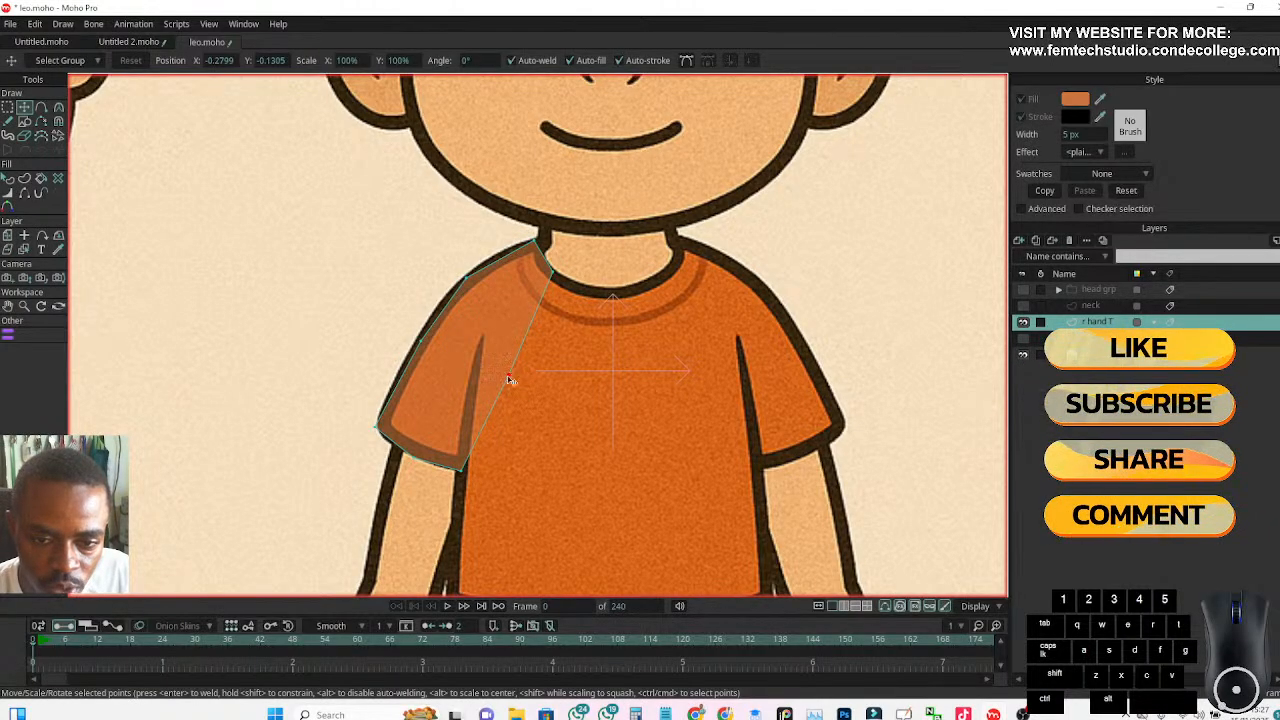
{"action": "left_click", "coordinate": [508, 378]}
{"action": "mouse_move", "coordinate": [508, 378]}
{"action": "left_mouse_down"}
{"action": "mouse_move", "coordinate": [476, 372]}
{"action": "mouse_move", "coordinate": [509, 396]}
{"action": "mouse_move", "coordinate": [509, 379]}
{"action": "left_mouse_up"}
{"action": "left_click_drag", "start_coordinate": [462, 470], "coordinate": [462, 468]}
{"action": "left_click", "coordinate": [378, 430]}
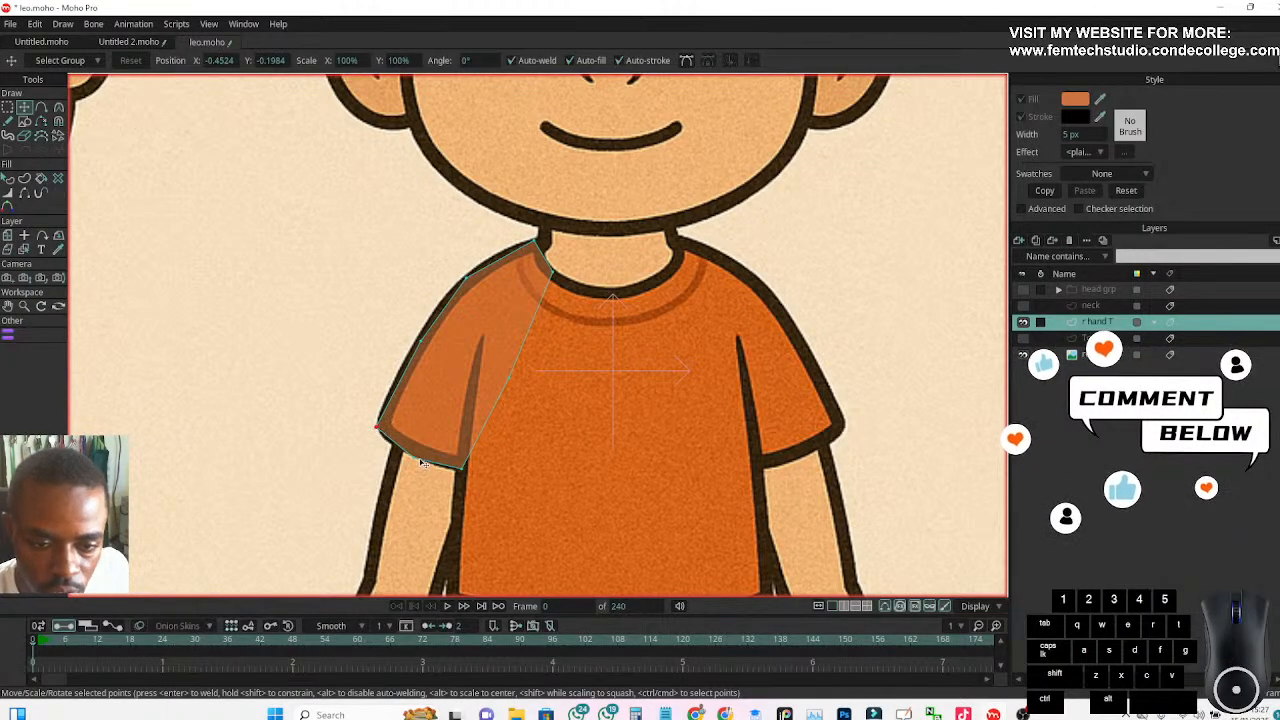
Select all points of the sleeve shape and smooth their curvature
{"action": "left_click", "coordinate": [7, 107]}
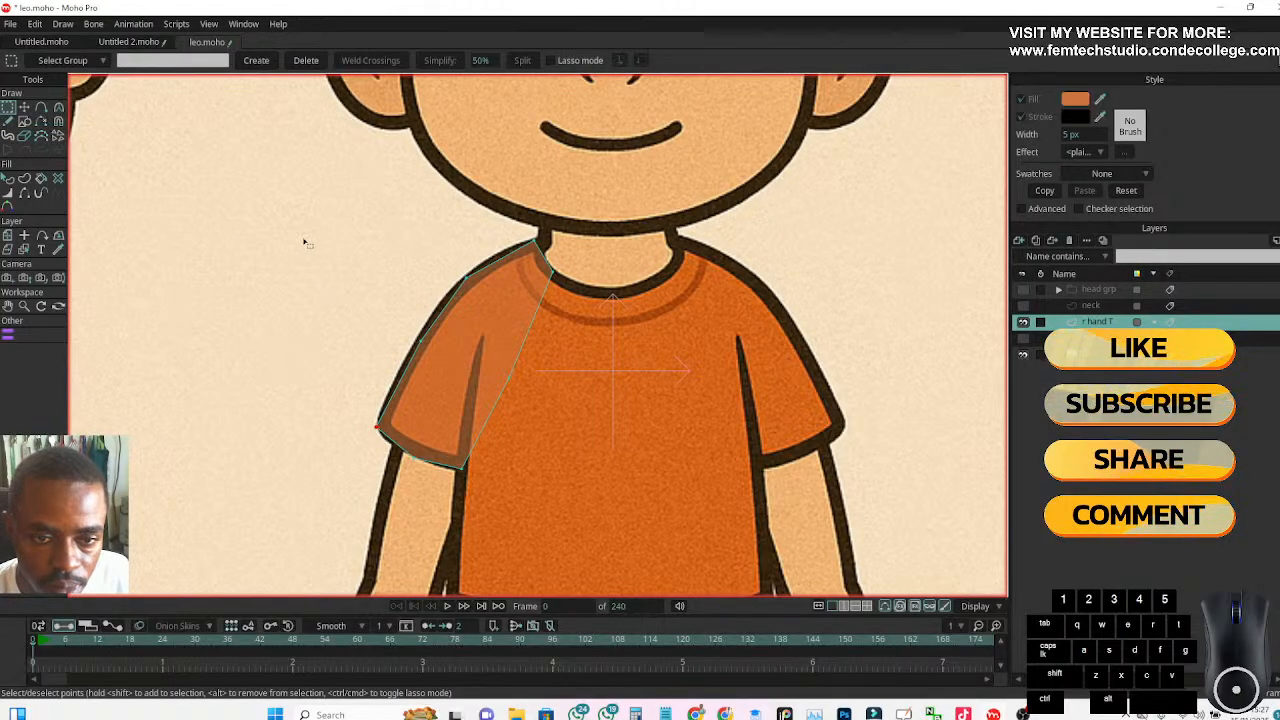
{"action": "left_click_drag", "start_coordinate": [274, 238], "coordinate": [584, 503]}
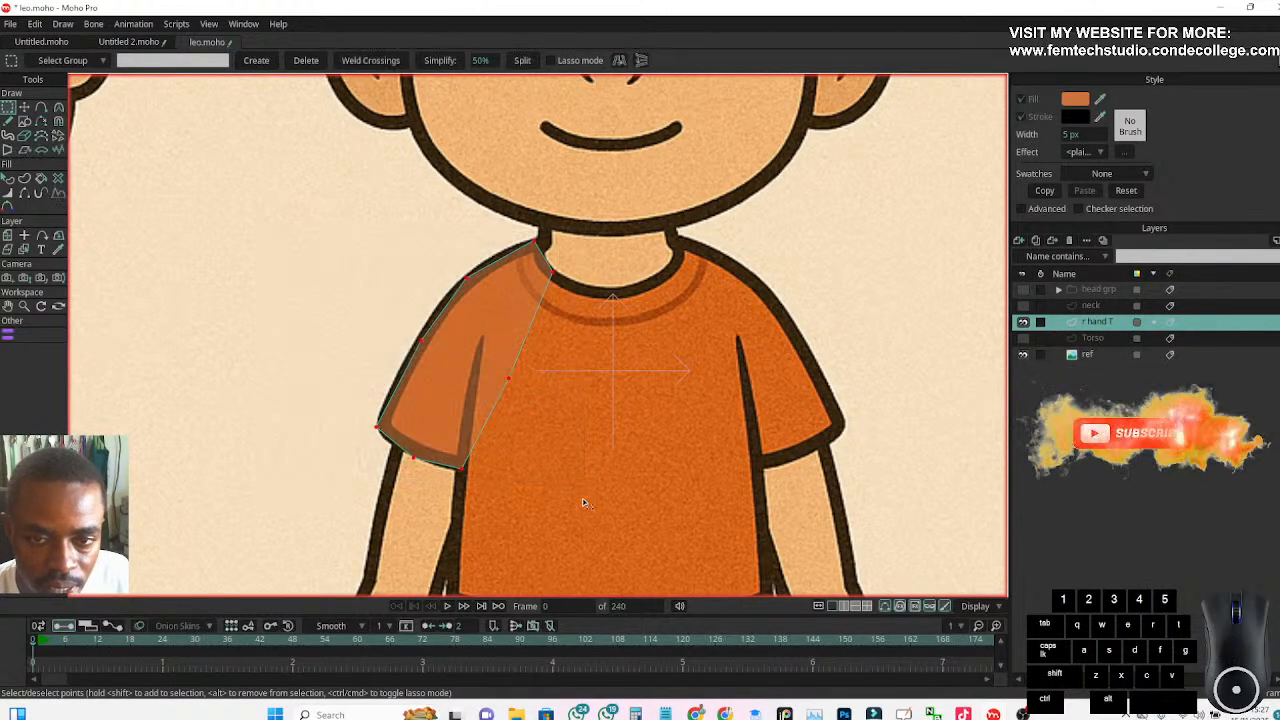
{"action": "left_click", "coordinate": [59, 107]}
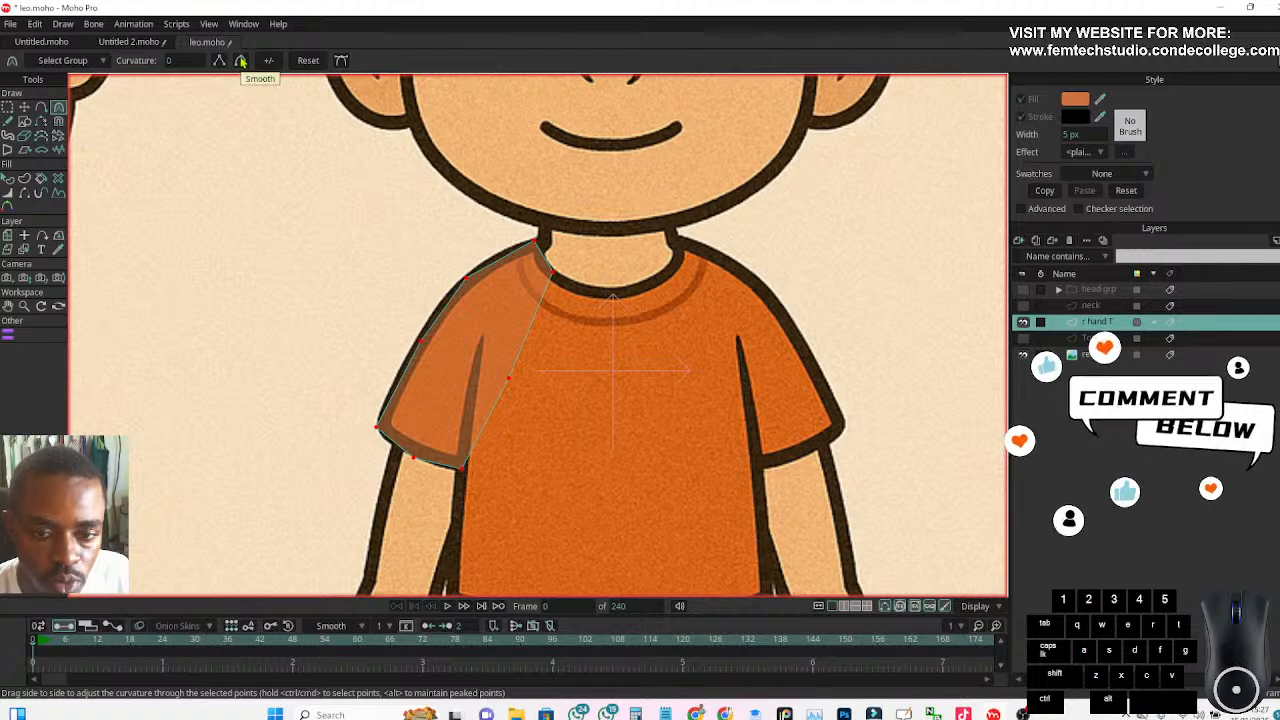
{"action": "left_click", "coordinate": [240, 61]}
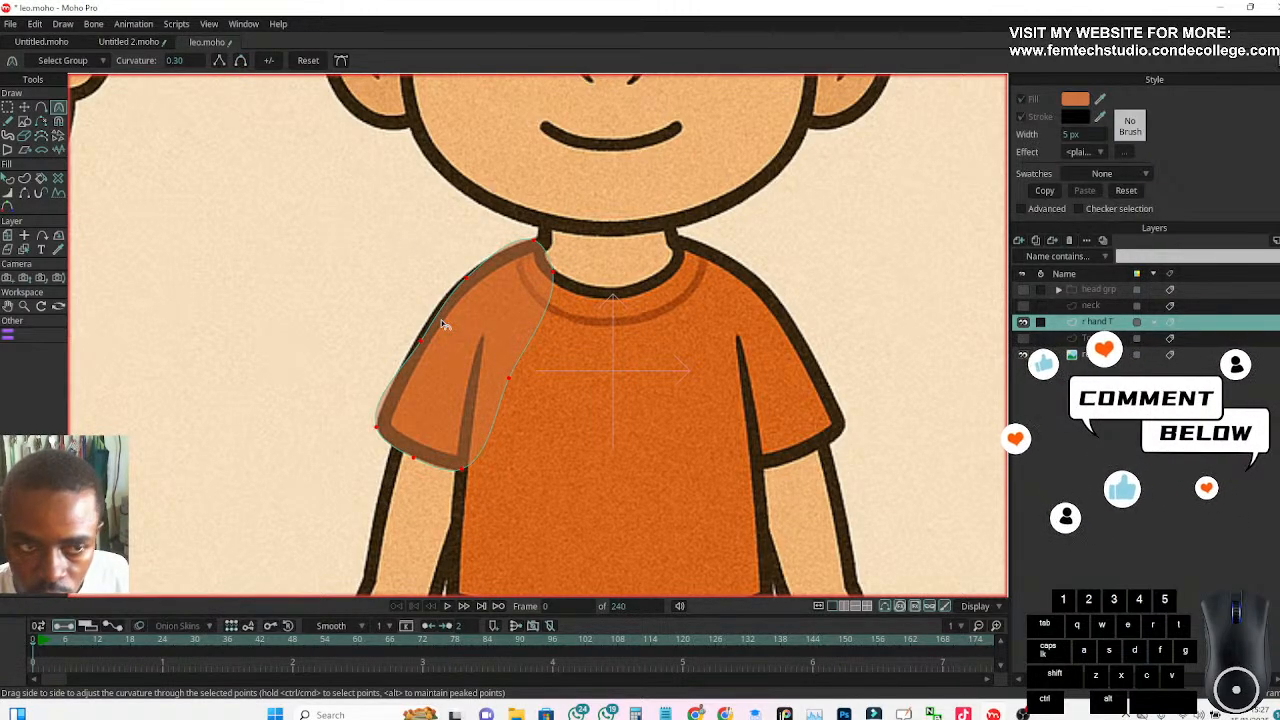
Nudge the sleeve shape's outer hem, collar and inner hem points to follow the reference outline more closely
{"action": "key", "text": "t"}
{"action": "left_click", "coordinate": [286, 323]}
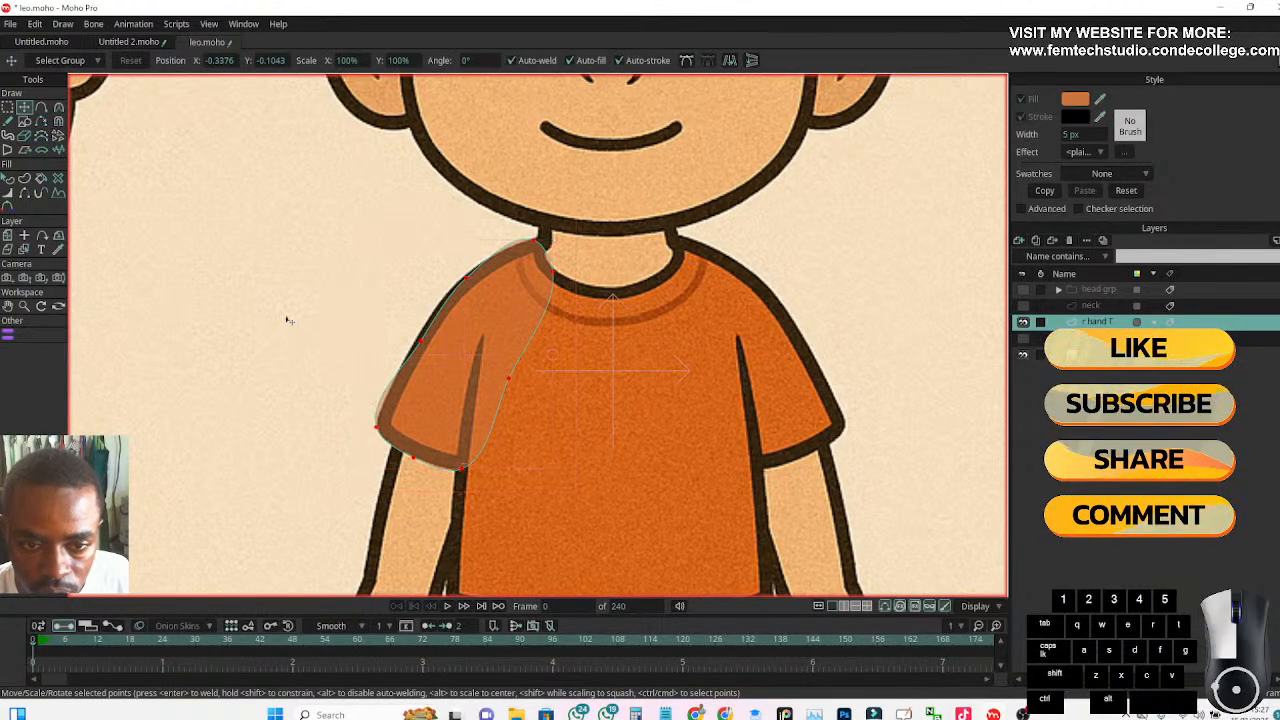
{"action": "left_click", "coordinate": [418, 340]}
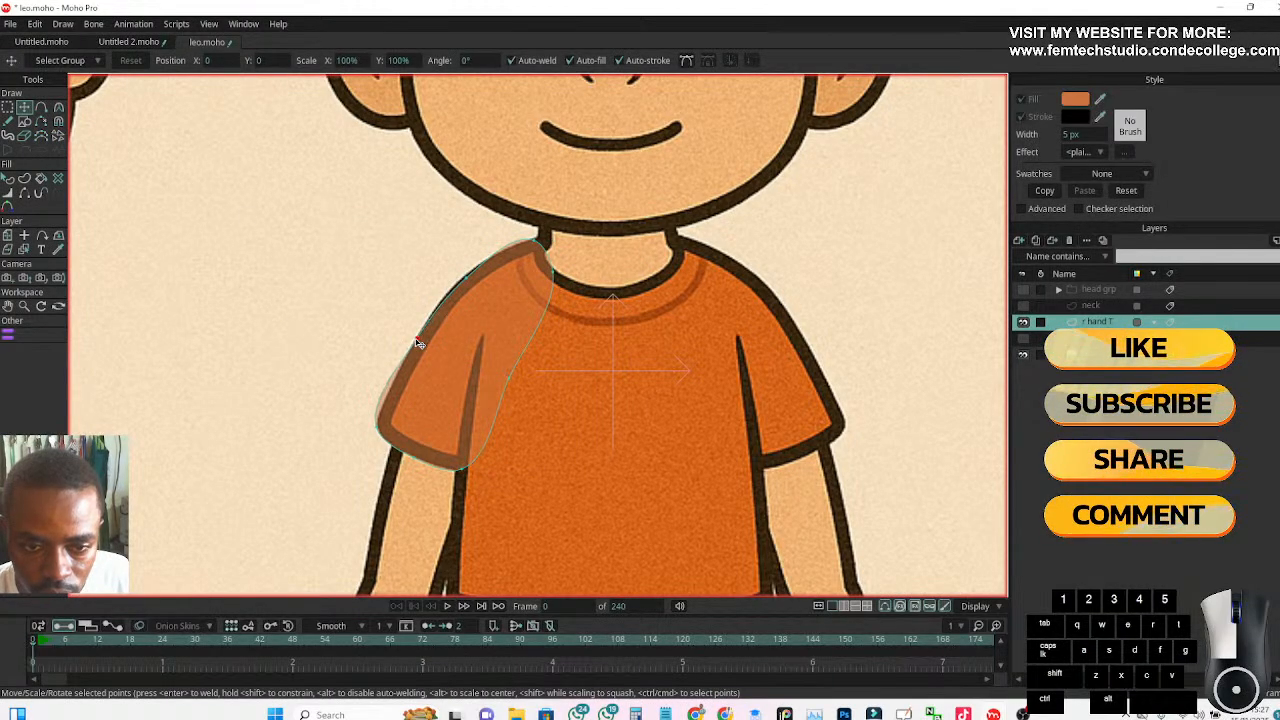
{"action": "left_click_drag", "start_coordinate": [378, 427], "coordinate": [381, 432]}
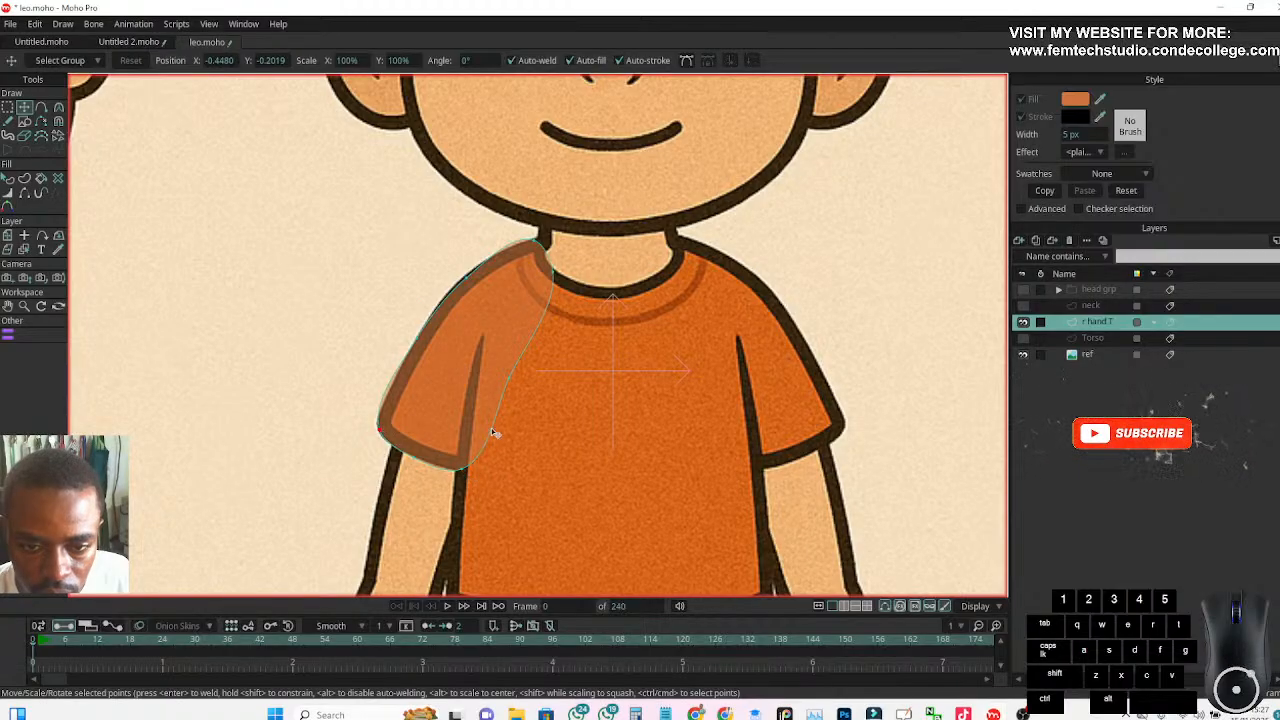
{"action": "left_click", "coordinate": [465, 280]}
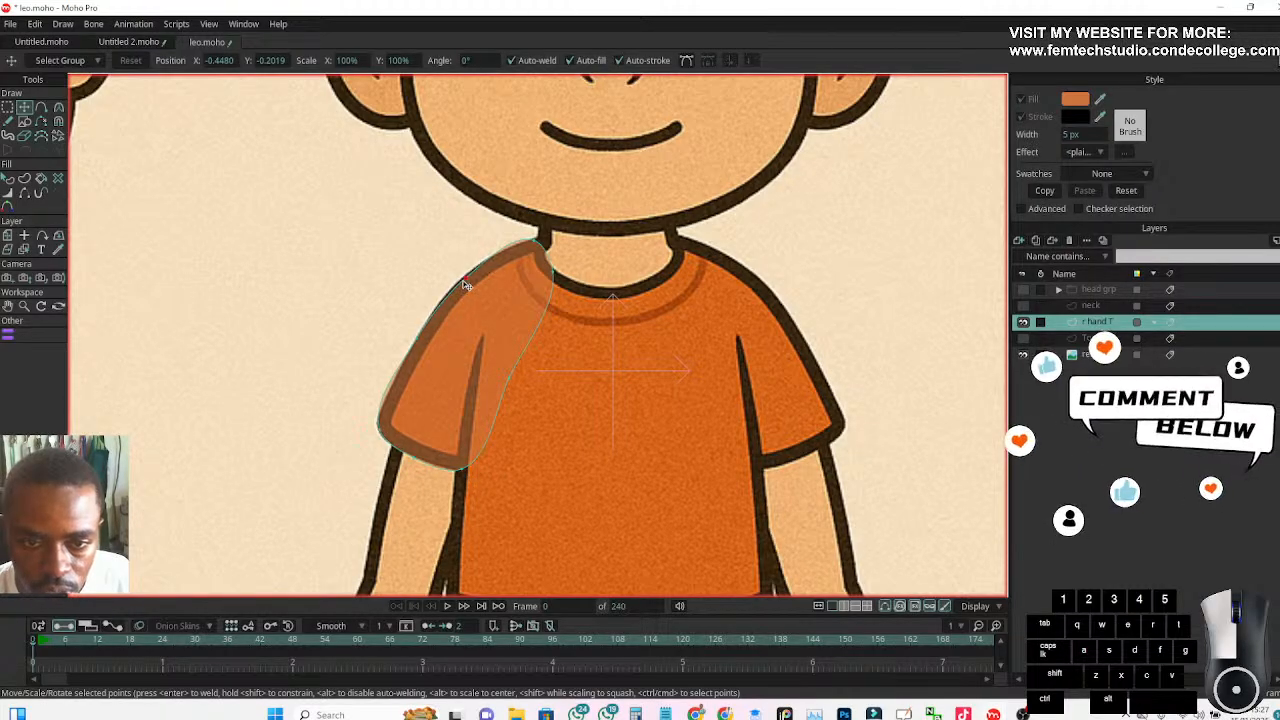
{"action": "left_click", "coordinate": [535, 243]}
{"action": "left_click_drag", "start_coordinate": [534, 242], "coordinate": [529, 244]}
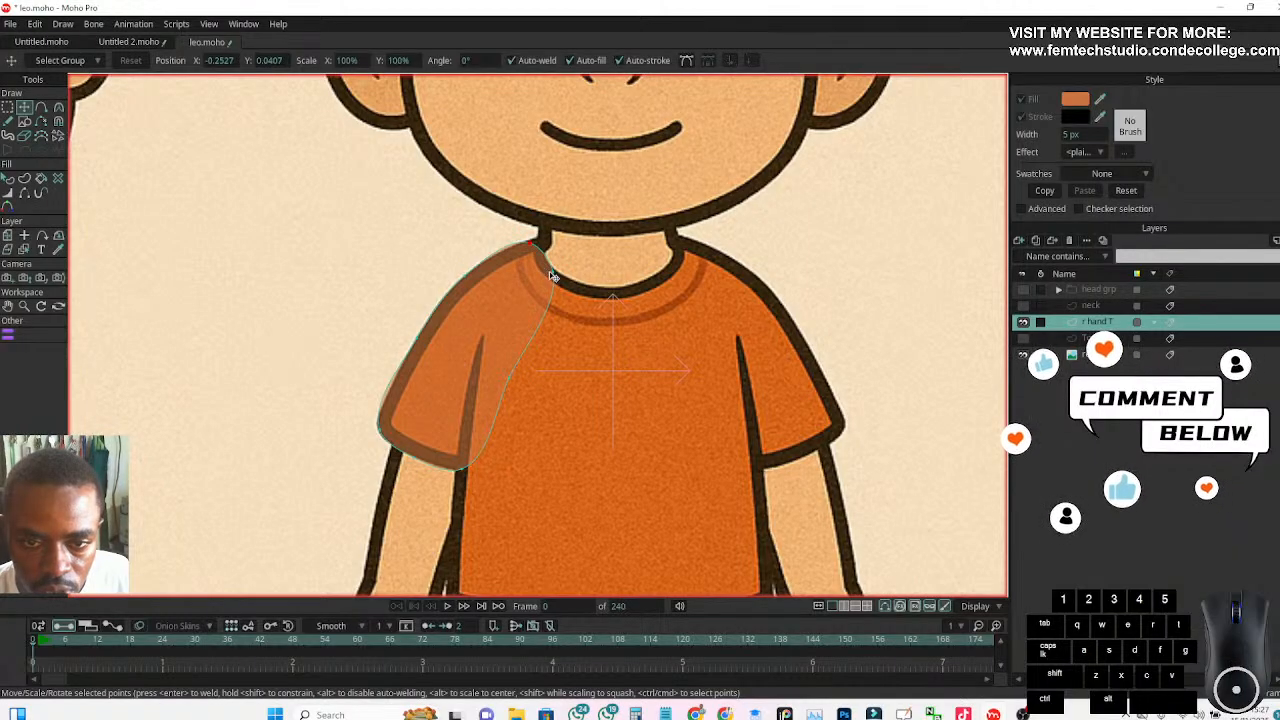
{"action": "left_click", "coordinate": [550, 274]}
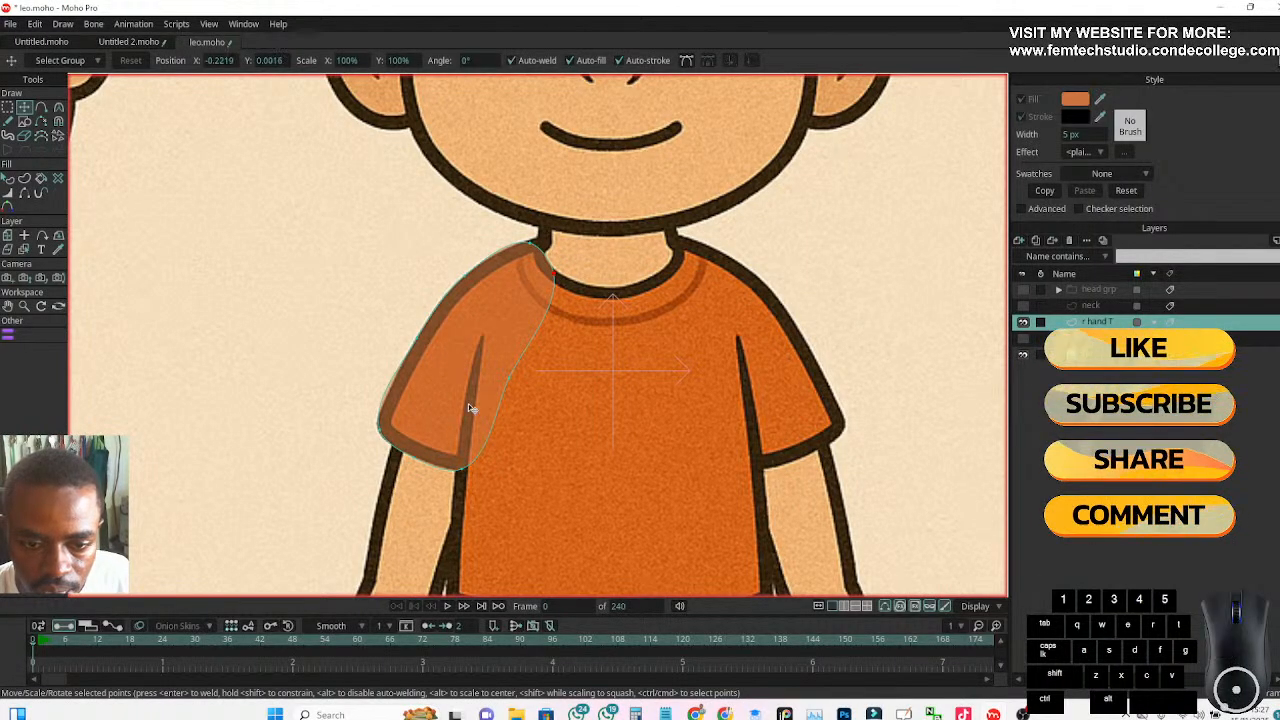
{"action": "left_click", "coordinate": [463, 469]}
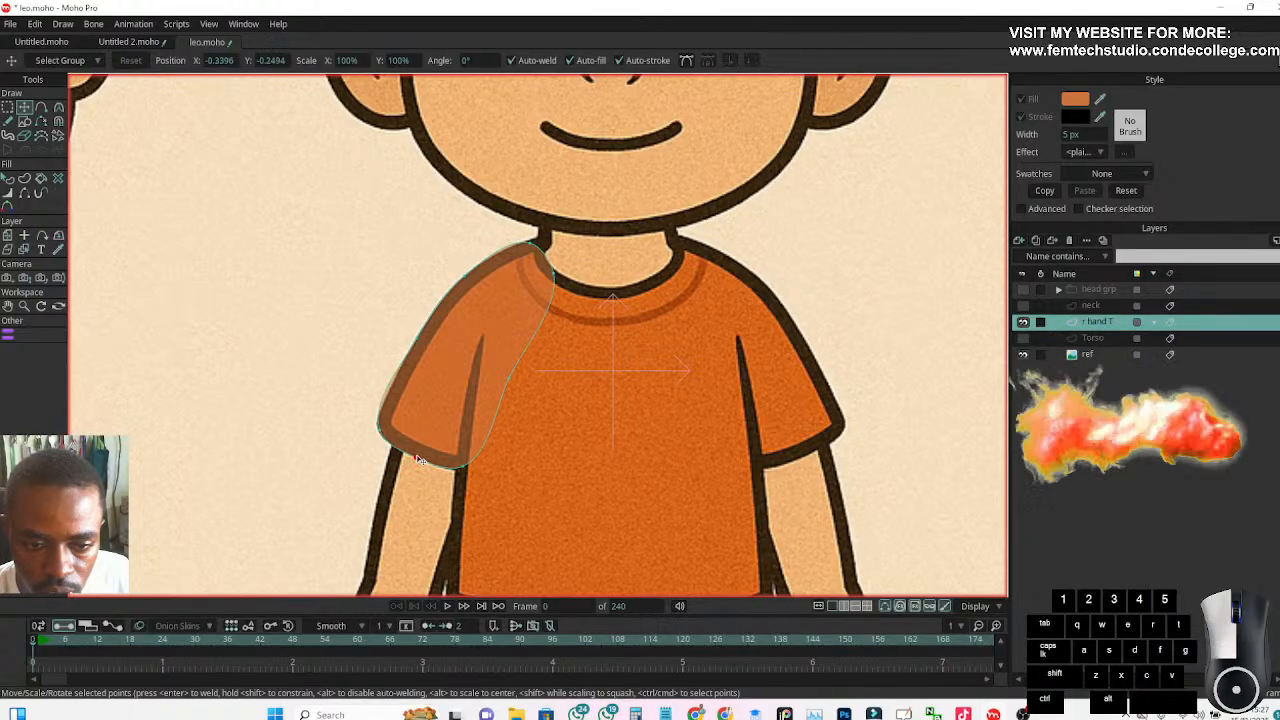
{"action": "left_click", "coordinate": [379, 428]}
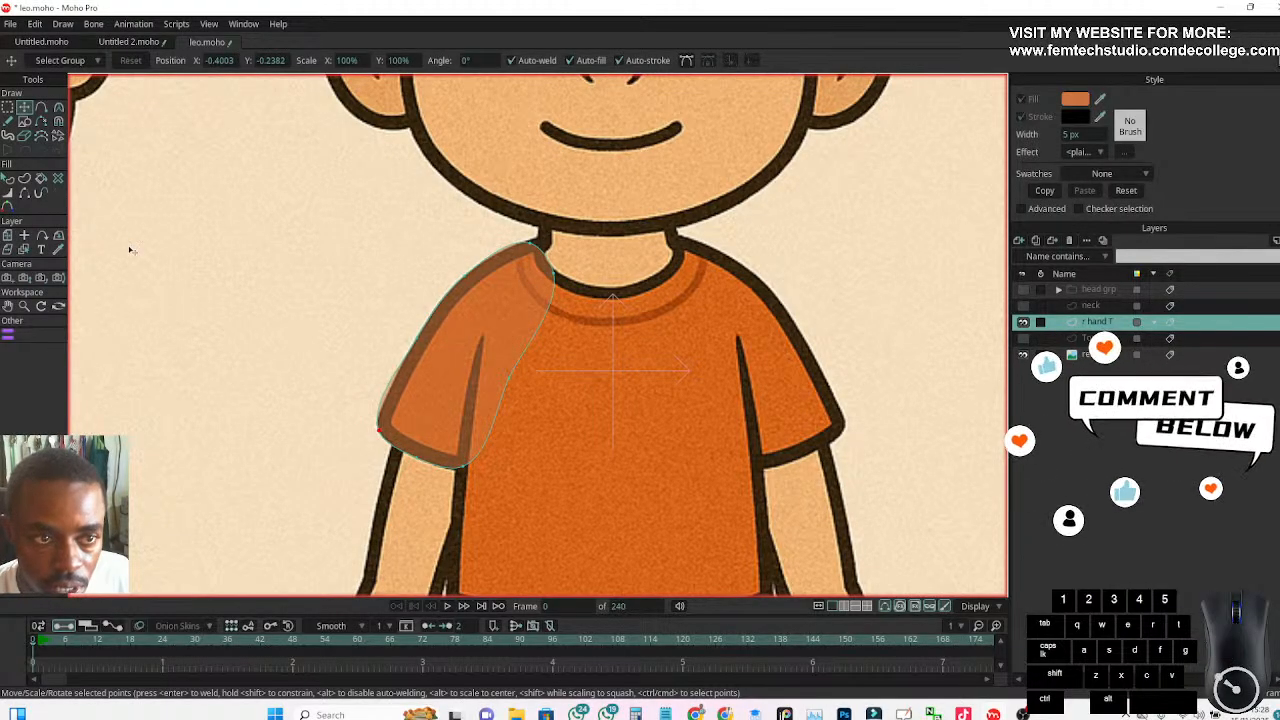
Show the Bezier handles with the Curvature tool and adjust the handle at the sleeve's inner hem corner
{"action": "left_click", "coordinate": [58, 107]}
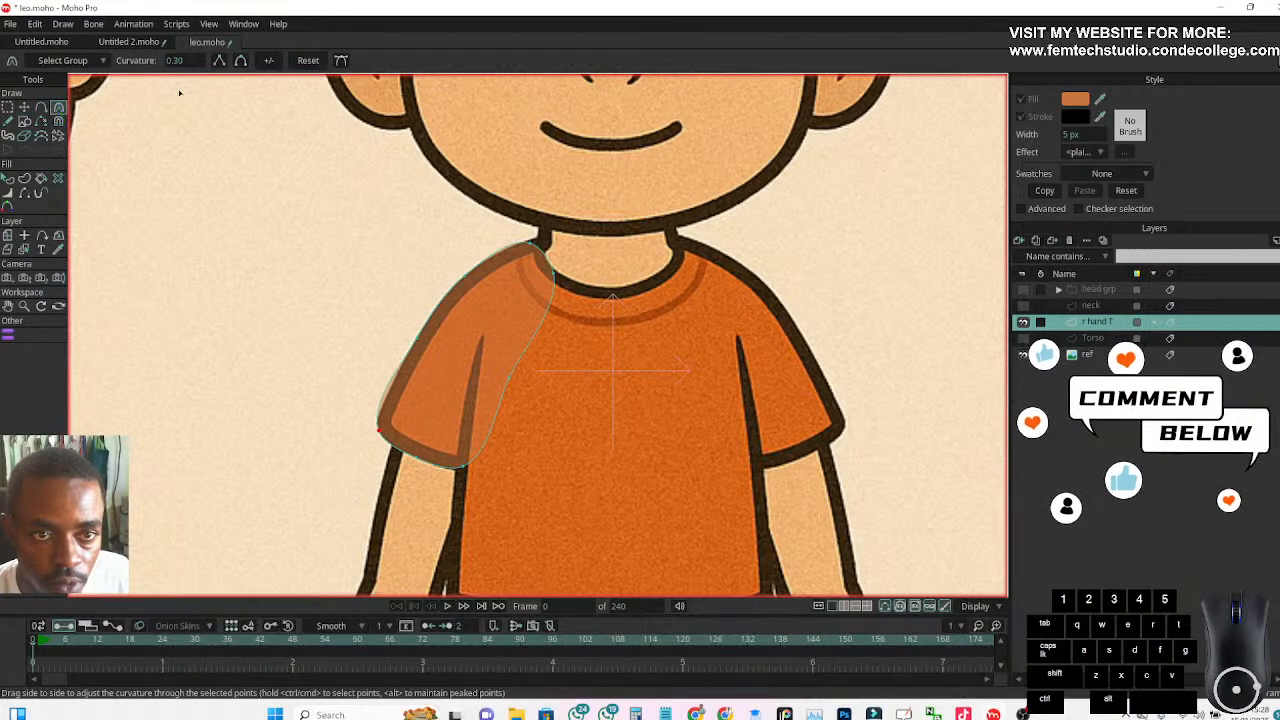
{"action": "left_click", "coordinate": [340, 60]}
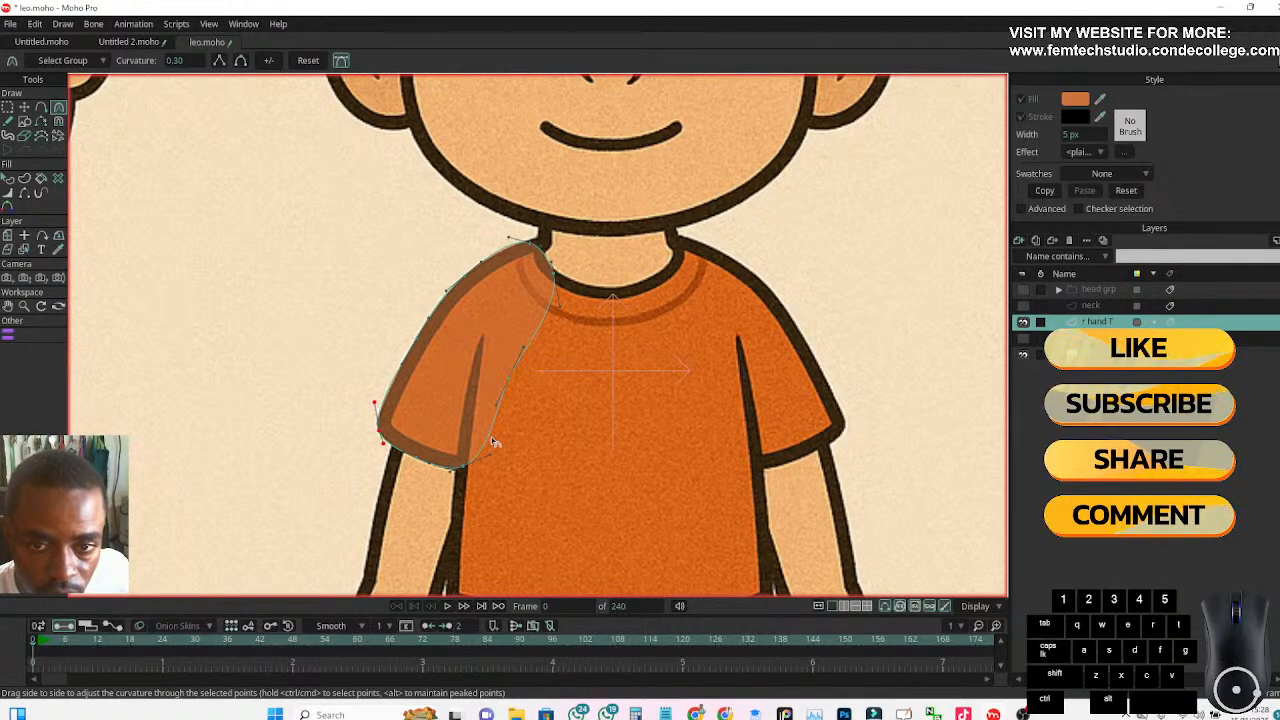
{"action": "left_click_drag", "start_coordinate": [492, 459], "coordinate": [491, 459]}
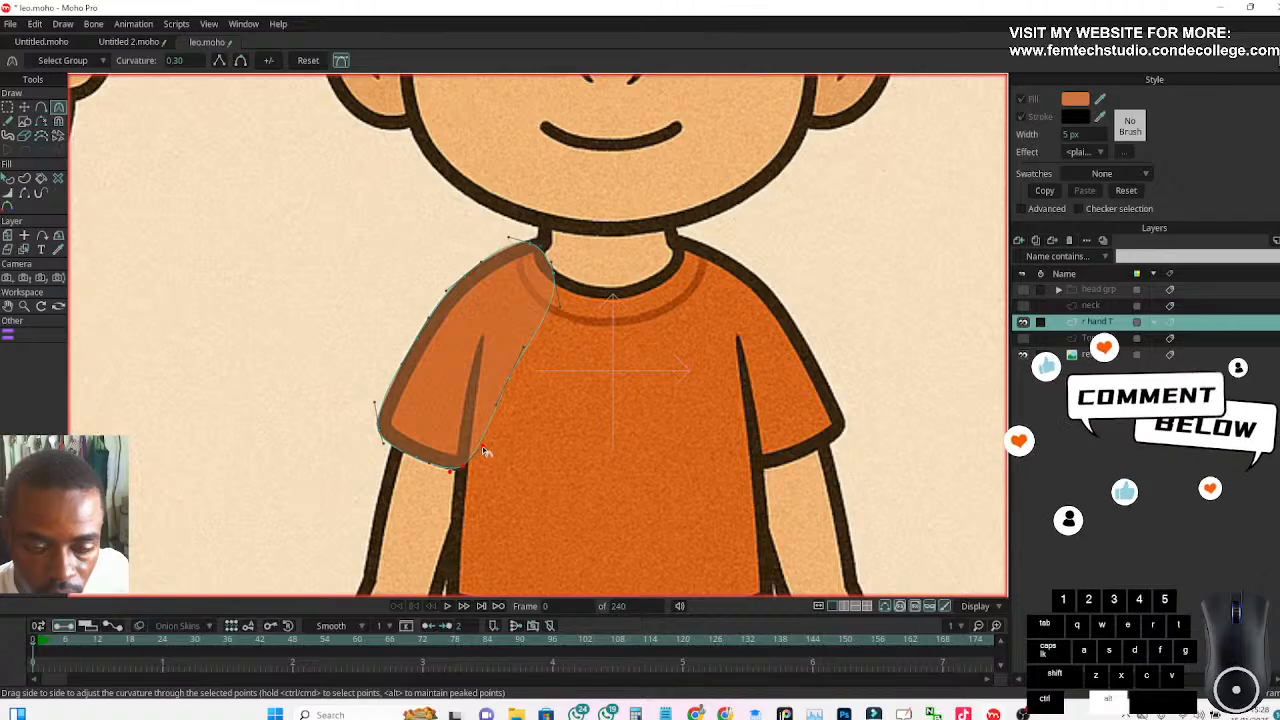
Hide the ref layer and turn on the black stroke for the sleeve shape
{"action": "left_click", "coordinate": [1023, 357]}
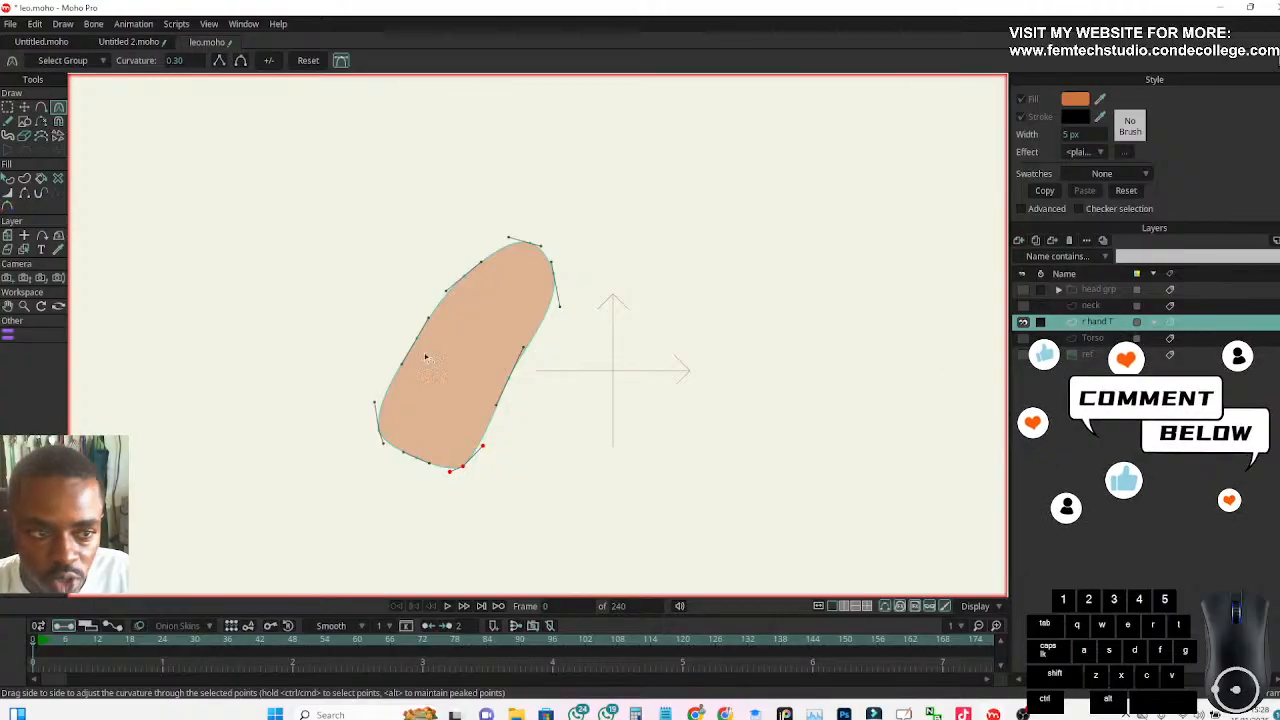
{"action": "left_click", "coordinate": [10, 180]}
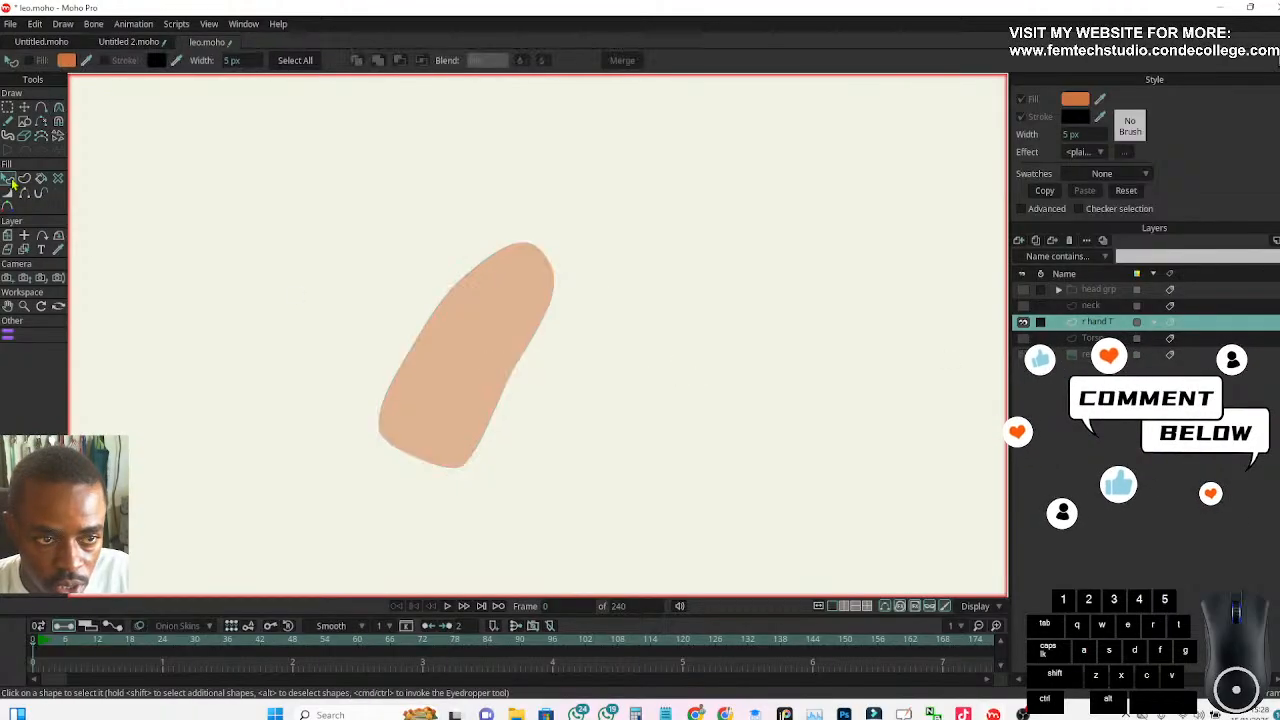
{"action": "left_click", "coordinate": [466, 314]}
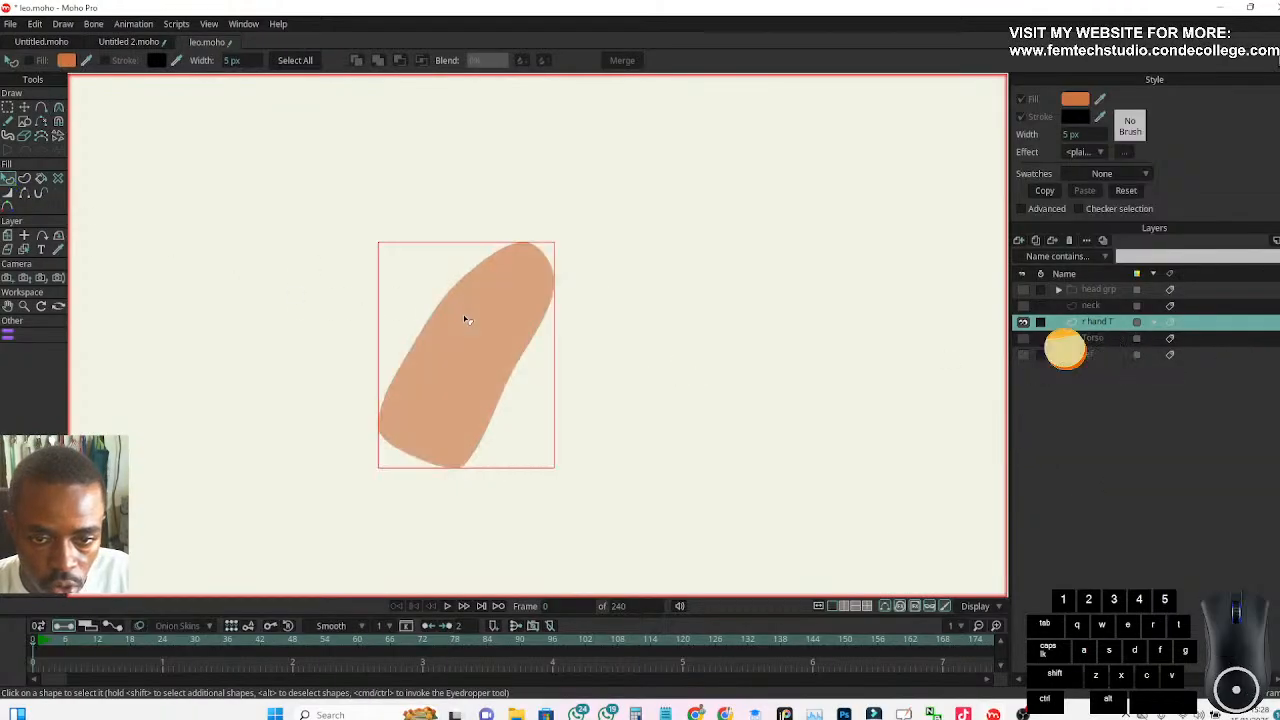
{"action": "left_click", "coordinate": [1021, 117]}
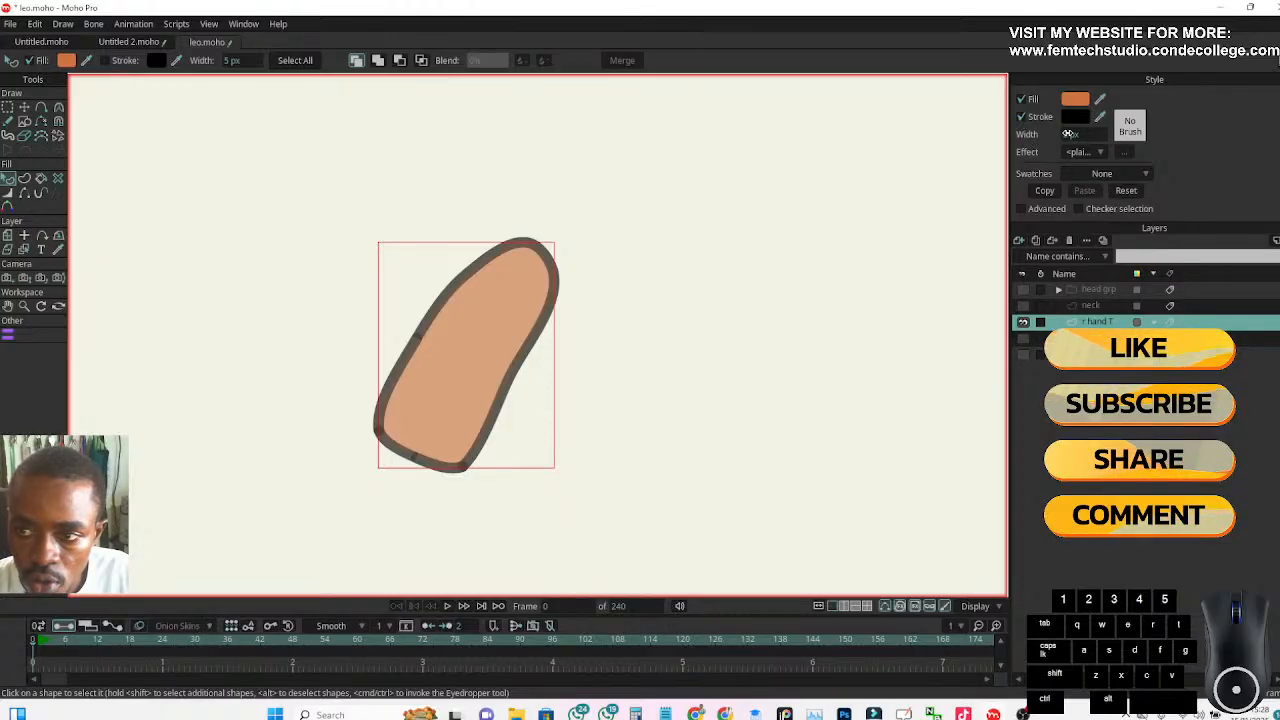
{"action": "left_click", "coordinate": [1065, 134]}
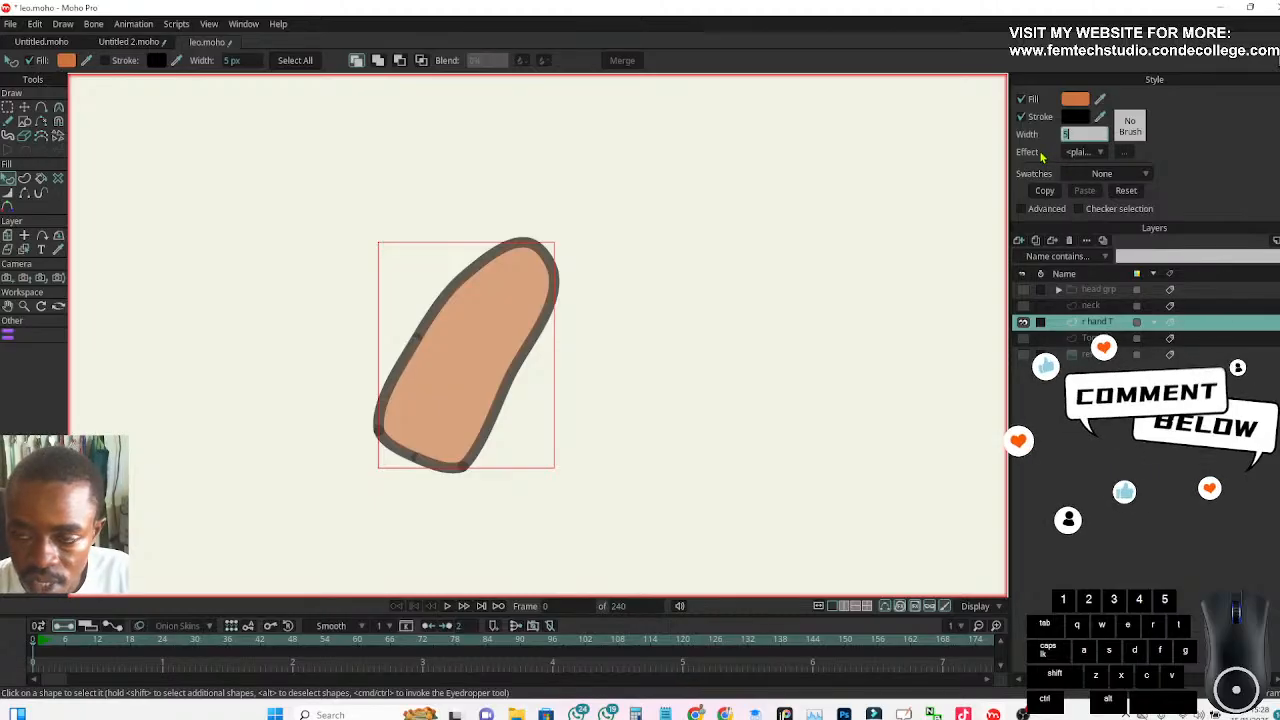
Make the Torso and ref layers visible again alongside the sleeve and select the r hand T layer
{"action": "left_click", "coordinate": [1091, 338]}
{"action": "left_click", "coordinate": [1023, 338]}
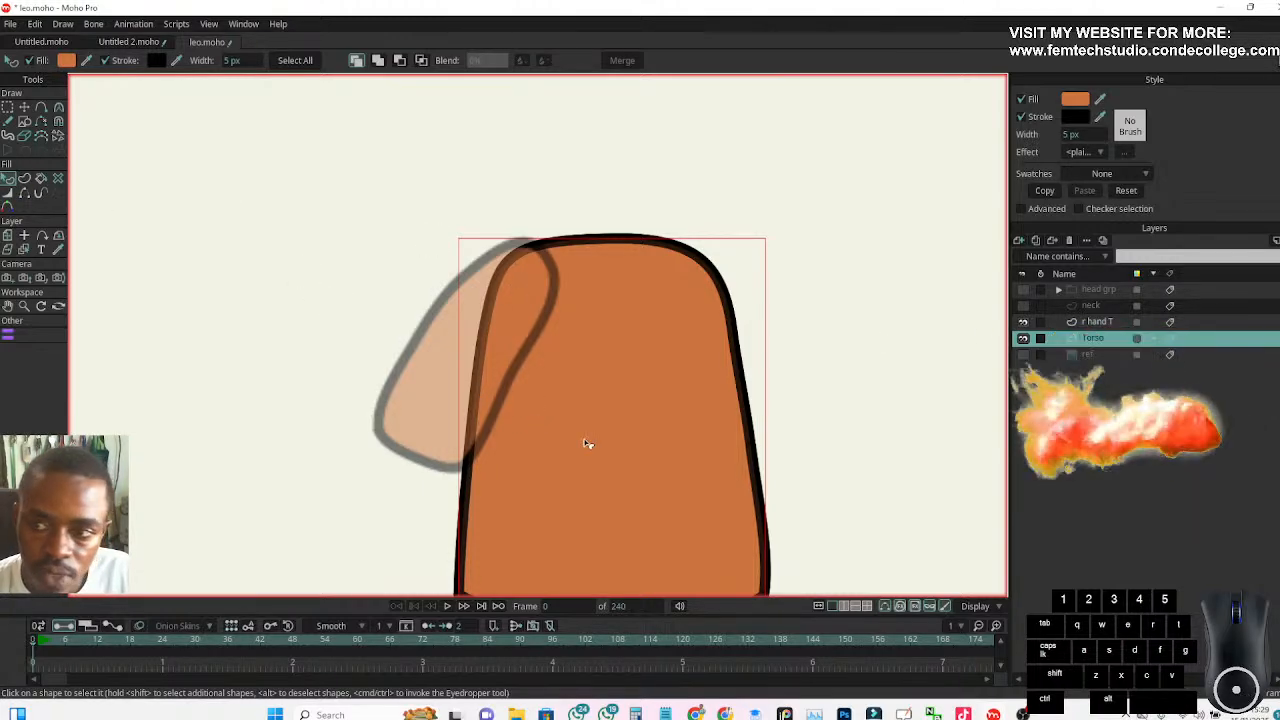
{"action": "left_click", "coordinate": [428, 360]}
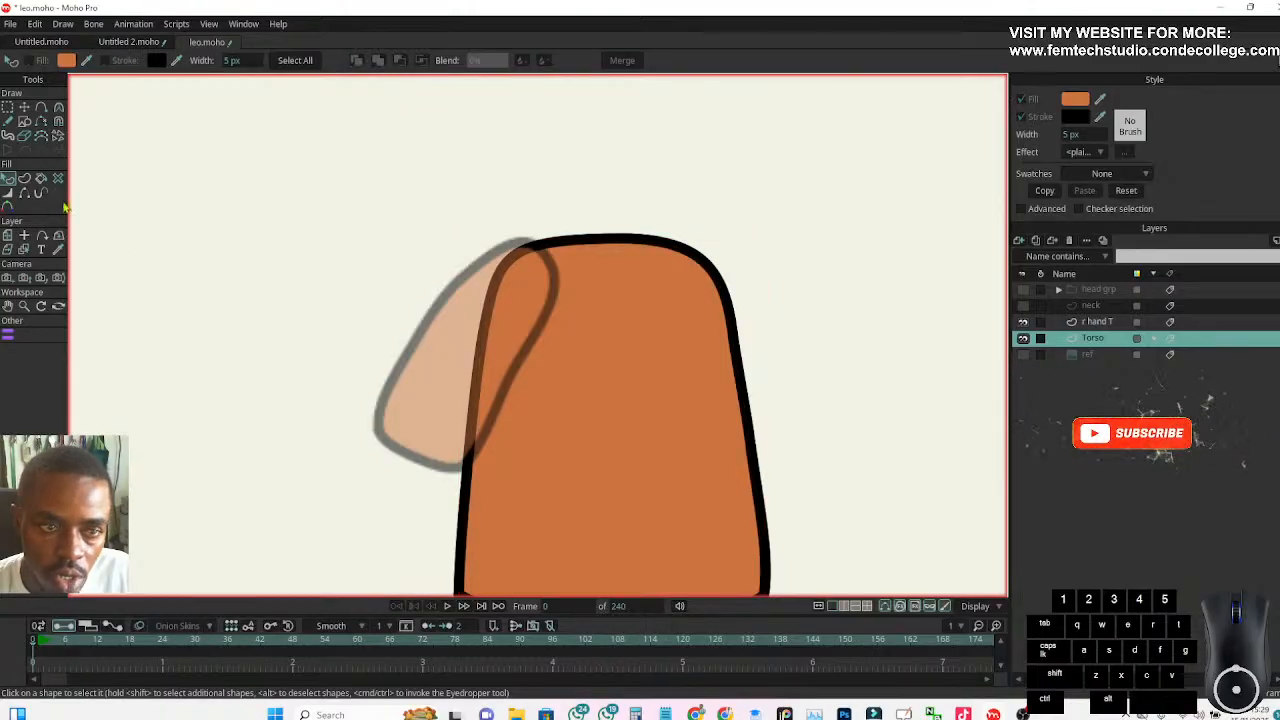
{"action": "left_click", "coordinate": [1090, 305]}
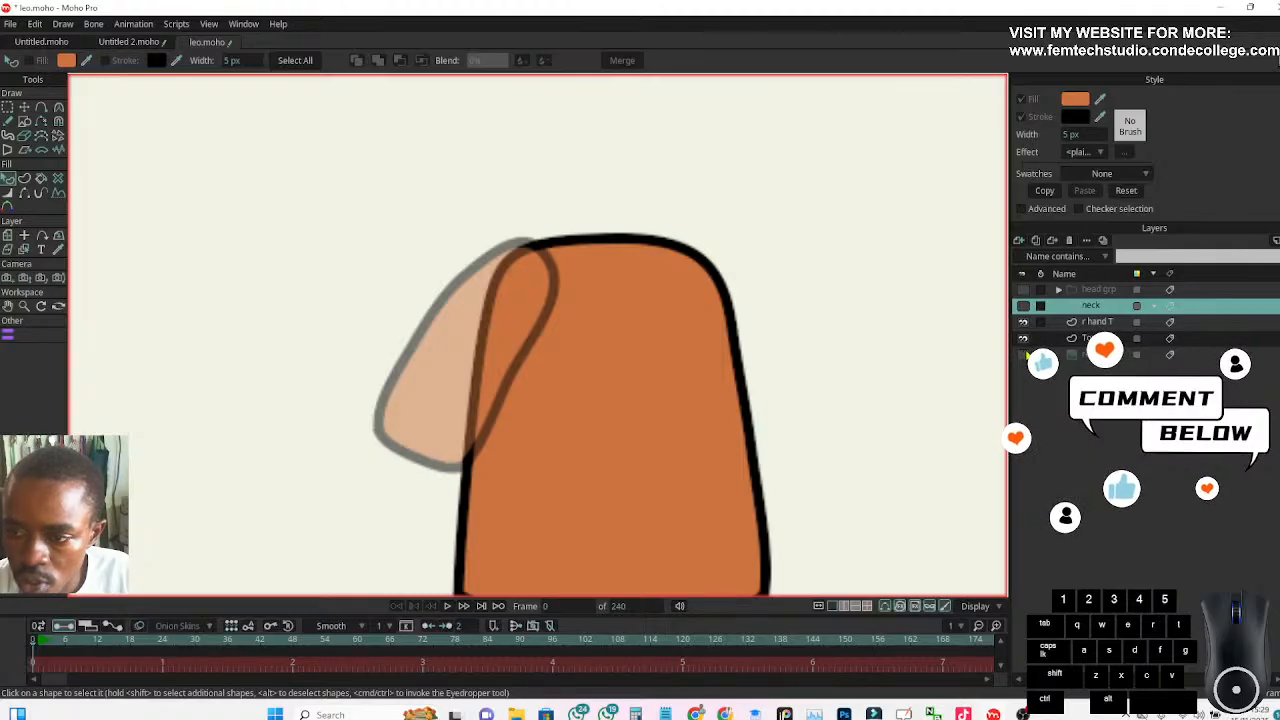
{"action": "left_click", "coordinate": [1024, 356]}
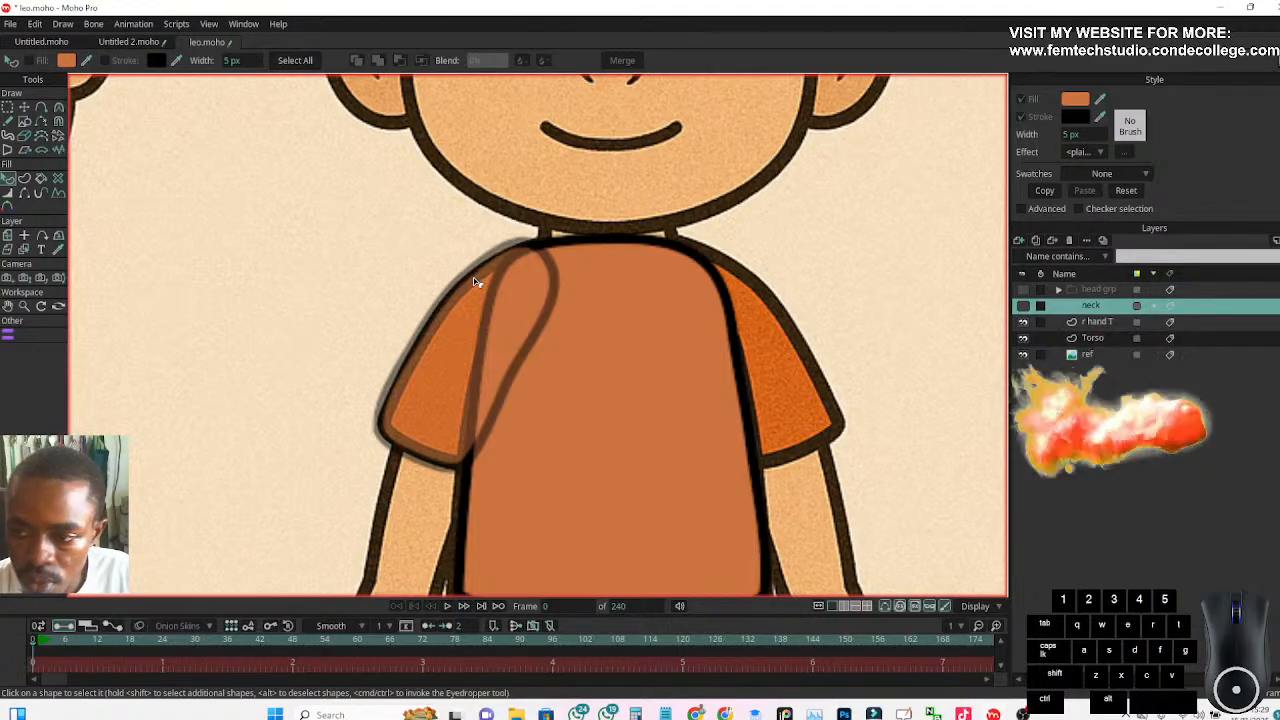
{"action": "left_click", "coordinate": [1097, 322]}
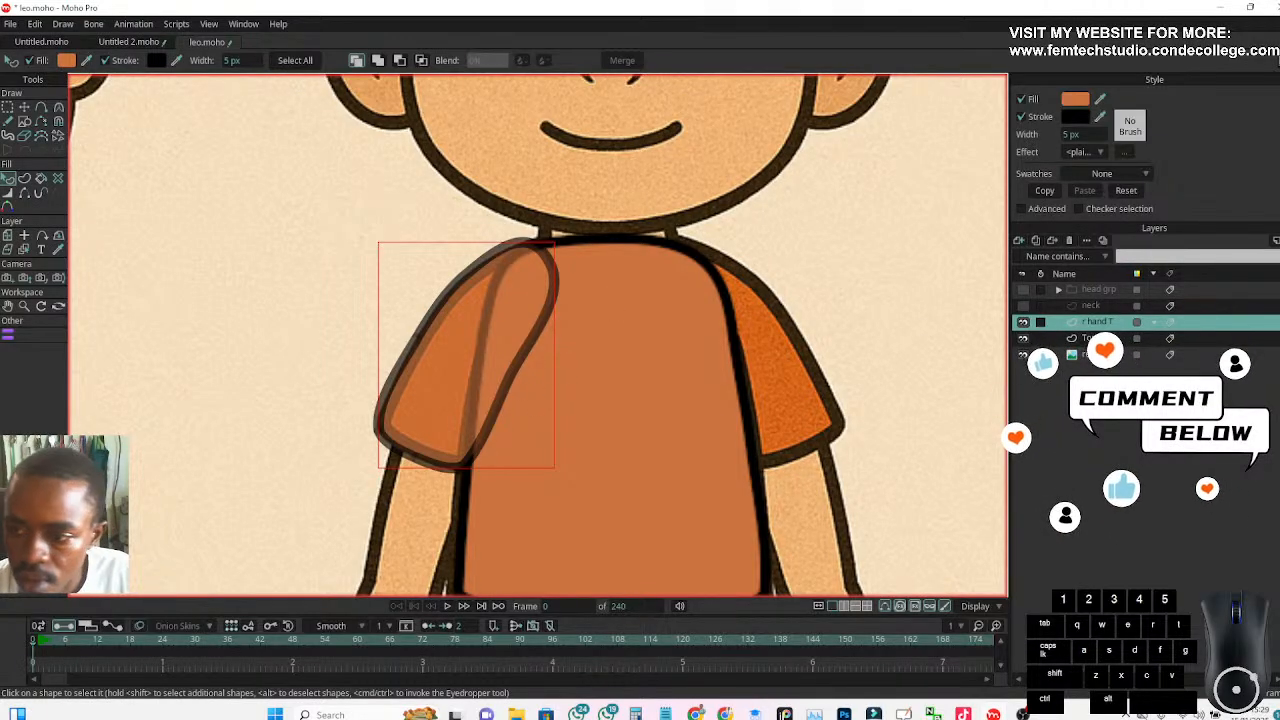
Set the r hand T layer's opacity to 100% and move the layer below Torso
{"action": "double_click", "coordinate": [1093, 339]}
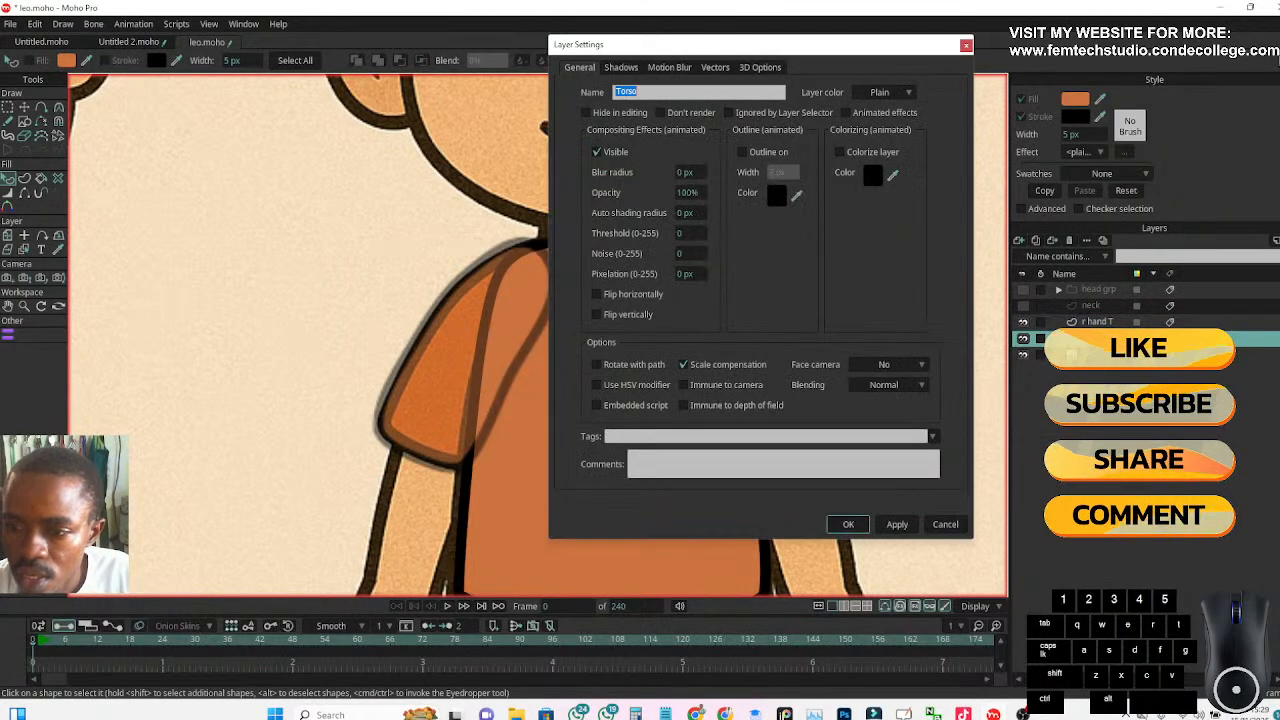
{"action": "left_click", "coordinate": [848, 524]}
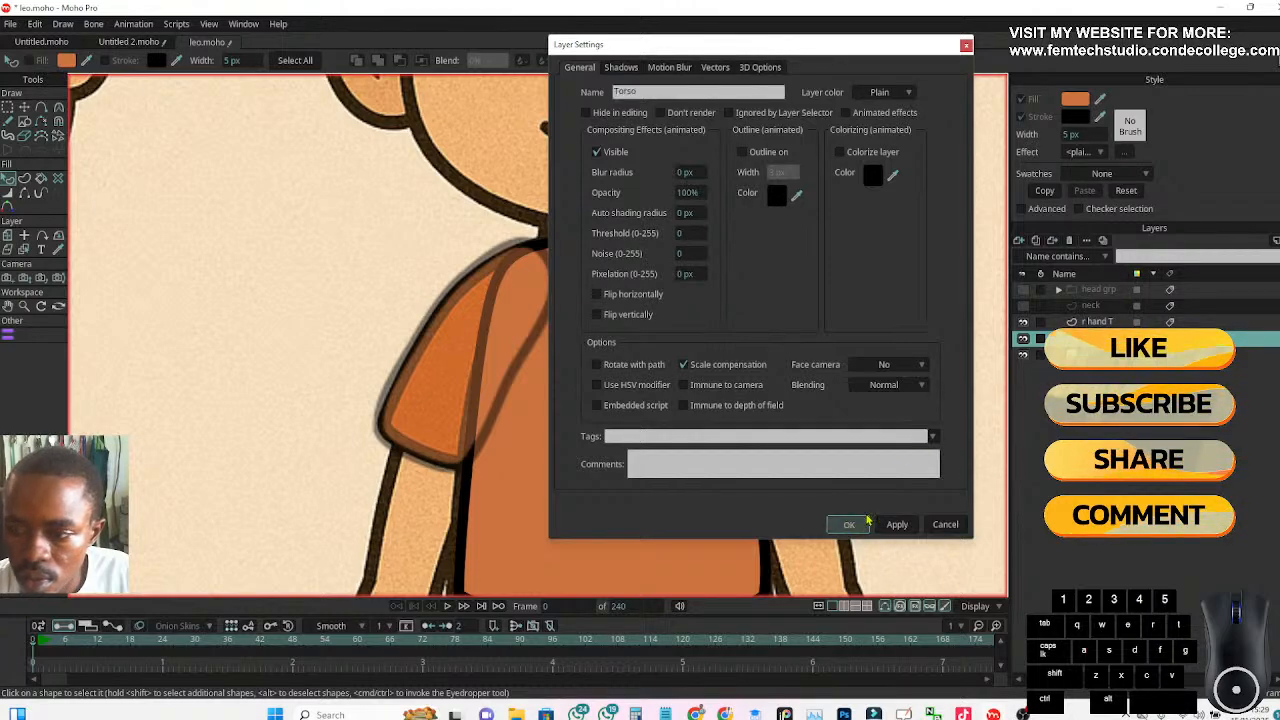
{"action": "left_click", "coordinate": [1088, 322]}
{"action": "double_click", "coordinate": [1088, 322]}
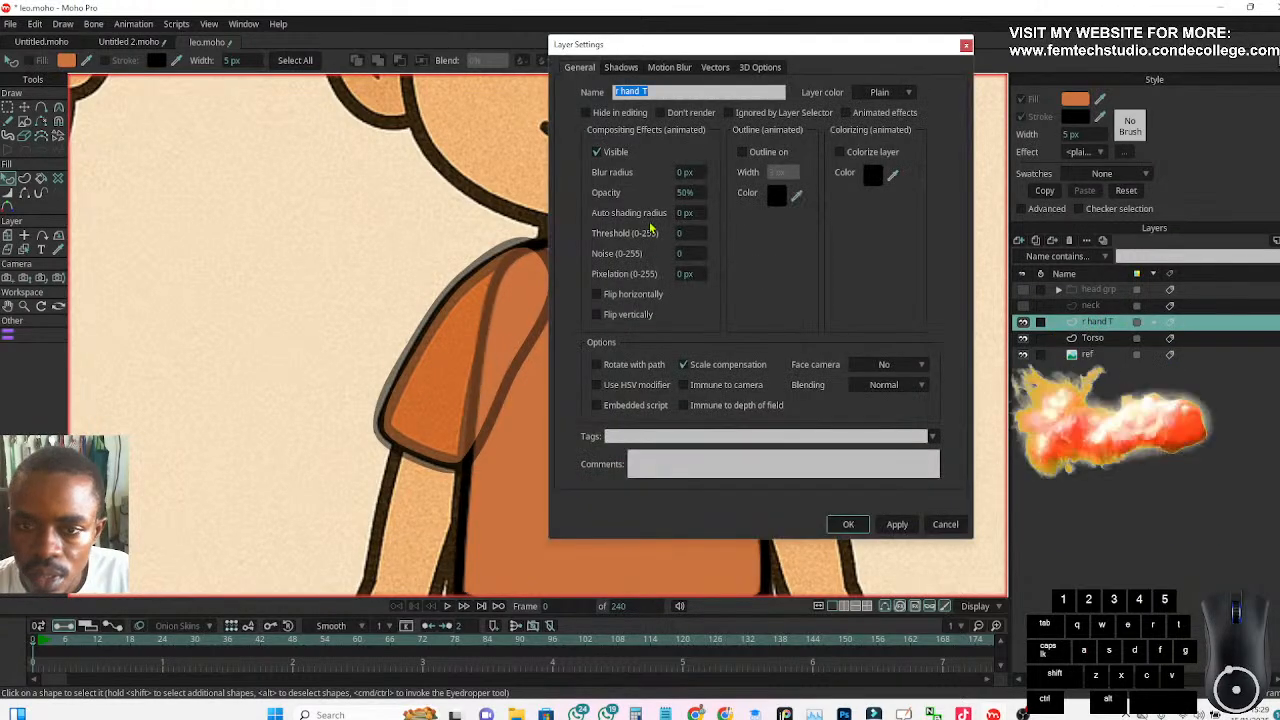
{"action": "double_click", "coordinate": [683, 192]}
{"action": "type", "text": "100"}
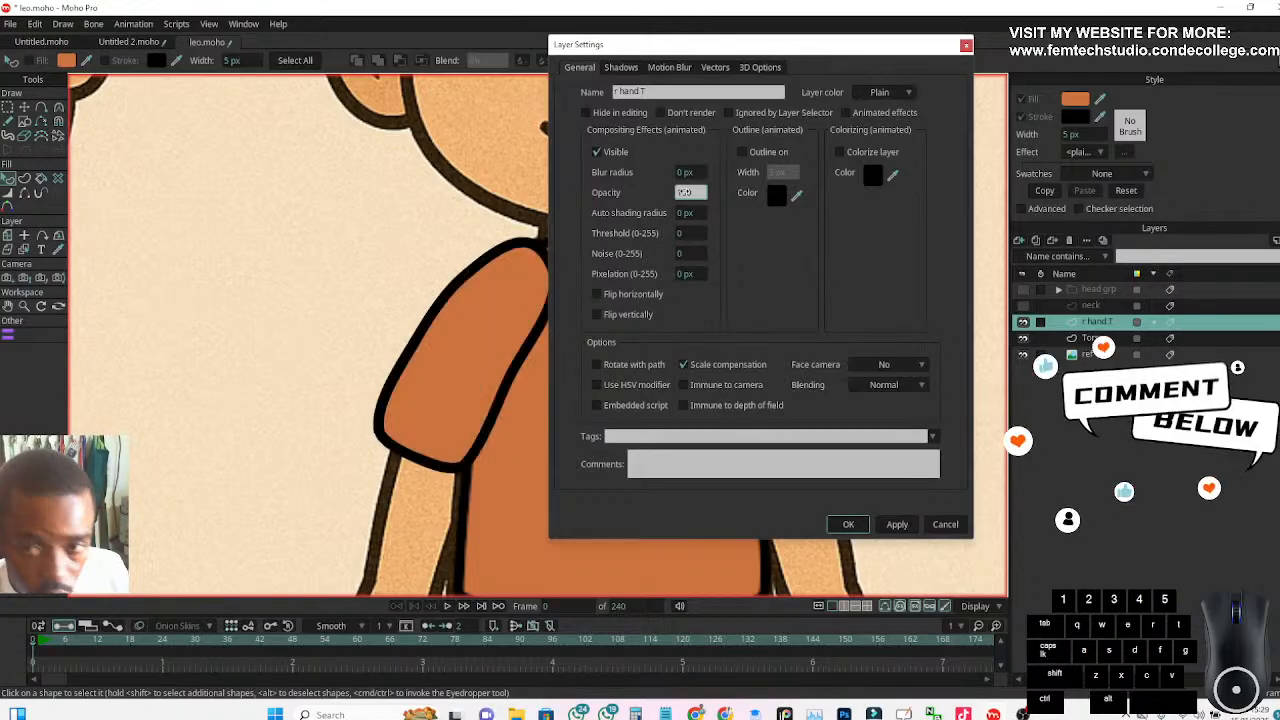
{"action": "key", "text": "Return"}
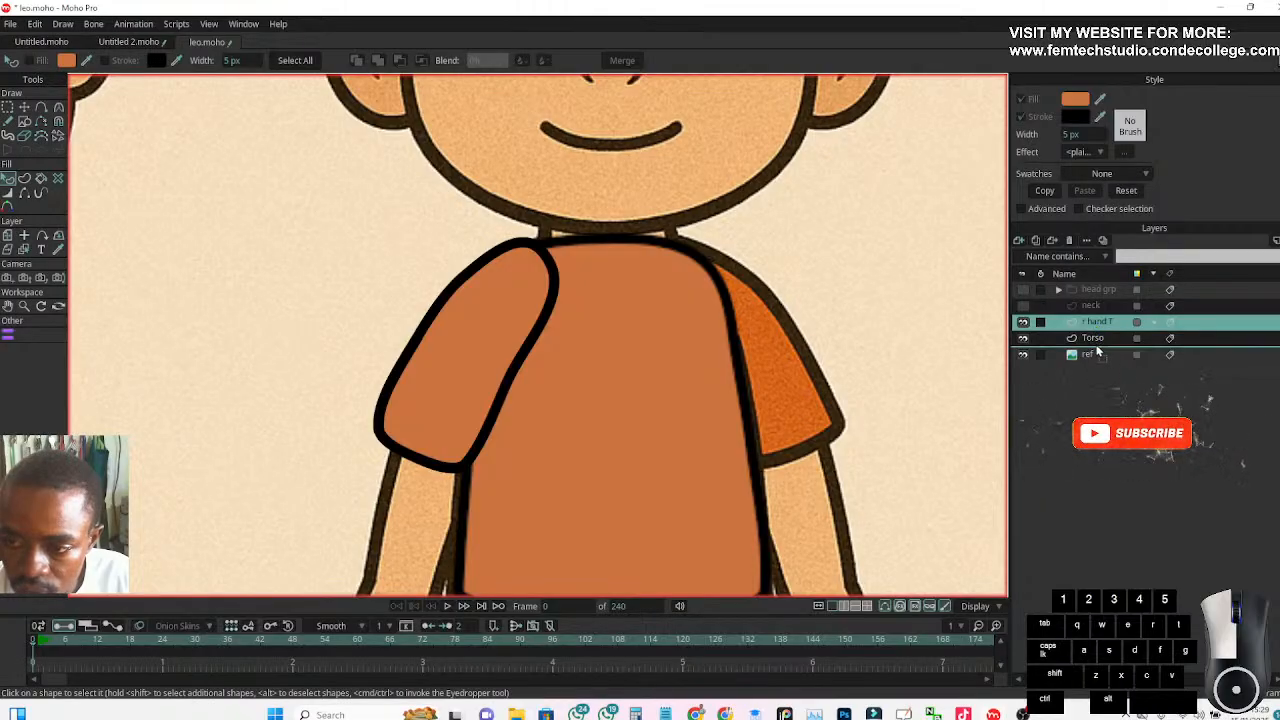
{"action": "left_click_drag", "start_coordinate": [1097, 350], "coordinate": [1097, 352]}
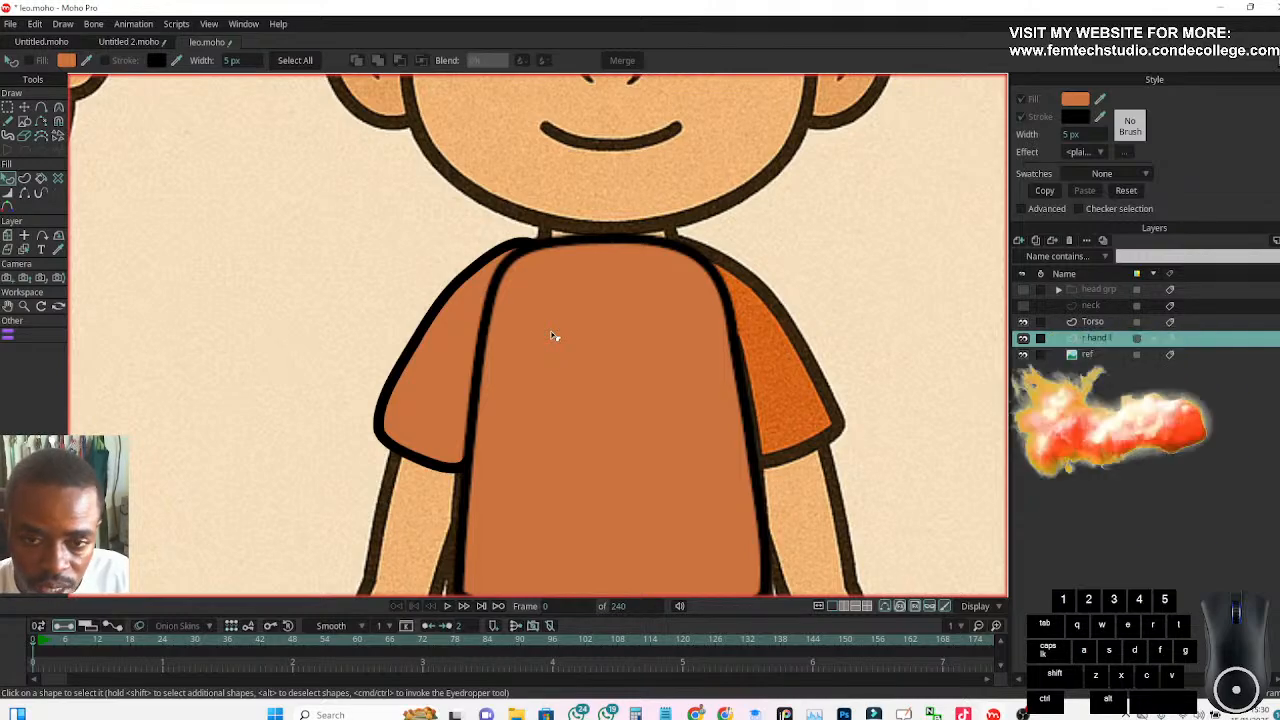
Group the r hand T layer, name the group "r hand Grp", and select the sleeve layer inside it
{"action": "scroll", "coordinate": [554, 366], "scroll_direction": "down", "scroll_amount": 4}
{"action": "scroll", "coordinate": [548, 379], "scroll_direction": "up", "scroll_amount": 3}
{"action": "scroll", "coordinate": [548, 379], "scroll_direction": "up", "scroll_amount": 5}
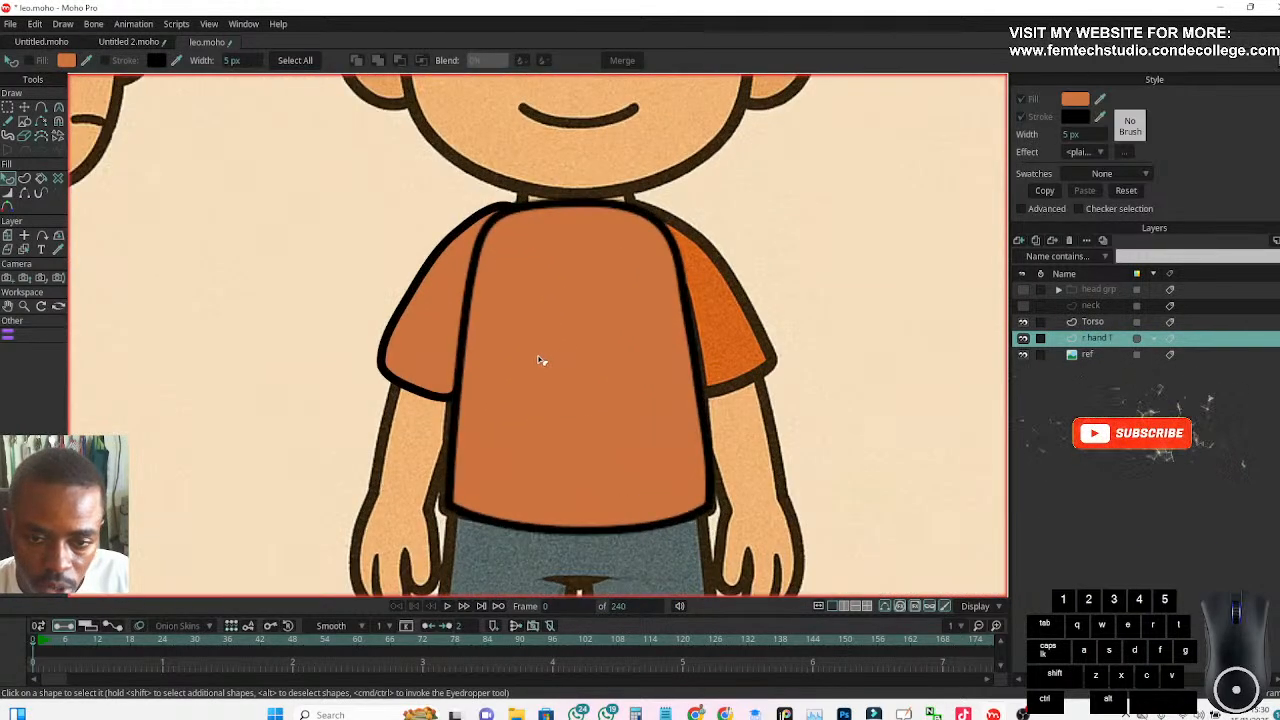
{"action": "scroll", "coordinate": [555, 365], "scroll_direction": "up", "scroll_amount": 2}
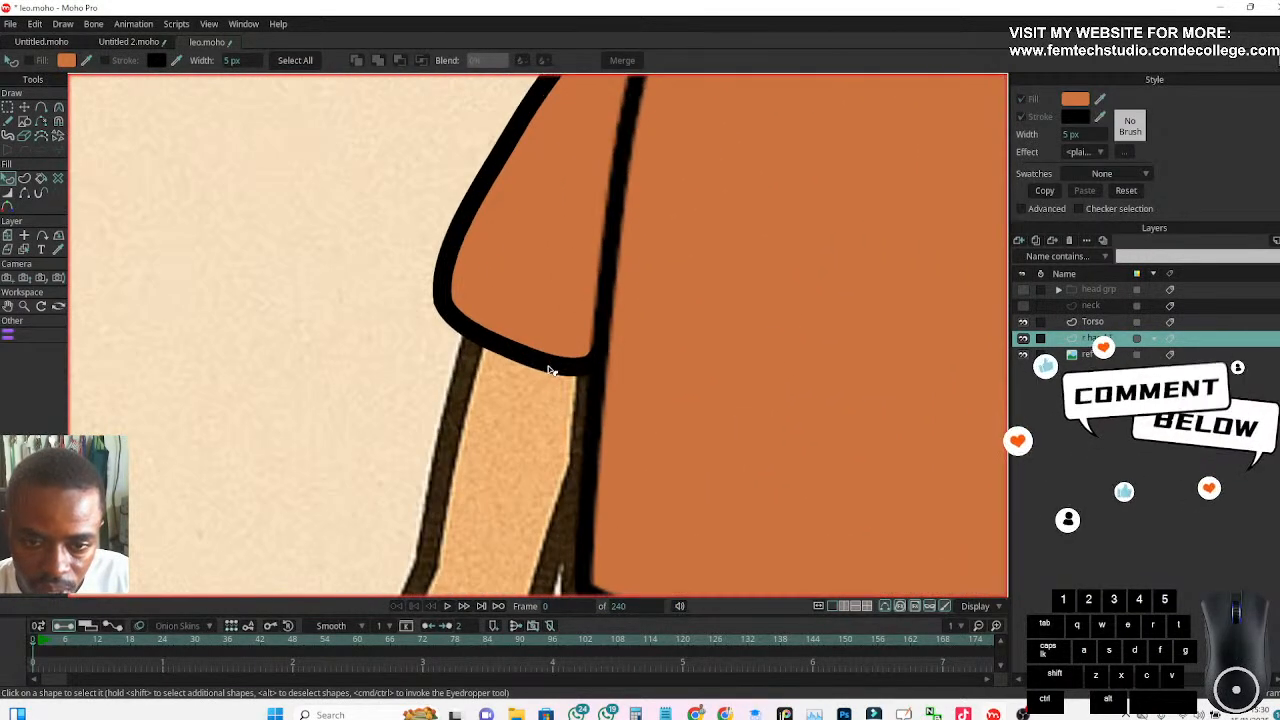
{"action": "scroll", "coordinate": [540, 420], "scroll_direction": "down", "scroll_amount": 2}
{"action": "scroll", "coordinate": [536, 428], "scroll_direction": "up", "scroll_amount": 1}
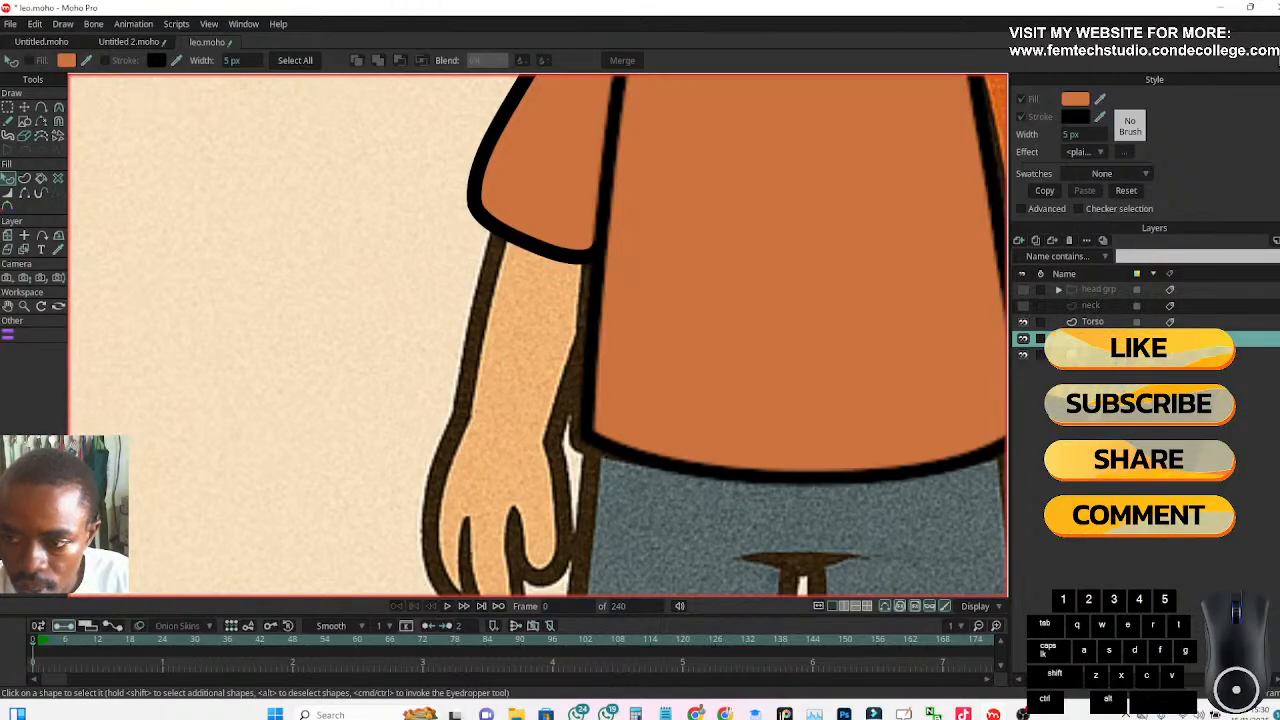
{"action": "left_click", "coordinate": [1019, 243]}
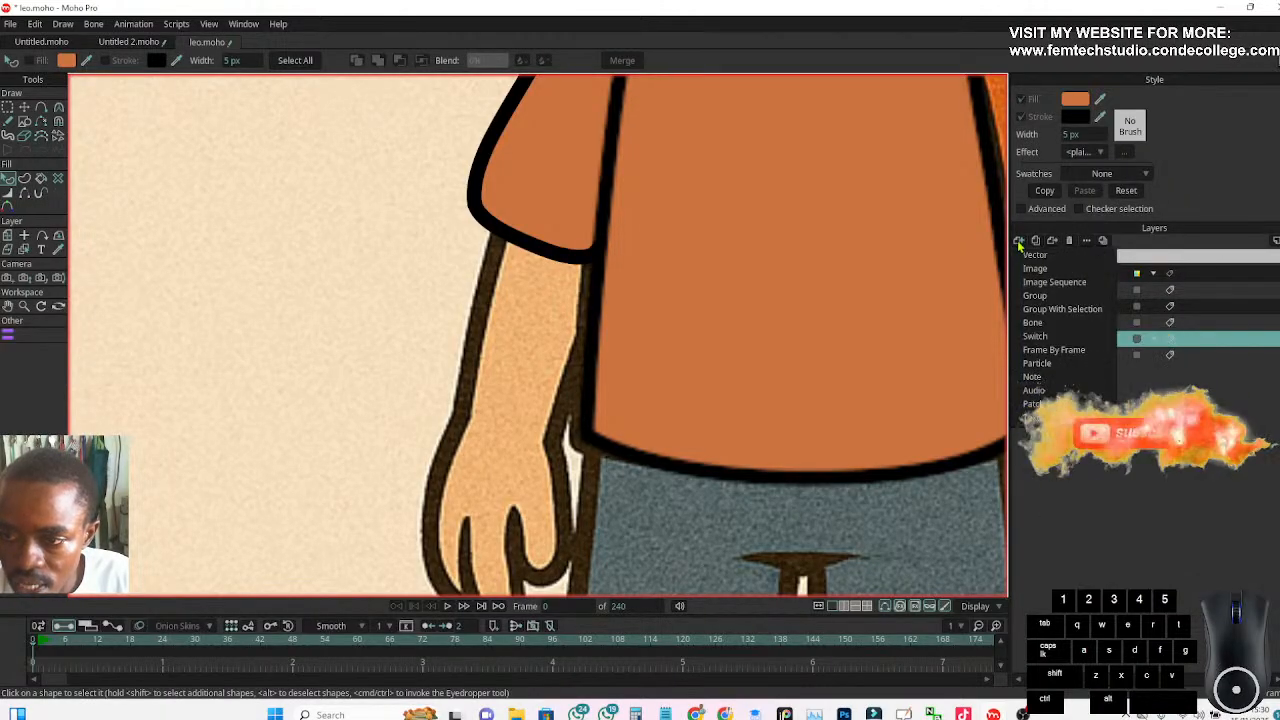
{"action": "left_click", "coordinate": [1033, 311]}
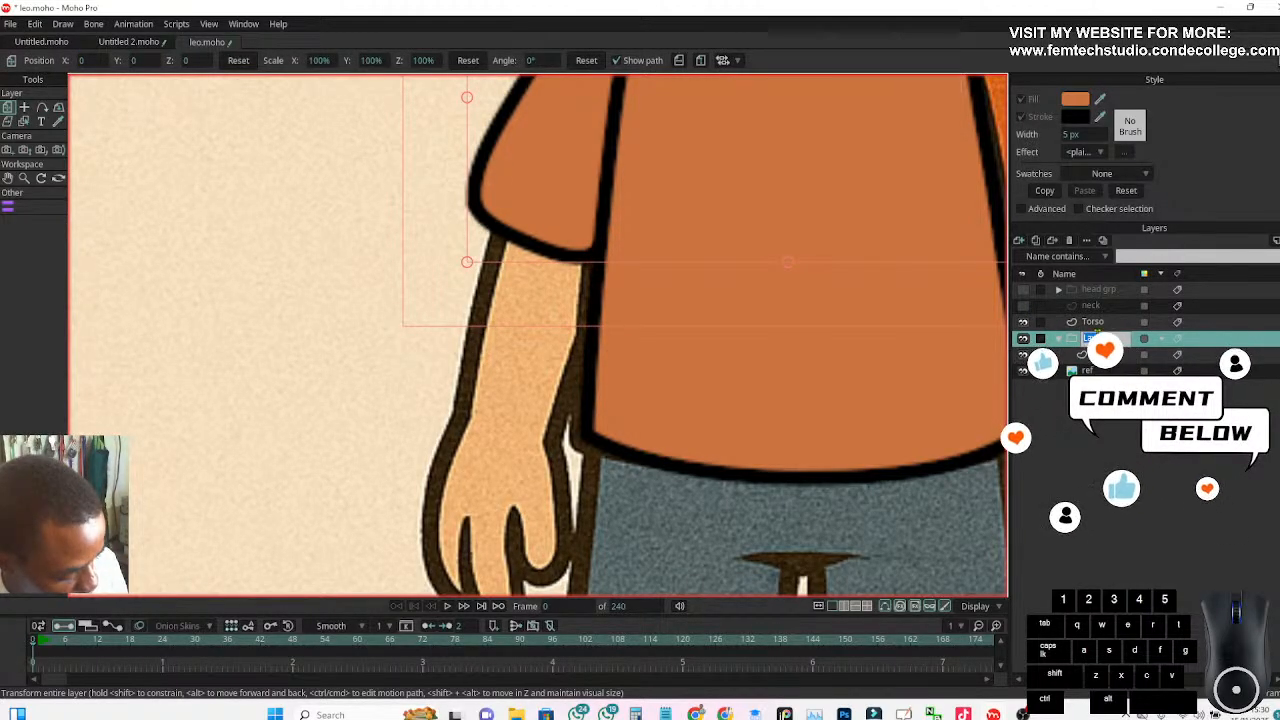
{"action": "type", "text": "r hand"}
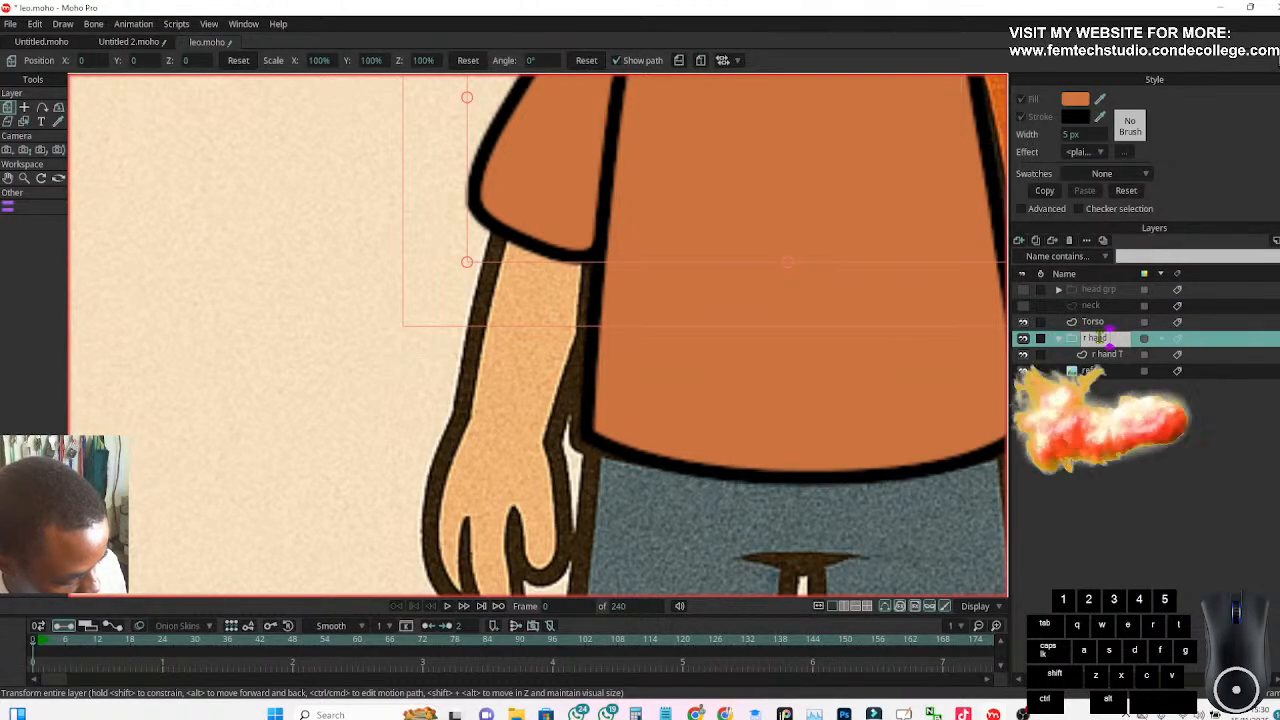
{"action": "type", "text": " Grp"}
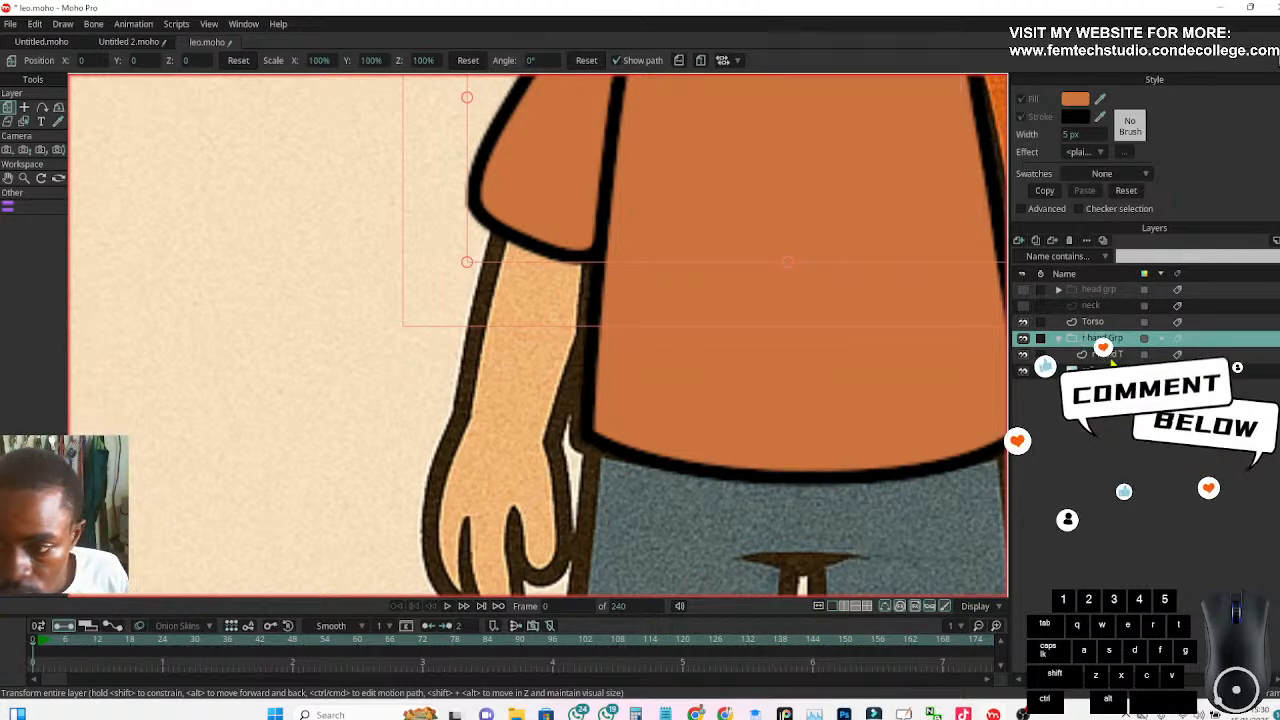
{"action": "left_click", "coordinate": [1100, 354]}
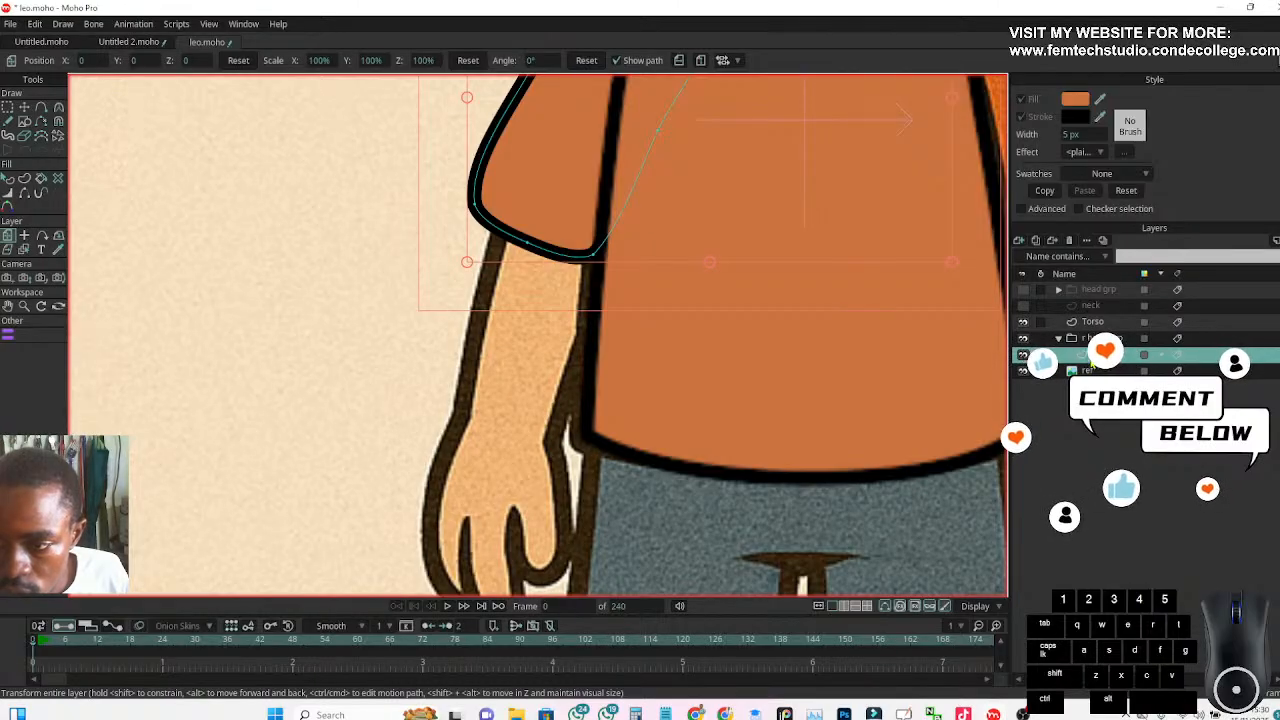
Add a new vector layer, place it below the r hand T layer inside the group, and name it "r hand b"
{"action": "left_click", "coordinate": [1018, 241]}
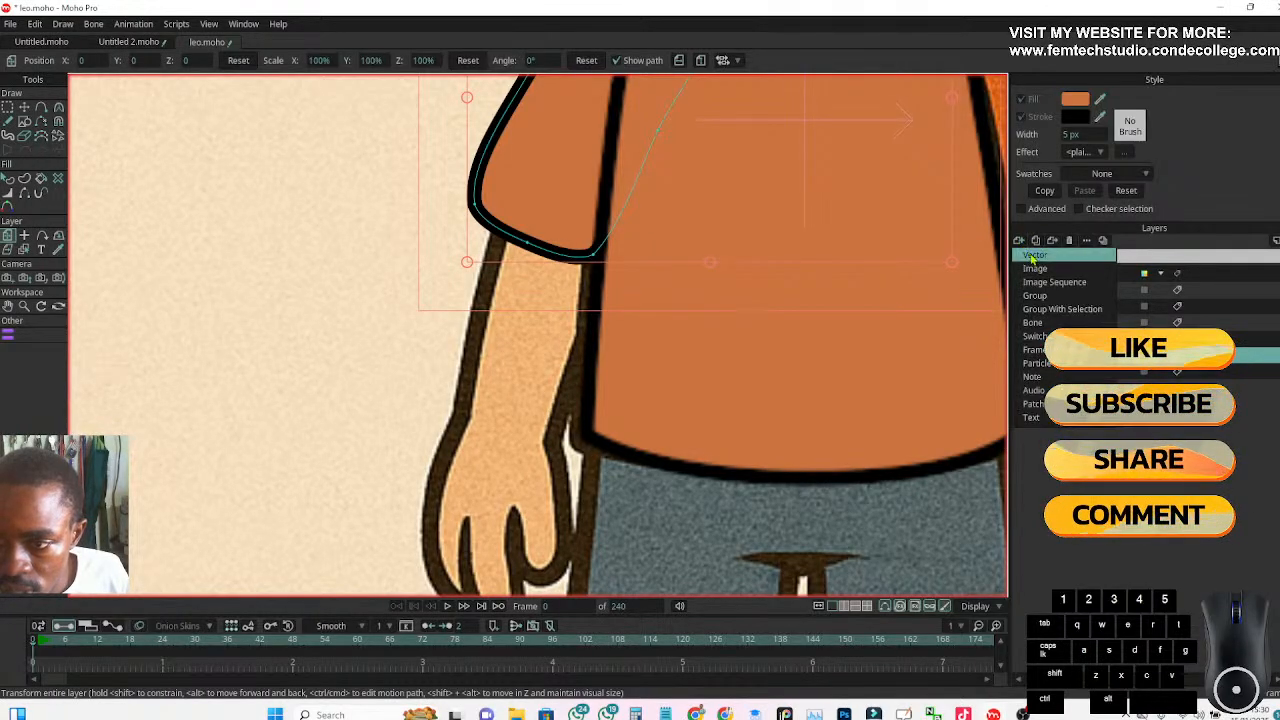
{"action": "left_click", "coordinate": [1034, 257]}
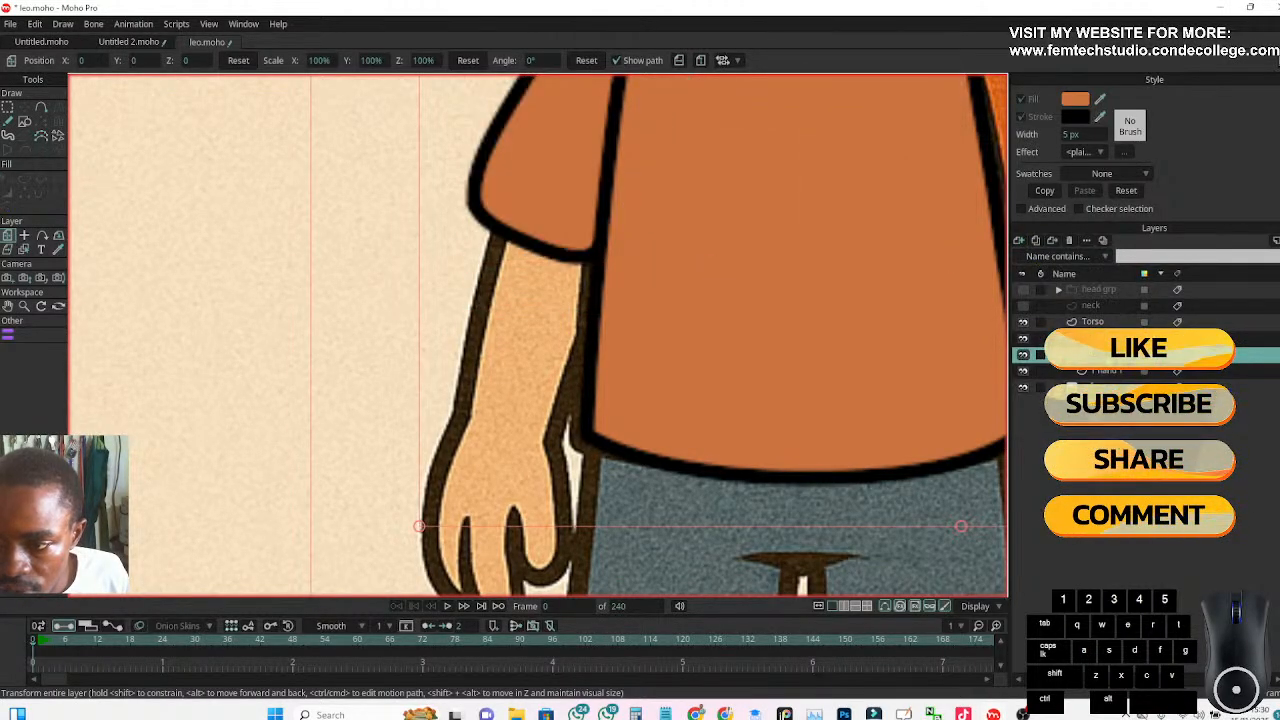
{"action": "left_click_drag", "start_coordinate": [1110, 377], "coordinate": [1108, 373]}
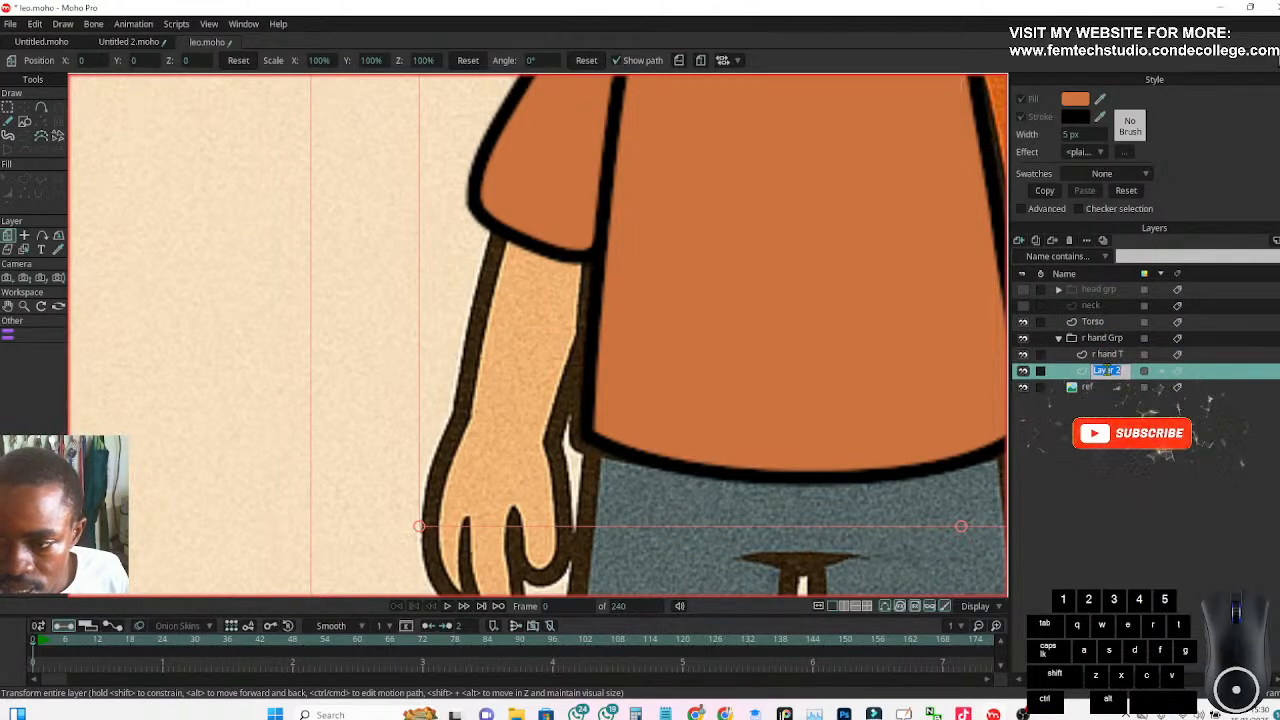
{"action": "type", "text": "r hand b"}
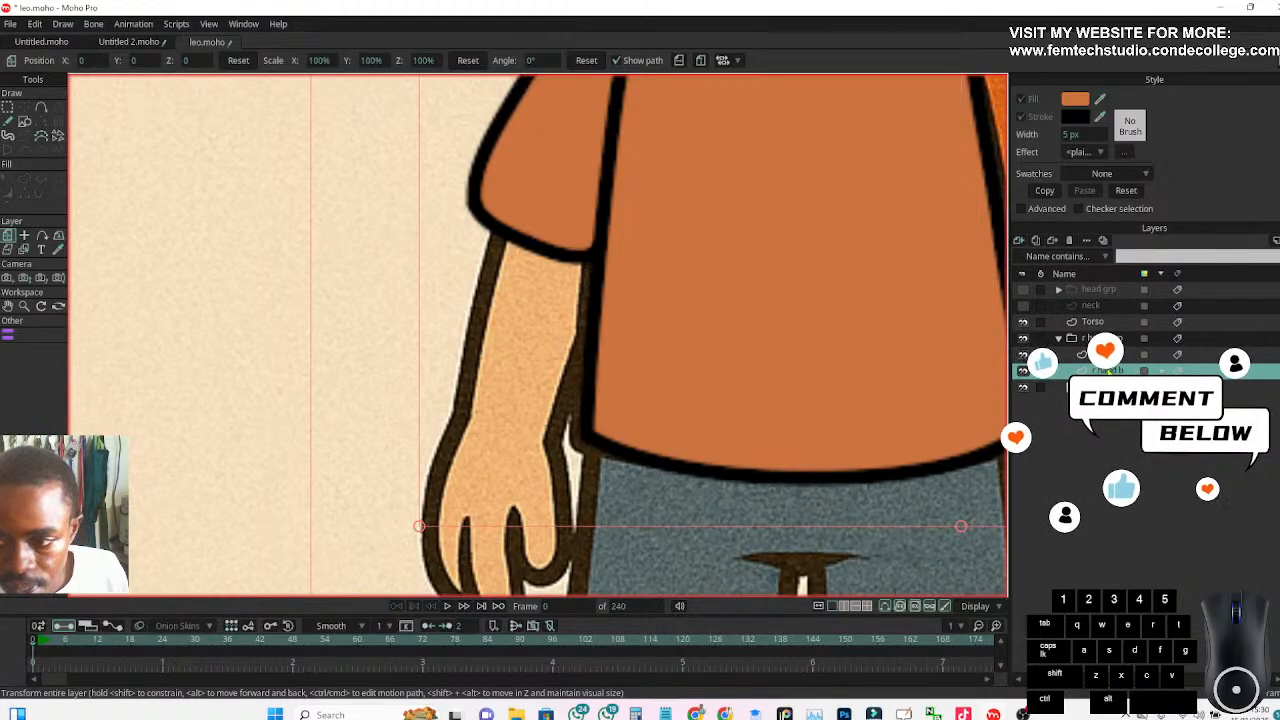
Examine the shape of the arms and hands in the side, front and three-quarter views of the reference image
{"action": "scroll", "coordinate": [677, 388], "scroll_direction": "down", "scroll_amount": 3}
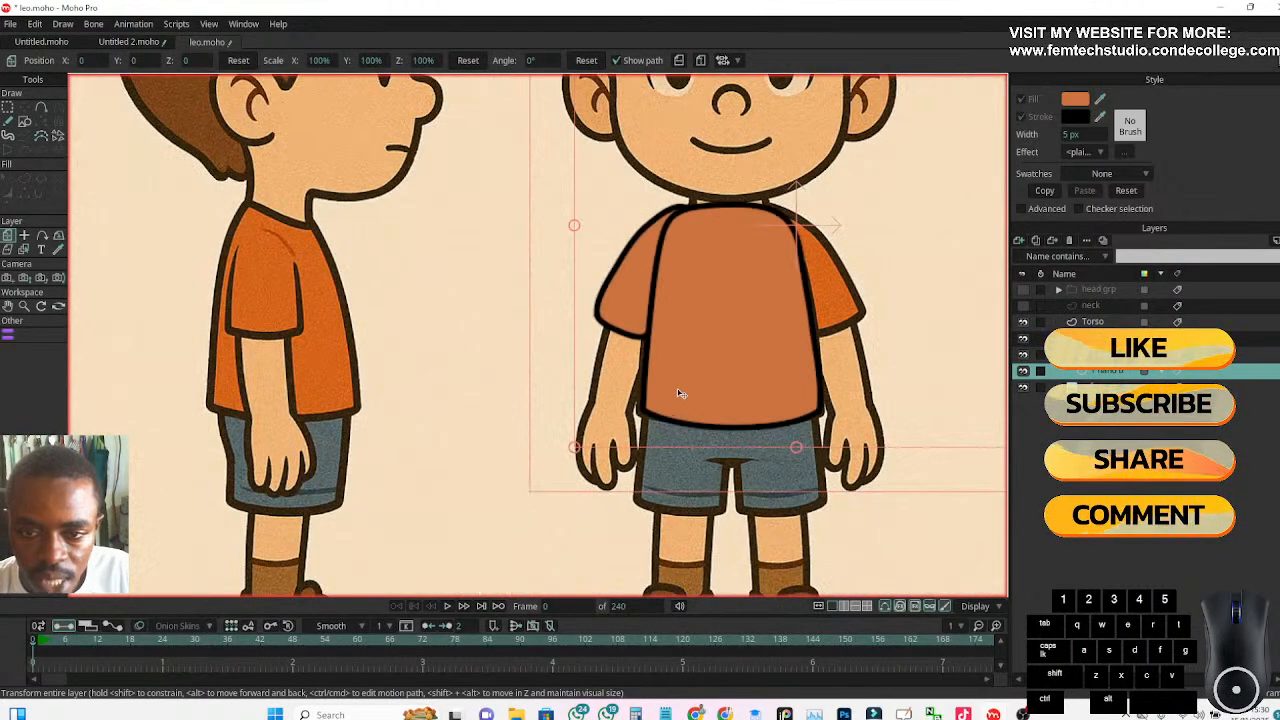
{"action": "scroll", "coordinate": [697, 397], "scroll_direction": "down", "scroll_amount": 2}
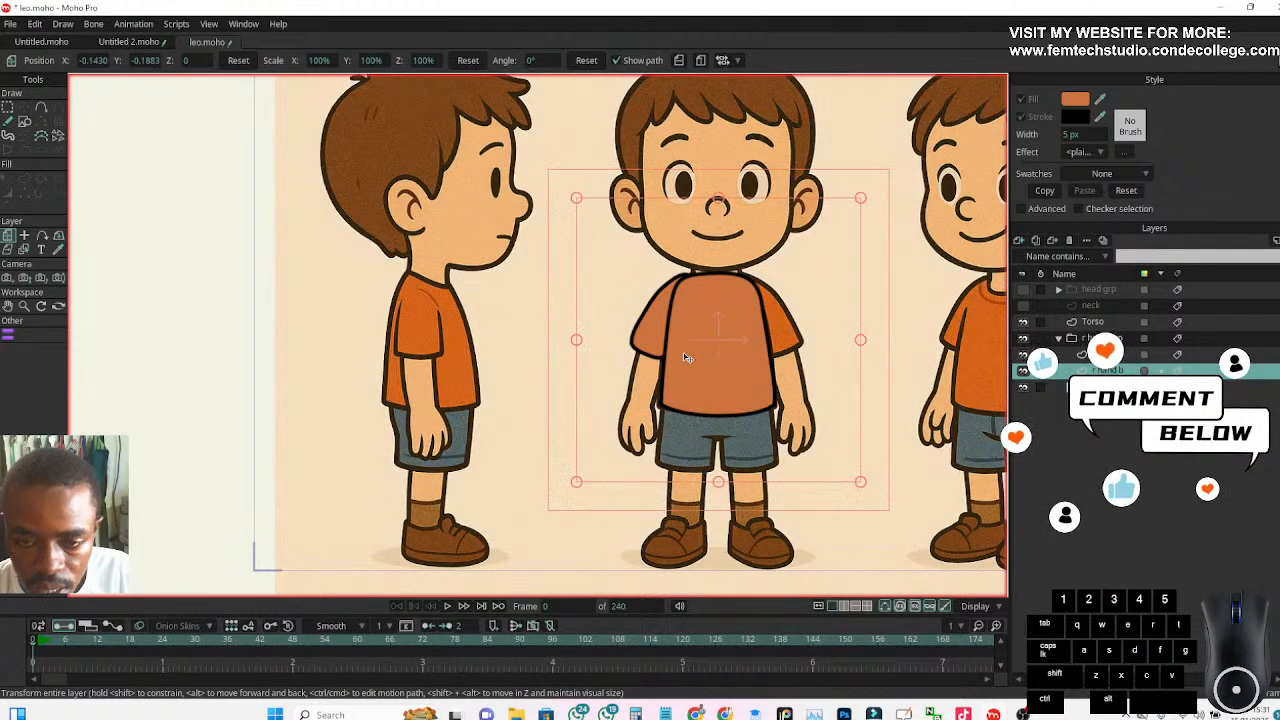
{"action": "scroll", "coordinate": [686, 357], "scroll_direction": "up", "scroll_amount": 3}
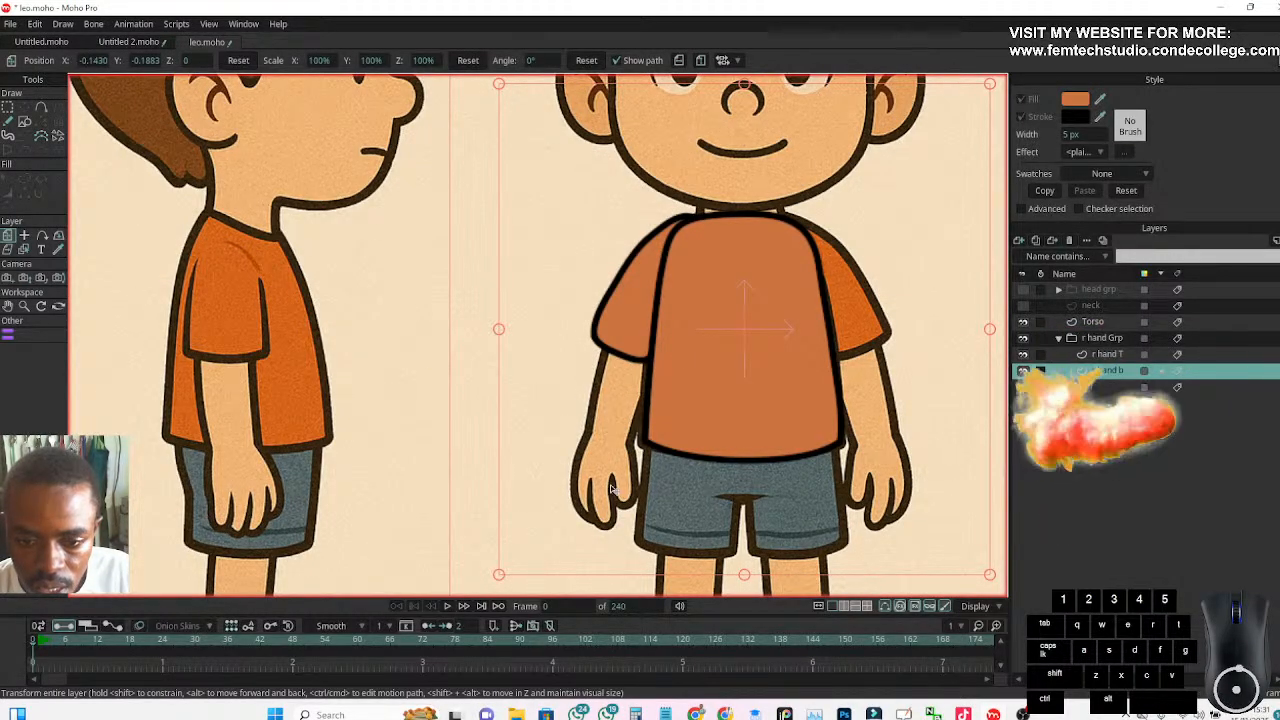
{"action": "scroll", "coordinate": [628, 455], "scroll_direction": "down", "scroll_amount": 2}
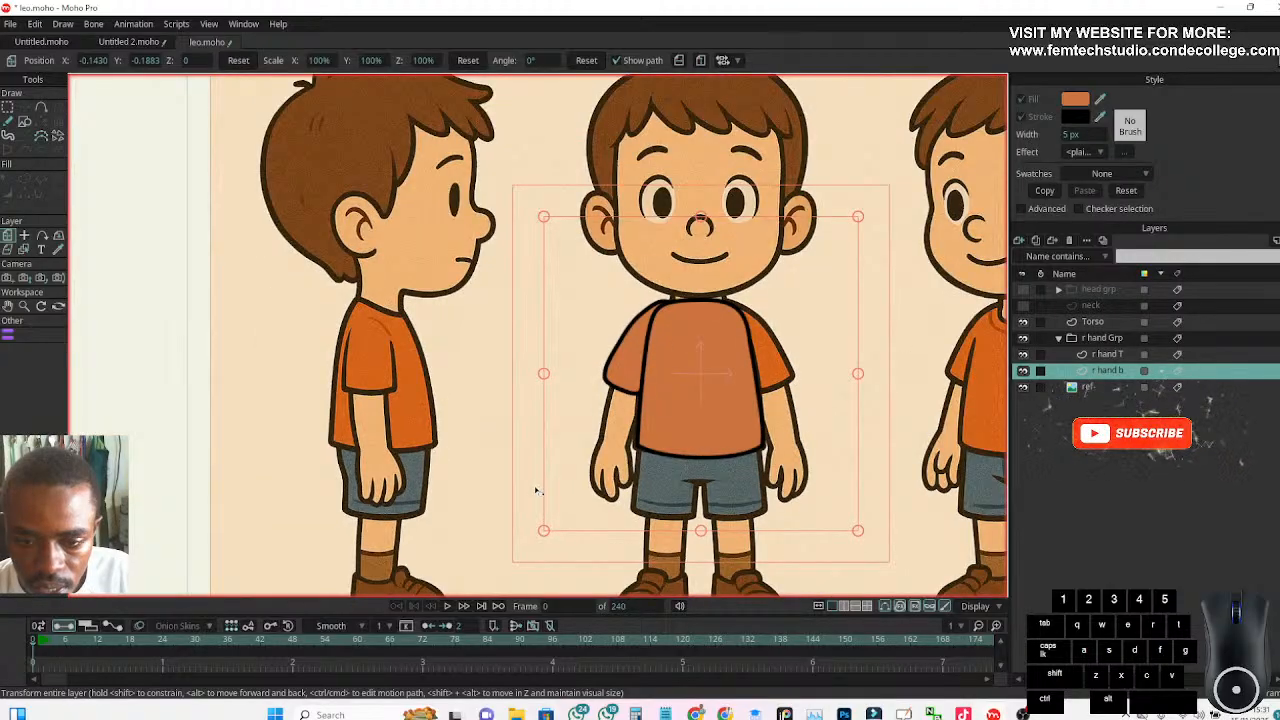
{"action": "scroll", "coordinate": [539, 490], "scroll_direction": "down", "scroll_amount": 3}
{"action": "scroll", "coordinate": [450, 412], "scroll_direction": "up", "scroll_amount": 1}
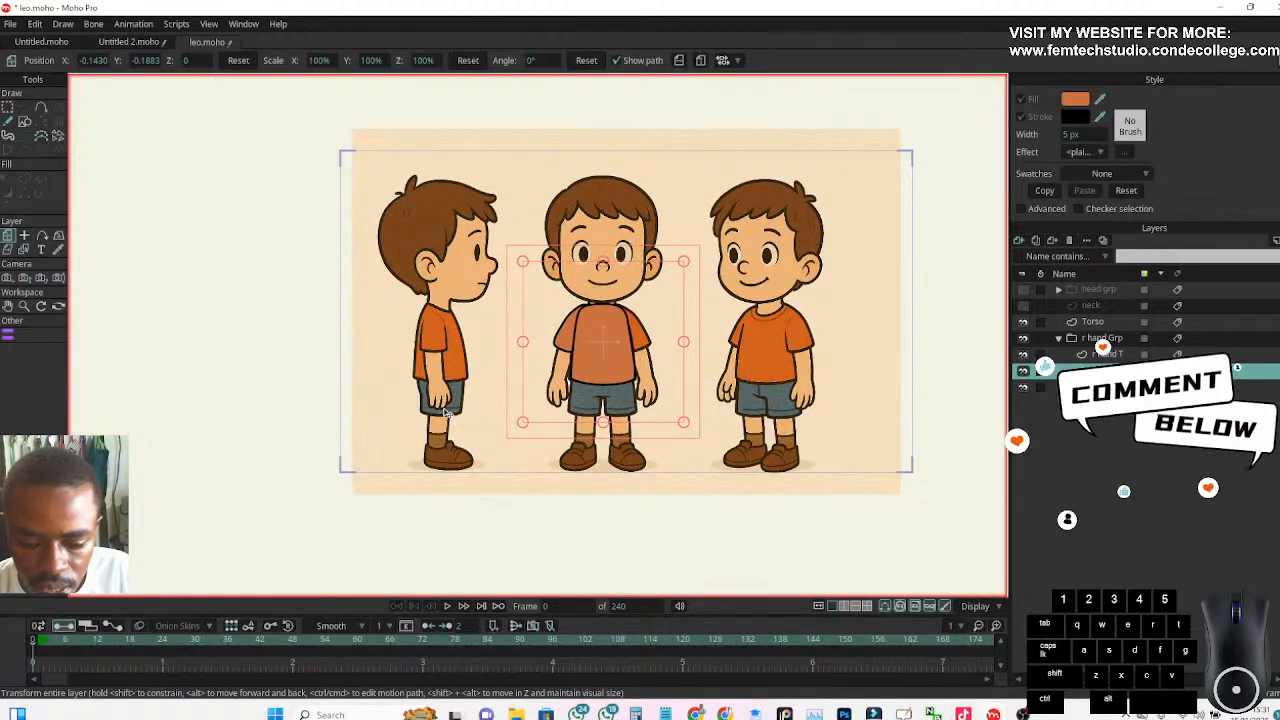
{"action": "scroll", "coordinate": [440, 420], "scroll_direction": "up", "scroll_amount": 1}
{"action": "scroll", "coordinate": [440, 418], "scroll_direction": "up", "scroll_amount": 2}
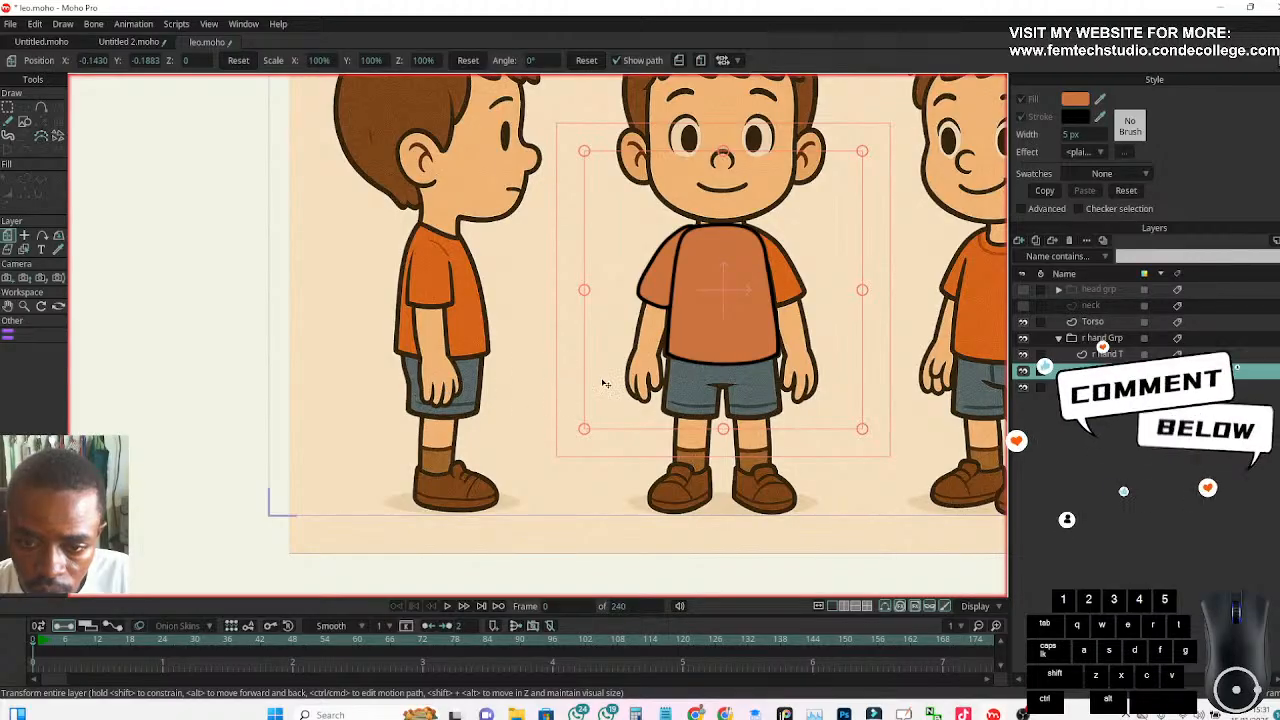
{"action": "scroll", "coordinate": [630, 385], "scroll_direction": "down", "scroll_amount": 2}
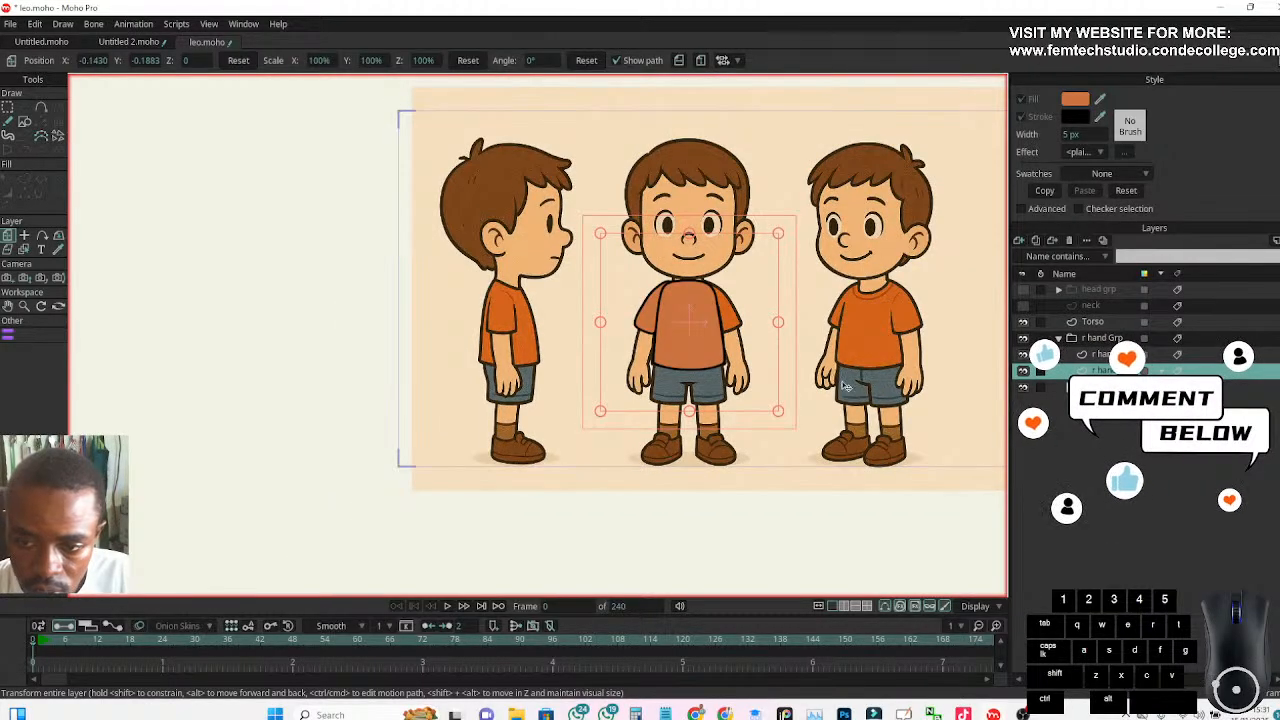
{"action": "scroll", "coordinate": [840, 384], "scroll_direction": "up", "scroll_amount": 3}
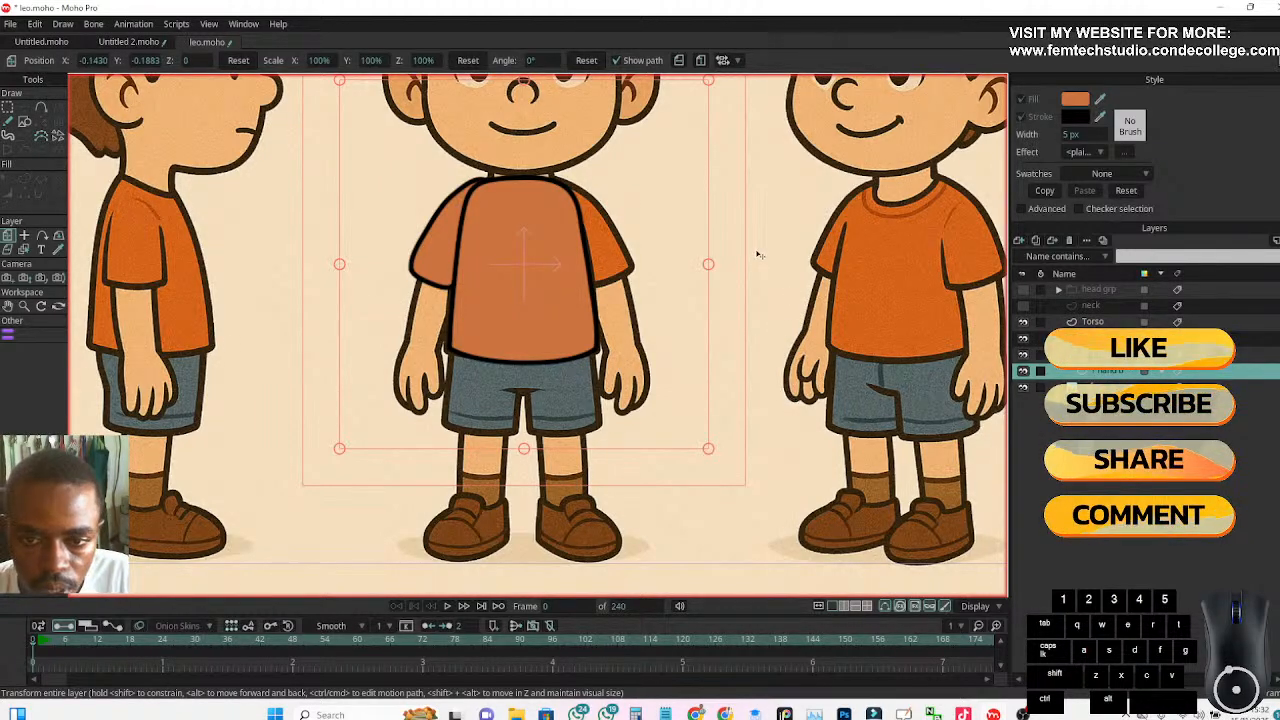
{"action": "scroll", "coordinate": [566, 257], "scroll_direction": "down", "scroll_amount": 2}
{"action": "scroll", "coordinate": [542, 228], "scroll_direction": "up", "scroll_amount": 2}
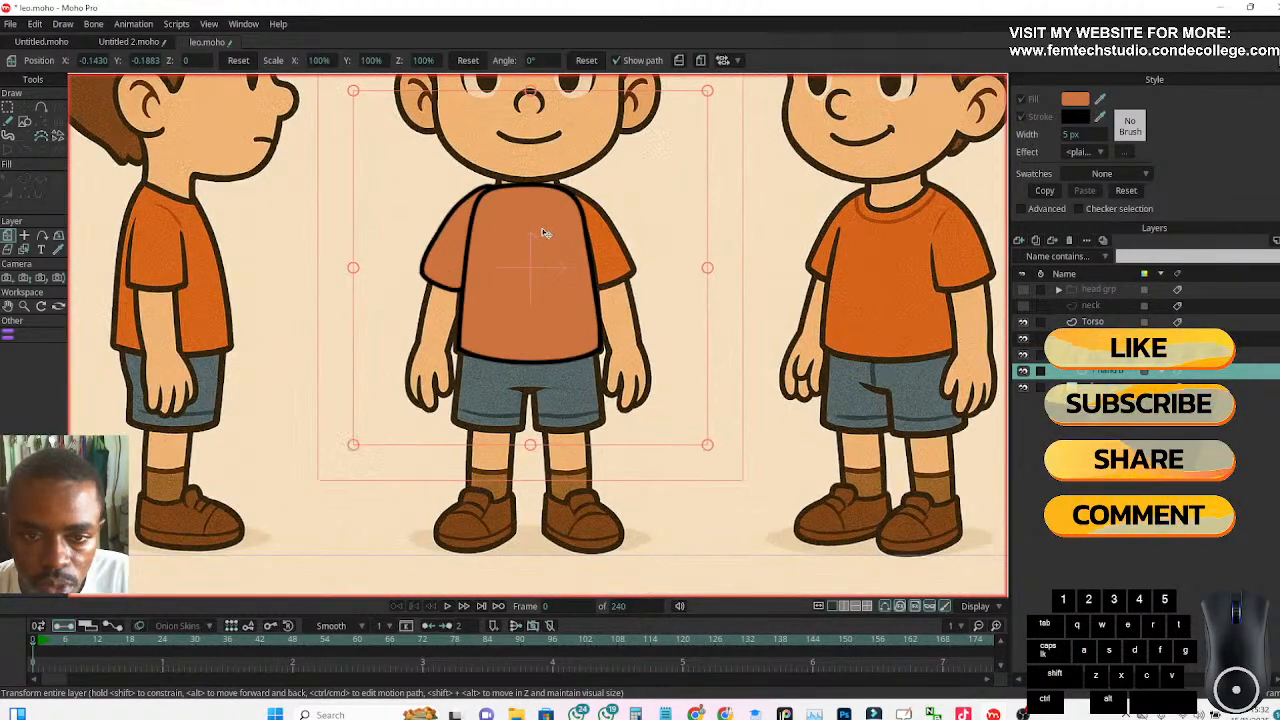
{"action": "scroll", "coordinate": [530, 280], "scroll_direction": "up", "scroll_amount": 1}
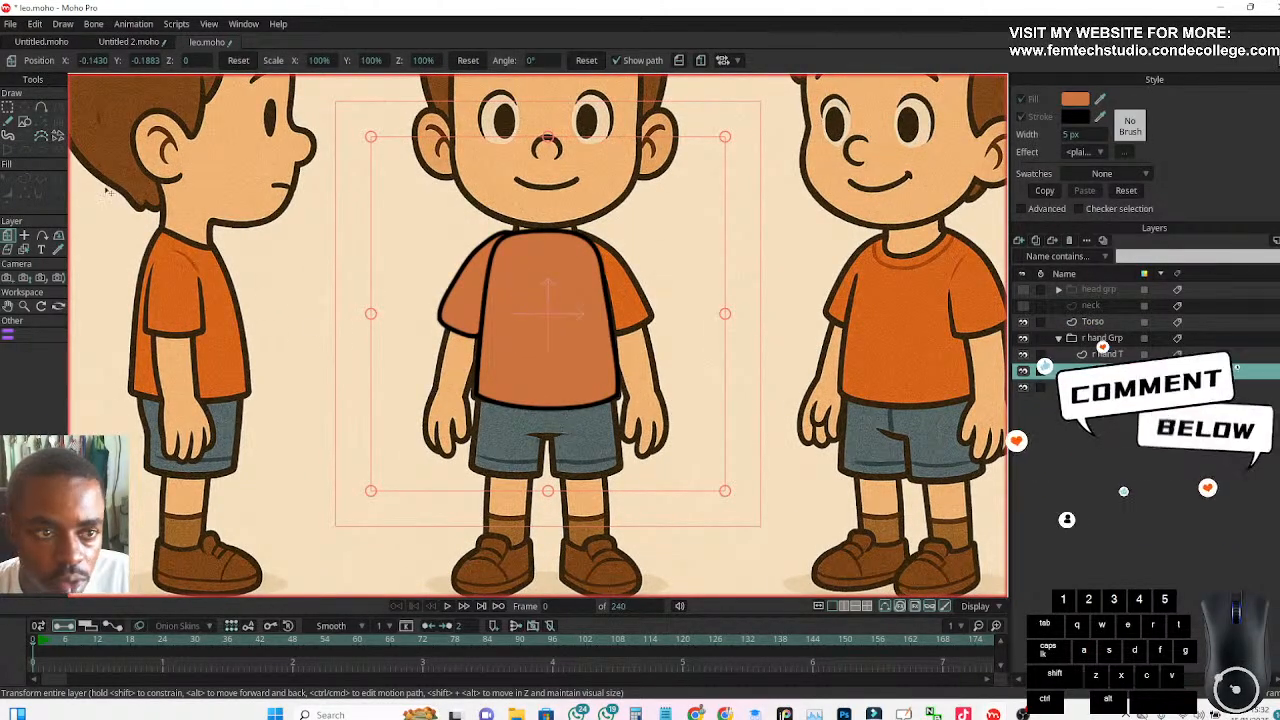
{"action": "scroll", "coordinate": [451, 370], "scroll_direction": "up", "scroll_amount": 1}
{"action": "left_click_drag", "start_coordinate": [411, 404], "coordinate": [431, 332]}
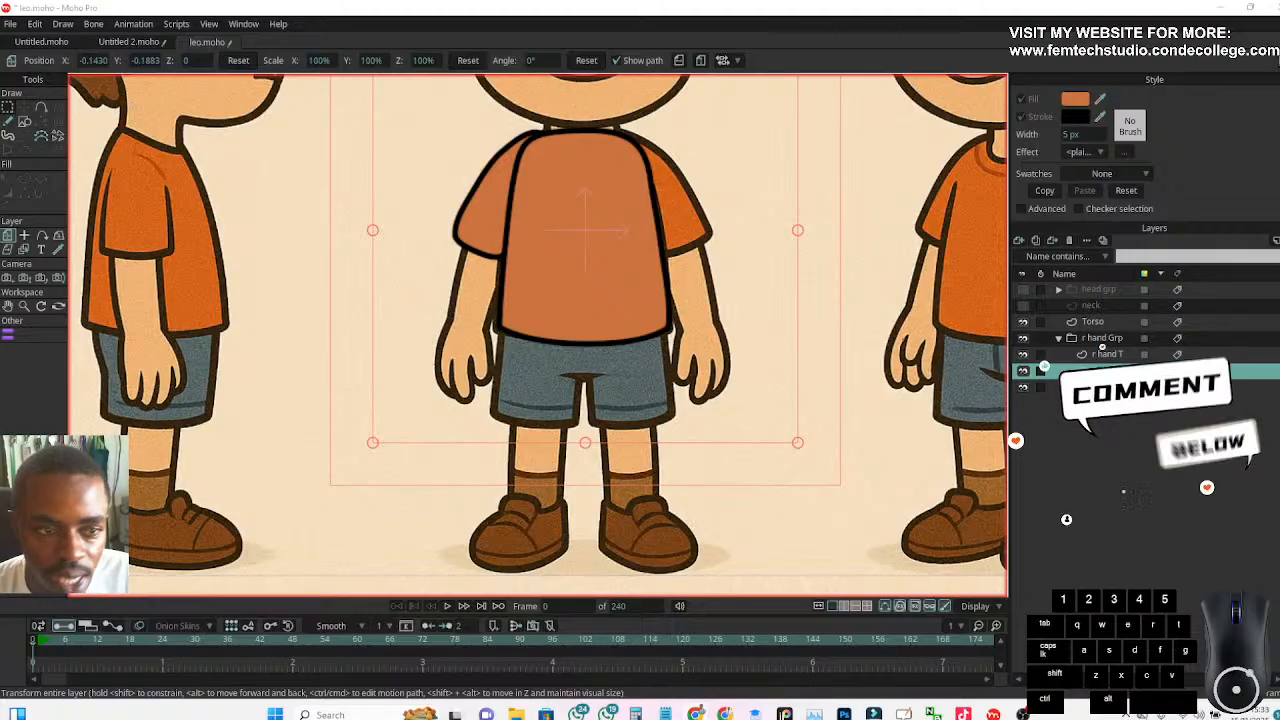
{"action": "left_click", "coordinate": [25, 121]}
{"action": "left_click", "coordinate": [25, 121]}
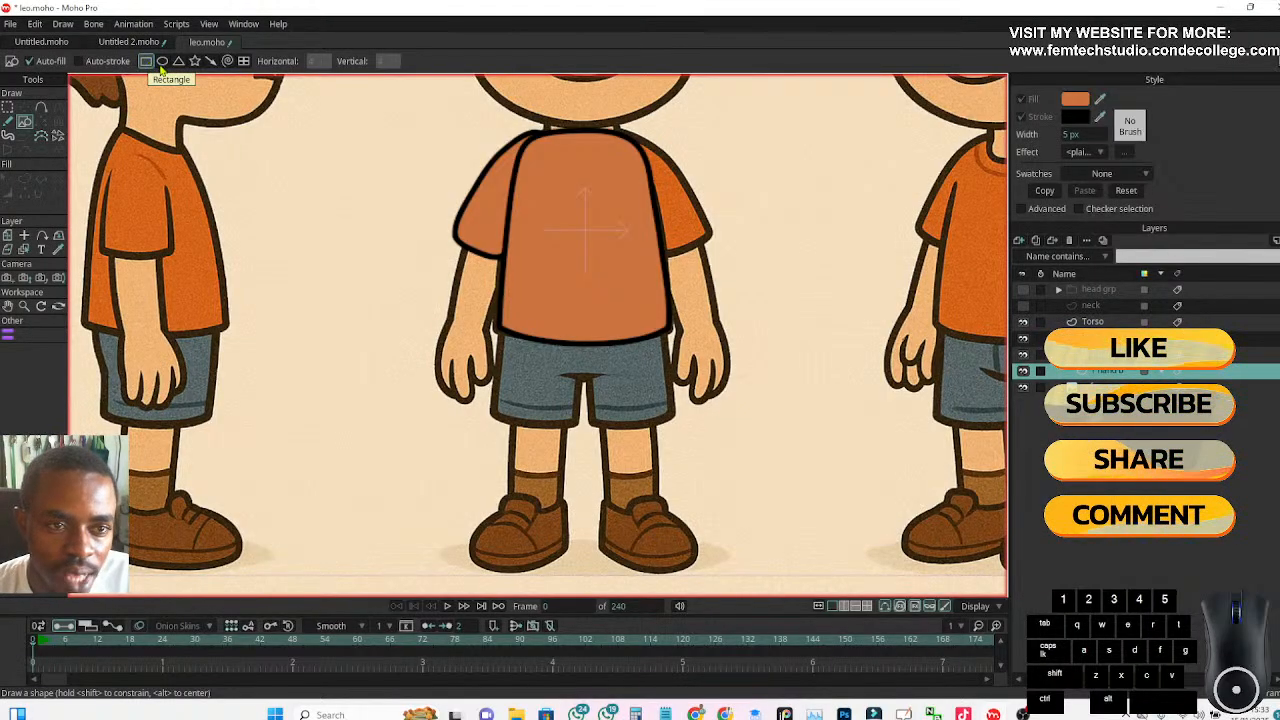
{"action": "left_click", "coordinate": [166, 62]}
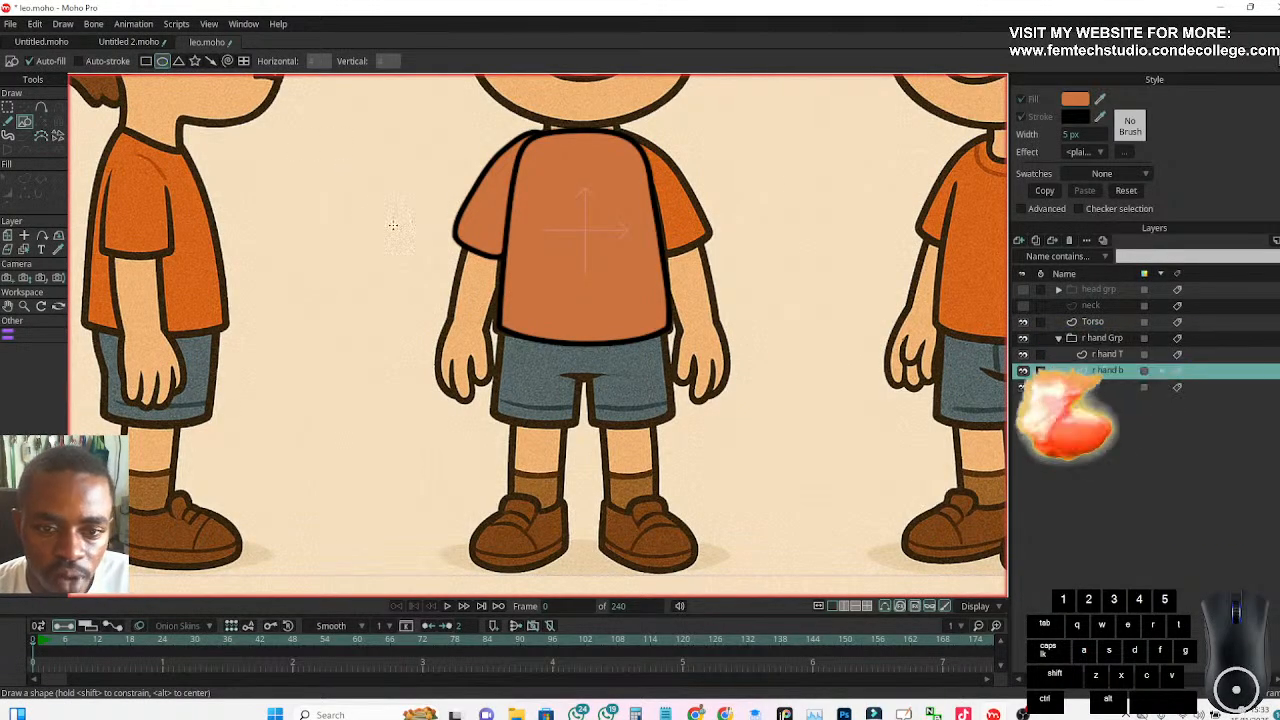
{"action": "left_click_drag", "start_coordinate": [413, 248], "coordinate": [358, 362]}
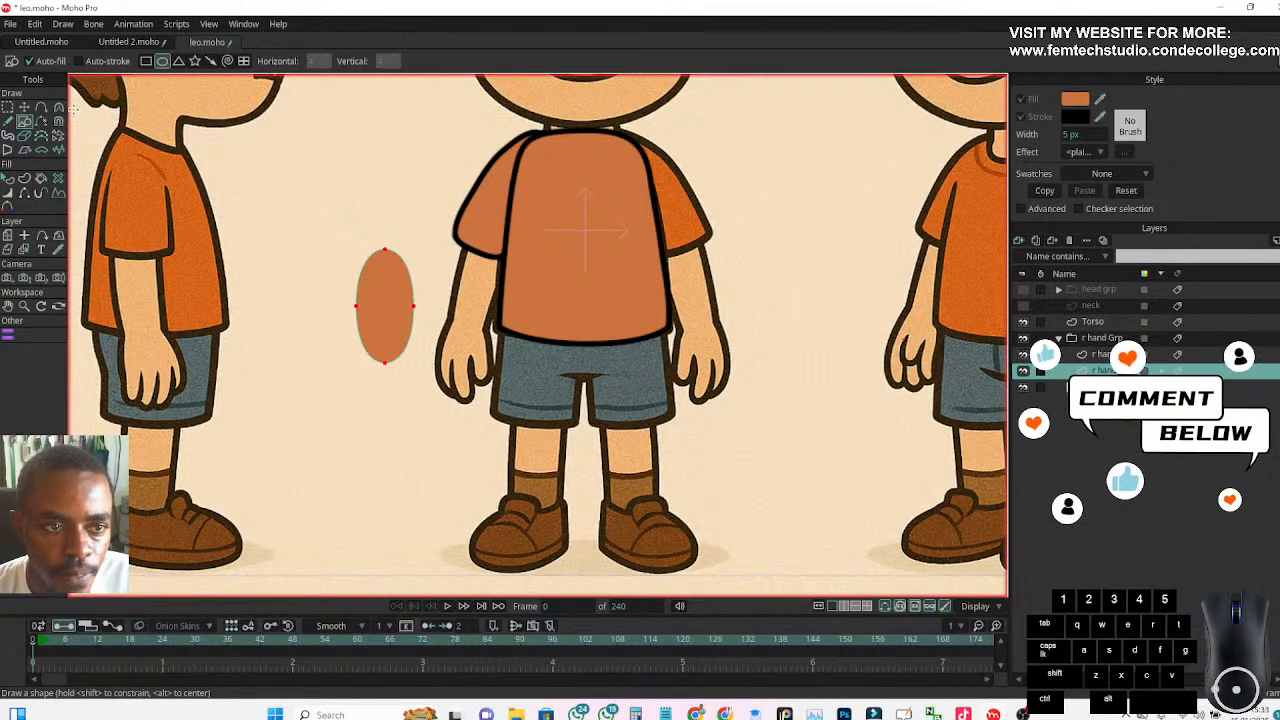
{"action": "left_click", "coordinate": [24, 107]}
{"action": "left_click_drag", "start_coordinate": [375, 345], "coordinate": [470, 325]}
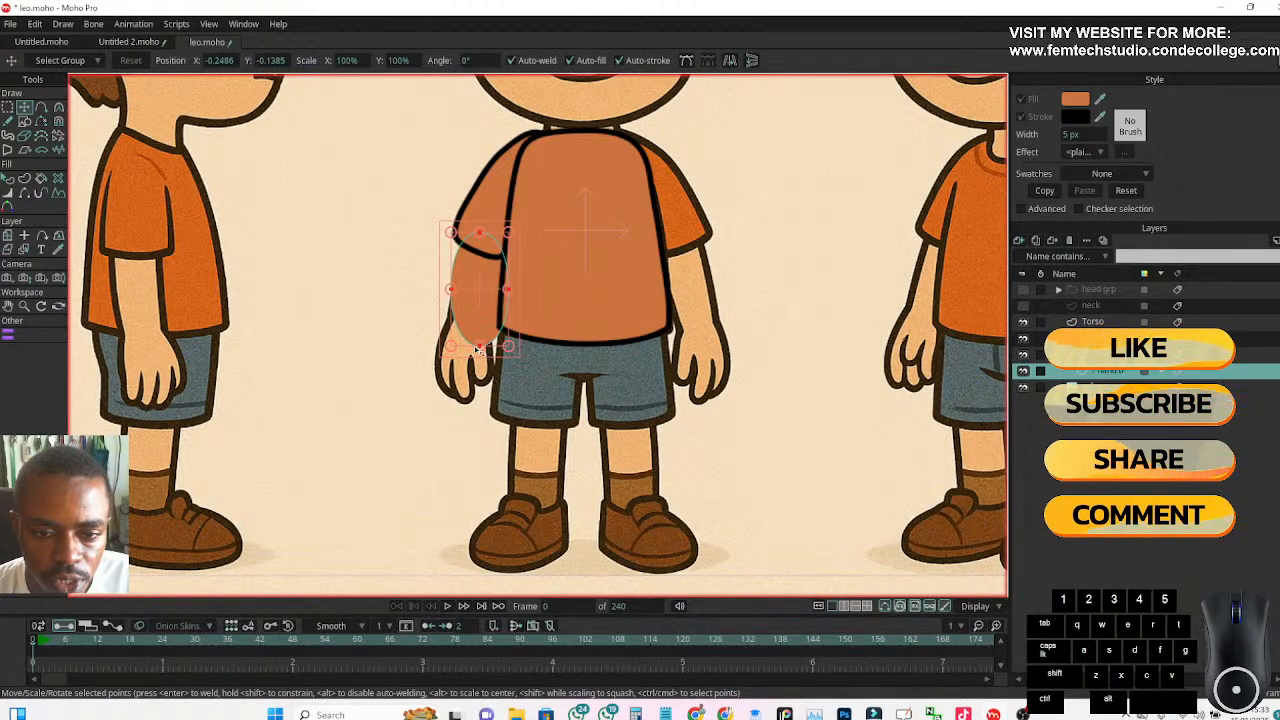
{"action": "scroll", "coordinate": [478, 347], "scroll_direction": "up", "scroll_amount": 3}
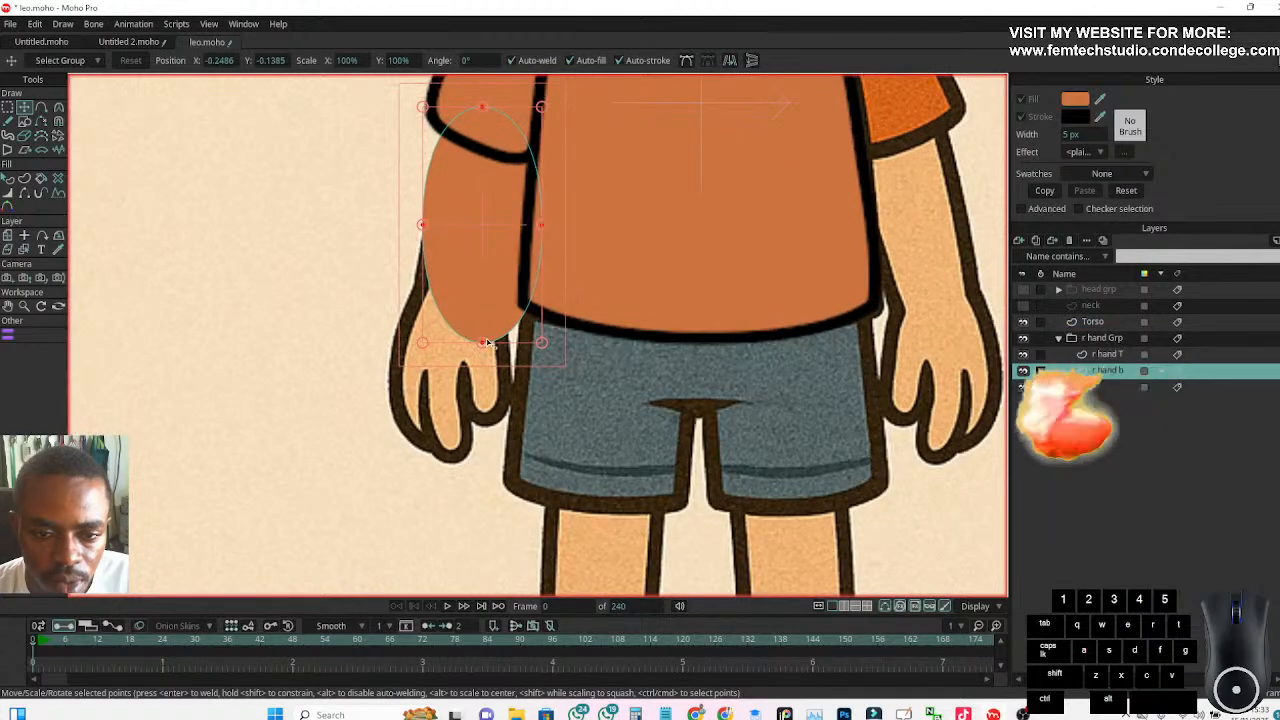
{"action": "left_click_drag", "start_coordinate": [475, 352], "coordinate": [457, 347]}
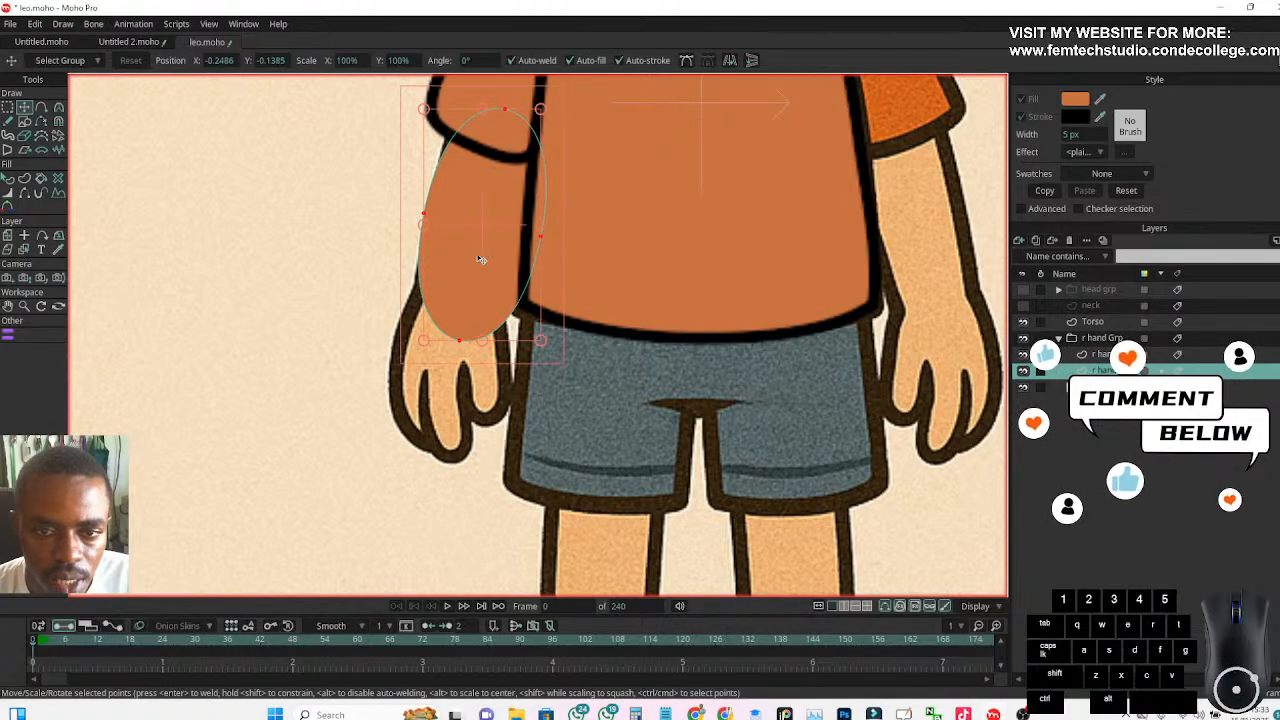
{"action": "left_click_drag", "start_coordinate": [535, 231], "coordinate": [517, 214]}
{"action": "scroll", "coordinate": [389, 200], "scroll_direction": "up", "scroll_amount": 2}
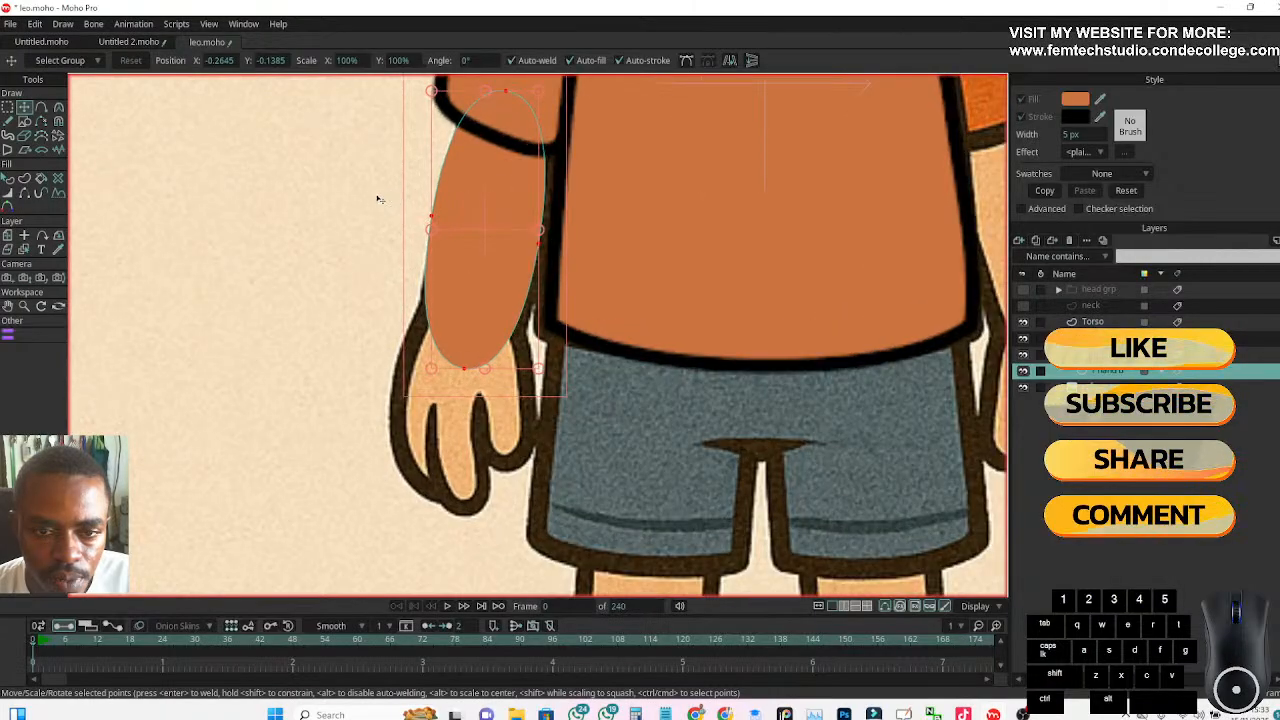
{"action": "left_click_drag", "start_coordinate": [347, 217], "coordinate": [341, 228]}
{"action": "mouse_move", "coordinate": [468, 414]}
{"action": "left_mouse_down"}
{"action": "mouse_move", "coordinate": [465, 428]}
{"action": "mouse_move", "coordinate": [474, 387]}
{"action": "mouse_move", "coordinate": [473, 400]}
{"action": "left_mouse_up"}
{"action": "left_click_drag", "start_coordinate": [455, 333], "coordinate": [454, 330]}
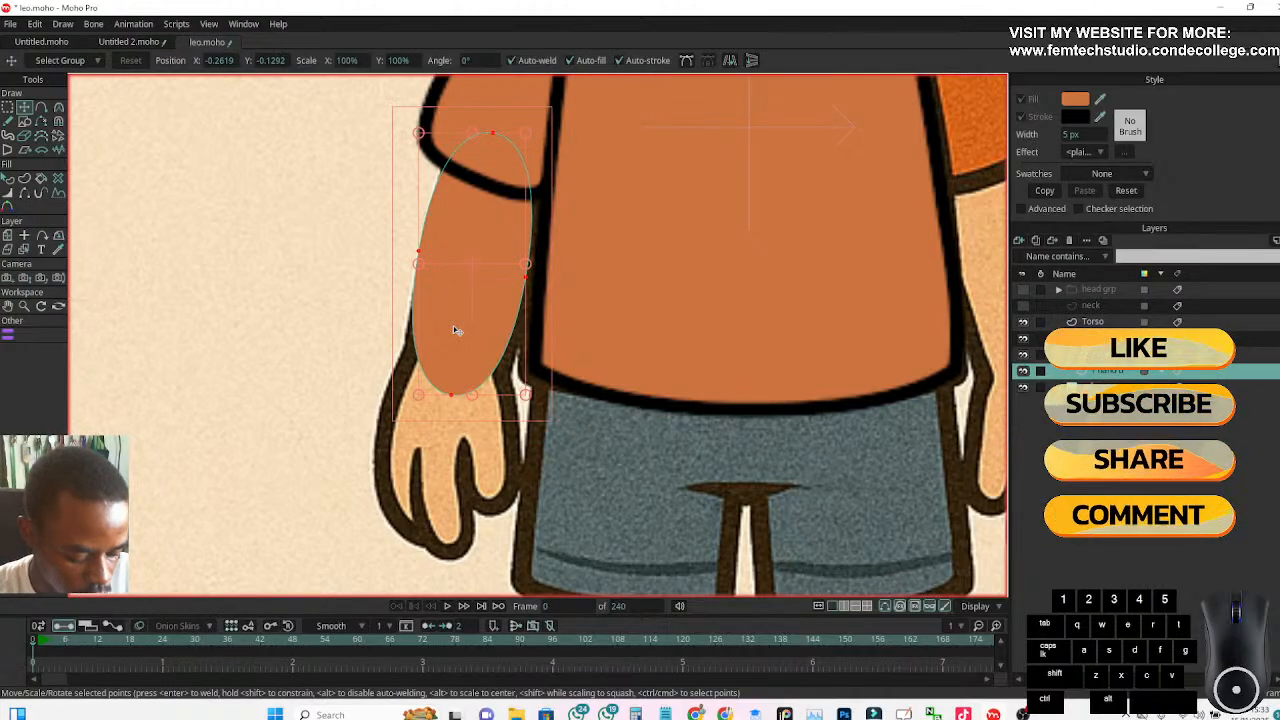
{"action": "key", "text": "Delete"}
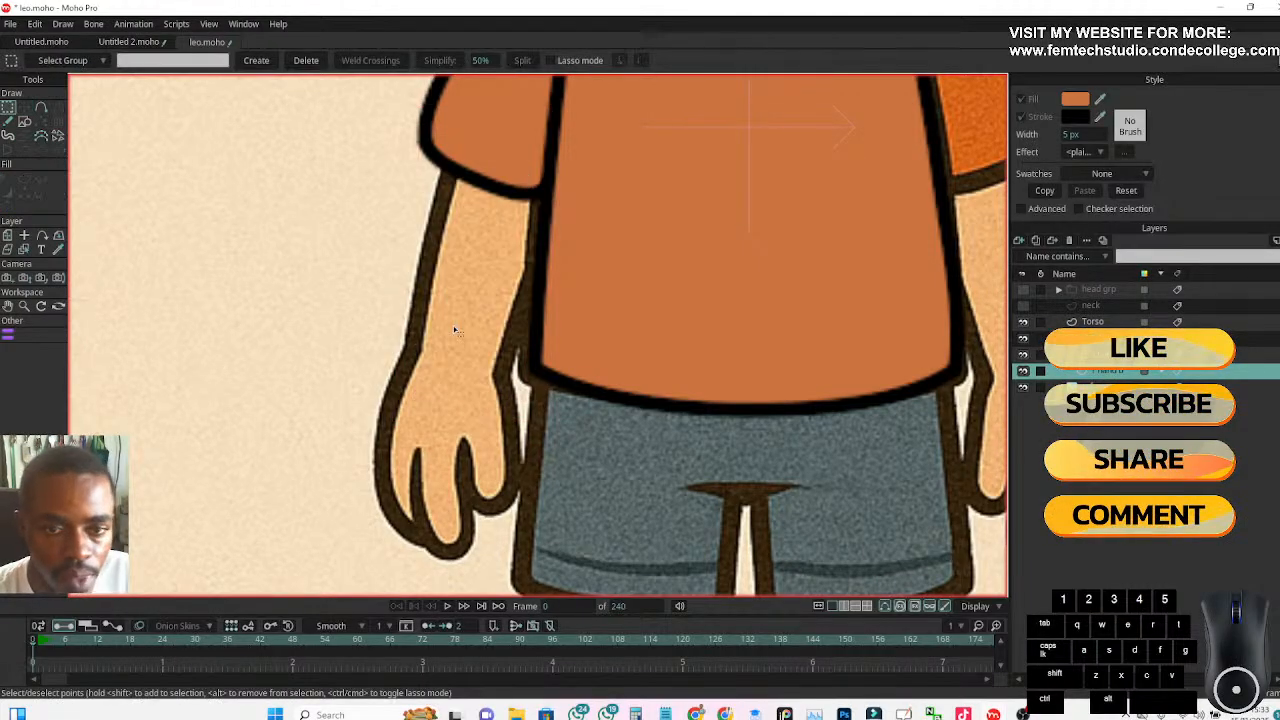
Draw a tall, filled rectangle without a stroke in the empty area beside the character's right arm, for use as the forearm
{"action": "left_click", "coordinate": [25, 121]}
{"action": "left_click", "coordinate": [146, 60]}
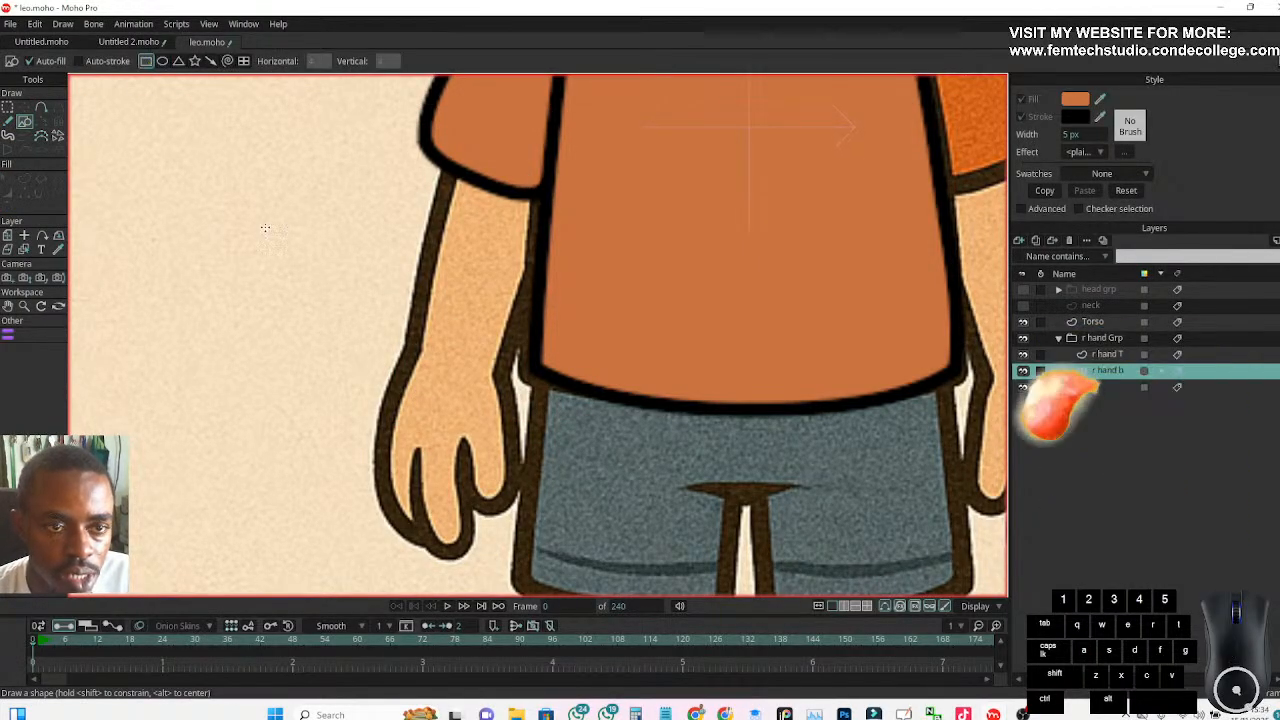
{"action": "left_click_drag", "start_coordinate": [302, 197], "coordinate": [201, 438]}
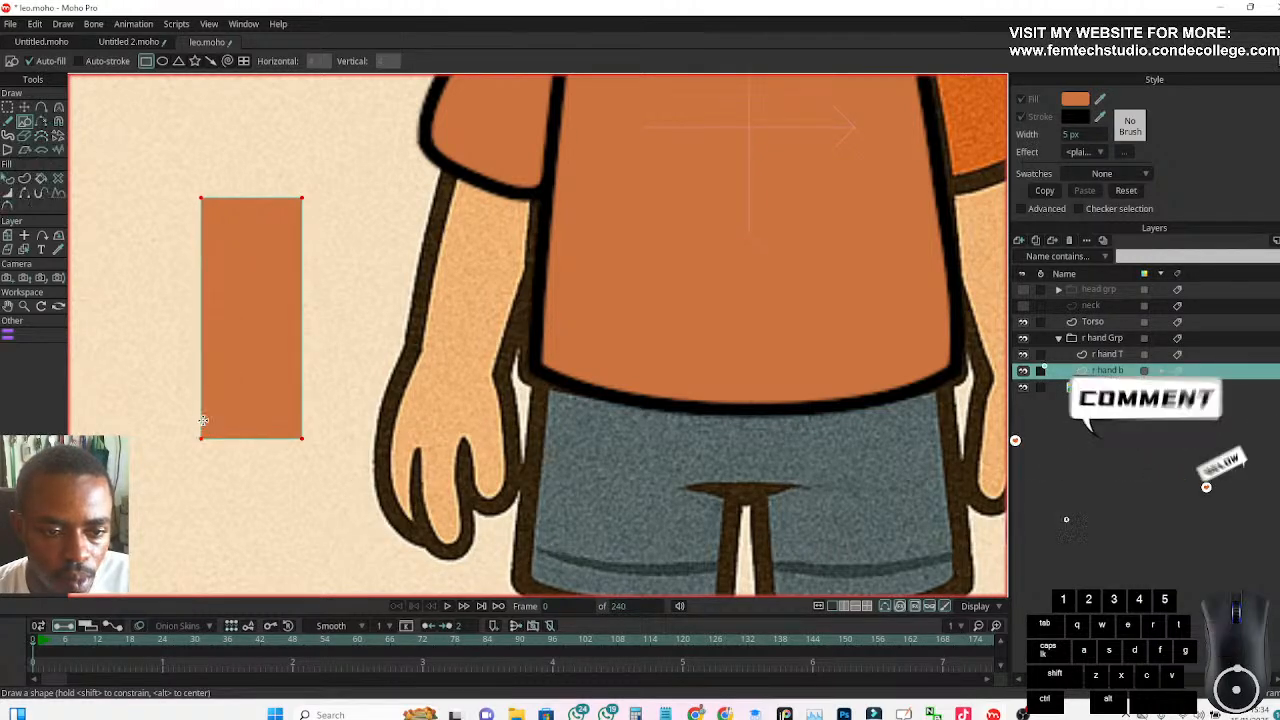
Move the rectangle onto the right forearm and rotate it to follow the arm's slant, with its upper end overlapping the sleeve
{"action": "left_click", "coordinate": [24, 107]}
{"action": "left_click_drag", "start_coordinate": [259, 352], "coordinate": [462, 326]}
{"action": "left_click_drag", "start_coordinate": [460, 415], "coordinate": [457, 363]}
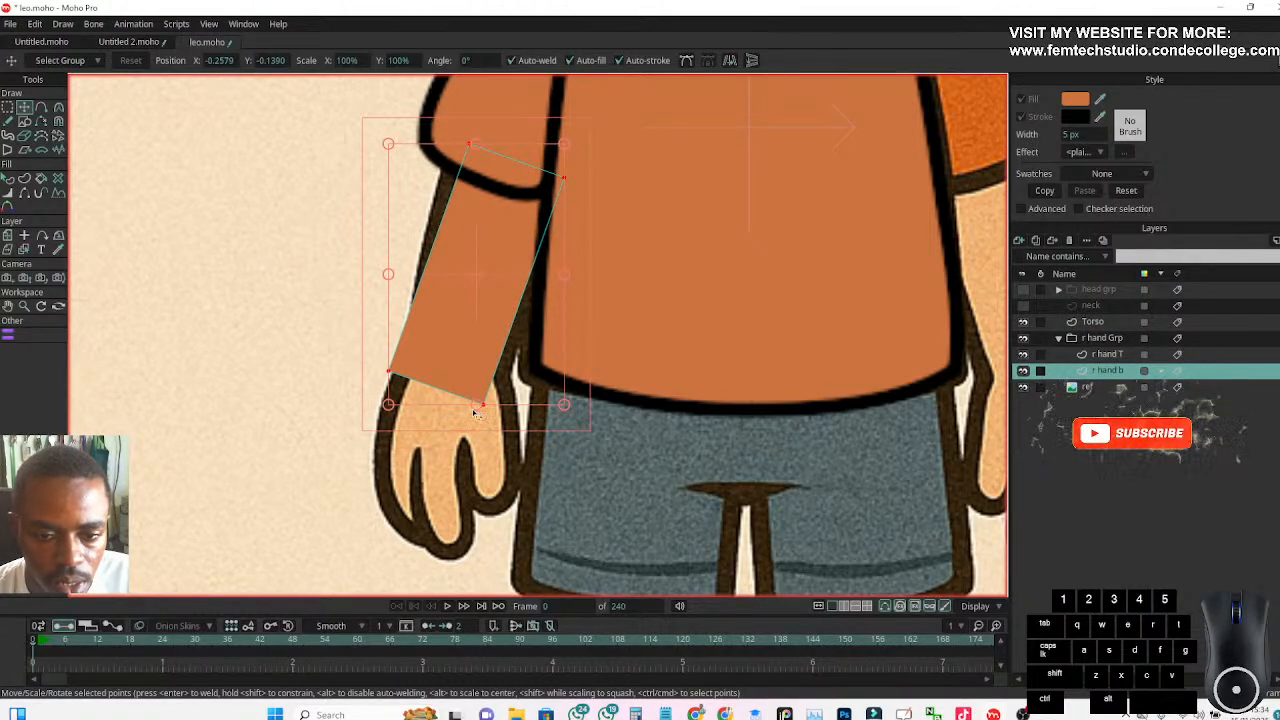
{"action": "left_click_drag", "start_coordinate": [473, 411], "coordinate": [472, 352]}
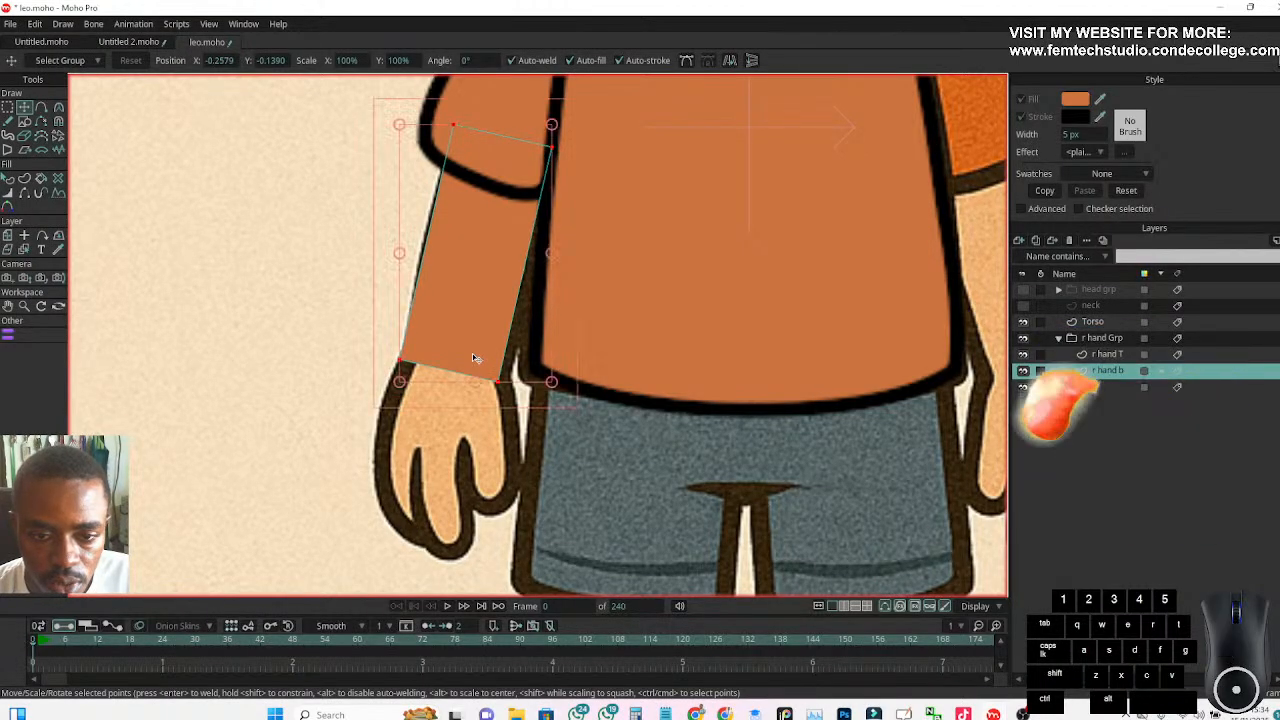
{"action": "scroll", "coordinate": [357, 332], "scroll_direction": "down", "scroll_amount": 3}
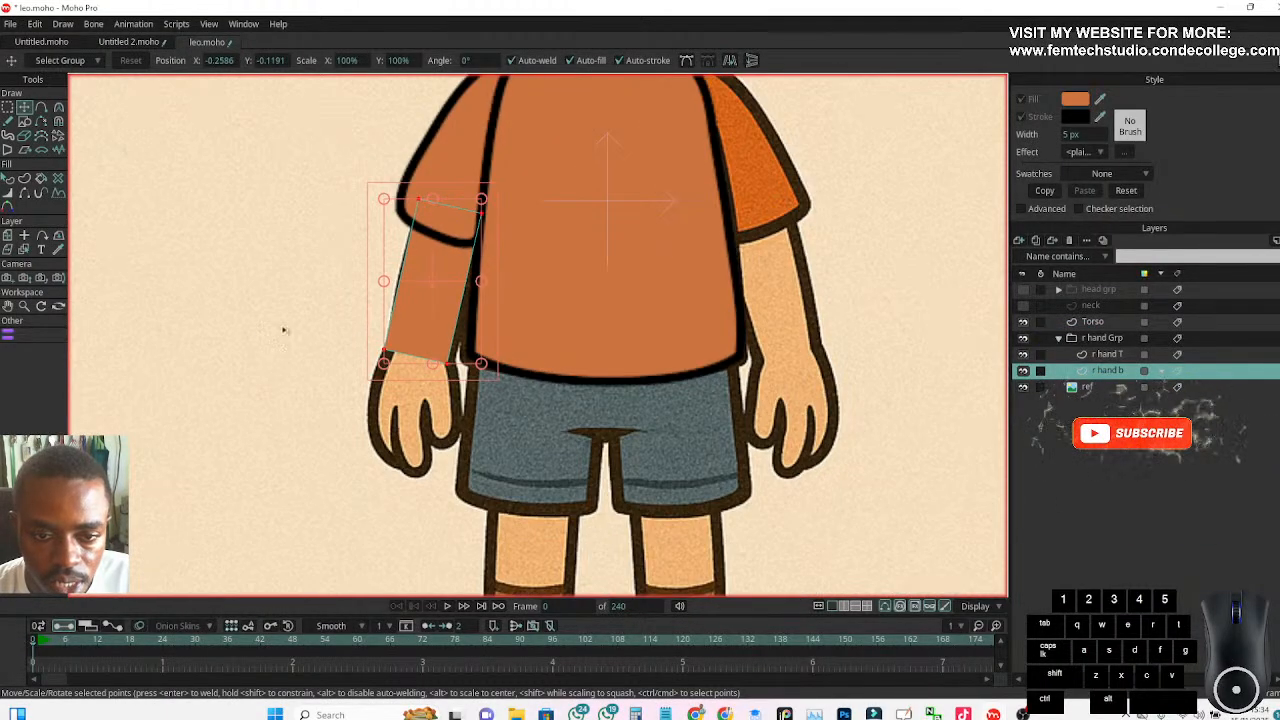
{"action": "scroll", "coordinate": [263, 343], "scroll_direction": "up", "scroll_amount": 2}
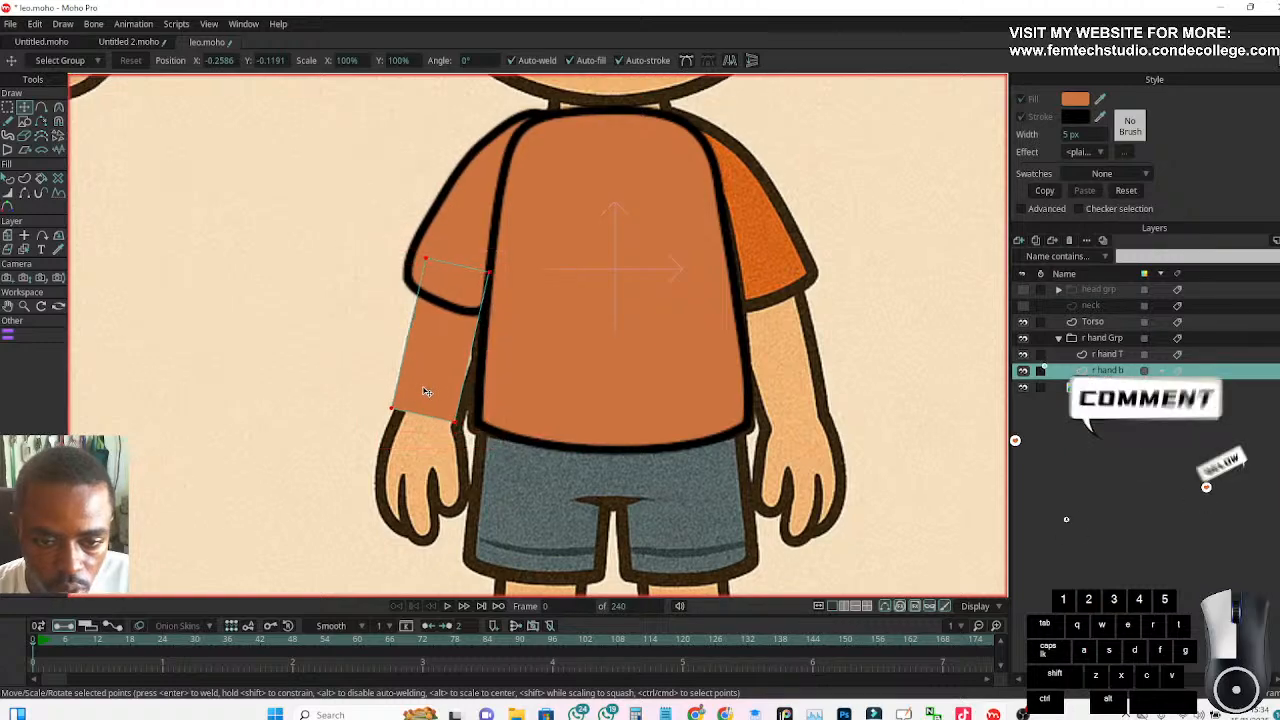
{"action": "mouse_move", "coordinate": [425, 398]}
{"action": "left_mouse_down"}
{"action": "mouse_move", "coordinate": [373, 389]}
{"action": "mouse_move", "coordinate": [422, 397]}
{"action": "left_mouse_up"}
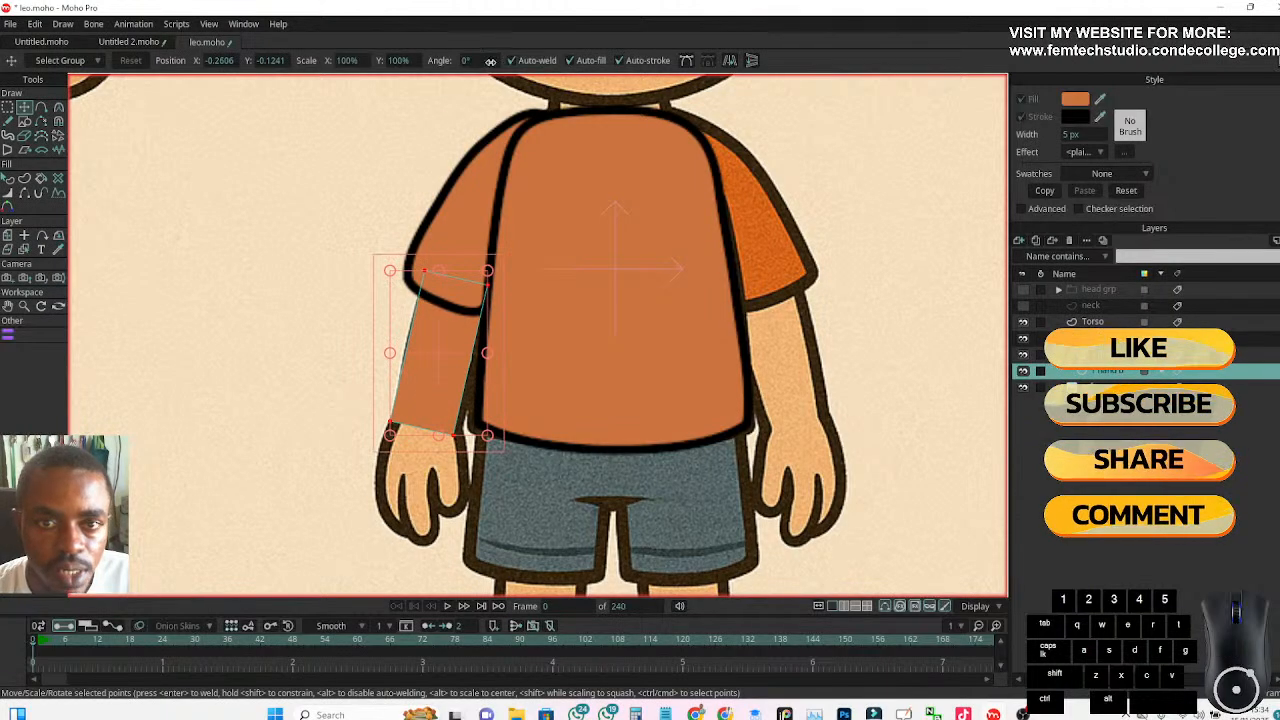
Split the edges of the forearm rectangle to add a point at the middle of each side
{"action": "left_click", "coordinate": [8, 106]}
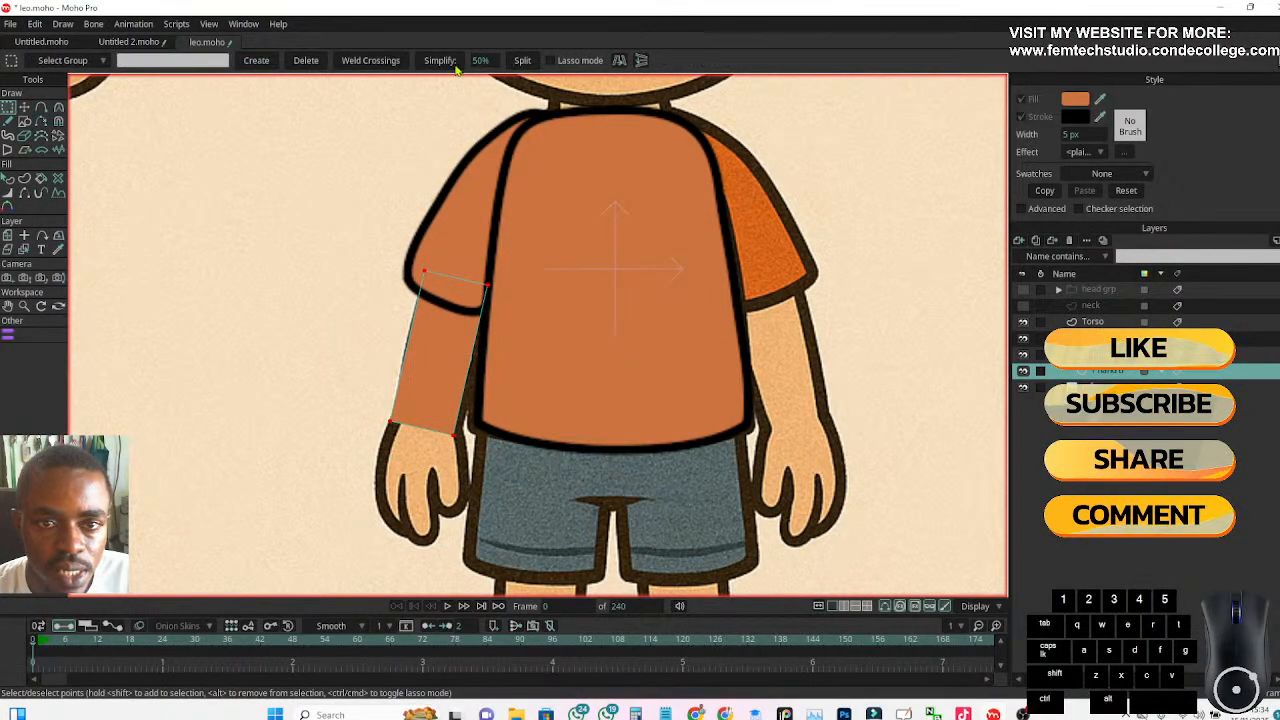
{"action": "left_click", "coordinate": [522, 61]}
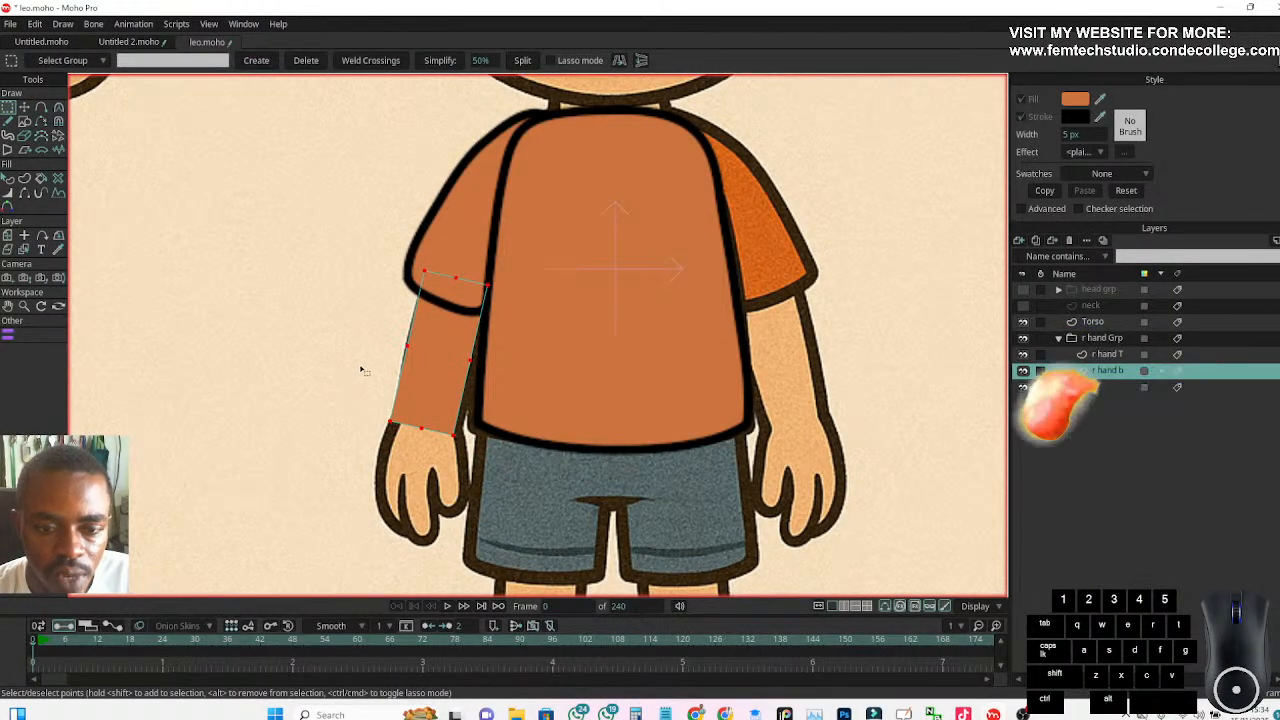
{"action": "scroll", "coordinate": [362, 352], "scroll_direction": "up", "scroll_amount": 4}
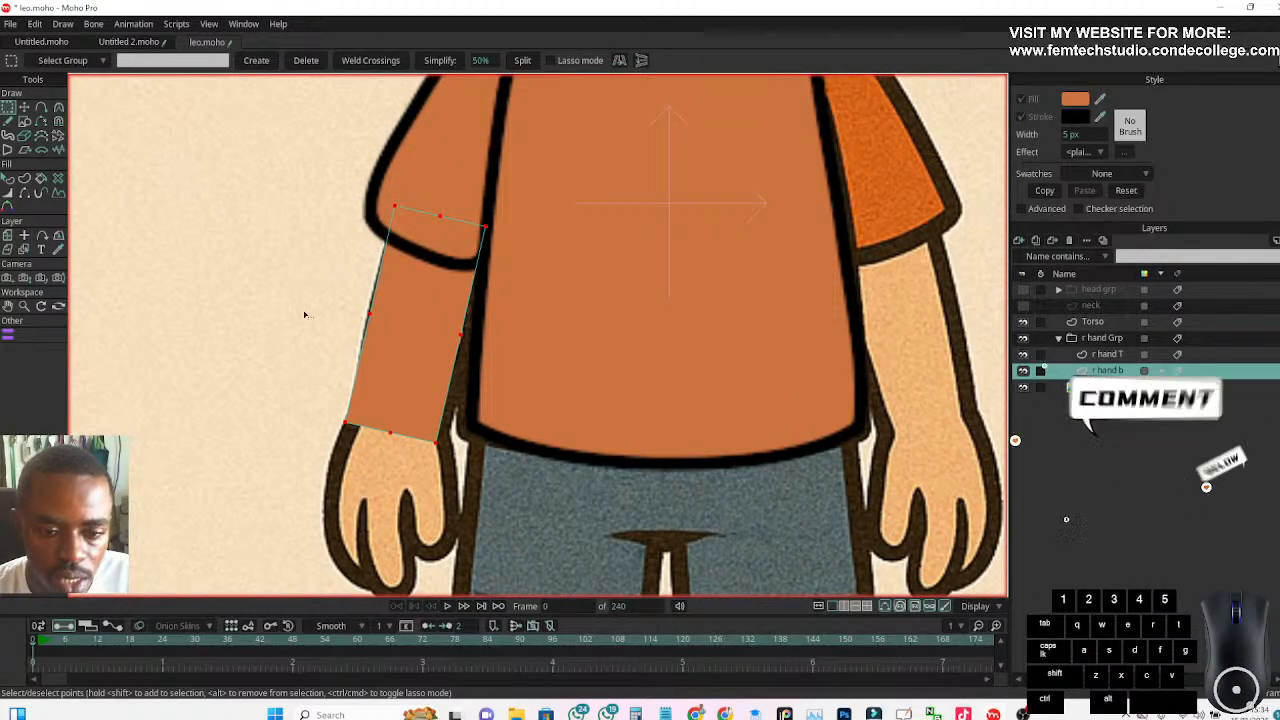
Smooth the three points at the forearm's wrist end with a curvature of 0.30
{"action": "left_click_drag", "start_coordinate": [332, 406], "coordinate": [447, 470]}
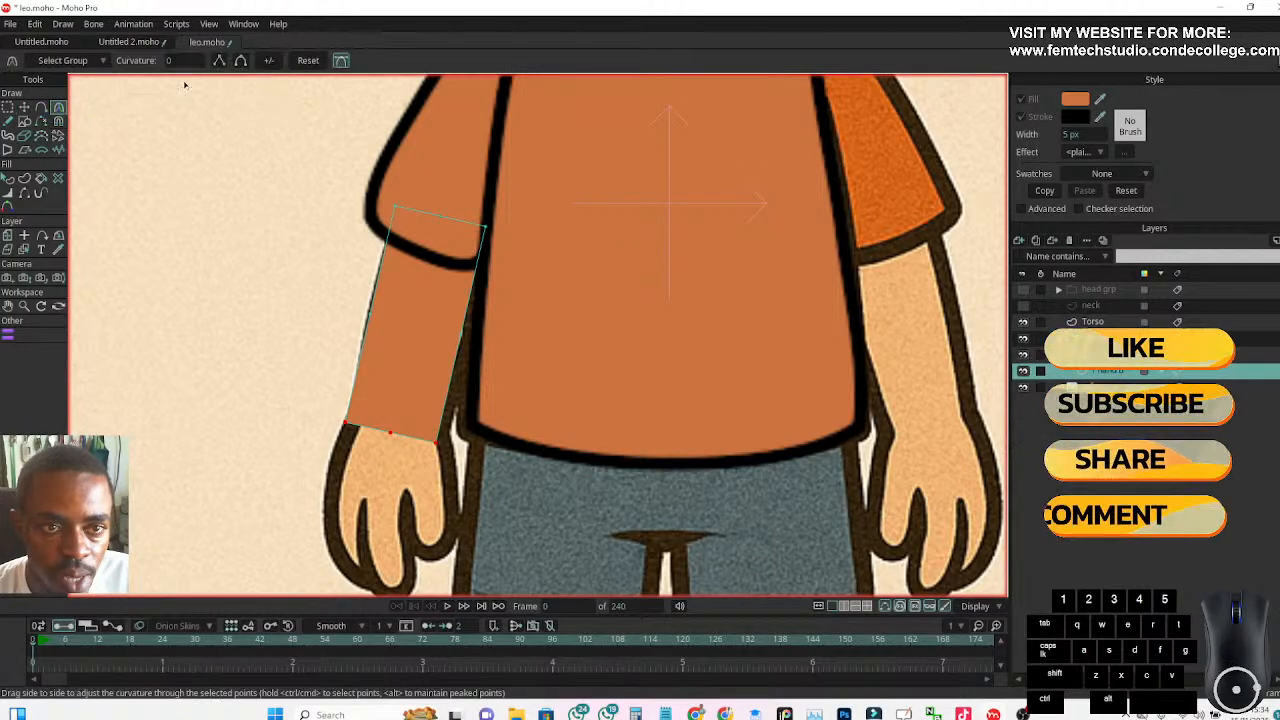
{"action": "left_click", "coordinate": [241, 61]}
{"action": "mouse_move", "coordinate": [397, 214]}
{"action": "left_mouse_down"}
{"action": "mouse_move", "coordinate": [430, 230]}
{"action": "mouse_move", "coordinate": [380, 214]}
{"action": "left_mouse_up"}
{"action": "key", "text": "ctrl+z"}
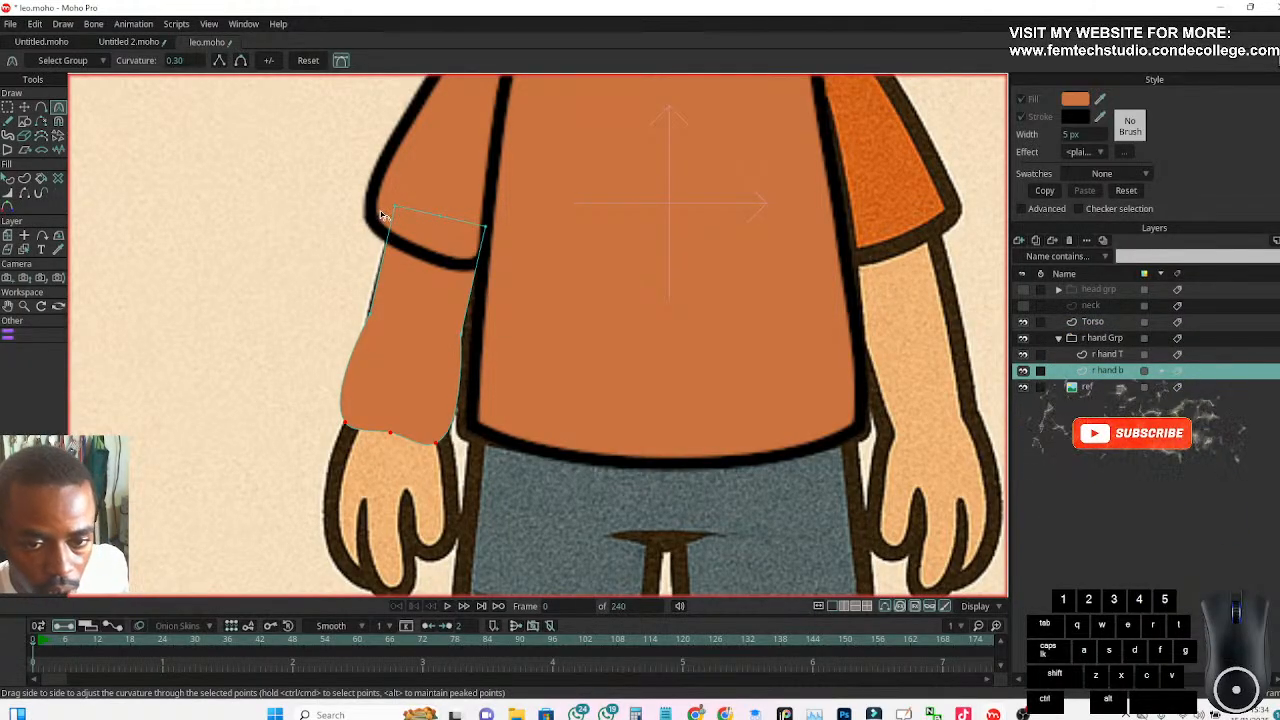
{"action": "key", "text": "ctrl+z"}
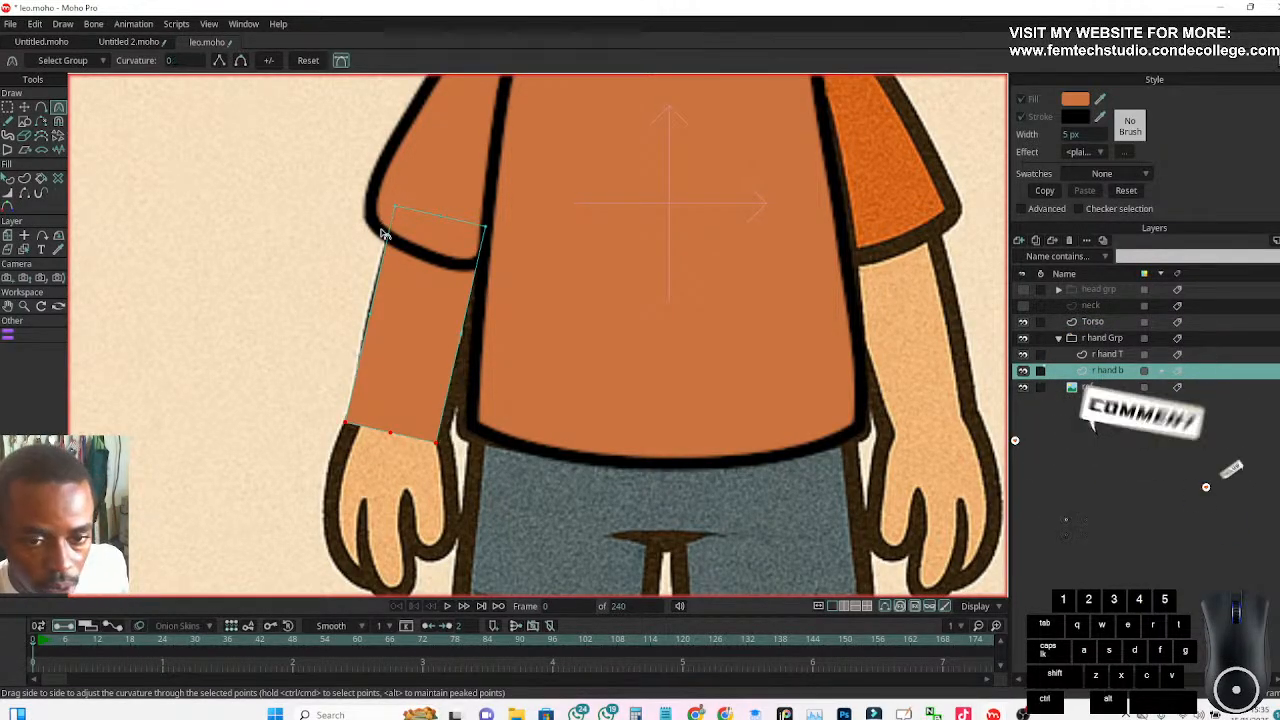
{"action": "left_click", "coordinate": [240, 60]}
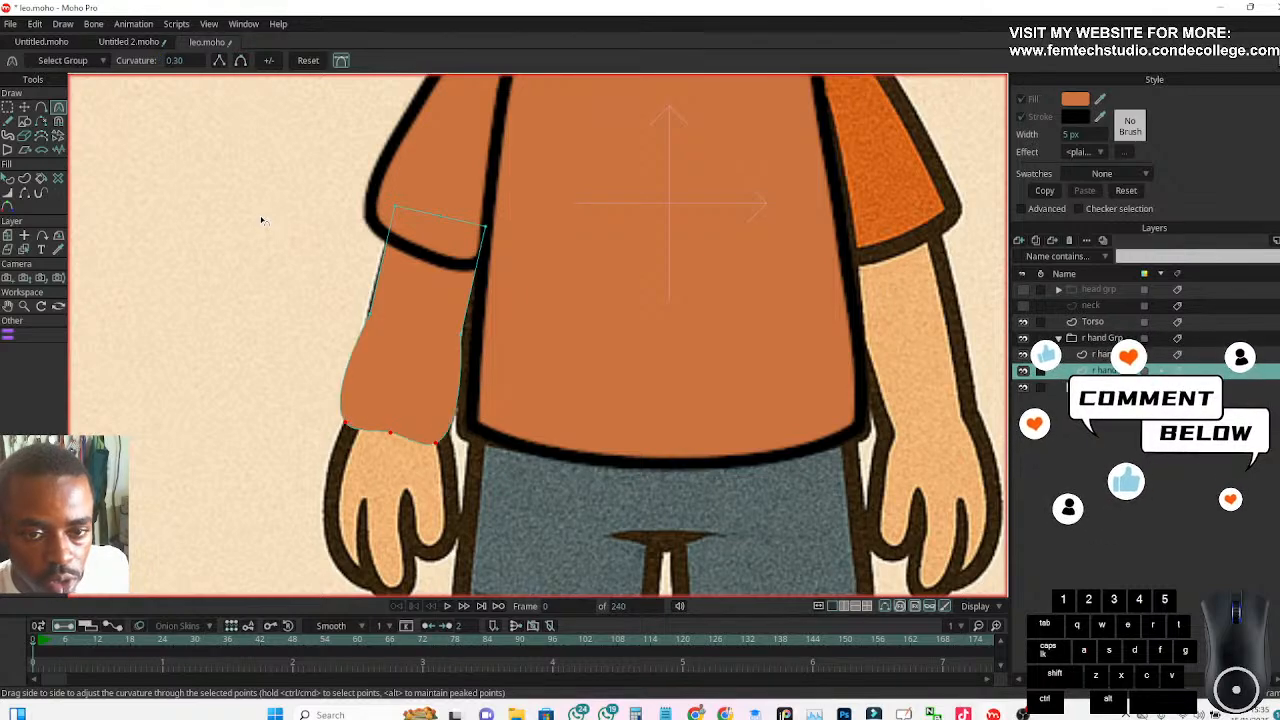
Smooth the three points at the forearm's upper end, under the sleeve, with a curvature of 0.30
{"action": "key", "text": "g"}
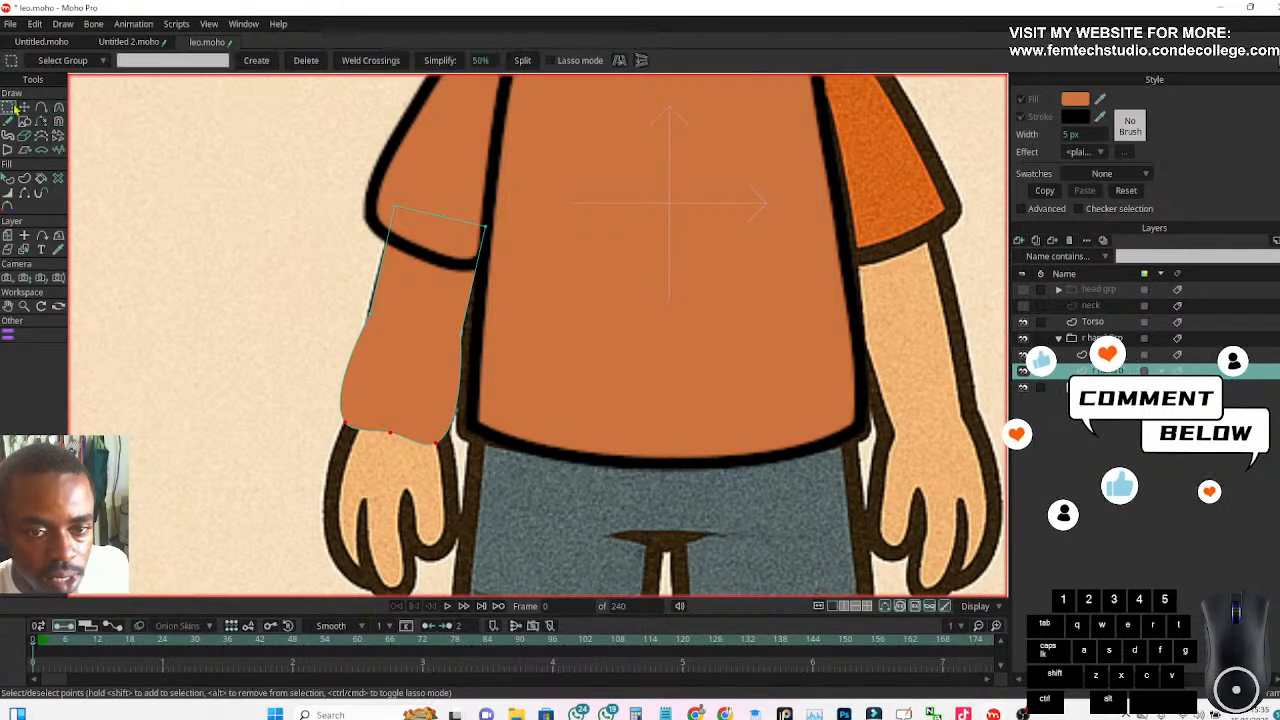
{"action": "left_click_drag", "start_coordinate": [275, 155], "coordinate": [518, 264]}
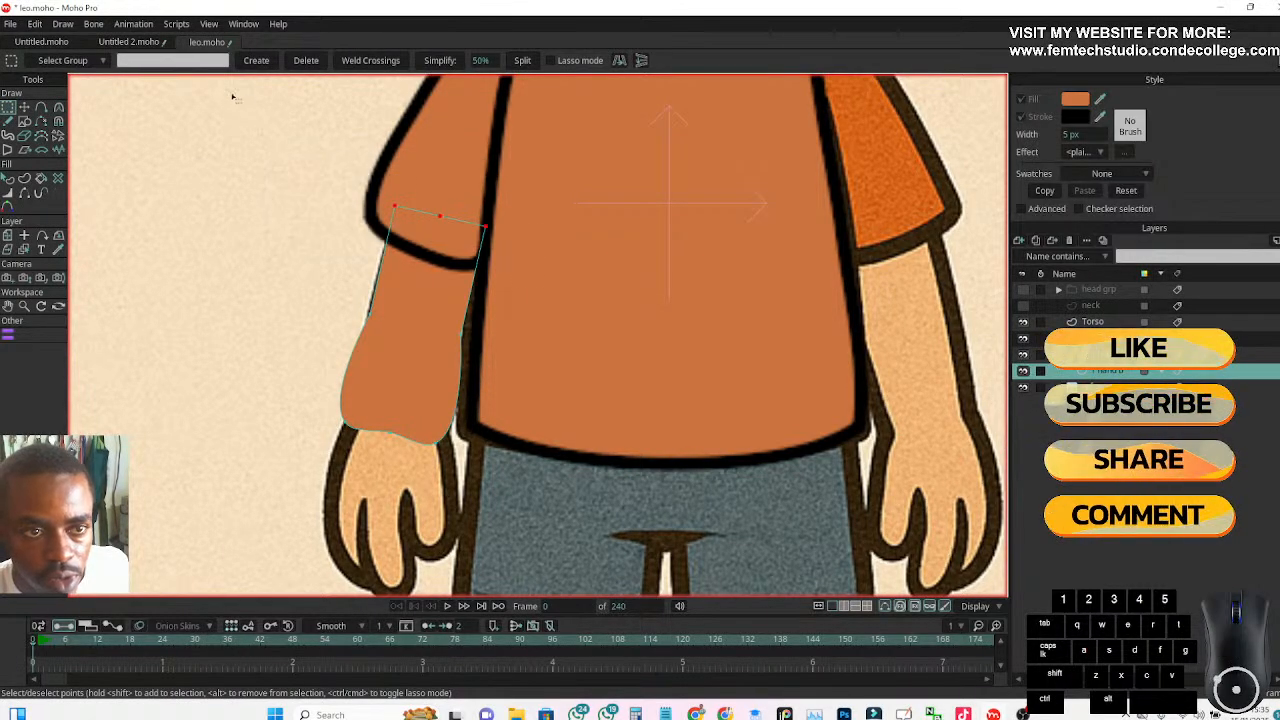
{"action": "left_click", "coordinate": [58, 107]}
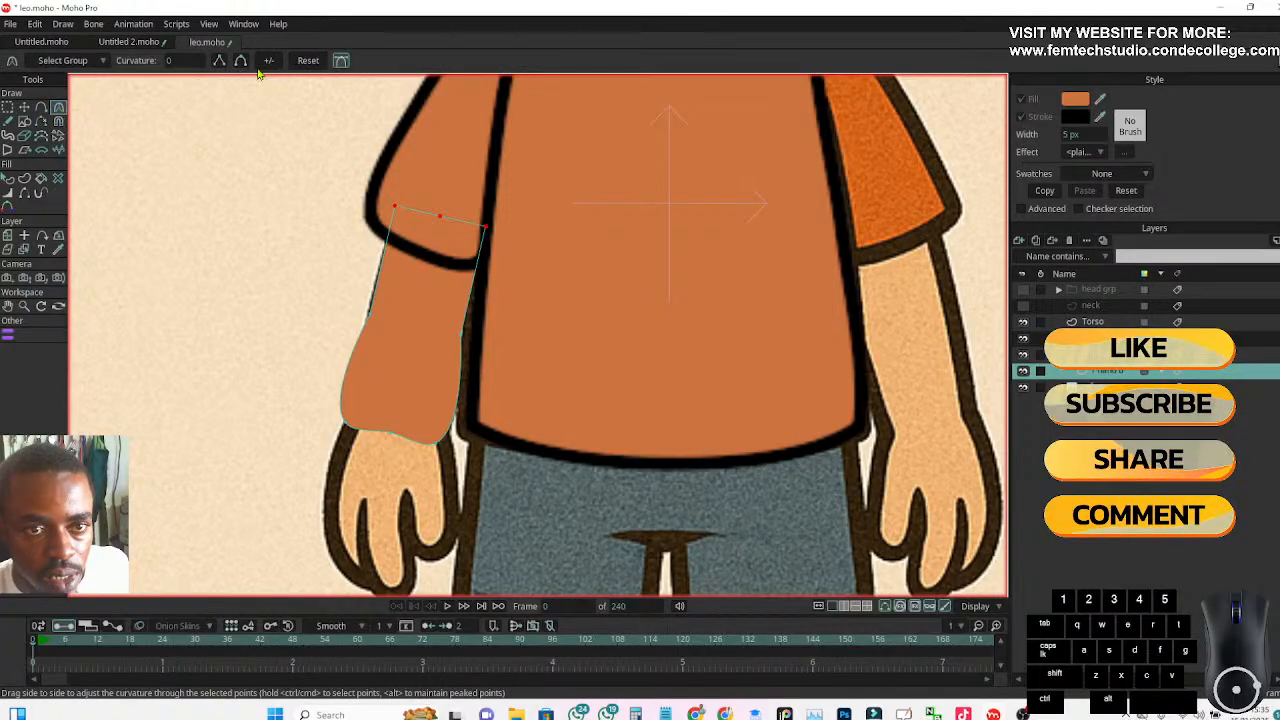
{"action": "left_click", "coordinate": [242, 62]}
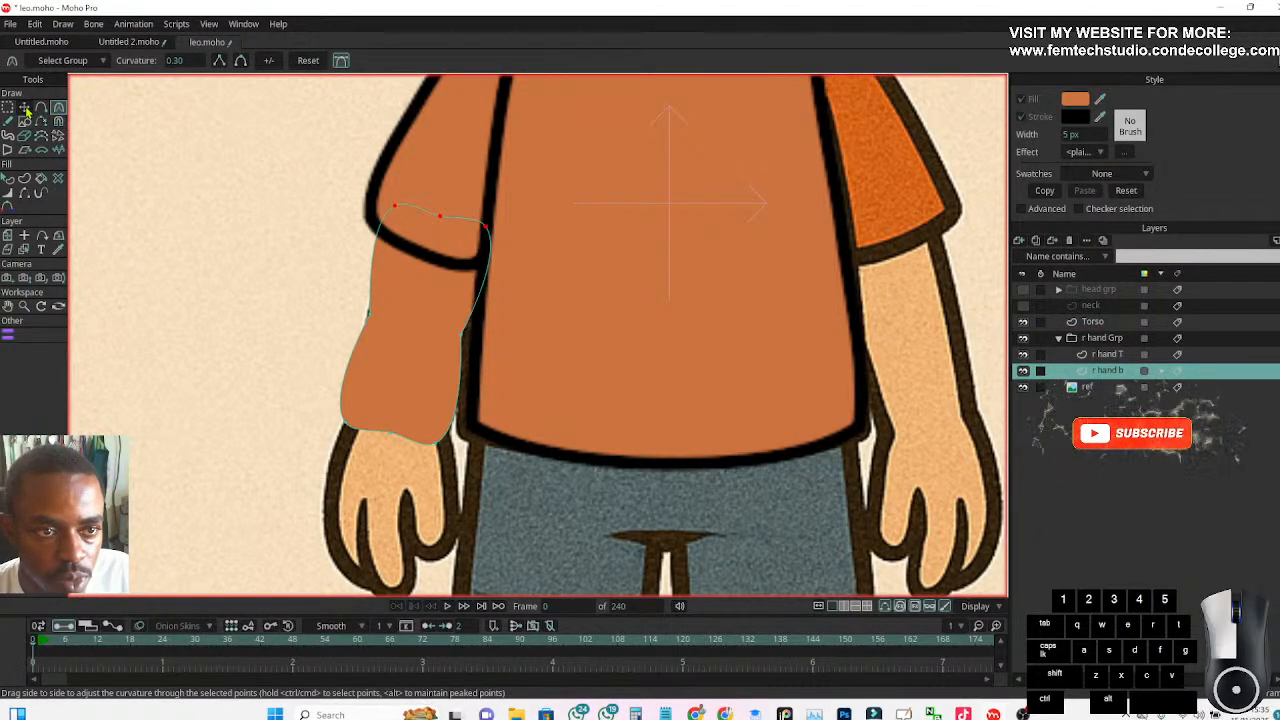
{"action": "left_click", "coordinate": [25, 108]}
{"action": "left_click_drag", "start_coordinate": [308, 252], "coordinate": [308, 253]}
{"action": "key", "text": "ctrl+a"}
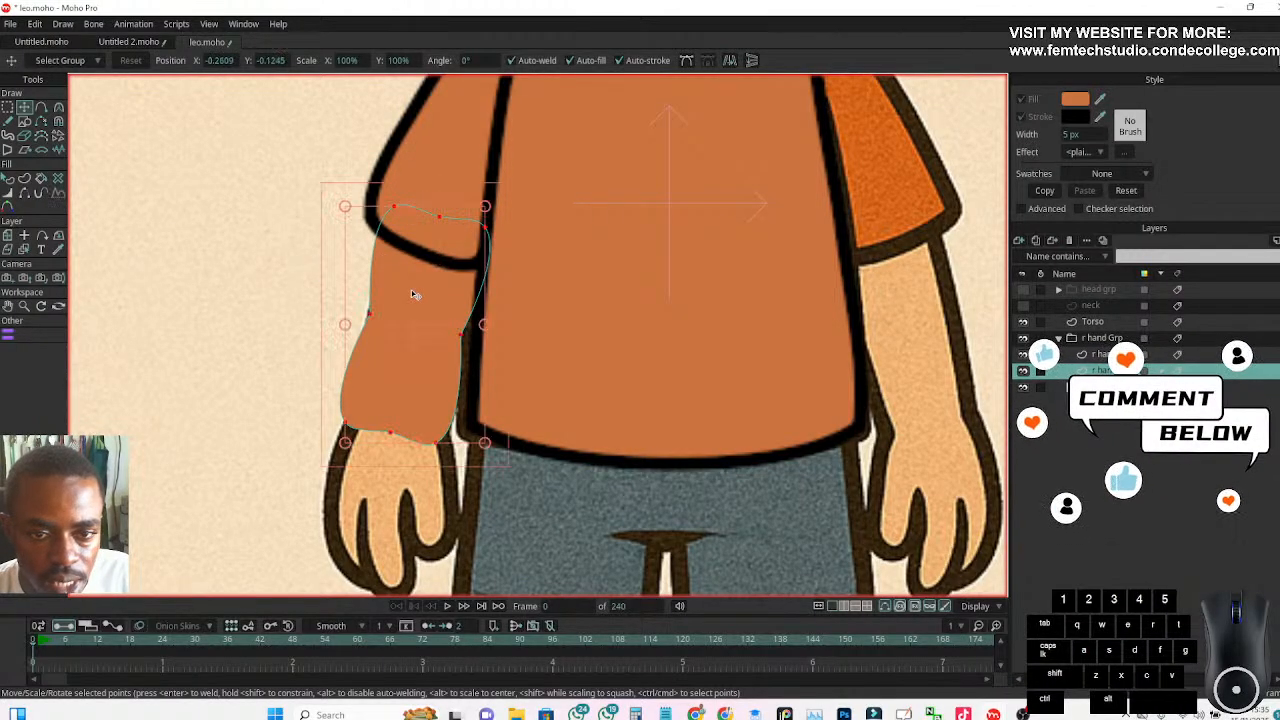
{"action": "left_click", "coordinate": [394, 207]}
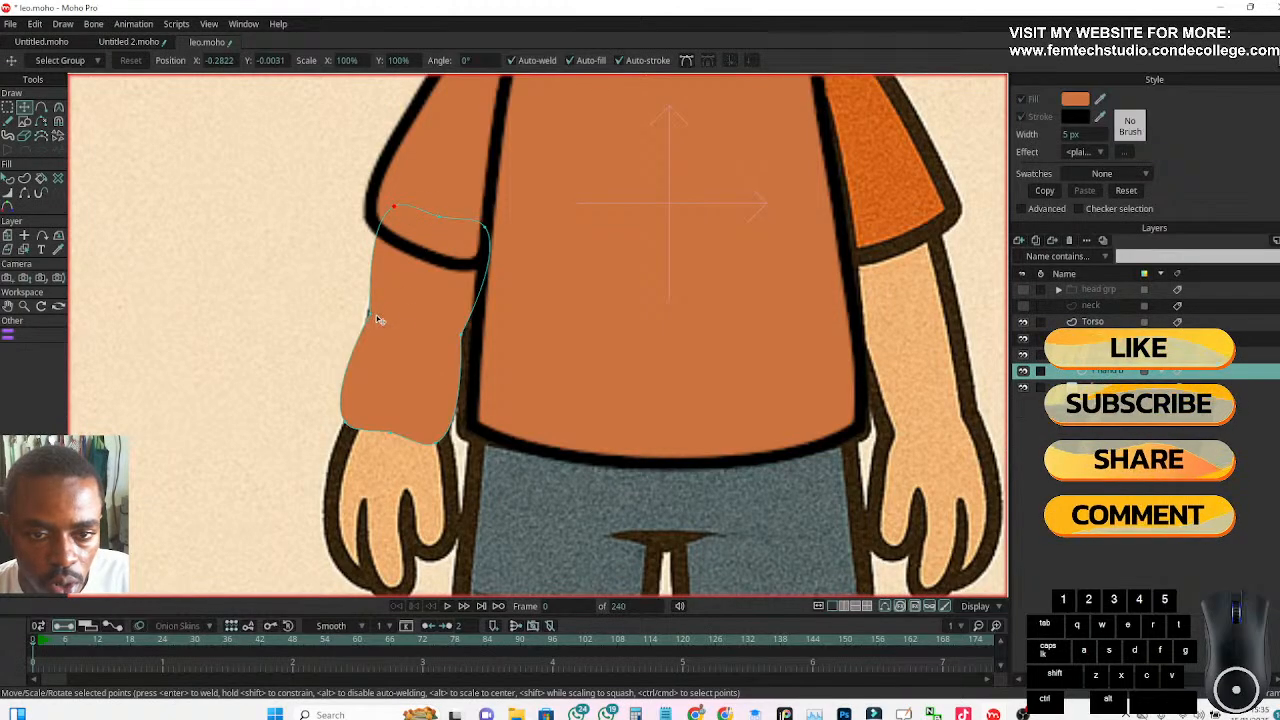
Hide the Torso layer and lower the opacity of the r hand Grp layer so the reference arm shows through
{"action": "left_click", "coordinate": [1022, 323]}
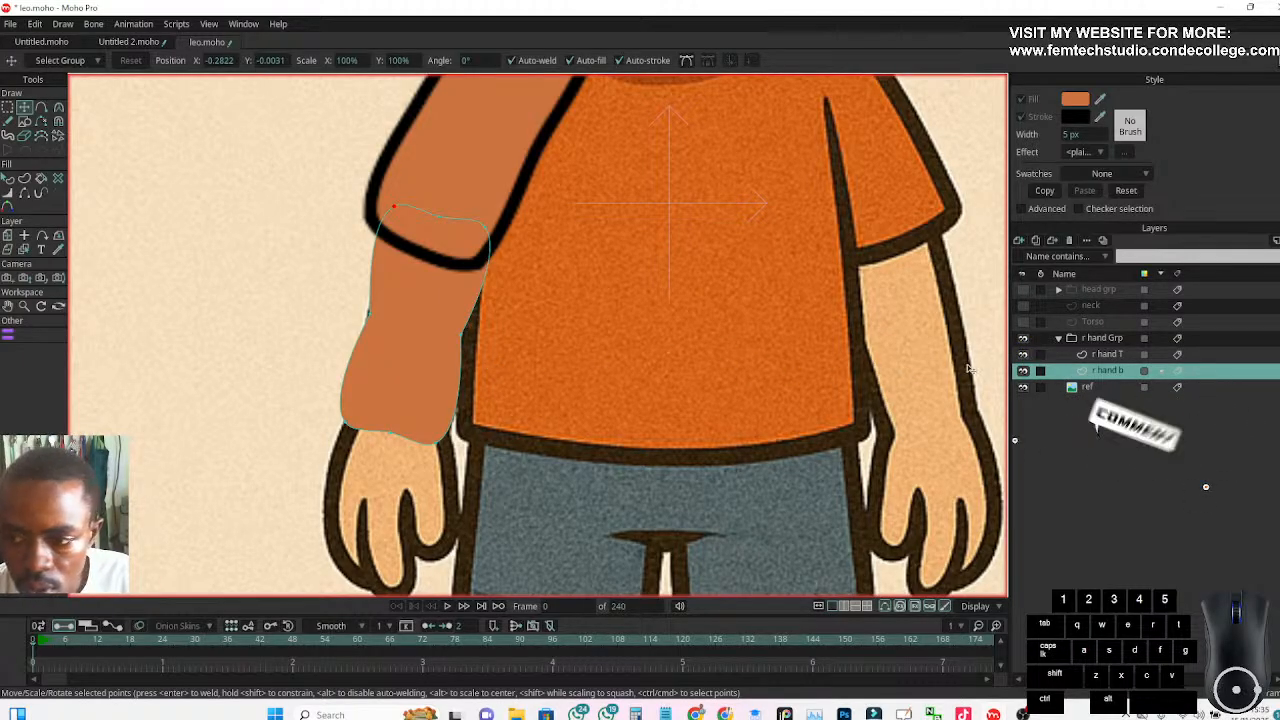
{"action": "left_click", "coordinate": [1099, 340]}
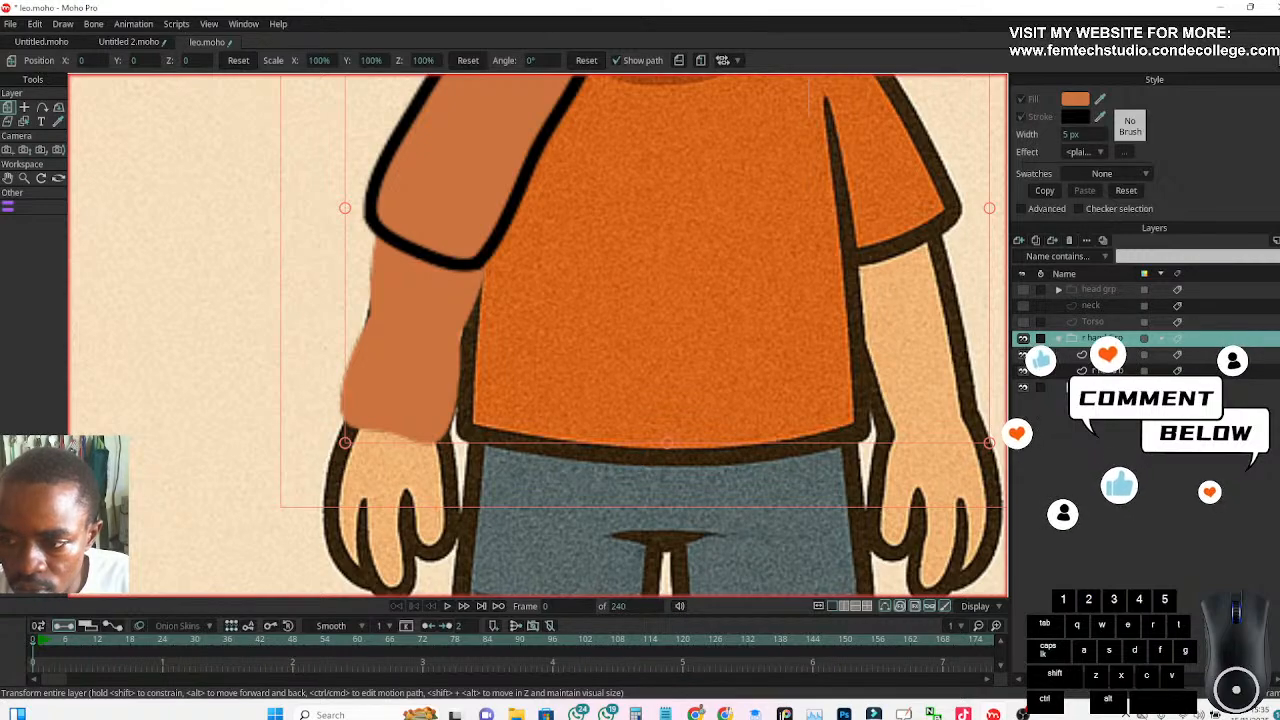
{"action": "double_click", "coordinate": [1088, 345]}
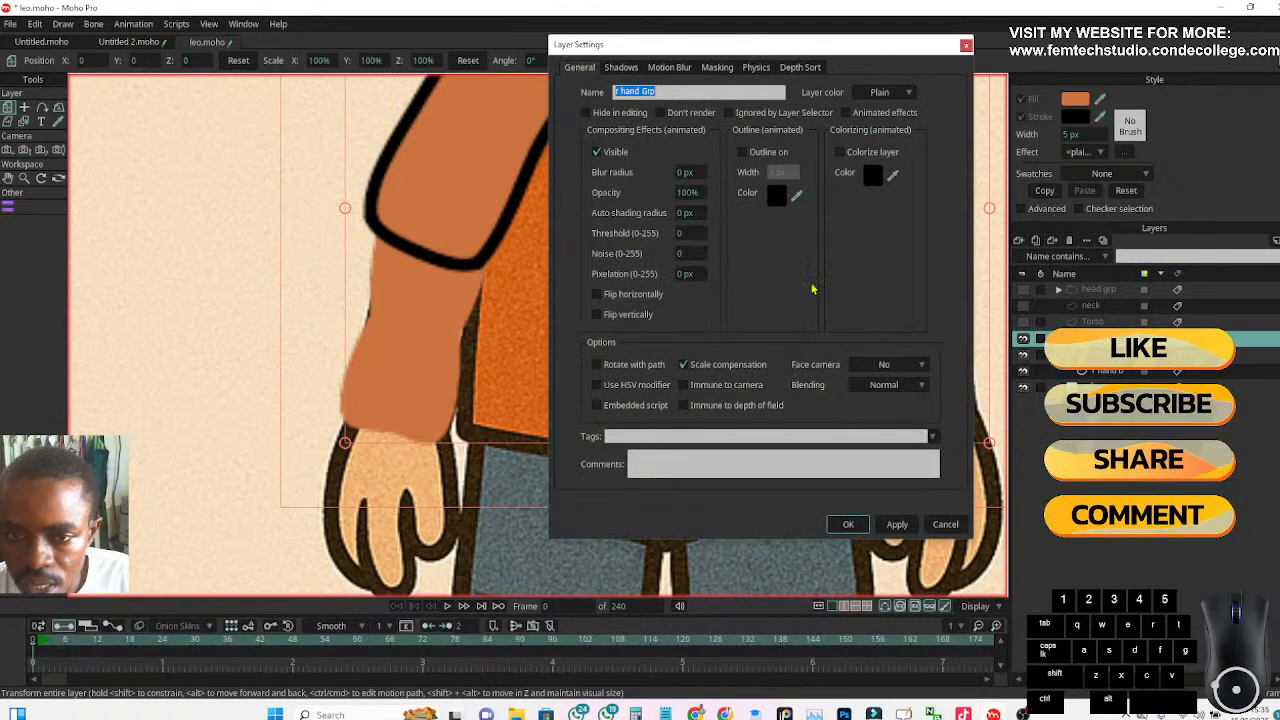
{"action": "left_click", "coordinate": [688, 192]}
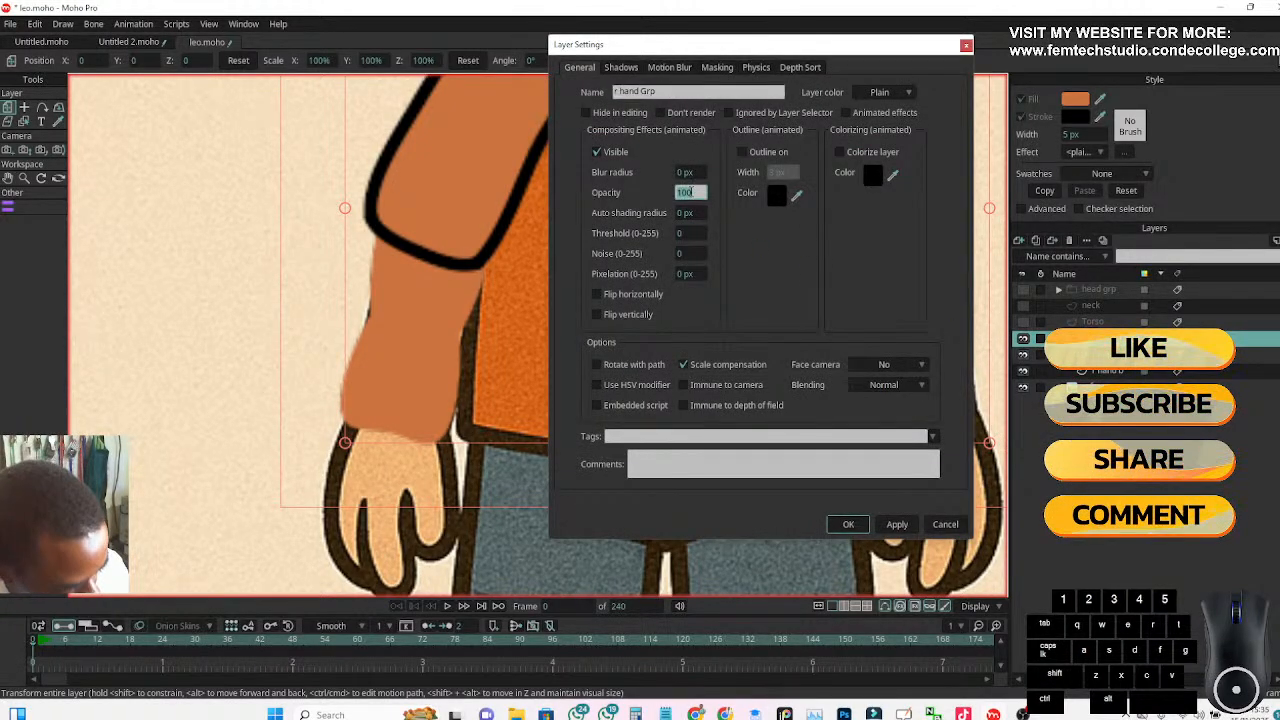
{"action": "key", "text": "Return"}
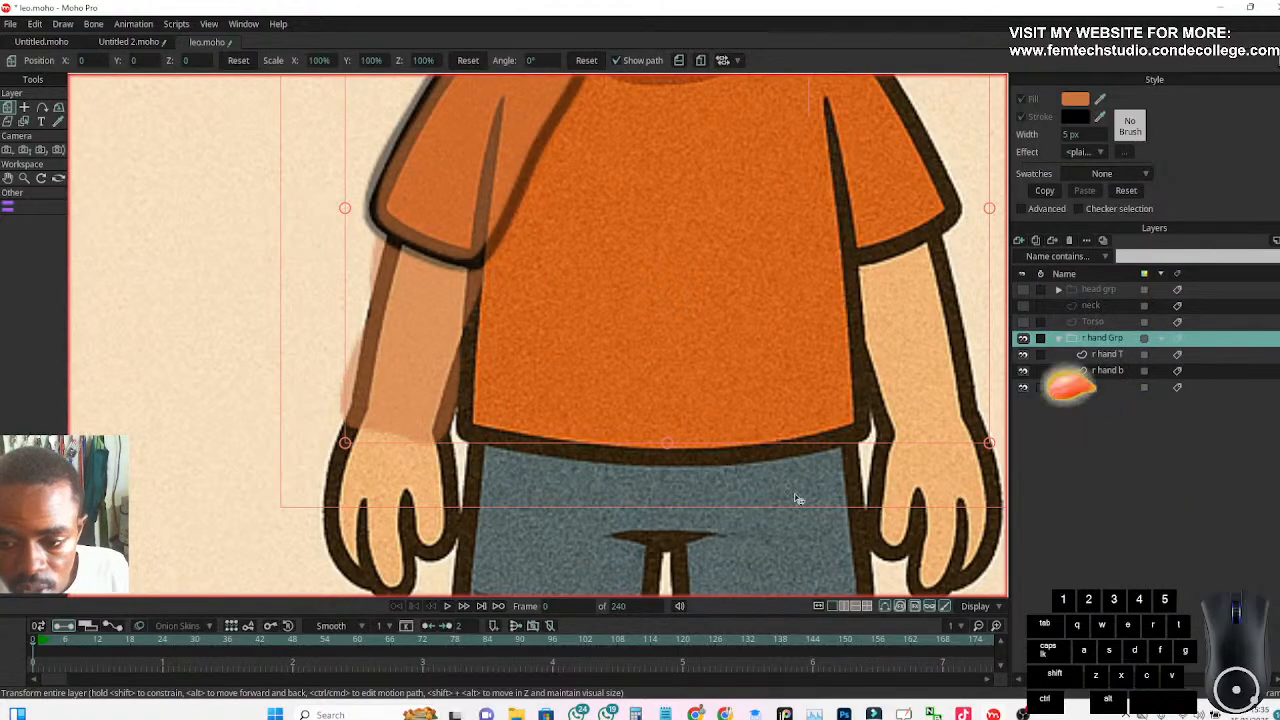
On the r hand b layer, move the outer middle, upper outer and both wrist corner points onto the reference arm's outline
{"action": "left_click", "coordinate": [1110, 371]}
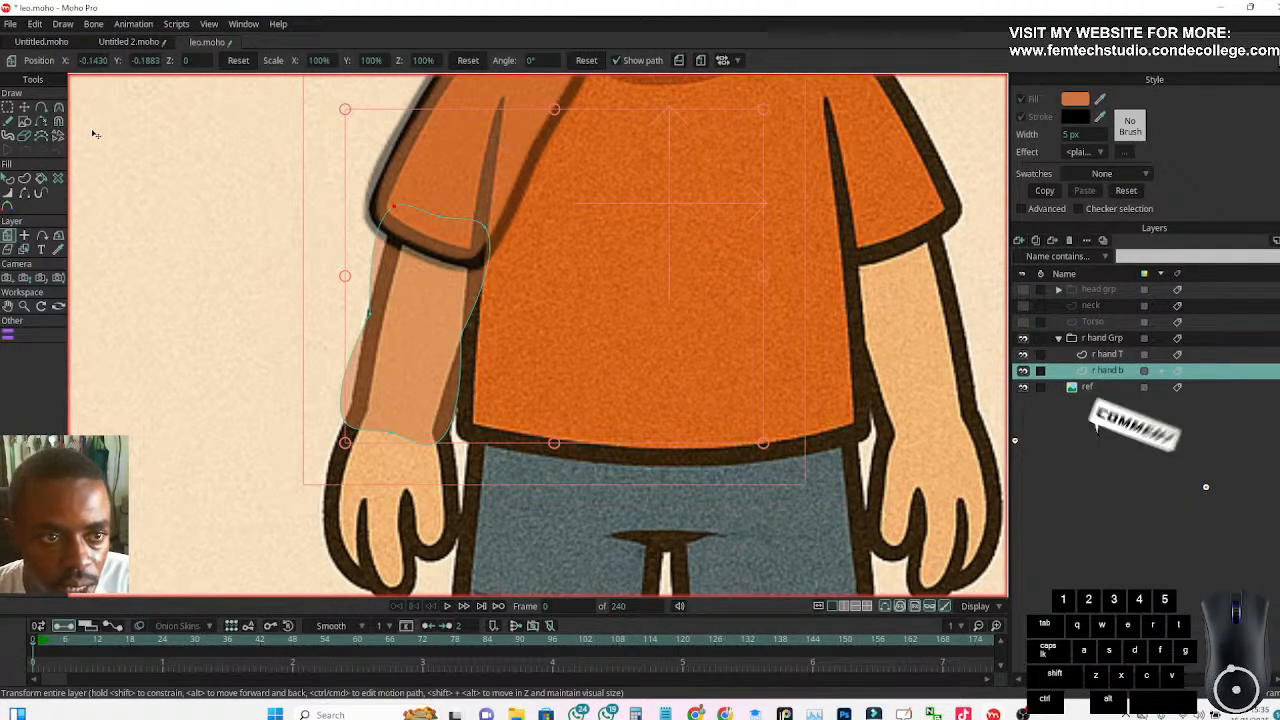
{"action": "left_click", "coordinate": [24, 107]}
{"action": "left_click", "coordinate": [367, 317]}
{"action": "left_click_drag", "start_coordinate": [368, 313], "coordinate": [380, 312]}
{"action": "left_click_drag", "start_coordinate": [394, 207], "coordinate": [409, 214]}
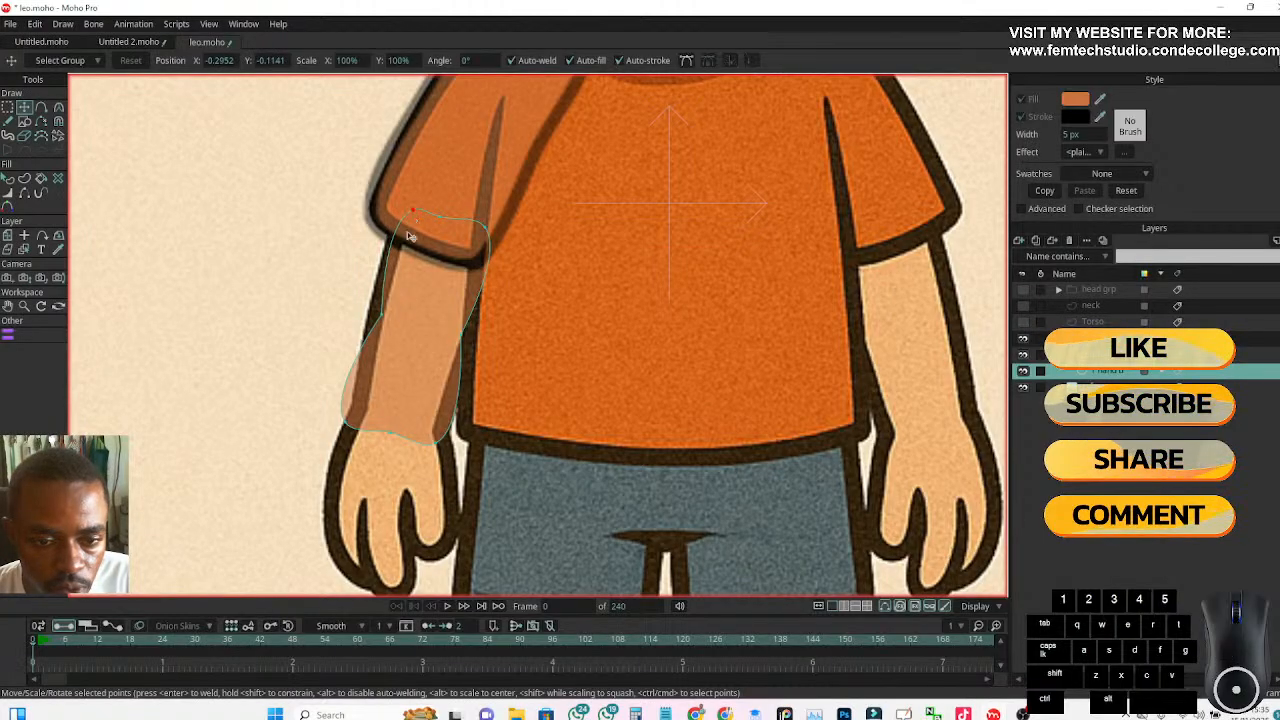
{"action": "left_click_drag", "start_coordinate": [346, 422], "coordinate": [360, 397]}
{"action": "left_click_drag", "start_coordinate": [438, 442], "coordinate": [447, 419]}
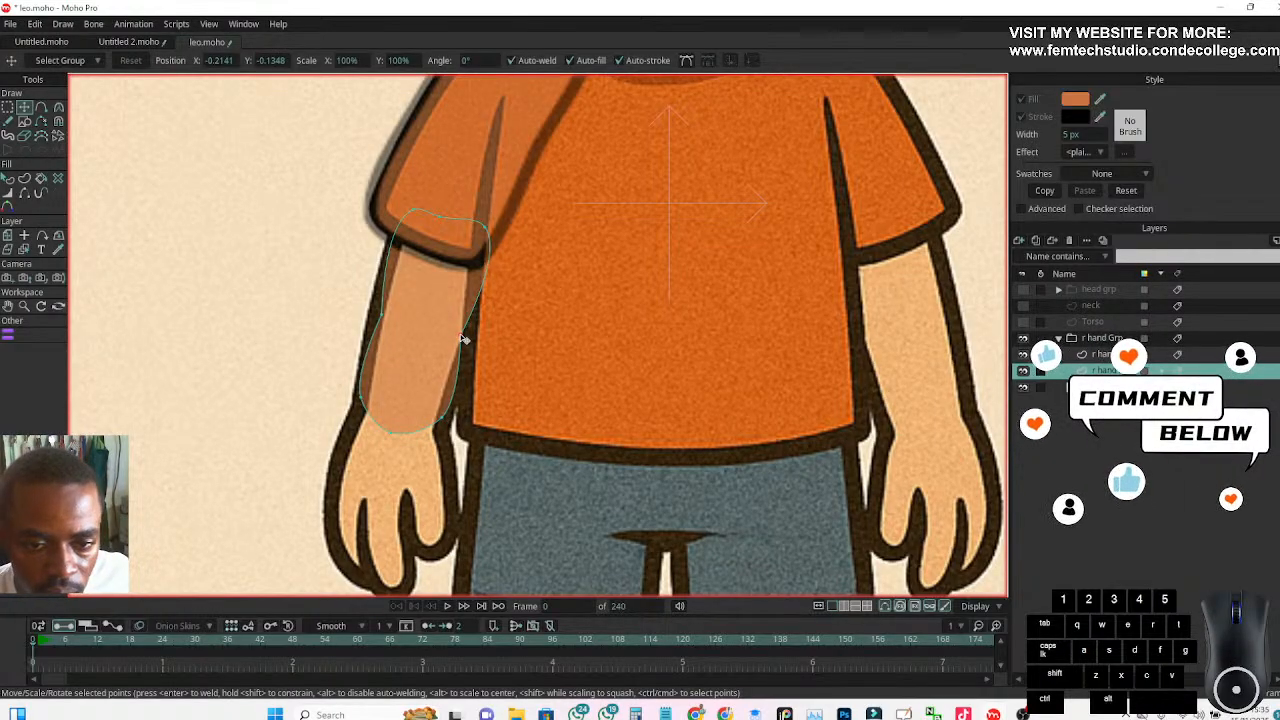
Smooth the forearm's inner middle point to 0.30 curvature and adjust the Bezier handles near both wrist corners to follow the reference
{"action": "left_click", "coordinate": [461, 337]}
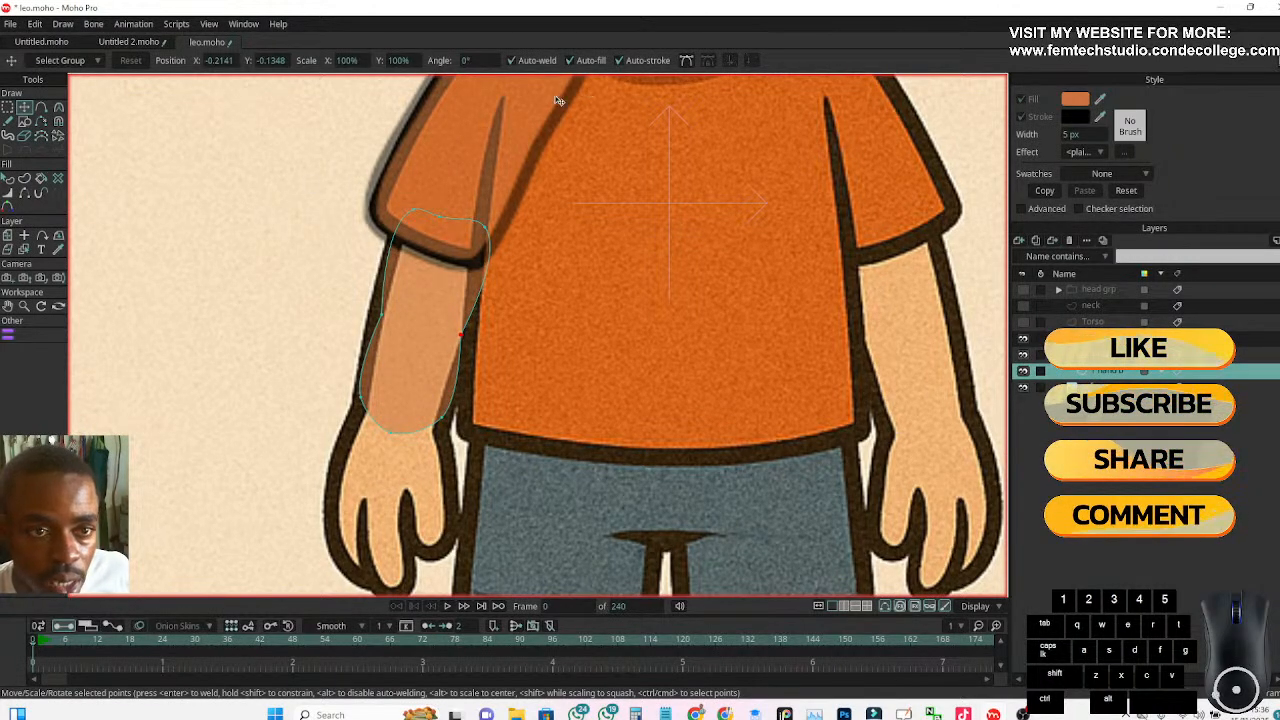
{"action": "left_click", "coordinate": [687, 61]}
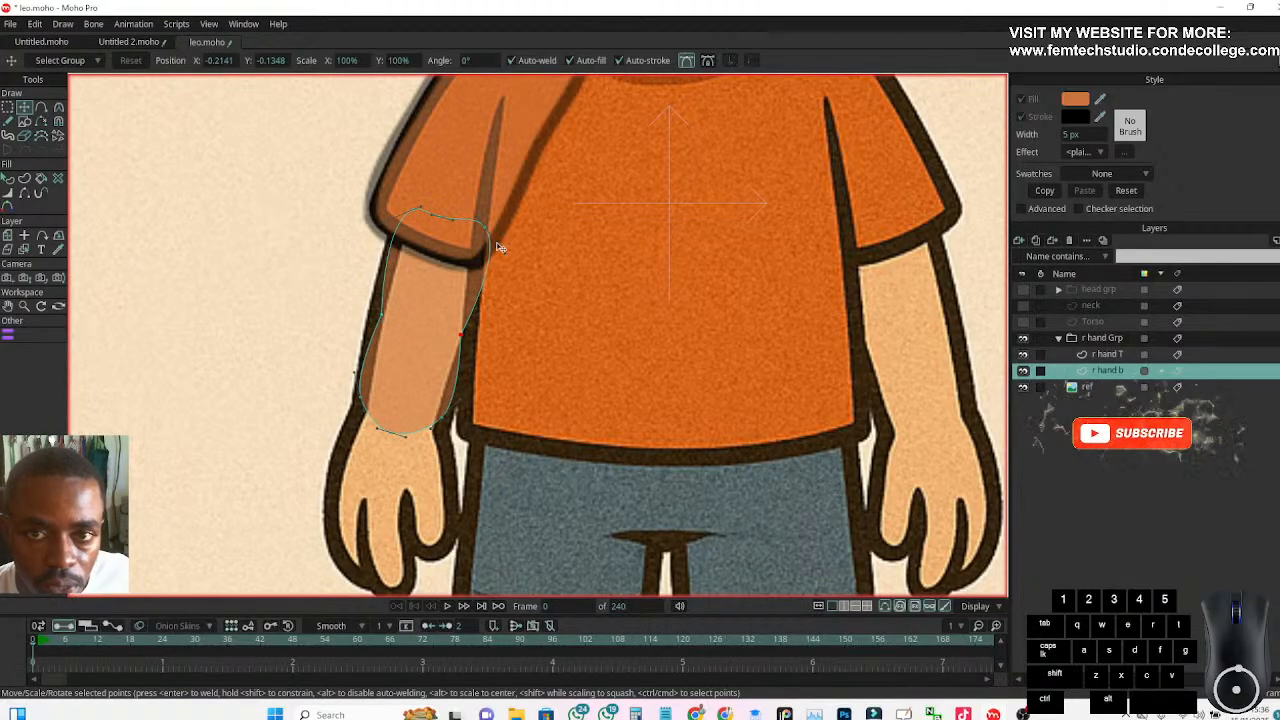
{"action": "left_click", "coordinate": [687, 62]}
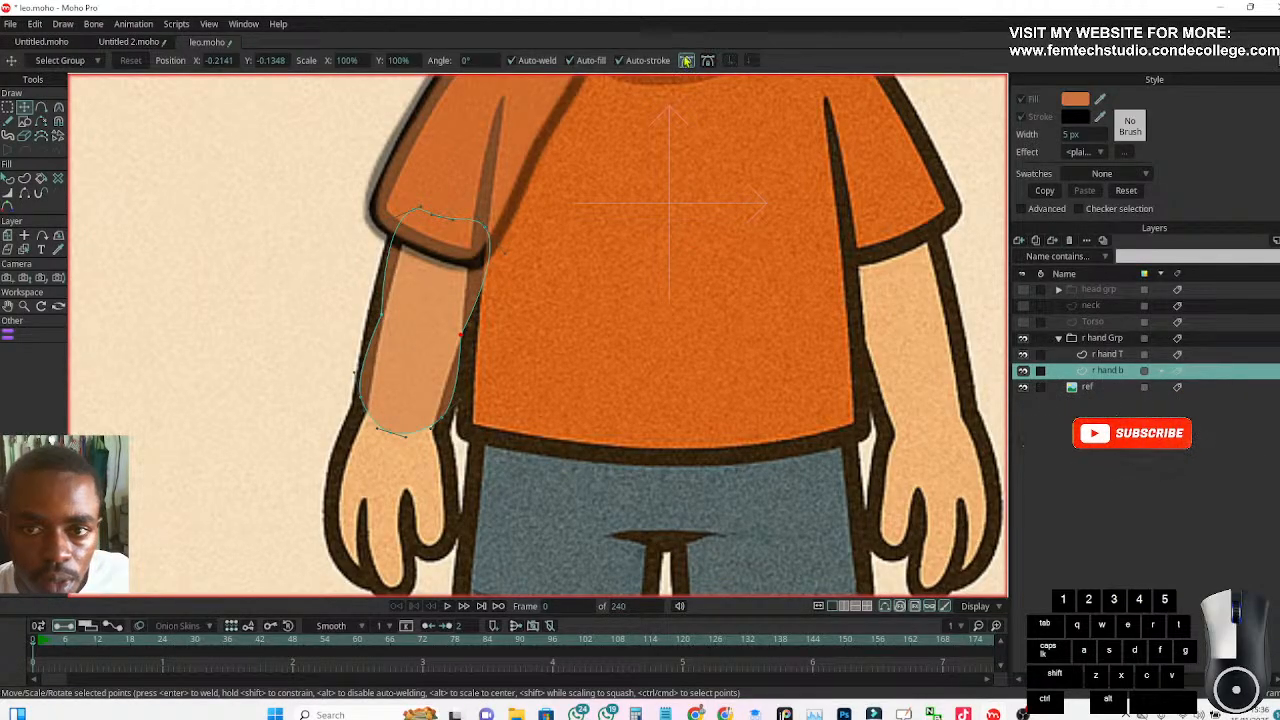
{"action": "left_click", "coordinate": [58, 107]}
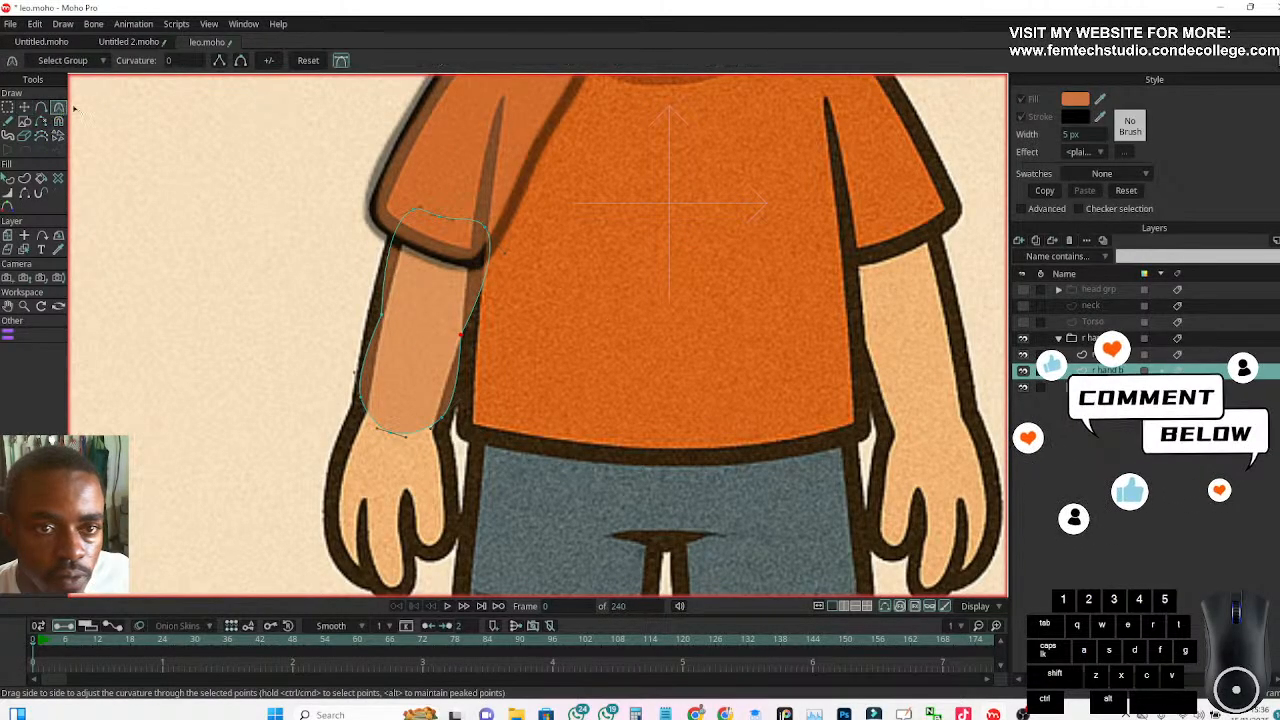
{"action": "left_click", "coordinate": [240, 62]}
{"action": "left_click", "coordinate": [240, 62]}
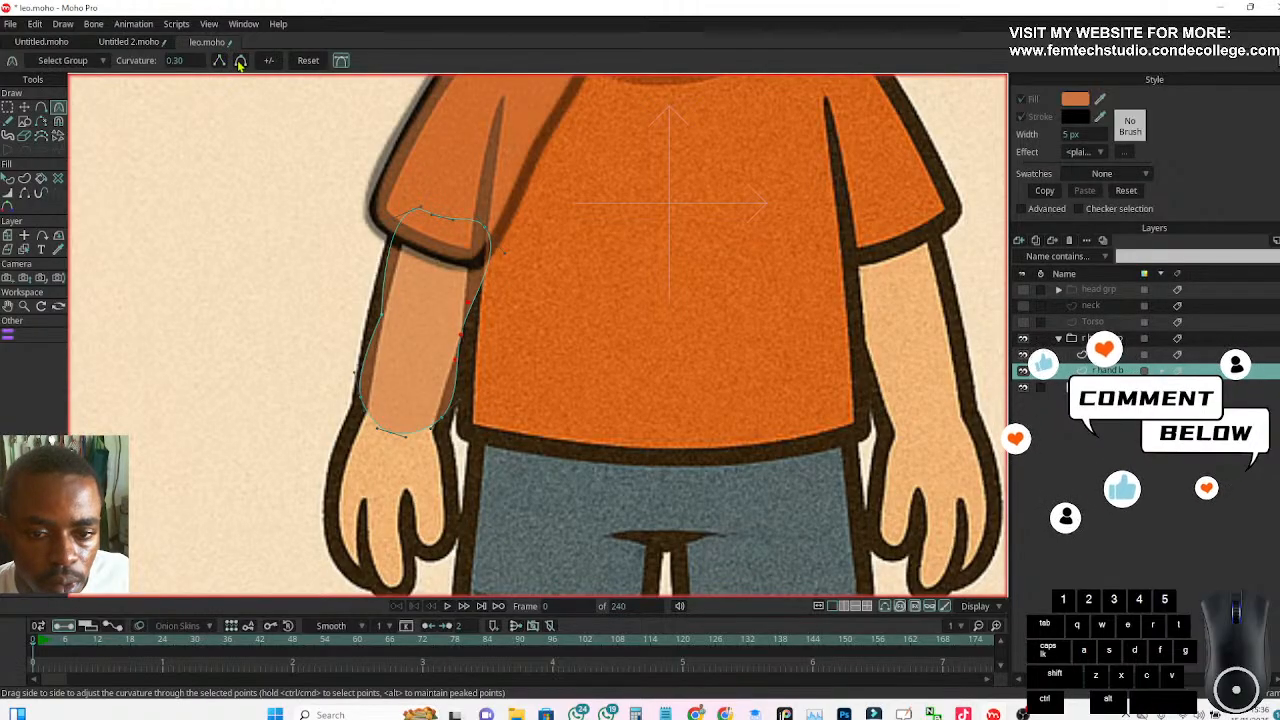
{"action": "left_click", "coordinate": [448, 386]}
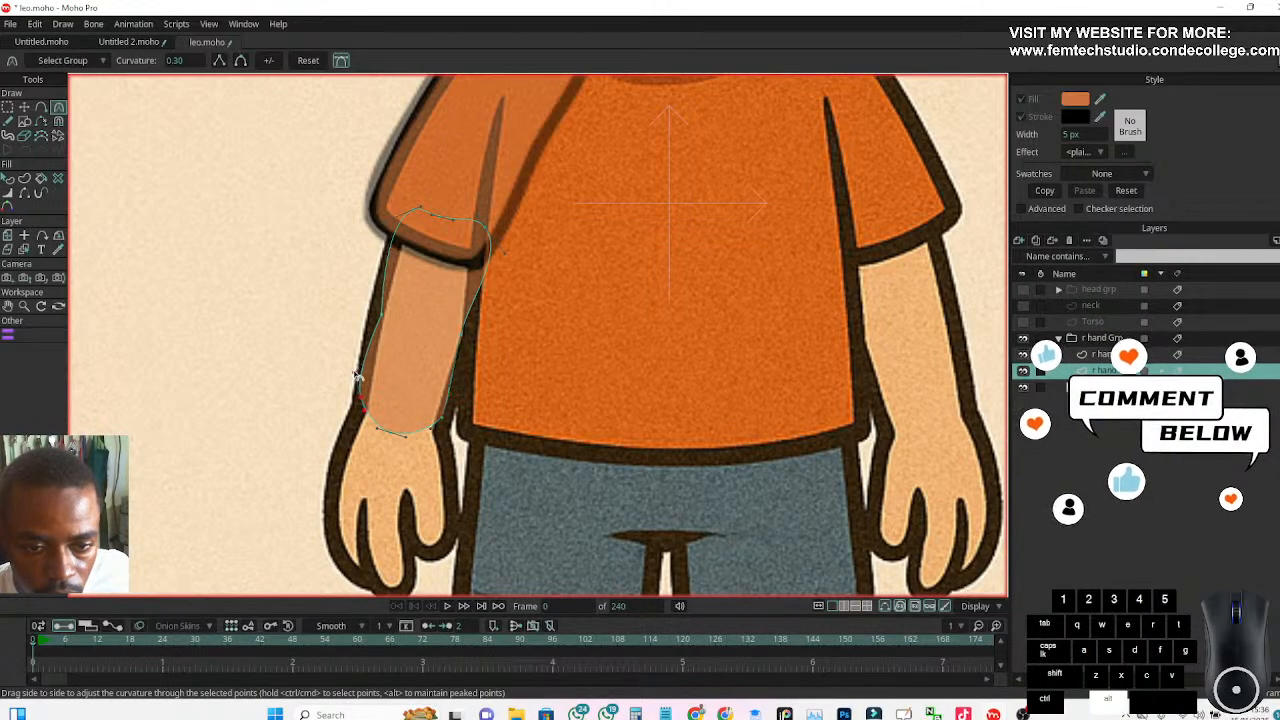
{"action": "left_click_drag", "start_coordinate": [365, 399], "coordinate": [366, 399]}
Reposition the forearm's wrist, side and upper points to fit the reference arm, narrowing the upper end into a rounded cap under the sleeve
{"action": "left_click", "coordinate": [24, 106]}
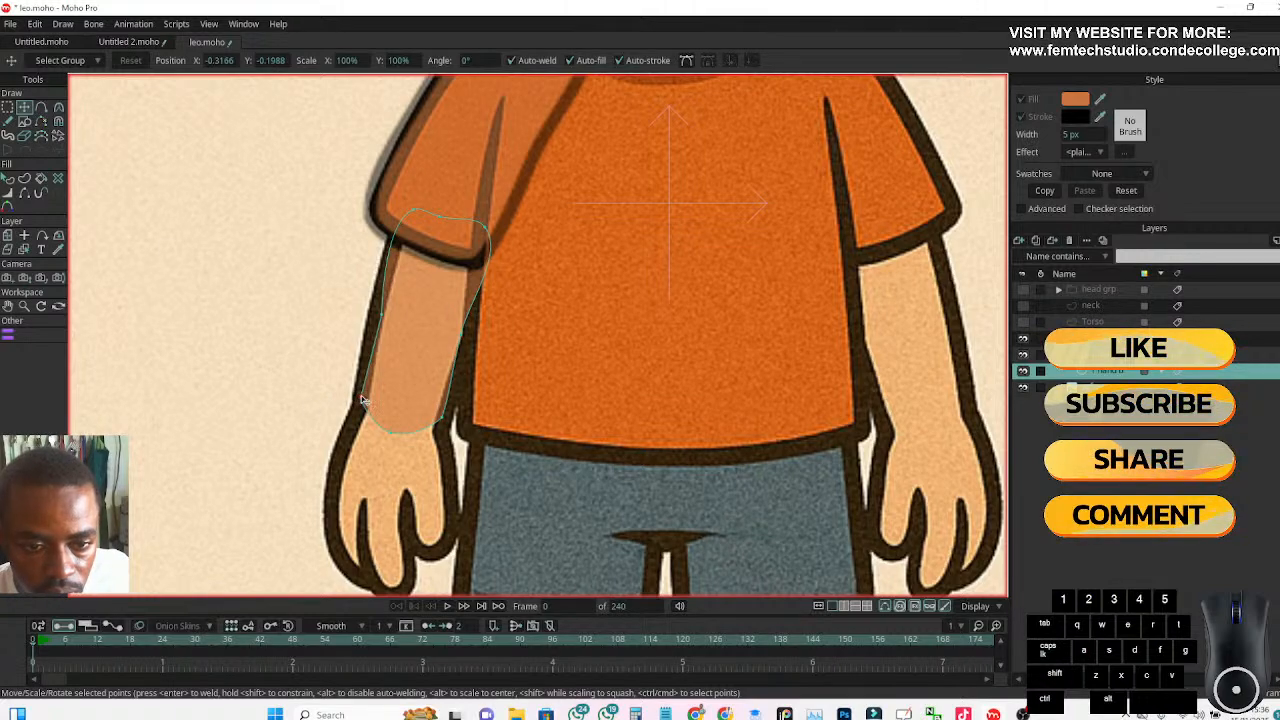
{"action": "left_click_drag", "start_coordinate": [442, 417], "coordinate": [396, 433]}
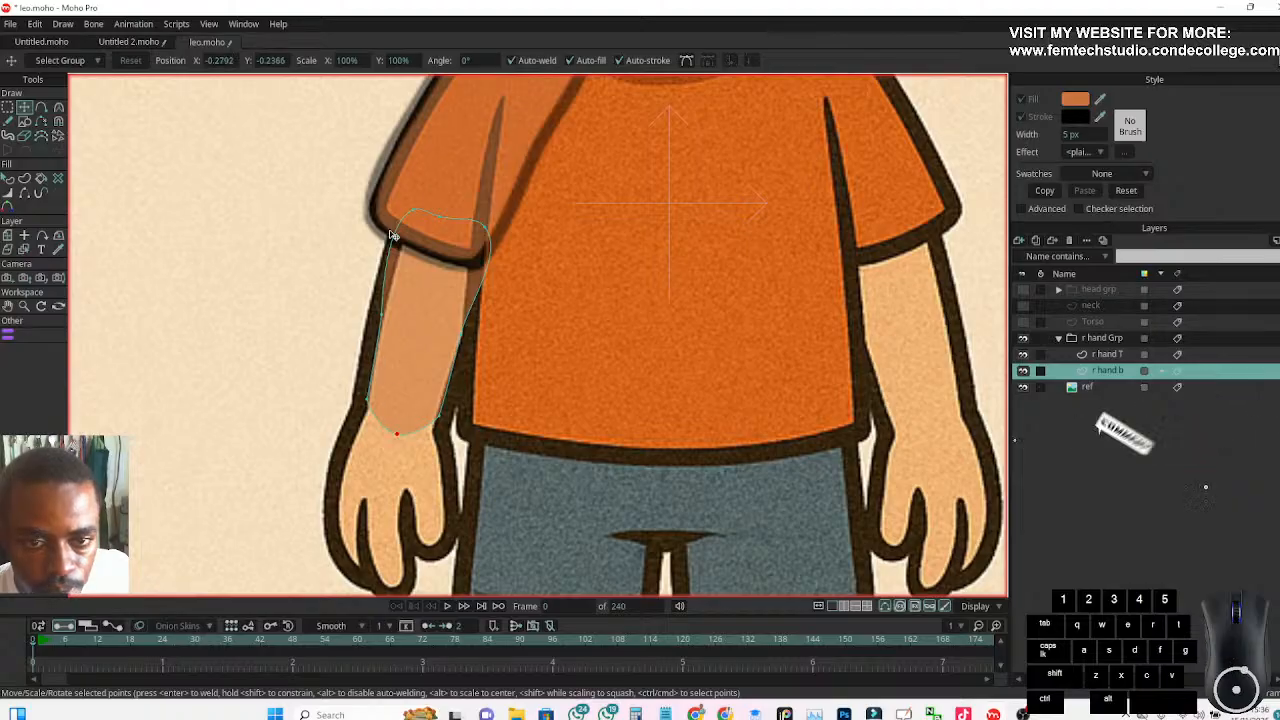
{"action": "left_click", "coordinate": [417, 216]}
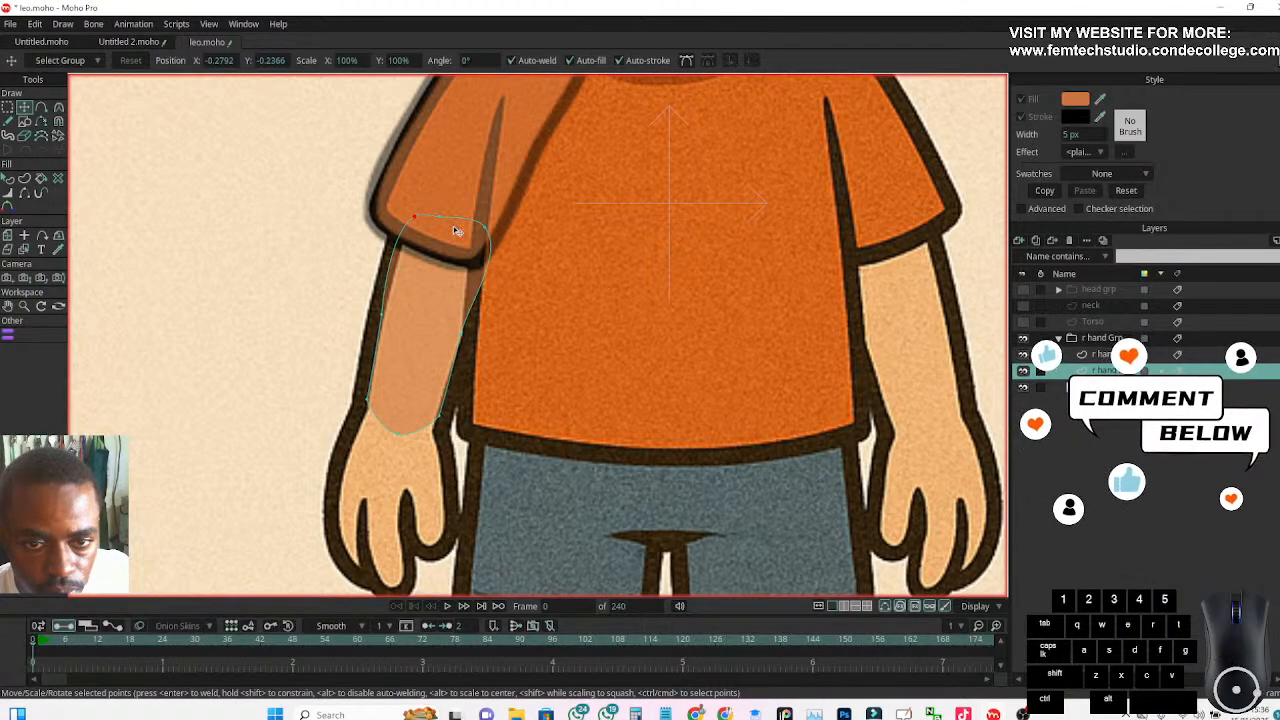
{"action": "left_click_drag", "start_coordinate": [483, 231], "coordinate": [405, 230]}
{"action": "left_click_drag", "start_coordinate": [463, 333], "coordinate": [457, 334]}
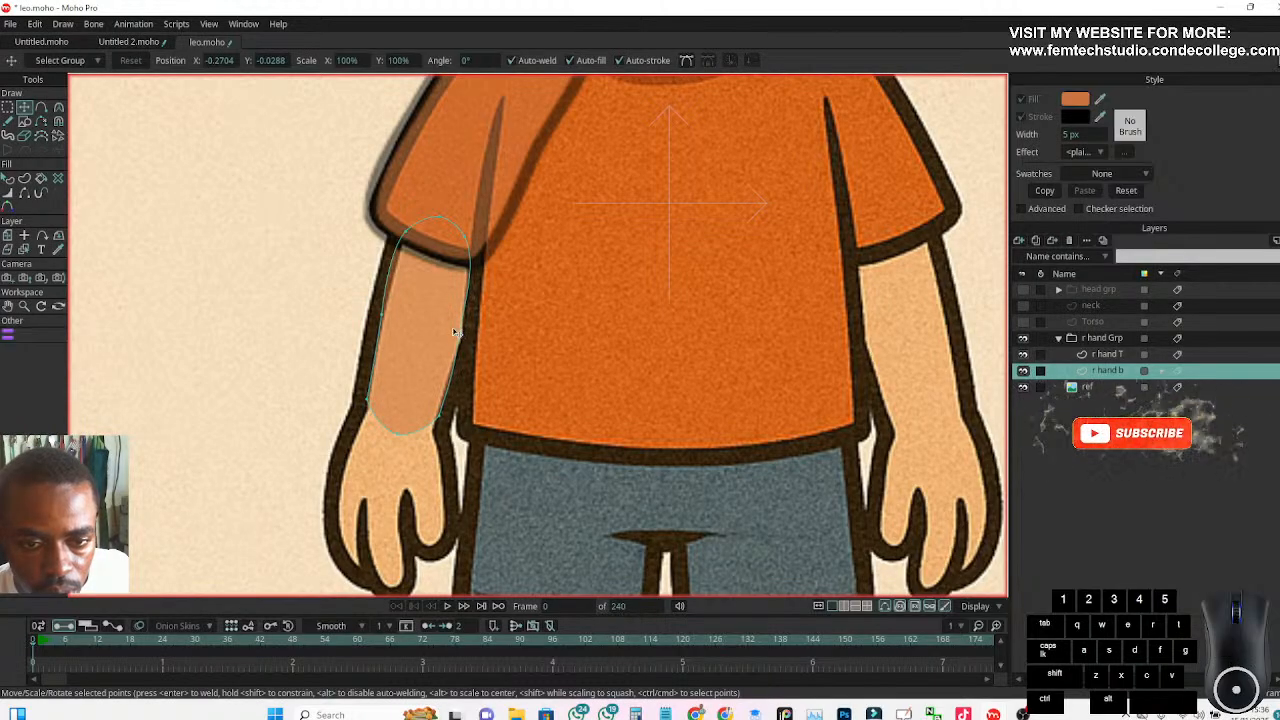
{"action": "left_click", "coordinate": [380, 316]}
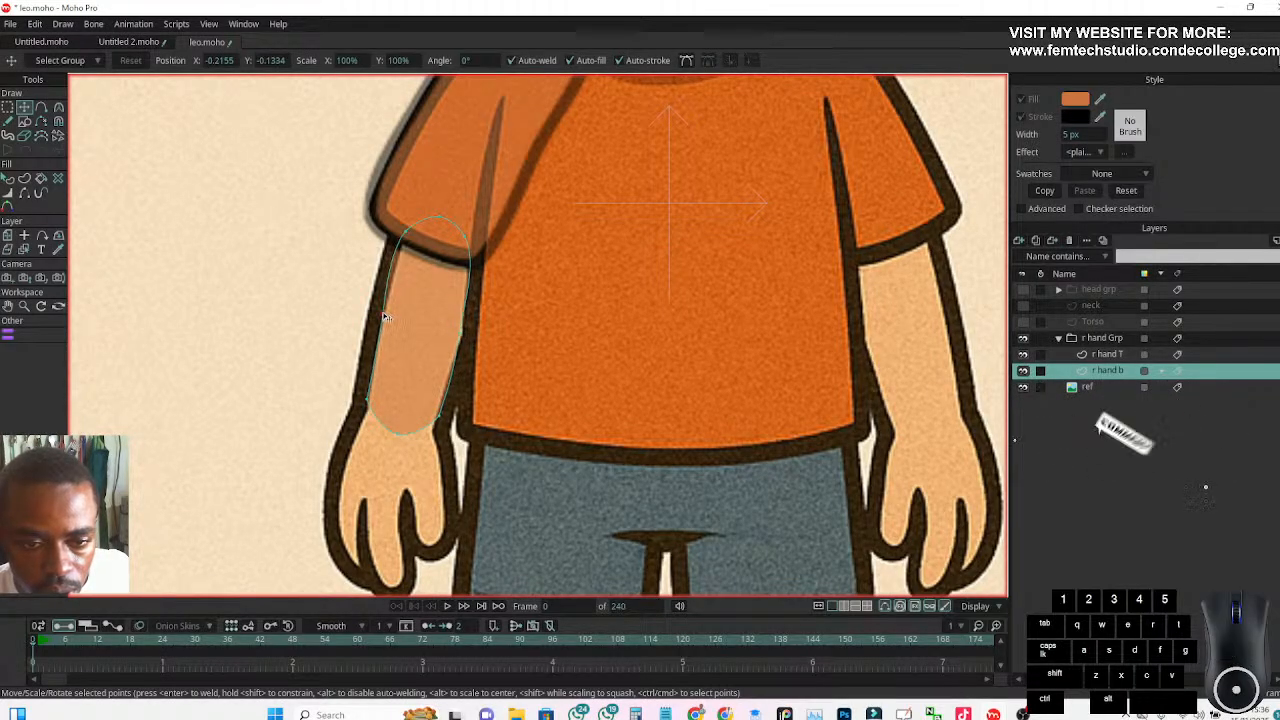
{"action": "left_click", "coordinate": [440, 413]}
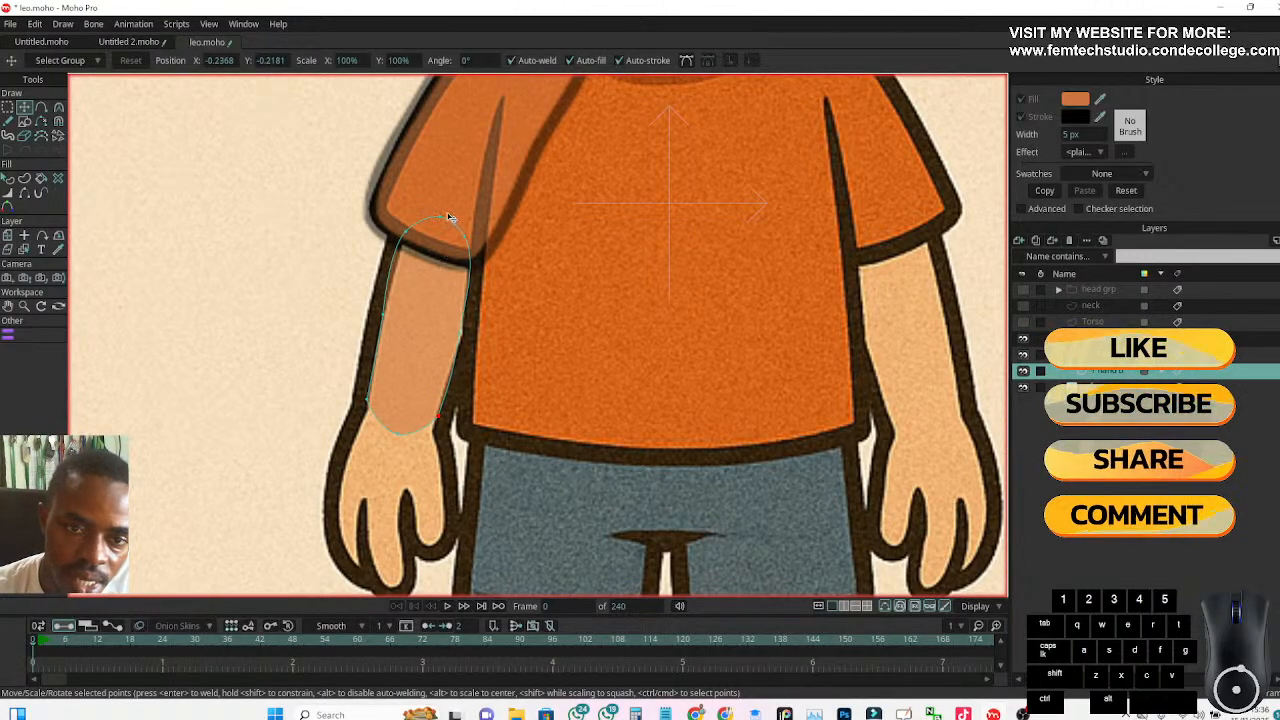
{"action": "scroll", "coordinate": [461, 195], "scroll_direction": "up", "scroll_amount": 1}
{"action": "scroll", "coordinate": [461, 195], "scroll_direction": "down", "scroll_amount": 3}
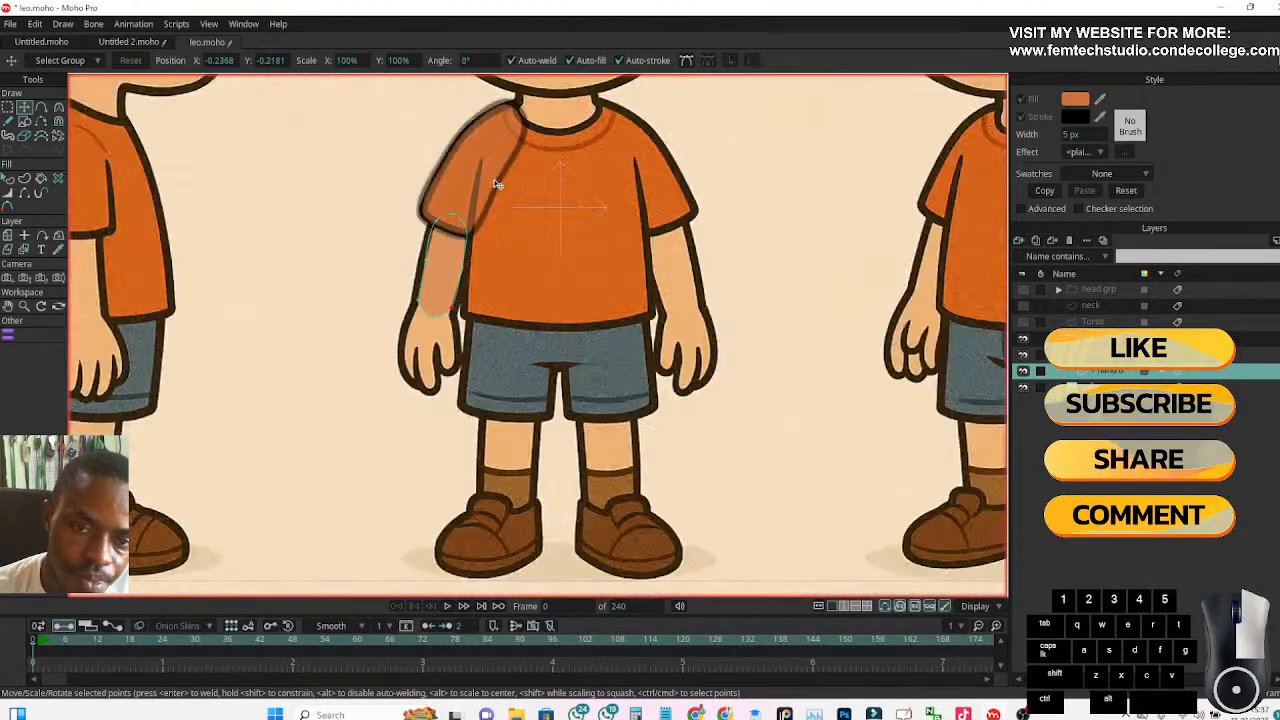
{"action": "scroll", "coordinate": [490, 185], "scroll_direction": "up", "scroll_amount": 2}
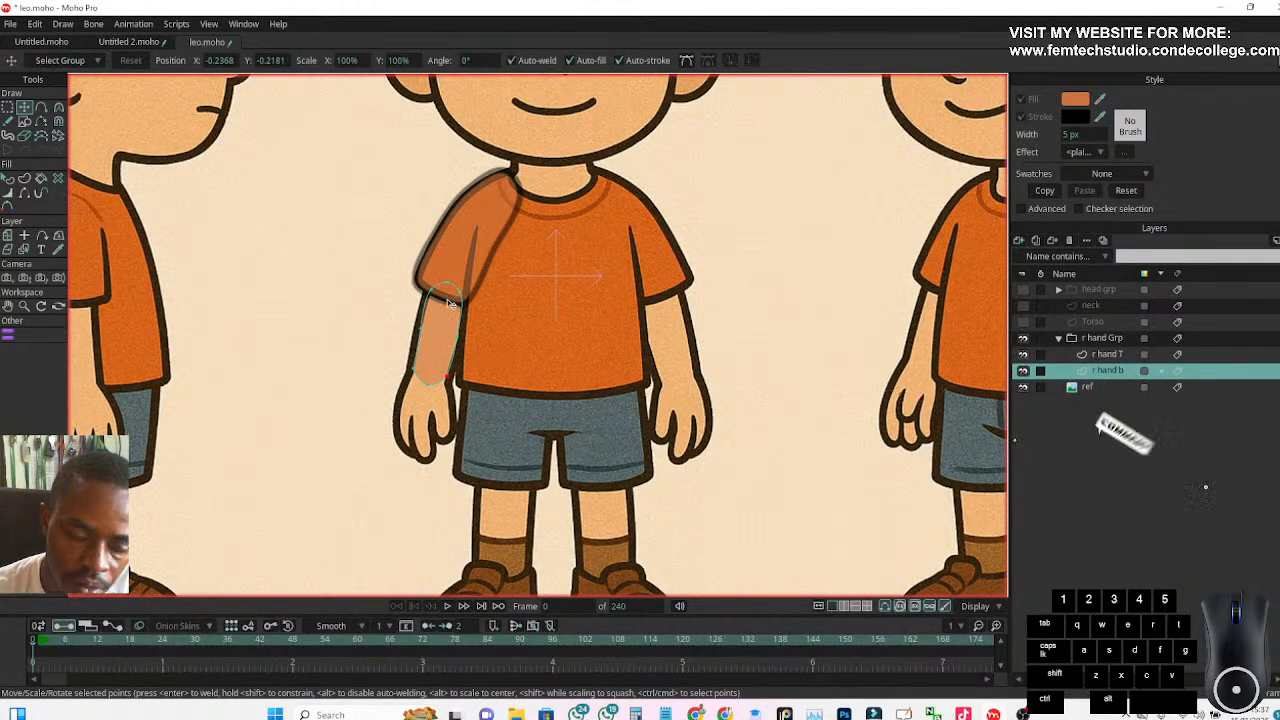
Reposition the forearm's upper points, outer middle point and lower wrist points to fit the reference arm more closely
{"action": "scroll", "coordinate": [449, 283], "scroll_direction": "up", "scroll_amount": 2}
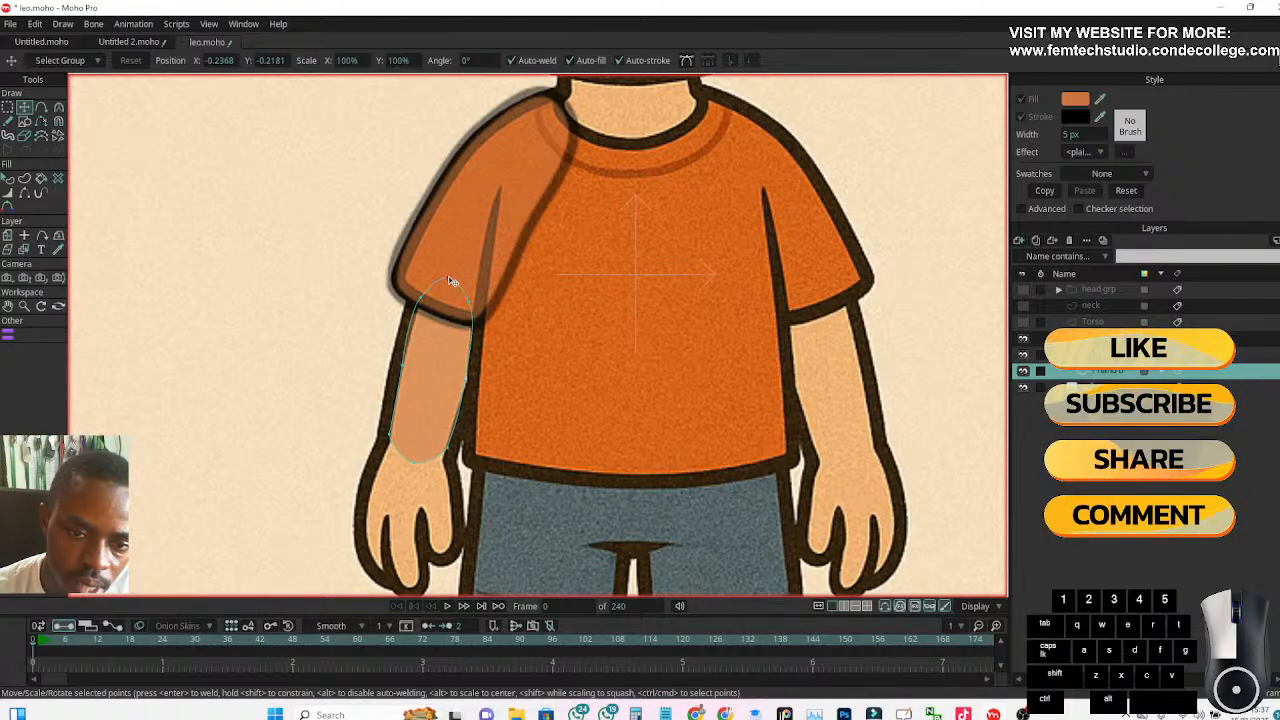
{"action": "left_click_drag", "start_coordinate": [453, 279], "coordinate": [470, 301]}
{"action": "left_click_drag", "start_coordinate": [403, 364], "coordinate": [402, 374]}
{"action": "scroll", "coordinate": [441, 455], "scroll_direction": "up", "scroll_amount": 2}
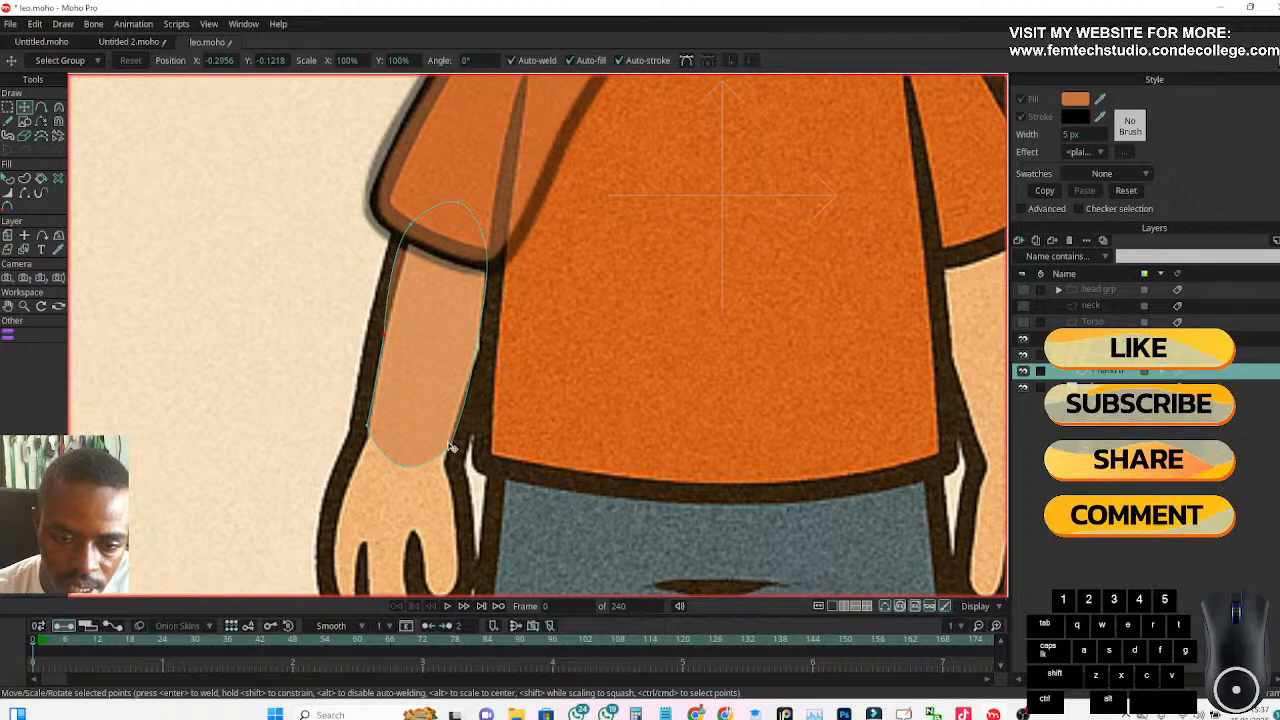
{"action": "left_click", "coordinate": [450, 447]}
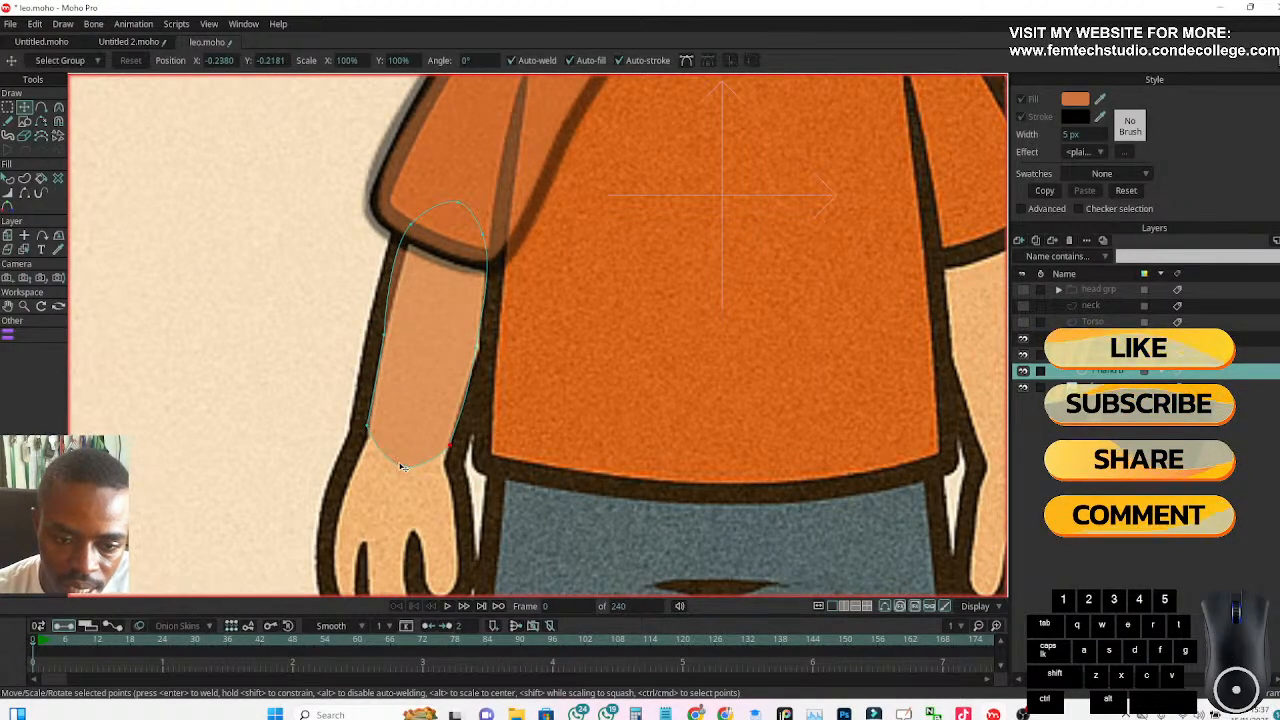
{"action": "left_click", "coordinate": [402, 467]}
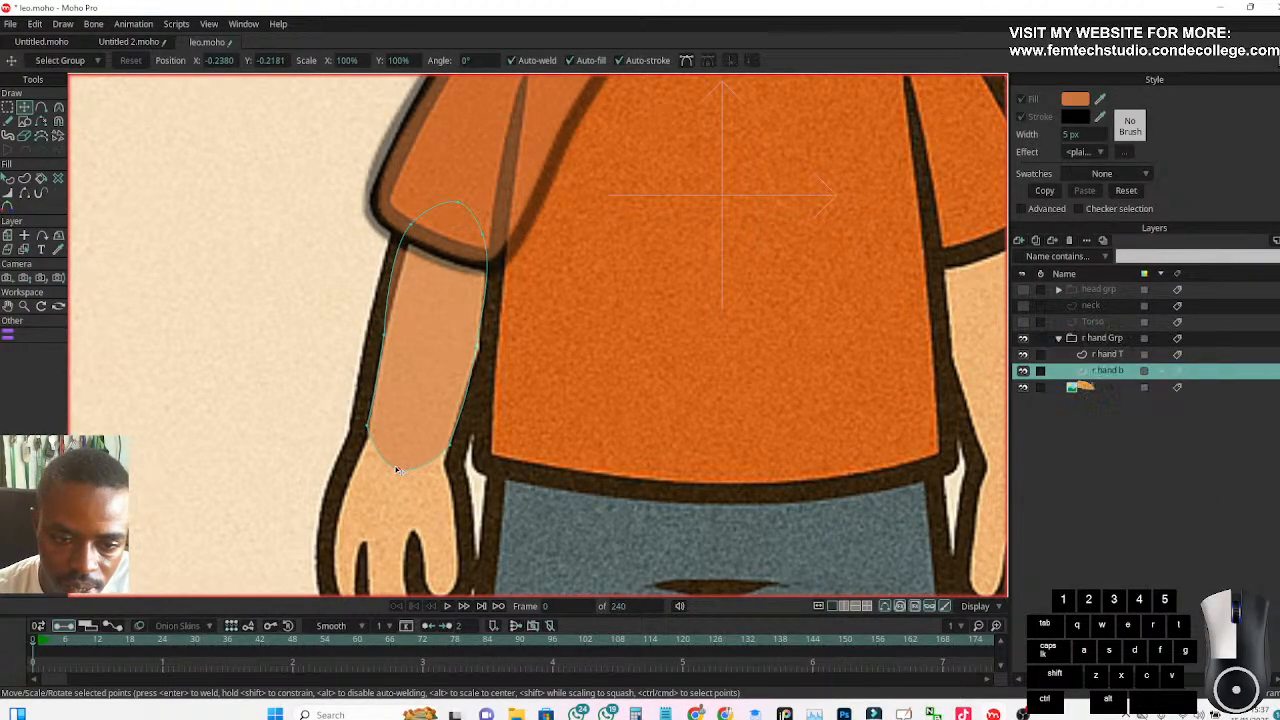
{"action": "left_click", "coordinate": [368, 428]}
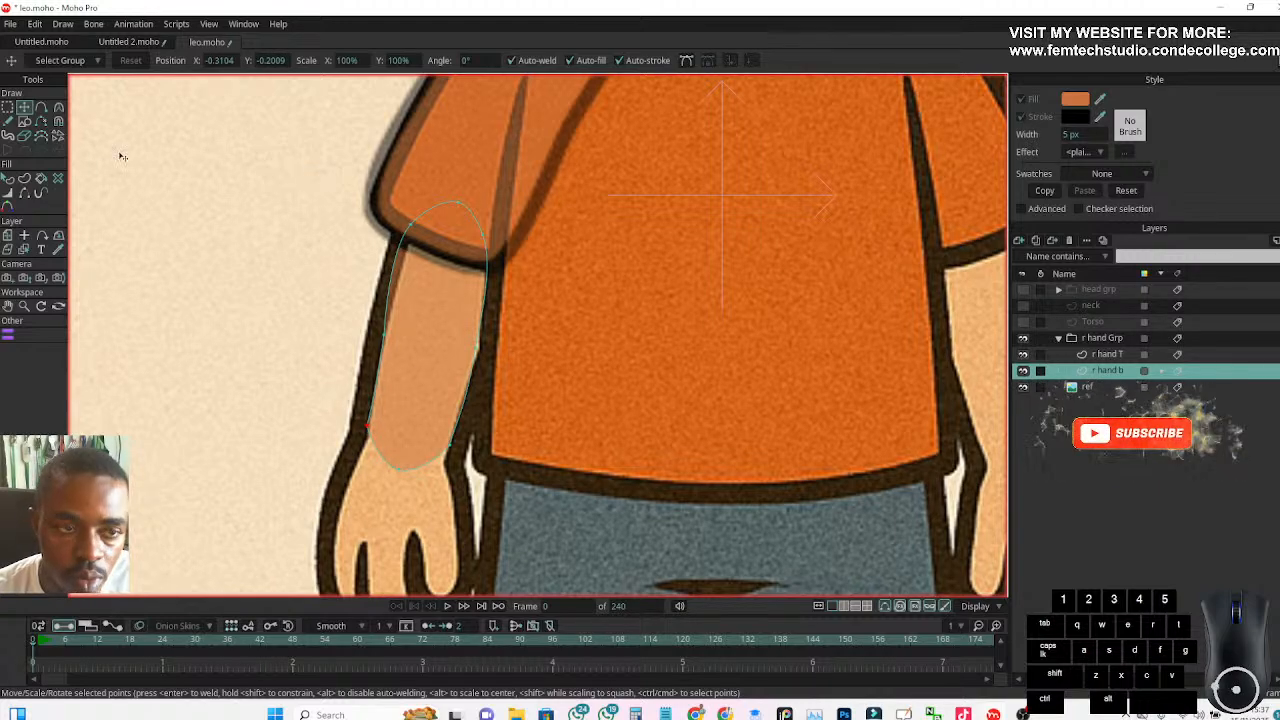
Smooth the forearm's outer wrist point to 0.30 curvature and move it slightly inward onto the reference outline
{"action": "left_click", "coordinate": [59, 107]}
{"action": "left_click", "coordinate": [241, 62]}
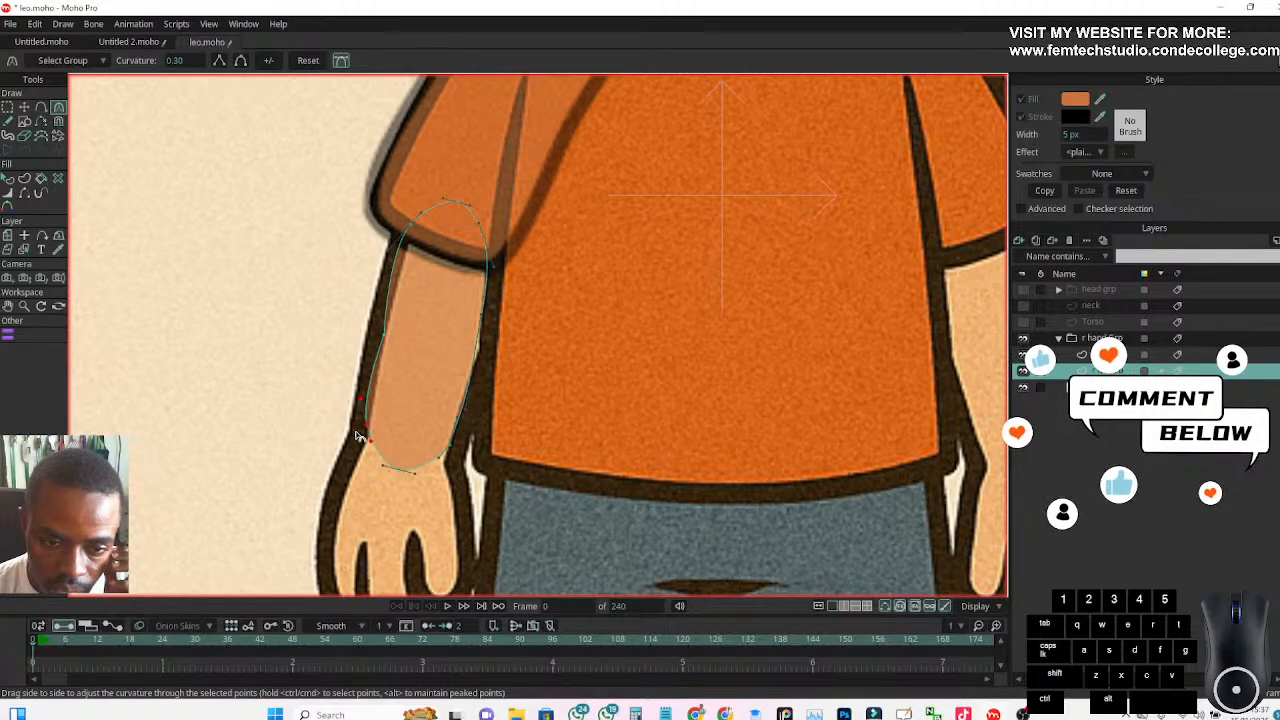
{"action": "left_click_drag", "start_coordinate": [366, 428], "coordinate": [369, 431]}
{"action": "left_click", "coordinate": [23, 109]}
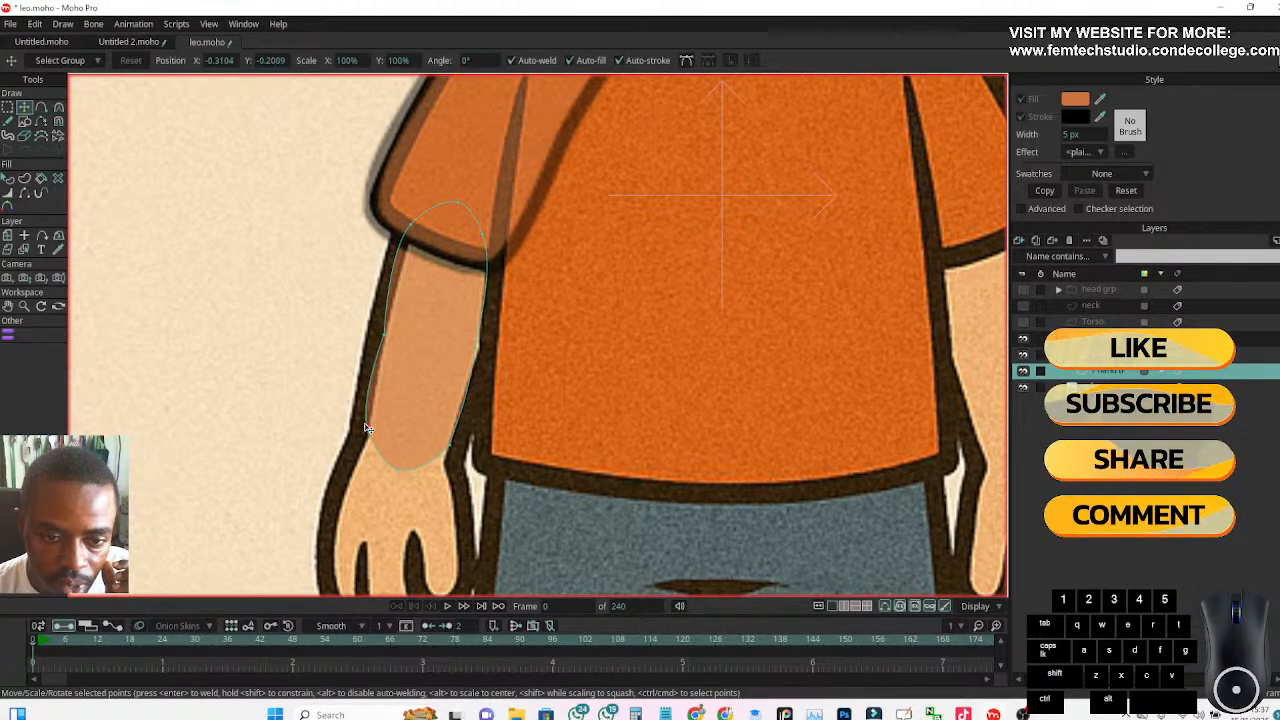
{"action": "left_click_drag", "start_coordinate": [366, 424], "coordinate": [368, 429]}
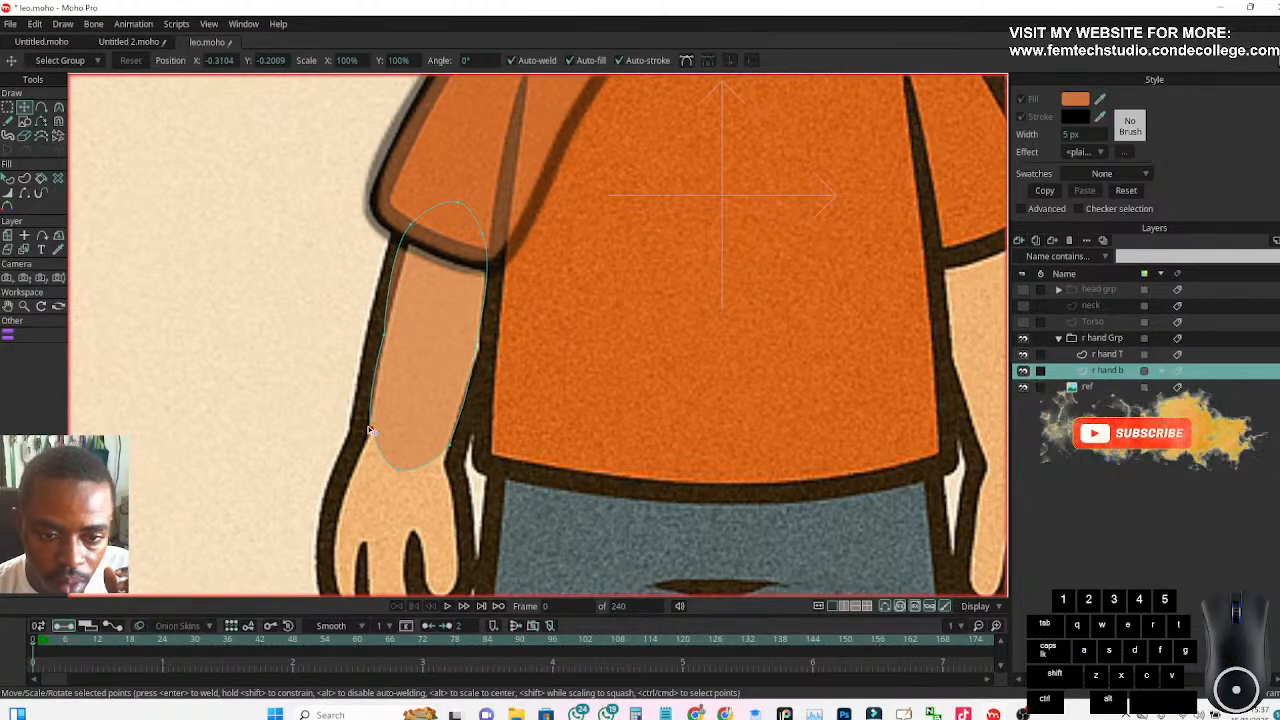
Nudge the forearm's outer middle, upper outer, top and inner side points to follow the reference arm smoothly
{"action": "left_click", "coordinate": [383, 340]}
{"action": "left_click", "coordinate": [385, 337]}
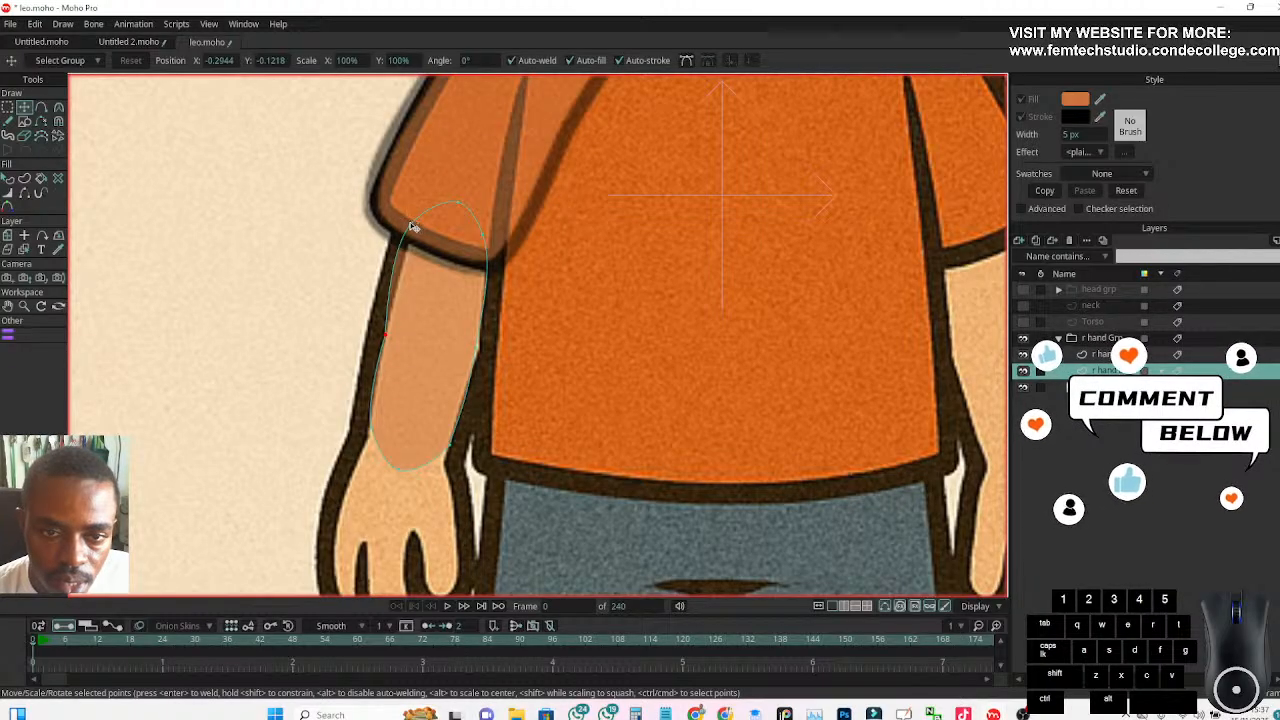
{"action": "left_click", "coordinate": [416, 228]}
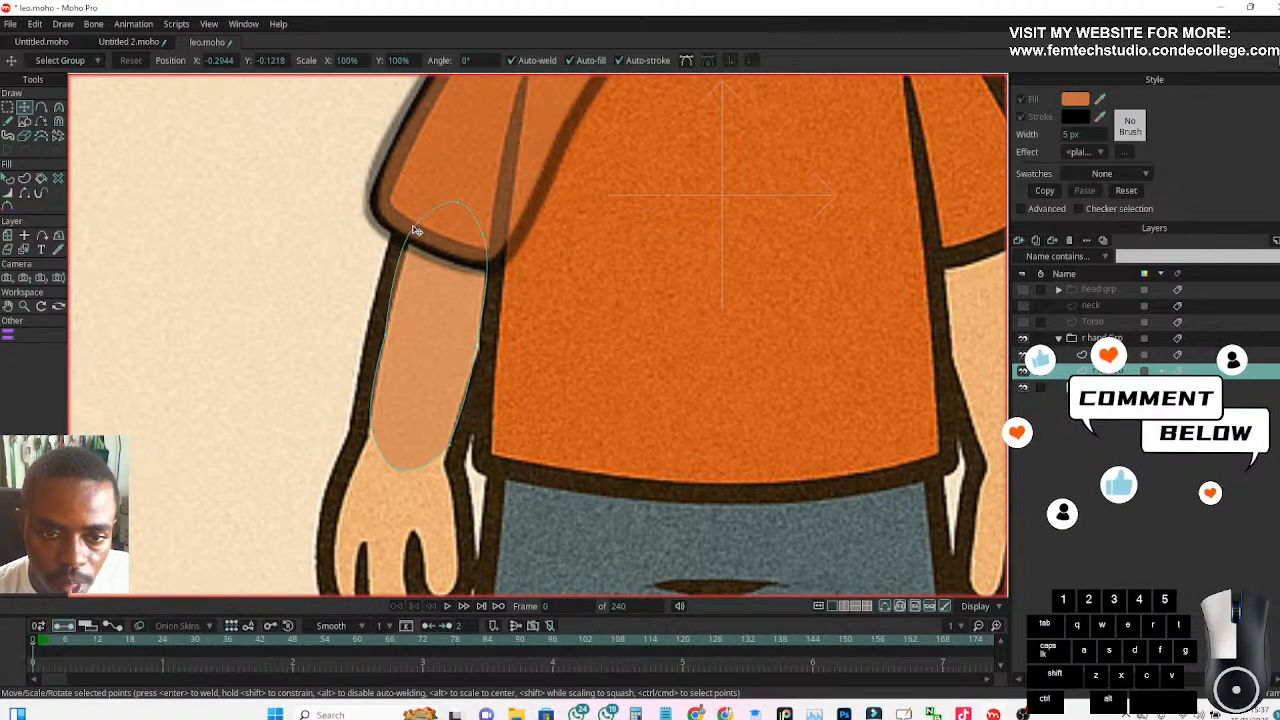
{"action": "left_click_drag", "start_coordinate": [415, 235], "coordinate": [454, 203]}
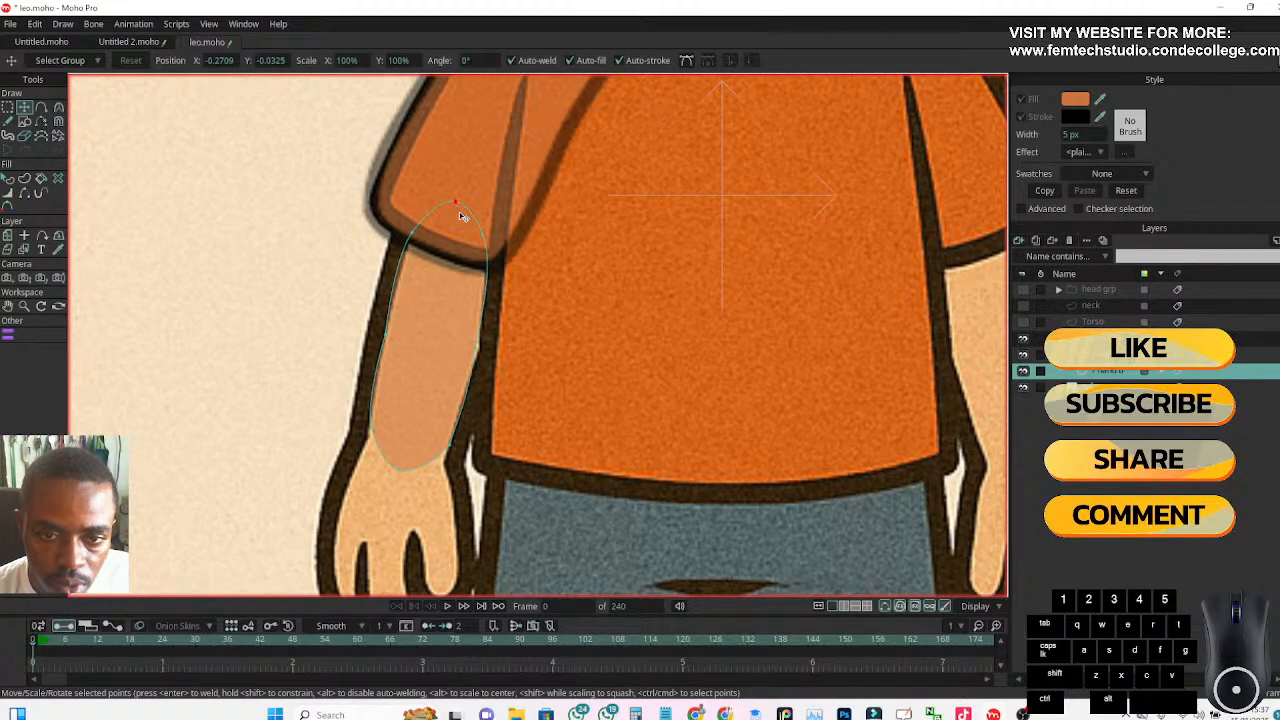
{"action": "left_click_drag", "start_coordinate": [484, 244], "coordinate": [480, 350]}
{"action": "left_click", "coordinate": [478, 348]}
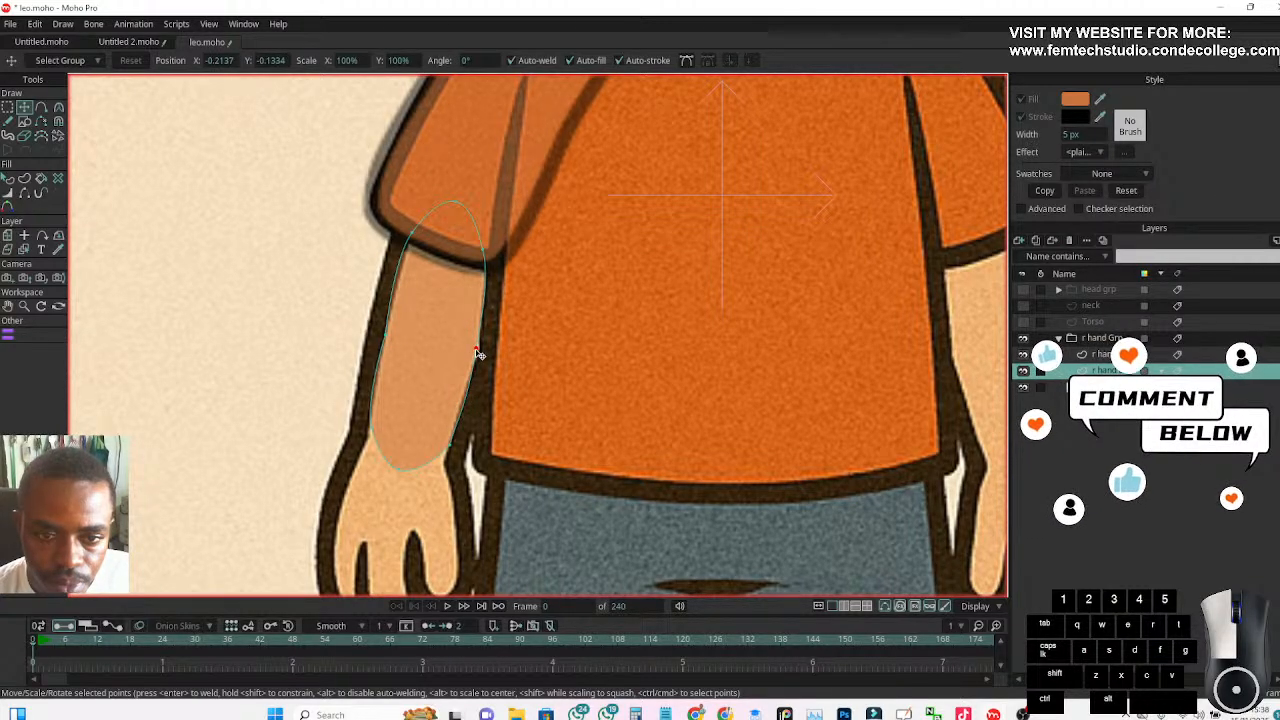
{"action": "scroll", "coordinate": [478, 352], "scroll_direction": "down", "scroll_amount": 5}
{"action": "scroll", "coordinate": [312, 357], "scroll_direction": "up", "scroll_amount": 3}
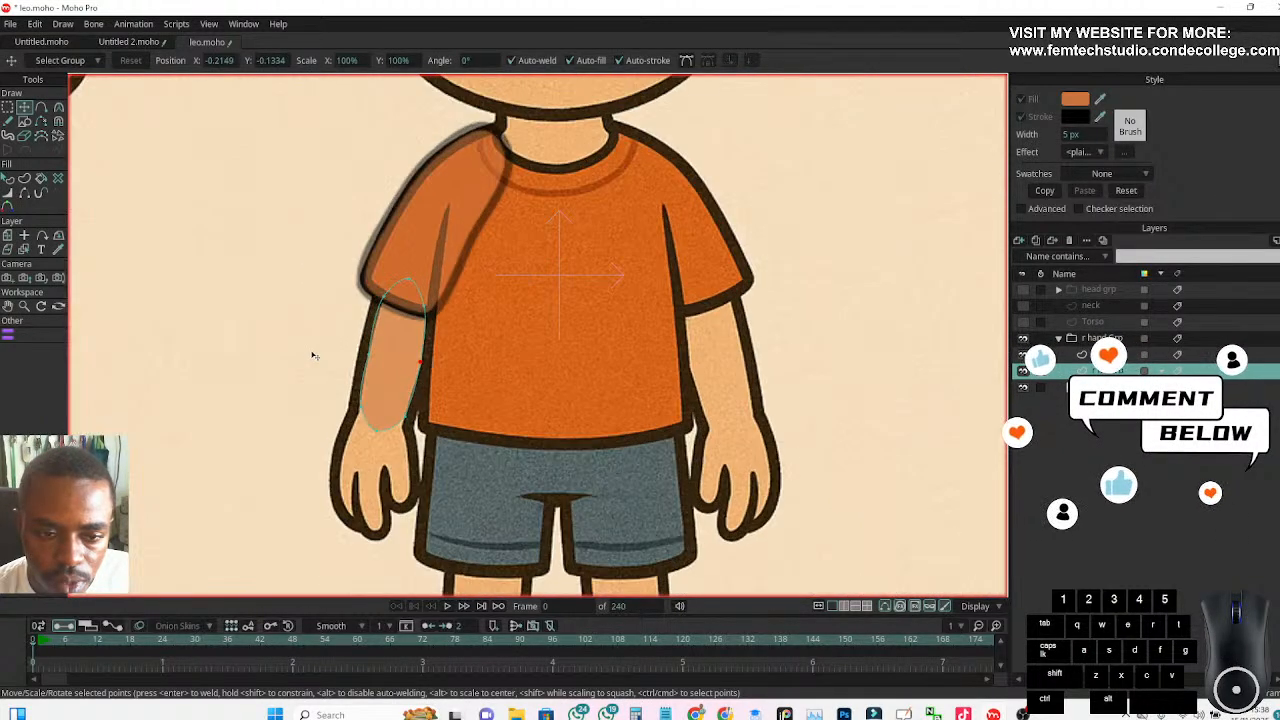
{"action": "scroll", "coordinate": [343, 378], "scroll_direction": "up", "scroll_amount": 4}
{"action": "scroll", "coordinate": [341, 382], "scroll_direction": "down", "scroll_amount": 3}
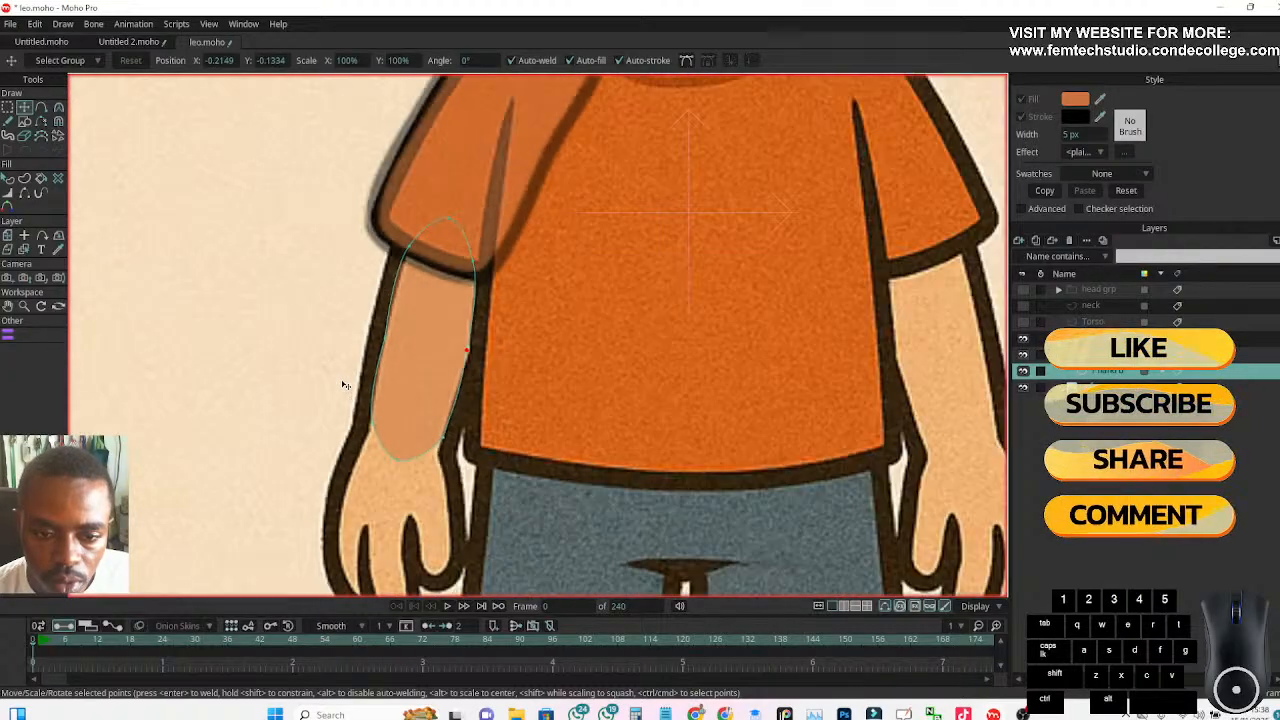
{"action": "scroll", "coordinate": [340, 385], "scroll_direction": "up", "scroll_amount": 2}
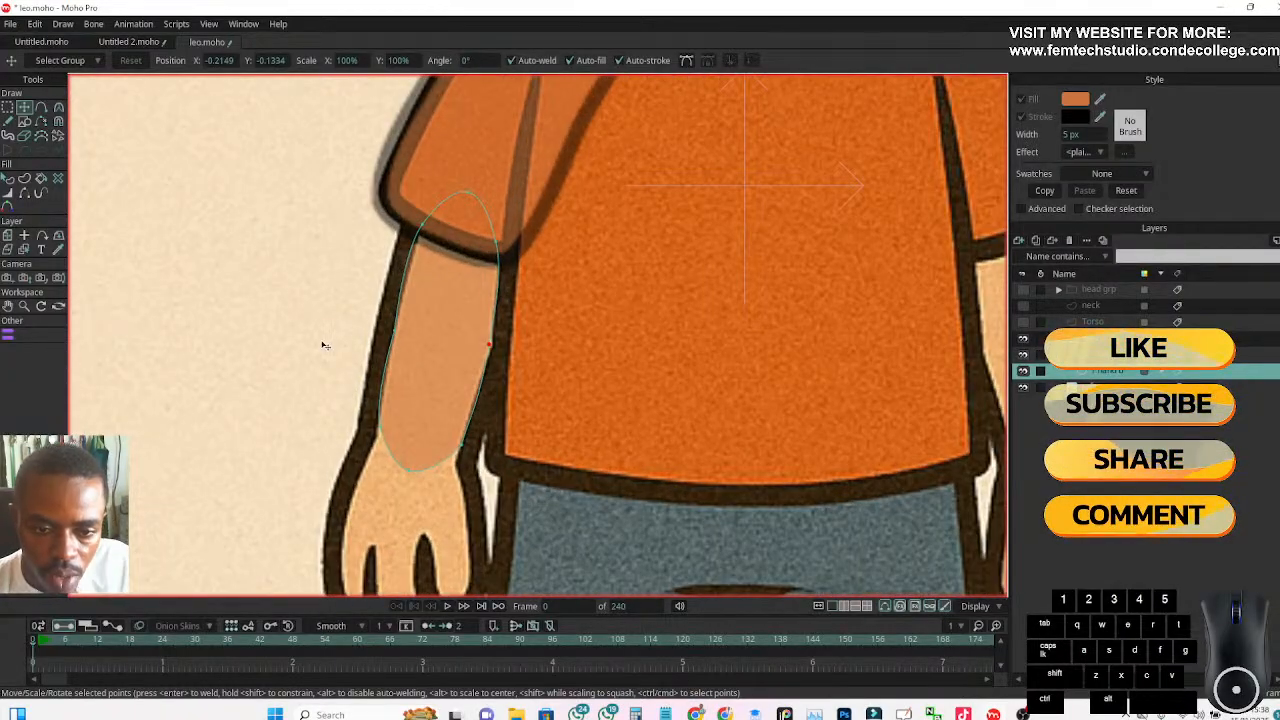
{"action": "scroll", "coordinate": [325, 400], "scroll_direction": "down", "scroll_amount": 1}
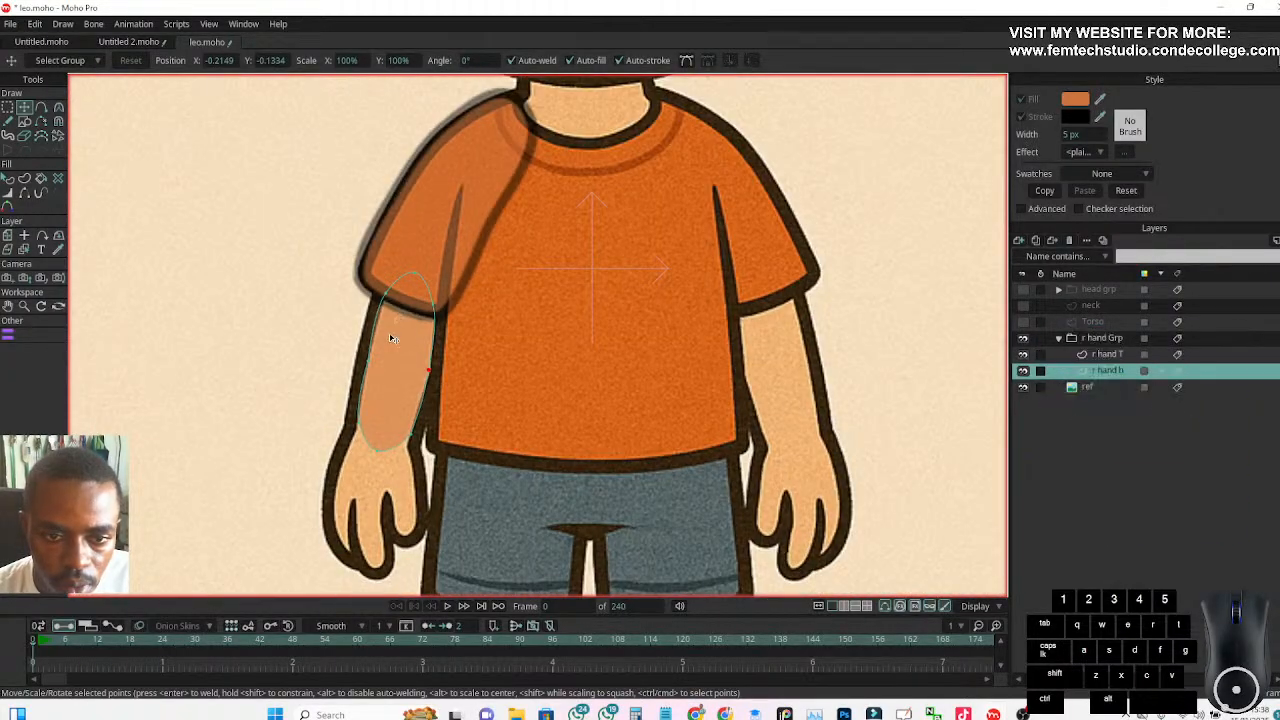
Turn on the stroke for the forearm shape on the r hand b layer and hide the ref layer
{"action": "double_click", "coordinate": [1095, 376]}
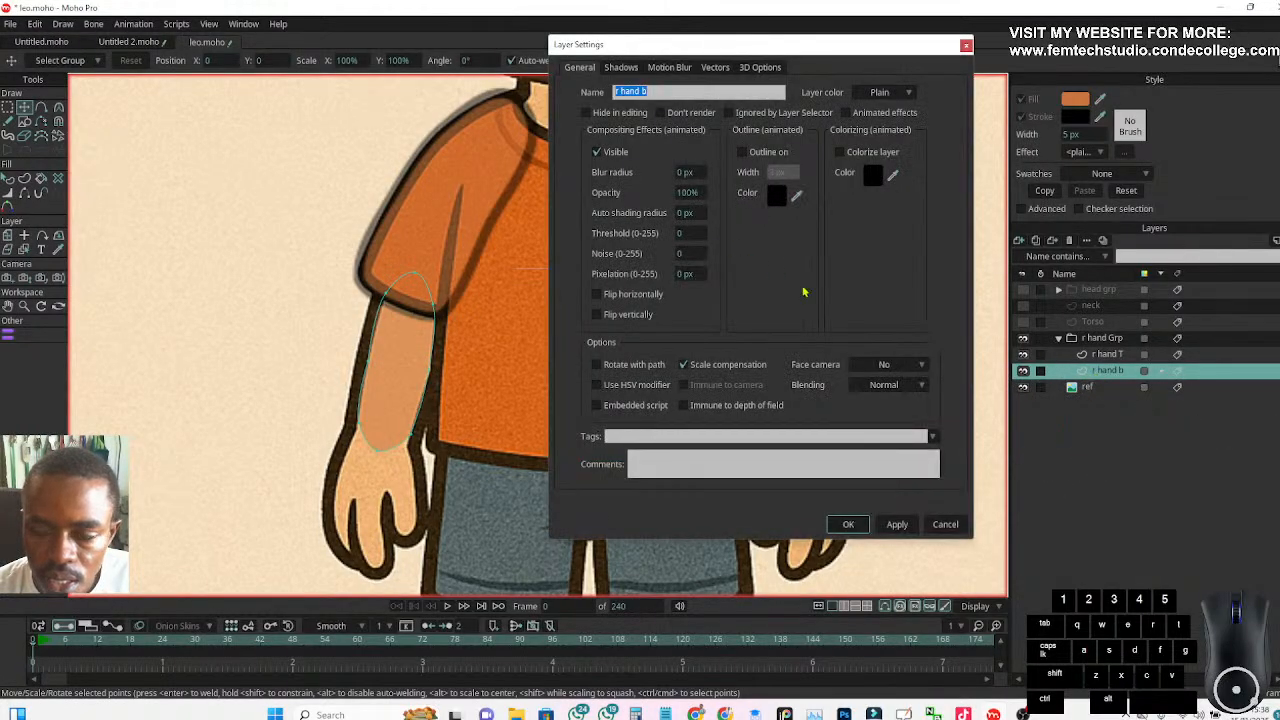
{"action": "left_click", "coordinate": [848, 523]}
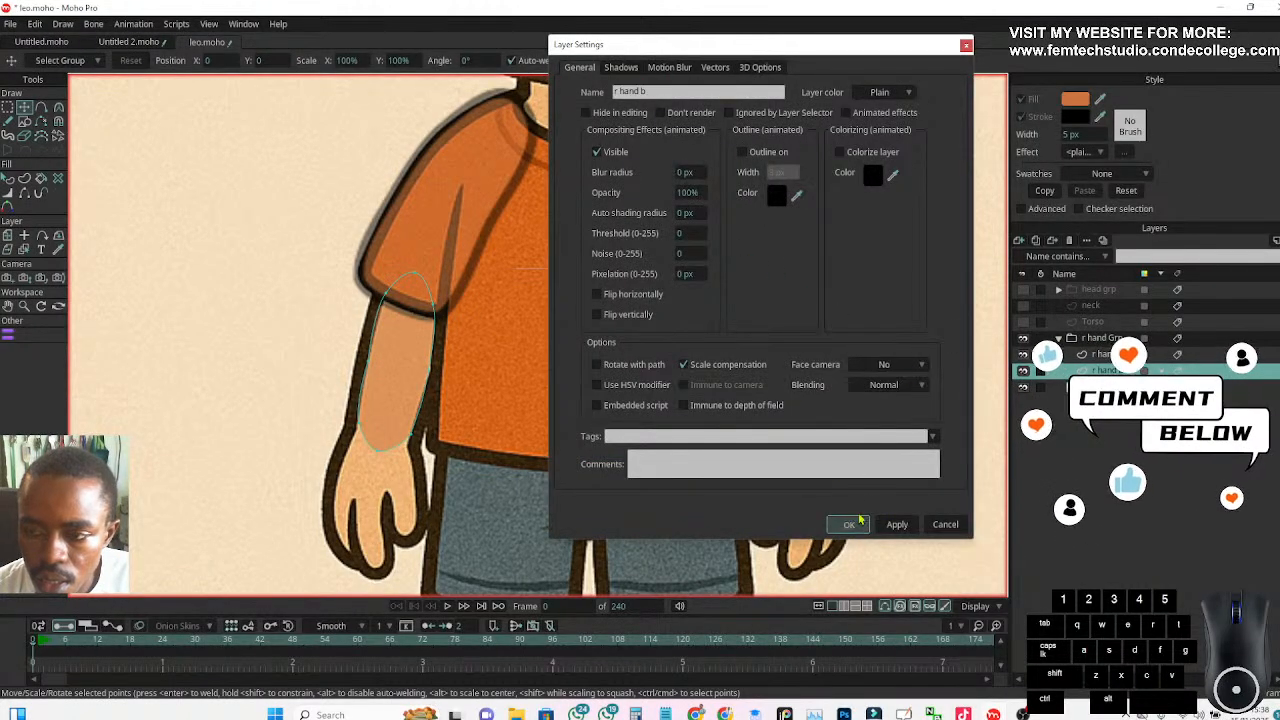
{"action": "left_click", "coordinate": [8, 178]}
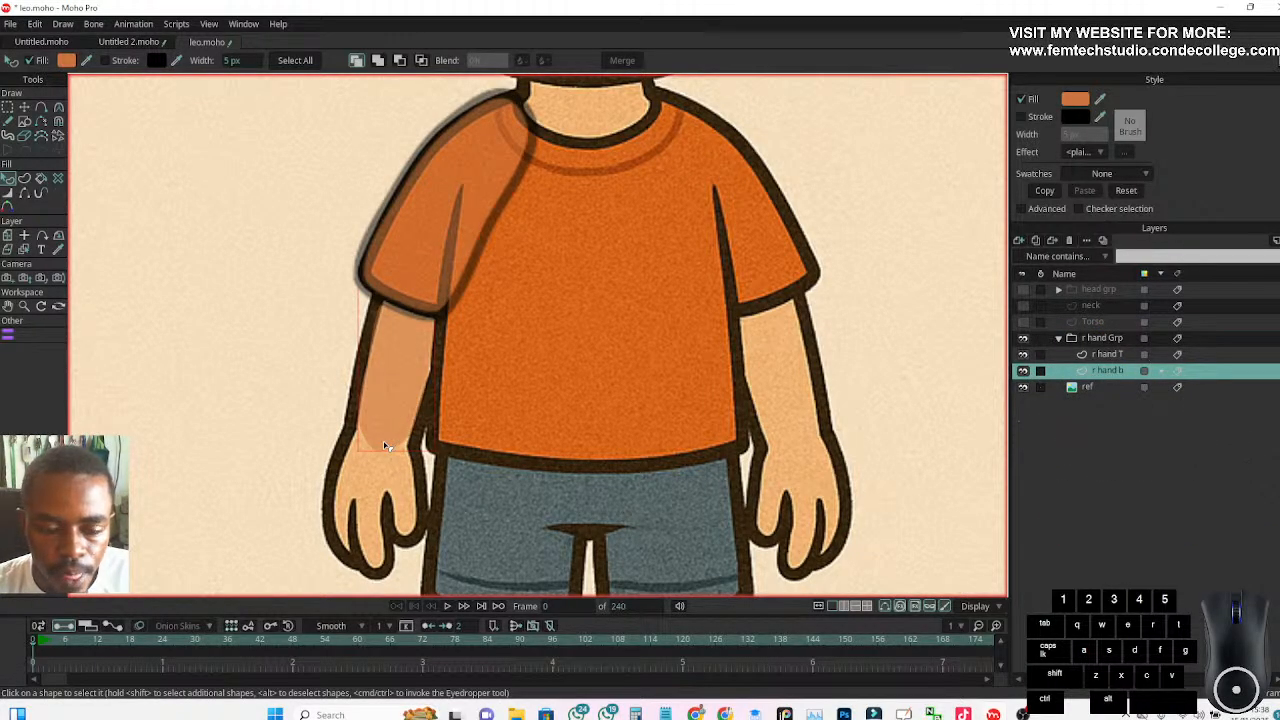
{"action": "left_click", "coordinate": [104, 60]}
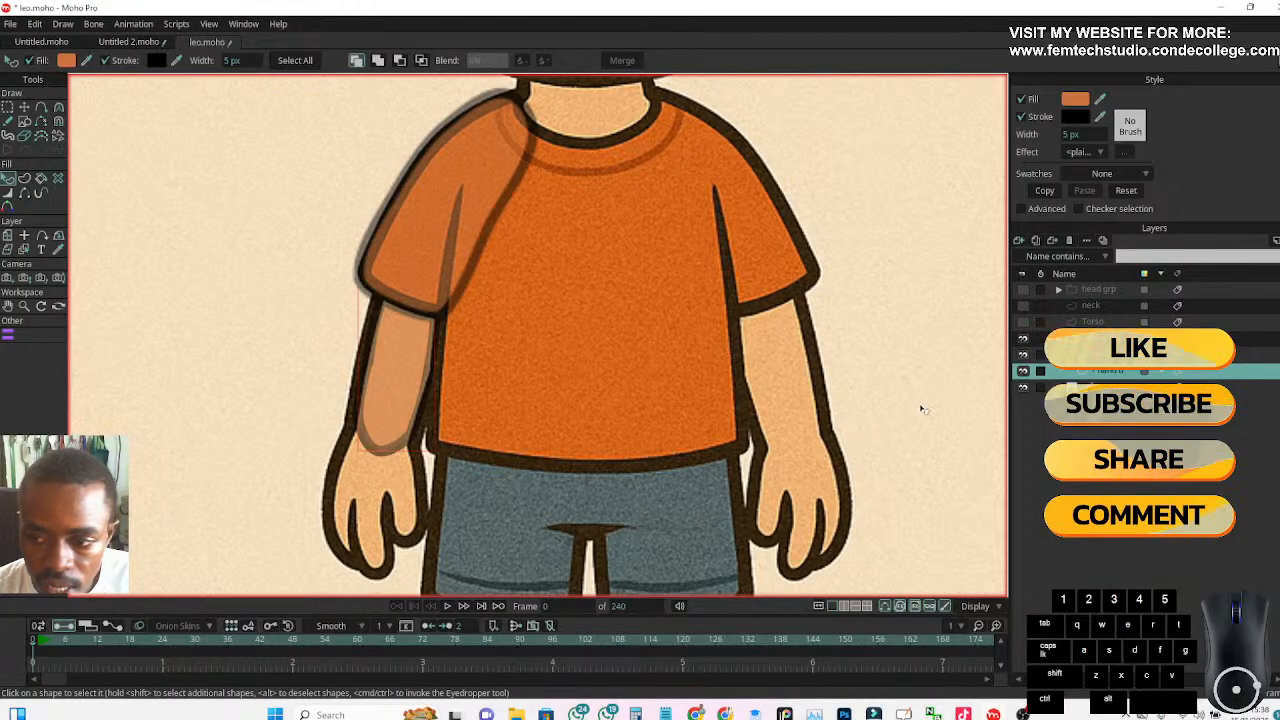
{"action": "left_click", "coordinate": [1022, 390]}
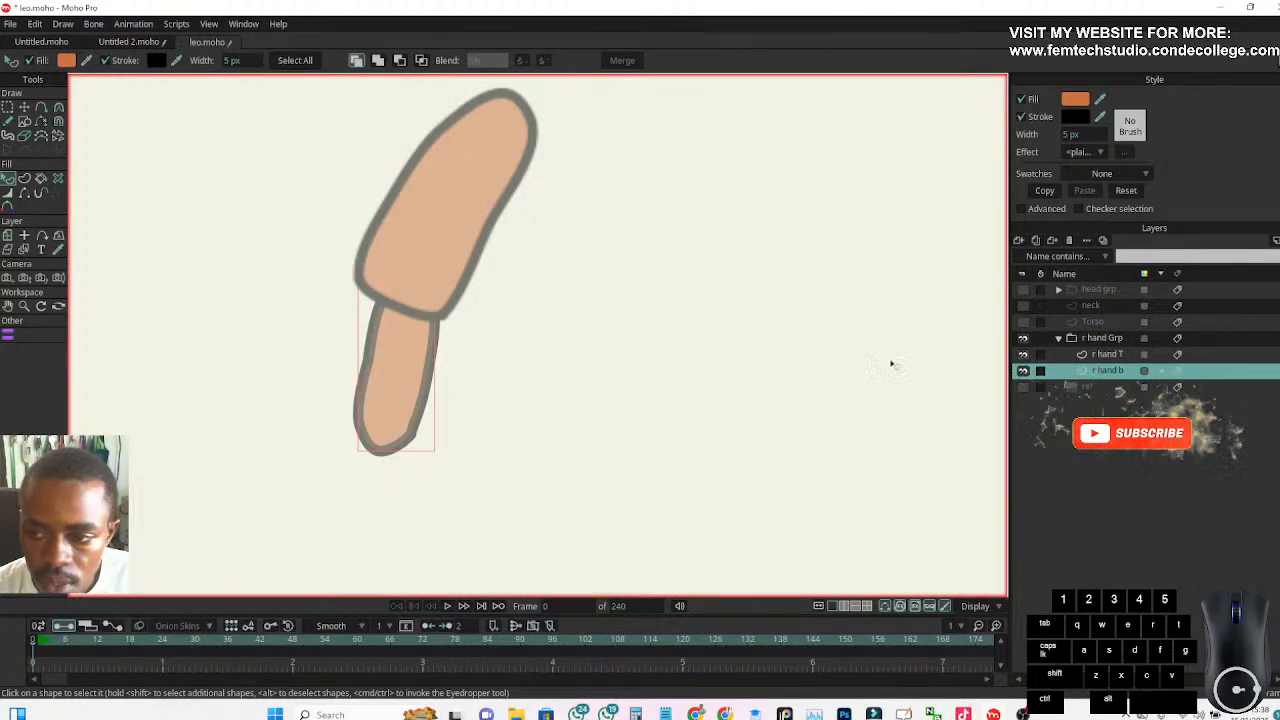
{"action": "left_click", "coordinate": [1104, 376]}
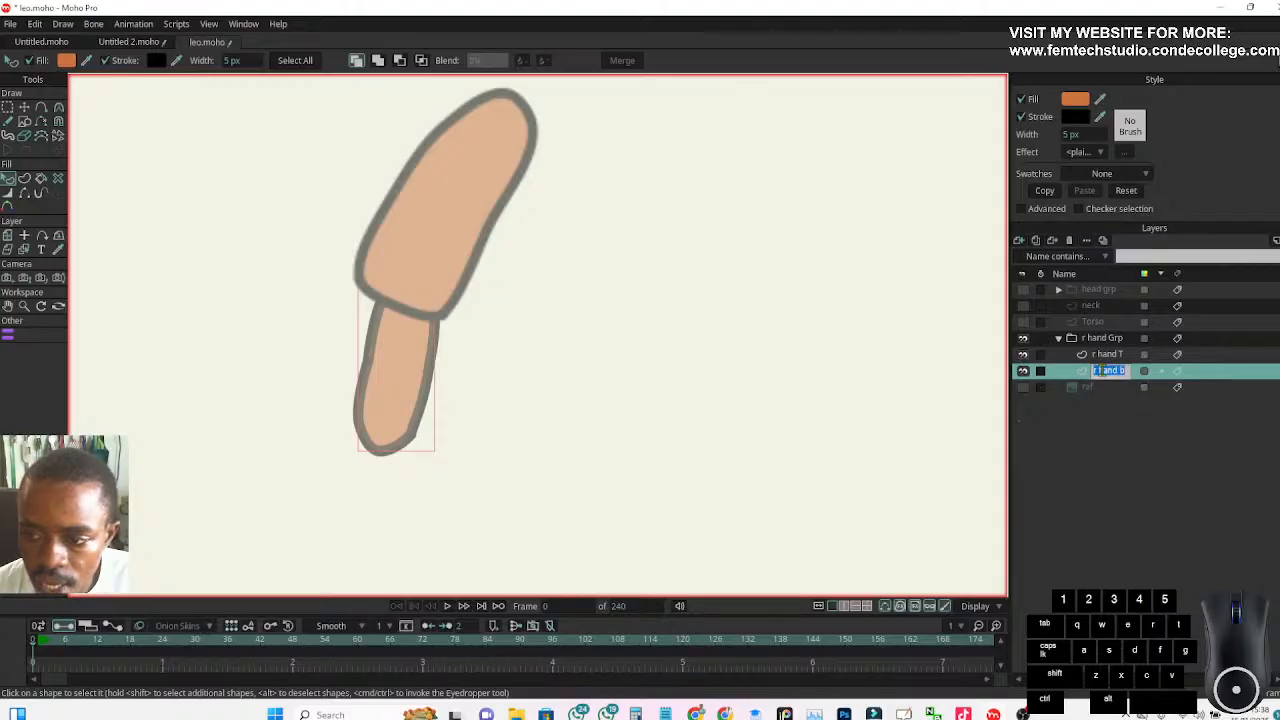
{"action": "left_click", "coordinate": [1106, 372]}
{"action": "double_click", "coordinate": [1105, 372]}
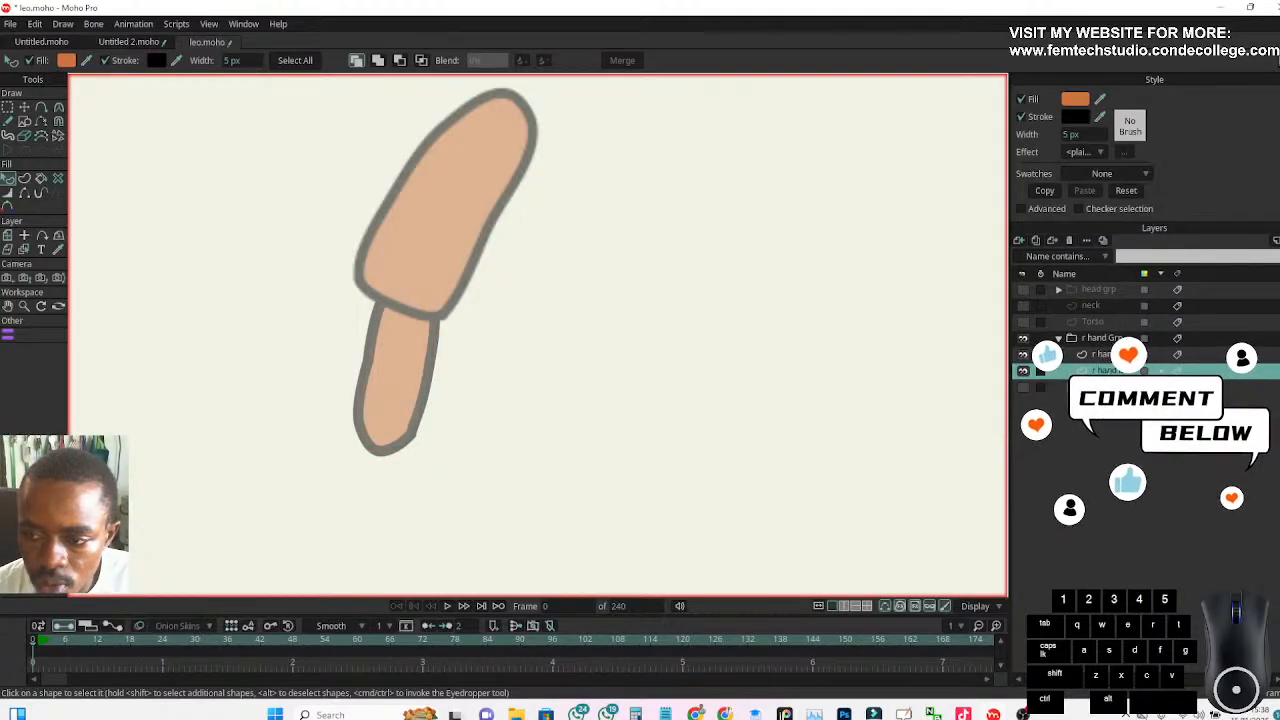
{"action": "left_click", "coordinate": [945, 523]}
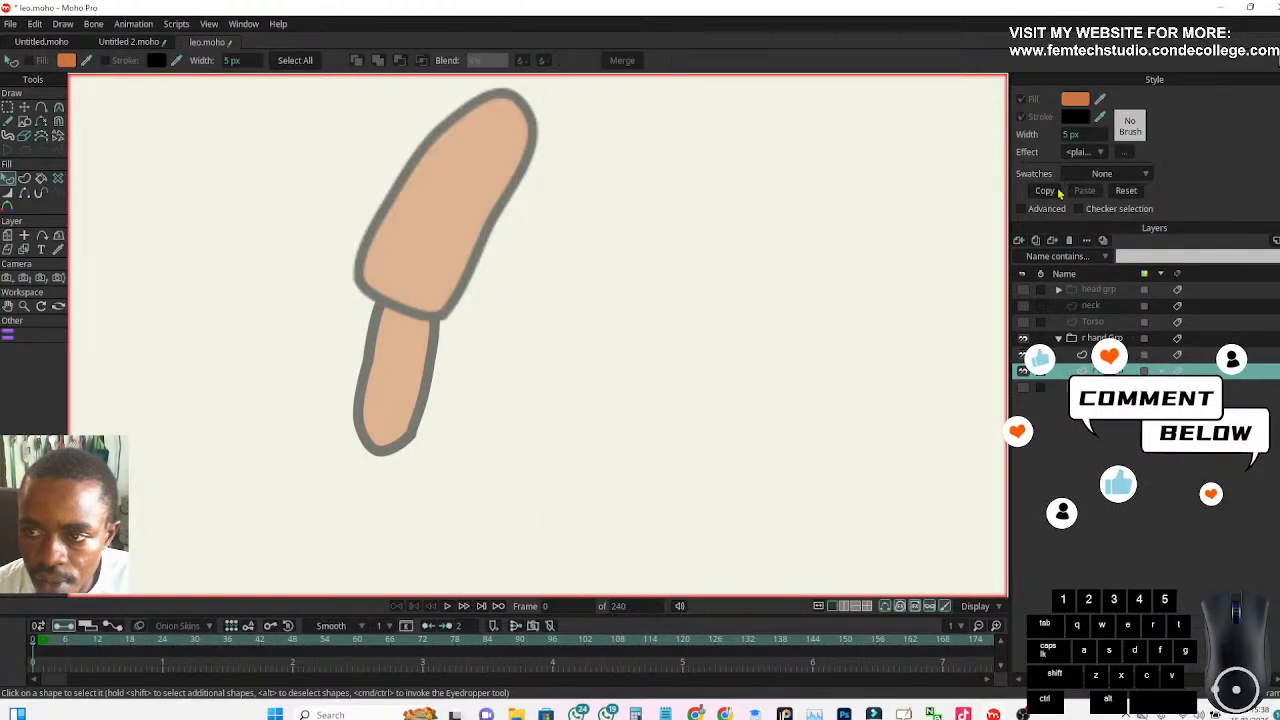
Select the forearm shape and set its stroke width to 4 px
{"action": "left_click", "coordinate": [1068, 134]}
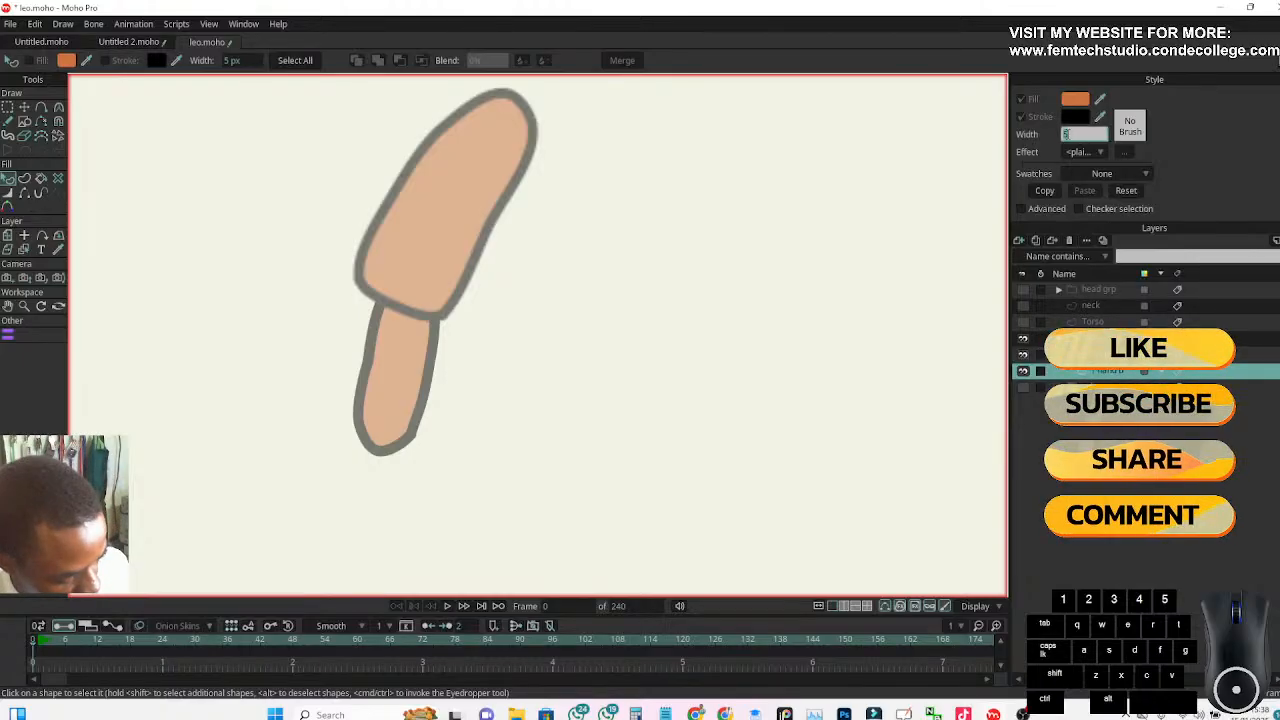
{"action": "type", "text": "4"}
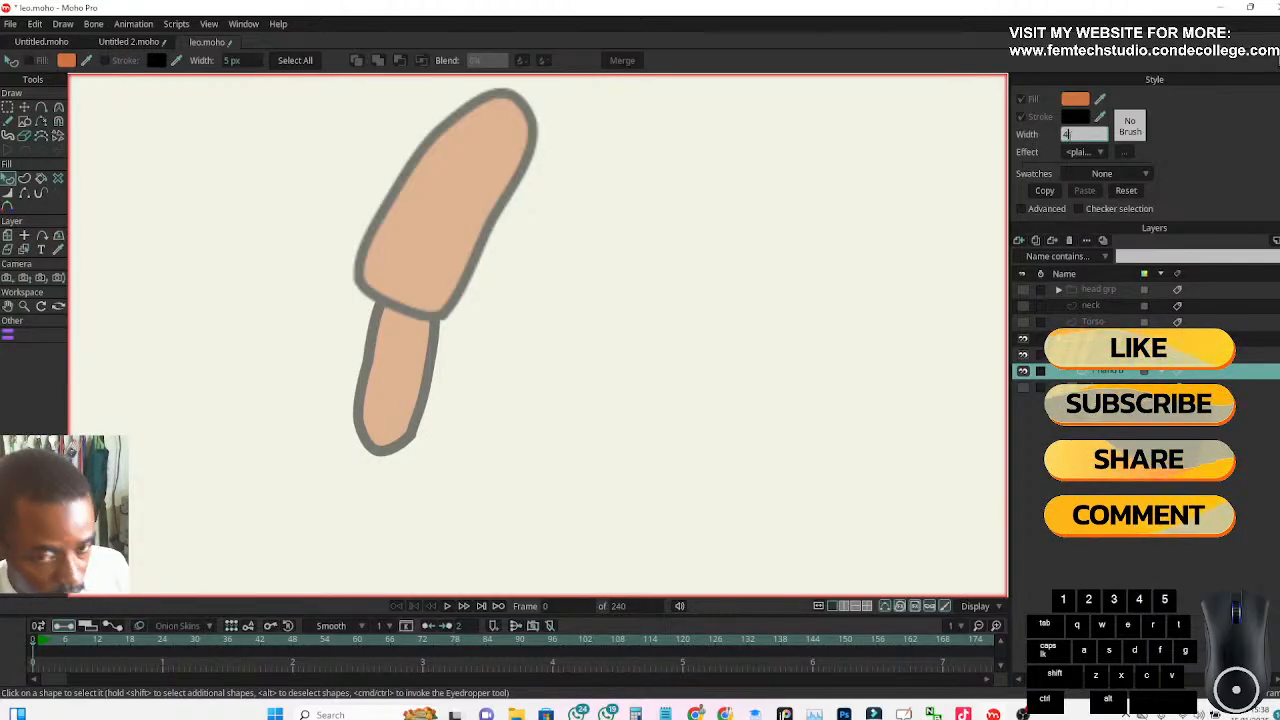
{"action": "key", "text": "Return"}
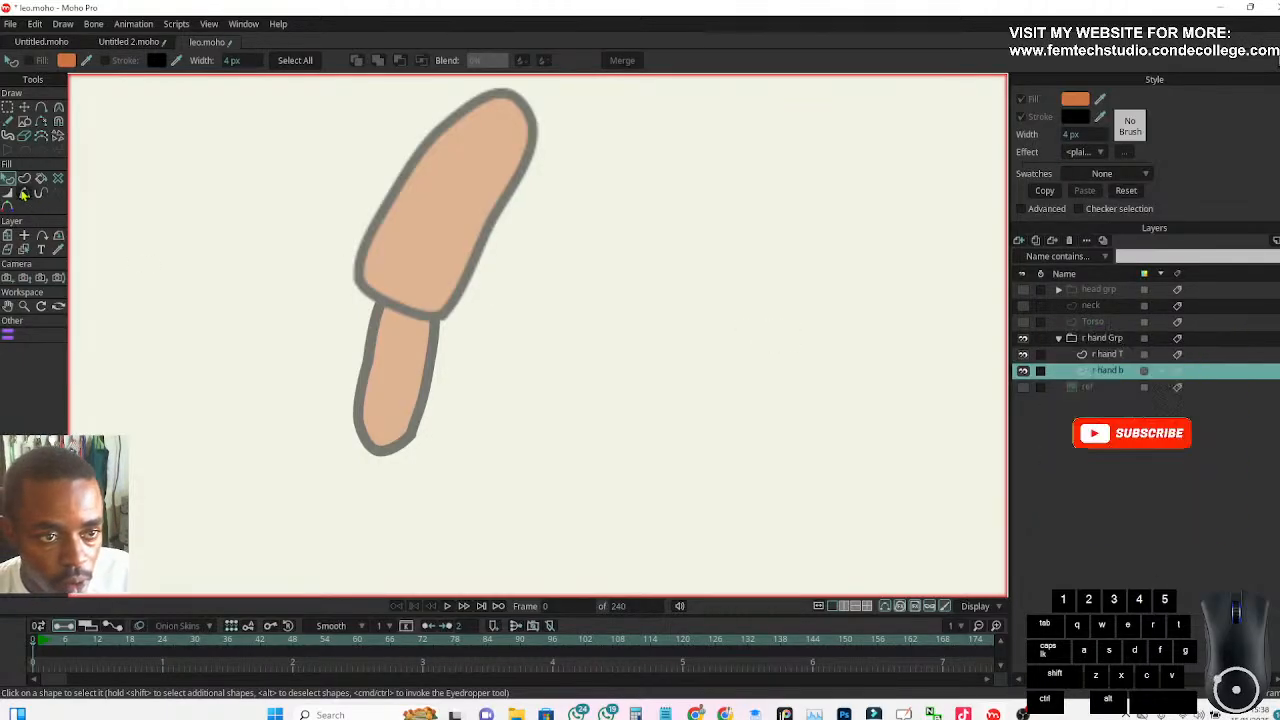
{"action": "left_click", "coordinate": [408, 404]}
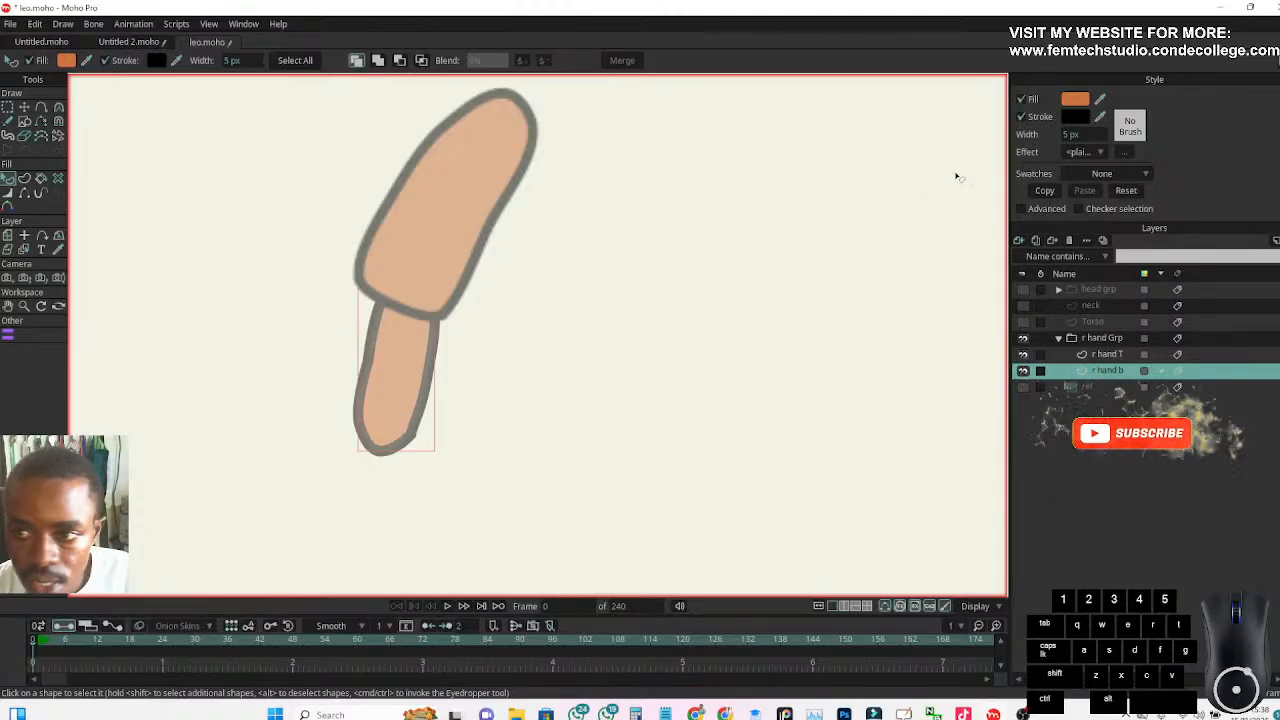
{"action": "left_click", "coordinate": [1070, 133]}
{"action": "type", "text": "4"}
{"action": "key", "text": "Return"}
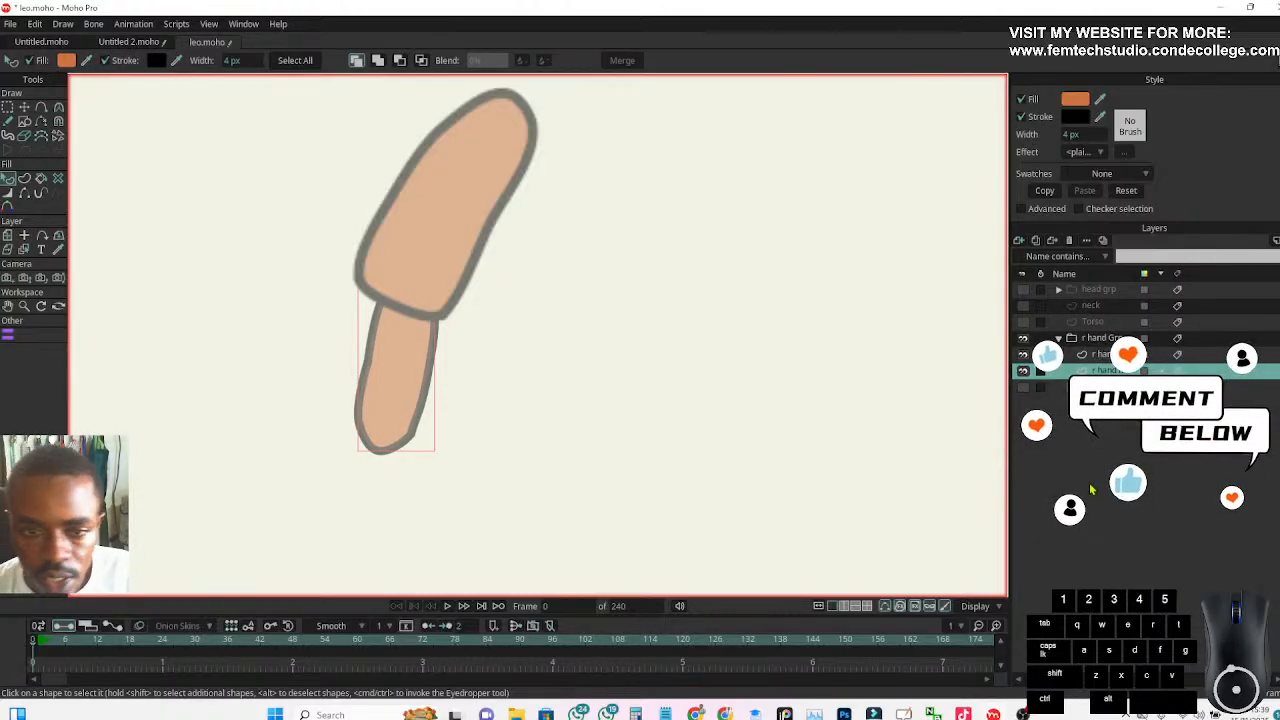
Show the ref layer again and set the forearm's fill to the skin colour E5A667 sampled from the reference boy's face
{"action": "scroll", "coordinate": [690, 430], "scroll_direction": "down", "scroll_amount": 2}
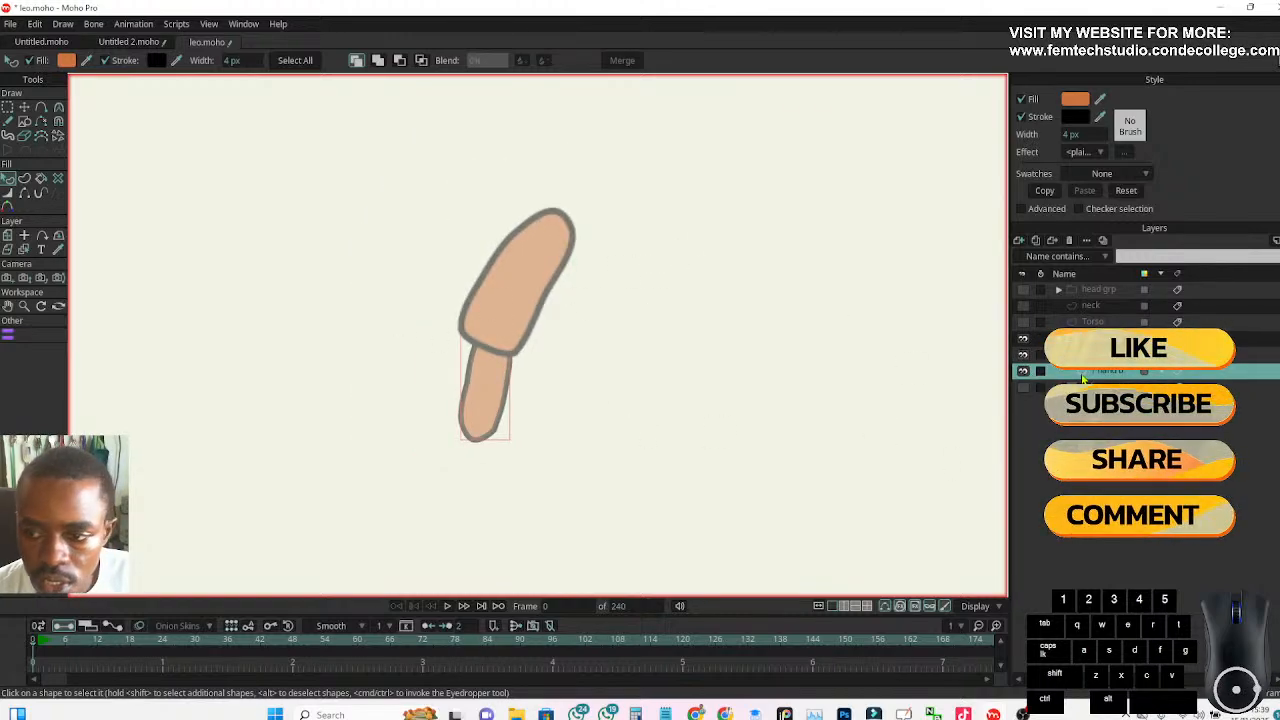
{"action": "left_click", "coordinate": [1025, 389]}
{"action": "scroll", "coordinate": [849, 363], "scroll_direction": "down", "scroll_amount": 2}
{"action": "left_click_drag", "start_coordinate": [847, 363], "coordinate": [640, 328]}
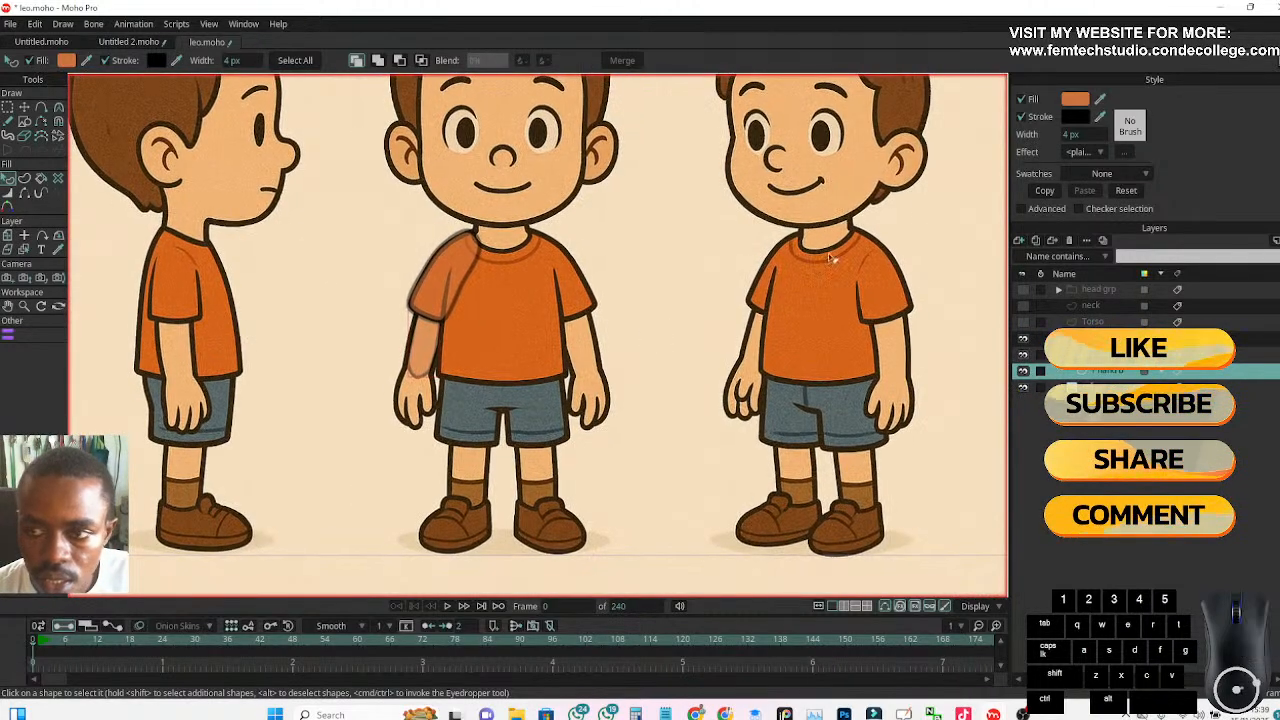
{"action": "left_click", "coordinate": [1083, 104]}
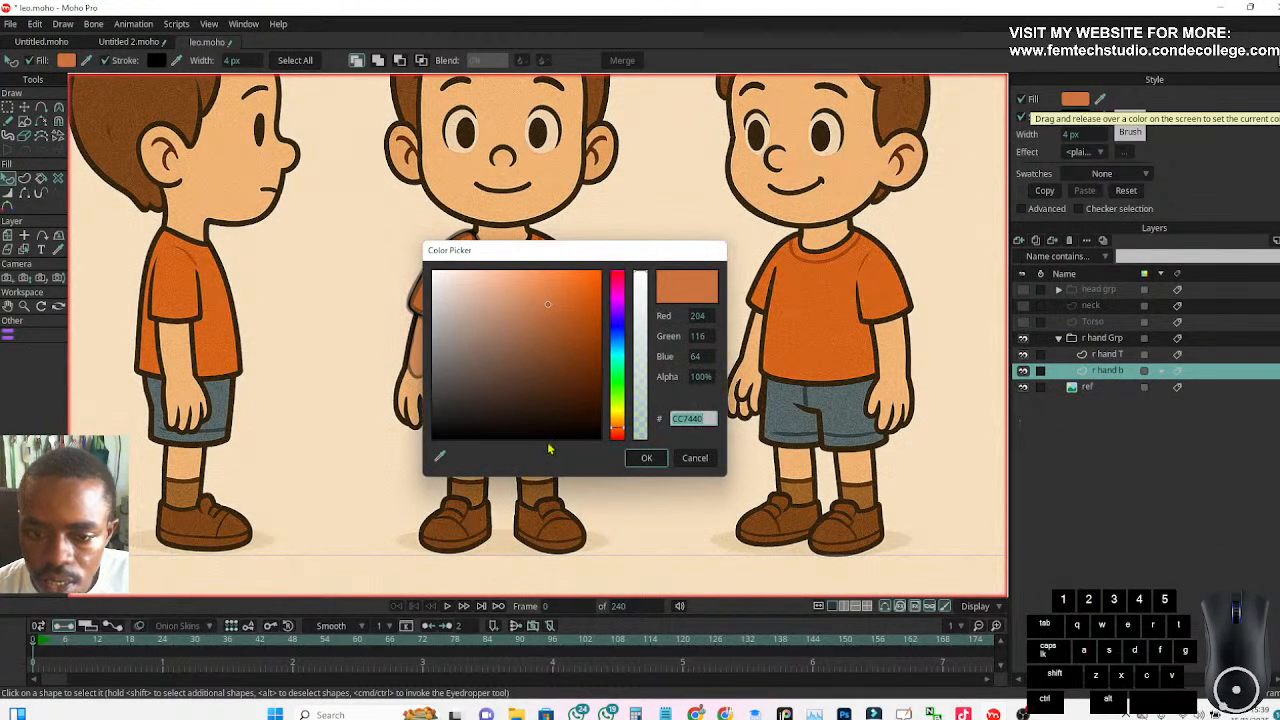
{"action": "left_click_drag", "start_coordinate": [440, 456], "coordinate": [548, 170]}
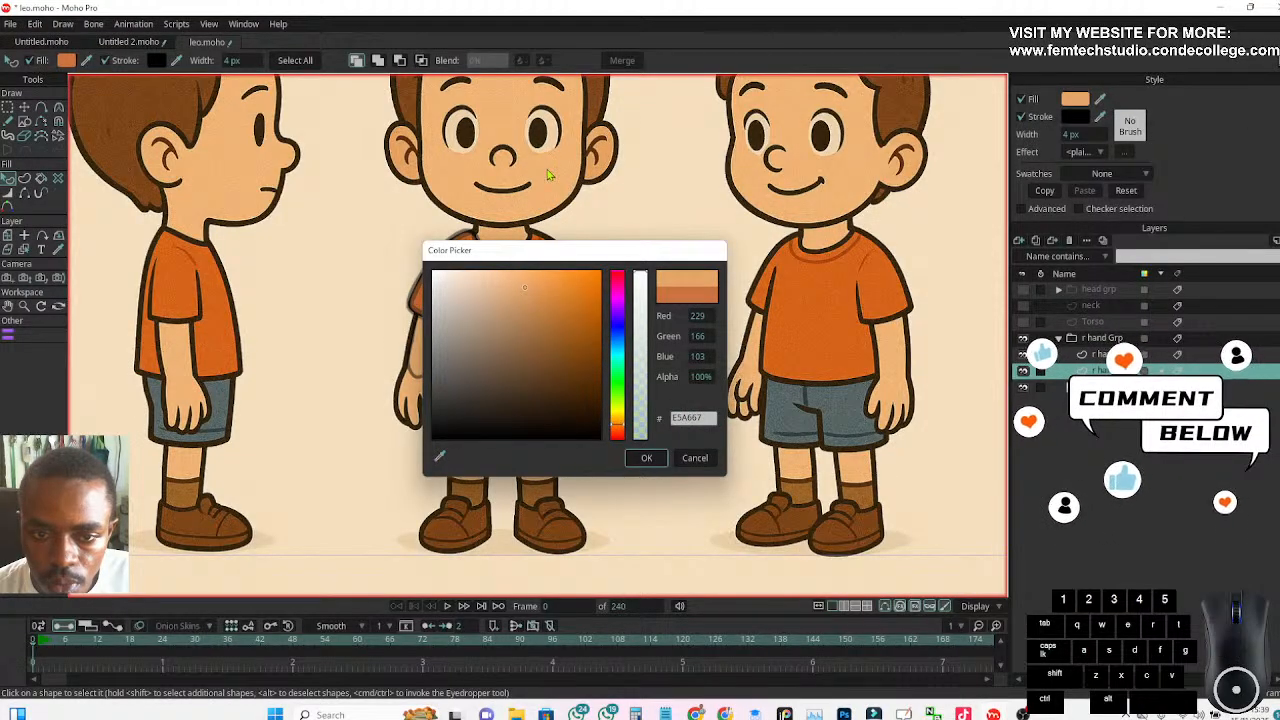
{"action": "left_click", "coordinate": [655, 458]}
{"action": "scroll", "coordinate": [391, 323], "scroll_direction": "up", "scroll_amount": 5}
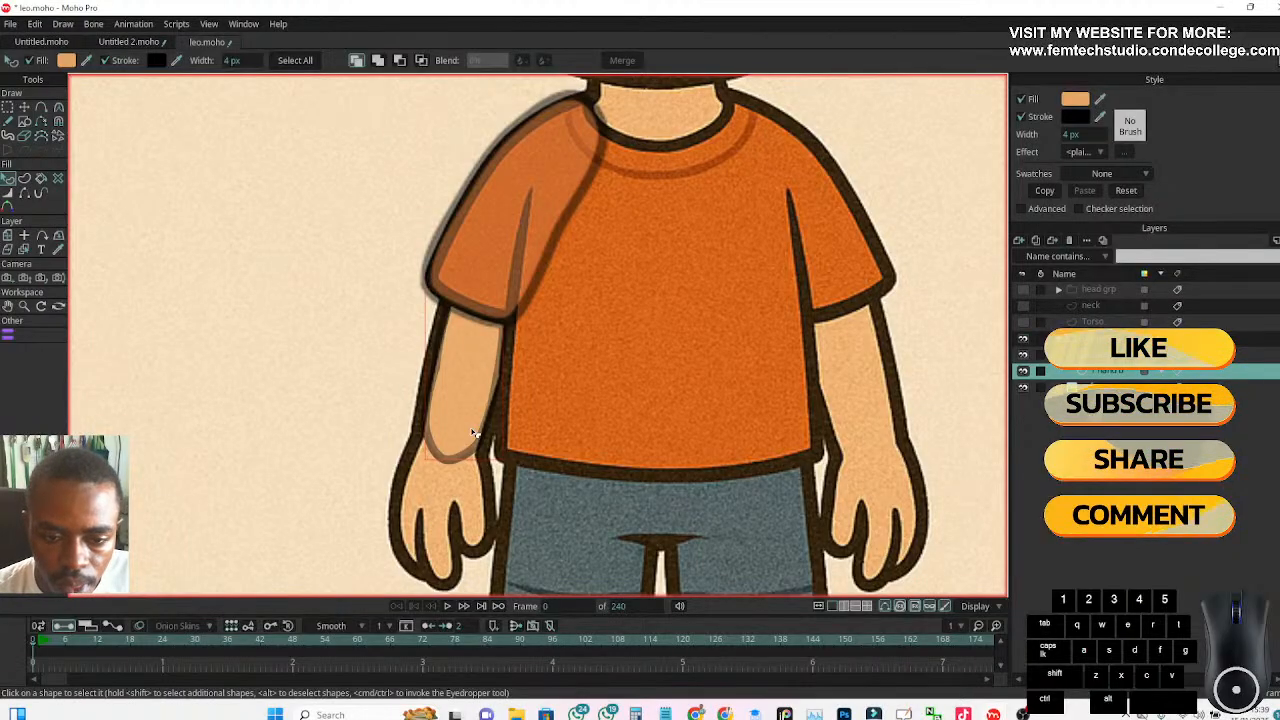
Set the opacity of the r hand Grp layer to 10%
{"action": "left_click", "coordinate": [1105, 342]}
{"action": "double_click", "coordinate": [1105, 343]}
{"action": "left_click", "coordinate": [687, 191]}
{"action": "type", "text": "10"}
{"action": "key", "text": "Return"}
{"action": "key", "text": "Return"}
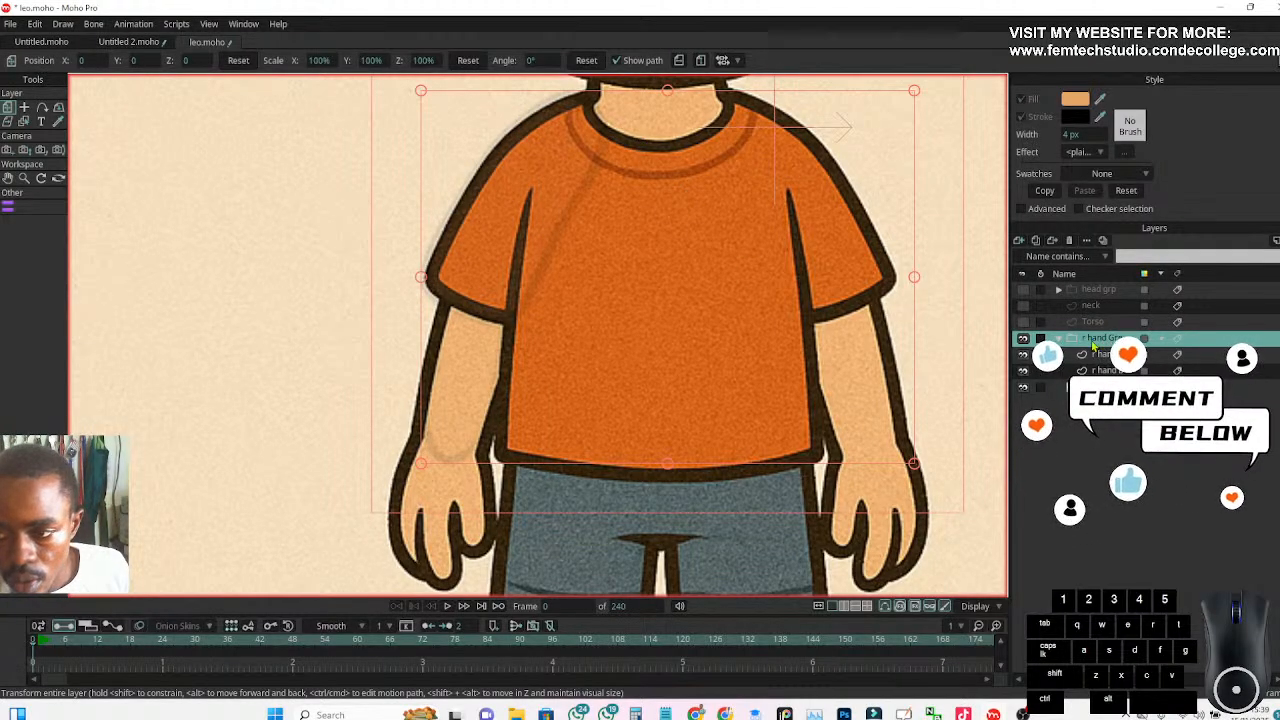
Set the opacity of the r hand Grp layer to 100% and select the r hand b layer
{"action": "double_click", "coordinate": [1094, 343]}
{"action": "left_click", "coordinate": [692, 191]}
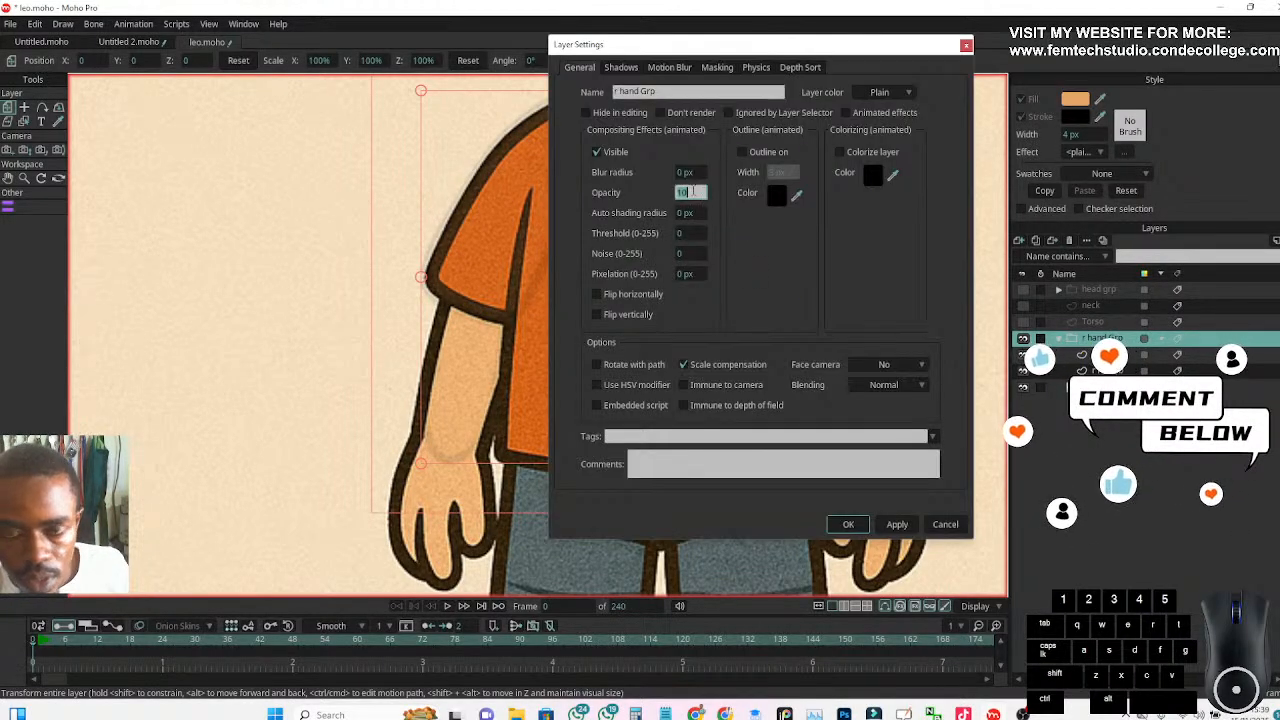
{"action": "type", "text": "100"}
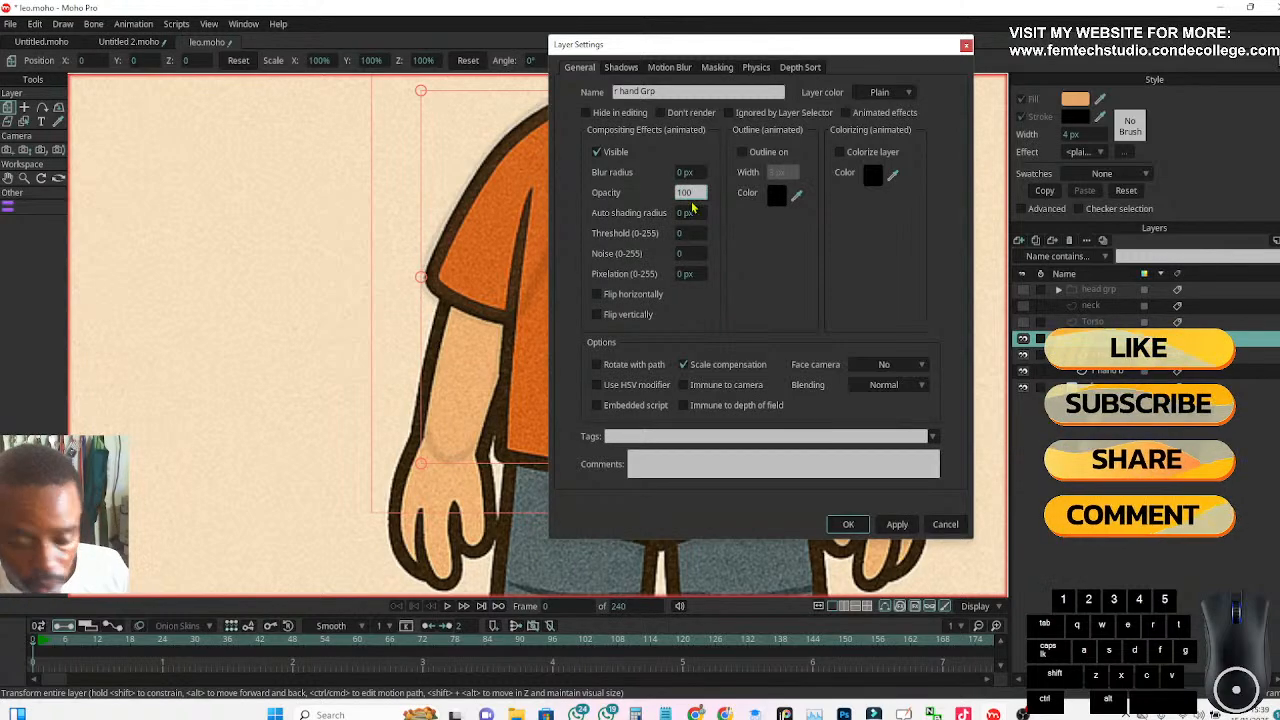
{"action": "key", "text": "Return"}
{"action": "key", "text": "Return"}
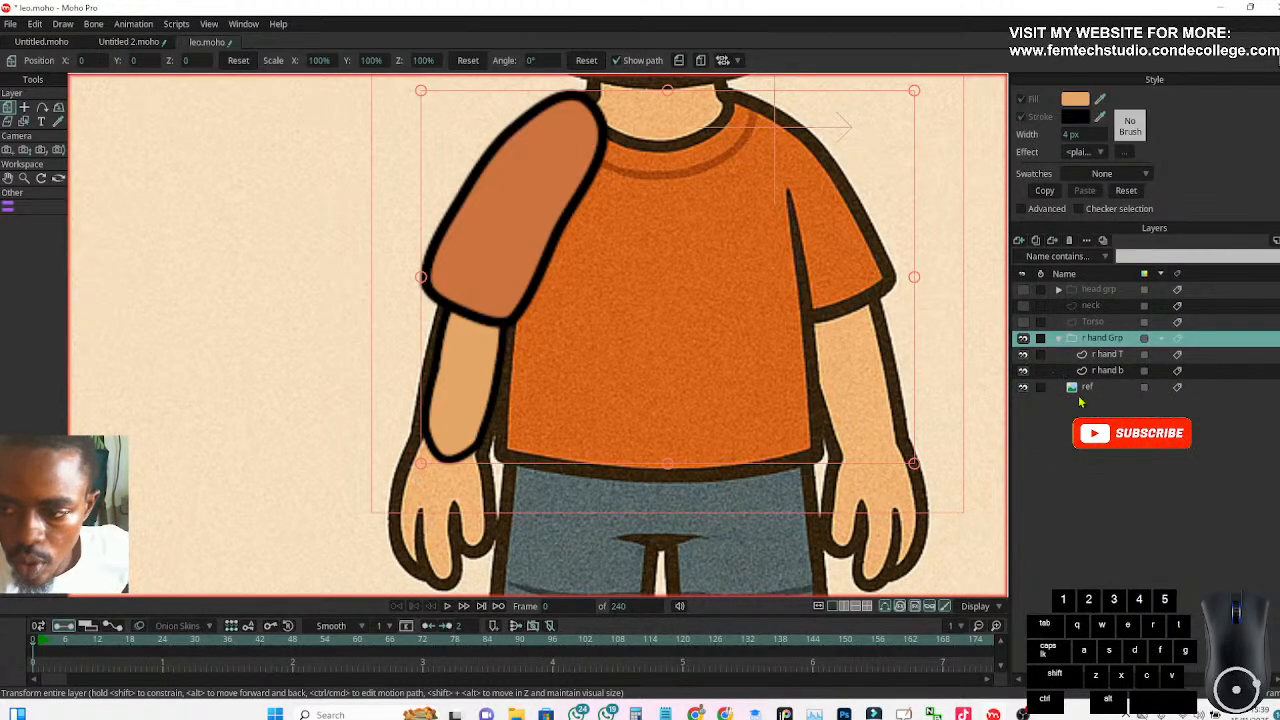
{"action": "left_click", "coordinate": [1100, 354]}
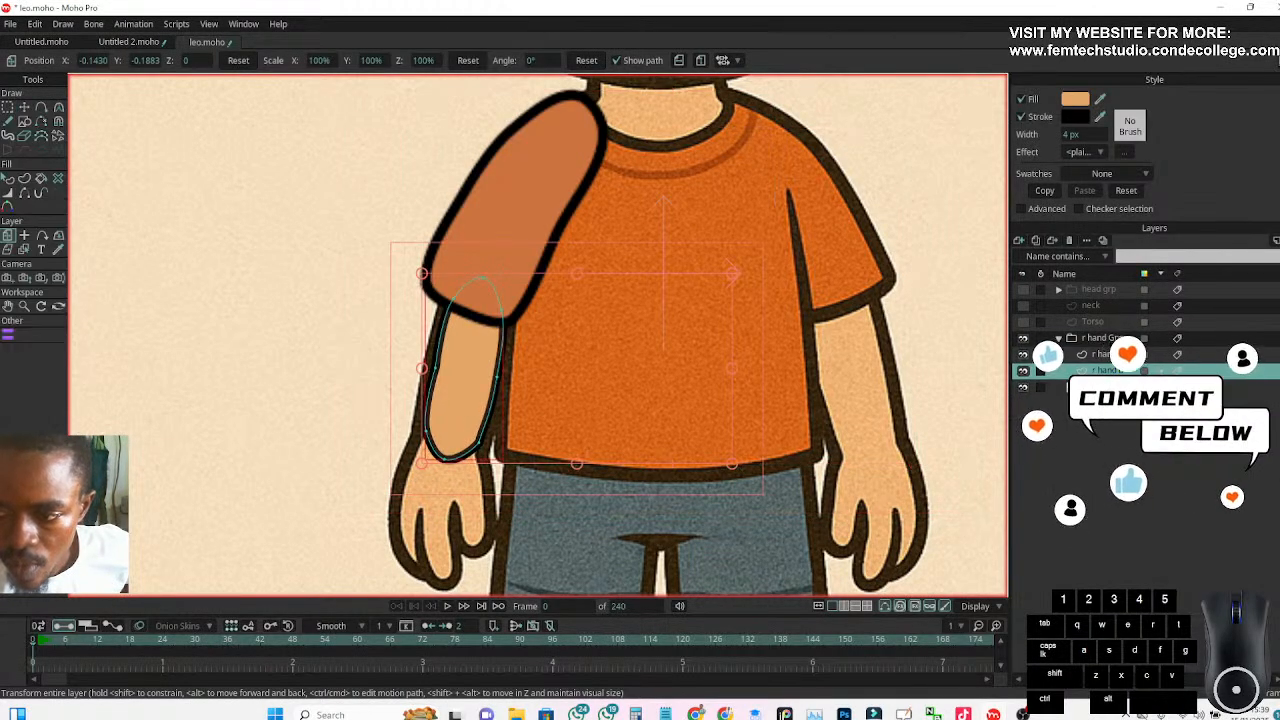
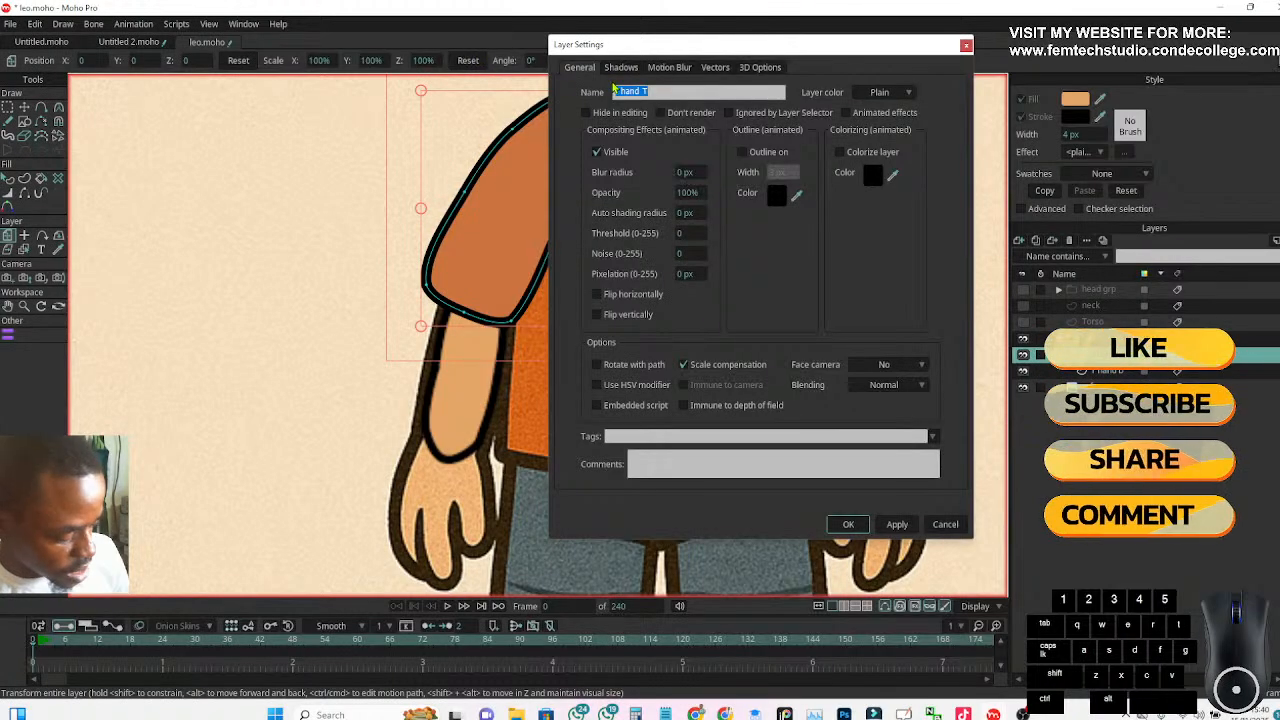
Rename the upper sleeve layer of the r hand Grp to 3 and the r hand b layer to 2
{"action": "type", "text": "3"}
{"action": "left_click", "coordinate": [850, 528]}
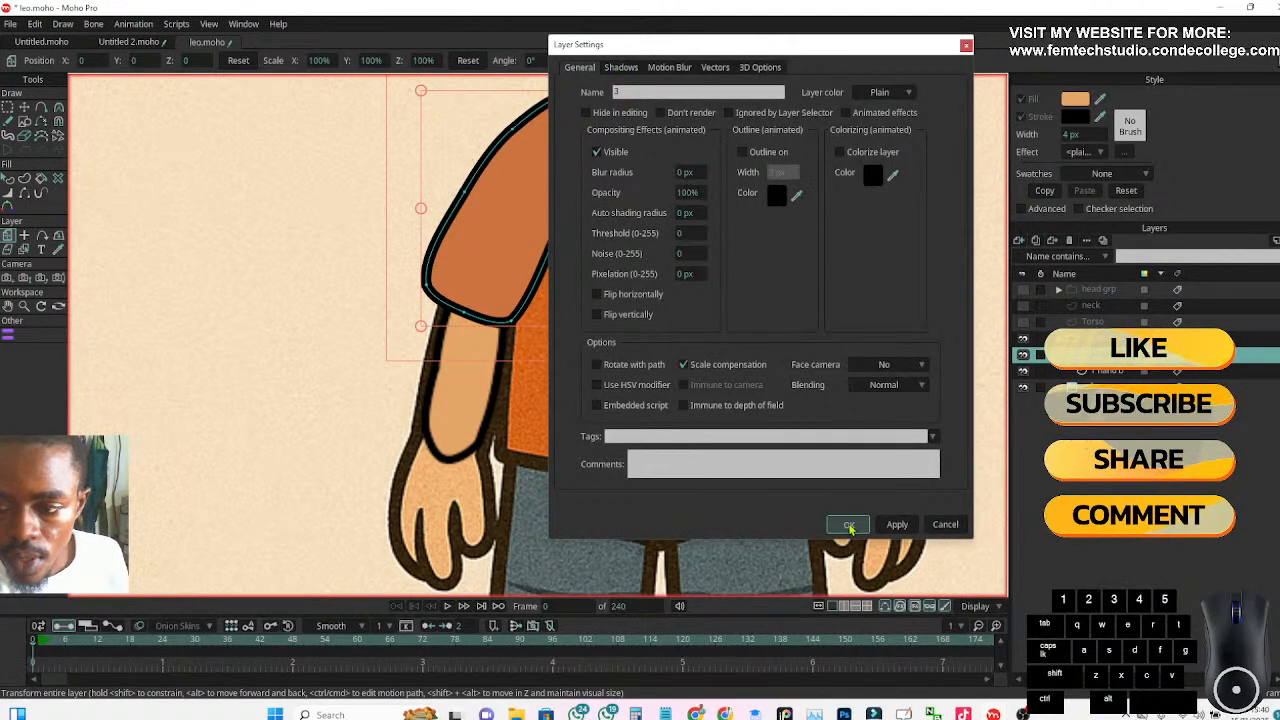
{"action": "left_click", "coordinate": [1118, 372]}
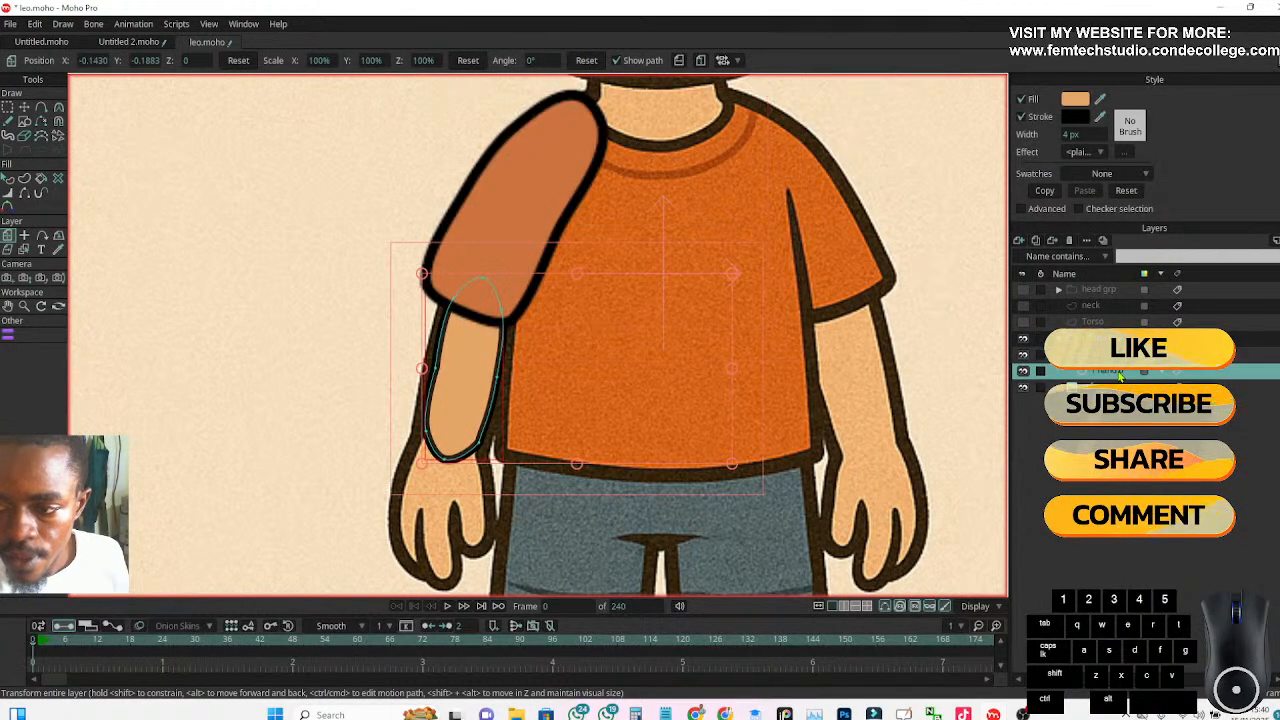
{"action": "double_click", "coordinate": [1118, 372]}
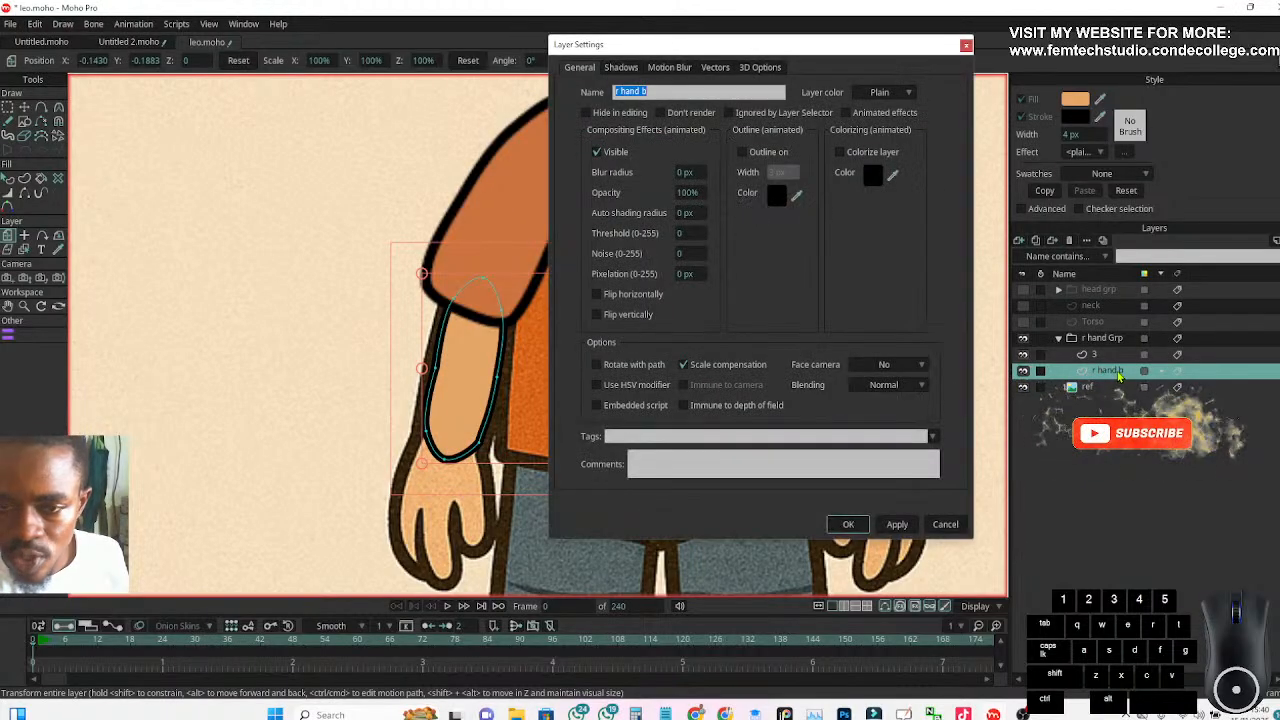
{"action": "type", "text": "2"}
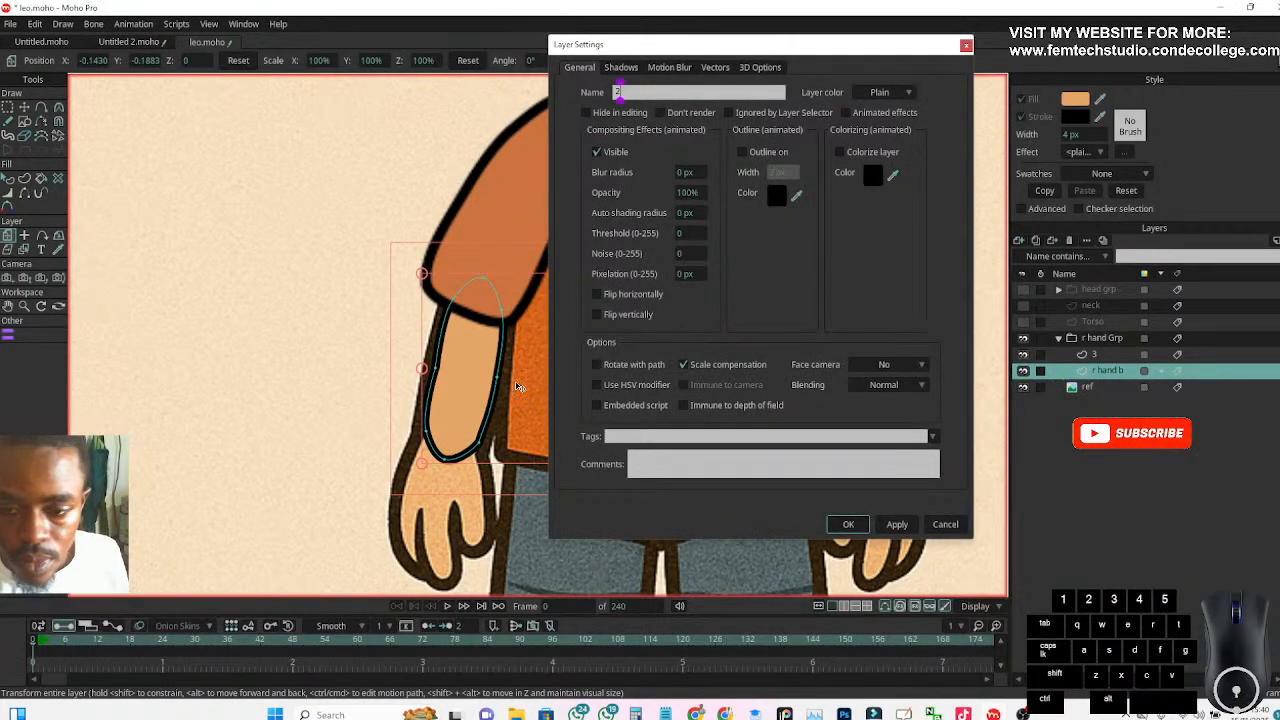
{"action": "left_click", "coordinate": [848, 525]}
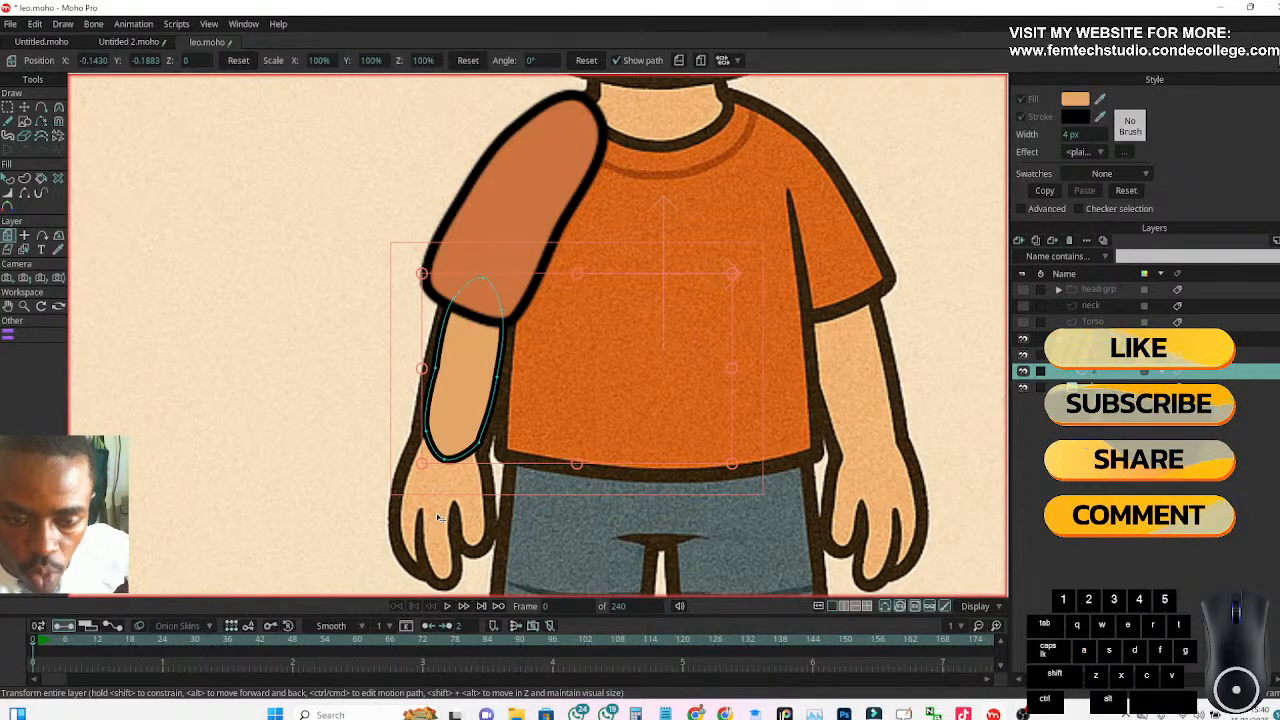
{"action": "left_click", "coordinate": [1019, 241]}
{"action": "left_click", "coordinate": [1036, 257]}
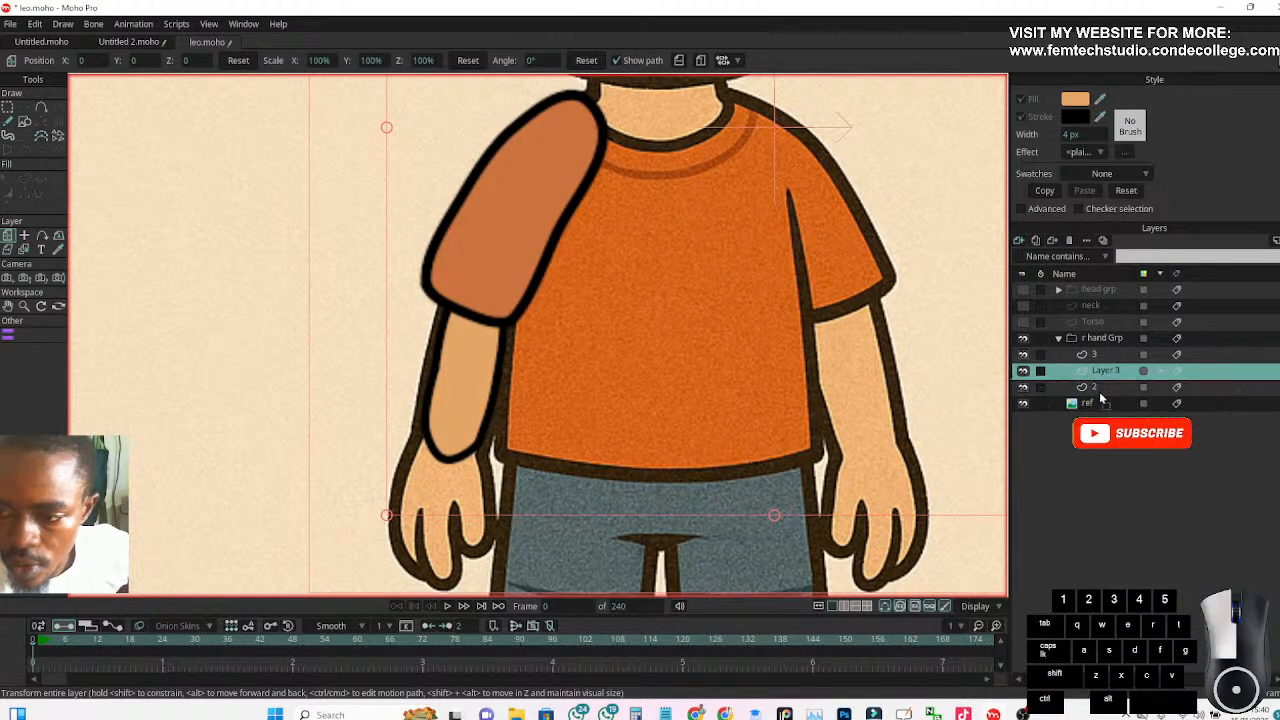
{"action": "left_click_drag", "start_coordinate": [1100, 372], "coordinate": [1100, 394]}
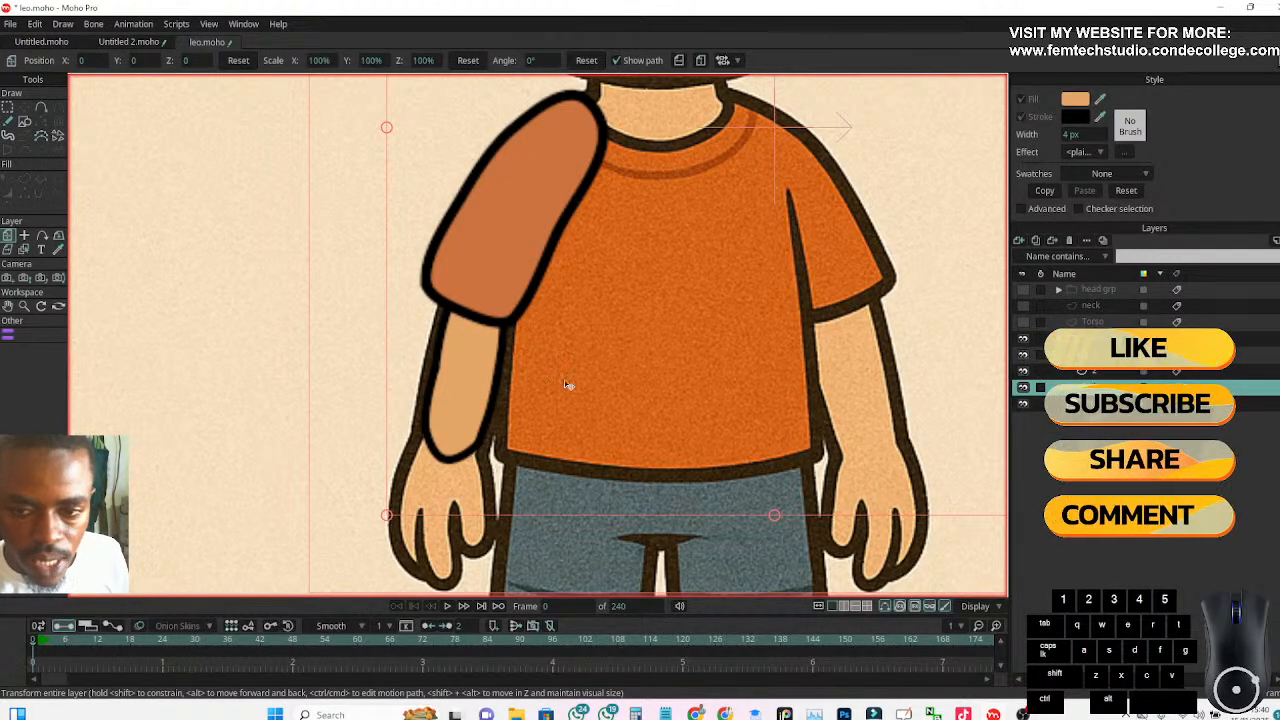
{"action": "scroll", "coordinate": [605, 357], "scroll_direction": "down", "scroll_amount": 2}
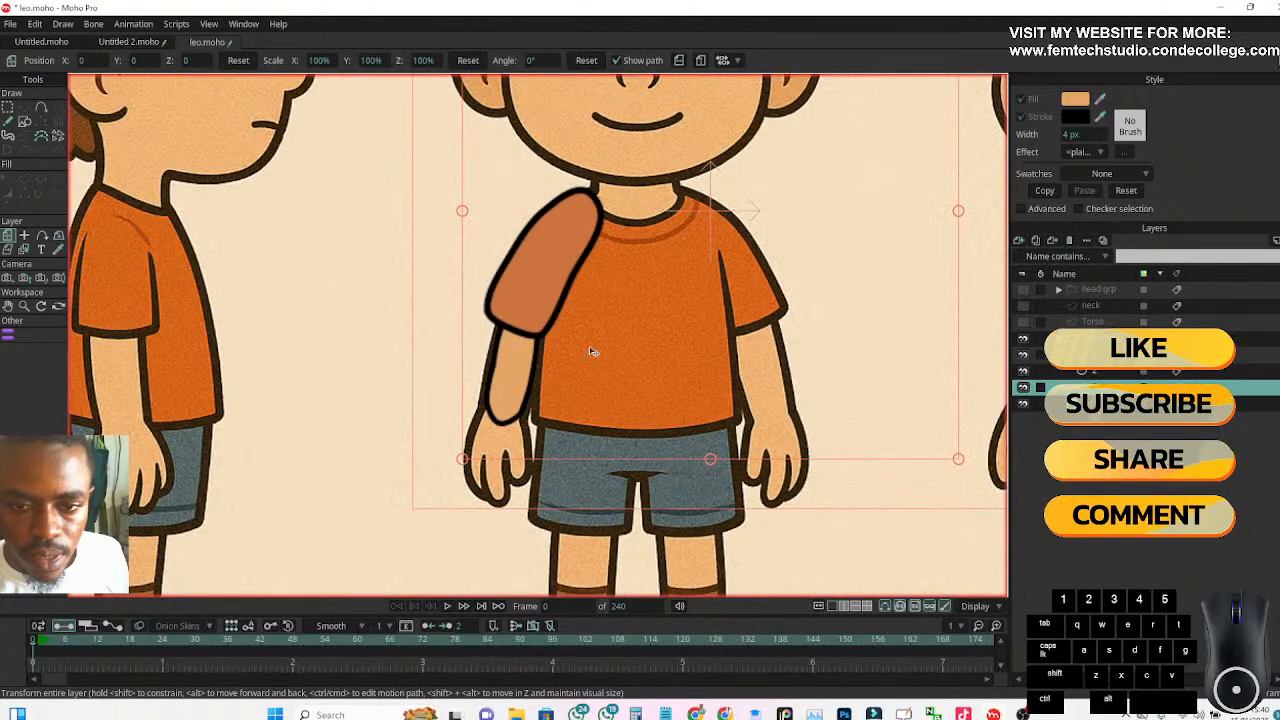
{"action": "left_click_drag", "start_coordinate": [707, 215], "coordinate": [634, 321]}
{"action": "scroll", "coordinate": [500, 400], "scroll_direction": "up", "scroll_amount": 3}
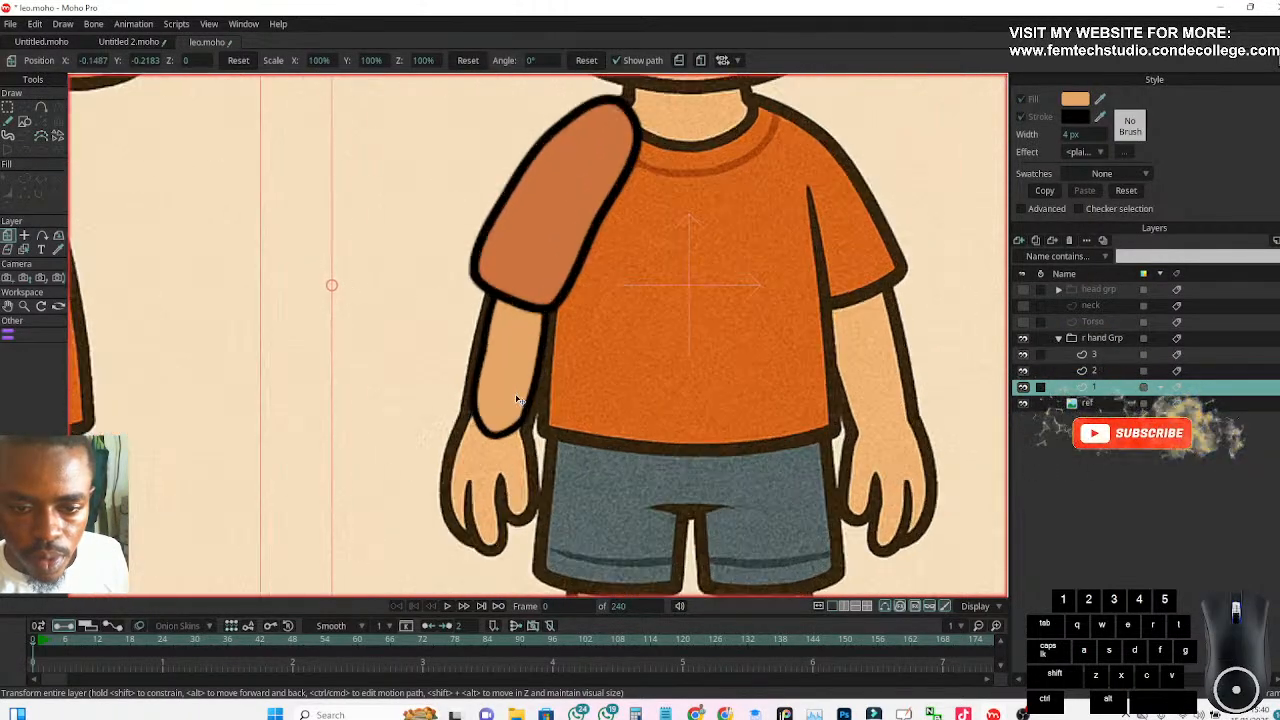
{"action": "scroll", "coordinate": [466, 466], "scroll_direction": "down", "scroll_amount": 3}
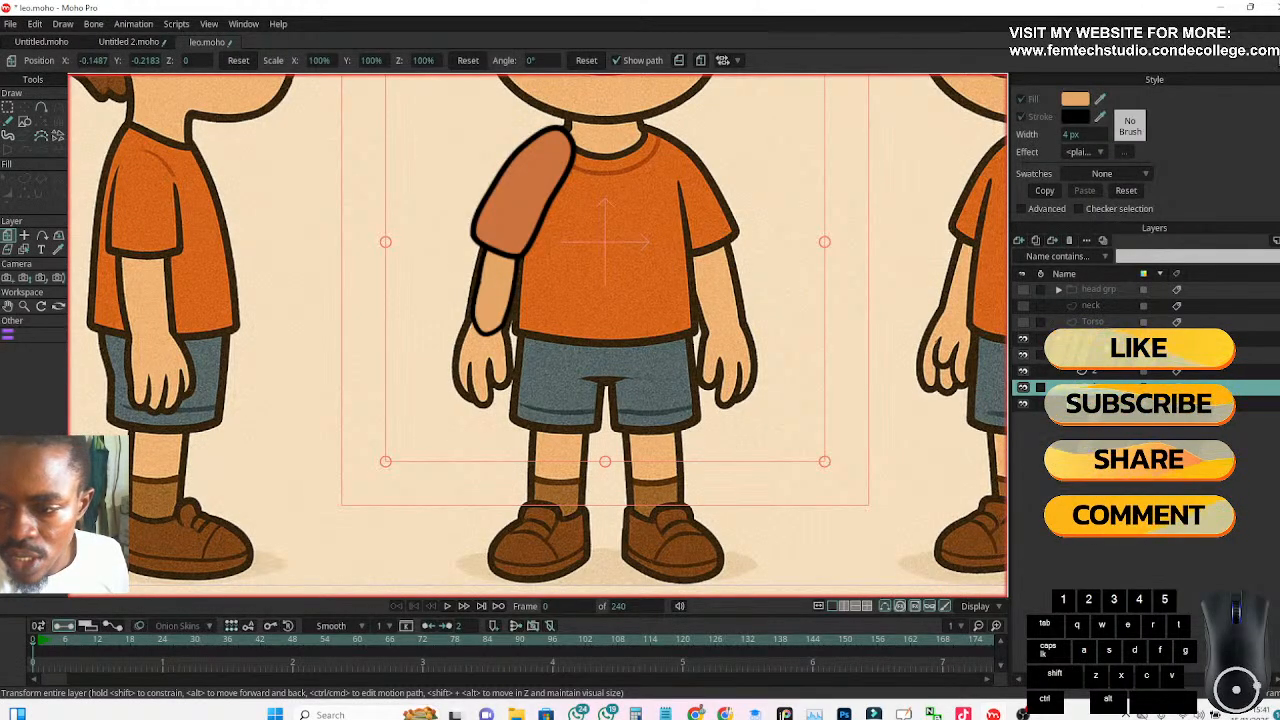
{"action": "left_click", "coordinate": [1071, 241]}
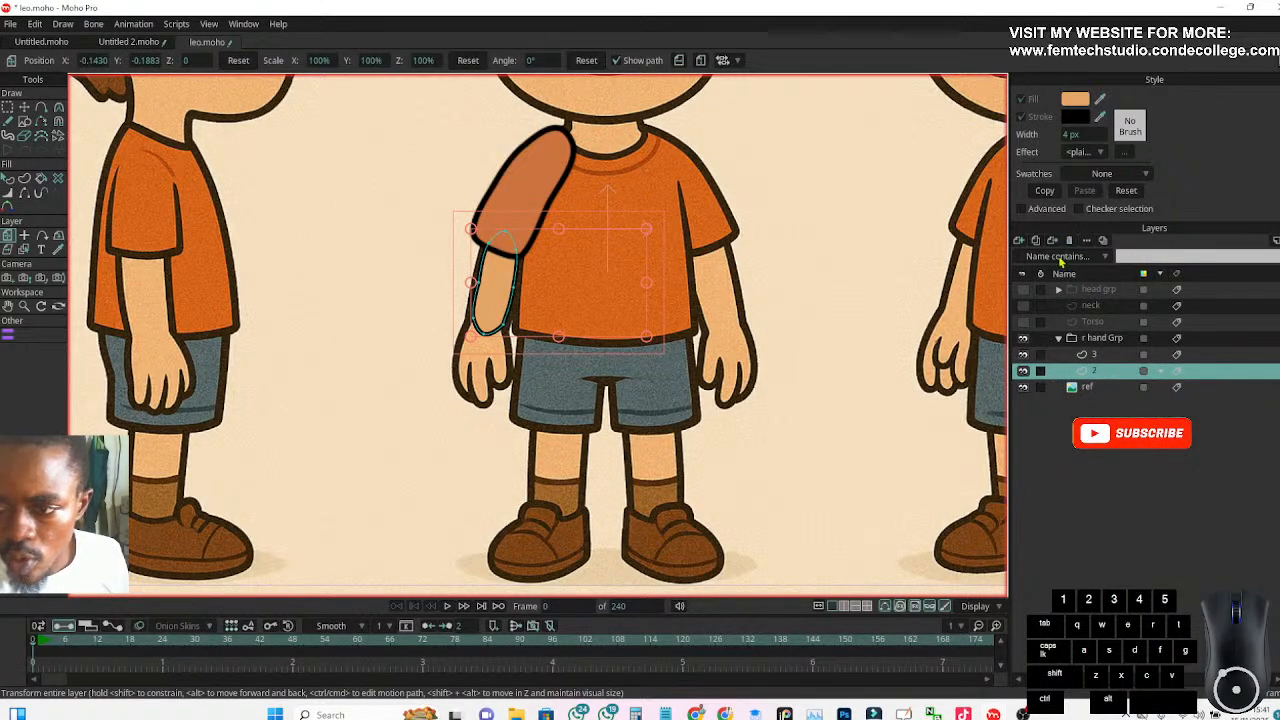
Duplicate layer 2, name the copy 1, place it beneath layer 2 and move its shape down over the reference hand
{"action": "left_click", "coordinate": [1036, 243]}
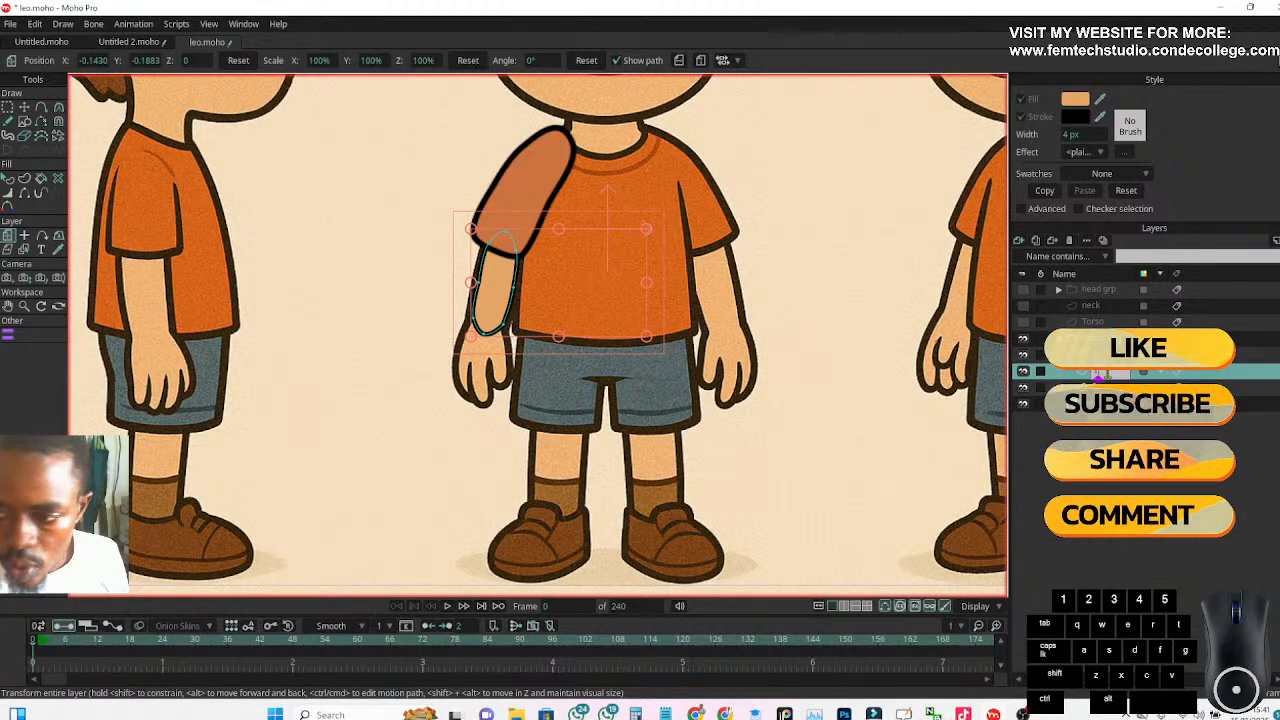
{"action": "left_click_drag", "start_coordinate": [1109, 374], "coordinate": [1109, 395]}
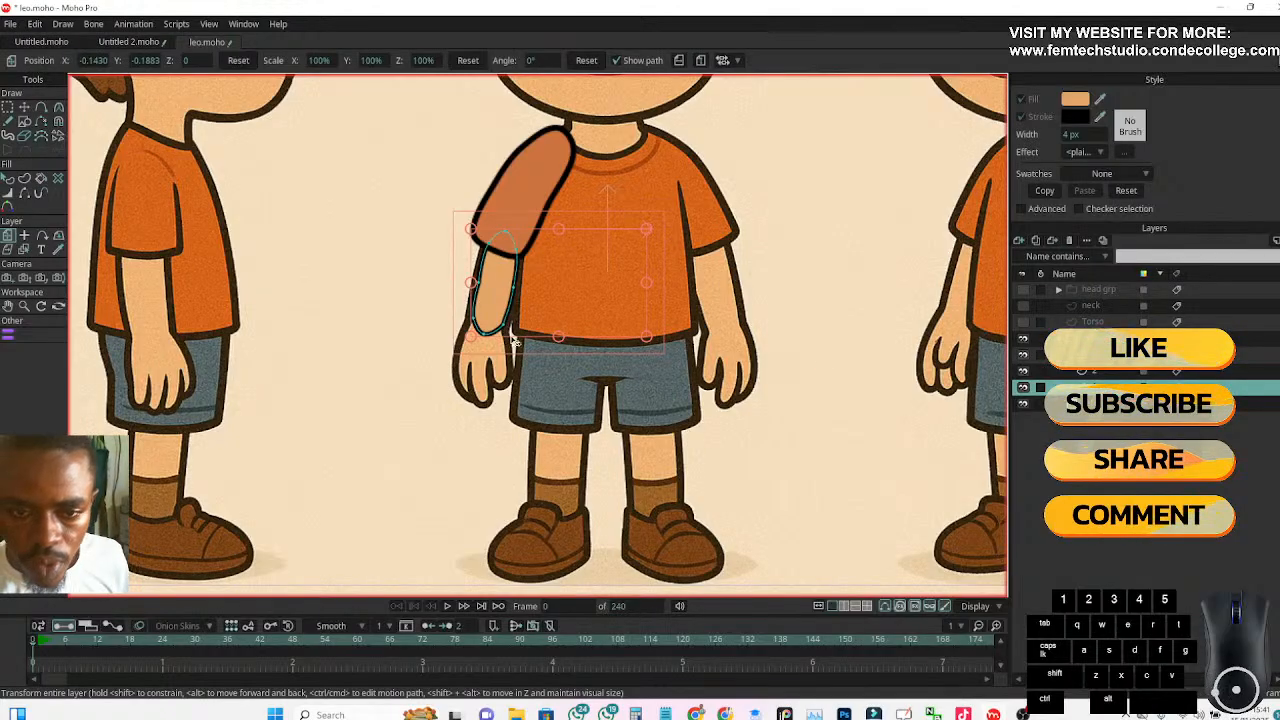
{"action": "left_click_drag", "start_coordinate": [500, 298], "coordinate": [490, 370]}
{"action": "scroll", "coordinate": [490, 370], "scroll_direction": "up", "scroll_amount": 5}
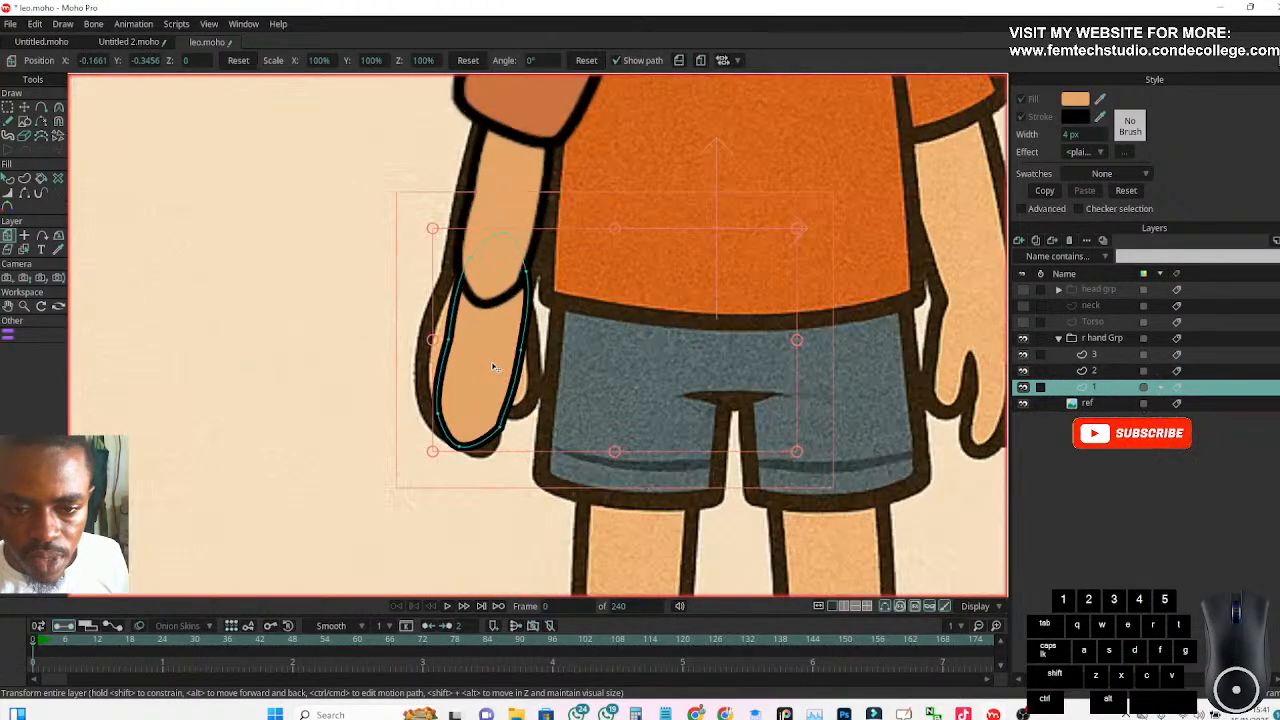
Set the opacity of layer 1 to 50% and place its origin at the centre of the hand
{"action": "double_click", "coordinate": [1096, 387]}
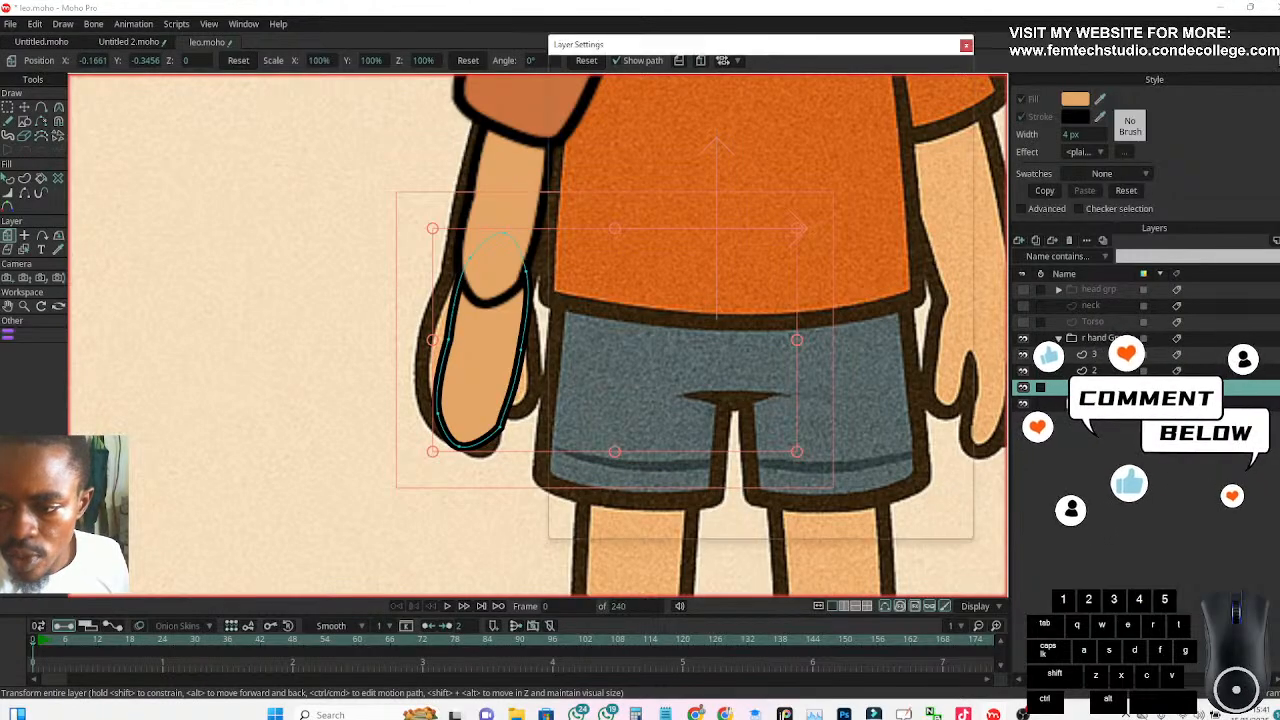
{"action": "double_click", "coordinate": [689, 194]}
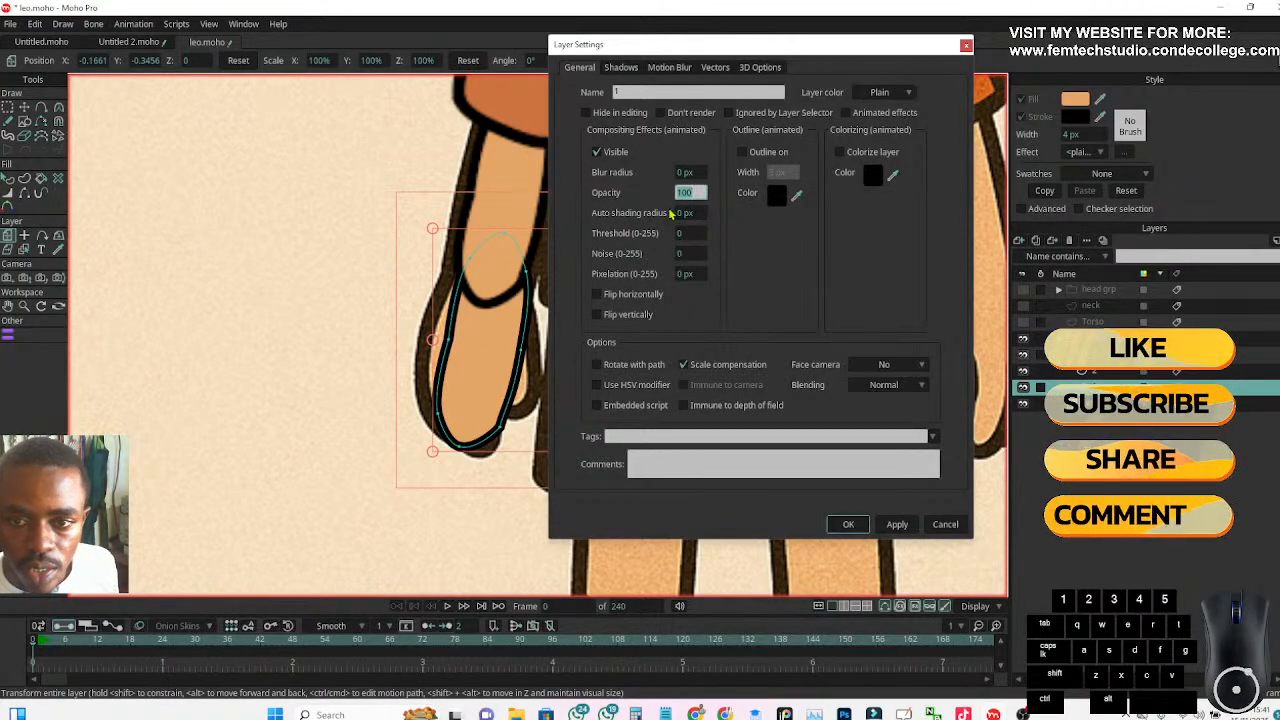
{"action": "type", "text": "50"}
{"action": "key", "text": "Return"}
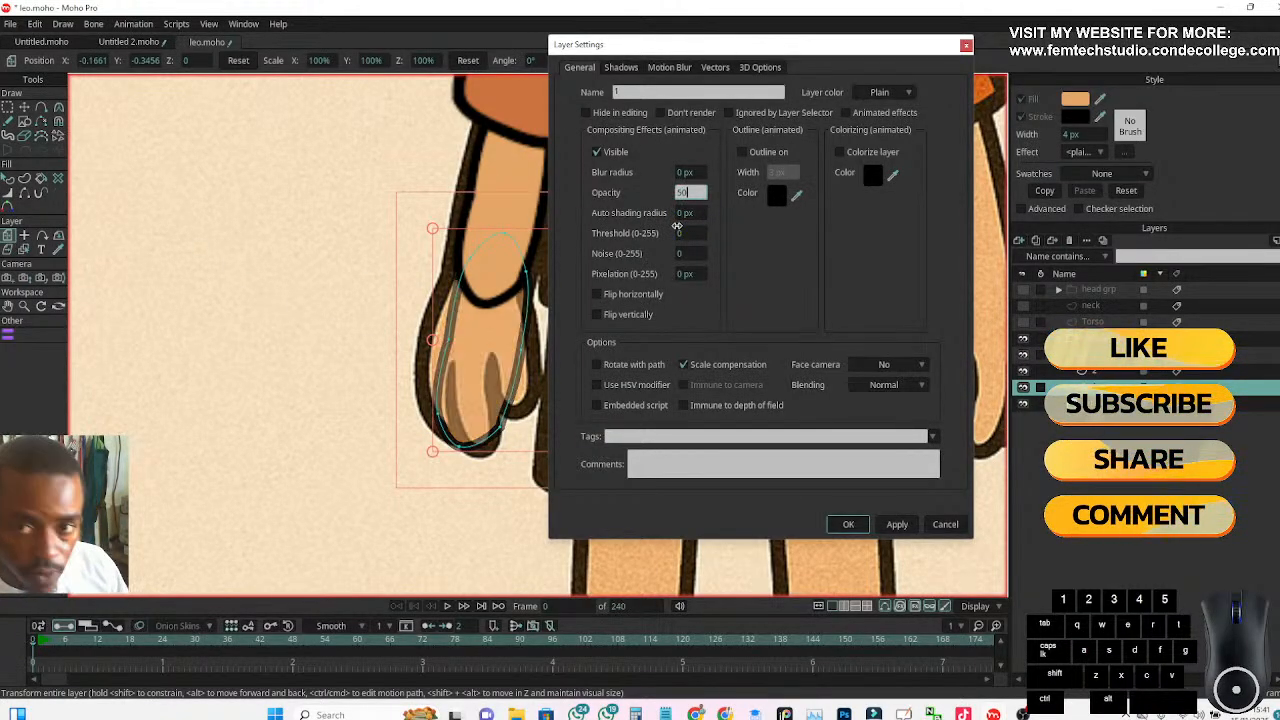
{"action": "left_click", "coordinate": [329, 341]}
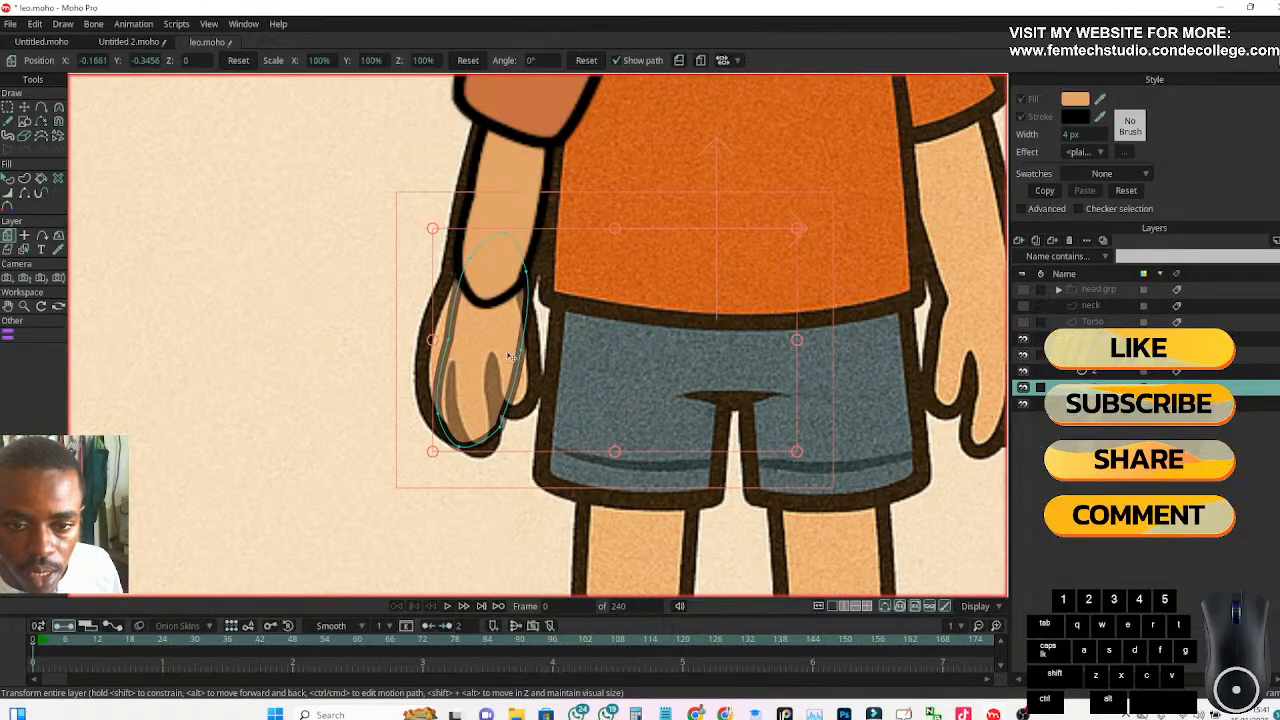
{"action": "left_click", "coordinate": [24, 235]}
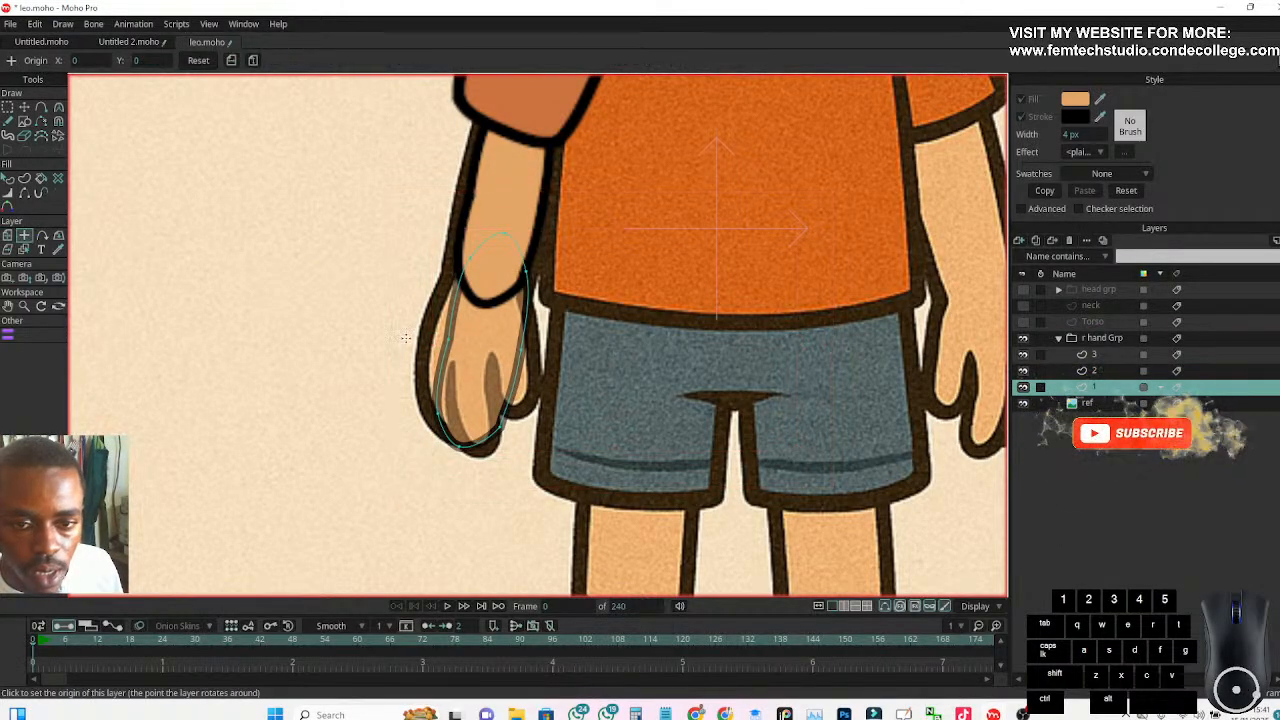
{"action": "left_click", "coordinate": [488, 344]}
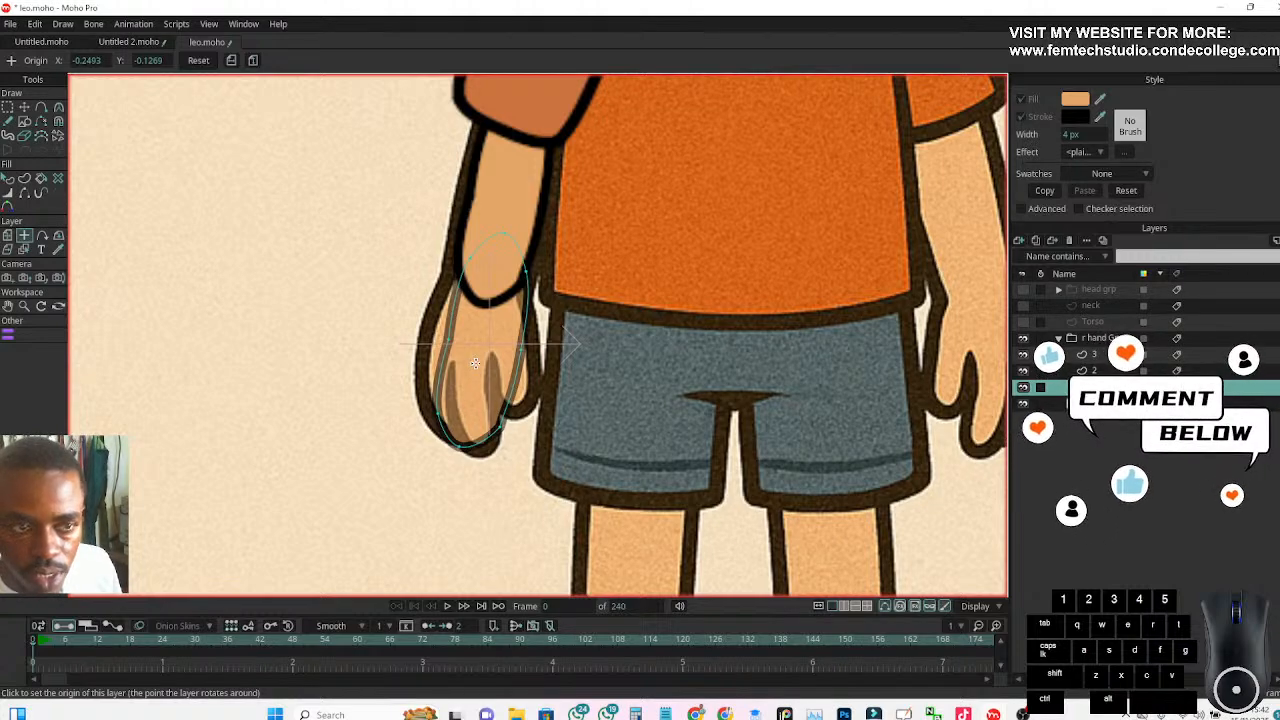
Move the points of the layer 1 shape onto the reference hand's outer edge, fingertips and the gap beside the thumb
{"action": "key", "text": "t"}
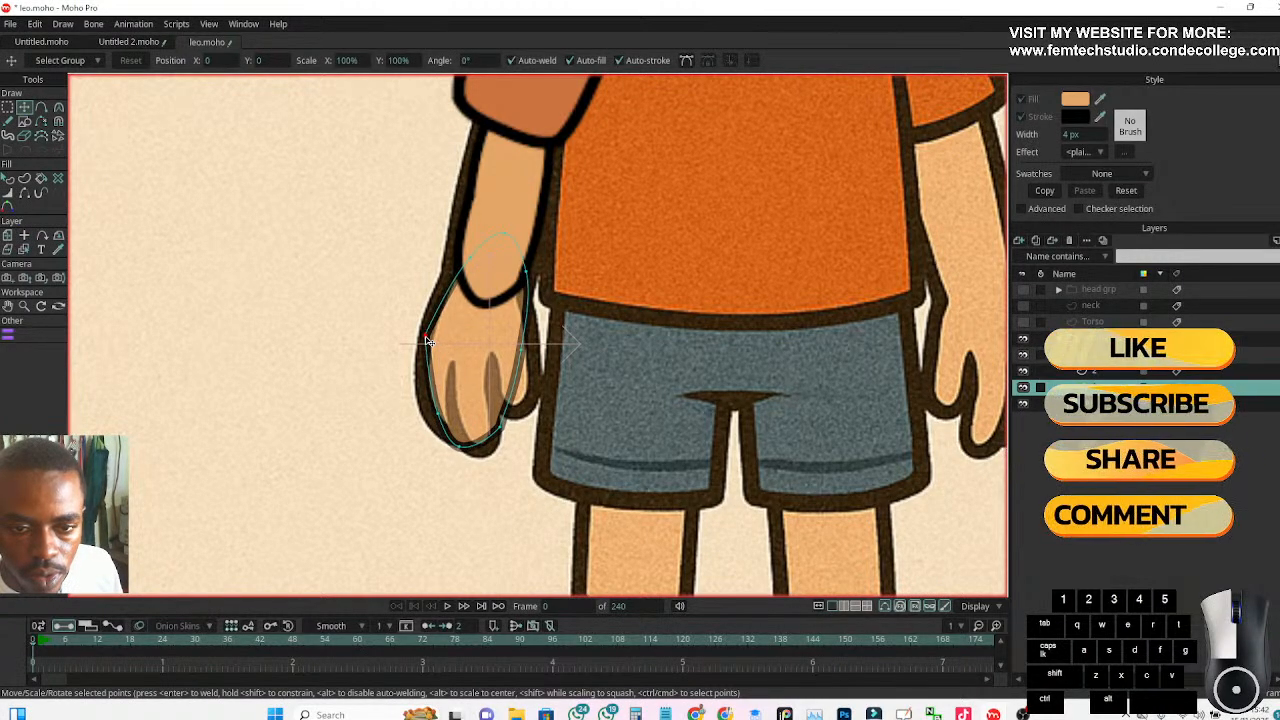
{"action": "left_click", "coordinate": [455, 266]}
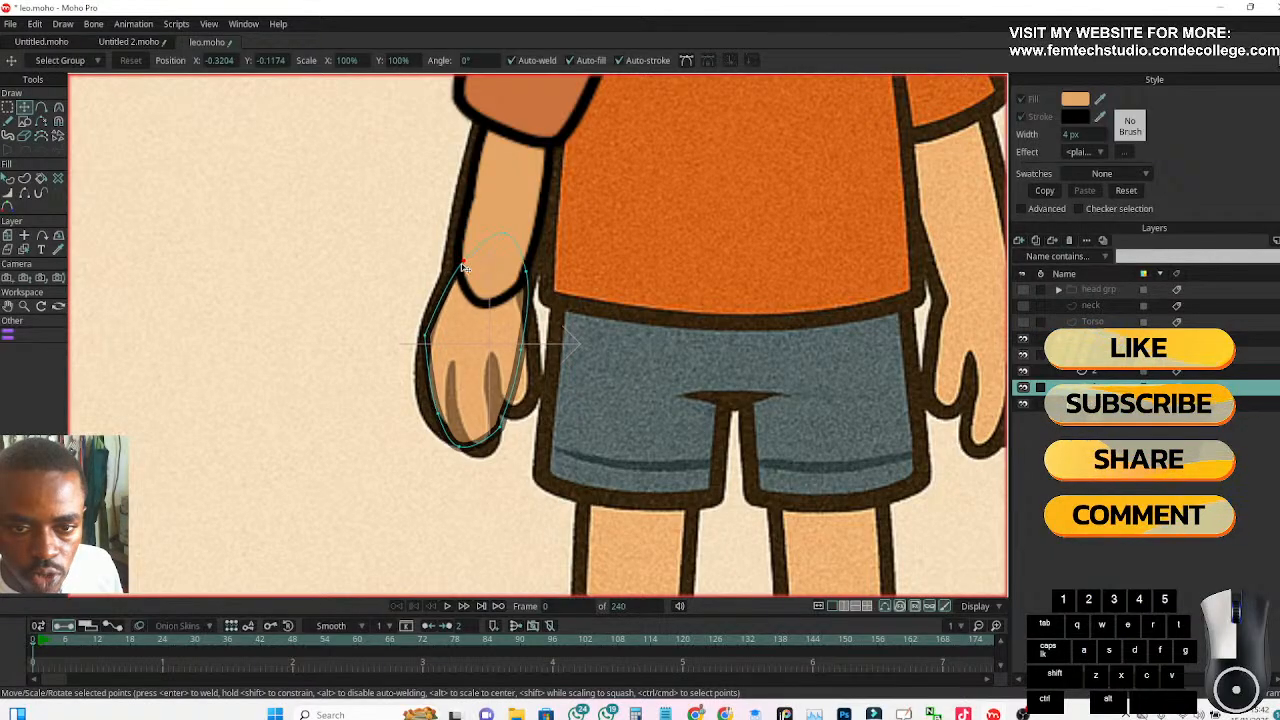
{"action": "left_click", "coordinate": [431, 420]}
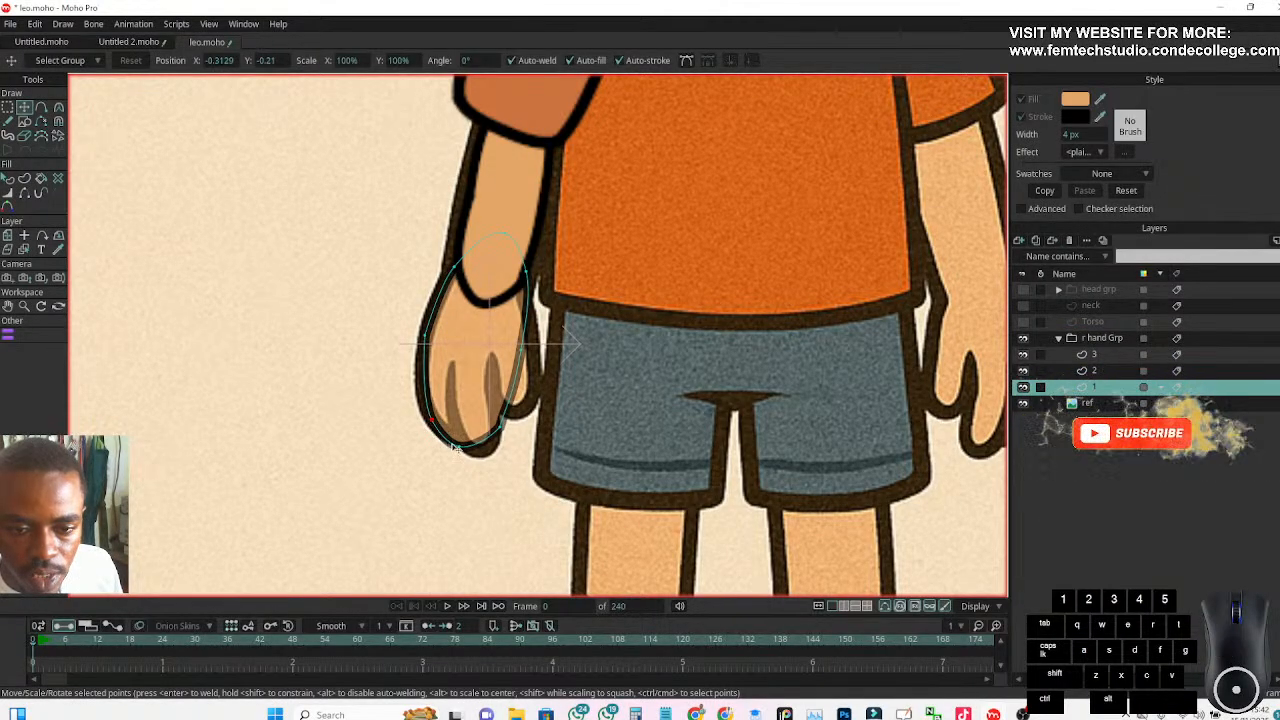
{"action": "left_click_drag", "start_coordinate": [459, 449], "coordinate": [489, 454]}
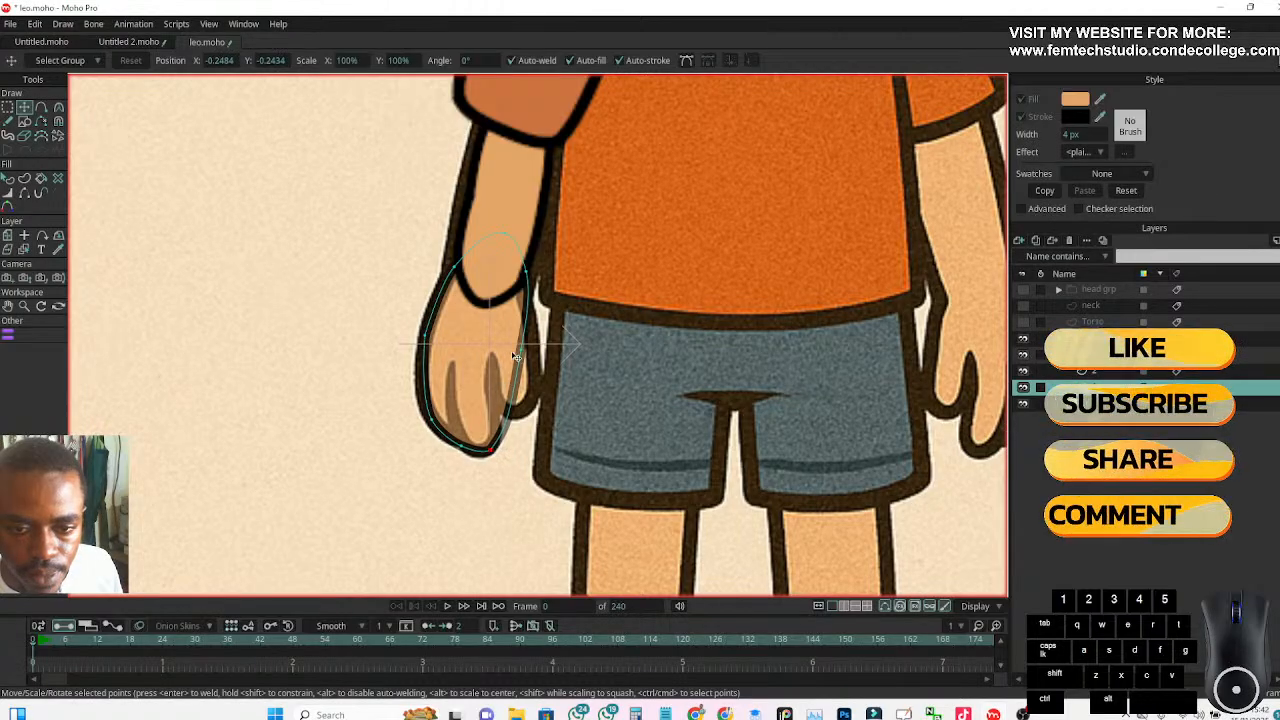
{"action": "left_click_drag", "start_coordinate": [520, 358], "coordinate": [497, 414]}
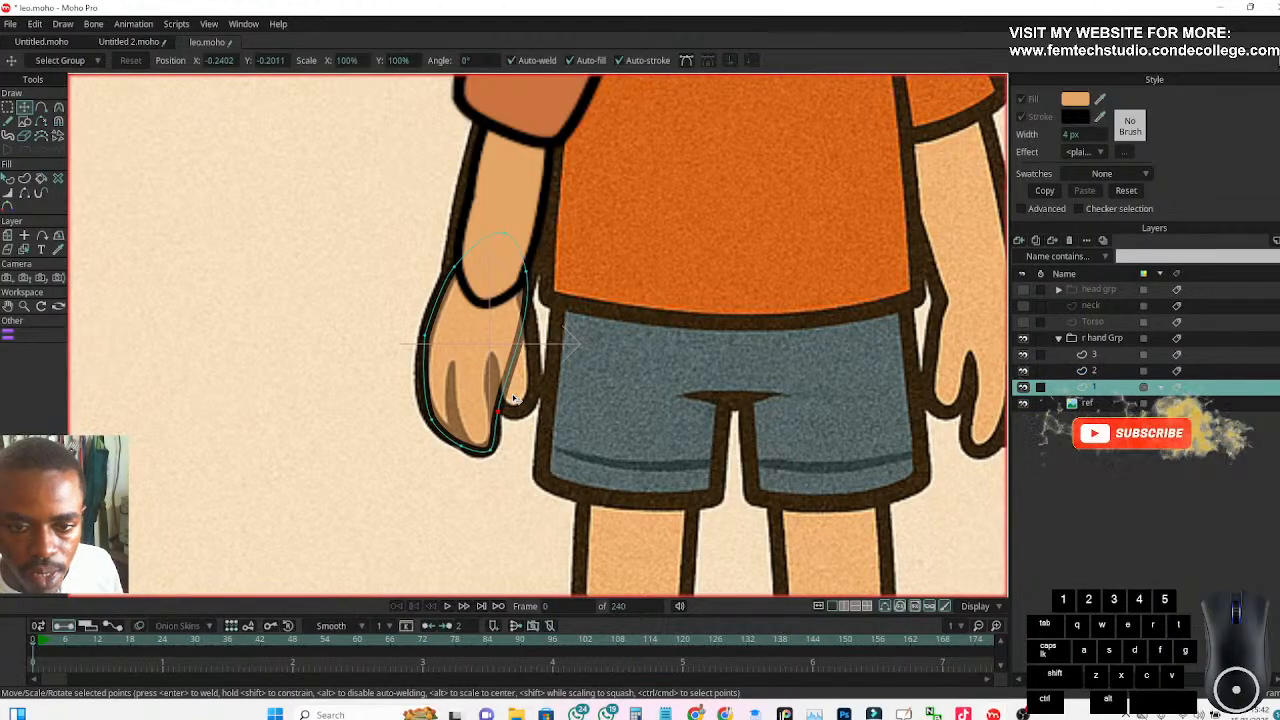
Add a point on the hand shape's inner edge and reposition the points there to follow the reference thumb and notch
{"action": "left_click", "coordinate": [42, 108]}
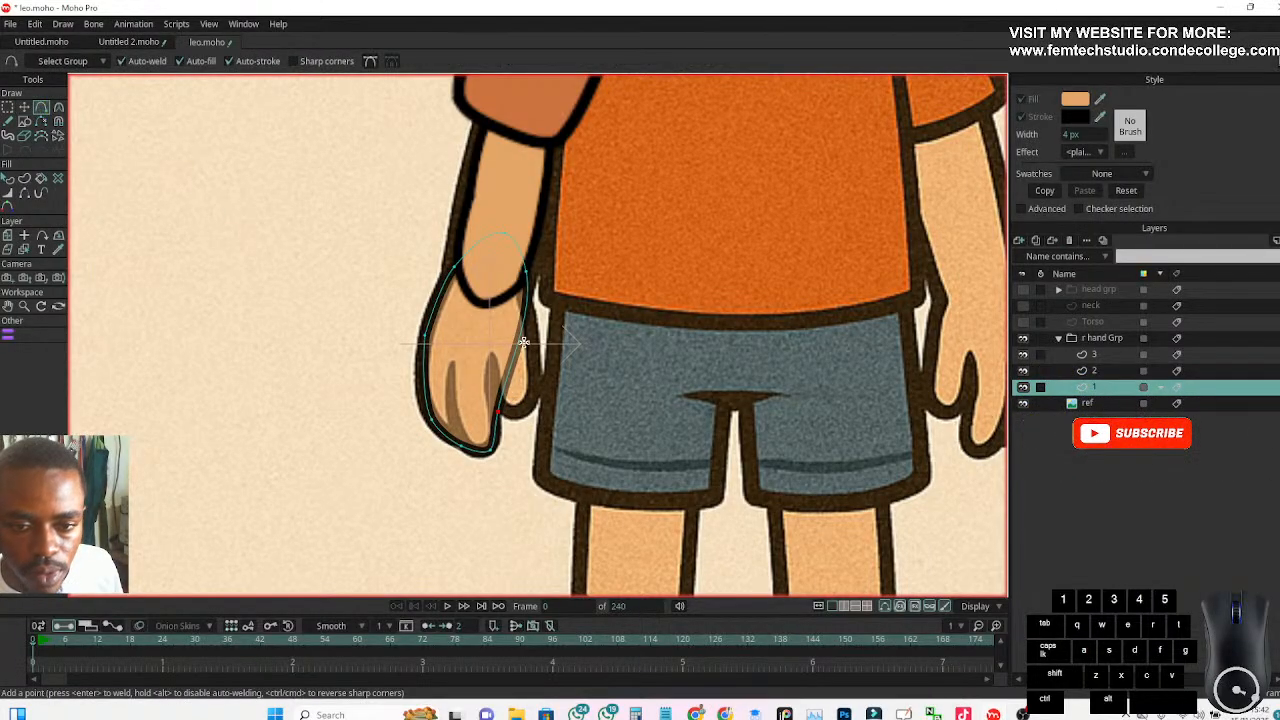
{"action": "left_click", "coordinate": [509, 370]}
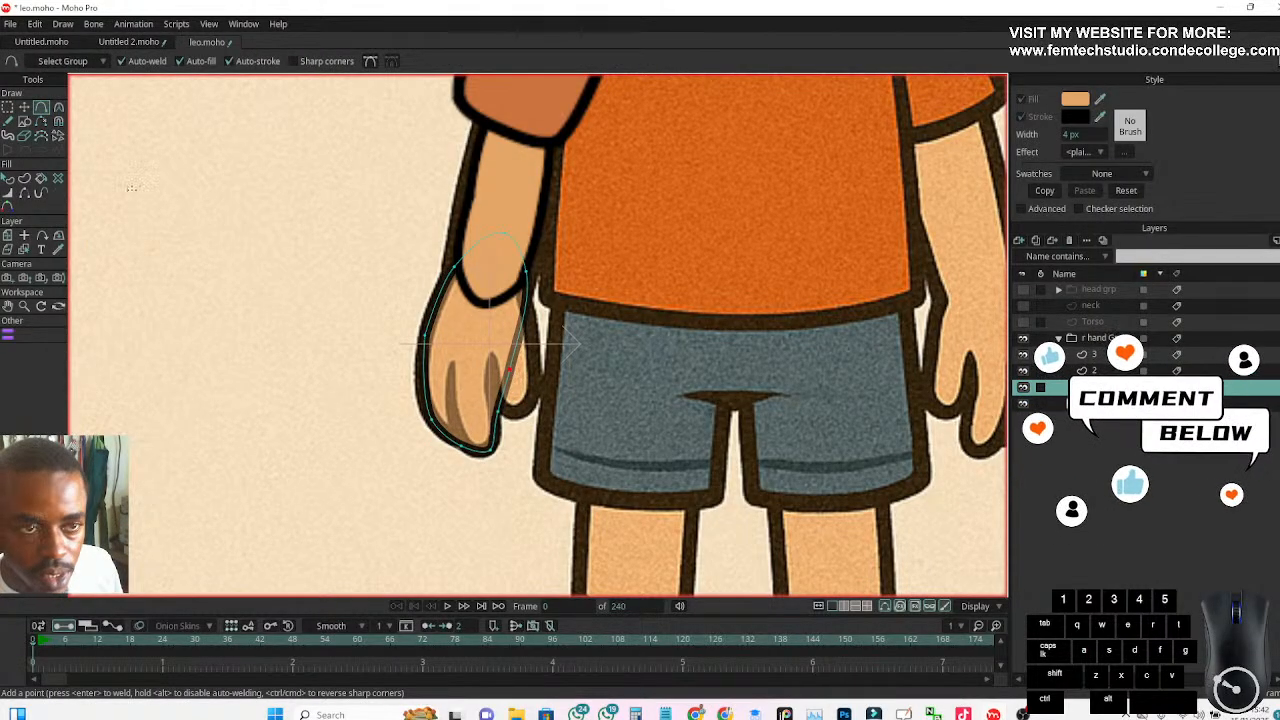
{"action": "left_click", "coordinate": [24, 108]}
{"action": "left_click_drag", "start_coordinate": [510, 372], "coordinate": [500, 410]}
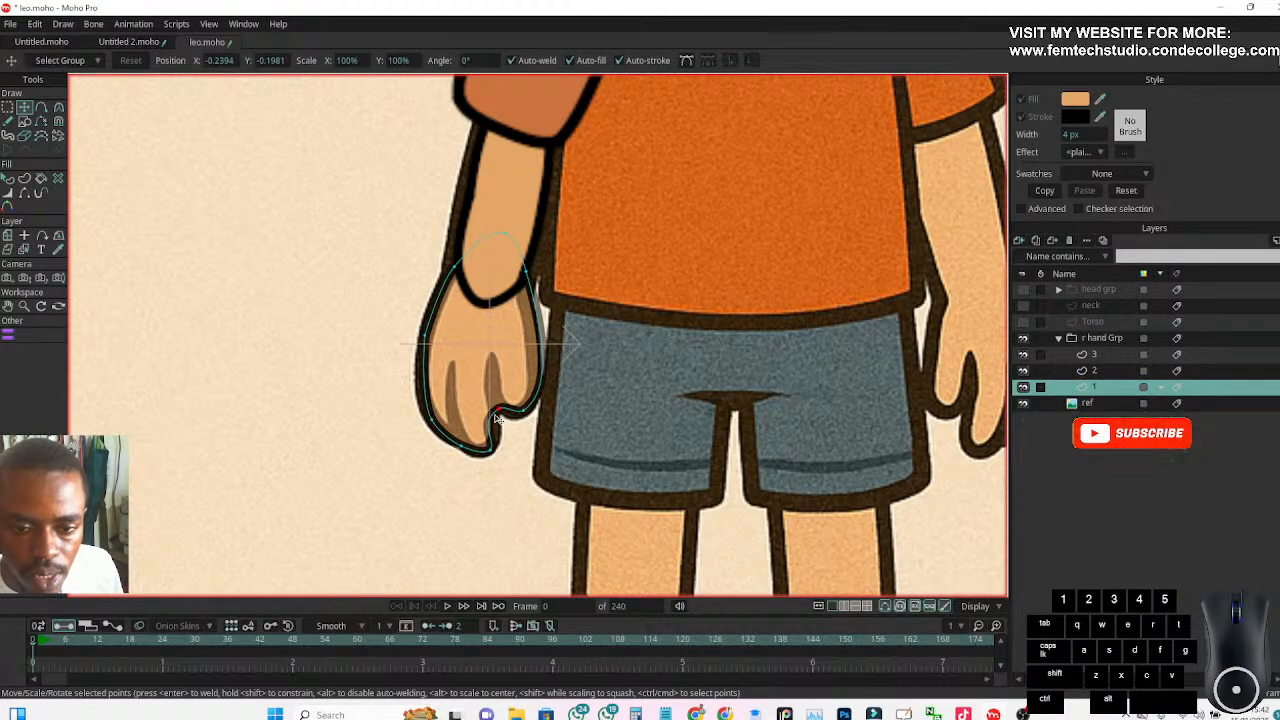
{"action": "left_click", "coordinate": [490, 451]}
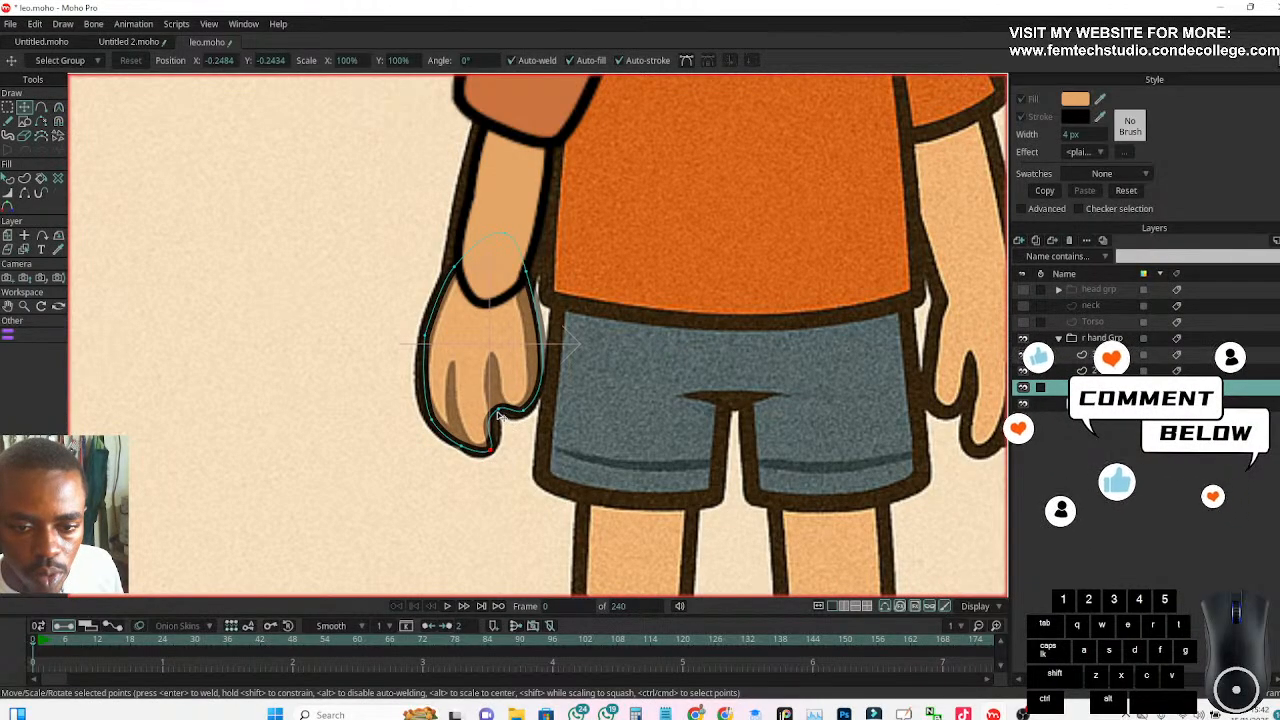
Select all points of the hand shape and smooth them to a curvature of 0.30
{"action": "key", "text": "ctrl+a"}
{"action": "left_click", "coordinate": [58, 107]}
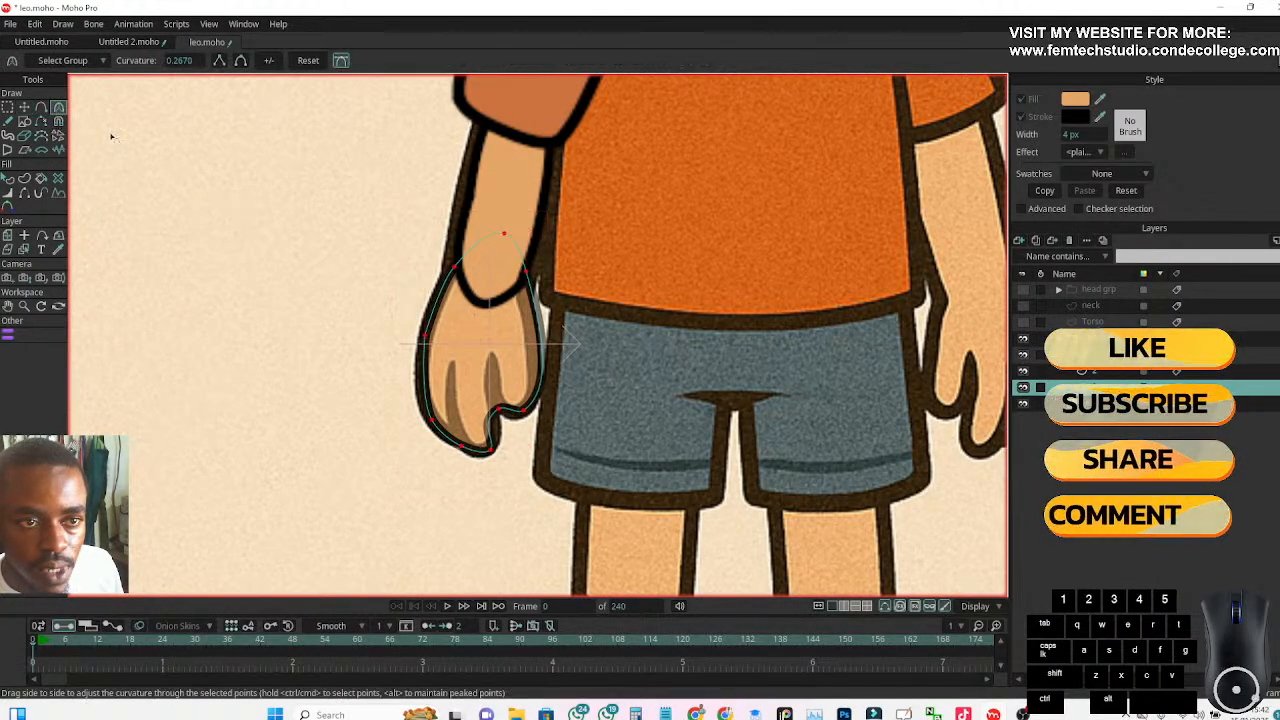
{"action": "left_click", "coordinate": [240, 62]}
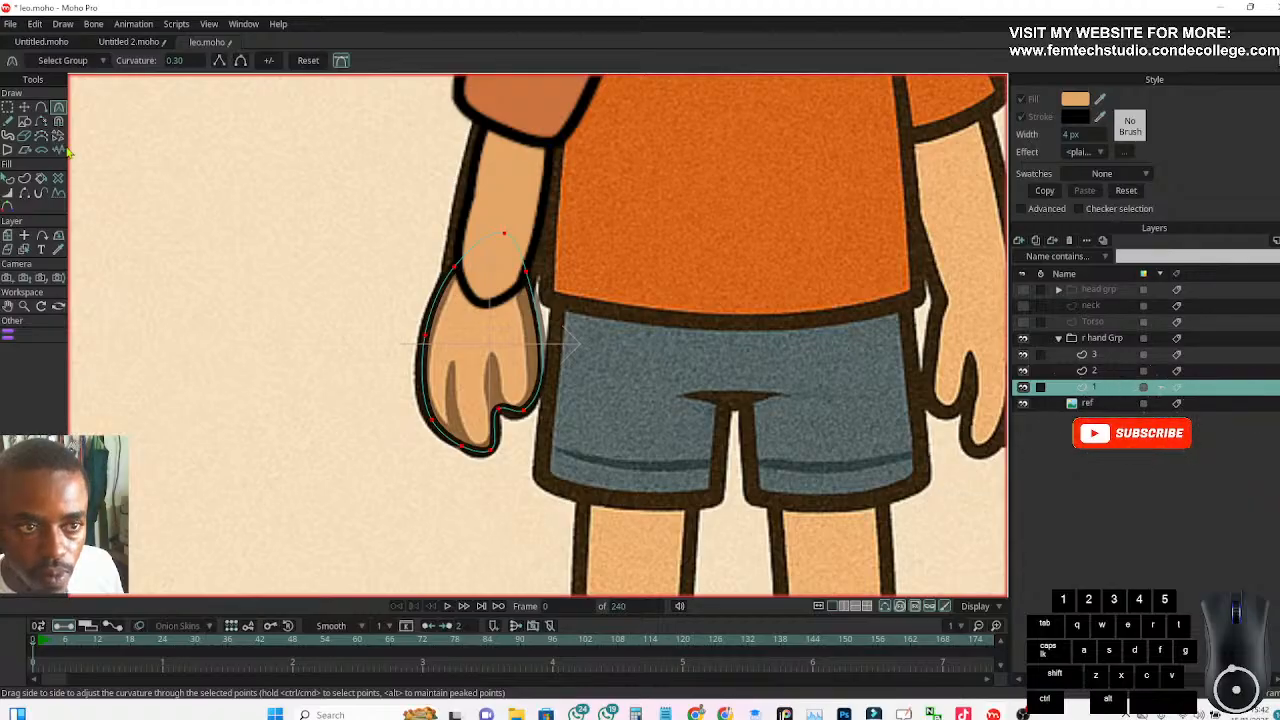
{"action": "left_click", "coordinate": [24, 107]}
{"action": "left_click", "coordinate": [196, 241]}
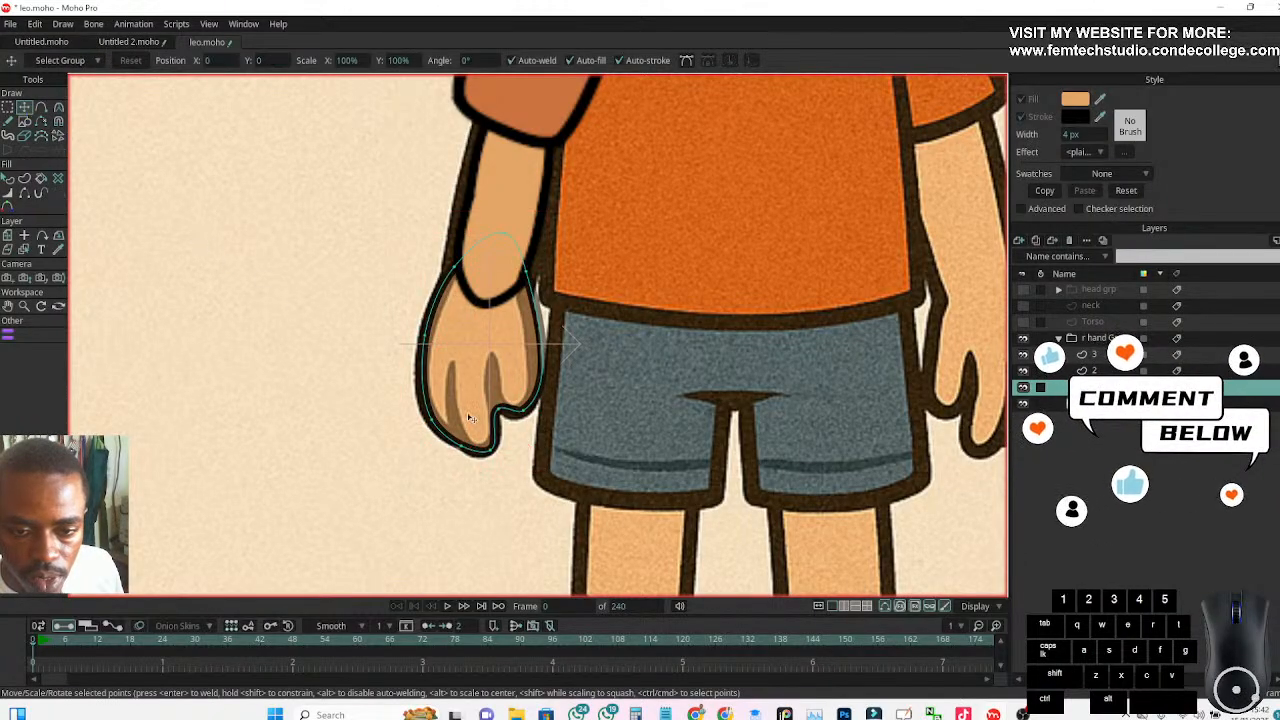
Adjust the hand outline's lower points and turn the notch point between thumb and fingers into a sharp corner
{"action": "left_click", "coordinate": [500, 415]}
{"action": "left_click_drag", "start_coordinate": [500, 415], "coordinate": [456, 444]}
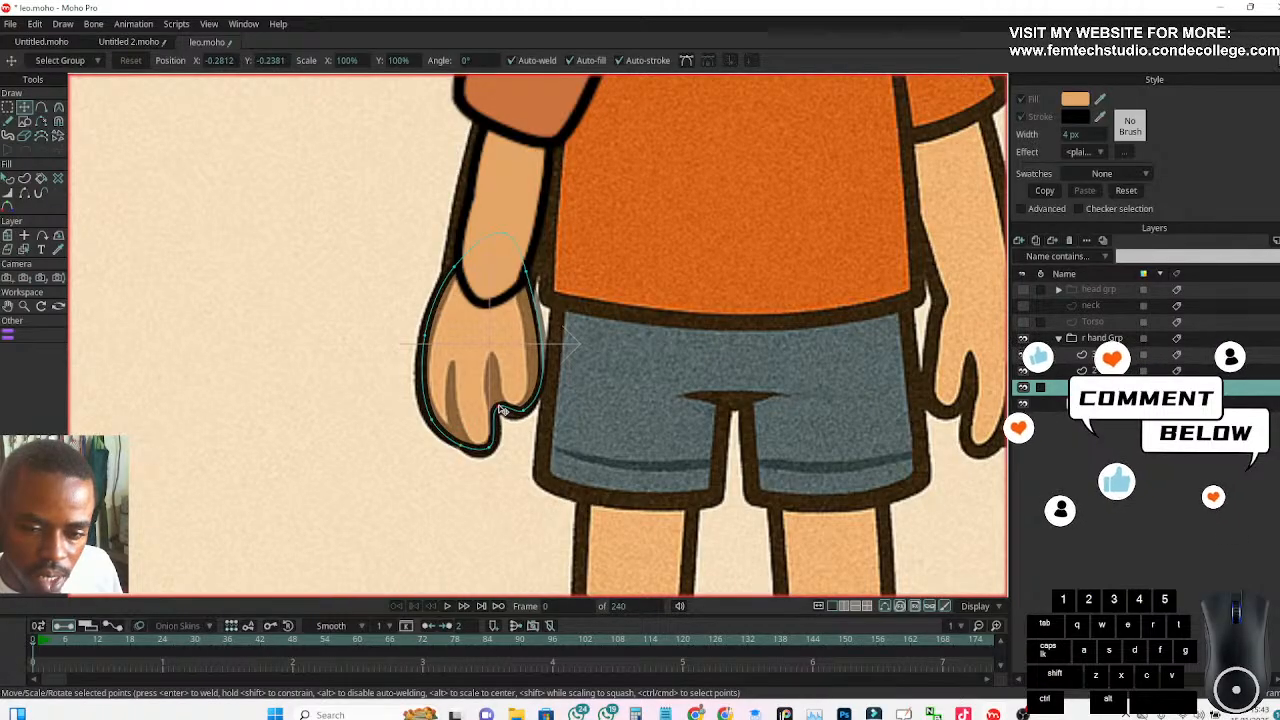
{"action": "left_click", "coordinate": [58, 107]}
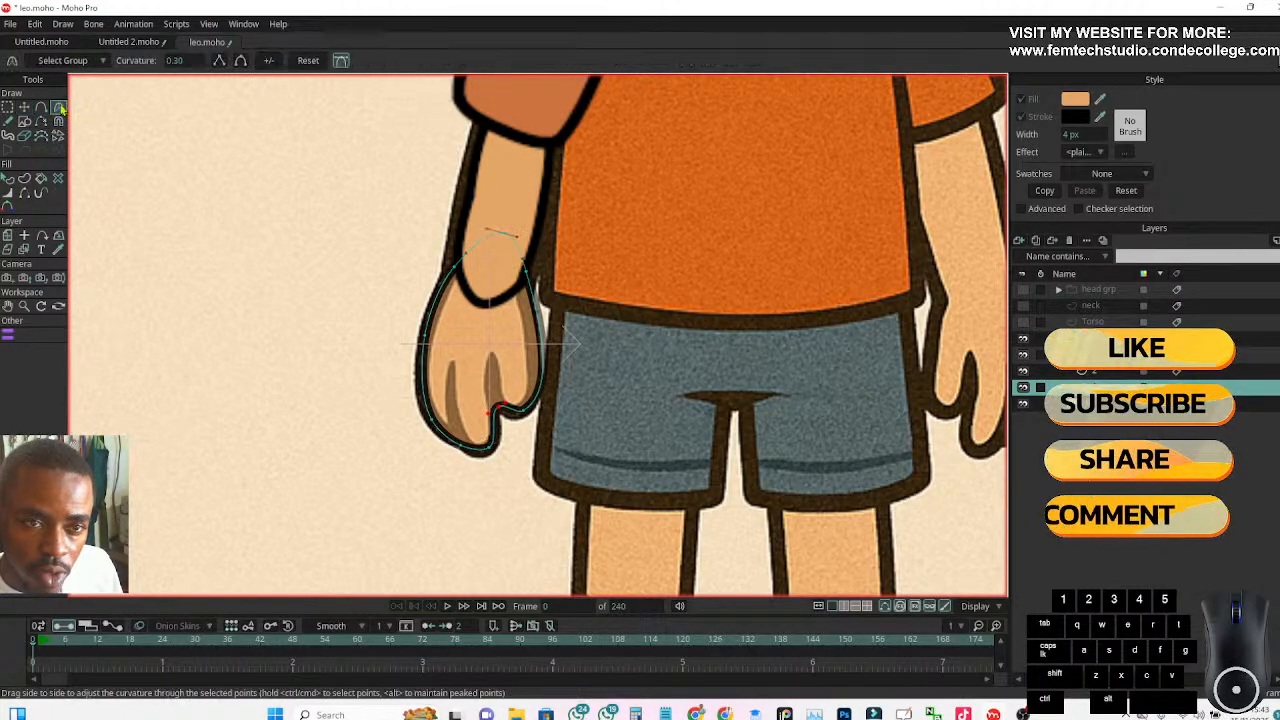
{"action": "left_click", "coordinate": [221, 62]}
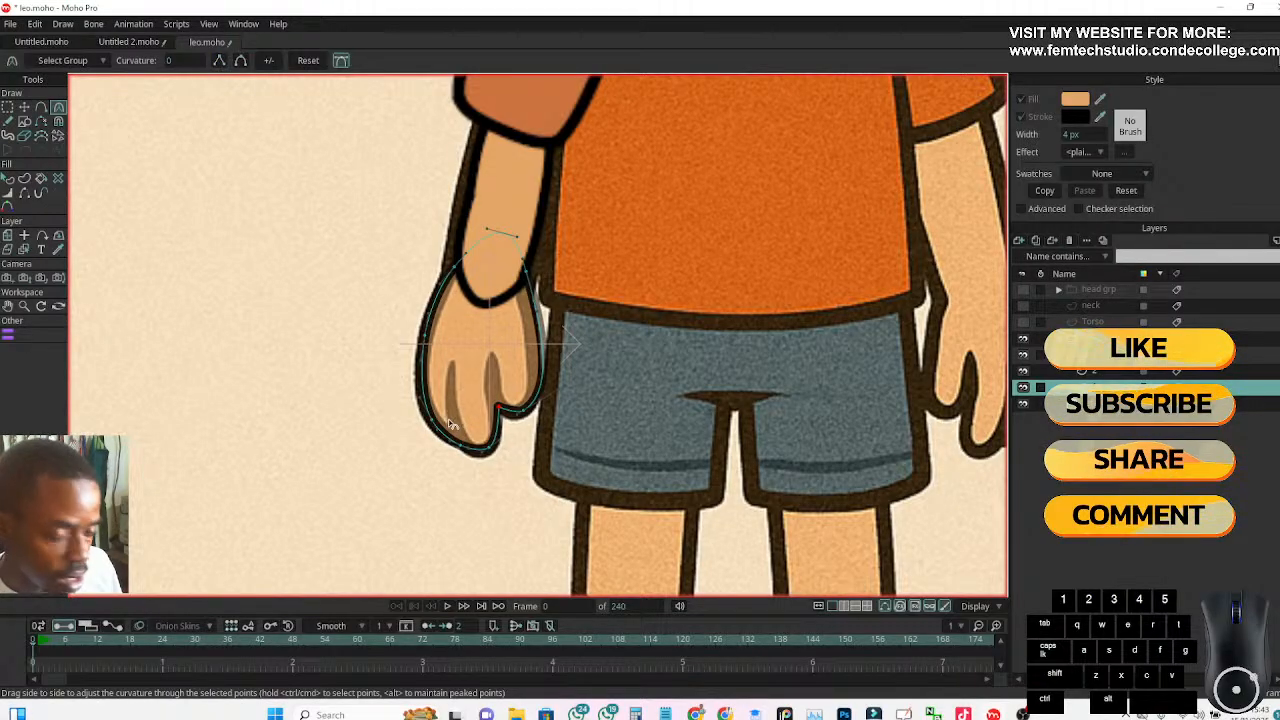
Reshape the hand outline's lower points along the reference thumb gap and middle fingertip, making the point beside the outer finger a sharp corner
{"action": "left_click", "coordinate": [24, 107]}
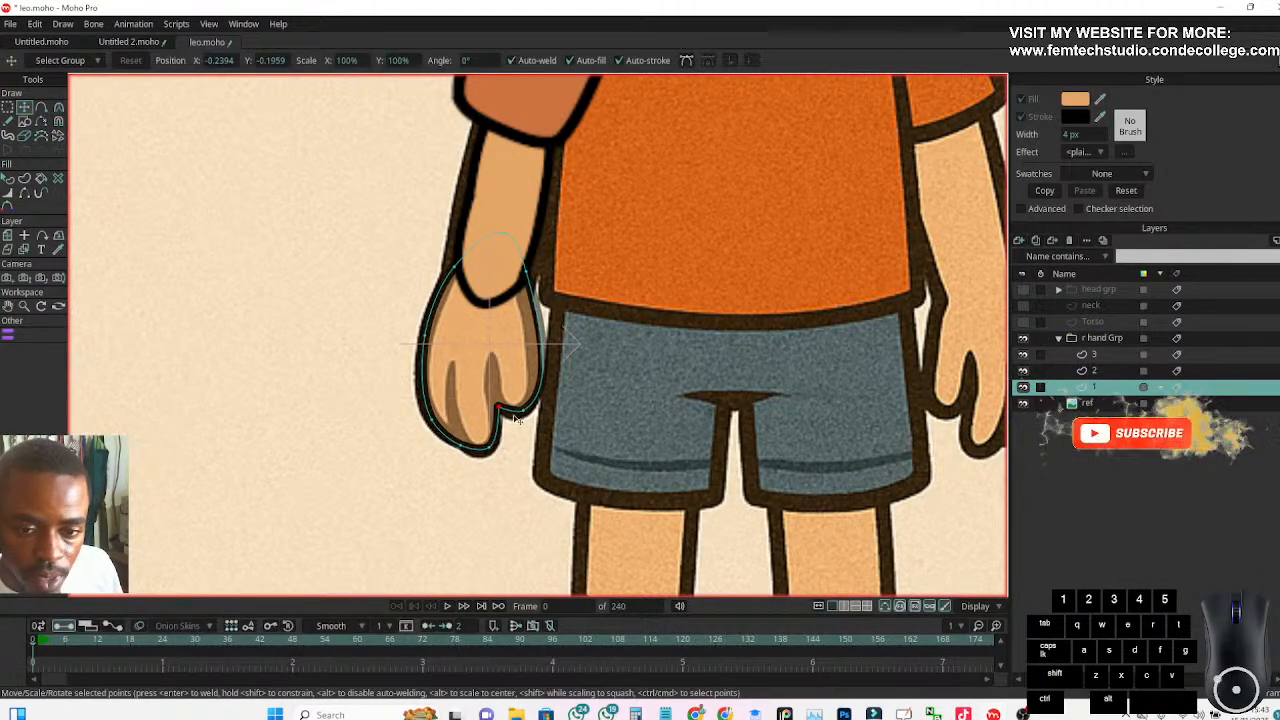
{"action": "left_click_drag", "start_coordinate": [500, 410], "coordinate": [456, 424]}
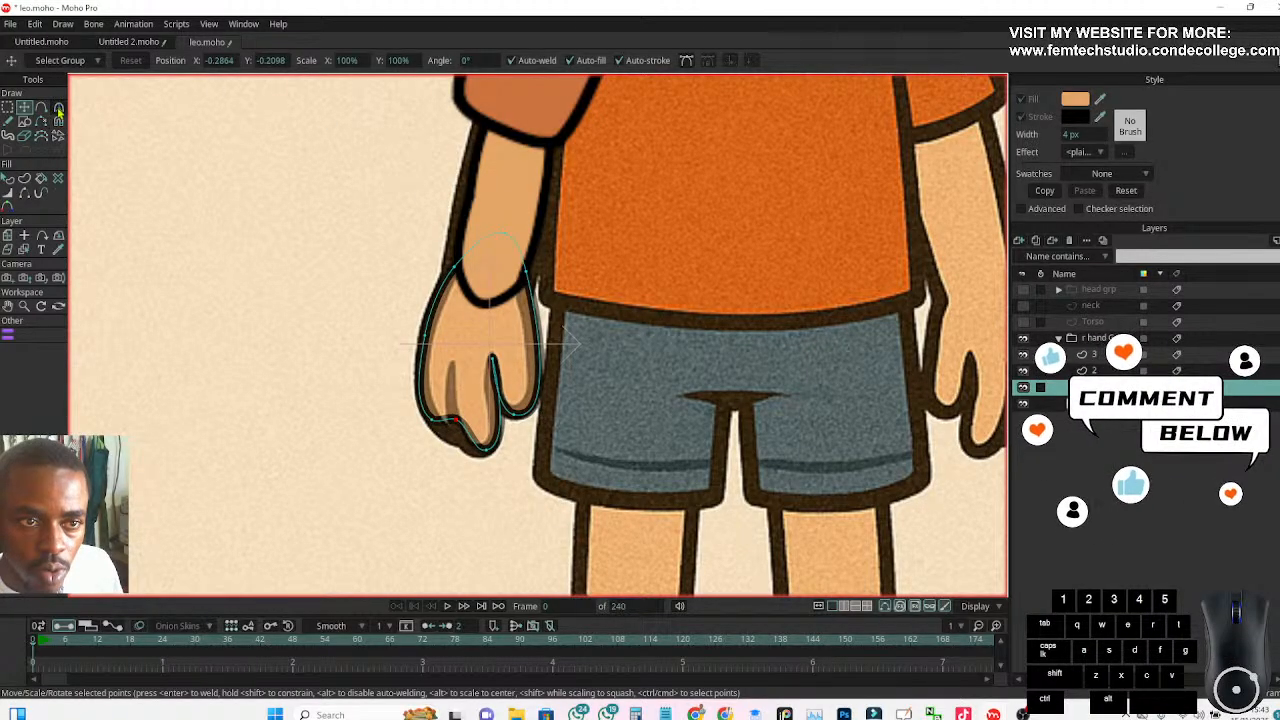
{"action": "left_click", "coordinate": [58, 107]}
{"action": "left_click", "coordinate": [219, 61]}
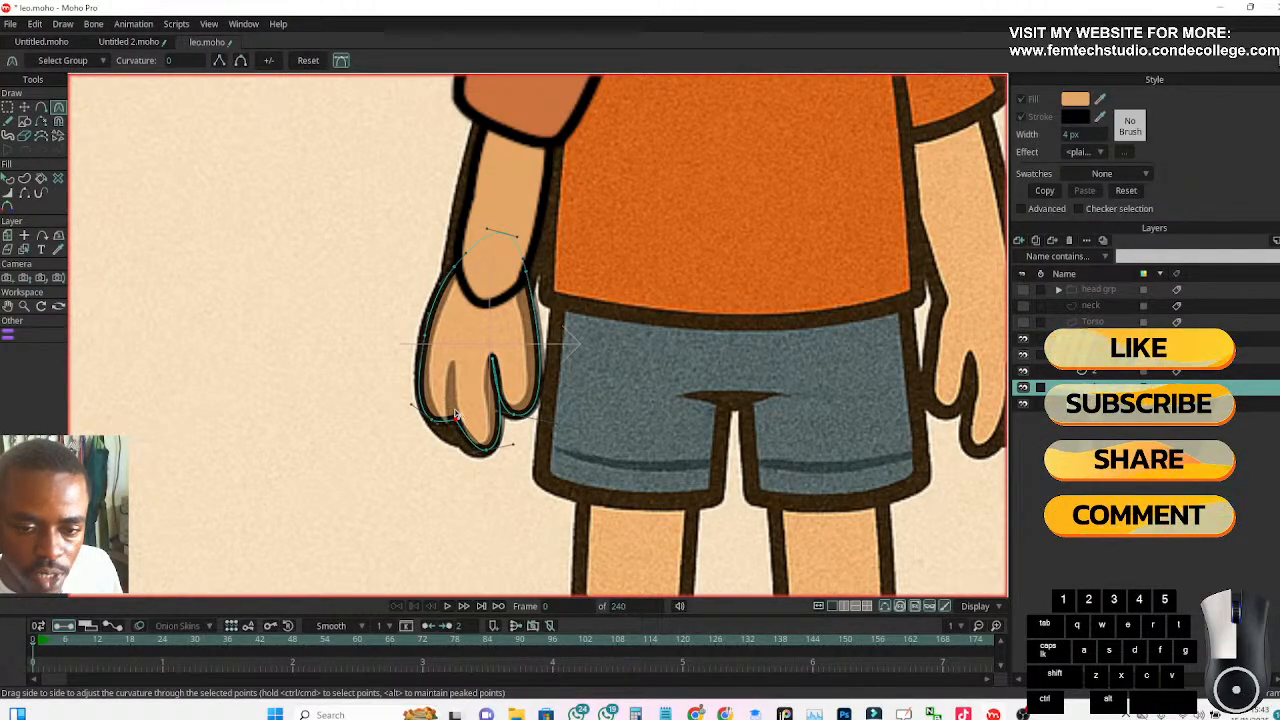
Raise the sharp corner point to form the gap between the outer and middle fingers, and move the outer fingertip onto the reference
{"action": "left_click", "coordinate": [24, 107]}
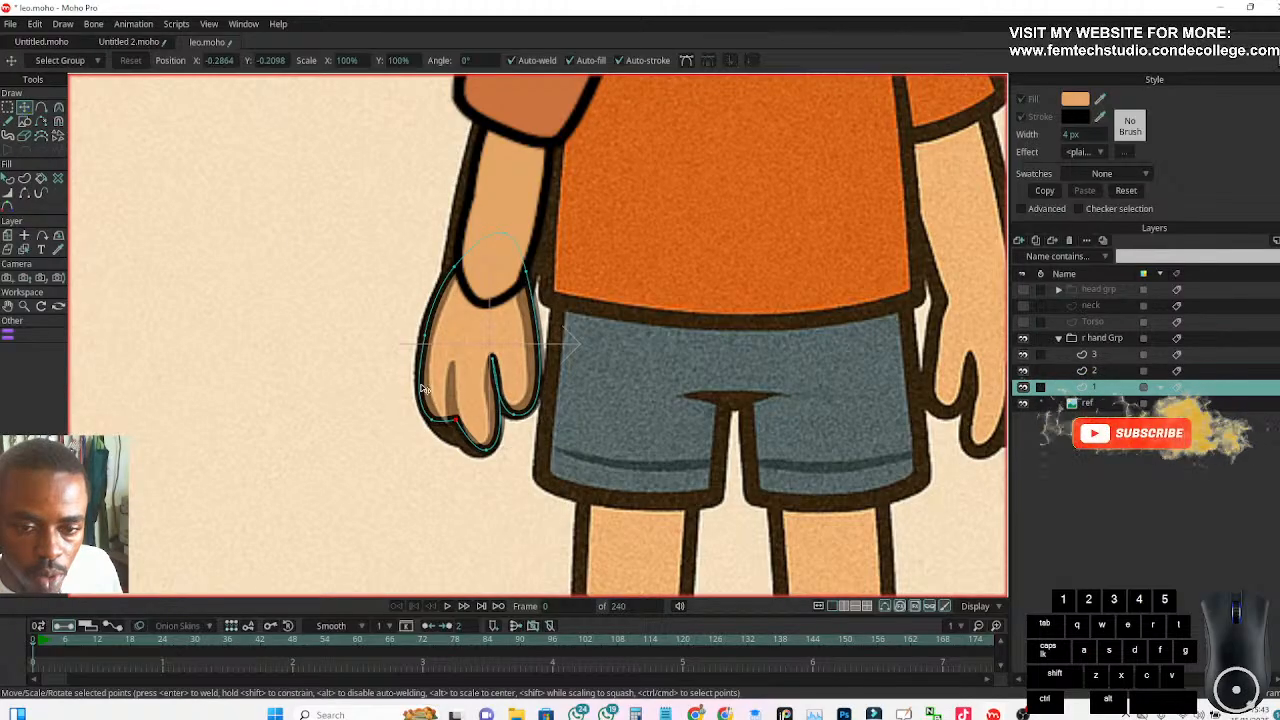
{"action": "left_click_drag", "start_coordinate": [452, 380], "coordinate": [454, 360]}
{"action": "left_click_drag", "start_coordinate": [432, 418], "coordinate": [449, 434]}
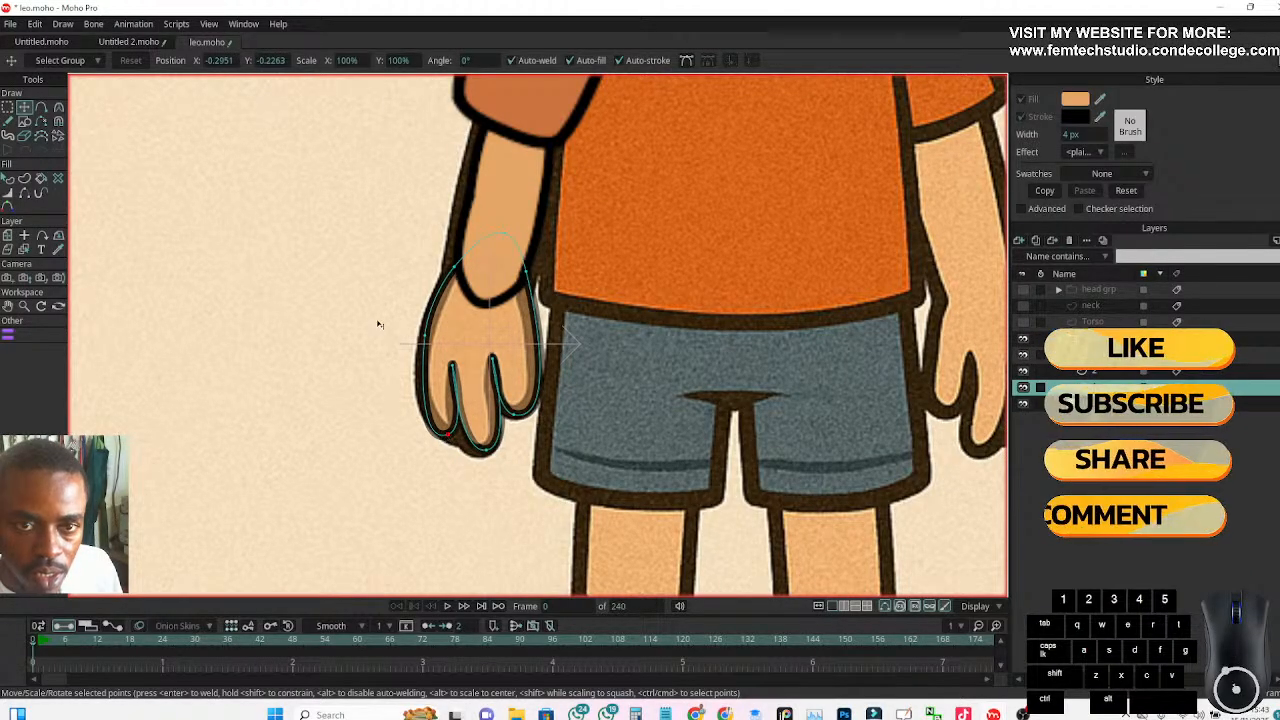
Adjust the curve handles at the hand's fingertips so the outline follows the rounded reference fingers
{"action": "left_click", "coordinate": [58, 107]}
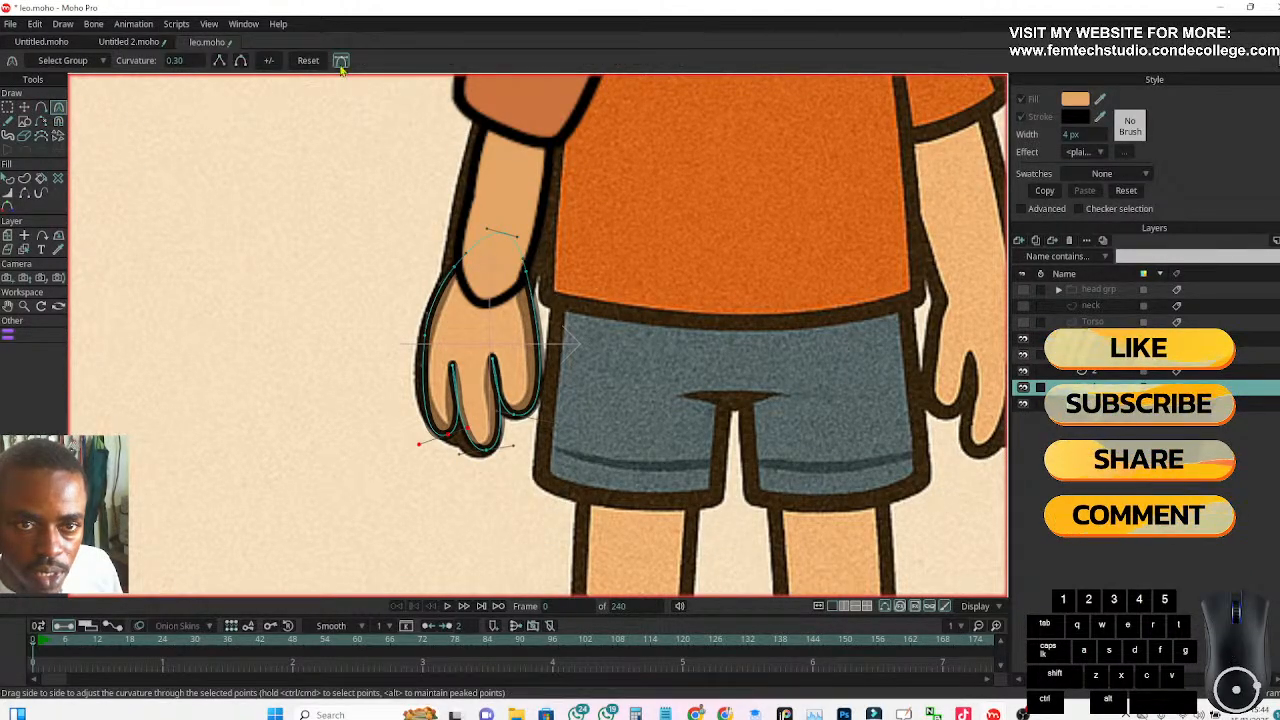
{"action": "scroll", "coordinate": [437, 447], "scroll_direction": "up", "scroll_amount": 3}
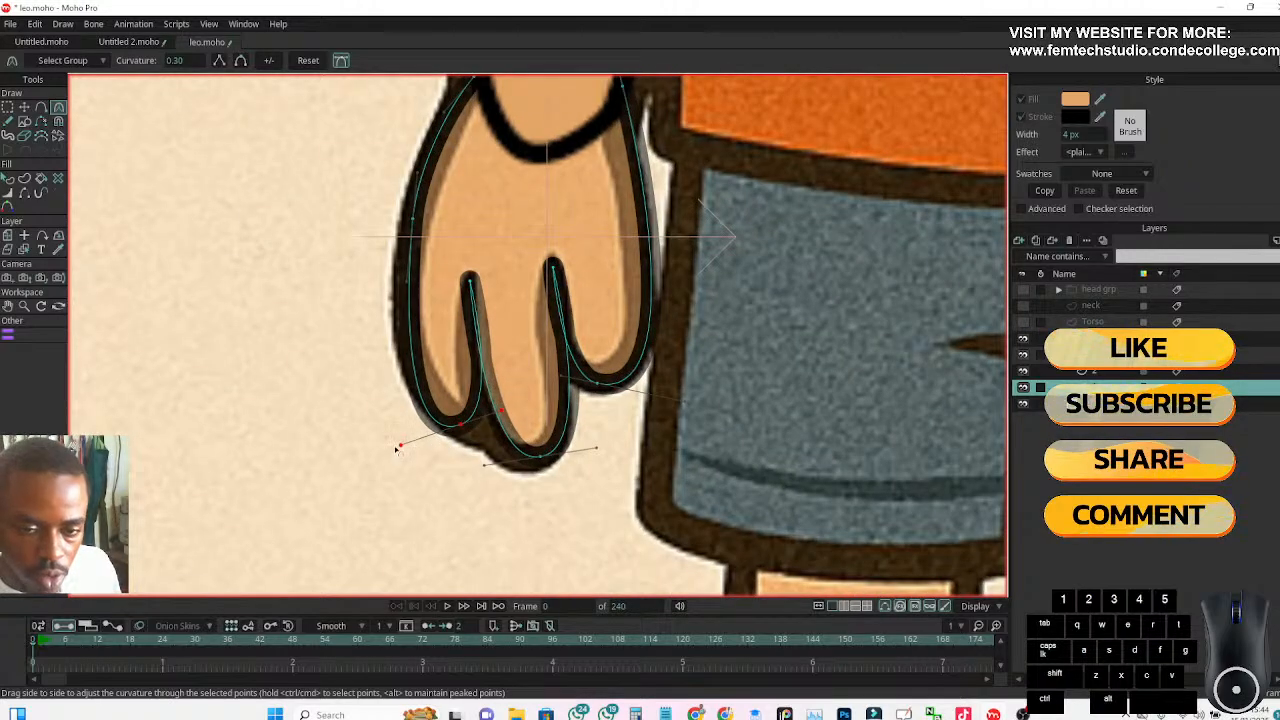
{"action": "left_click_drag", "start_coordinate": [403, 447], "coordinate": [448, 442]}
{"action": "left_click_drag", "start_coordinate": [503, 411], "coordinate": [470, 424]}
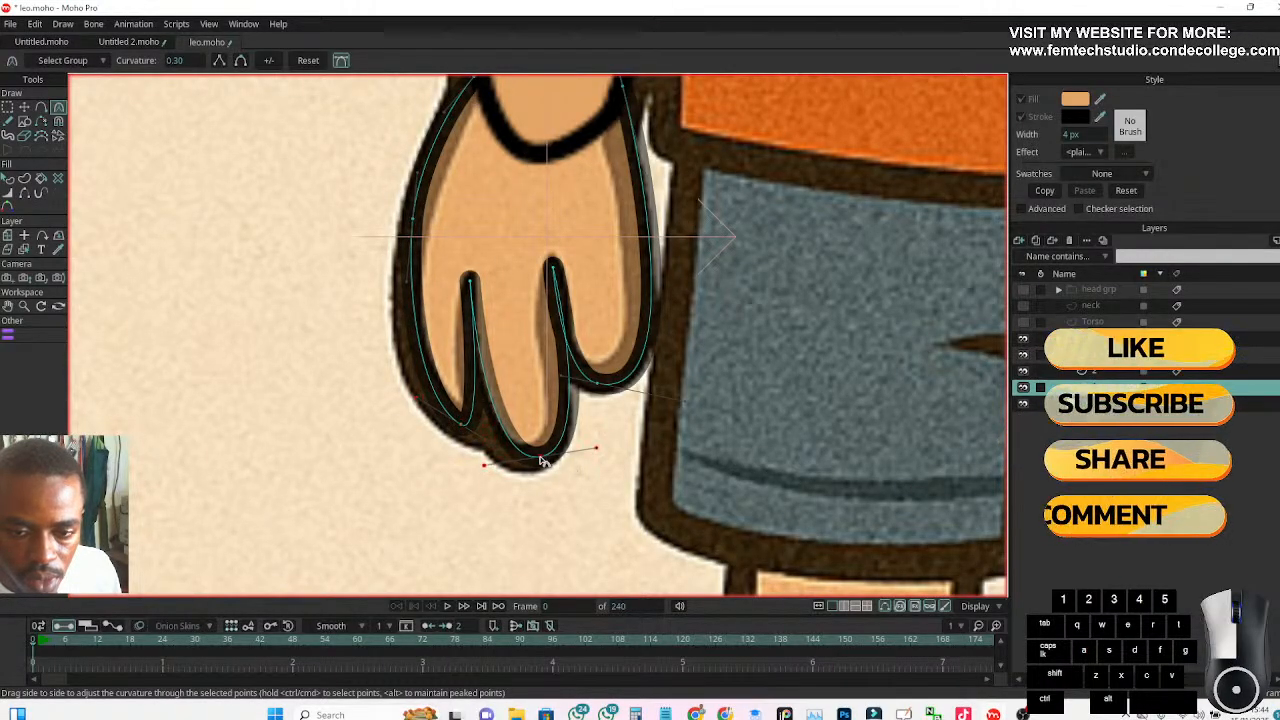
{"action": "left_click", "coordinate": [537, 460]}
{"action": "left_click_drag", "start_coordinate": [543, 457], "coordinate": [473, 462]}
{"action": "left_click_drag", "start_coordinate": [596, 455], "coordinate": [486, 417]}
Hide the outline edges at the wrist end of the forearm on layer 2 so it blends into the hand
{"action": "scroll", "coordinate": [590, 438], "scroll_direction": "down", "scroll_amount": 2}
{"action": "scroll", "coordinate": [482, 308], "scroll_direction": "down", "scroll_amount": 5}
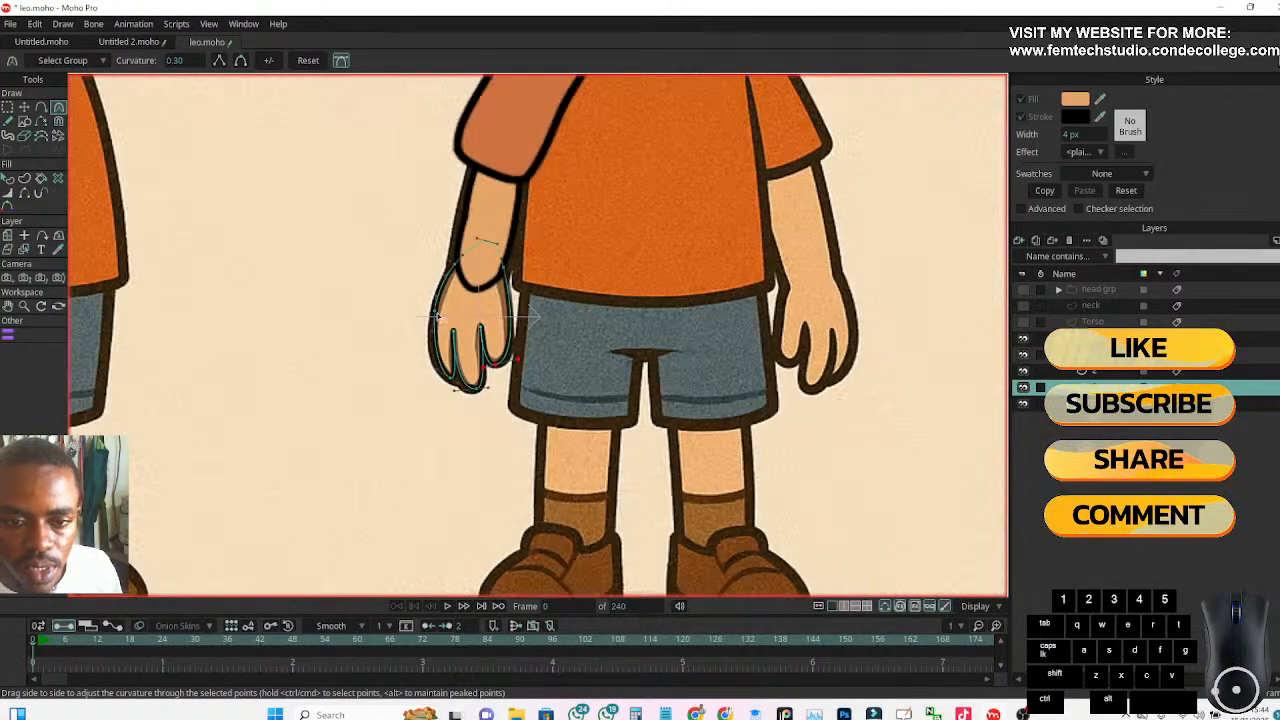
{"action": "scroll", "coordinate": [386, 357], "scroll_direction": "up", "scroll_amount": 2}
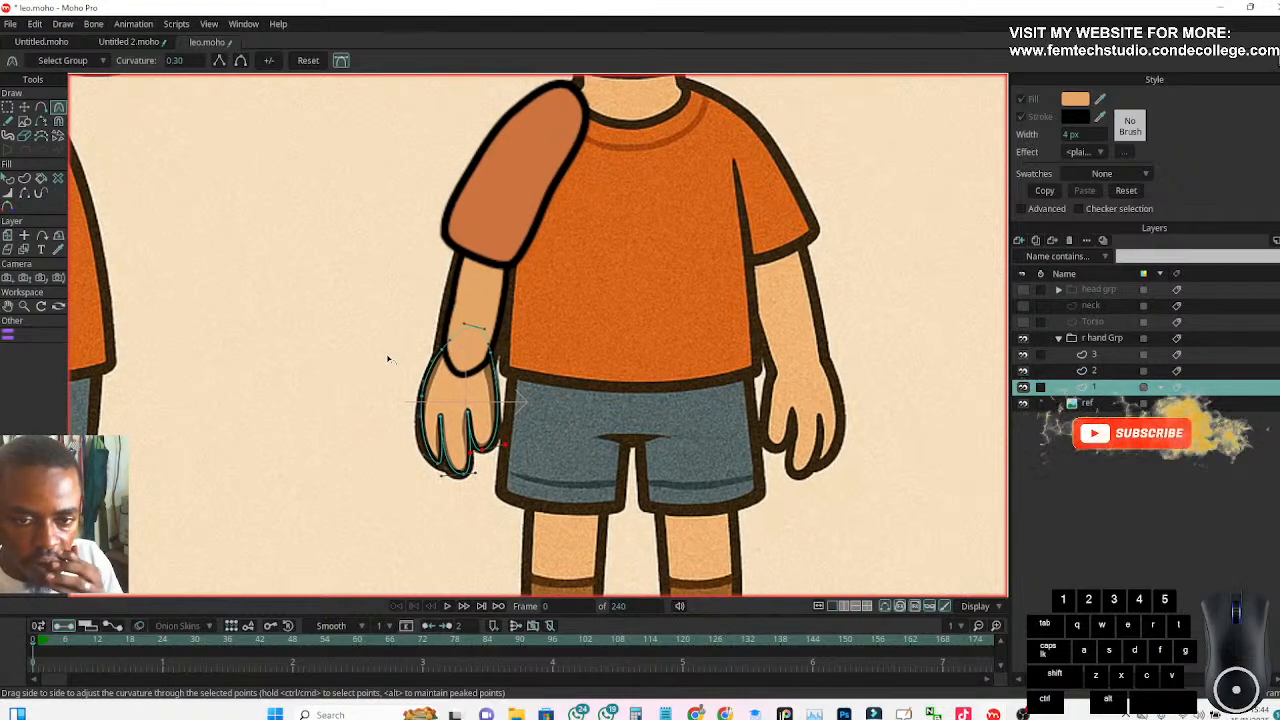
{"action": "scroll", "coordinate": [389, 363], "scroll_direction": "up", "scroll_amount": 1}
{"action": "scroll", "coordinate": [389, 372], "scroll_direction": "down", "scroll_amount": 1}
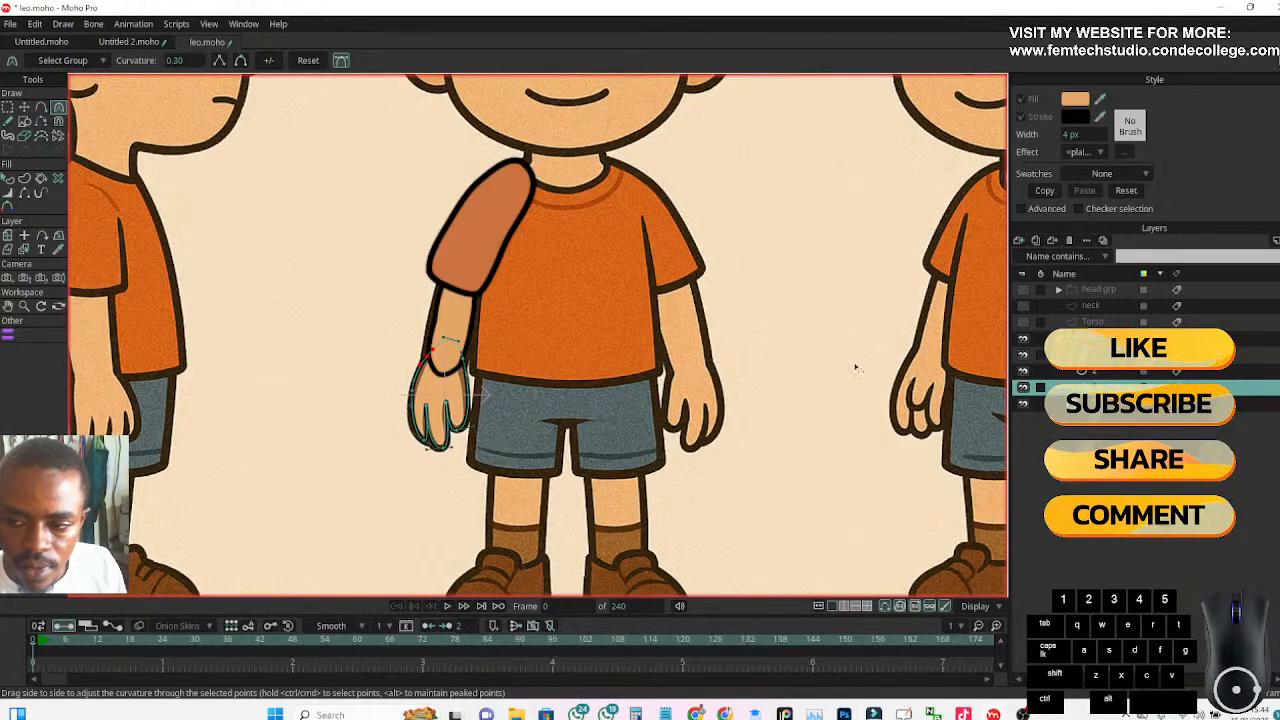
{"action": "left_click", "coordinate": [1110, 373]}
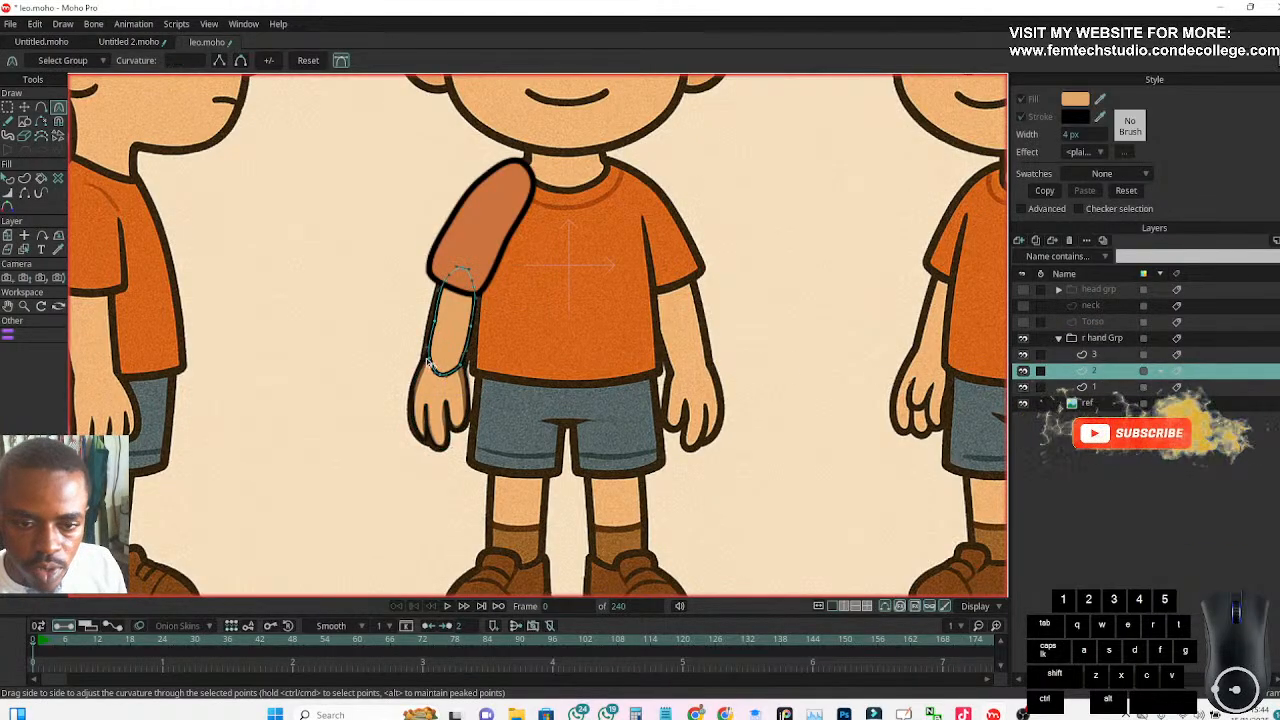
{"action": "scroll", "coordinate": [465, 368], "scroll_direction": "up", "scroll_amount": 6}
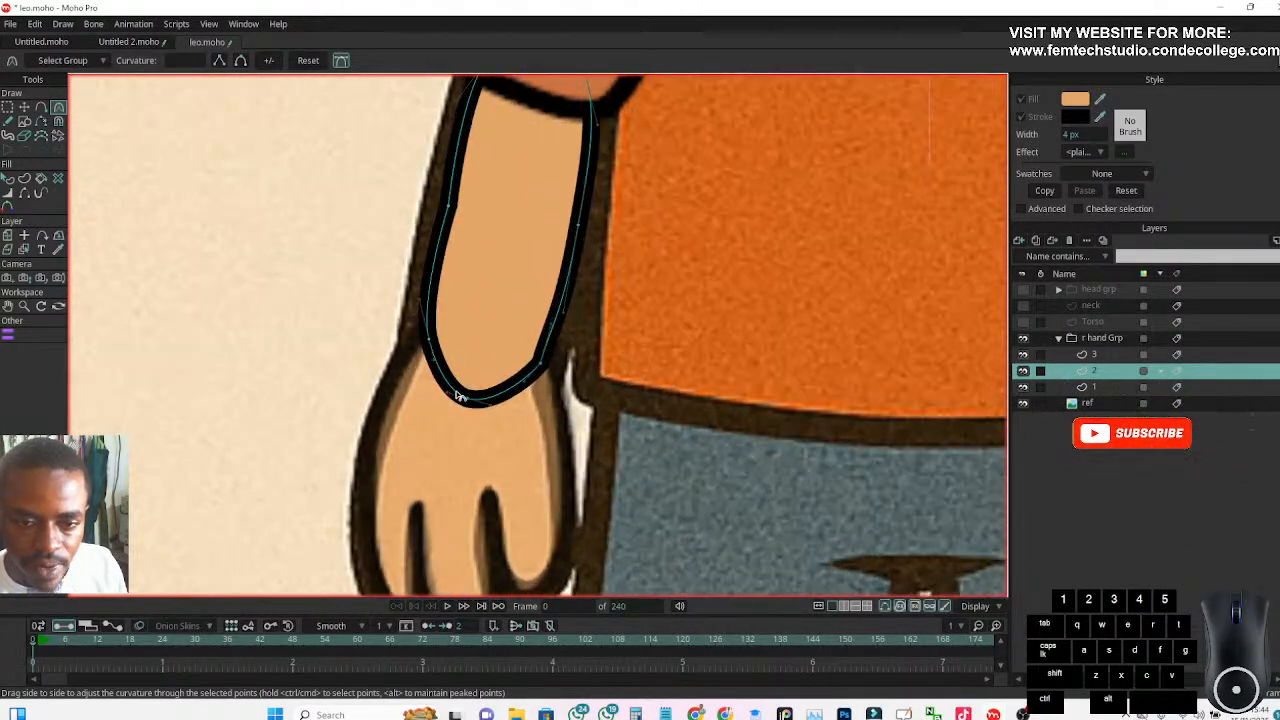
{"action": "left_click", "coordinate": [24, 194]}
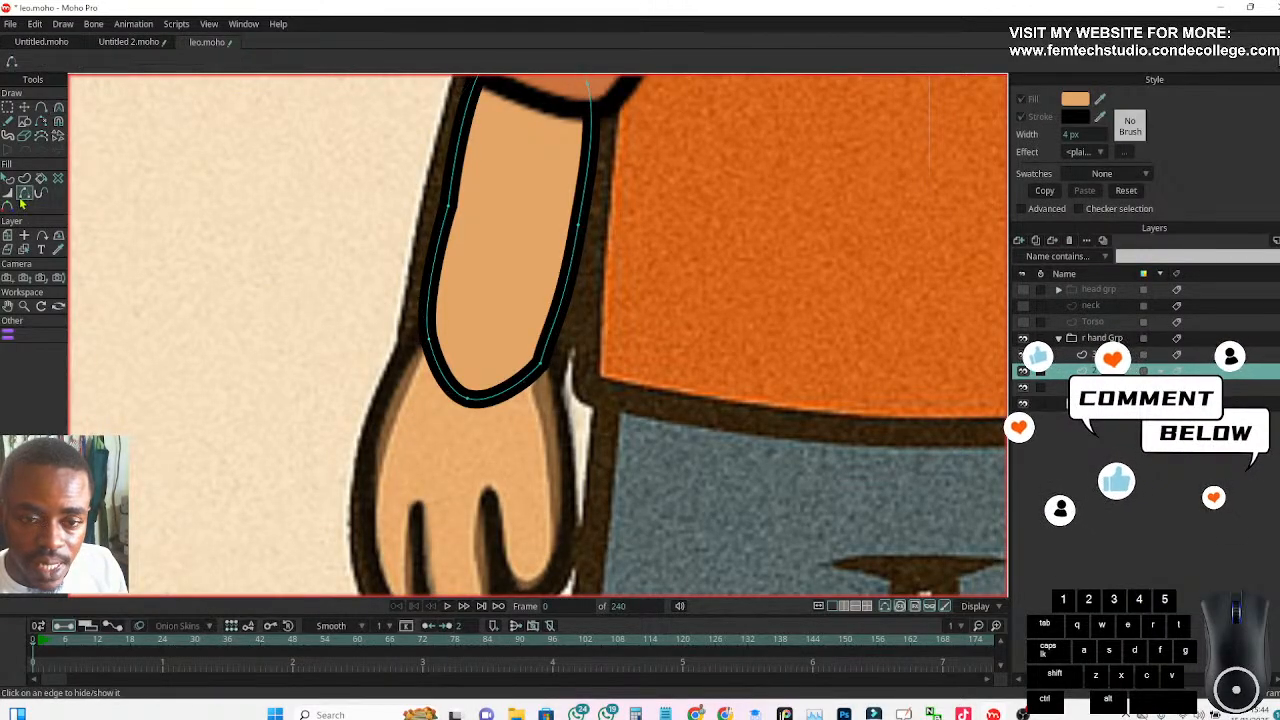
{"action": "left_click", "coordinate": [449, 388]}
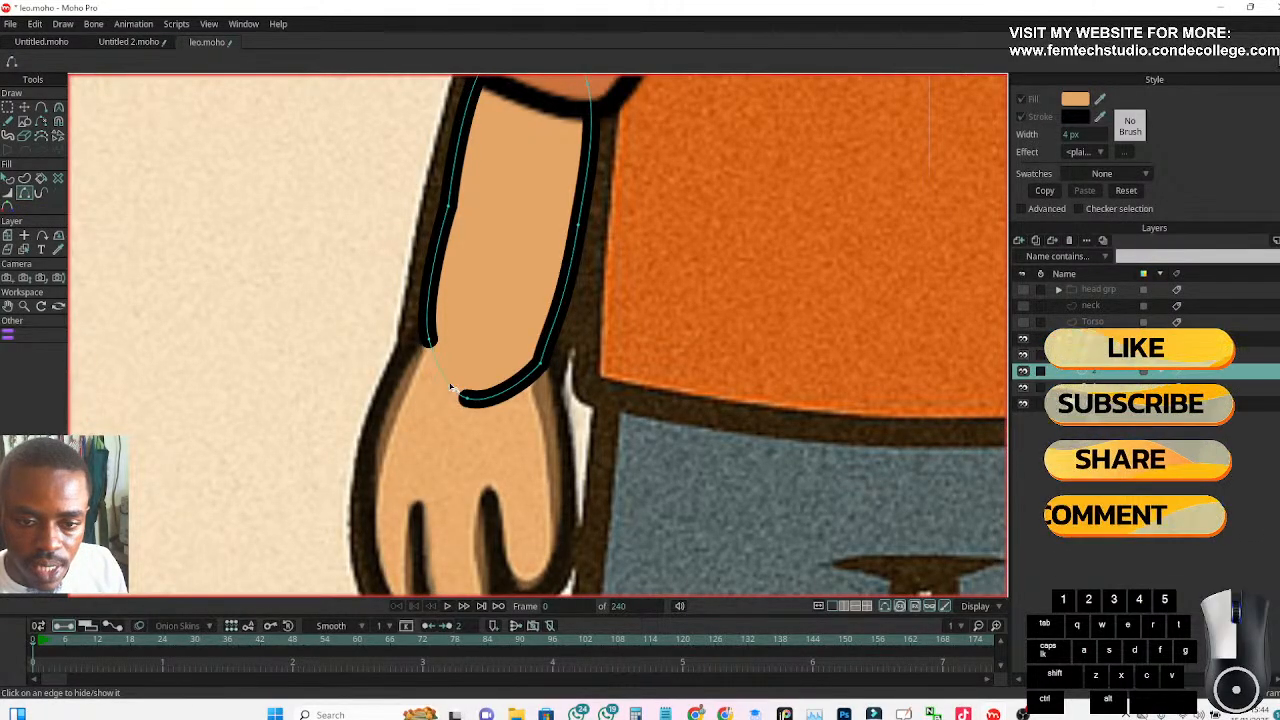
{"action": "left_click", "coordinate": [491, 401]}
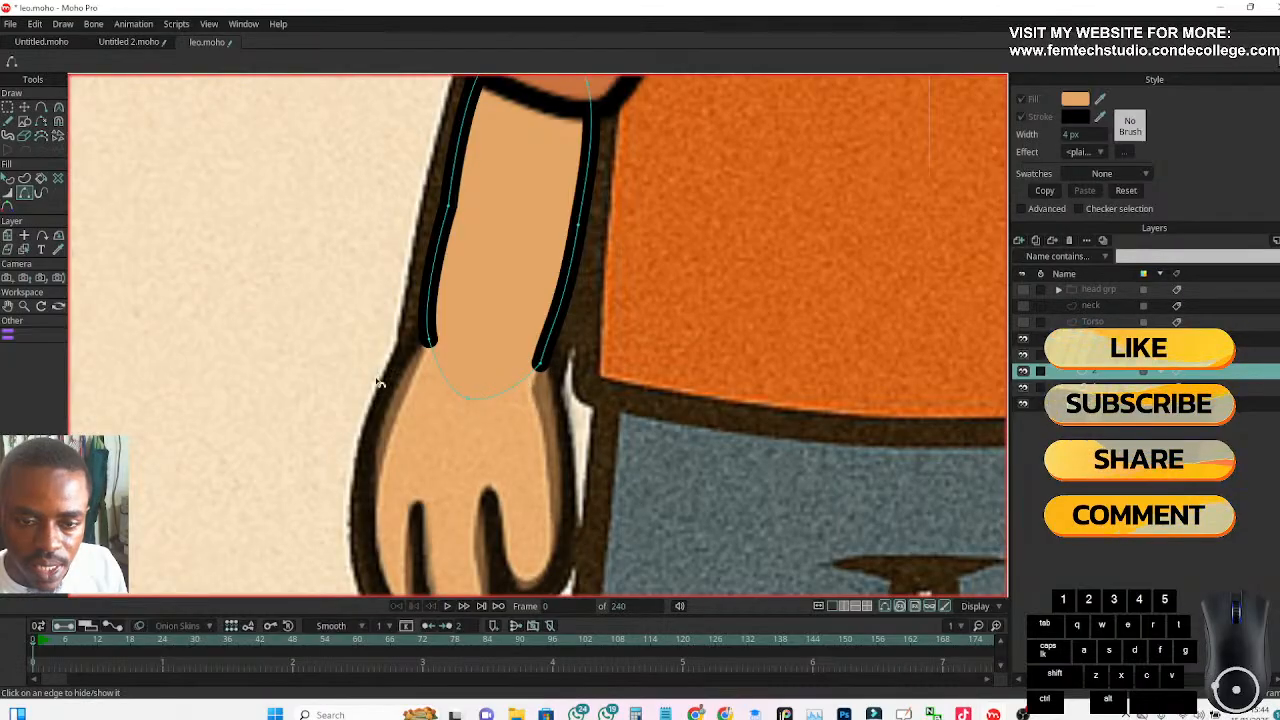
{"action": "scroll", "coordinate": [346, 377], "scroll_direction": "down", "scroll_amount": 5}
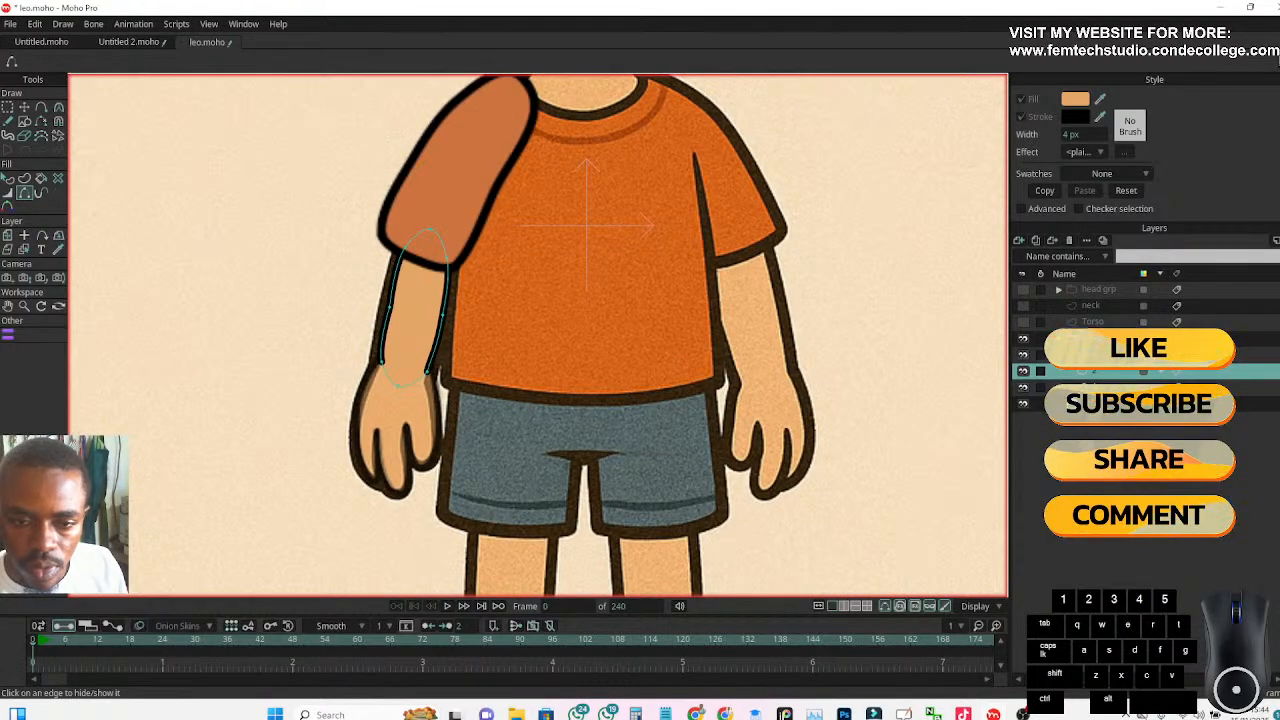
Move the forearm's outer wrist point on layer 2 outward to meet the hand outline
{"action": "left_click", "coordinate": [1105, 405]}
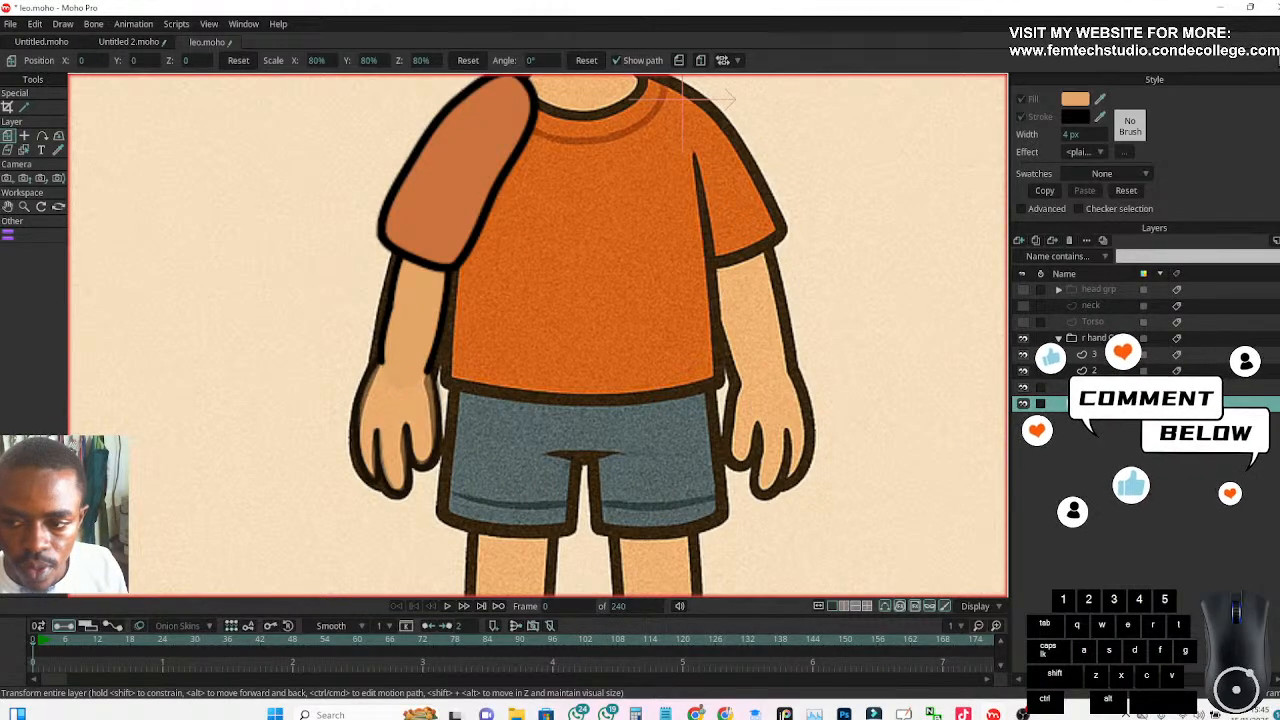
{"action": "left_click", "coordinate": [1096, 371]}
{"action": "scroll", "coordinate": [458, 377], "scroll_direction": "up", "scroll_amount": 5}
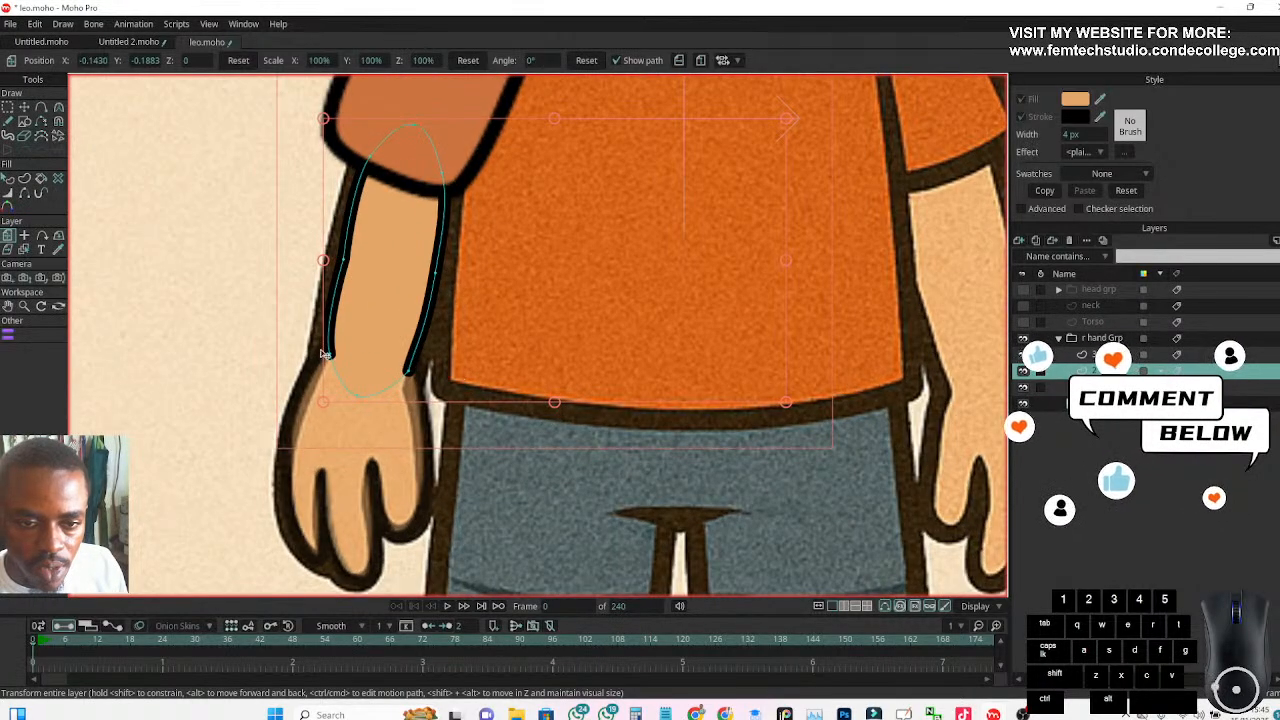
{"action": "left_click", "coordinate": [24, 106]}
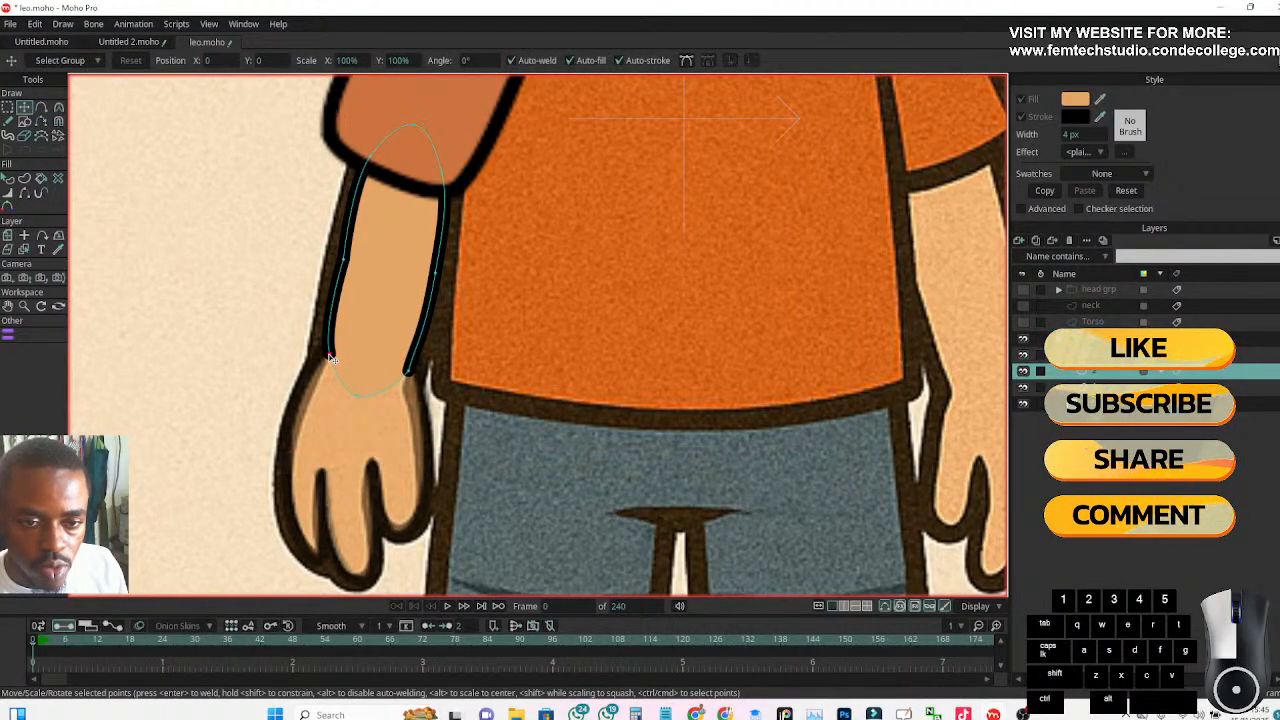
{"action": "left_click", "coordinate": [326, 354]}
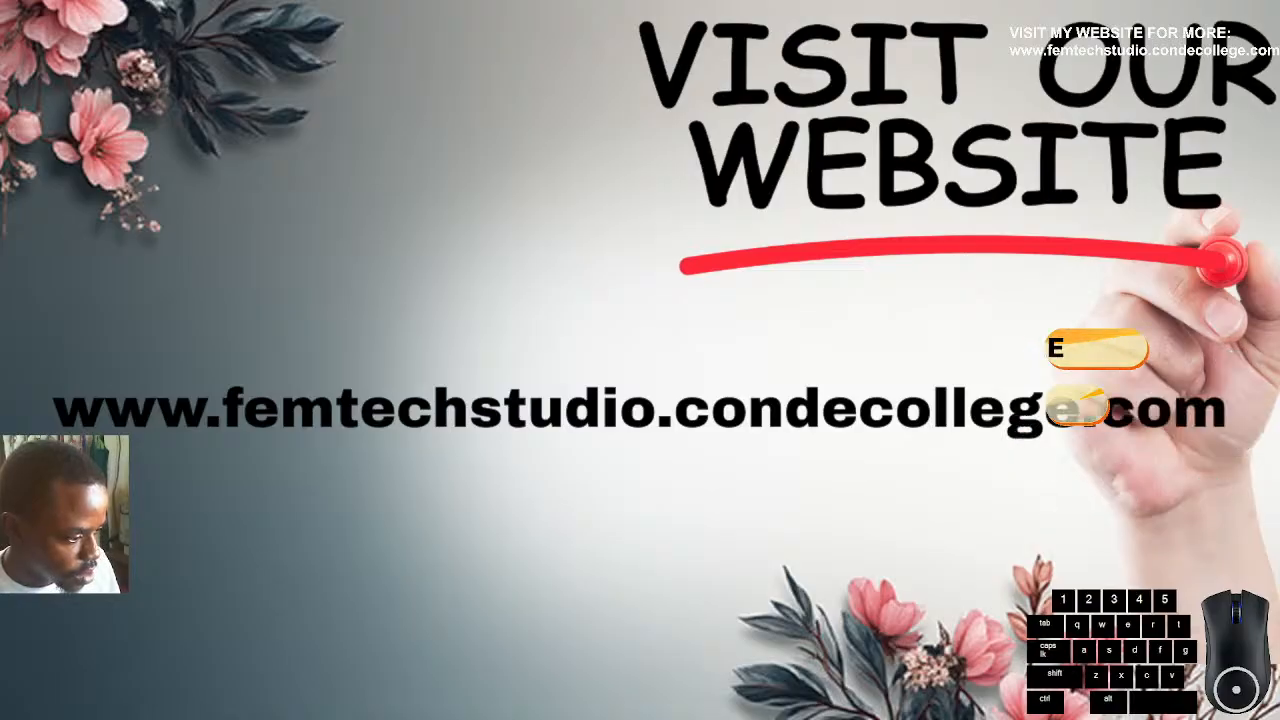
Show the Display Capture source in OBS, enlarge it to fill the canvas, and return to Moho Pro
{"action": "left_click", "coordinate": [223, 381]}
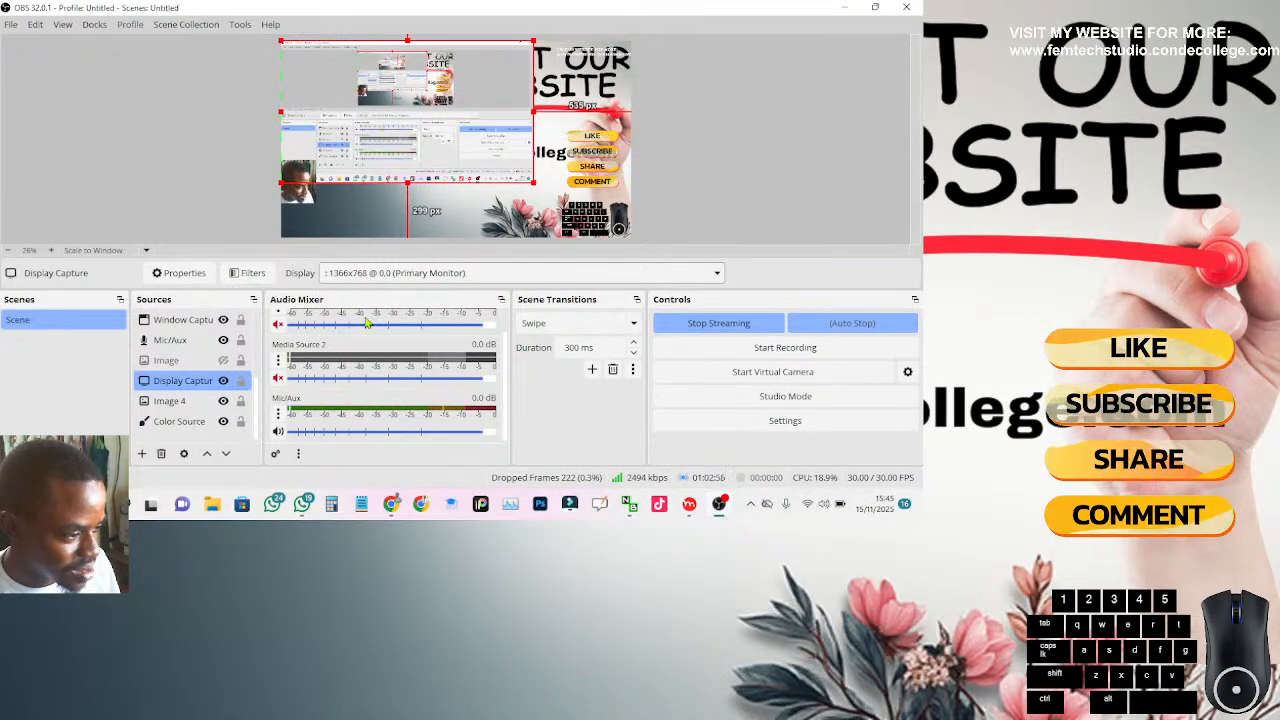
{"action": "left_click_drag", "start_coordinate": [533, 182], "coordinate": [857, 322]}
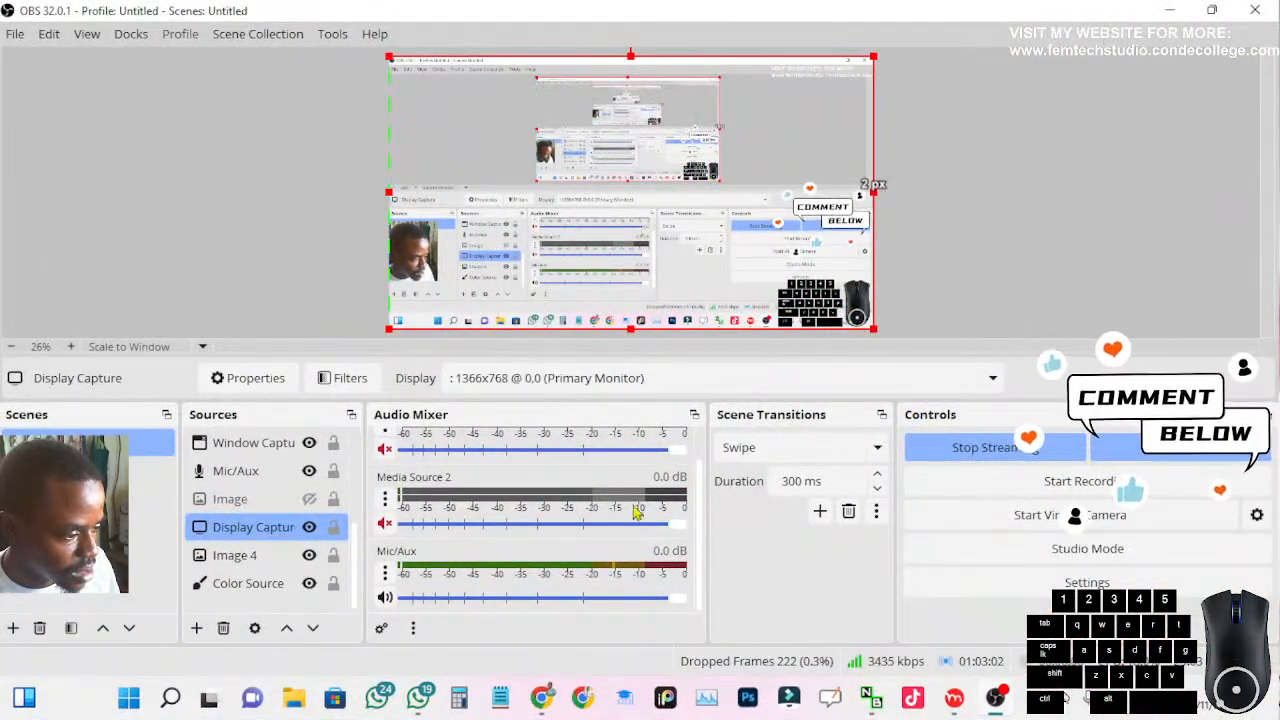
{"action": "left_click", "coordinate": [997, 700]}
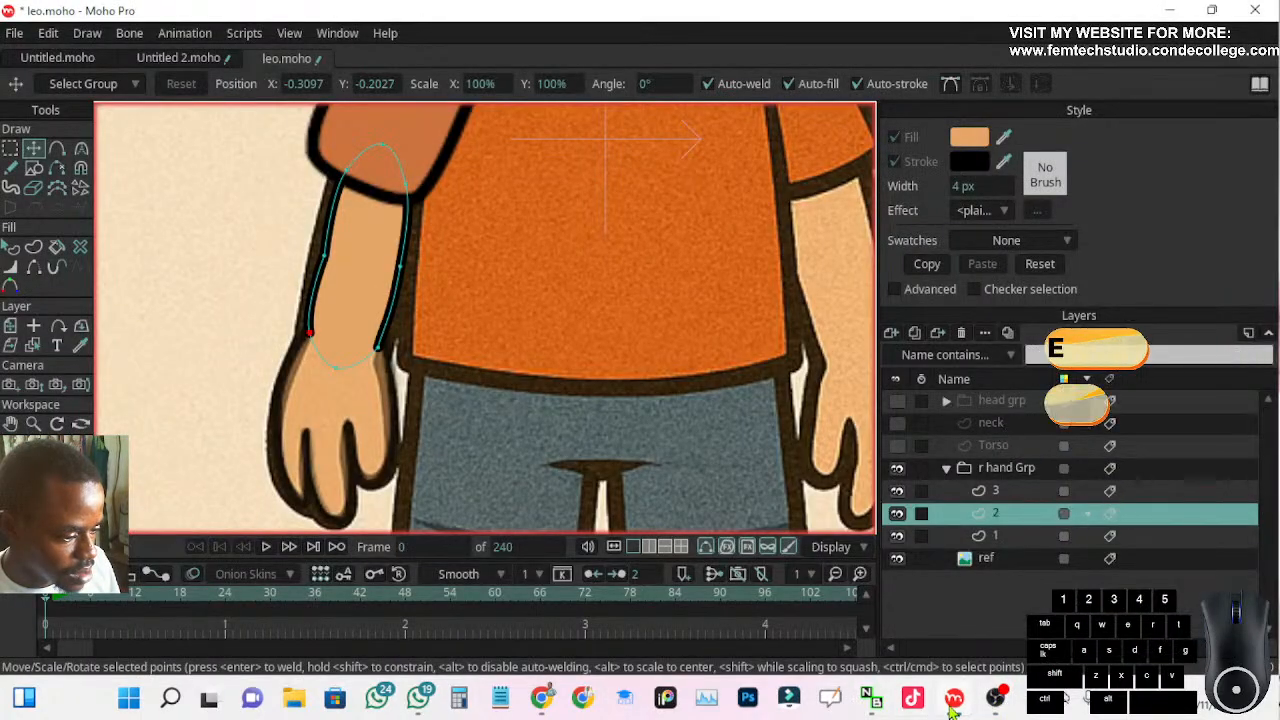
{"action": "left_click", "coordinate": [955, 702]}
{"action": "left_click", "coordinate": [955, 702]}
{"action": "left_click", "coordinate": [997, 705]}
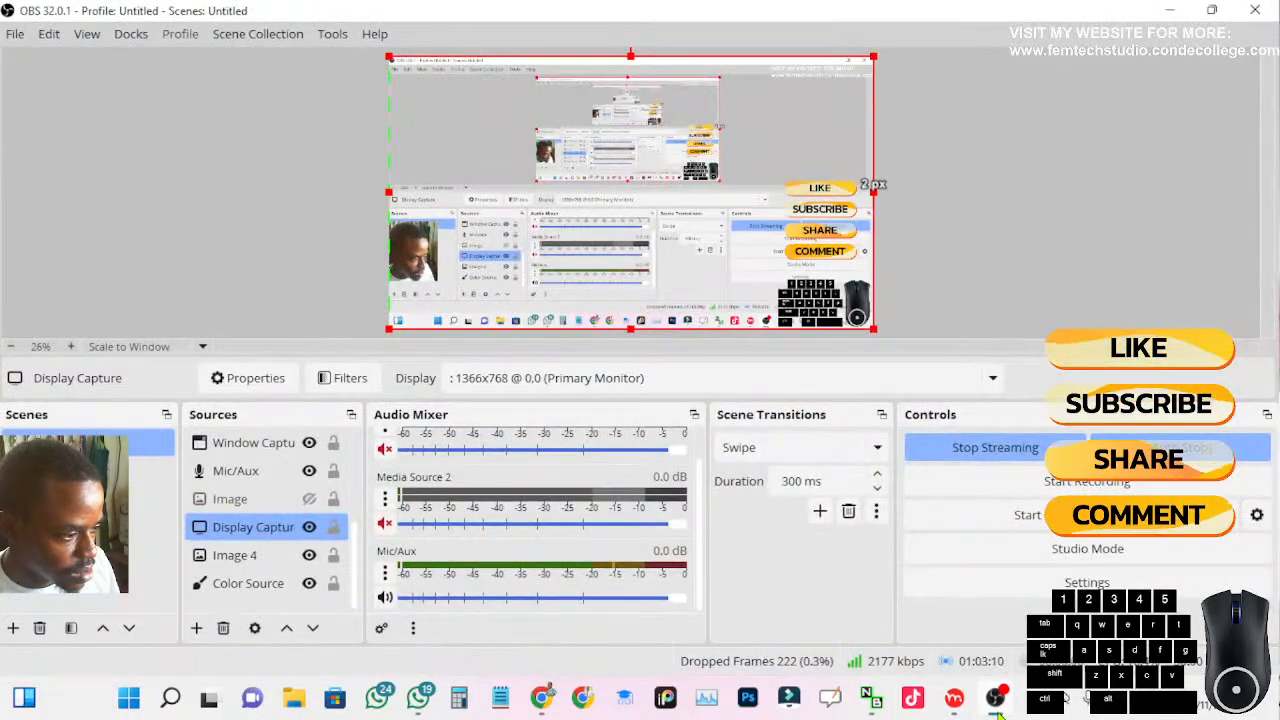
{"action": "left_click", "coordinate": [997, 705]}
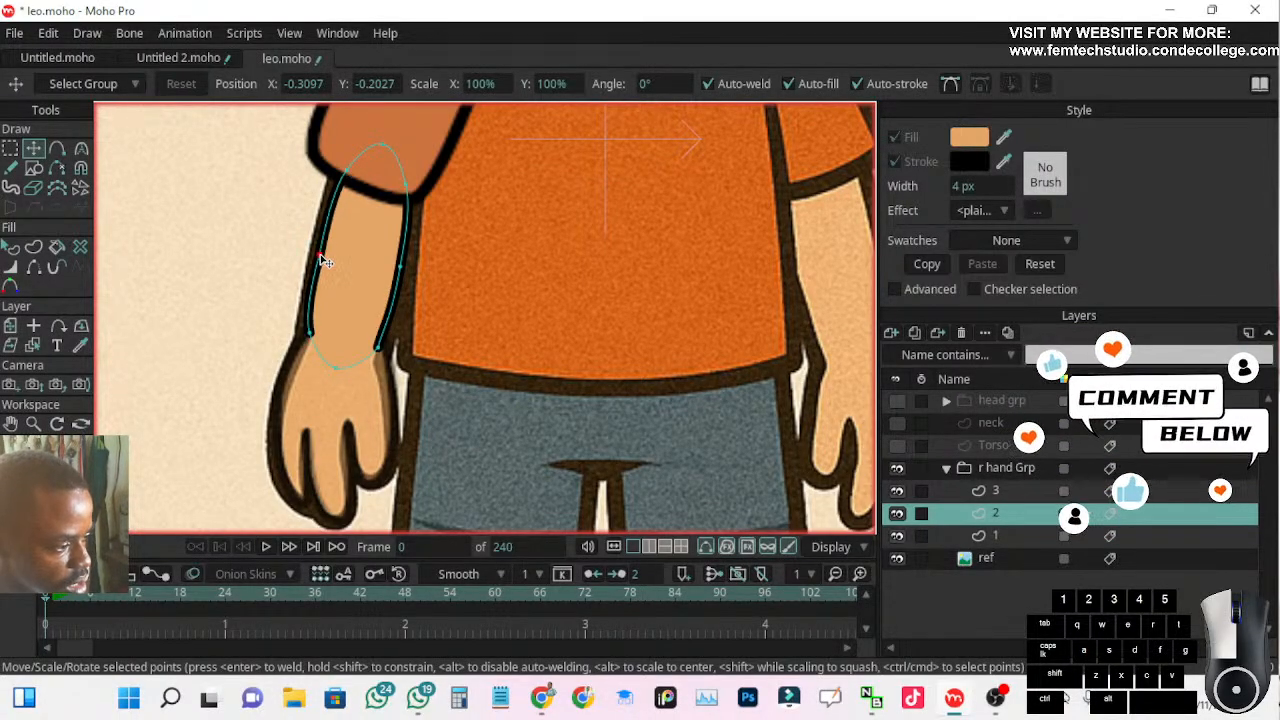
Move the forearm's middle points on both sides outward onto the reference arm's edges
{"action": "left_click", "coordinate": [318, 255]}
{"action": "left_click", "coordinate": [401, 271]}
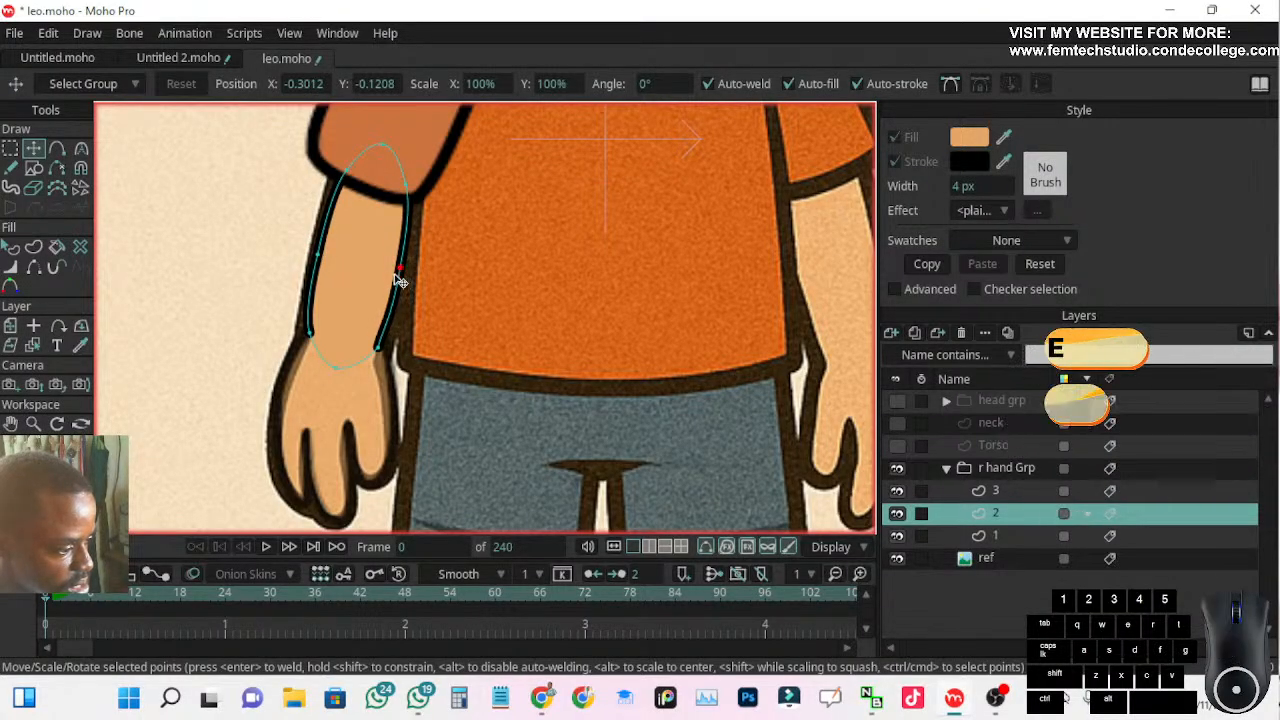
{"action": "scroll", "coordinate": [300, 440], "scroll_direction": "down", "scroll_amount": 2}
{"action": "scroll", "coordinate": [296, 445], "scroll_direction": "down", "scroll_amount": 3}
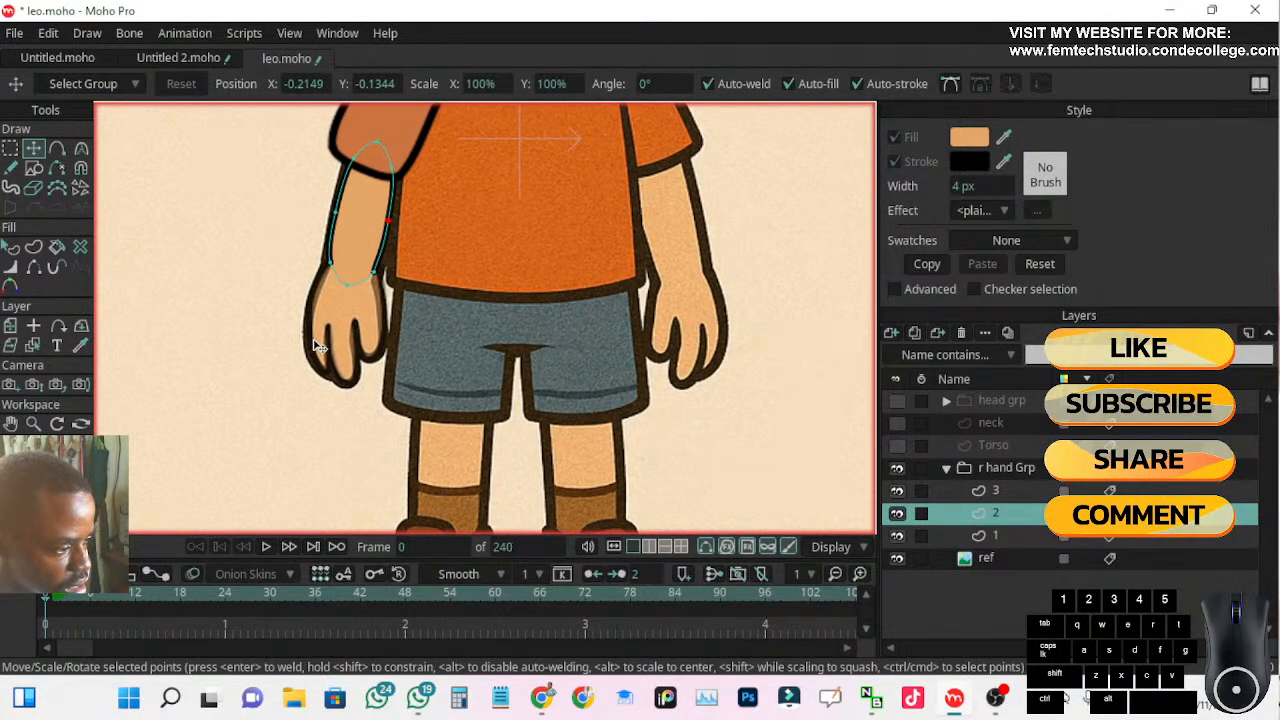
Show the Torso layer and lower its opacity in the layer settings so the reference shows through
{"action": "scroll", "coordinate": [325, 371], "scroll_direction": "up", "scroll_amount": 2}
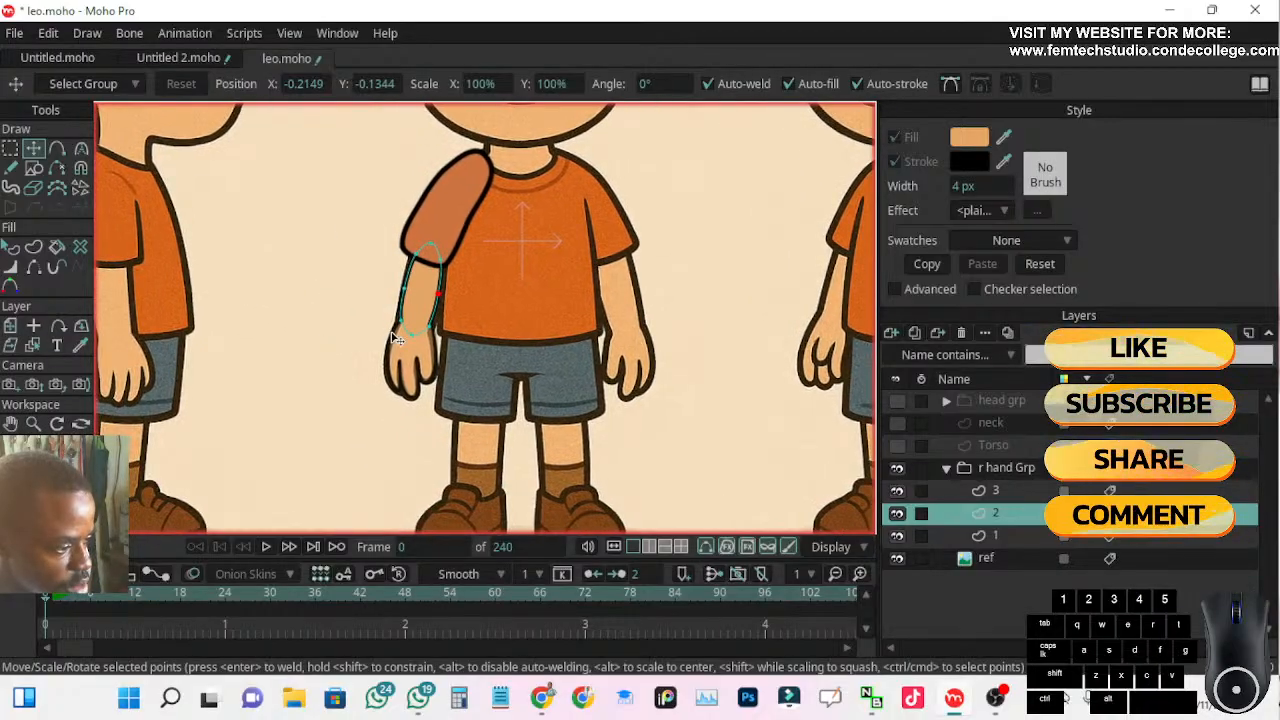
{"action": "scroll", "coordinate": [449, 237], "scroll_direction": "up", "scroll_amount": 1}
{"action": "left_click_drag", "start_coordinate": [475, 266], "coordinate": [450, 325]}
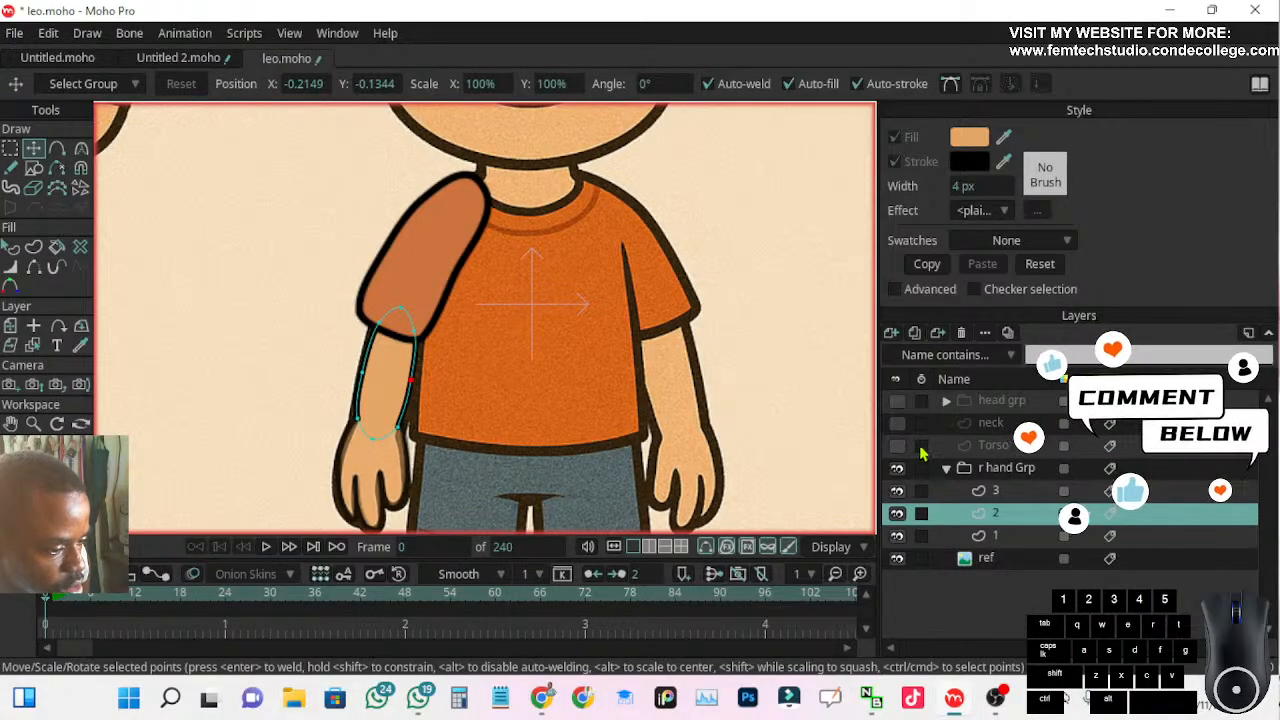
{"action": "left_click", "coordinate": [903, 452]}
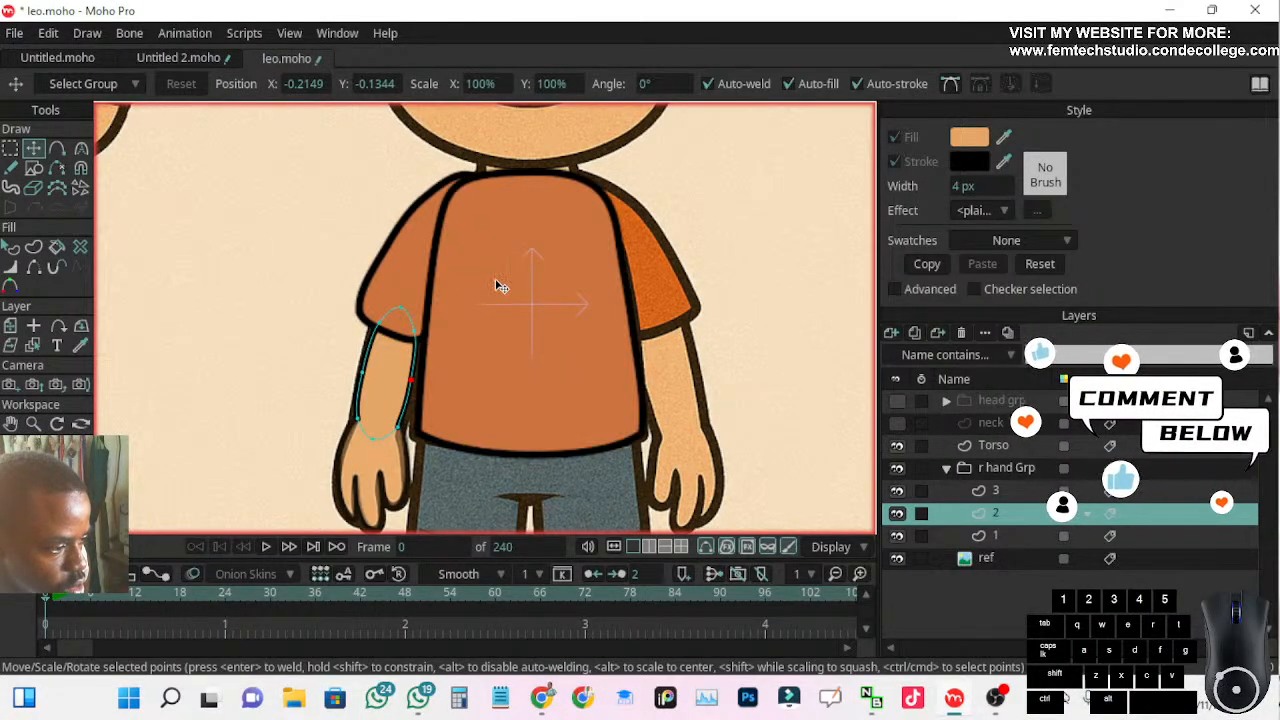
{"action": "scroll", "coordinate": [491, 271], "scroll_direction": "down", "scroll_amount": 1}
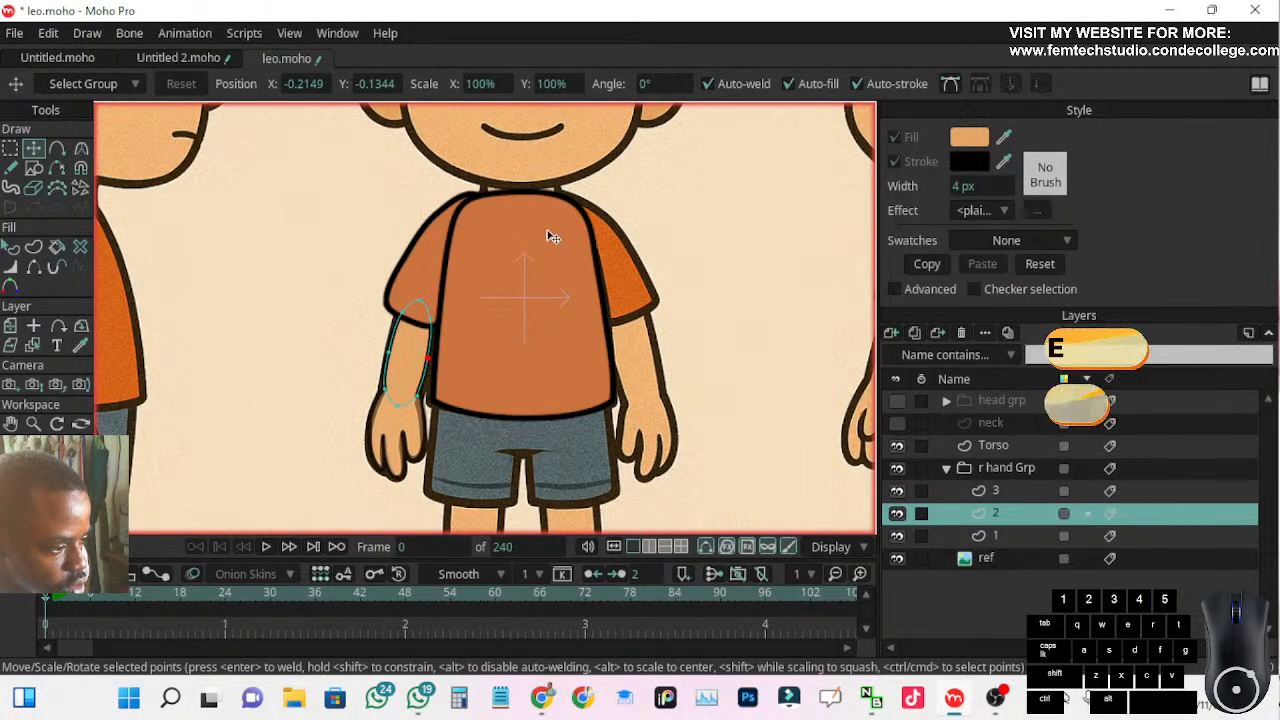
{"action": "double_click", "coordinate": [993, 445]}
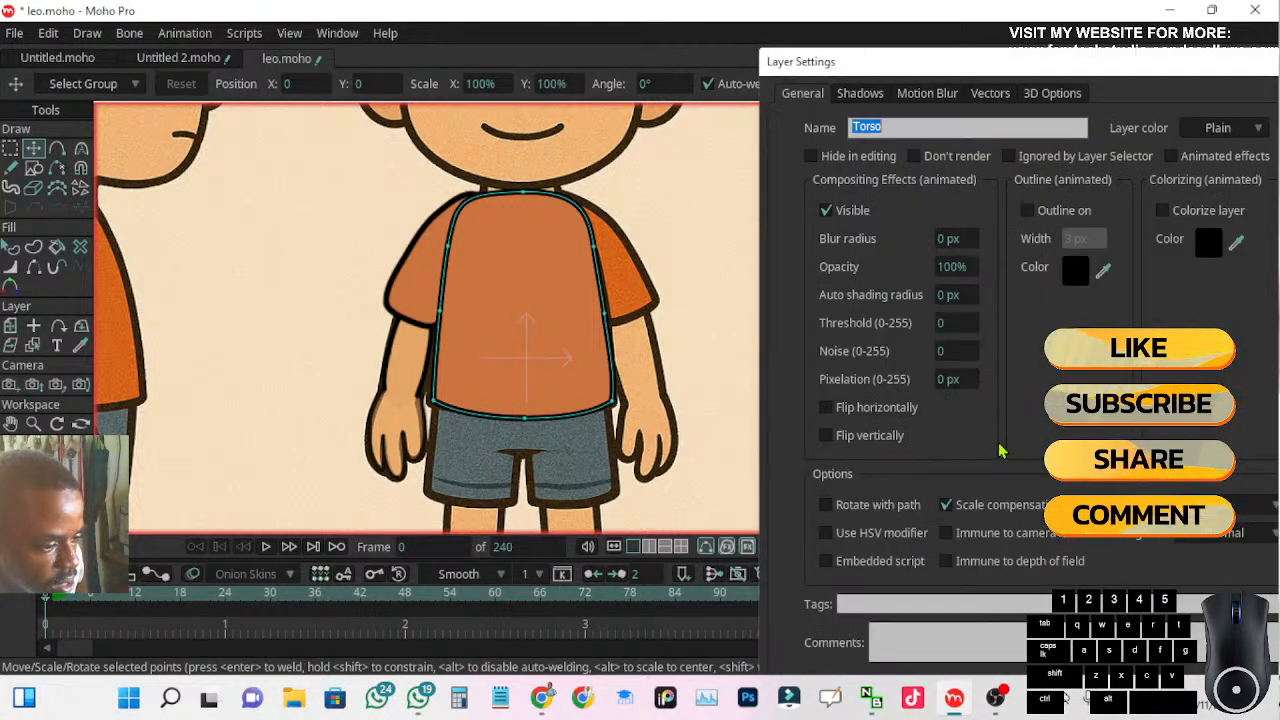
{"action": "double_click", "coordinate": [948, 267]}
{"action": "type", "text": "50"}
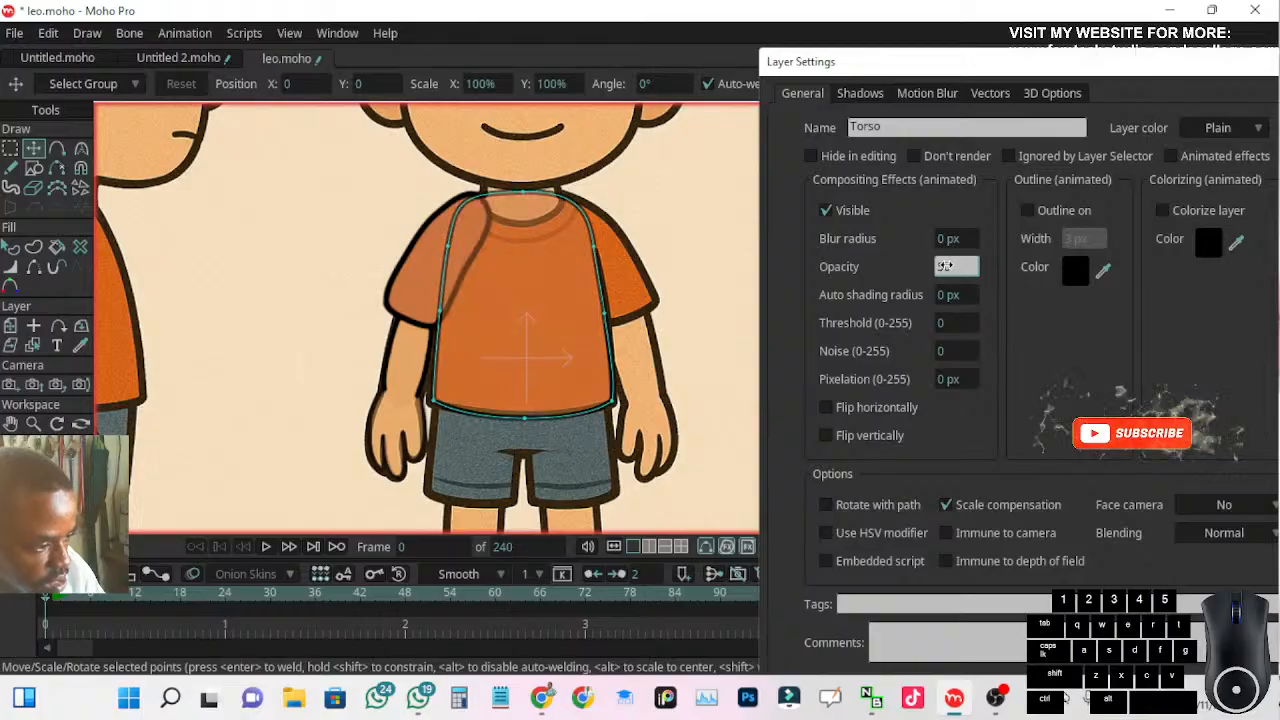
{"action": "key", "text": "Return"}
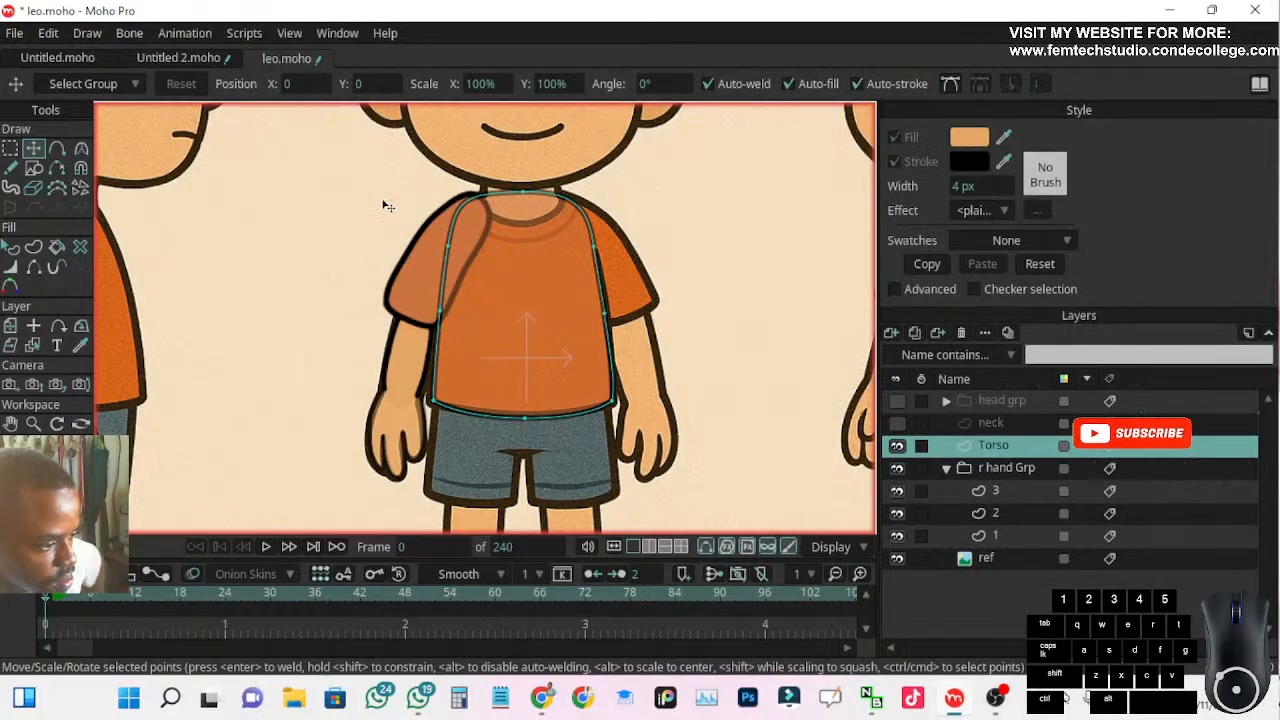
Toggle the Torso layer's visibility to compare its shoulder outline with the reference, keeping it visible and selected
{"action": "scroll", "coordinate": [448, 229], "scroll_direction": "up", "scroll_amount": 3}
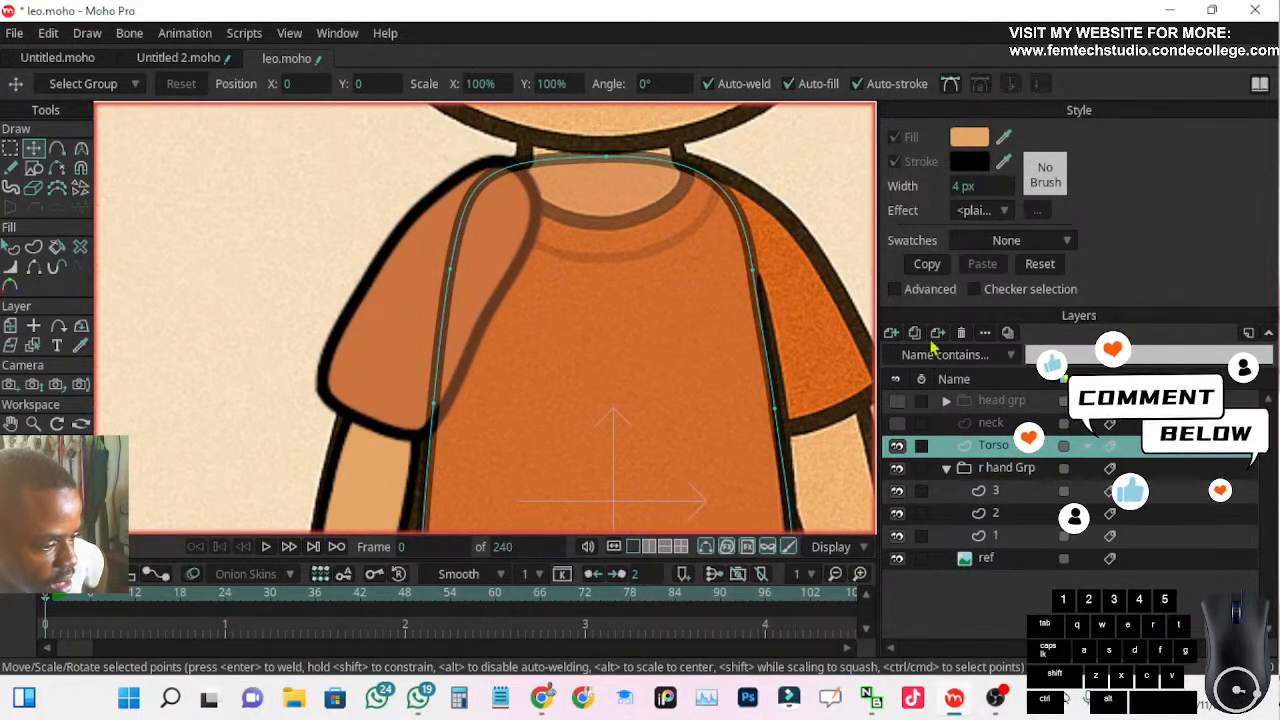
{"action": "left_click", "coordinate": [897, 446]}
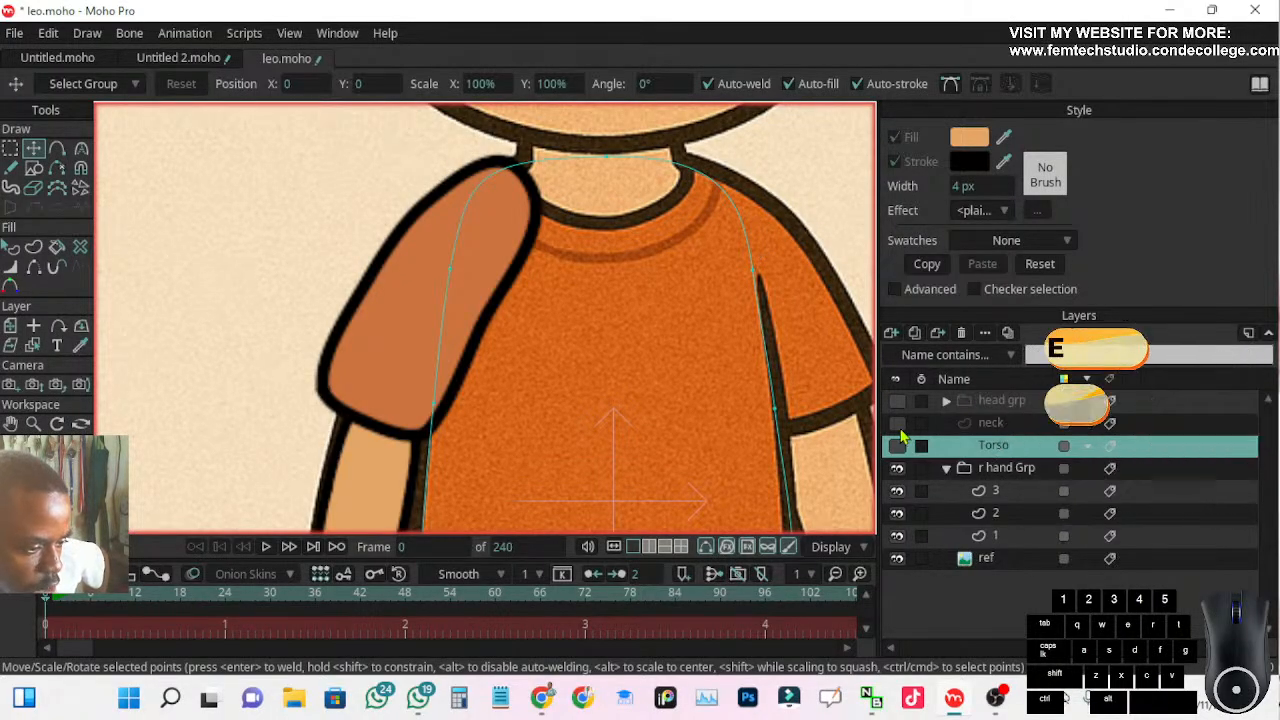
{"action": "left_click", "coordinate": [897, 445]}
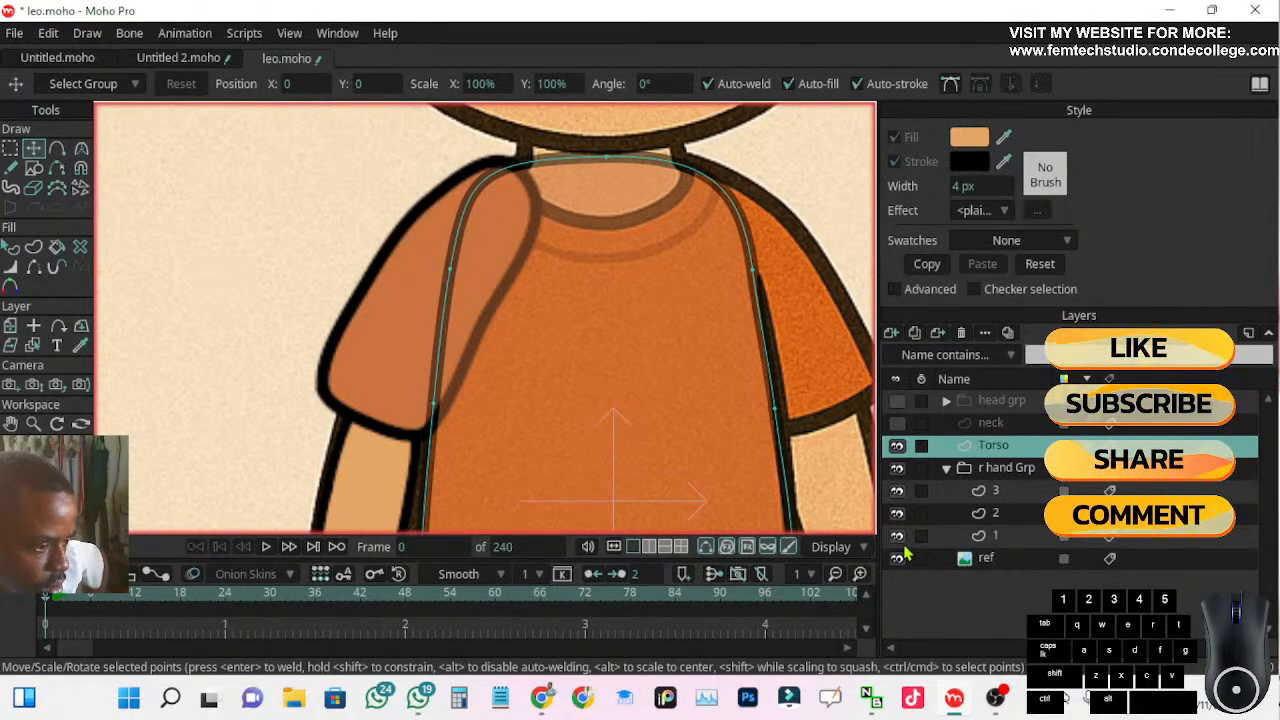
{"action": "left_click", "coordinate": [896, 447]}
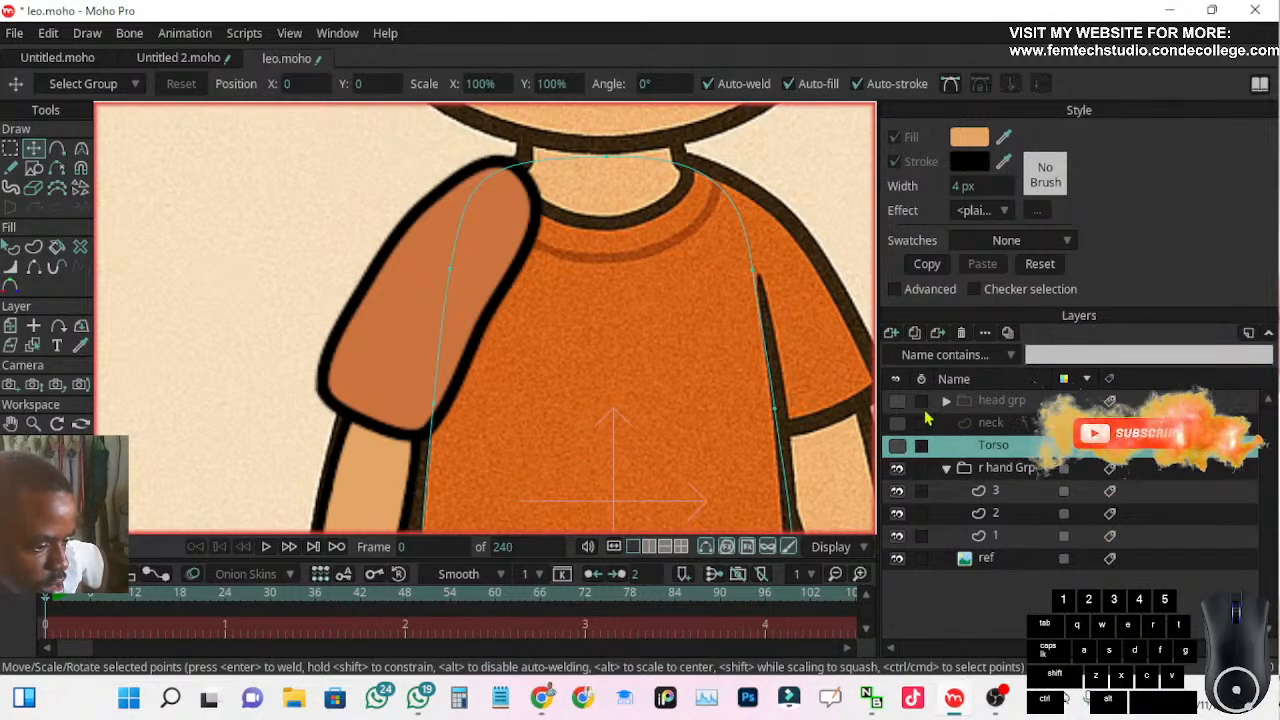
{"action": "left_click", "coordinate": [1000, 470]}
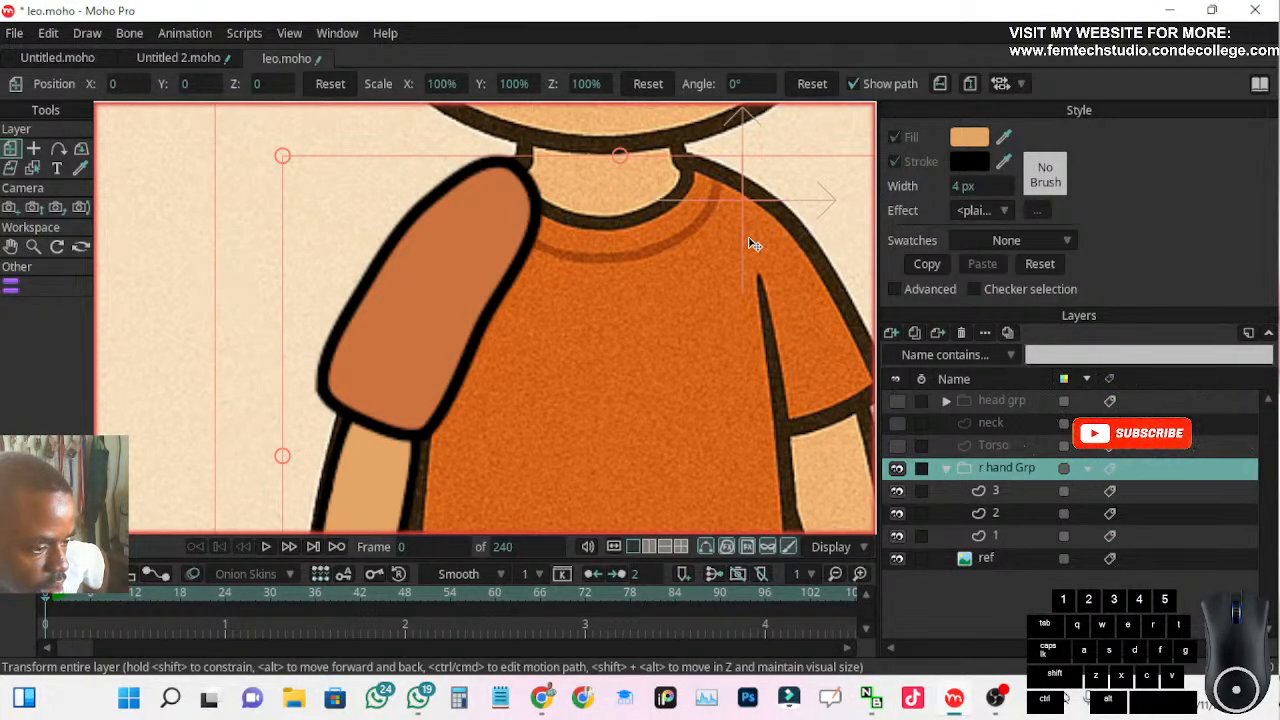
{"action": "left_click", "coordinate": [898, 446]}
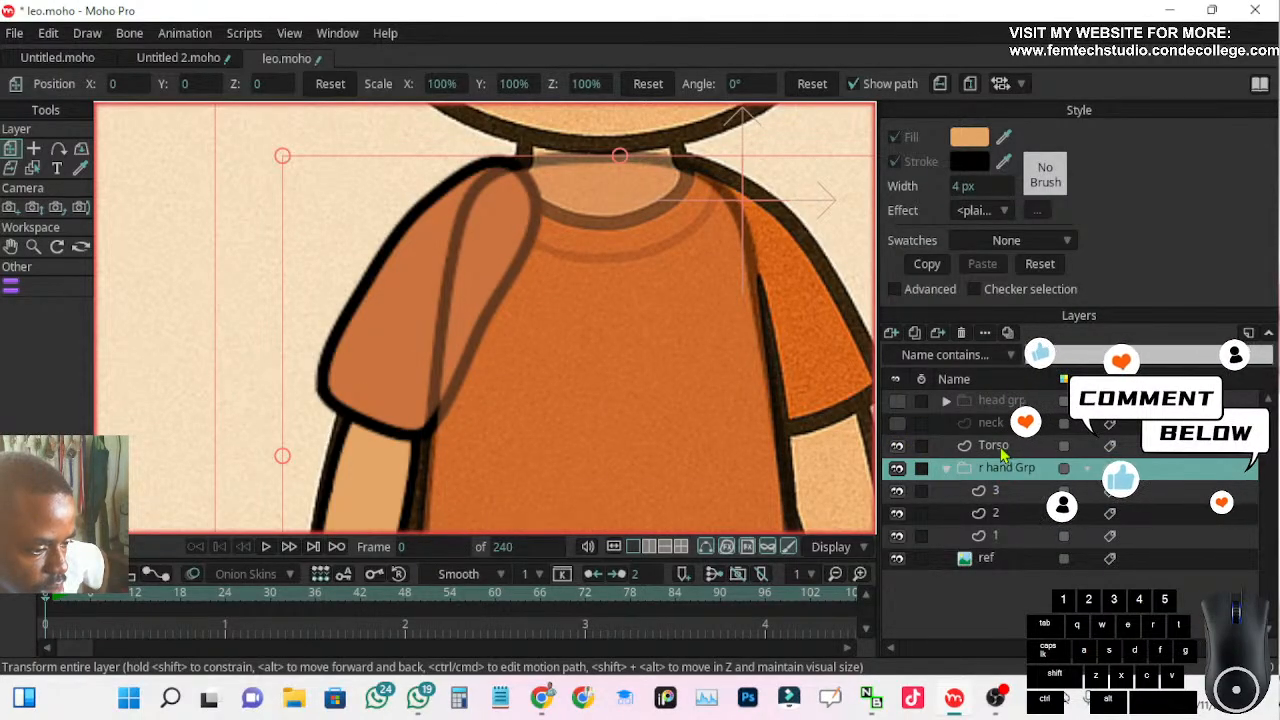
{"action": "left_click", "coordinate": [1000, 449]}
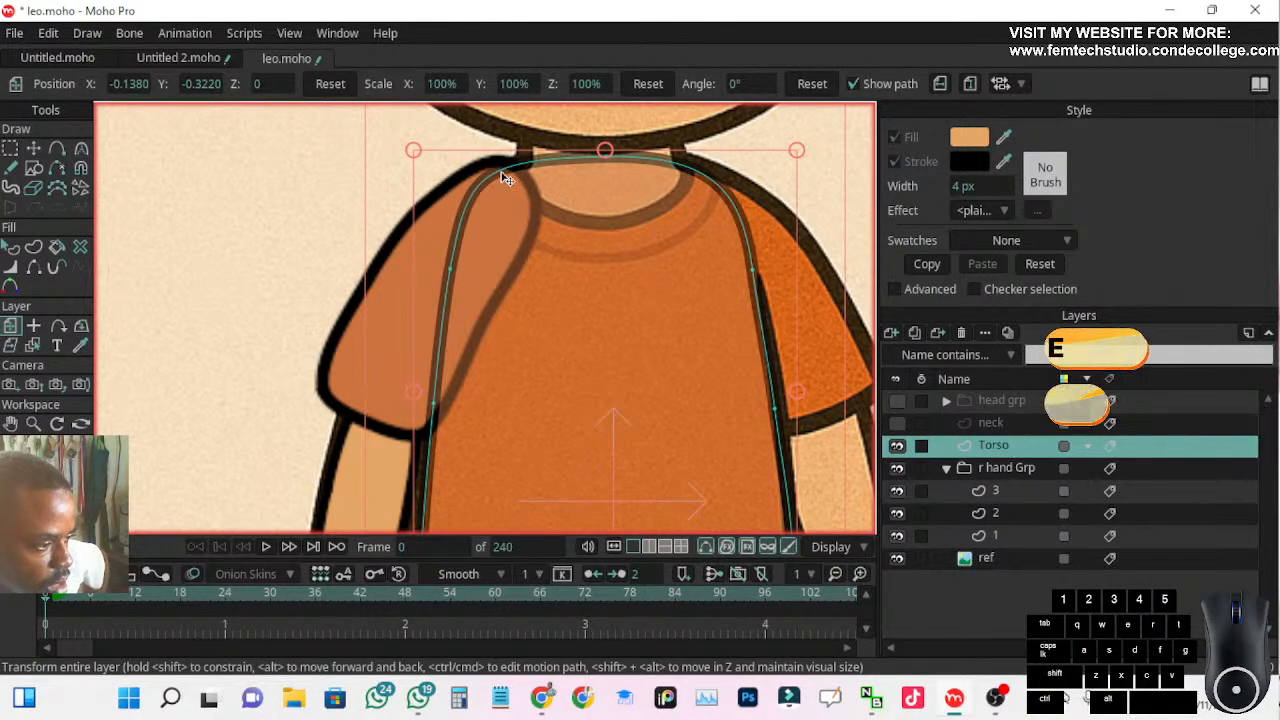
Try to add a point on the Torso outline at the right-arm shoulder, and undo it
{"action": "left_click", "coordinate": [12, 248]}
{"action": "left_click", "coordinate": [626, 363]}
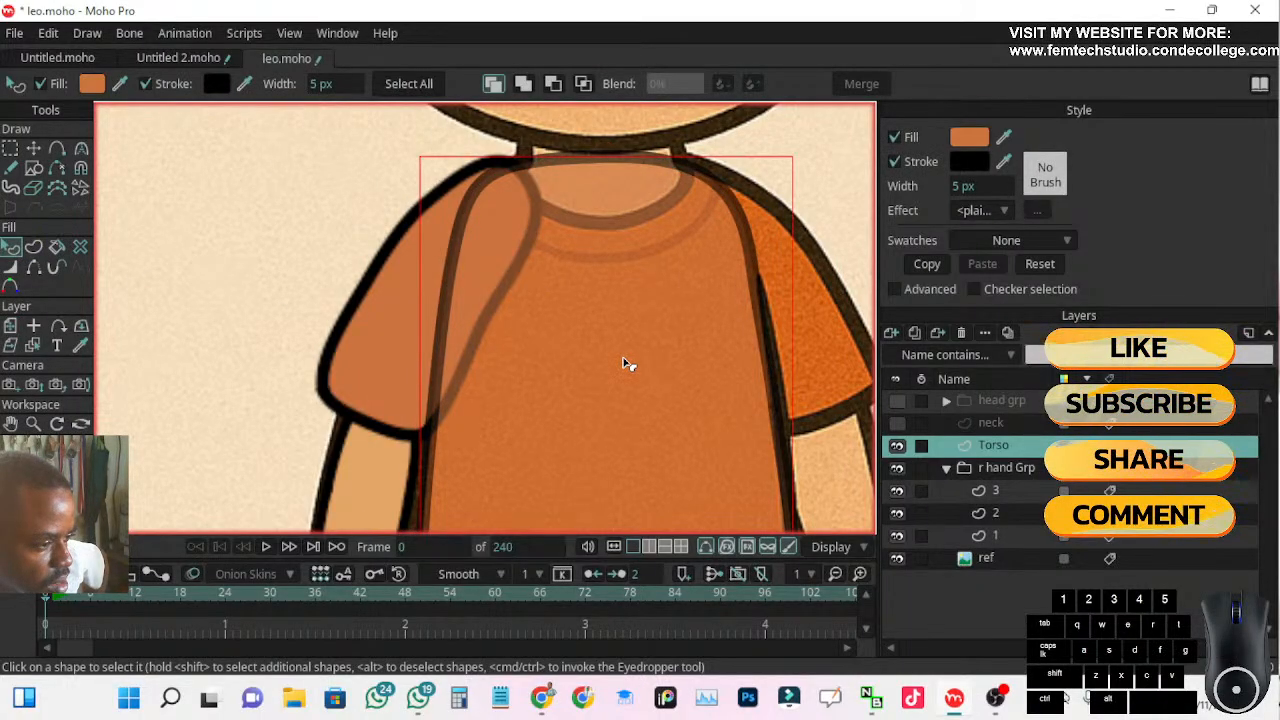
{"action": "left_click", "coordinate": [84, 149]}
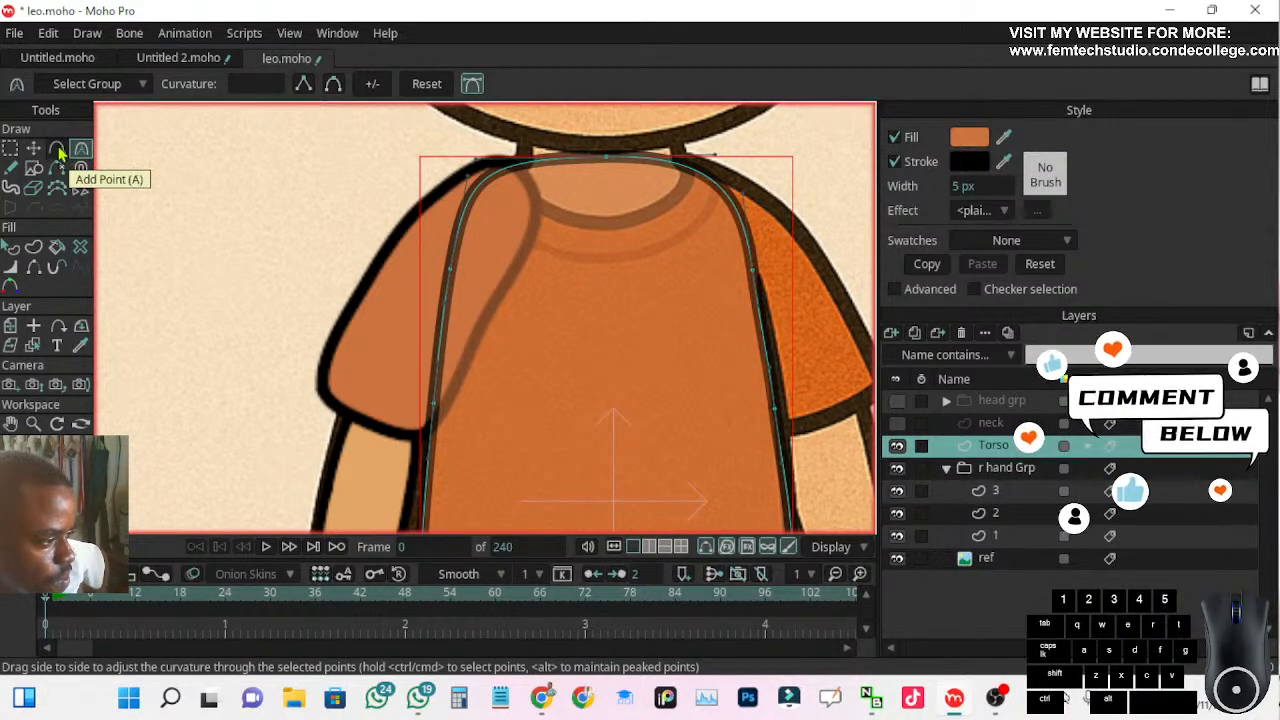
{"action": "left_click", "coordinate": [57, 149]}
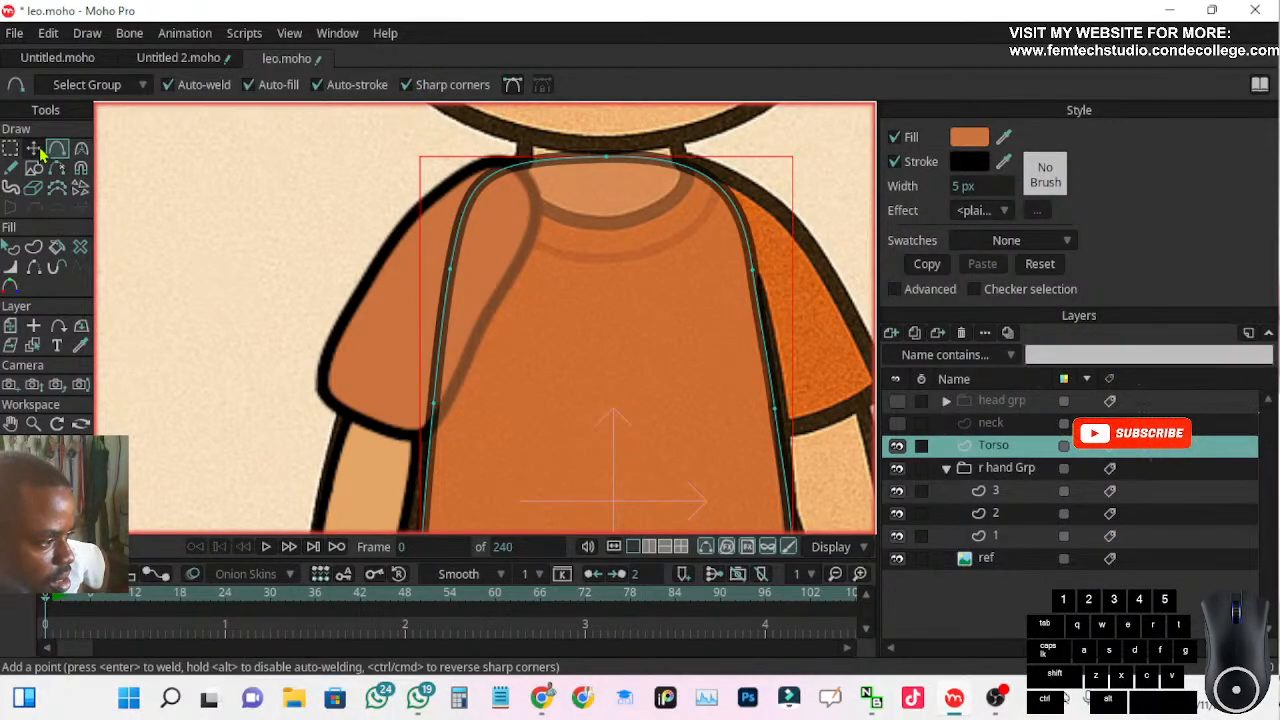
{"action": "left_click", "coordinate": [499, 173]}
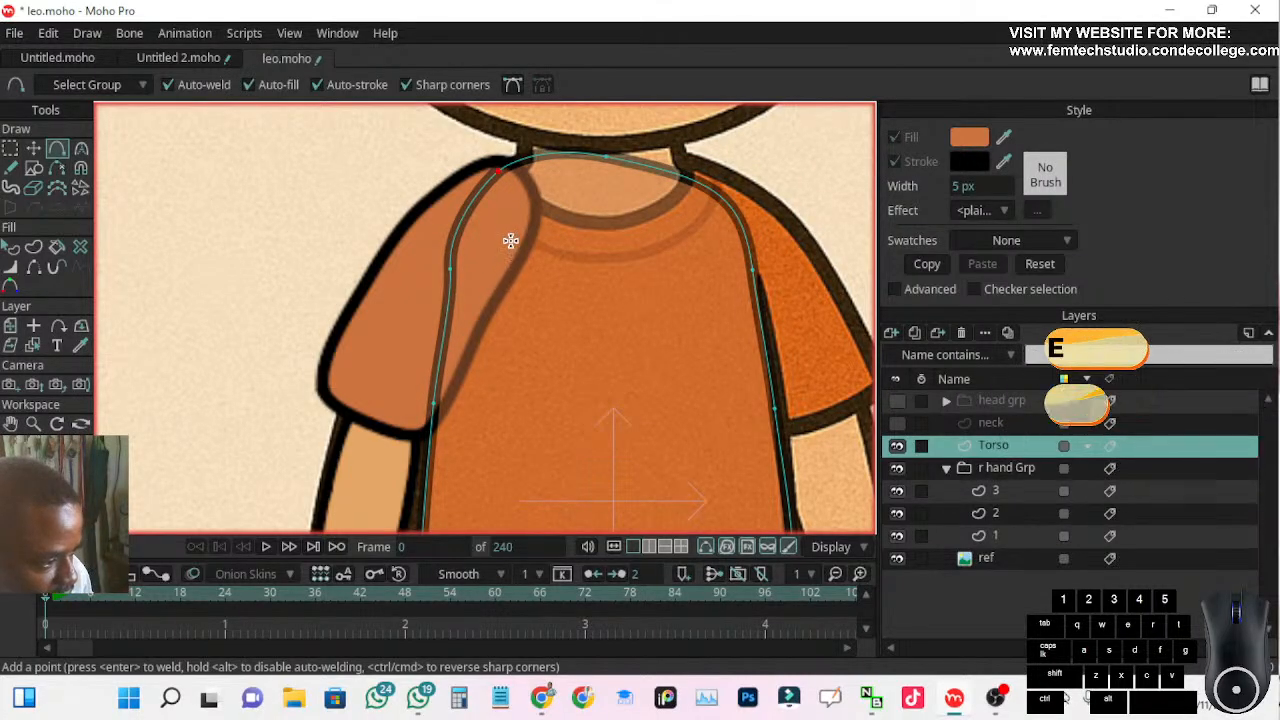
{"action": "key", "text": "ctrl+z"}
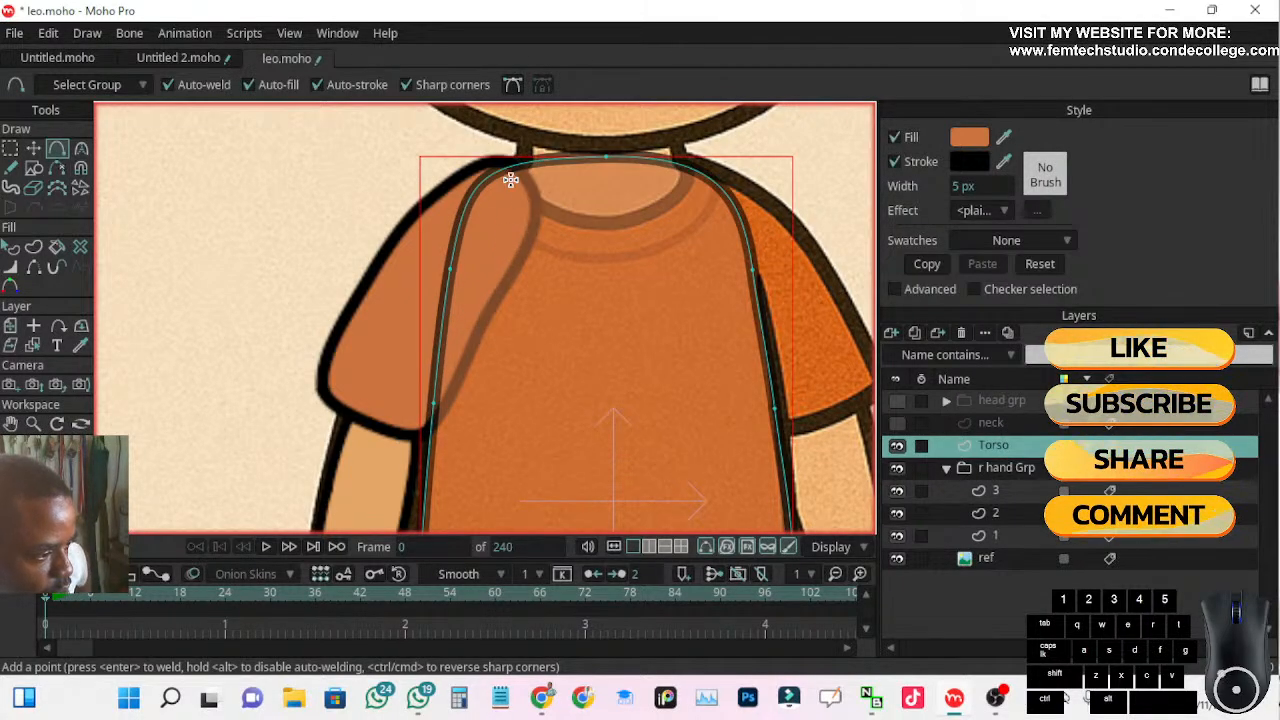
Turn off the Bezier handles option of the Curvature tool and deselect the torso shape
{"action": "left_click", "coordinate": [82, 150]}
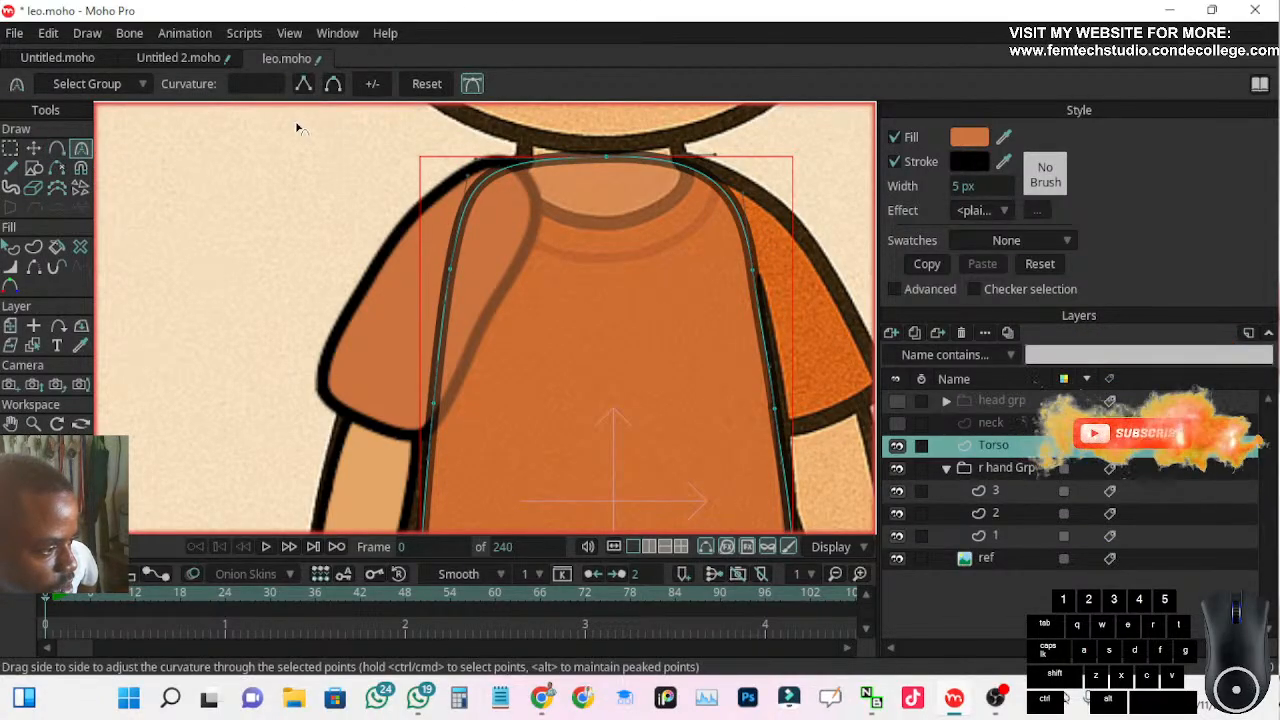
{"action": "left_click", "coordinate": [473, 86]}
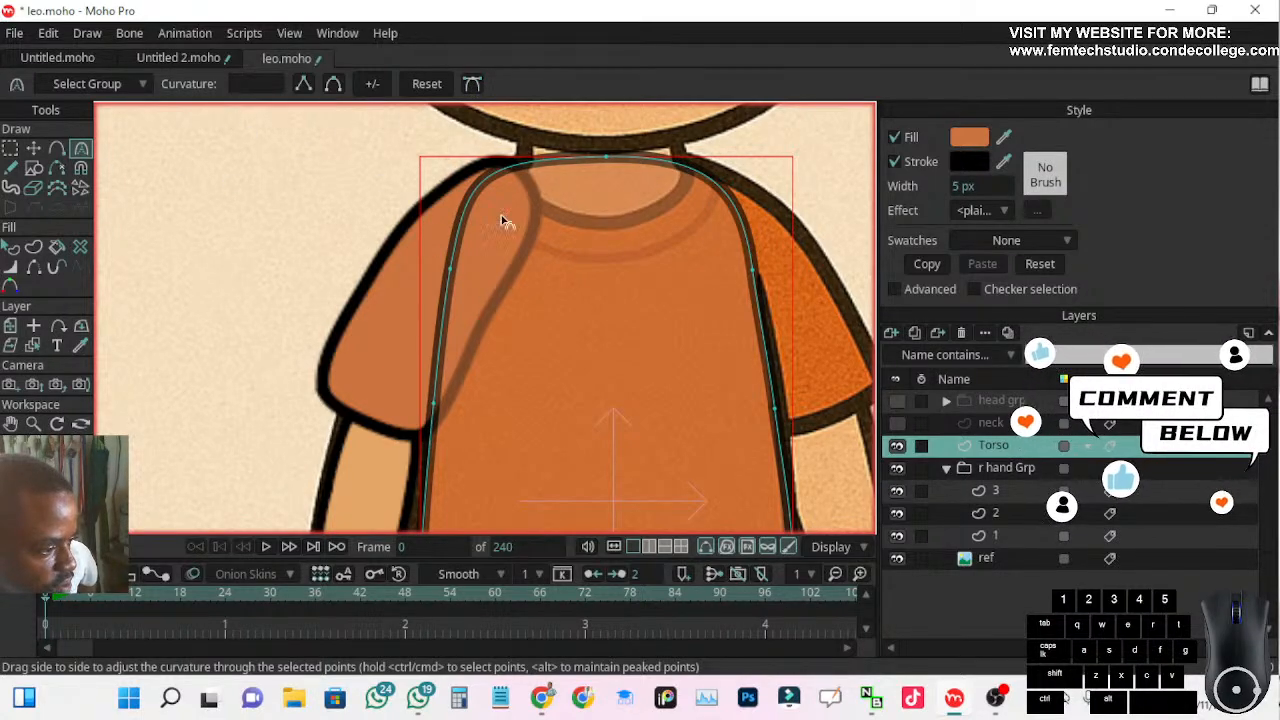
{"action": "left_click", "coordinate": [33, 150]}
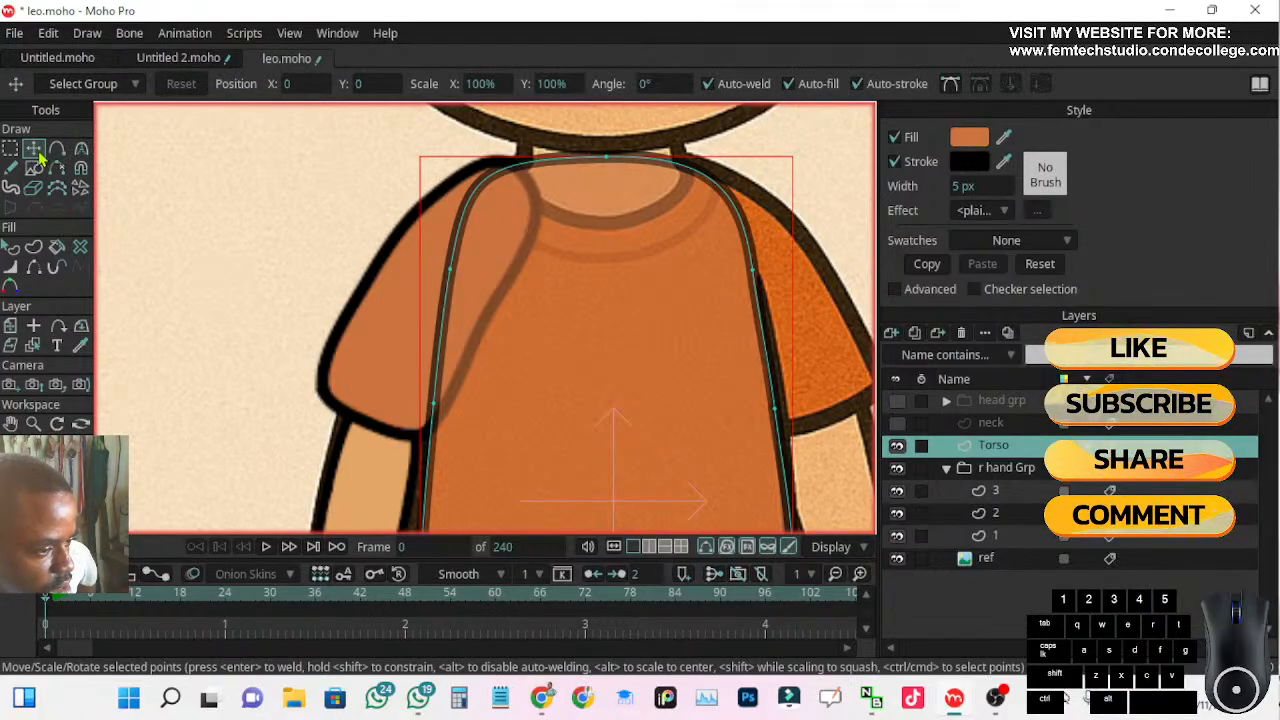
{"action": "left_click", "coordinate": [350, 205]}
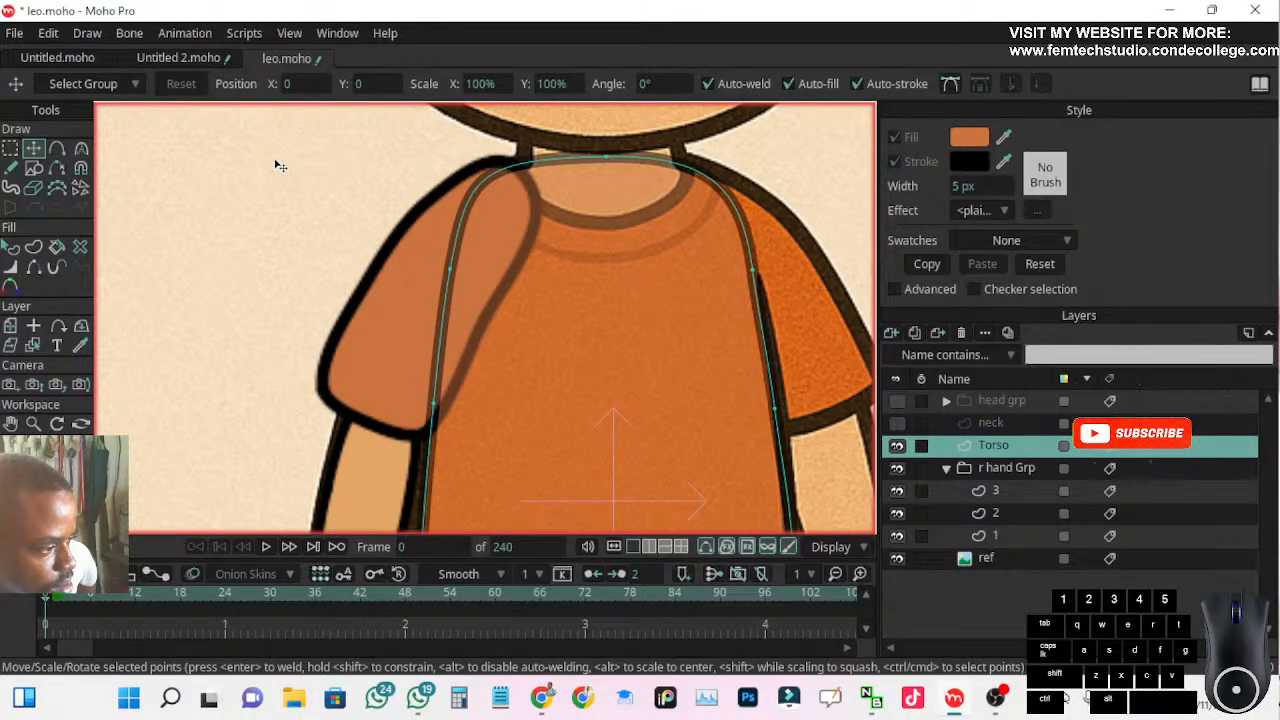
Select the torso's upper points and enable Bezier handles and Fixed Bezier Handles for the Add Point tool
{"action": "left_click", "coordinate": [10, 148]}
{"action": "left_click_drag", "start_coordinate": [270, 150], "coordinate": [822, 326]}
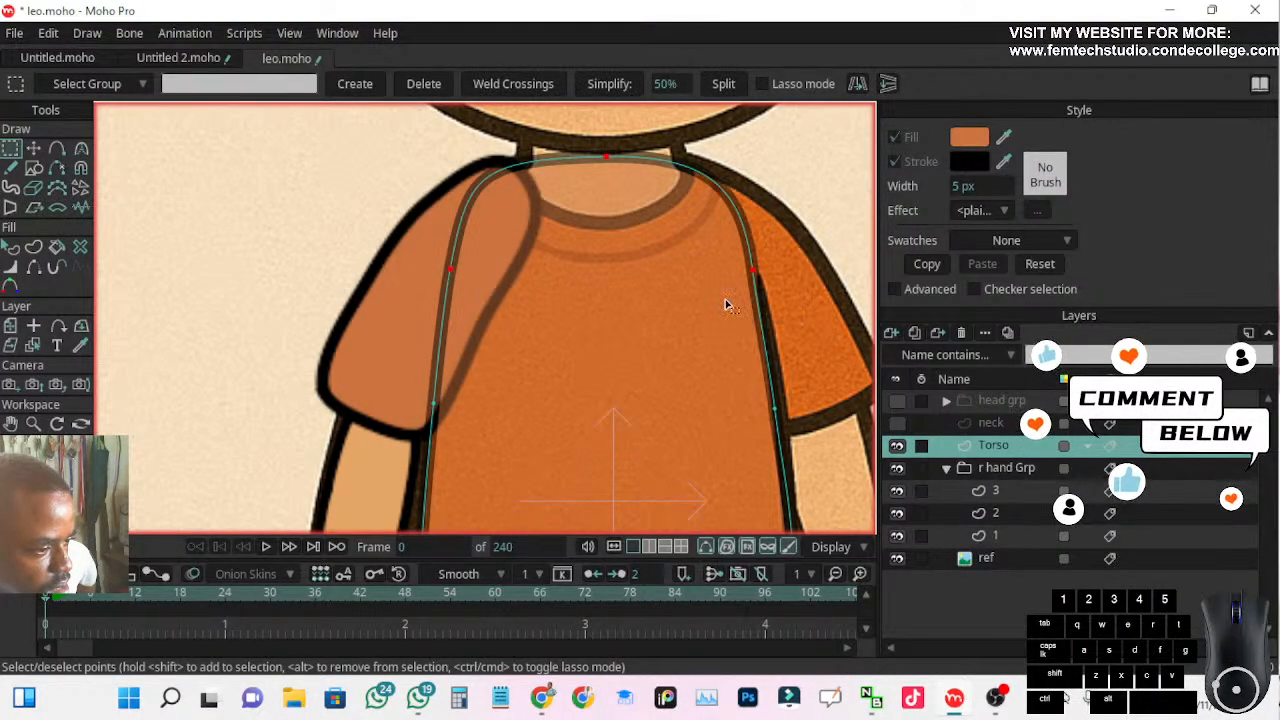
{"action": "left_click", "coordinate": [81, 149]}
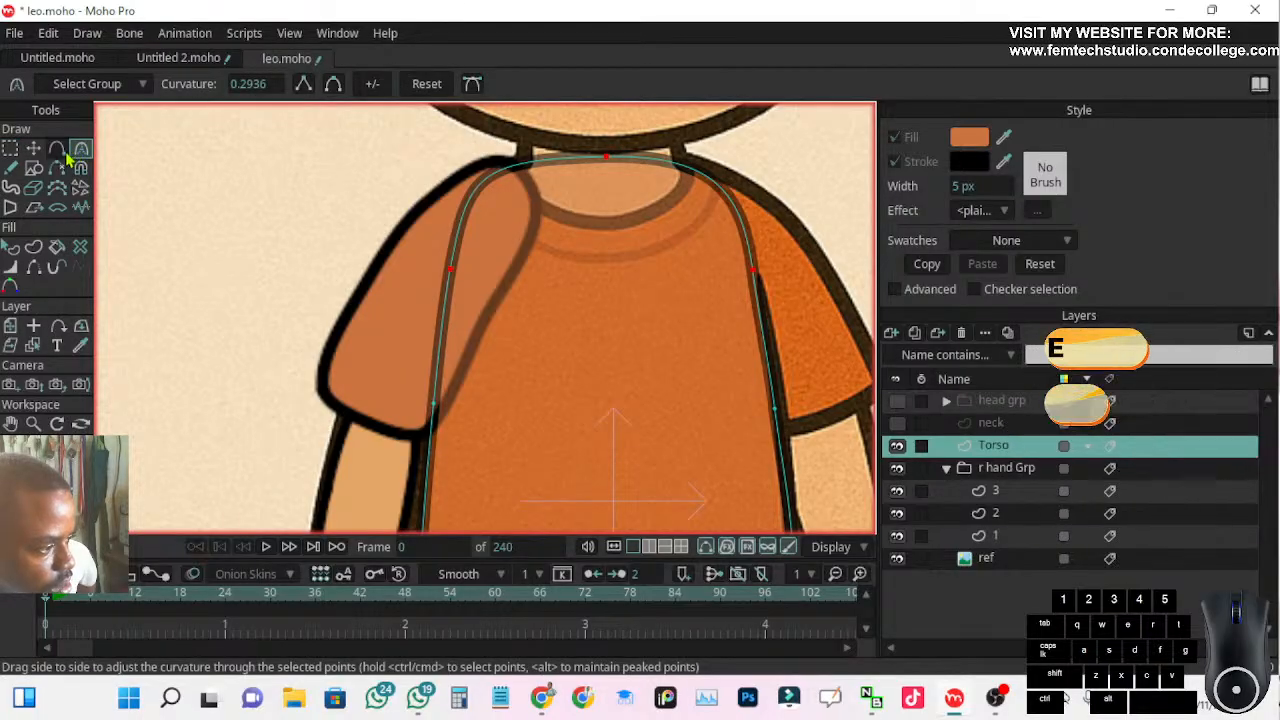
{"action": "left_click", "coordinate": [57, 148]}
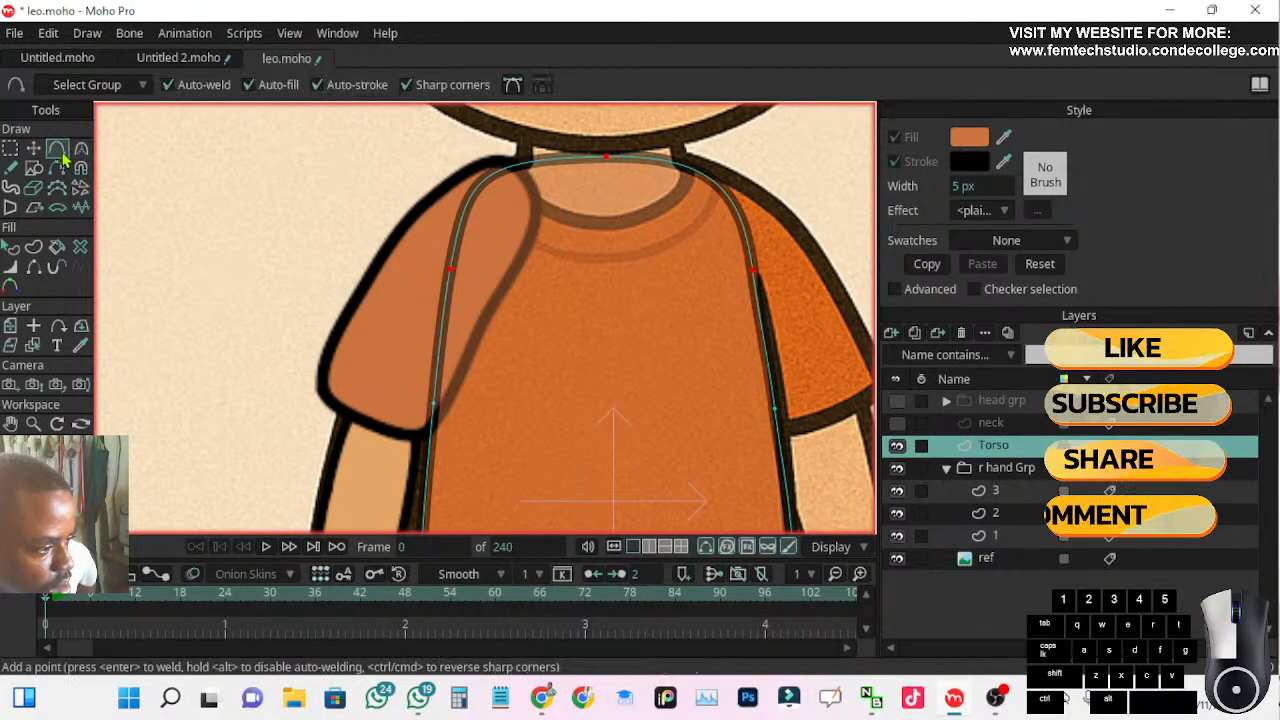
{"action": "left_click", "coordinate": [511, 86]}
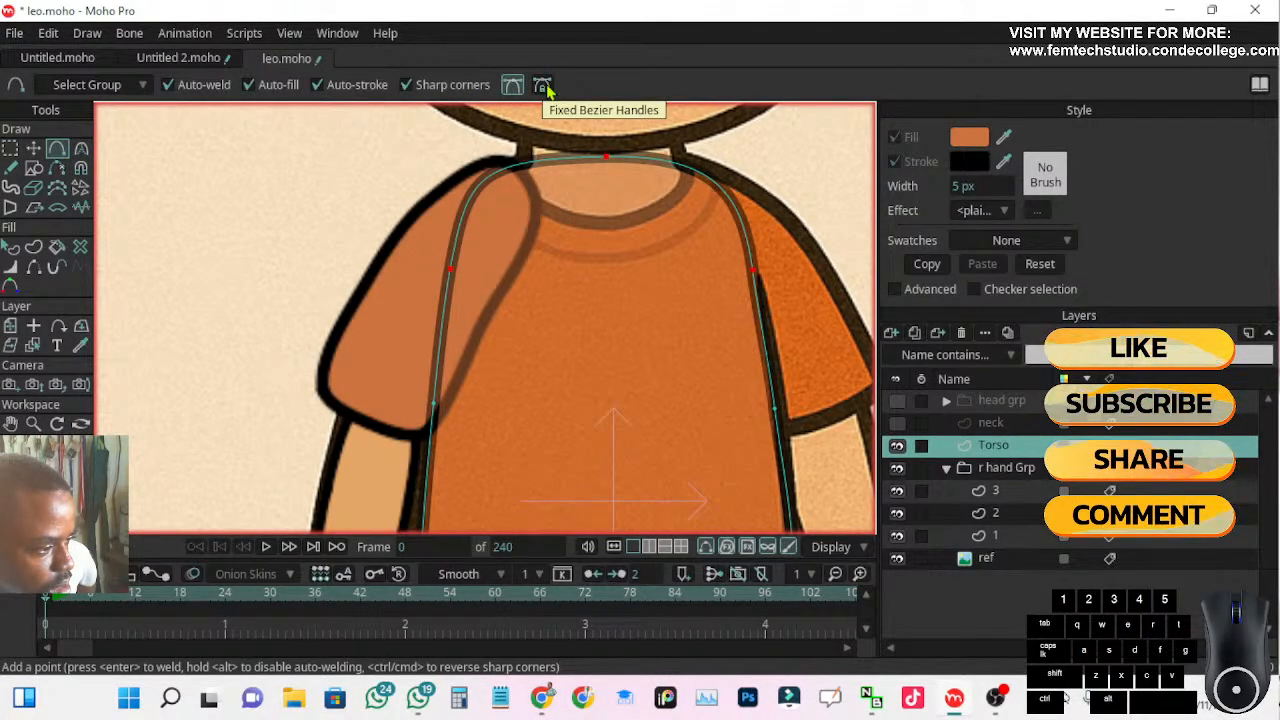
{"action": "left_click", "coordinate": [542, 86]}
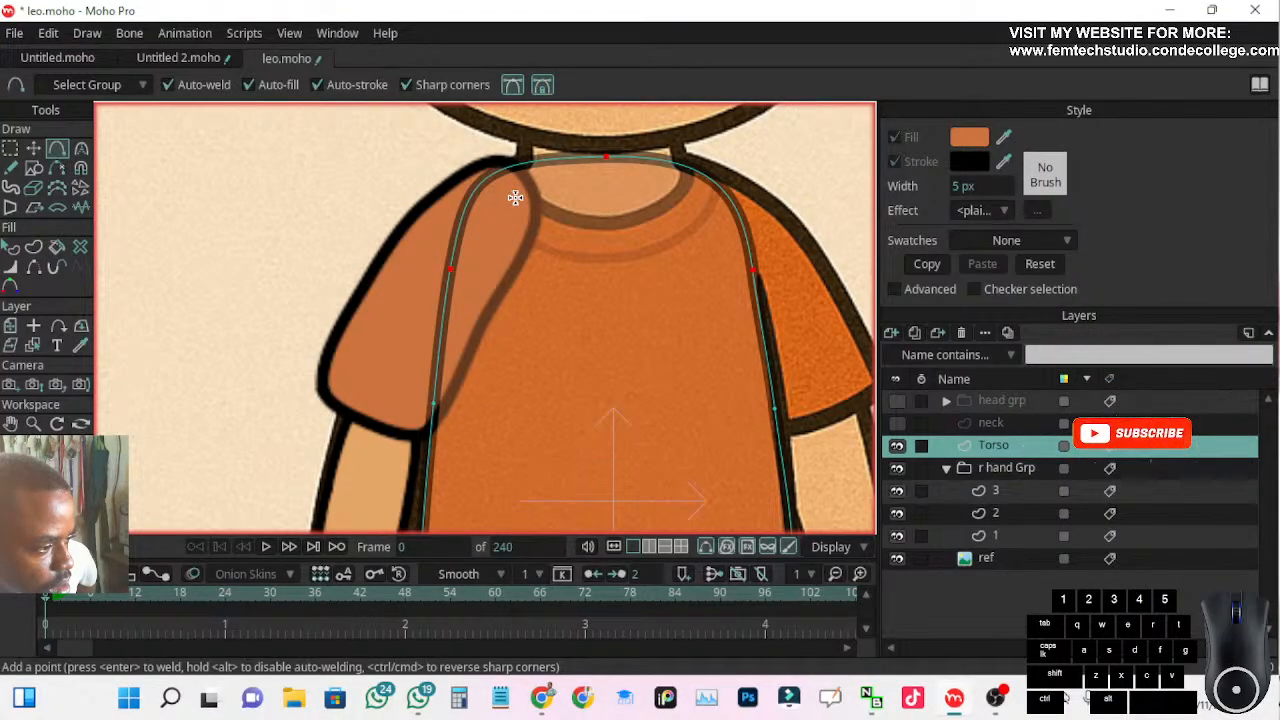
{"action": "left_click", "coordinate": [82, 152]}
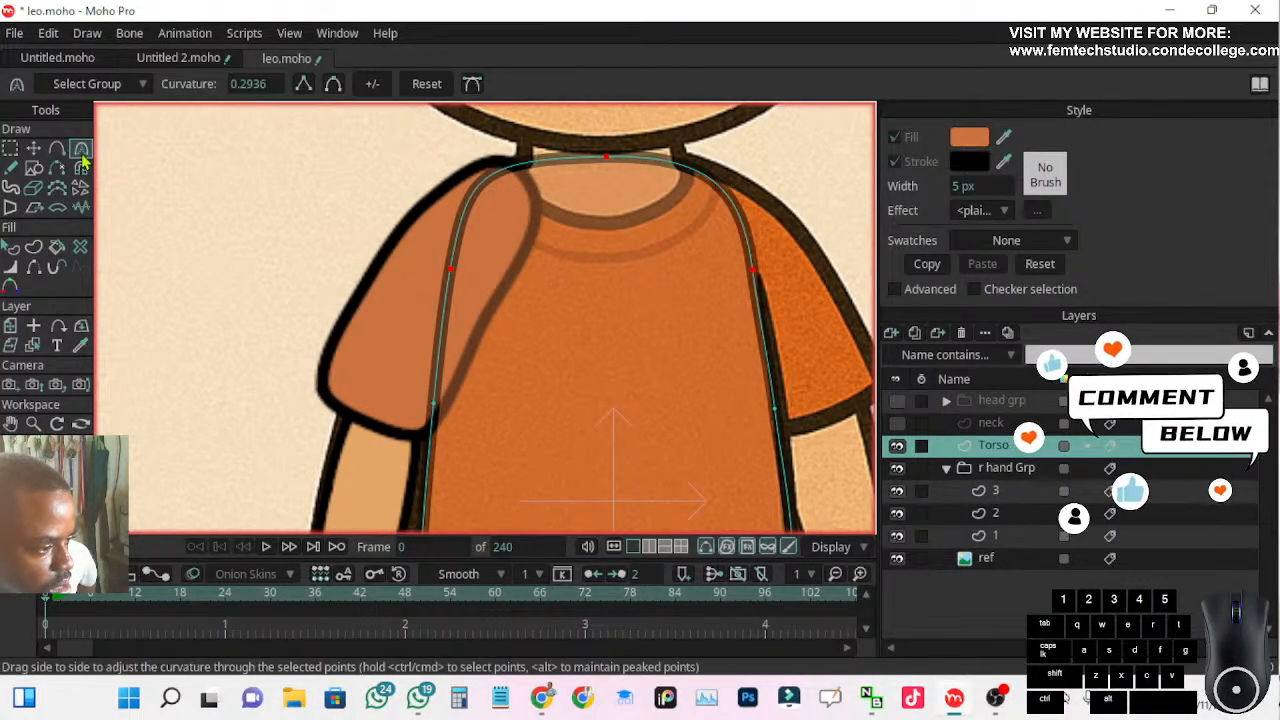
{"action": "left_click", "coordinate": [57, 149]}
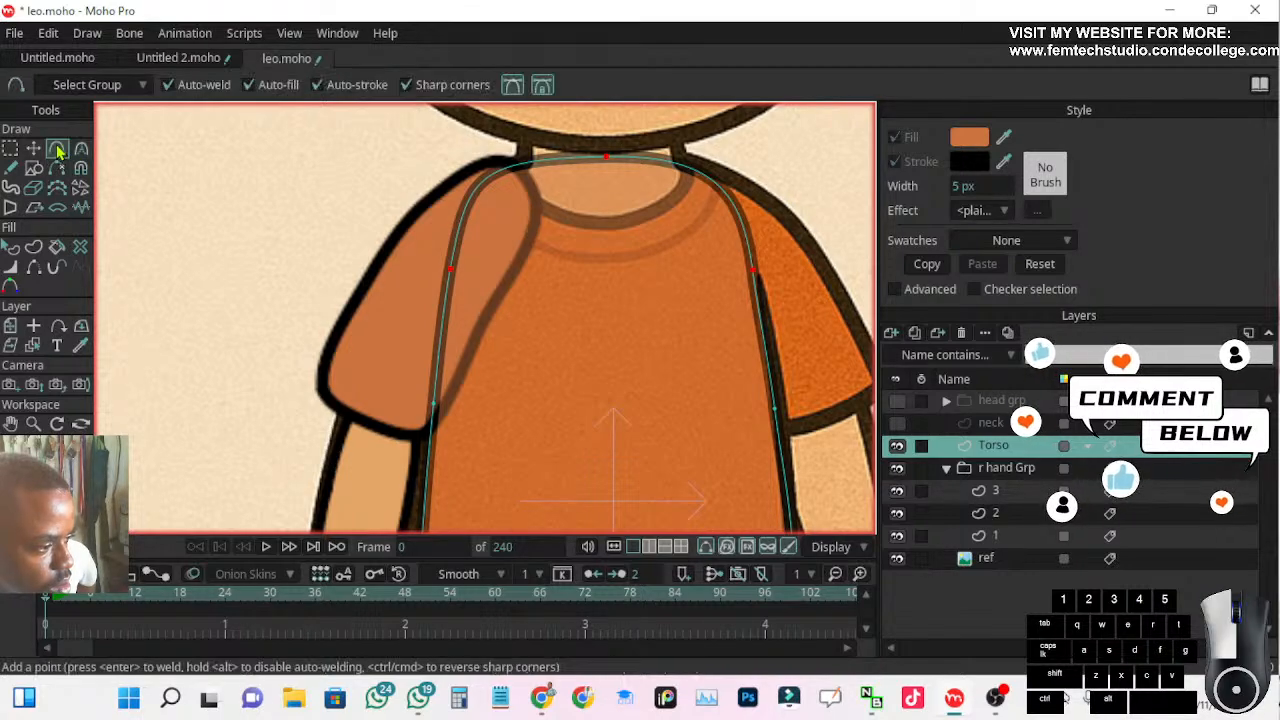
Try adding the right-arm shoulder point with Fixed Bezier Handles on and off, undoing each attempt
{"action": "left_click", "coordinate": [495, 170]}
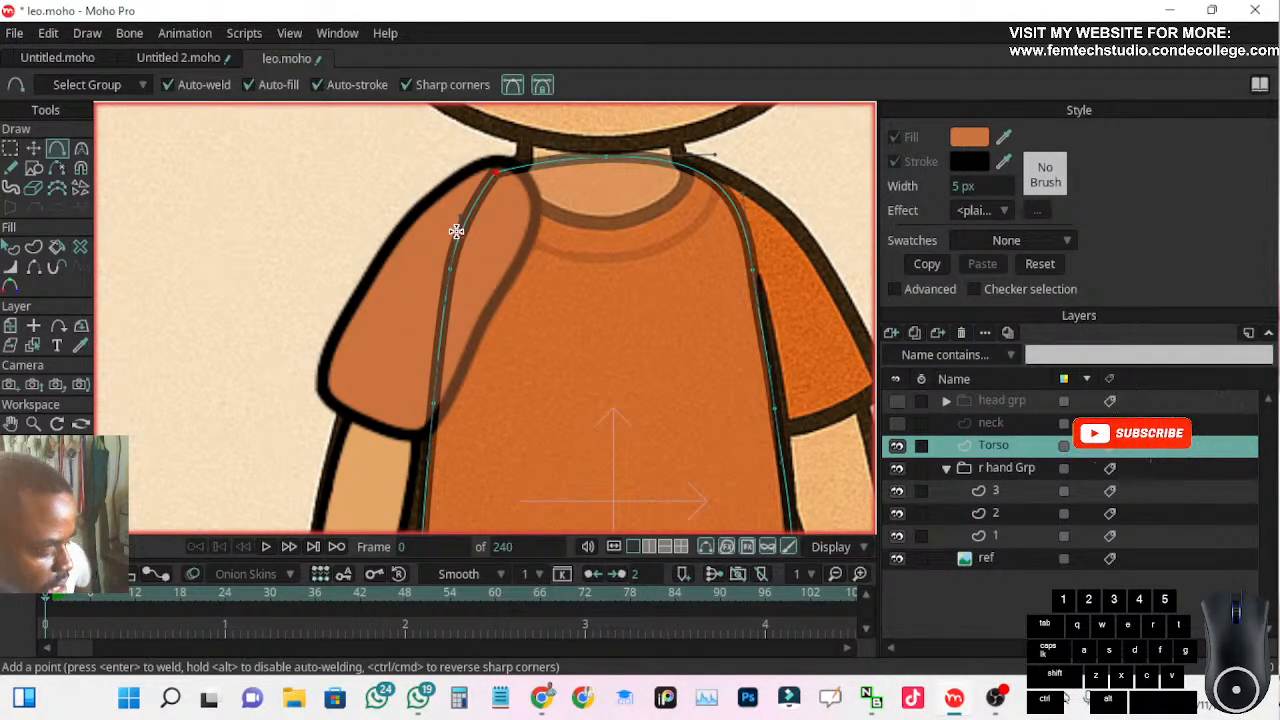
{"action": "key", "text": "ctrl+z"}
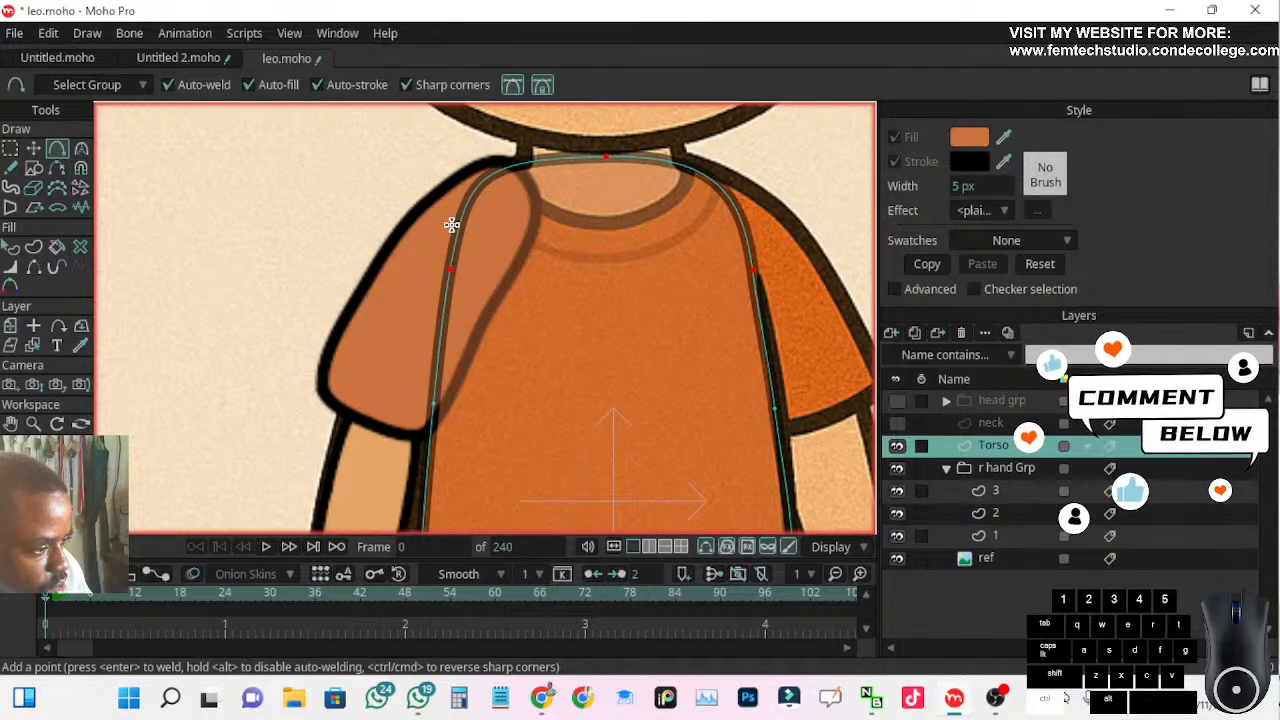
{"action": "left_click", "coordinate": [546, 89]}
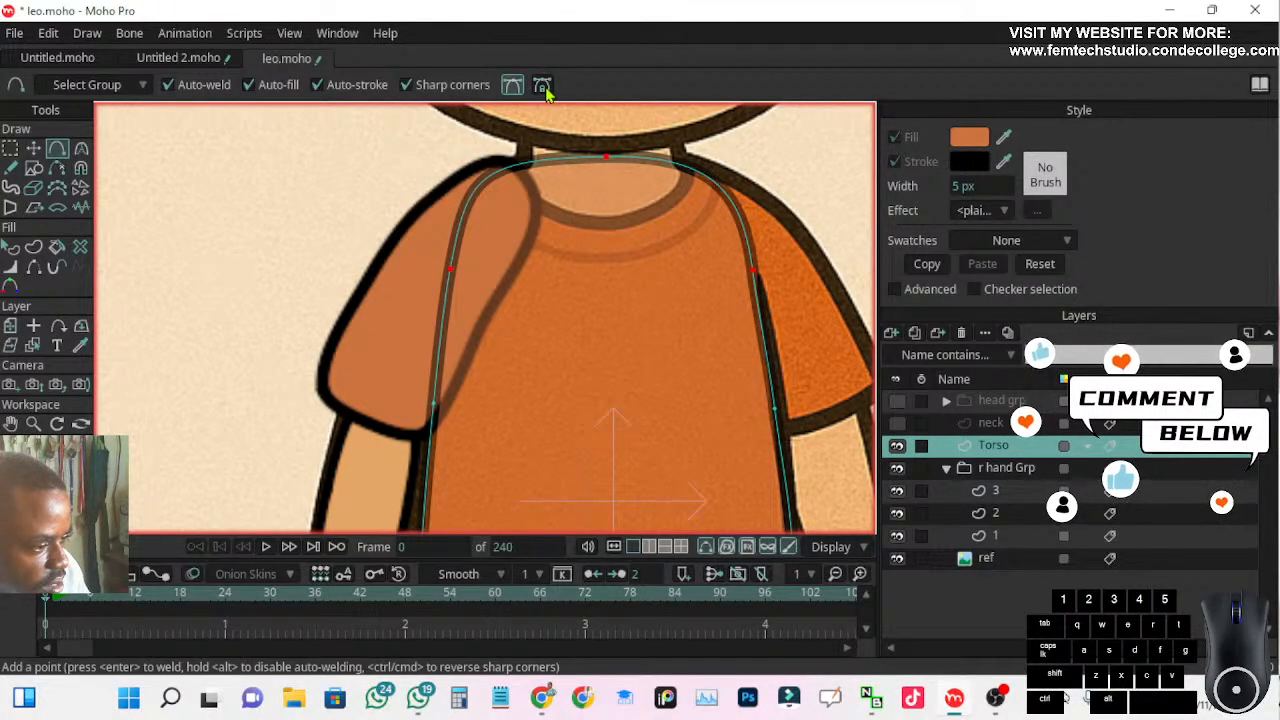
{"action": "left_click", "coordinate": [489, 173]}
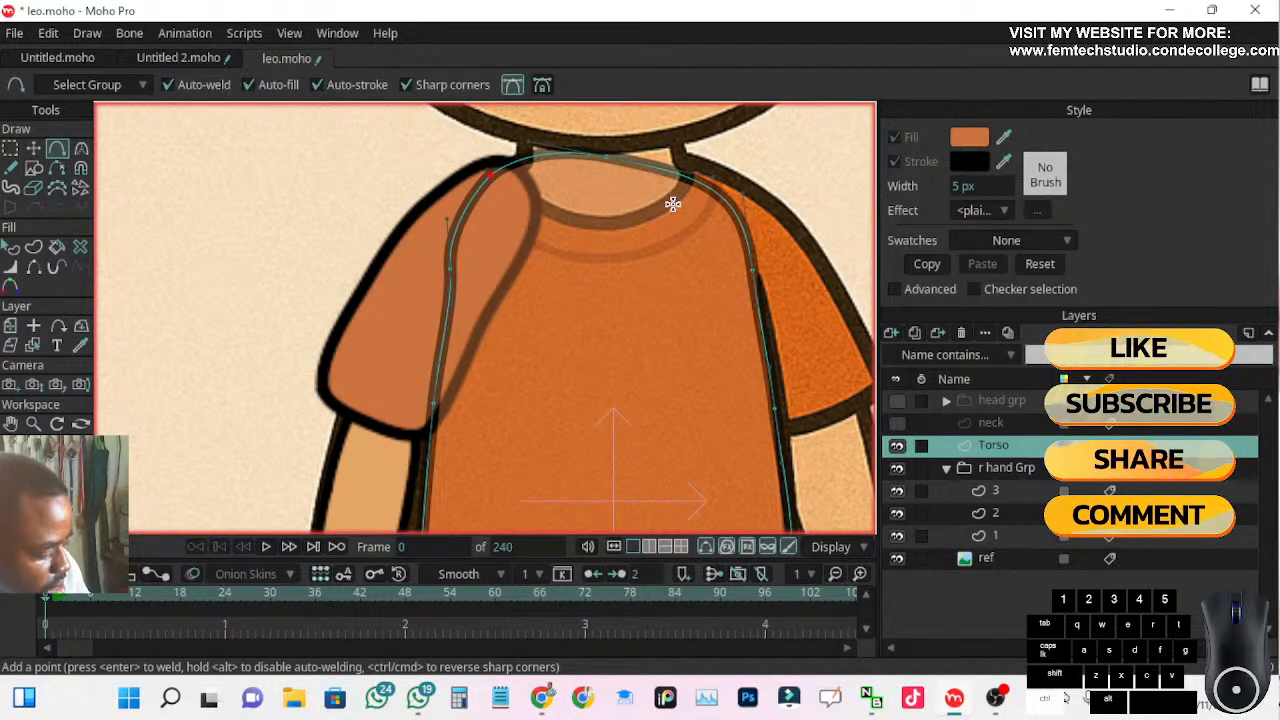
{"action": "key", "text": "ctrl+z"}
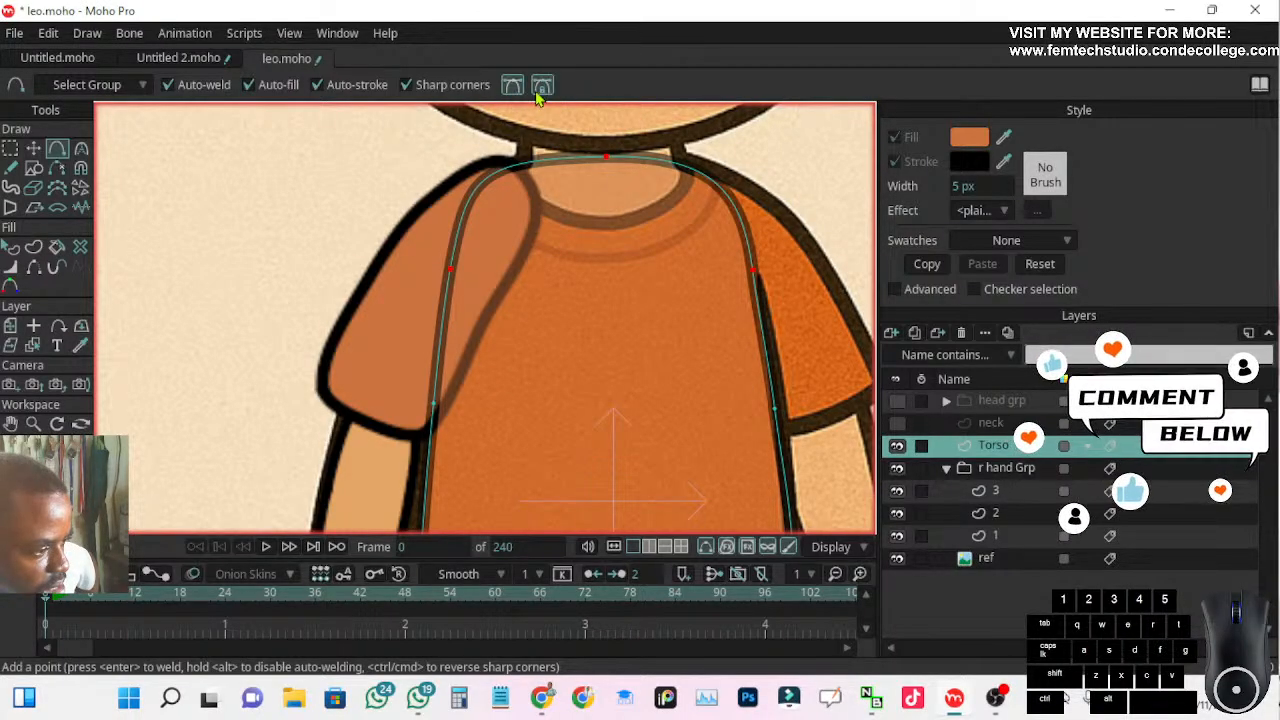
Add a point at each shoulder of the Torso outline using fixed Bezier handles, and nudge the right-arm-side point slightly
{"action": "left_click", "coordinate": [485, 179]}
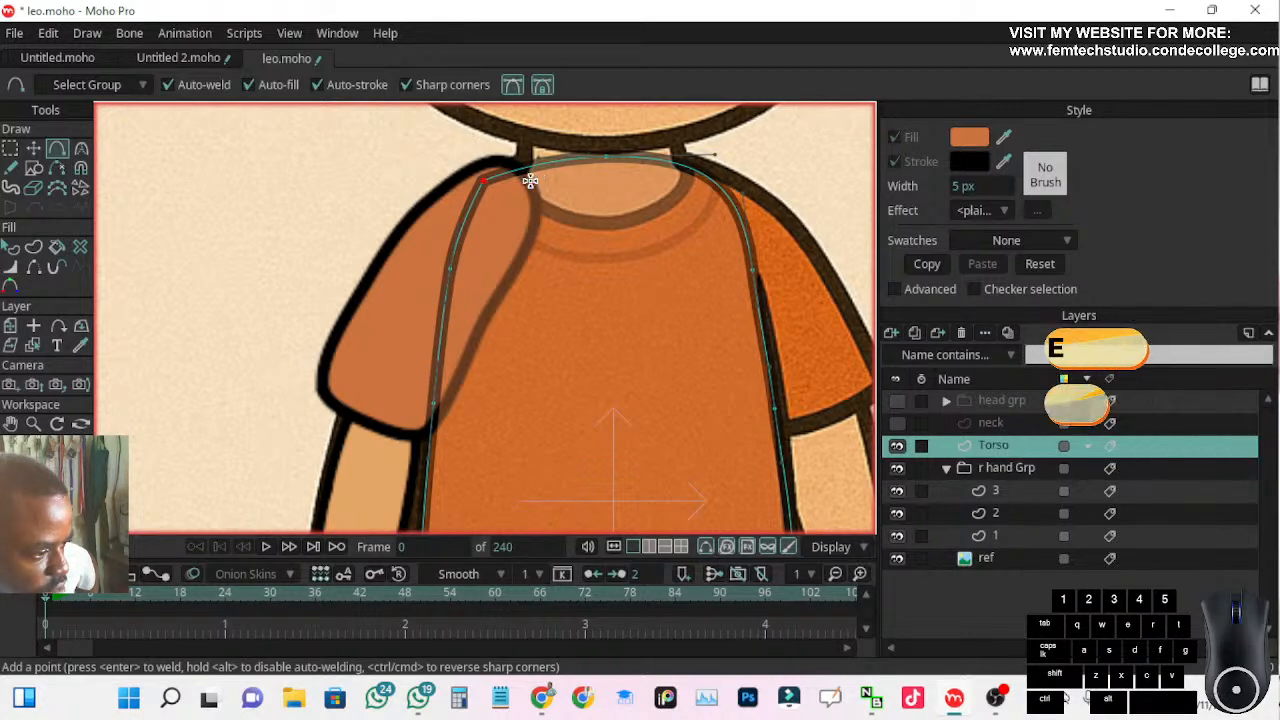
{"action": "left_click", "coordinate": [716, 183]}
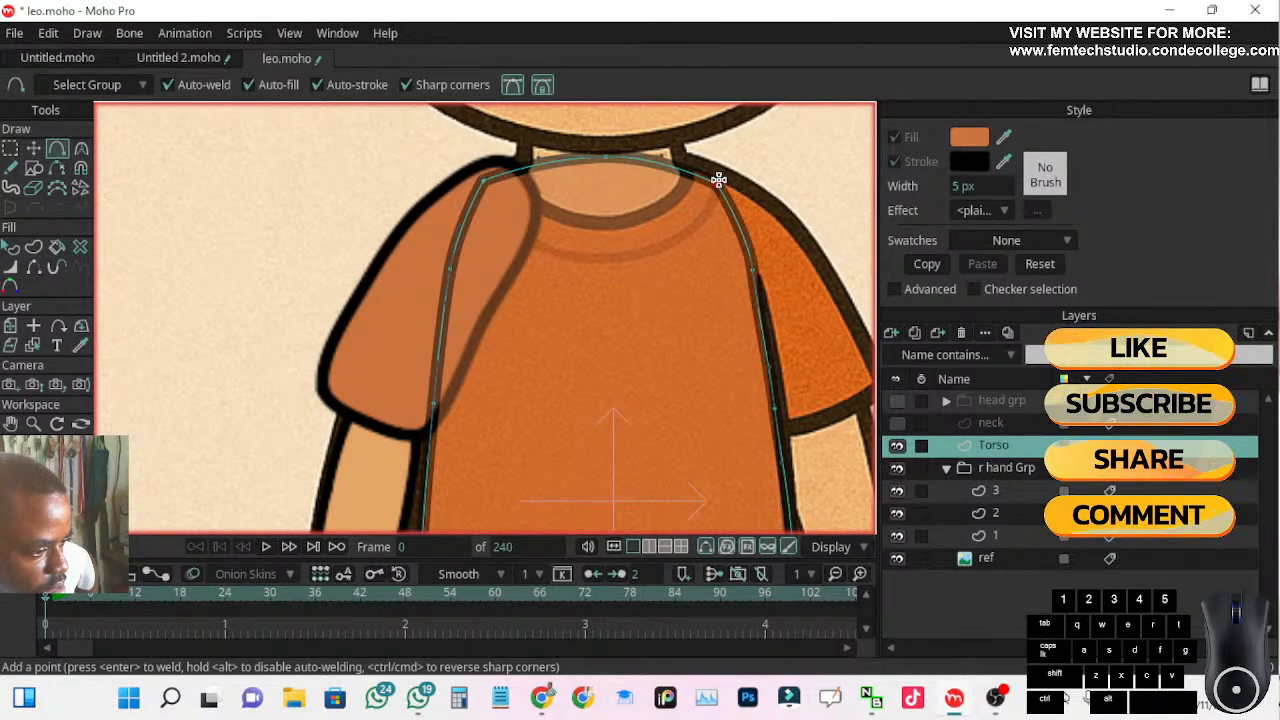
{"action": "left_click", "coordinate": [34, 150]}
{"action": "left_click", "coordinate": [484, 185]}
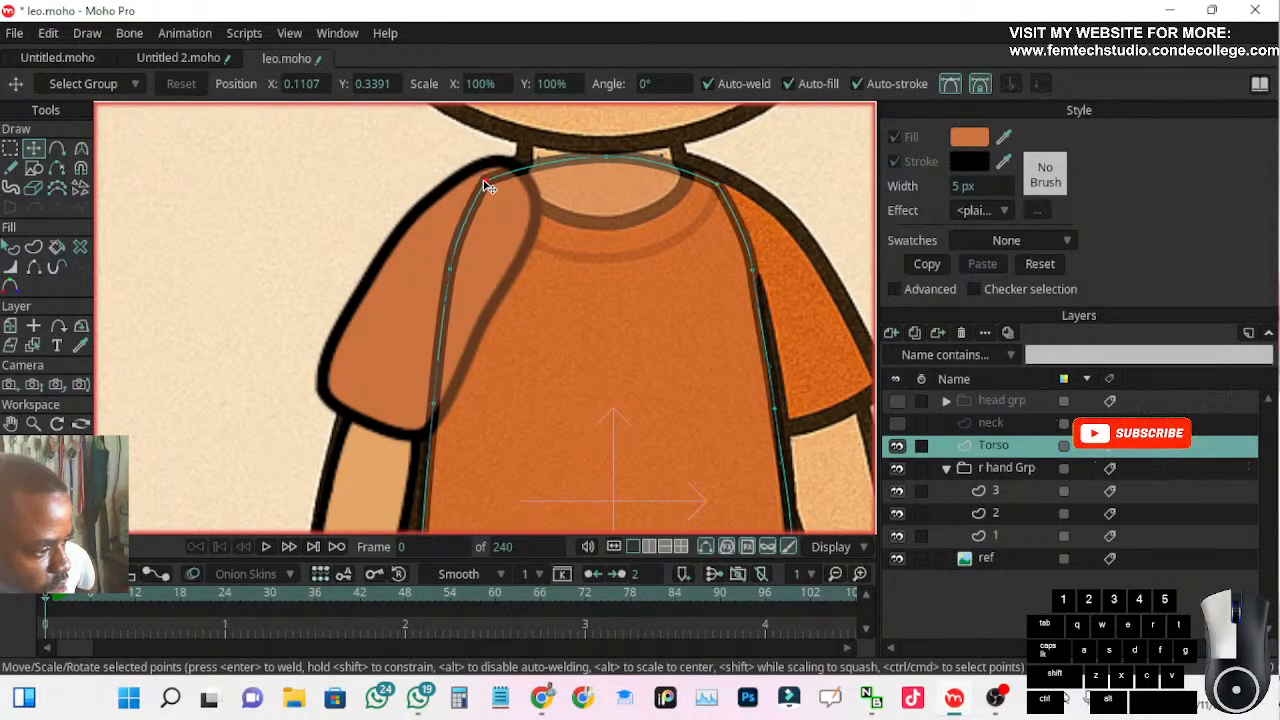
Hide the r hand Grp layer and nudge the torso's left-arm-side shoulder point slightly outward and up onto the reference
{"action": "left_click", "coordinate": [897, 470]}
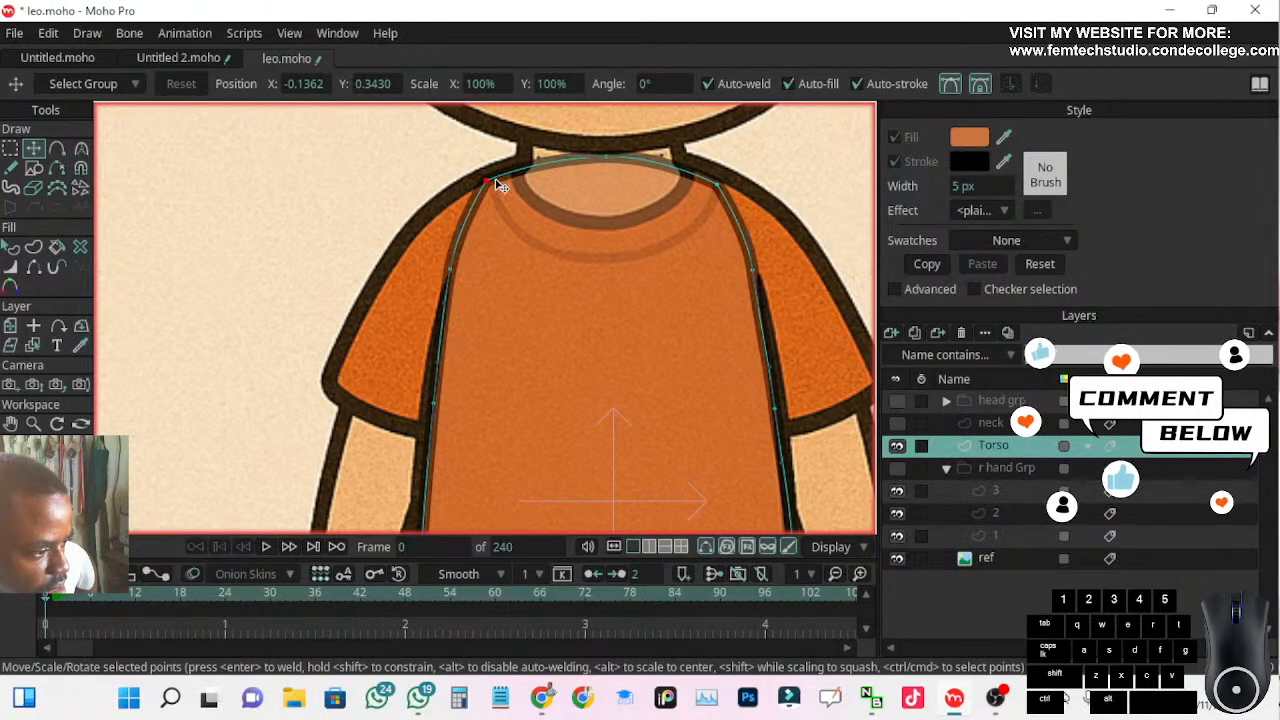
{"action": "key", "text": "ctrl+a"}
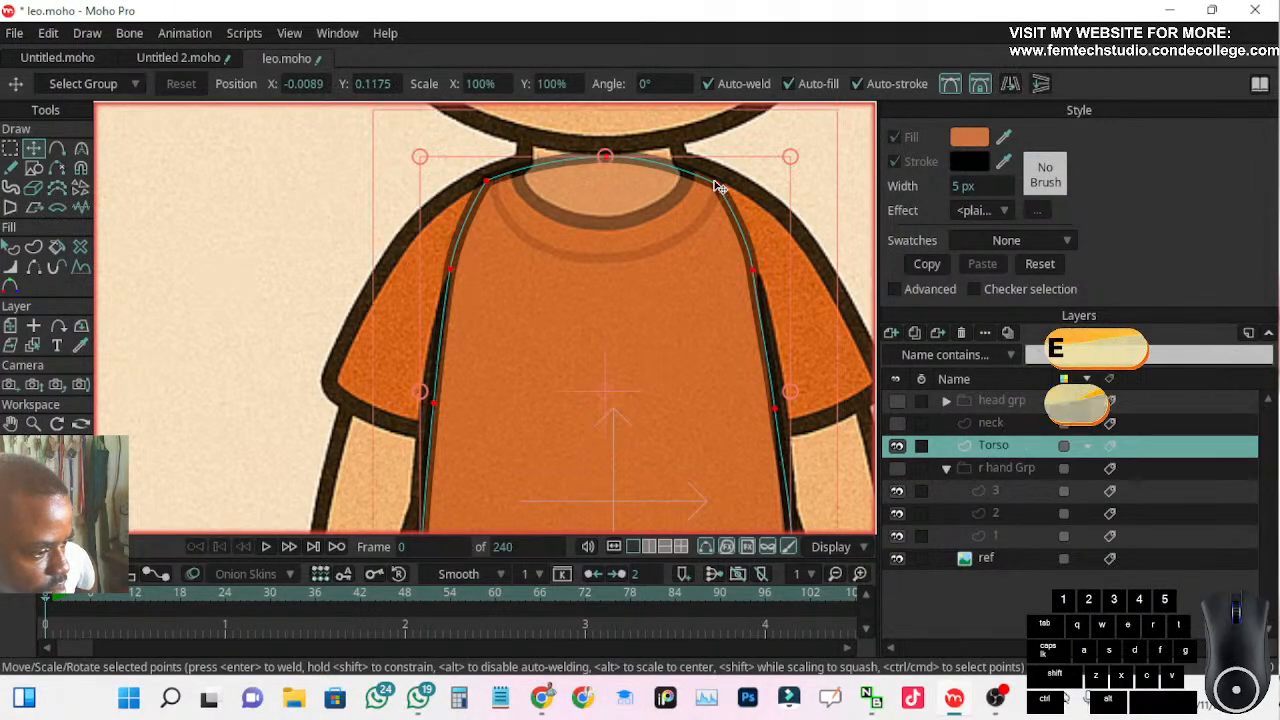
{"action": "left_click", "coordinate": [717, 187]}
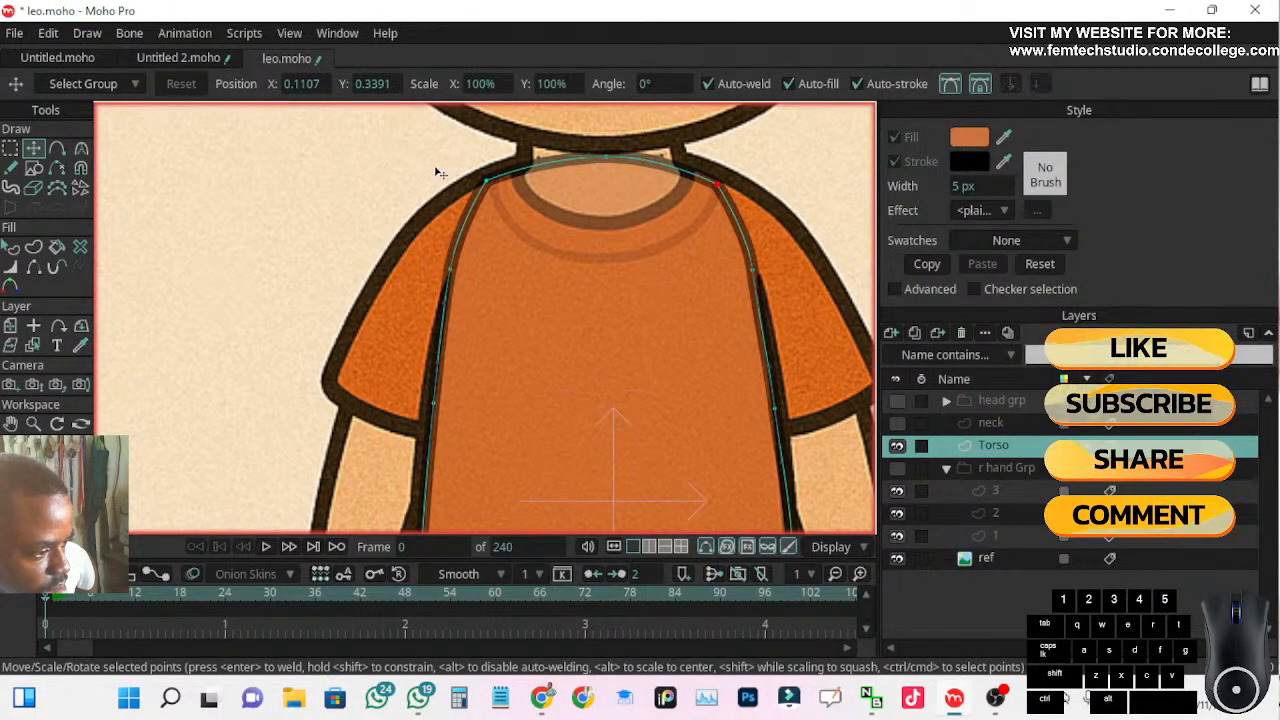
{"action": "left_click_drag", "start_coordinate": [722, 192], "coordinate": [725, 188]}
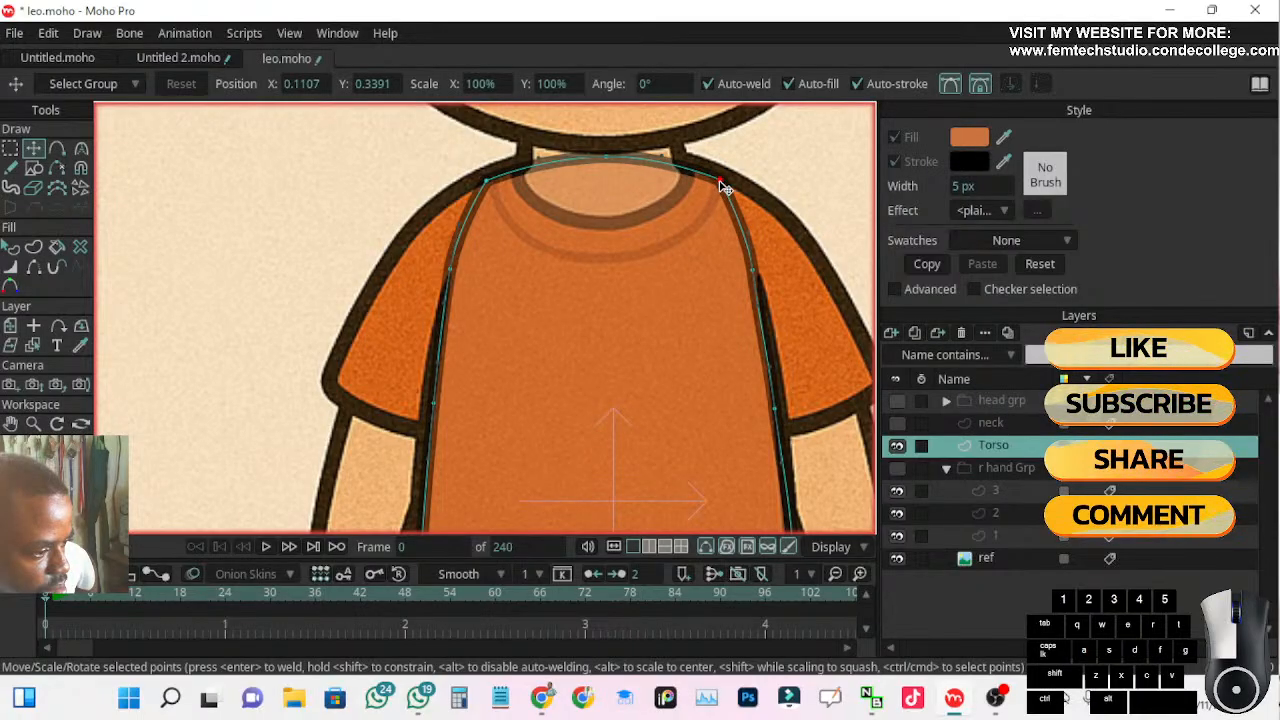
Hide the Torso outline's stroke on both side edges between the shoulder points and the armpit points
{"action": "left_click", "coordinate": [490, 182]}
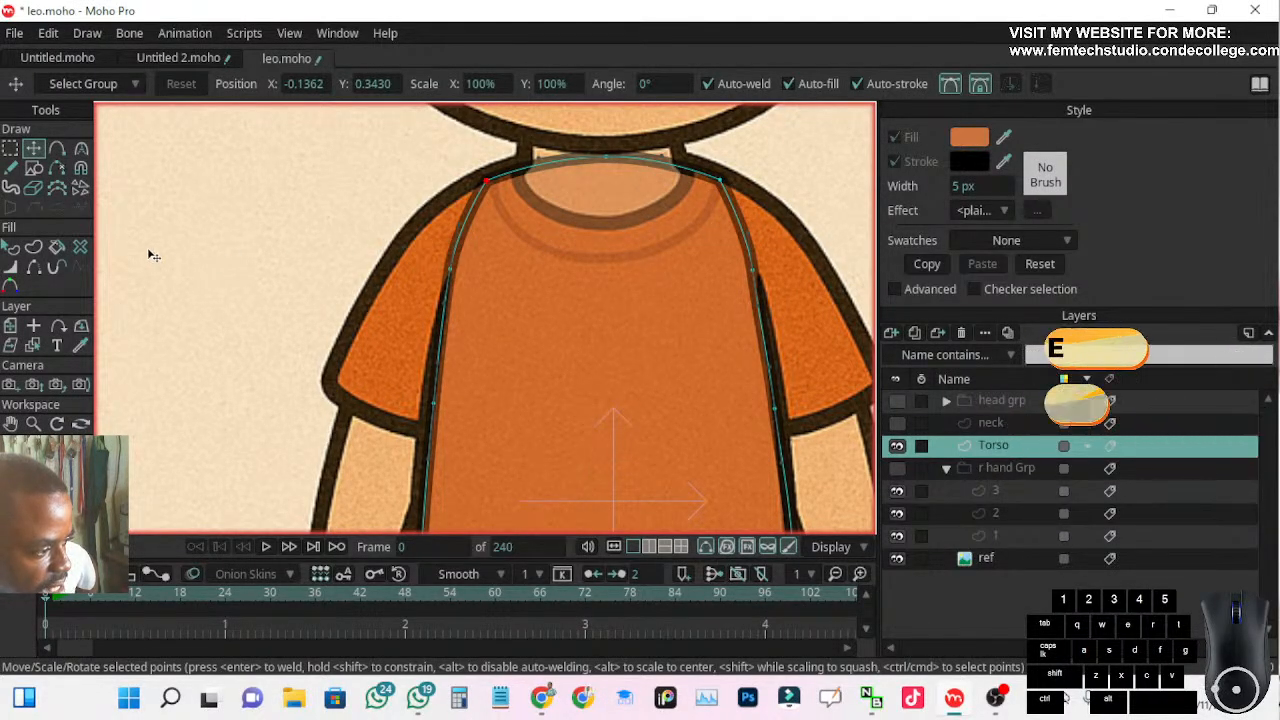
{"action": "left_click", "coordinate": [33, 267]}
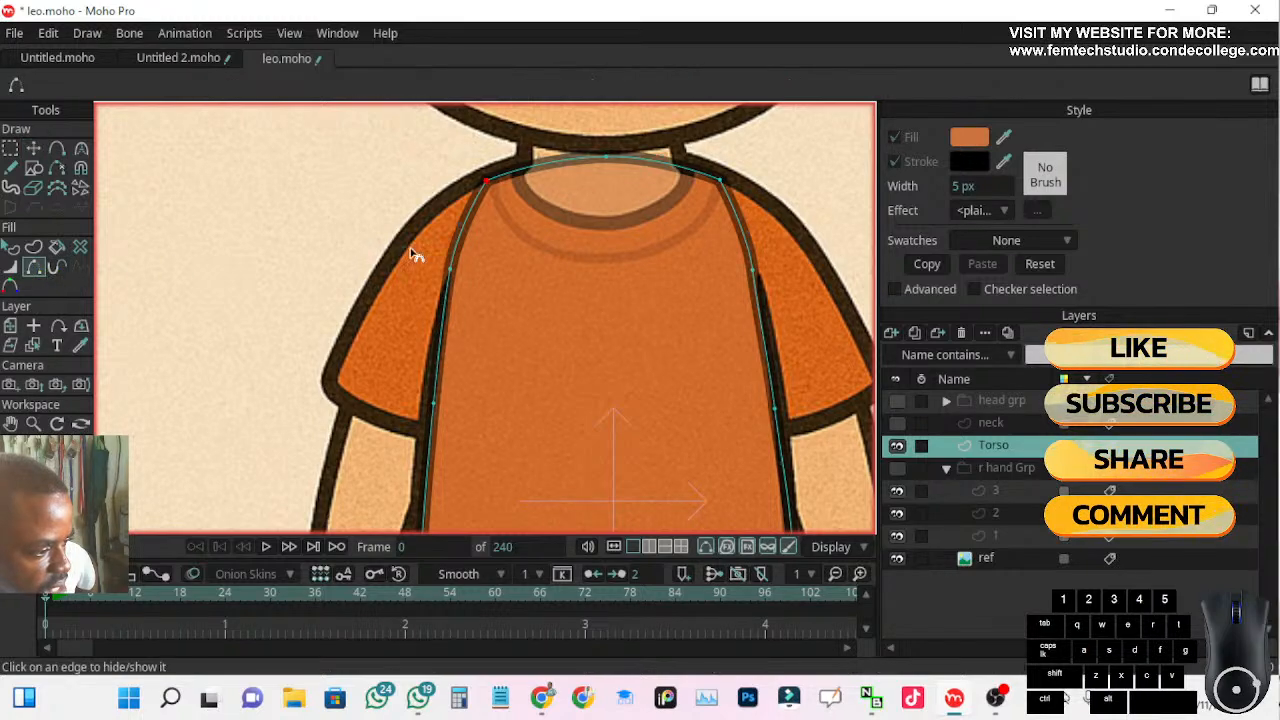
{"action": "left_click", "coordinate": [466, 229]}
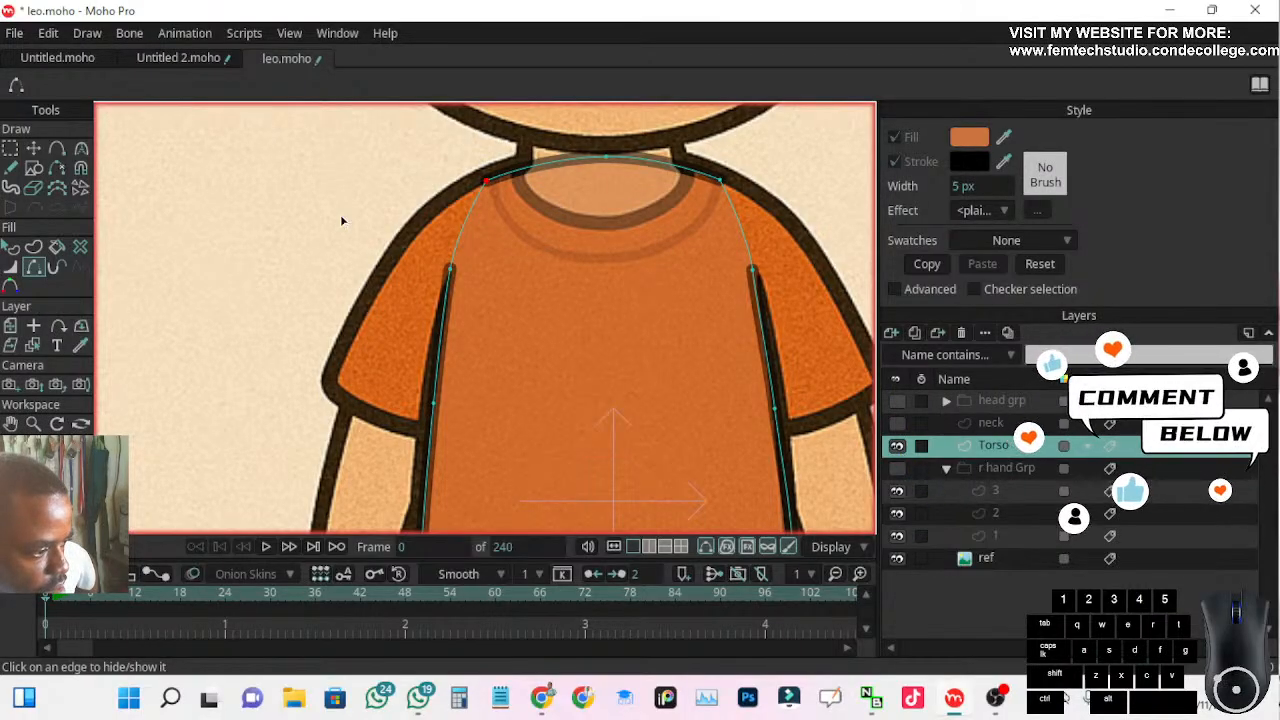
Set the Torso layer's opacity to 100 and make the r hand Grp layer visible again
{"action": "scroll", "coordinate": [364, 214], "scroll_direction": "down", "scroll_amount": 5}
{"action": "scroll", "coordinate": [358, 235], "scroll_direction": "up", "scroll_amount": 5}
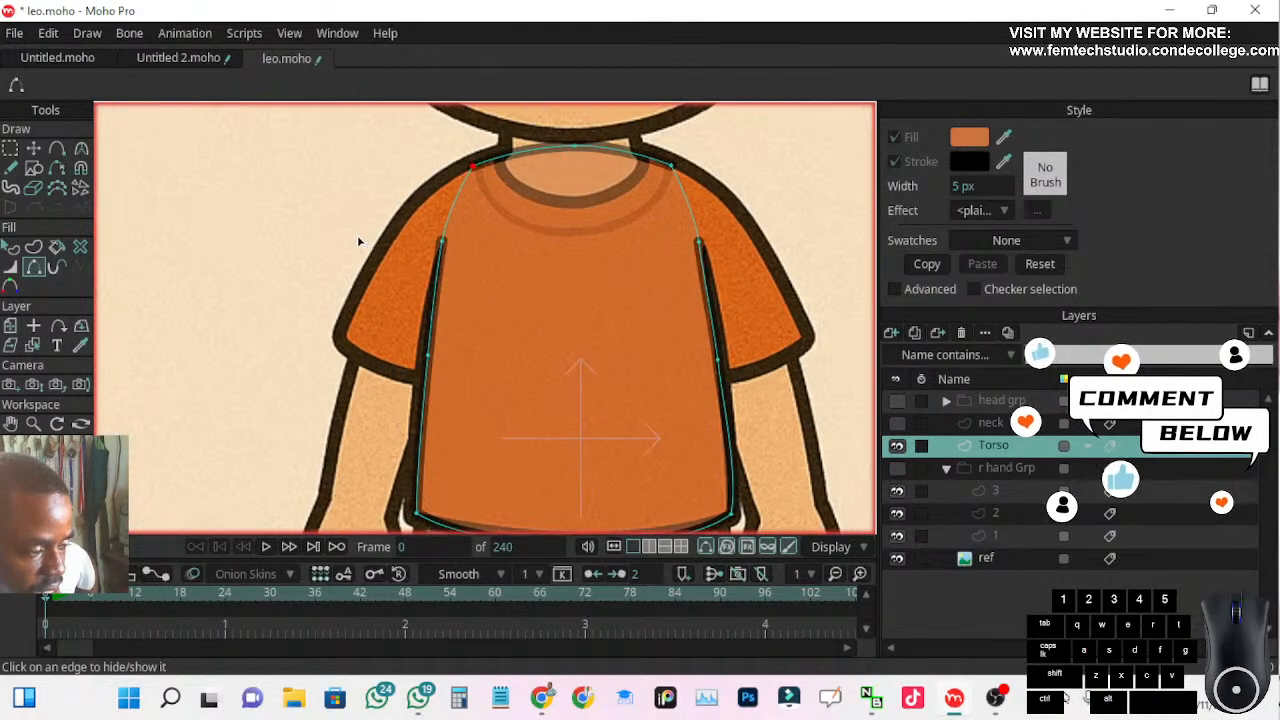
{"action": "double_click", "coordinate": [975, 446]}
{"action": "left_click", "coordinate": [938, 267]}
{"action": "type", "text": "1"}
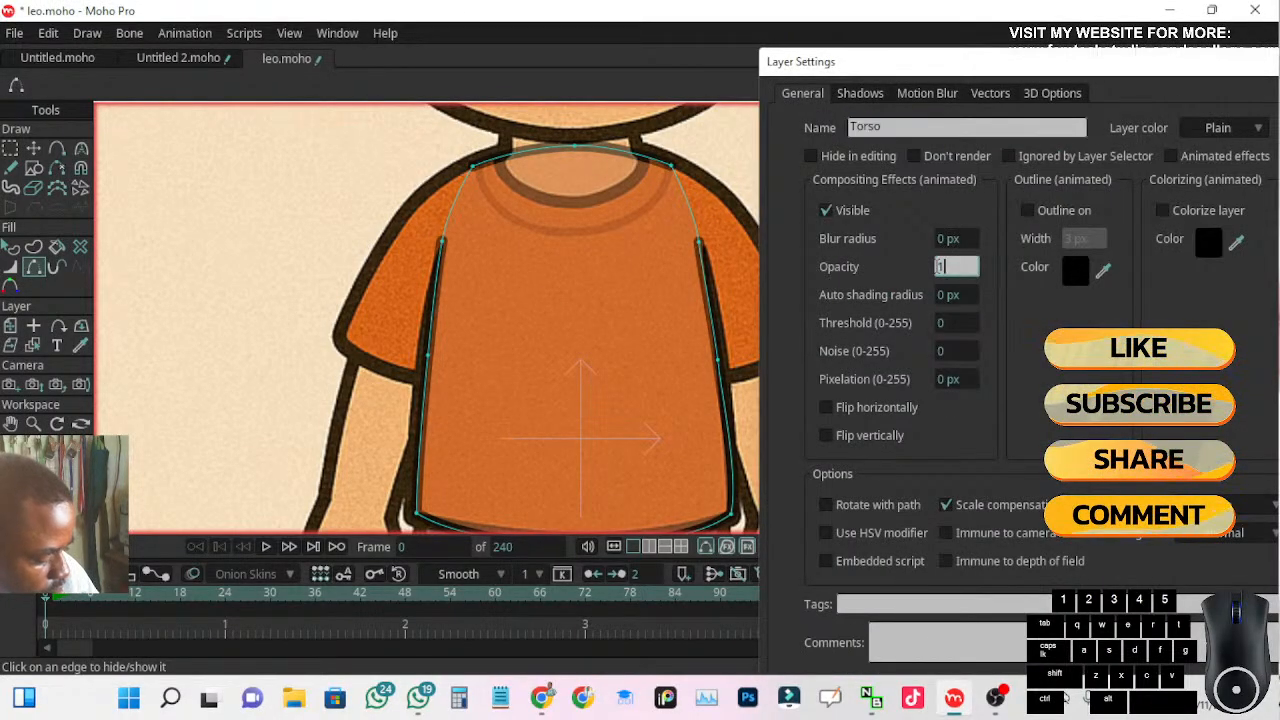
{"action": "type", "text": "00"}
{"action": "key", "text": "Return"}
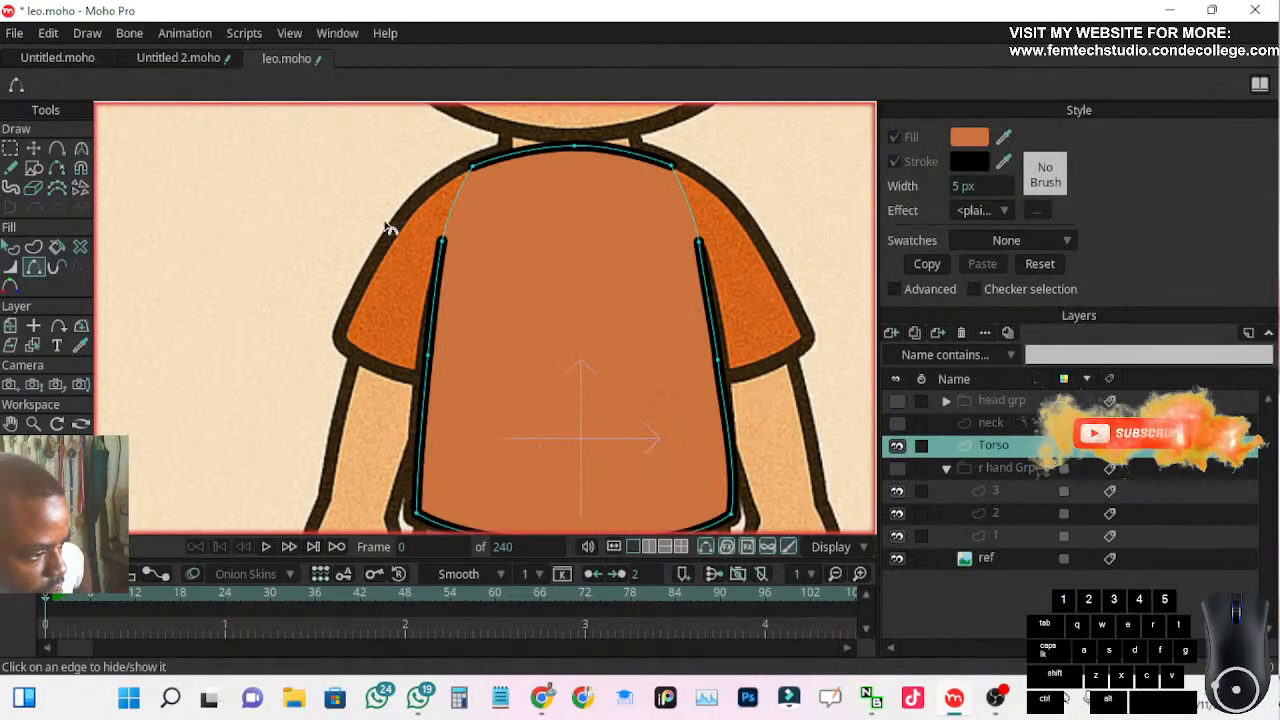
{"action": "scroll", "coordinate": [330, 185], "scroll_direction": "down", "scroll_amount": 3}
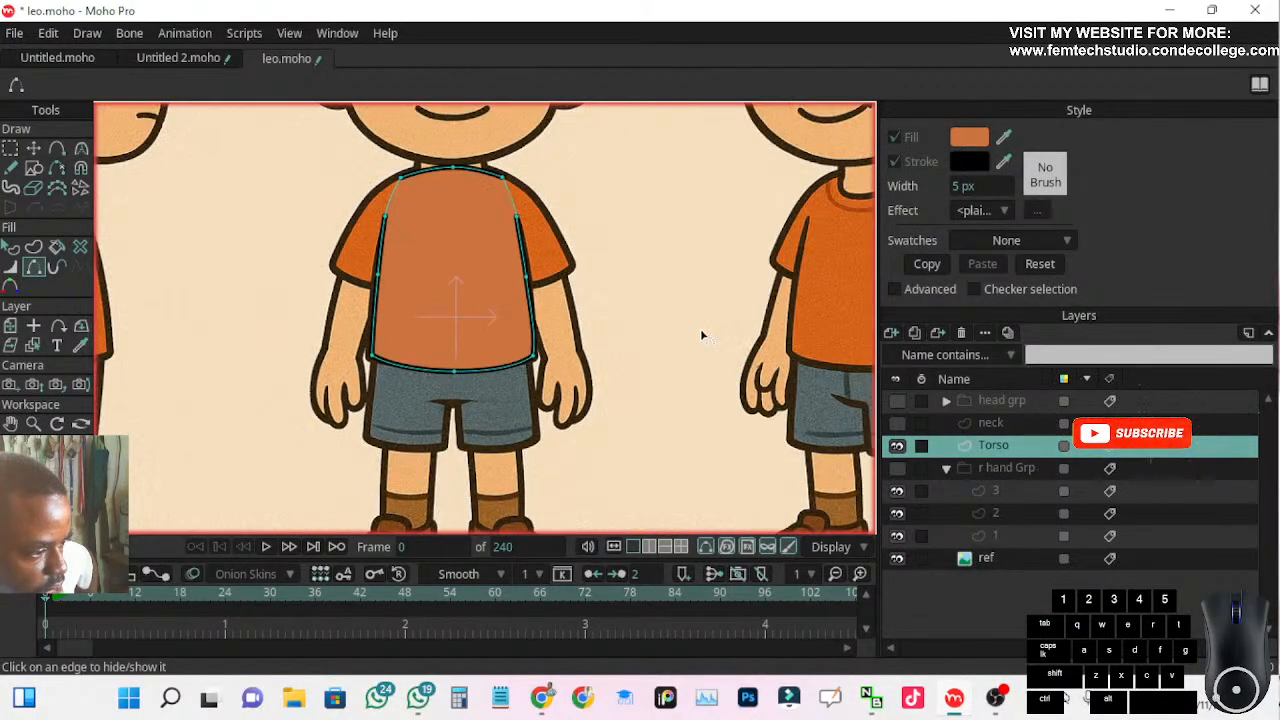
{"action": "left_click", "coordinate": [897, 470]}
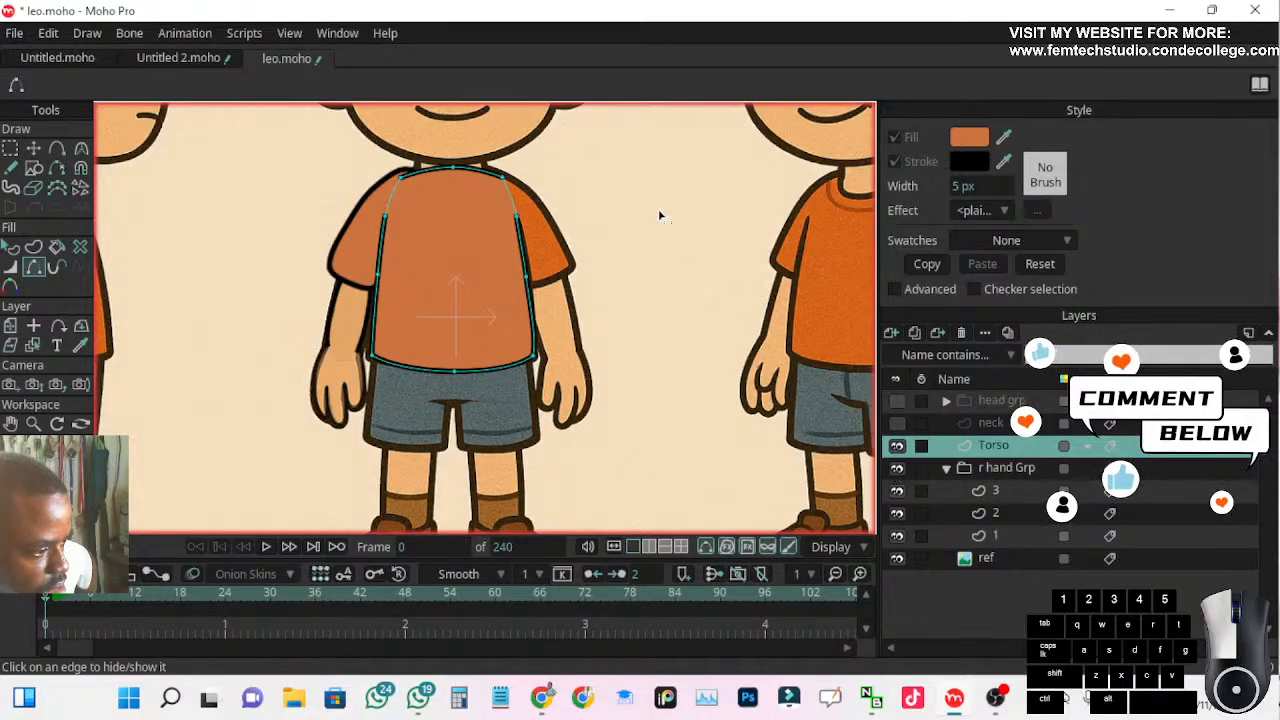
Raise the torso's right-arm-side shoulder point so its stroke meets the top of the sleeve outline
{"action": "scroll", "coordinate": [617, 205], "scroll_direction": "up", "scroll_amount": 3}
{"action": "left_click_drag", "start_coordinate": [650, 213], "coordinate": [823, 291]}
{"action": "scroll", "coordinate": [660, 240], "scroll_direction": "up", "scroll_amount": 2}
{"action": "left_click_drag", "start_coordinate": [648, 275], "coordinate": [775, 248]}
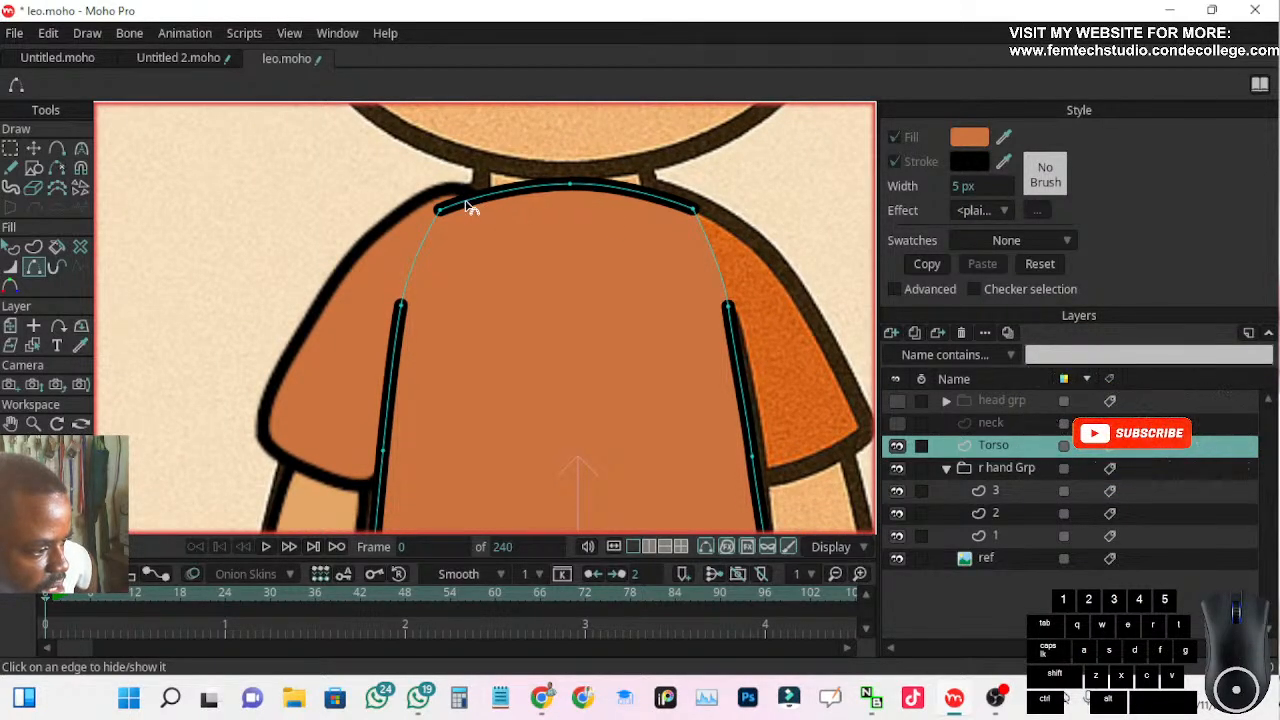
{"action": "scroll", "coordinate": [466, 206], "scroll_direction": "down", "scroll_amount": 2}
{"action": "scroll", "coordinate": [460, 217], "scroll_direction": "up", "scroll_amount": 2}
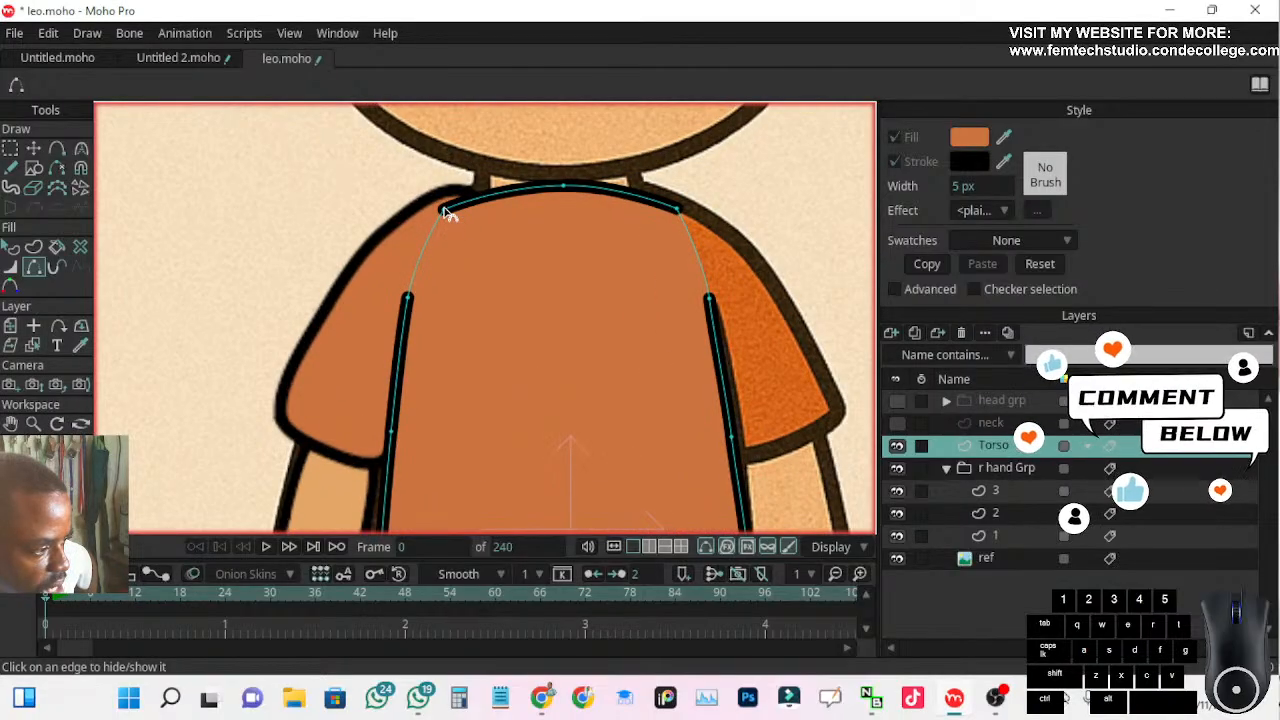
{"action": "left_click", "coordinate": [33, 148]}
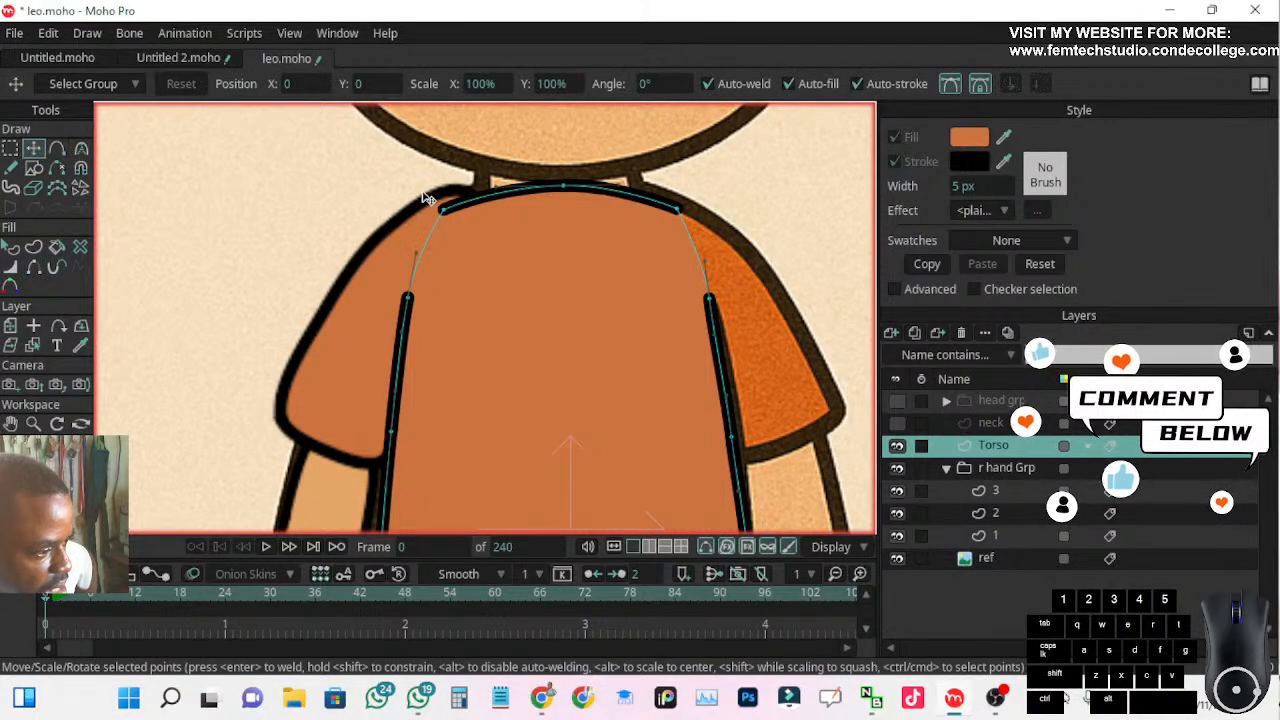
{"action": "left_click_drag", "start_coordinate": [442, 208], "coordinate": [446, 190]}
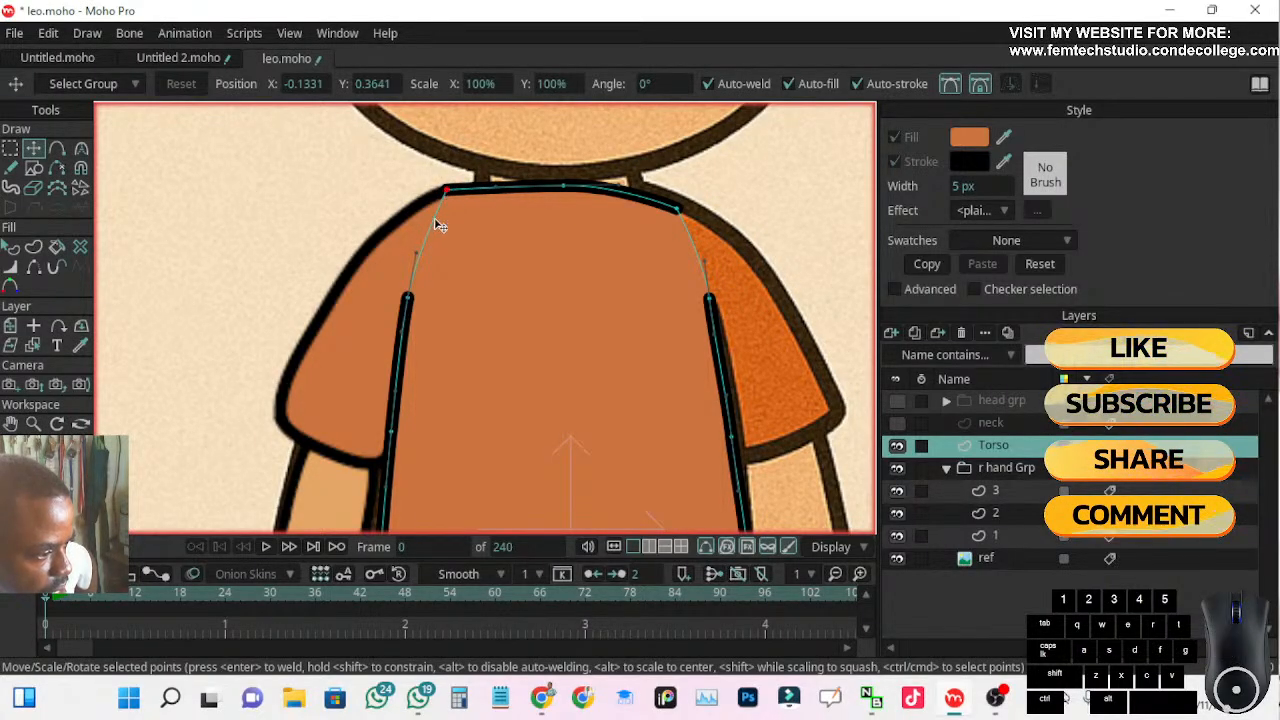
Raise the torso's left-arm-side shoulder point onto the reference outline and lower the right-arm-side shoulder point slightly
{"action": "scroll", "coordinate": [437, 226], "scroll_direction": "down", "scroll_amount": 3}
{"action": "scroll", "coordinate": [434, 214], "scroll_direction": "up", "scroll_amount": 3}
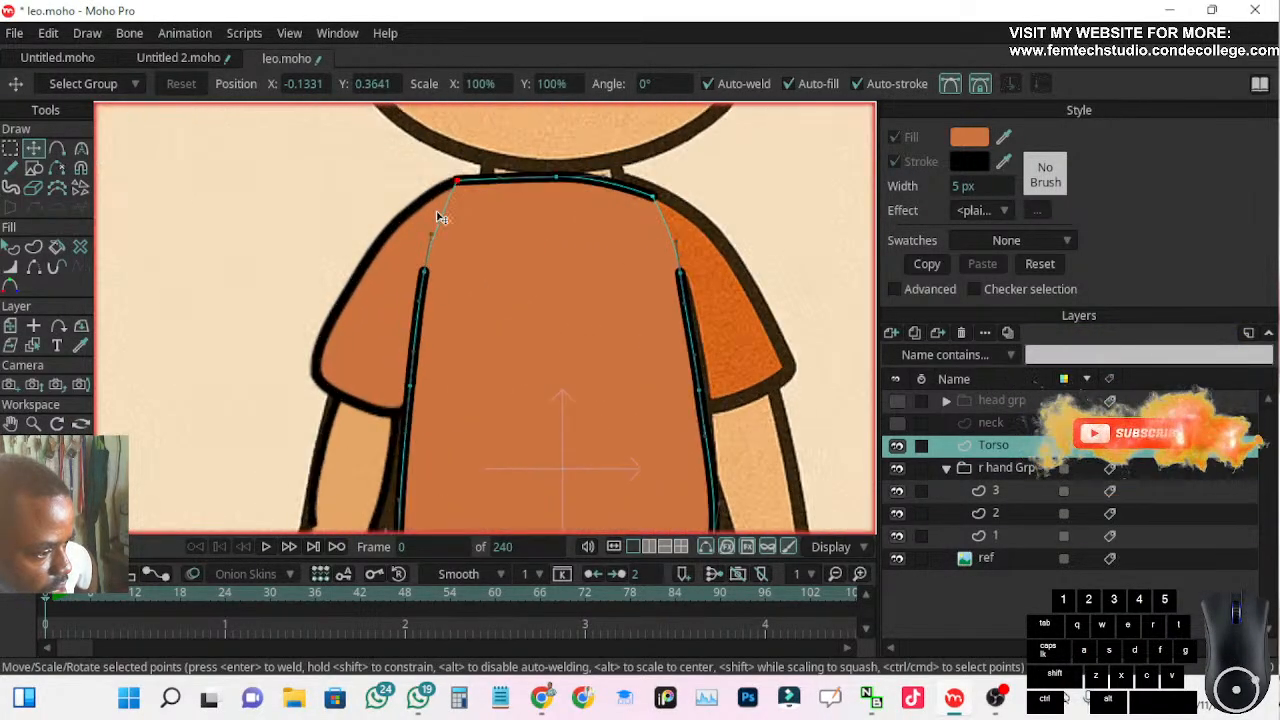
{"action": "scroll", "coordinate": [632, 205], "scroll_direction": "up", "scroll_amount": 2}
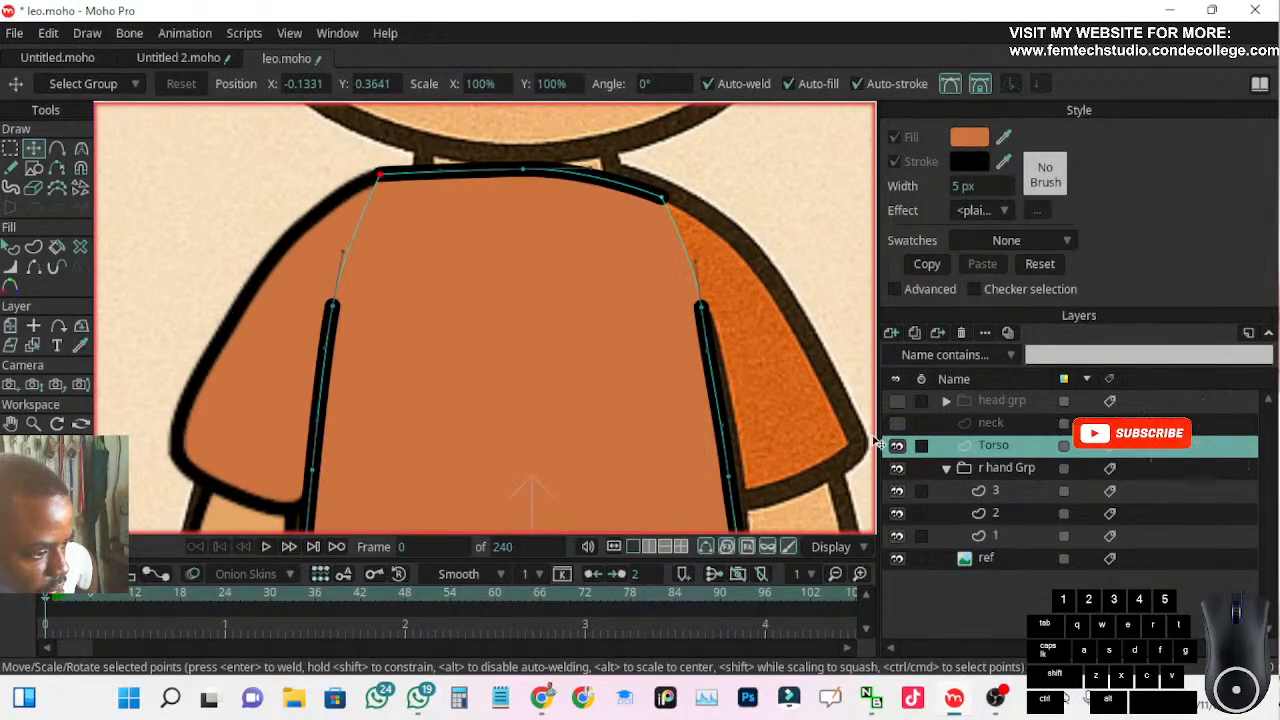
{"action": "left_click_drag", "start_coordinate": [661, 196], "coordinate": [657, 181]}
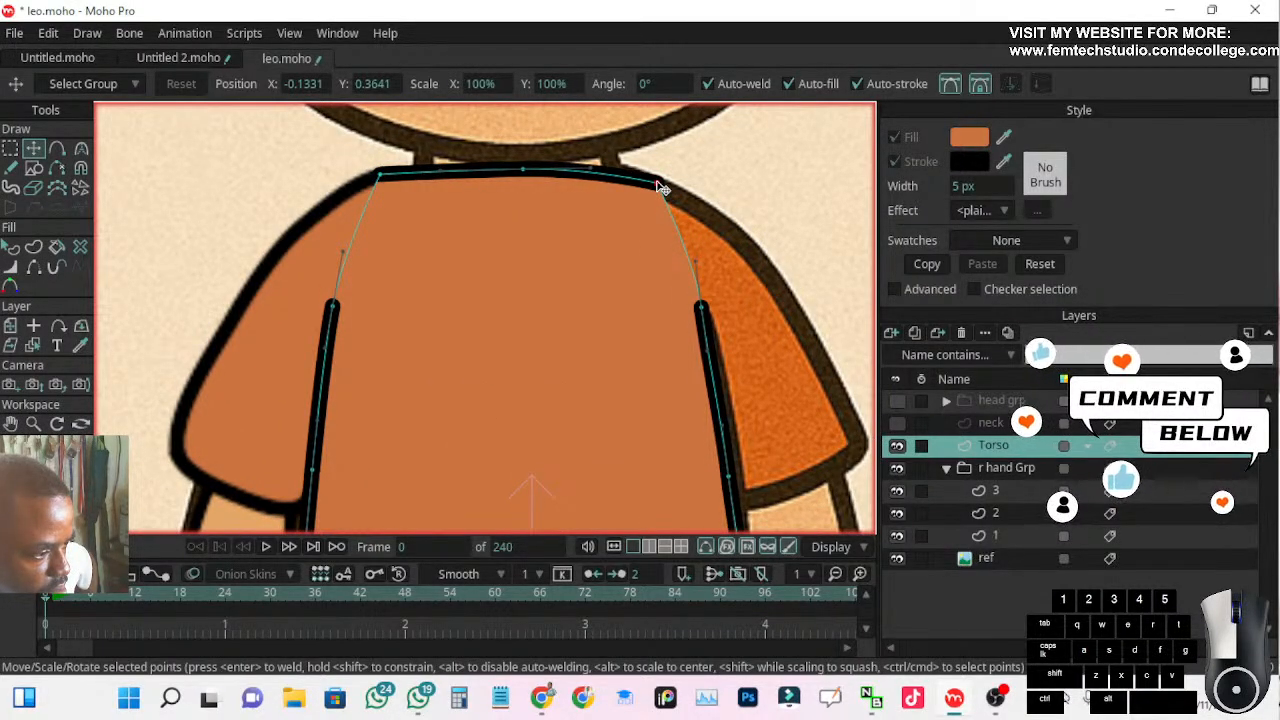
{"action": "left_click_drag", "start_coordinate": [657, 181], "coordinate": [656, 181]}
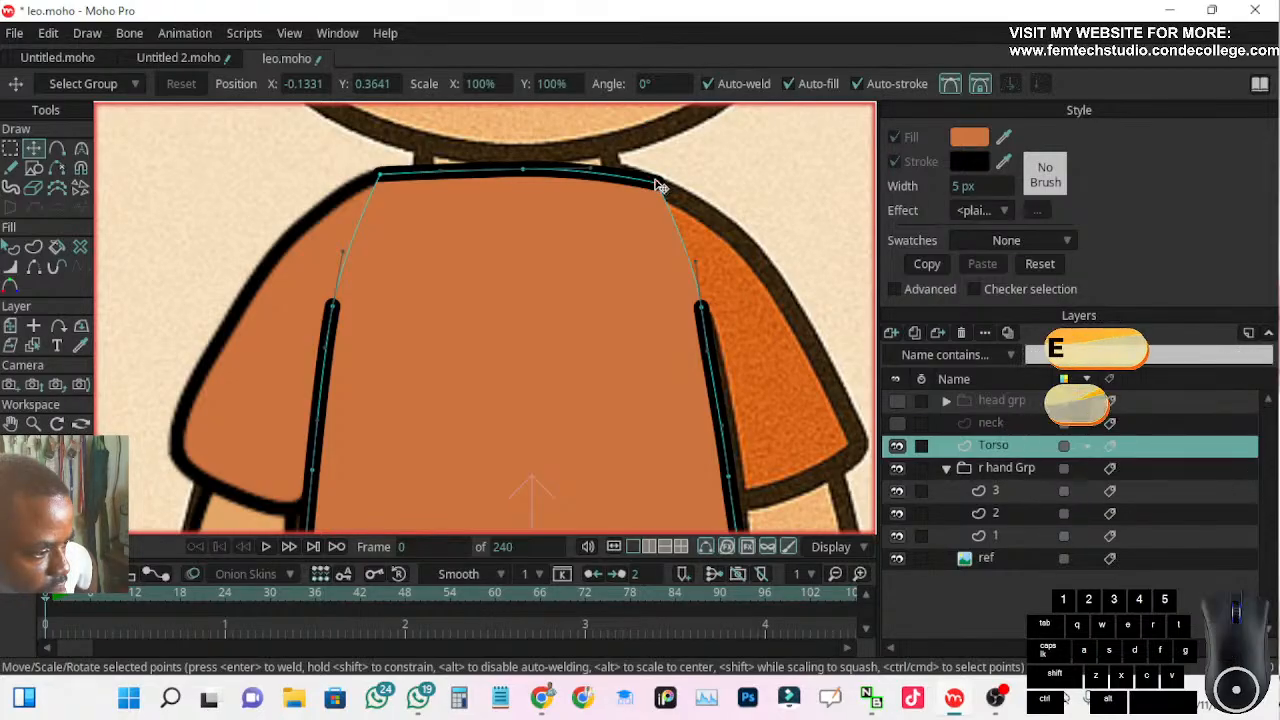
{"action": "left_click_drag", "start_coordinate": [382, 174], "coordinate": [385, 177]}
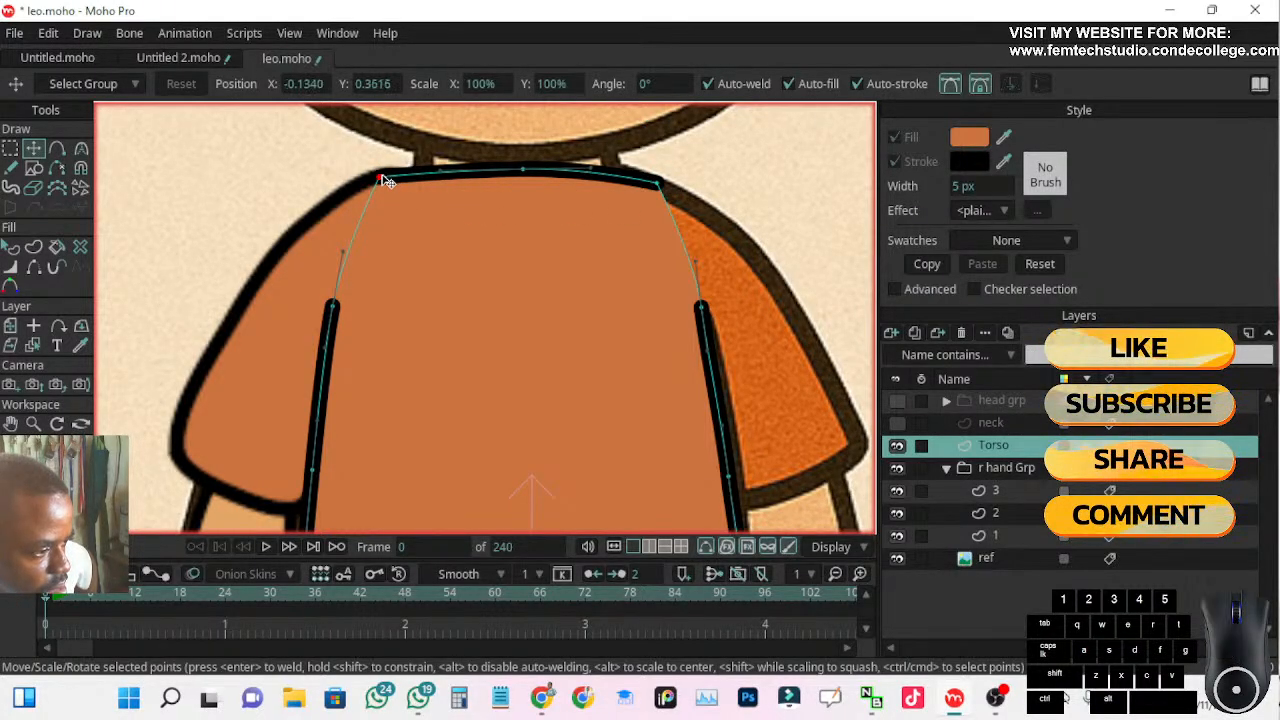
Smooth the torso's right-arm-side shoulder point with the Curvature tool and shift it slightly down and outward
{"action": "left_click", "coordinate": [81, 148]}
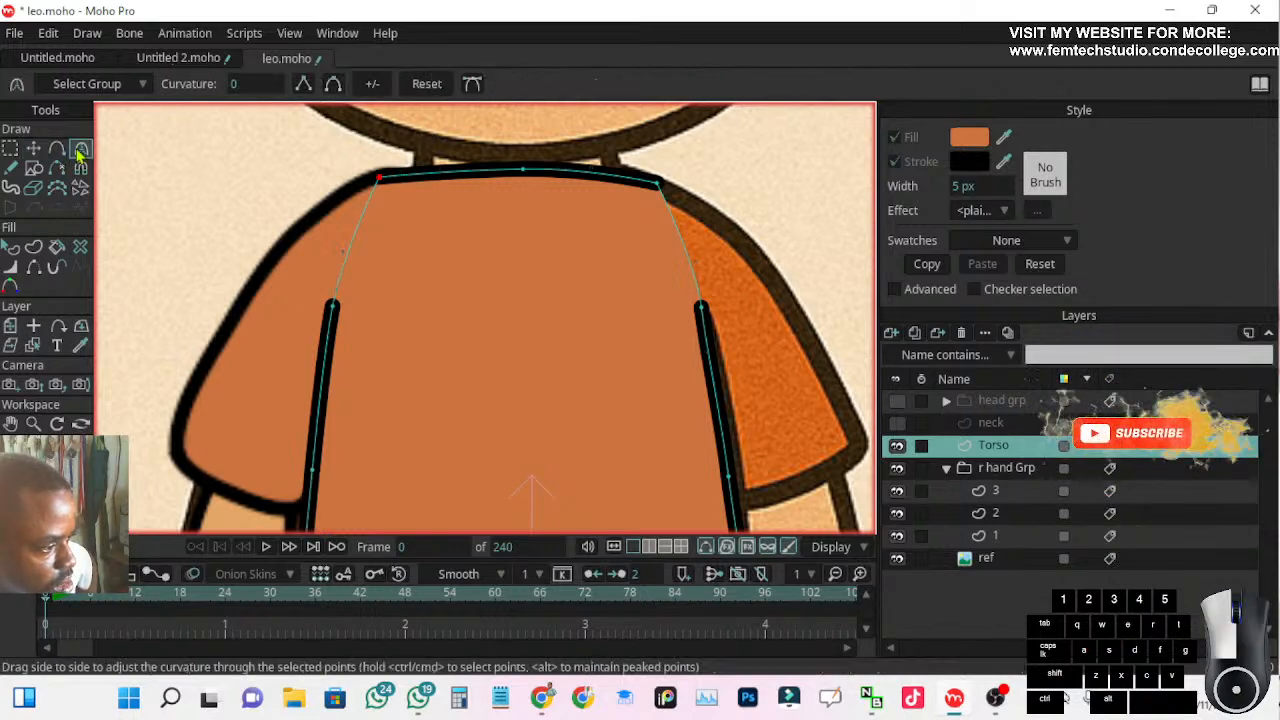
{"action": "left_click", "coordinate": [334, 86]}
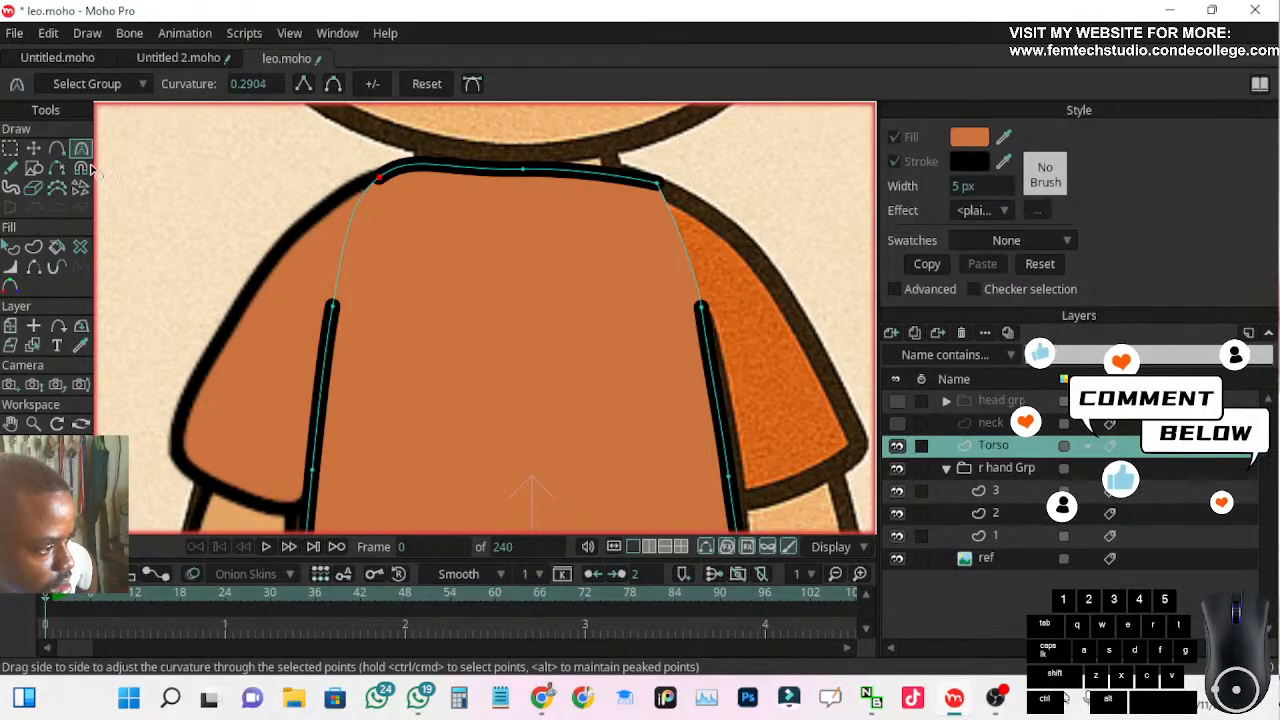
{"action": "left_click", "coordinate": [33, 148]}
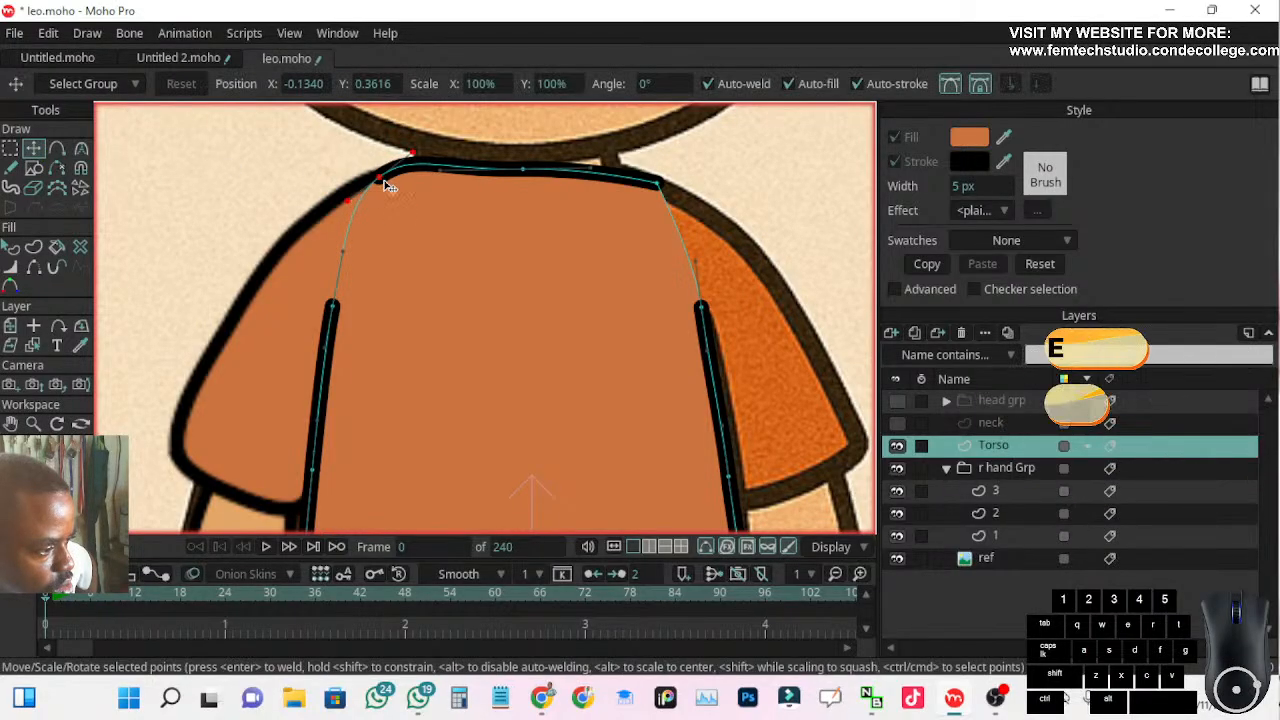
{"action": "left_click_drag", "start_coordinate": [418, 157], "coordinate": [412, 162]}
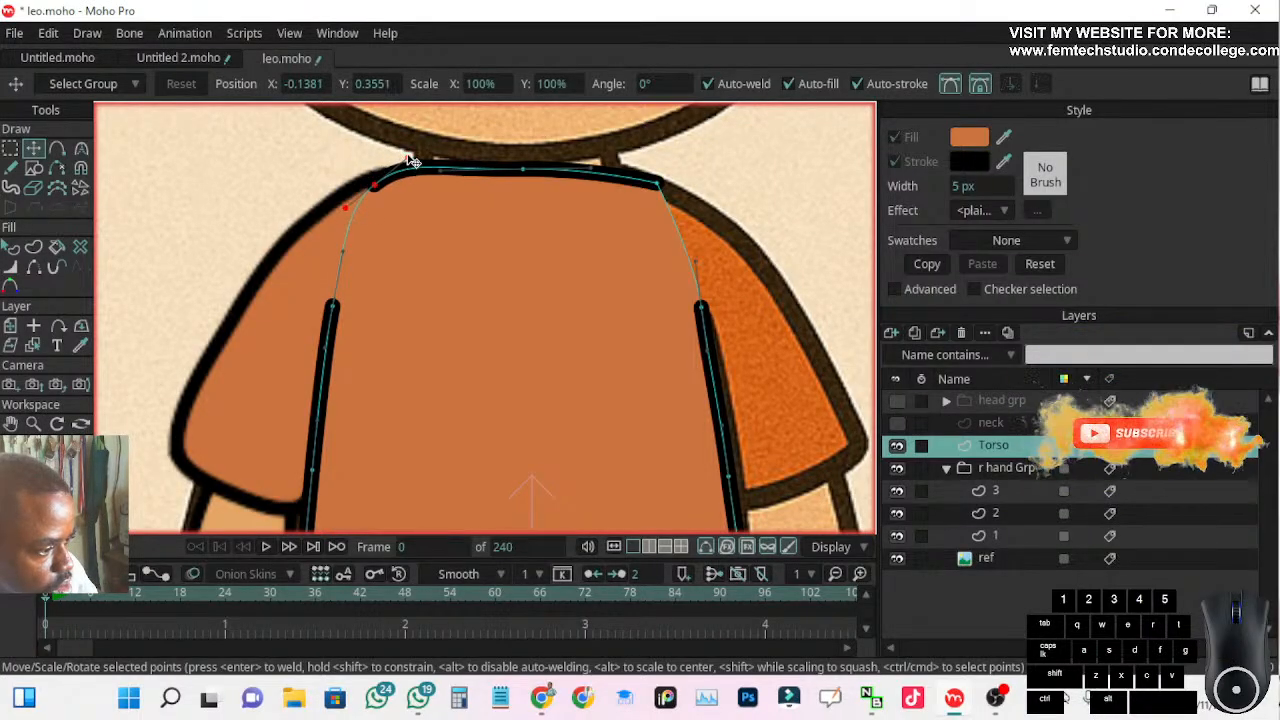
Enable Bezier handles for the Curvature tool, flatten the right-arm-side shoulder point's neck-side handle, and nudge the point up onto the sleeve outline
{"action": "left_click", "coordinate": [81, 150]}
{"action": "left_click", "coordinate": [57, 148]}
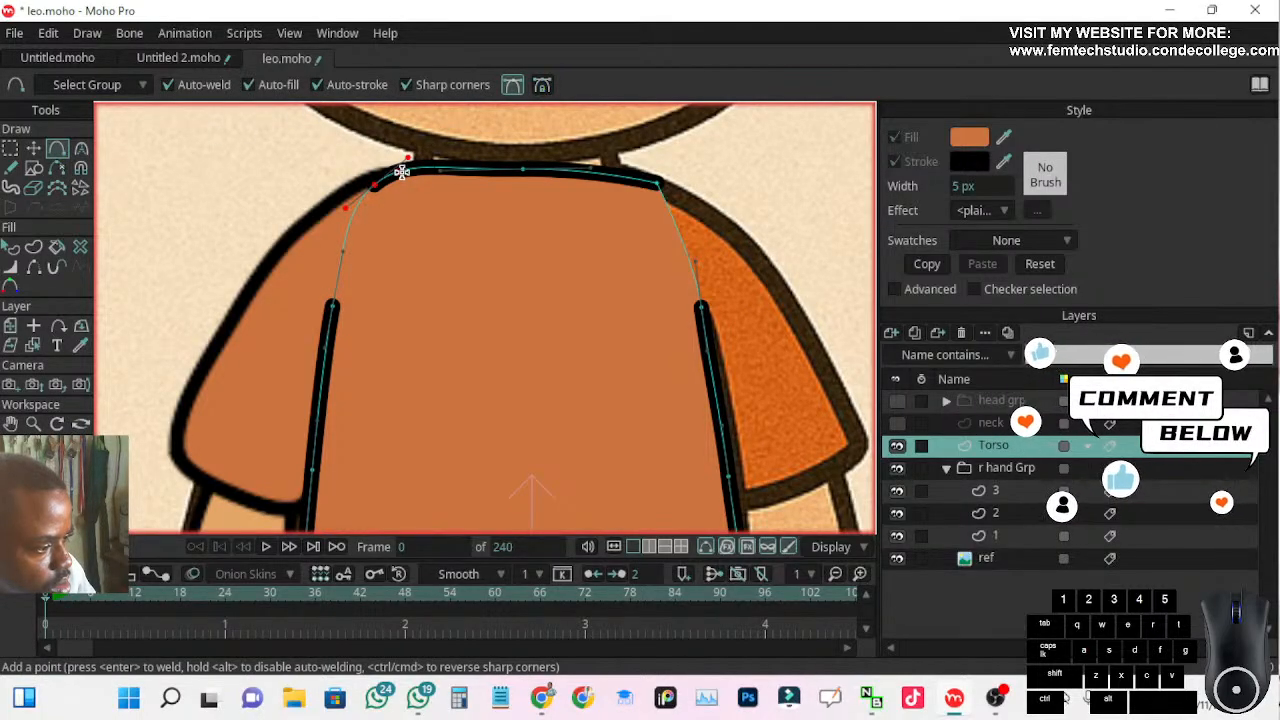
{"action": "left_click", "coordinate": [82, 149]}
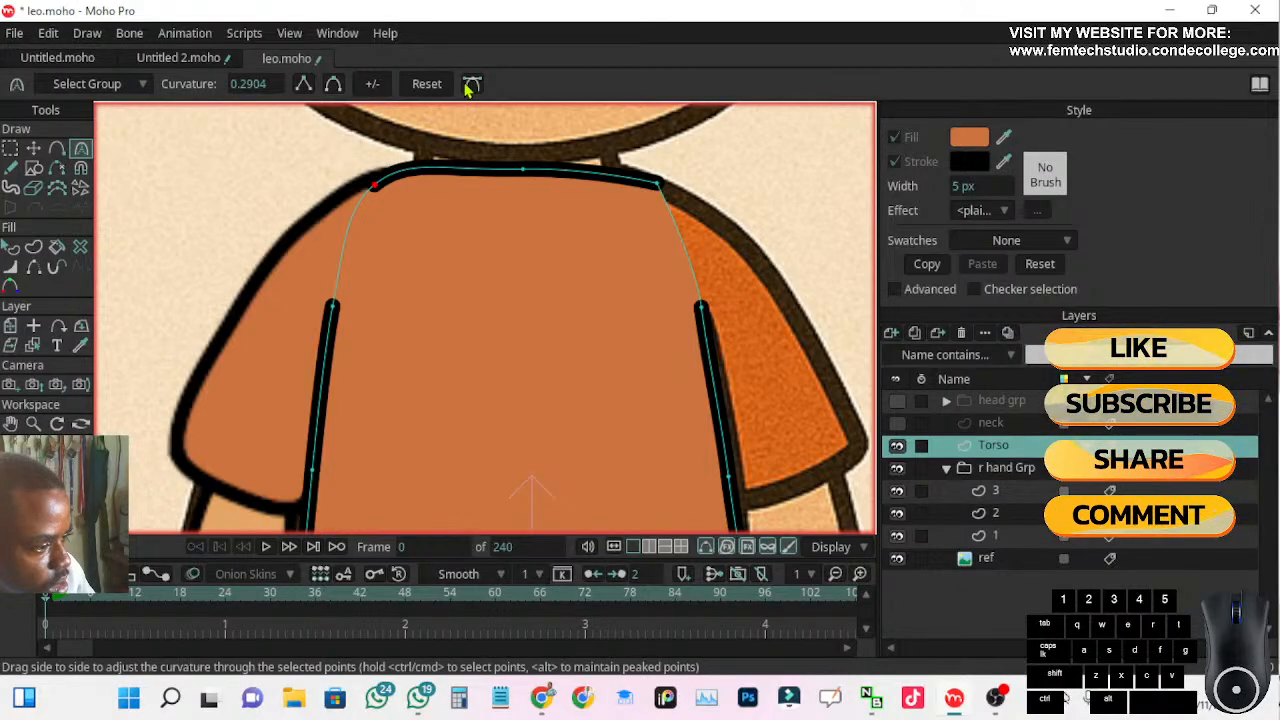
{"action": "left_click_drag", "start_coordinate": [408, 157], "coordinate": [411, 170]}
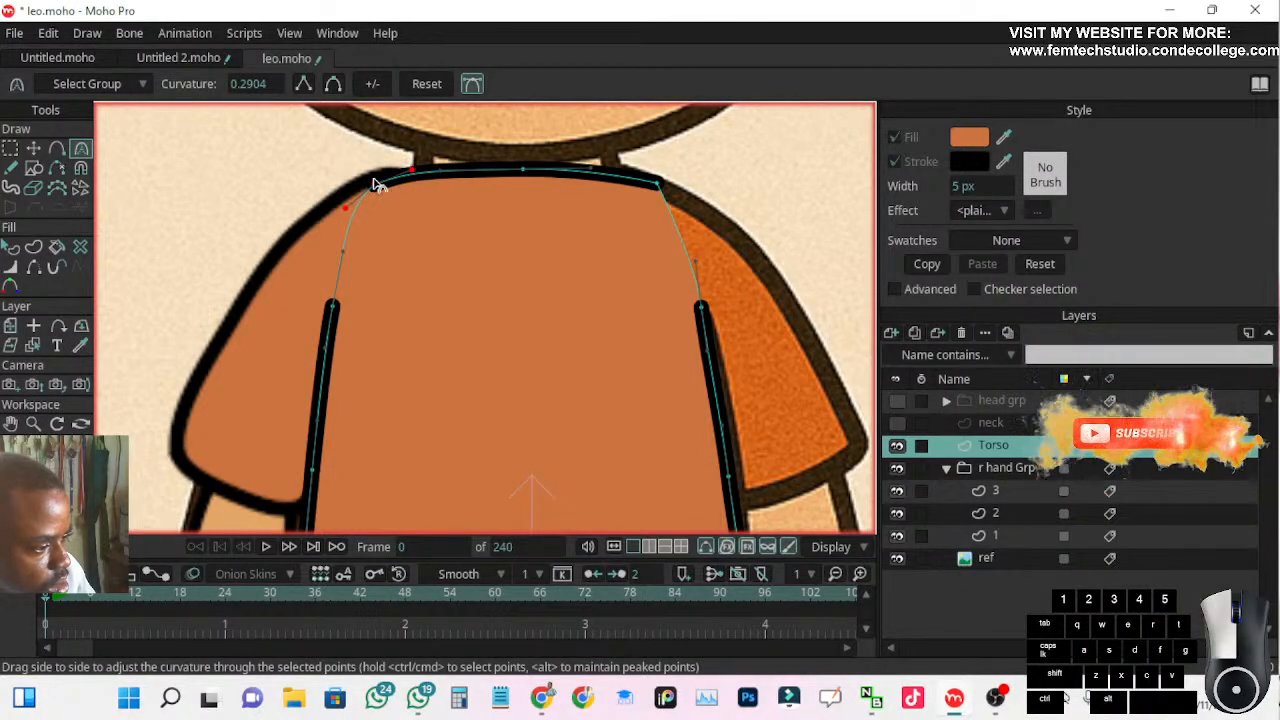
{"action": "left_click", "coordinate": [33, 148]}
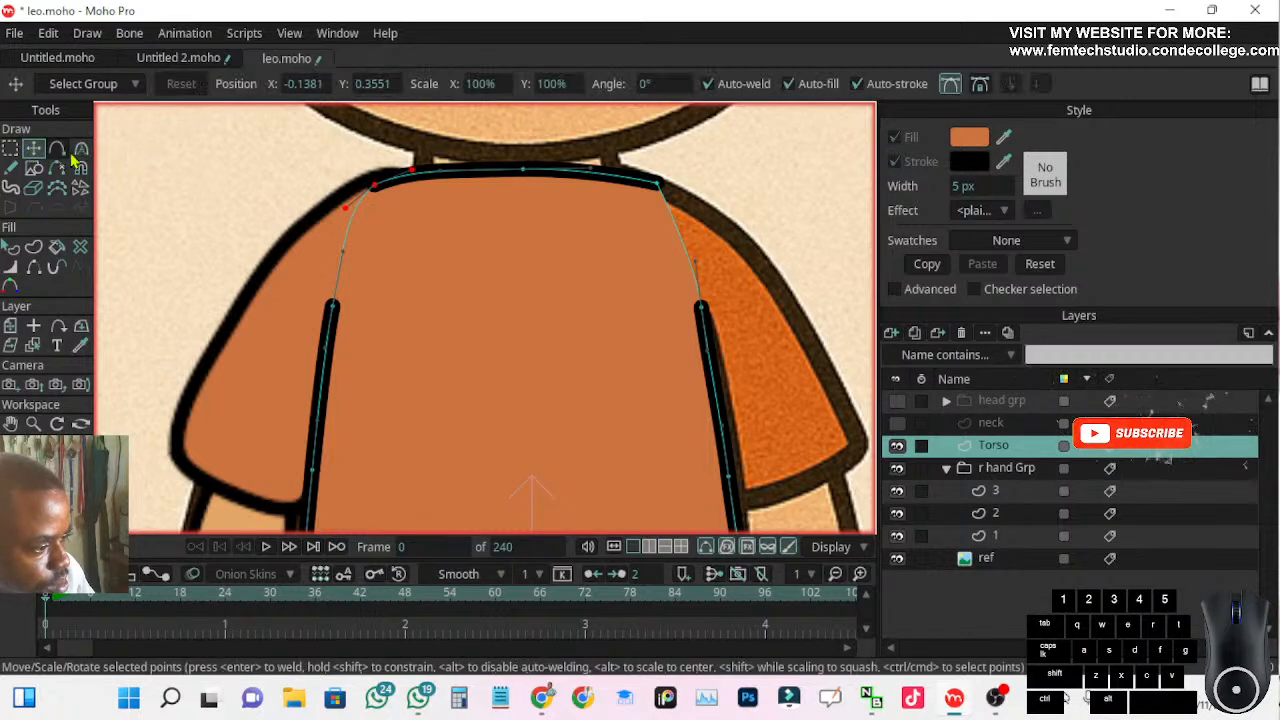
{"action": "left_click", "coordinate": [375, 180]}
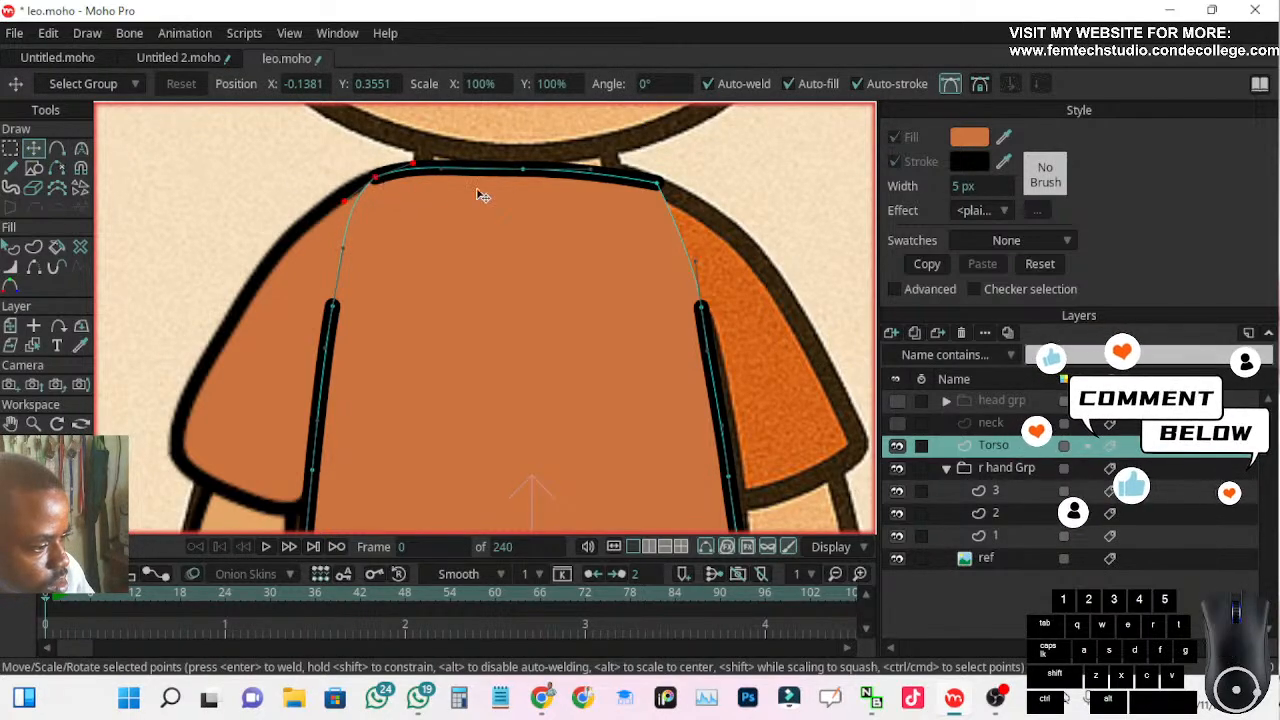
Smooth the torso's left-arm-side shoulder point with the Curvature tool
{"action": "left_click", "coordinate": [657, 184]}
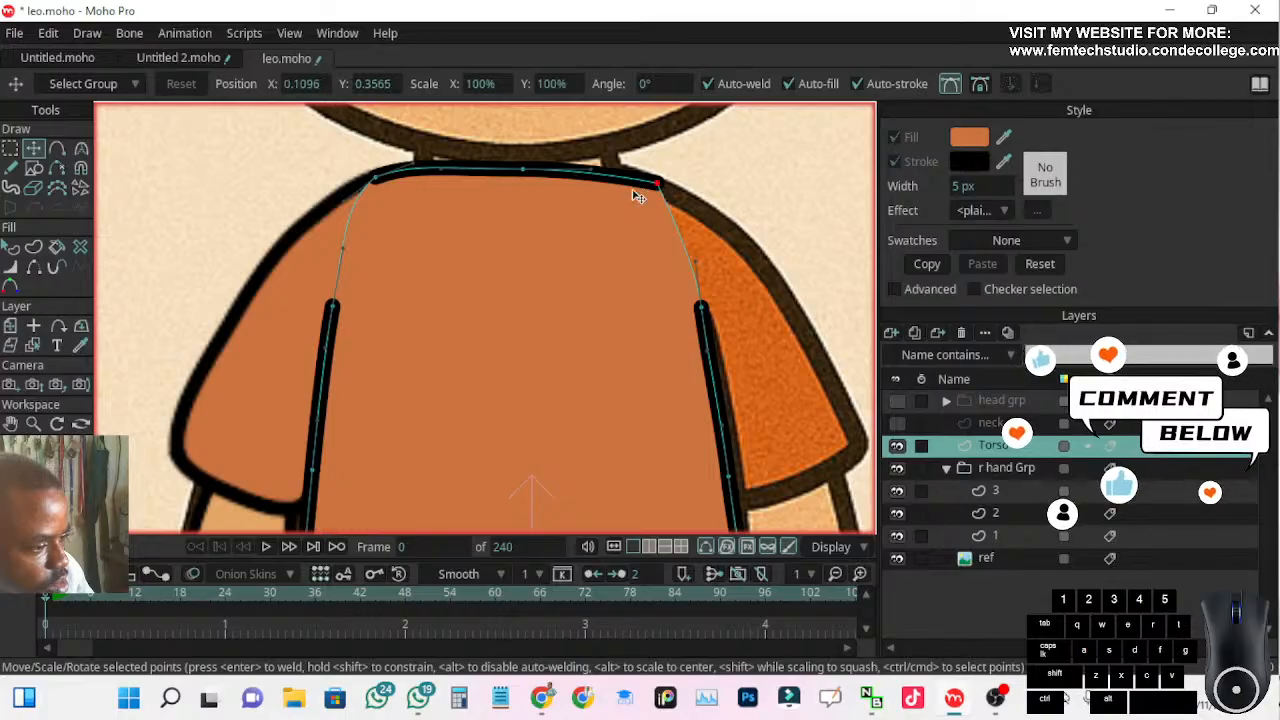
{"action": "left_click", "coordinate": [81, 150]}
{"action": "left_click", "coordinate": [333, 84]}
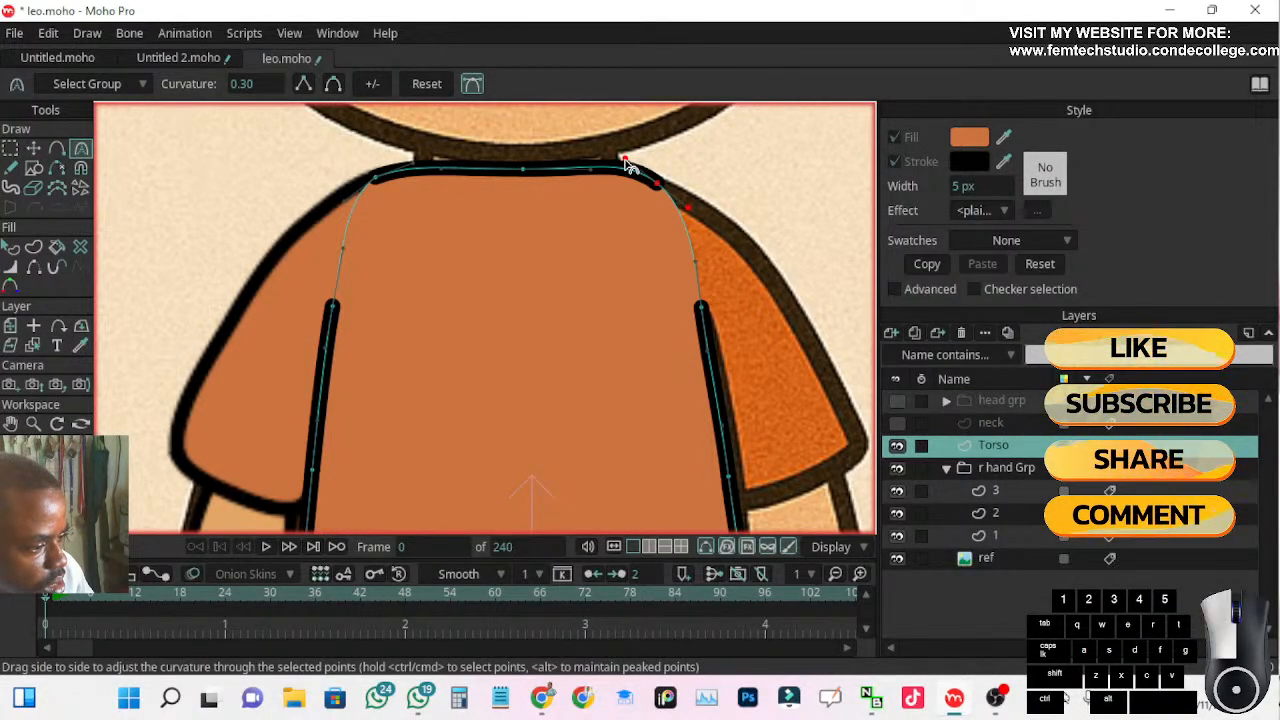
Adjust the torso's middle neckline point to a curvature of about 0.27 and turn off the Curvature tool's Bezier handles
{"action": "left_click", "coordinate": [523, 172]}
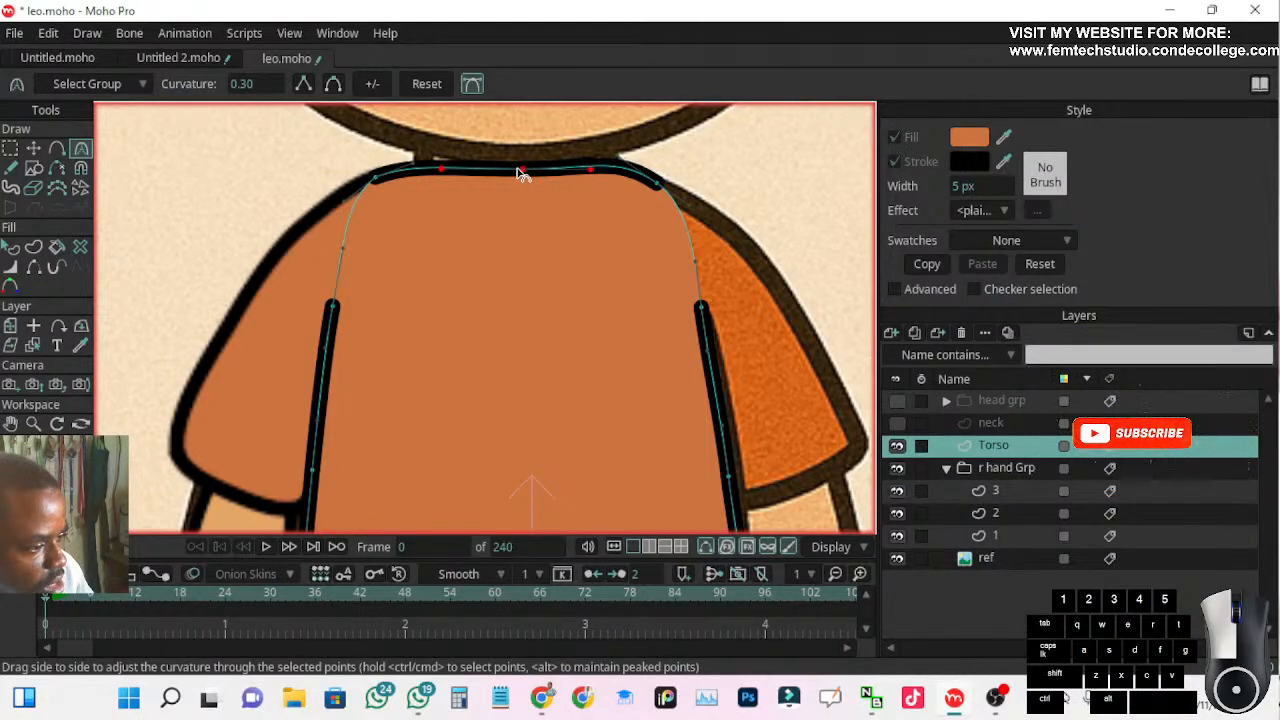
{"action": "left_click_drag", "start_coordinate": [518, 172], "coordinate": [380, 166]}
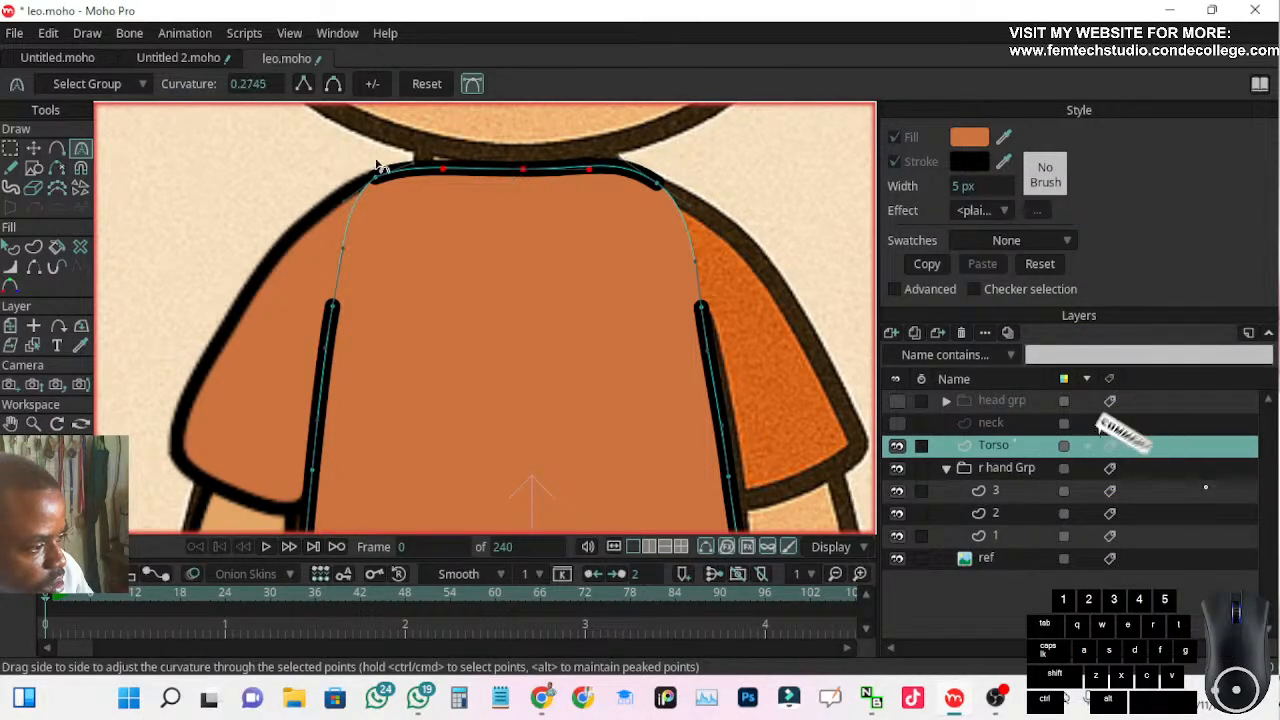
{"action": "left_click", "coordinate": [474, 84]}
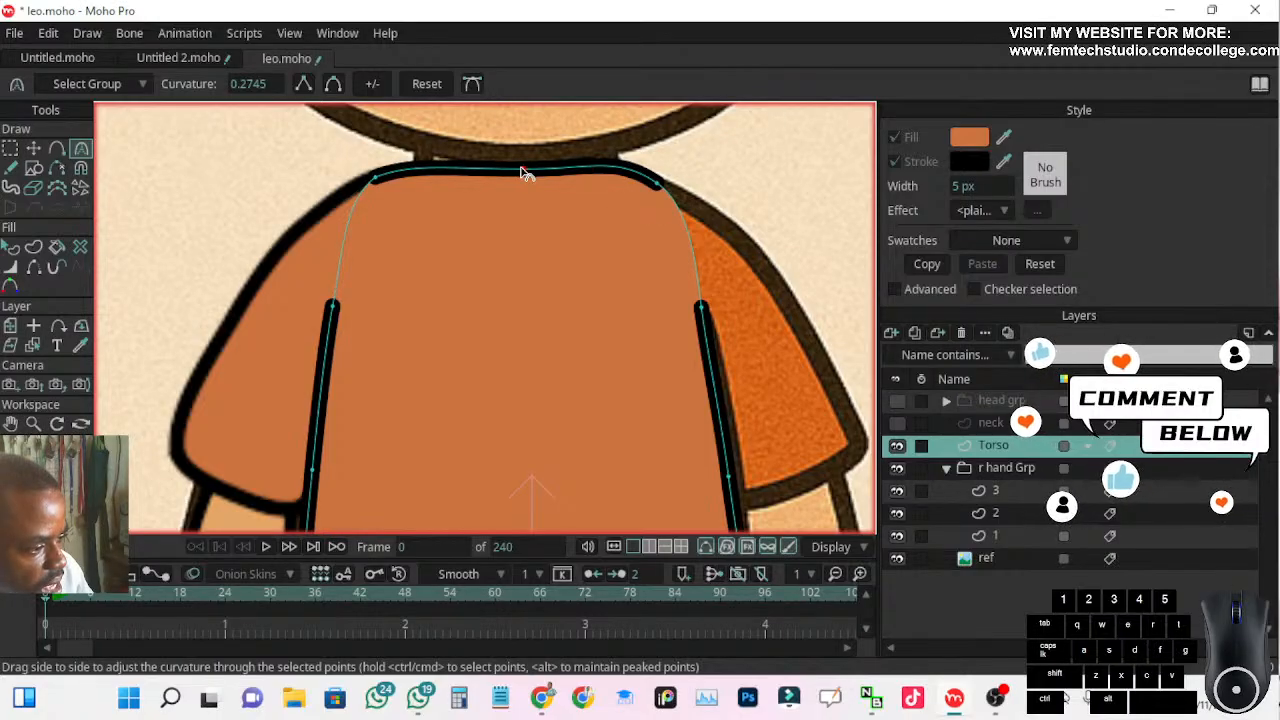
Turn off Bezier handles for Transform Points and move the middle neckline point to about X -0.0152, Y 0.3737, leaving no points selected
{"action": "left_click", "coordinate": [33, 148]}
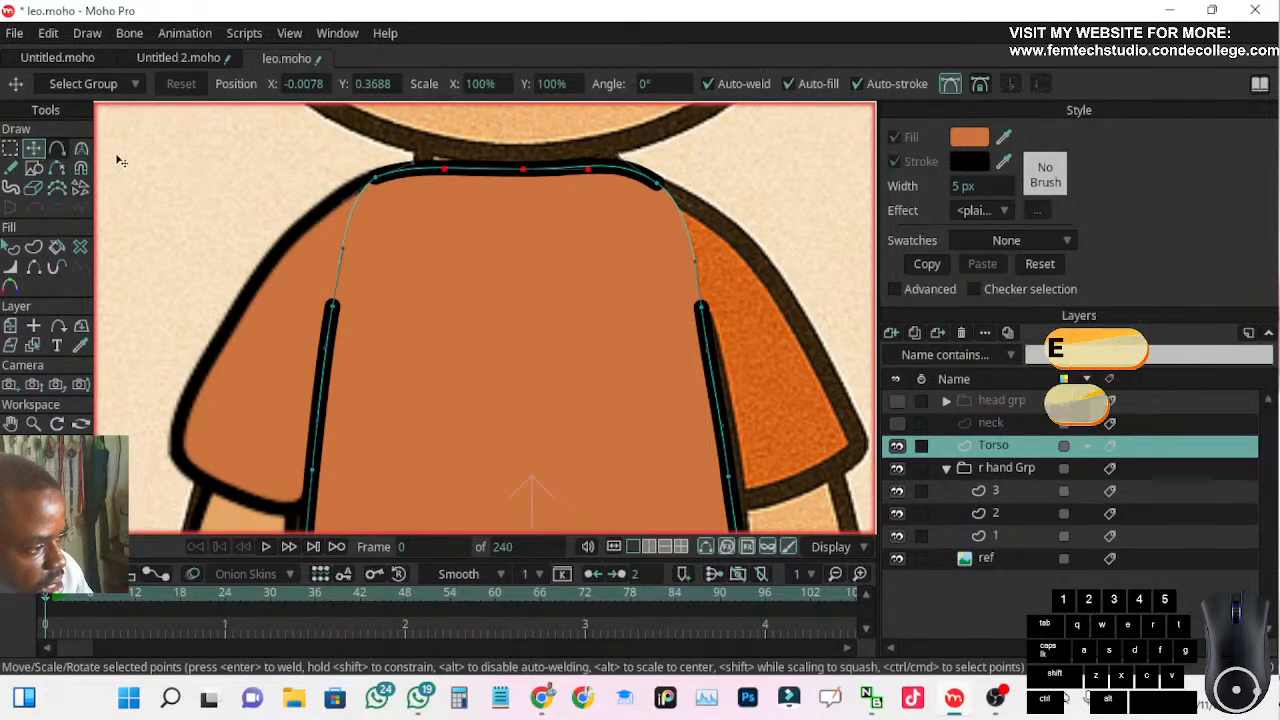
{"action": "left_click", "coordinate": [950, 85]}
{"action": "left_click_drag", "start_coordinate": [522, 170], "coordinate": [514, 166]}
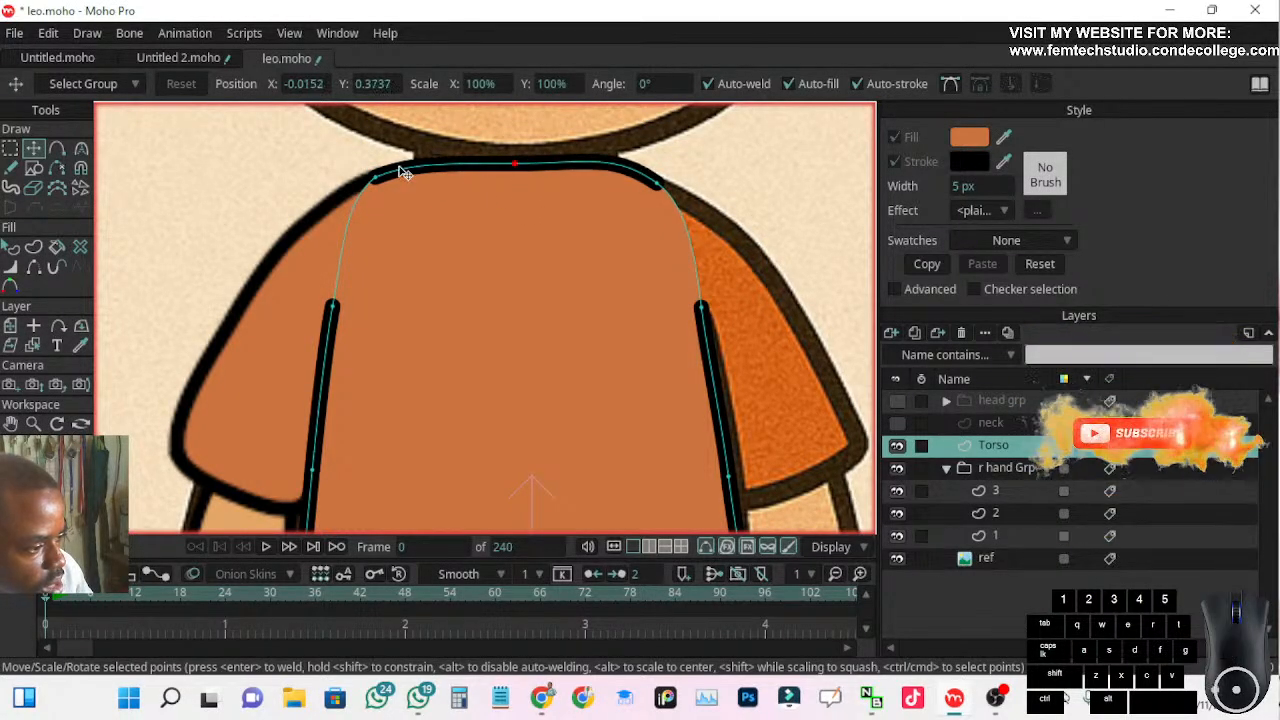
{"action": "left_click", "coordinate": [377, 177]}
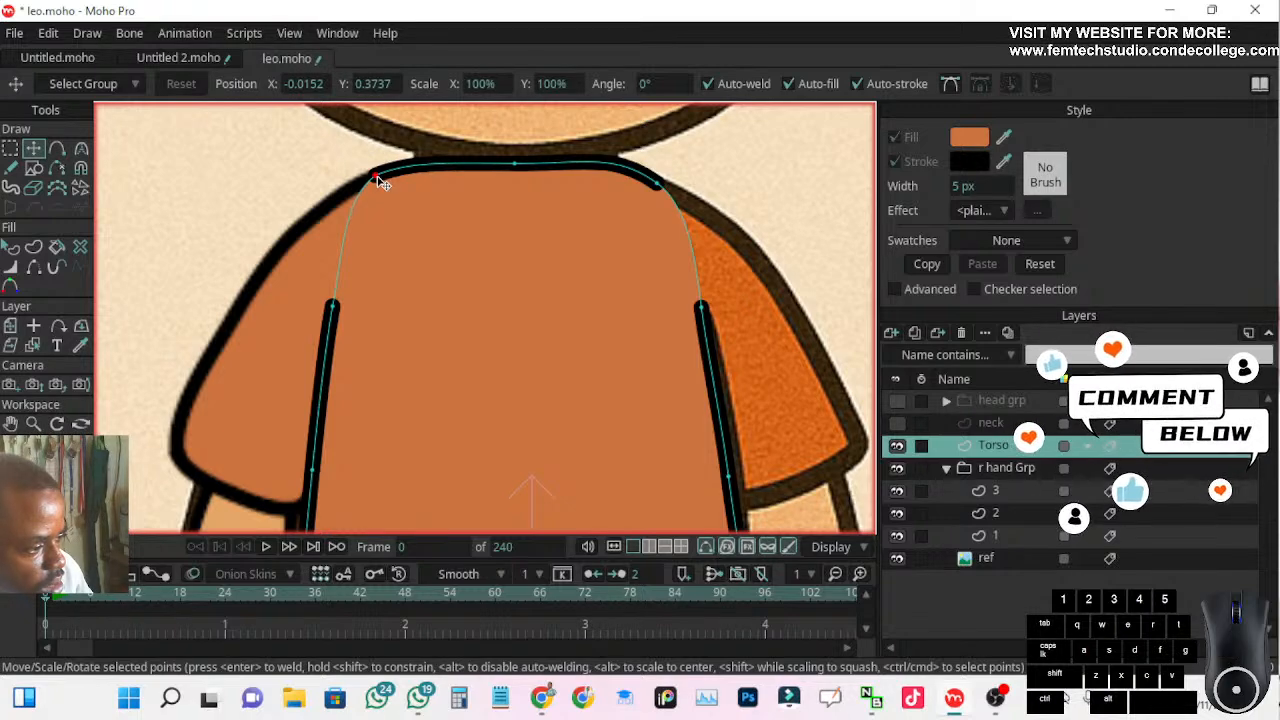
{"action": "left_click", "coordinate": [287, 177]}
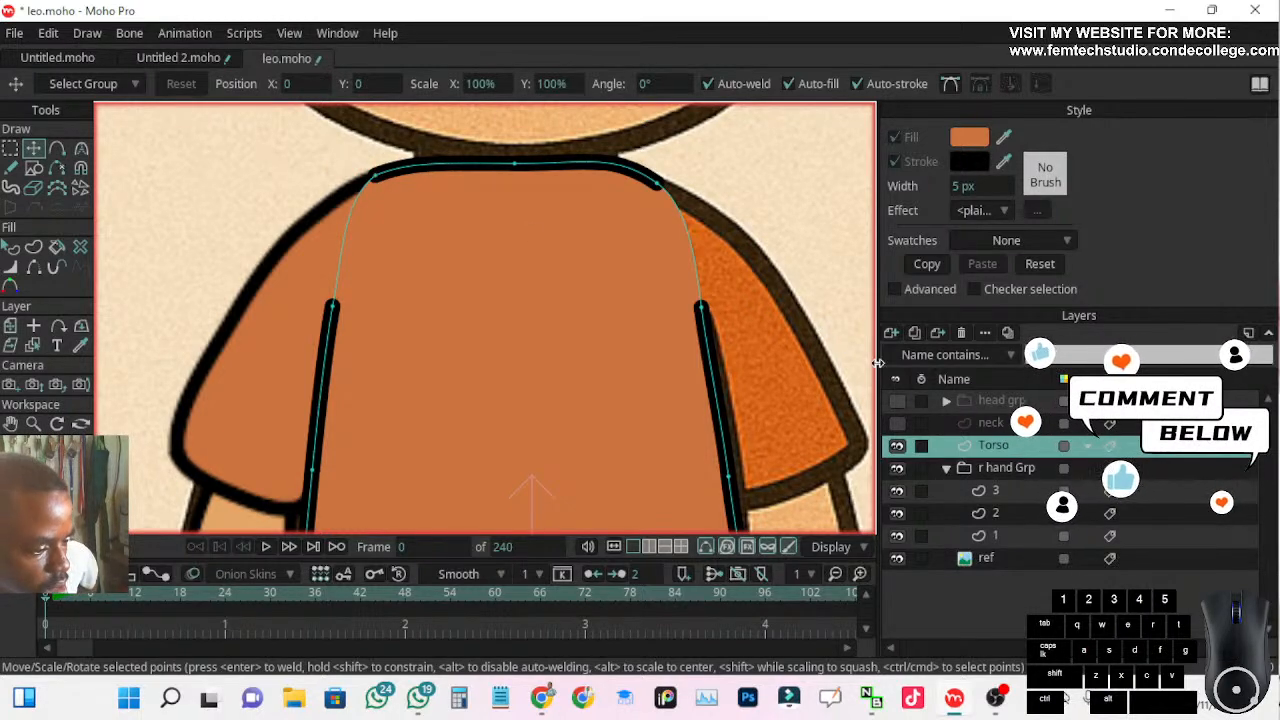
Examine the right-arm sleeve on layer 3 against the torso and the reference character's shirt
{"action": "left_click", "coordinate": [1003, 492]}
{"action": "scroll", "coordinate": [574, 391], "scroll_direction": "down", "scroll_amount": 4}
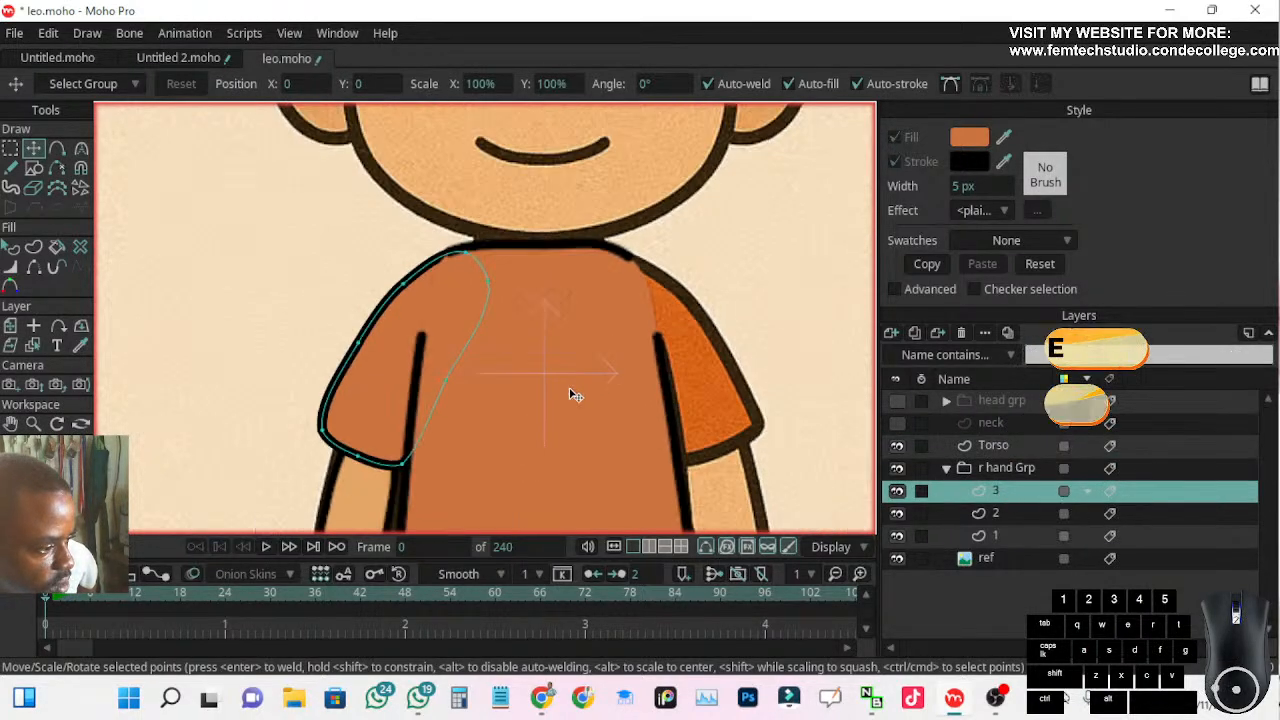
{"action": "scroll", "coordinate": [530, 395], "scroll_direction": "up", "scroll_amount": 1}
{"action": "left_click_drag", "start_coordinate": [530, 395], "coordinate": [634, 261]}
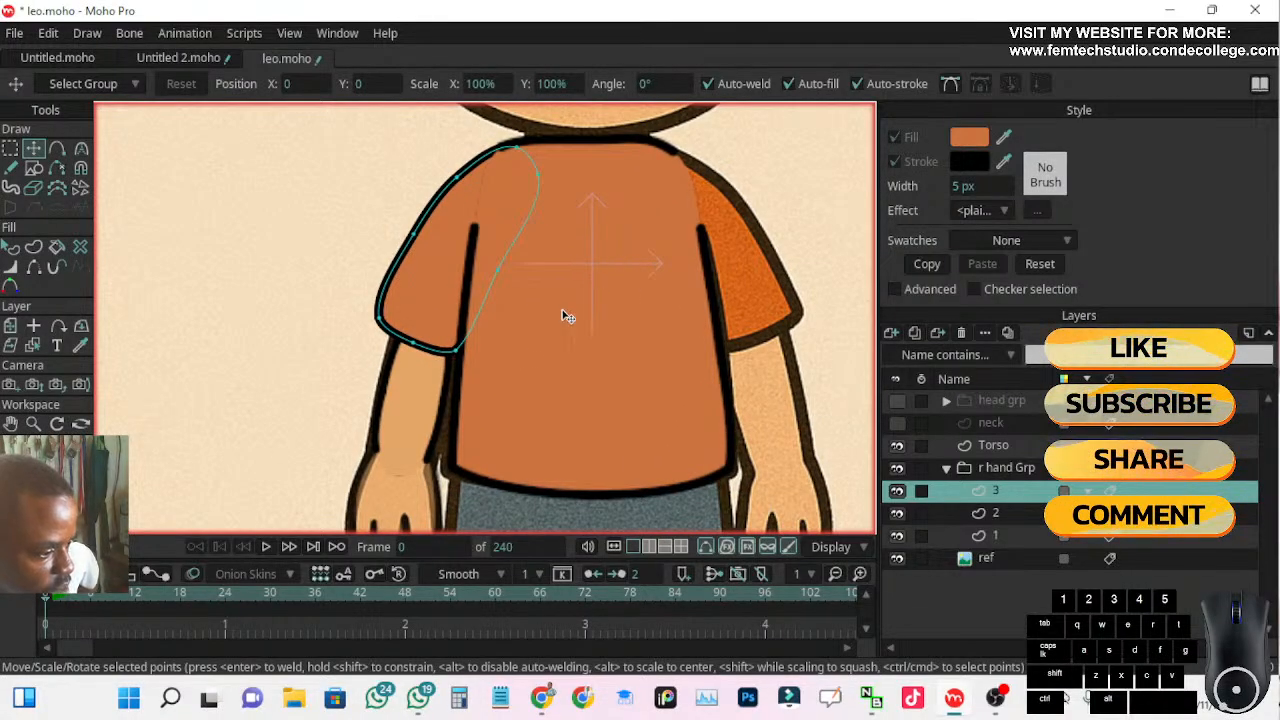
{"action": "scroll", "coordinate": [480, 352], "scroll_direction": "down", "scroll_amount": 2}
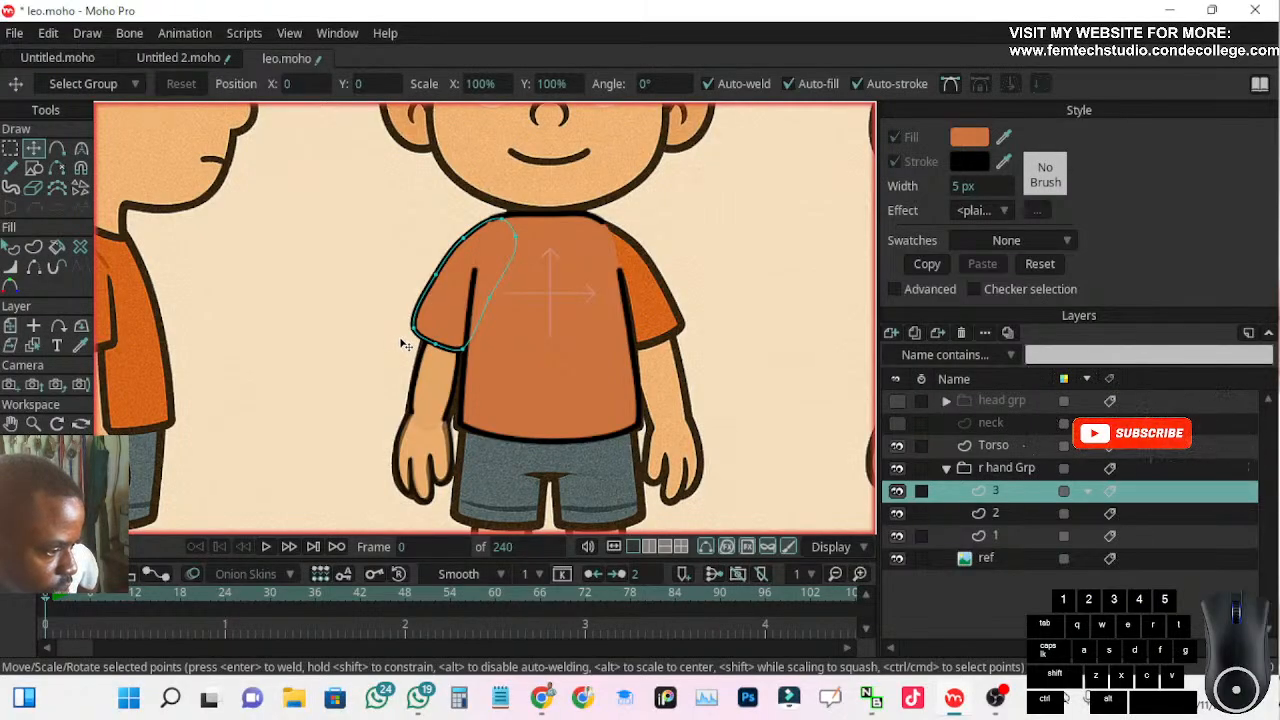
{"action": "scroll", "coordinate": [424, 259], "scroll_direction": "up", "scroll_amount": 1}
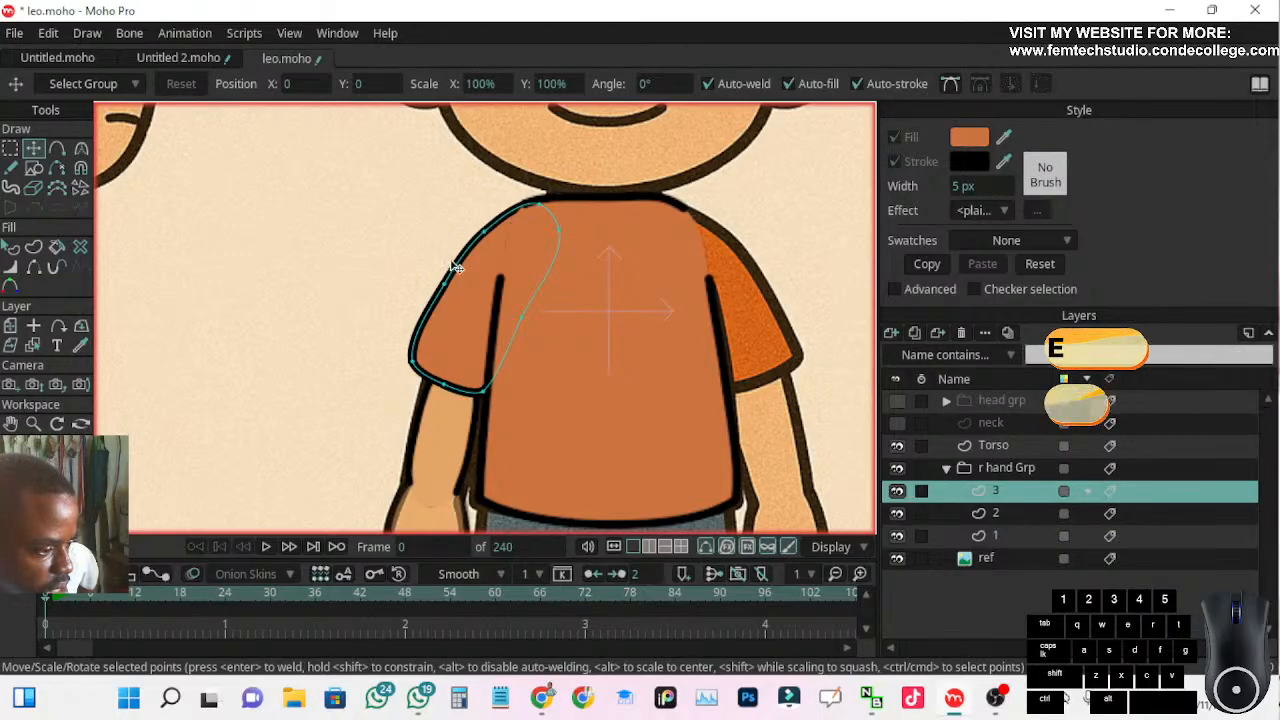
{"action": "scroll", "coordinate": [452, 267], "scroll_direction": "down", "scroll_amount": 2}
{"action": "scroll", "coordinate": [462, 293], "scroll_direction": "down", "scroll_amount": 2}
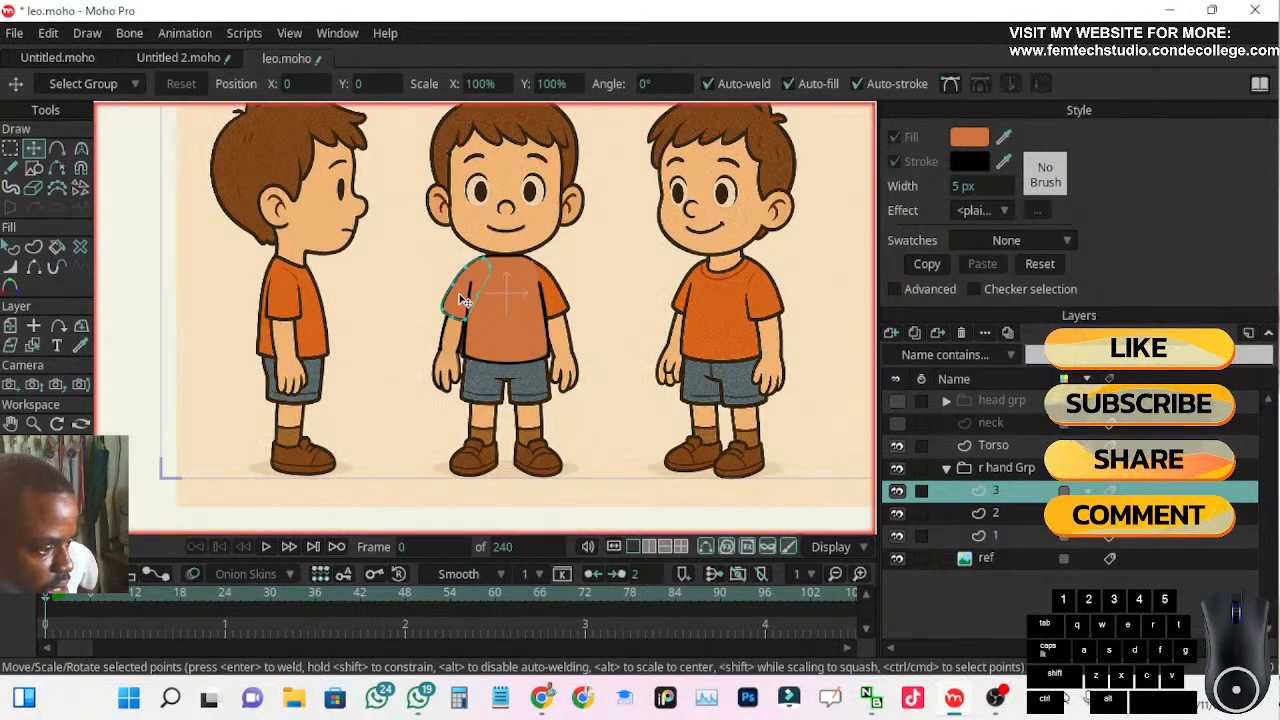
{"action": "scroll", "coordinate": [565, 300], "scroll_direction": "up", "scroll_amount": 2}
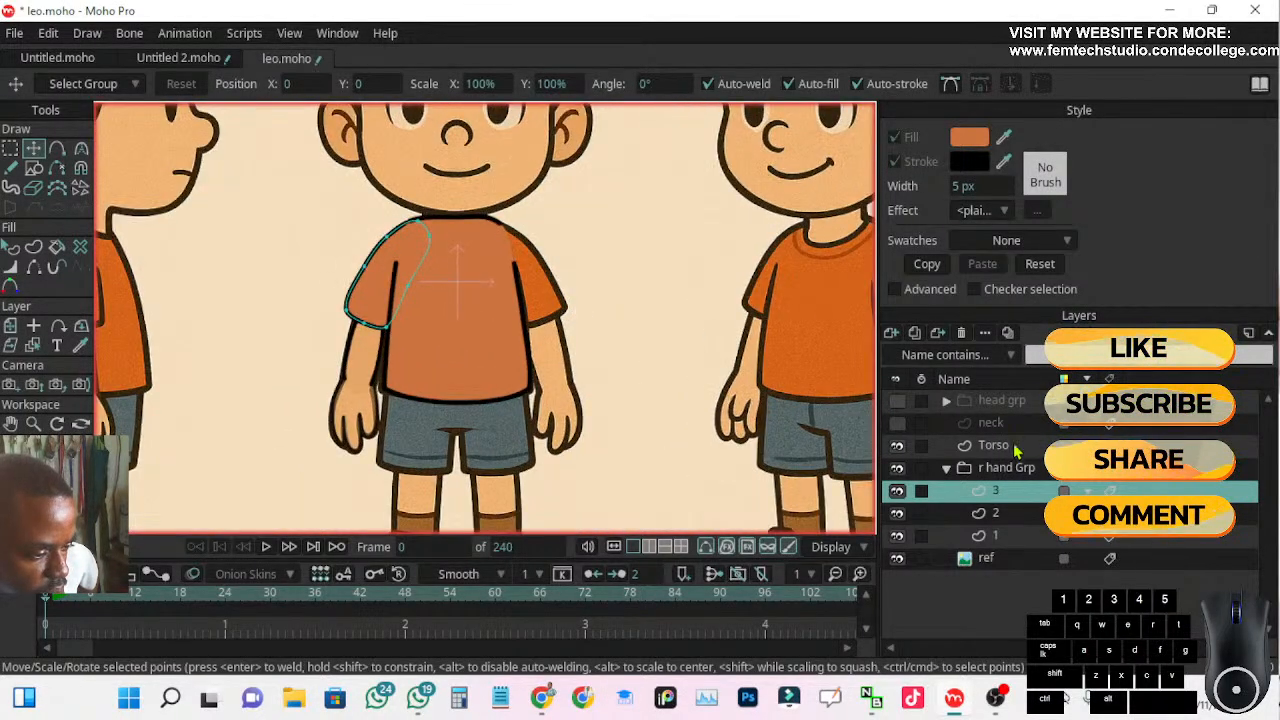
{"action": "double_click", "coordinate": [1000, 446]}
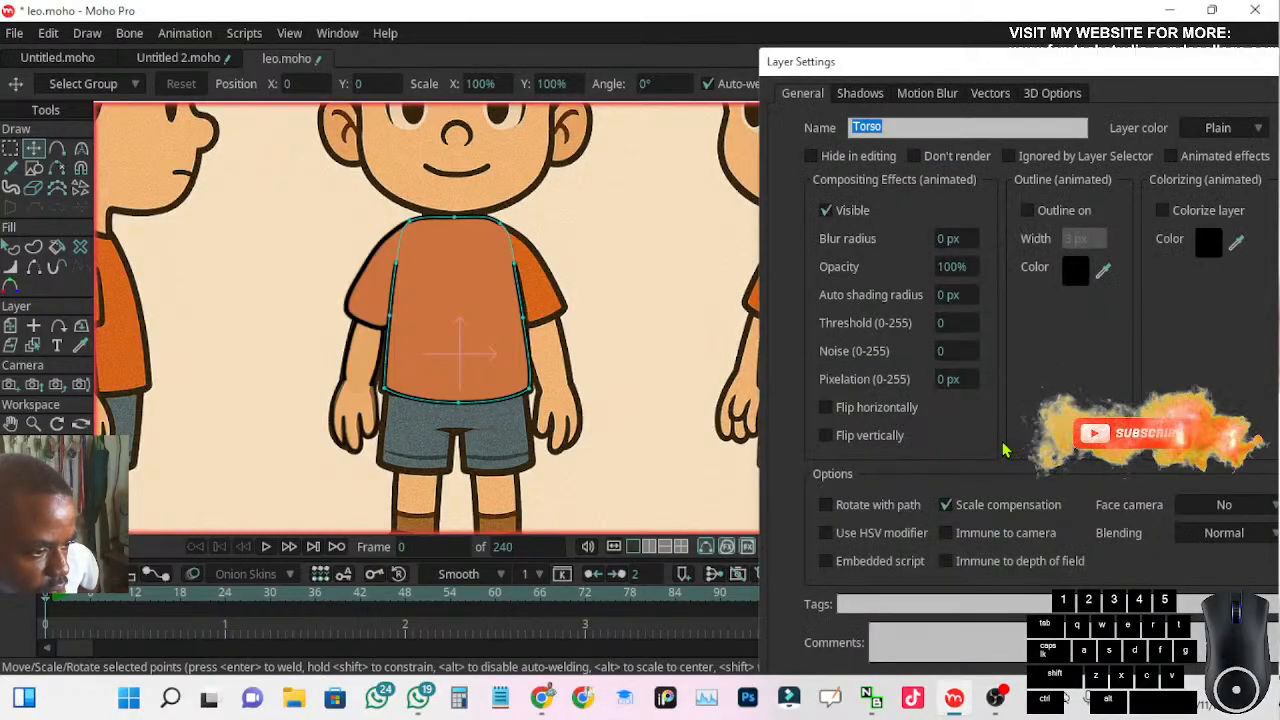
{"action": "left_click_drag", "start_coordinate": [986, 60], "coordinate": [884, 43]}
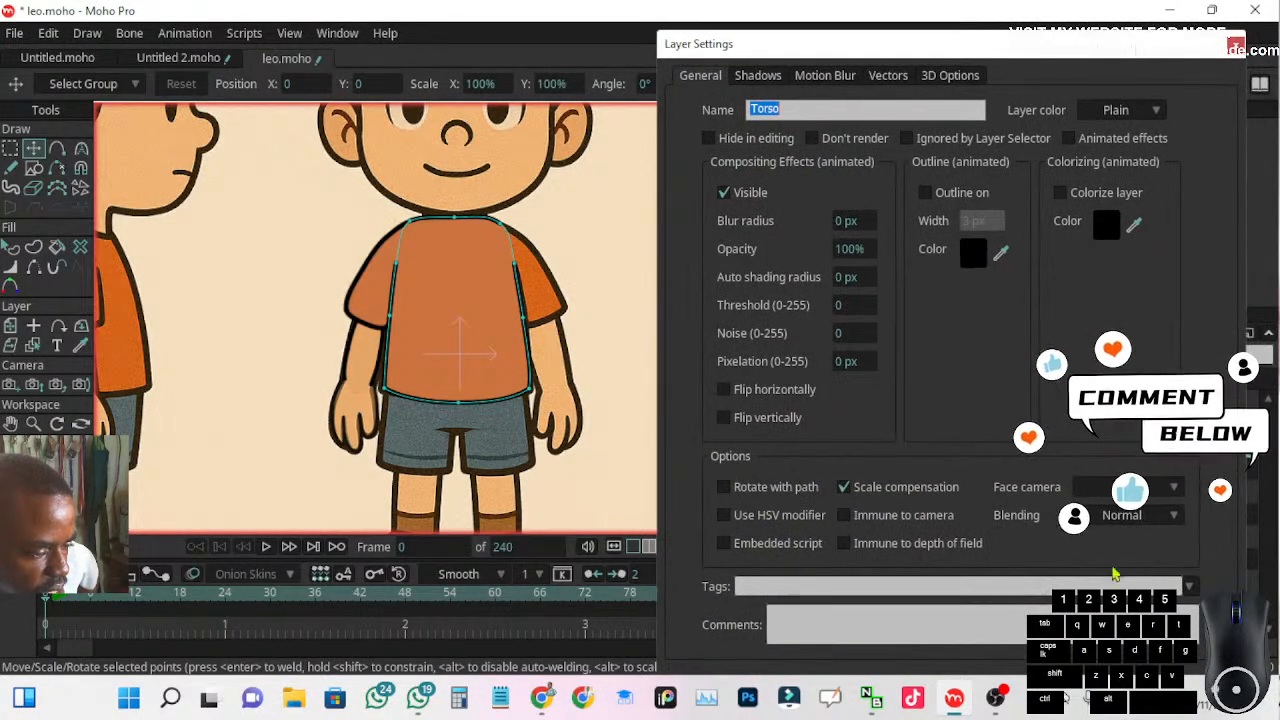
{"action": "left_click", "coordinate": [1236, 45]}
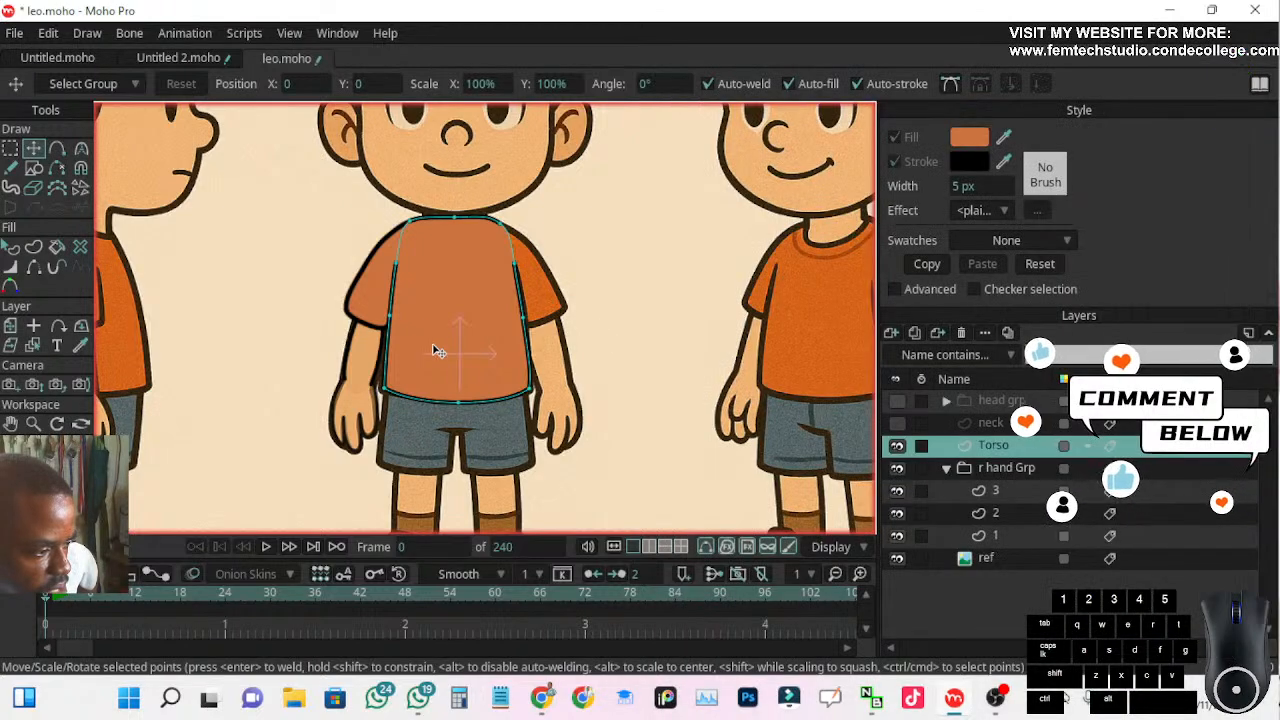
Change the torso shape's fill to CB550F by sampling the orange shirt of the three-quarter-view reference boy
{"action": "scroll", "coordinate": [549, 292], "scroll_direction": "down", "scroll_amount": 3}
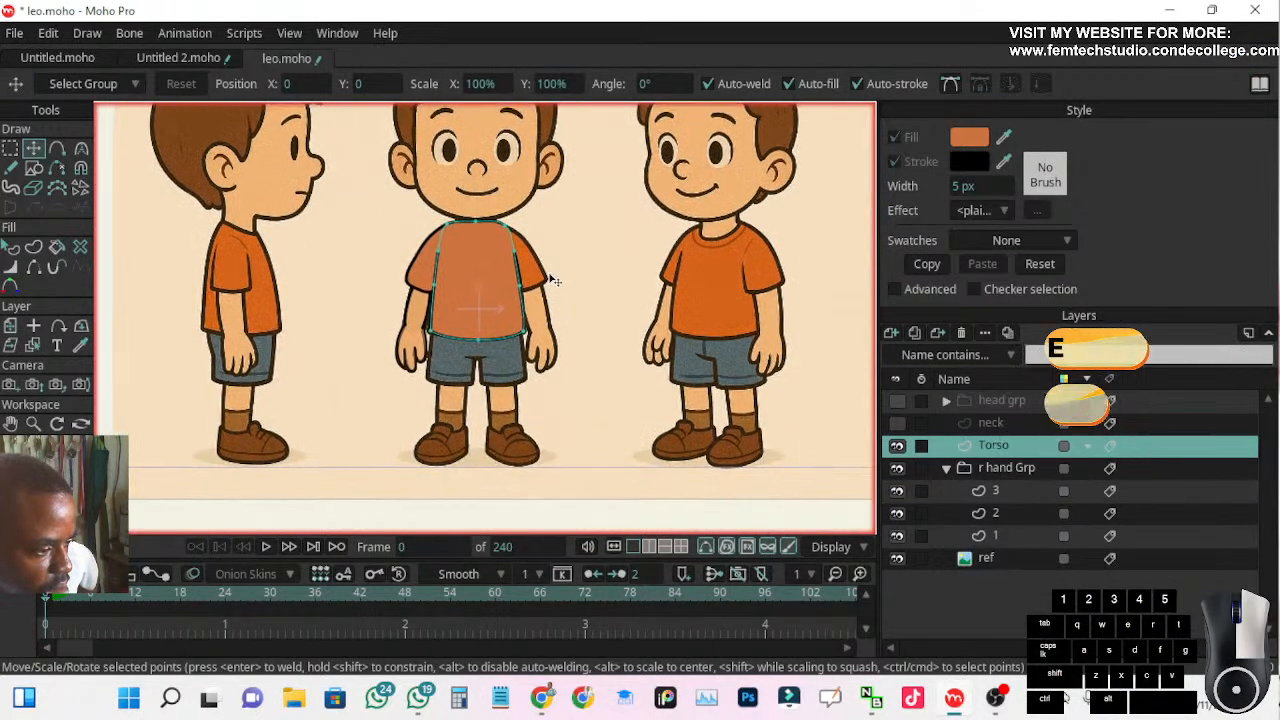
{"action": "left_click", "coordinate": [9, 249]}
{"action": "left_click", "coordinate": [461, 292]}
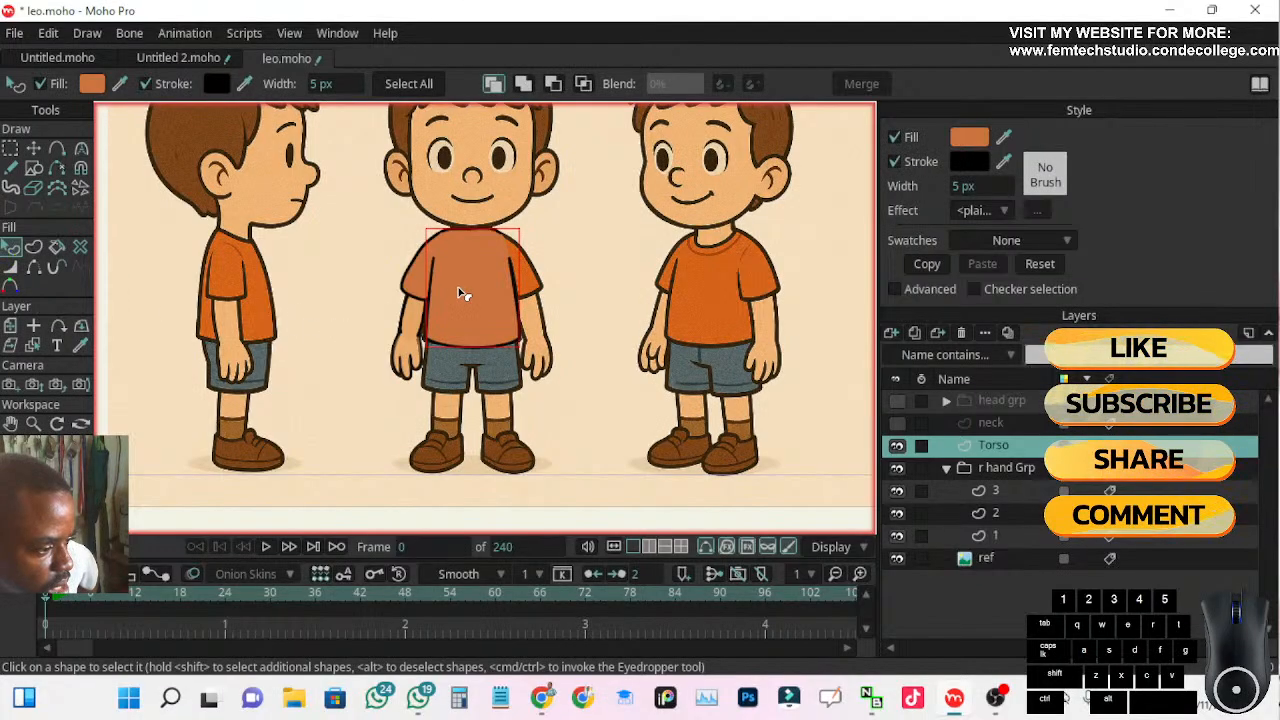
{"action": "left_click", "coordinate": [1006, 137]}
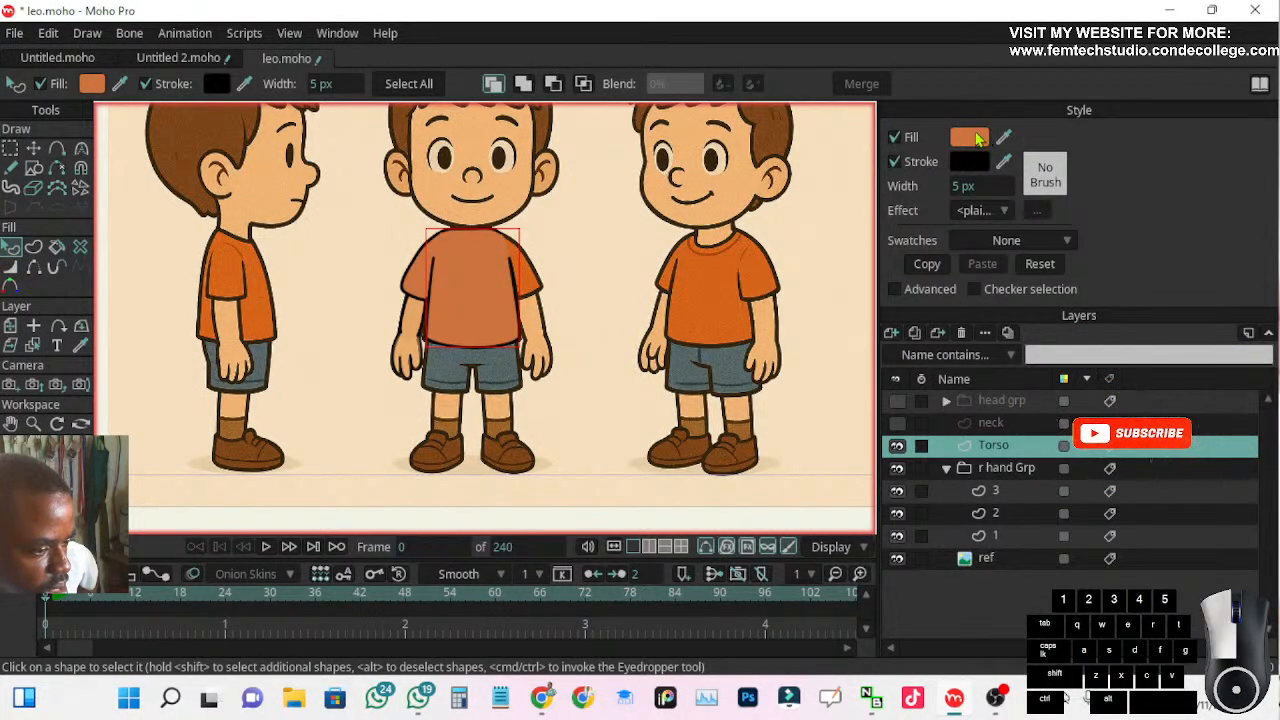
{"action": "left_click", "coordinate": [970, 137]}
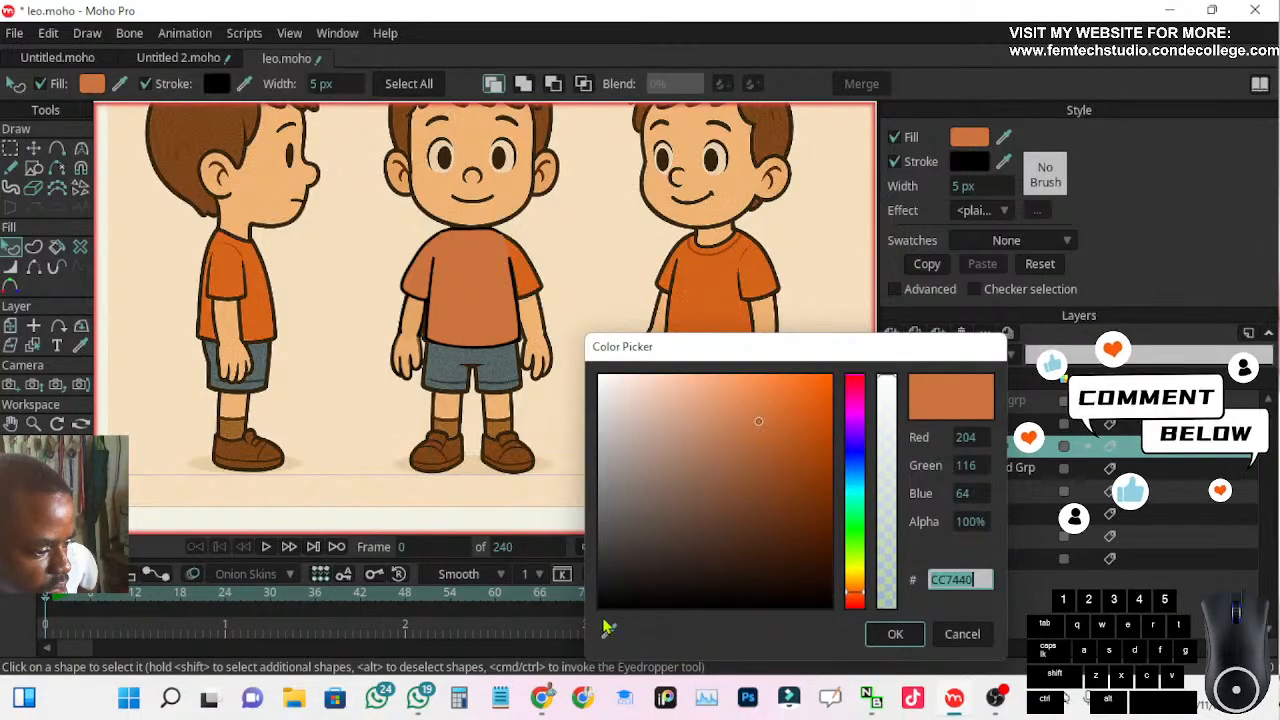
{"action": "left_click", "coordinate": [607, 638]}
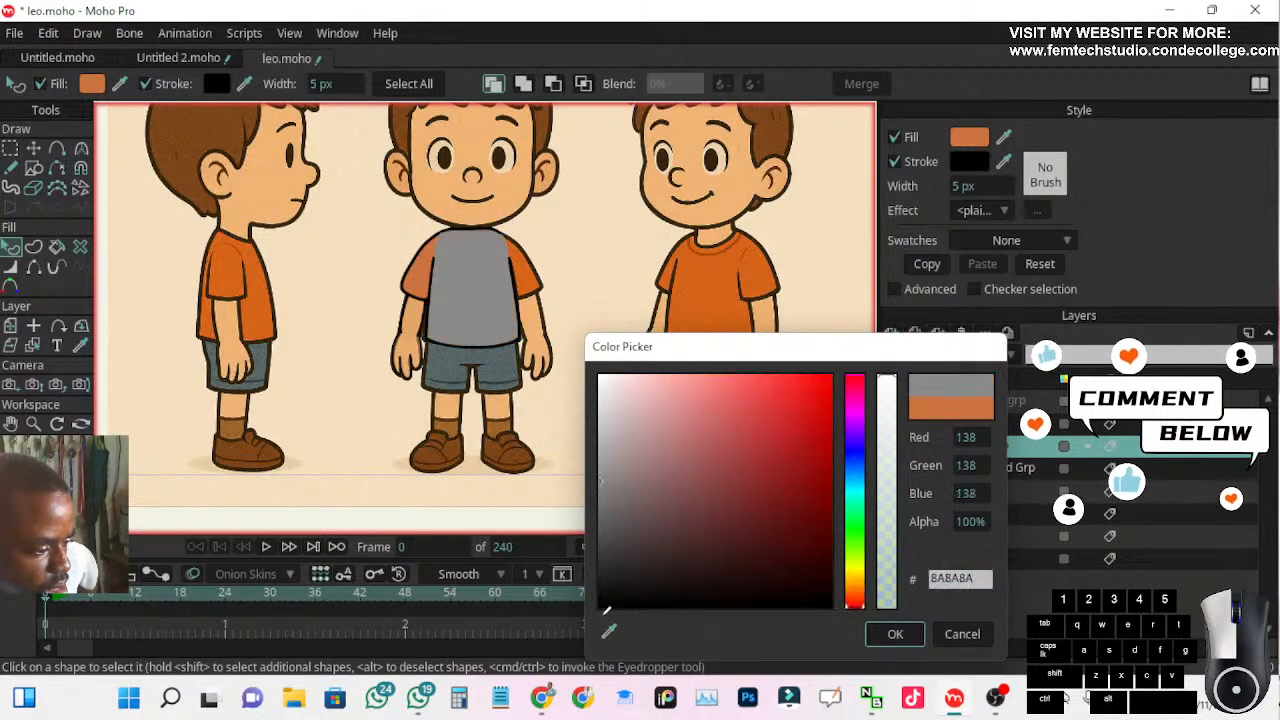
{"action": "left_click", "coordinate": [727, 280]}
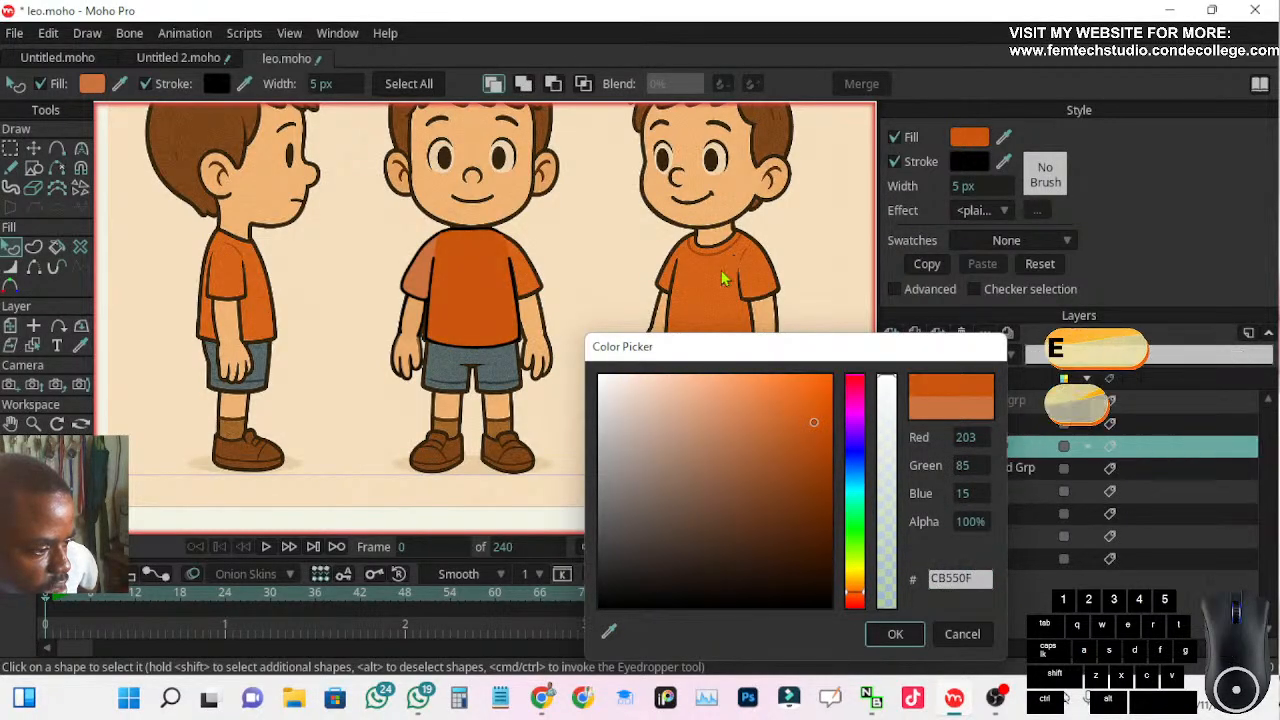
{"action": "left_click", "coordinate": [905, 634]}
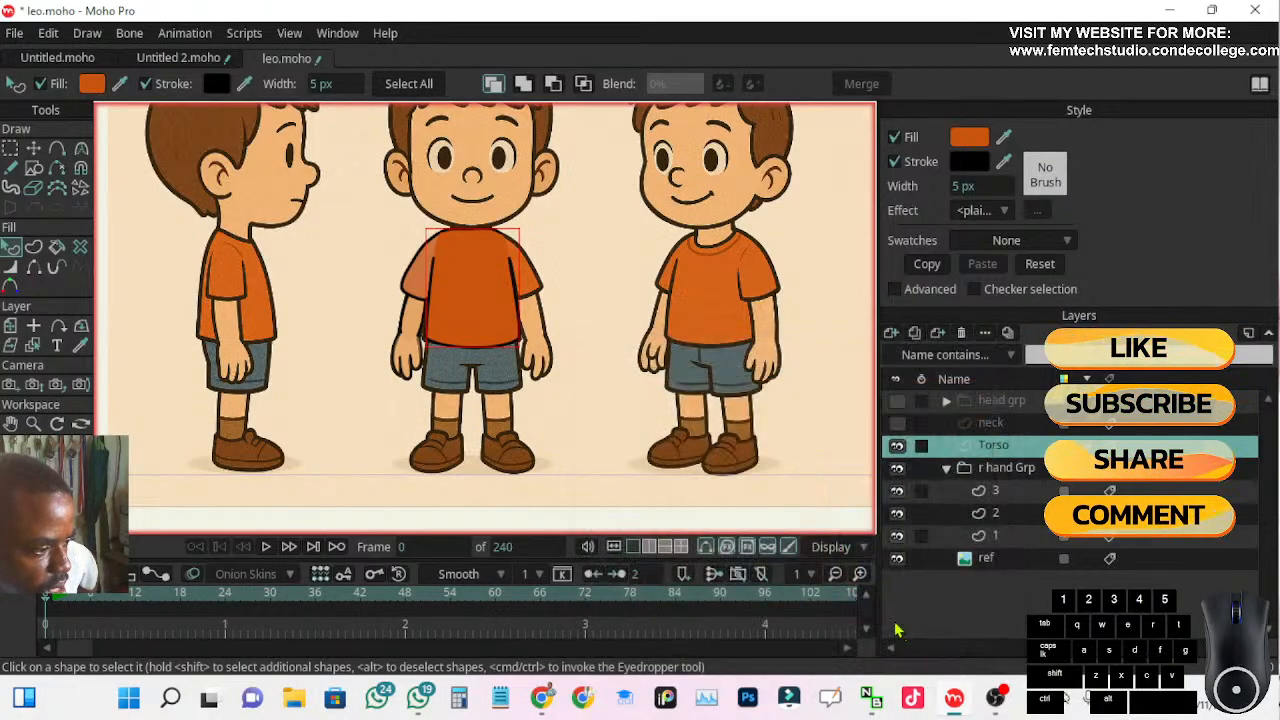
Match the sleeve shape on layer 3 to the torso by sampling the torso's fill color, CB550F
{"action": "scroll", "coordinate": [530, 372], "scroll_direction": "up", "scroll_amount": 2}
{"action": "left_click_drag", "start_coordinate": [455, 366], "coordinate": [636, 401]}
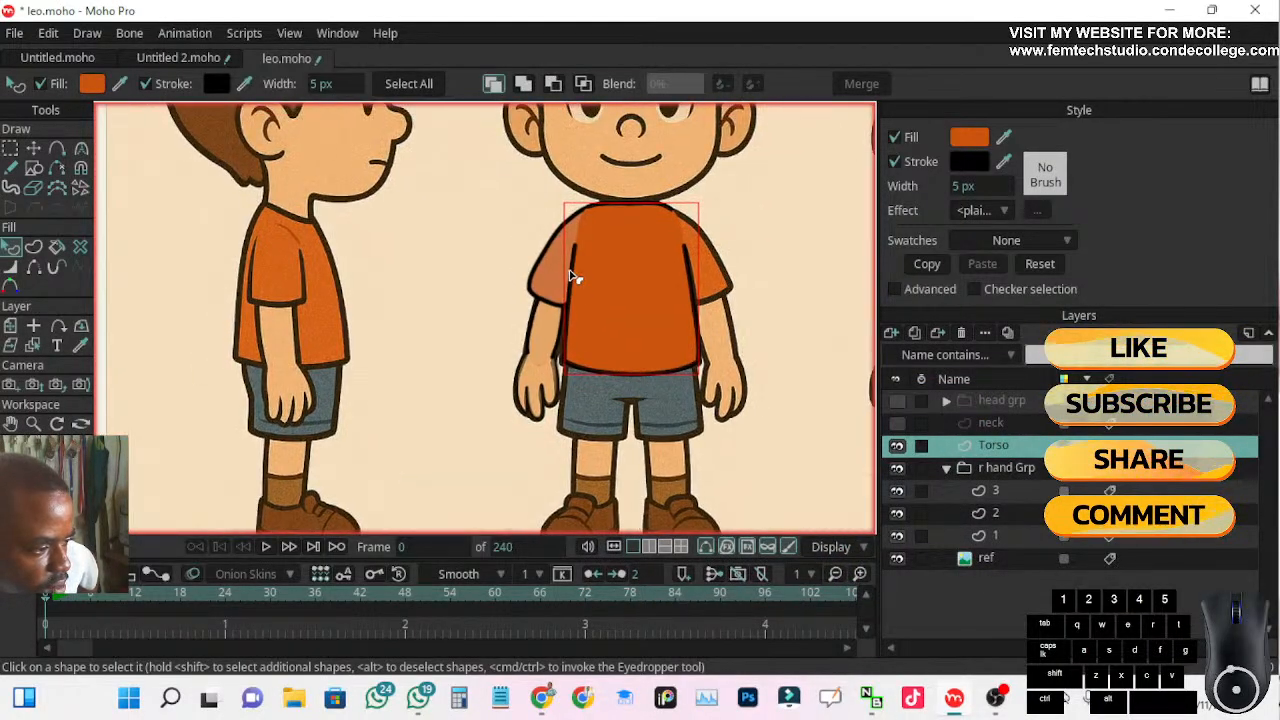
{"action": "left_click", "coordinate": [1000, 492]}
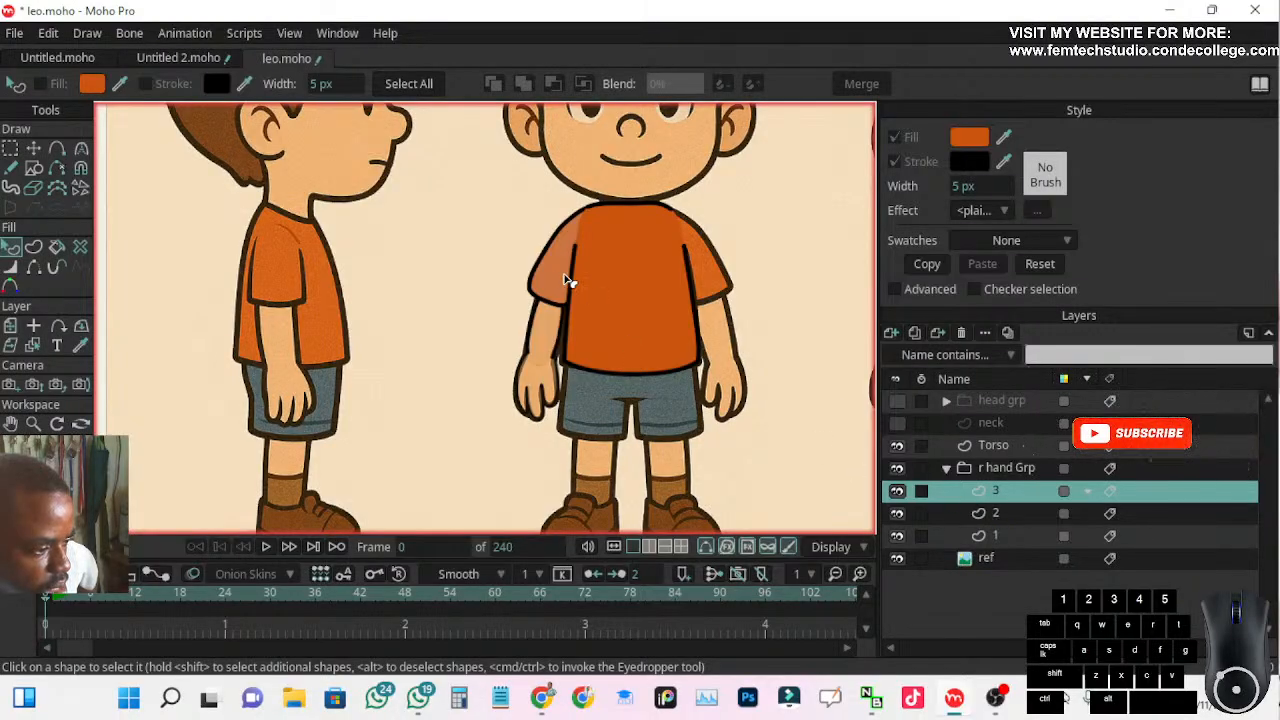
{"action": "left_click", "coordinate": [547, 276]}
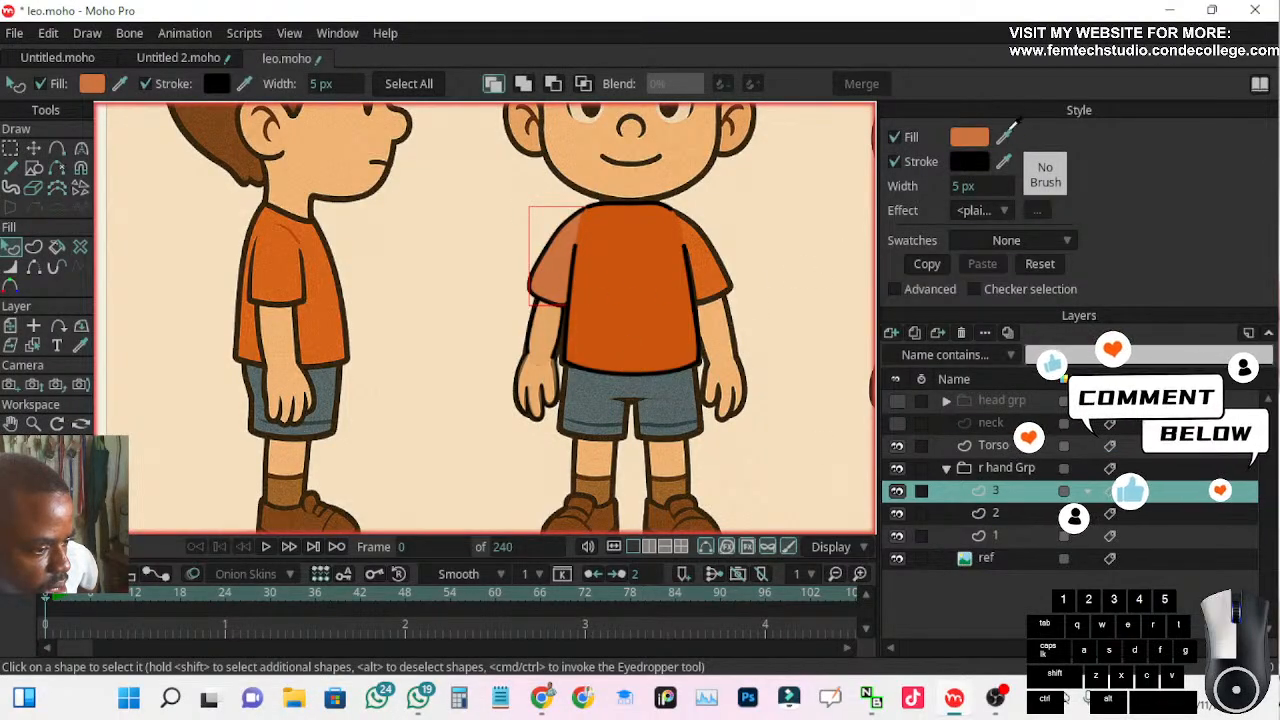
{"action": "left_click", "coordinate": [978, 145]}
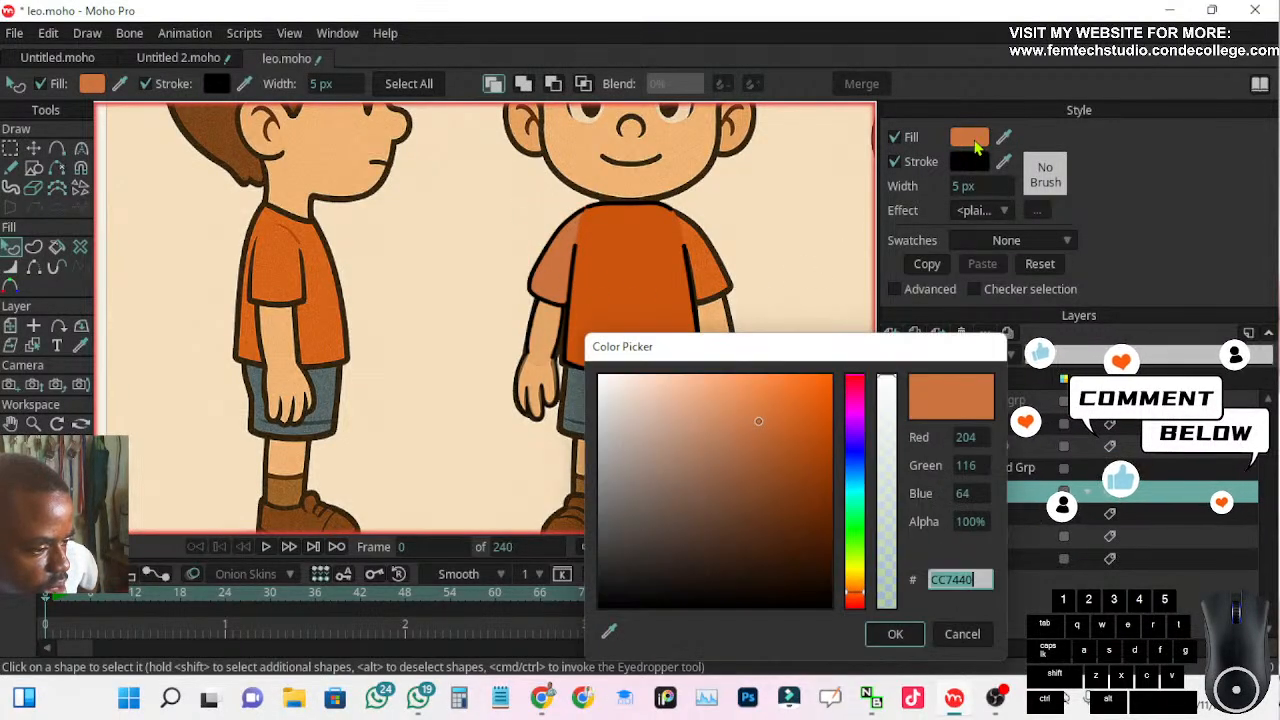
{"action": "left_click_drag", "start_coordinate": [608, 632], "coordinate": [320, 308]}
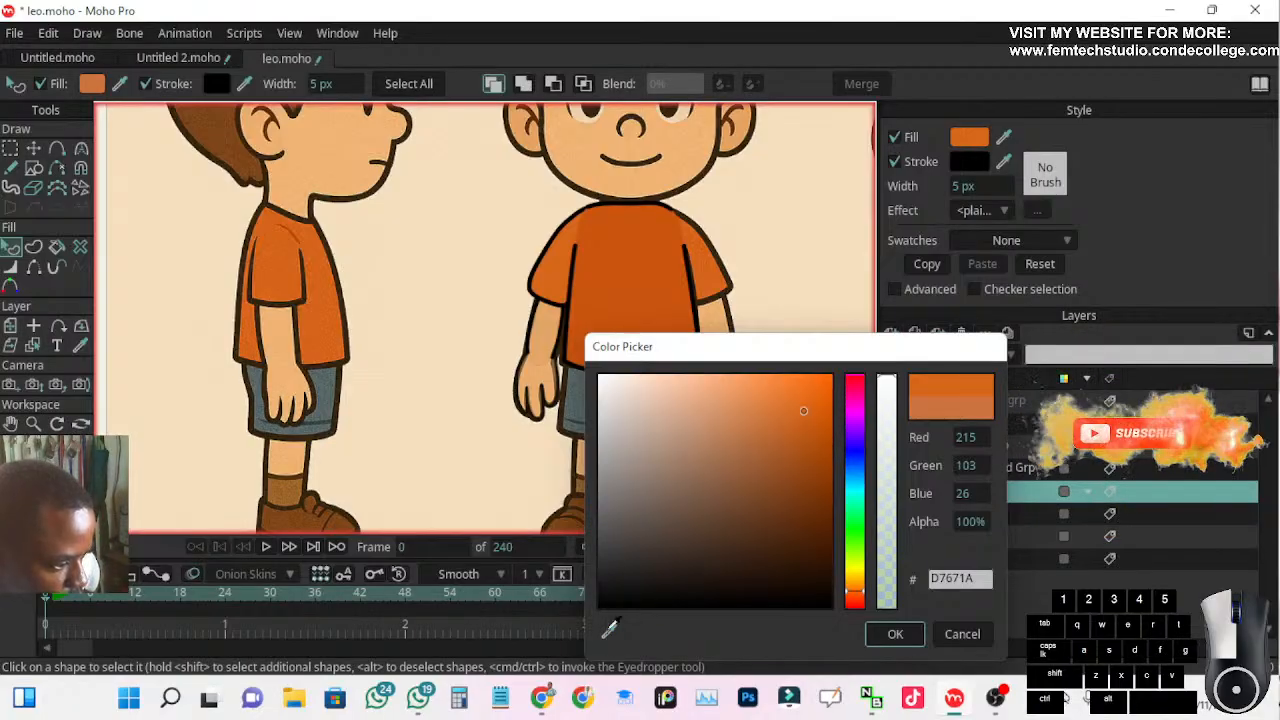
{"action": "left_click", "coordinate": [548, 280]}
{"action": "left_click", "coordinate": [608, 630]}
{"action": "left_click", "coordinate": [515, 526]}
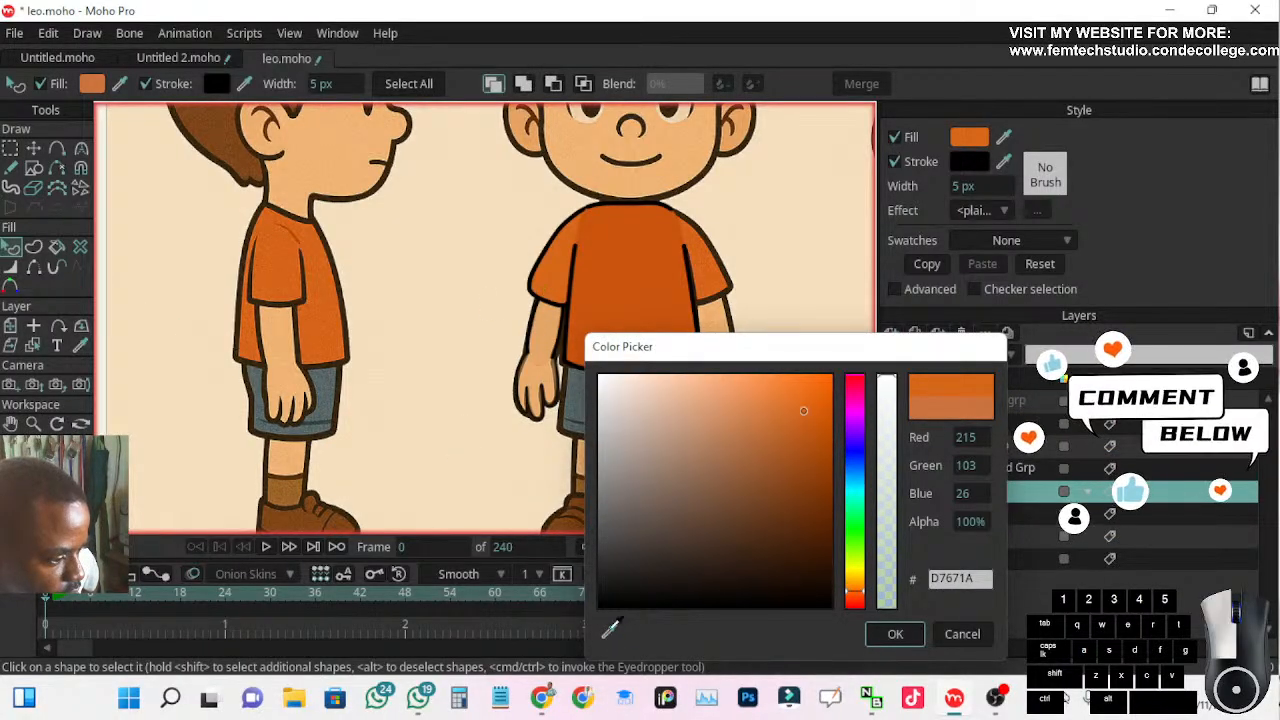
{"action": "left_click_drag", "start_coordinate": [515, 526], "coordinate": [630, 263]}
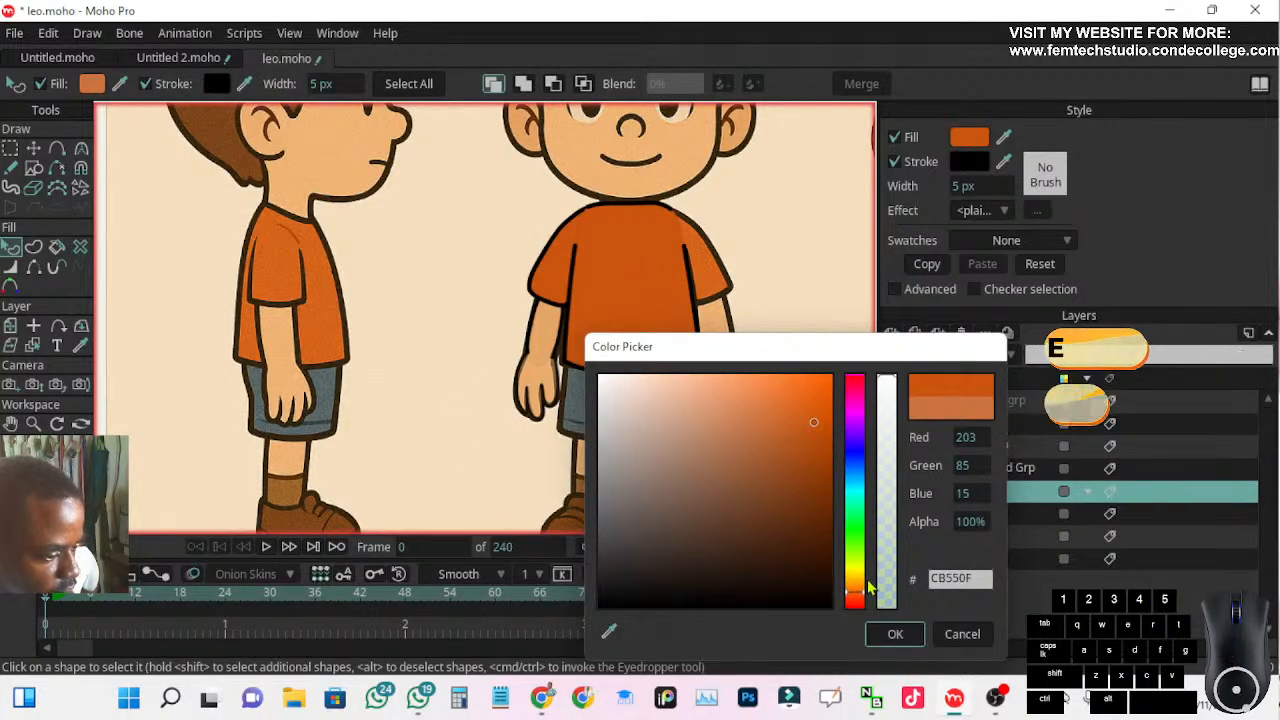
{"action": "left_click", "coordinate": [895, 640]}
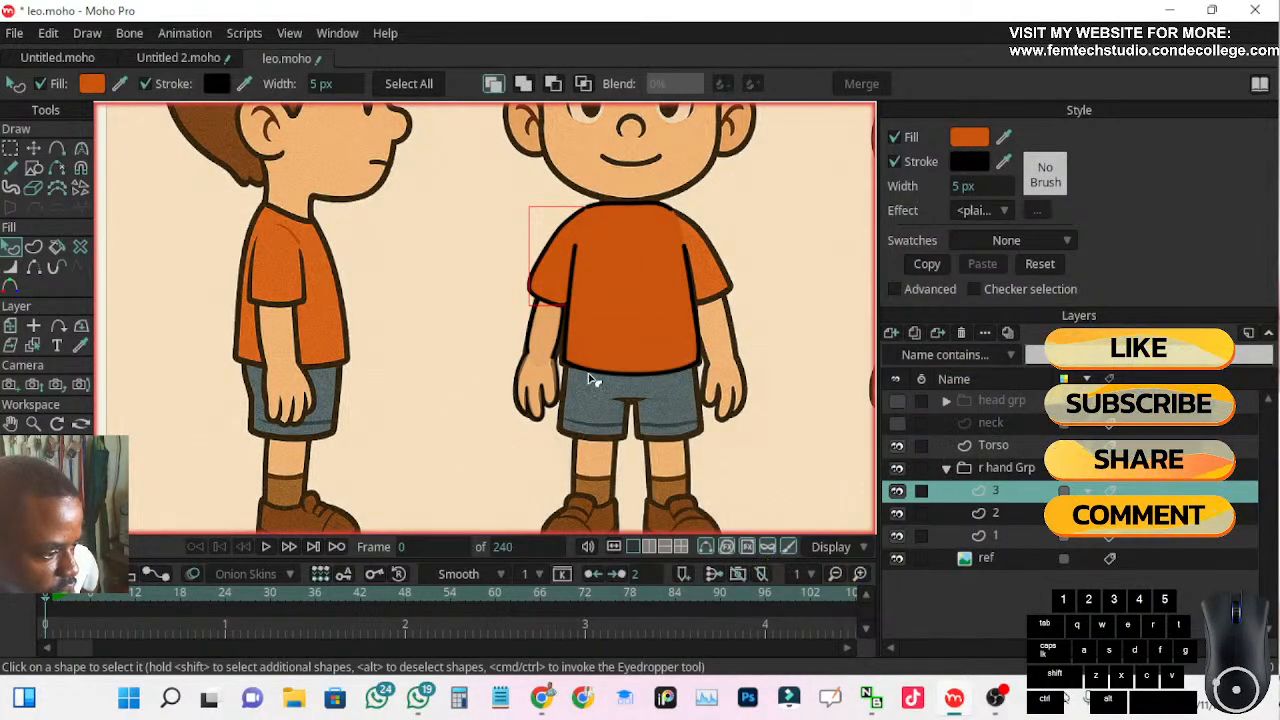
Set the origin of the r hand Grp layer at the middle of the chest, about X -0.1536, Y -0.1182
{"action": "scroll", "coordinate": [578, 376], "scroll_direction": "down", "scroll_amount": 2}
{"action": "left_click_drag", "start_coordinate": [547, 398], "coordinate": [472, 333]}
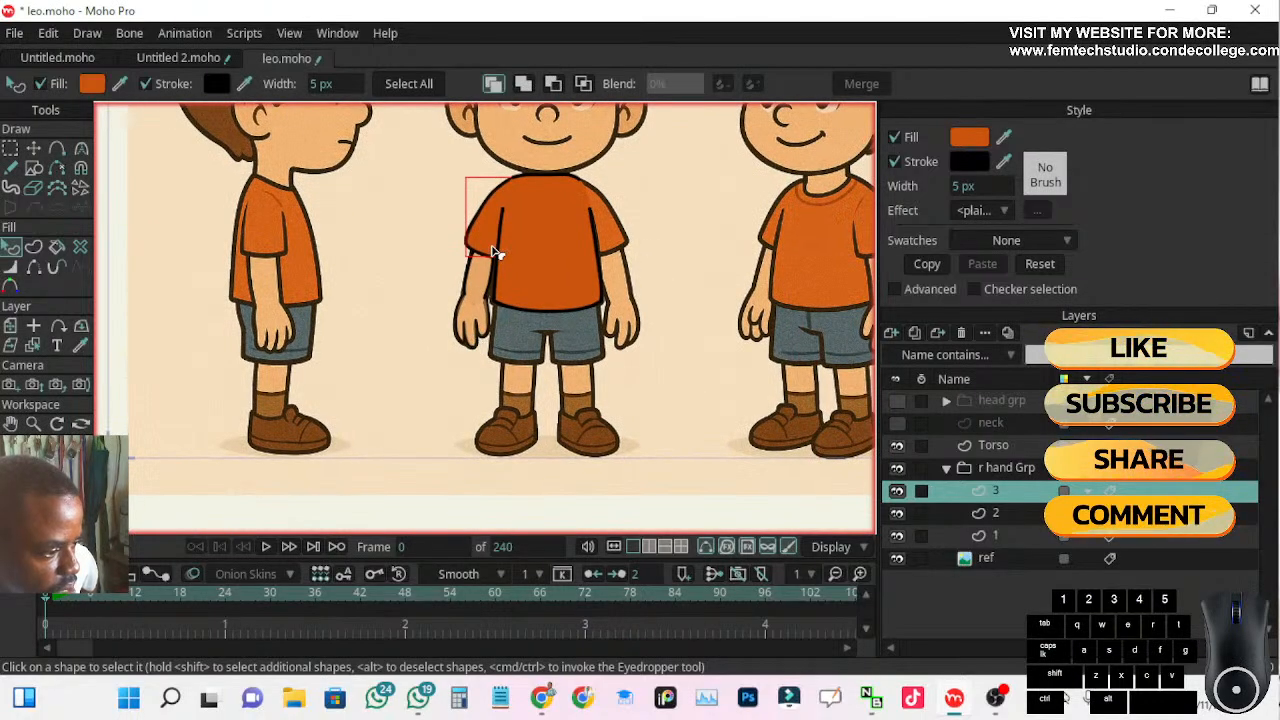
{"action": "scroll", "coordinate": [533, 200], "scroll_direction": "up", "scroll_amount": 2}
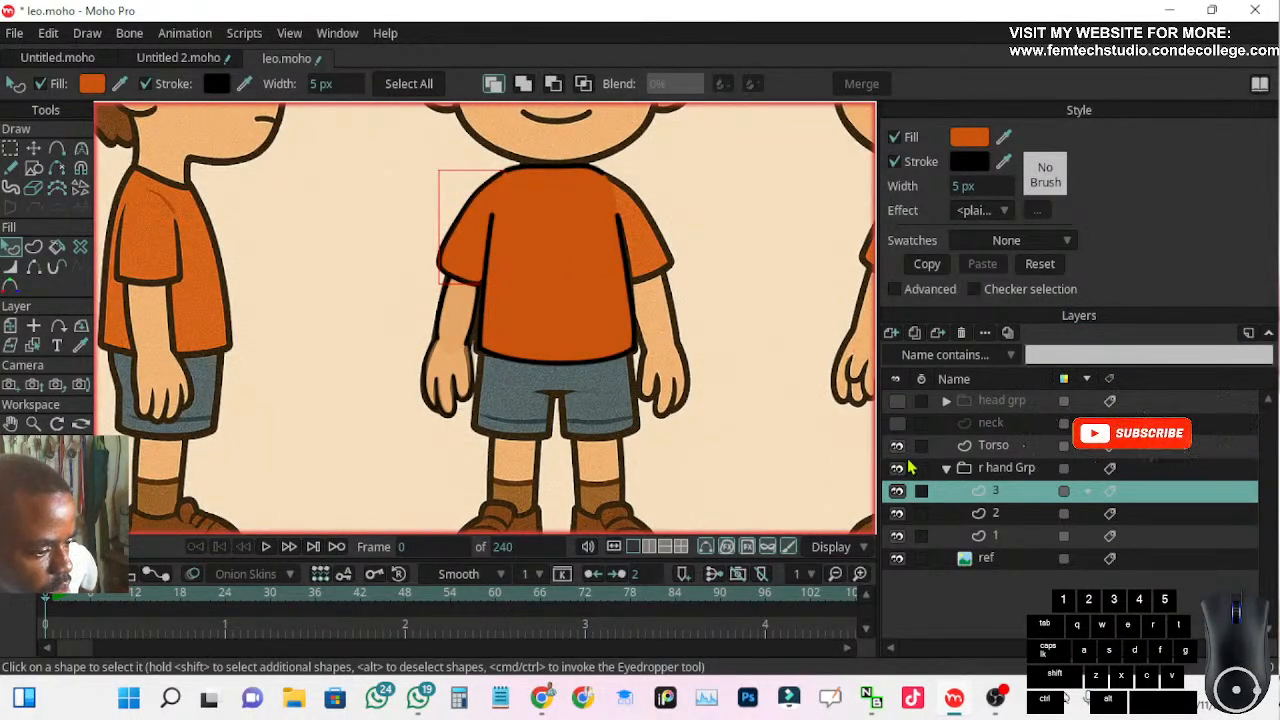
{"action": "left_click", "coordinate": [1008, 478]}
{"action": "scroll", "coordinate": [714, 360], "scroll_direction": "down", "scroll_amount": 2}
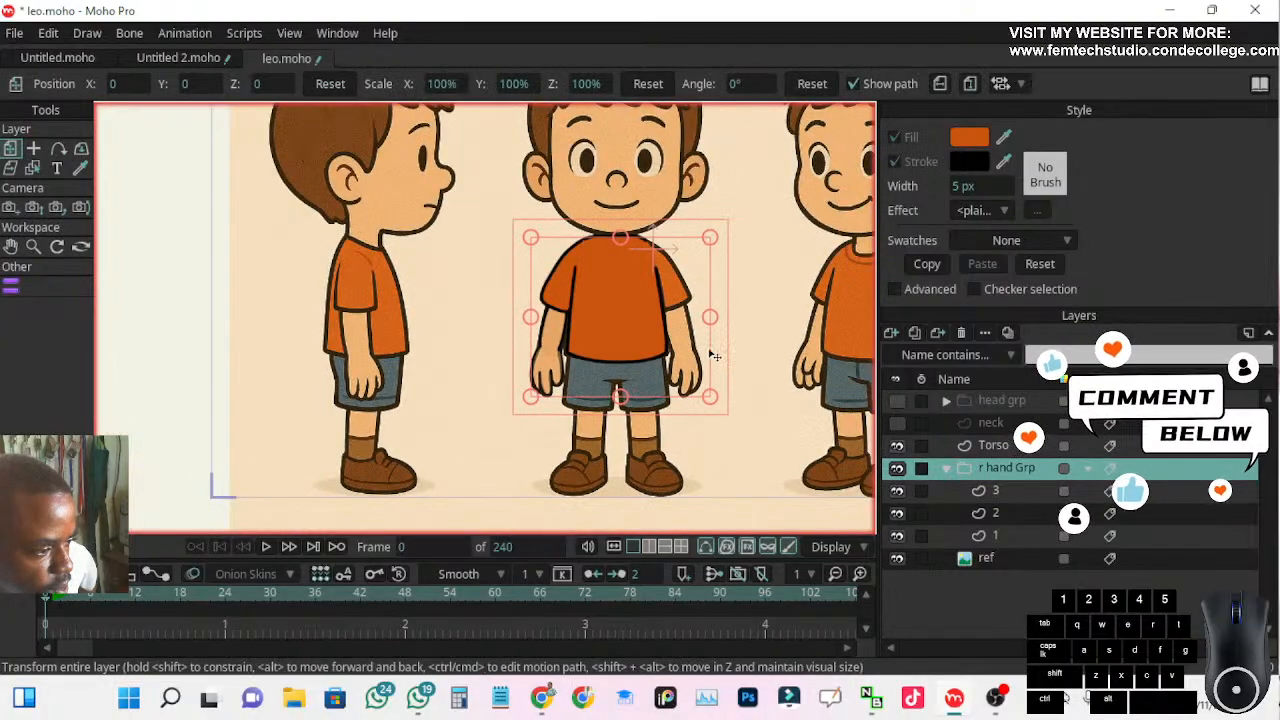
{"action": "left_click_drag", "start_coordinate": [571, 270], "coordinate": [540, 250]}
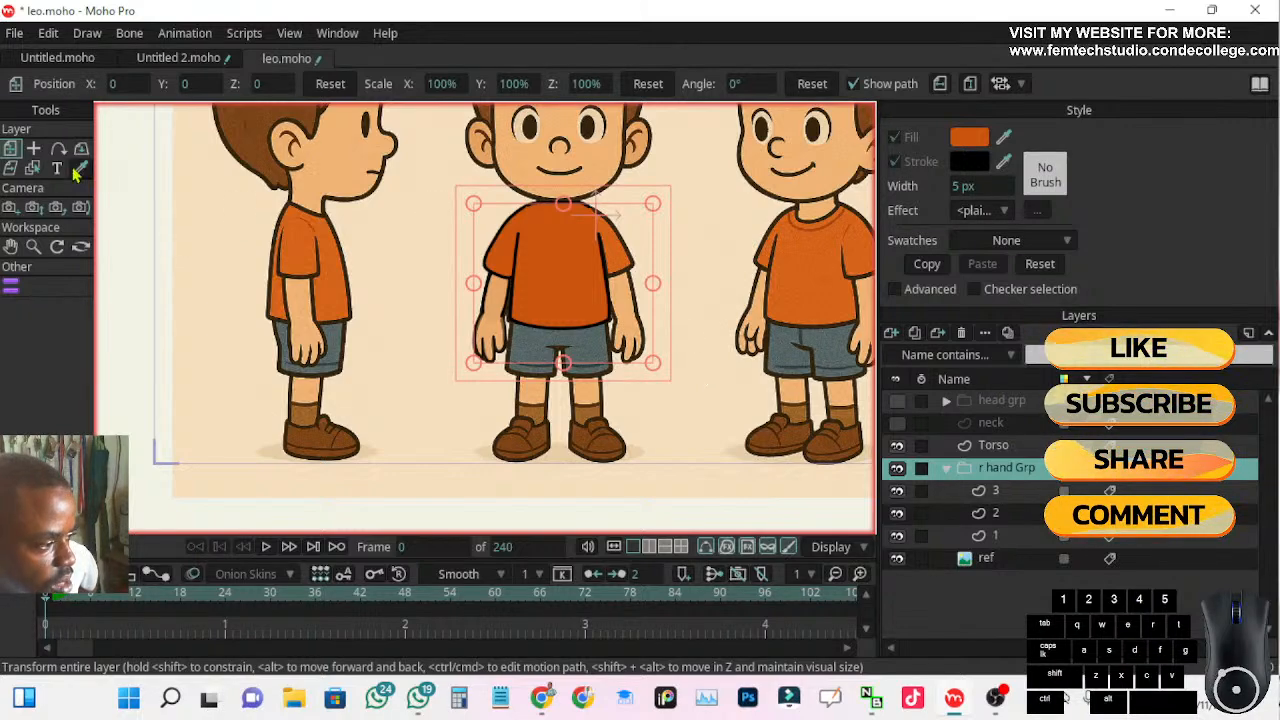
{"action": "left_click", "coordinate": [33, 148]}
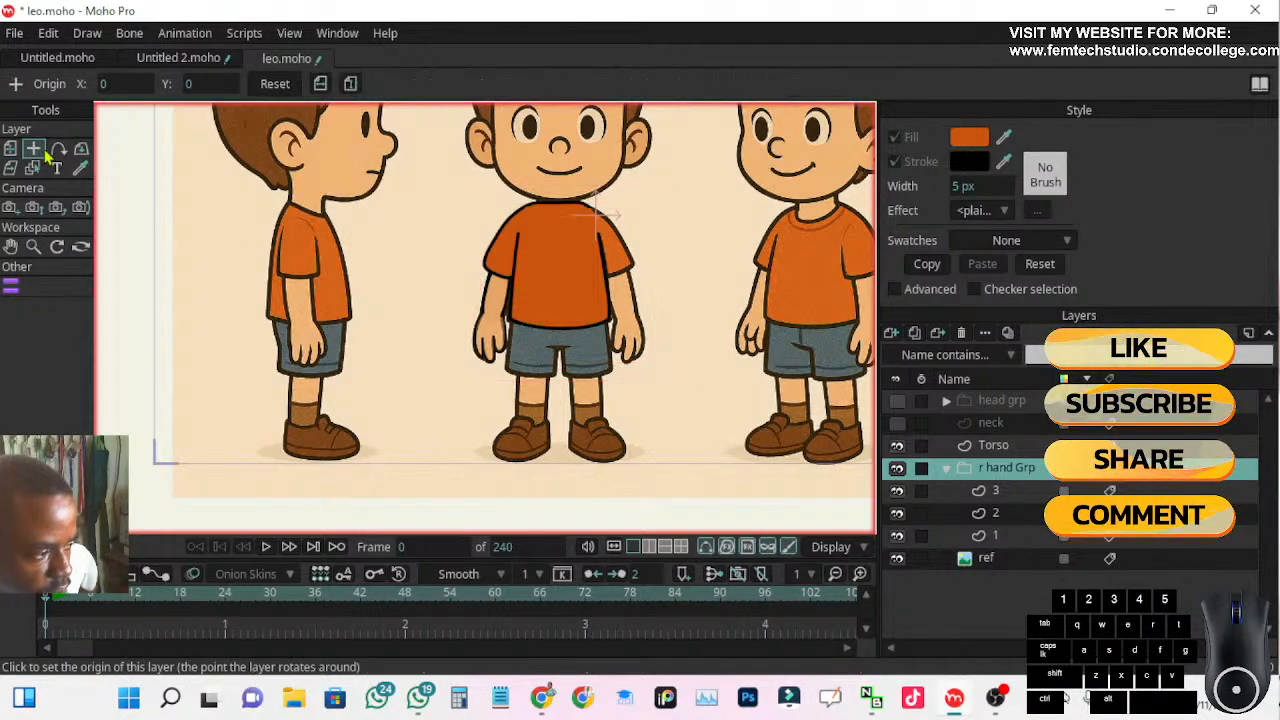
{"action": "left_click", "coordinate": [554, 260]}
{"action": "left_click_drag", "start_coordinate": [554, 260], "coordinate": [554, 245]}
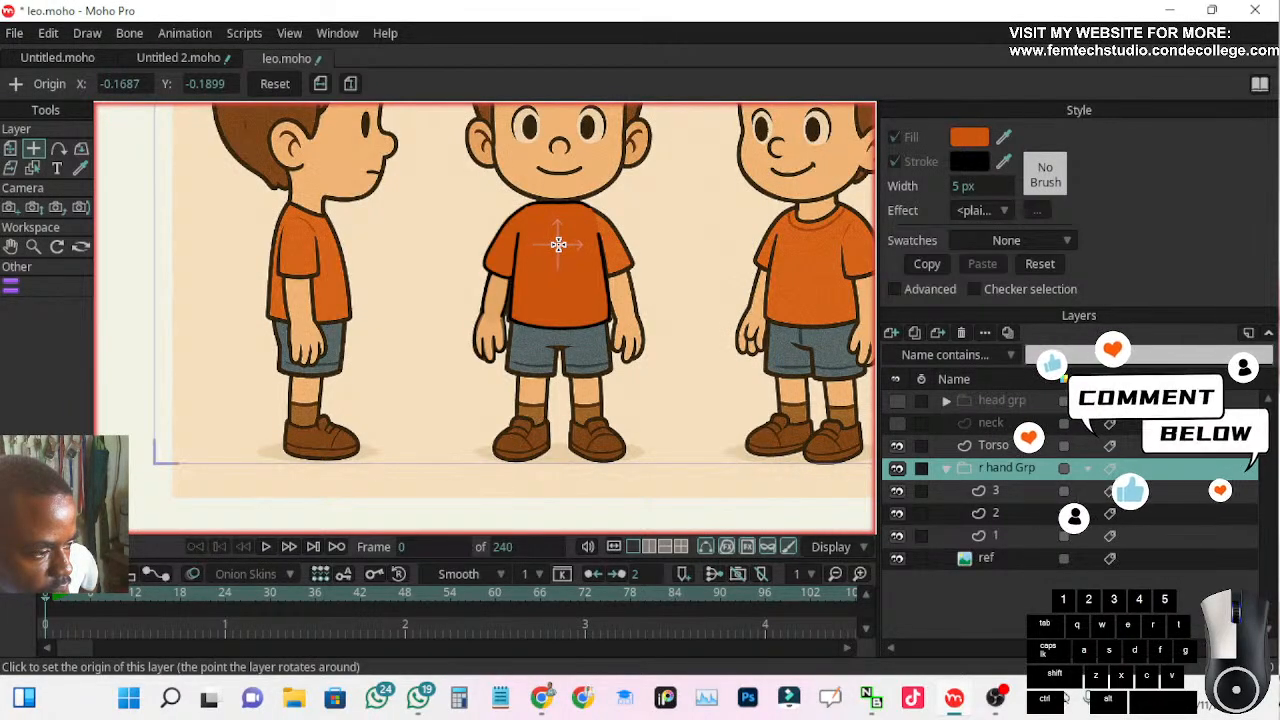
{"action": "left_click_drag", "start_coordinate": [558, 244], "coordinate": [557, 242]}
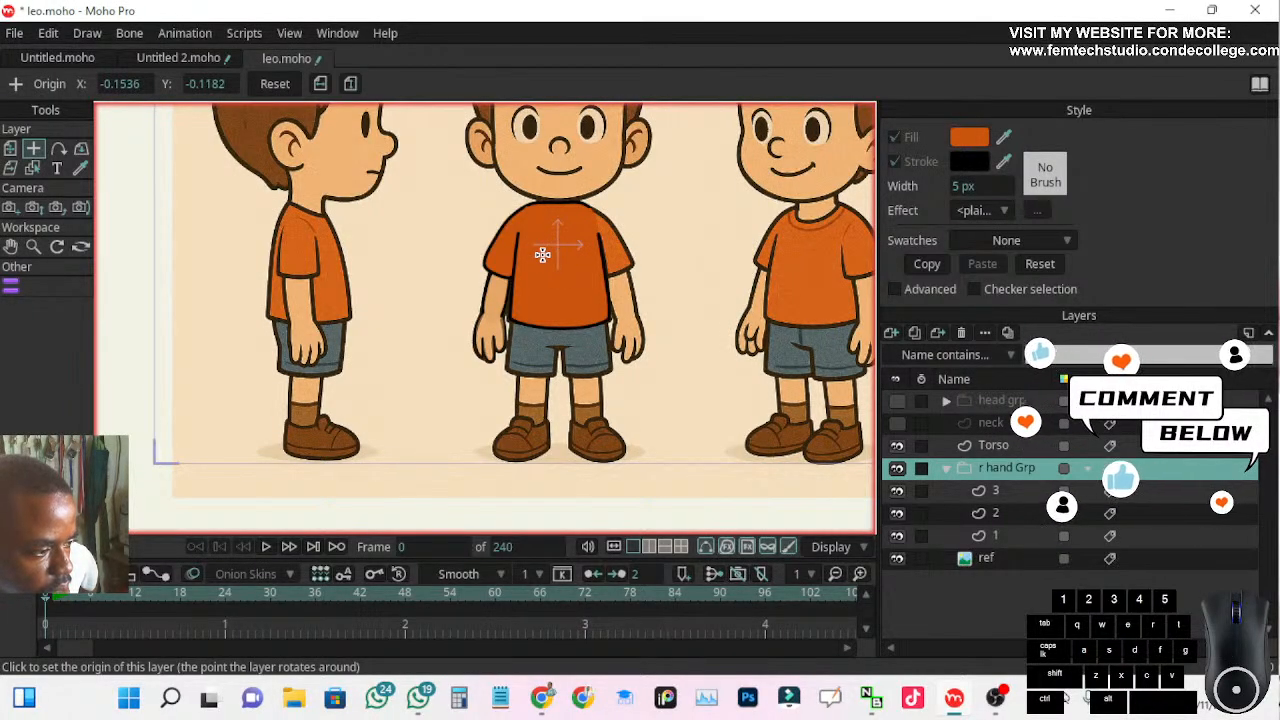
Duplicate r hand Grp as l hand Grp and flip the copy horizontally onto the character's opposite arm
{"action": "left_click", "coordinate": [916, 334]}
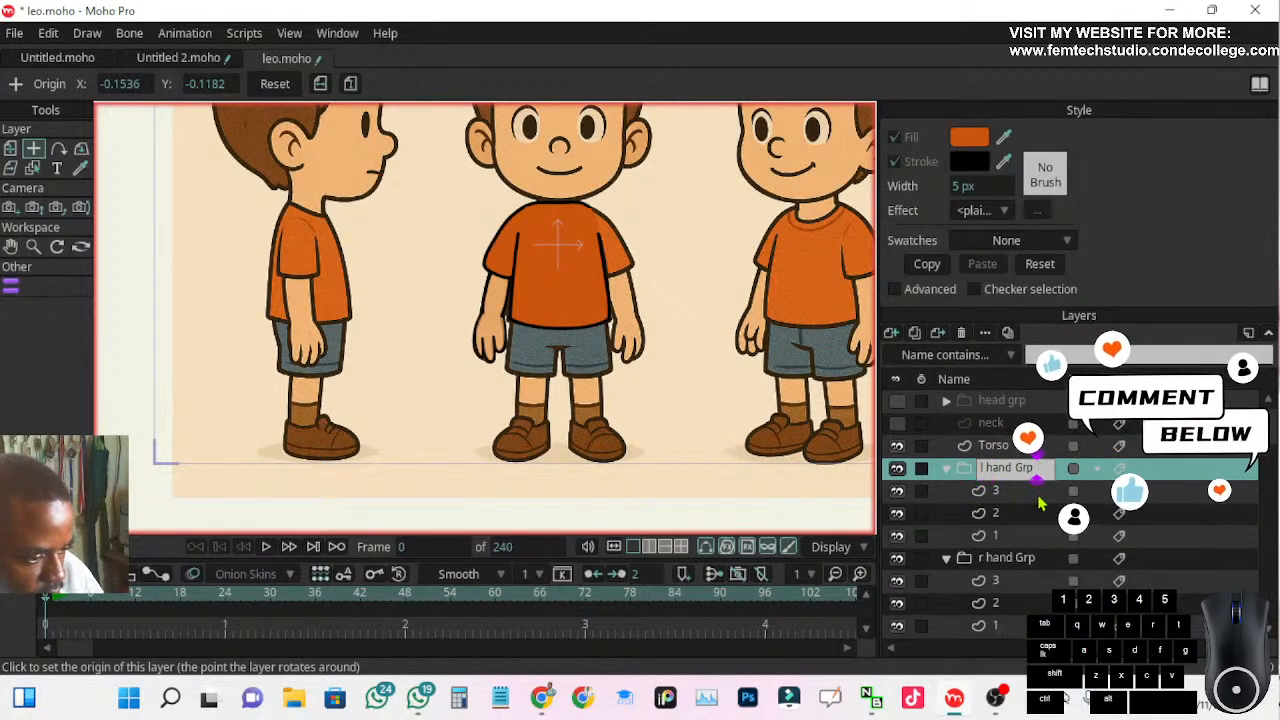
{"action": "key", "text": "Return"}
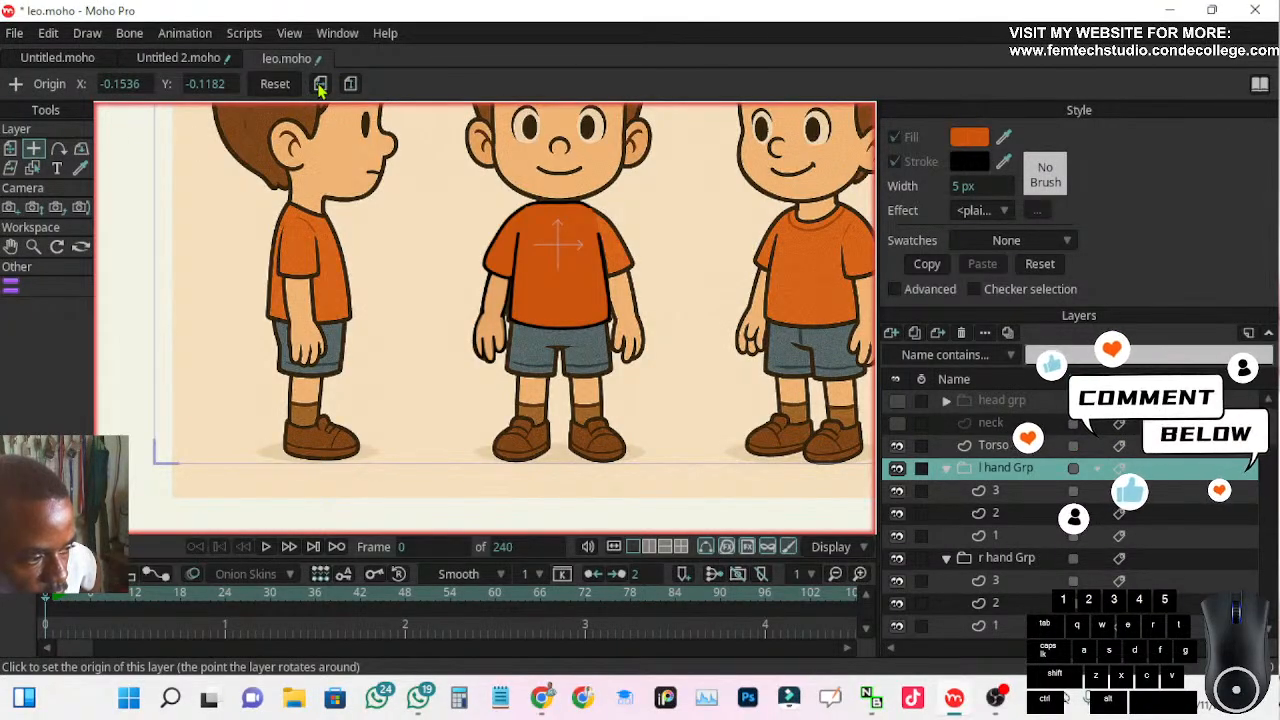
{"action": "scroll", "coordinate": [610, 222], "scroll_direction": "up", "scroll_amount": 4}
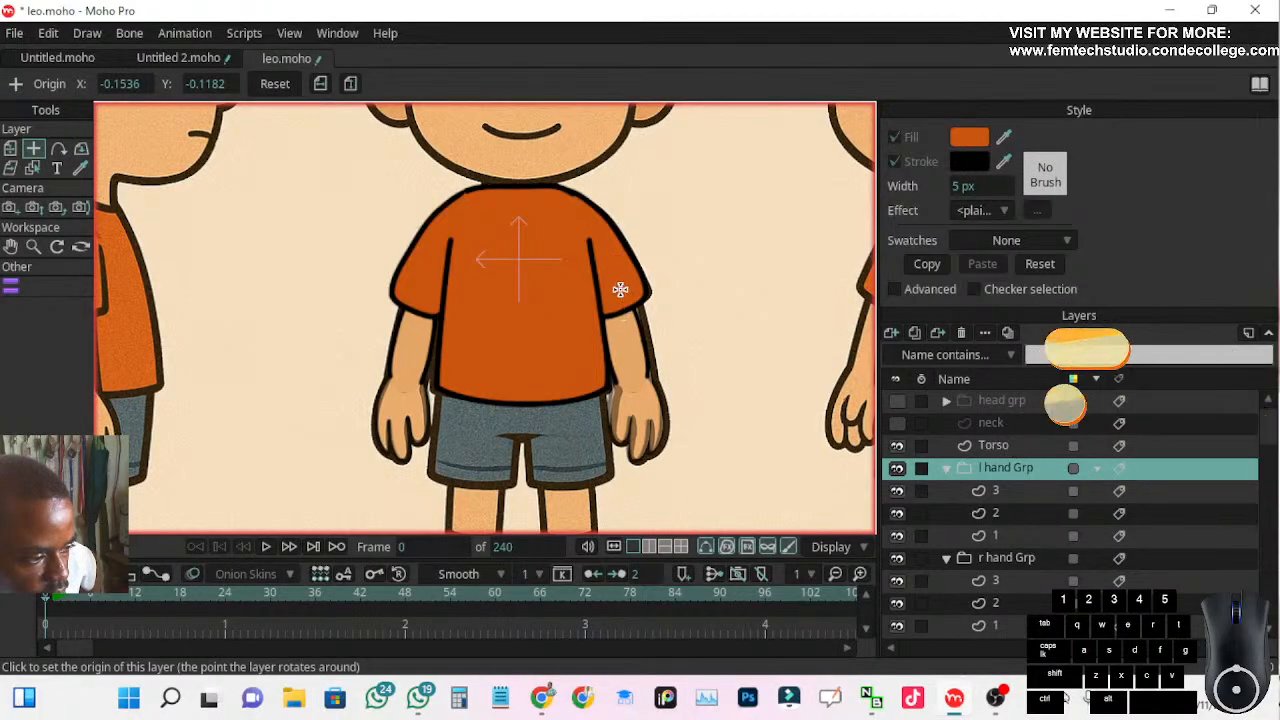
{"action": "scroll", "coordinate": [660, 300], "scroll_direction": "up", "scroll_amount": 3}
{"action": "scroll", "coordinate": [610, 342], "scroll_direction": "up", "scroll_amount": 2}
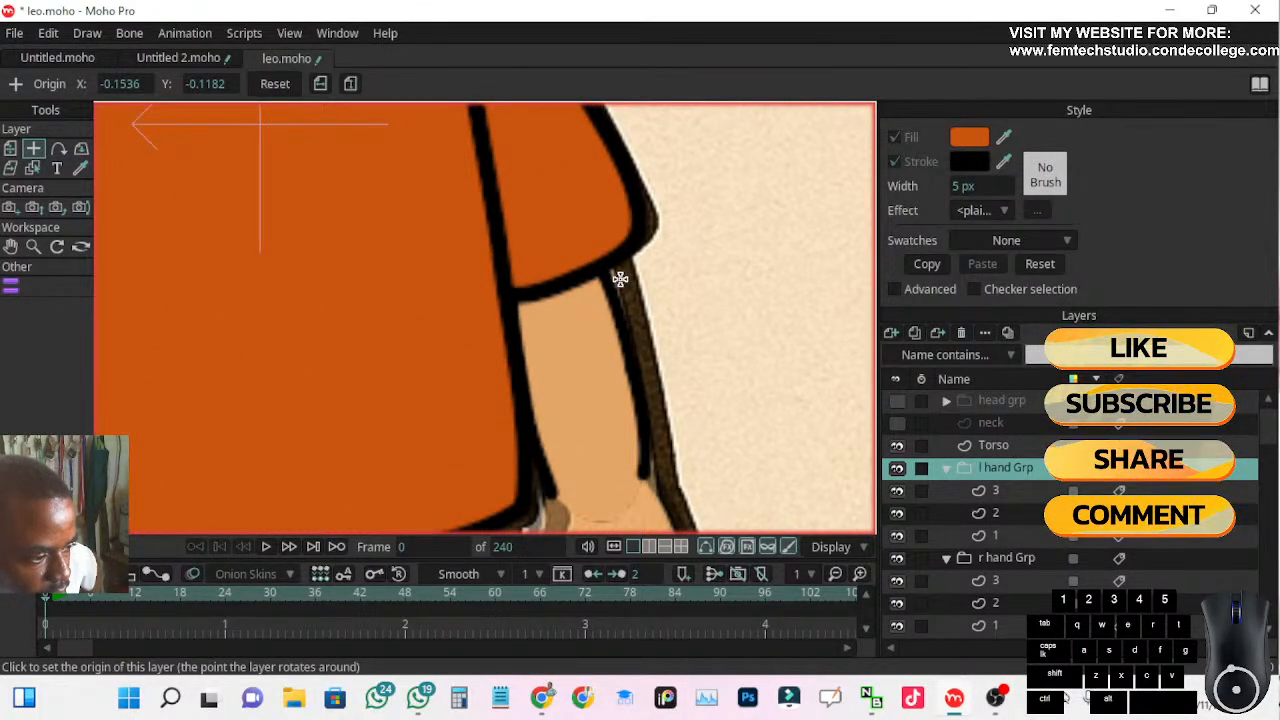
Collapse the r hand Grp and l hand Grp layer groups
{"action": "scroll", "coordinate": [466, 354], "scroll_direction": "down", "scroll_amount": 5}
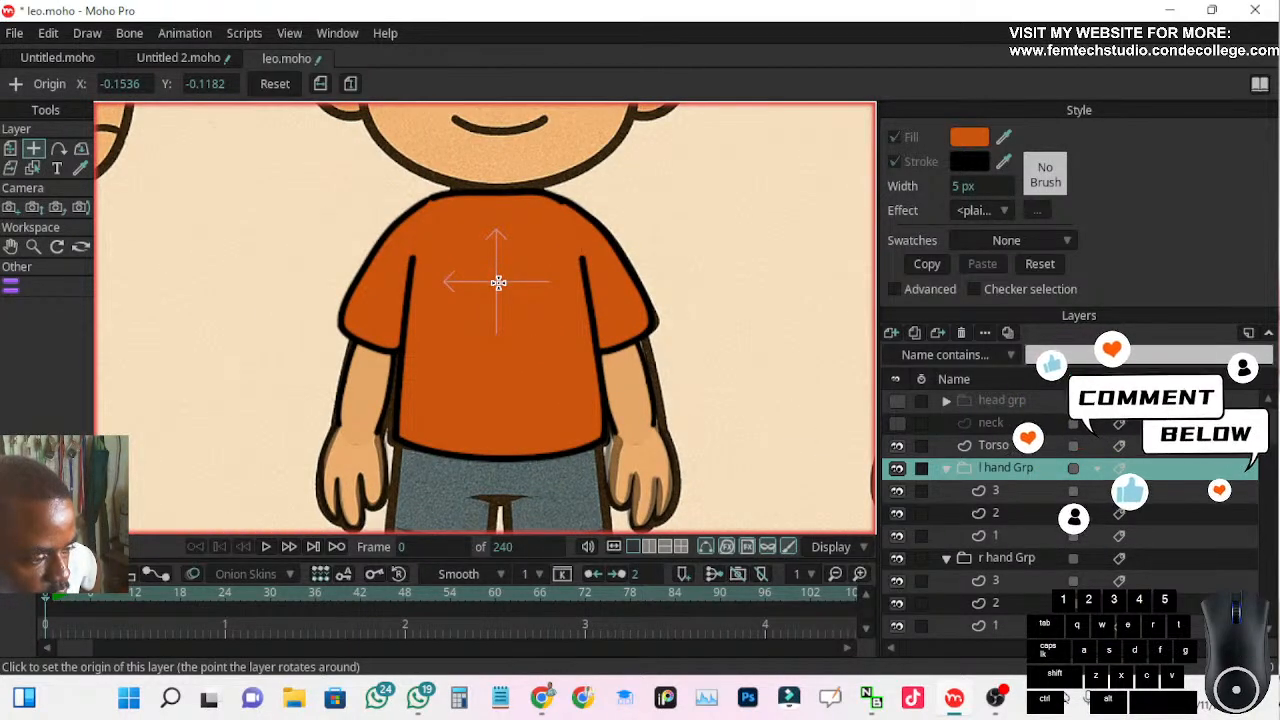
{"action": "scroll", "coordinate": [498, 281], "scroll_direction": "down", "scroll_amount": 3}
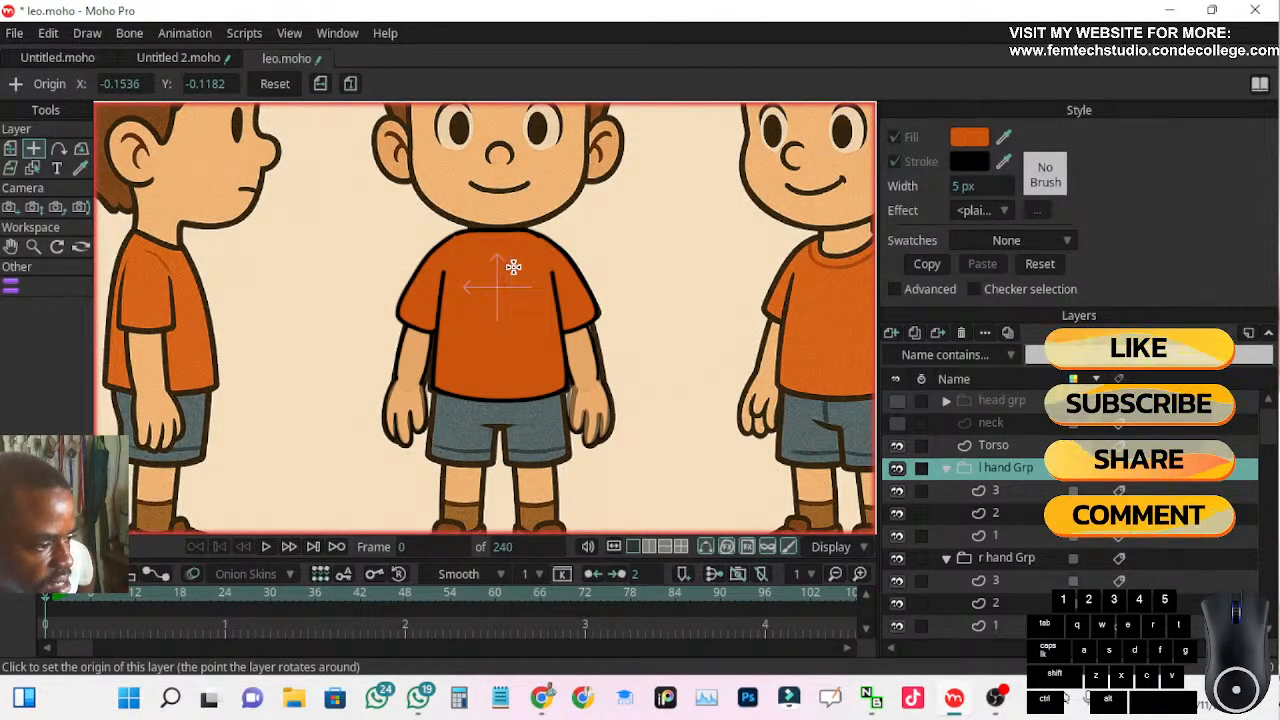
{"action": "scroll", "coordinate": [528, 250], "scroll_direction": "up", "scroll_amount": 3}
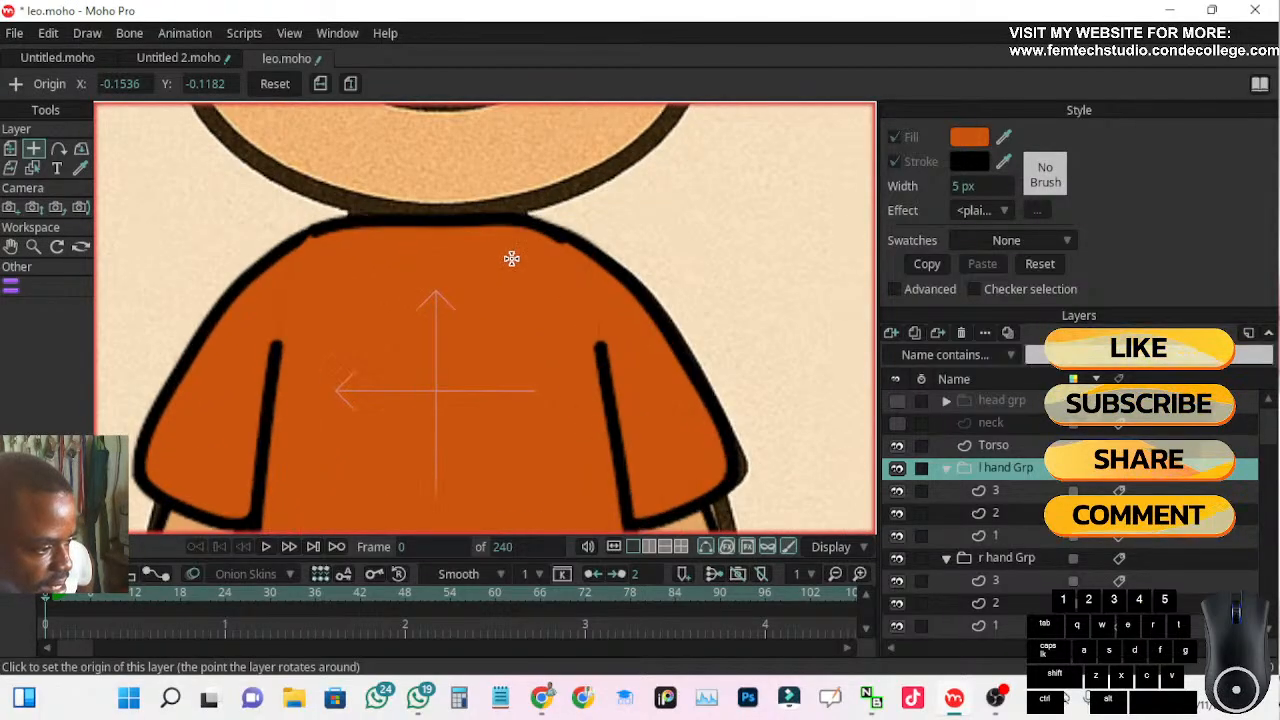
{"action": "left_click_drag", "start_coordinate": [510, 269], "coordinate": [514, 309]}
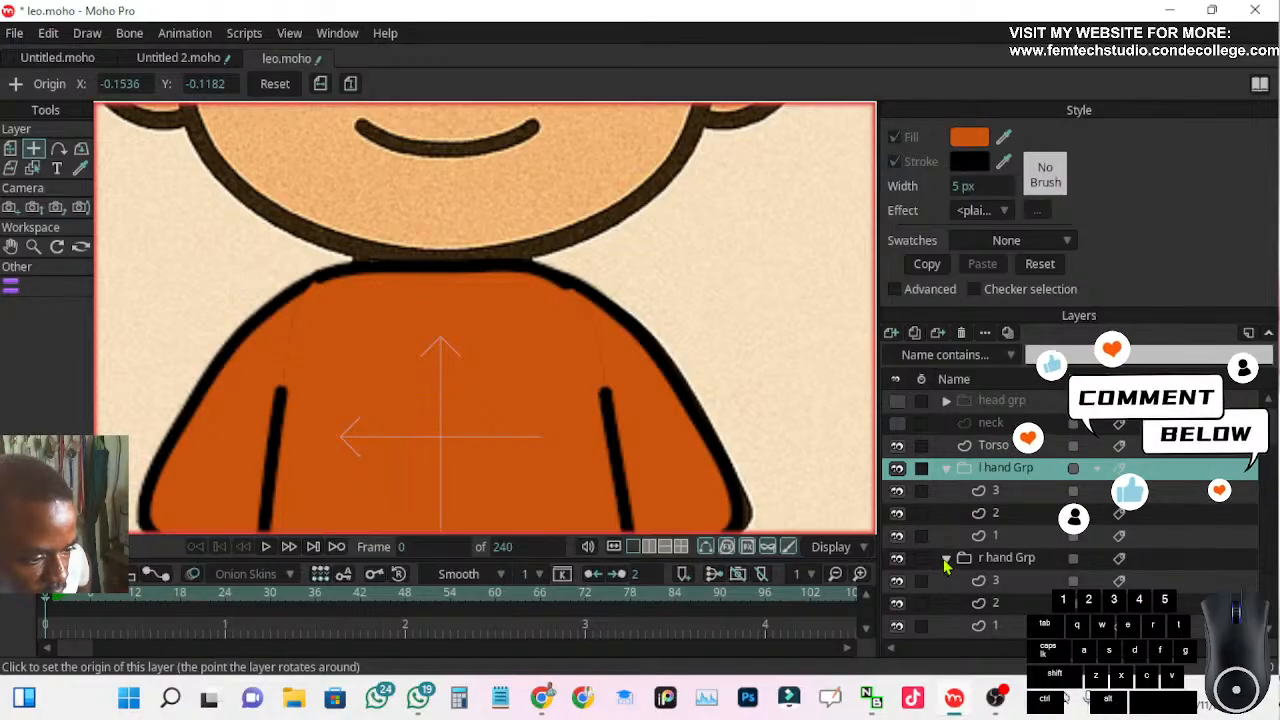
{"action": "left_click", "coordinate": [946, 561]}
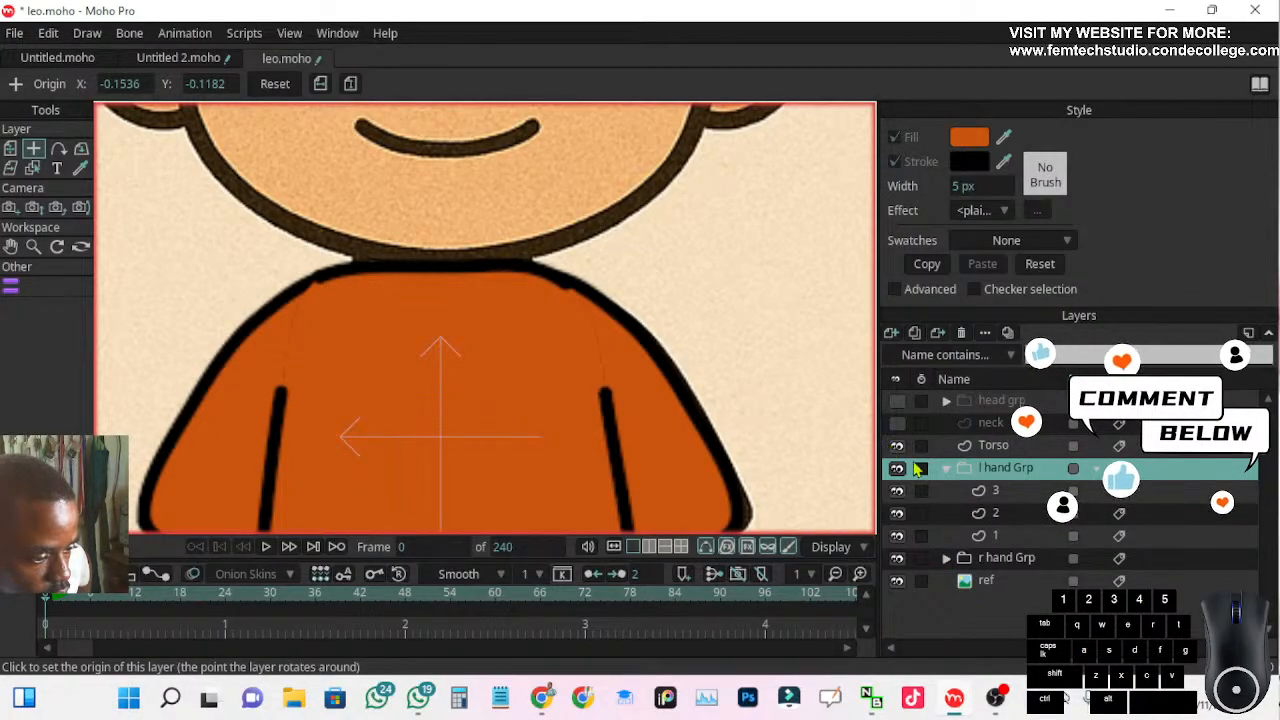
{"action": "left_click", "coordinate": [947, 473]}
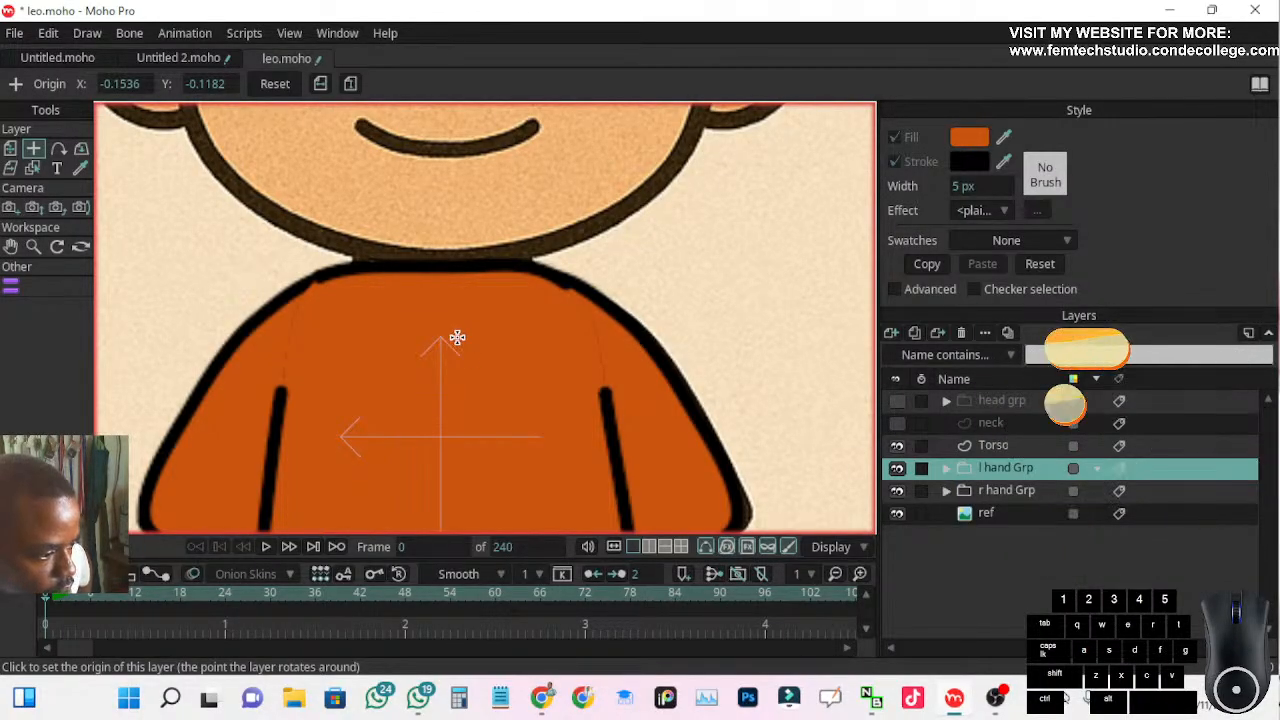
Nudge the Torso shape's top-center point and both shoulder points so its neckline outline lines up with the sleeves
{"action": "left_click", "coordinate": [993, 424]}
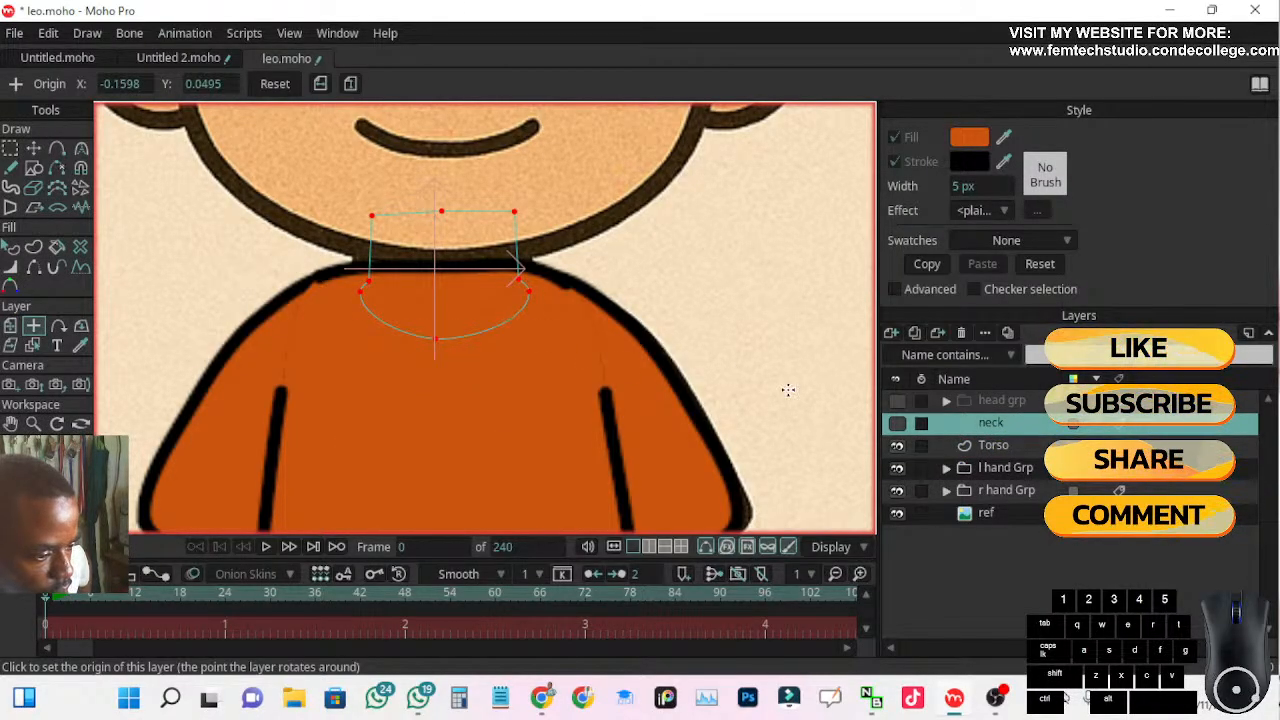
{"action": "left_click", "coordinate": [991, 448]}
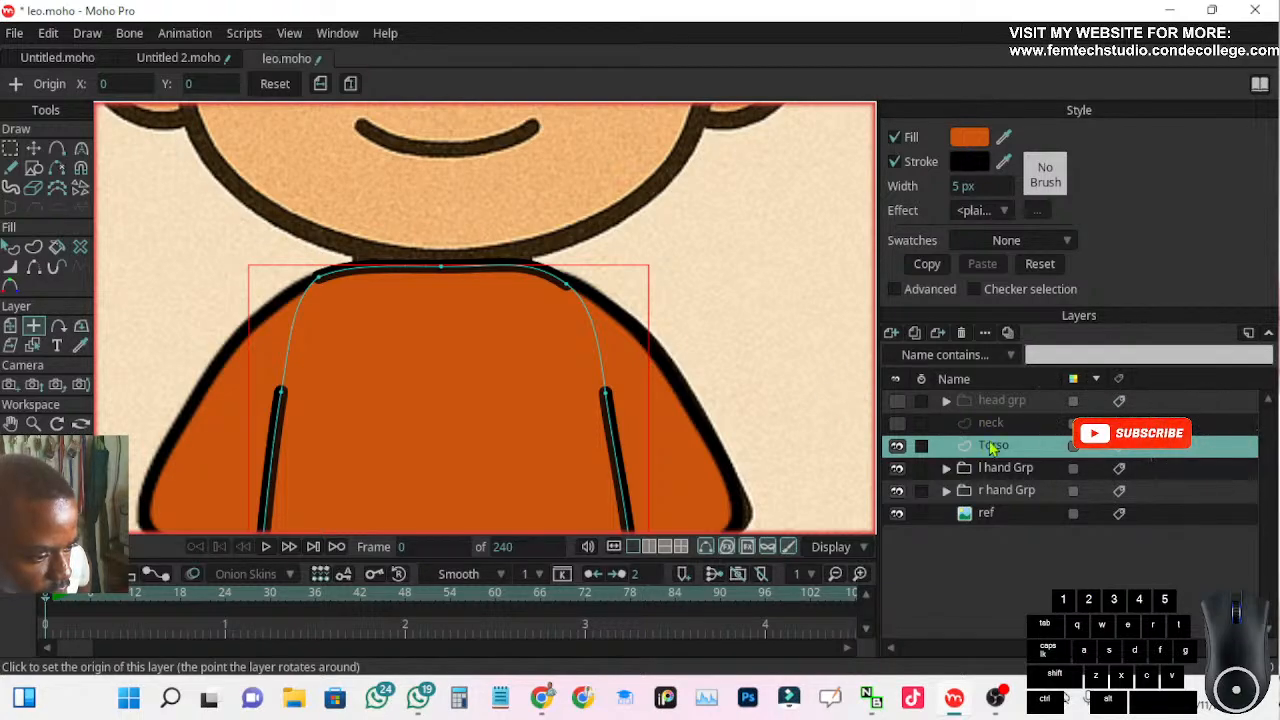
{"action": "left_click", "coordinate": [33, 148]}
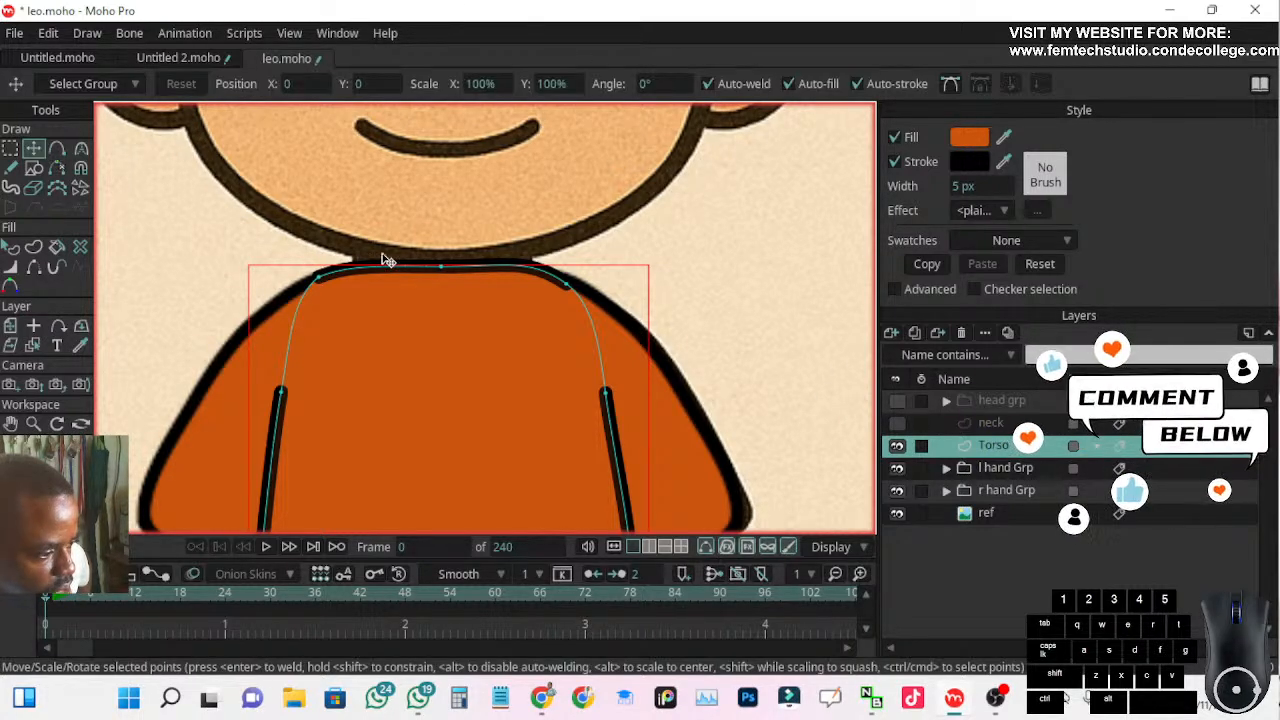
{"action": "scroll", "coordinate": [380, 260], "scroll_direction": "up", "scroll_amount": 3}
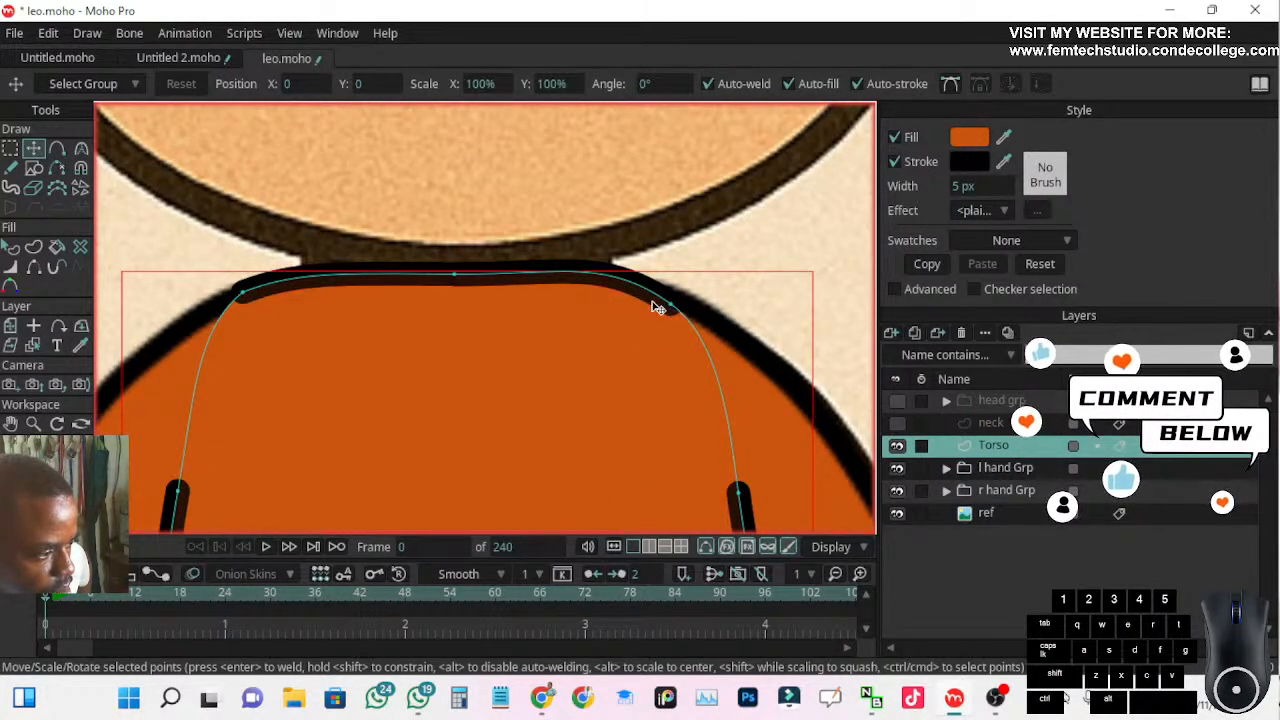
{"action": "left_click", "coordinate": [702, 256]}
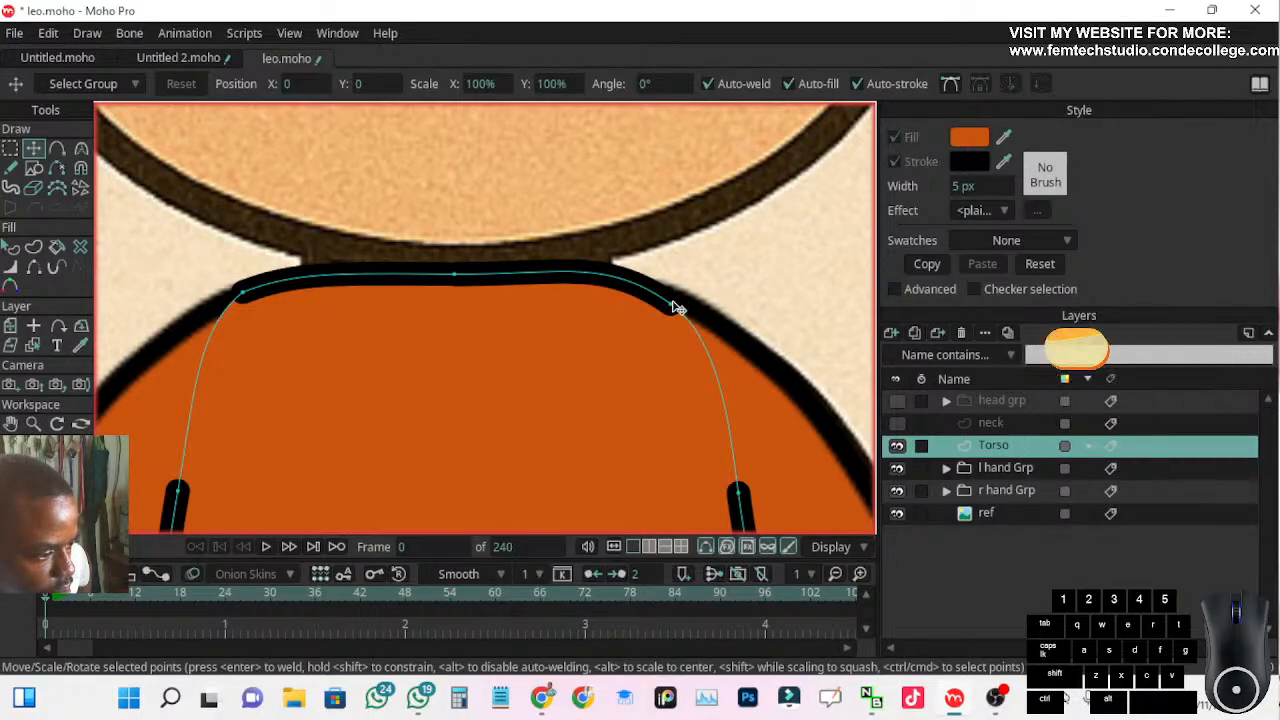
{"action": "left_click_drag", "start_coordinate": [670, 304], "coordinate": [671, 298]}
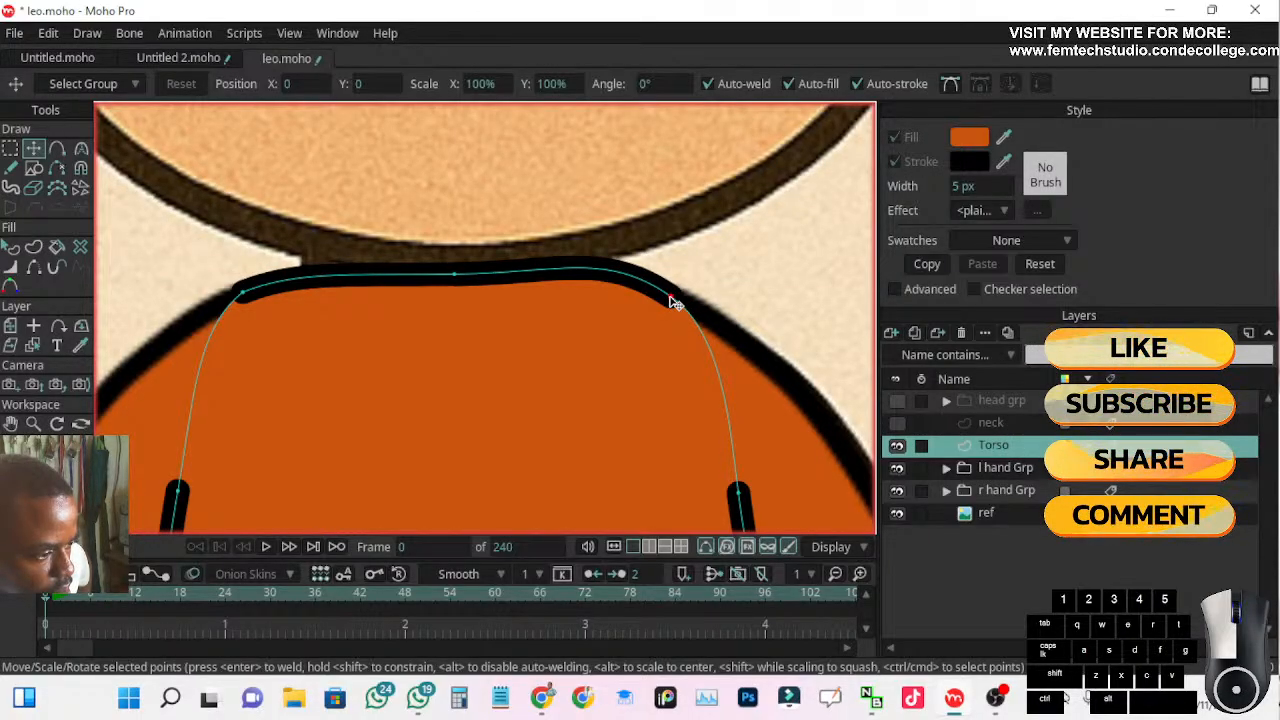
{"action": "left_click_drag", "start_coordinate": [456, 275], "coordinate": [457, 270]}
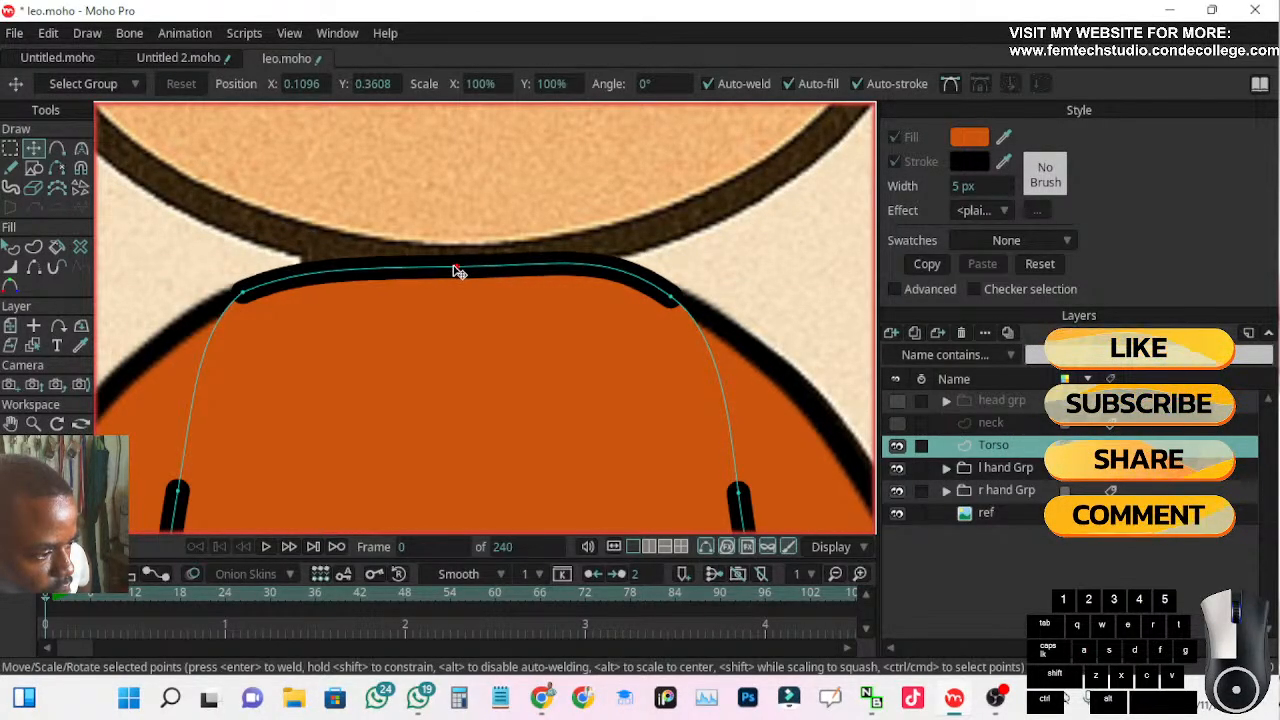
{"action": "left_click", "coordinate": [666, 304]}
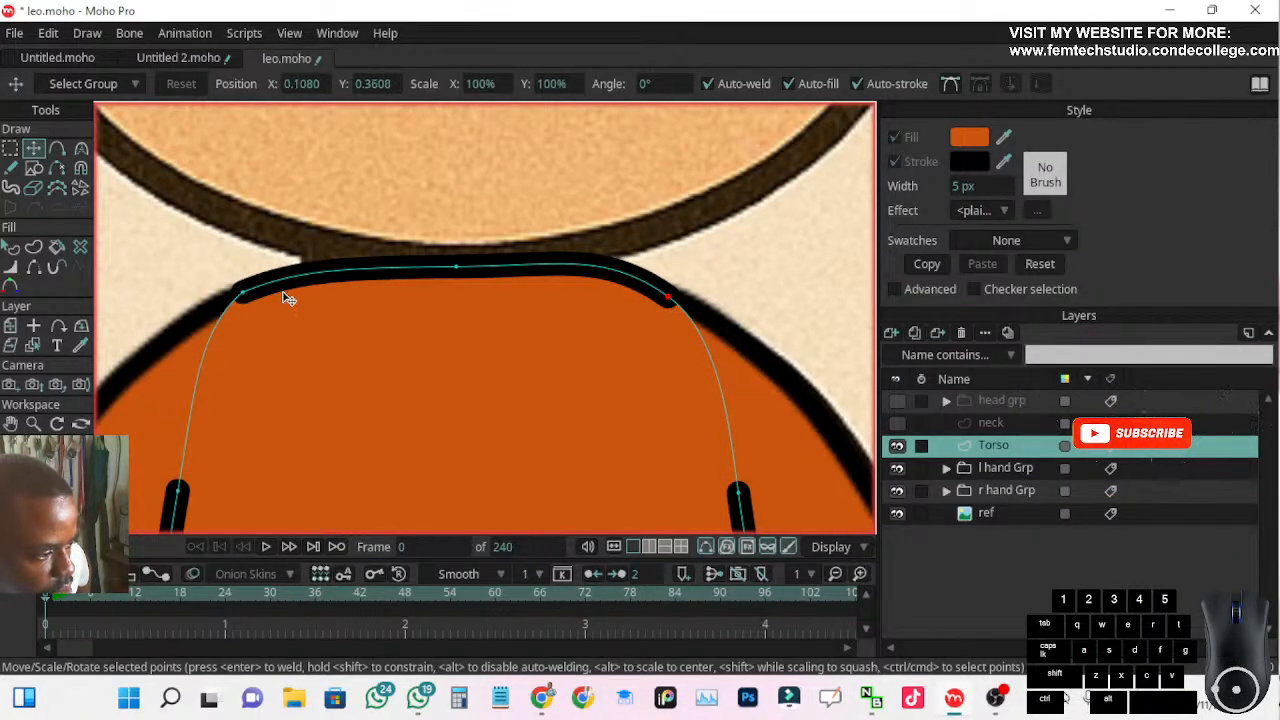
{"action": "left_click", "coordinate": [246, 292]}
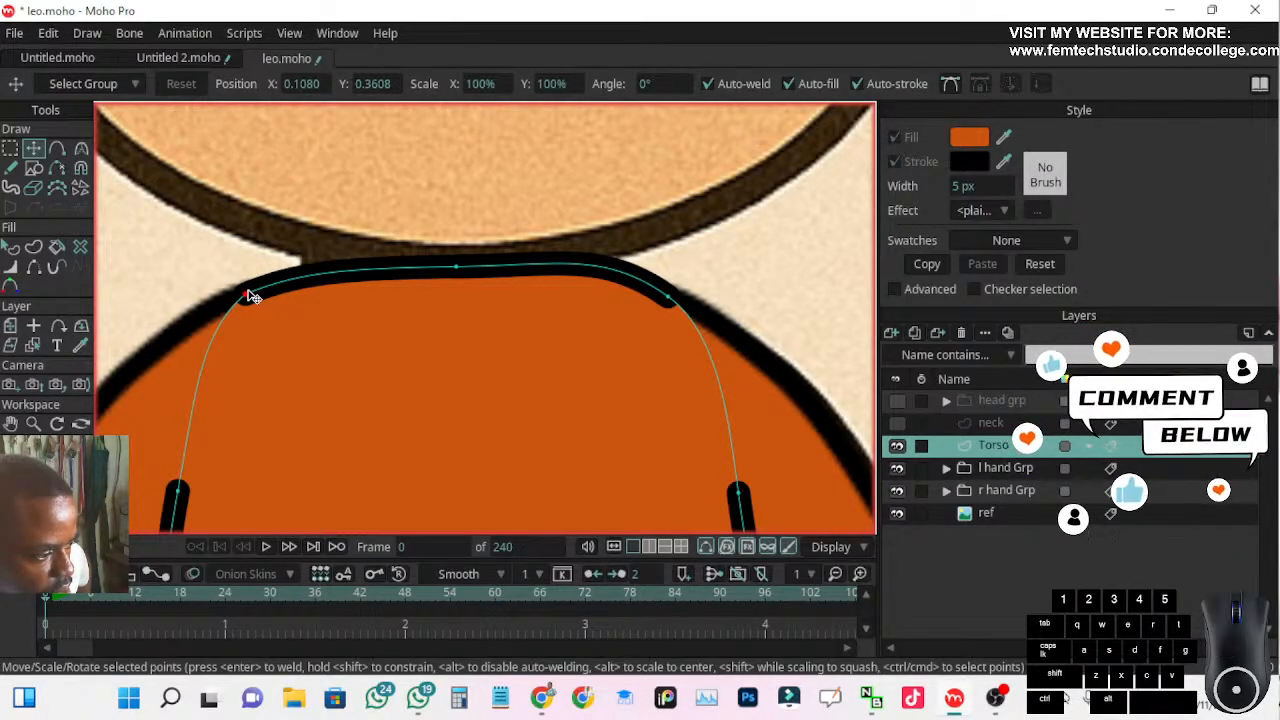
{"action": "scroll", "coordinate": [306, 320], "scroll_direction": "down", "scroll_amount": 3}
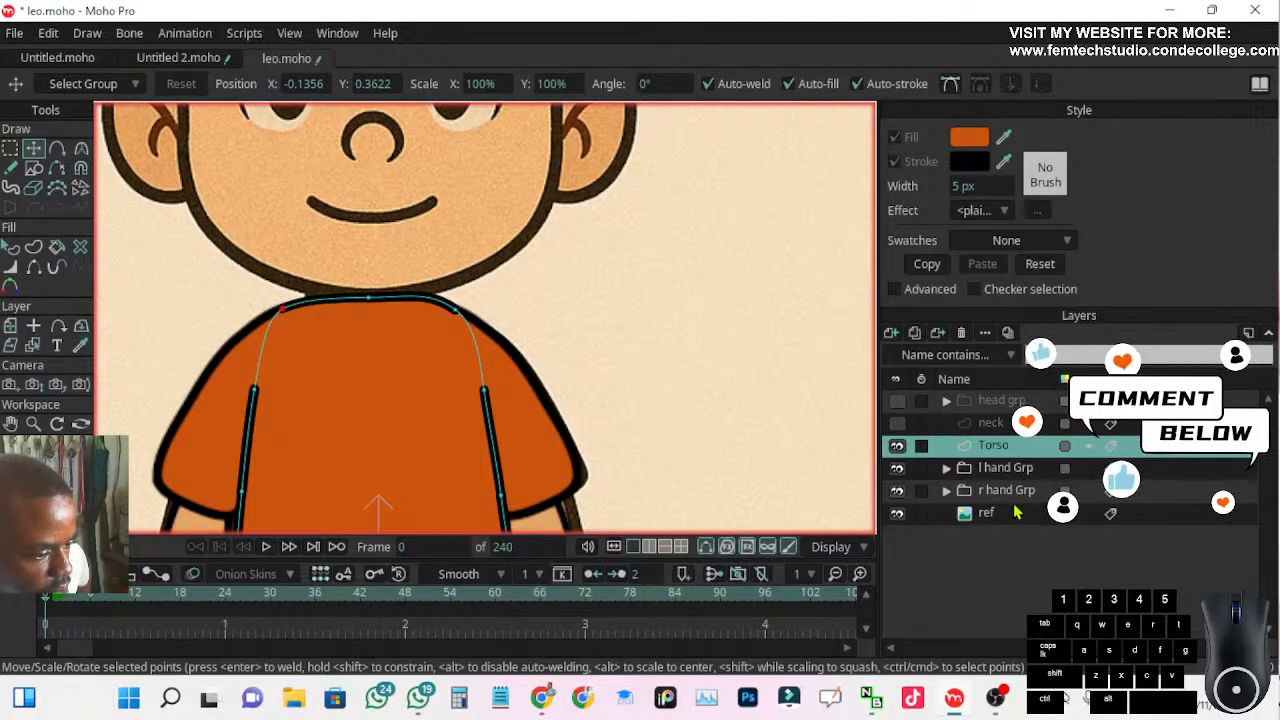
Group the Torso, l hand Grp and r hand Grp layers together and name the group "upper body"
{"action": "left_click", "coordinate": [1014, 514]}
{"action": "scroll", "coordinate": [670, 350], "scroll_direction": "down", "scroll_amount": 4}
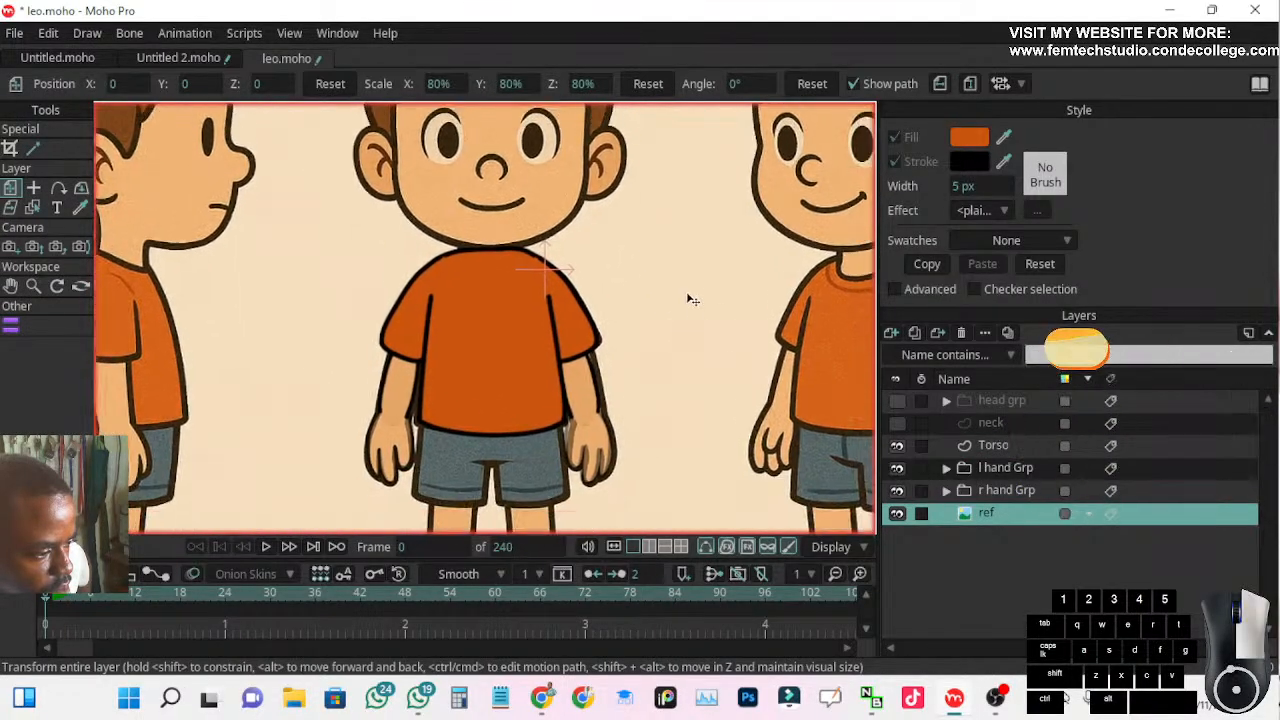
{"action": "mouse_move", "coordinate": [688, 278]}
{"action": "left_mouse_down"}
{"action": "mouse_move", "coordinate": [636, 240]}
{"action": "mouse_move", "coordinate": [634, 206]}
{"action": "left_mouse_up"}
{"action": "scroll", "coordinate": [592, 238], "scroll_direction": "down", "scroll_amount": 2}
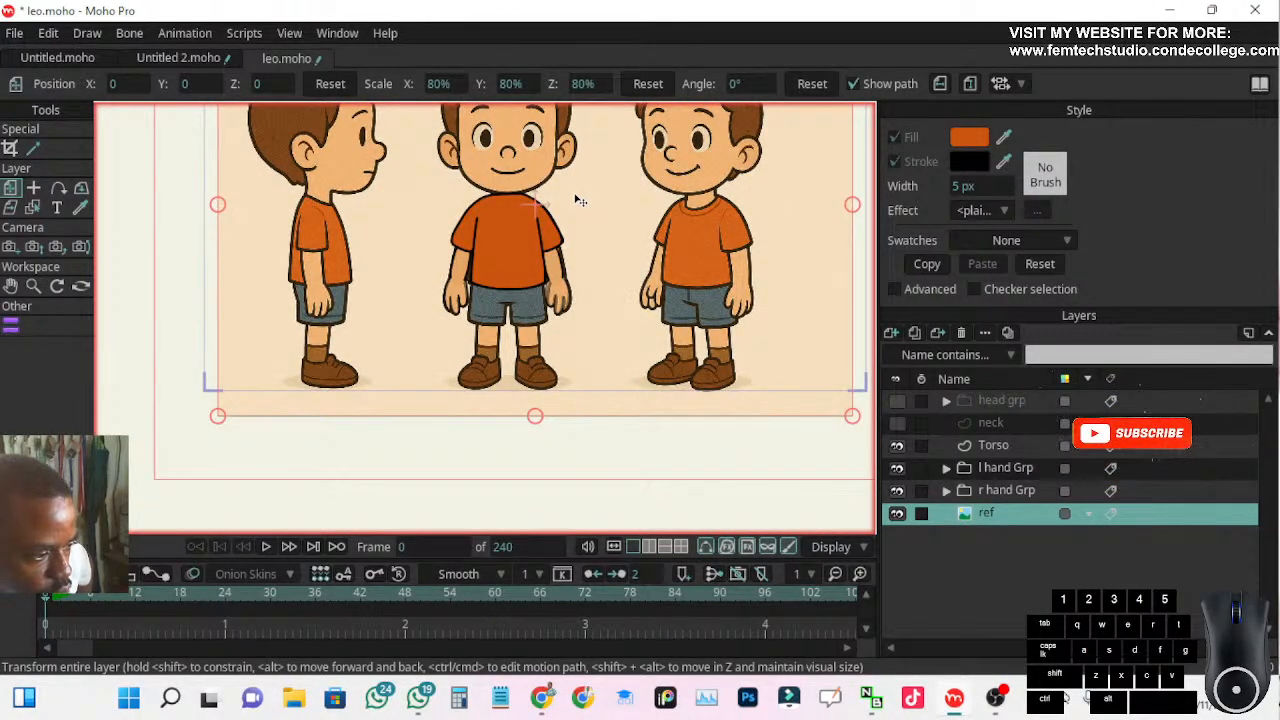
{"action": "scroll", "coordinate": [545, 250], "scroll_direction": "up", "scroll_amount": 5}
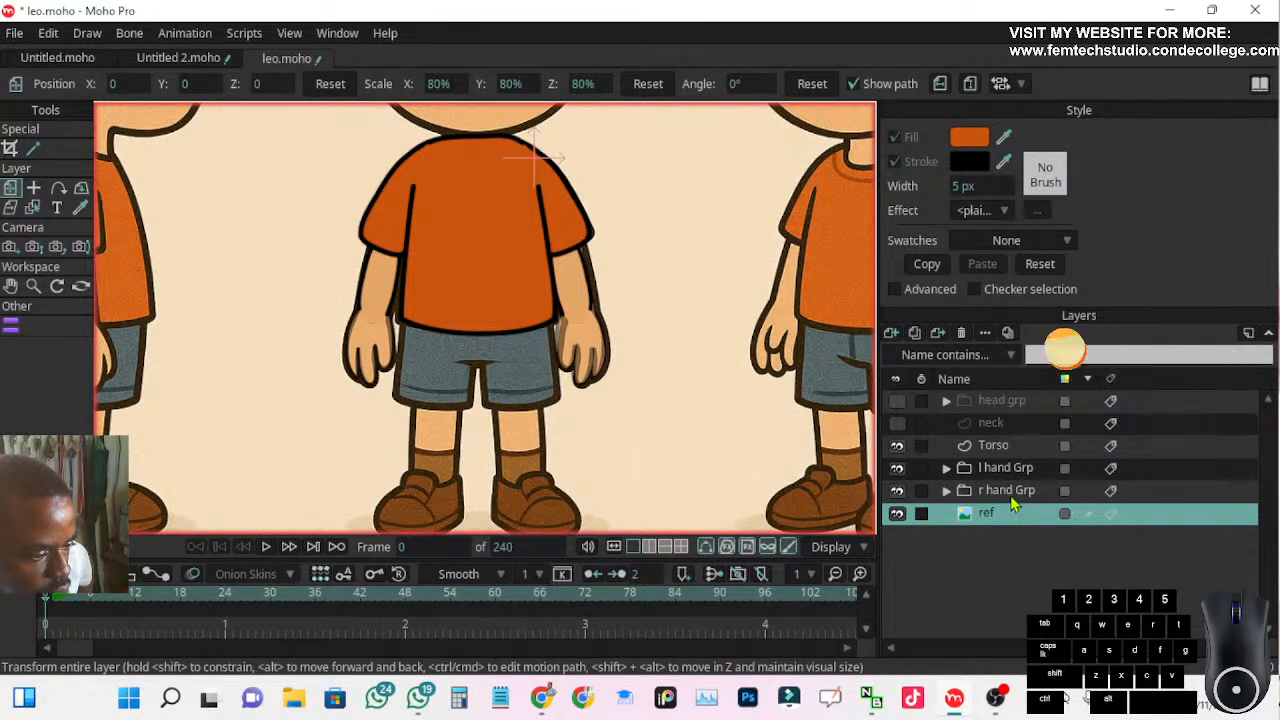
{"action": "left_click", "coordinate": [1010, 492]}
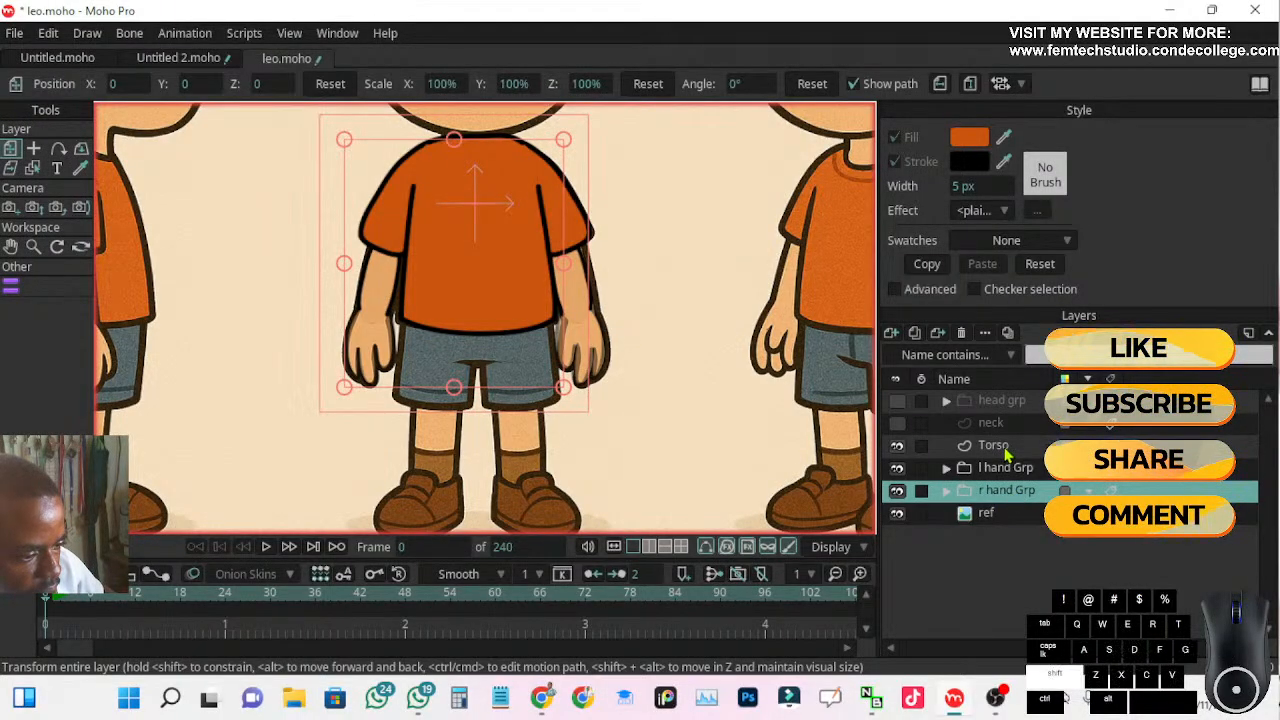
{"action": "left_click", "coordinate": [1005, 453], "text": "shift"}
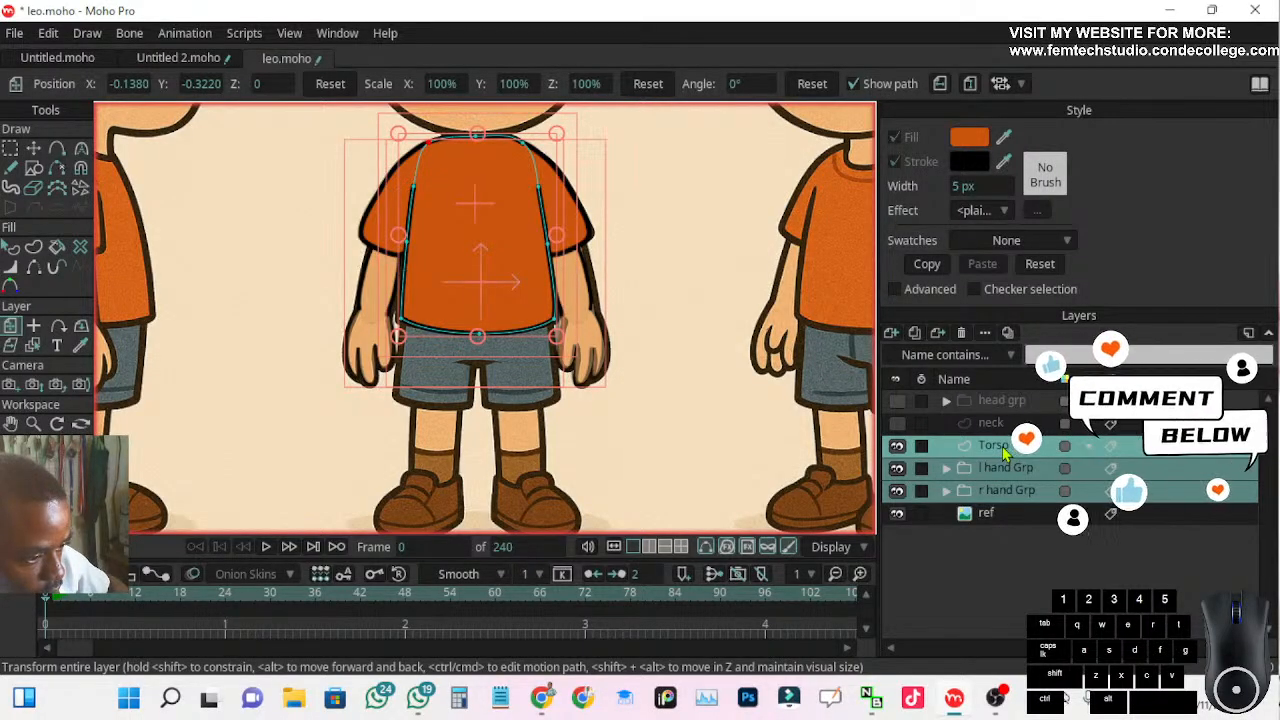
{"action": "left_click", "coordinate": [892, 333]}
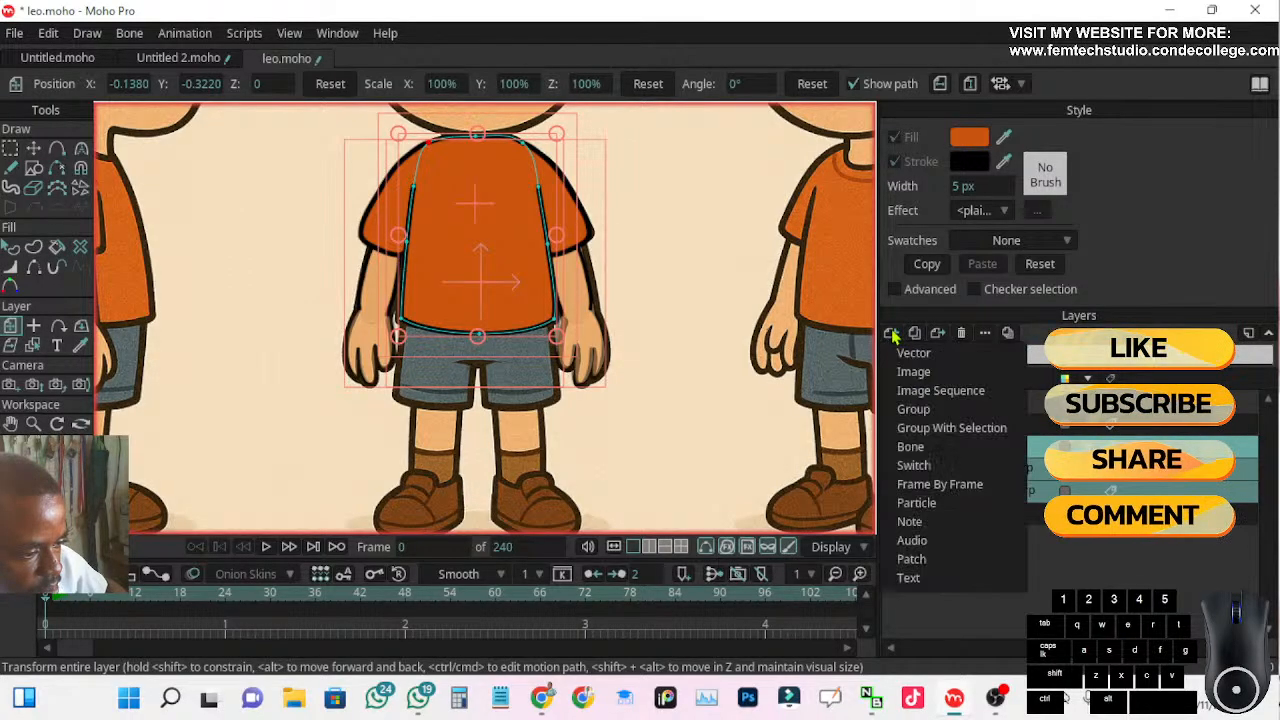
{"action": "left_click", "coordinate": [919, 432]}
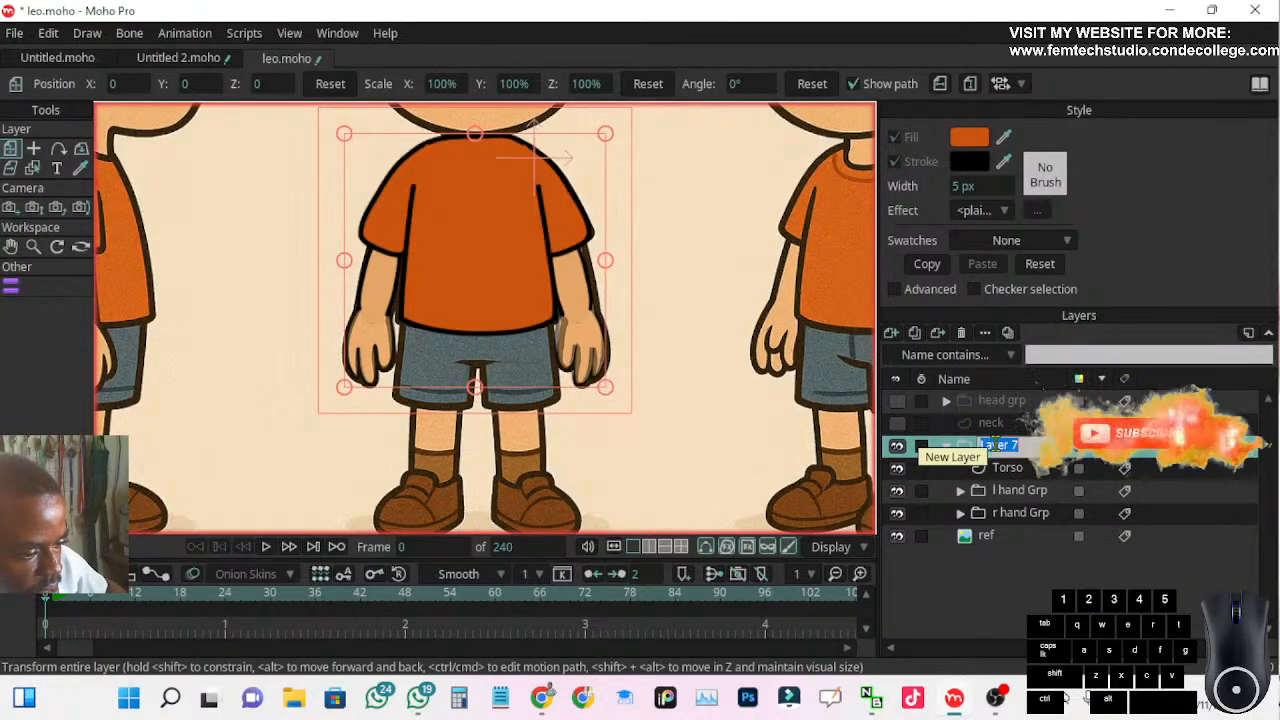
{"action": "type", "text": "up"}
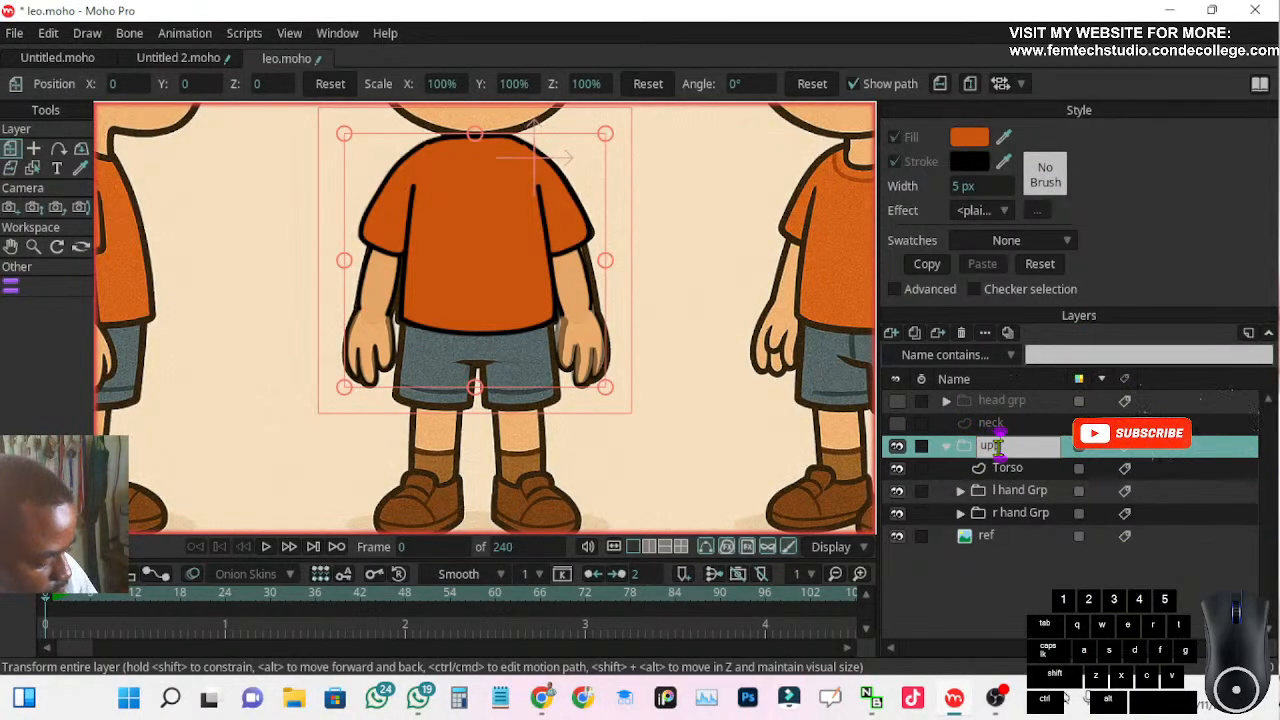
{"action": "type", "text": "per body"}
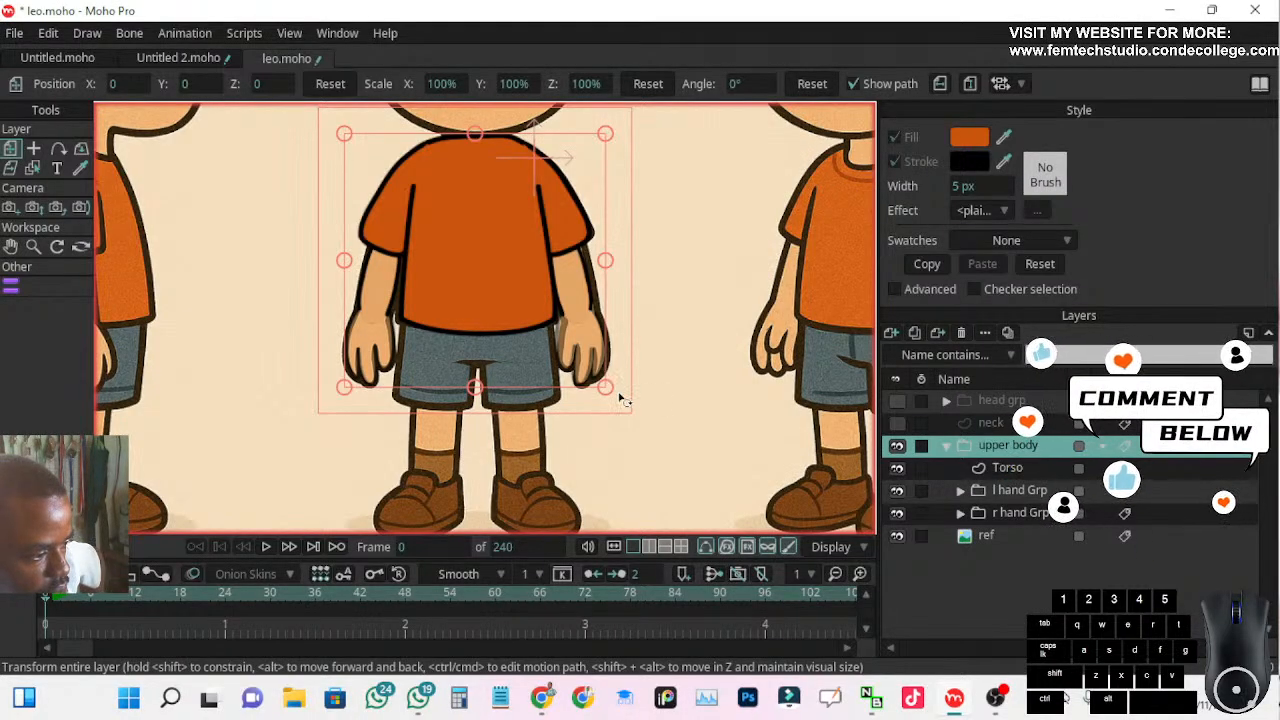
Collapse the upper body group and add an empty group layer between it and the ref layer
{"action": "scroll", "coordinate": [333, 350], "scroll_direction": "down", "scroll_amount": 5}
{"action": "scroll", "coordinate": [334, 340], "scroll_direction": "up", "scroll_amount": 4}
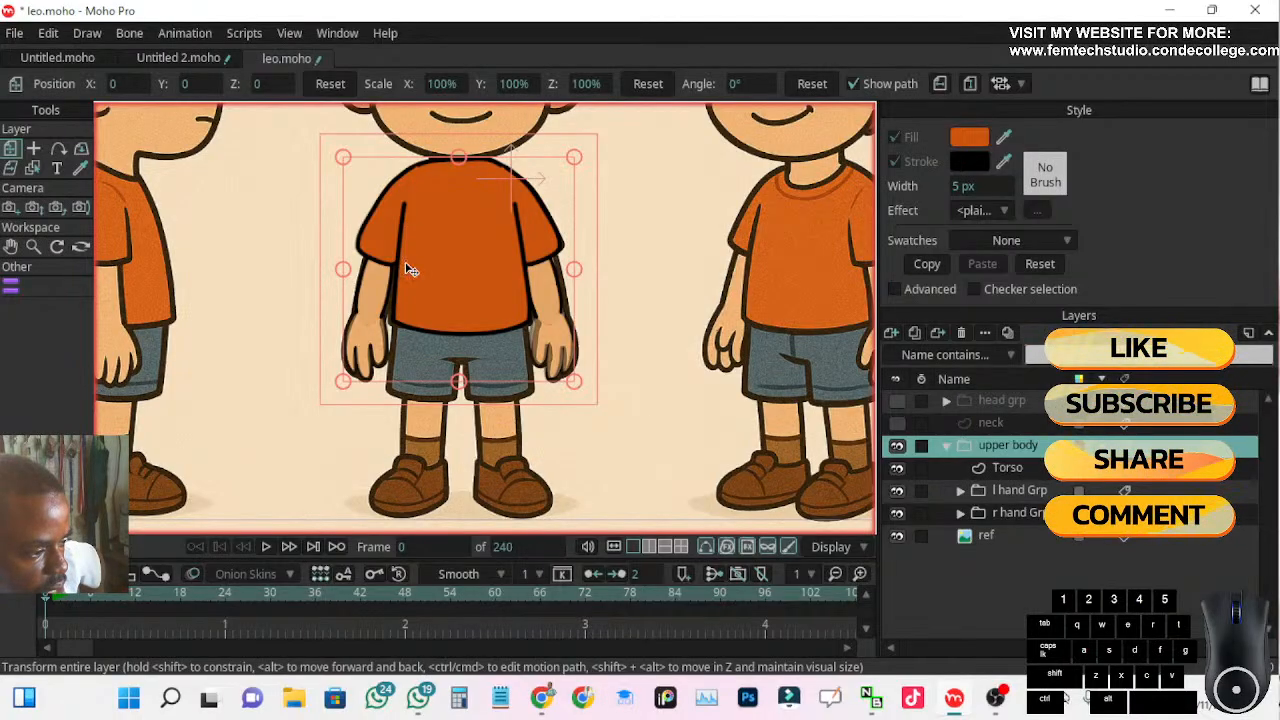
{"action": "scroll", "coordinate": [380, 349], "scroll_direction": "up", "scroll_amount": 3}
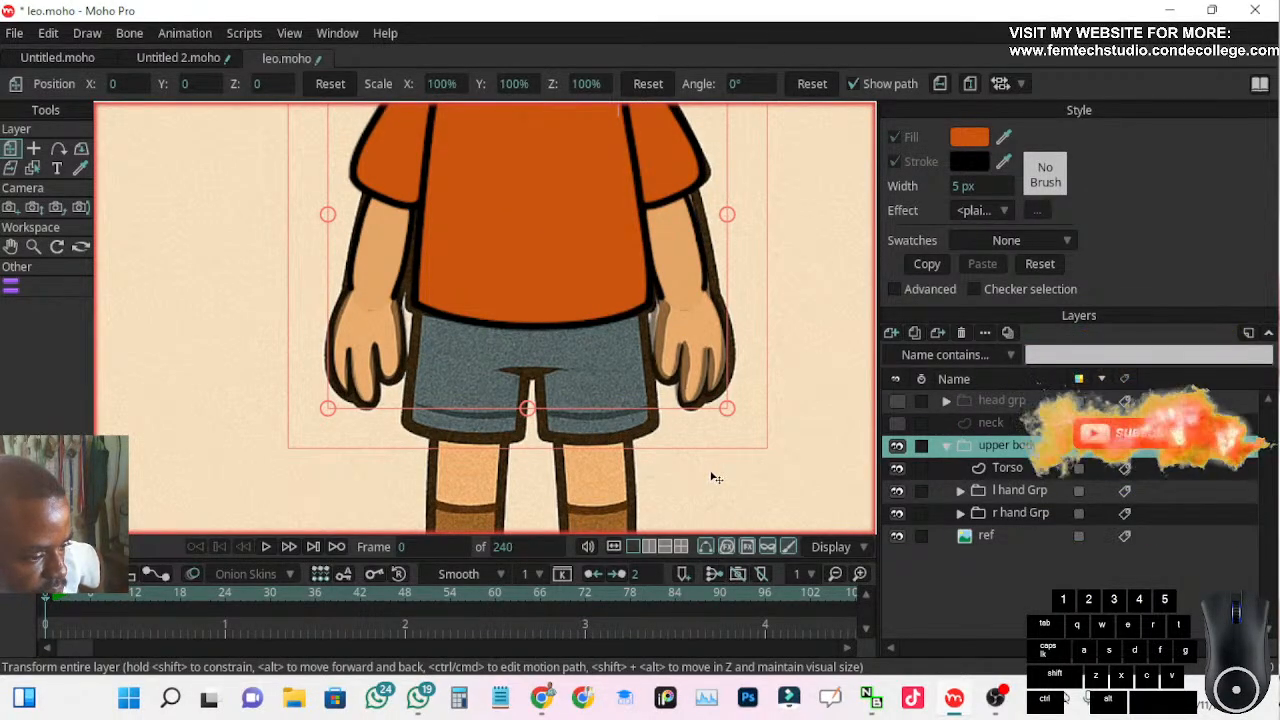
{"action": "left_click", "coordinate": [946, 446]}
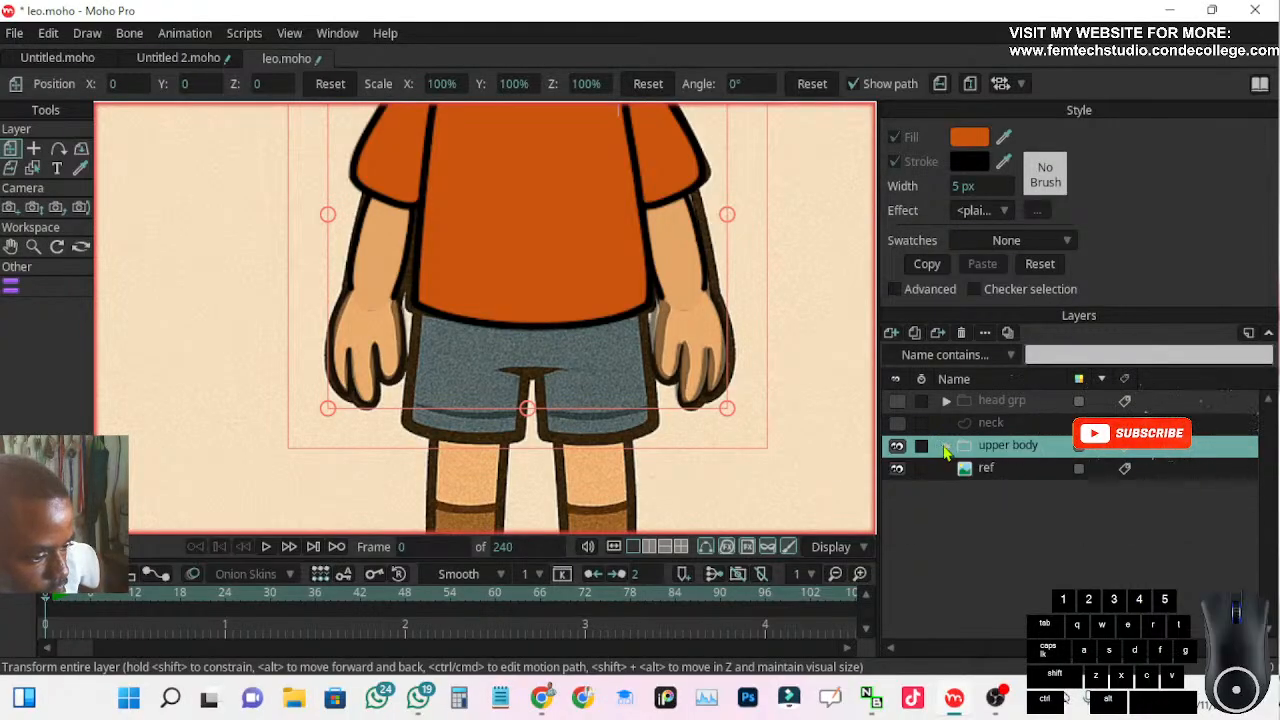
{"action": "left_click_drag", "start_coordinate": [573, 445], "coordinate": [584, 320]}
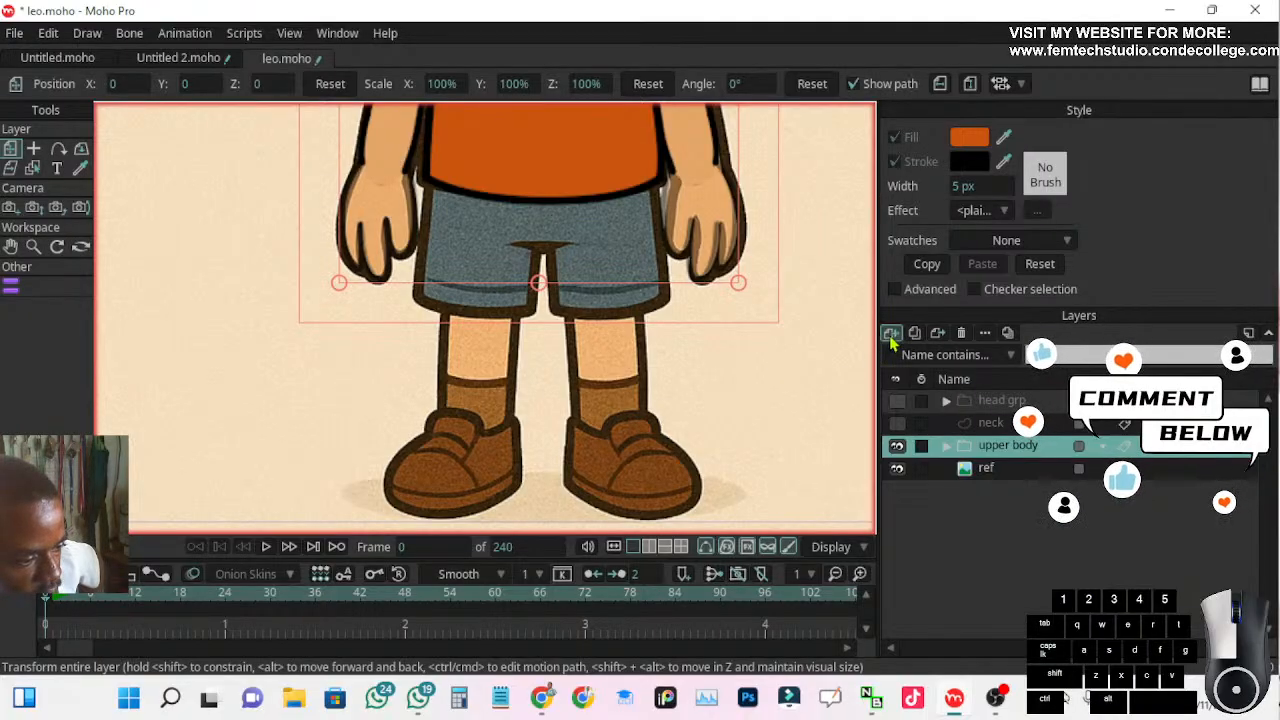
{"action": "left_click", "coordinate": [891, 332]}
{"action": "left_click", "coordinate": [910, 414]}
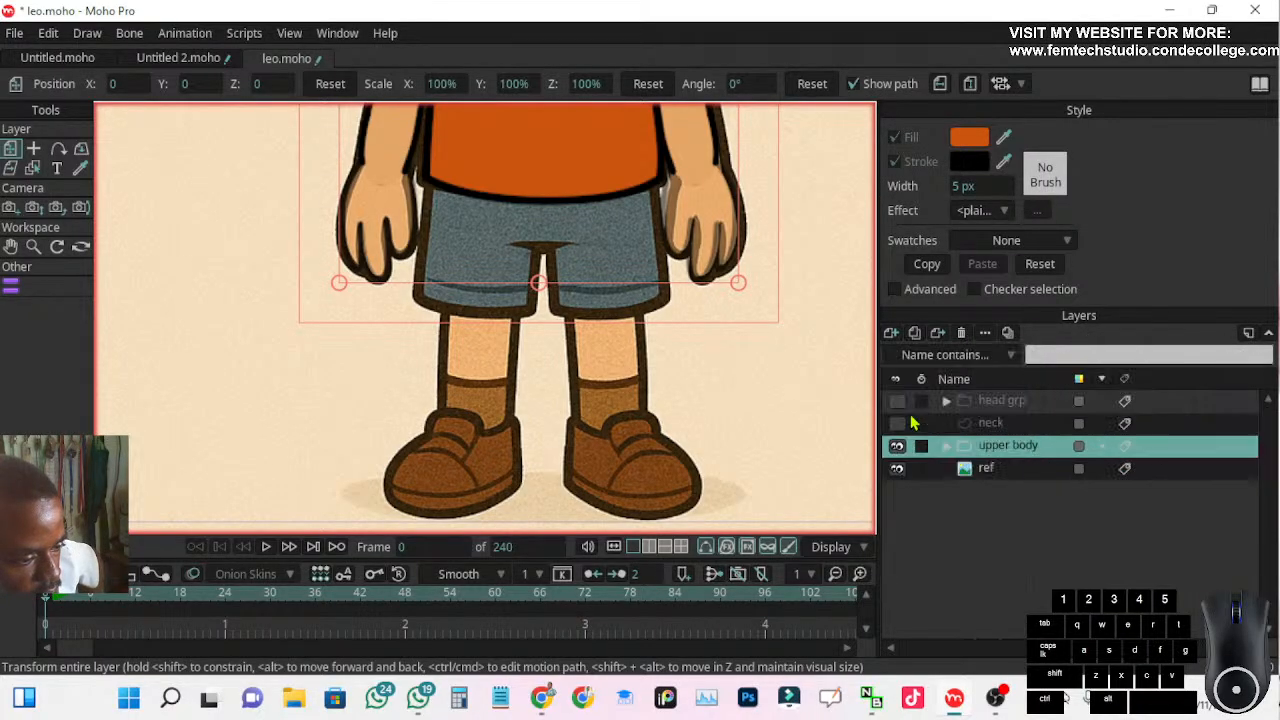
{"action": "left_click_drag", "start_coordinate": [991, 455], "coordinate": [998, 482]}
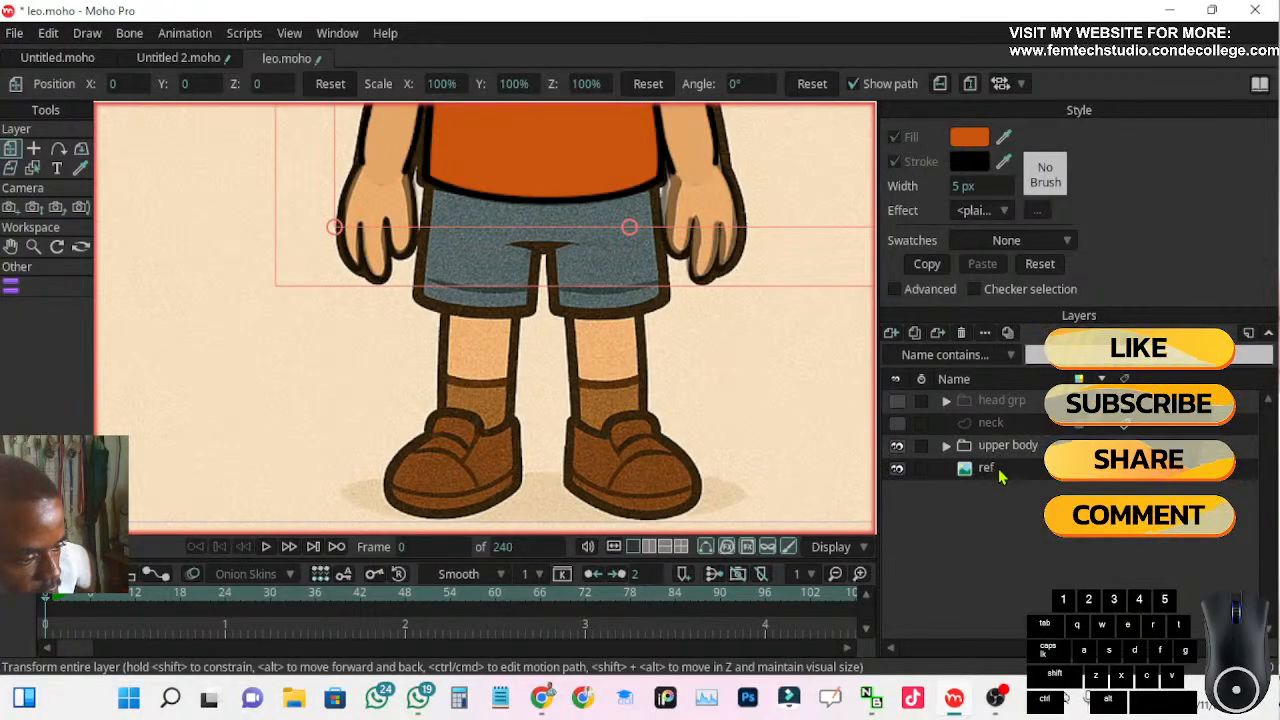
{"action": "key", "text": "ctrl+z"}
{"action": "left_click_drag", "start_coordinate": [1003, 458], "coordinate": [1005, 485]}
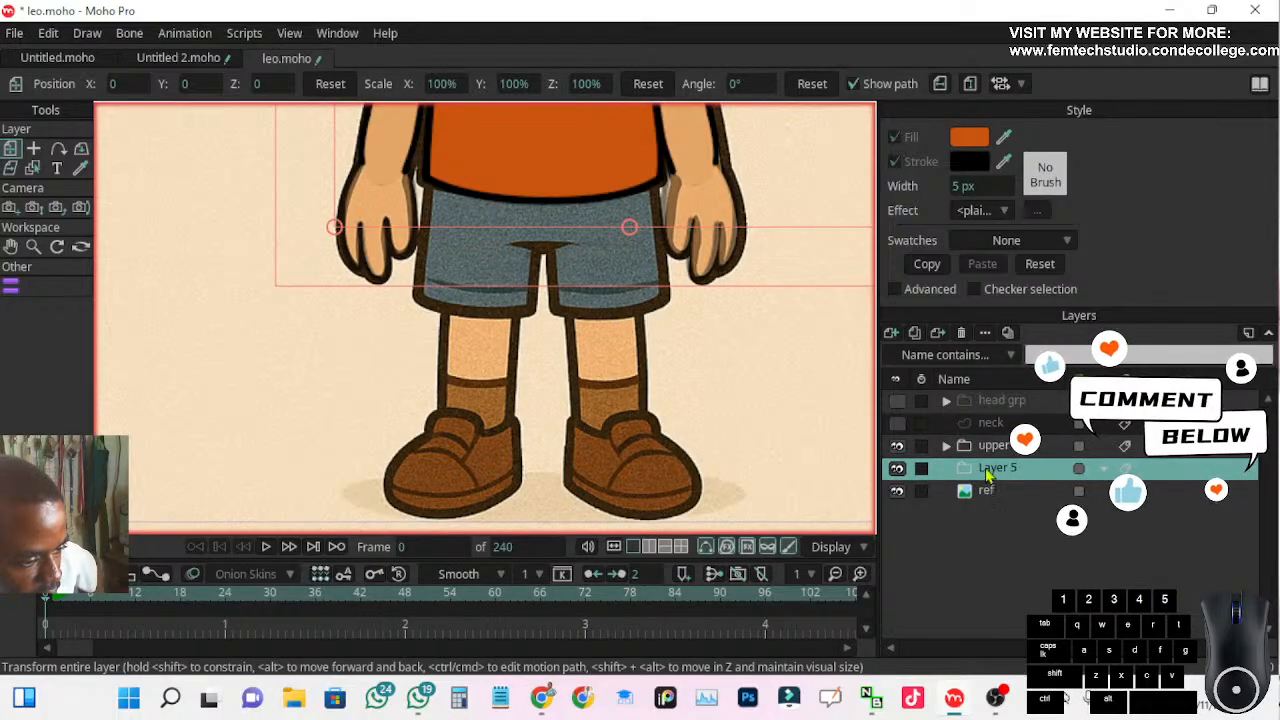
Rename the empty group layer above the ref layer as "lower body"
{"action": "double_click", "coordinate": [996, 468]}
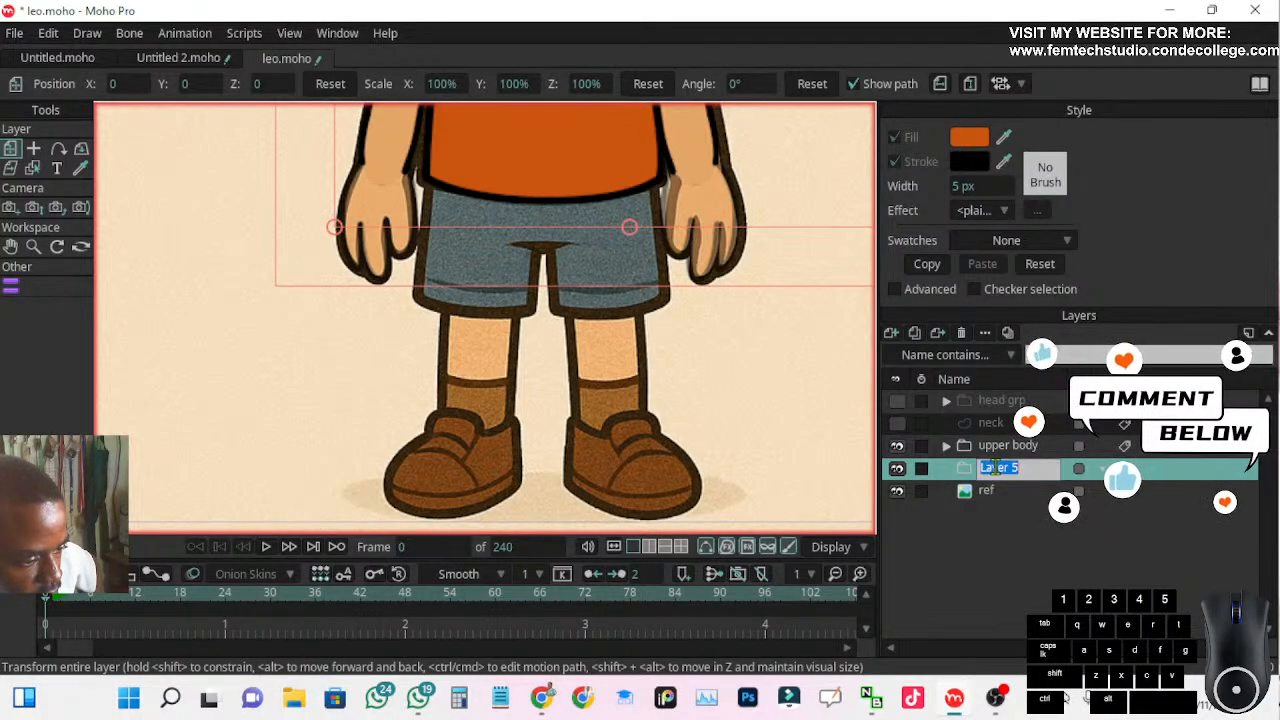
{"action": "key", "text": "BackSpace"}
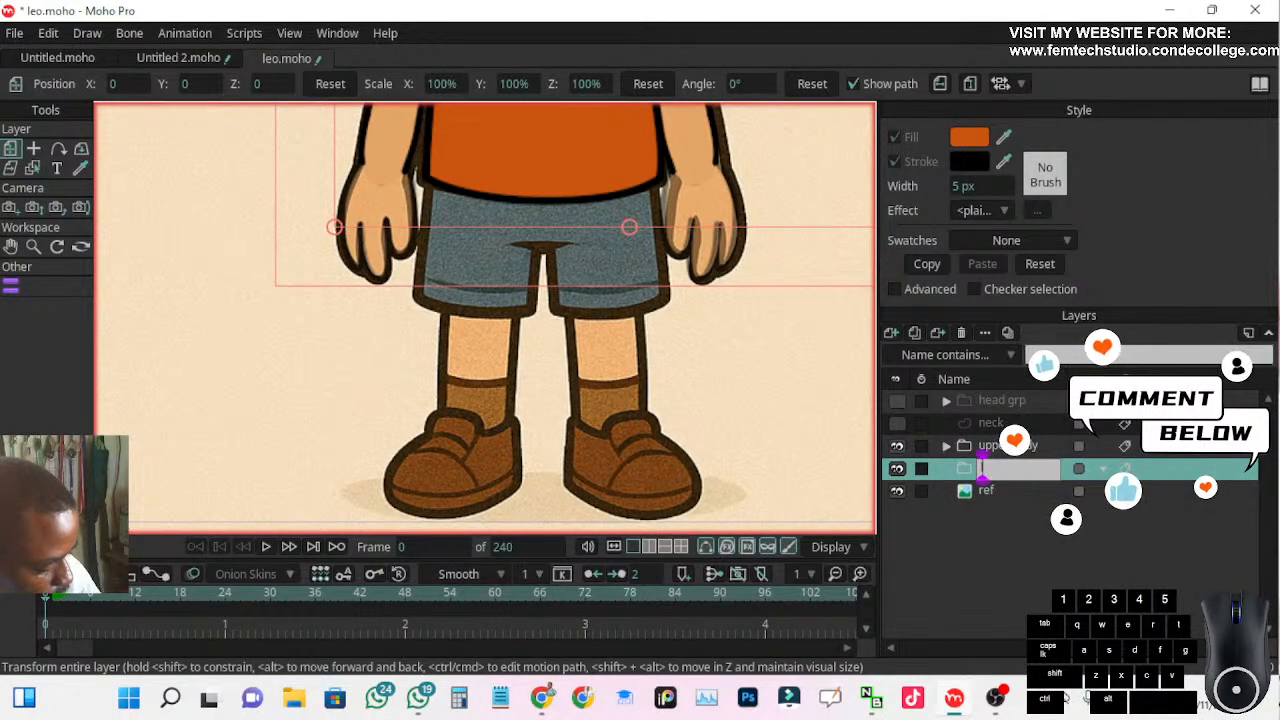
{"action": "type", "text": "lower b"}
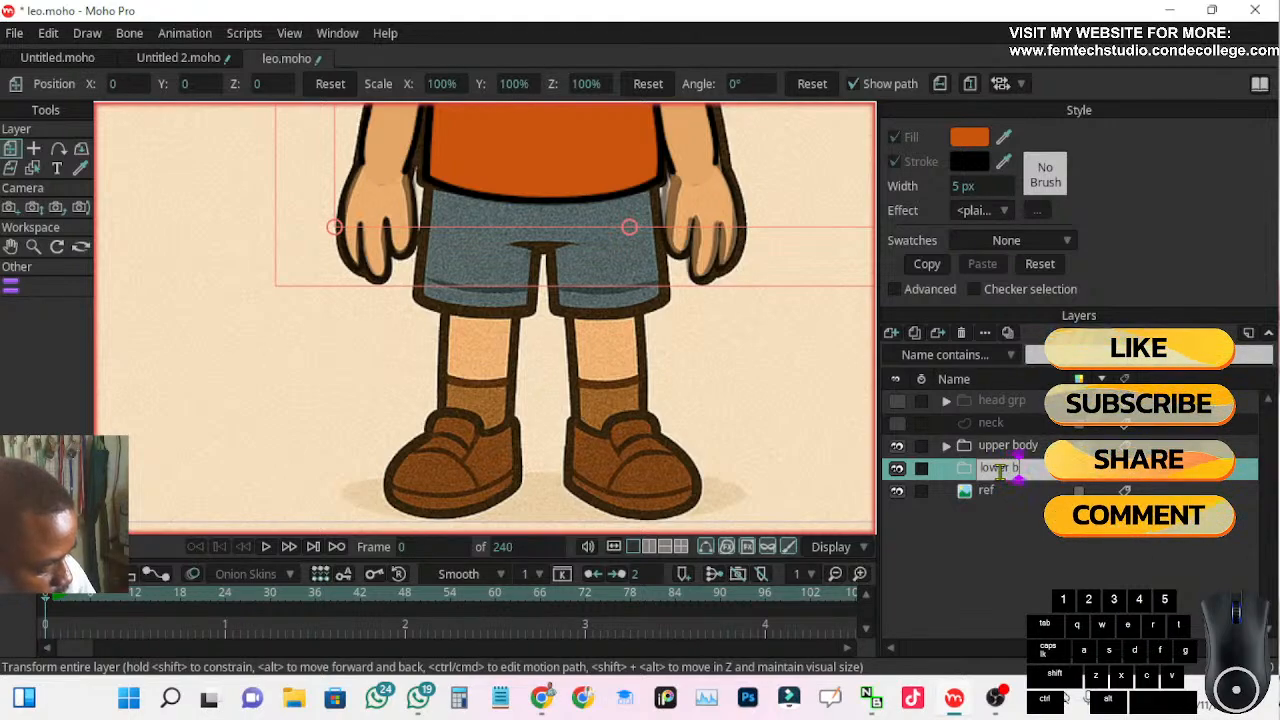
{"action": "type", "text": "ody"}
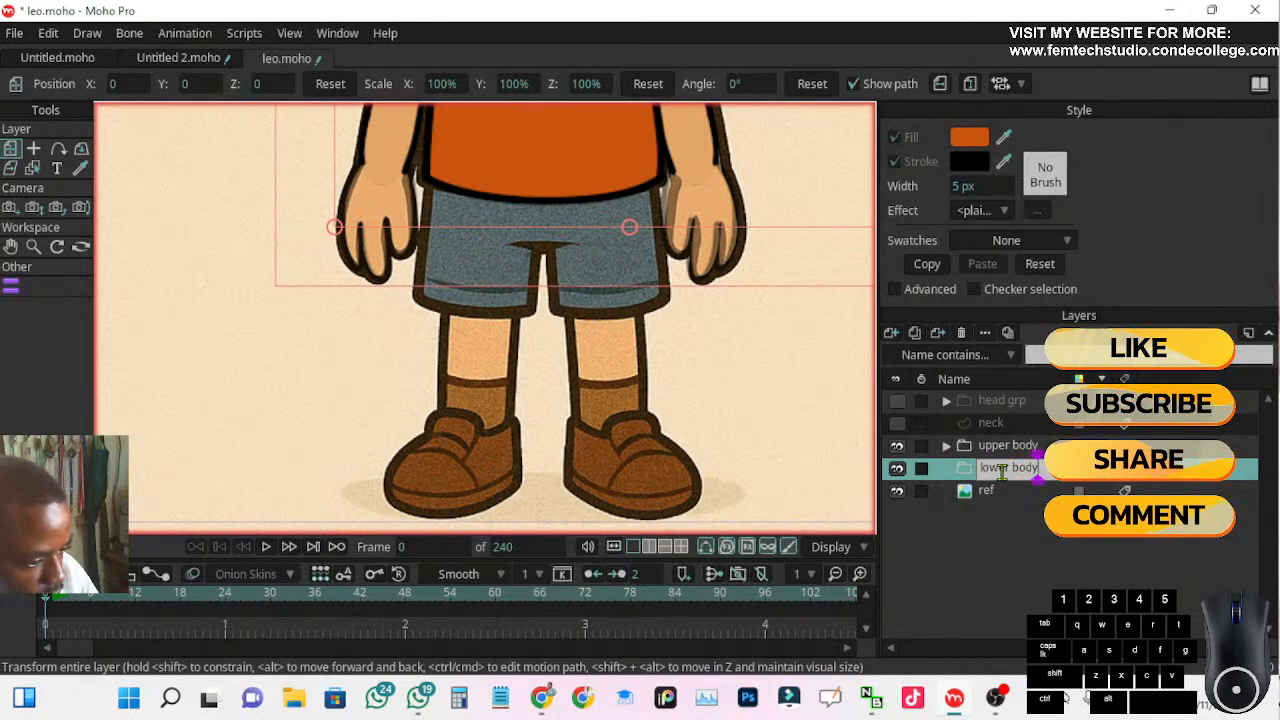
{"action": "key", "text": "Return"}
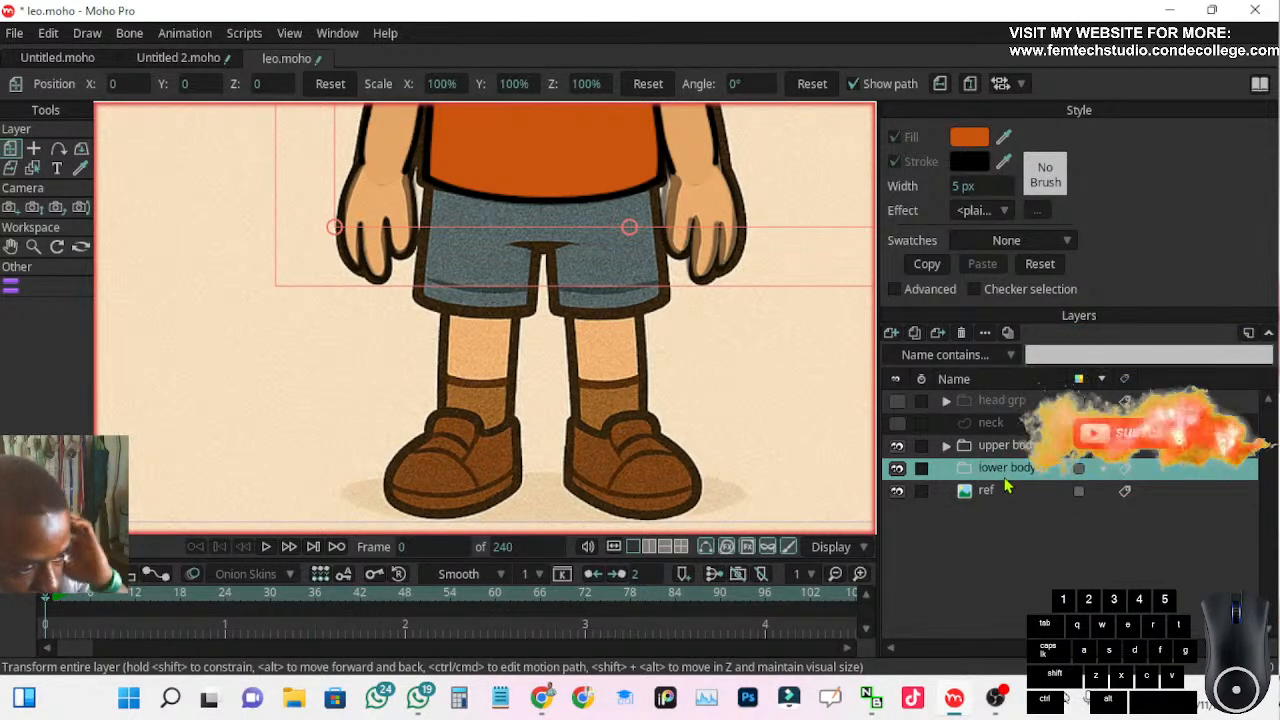
{"action": "scroll", "coordinate": [720, 383], "scroll_direction": "down", "scroll_amount": 2}
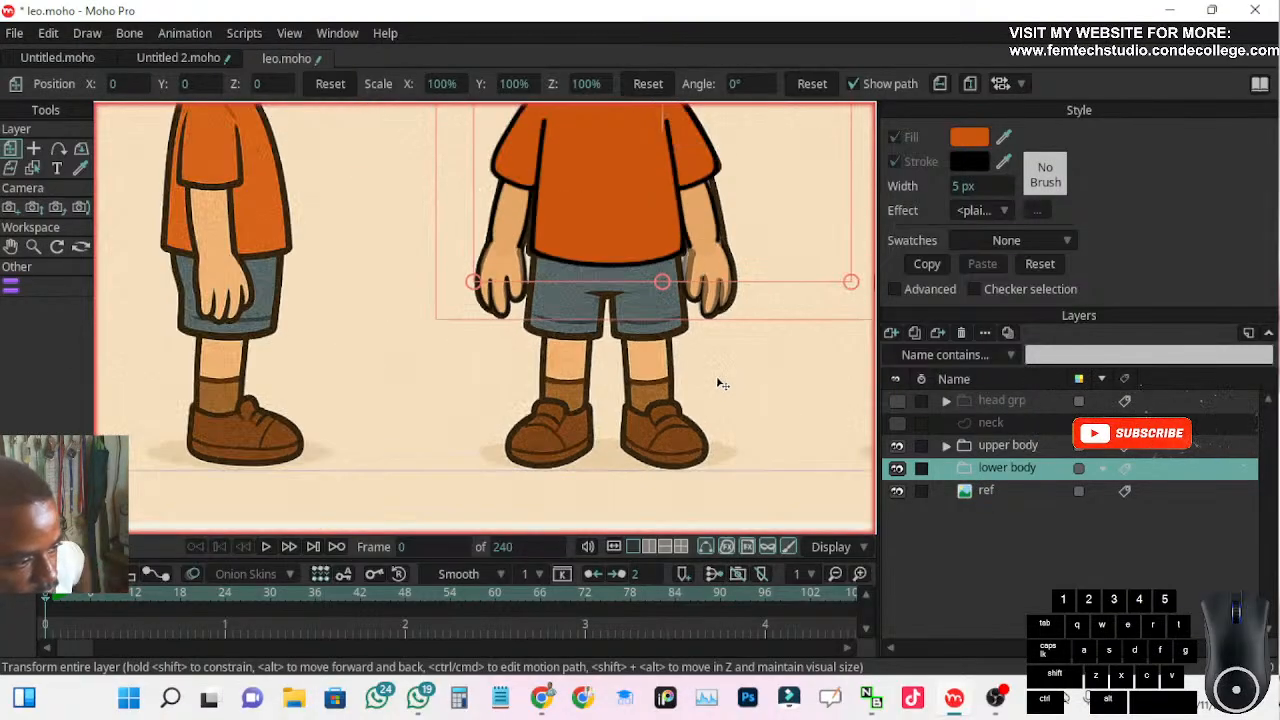
{"action": "left_click_drag", "start_coordinate": [714, 387], "coordinate": [637, 367]}
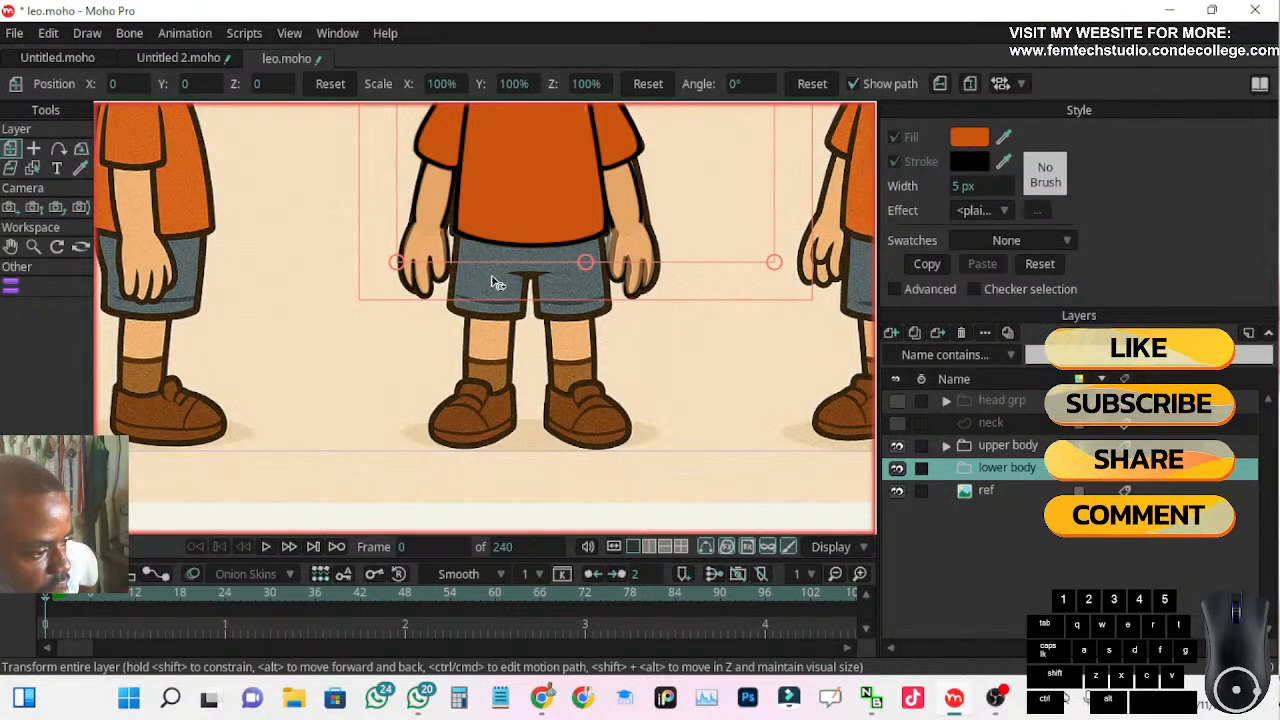
{"action": "scroll", "coordinate": [490, 325], "scroll_direction": "down", "scroll_amount": 3}
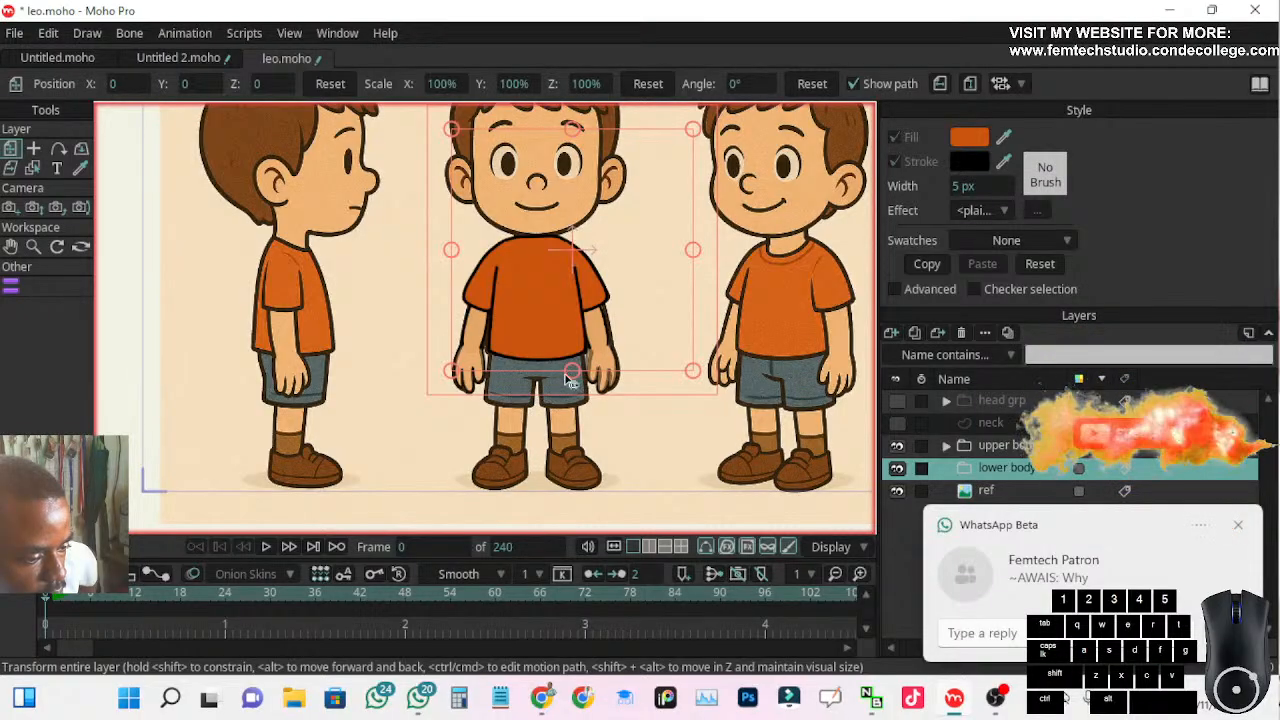
{"action": "scroll", "coordinate": [560, 375], "scroll_direction": "up", "scroll_amount": 3}
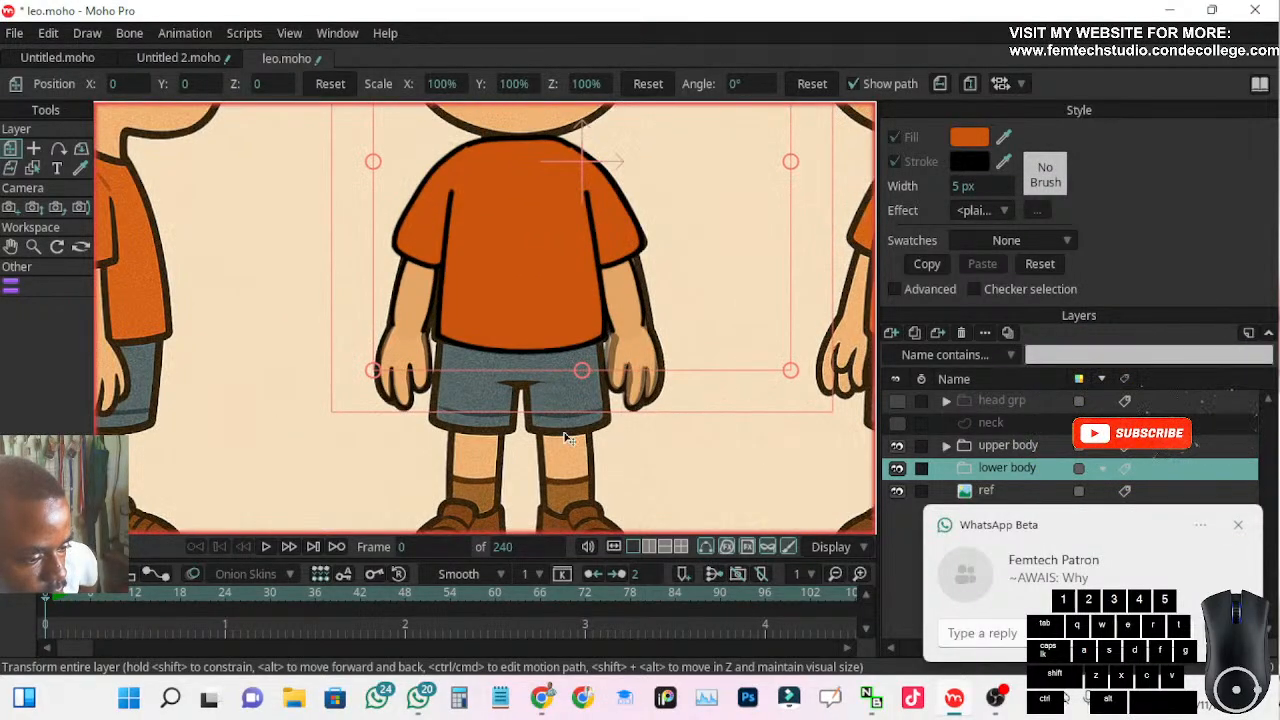
{"action": "left_click_drag", "start_coordinate": [557, 437], "coordinate": [550, 358]}
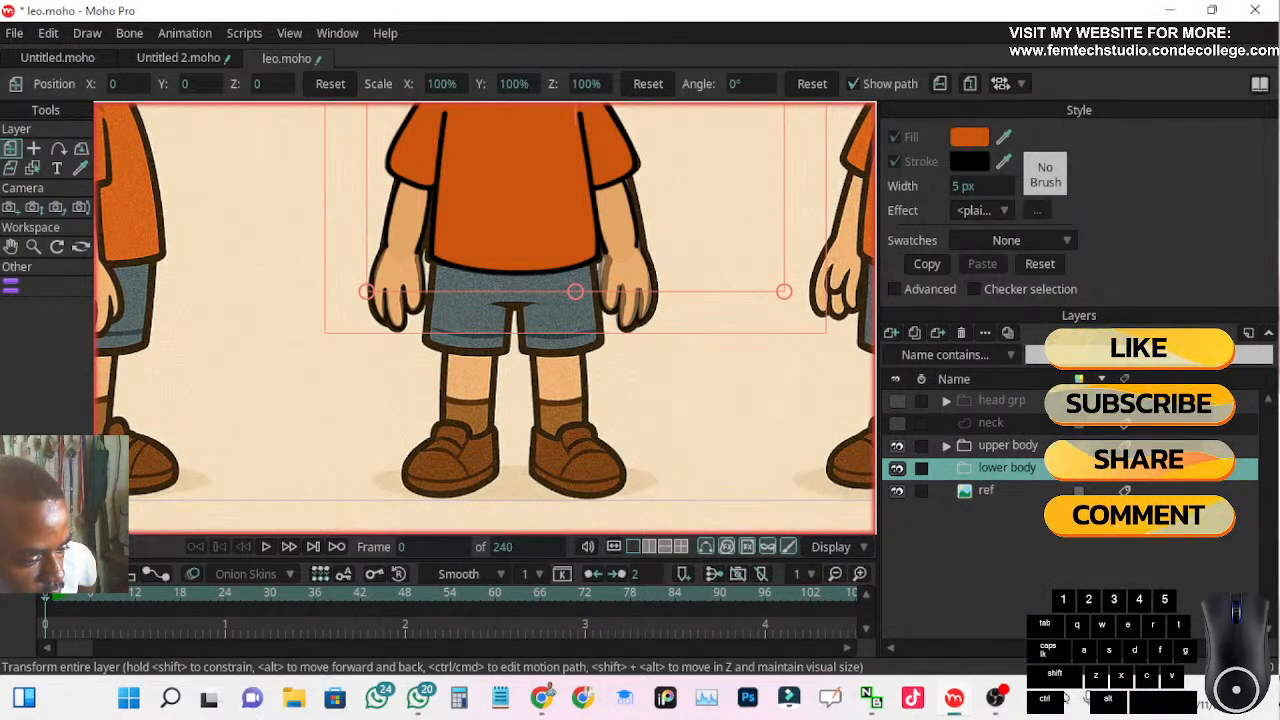
Silence desktop notifications by switching Windows Focus assist to priority only, and close the quick settings
{"action": "left_click", "coordinate": [1125, 710]}
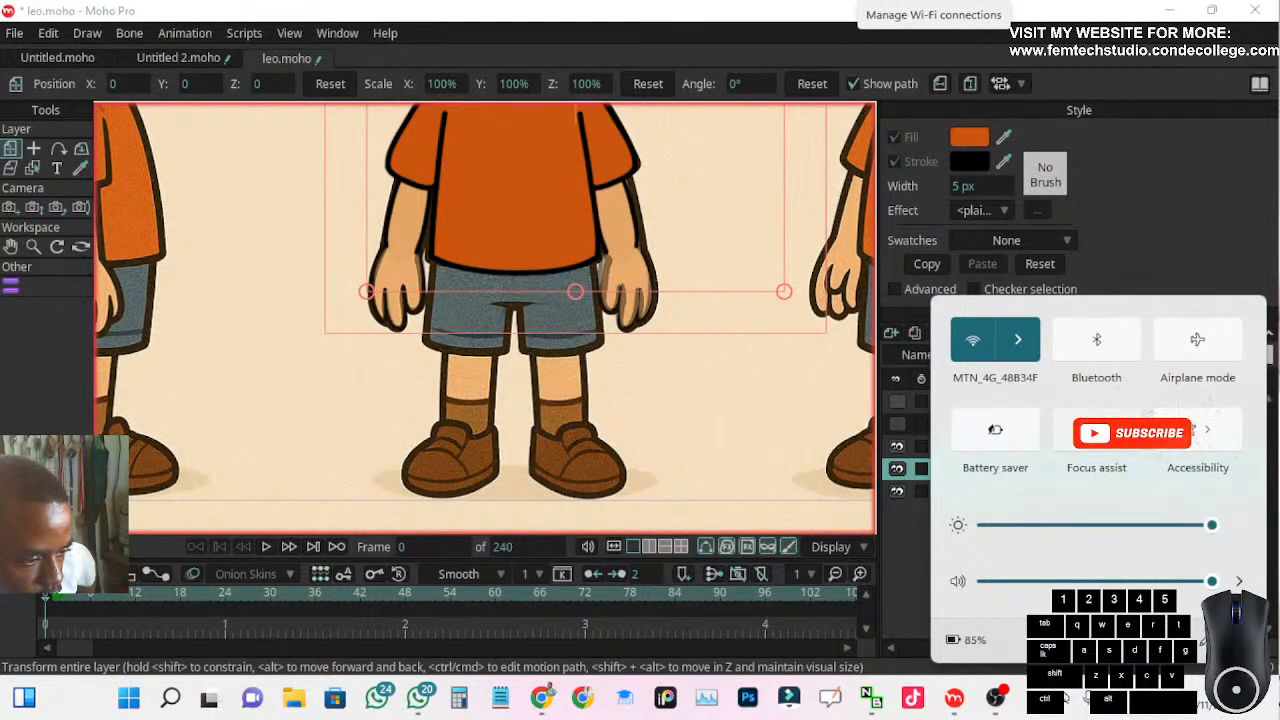
{"action": "left_click", "coordinate": [1120, 437]}
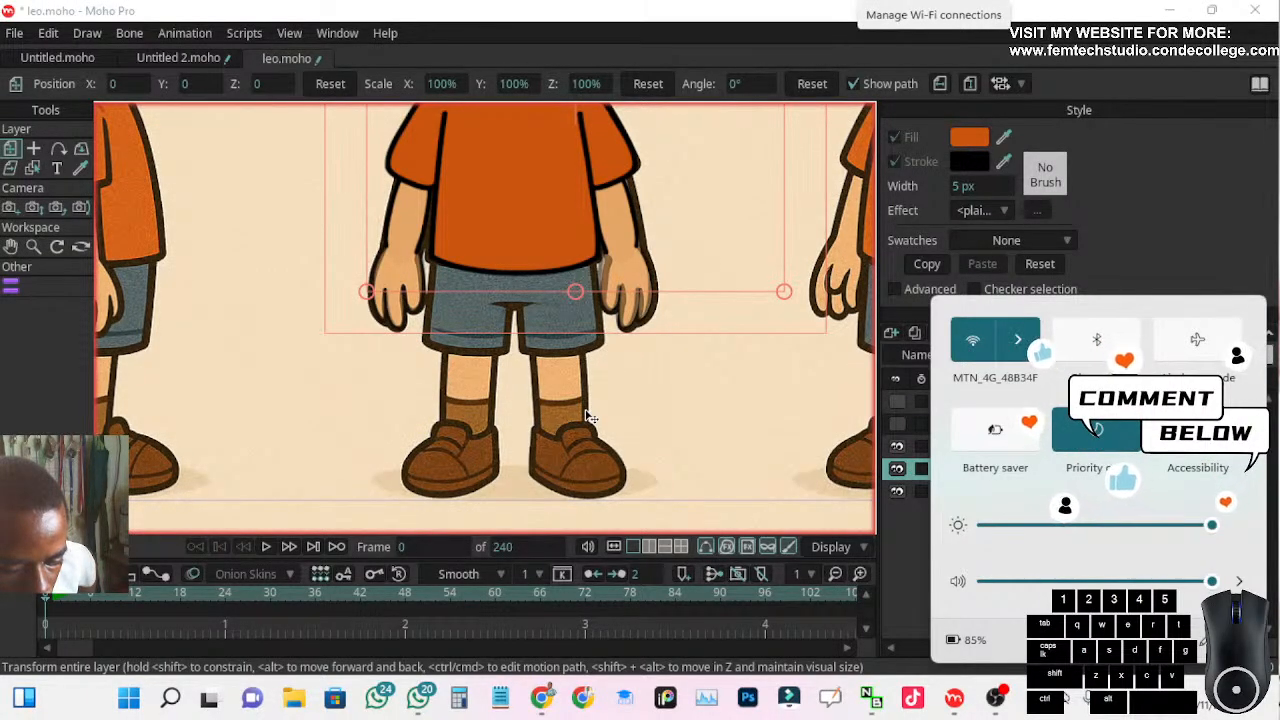
{"action": "left_click", "coordinate": [1150, 232]}
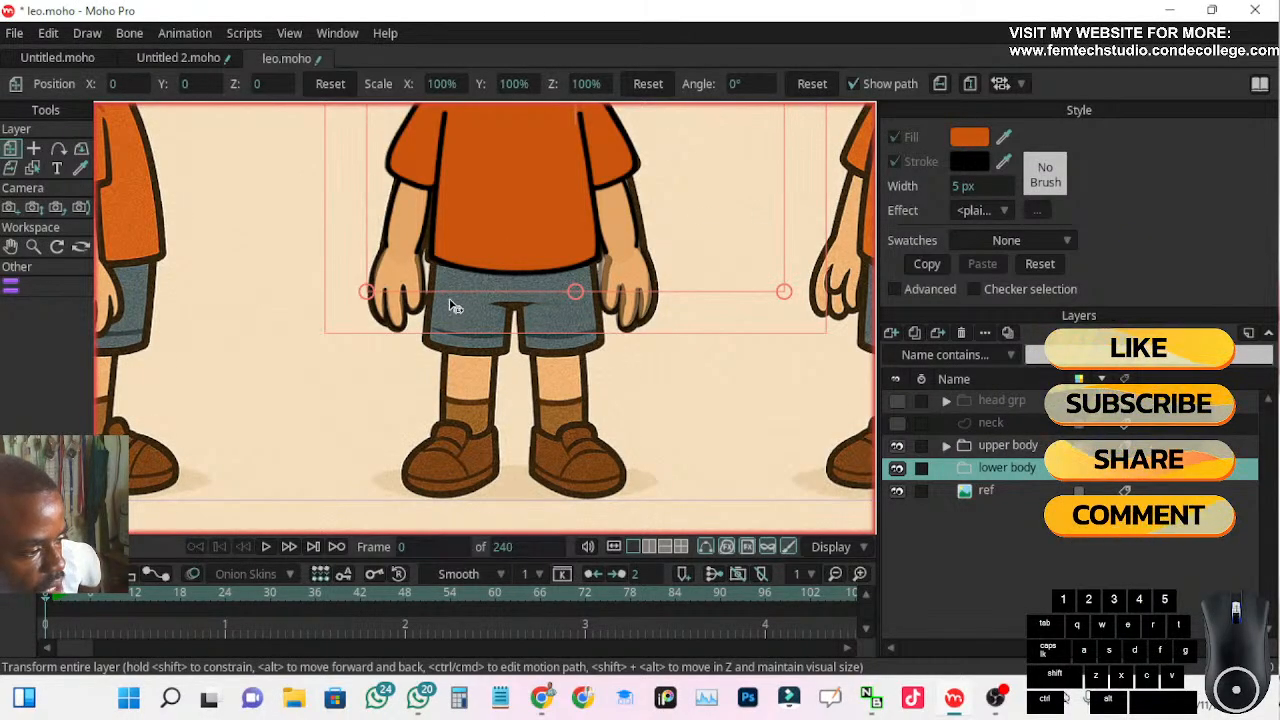
Add a new vector layer and place it inside the lower body group
{"action": "scroll", "coordinate": [450, 304], "scroll_direction": "up", "scroll_amount": 2}
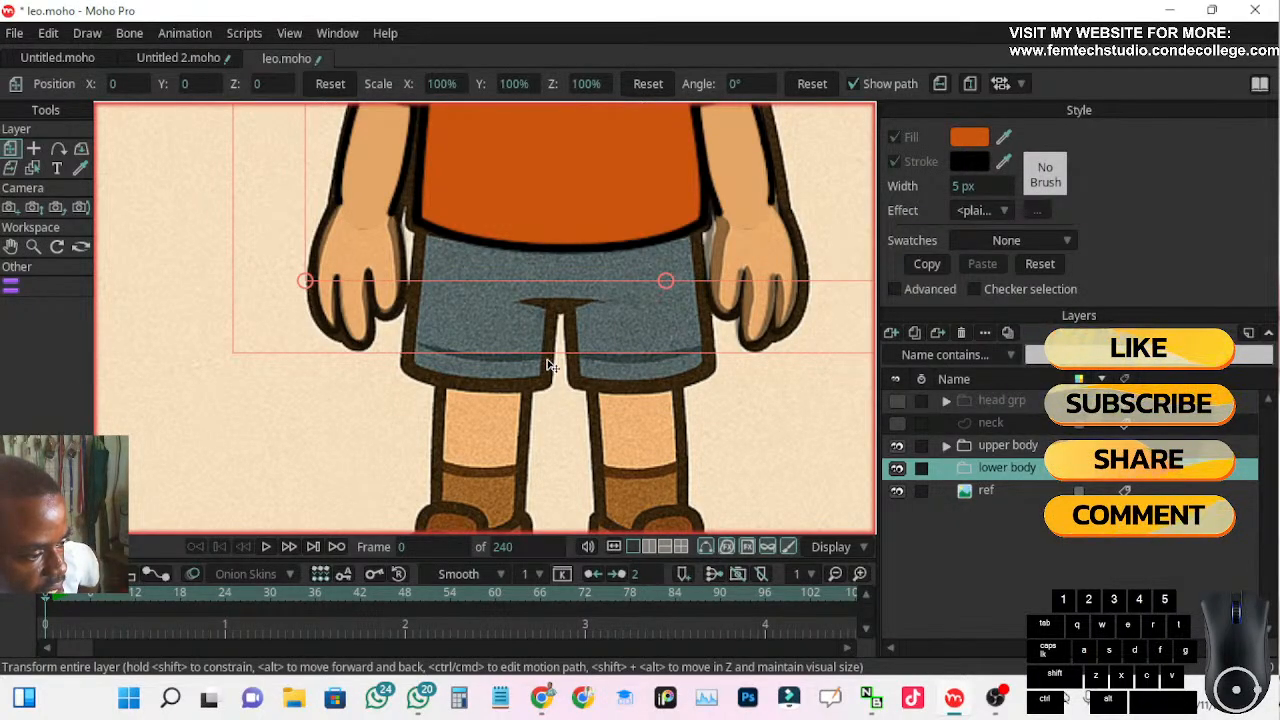
{"action": "left_click", "coordinate": [889, 334]}
{"action": "left_click", "coordinate": [903, 357]}
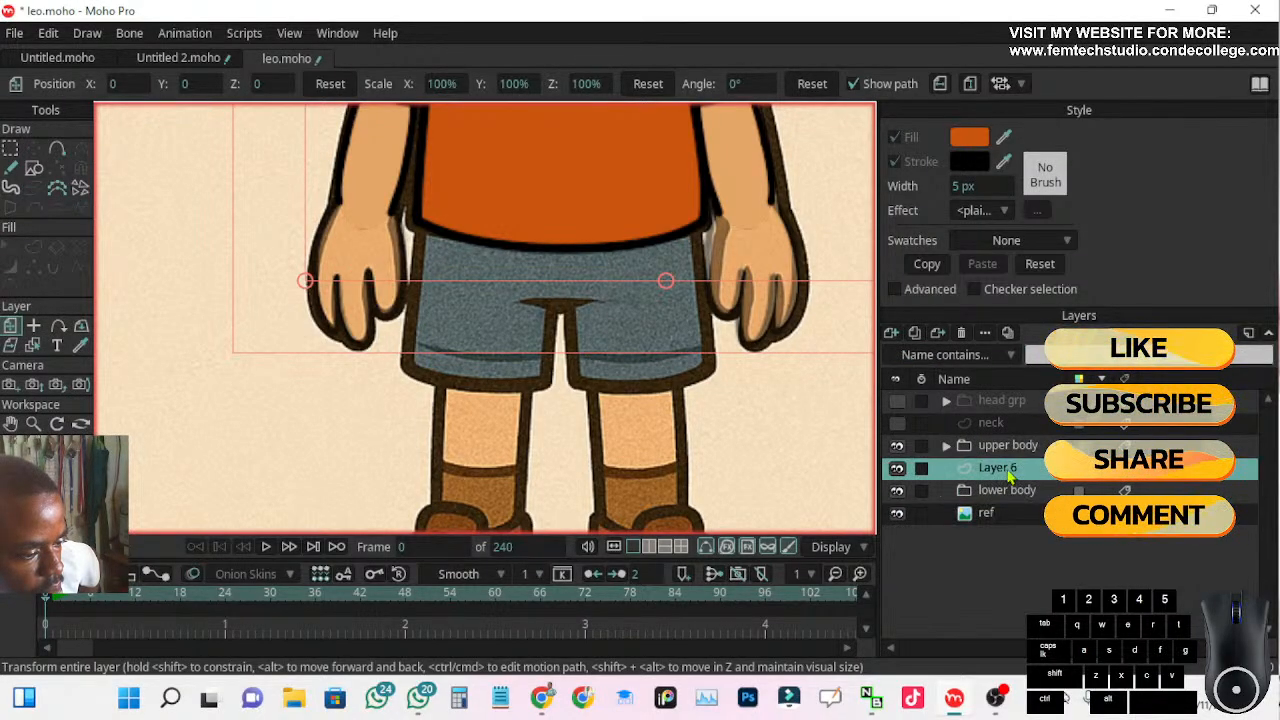
{"action": "left_click_drag", "start_coordinate": [1008, 490], "coordinate": [1010, 492]}
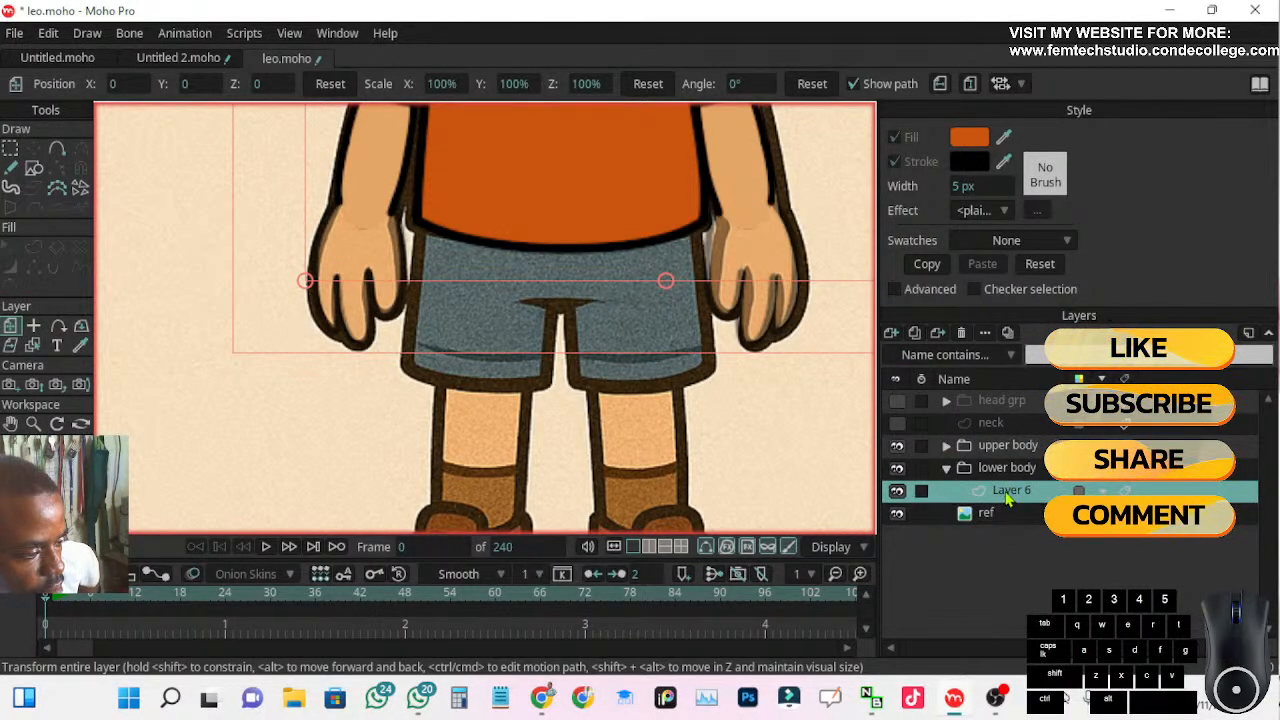
Draw a filled rectangle without an outline at the shorts' waist corner and enlarge it over one half of the shorts
{"action": "left_click", "coordinate": [33, 168]}
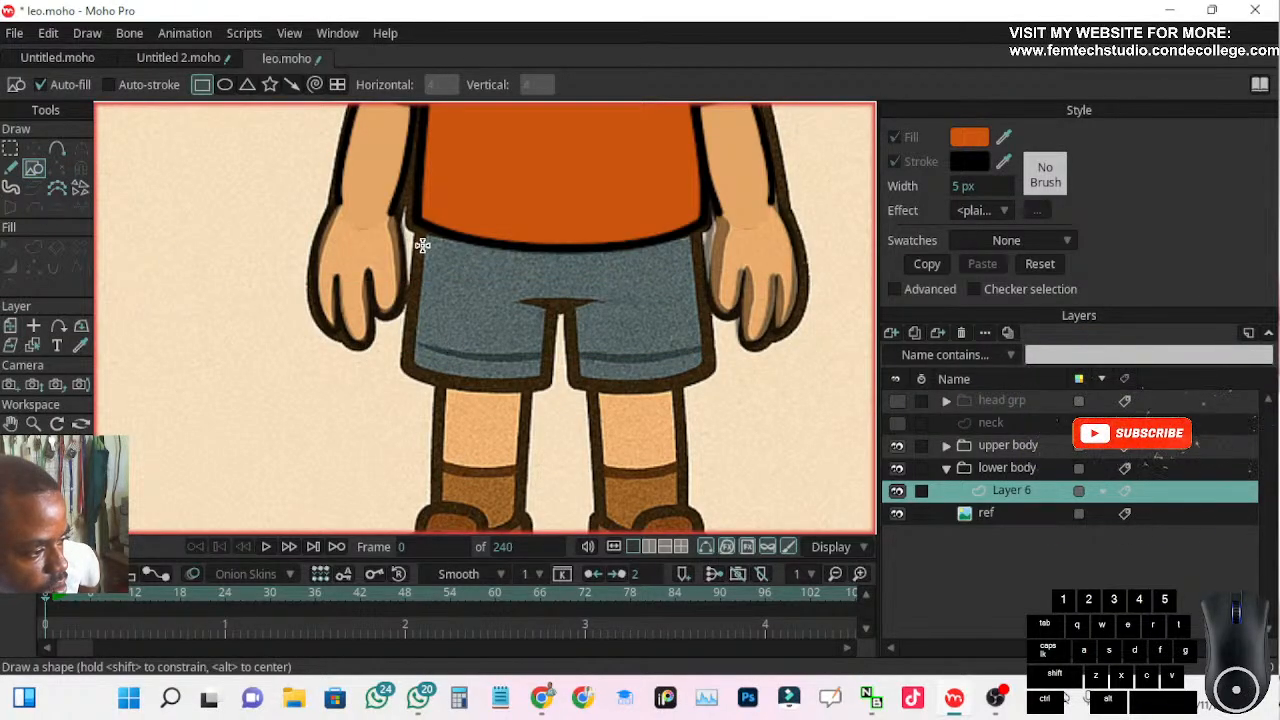
{"action": "left_click_drag", "start_coordinate": [421, 232], "coordinate": [444, 259]}
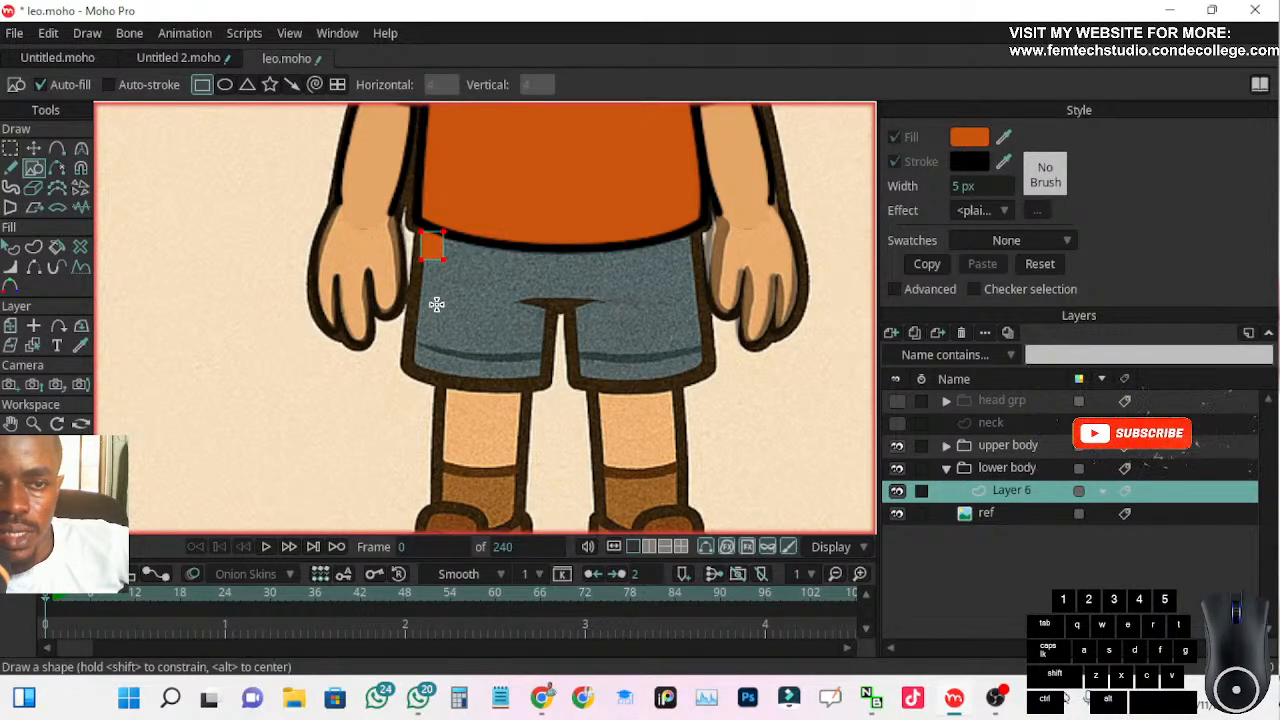
{"action": "left_click", "coordinate": [33, 148]}
{"action": "left_click_drag", "start_coordinate": [462, 280], "coordinate": [648, 364]}
{"action": "left_click", "coordinate": [192, 246]}
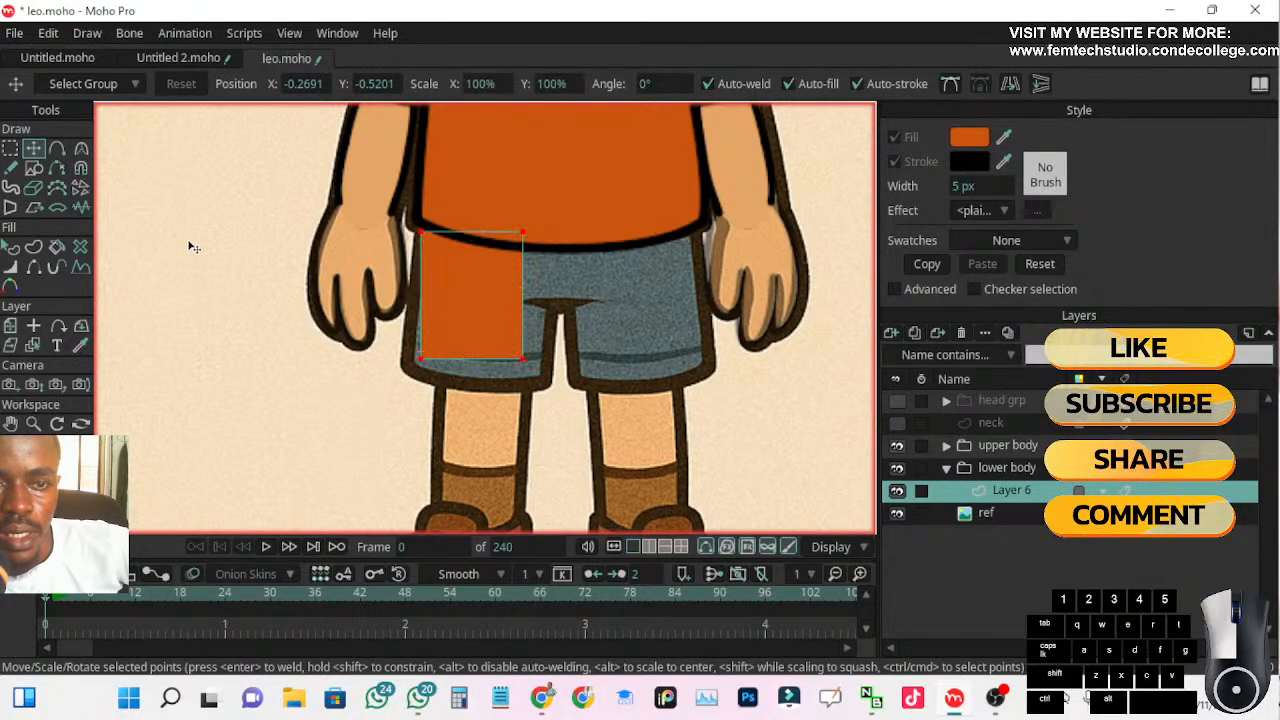
Stretch the rectangle across the full waist, shorten it to end at the crotch, raise its upper edge under the shirt, and name its layer "top pant"
{"action": "left_click", "coordinate": [500, 294]}
{"action": "left_click_drag", "start_coordinate": [528, 298], "coordinate": [705, 298]}
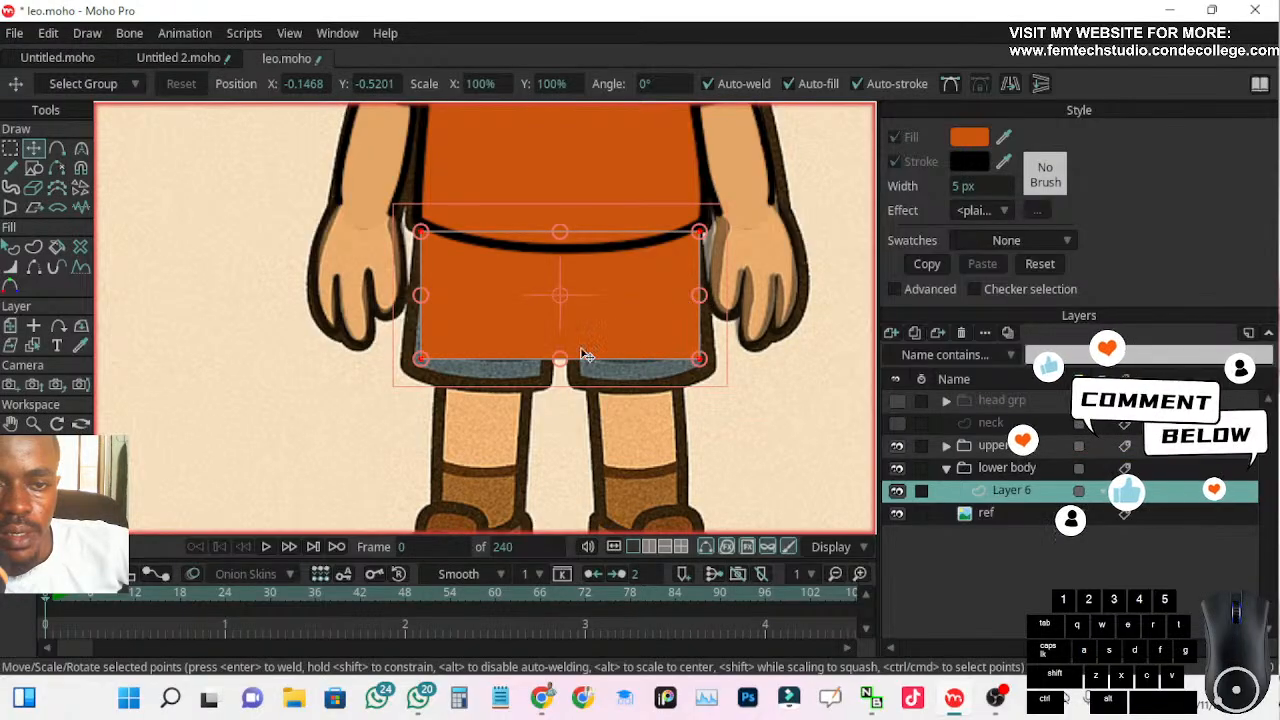
{"action": "left_click_drag", "start_coordinate": [560, 360], "coordinate": [557, 310]}
{"action": "mouse_move", "coordinate": [561, 235]}
{"action": "left_mouse_down"}
{"action": "mouse_move", "coordinate": [563, 217]}
{"action": "mouse_move", "coordinate": [546, 266]}
{"action": "mouse_move", "coordinate": [554, 211]}
{"action": "mouse_move", "coordinate": [548, 254]}
{"action": "mouse_move", "coordinate": [543, 229]}
{"action": "left_mouse_up"}
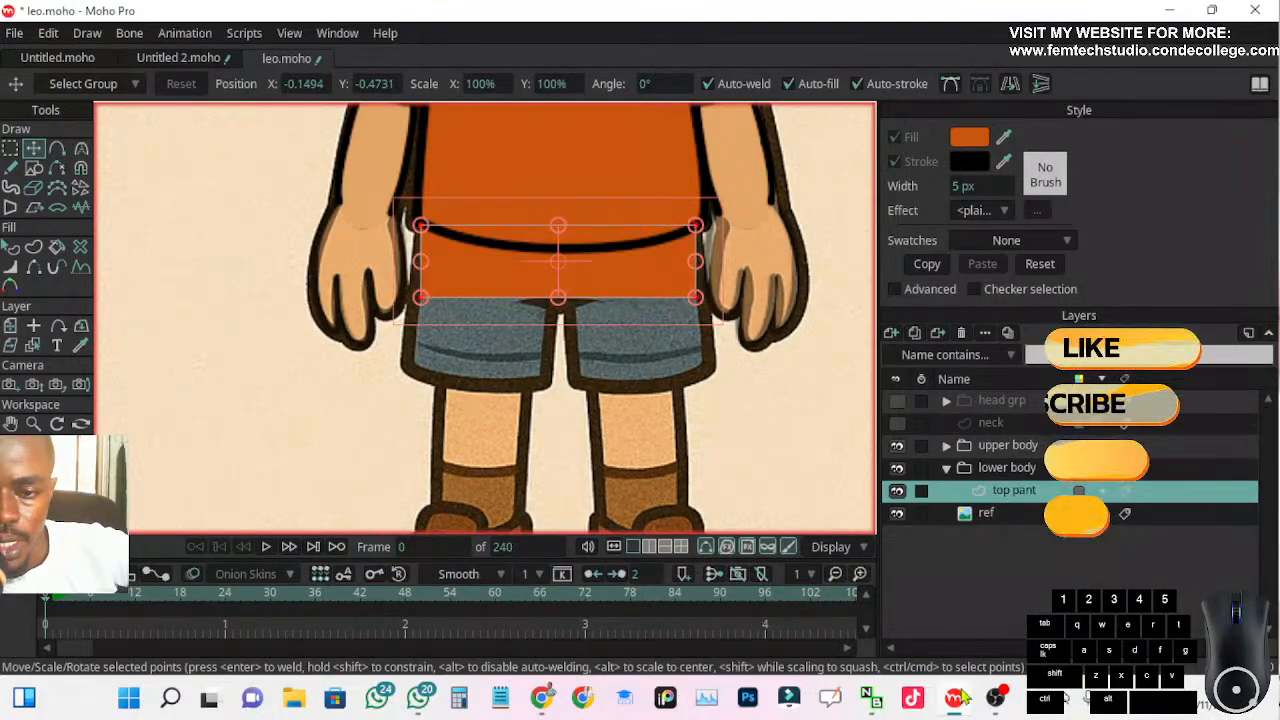
Switch to OBS and check the monitor options available for the Display Capture source
{"action": "mouse_move", "coordinate": [997, 706]}
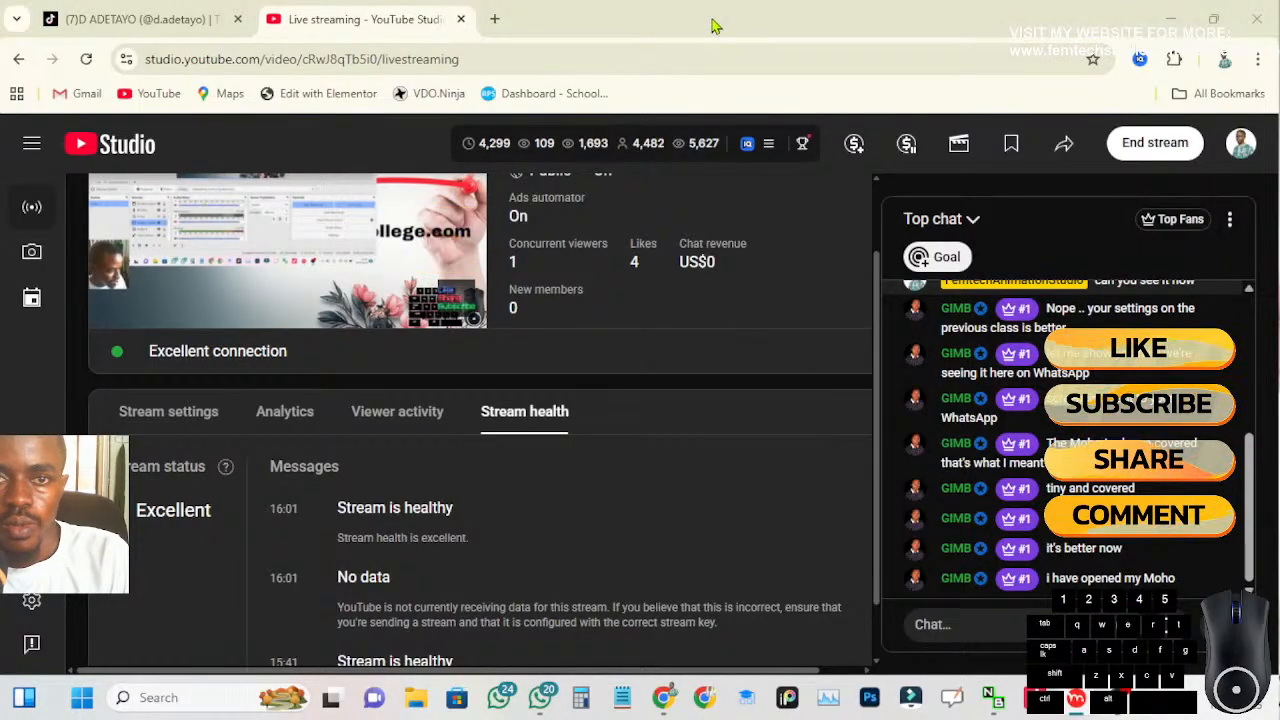
{"action": "left_click", "coordinate": [678, 143]}
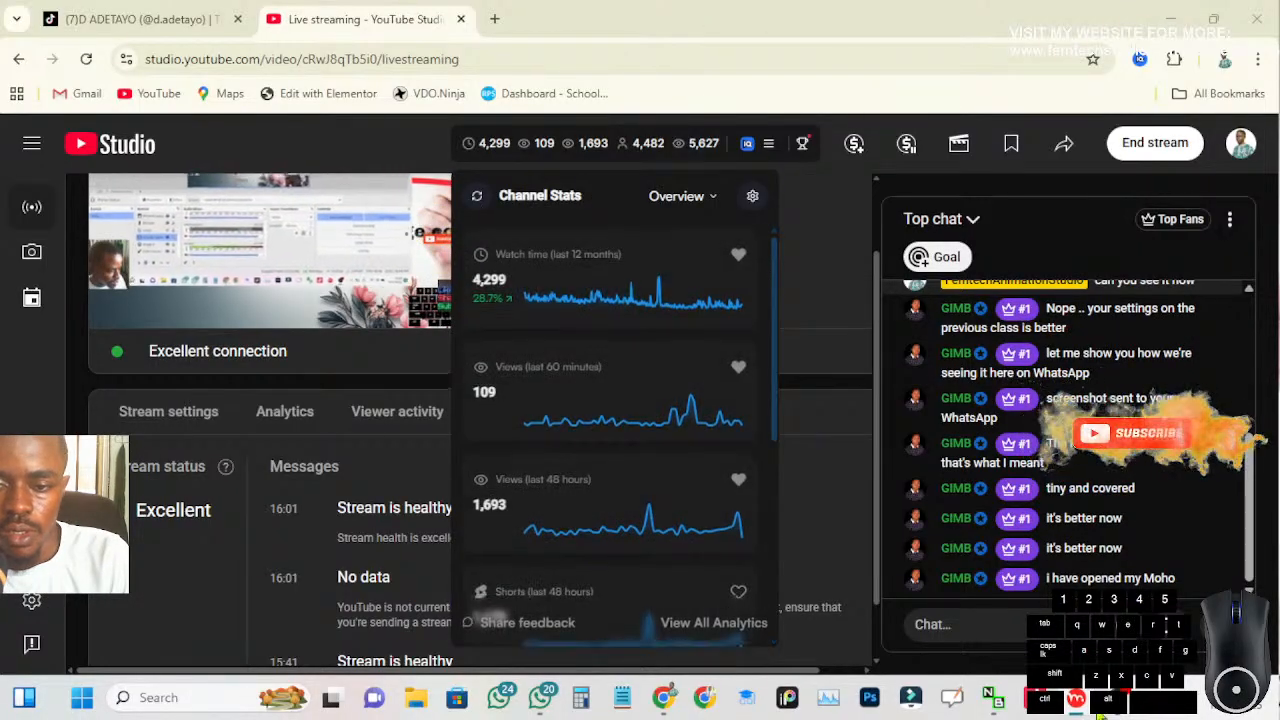
{"action": "left_click", "coordinate": [1117, 700]}
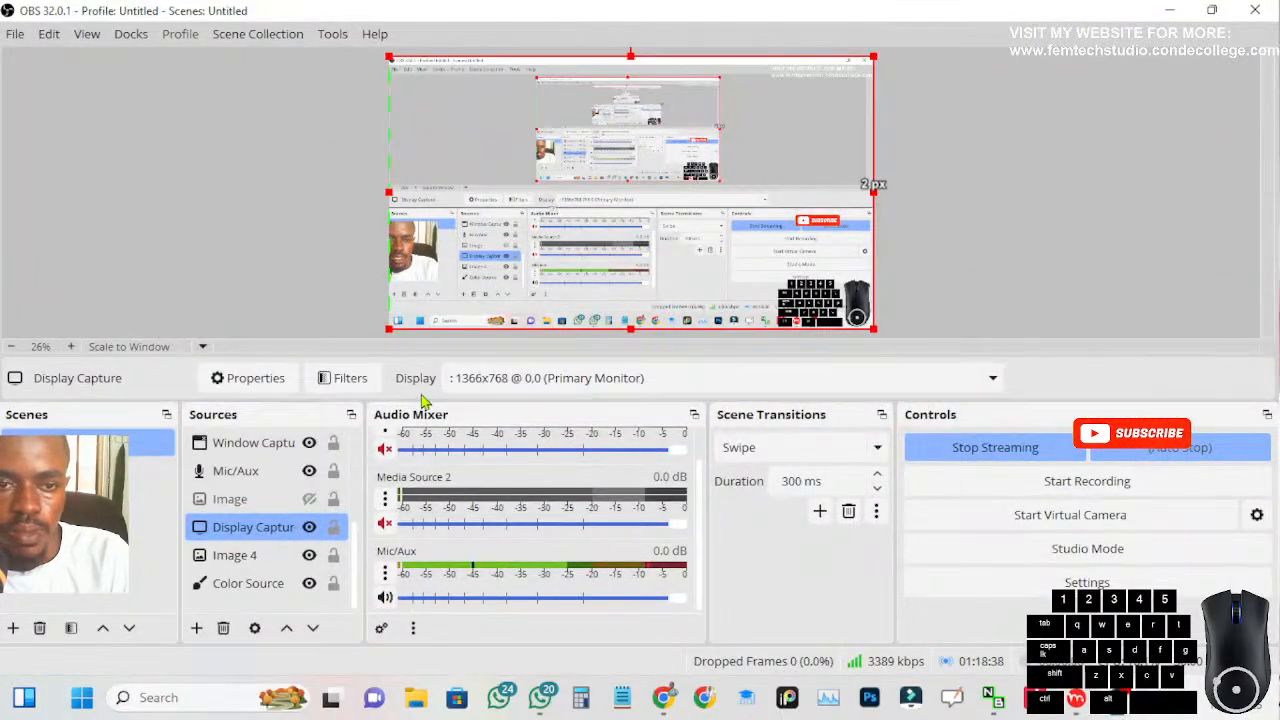
{"action": "left_click", "coordinate": [496, 380]}
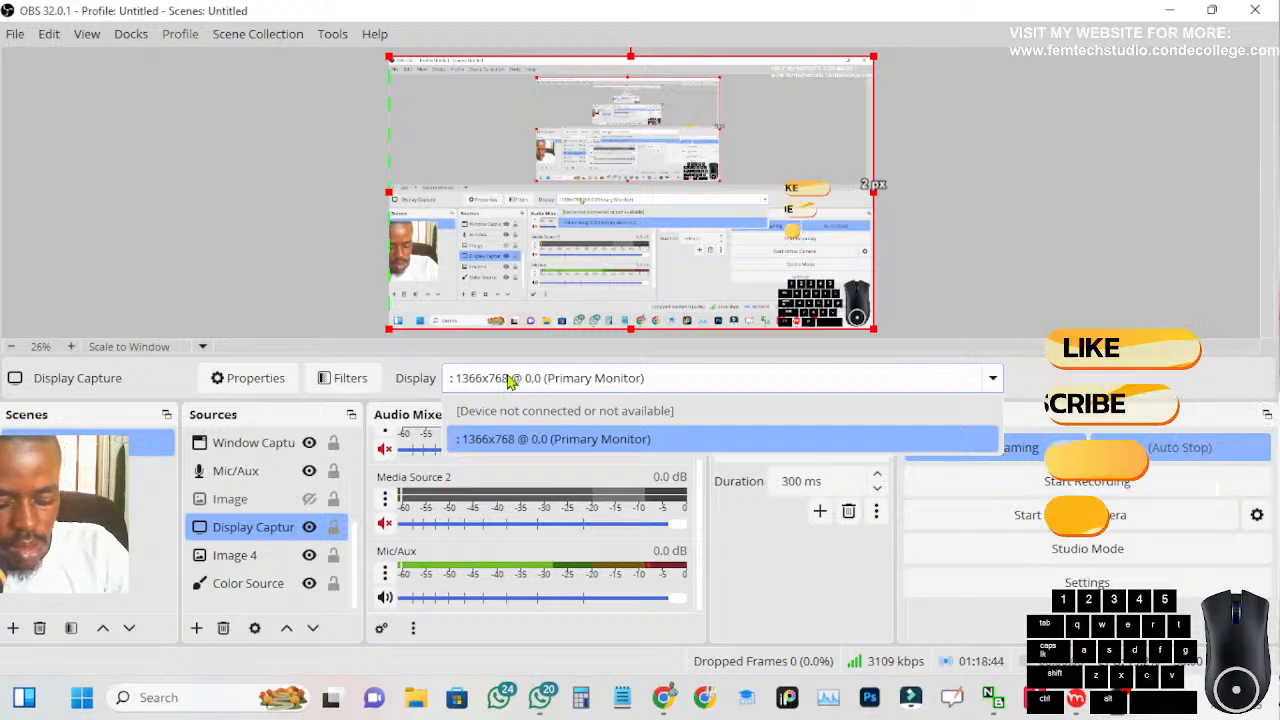
{"action": "left_click", "coordinate": [525, 415]}
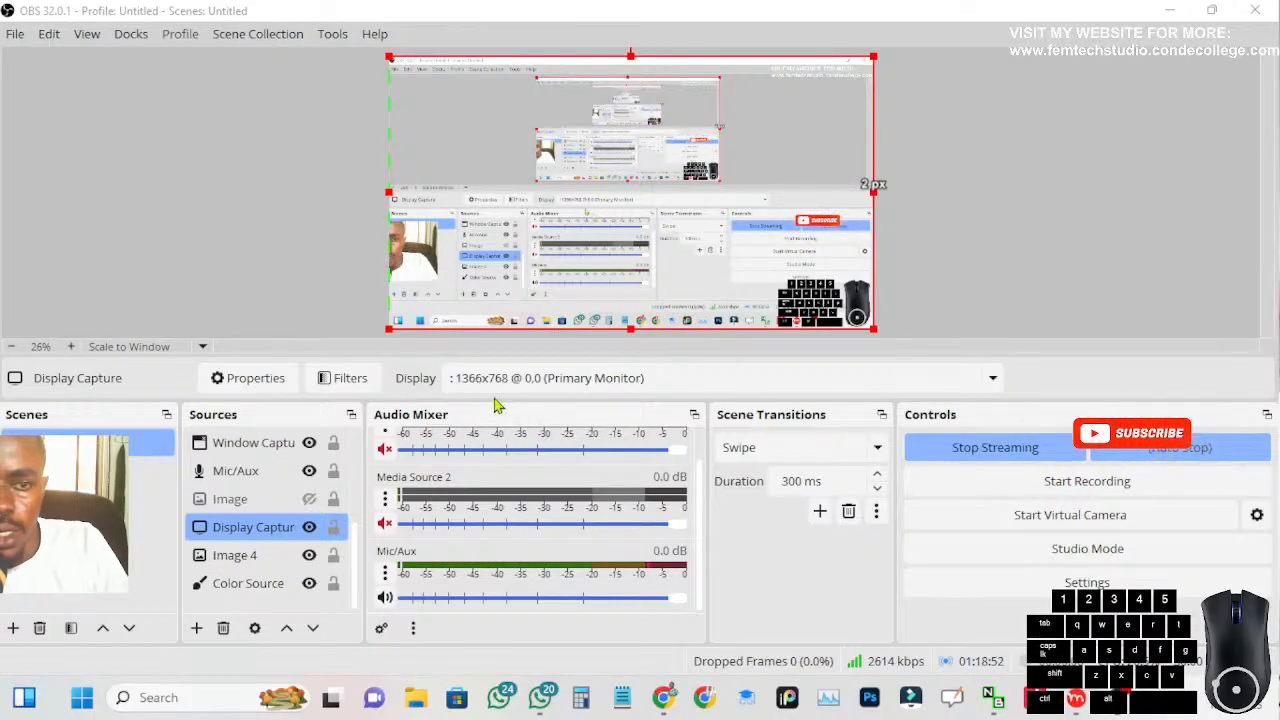
{"action": "left_click", "coordinate": [529, 378]}
{"action": "left_click", "coordinate": [529, 378]}
{"action": "left_click", "coordinate": [529, 378]}
{"action": "left_click", "coordinate": [529, 378]}
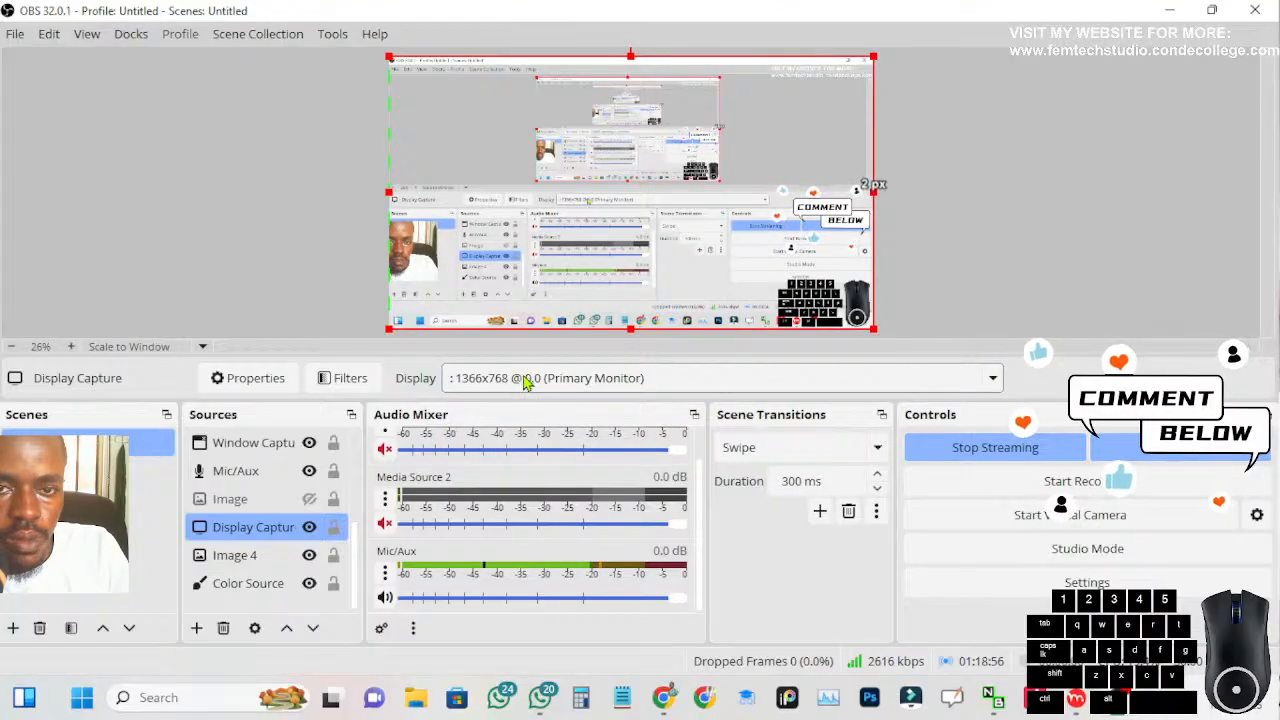
Move the OBS window to the second monitor and bring the Moho window back to the main monitor, maximized
{"action": "left_click_drag", "start_coordinate": [487, 13], "coordinate": [1279, 218]}
{"action": "left_click_drag", "start_coordinate": [1279, 14], "coordinate": [671, 94]}
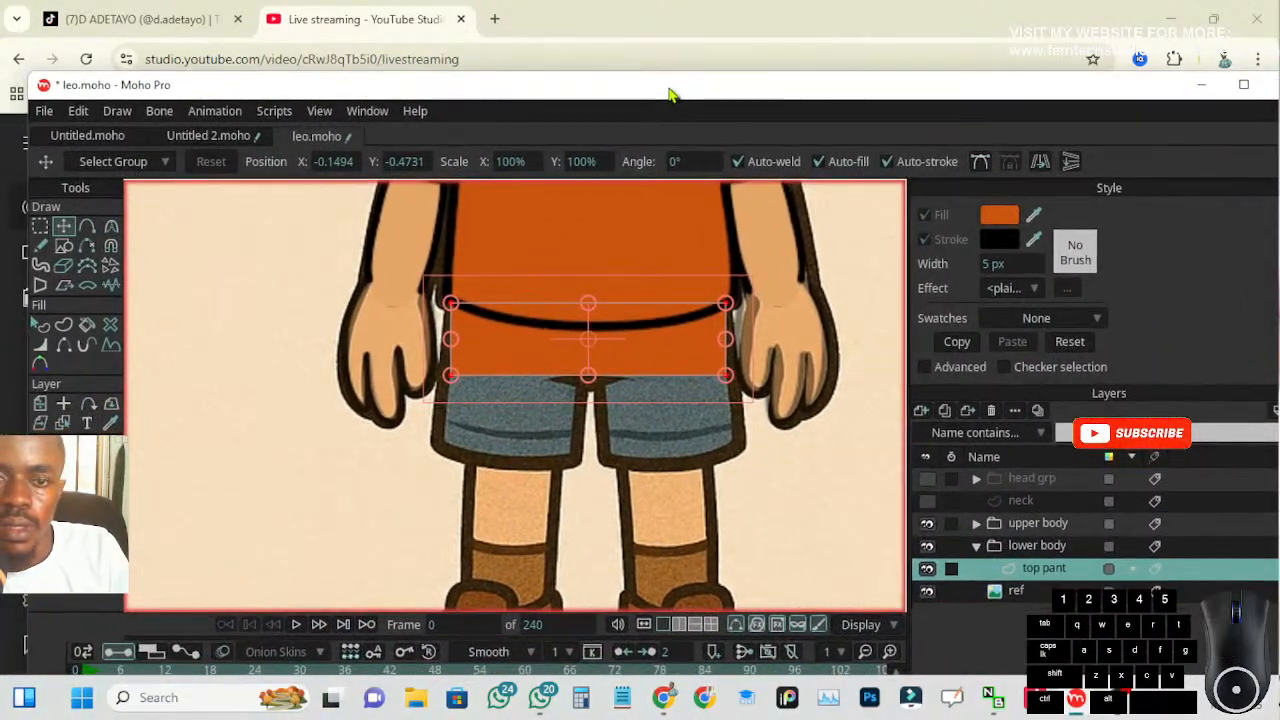
{"action": "double_click", "coordinate": [671, 93]}
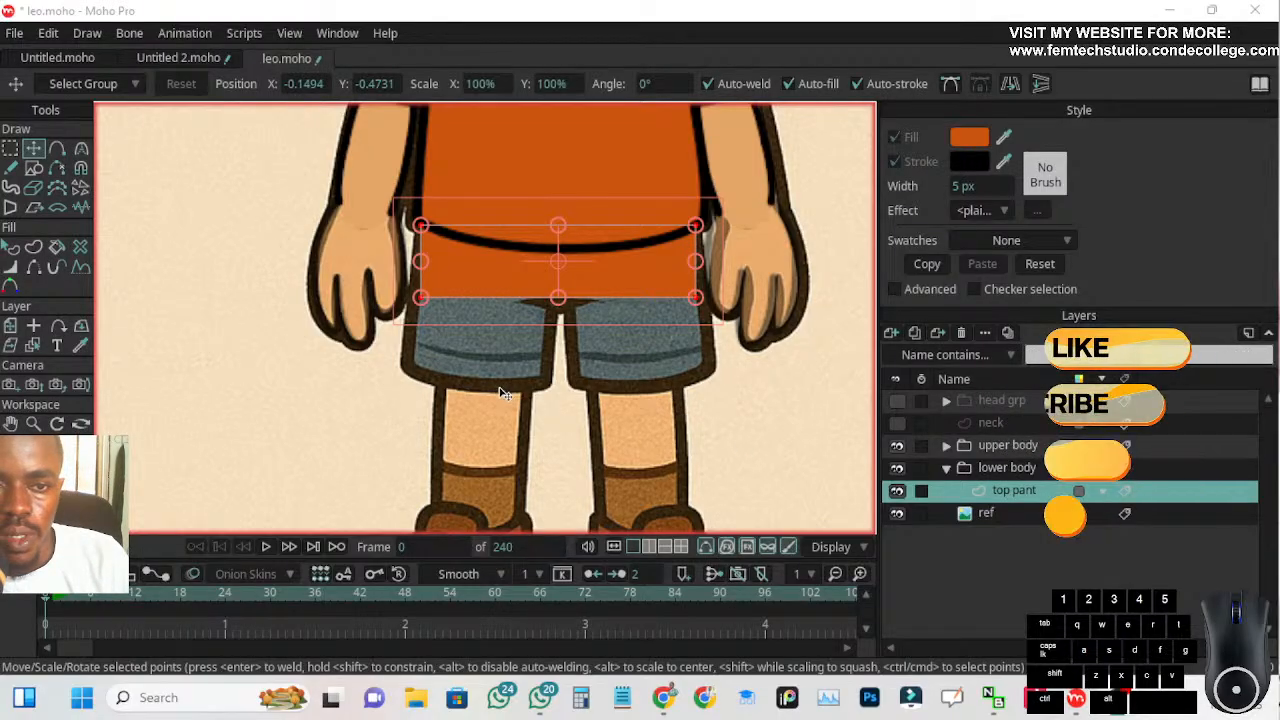
Fine-tune both side edges of the top pant rectangle so its width fits the shorts' waist in the reference
{"action": "left_click", "coordinate": [701, 265]}
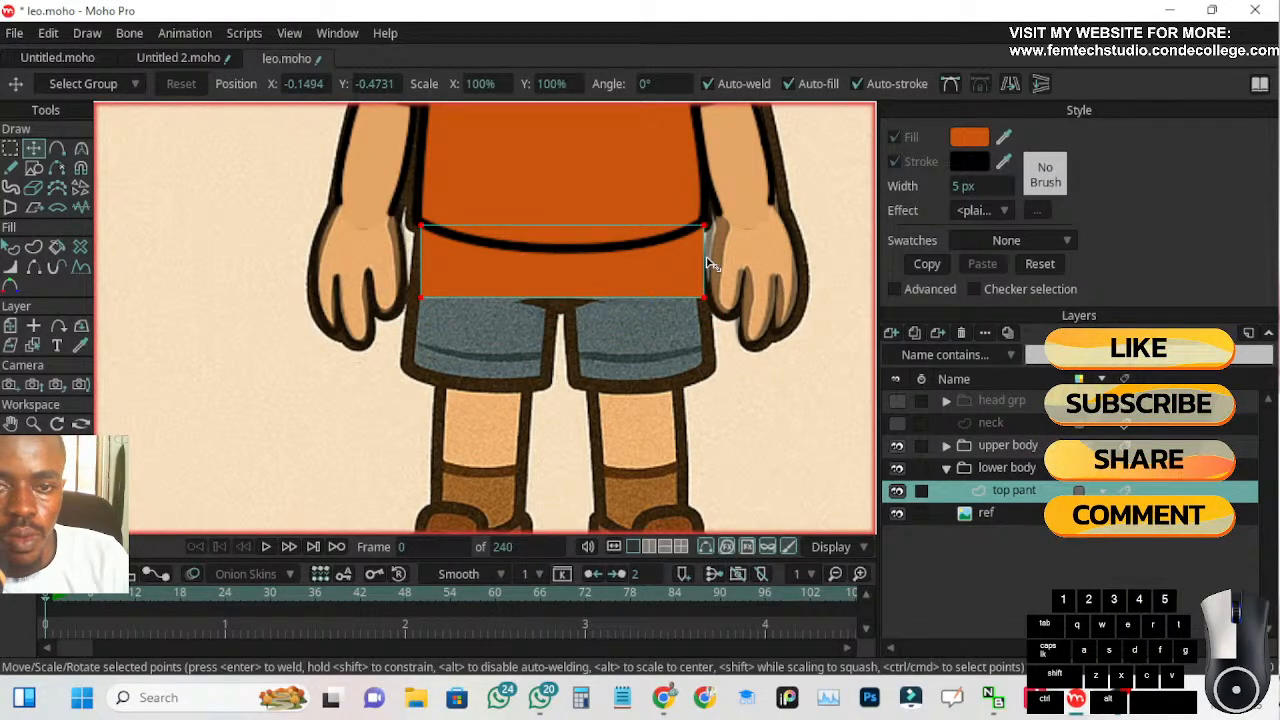
{"action": "left_click_drag", "start_coordinate": [700, 259], "coordinate": [700, 260]}
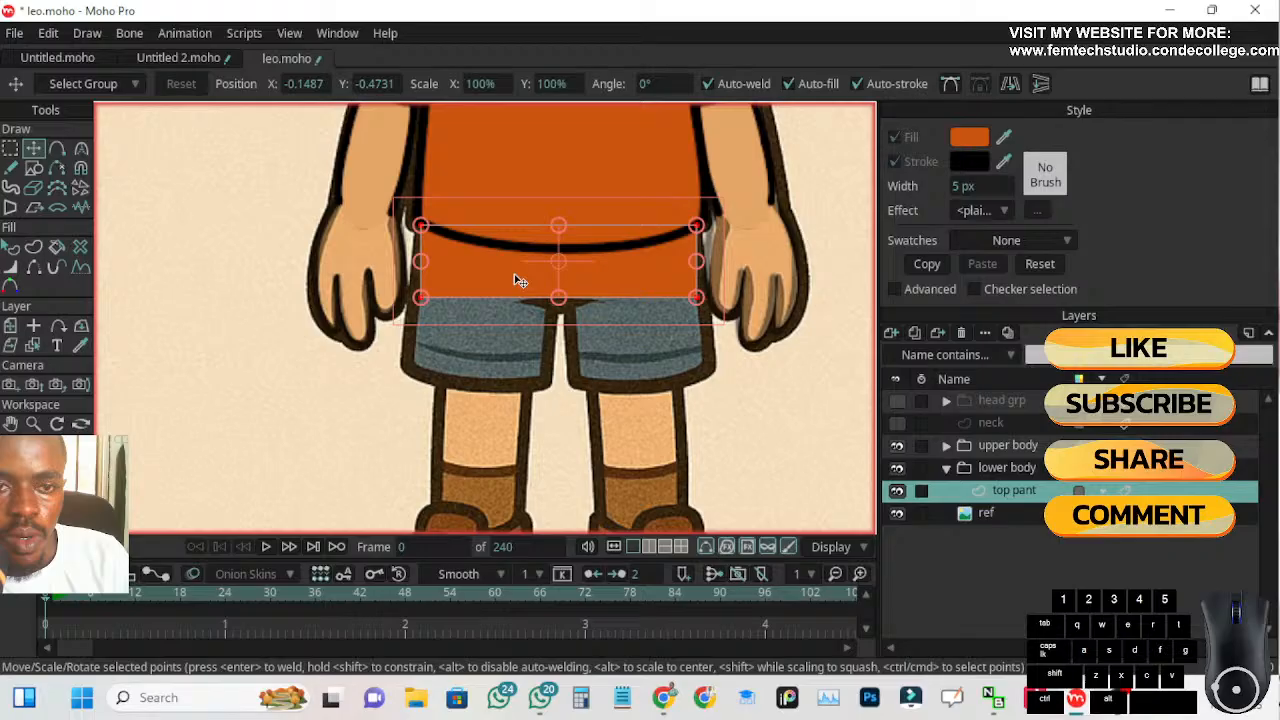
{"action": "left_click_drag", "start_coordinate": [419, 261], "coordinate": [422, 265]}
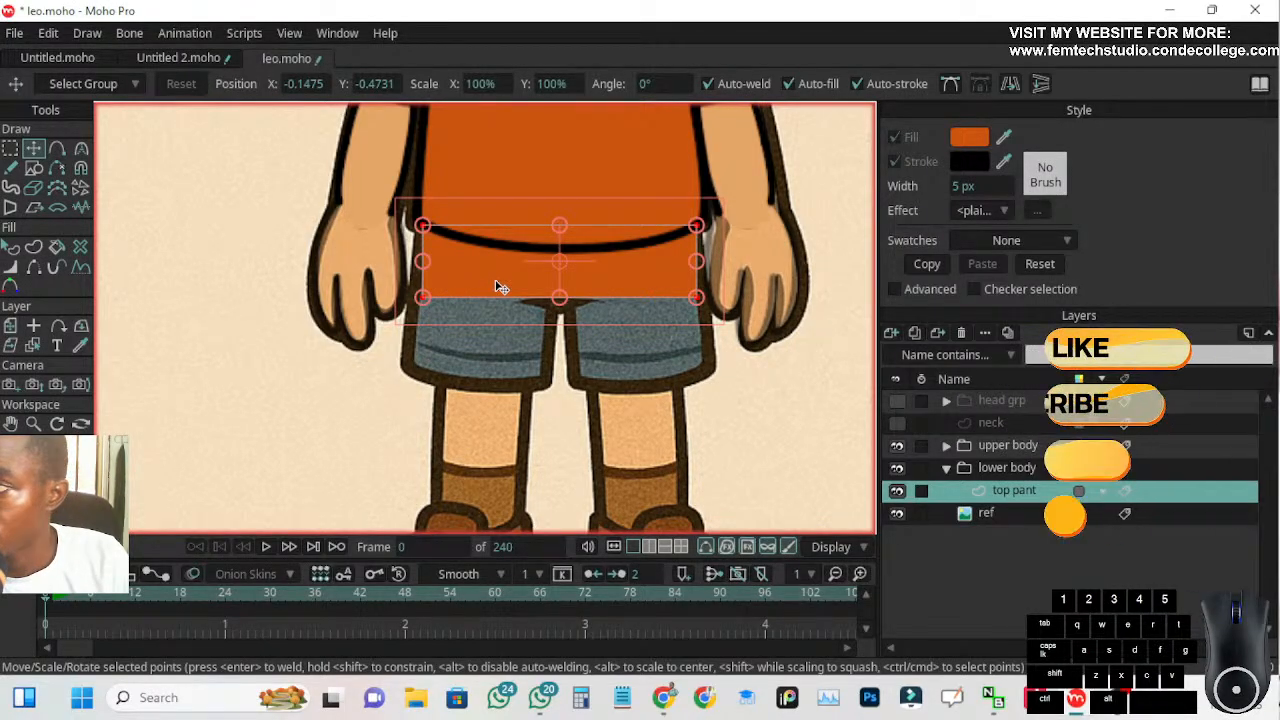
Bring up the Chrome window and move it to the second monitor
{"action": "left_click", "coordinate": [662, 697]}
{"action": "left_click_drag", "start_coordinate": [627, 20], "coordinate": [1279, 160]}
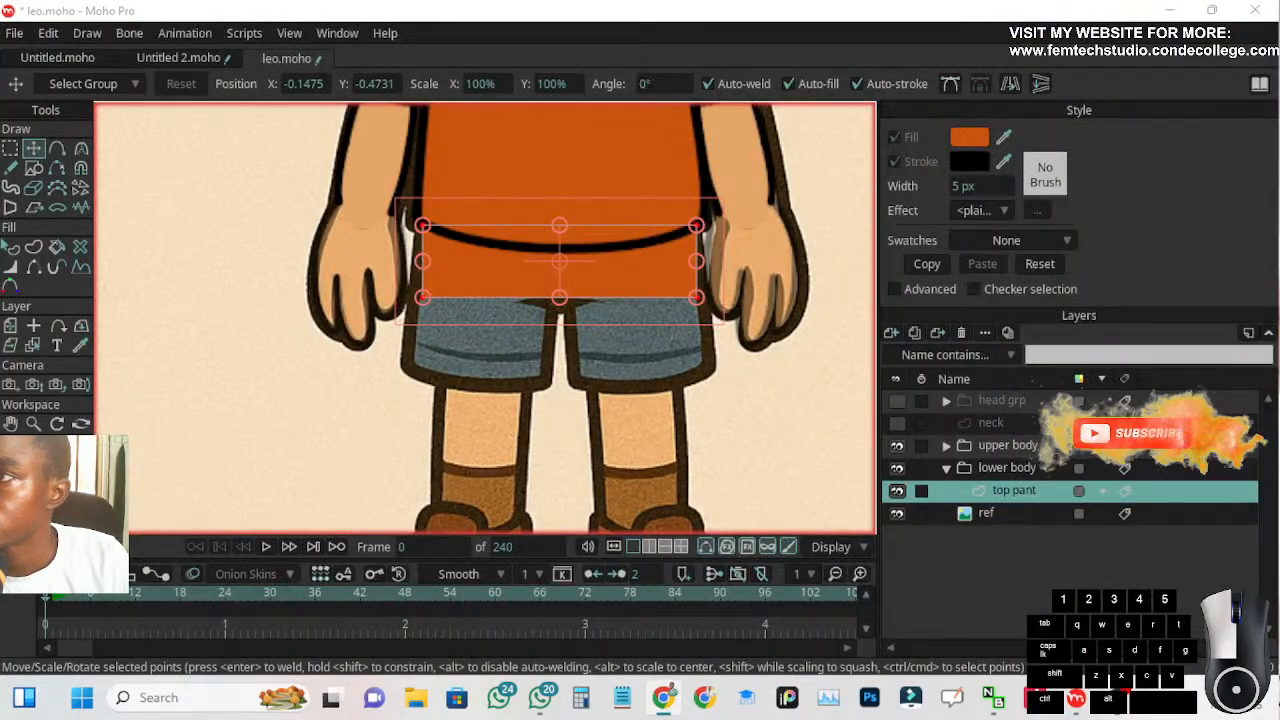
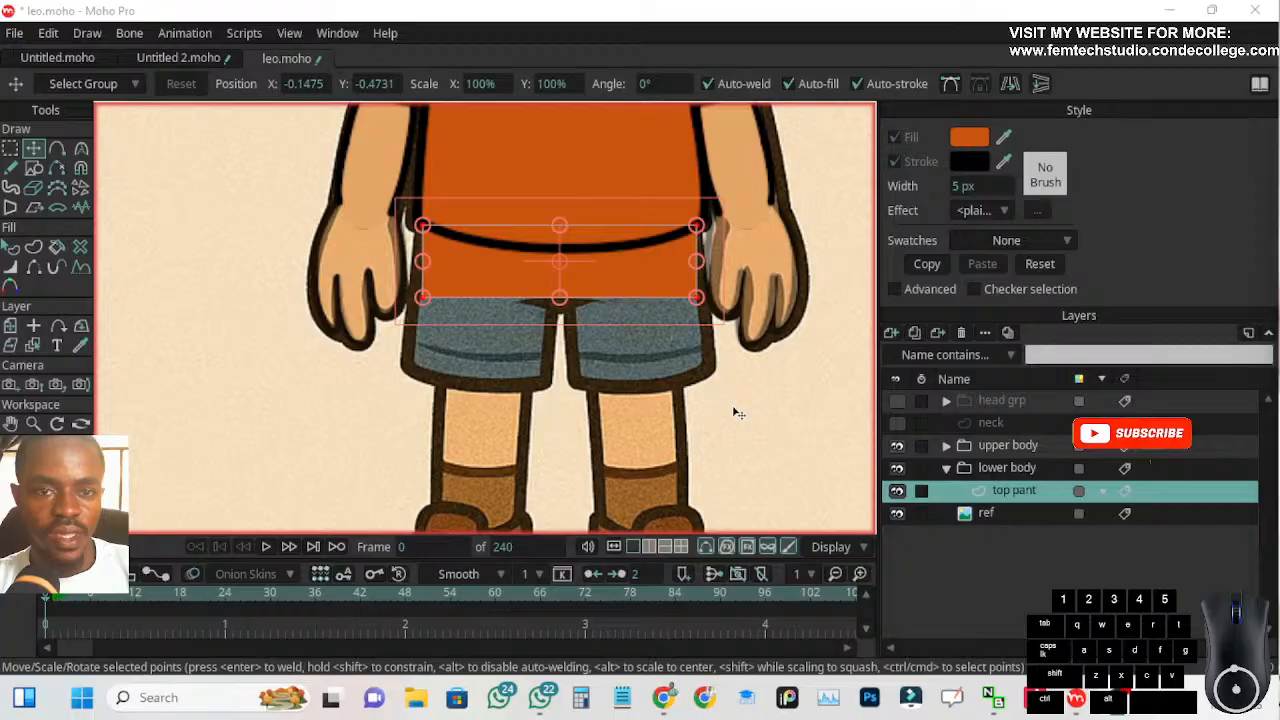
Nudge the side edges and raise the bottom edge of the top pant rectangle to match the shorts' waist in the reference
{"action": "left_click", "coordinate": [703, 265]}
{"action": "left_click_drag", "start_coordinate": [699, 262], "coordinate": [701, 262]}
{"action": "left_click", "coordinate": [426, 266]}
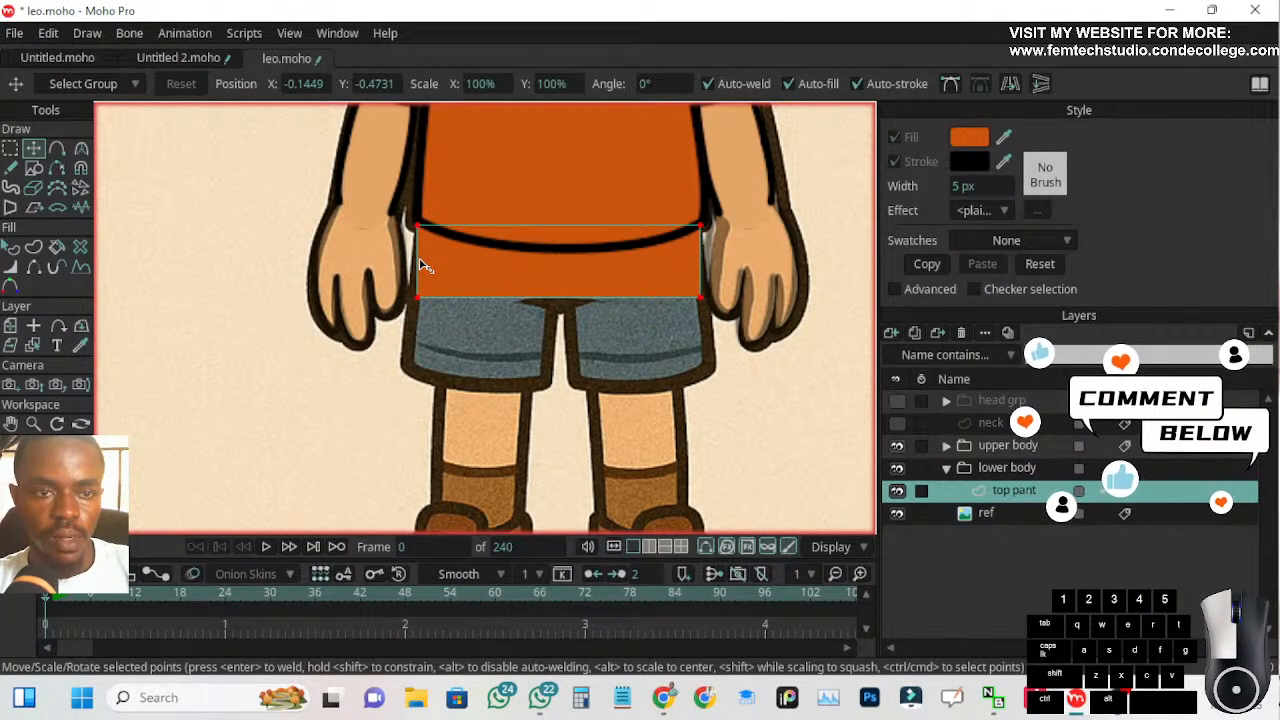
{"action": "left_click_drag", "start_coordinate": [423, 260], "coordinate": [428, 263]}
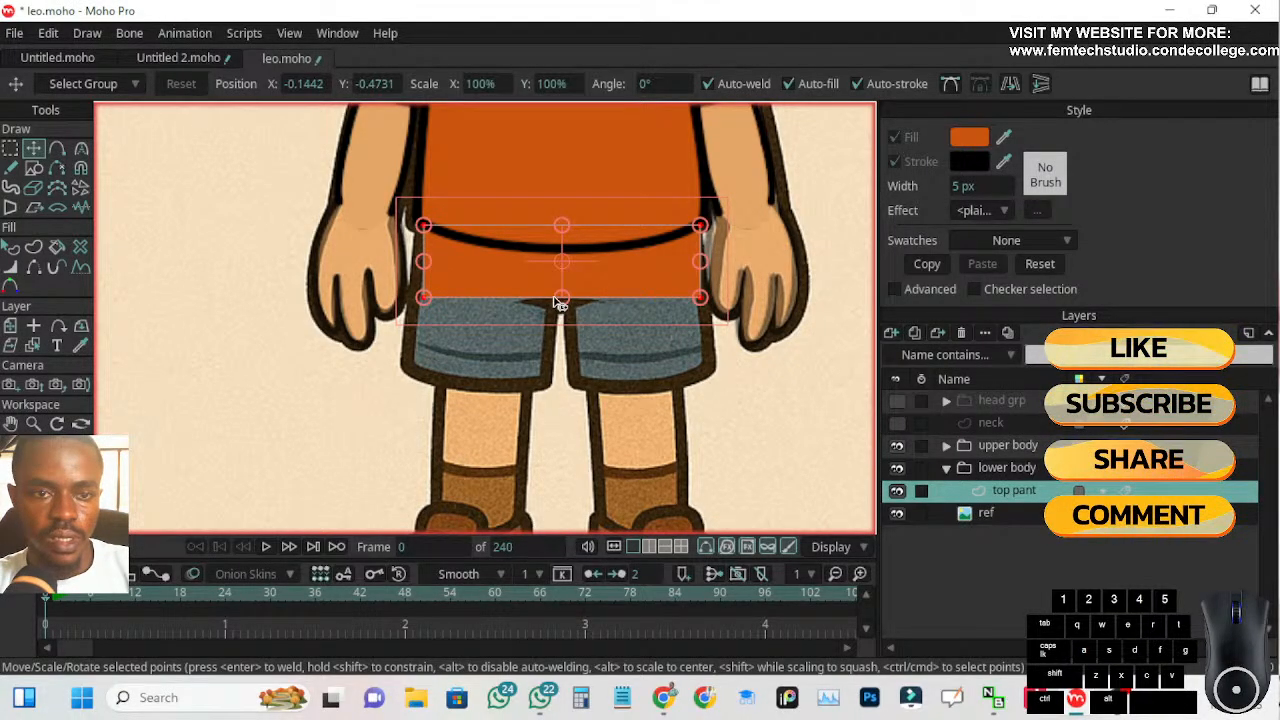
{"action": "left_click_drag", "start_coordinate": [558, 298], "coordinate": [558, 295]}
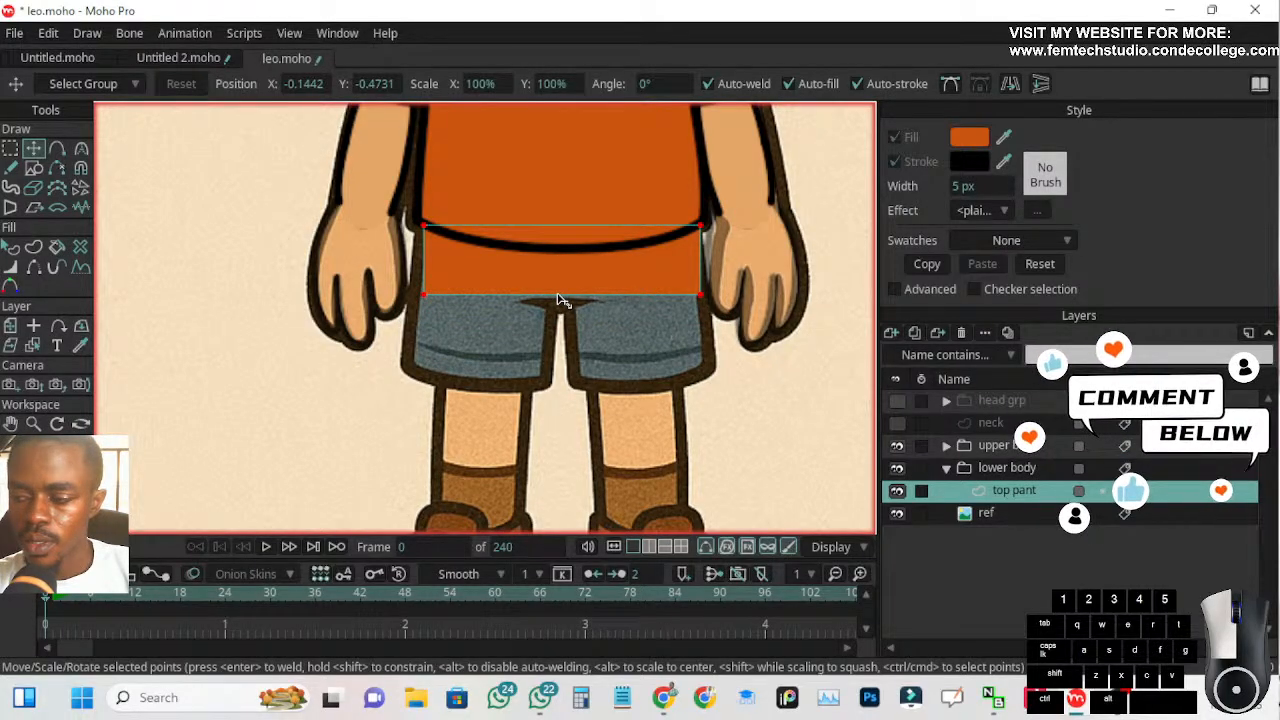
{"action": "left_click_drag", "start_coordinate": [560, 300], "coordinate": [560, 300]}
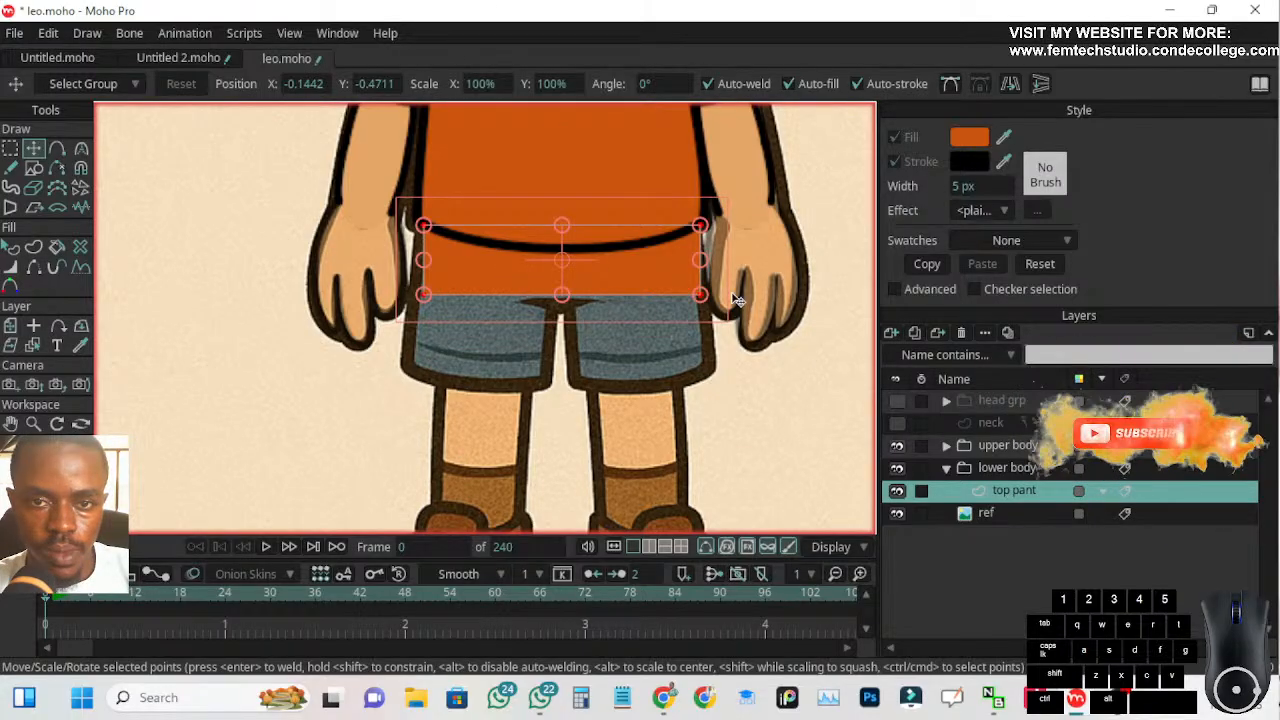
Fill the top pant shape with the grey-blue sampled from the reference shorts and enable its black 5 px stroke
{"action": "left_click", "coordinate": [10, 247]}
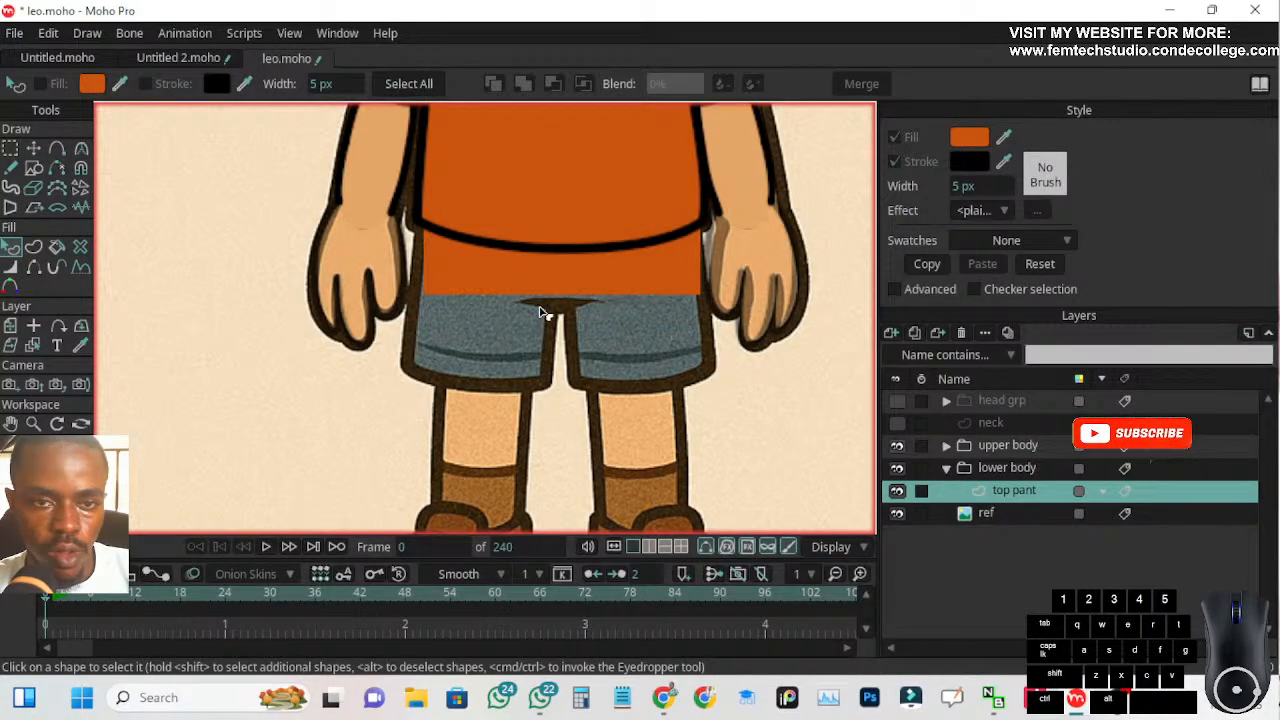
{"action": "left_click", "coordinate": [1005, 139]}
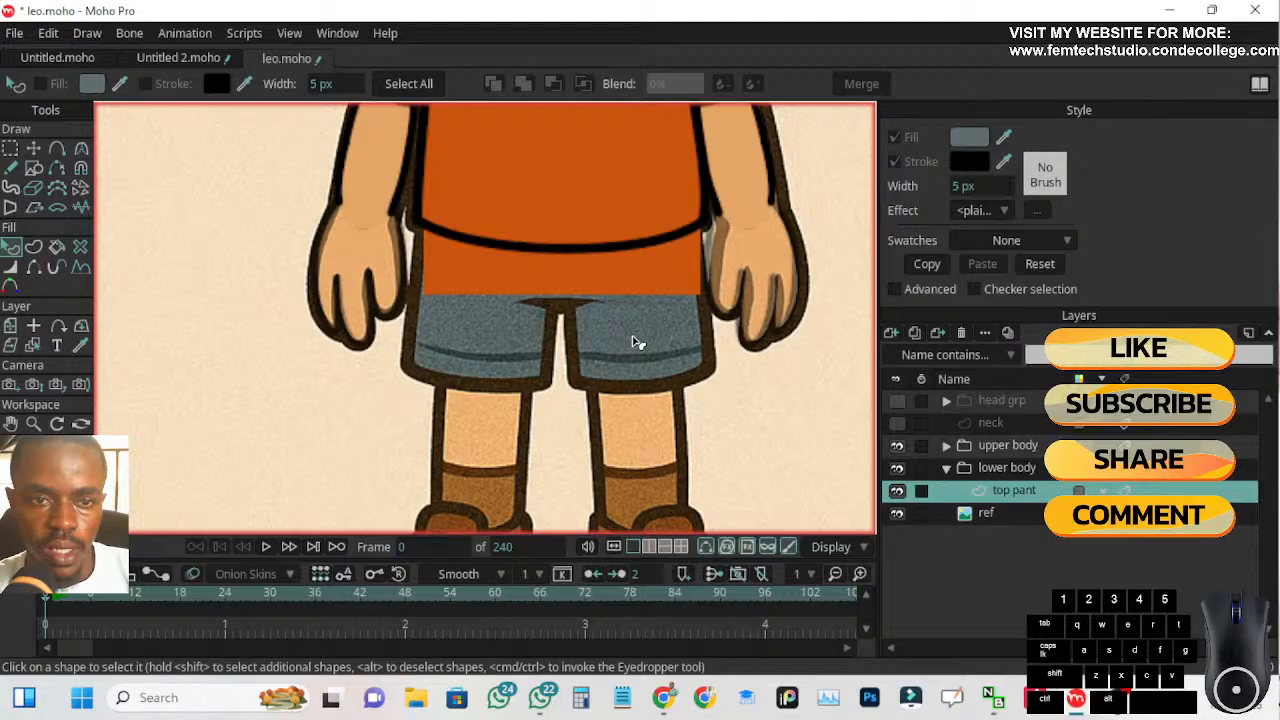
{"action": "left_click", "coordinate": [447, 291]}
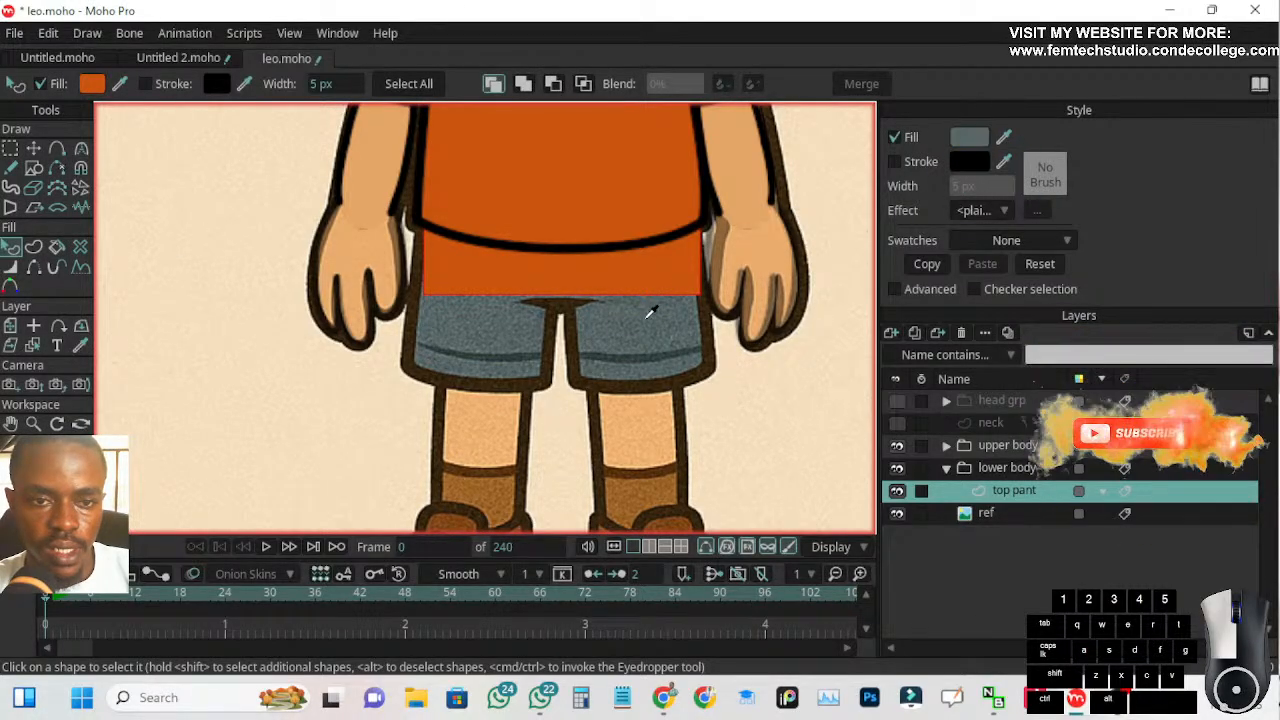
{"action": "left_click", "coordinate": [646, 326], "text": "ctrl"}
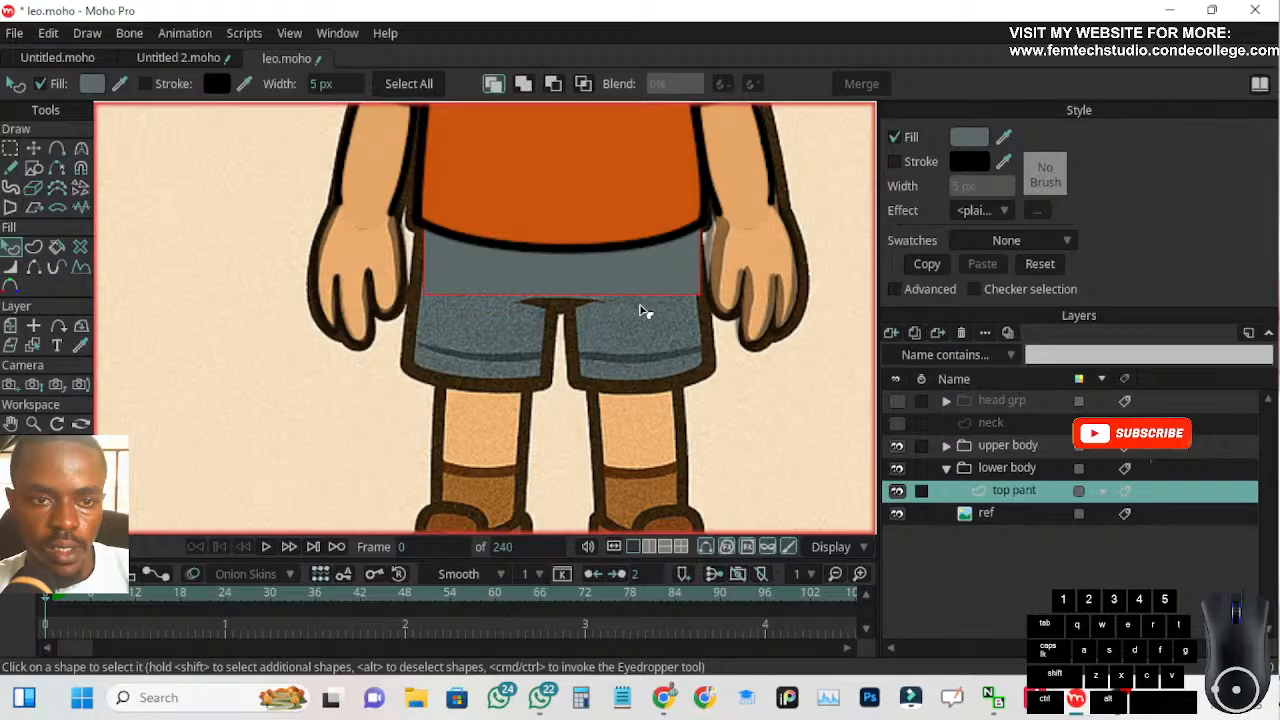
{"action": "left_click", "coordinate": [894, 162]}
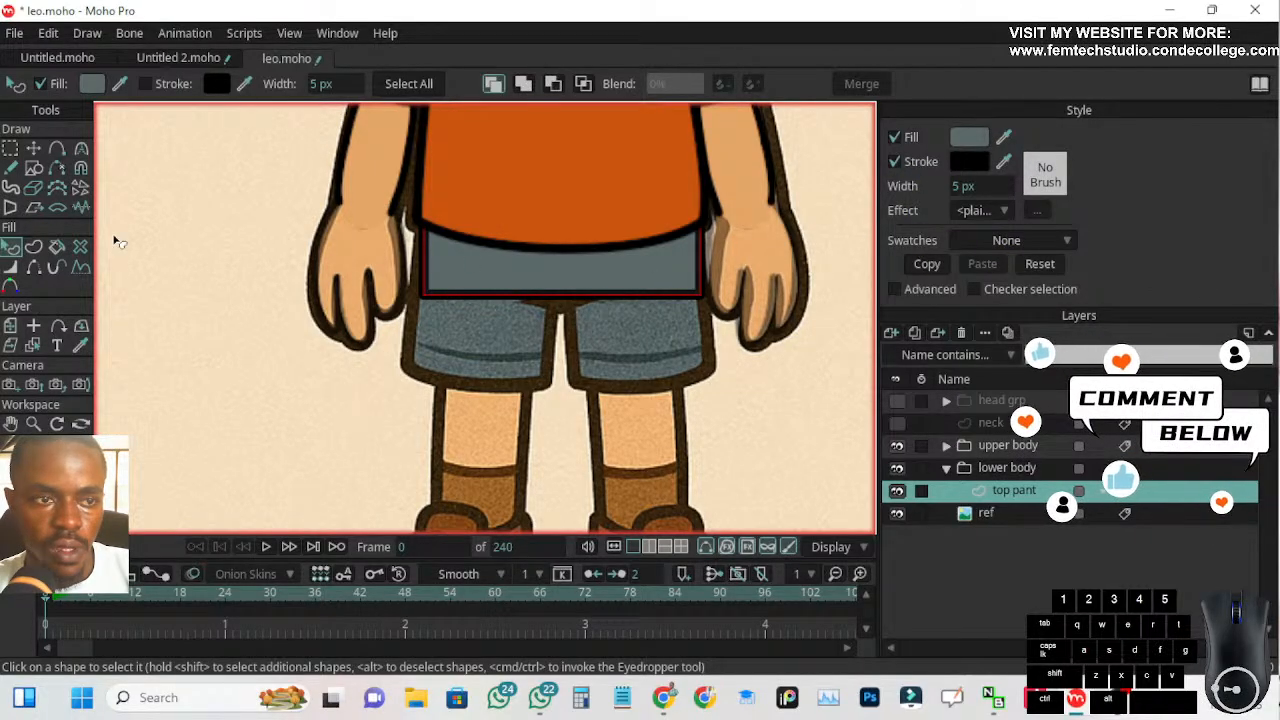
Pull the two lower corner points of the top pant shape outward so its sides flare along the reference shorts
{"action": "left_click", "coordinate": [34, 149]}
{"action": "scroll", "coordinate": [386, 290], "scroll_direction": "up", "scroll_amount": 2}
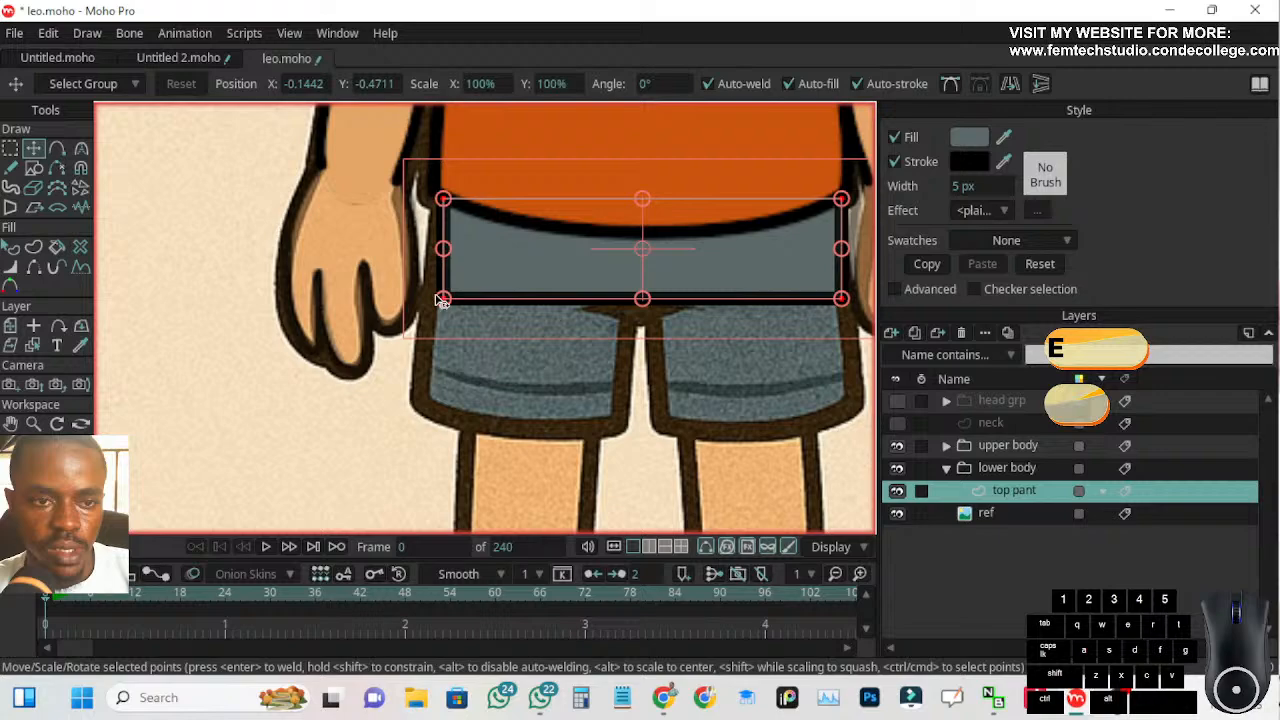
{"action": "left_click", "coordinate": [430, 298]}
{"action": "left_click_drag", "start_coordinate": [427, 294], "coordinate": [432, 293]}
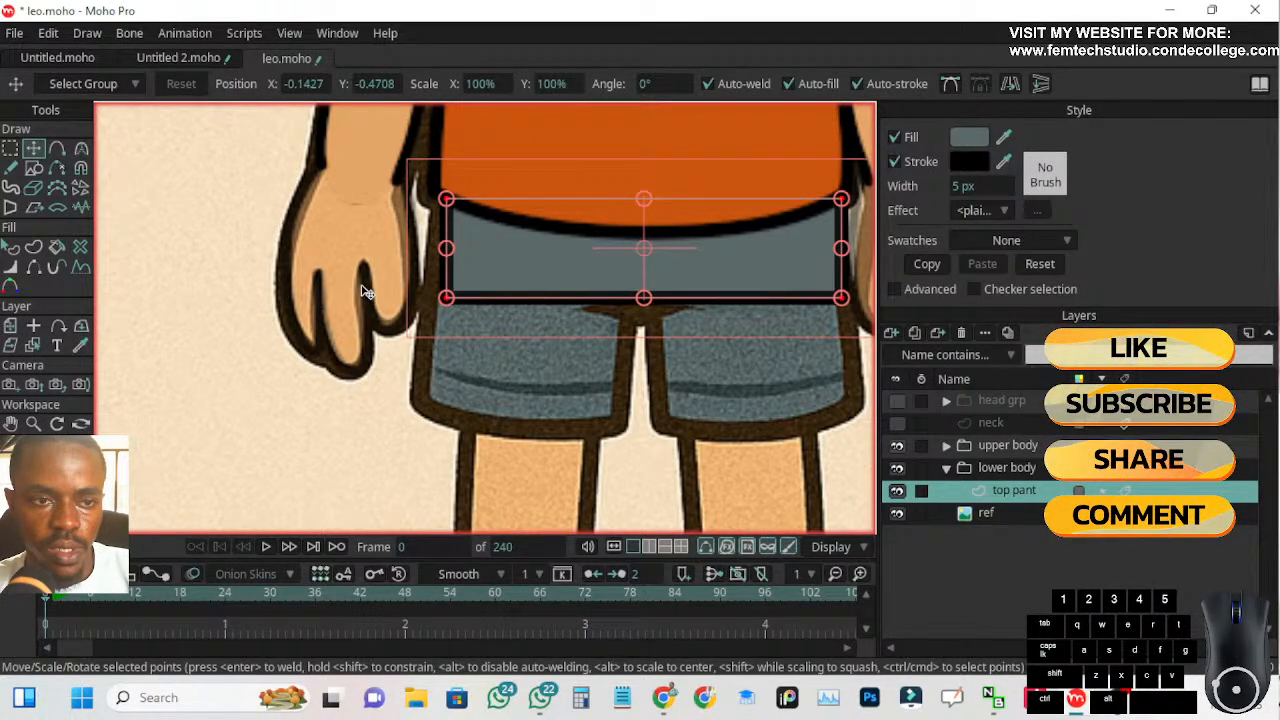
{"action": "left_click", "coordinate": [448, 306]}
{"action": "left_click_drag", "start_coordinate": [446, 298], "coordinate": [436, 297]}
{"action": "scroll", "coordinate": [471, 328], "scroll_direction": "down", "scroll_amount": 1}
{"action": "left_click_drag", "start_coordinate": [765, 303], "coordinate": [770, 300]}
{"action": "left_click_drag", "start_coordinate": [438, 301], "coordinate": [439, 299]}
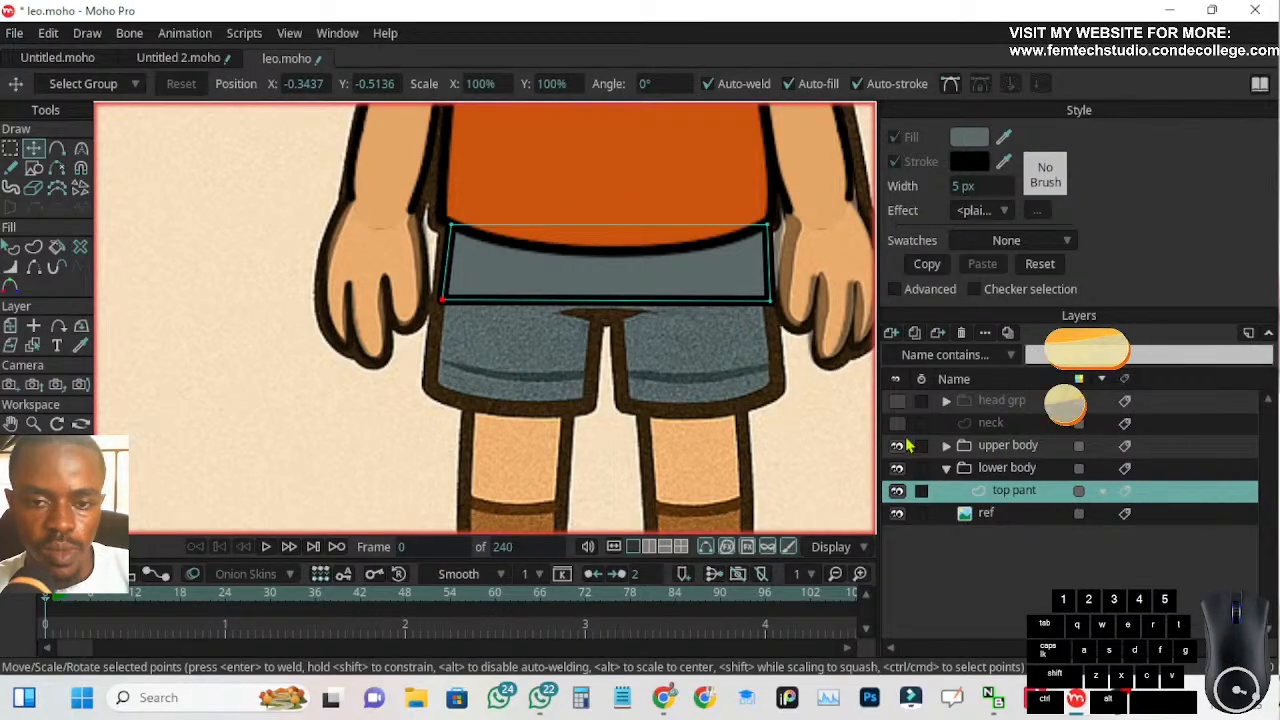
Duplicate the top pant layer and rename the copy "r leg 3"
{"action": "left_click", "coordinate": [915, 333]}
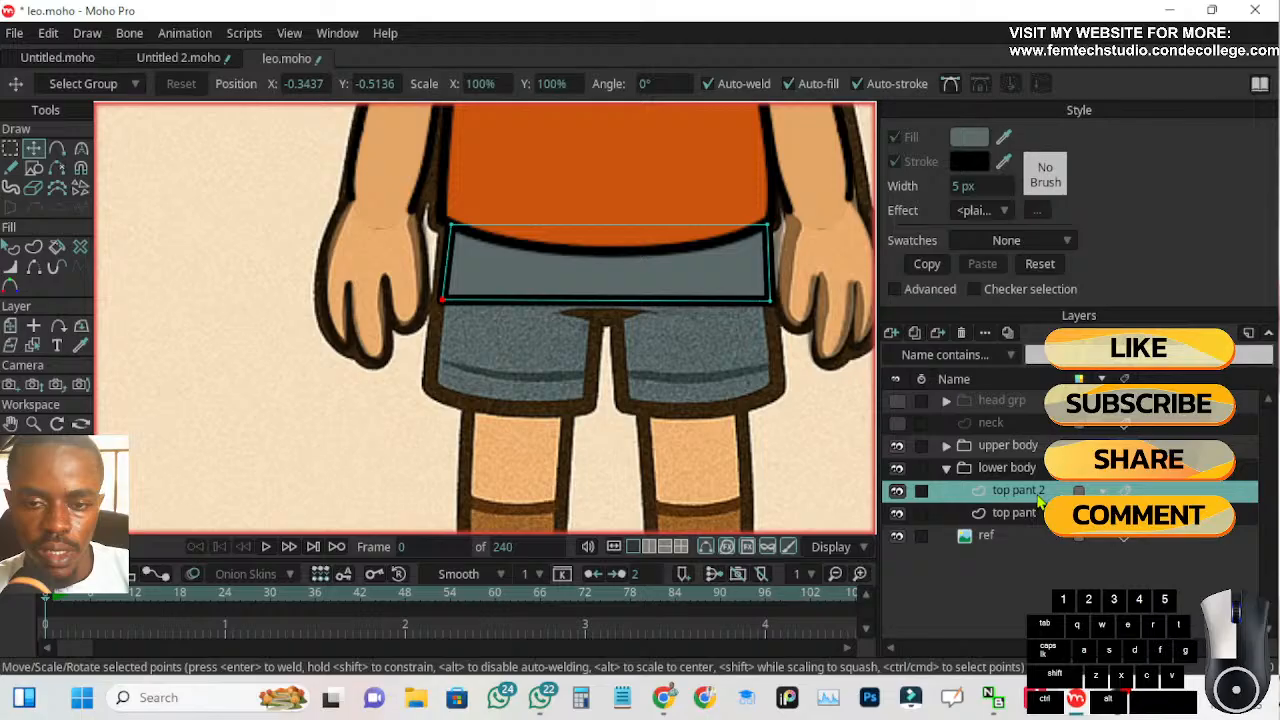
{"action": "double_click", "coordinate": [1033, 494]}
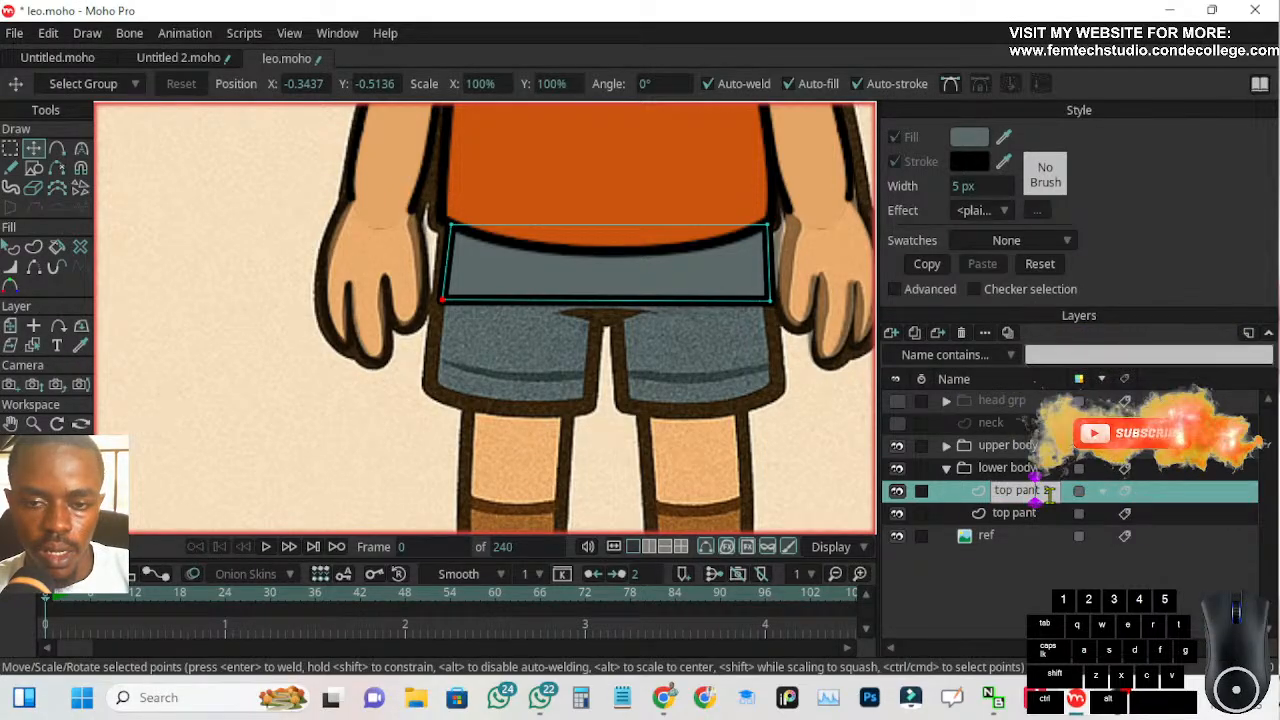
{"action": "key", "text": "BackSpace"}
{"action": "key", "text": "BackSpace"}
{"action": "key", "text": "BackSpace"}
{"action": "key", "text": "BackSpace"}
{"action": "key", "text": "BackSpace"}
{"action": "key", "text": "BackSpace"}
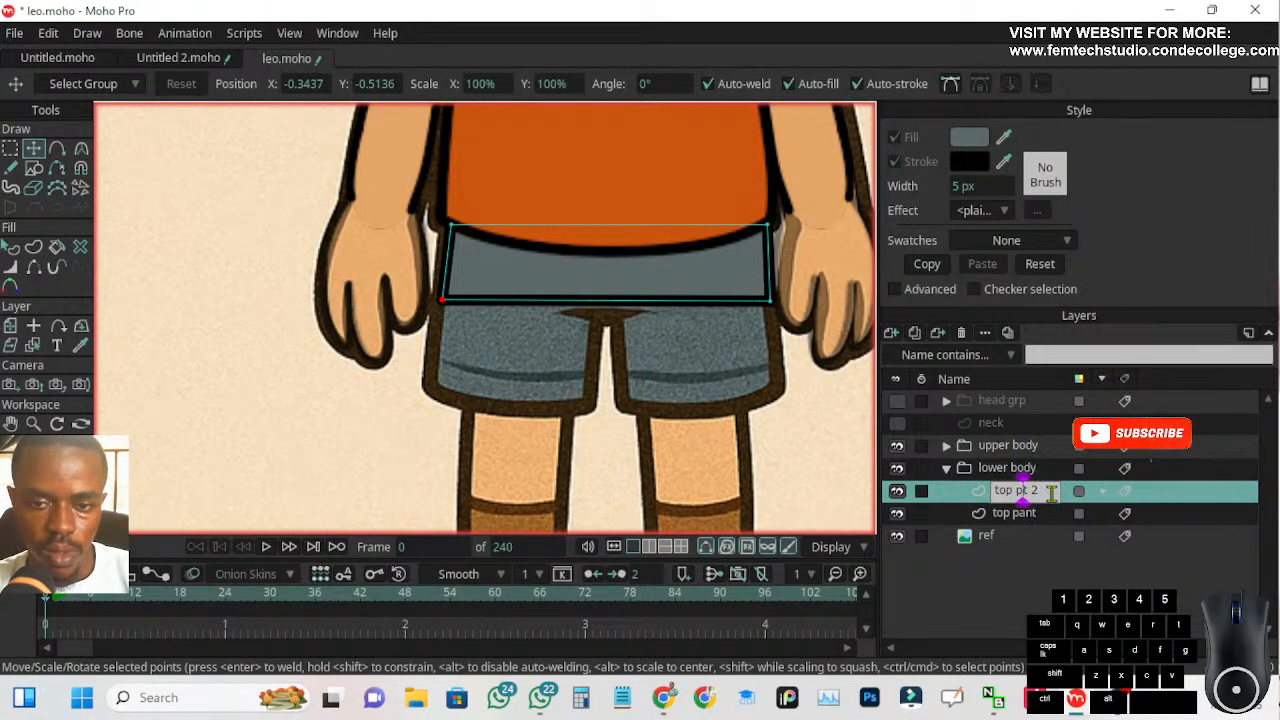
{"action": "key", "text": "BackSpace"}
{"action": "key", "text": "BackSpace"}
{"action": "key", "text": "BackSpace"}
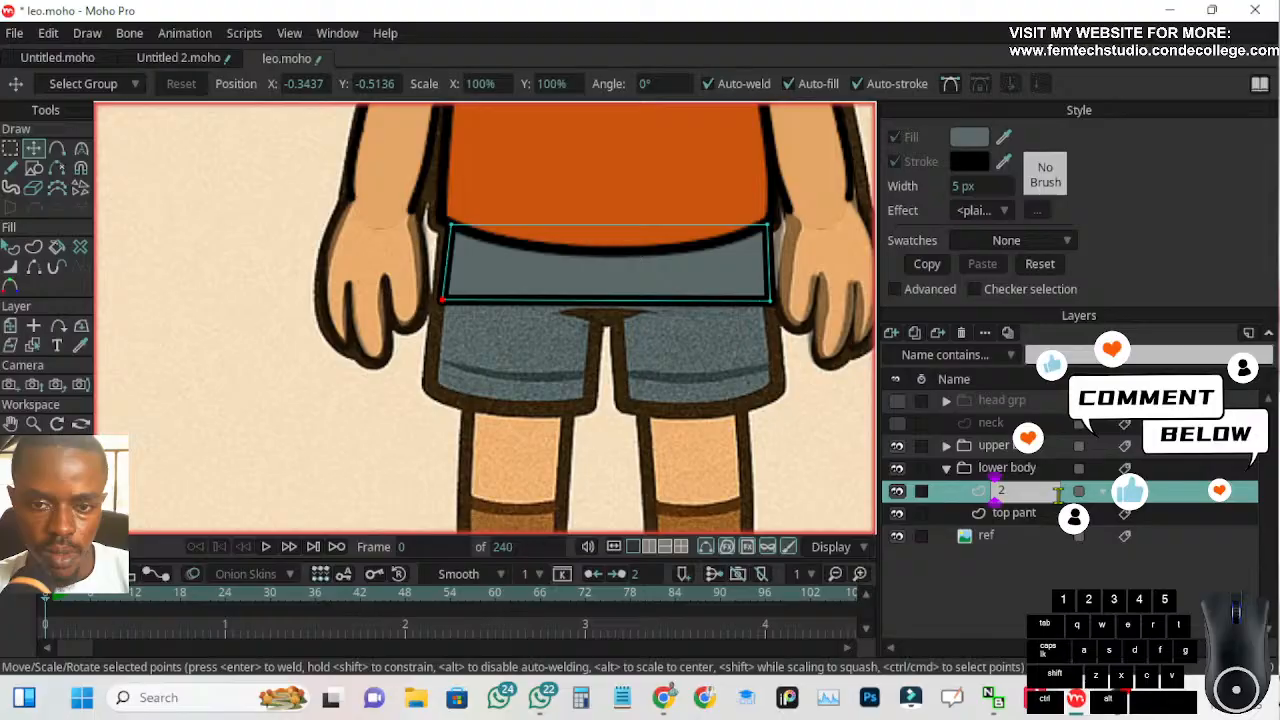
{"action": "type", "text": "r"}
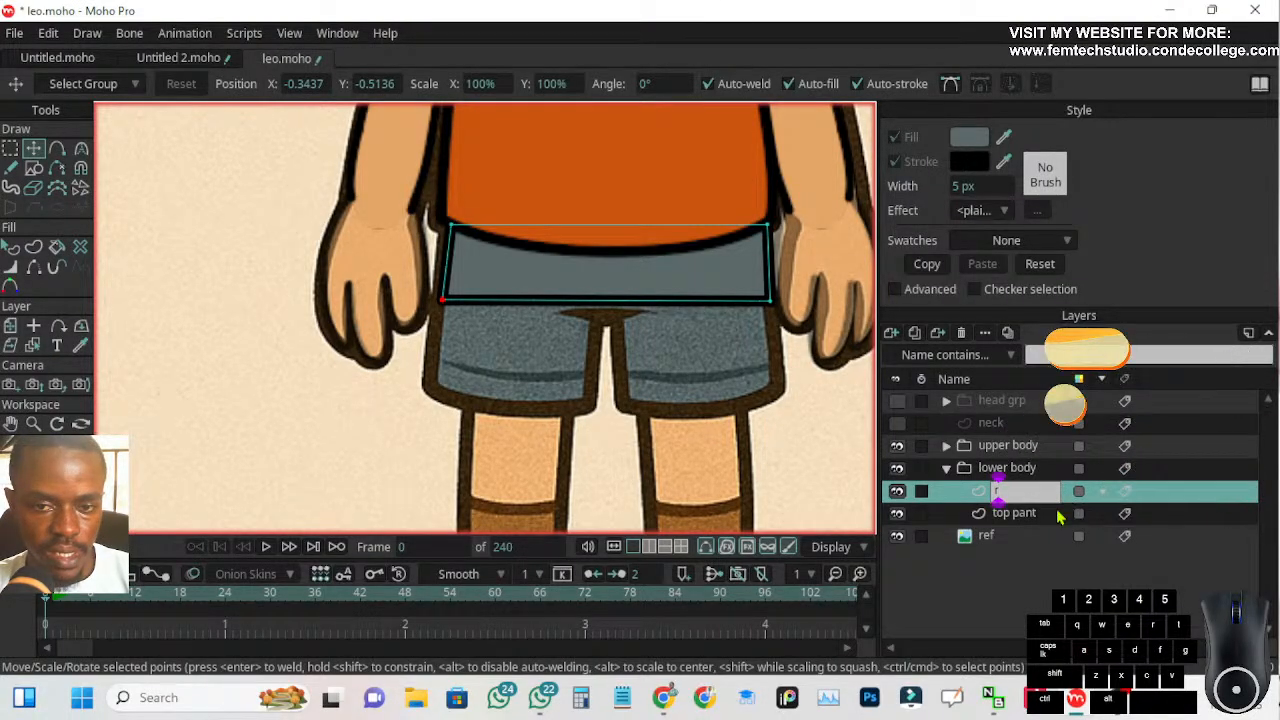
{"action": "type", "text": " leg 3"}
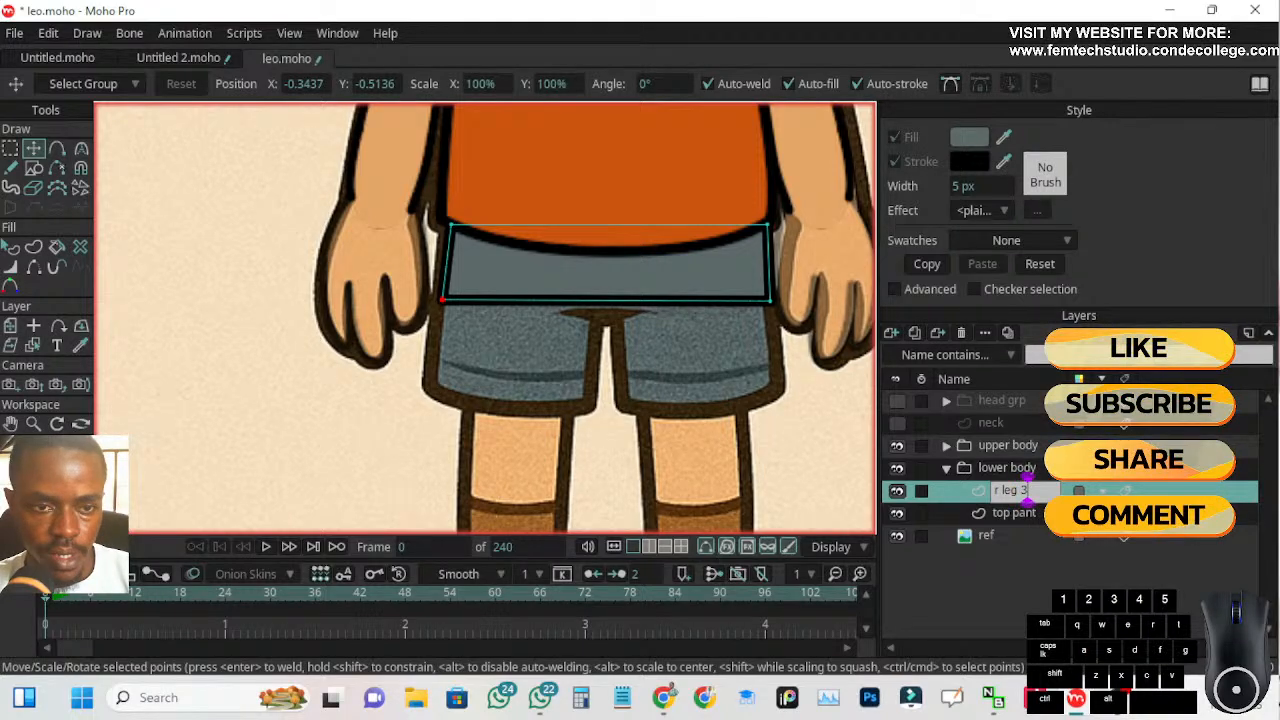
{"action": "key", "text": "Return"}
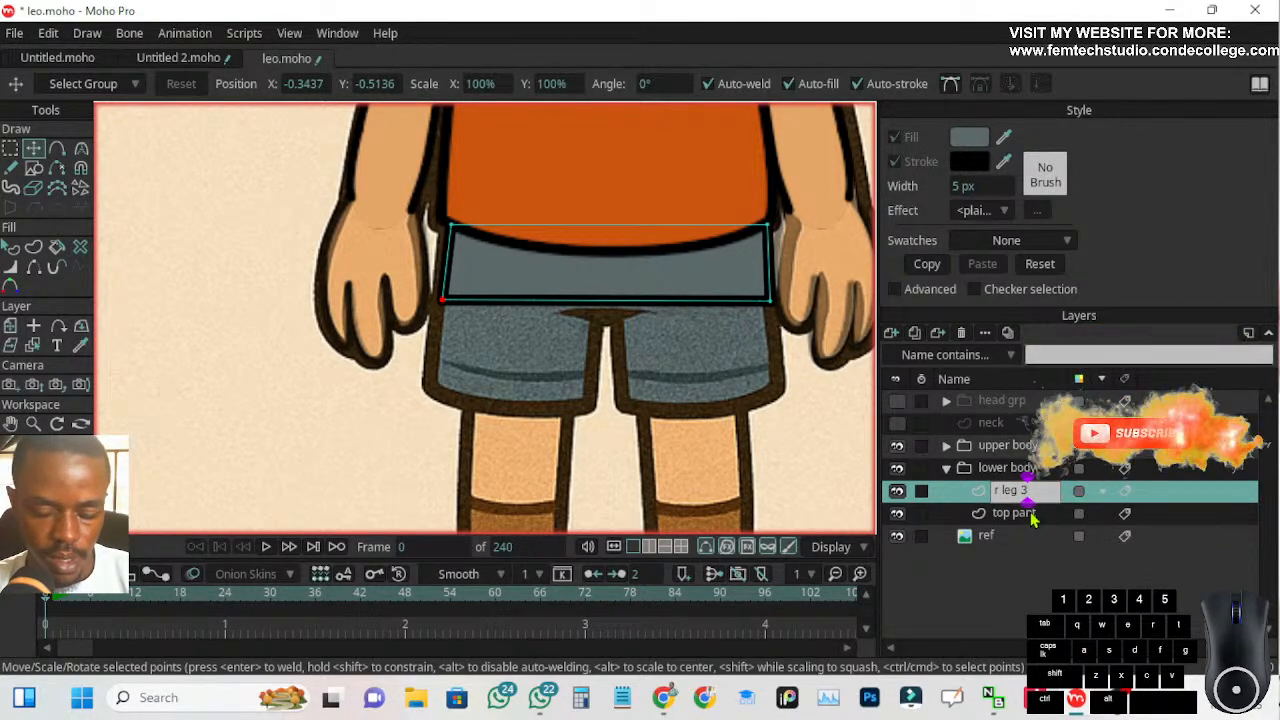
Place the r leg 3 layer beneath top pant in the layer order and move its shape down over the reference shorts' legs
{"action": "left_click_drag", "start_coordinate": [1010, 497], "coordinate": [1011, 521]}
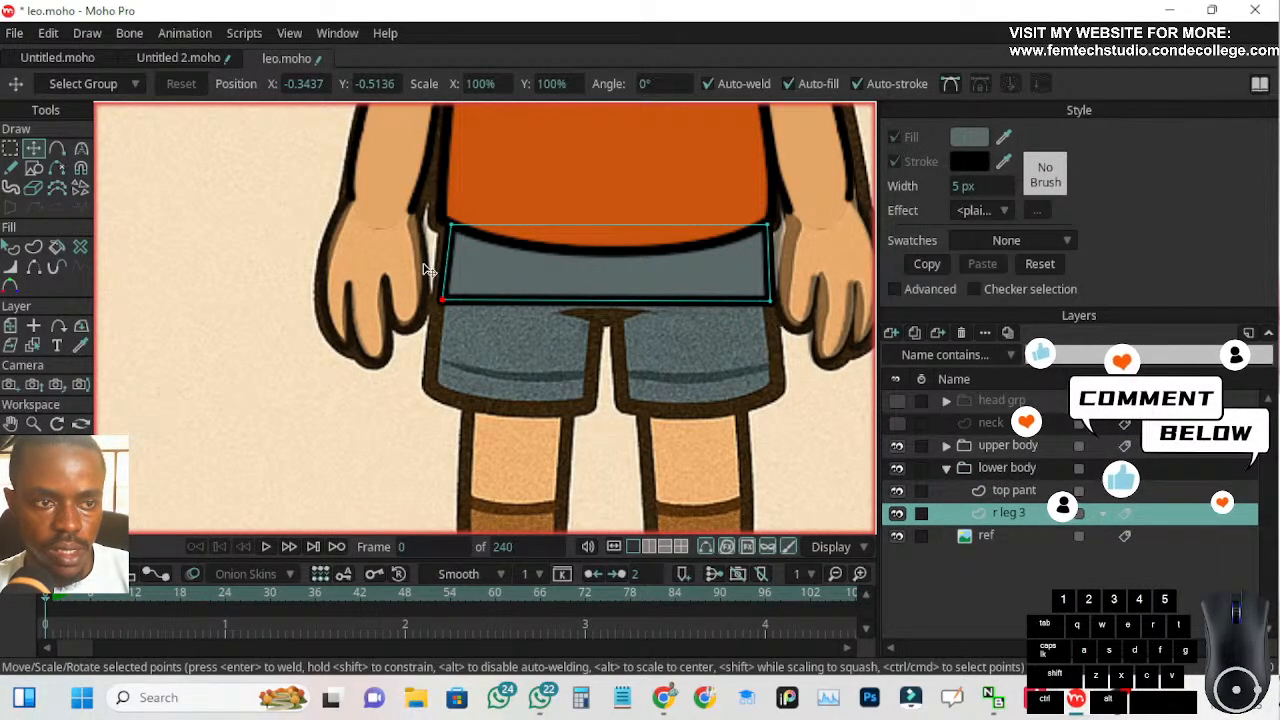
{"action": "left_click", "coordinate": [10, 325]}
{"action": "left_click_drag", "start_coordinate": [524, 286], "coordinate": [486, 351]}
{"action": "left_click", "coordinate": [41, 152]}
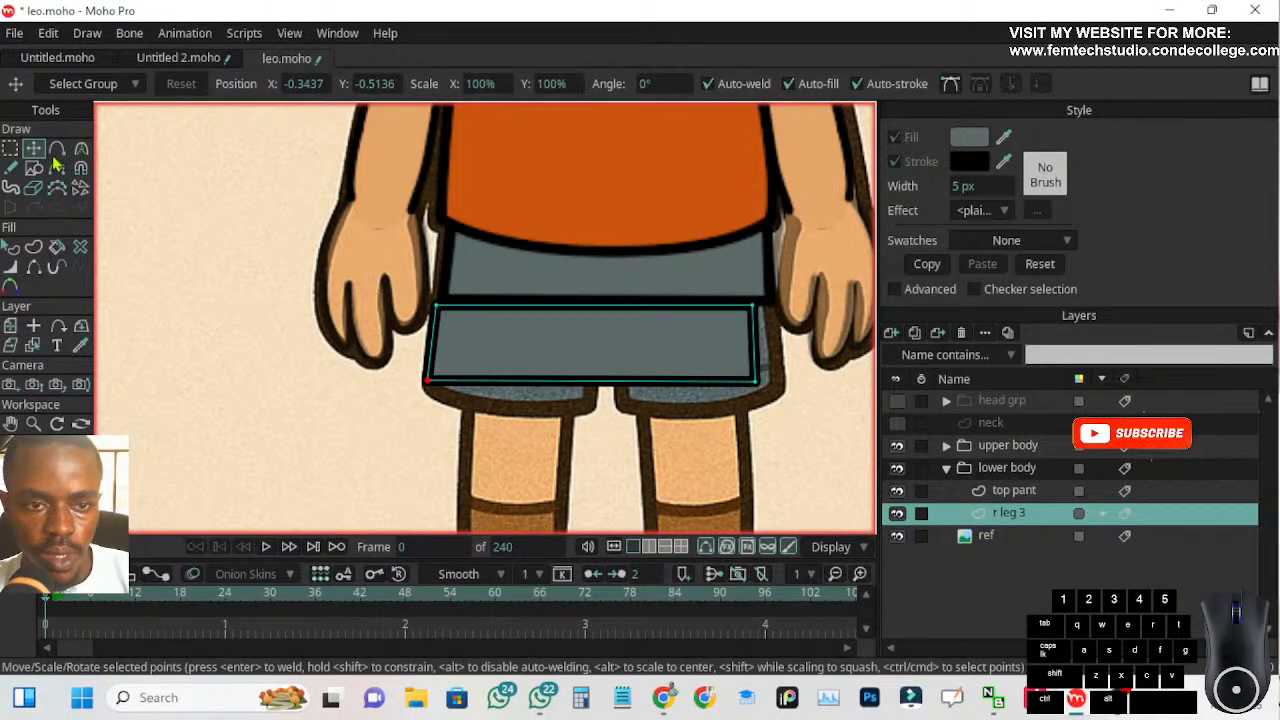
Set the r leg 3 layer's origin over the character's right shorts leg and scale the layer's width to 37%
{"action": "left_click", "coordinate": [10, 325]}
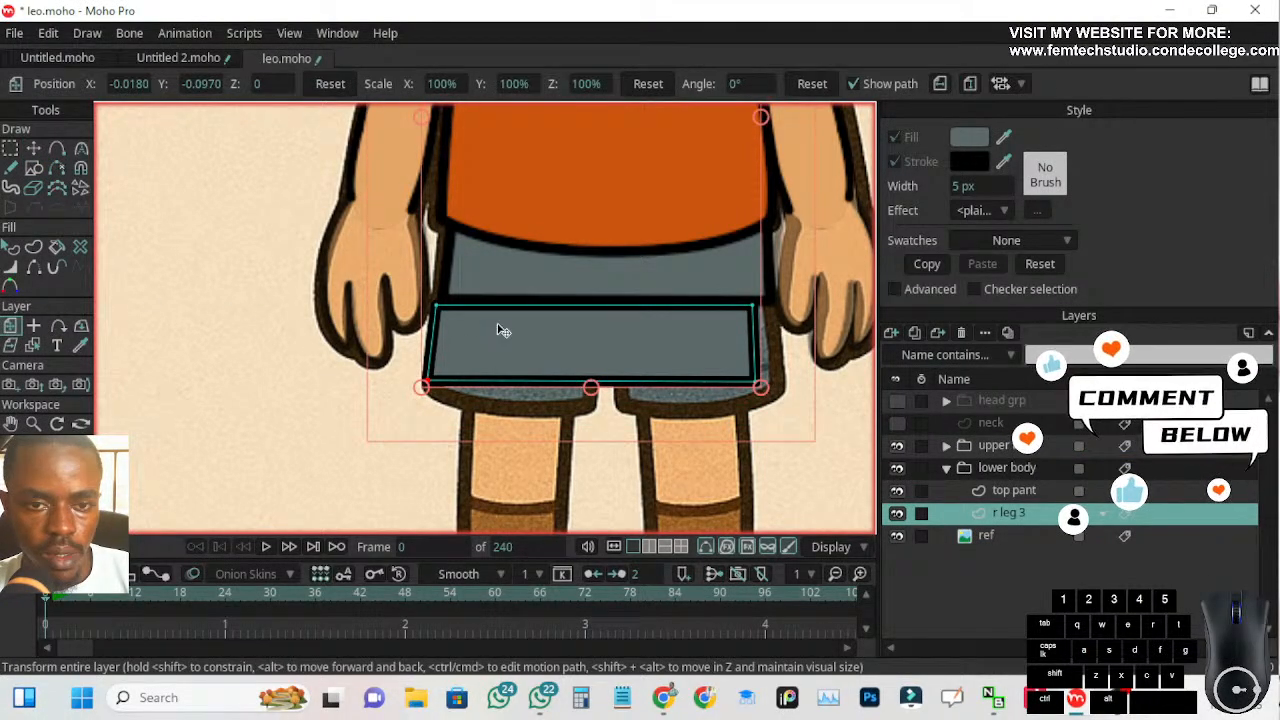
{"action": "scroll", "coordinate": [636, 333], "scroll_direction": "down", "scroll_amount": 3}
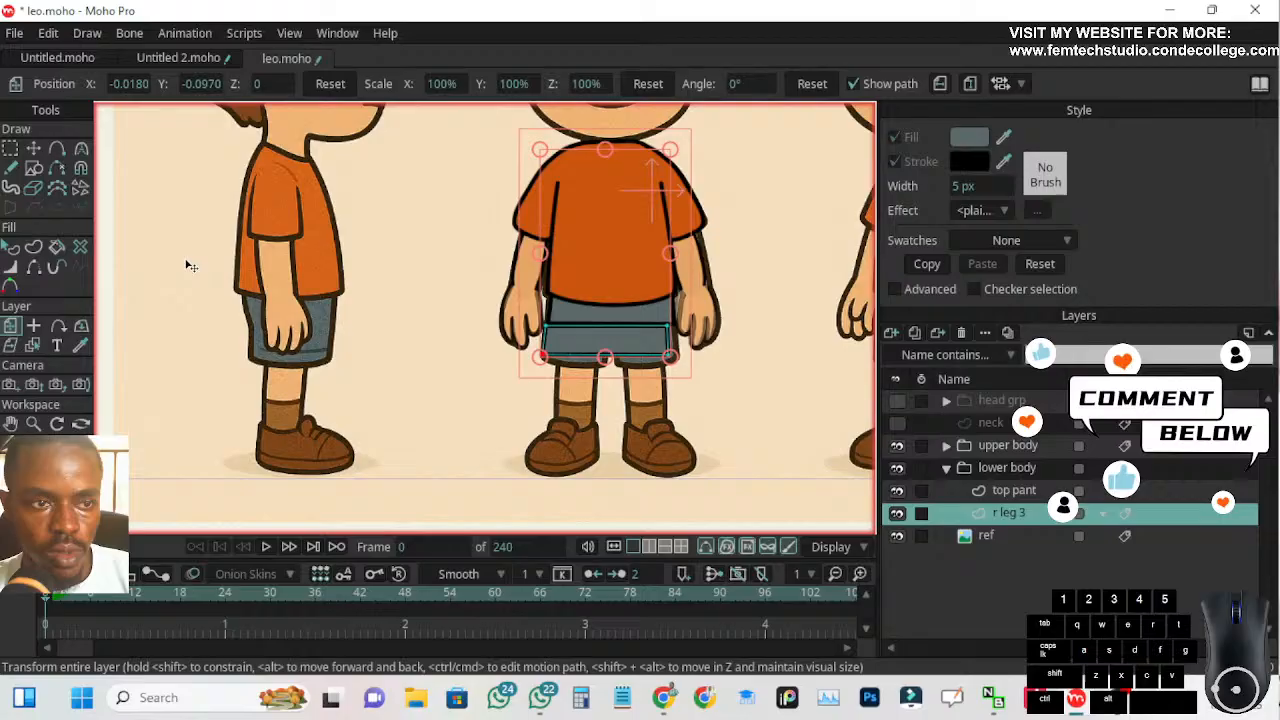
{"action": "left_click", "coordinate": [33, 328]}
{"action": "scroll", "coordinate": [571, 343], "scroll_direction": "up", "scroll_amount": 2}
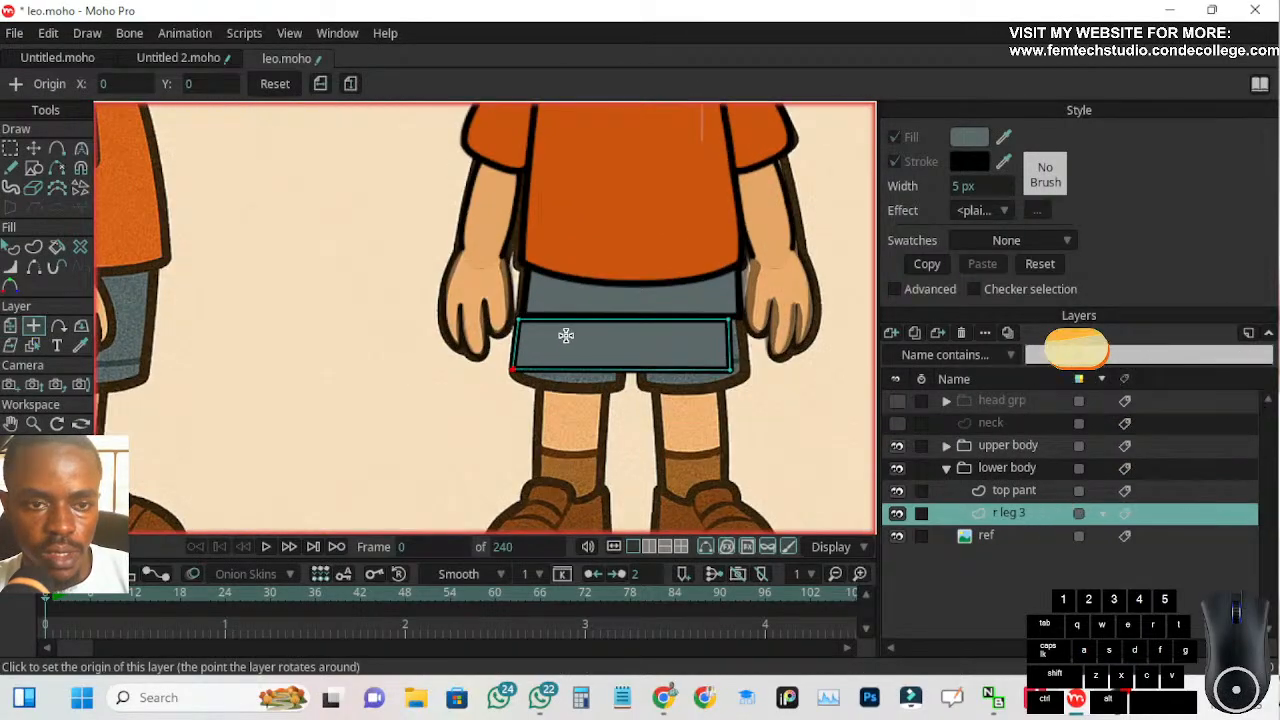
{"action": "left_click", "coordinate": [566, 337]}
{"action": "left_click", "coordinate": [10, 325]}
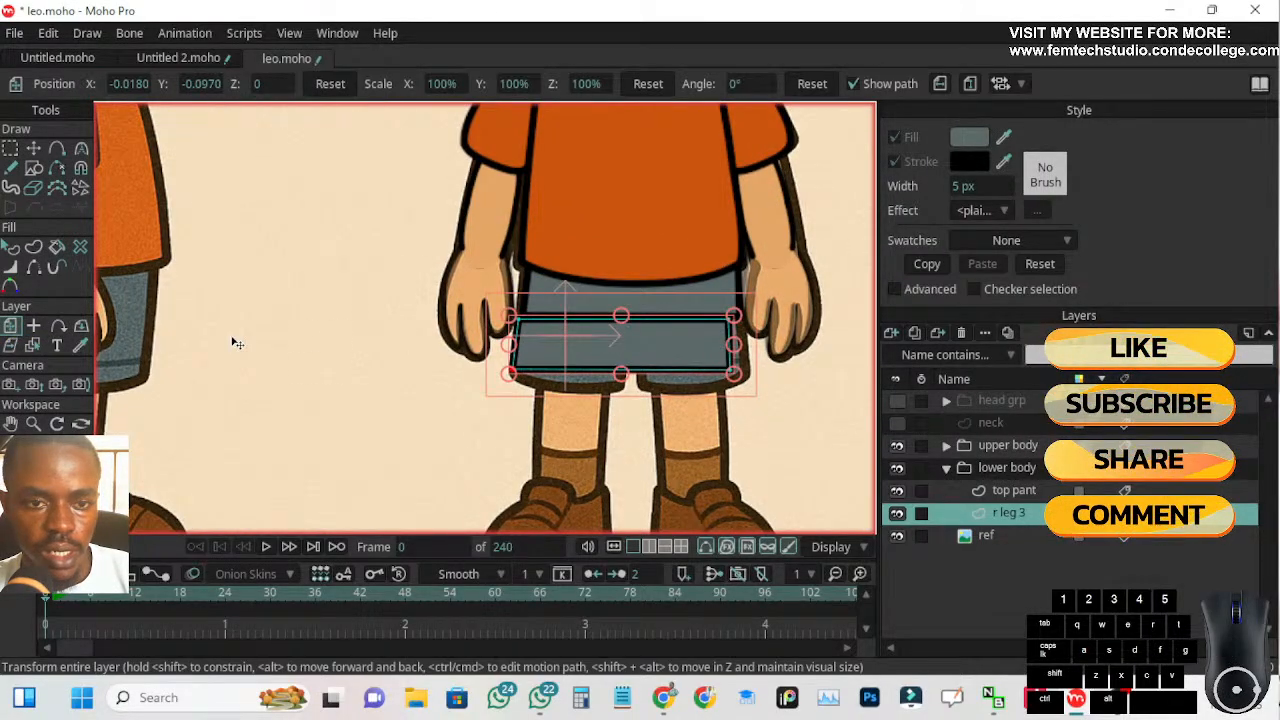
{"action": "left_click_drag", "start_coordinate": [733, 348], "coordinate": [628, 350]}
{"action": "scroll", "coordinate": [530, 350], "scroll_direction": "up", "scroll_amount": 2}
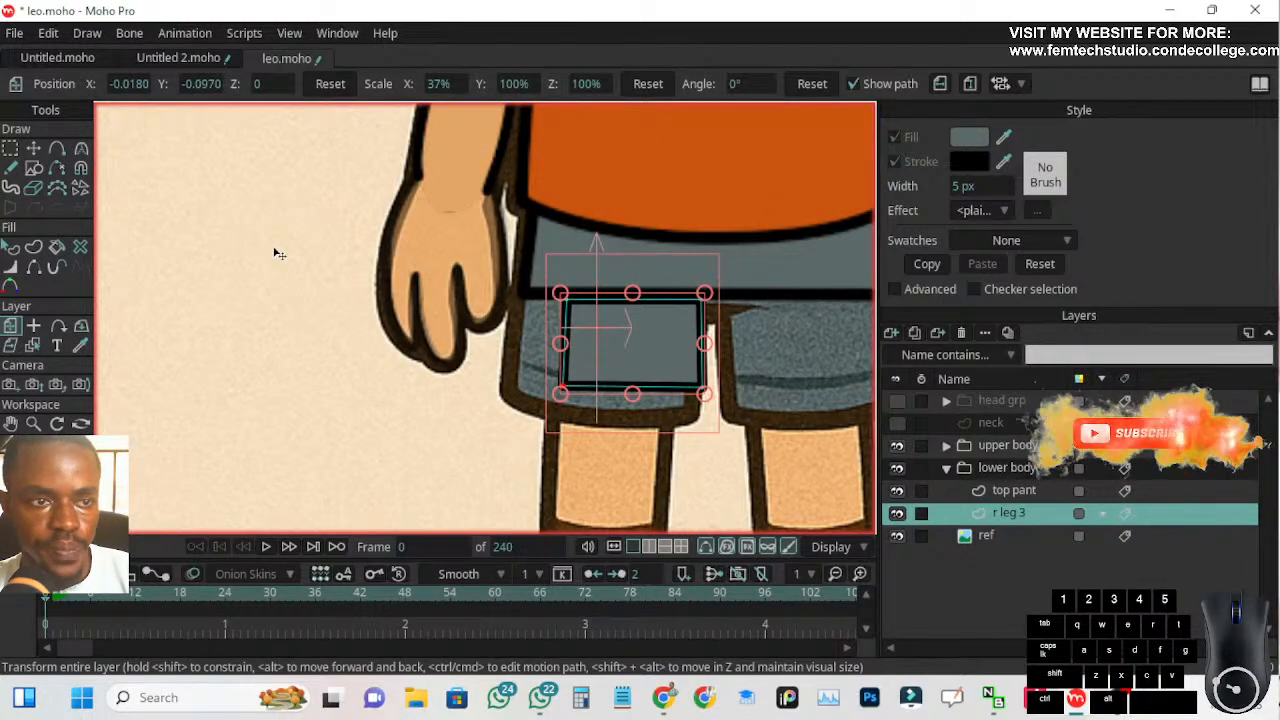
Move the four corner points of the r leg 3 shape to fit the outline of the right shorts leg
{"action": "left_click", "coordinate": [33, 148]}
{"action": "left_click_drag", "start_coordinate": [651, 349], "coordinate": [640, 375]}
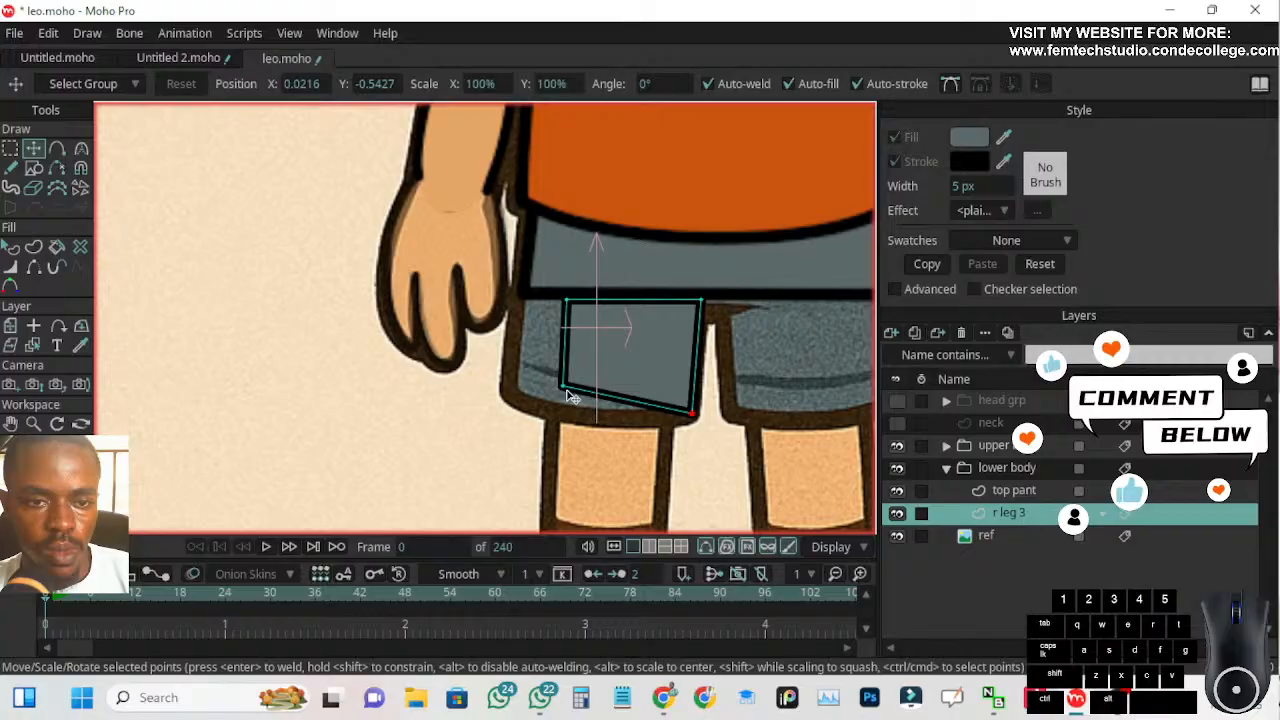
{"action": "left_click_drag", "start_coordinate": [565, 390], "coordinate": [507, 396]}
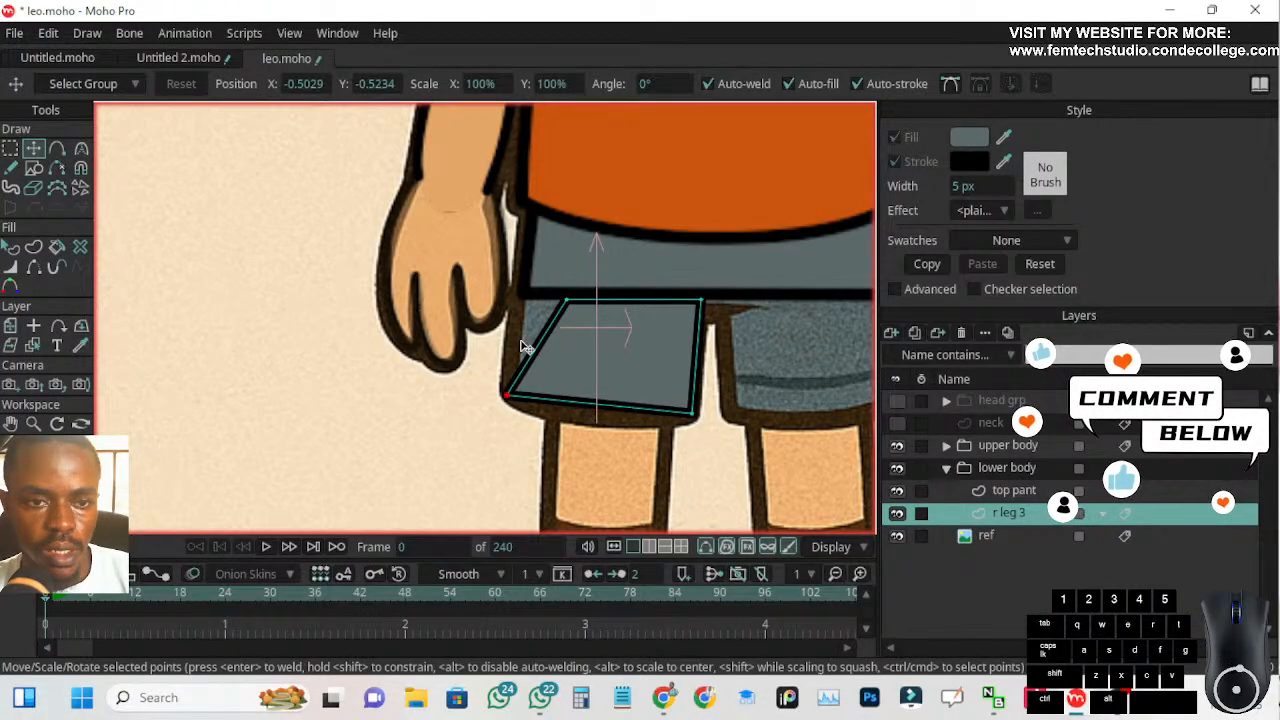
{"action": "left_click_drag", "start_coordinate": [568, 309], "coordinate": [547, 304]}
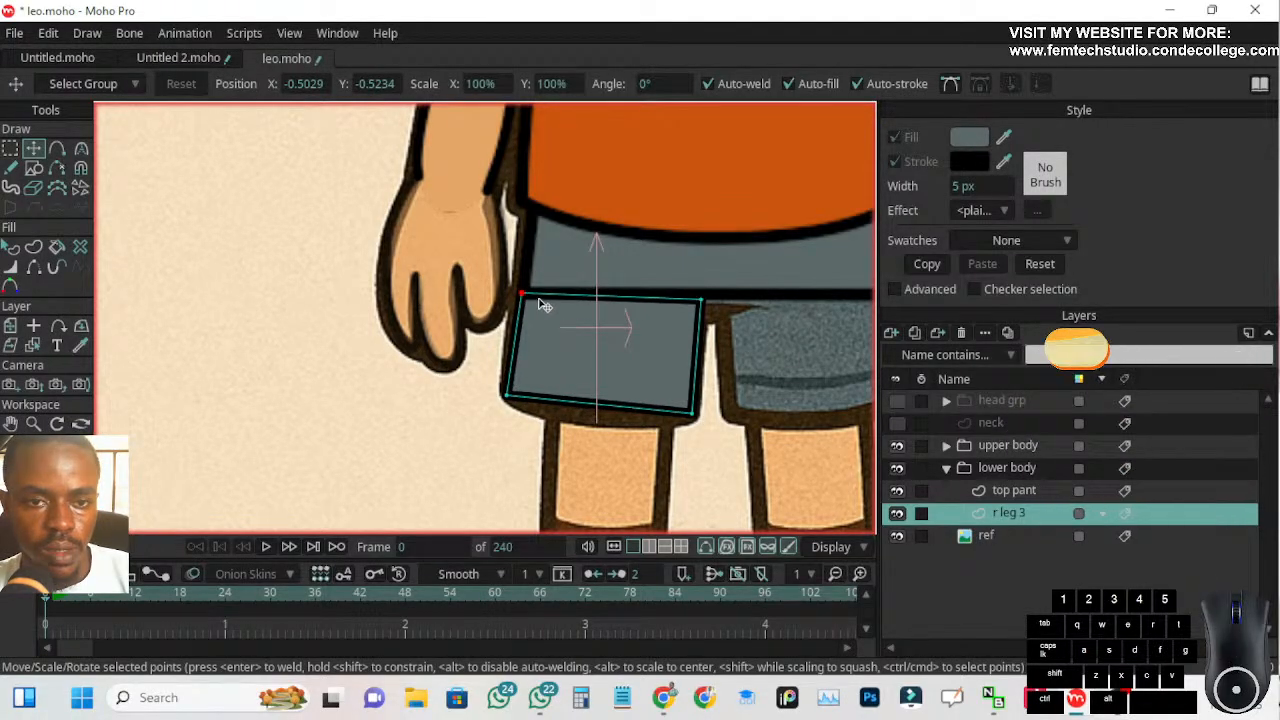
{"action": "mouse_move", "coordinate": [701, 301]}
{"action": "left_mouse_down"}
{"action": "mouse_move", "coordinate": [657, 323]}
{"action": "mouse_move", "coordinate": [686, 314]}
{"action": "mouse_move", "coordinate": [643, 349]}
{"action": "mouse_move", "coordinate": [695, 317]}
{"action": "left_mouse_up"}
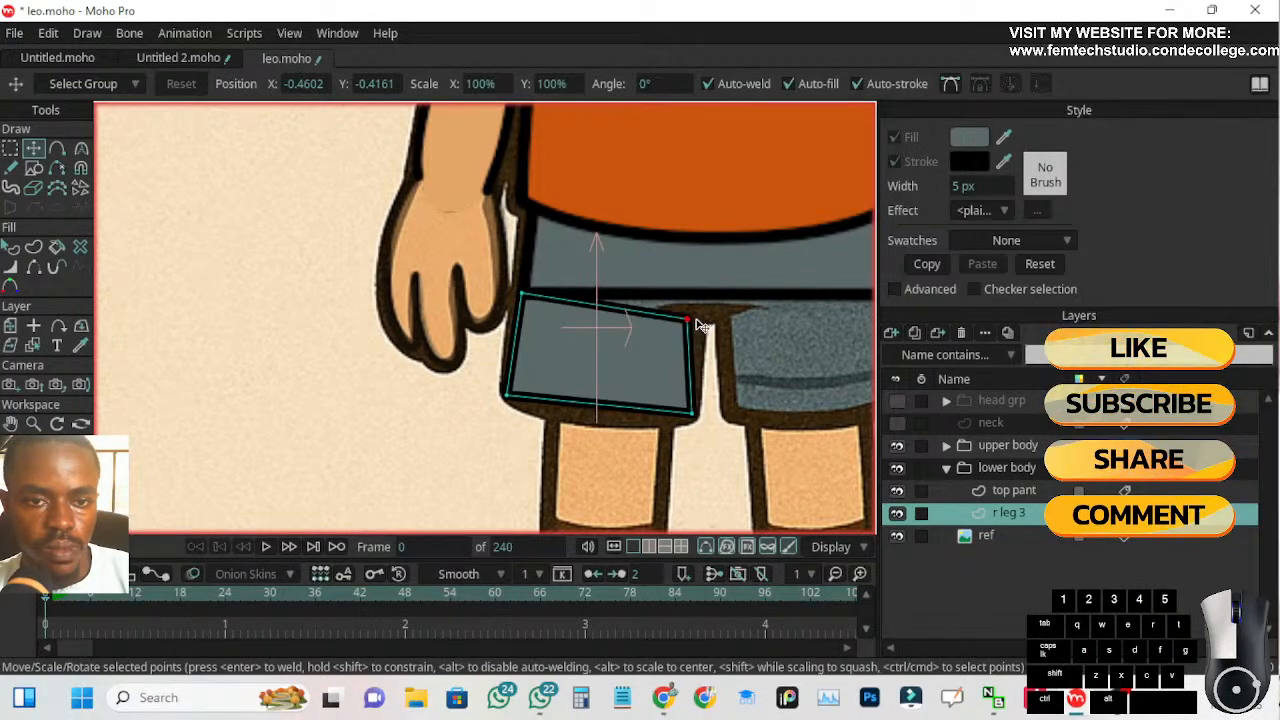
{"action": "left_click_drag", "start_coordinate": [690, 418], "coordinate": [689, 426]}
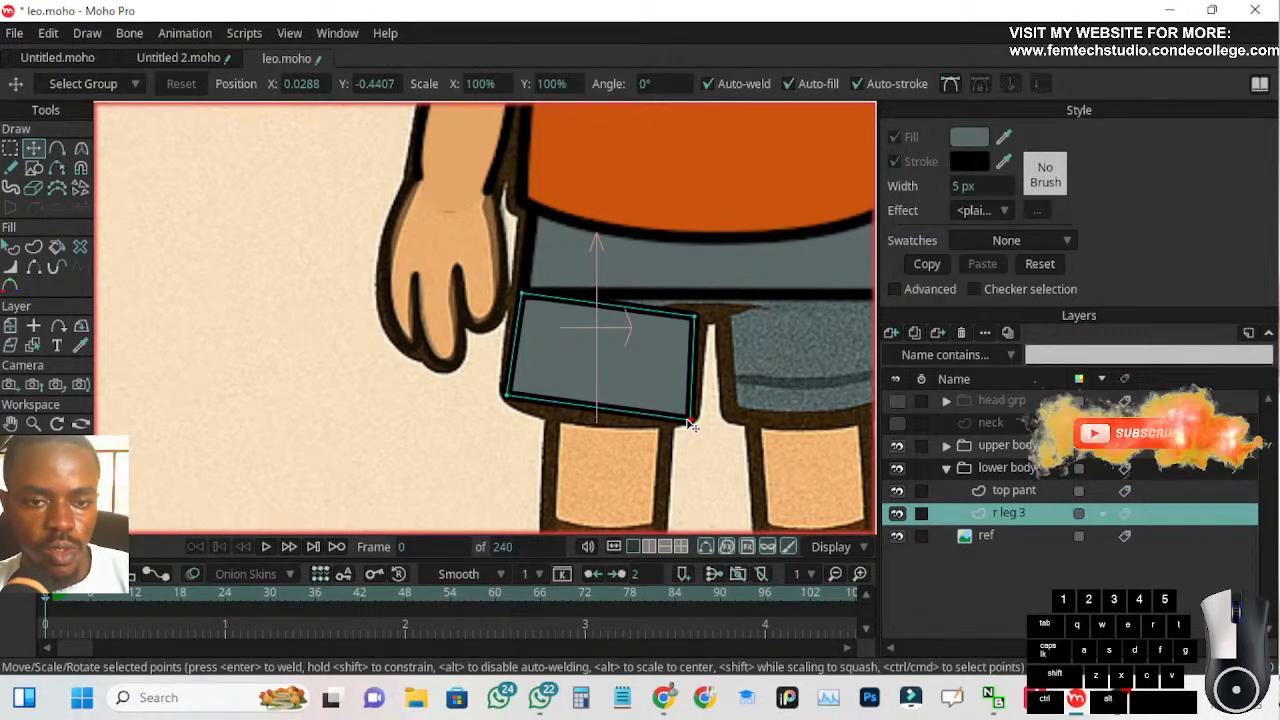
{"action": "left_click", "coordinate": [506, 401]}
Select all points of the r leg 3 shape, split its edges to add midpoints, and smooth the points to 0.30 curvature
{"action": "left_click", "coordinate": [10, 148]}
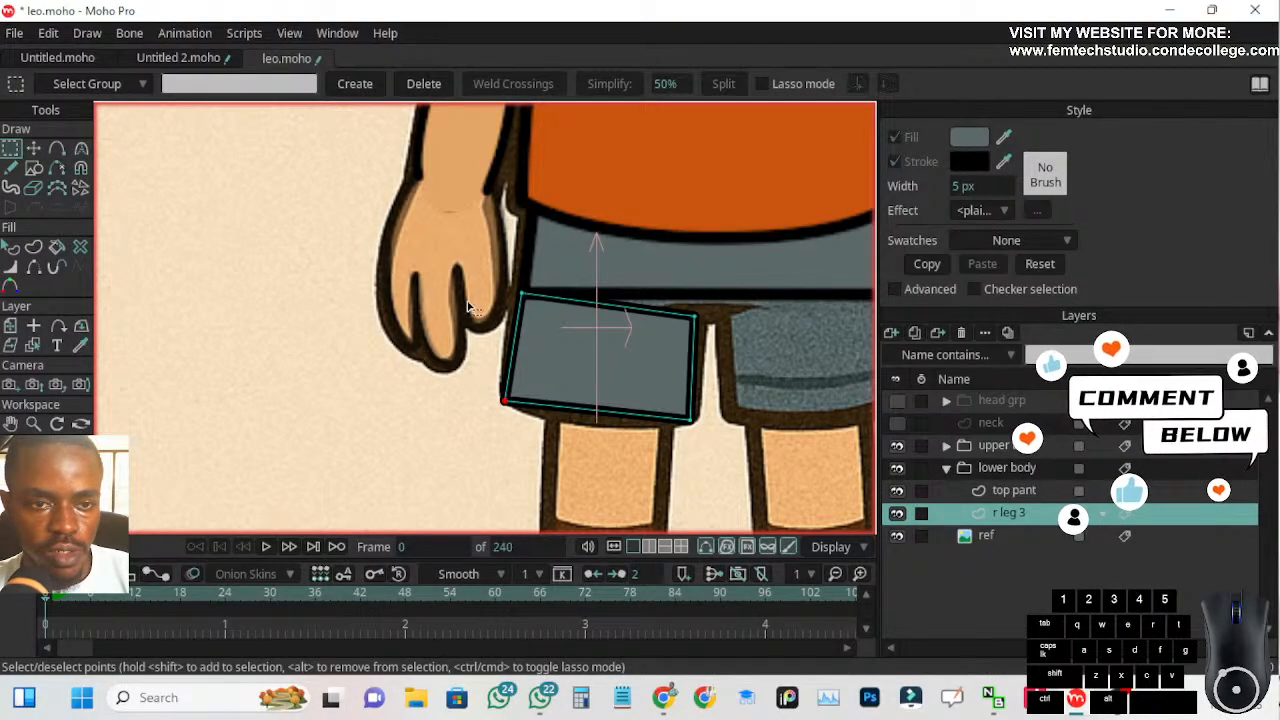
{"action": "mouse_move", "coordinate": [450, 276]}
{"action": "left_mouse_down"}
{"action": "mouse_move", "coordinate": [633, 457]}
{"action": "mouse_move", "coordinate": [724, 462]}
{"action": "left_mouse_up"}
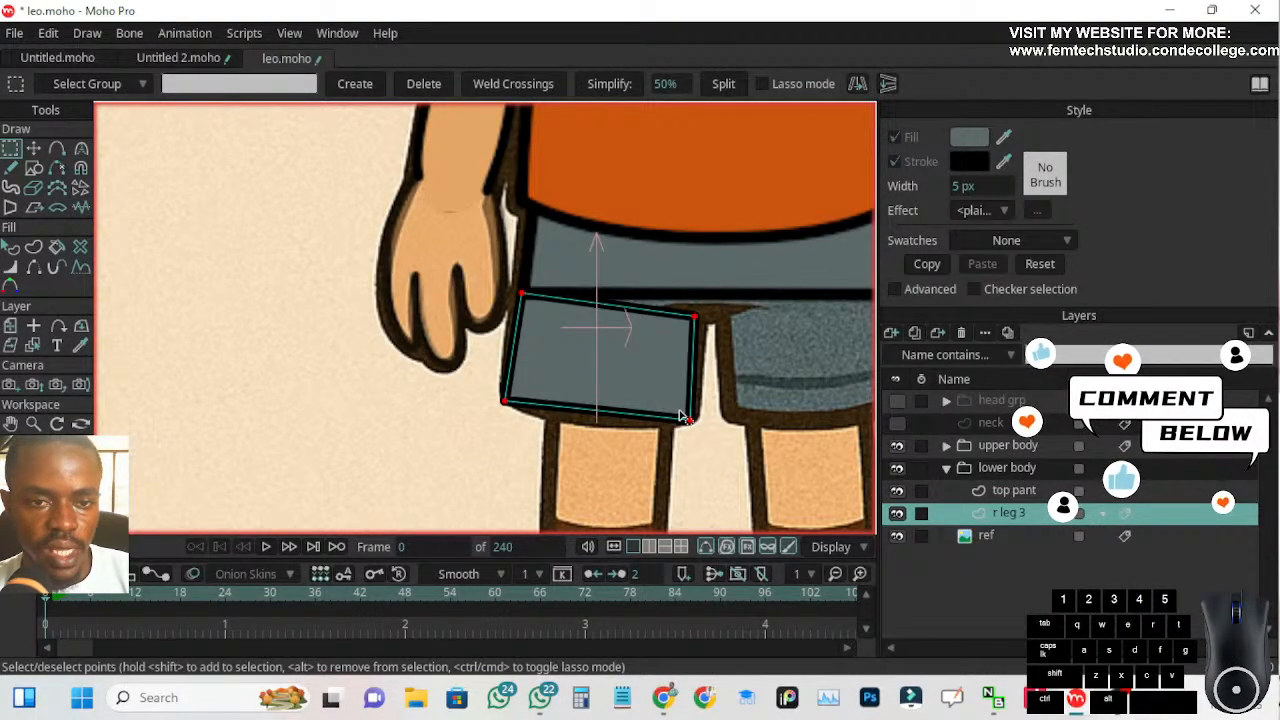
{"action": "left_click", "coordinate": [722, 85]}
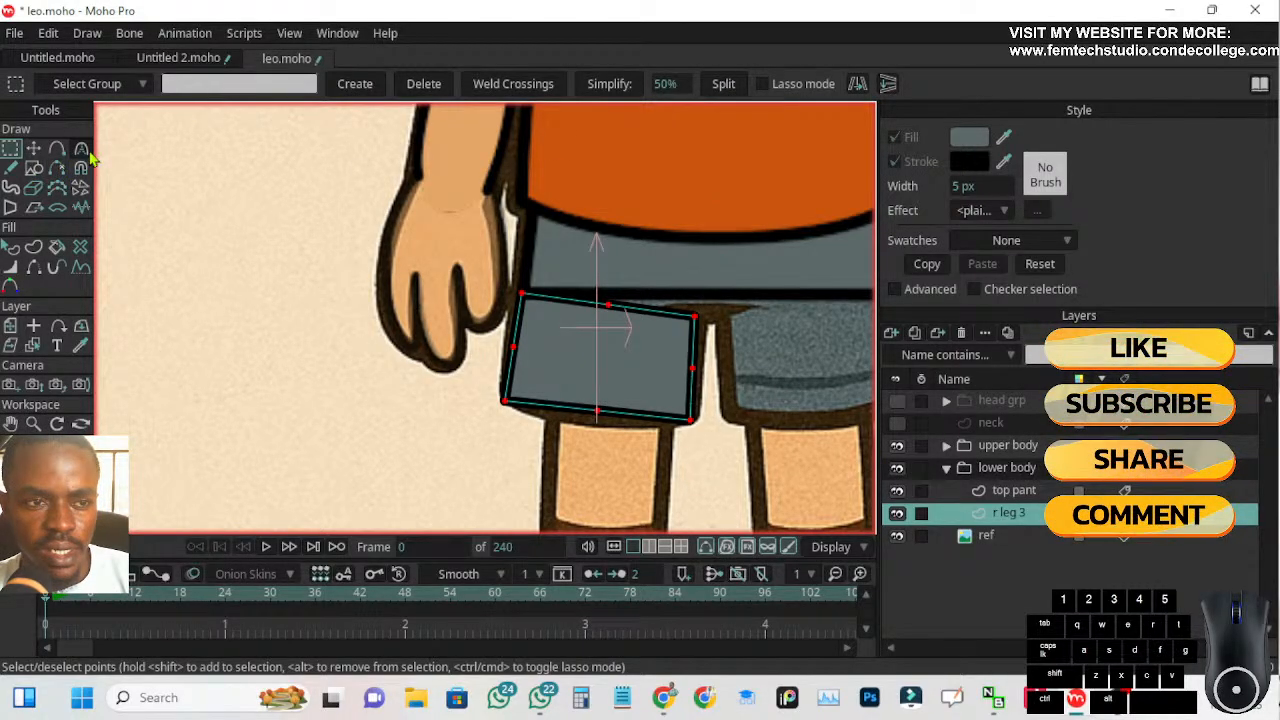
{"action": "left_click", "coordinate": [81, 148]}
{"action": "left_click", "coordinate": [333, 85]}
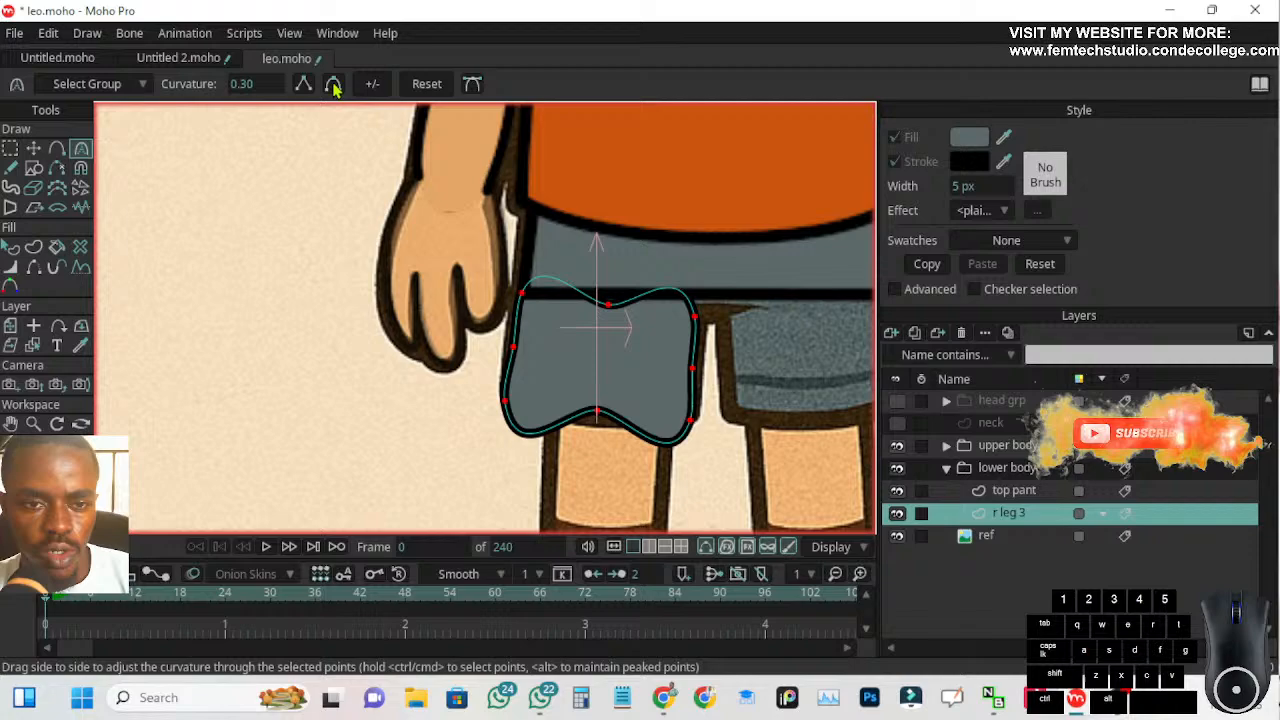
Move the r leg 3 shape's hem midpoint down and reposition its three inner-side points to follow the reference shorts leg
{"action": "scroll", "coordinate": [554, 363], "scroll_direction": "up", "scroll_amount": 3}
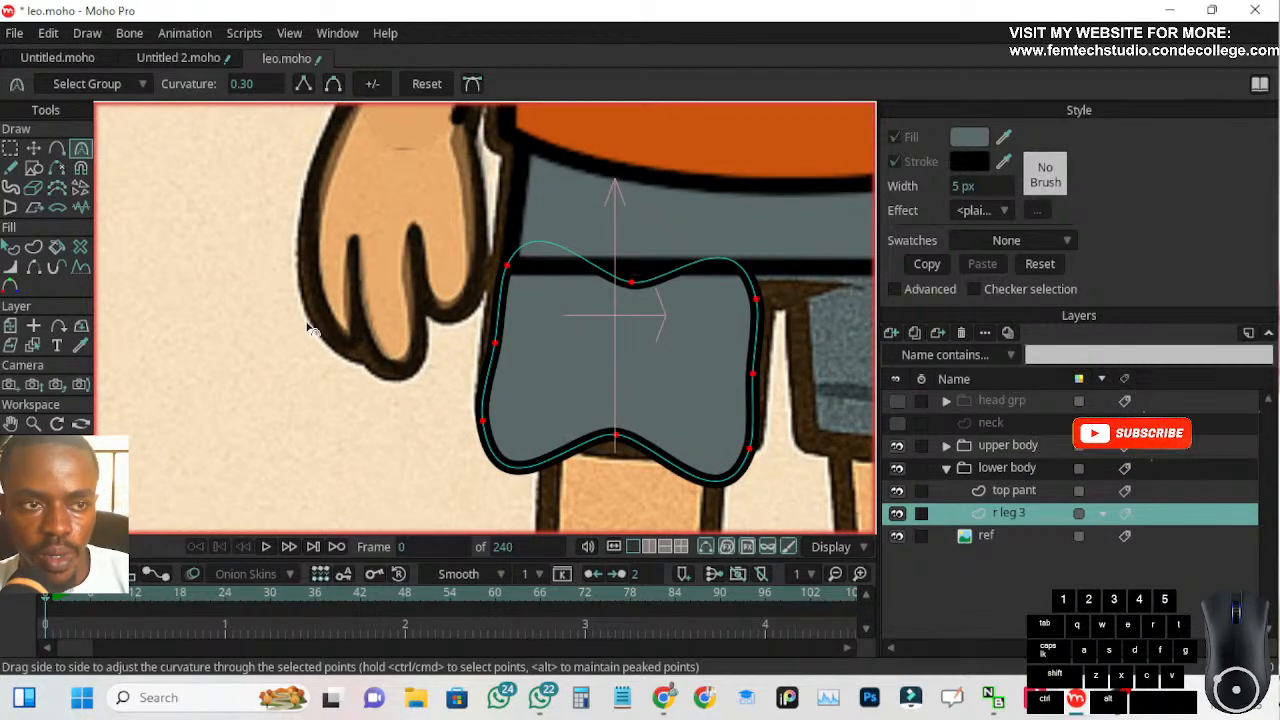
{"action": "left_click", "coordinate": [33, 149]}
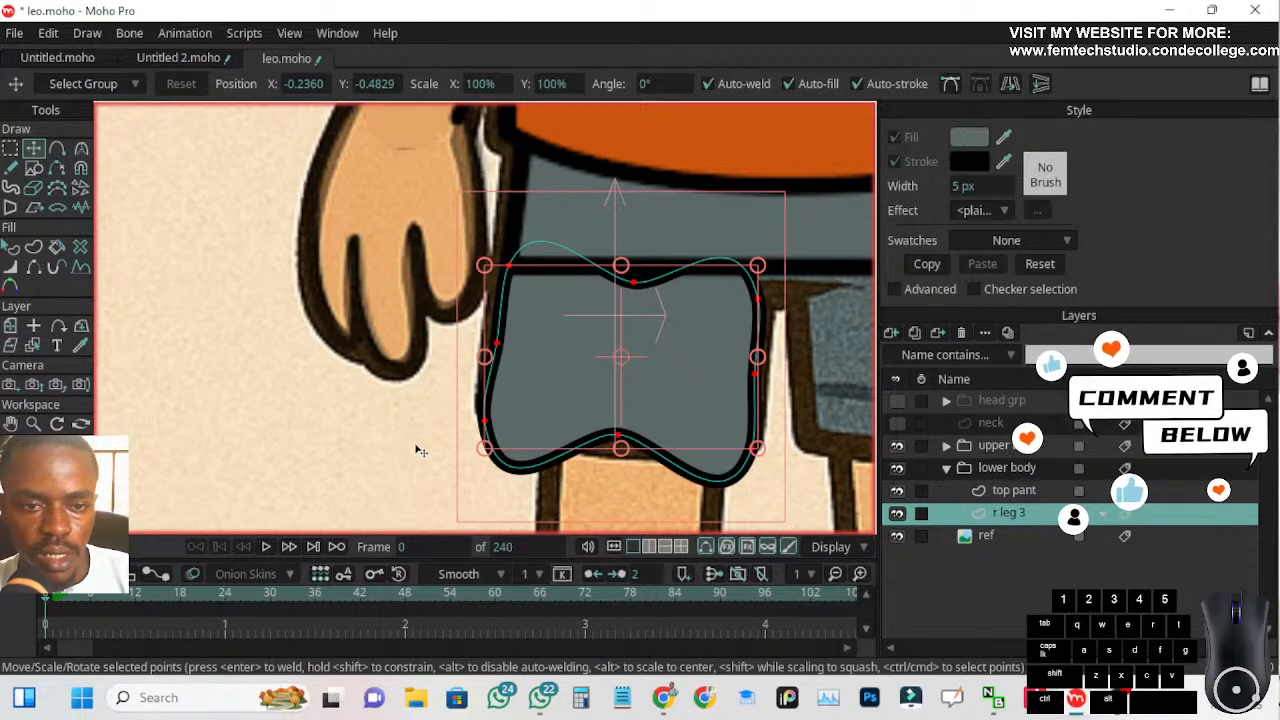
{"action": "left_click", "coordinate": [386, 458]}
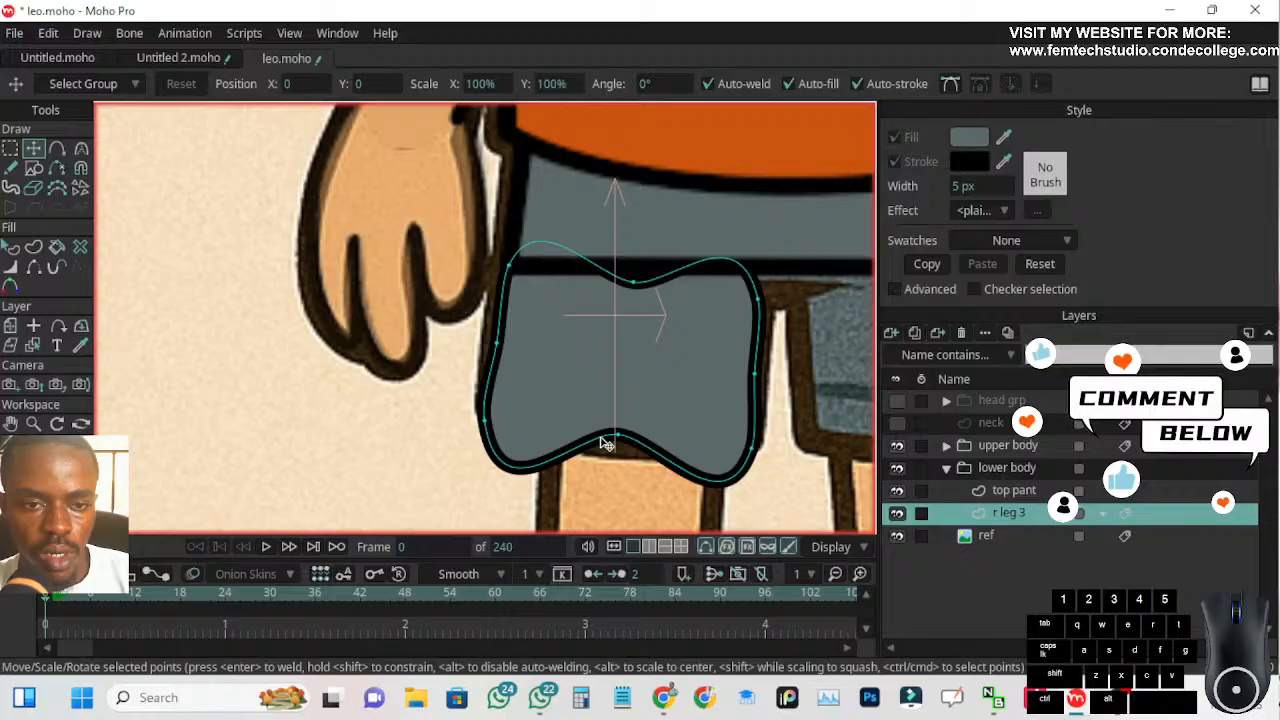
{"action": "left_click_drag", "start_coordinate": [617, 440], "coordinate": [616, 455]}
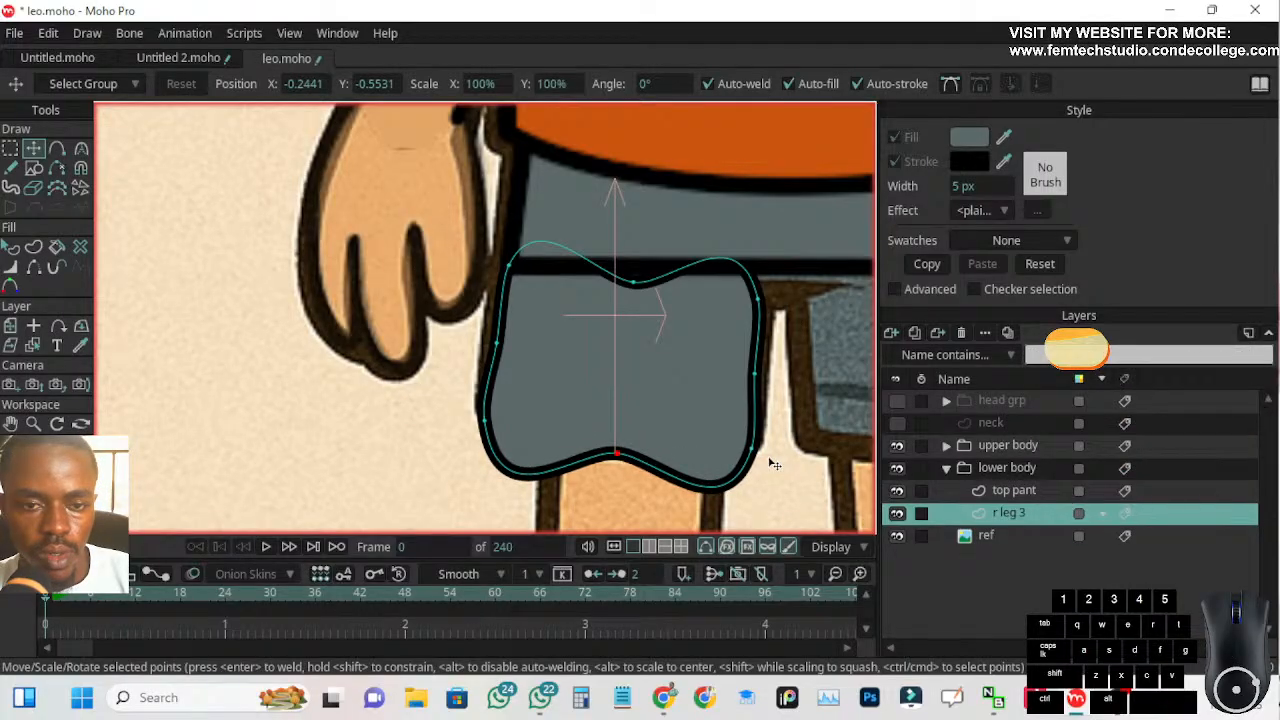
{"action": "left_click_drag", "start_coordinate": [754, 450], "coordinate": [763, 363]}
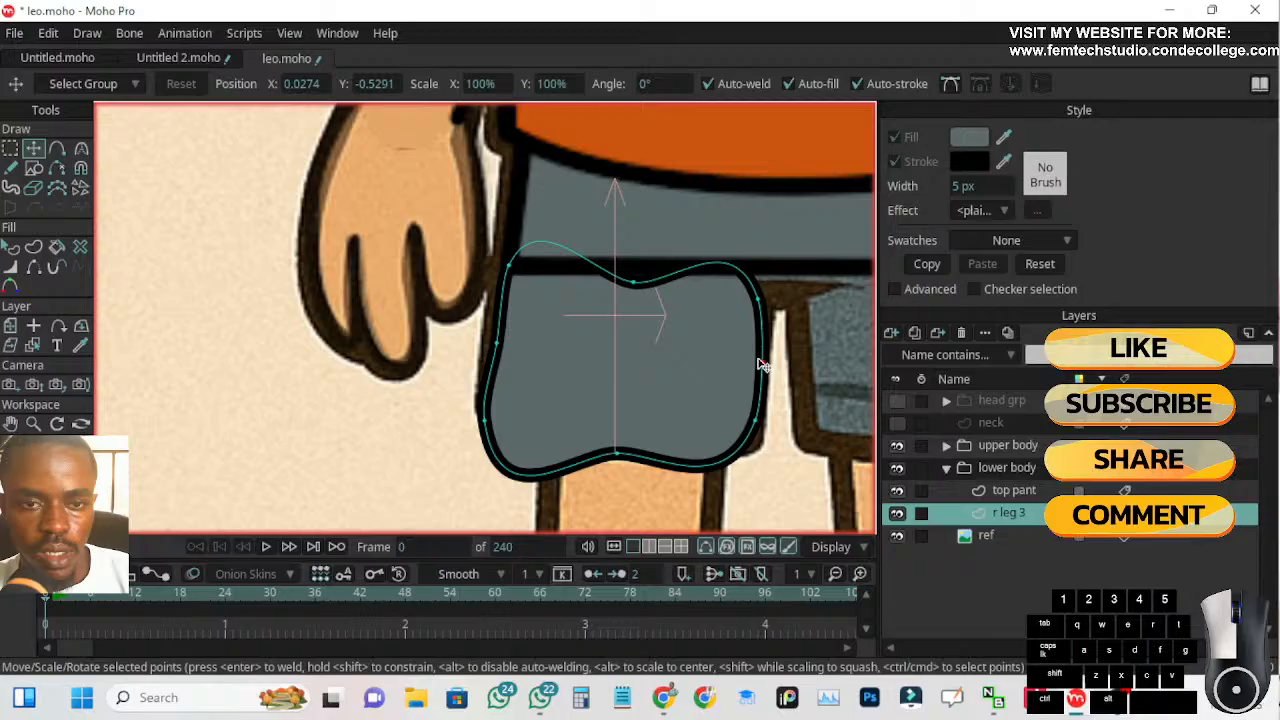
{"action": "left_click_drag", "start_coordinate": [756, 301], "coordinate": [762, 299]}
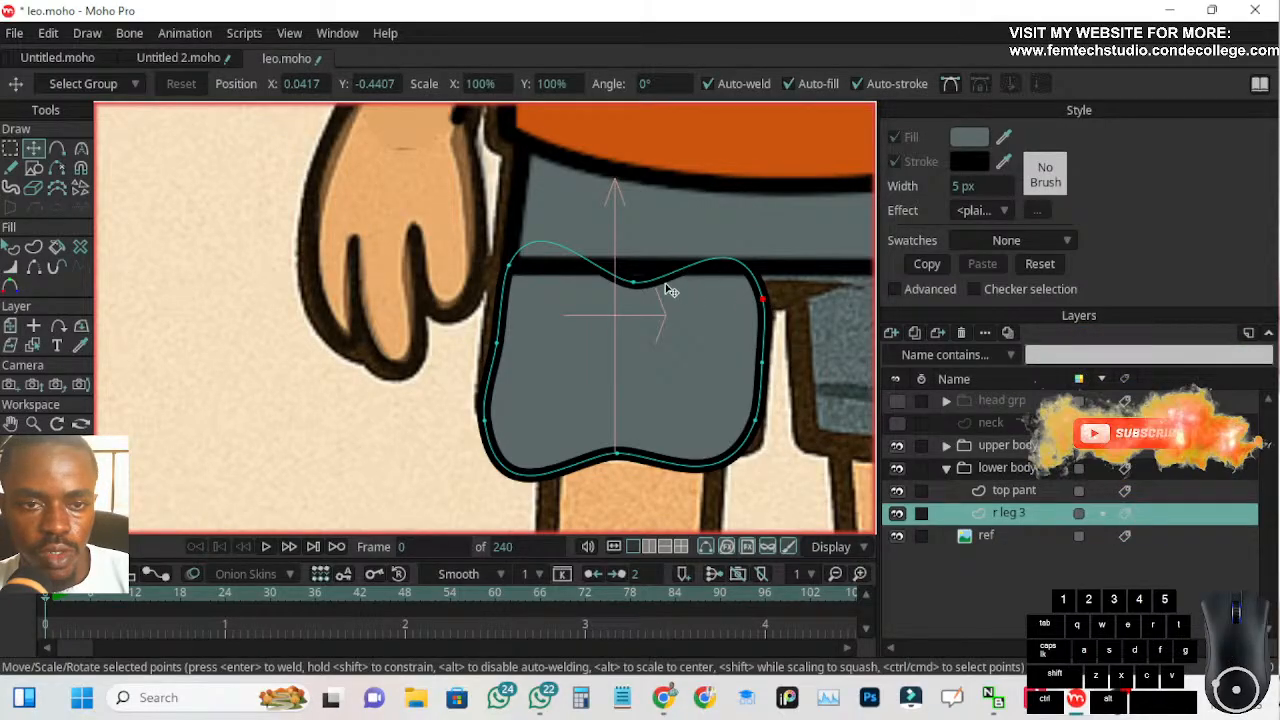
Raise the r leg 3 shape's top midpoint into the waist, then adjust its outer-side points and hem midpoint to match the reference
{"action": "left_click_drag", "start_coordinate": [640, 284], "coordinate": [654, 206]}
{"action": "left_click", "coordinate": [652, 246]}
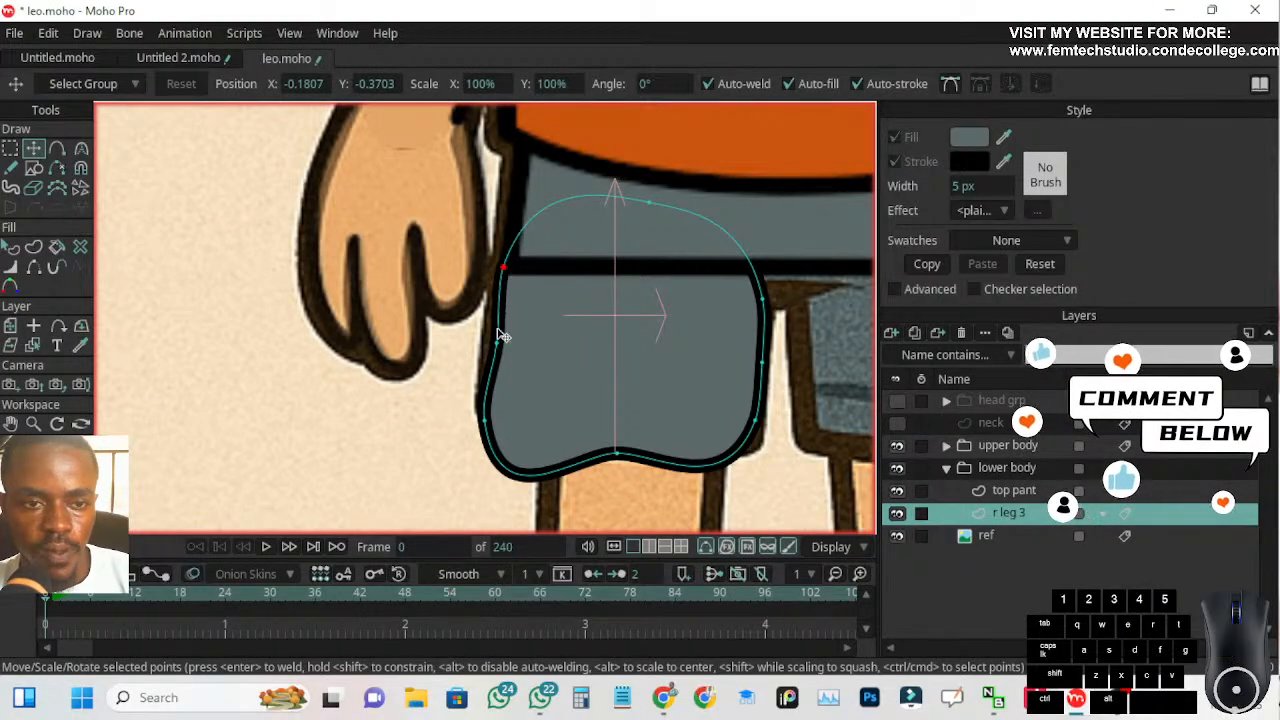
{"action": "left_click_drag", "start_coordinate": [497, 347], "coordinate": [491, 347]}
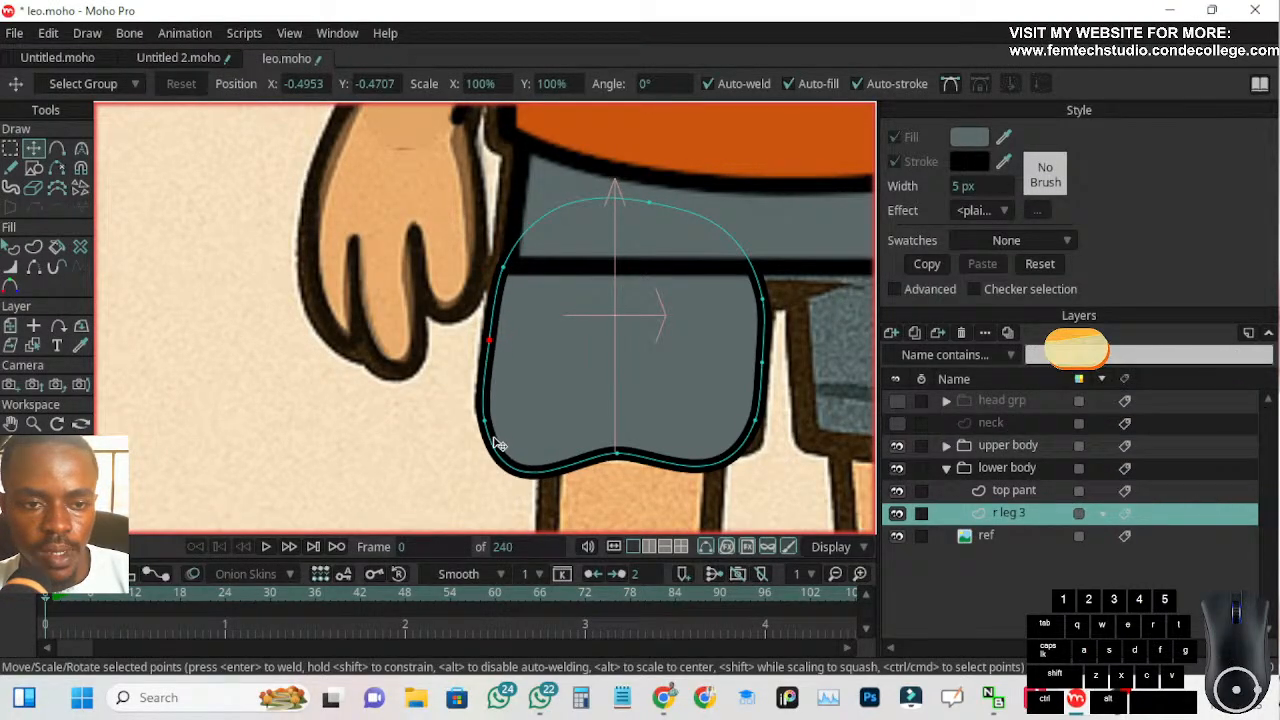
{"action": "left_click", "coordinate": [614, 454]}
{"action": "mouse_move", "coordinate": [614, 456]}
{"action": "left_mouse_down"}
{"action": "mouse_move", "coordinate": [616, 400]}
{"action": "mouse_move", "coordinate": [632, 453]}
{"action": "left_mouse_up"}
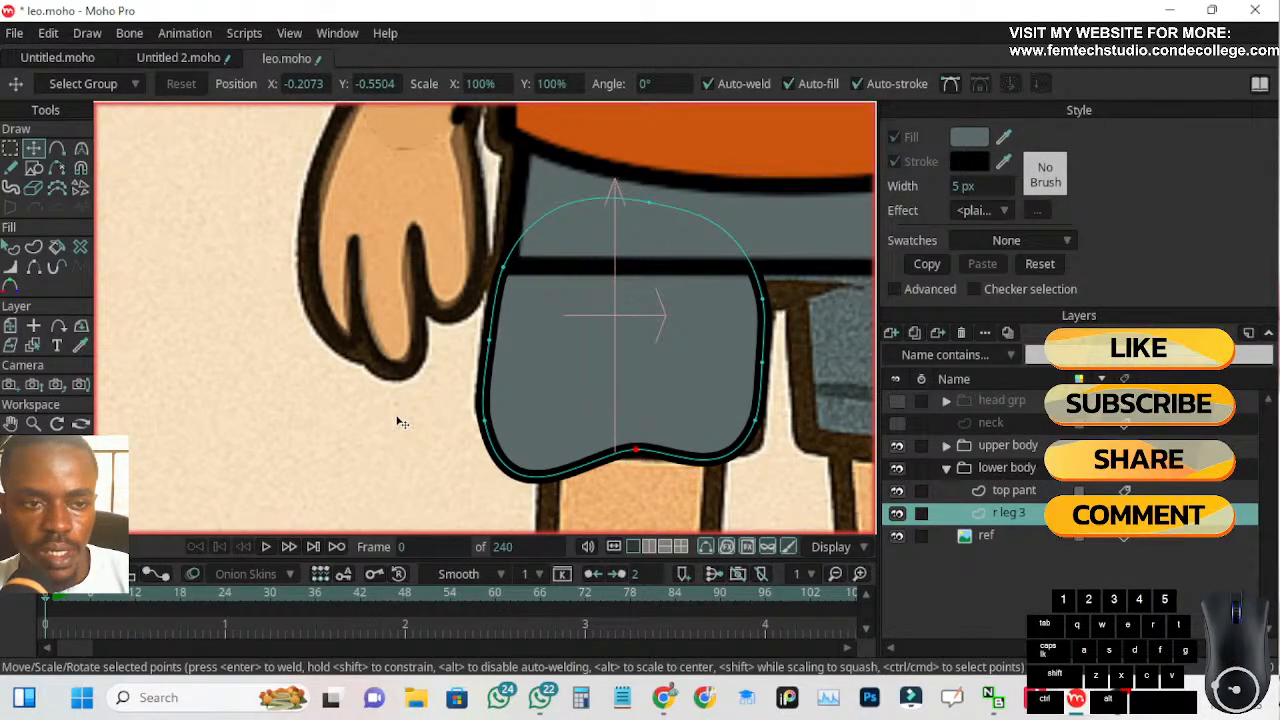
Show the Bezier handles and reshape the lower outer corner of r leg 3 into a sharp corner with a straighter hem
{"action": "left_click", "coordinate": [81, 148]}
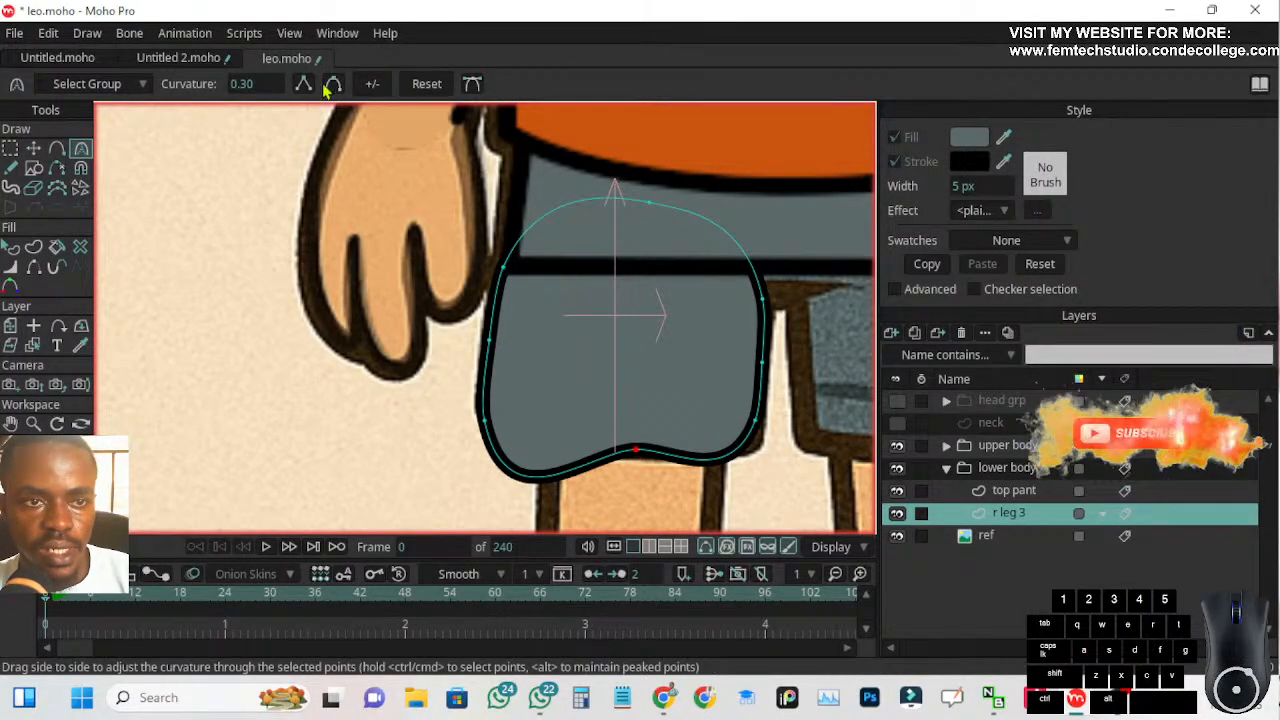
{"action": "left_click", "coordinate": [473, 85]}
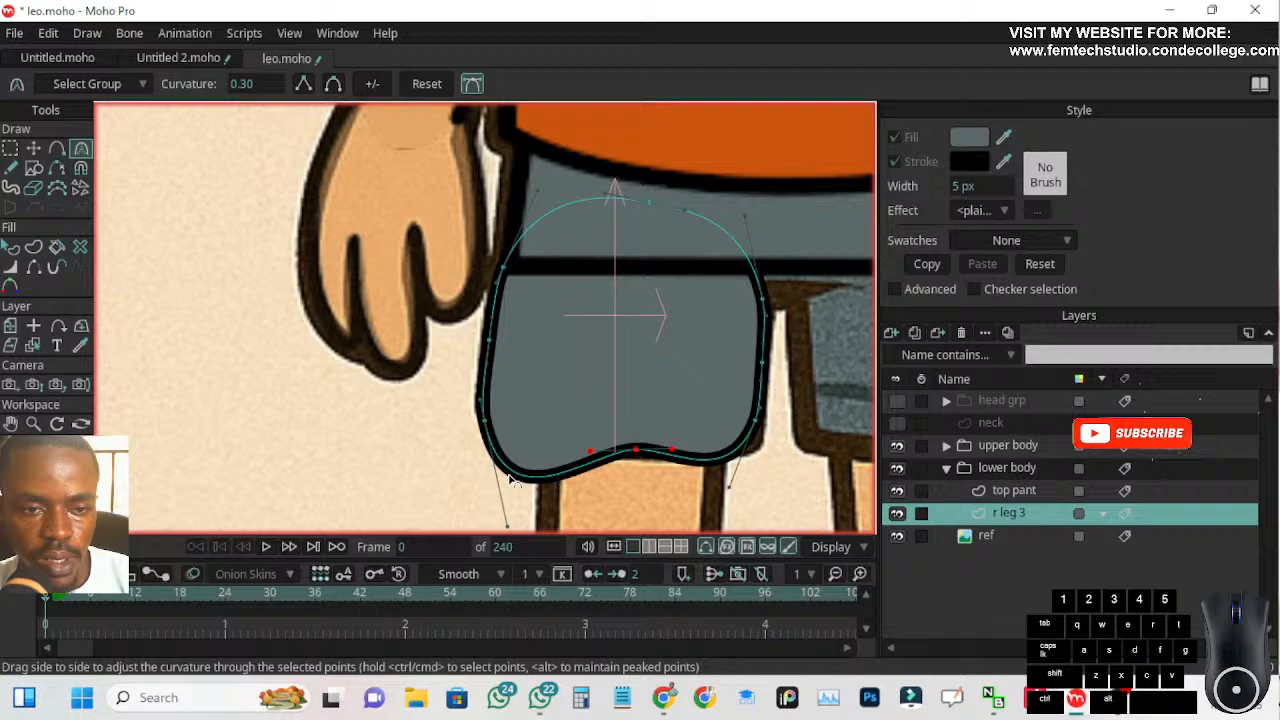
{"action": "scroll", "coordinate": [486, 523], "scroll_direction": "down", "scroll_amount": 1}
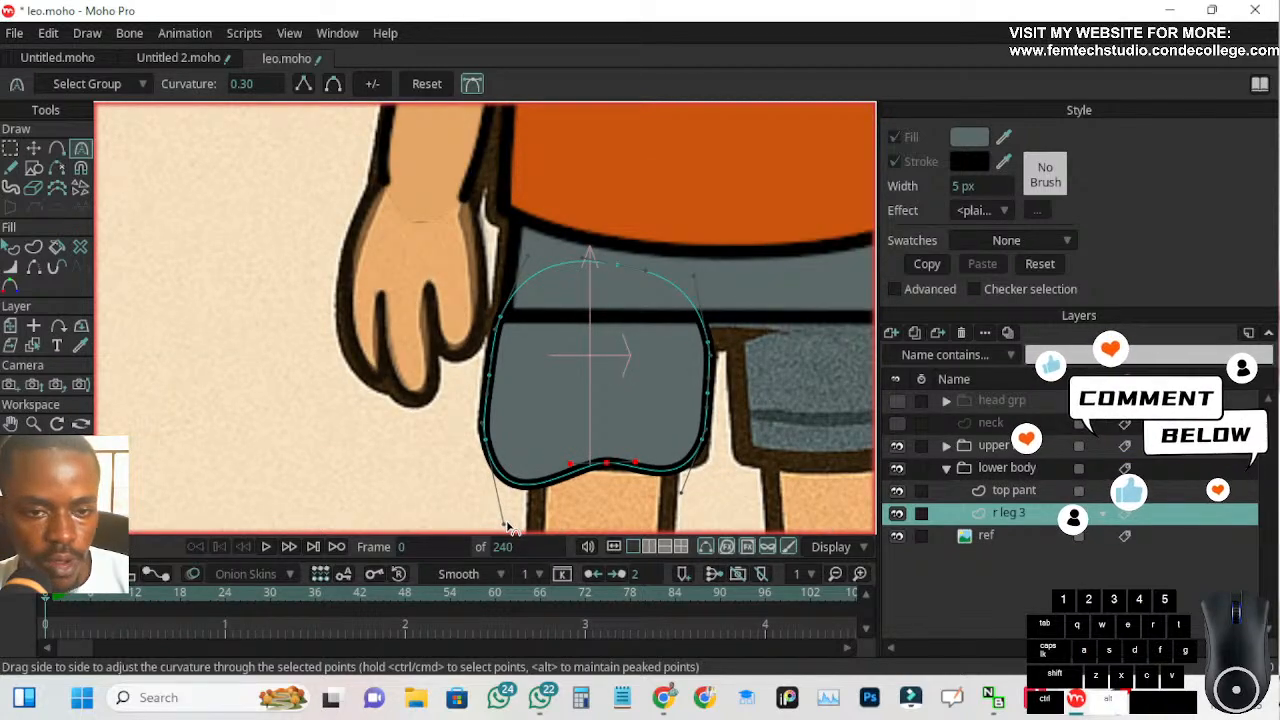
{"action": "left_click_drag", "start_coordinate": [503, 525], "coordinate": [545, 465]}
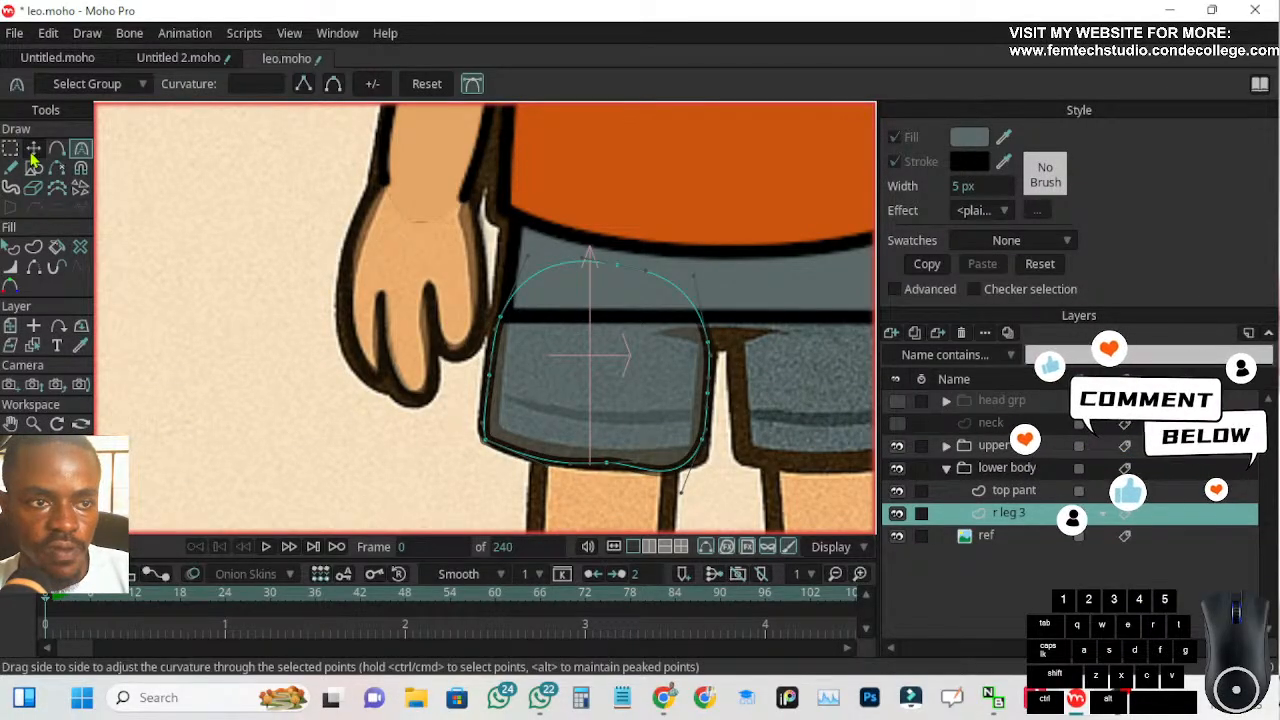
Shift the r leg 3 hem midpoint toward the outer side and pull in the lower inner corner's Bezier handle to flatten the hem
{"action": "key", "text": "t"}
{"action": "scroll", "coordinate": [590, 485], "scroll_direction": "up", "scroll_amount": 2}
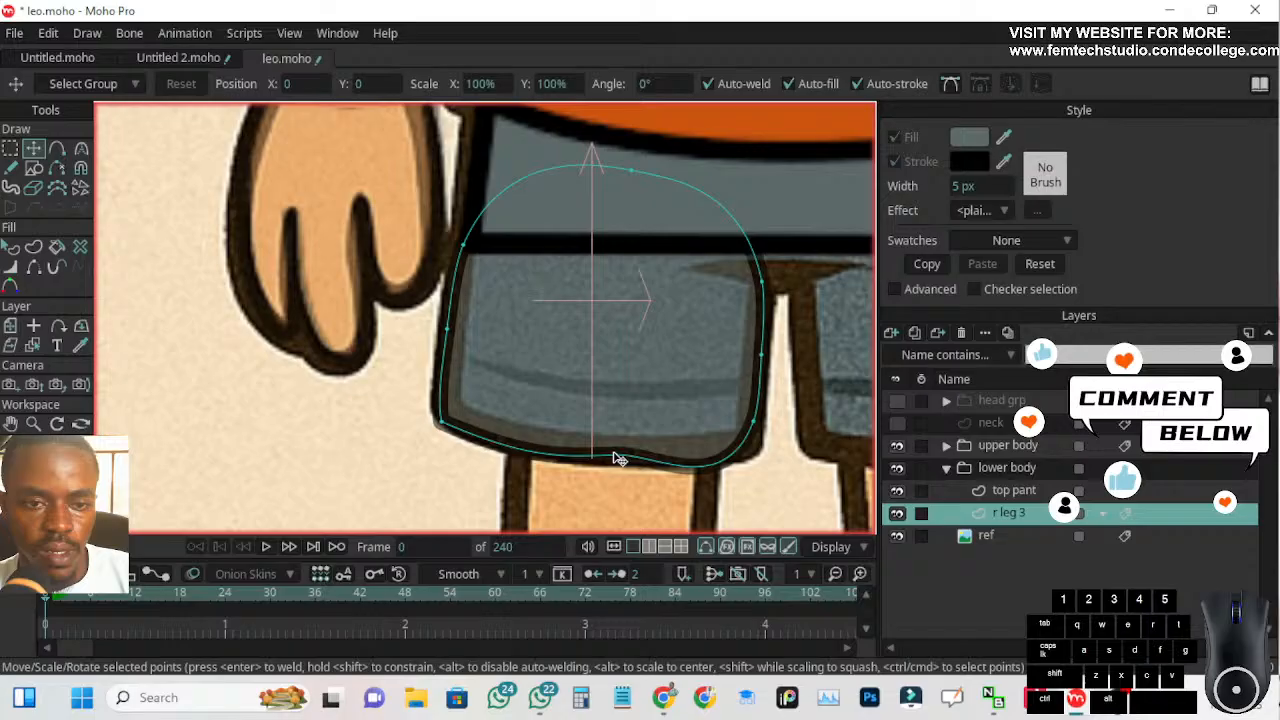
{"action": "left_click", "coordinate": [588, 453]}
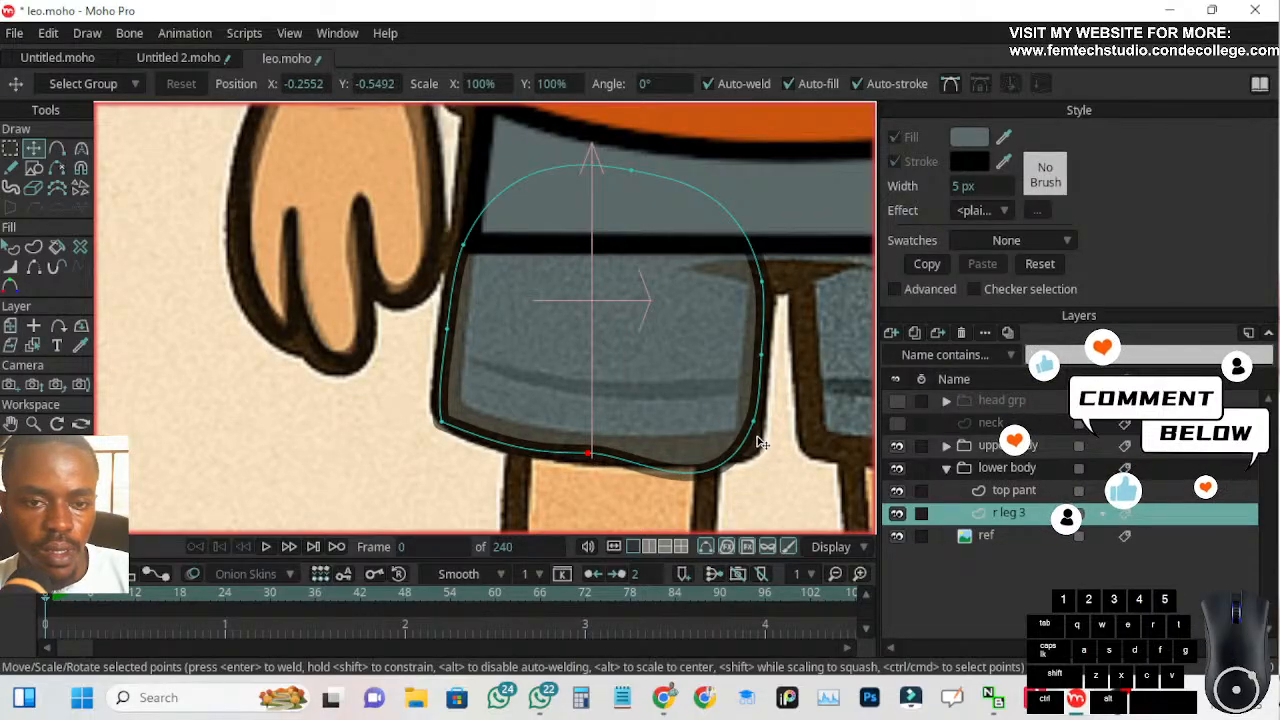
{"action": "left_click", "coordinate": [81, 148]}
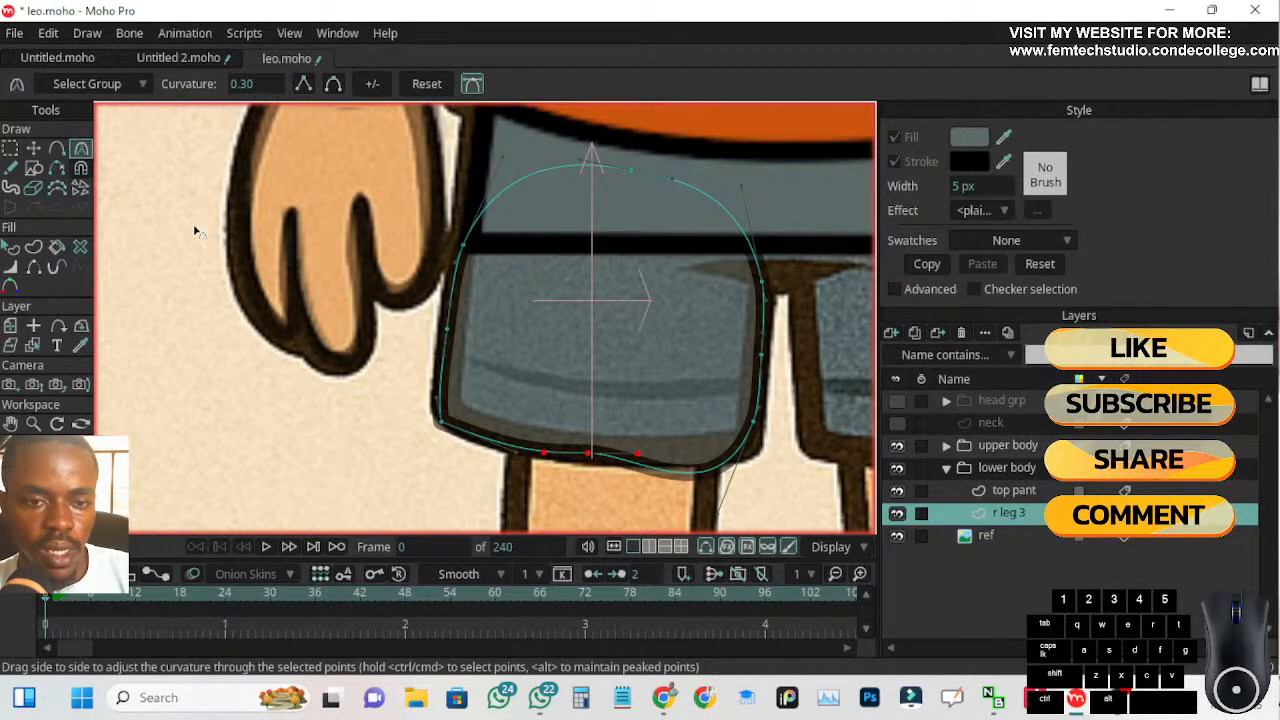
{"action": "left_click", "coordinate": [717, 518]}
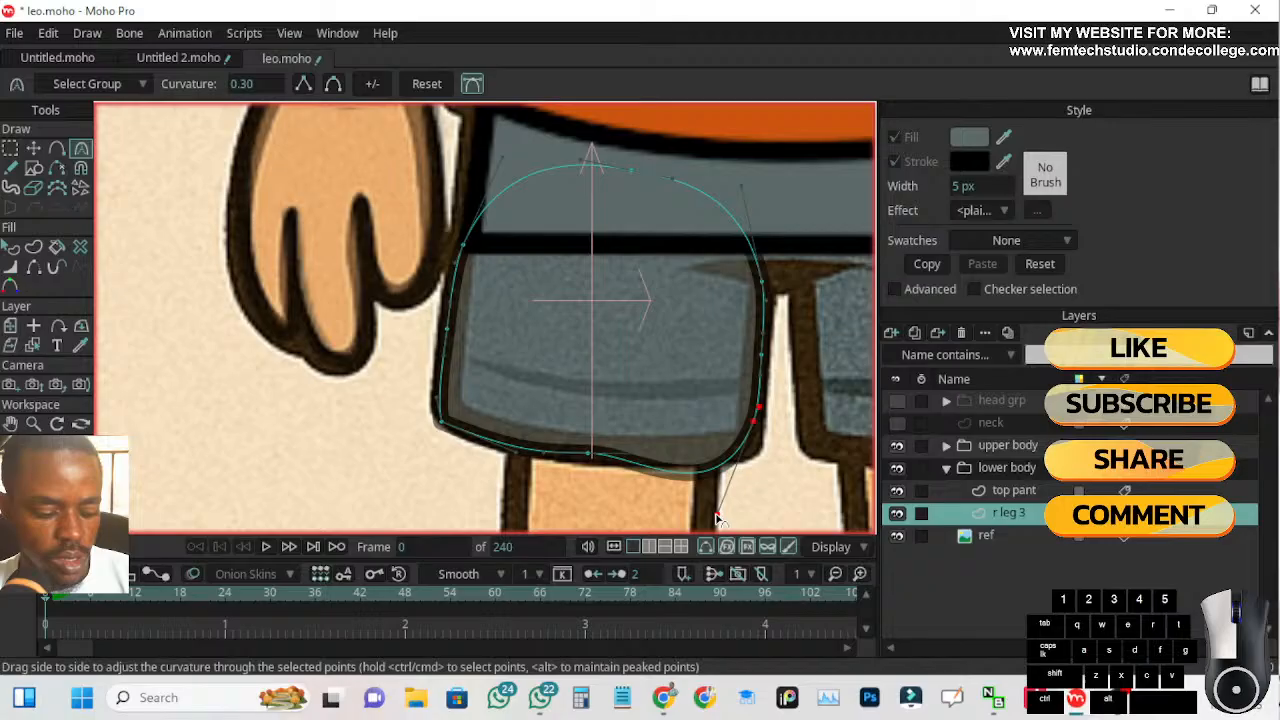
{"action": "left_click_drag", "start_coordinate": [717, 517], "coordinate": [690, 482]}
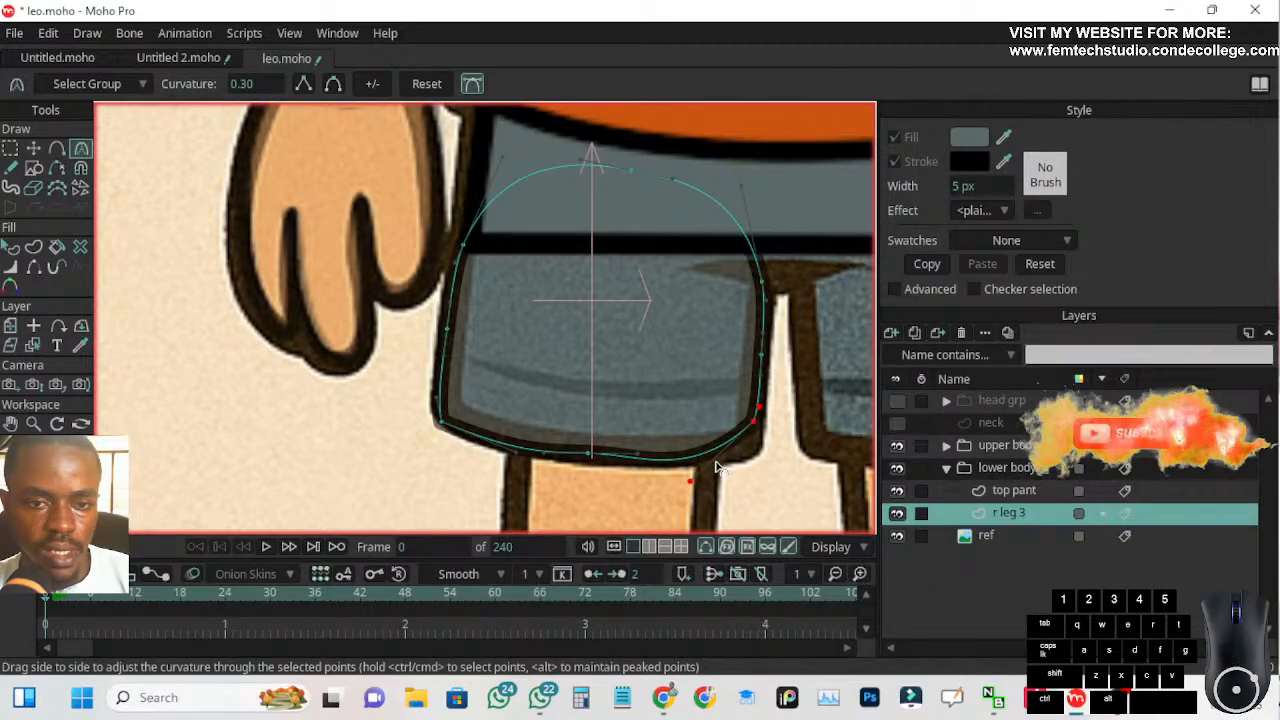
Lower the inner hem corner of r leg 3 onto the reference outline and bend its handle independently to sharpen the corner
{"action": "left_click", "coordinate": [33, 148]}
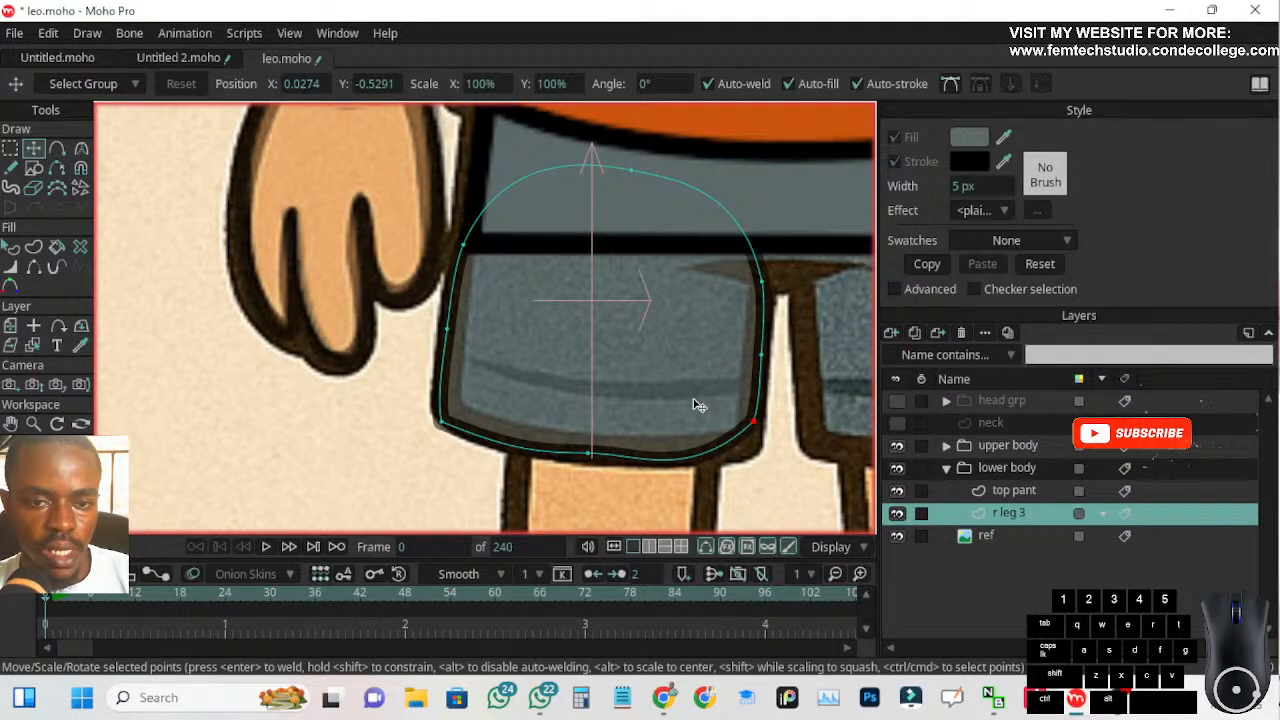
{"action": "left_click_drag", "start_coordinate": [757, 430], "coordinate": [759, 442]}
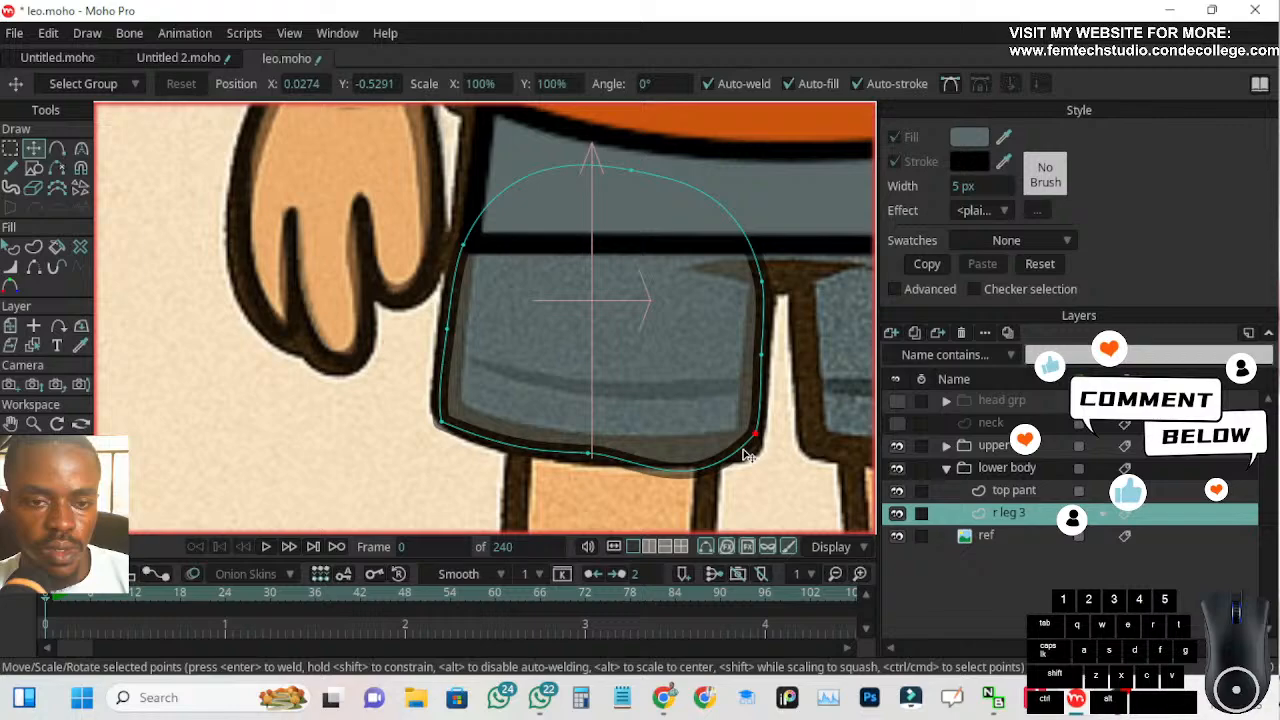
{"action": "left_click", "coordinate": [81, 148]}
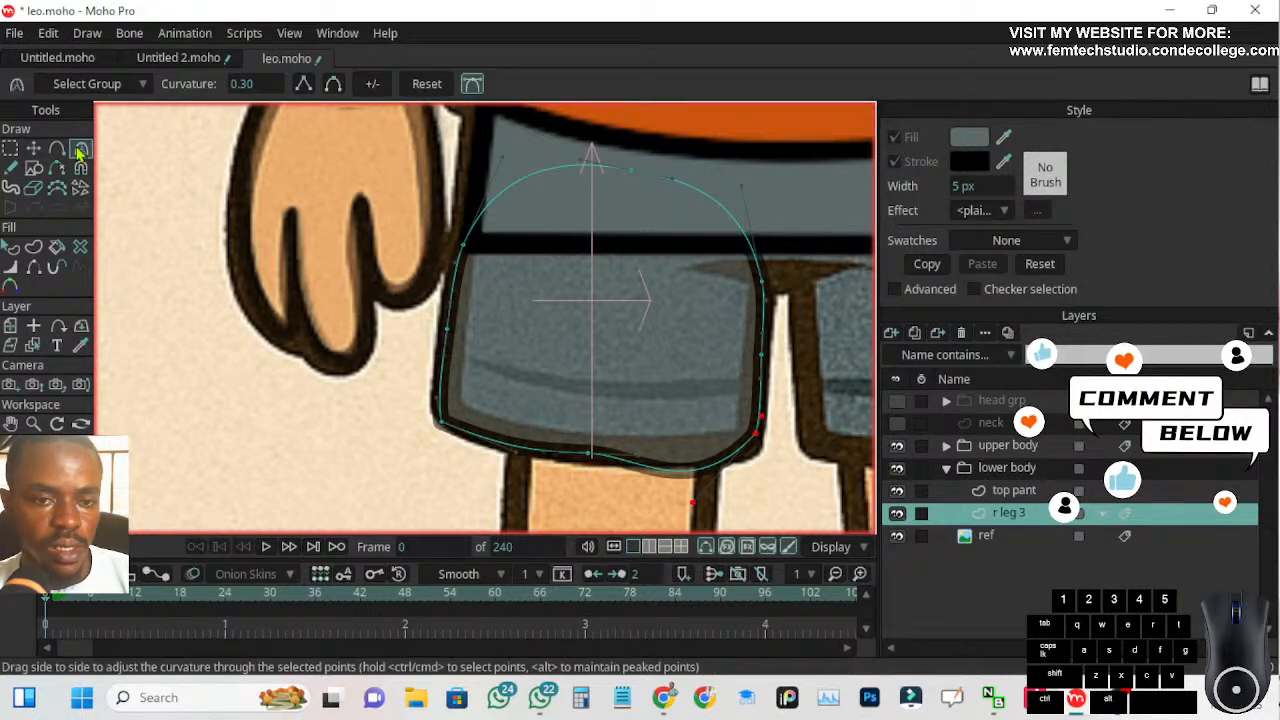
{"action": "left_click_drag", "start_coordinate": [691, 502], "coordinate": [680, 463]}
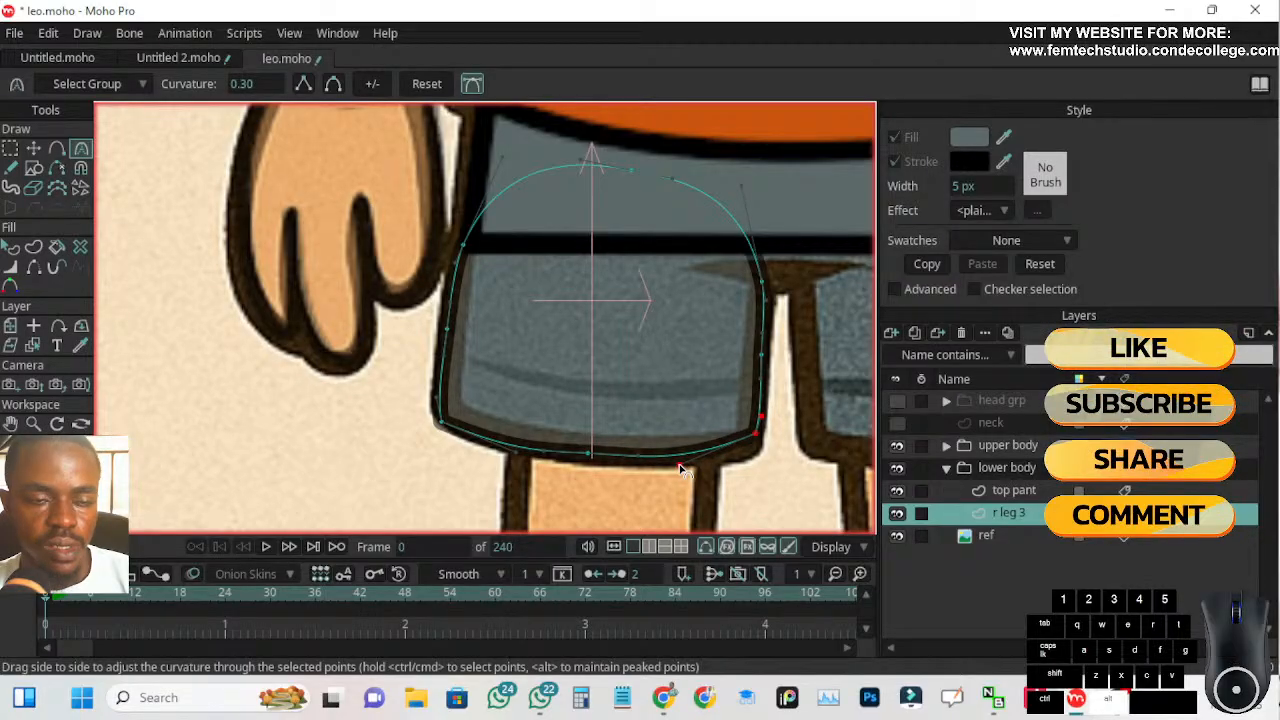
Fine-tune the top midpoint, inner hem corner and hem midpoint of r leg 3 against the reference outline
{"action": "left_click", "coordinate": [33, 148]}
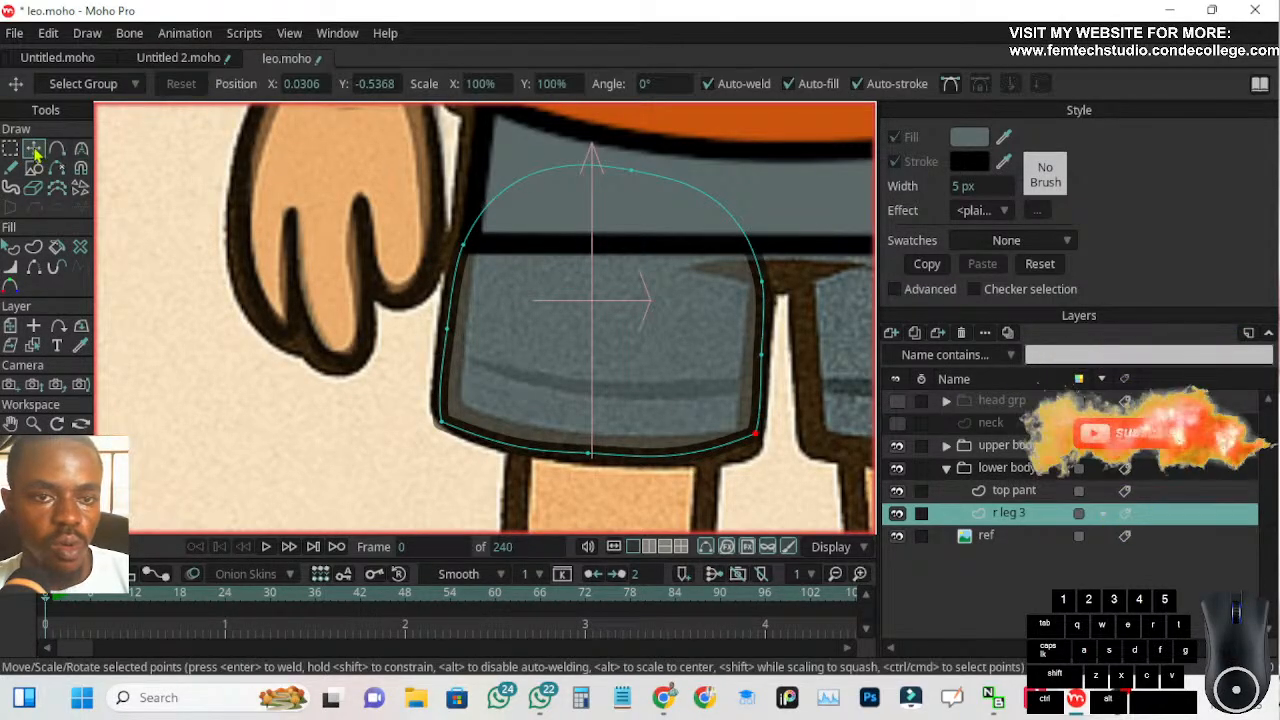
{"action": "left_click_drag", "start_coordinate": [632, 170], "coordinate": [619, 160]}
{"action": "scroll", "coordinate": [532, 236], "scroll_direction": "down", "scroll_amount": 2}
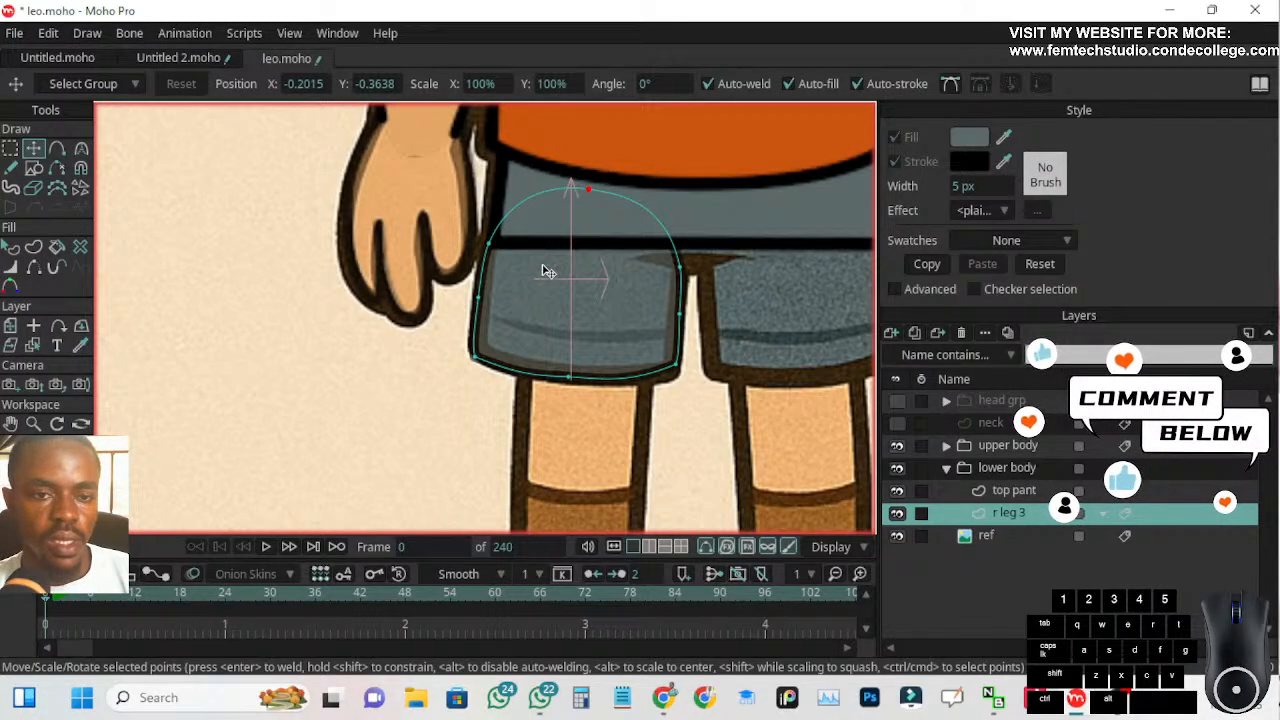
{"action": "left_click_drag", "start_coordinate": [678, 364], "coordinate": [677, 373]}
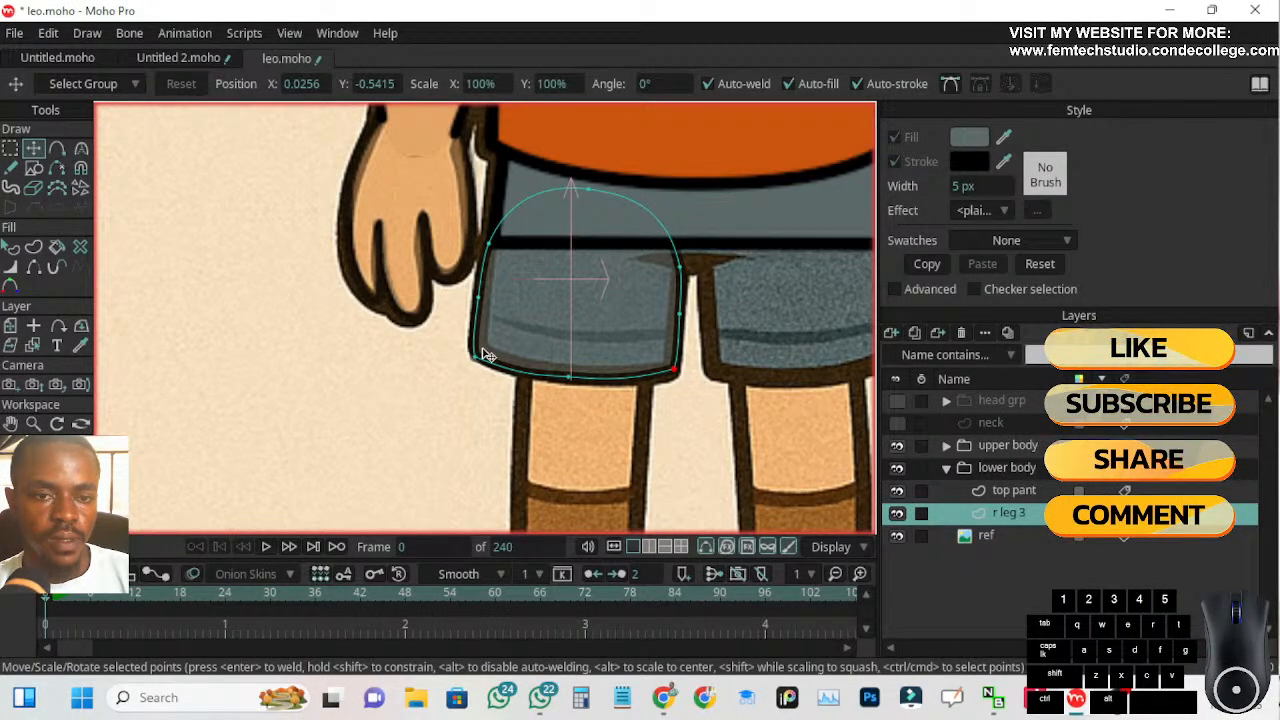
{"action": "left_click_drag", "start_coordinate": [565, 378], "coordinate": [573, 378]}
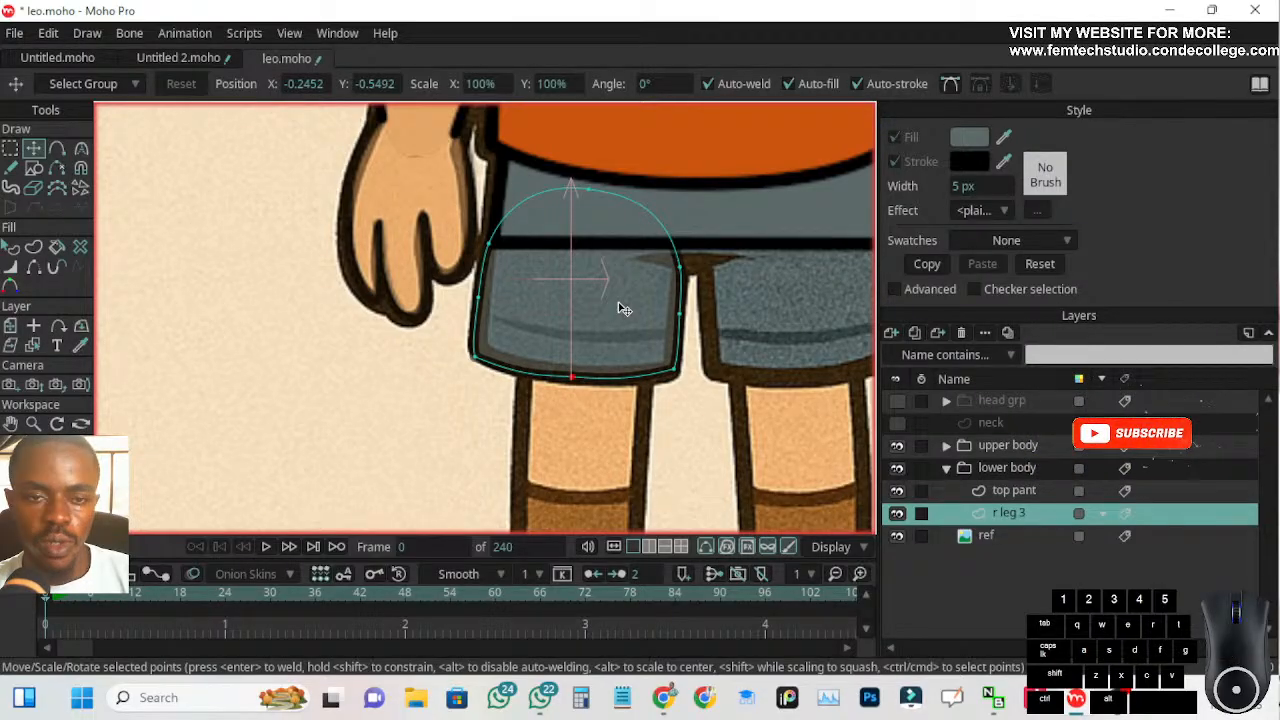
Restore the r leg 3 layer to full opacity in its layer settings
{"action": "scroll", "coordinate": [725, 230], "scroll_direction": "up", "scroll_amount": 3}
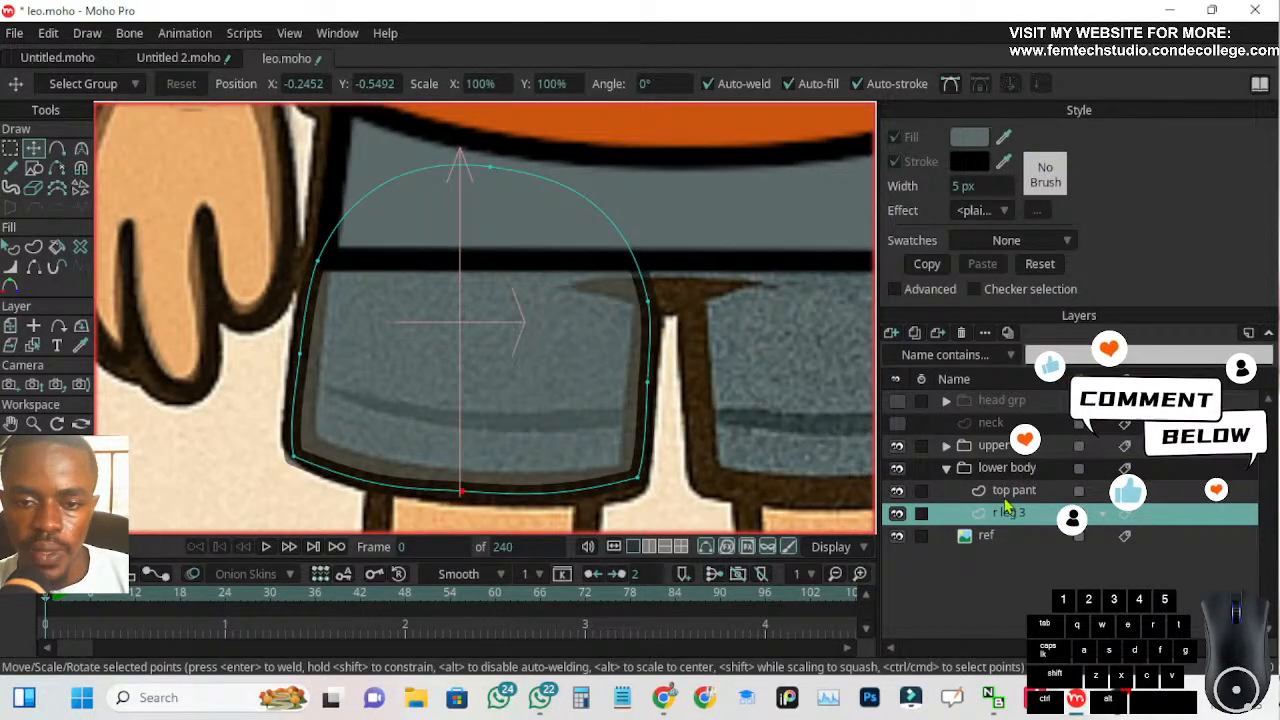
{"action": "left_click", "coordinate": [1027, 538]}
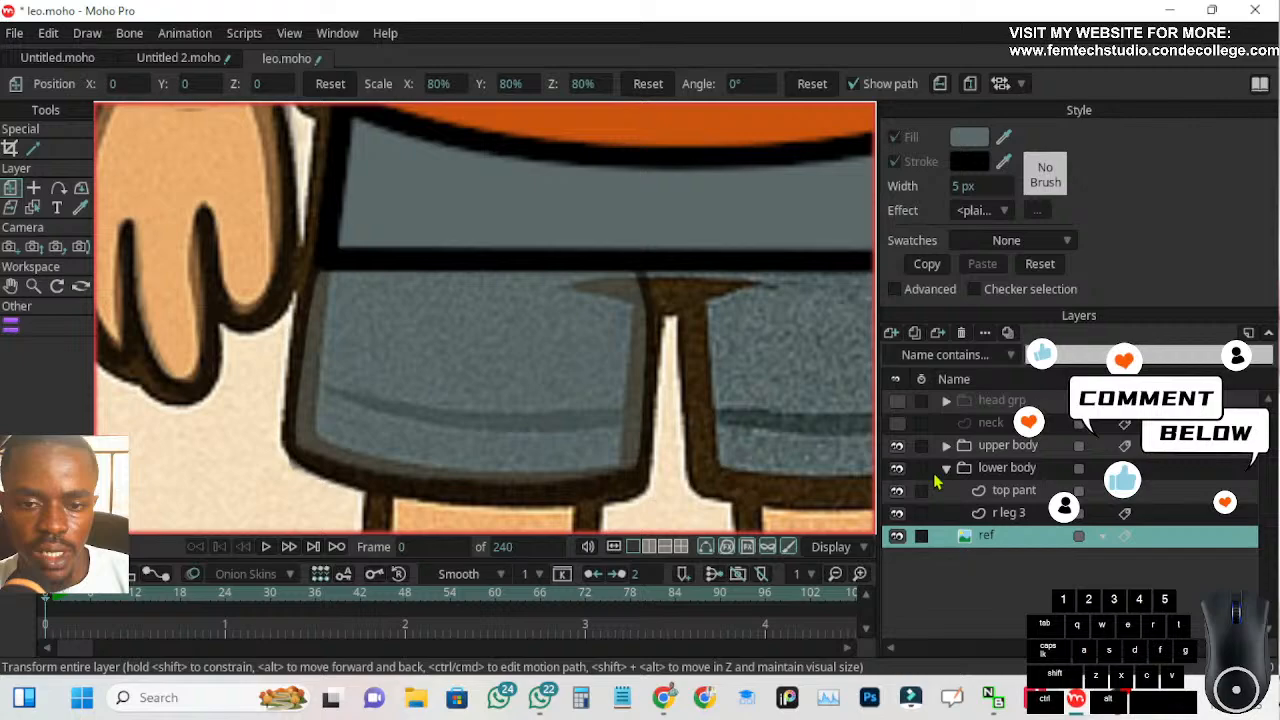
{"action": "left_click", "coordinate": [1012, 513]}
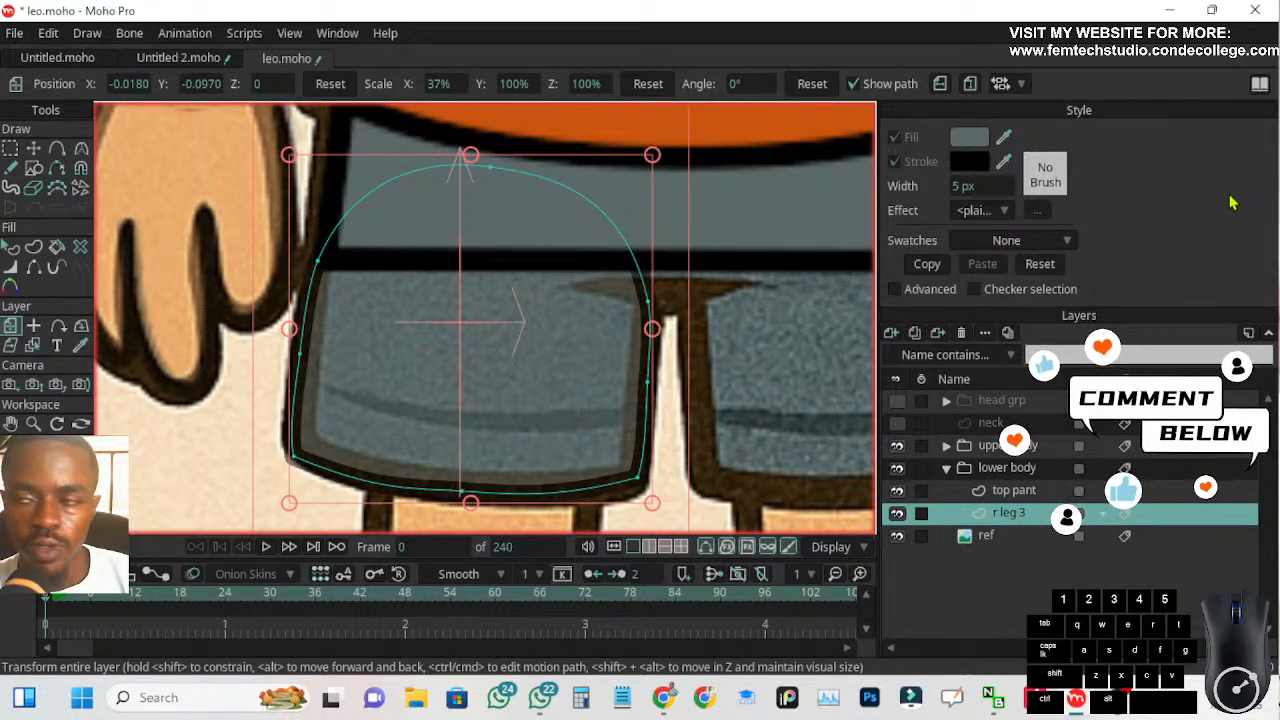
{"action": "double_click", "coordinate": [1135, 520]}
{"action": "left_click_drag", "start_coordinate": [840, 171], "coordinate": [757, 91]}
{"action": "left_click", "coordinate": [797, 295]}
{"action": "key", "text": "BackSpace"}
{"action": "key", "text": "BackSpace"}
{"action": "type", "text": "10"}
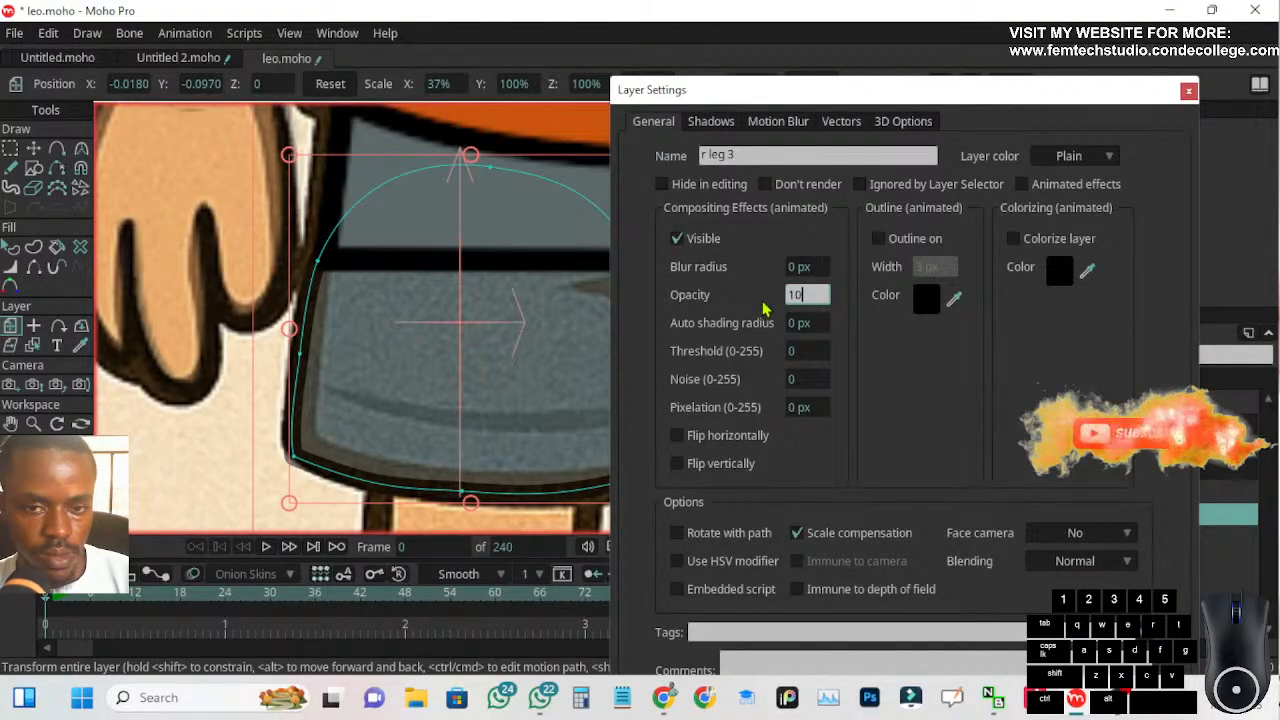
{"action": "key", "text": "Return"}
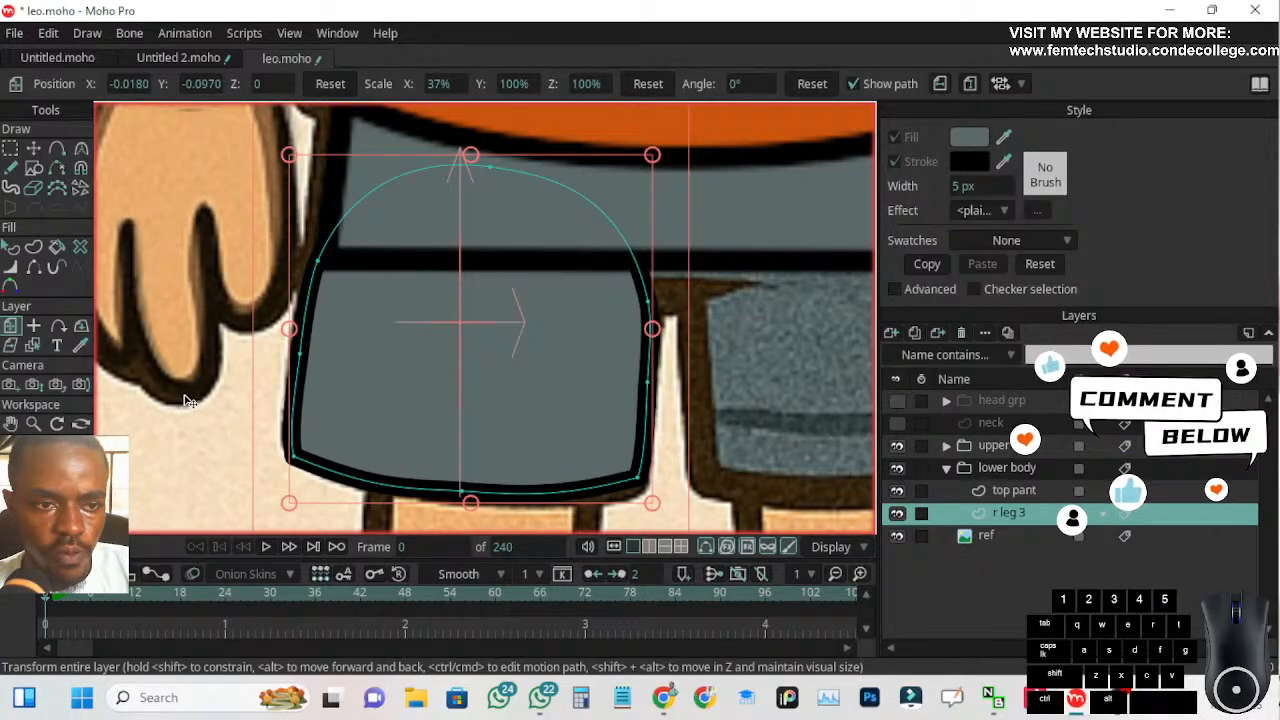
{"action": "scroll", "coordinate": [212, 394], "scroll_direction": "down", "scroll_amount": 1}
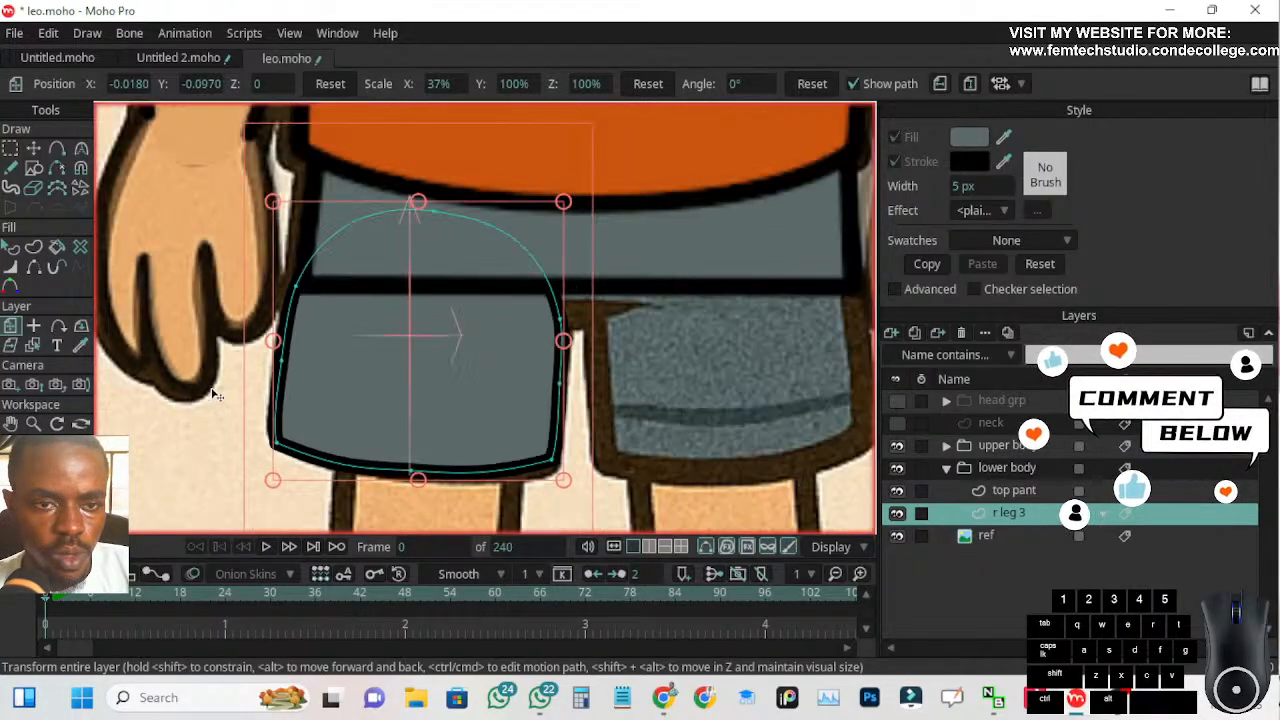
{"action": "left_click", "coordinate": [33, 148]}
{"action": "left_click_drag", "start_coordinate": [557, 318], "coordinate": [551, 363]}
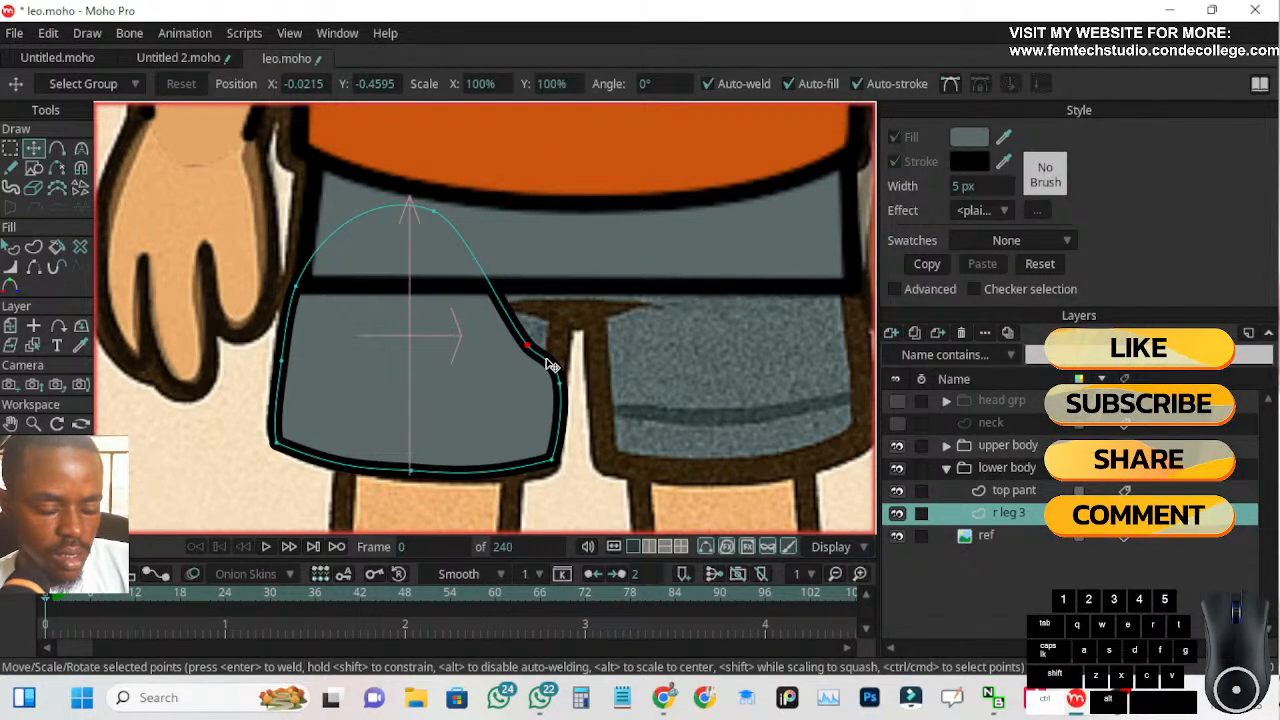
{"action": "key", "text": "ctrl+z"}
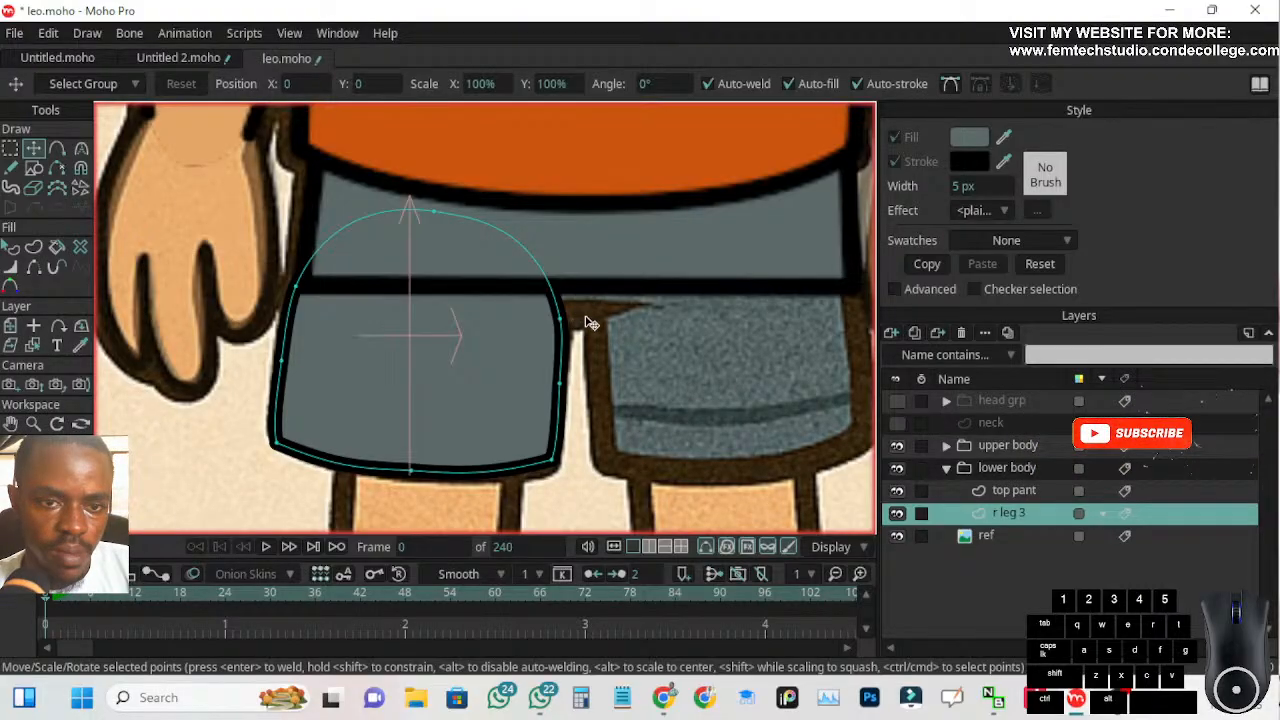
Add a point near the middle of the top pant layer's lower edge and pull it slightly down toward the crotch
{"action": "left_click", "coordinate": [1020, 491]}
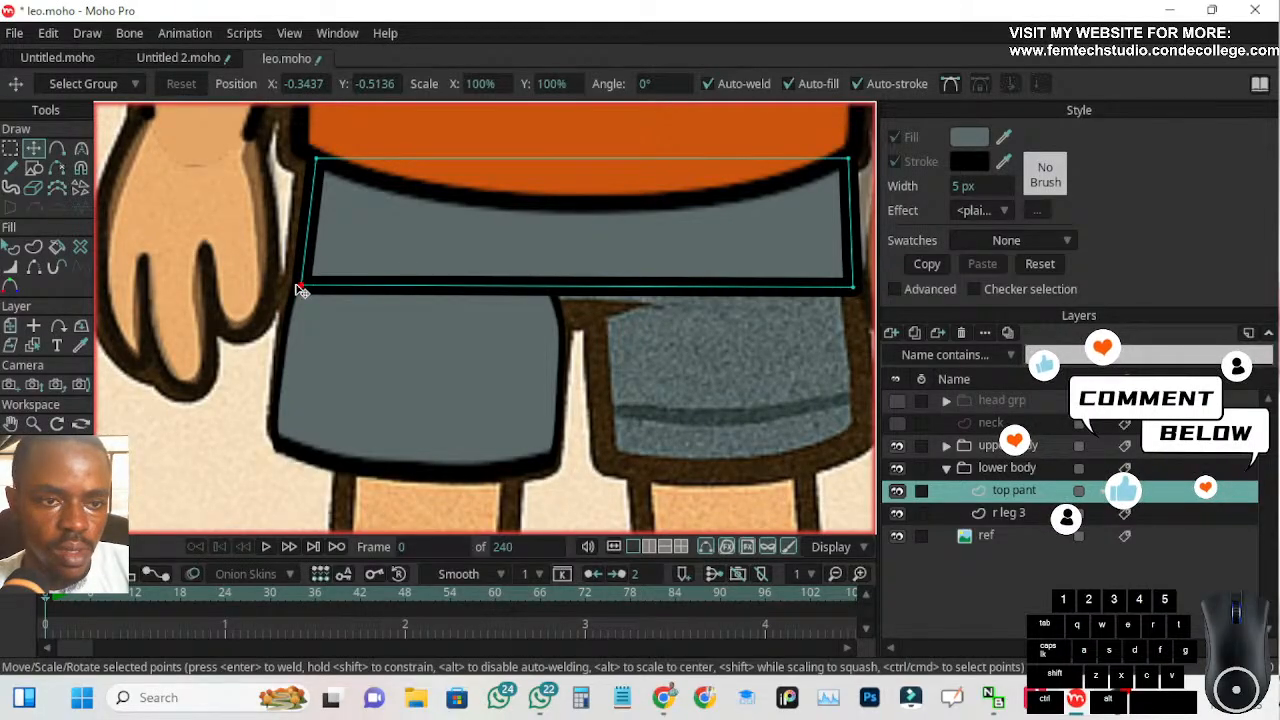
{"action": "key", "text": "a"}
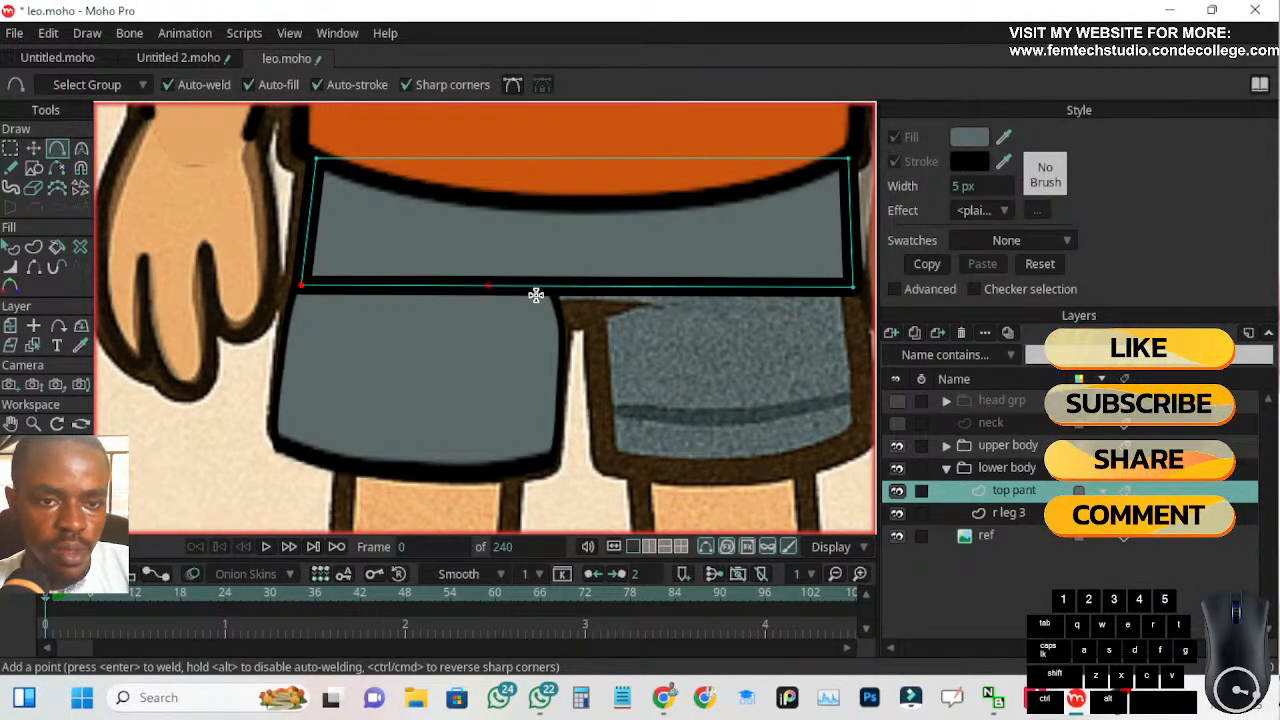
{"action": "left_click", "coordinate": [569, 287]}
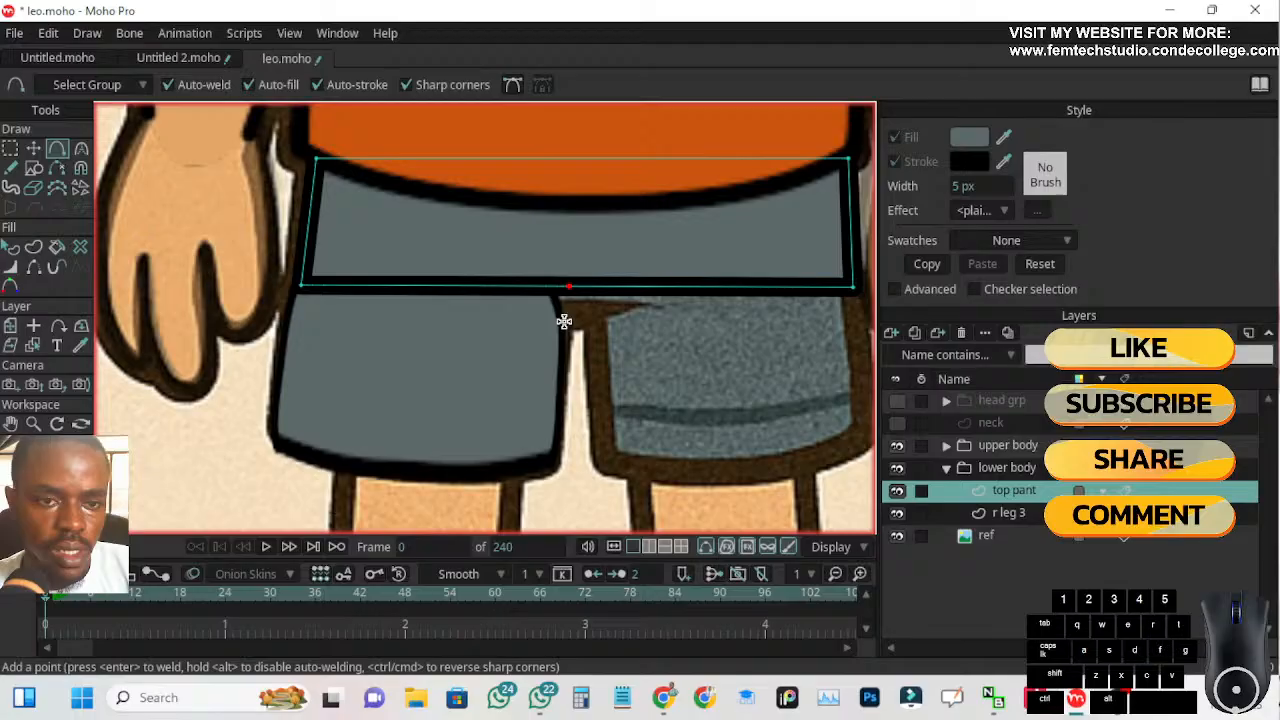
{"action": "left_click", "coordinate": [33, 149]}
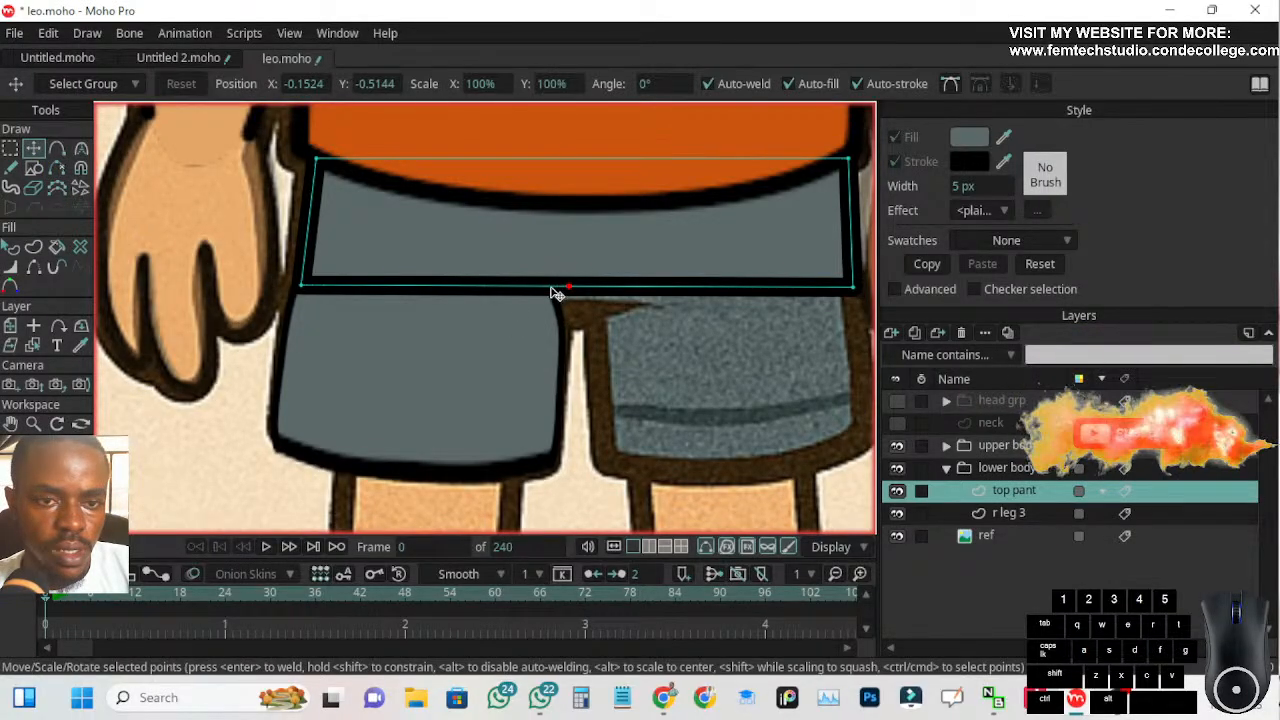
{"action": "left_click_drag", "start_coordinate": [572, 288], "coordinate": [577, 306]}
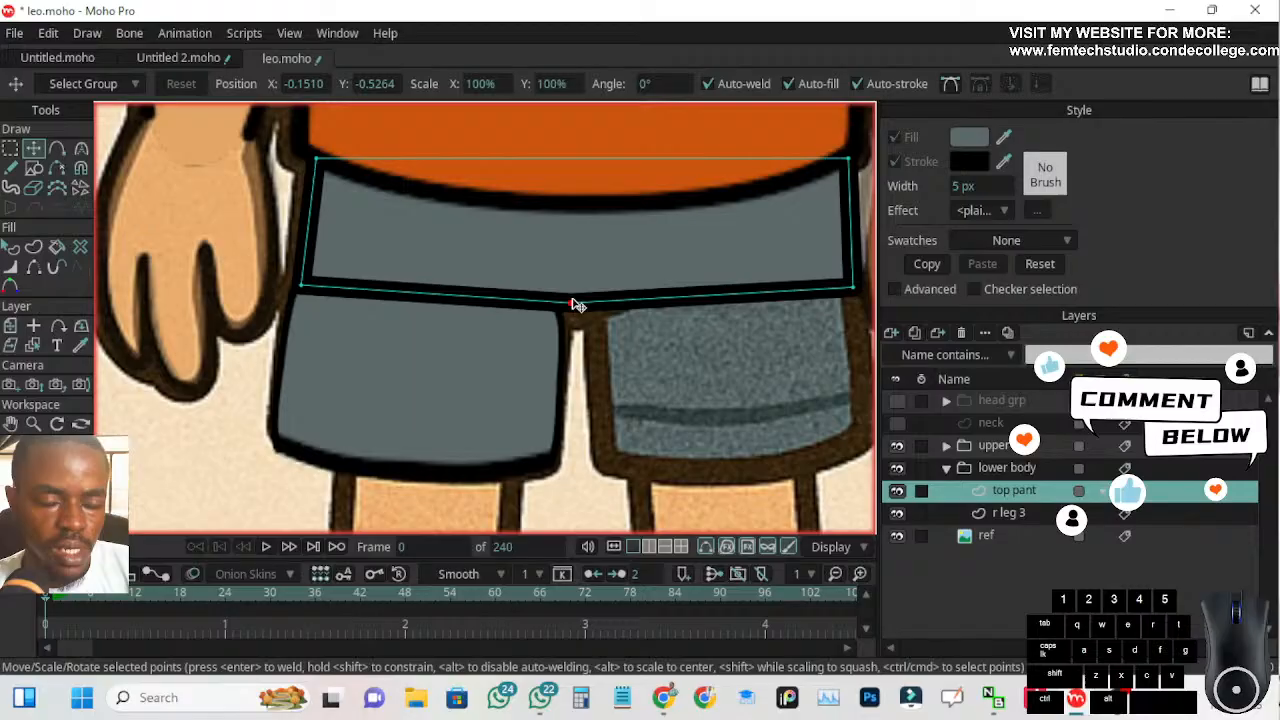
Smooth the new crotch point on top pant, adjust its curvature, and lower the point a little further onto the reference
{"action": "left_click", "coordinate": [81, 149]}
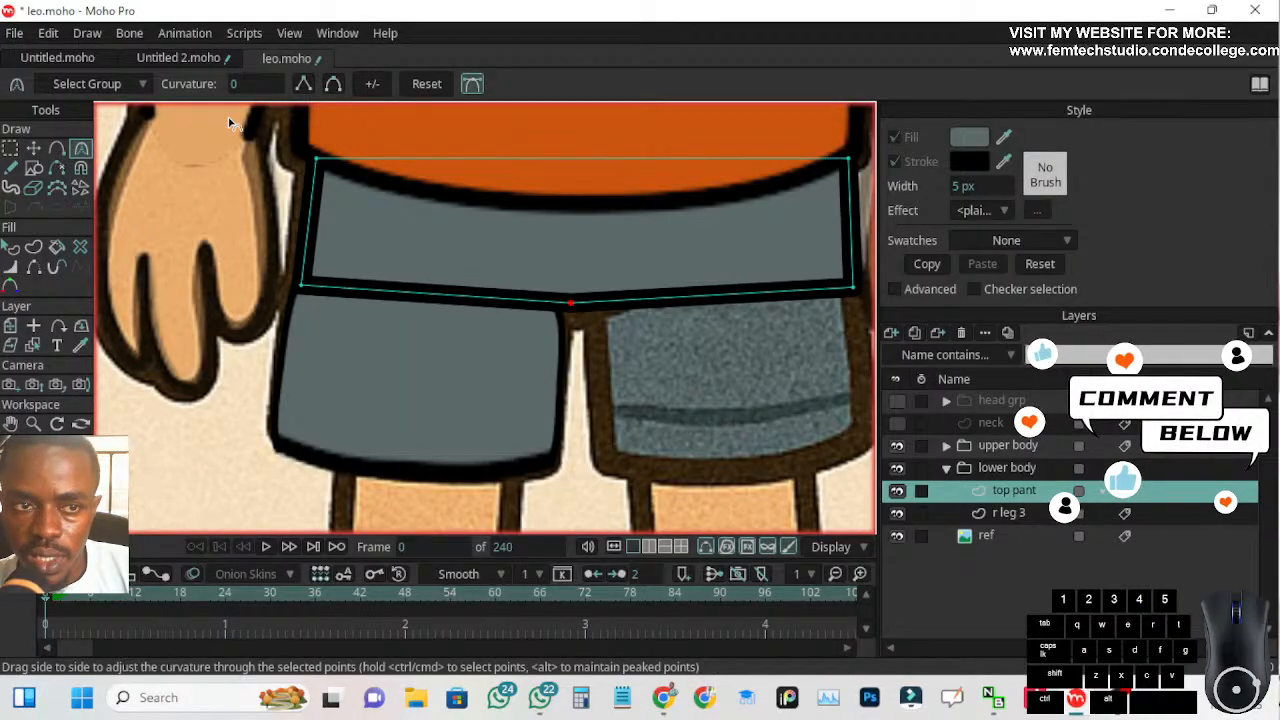
{"action": "left_click", "coordinate": [333, 84]}
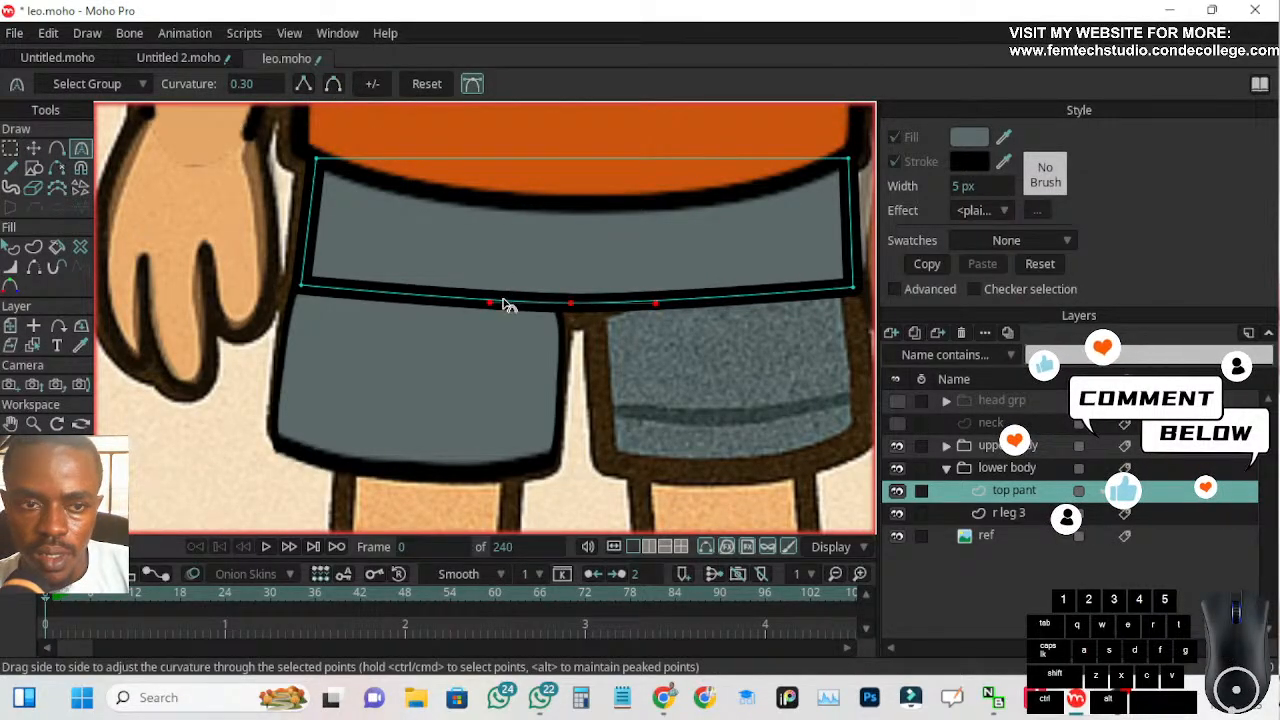
{"action": "left_click_drag", "start_coordinate": [569, 303], "coordinate": [574, 309]}
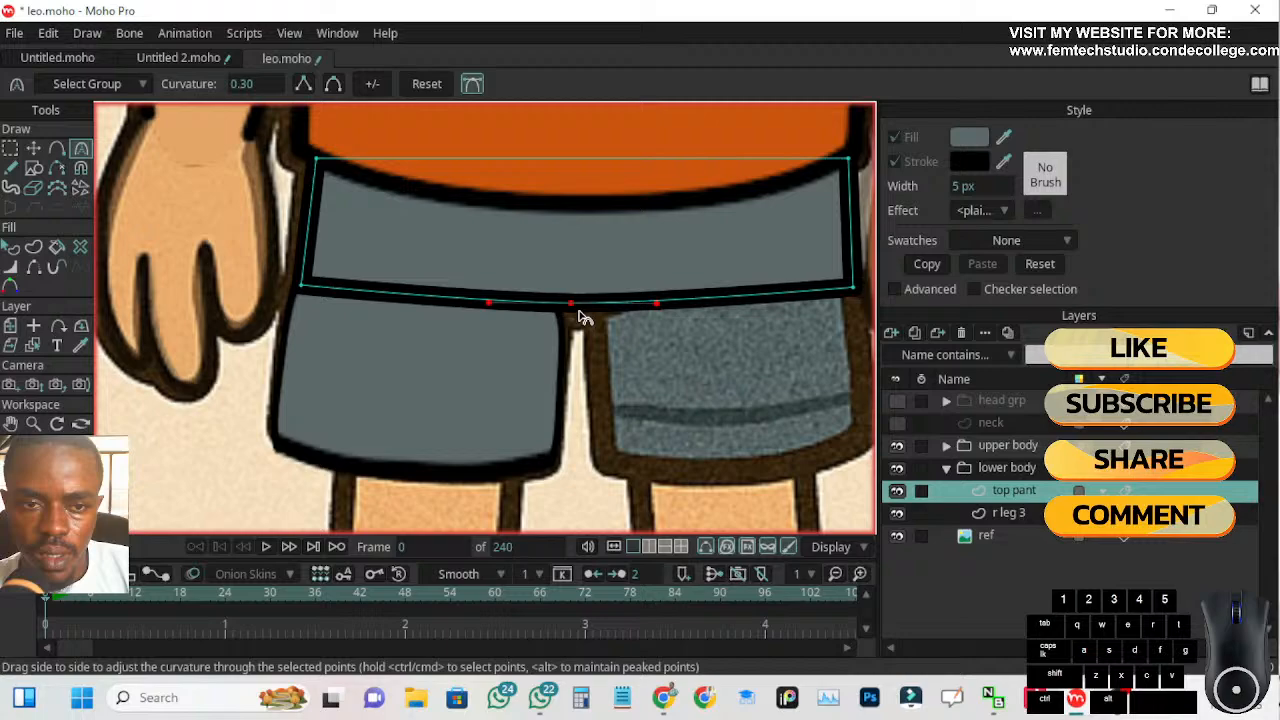
{"action": "mouse_move", "coordinate": [653, 304]}
{"action": "left_mouse_down"}
{"action": "mouse_move", "coordinate": [654, 293]}
{"action": "mouse_move", "coordinate": [651, 304]}
{"action": "left_mouse_up"}
{"action": "scroll", "coordinate": [670, 317], "scroll_direction": "down", "scroll_amount": 2}
{"action": "scroll", "coordinate": [692, 330], "scroll_direction": "up", "scroll_amount": 2}
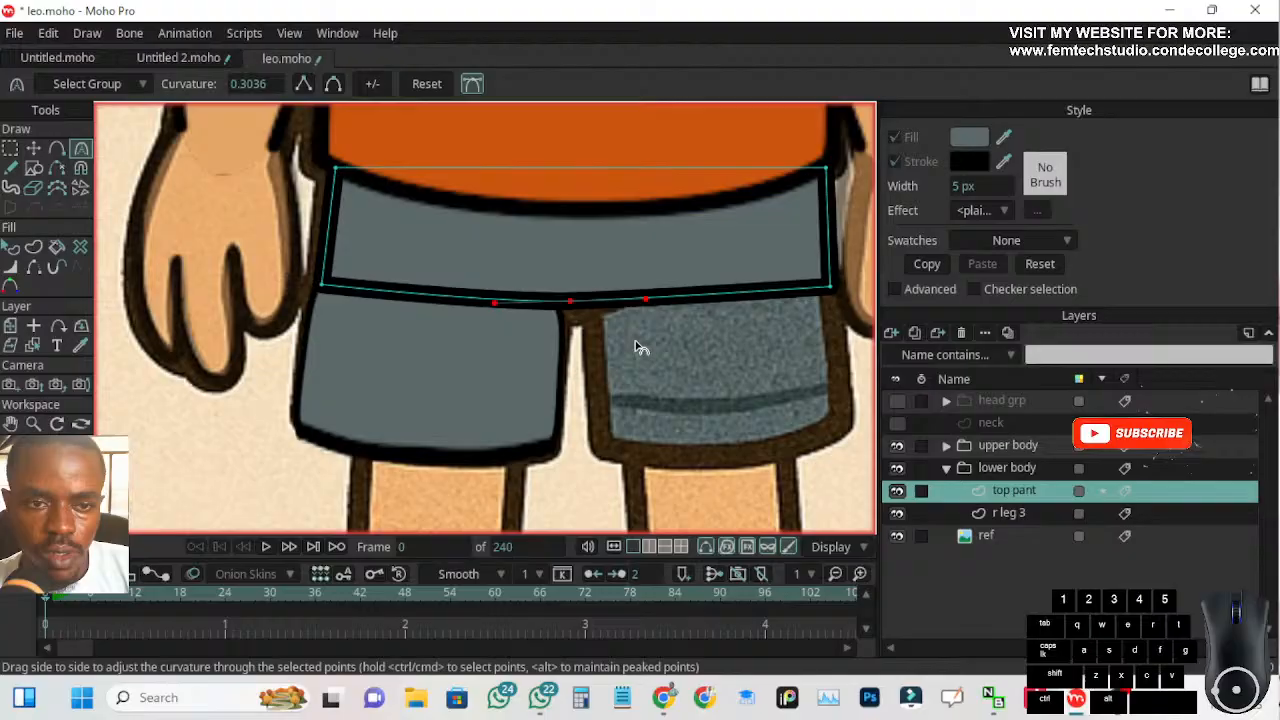
{"action": "left_click", "coordinate": [35, 149]}
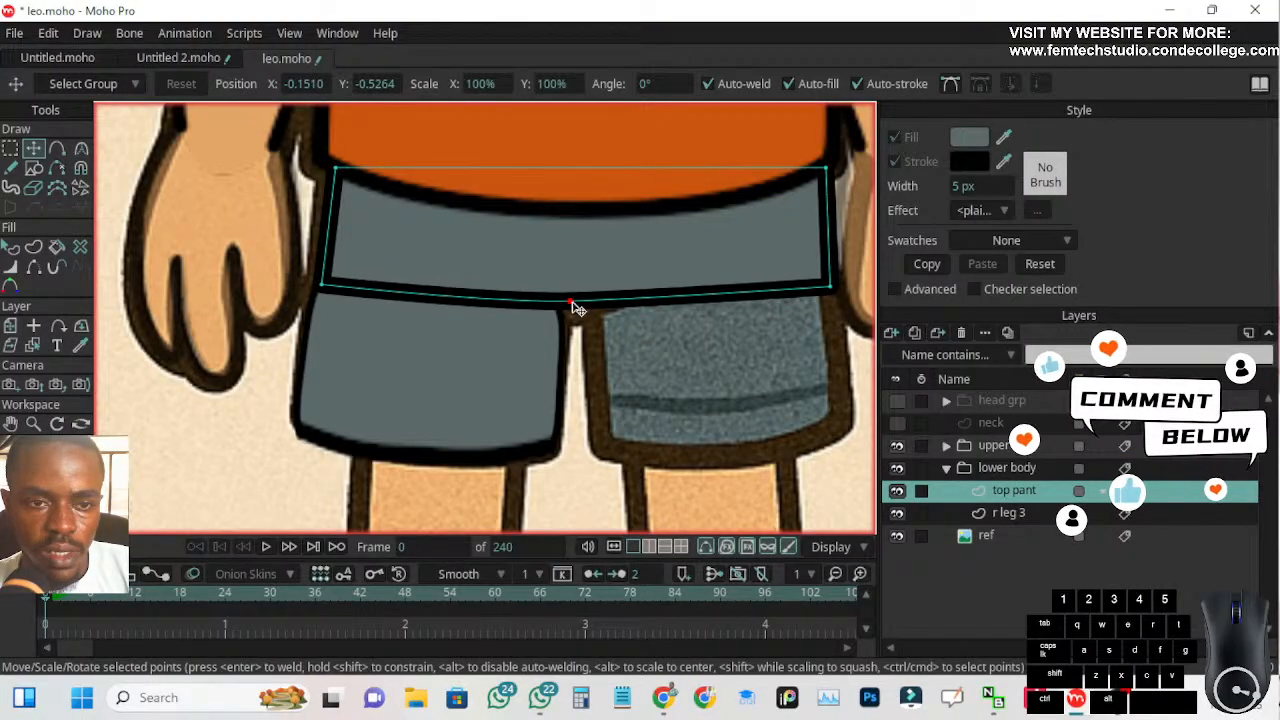
{"action": "left_click_drag", "start_coordinate": [575, 307], "coordinate": [577, 312]}
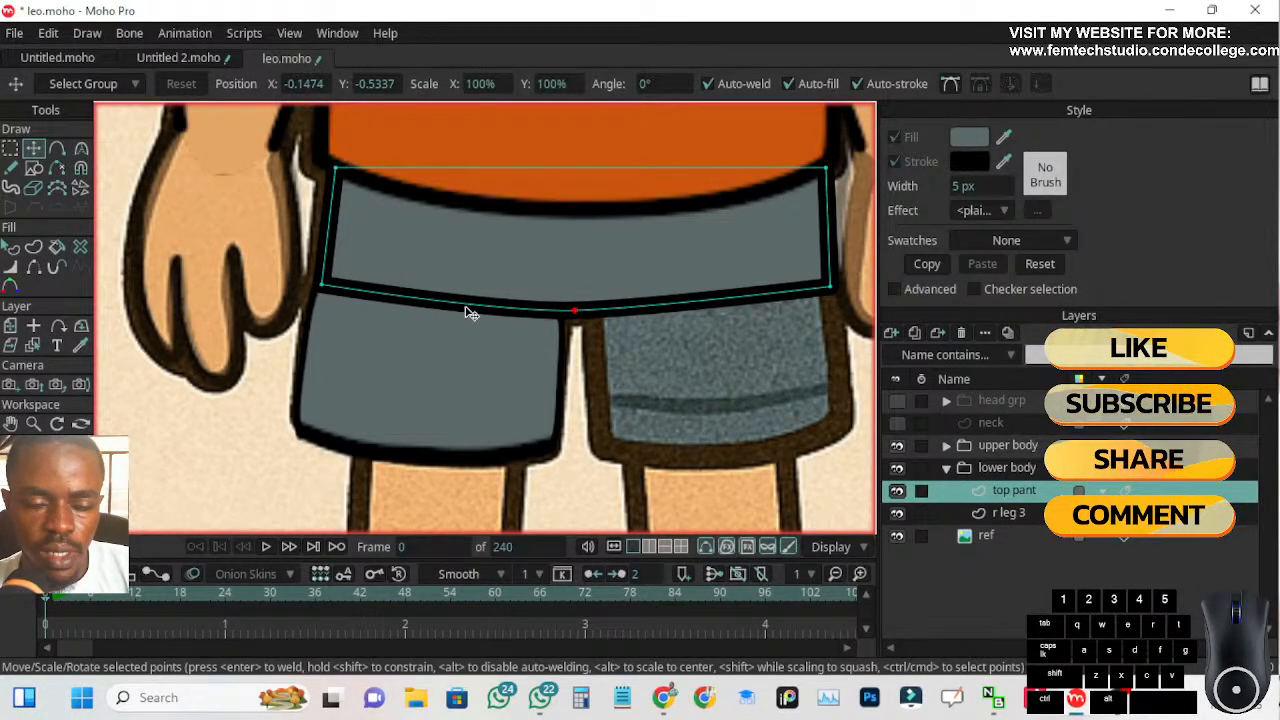
{"action": "left_click", "coordinate": [33, 267]}
{"action": "left_click", "coordinate": [412, 300]}
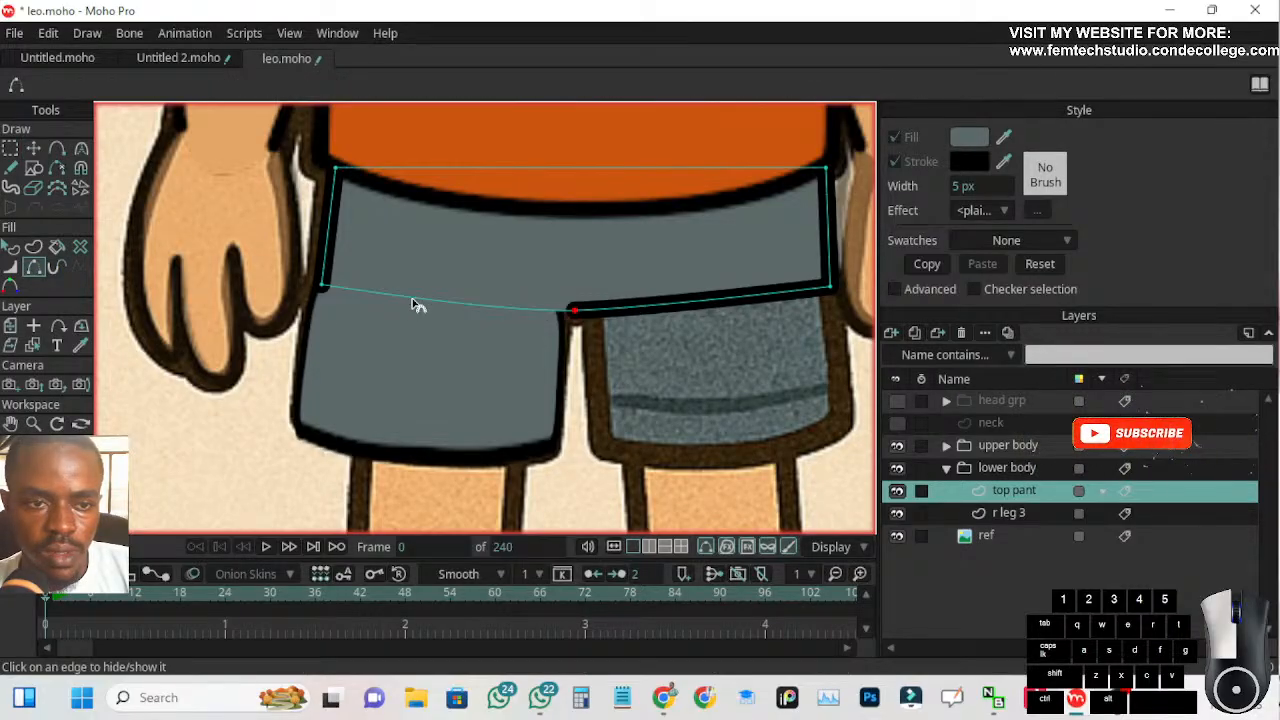
{"action": "left_click", "coordinate": [675, 307]}
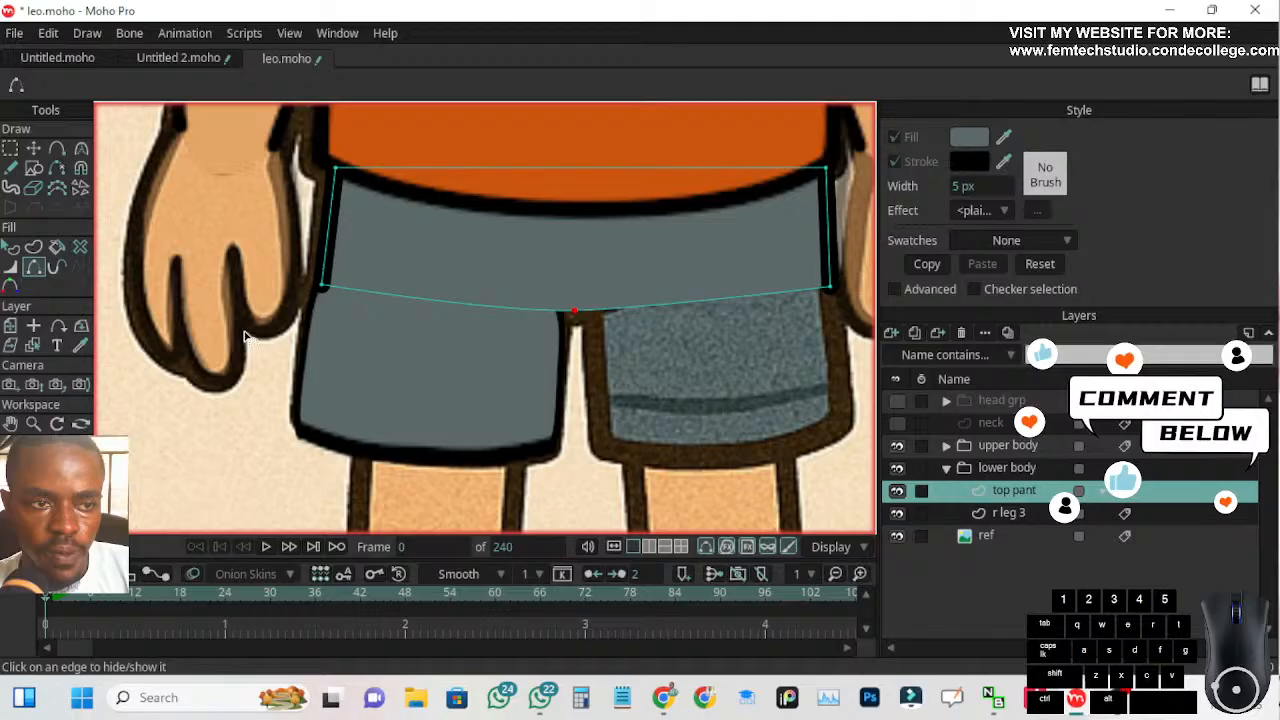
{"action": "left_click", "coordinate": [33, 148]}
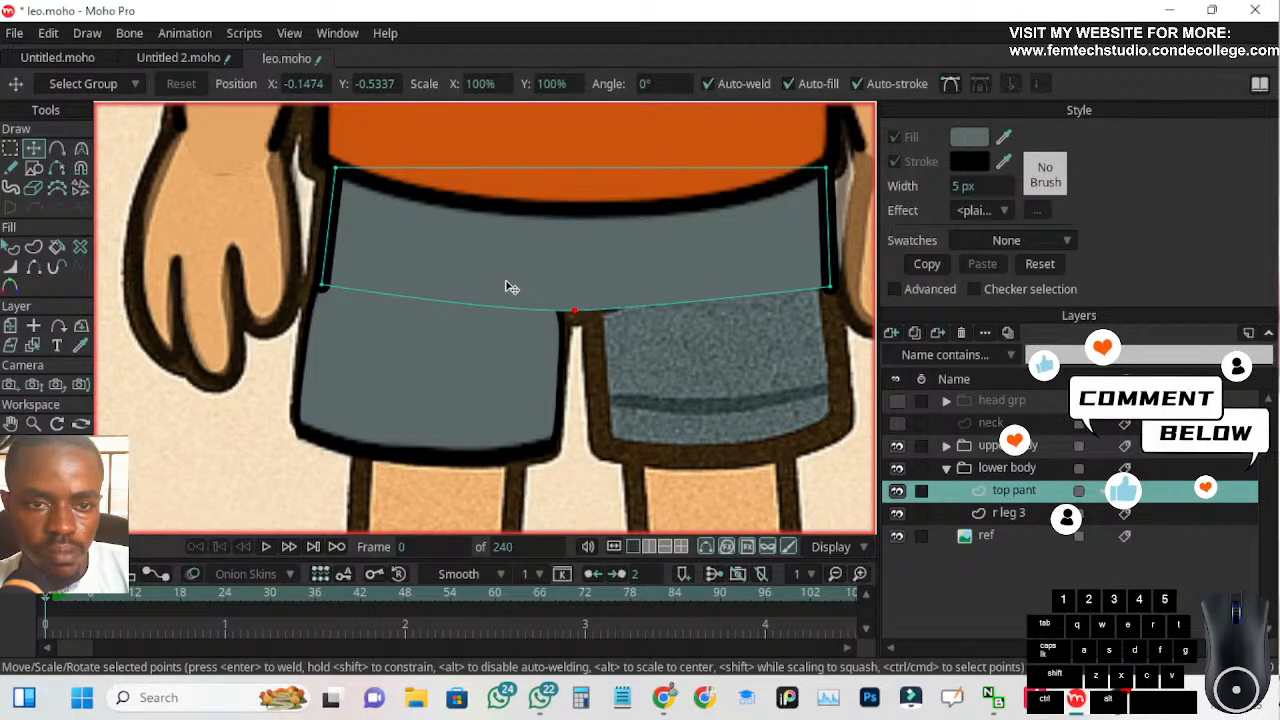
{"action": "mouse_move", "coordinate": [565, 316]}
{"action": "left_mouse_down"}
{"action": "mouse_move", "coordinate": [573, 334]}
{"action": "mouse_move", "coordinate": [574, 322]}
{"action": "left_mouse_up"}
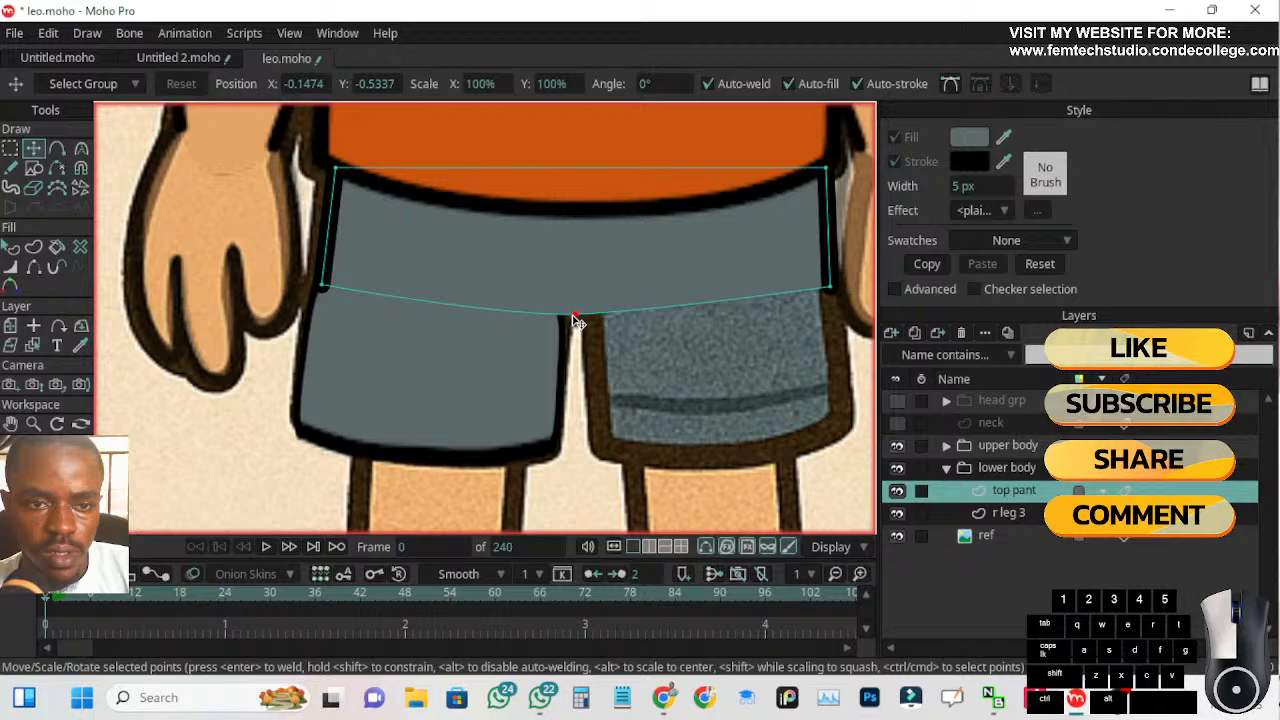
{"action": "mouse_move", "coordinate": [576, 320]}
{"action": "left_mouse_down"}
{"action": "mouse_move", "coordinate": [580, 292]}
{"action": "mouse_move", "coordinate": [579, 305]}
{"action": "left_mouse_up"}
{"action": "key", "text": "ctrl+z"}
{"action": "key", "text": "ctrl+z"}
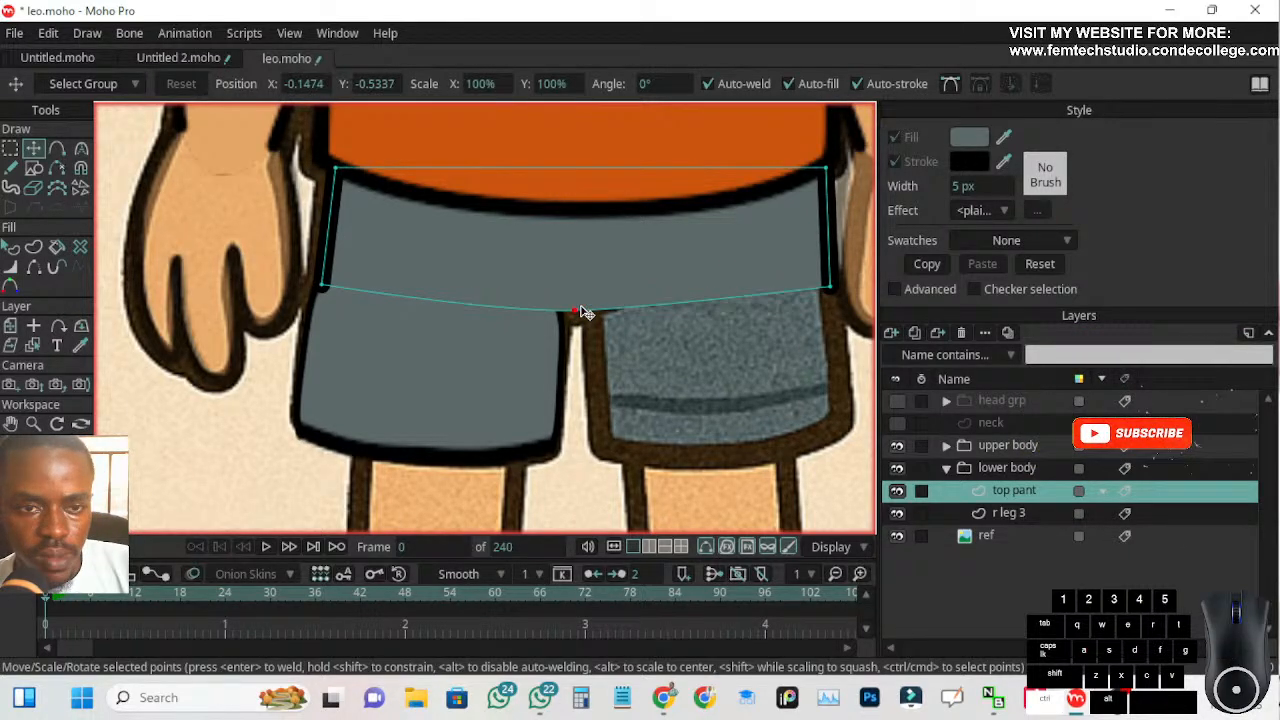
{"action": "key", "text": "ctrl+z"}
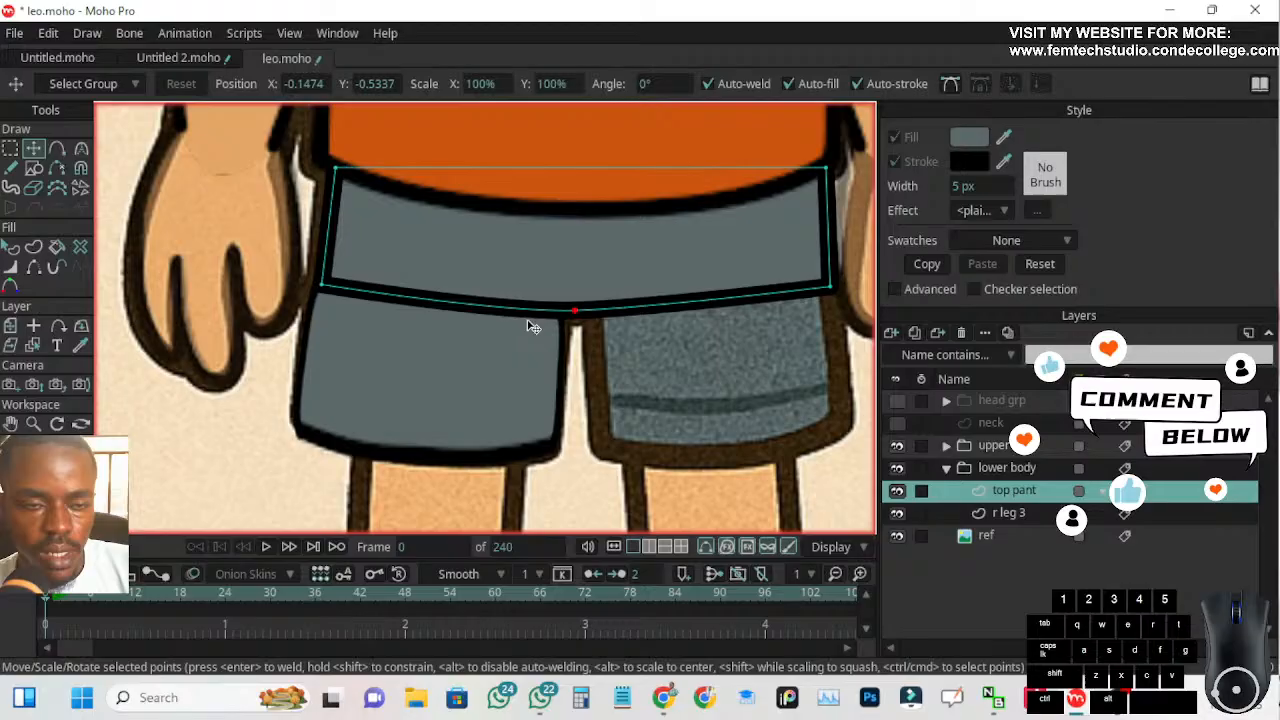
Add a point on each side of top pant's crotch point and hide the lower edges running out to the side corners
{"action": "left_click", "coordinate": [57, 149]}
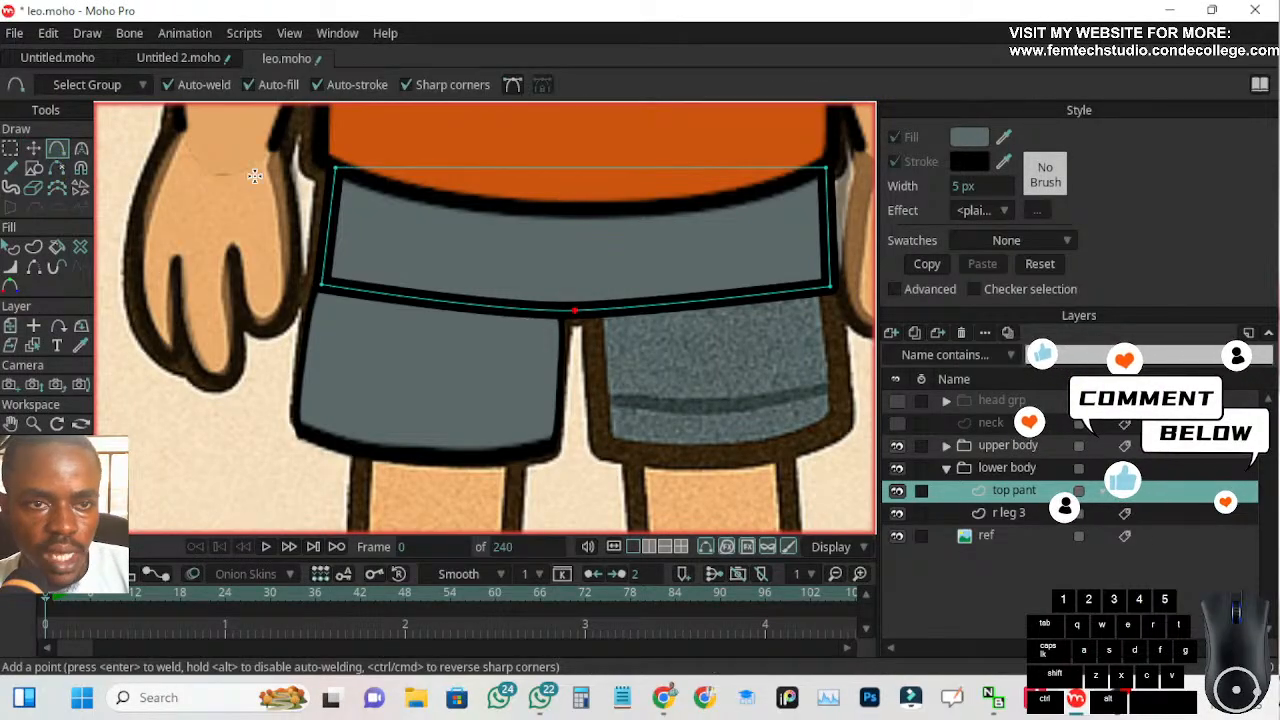
{"action": "left_click", "coordinate": [547, 309]}
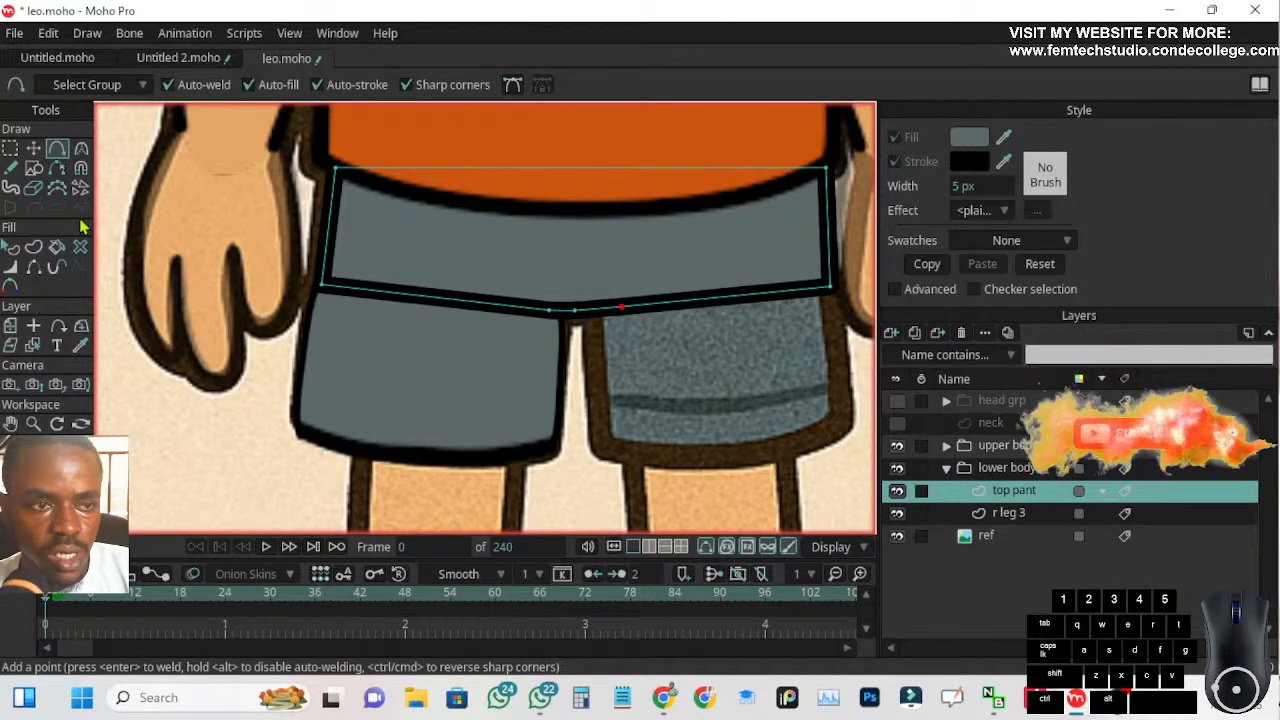
{"action": "left_click", "coordinate": [33, 268]}
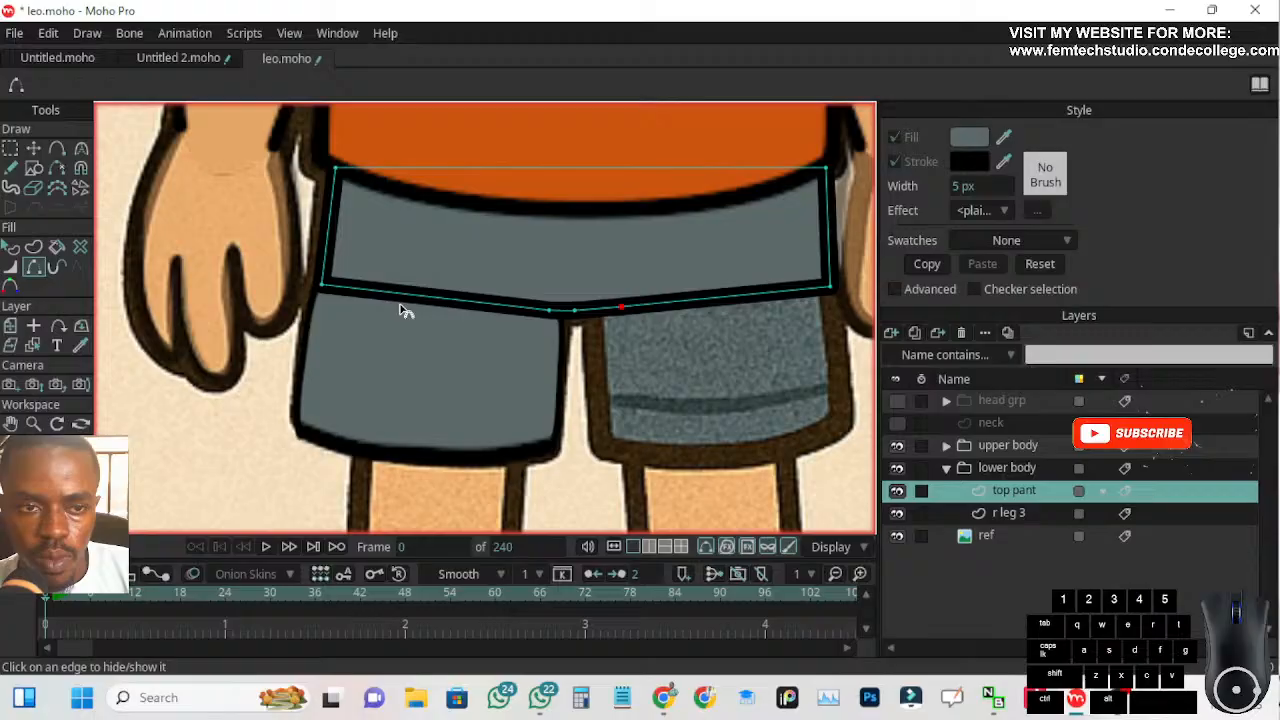
{"action": "left_click", "coordinate": [437, 304]}
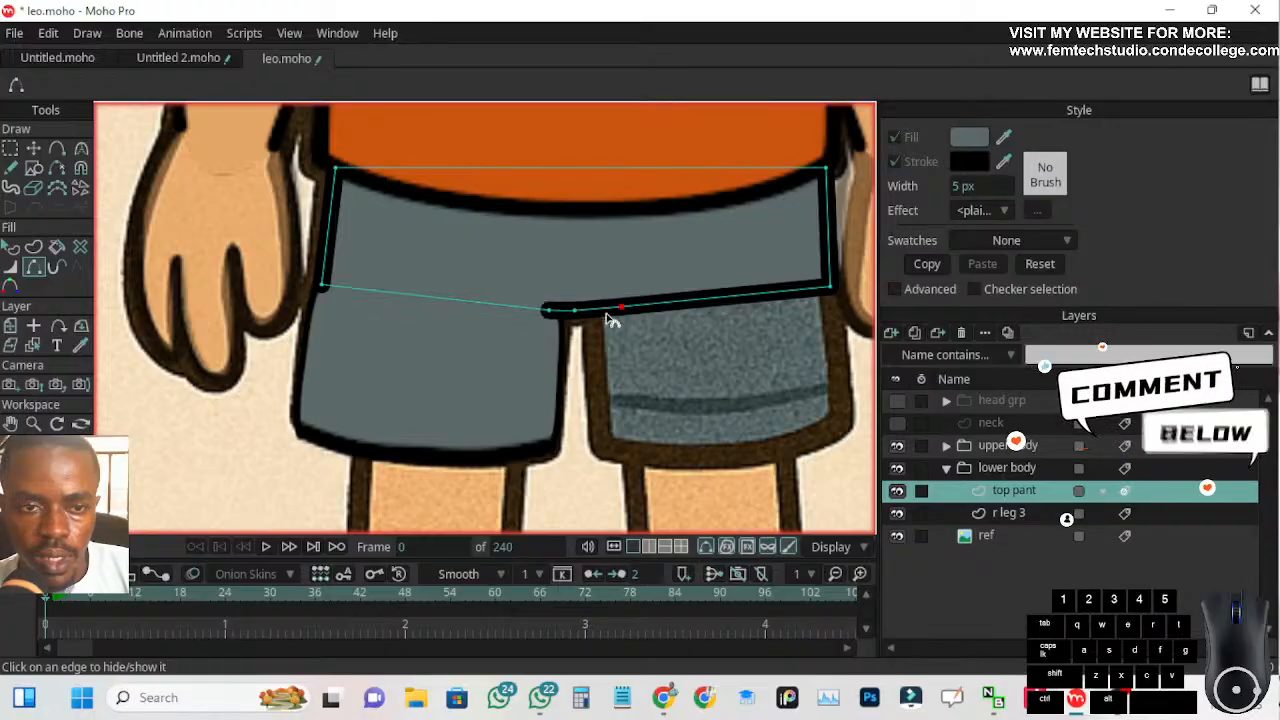
{"action": "left_click", "coordinate": [673, 309]}
Lower the middle crotch point slightly and shift the two flanking points outward and up to curve the visible crotch stroke
{"action": "scroll", "coordinate": [645, 340], "scroll_direction": "up", "scroll_amount": 3}
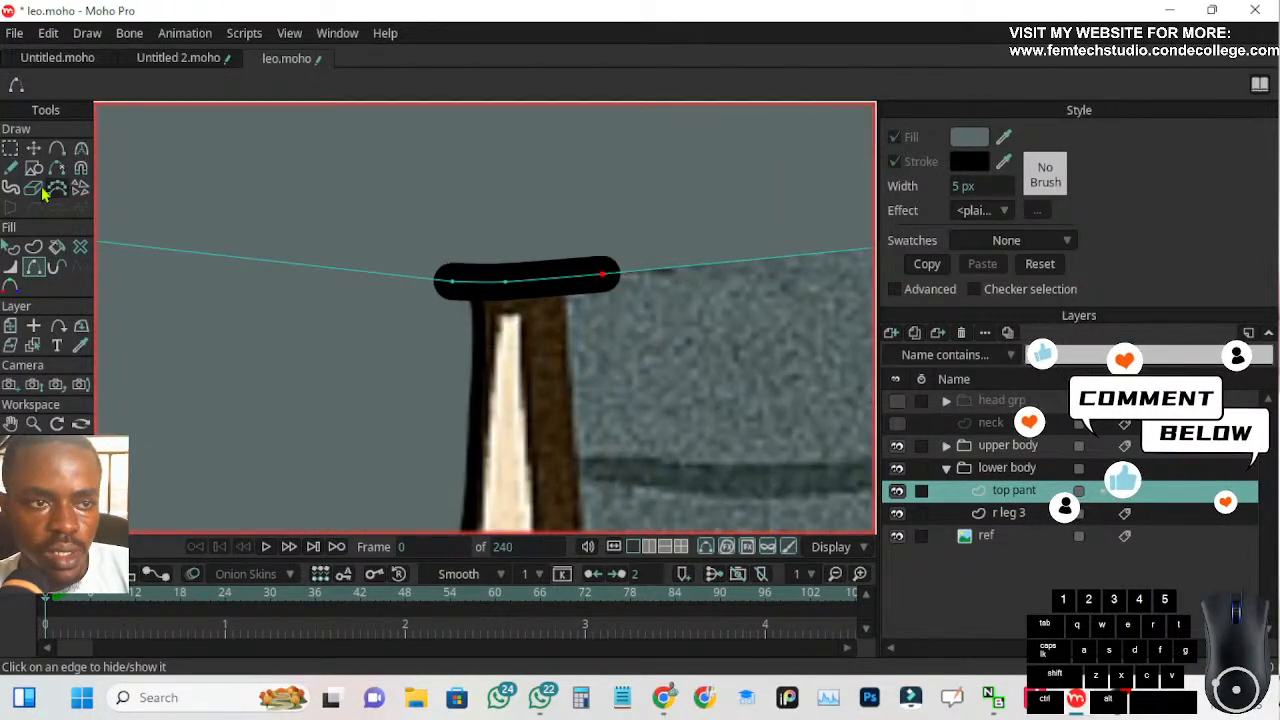
{"action": "left_click", "coordinate": [33, 148]}
{"action": "scroll", "coordinate": [497, 283], "scroll_direction": "up", "scroll_amount": 2}
{"action": "mouse_move", "coordinate": [512, 284]}
{"action": "left_mouse_down"}
{"action": "mouse_move", "coordinate": [520, 229]}
{"action": "mouse_move", "coordinate": [528, 297]}
{"action": "left_mouse_up"}
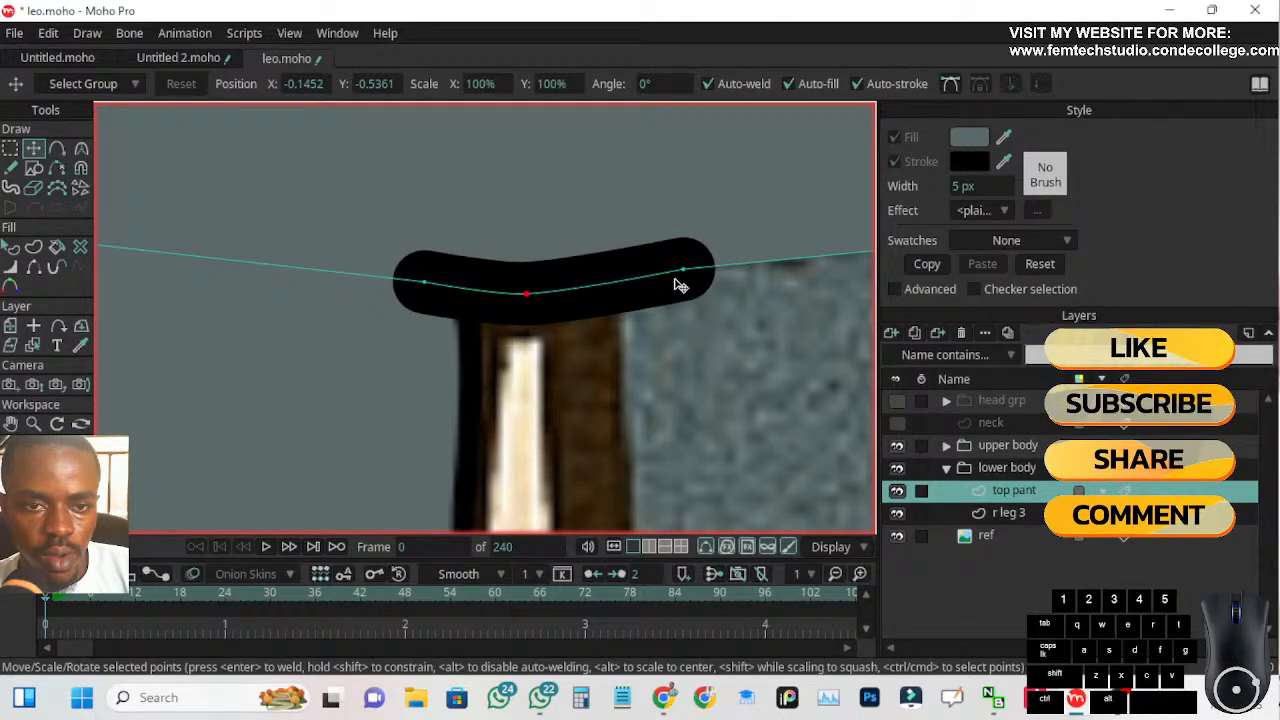
{"action": "mouse_move", "coordinate": [684, 272]}
{"action": "left_mouse_down"}
{"action": "mouse_move", "coordinate": [646, 279]}
{"action": "mouse_move", "coordinate": [631, 266]}
{"action": "mouse_move", "coordinate": [708, 266]}
{"action": "mouse_move", "coordinate": [728, 258]}
{"action": "mouse_move", "coordinate": [720, 248]}
{"action": "left_mouse_up"}
{"action": "left_click_drag", "start_coordinate": [418, 284], "coordinate": [413, 279]}
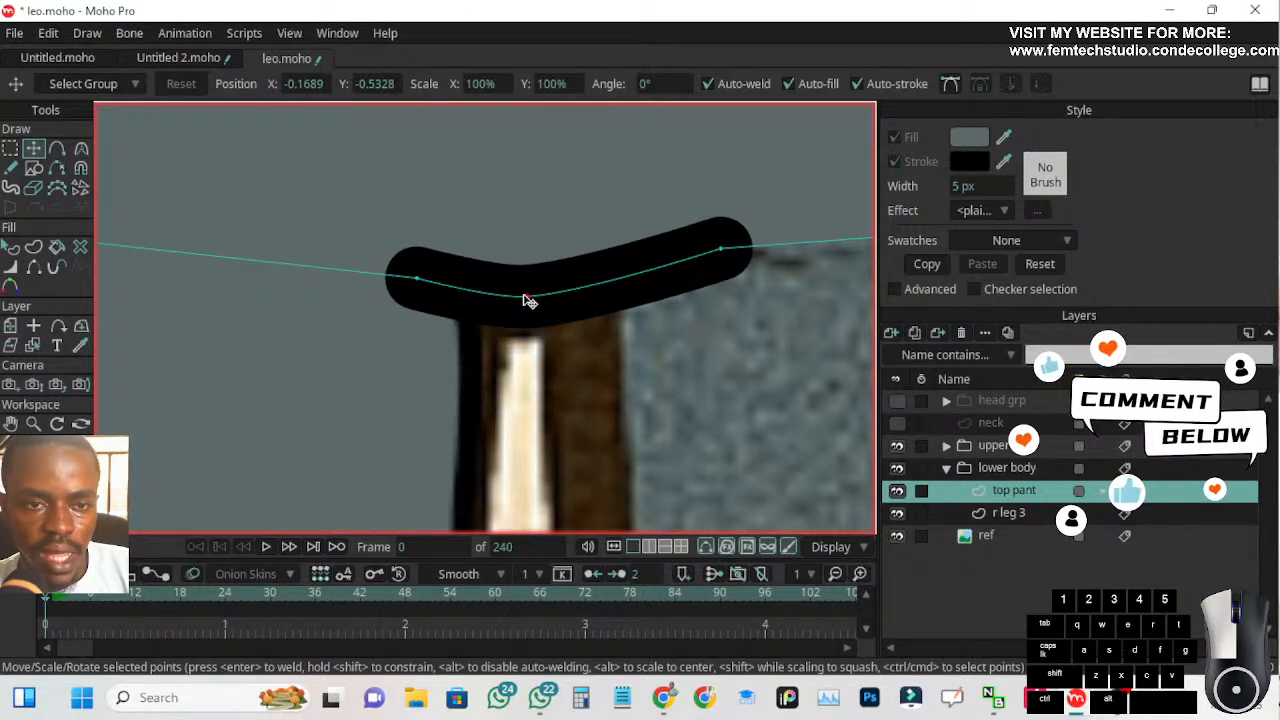
{"action": "left_click", "coordinate": [526, 297]}
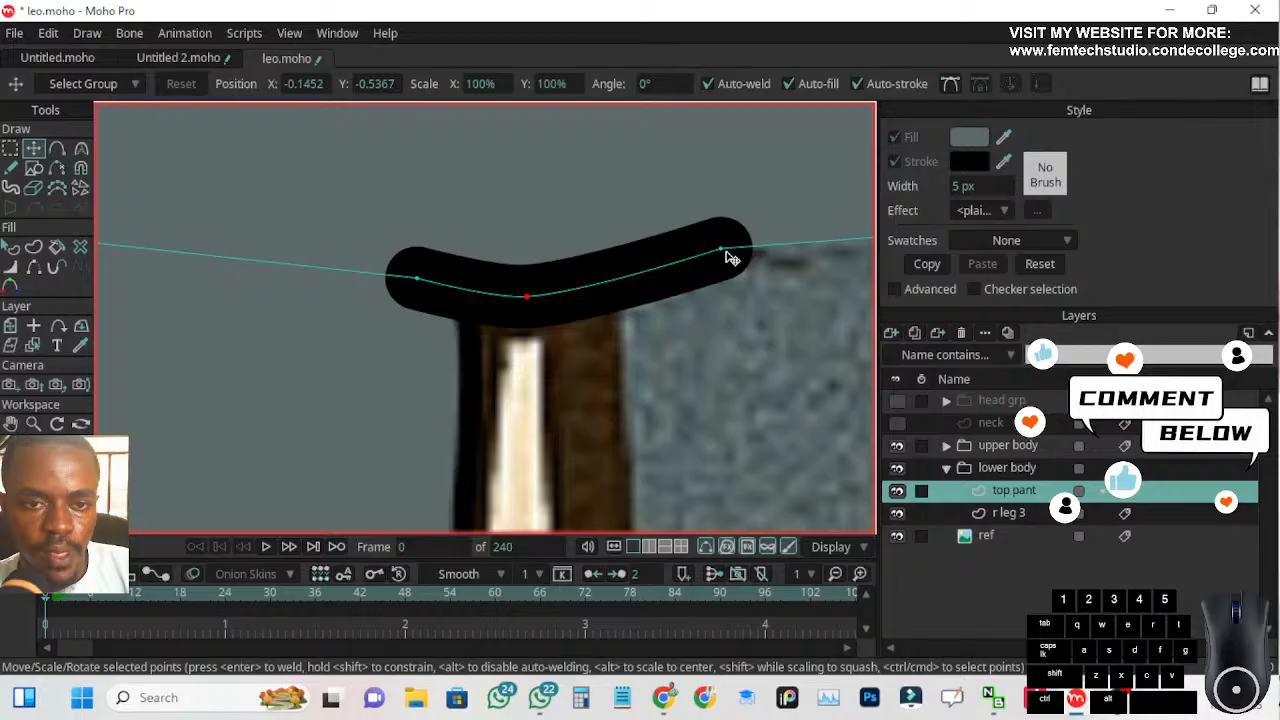
Set the crotch stroke's line width to 44% at its right end and 70% at the middle, and narrow its left end
{"action": "left_click", "coordinate": [11, 269]}
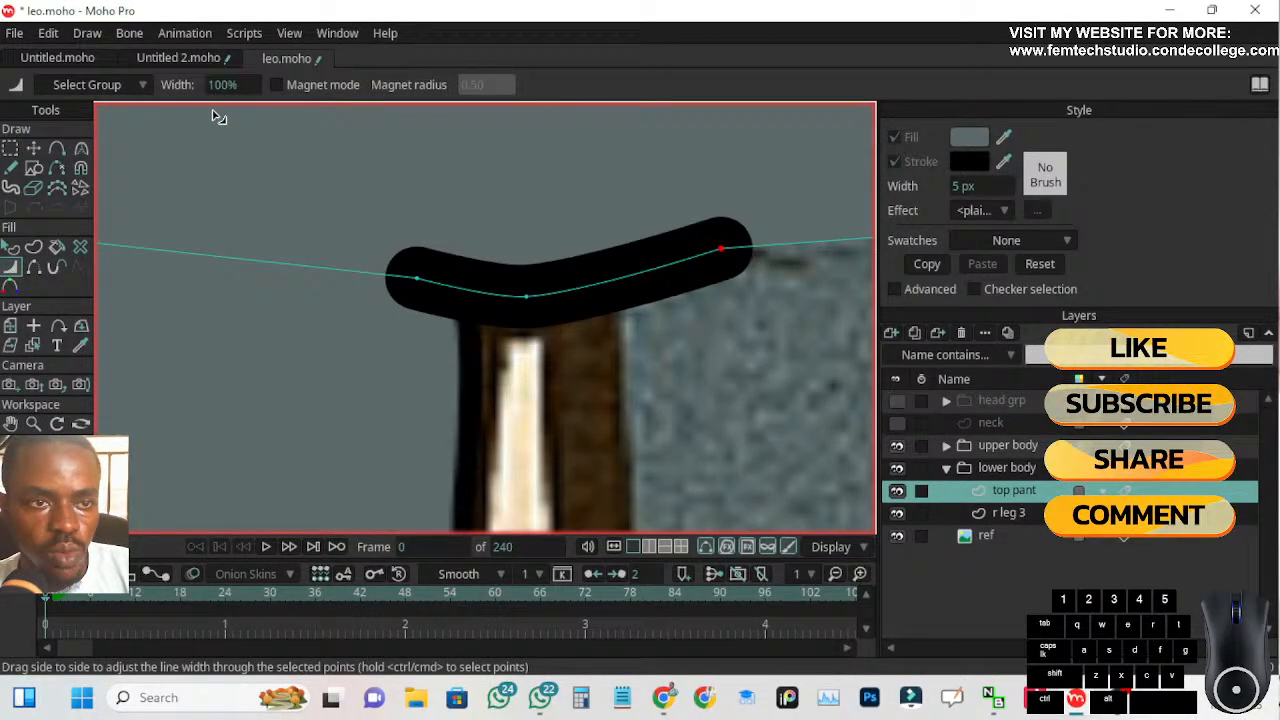
{"action": "mouse_move", "coordinate": [228, 82]}
{"action": "left_mouse_down"}
{"action": "mouse_move", "coordinate": [3, 90]}
{"action": "mouse_move", "coordinate": [203, 110]}
{"action": "mouse_move", "coordinate": [155, 121]}
{"action": "mouse_move", "coordinate": [27, 206]}
{"action": "left_mouse_up"}
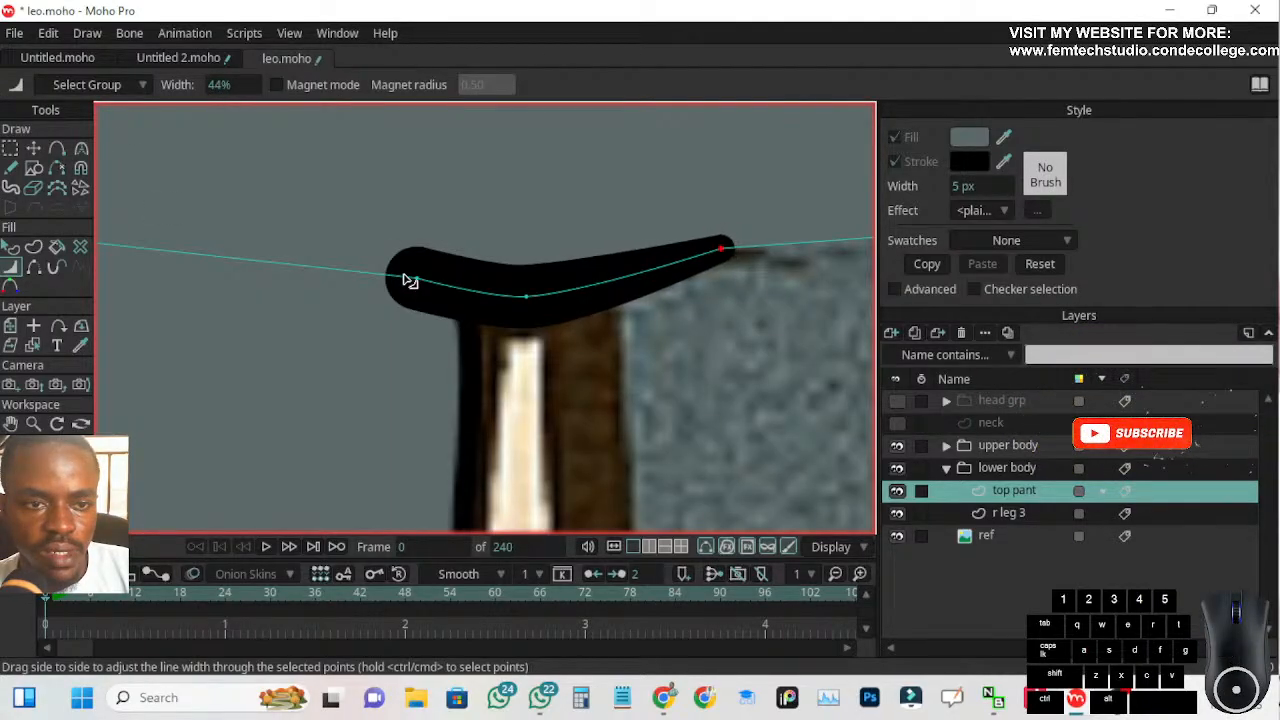
{"action": "left_click_drag", "start_coordinate": [228, 85], "coordinate": [3, 228]}
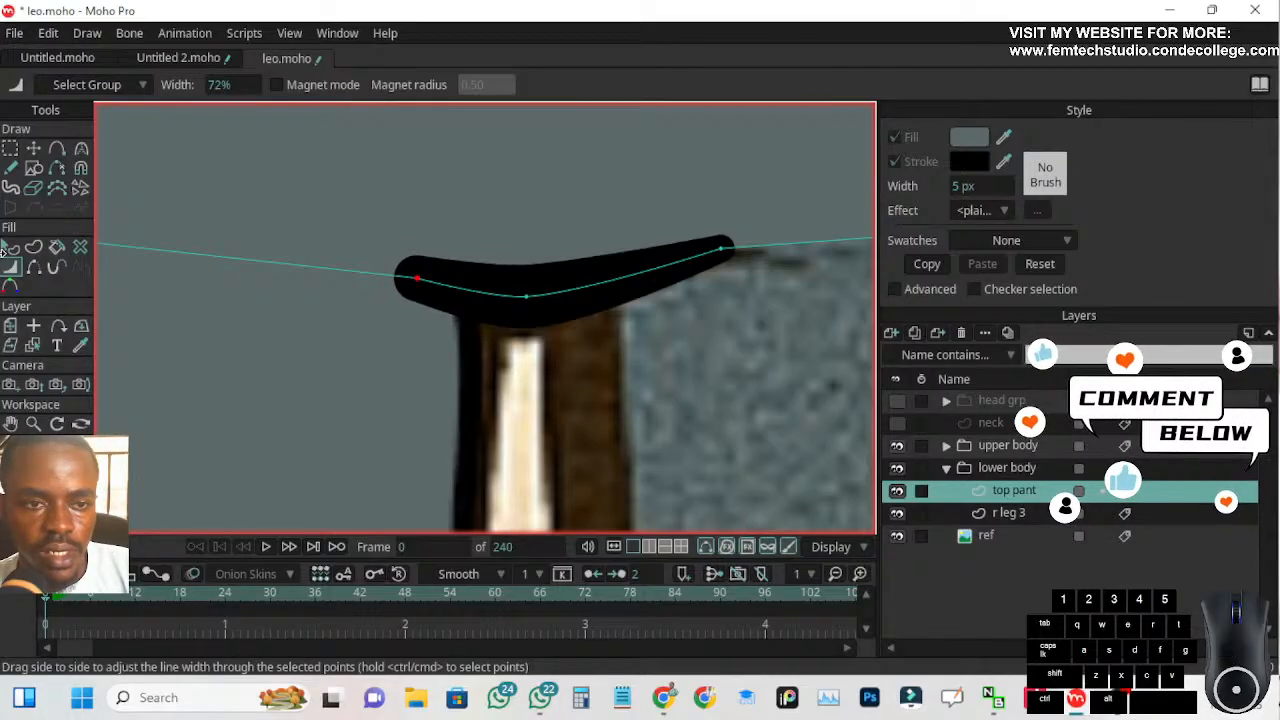
{"action": "left_click_drag", "start_coordinate": [216, 85], "coordinate": [148, 128]}
{"action": "mouse_move", "coordinate": [530, 300]}
{"action": "left_mouse_down"}
{"action": "mouse_move", "coordinate": [529, 271]}
{"action": "mouse_move", "coordinate": [510, 350]}
{"action": "left_mouse_up"}
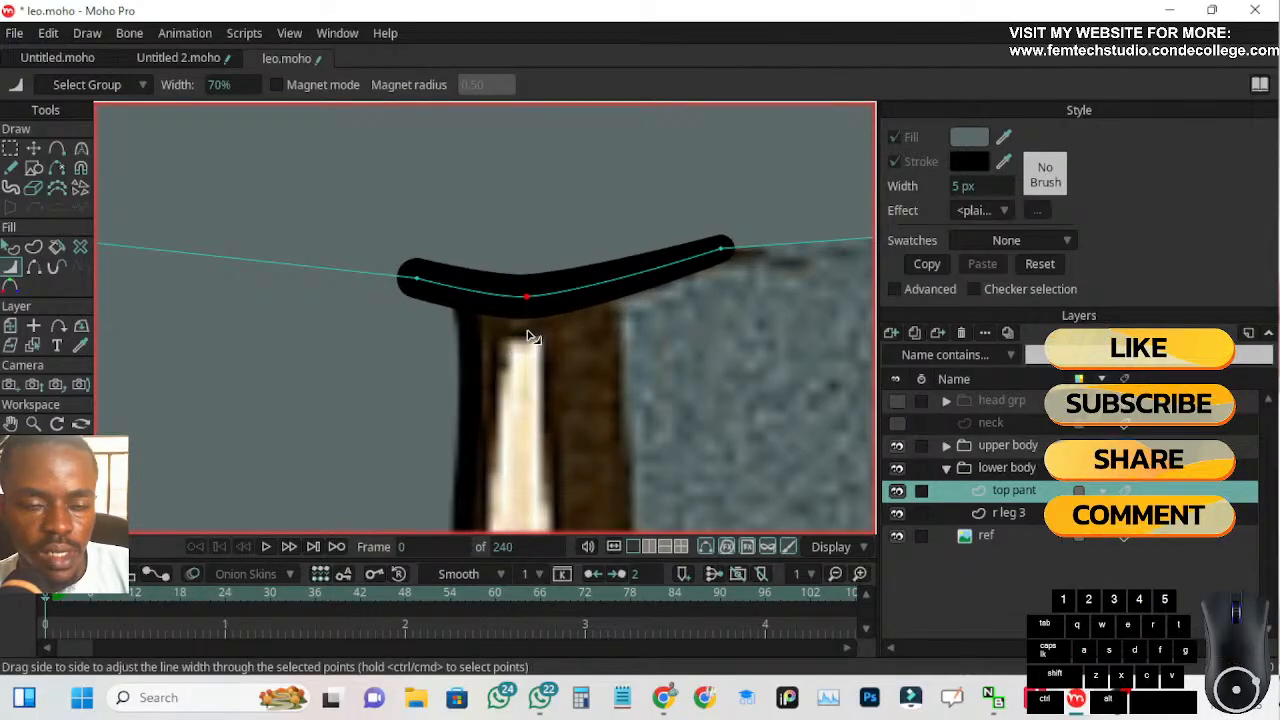
{"action": "scroll", "coordinate": [540, 325], "scroll_direction": "down", "scroll_amount": 5}
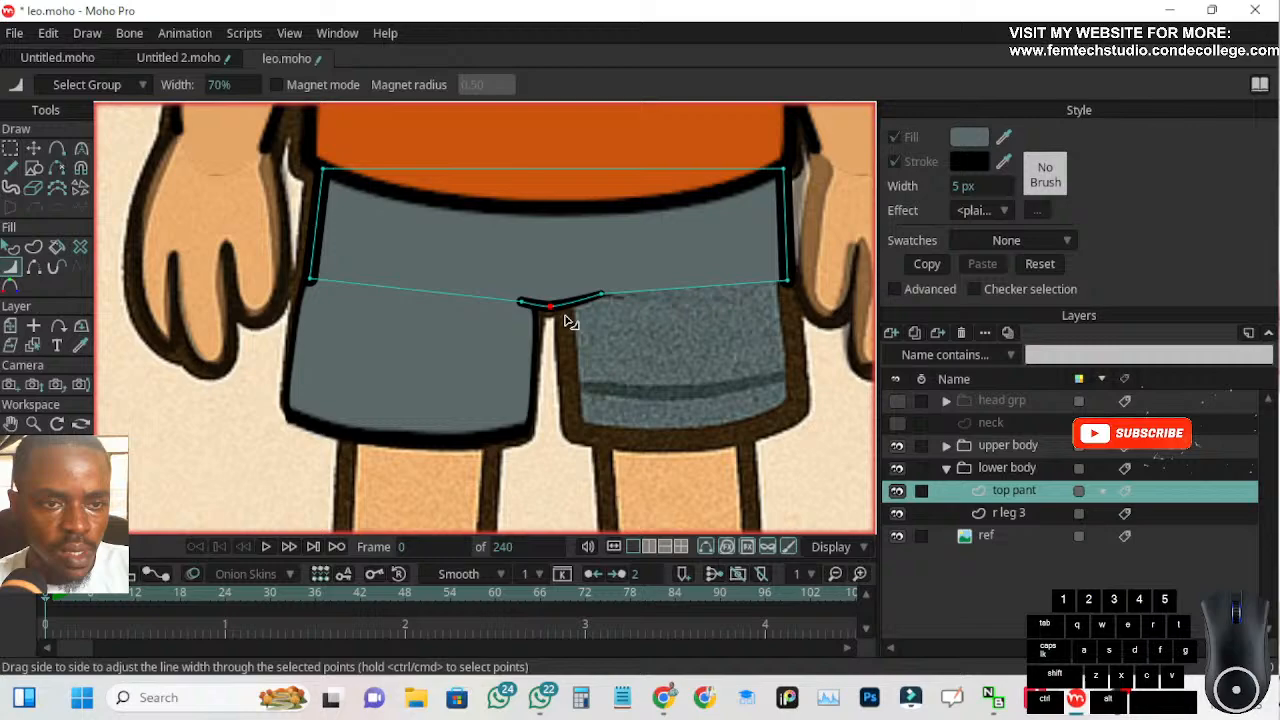
Nudge top pant's two left corners outward in line with r leg 3 and raise its lower right corner slightly
{"action": "key", "text": "t"}
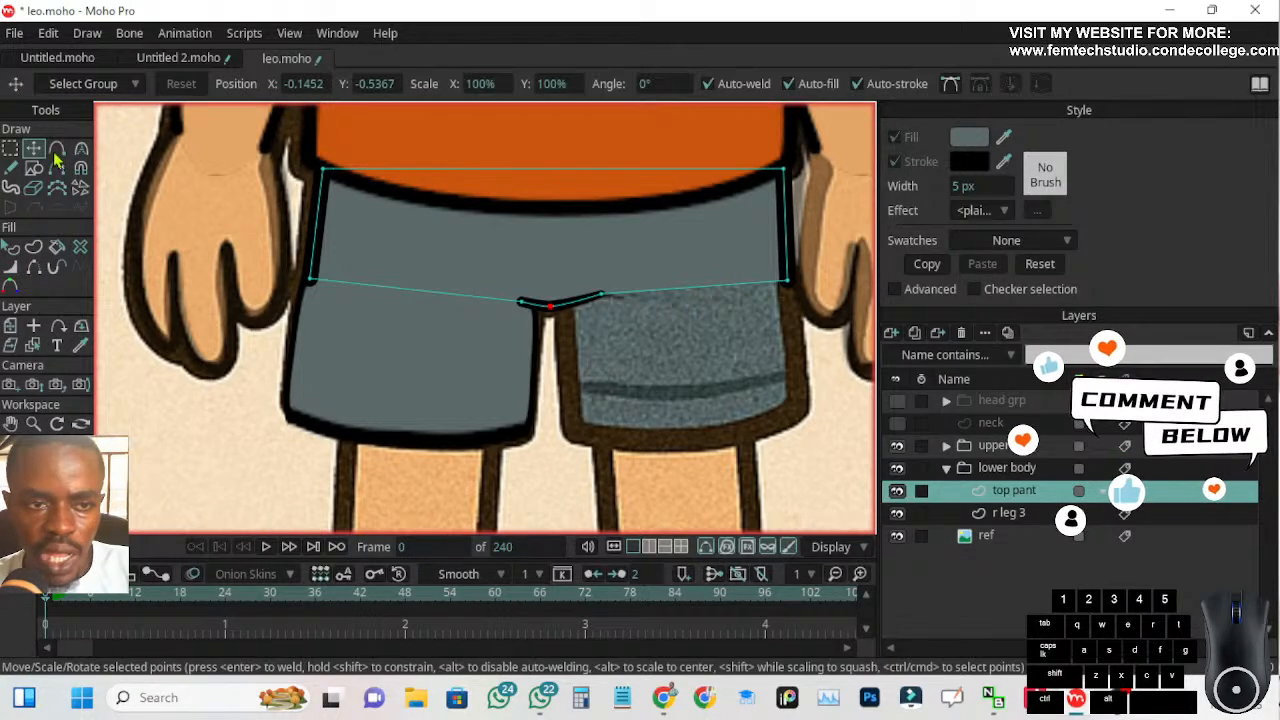
{"action": "left_click_drag", "start_coordinate": [316, 271], "coordinate": [309, 281]}
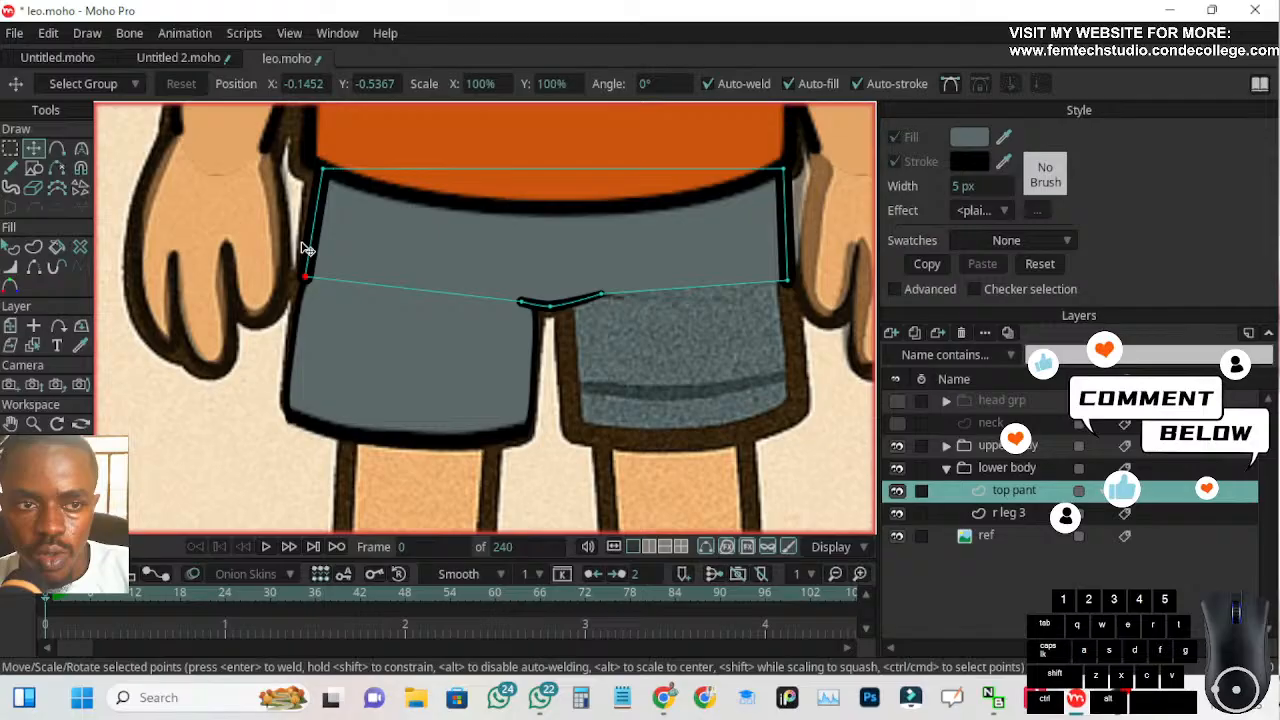
{"action": "left_click_drag", "start_coordinate": [322, 171], "coordinate": [318, 170]}
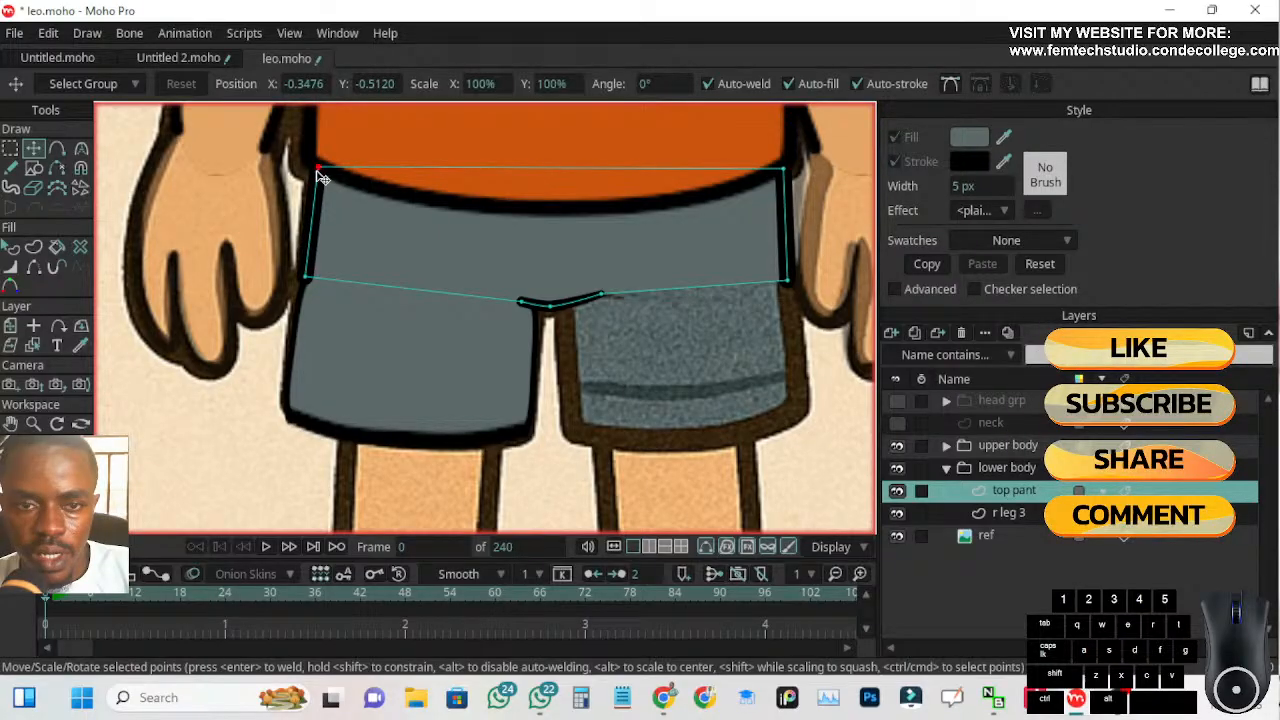
{"action": "left_click_drag", "start_coordinate": [787, 281], "coordinate": [790, 272]}
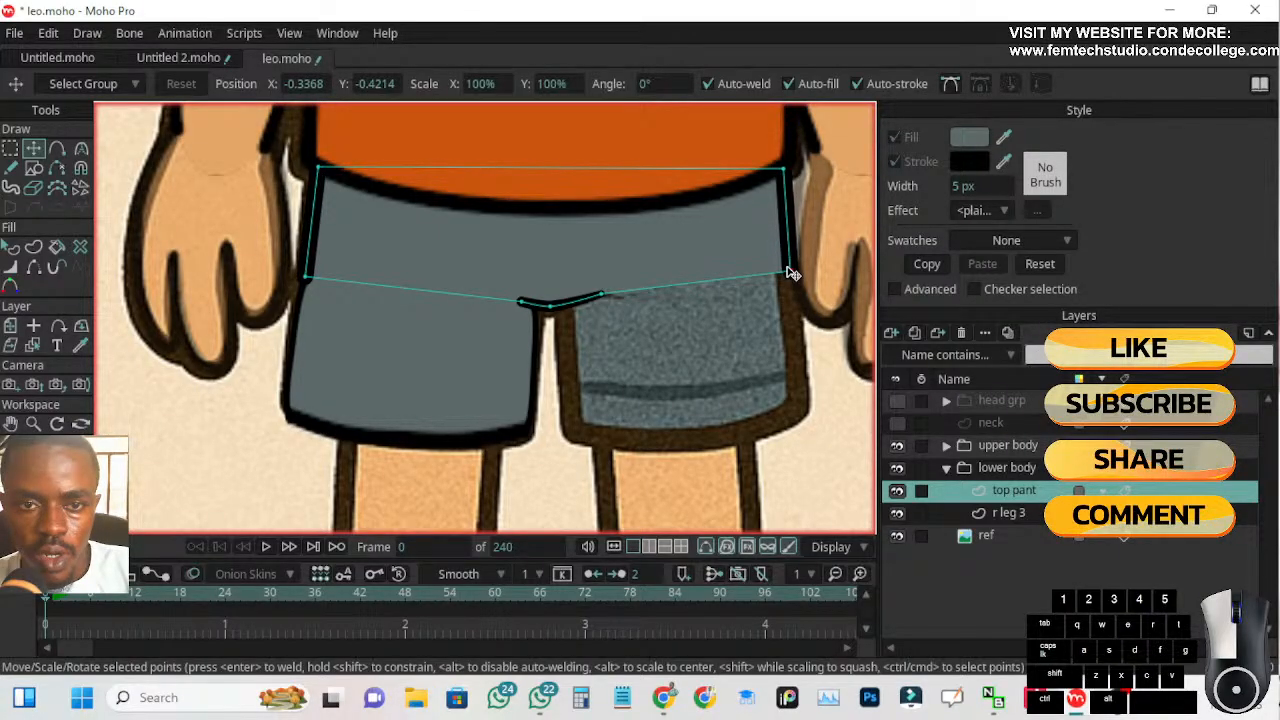
{"action": "left_click", "coordinate": [788, 269]}
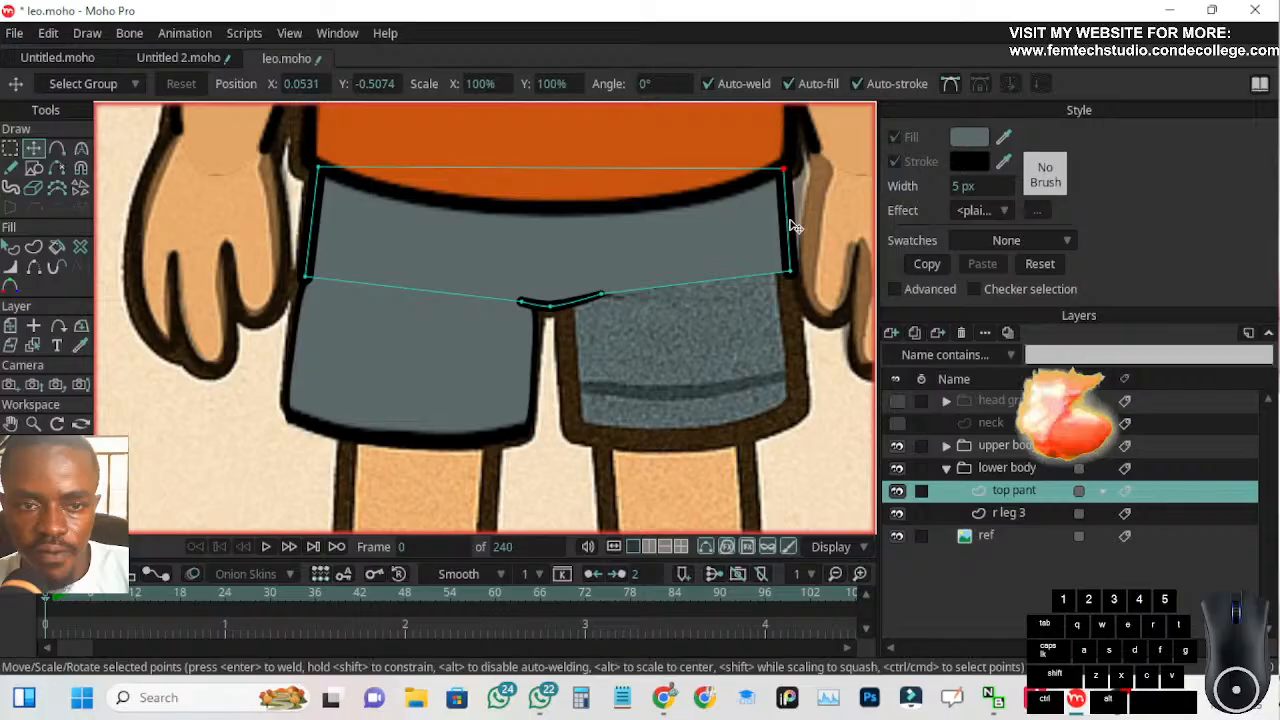
Nudge the left end point of top pant's crotch stroke slightly up and outward
{"action": "left_click", "coordinate": [520, 301]}
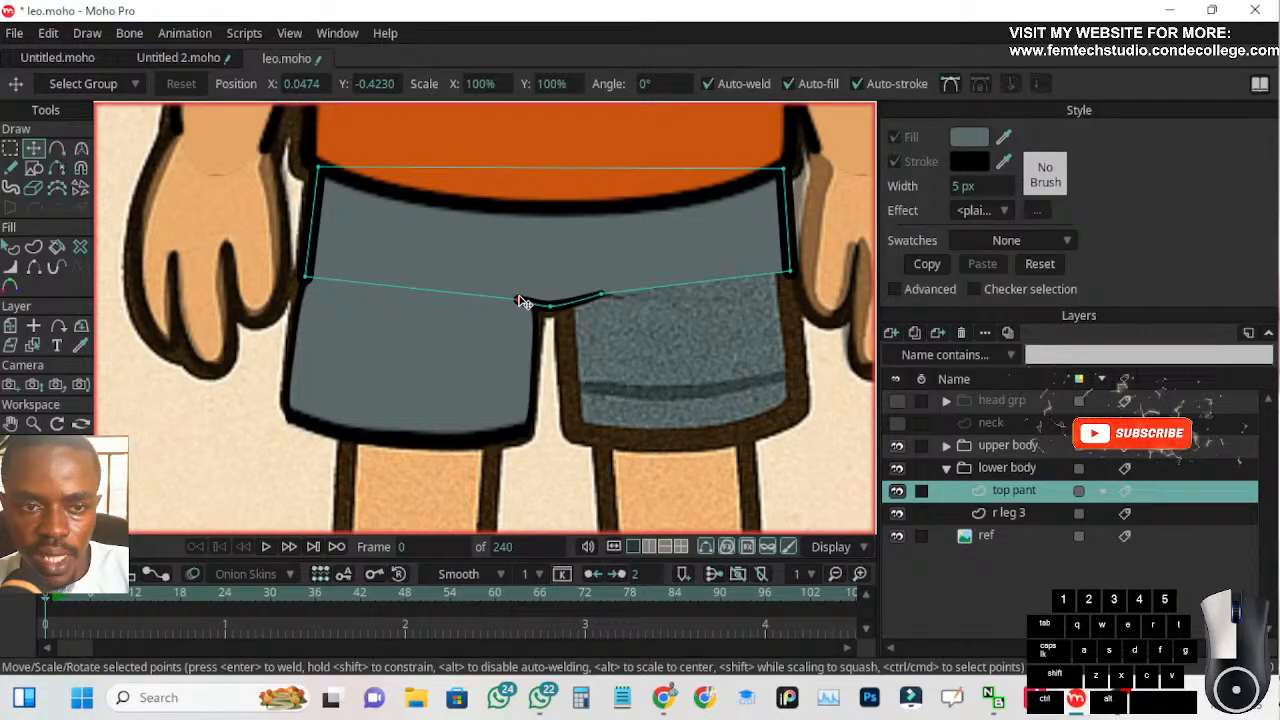
{"action": "left_click_drag", "start_coordinate": [519, 298], "coordinate": [516, 296]}
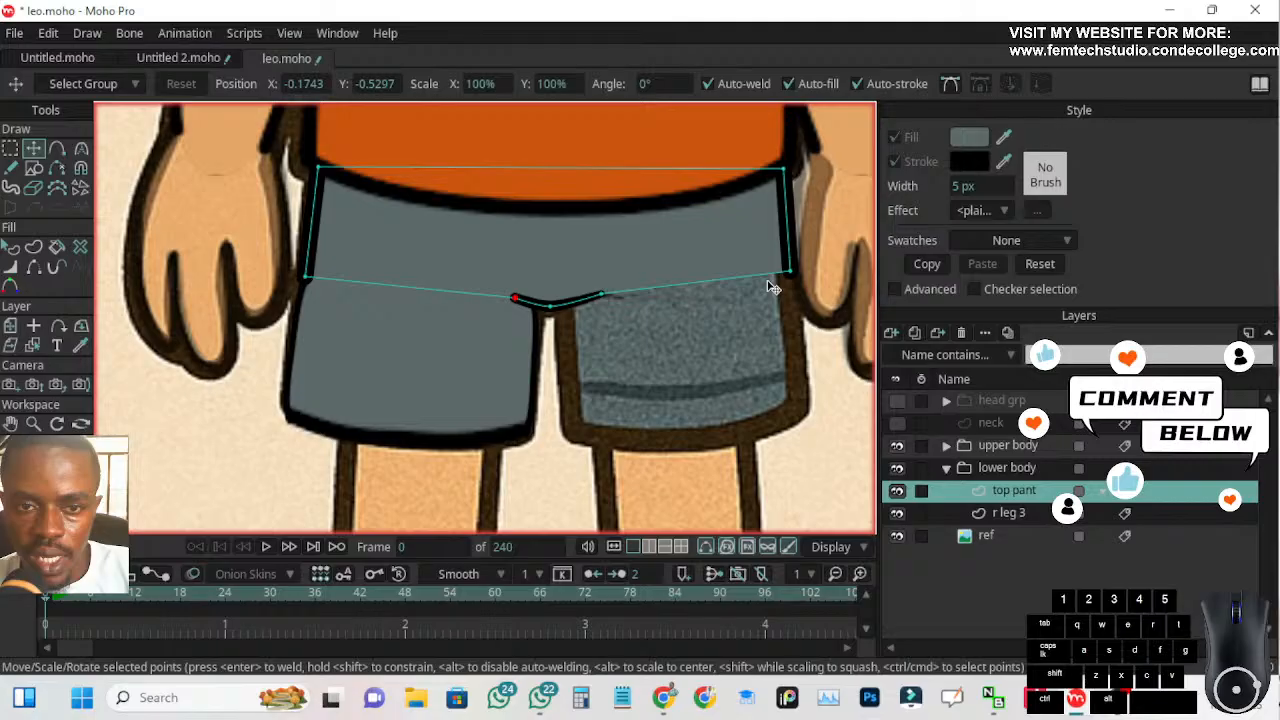
{"action": "left_click", "coordinate": [1010, 513]}
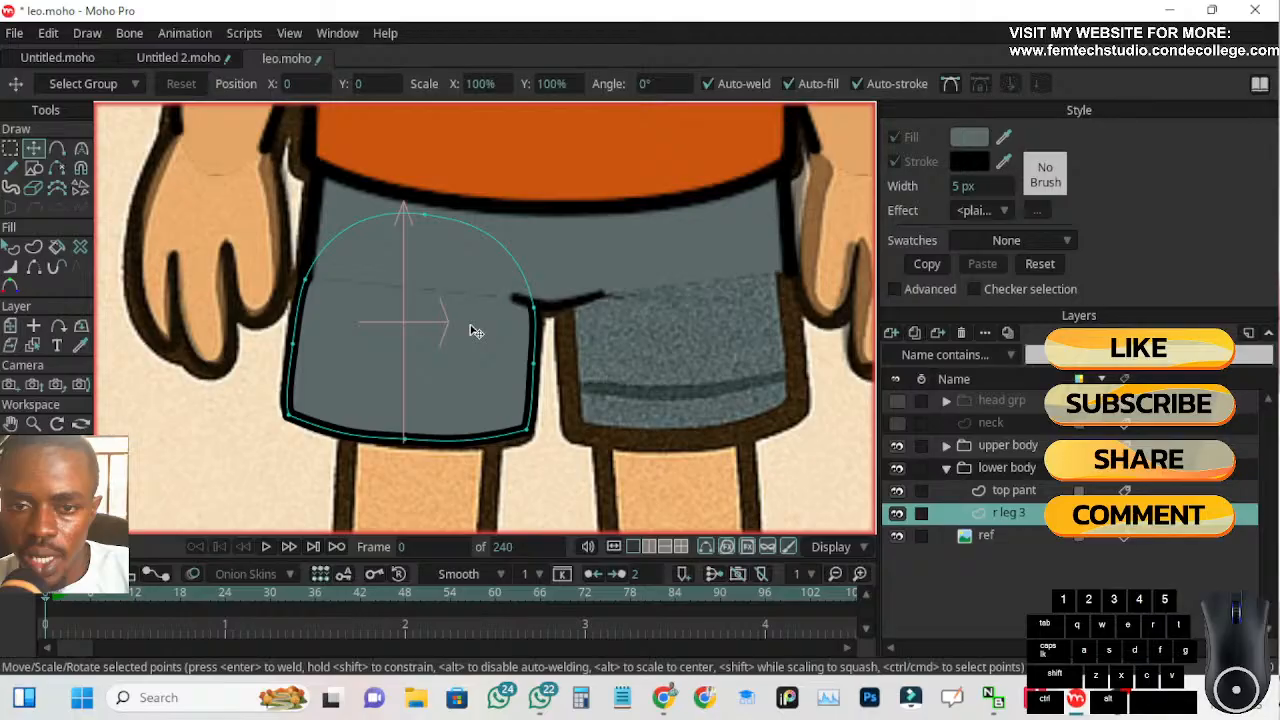
{"action": "left_click", "coordinate": [915, 334]}
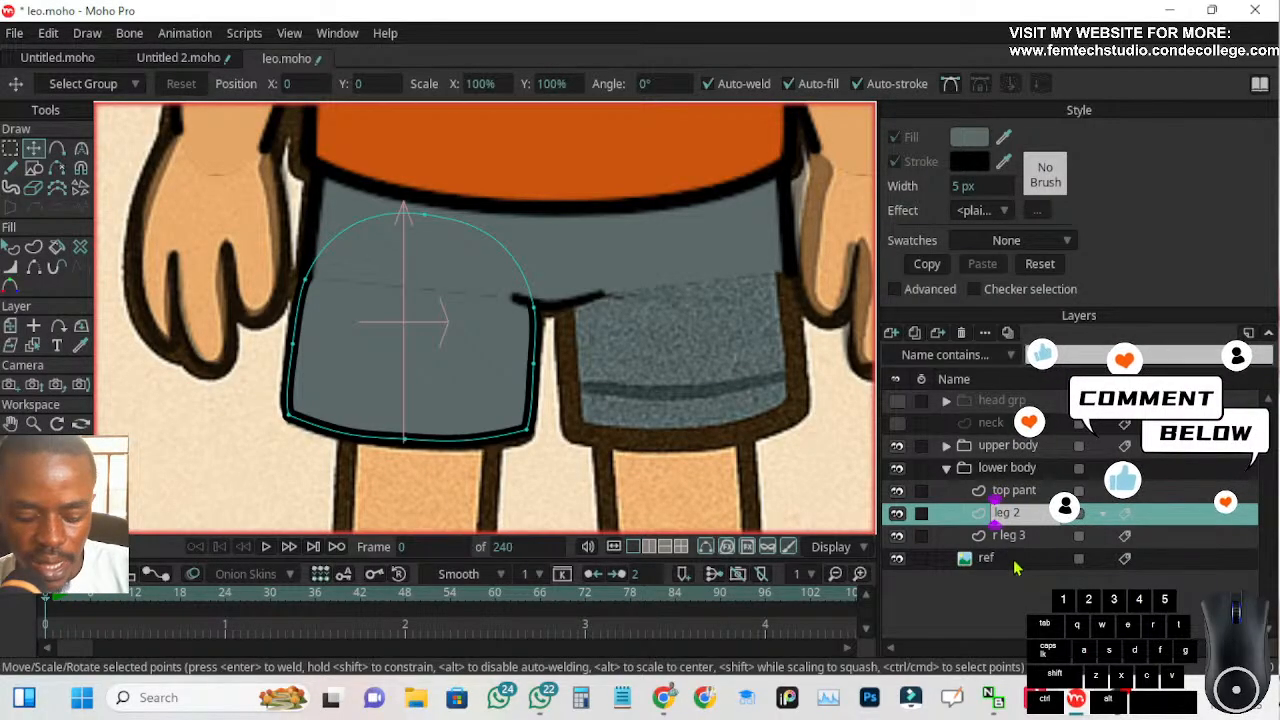
{"action": "left_click", "coordinate": [1027, 515]}
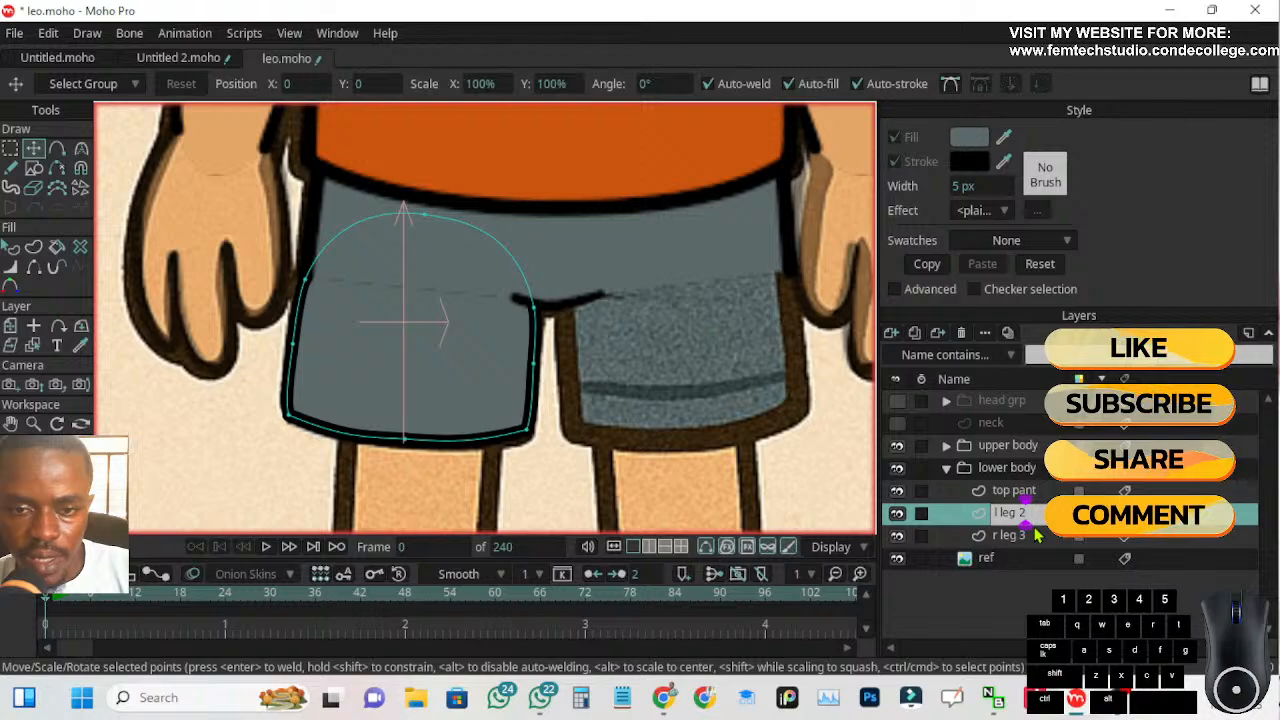
{"action": "key", "text": "Return"}
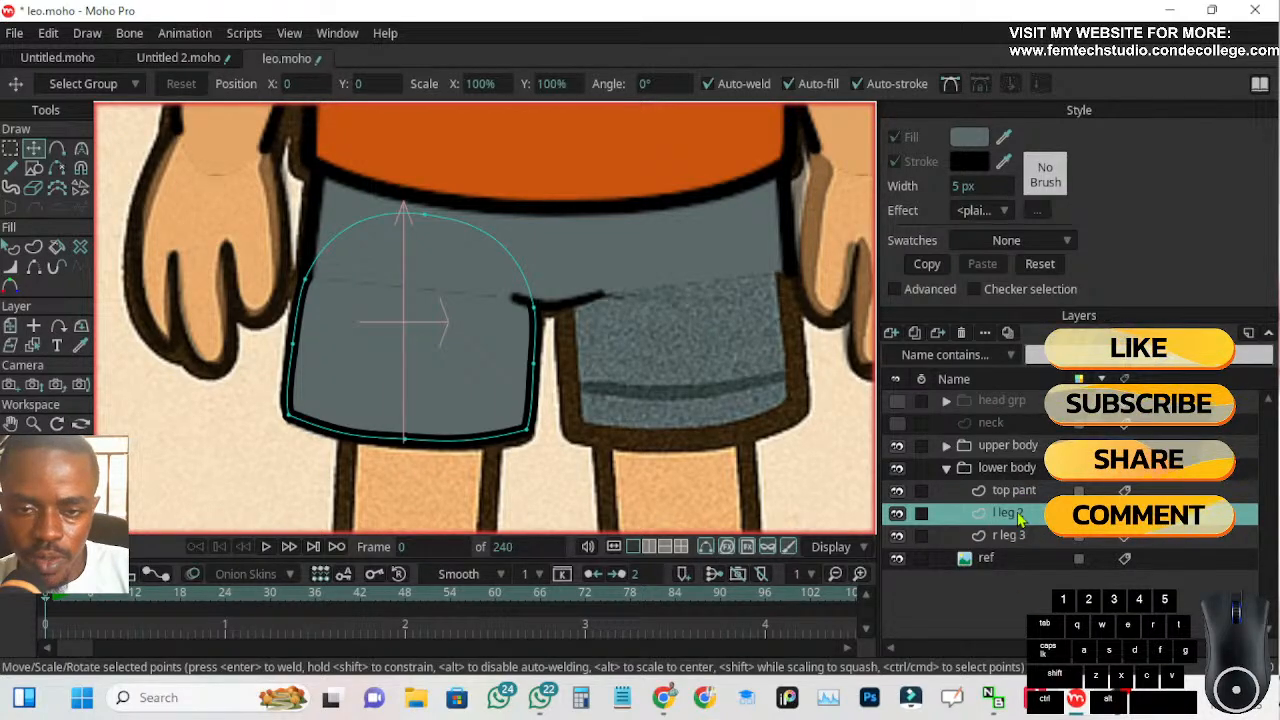
{"action": "left_click", "coordinate": [962, 334]}
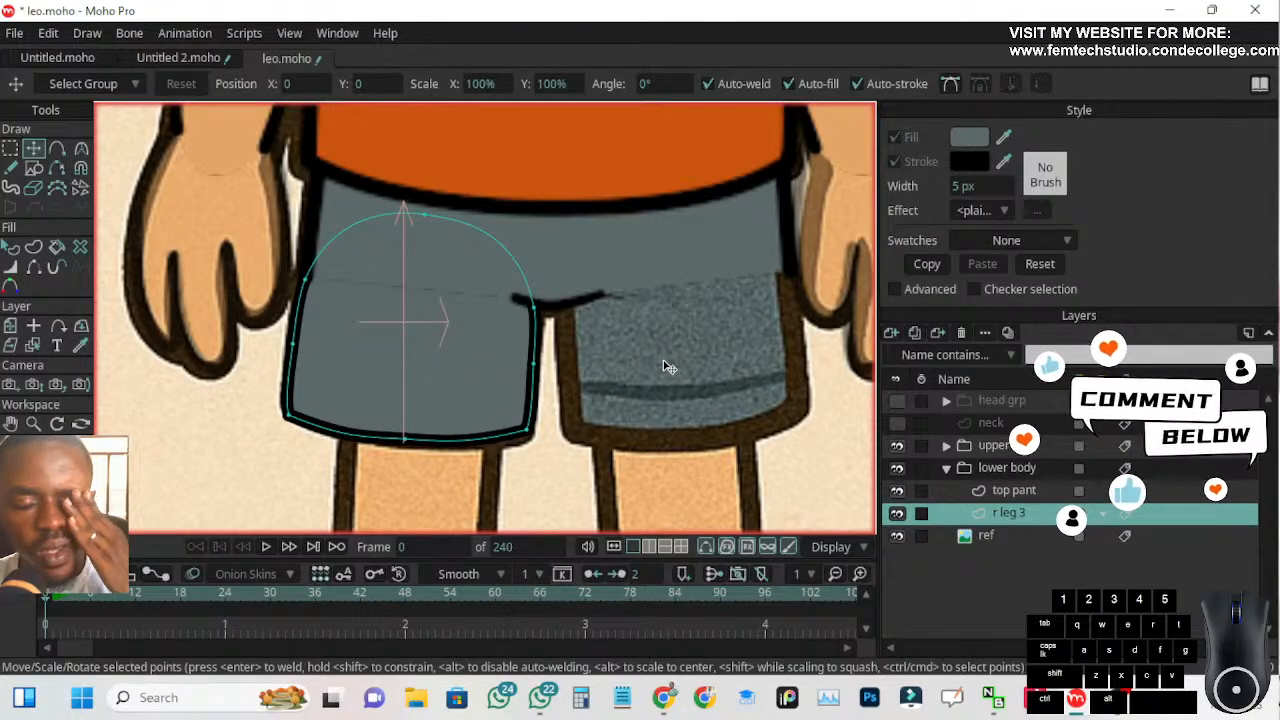
Try a filled rectangle on the r leg 3 layer, moving it over the reference's right shin below the shorts
{"action": "scroll", "coordinate": [546, 368], "scroll_direction": "down", "scroll_amount": 2}
{"action": "left_click_drag", "start_coordinate": [472, 460], "coordinate": [520, 295]}
{"action": "scroll", "coordinate": [507, 286], "scroll_direction": "up", "scroll_amount": 2}
{"action": "scroll", "coordinate": [507, 288], "scroll_direction": "up", "scroll_amount": 1}
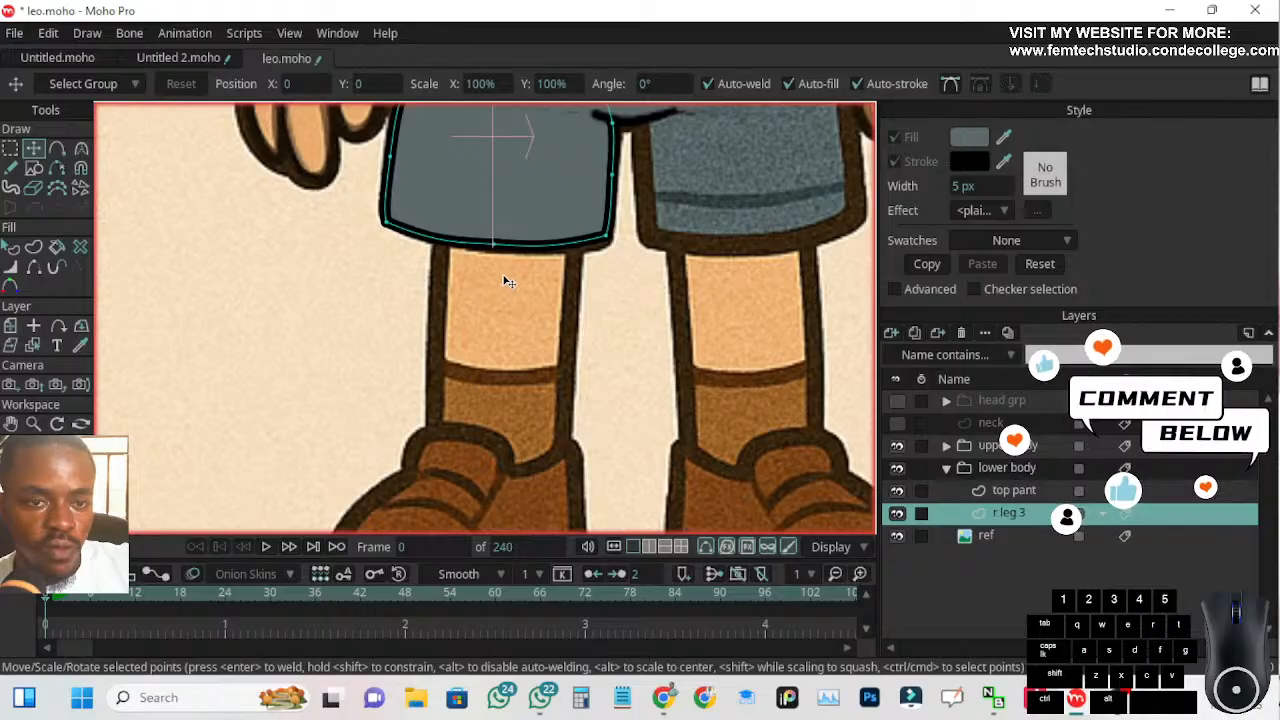
{"action": "scroll", "coordinate": [565, 378], "scroll_direction": "down", "scroll_amount": 2}
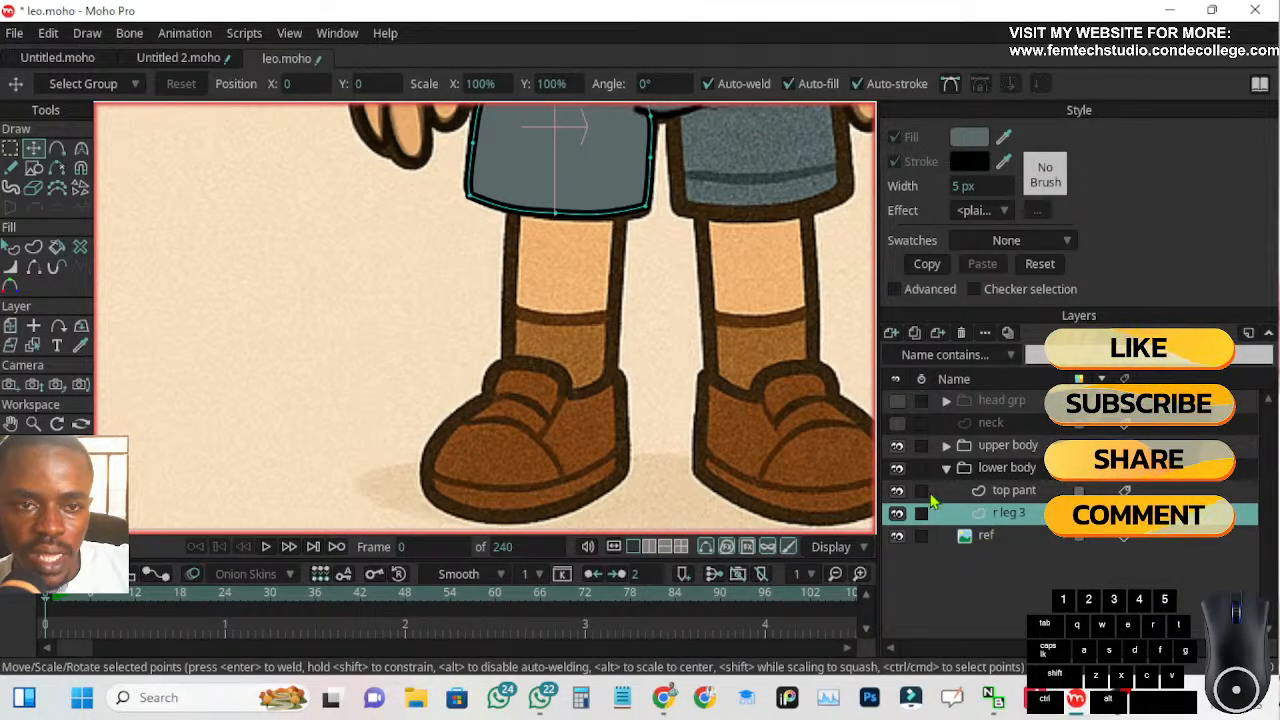
{"action": "left_click_drag", "start_coordinate": [666, 328], "coordinate": [582, 381]}
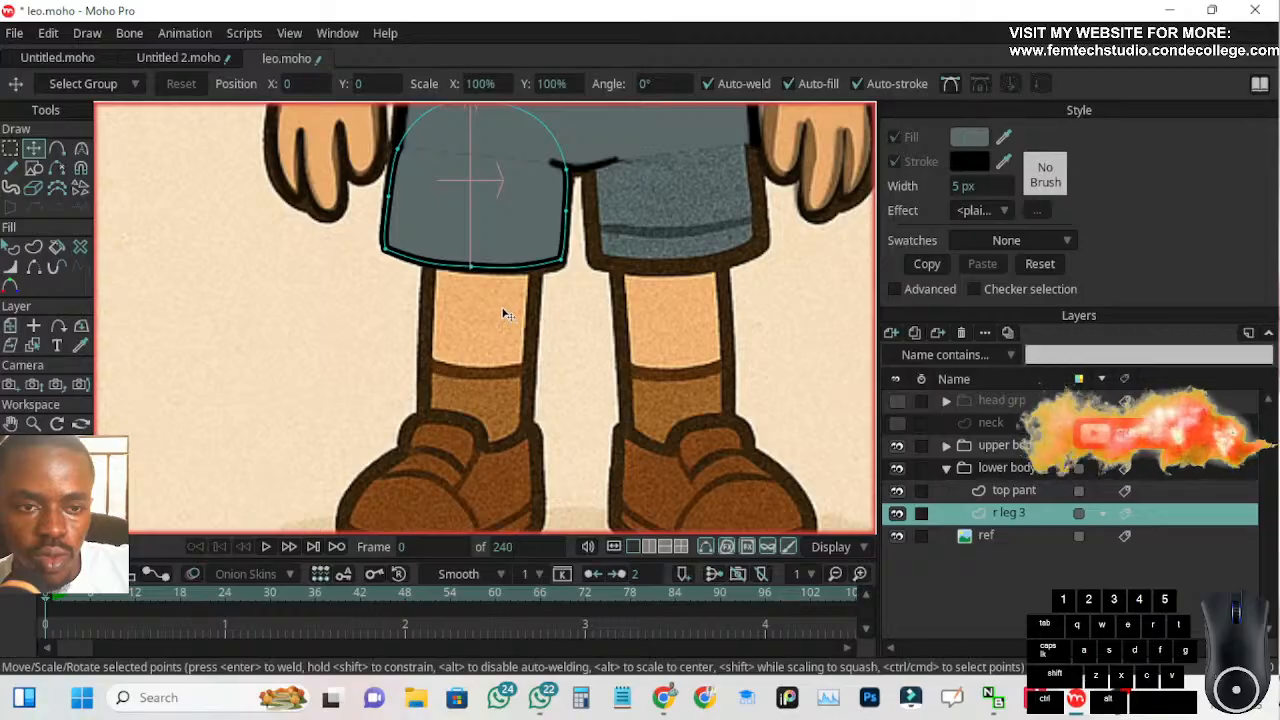
{"action": "left_click_drag", "start_coordinate": [496, 379], "coordinate": [515, 405]}
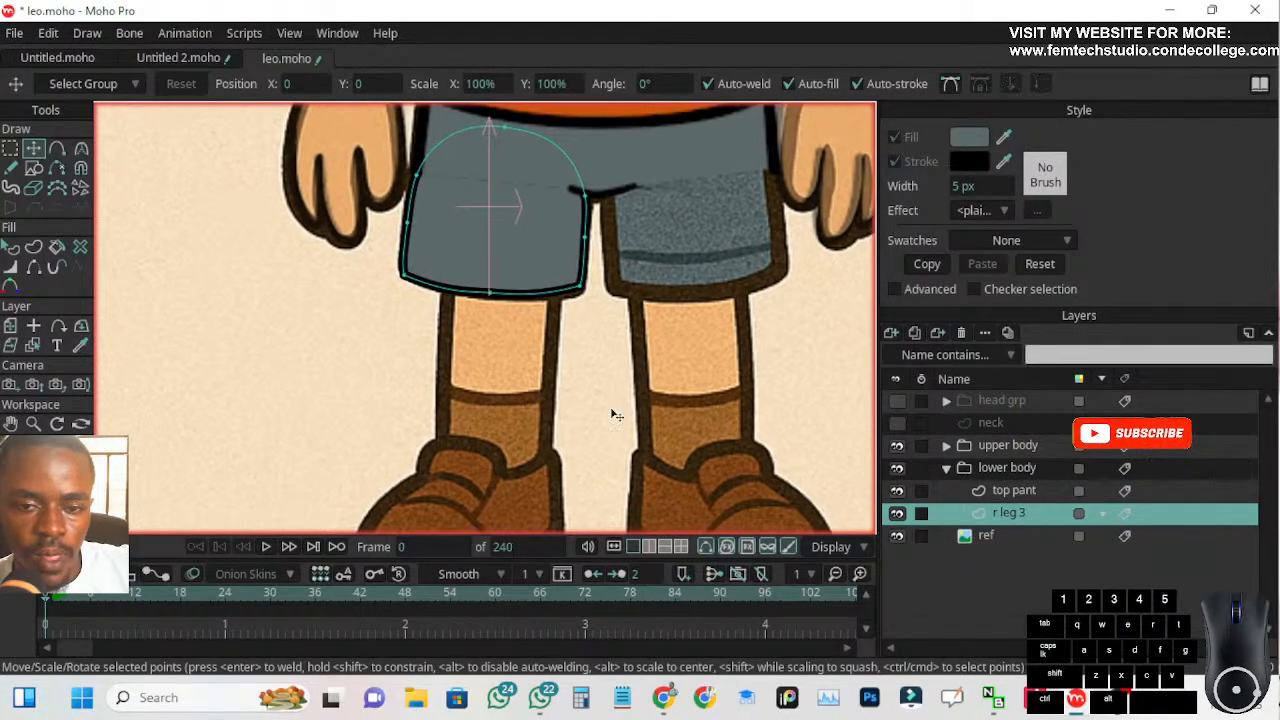
{"action": "left_click", "coordinate": [35, 170]}
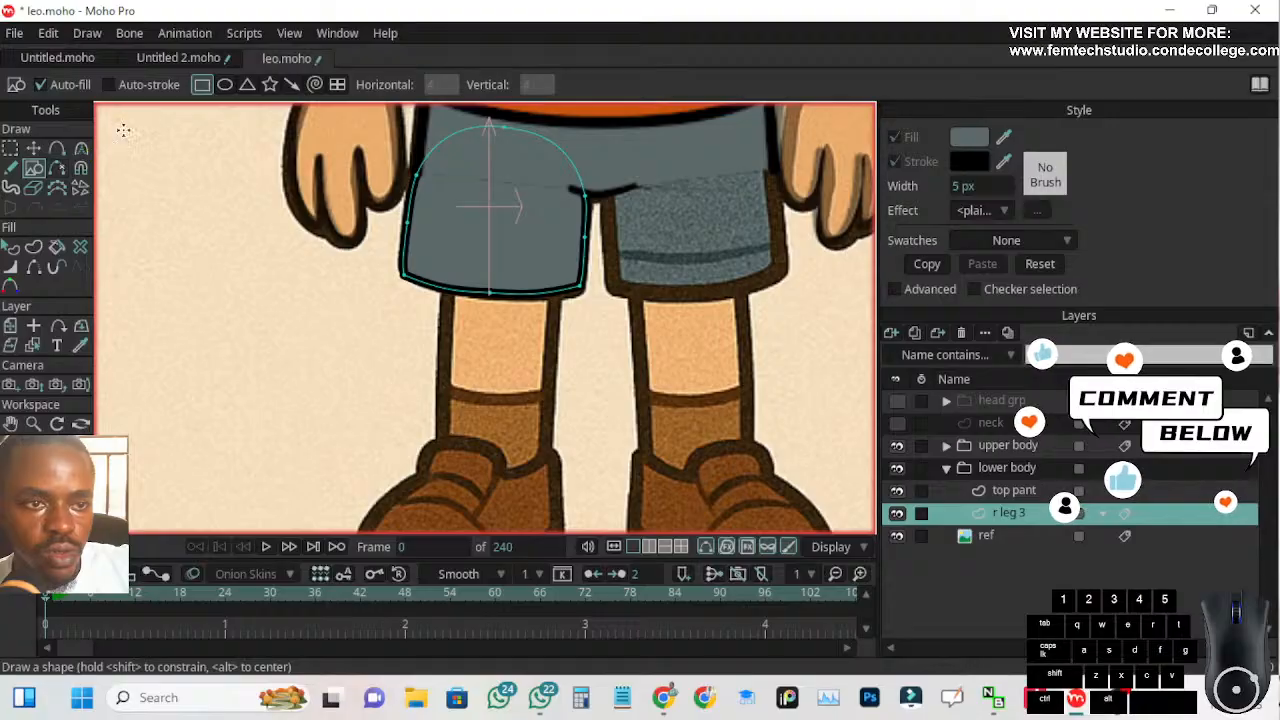
{"action": "mouse_move", "coordinate": [373, 292]}
{"action": "left_mouse_down"}
{"action": "mouse_move", "coordinate": [405, 386]}
{"action": "mouse_move", "coordinate": [492, 496]}
{"action": "left_mouse_up"}
{"action": "key", "text": "t"}
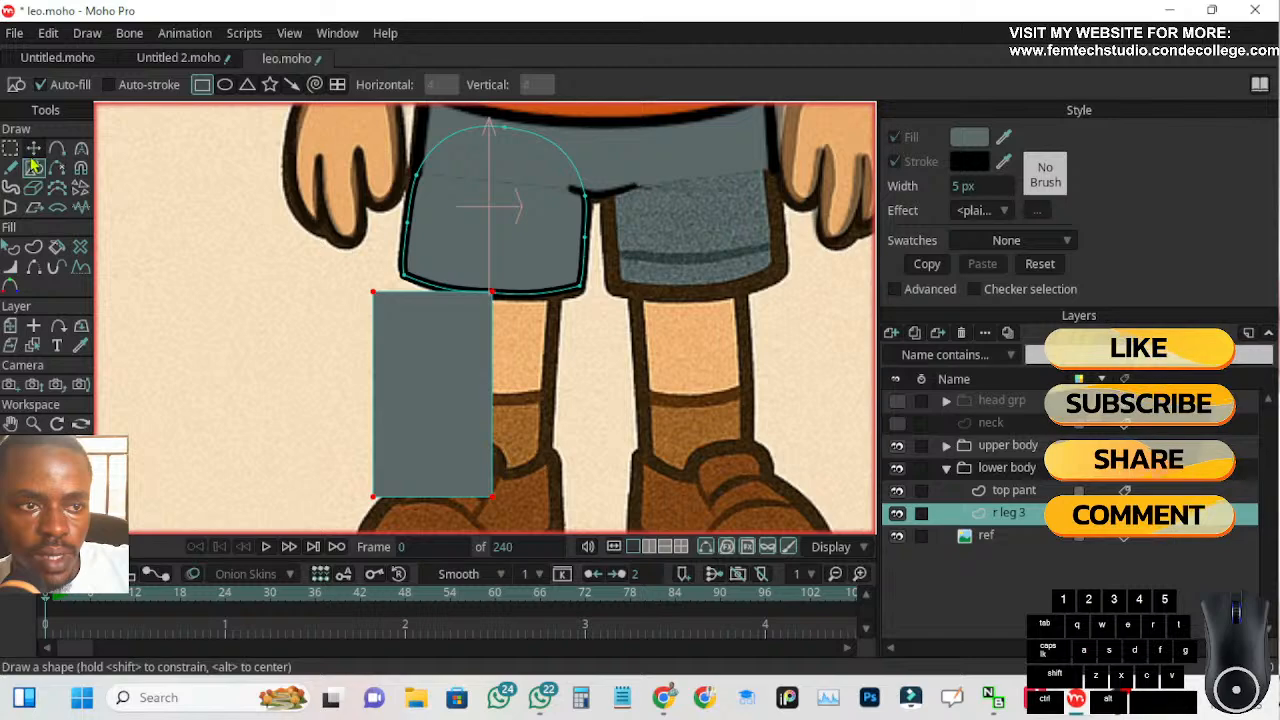
{"action": "left_click_drag", "start_coordinate": [411, 352], "coordinate": [460, 343]}
{"action": "mouse_move", "coordinate": [500, 479]}
{"action": "left_mouse_down"}
{"action": "mouse_move", "coordinate": [484, 478]}
{"action": "mouse_move", "coordinate": [507, 496]}
{"action": "mouse_move", "coordinate": [492, 505]}
{"action": "mouse_move", "coordinate": [505, 503]}
{"action": "left_mouse_up"}
{"action": "key", "text": "ctrl+z"}
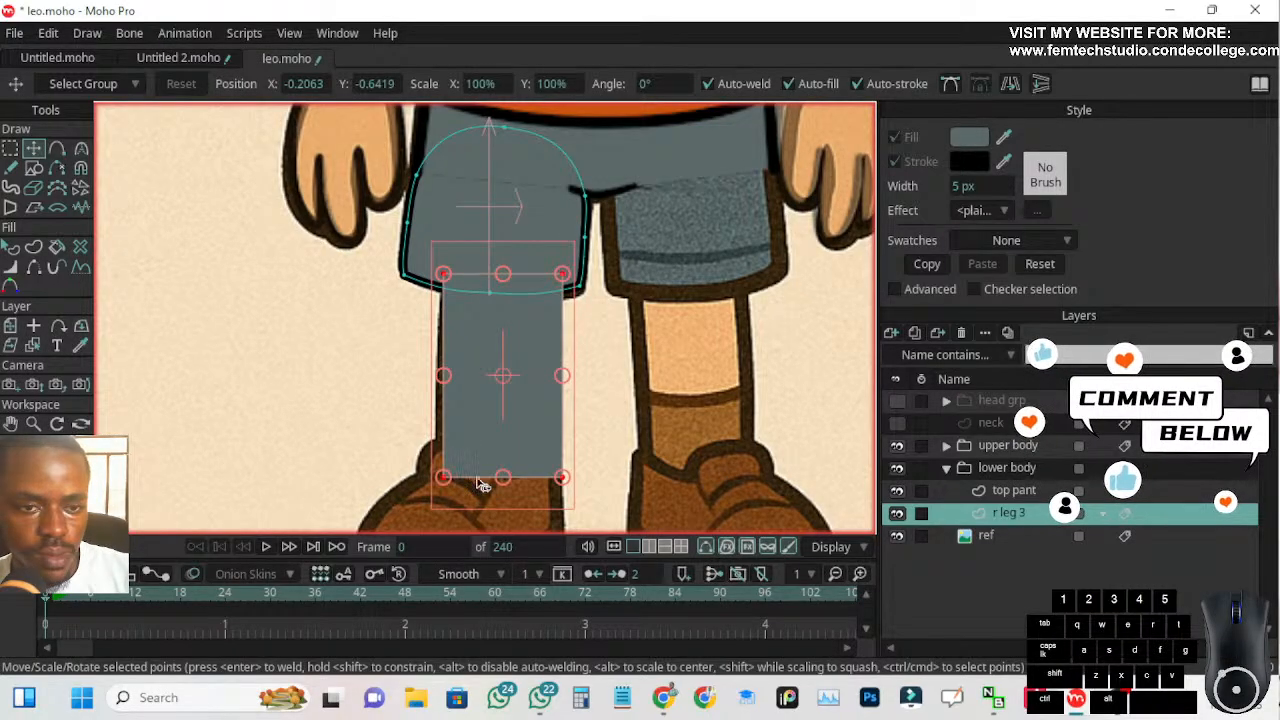
Undo the shin rectangle drawn on the r leg 3 layer
{"action": "left_click_drag", "start_coordinate": [318, 321], "coordinate": [274, 221]}
{"action": "key", "text": "Return"}
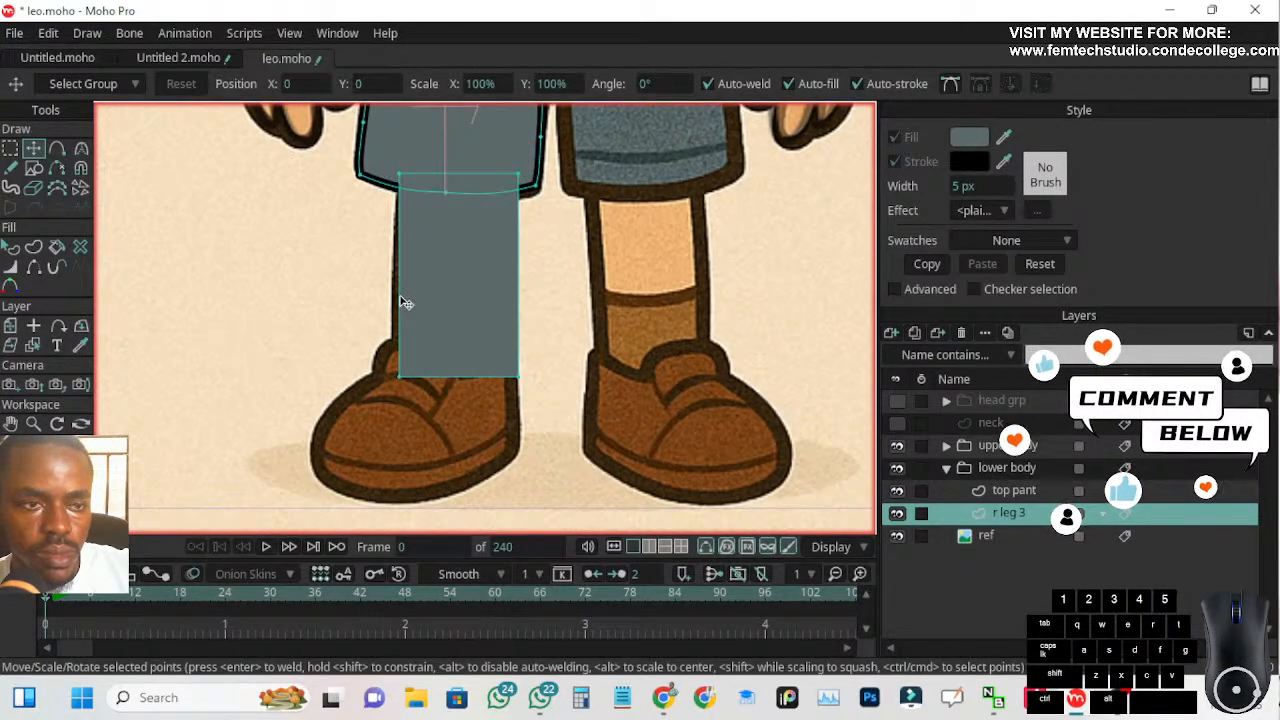
{"action": "left_click", "coordinate": [14, 327]}
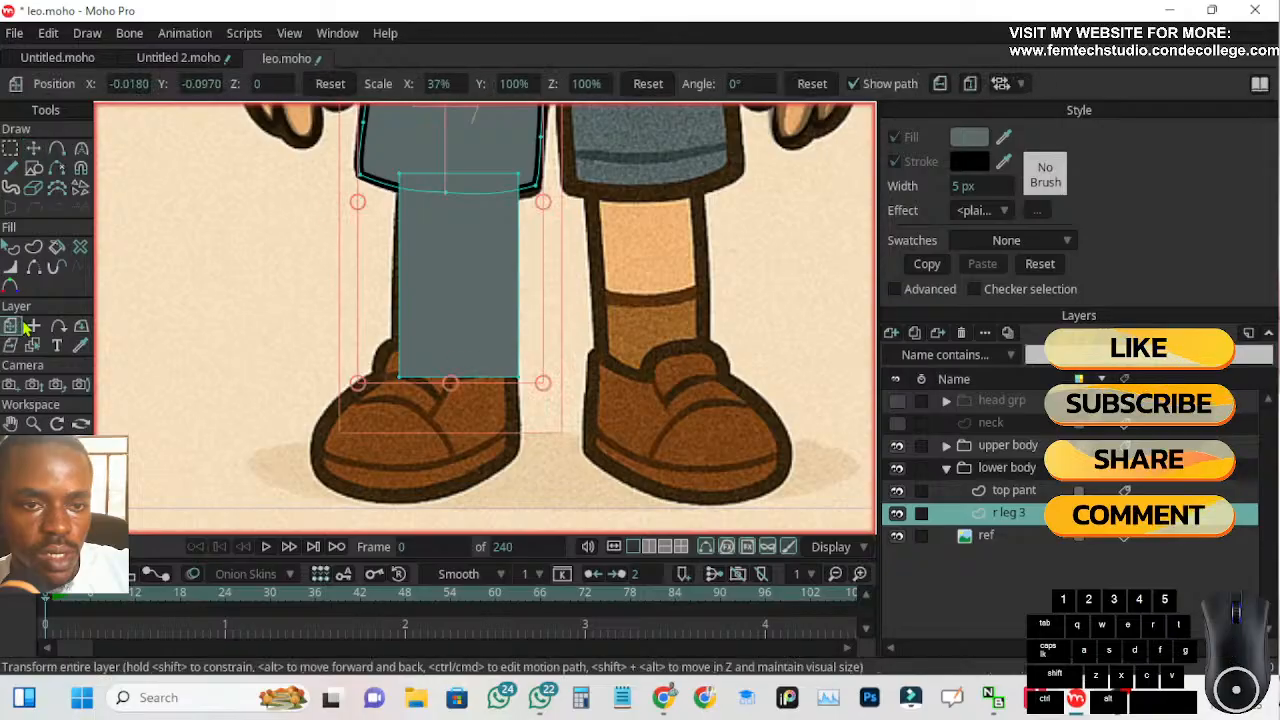
{"action": "left_click_drag", "start_coordinate": [457, 409], "coordinate": [445, 413]}
{"action": "key", "text": "ctrl+z"}
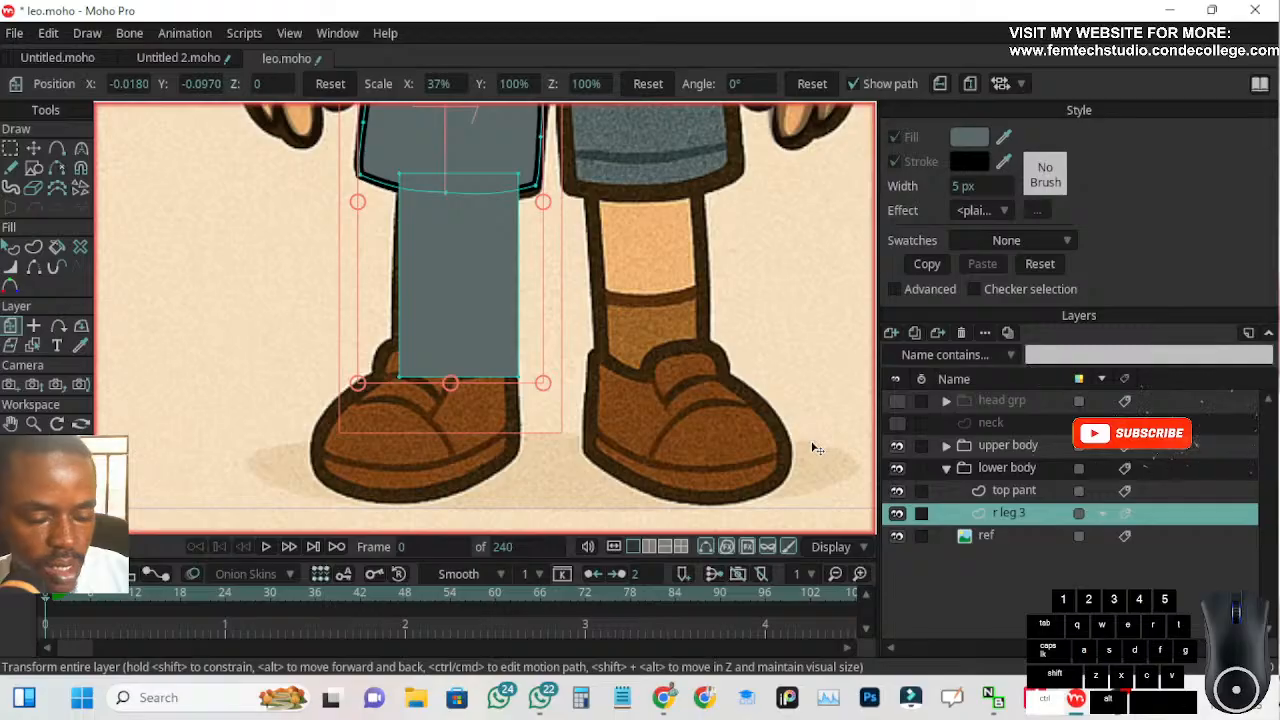
{"action": "key", "text": "ctrl+z"}
{"action": "key", "text": "ctrl+z"}
{"action": "key", "text": "ctrl+z"}
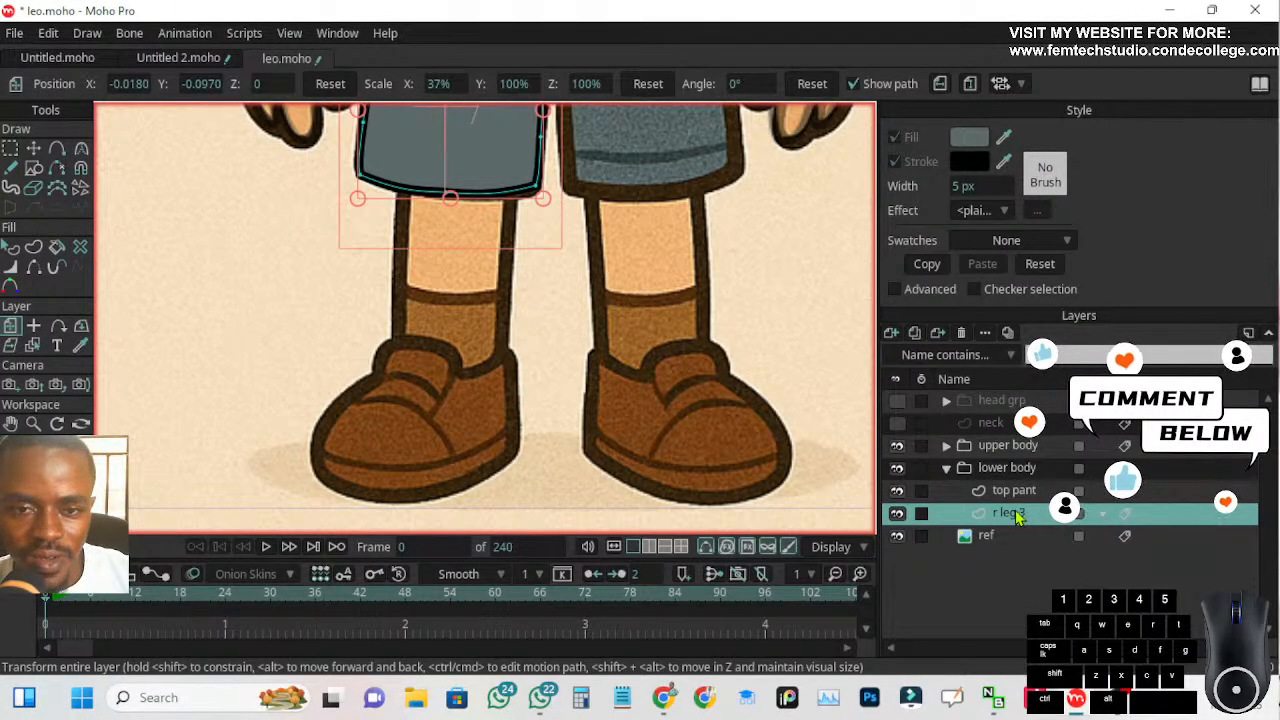
Add a vector layer named r leg 2 inside the lower body group, placed beneath r leg 3
{"action": "left_click", "coordinate": [891, 332]}
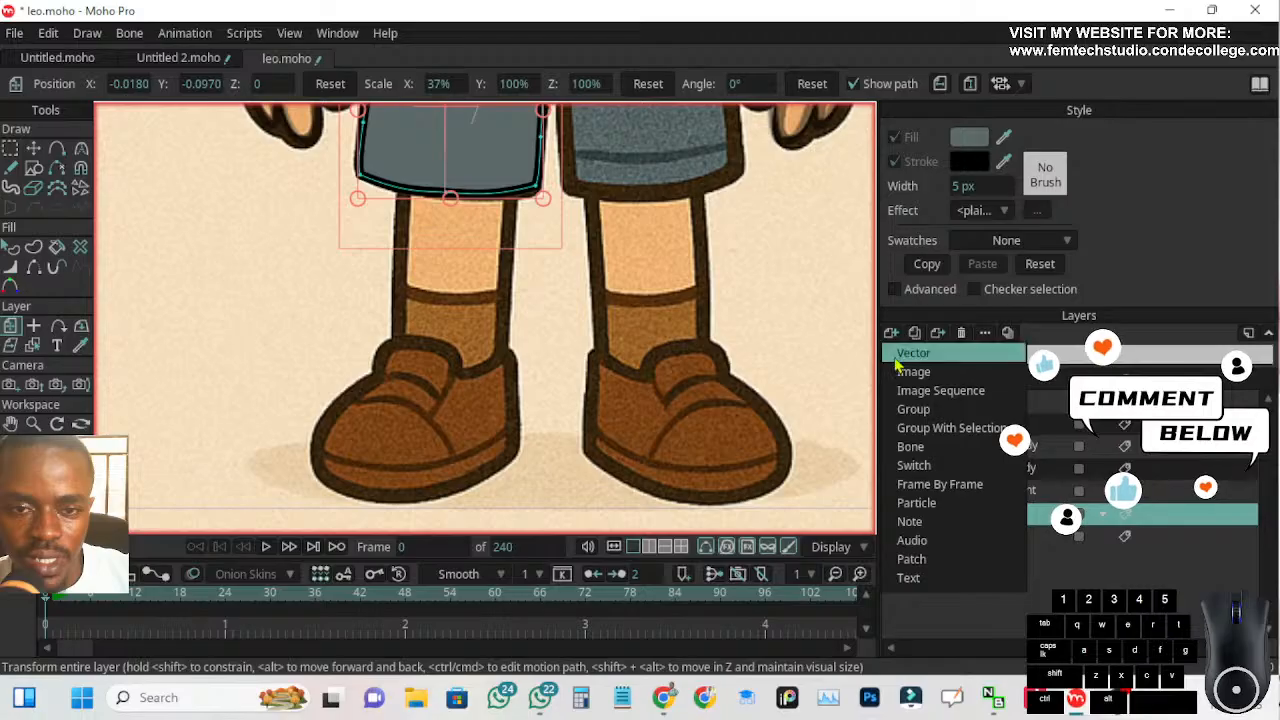
{"action": "left_click", "coordinate": [900, 356]}
{"action": "left_click_drag", "start_coordinate": [1005, 515], "coordinate": [1012, 550]}
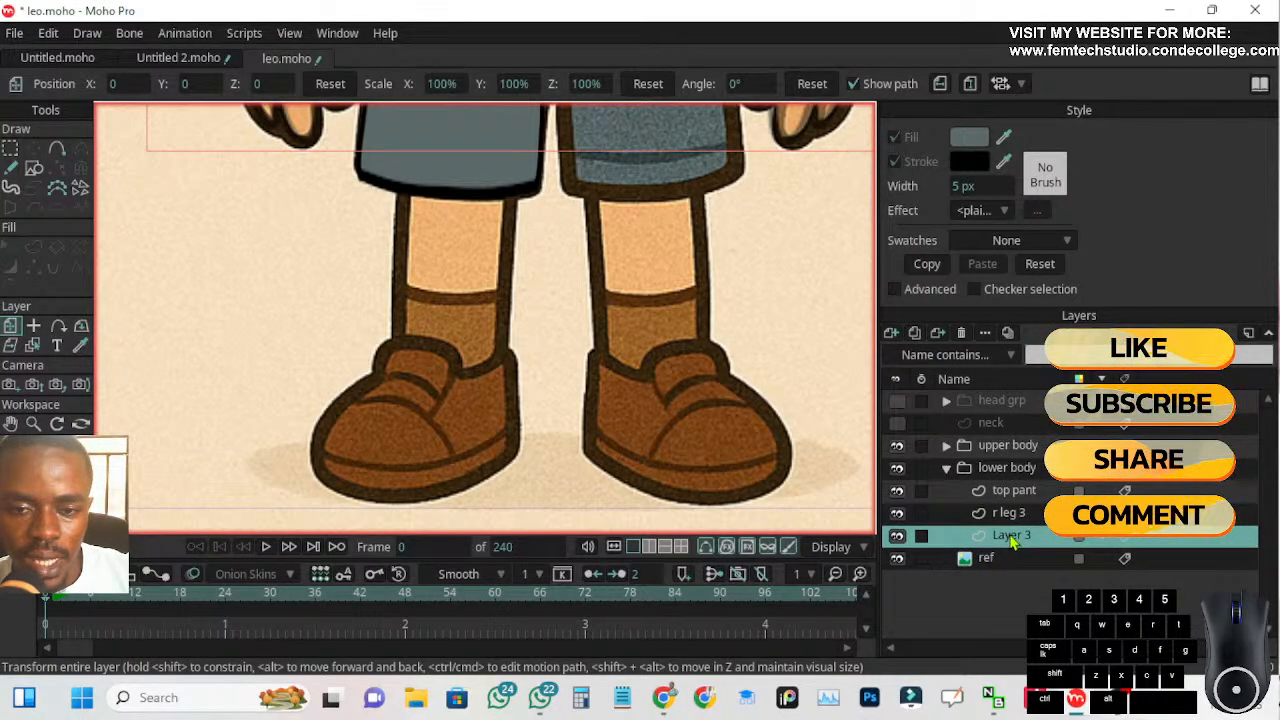
{"action": "double_click", "coordinate": [1011, 536]}
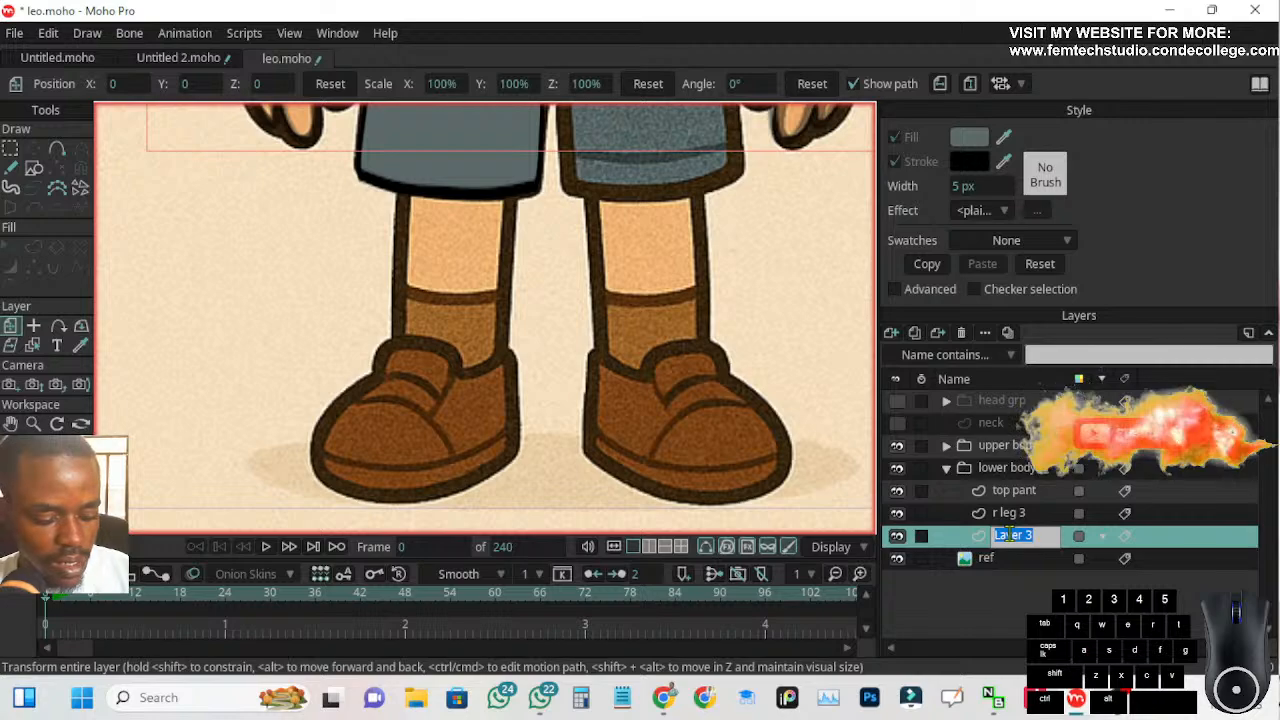
{"action": "type", "text": "r leg "}
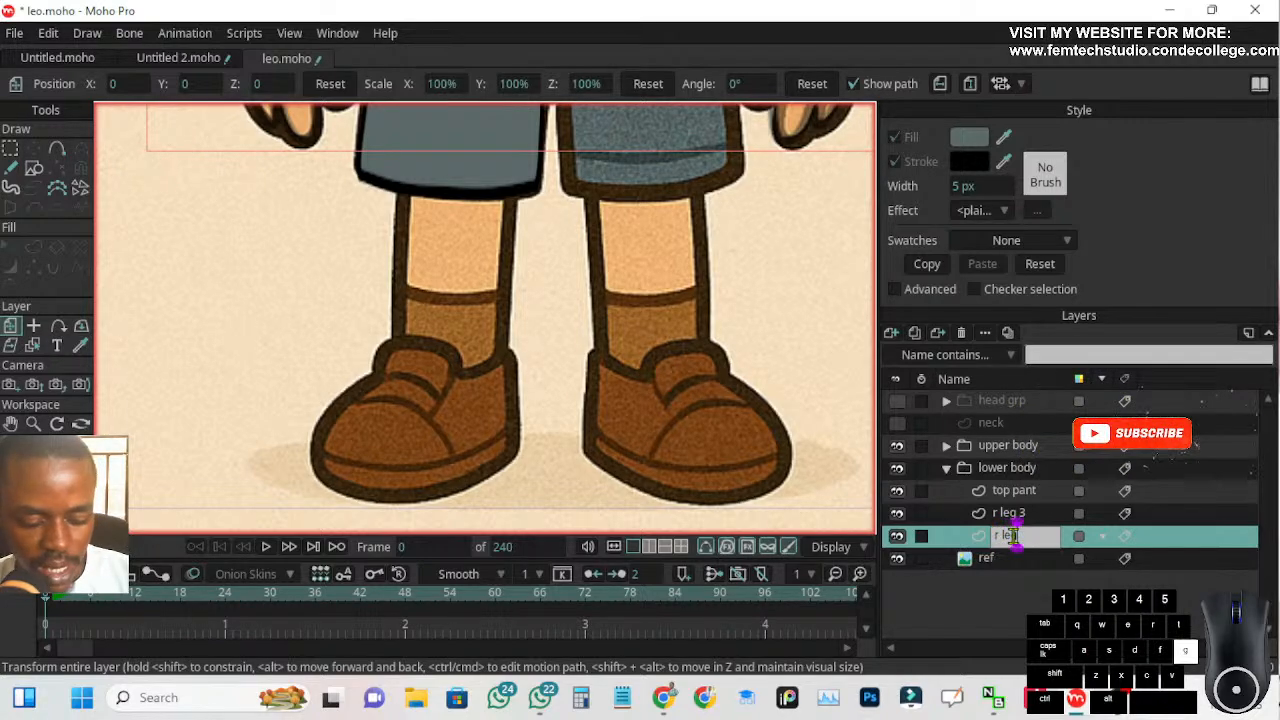
{"action": "type", "text": "2"}
{"action": "key", "text": "Return"}
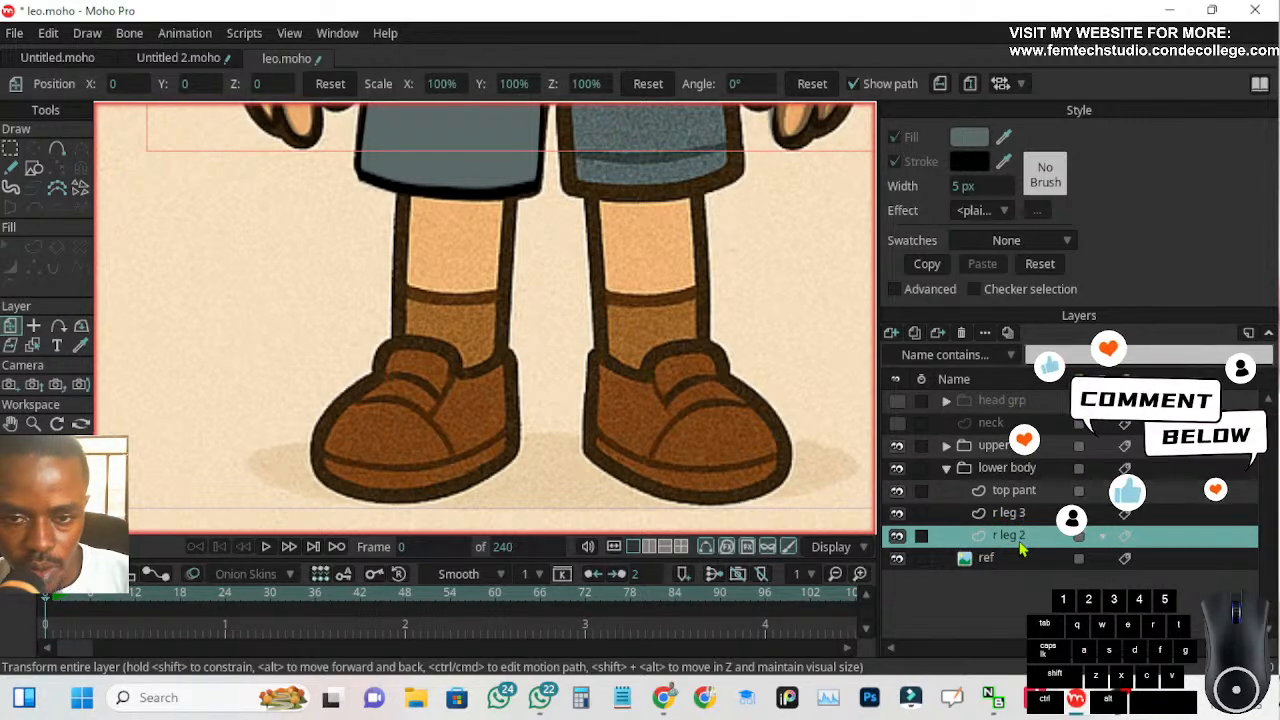
Draw a tall filled rectangle without a stroke on r leg 2 and move it over the right shin, its top tucked under the shorts
{"action": "left_click", "coordinate": [33, 168]}
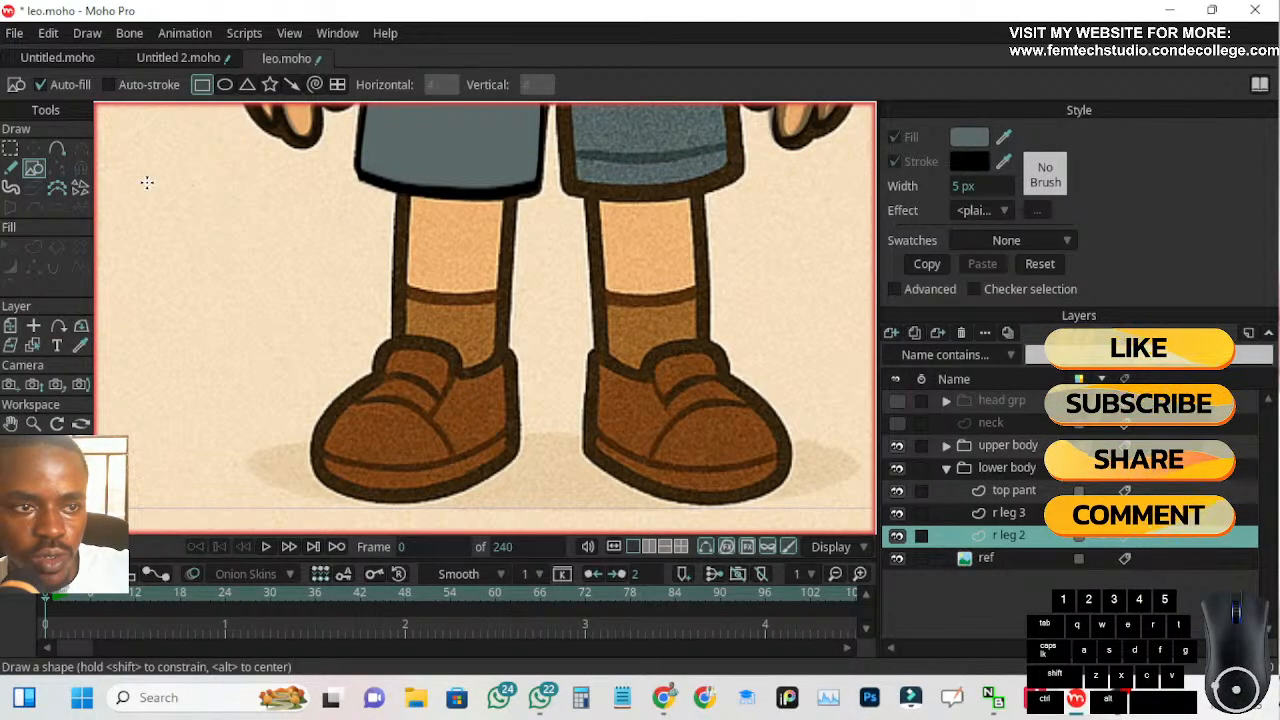
{"action": "mouse_move", "coordinate": [232, 187]}
{"action": "left_mouse_down"}
{"action": "mouse_move", "coordinate": [316, 330]}
{"action": "mouse_move", "coordinate": [318, 379]}
{"action": "left_mouse_up"}
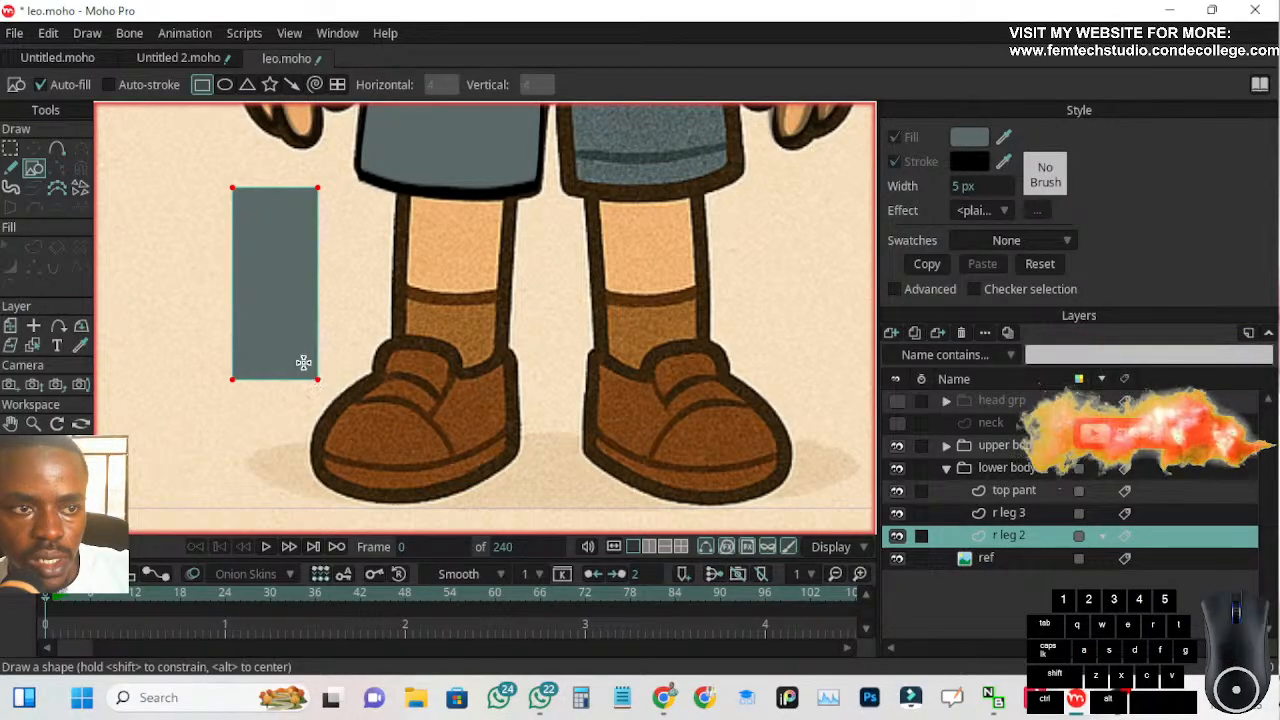
{"action": "left_click", "coordinate": [33, 149]}
{"action": "left_click_drag", "start_coordinate": [257, 314], "coordinate": [405, 283]}
{"action": "left_click_drag", "start_coordinate": [433, 329], "coordinate": [430, 311]}
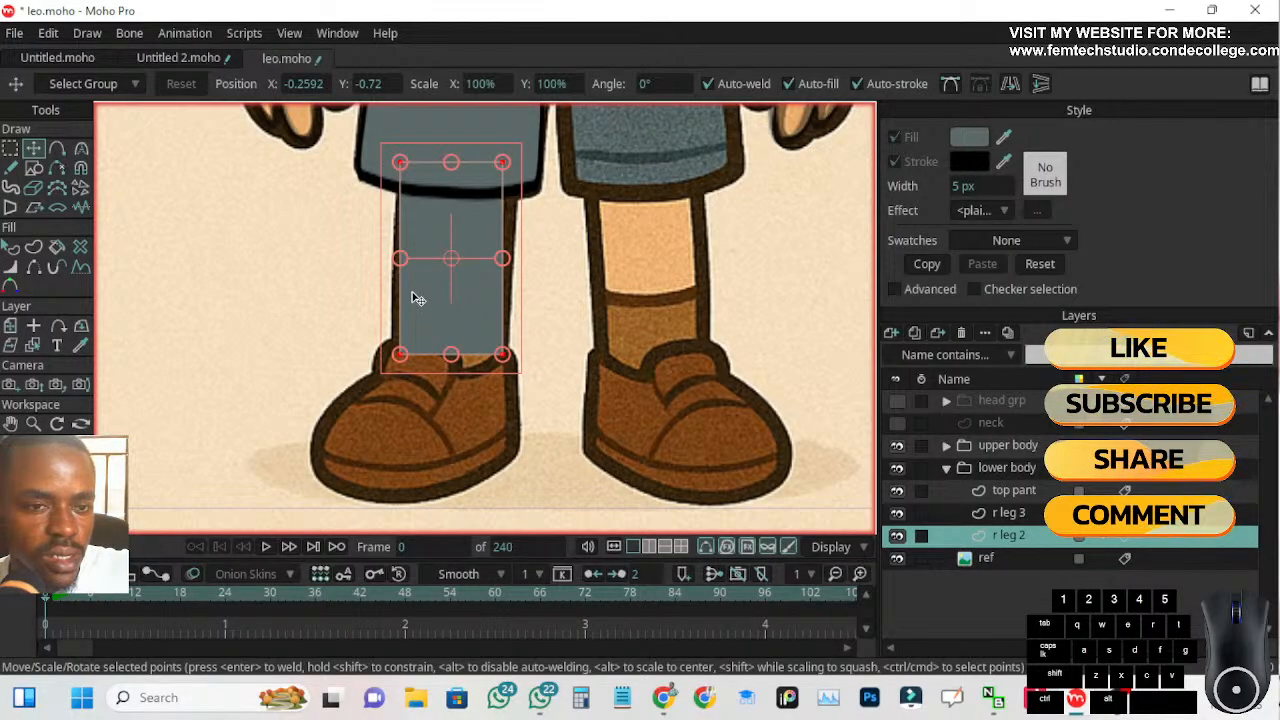
Split all edges of the shin rectangle to add a midpoint on each side, leaving no points selected
{"action": "left_click", "coordinate": [12, 150]}
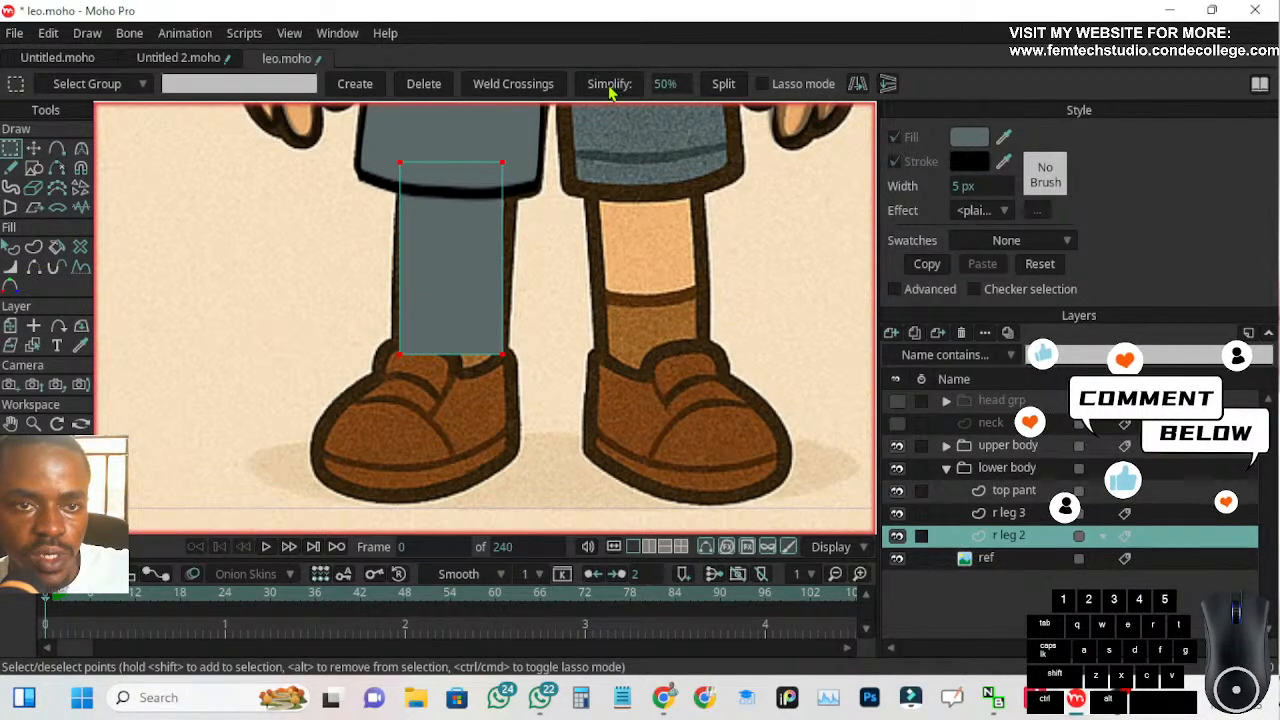
{"action": "left_click_drag", "start_coordinate": [265, 150], "coordinate": [548, 412]}
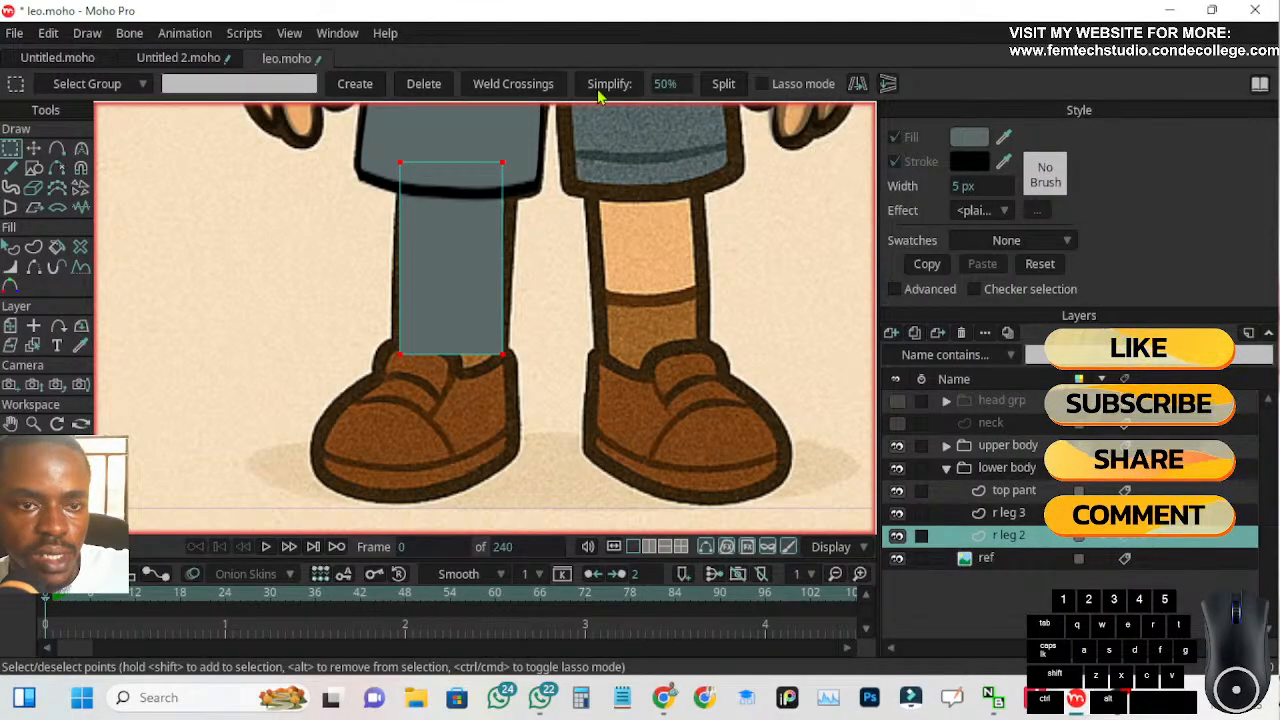
{"action": "left_click", "coordinate": [725, 86]}
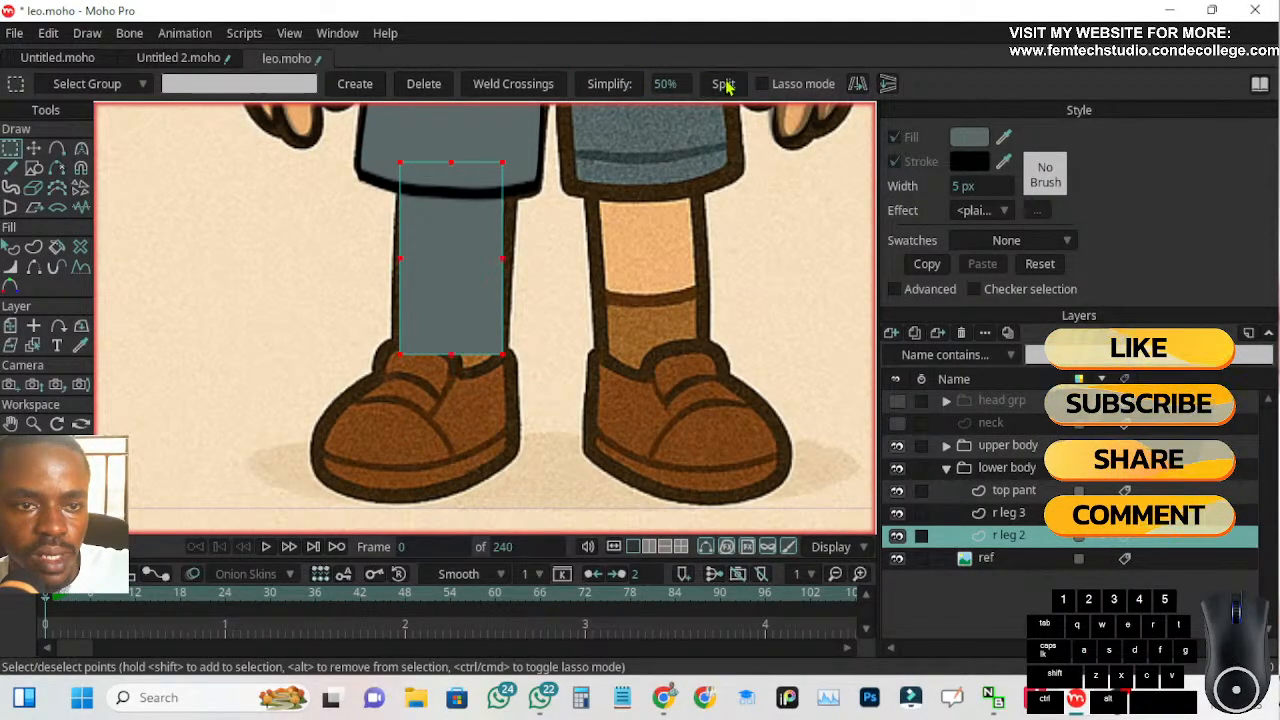
{"action": "left_click", "coordinate": [313, 245]}
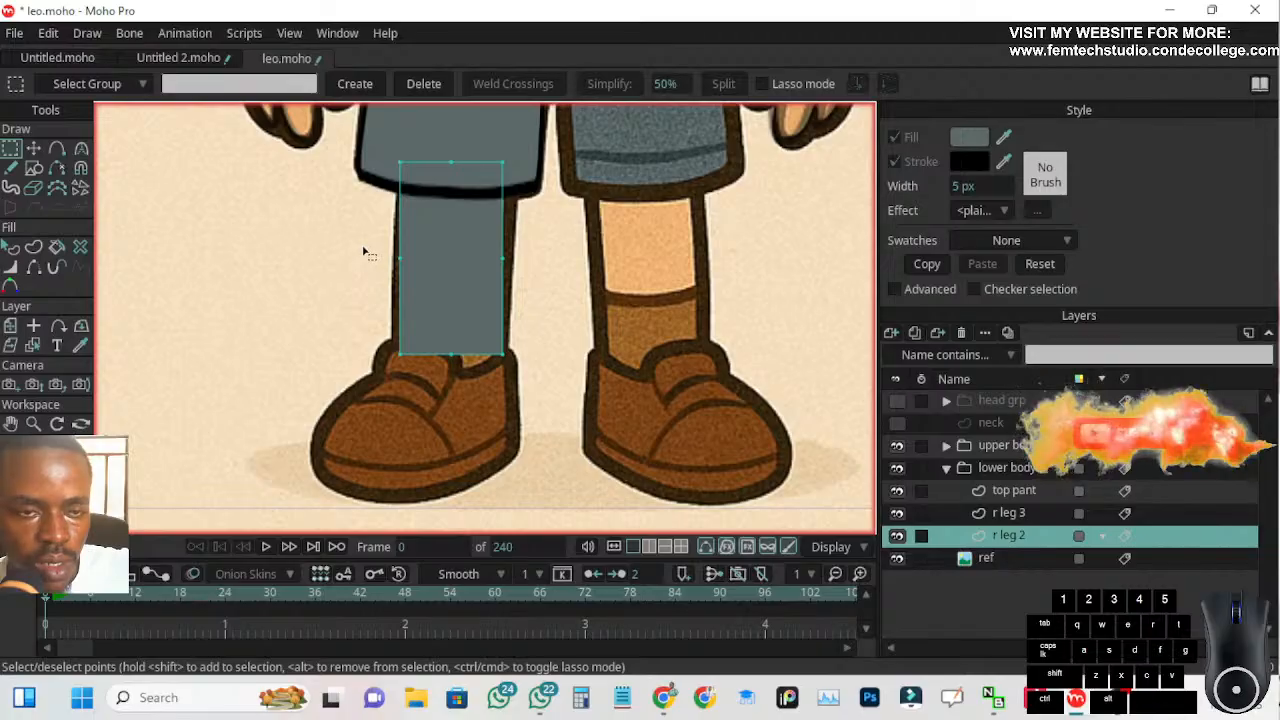
{"action": "left_click", "coordinate": [33, 148]}
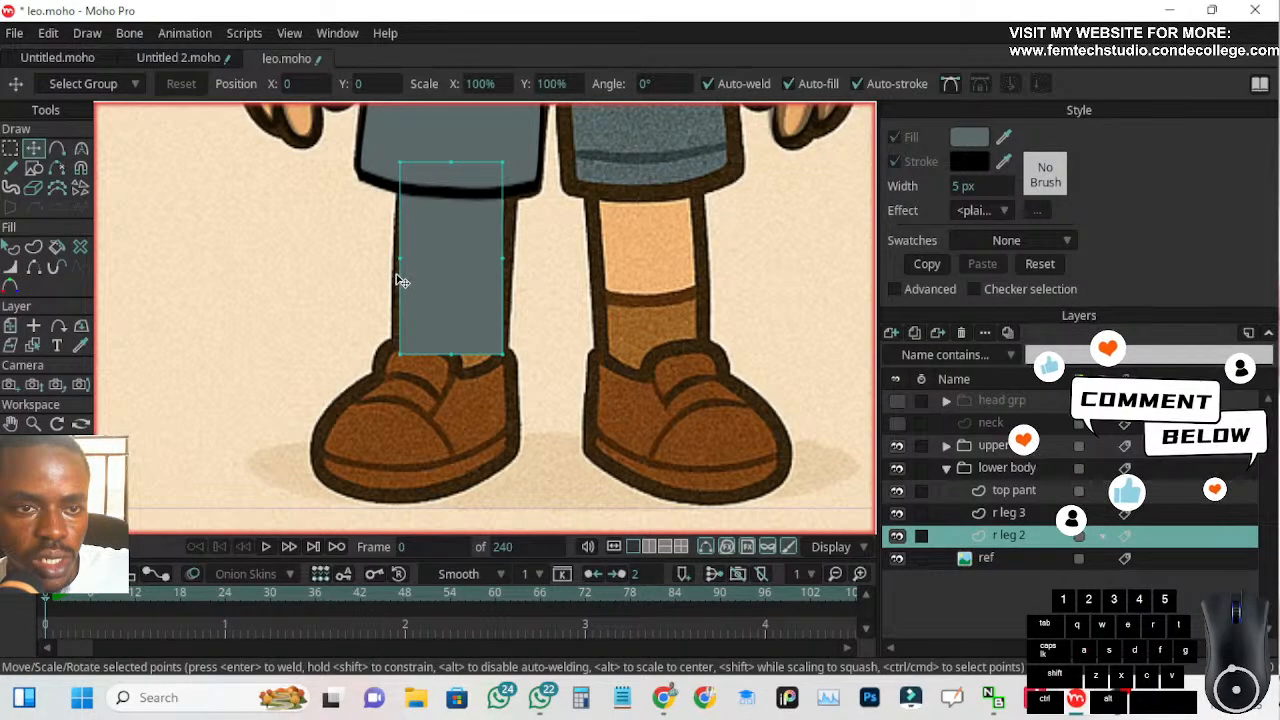
{"action": "left_click_drag", "start_coordinate": [367, 147], "coordinate": [401, 161]}
{"action": "key", "text": "ctrl+z"}
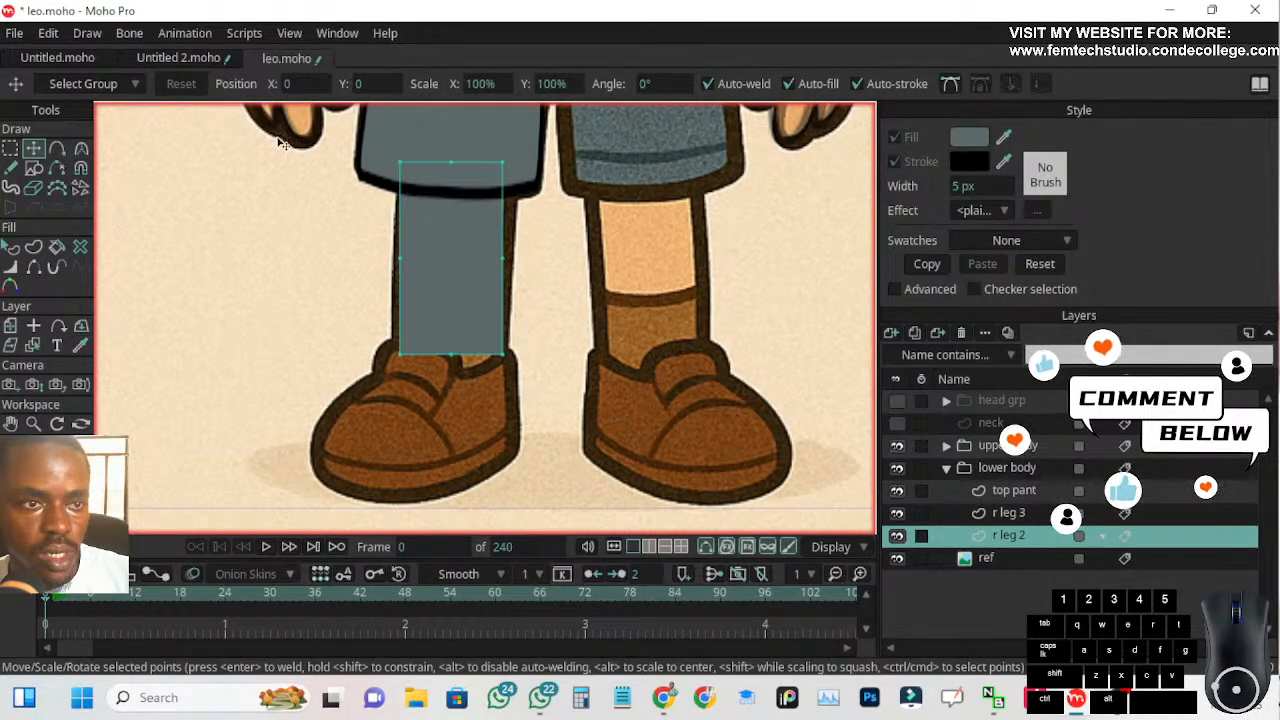
Smooth the shin shape's three top points to curvature 0.30 and pull its bottom middle point down toward the shoe
{"action": "left_click", "coordinate": [12, 149]}
{"action": "left_click_drag", "start_coordinate": [316, 154], "coordinate": [574, 203]}
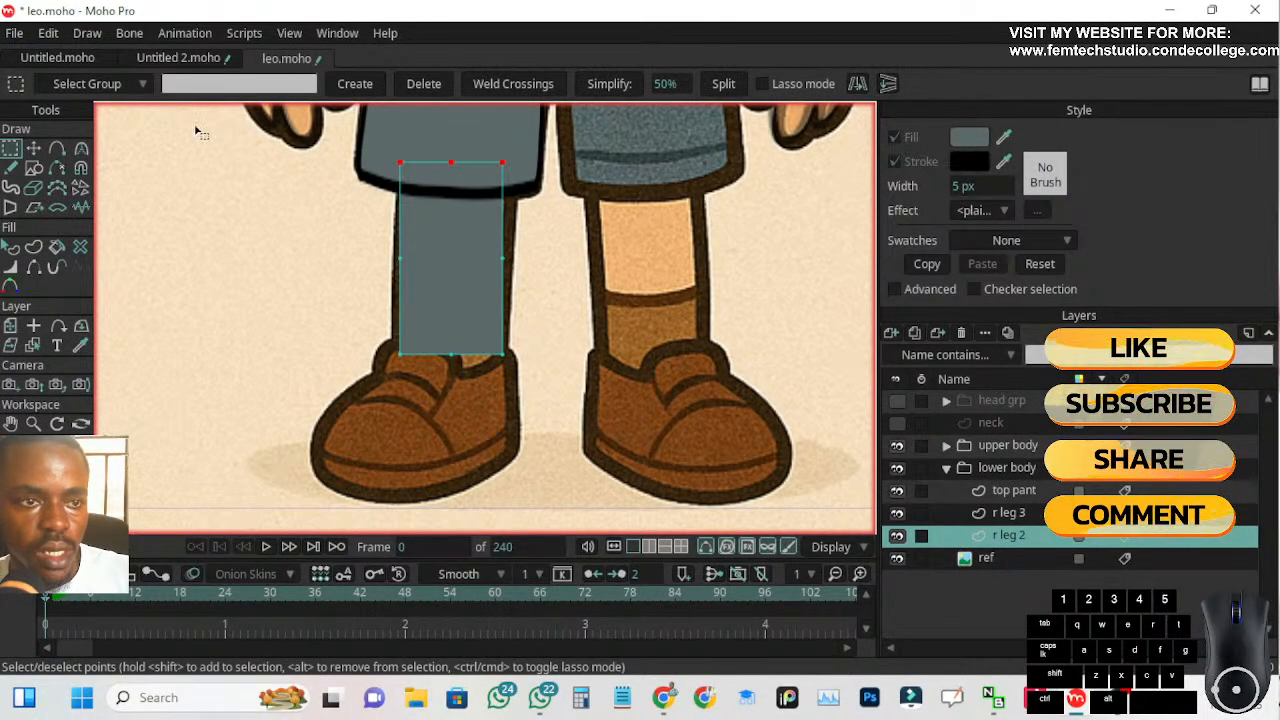
{"action": "left_click", "coordinate": [81, 149]}
{"action": "left_click", "coordinate": [334, 85]}
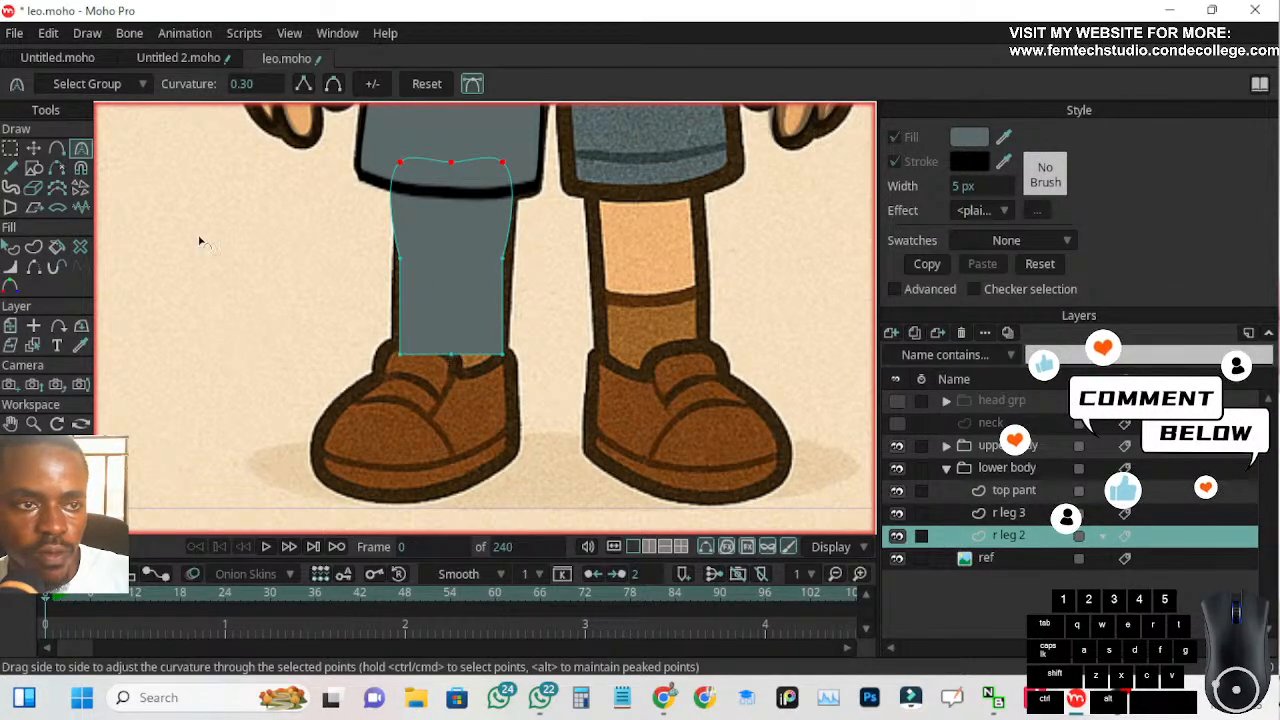
{"action": "key", "text": "t"}
{"action": "left_click_drag", "start_coordinate": [452, 356], "coordinate": [449, 381]}
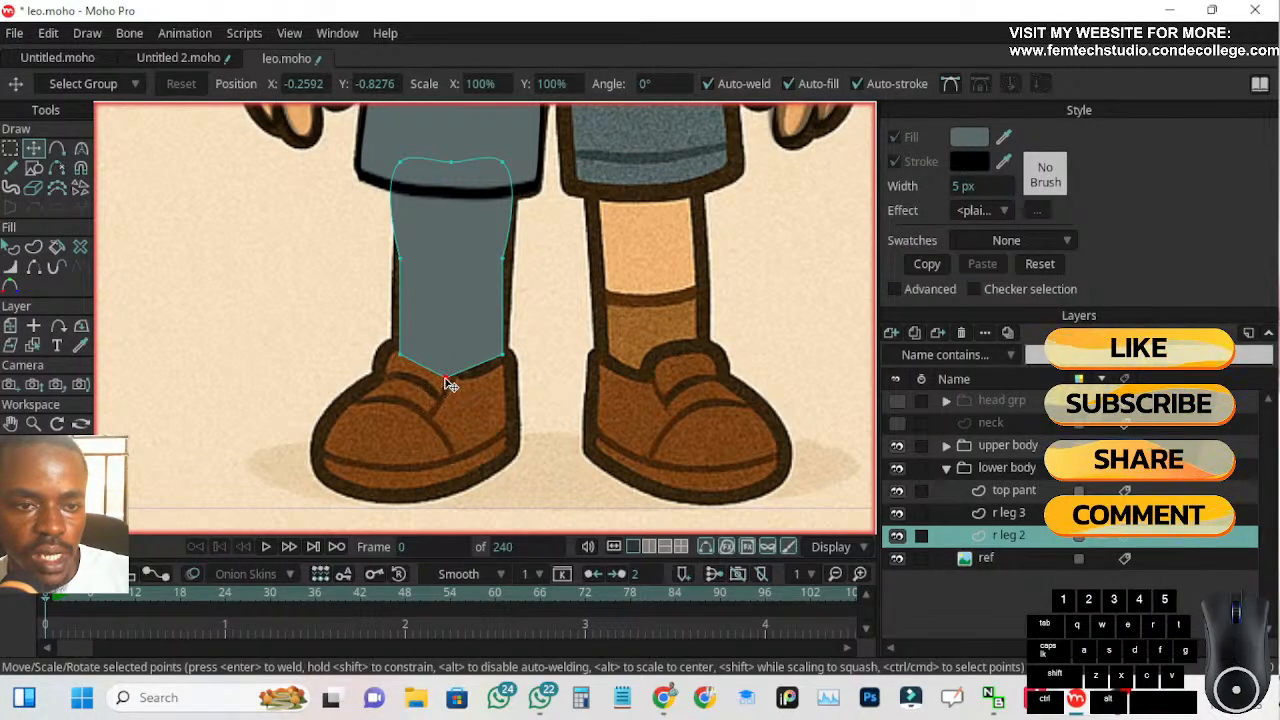
Smooth the shin shape's three bottom points on r leg 2 to curvature 0.30
{"action": "left_click", "coordinate": [11, 149]}
{"action": "left_click_drag", "start_coordinate": [329, 336], "coordinate": [525, 408]}
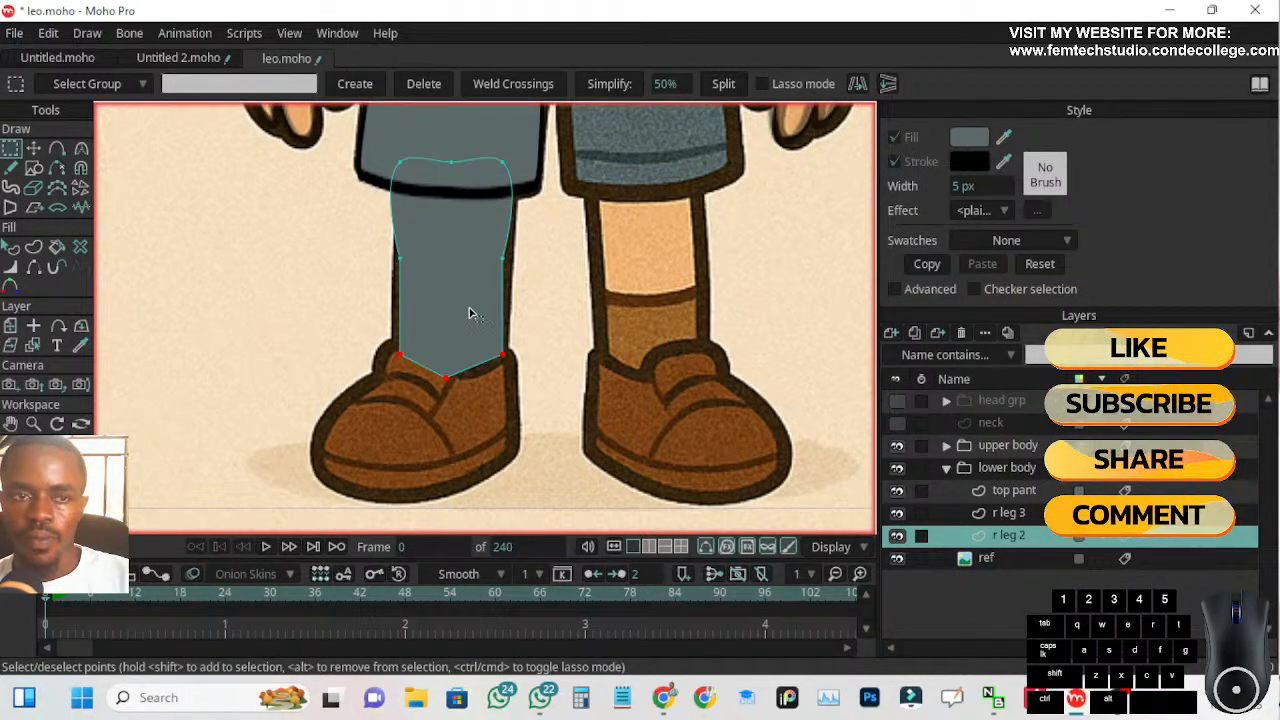
{"action": "left_click", "coordinate": [81, 148]}
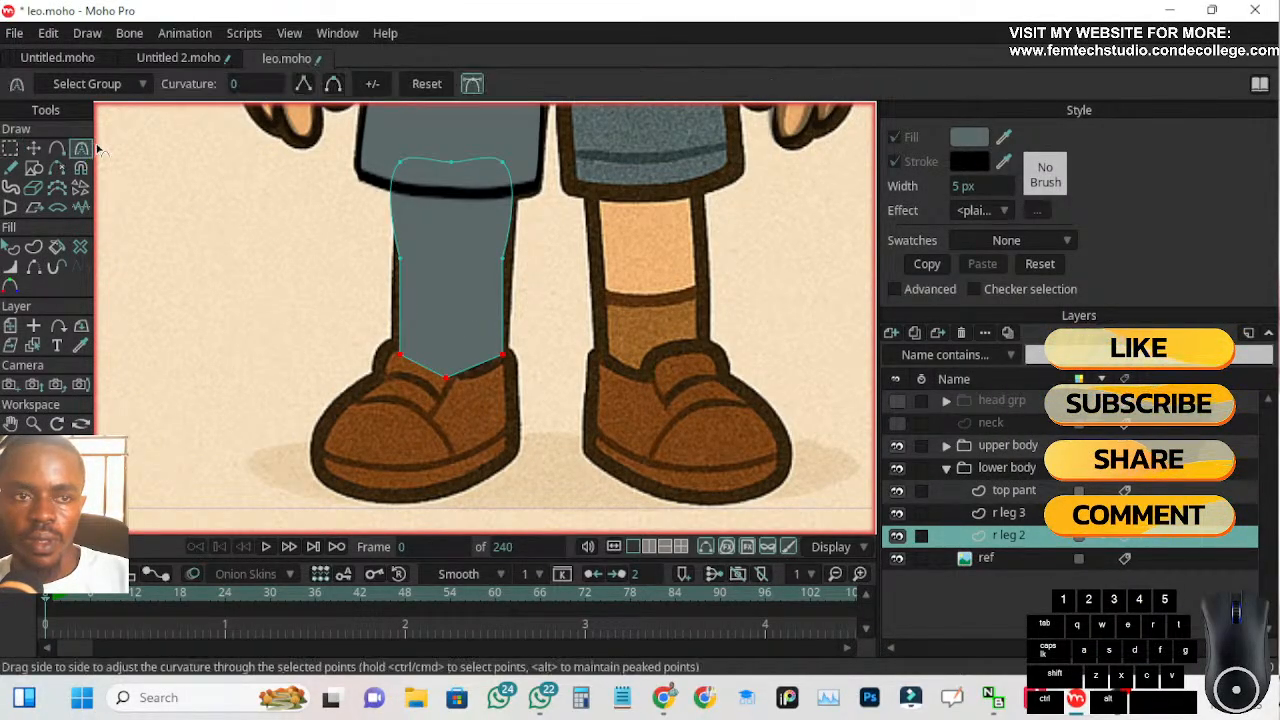
{"action": "left_click", "coordinate": [334, 85]}
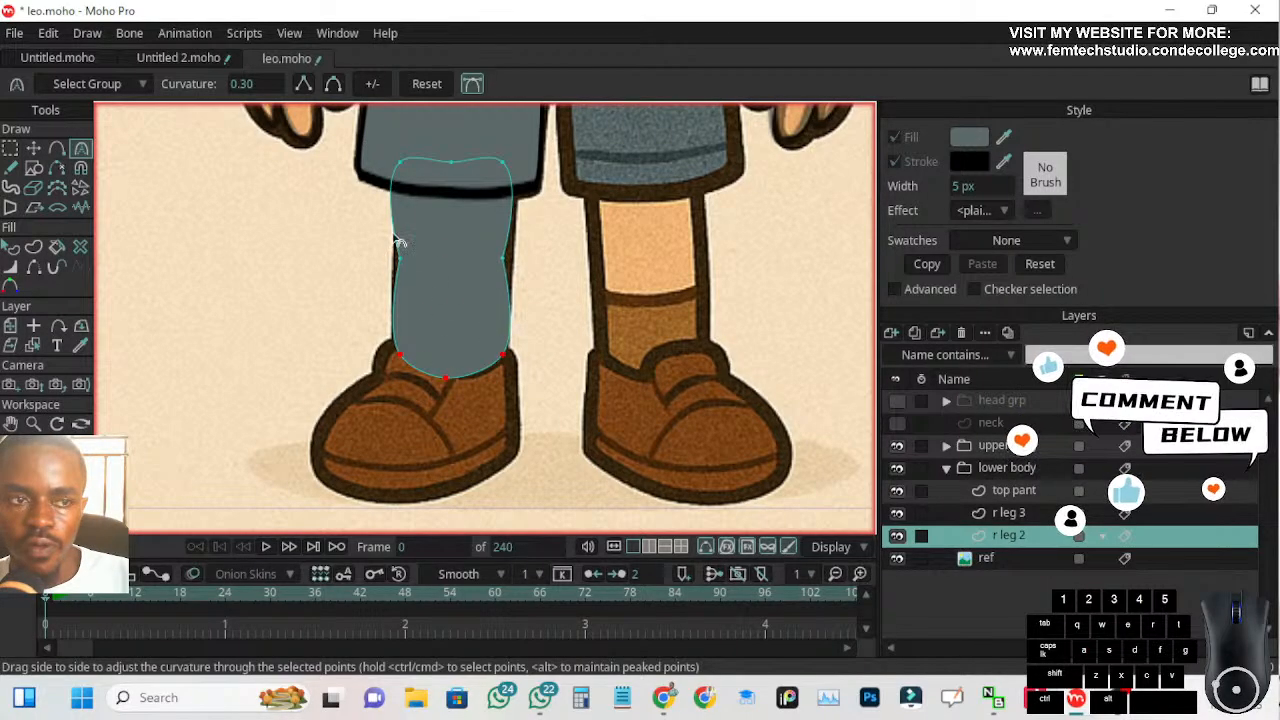
Move the shin shape's two side midpoints outward toward the edges of the reference leg
{"action": "left_click", "coordinate": [34, 148]}
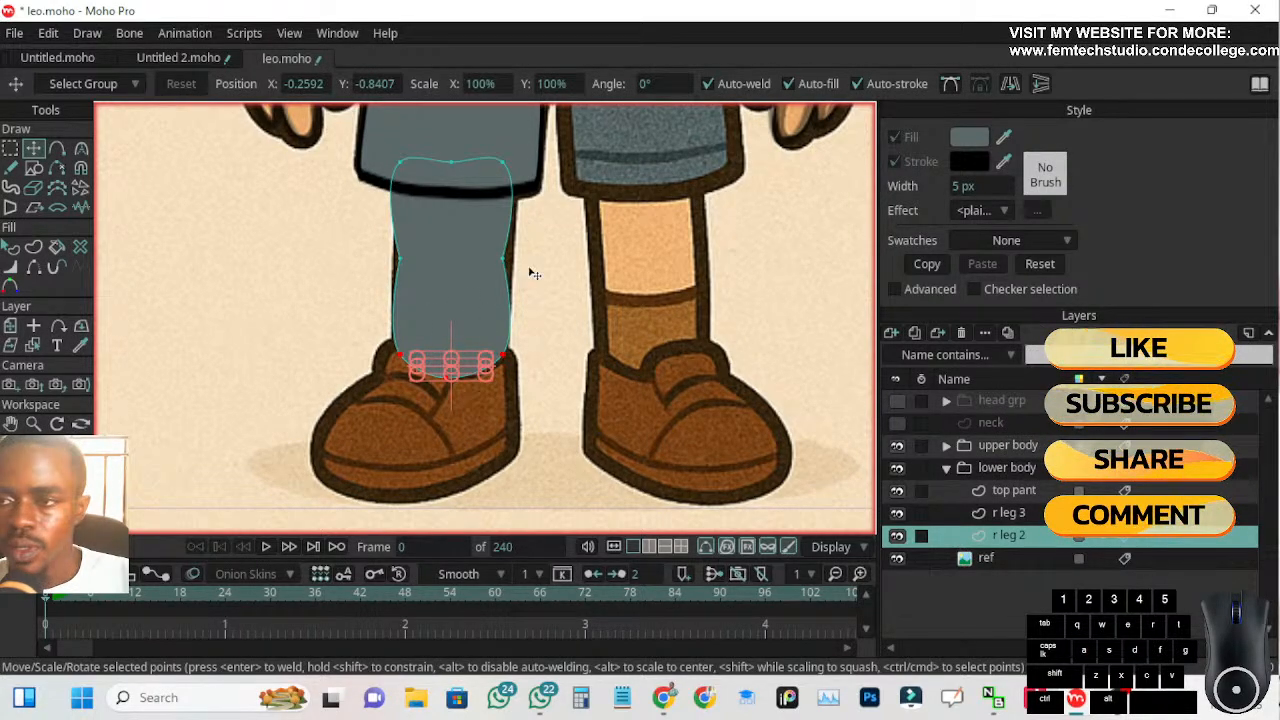
{"action": "left_click", "coordinate": [664, 698]}
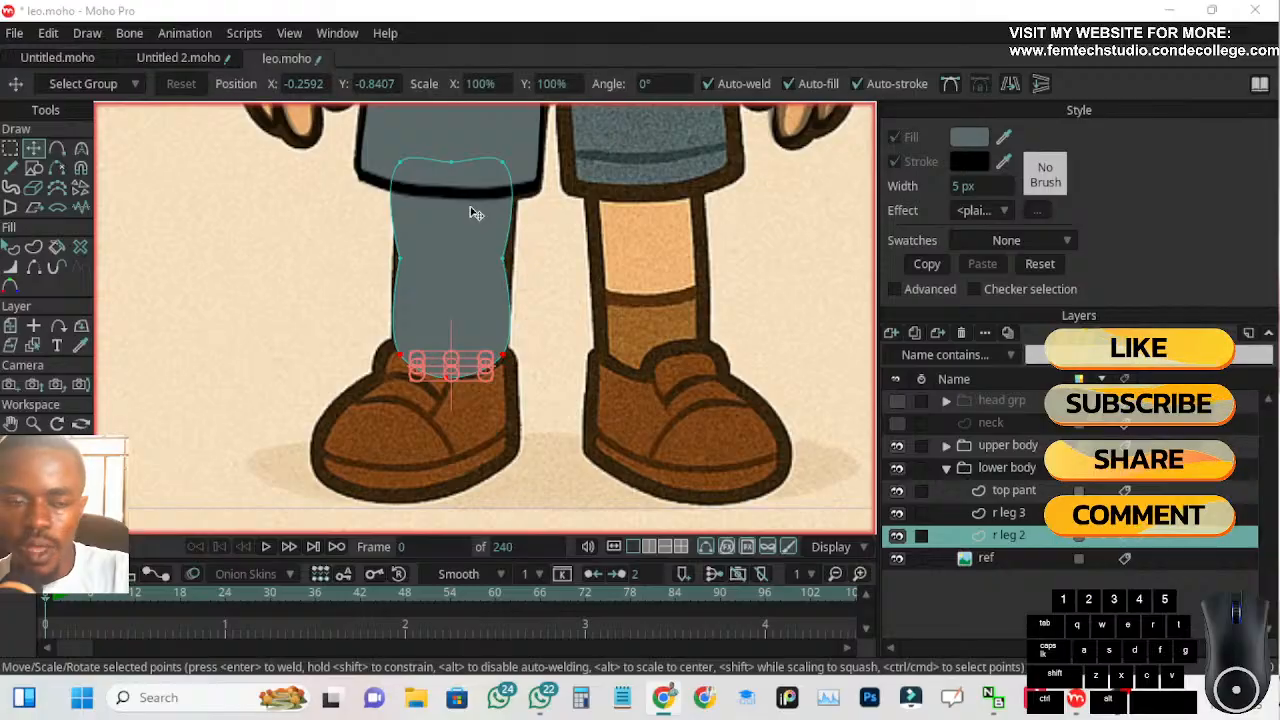
{"action": "left_click", "coordinate": [503, 262]}
{"action": "left_click_drag", "start_coordinate": [504, 264], "coordinate": [512, 262]}
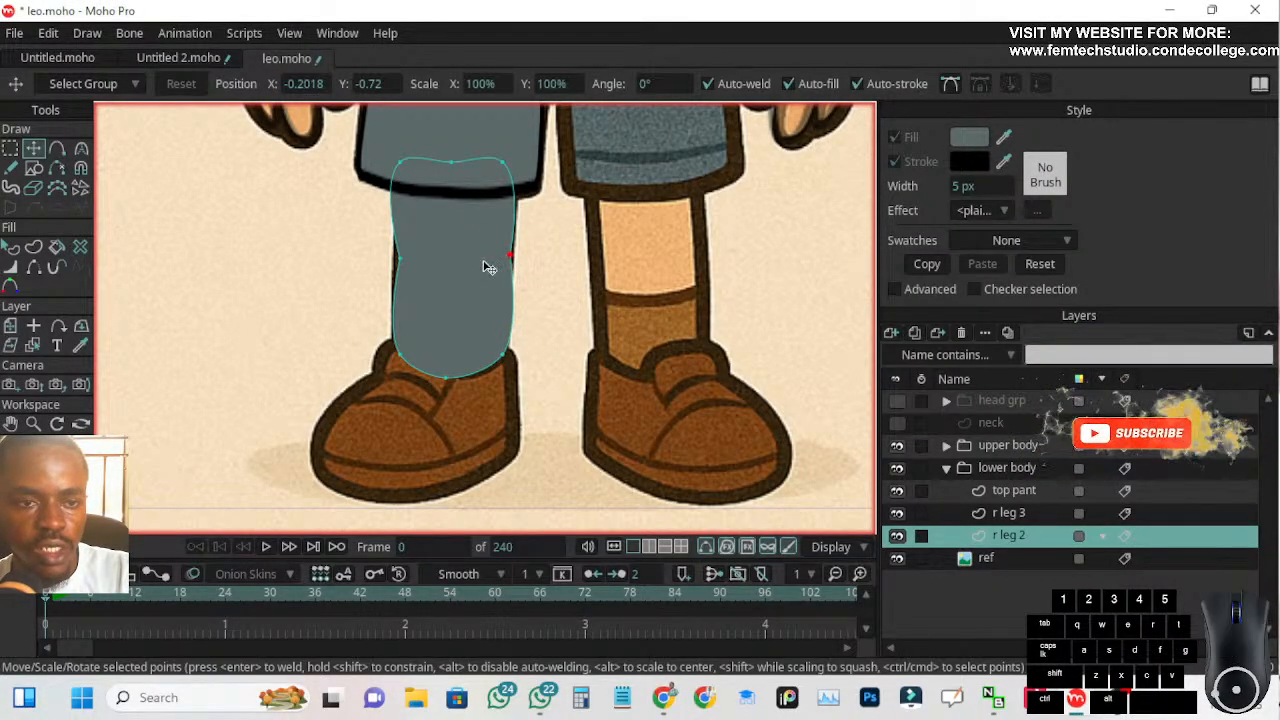
{"action": "left_click", "coordinate": [397, 258]}
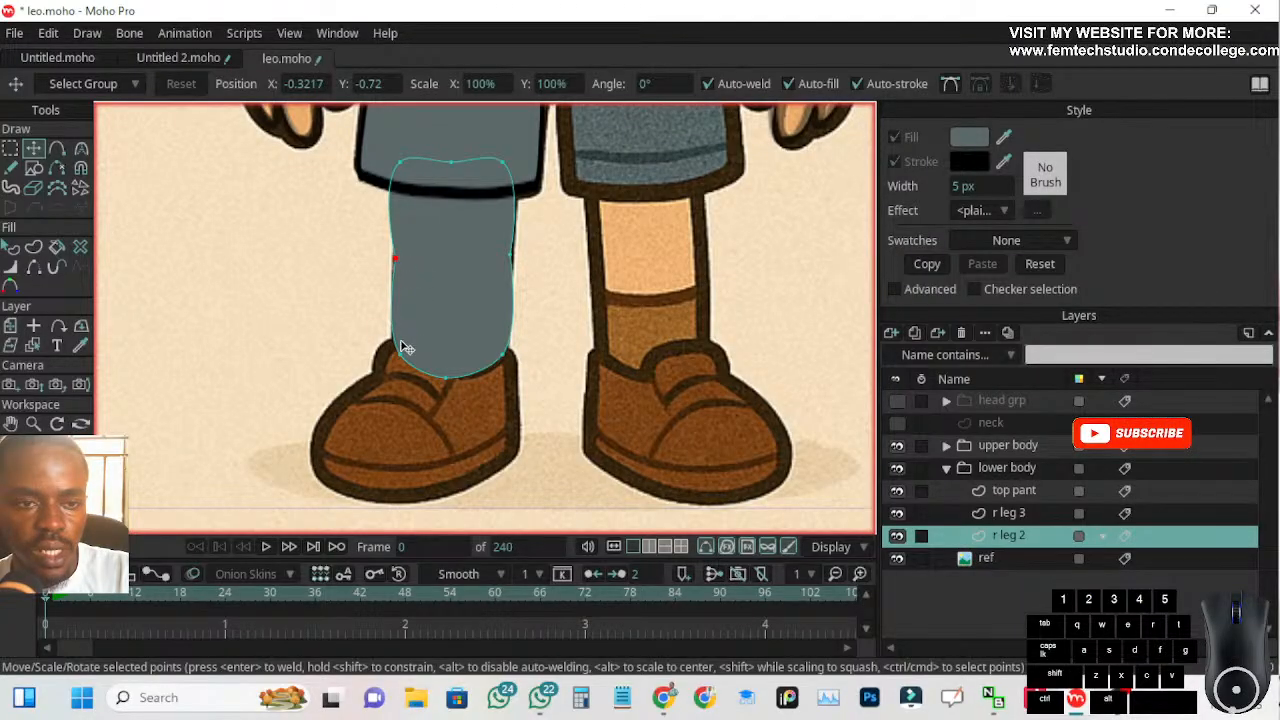
Set the r leg 2 layer's opacity to 50% in its layer settings
{"action": "double_click", "coordinate": [1032, 536]}
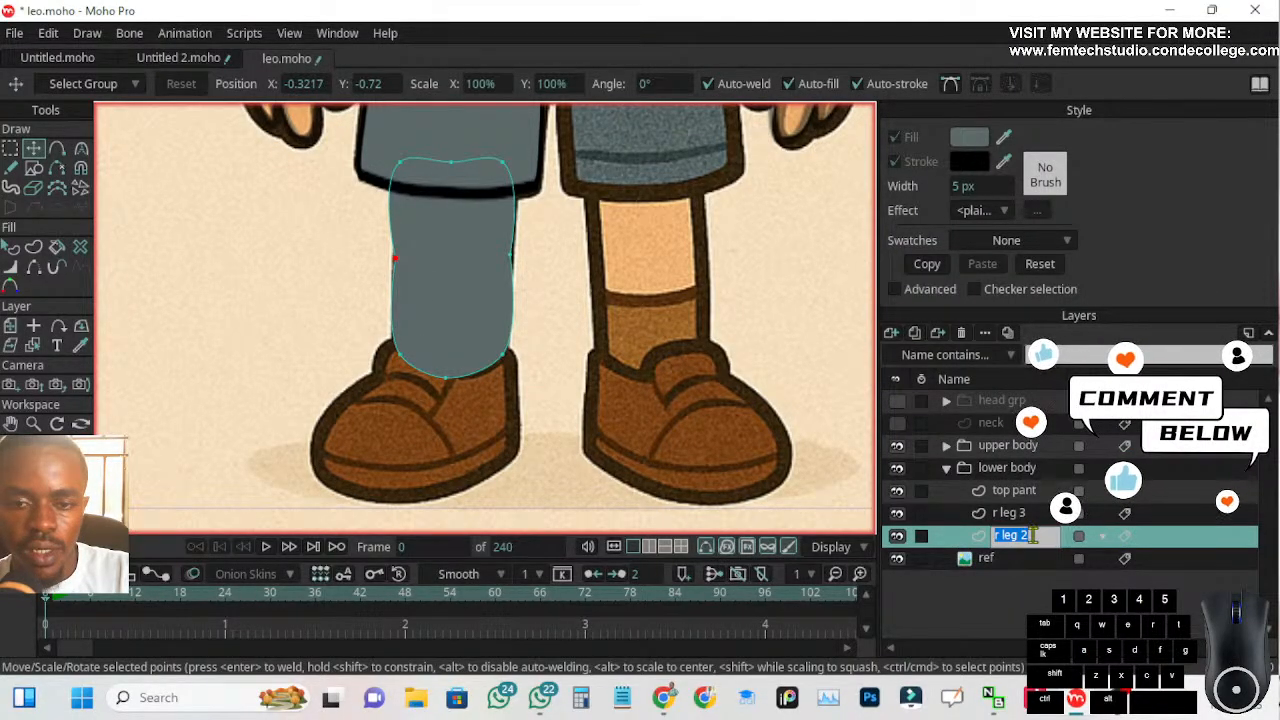
{"action": "double_click", "coordinate": [1020, 535]}
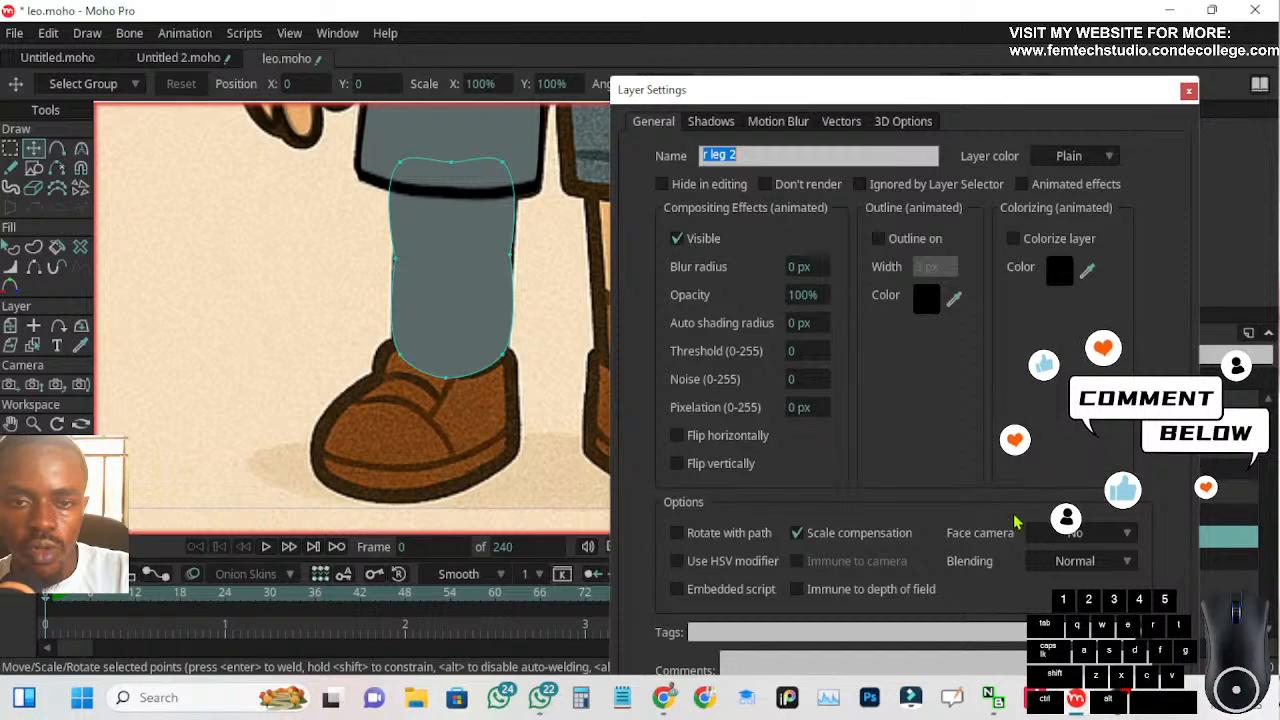
{"action": "left_click", "coordinate": [808, 294]}
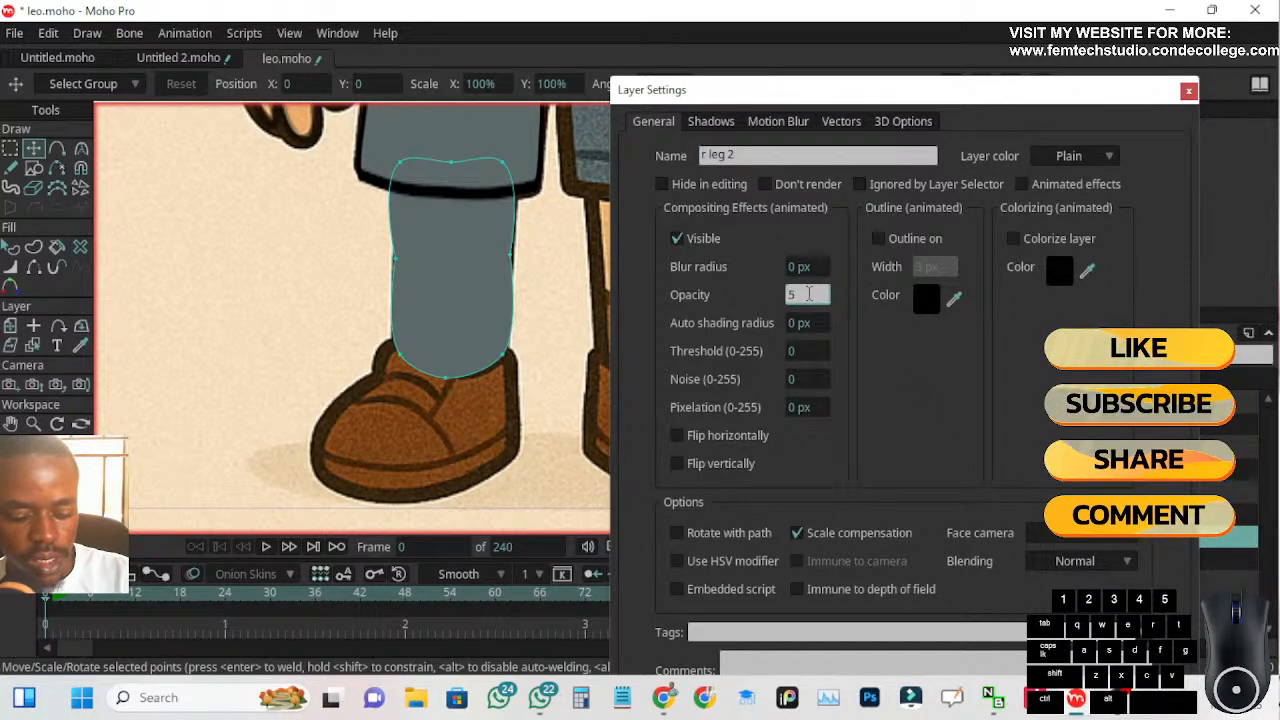
{"action": "type", "text": "50"}
{"action": "key", "text": "Return"}
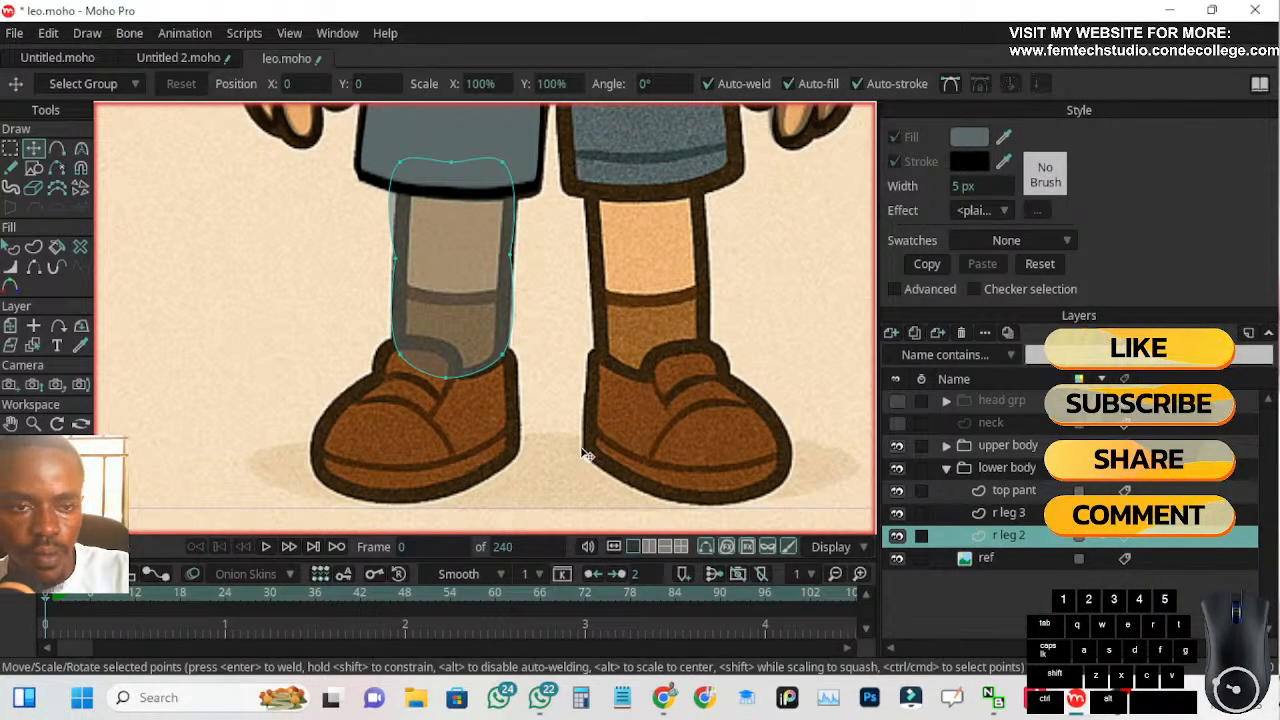
Reshape the shin's top into a rounded arch under the shorts, lowering both upper corner points to the hem and raising the top middle point
{"action": "left_click", "coordinate": [390, 252]}
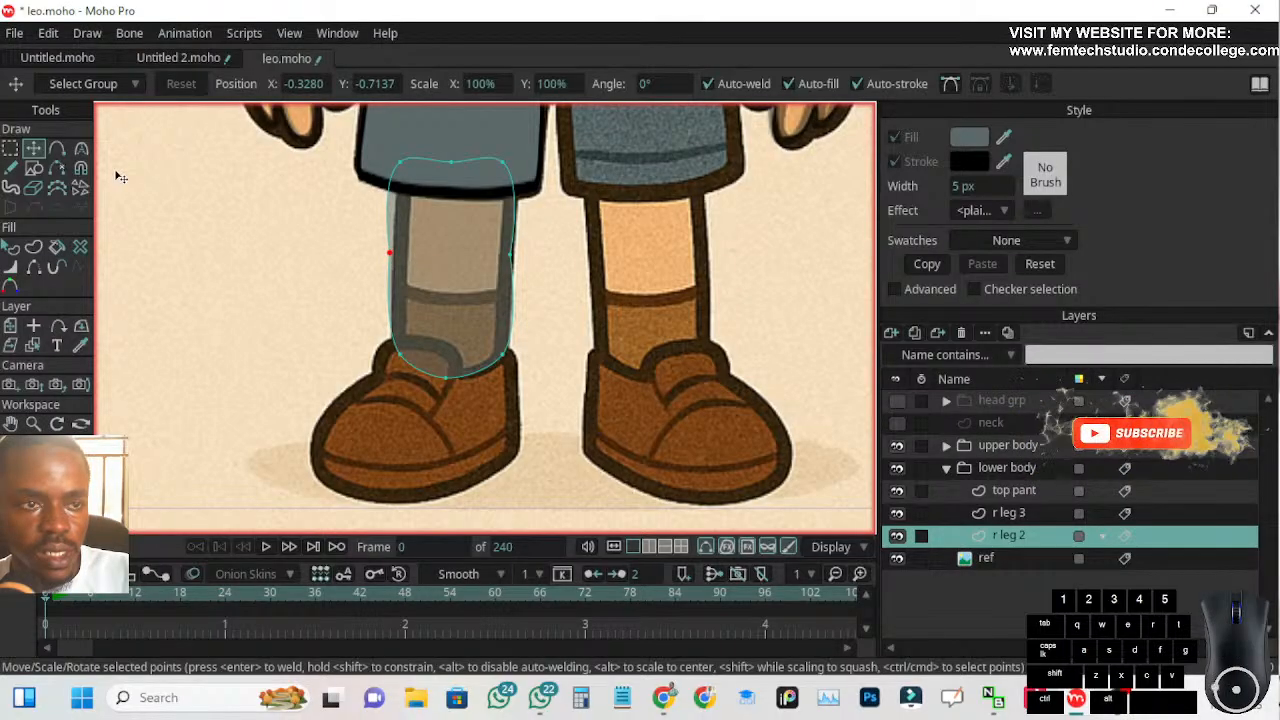
{"action": "left_click", "coordinate": [416, 161]}
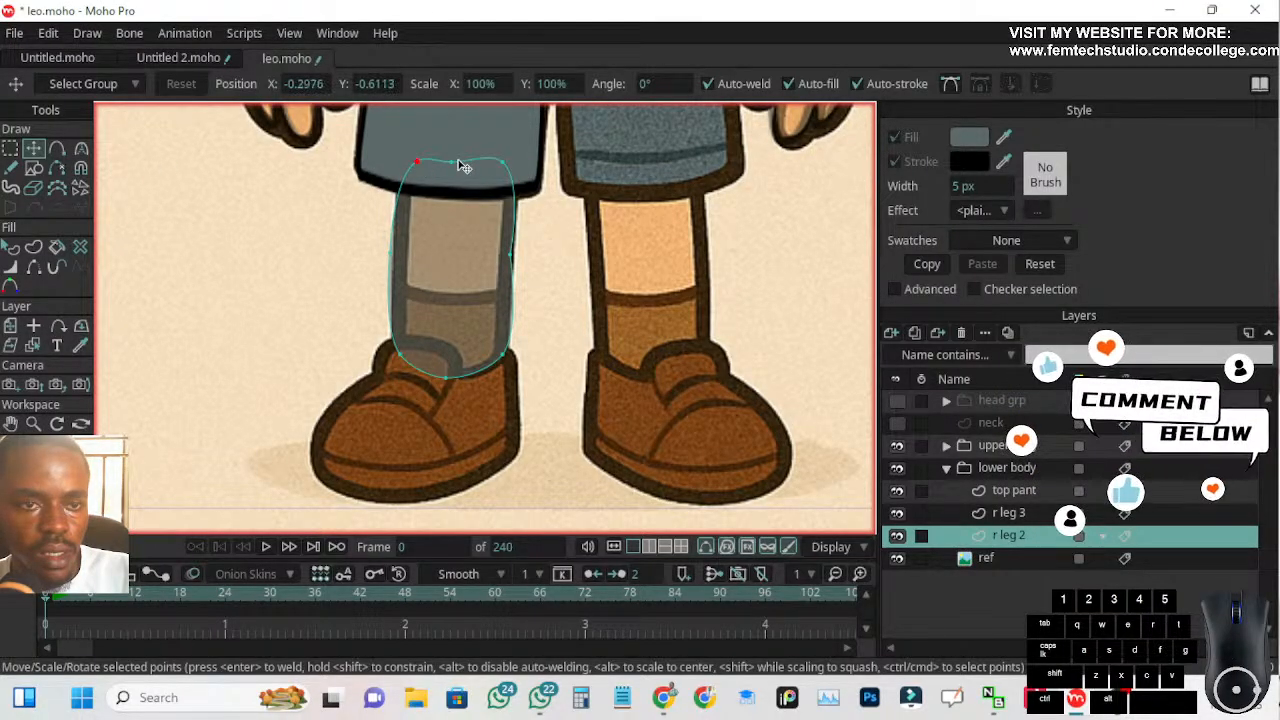
{"action": "left_click_drag", "start_coordinate": [451, 163], "coordinate": [508, 188]}
{"action": "left_click_drag", "start_coordinate": [418, 164], "coordinate": [404, 185]}
{"action": "left_click_drag", "start_coordinate": [453, 139], "coordinate": [457, 140]}
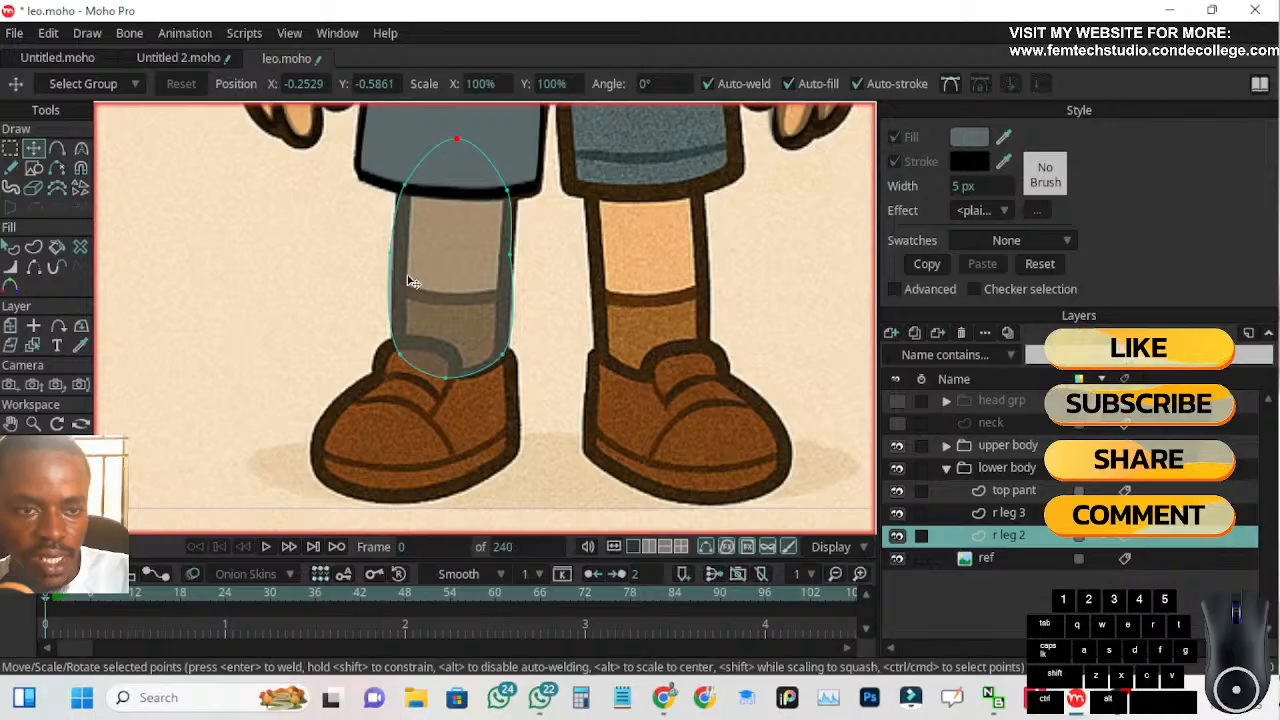
Align the shin's side midpoints and ankle points with the reference leg's edges and pull the bottom middle point further into the shoe
{"action": "left_click", "coordinate": [395, 255]}
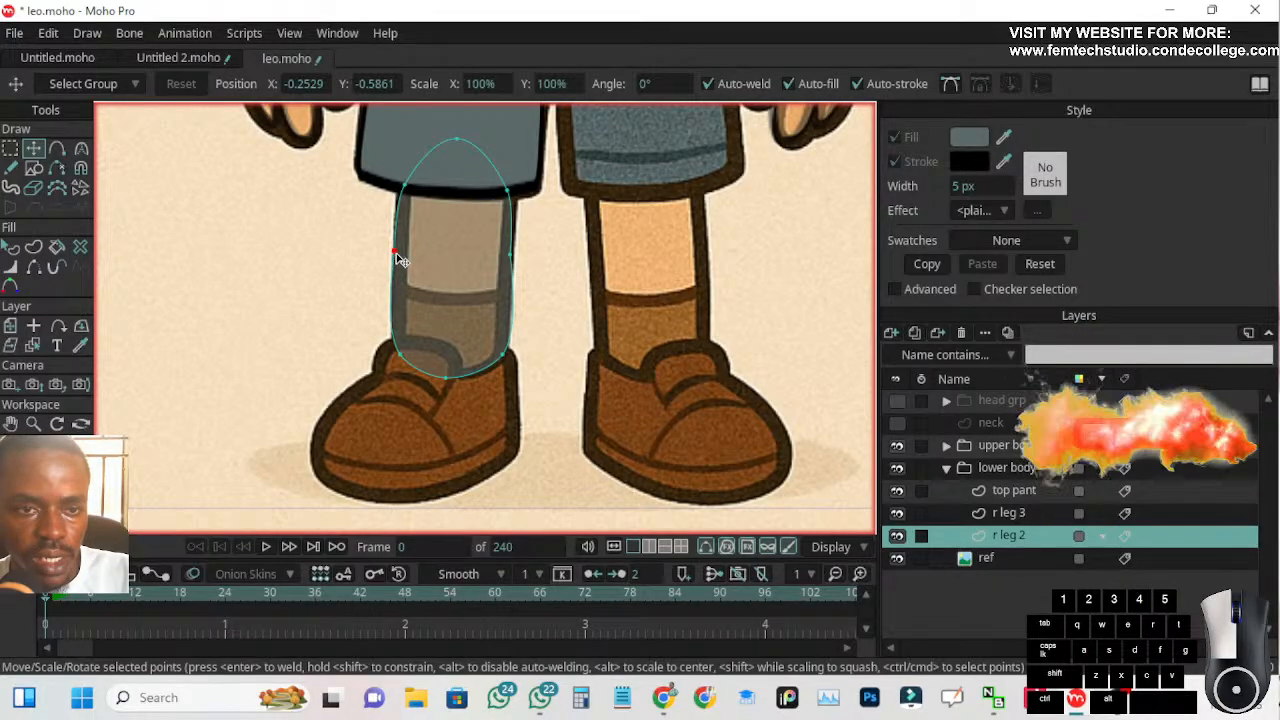
{"action": "left_click", "coordinate": [509, 257]}
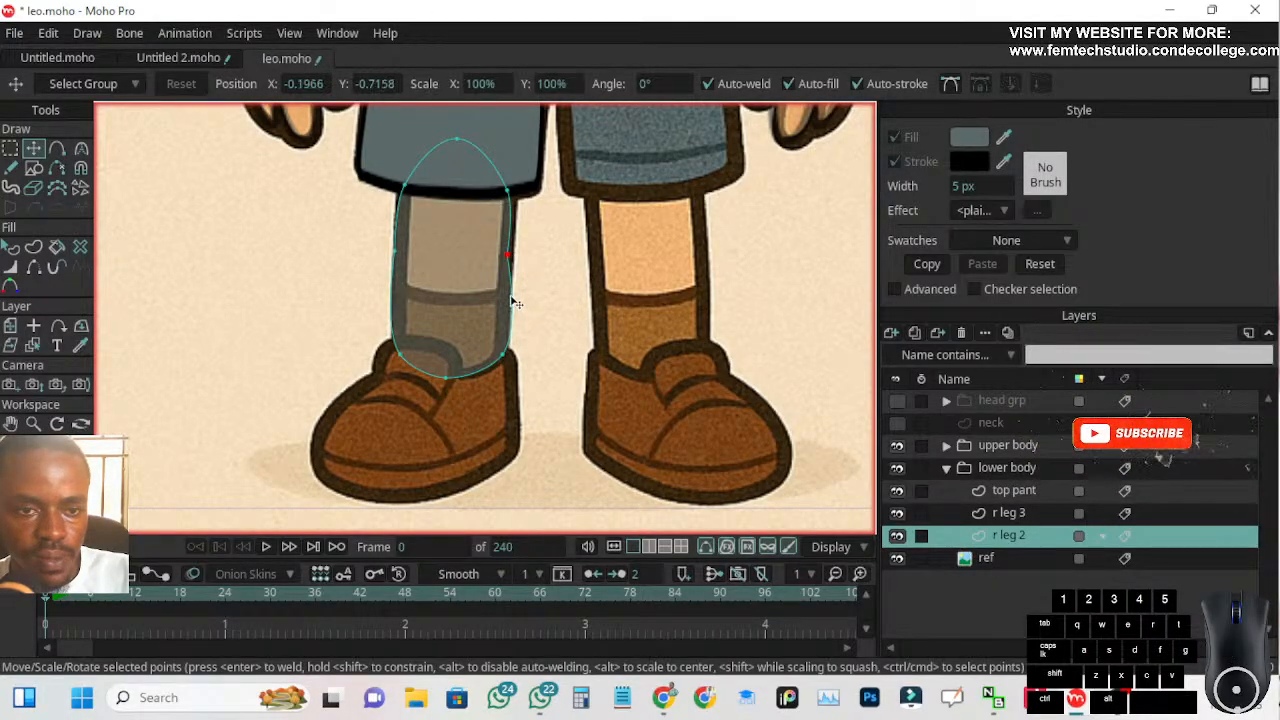
{"action": "left_click", "coordinate": [499, 355]}
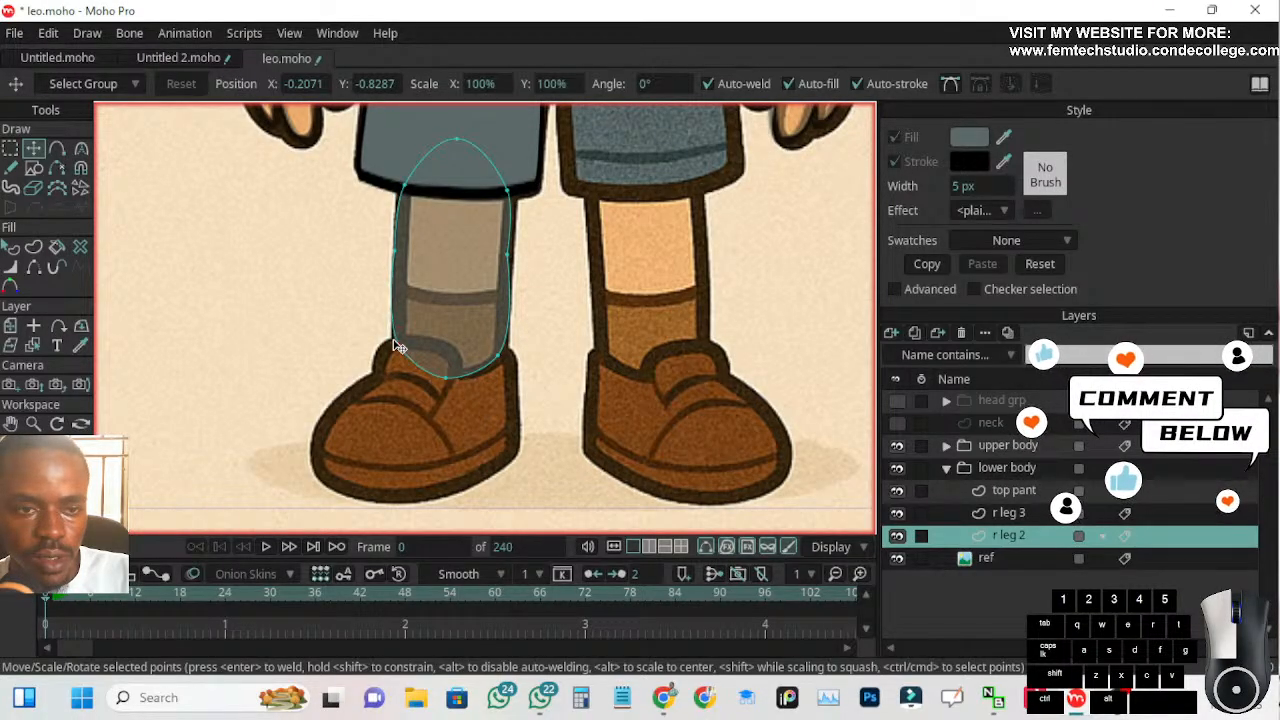
{"action": "left_click_drag", "start_coordinate": [394, 344], "coordinate": [497, 358]}
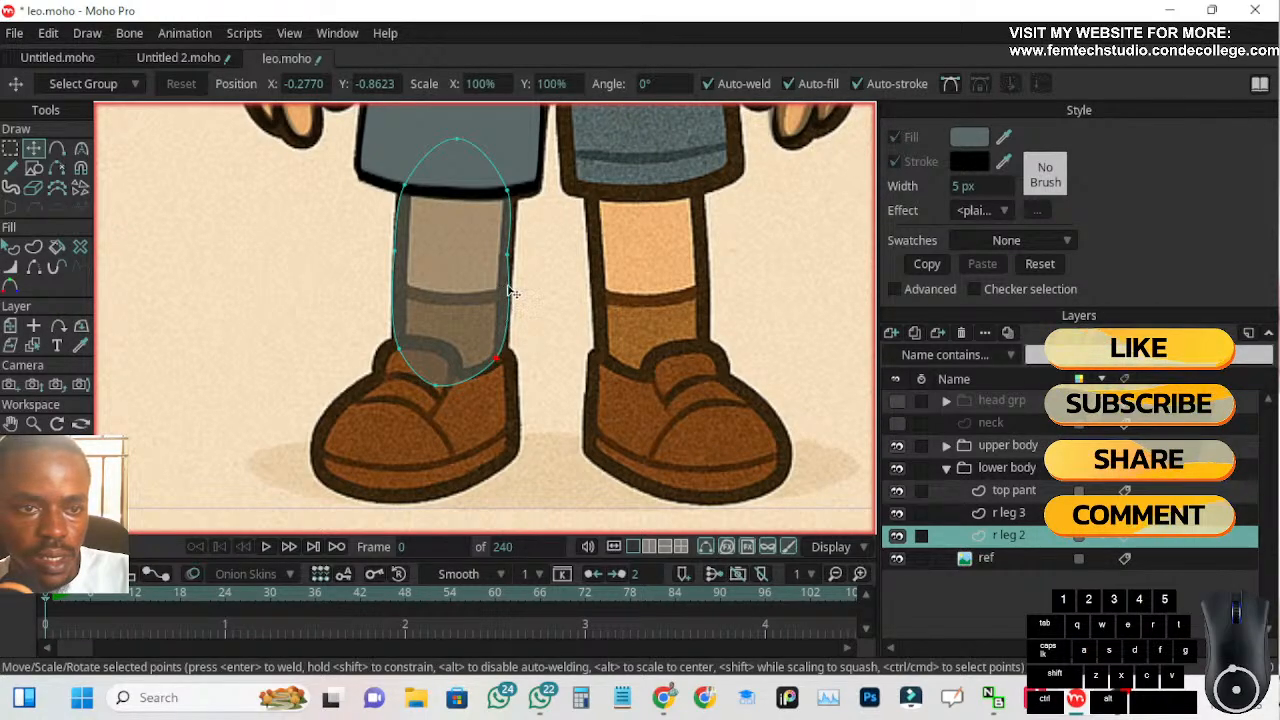
{"action": "left_click", "coordinate": [509, 259]}
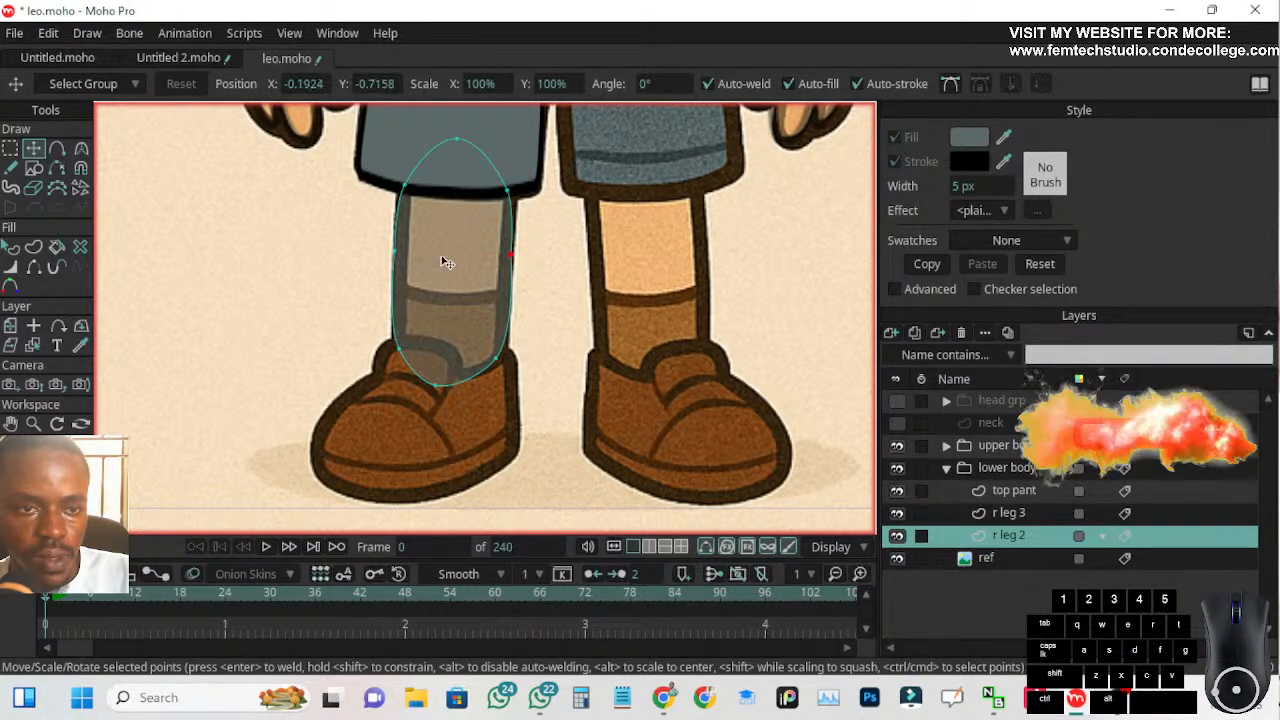
Fine-tune the shin's right upper corner, right midpoint, bottom middle and both ankle points against the reference leg outline
{"action": "scroll", "coordinate": [420, 290], "scroll_direction": "down", "scroll_amount": 3}
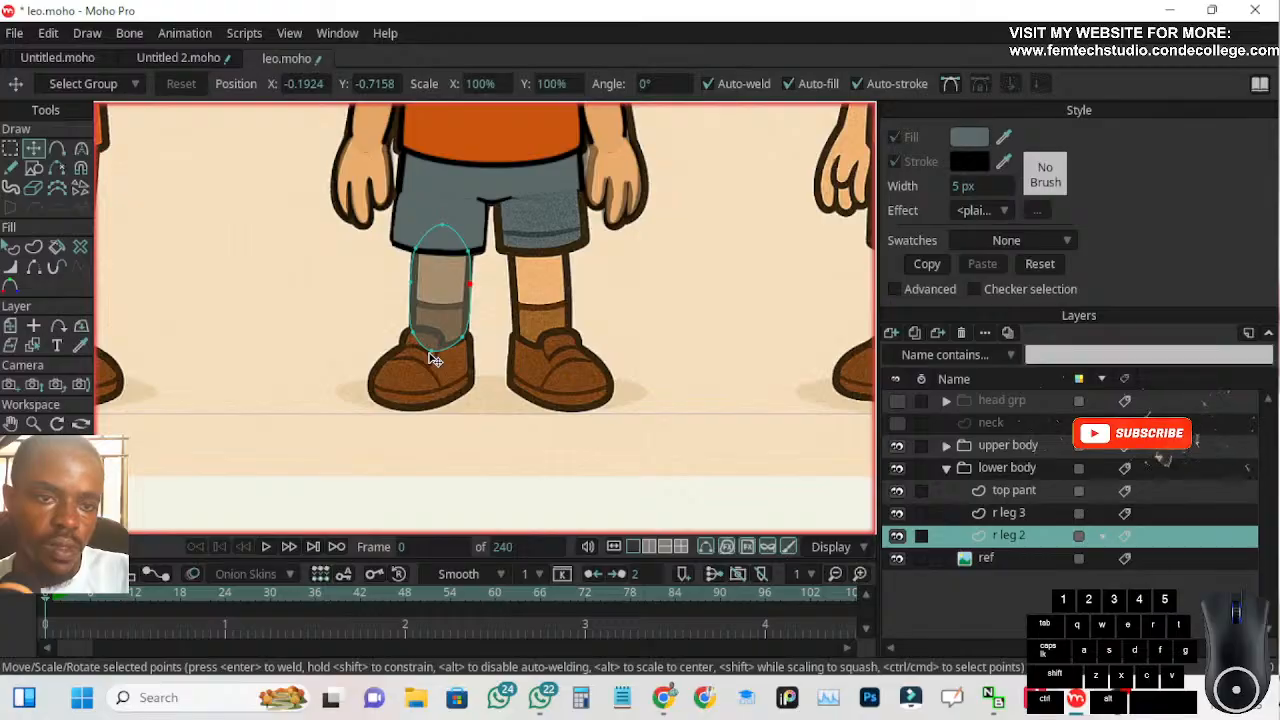
{"action": "scroll", "coordinate": [437, 255], "scroll_direction": "up", "scroll_amount": 4}
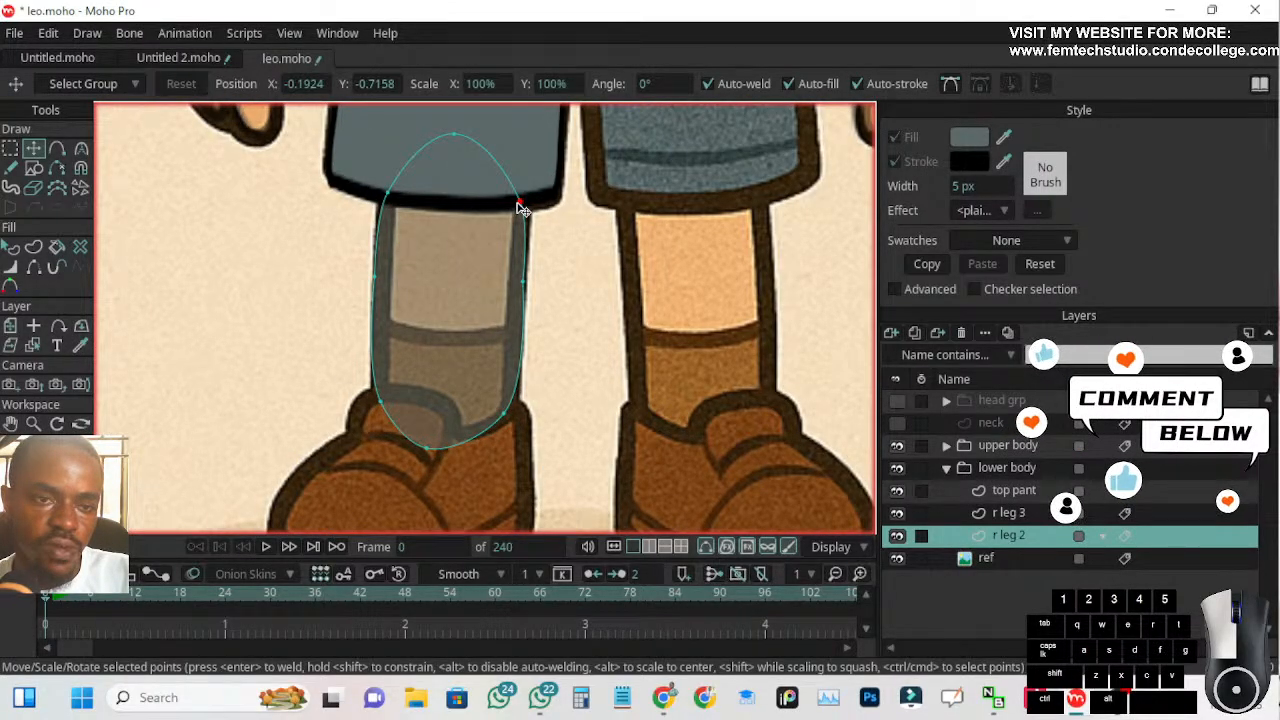
{"action": "left_click", "coordinate": [519, 204]}
{"action": "left_click", "coordinate": [522, 284]}
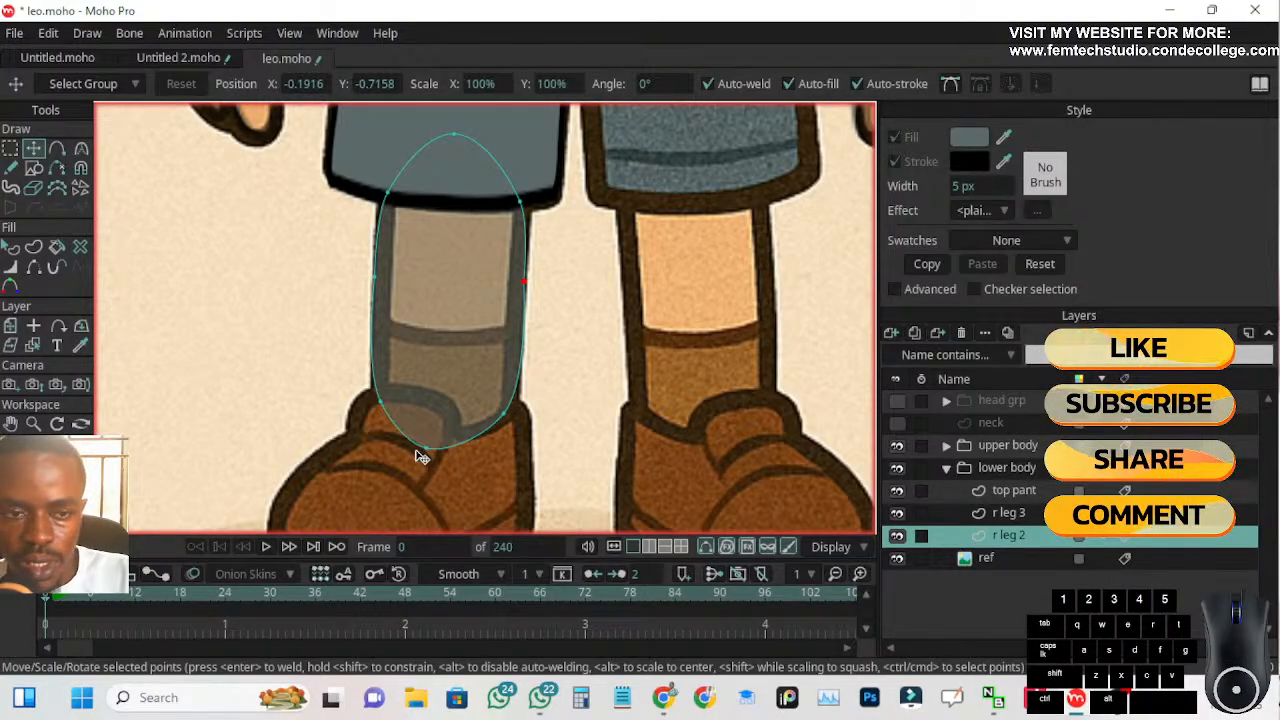
{"action": "left_click_drag", "start_coordinate": [424, 447], "coordinate": [424, 456]}
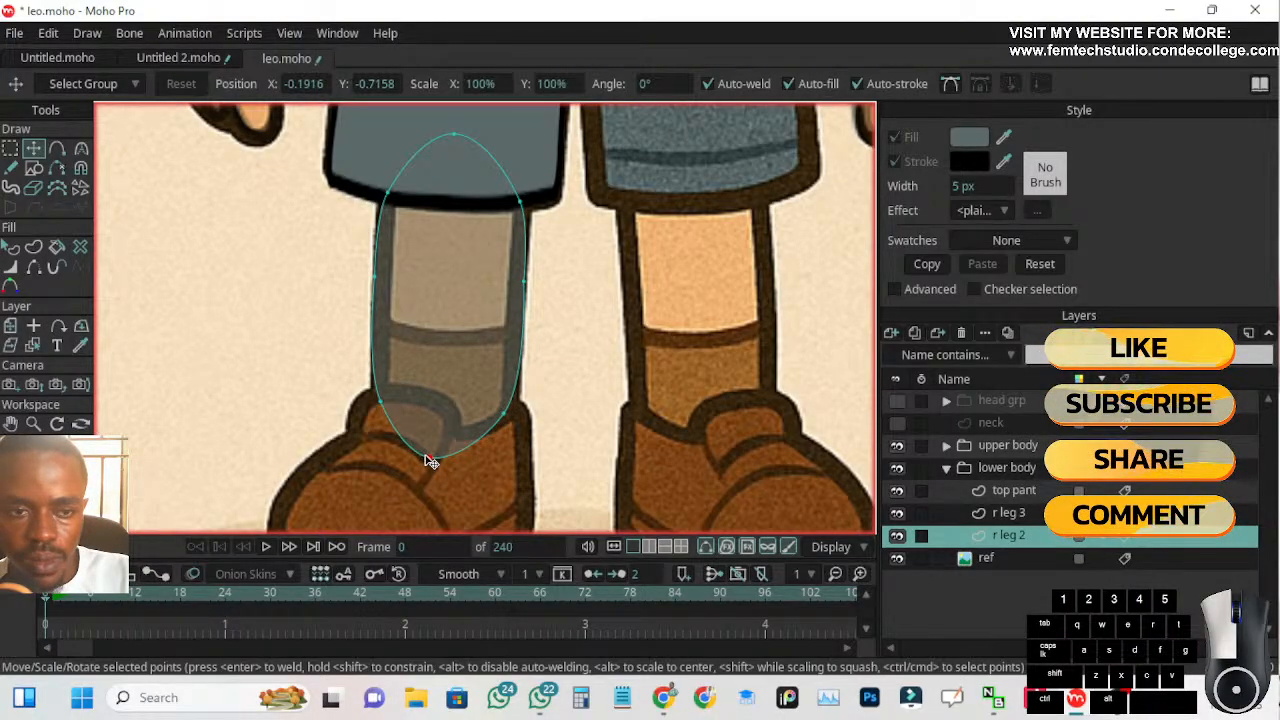
{"action": "left_click", "coordinate": [383, 403]}
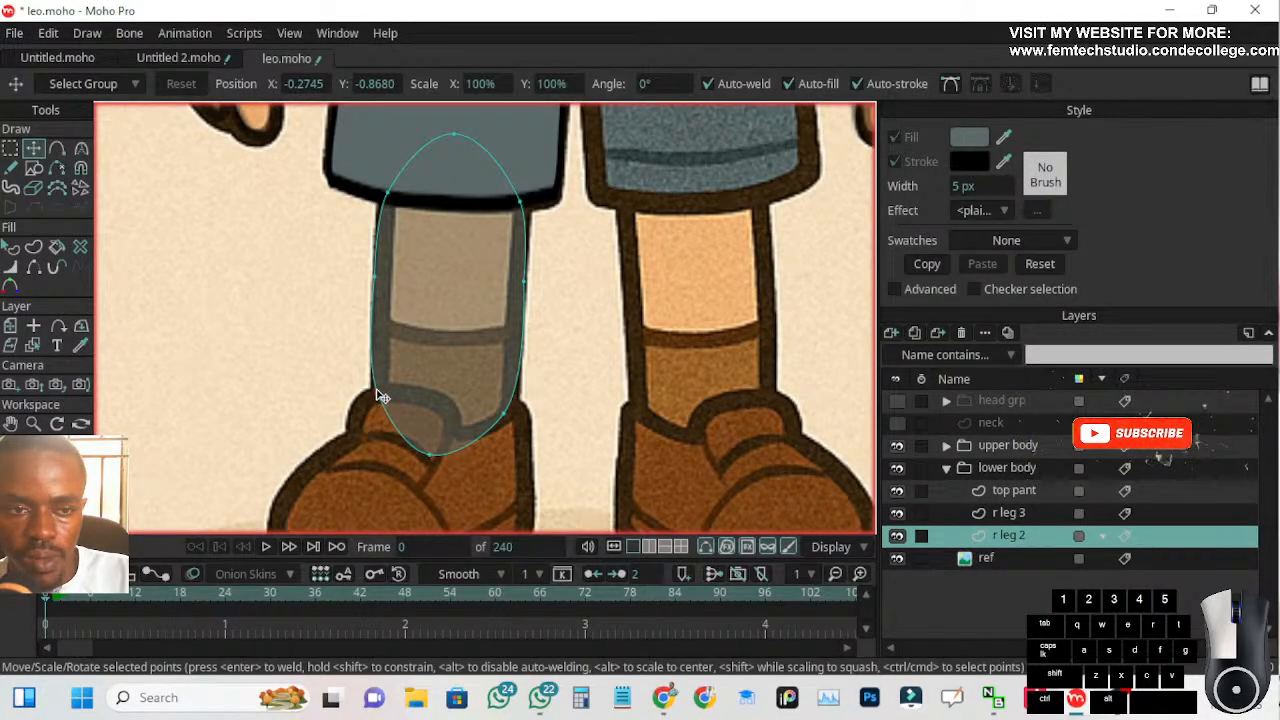
{"action": "left_click", "coordinate": [379, 394]}
{"action": "left_click", "coordinate": [503, 417]}
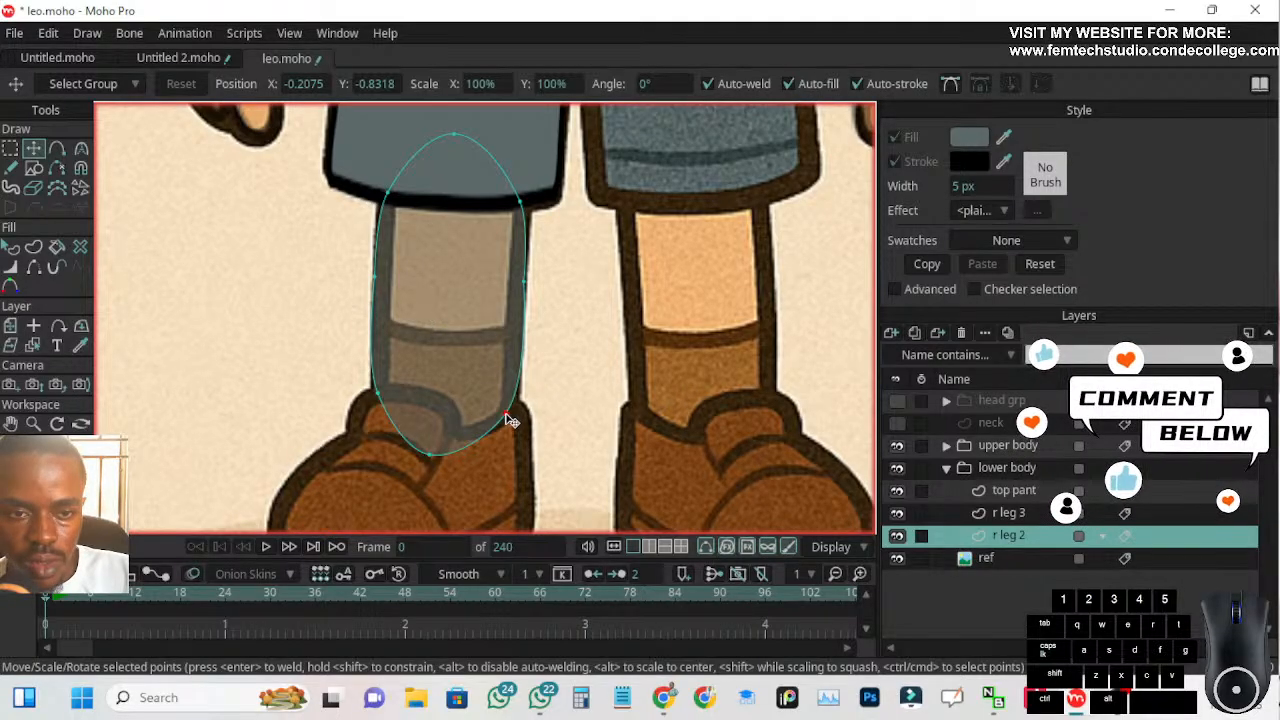
Raise the right ankle point to the shoe's collar edge and nudge the left ankle point slightly down
{"action": "scroll", "coordinate": [505, 430], "scroll_direction": "up", "scroll_amount": 3}
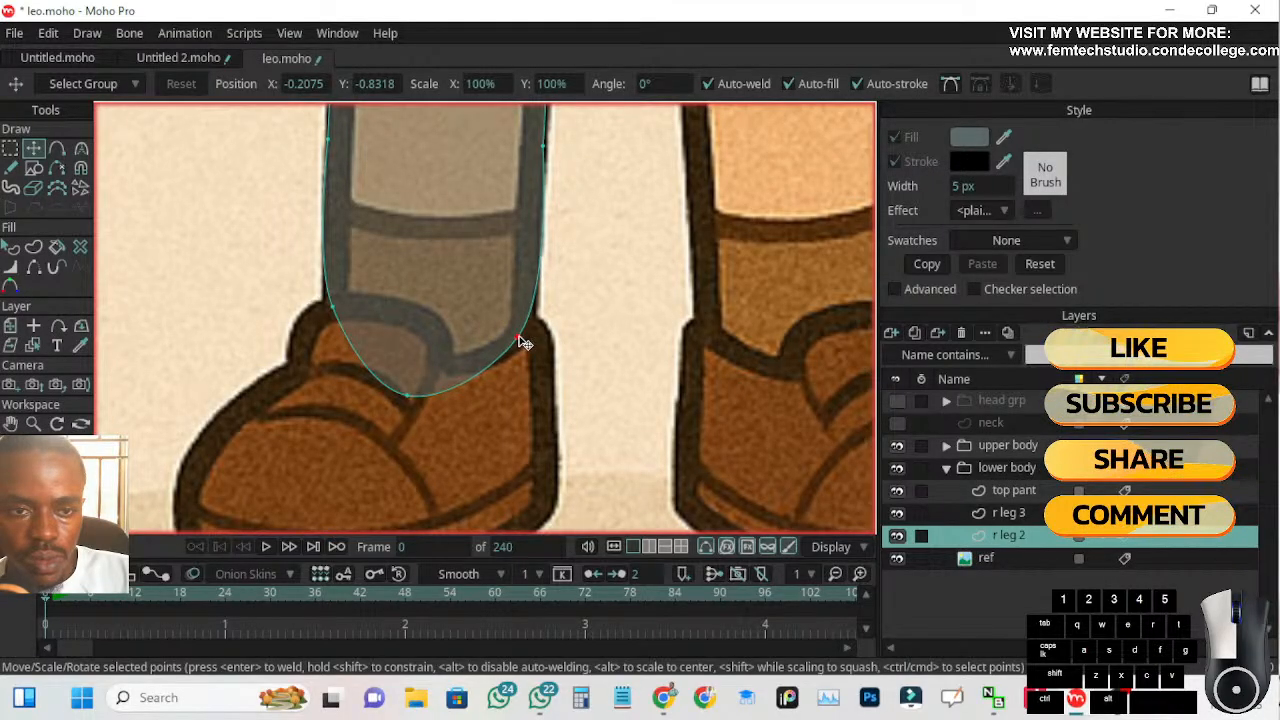
{"action": "left_click_drag", "start_coordinate": [525, 326], "coordinate": [527, 323]}
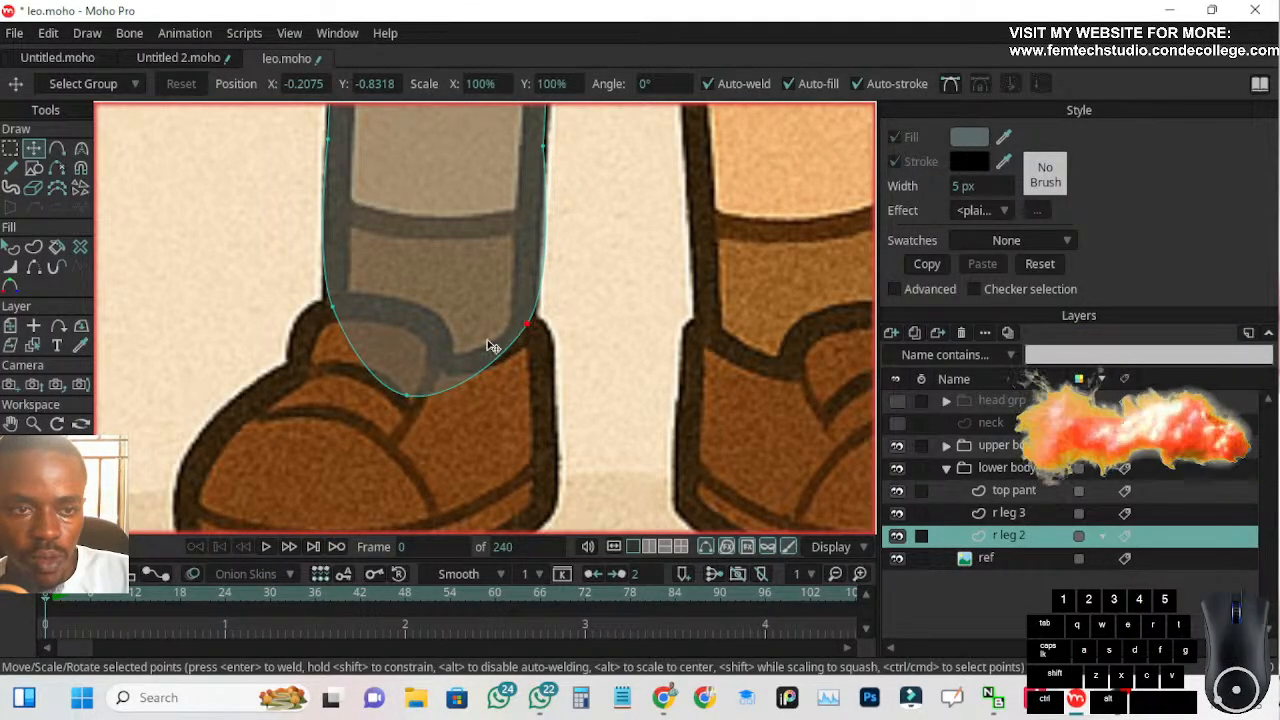
{"action": "left_click_drag", "start_coordinate": [335, 306], "coordinate": [335, 313]}
{"action": "scroll", "coordinate": [404, 250], "scroll_direction": "down", "scroll_amount": 3}
{"action": "left_click_drag", "start_coordinate": [404, 251], "coordinate": [399, 310]}
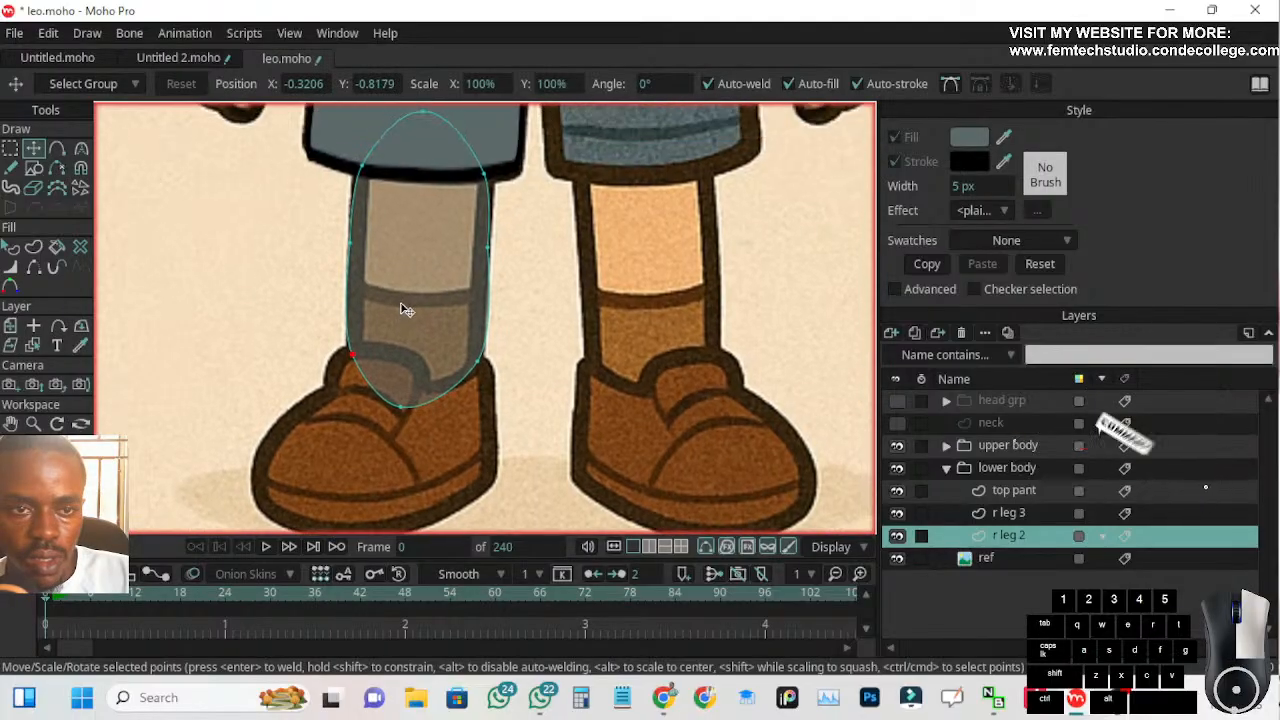
Adjust the curve handles of the ankle points and the upper corner points so the shin's sides follow the reference leg
{"action": "left_click", "coordinate": [487, 250]}
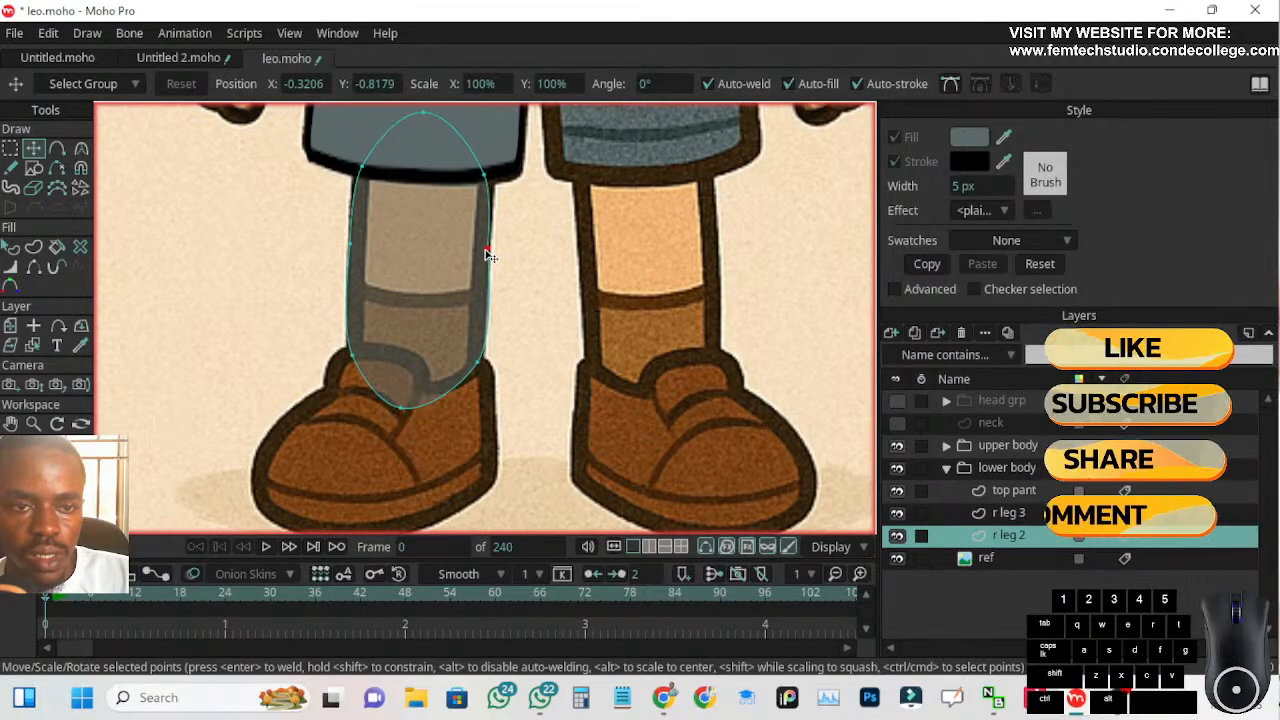
{"action": "left_click", "coordinate": [82, 150]}
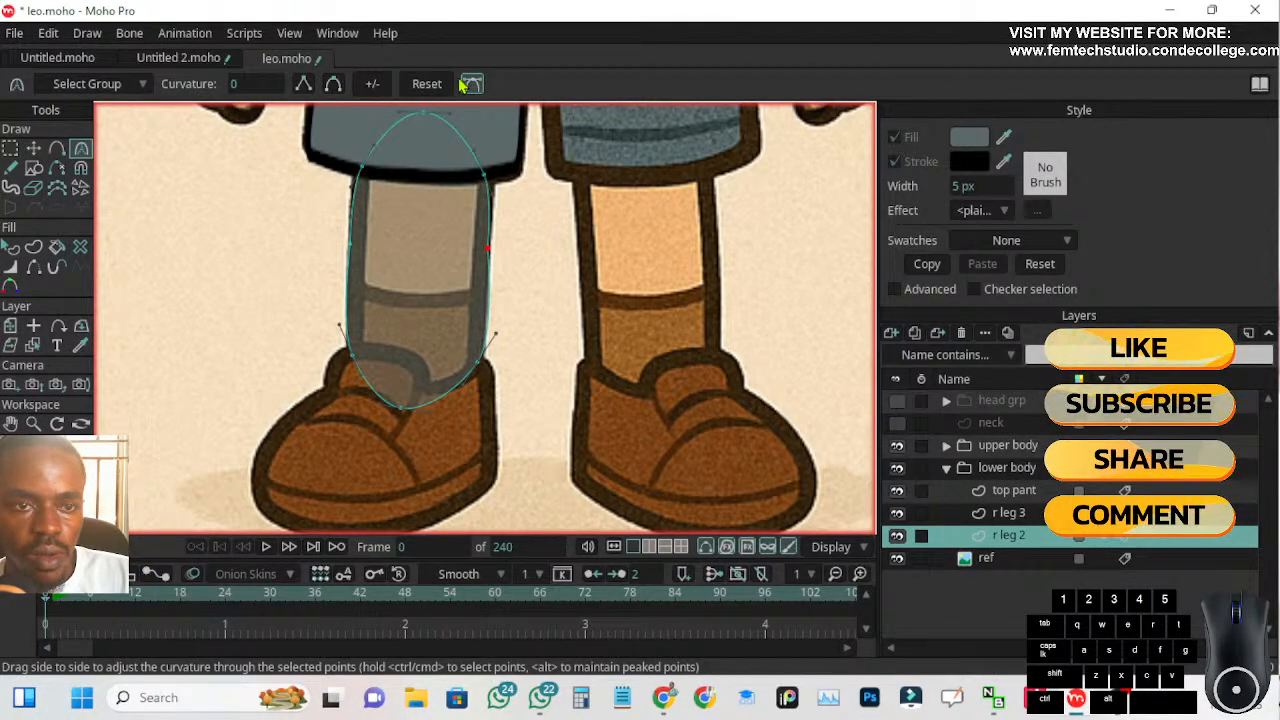
{"action": "scroll", "coordinate": [500, 342], "scroll_direction": "up", "scroll_amount": 3}
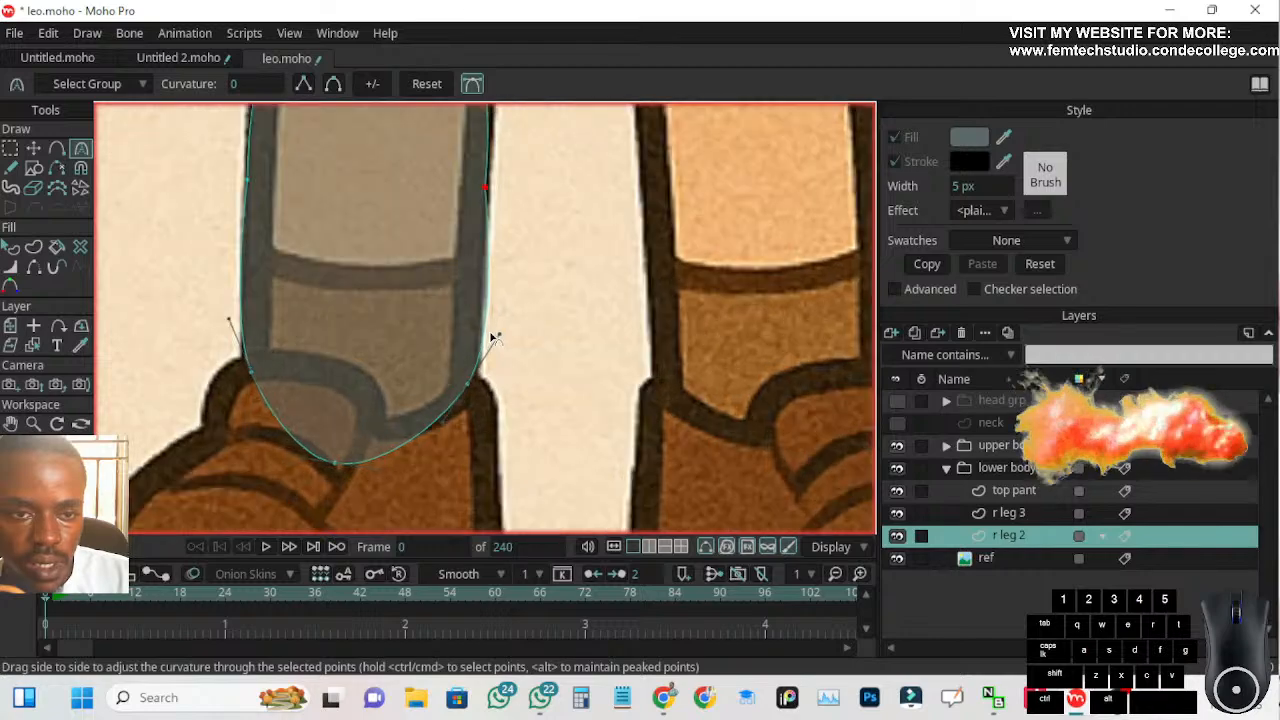
{"action": "left_click_drag", "start_coordinate": [502, 340], "coordinate": [484, 330]}
{"action": "left_click_drag", "start_coordinate": [177, 318], "coordinate": [187, 313]}
{"action": "left_click_drag", "start_coordinate": [166, 246], "coordinate": [195, 440]}
{"action": "left_click_drag", "start_coordinate": [228, 222], "coordinate": [221, 225]}
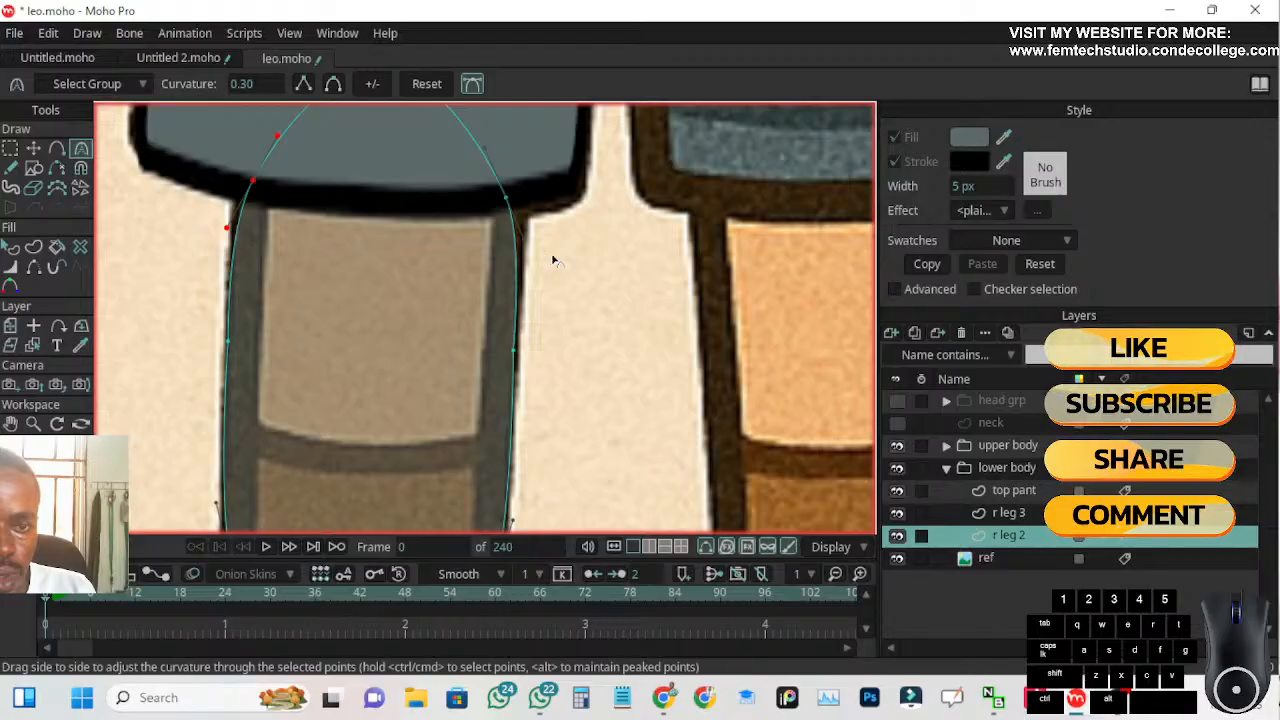
{"action": "left_click_drag", "start_coordinate": [522, 245], "coordinate": [519, 241]}
{"action": "scroll", "coordinate": [490, 292], "scroll_direction": "down", "scroll_amount": 3}
{"action": "scroll", "coordinate": [514, 263], "scroll_direction": "up", "scroll_amount": 1}
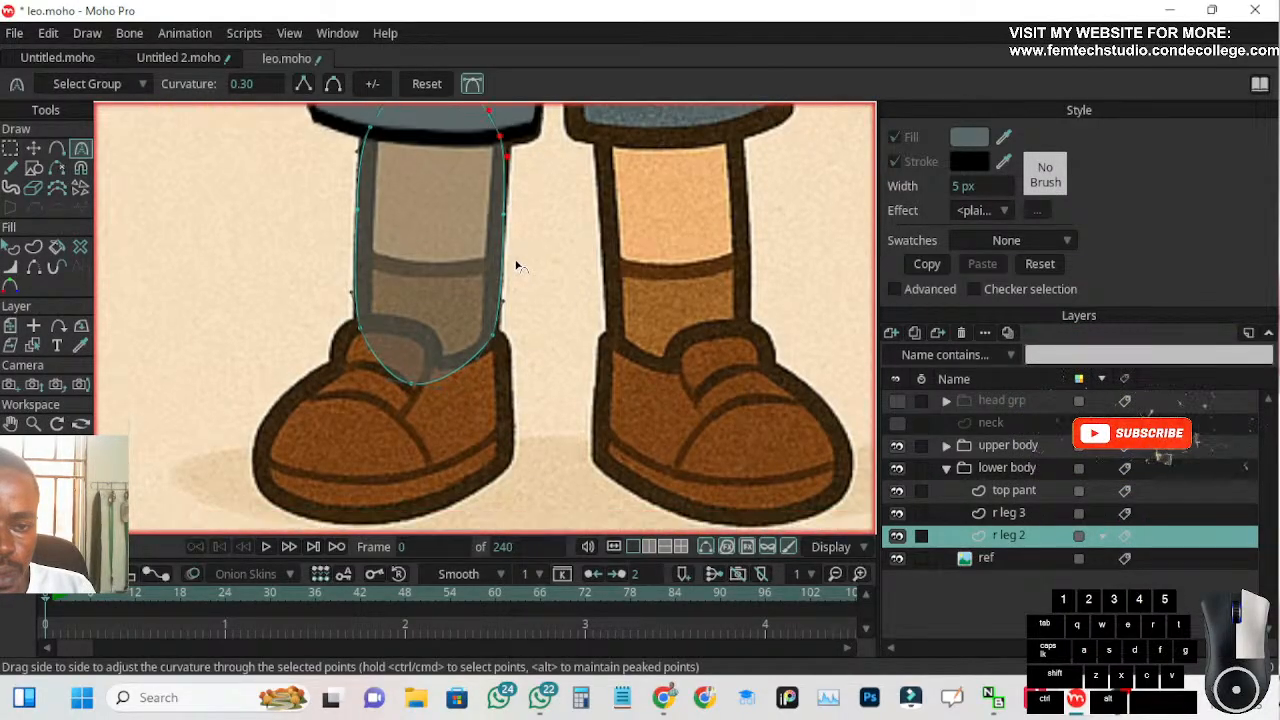
{"action": "scroll", "coordinate": [395, 362], "scroll_direction": "down", "scroll_amount": 2}
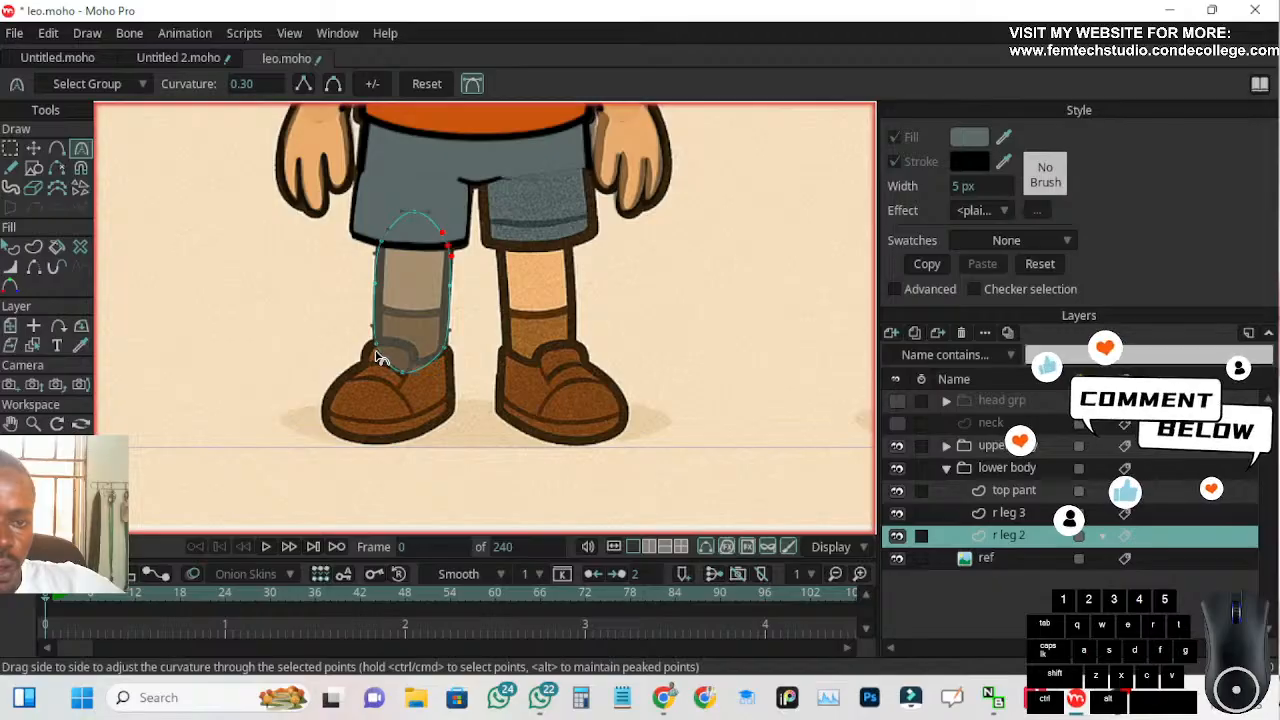
{"action": "scroll", "coordinate": [418, 304], "scroll_direction": "up", "scroll_amount": 1}
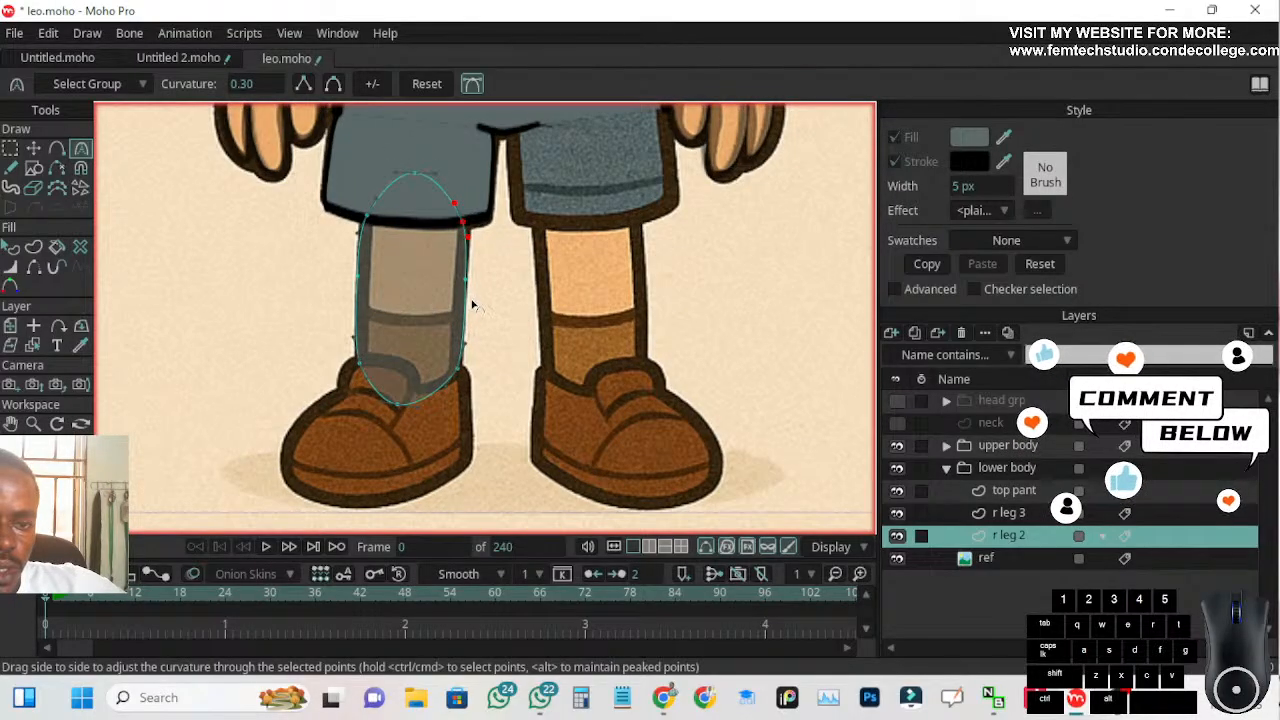
Nudge the shin's side midpoints, left ankle point and bottom middle point on r leg 2 to match the reference leg's edges
{"action": "left_click", "coordinate": [33, 148]}
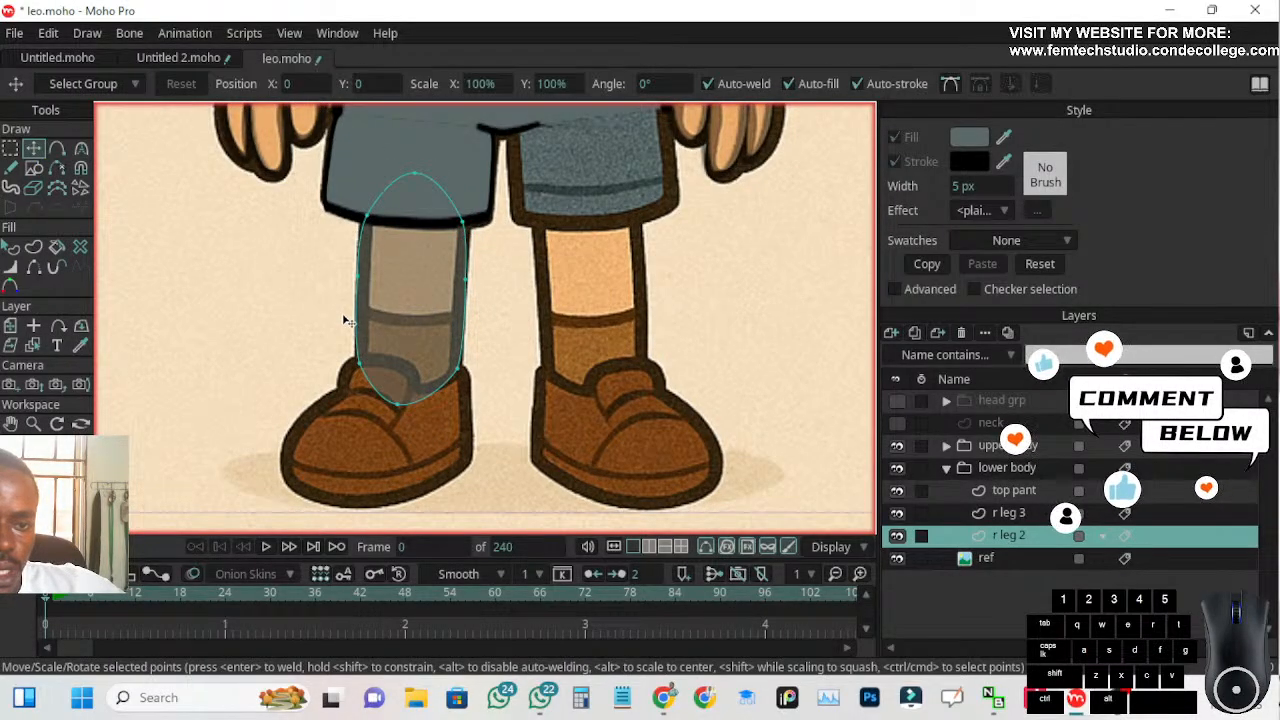
{"action": "scroll", "coordinate": [440, 340], "scroll_direction": "up", "scroll_amount": 1}
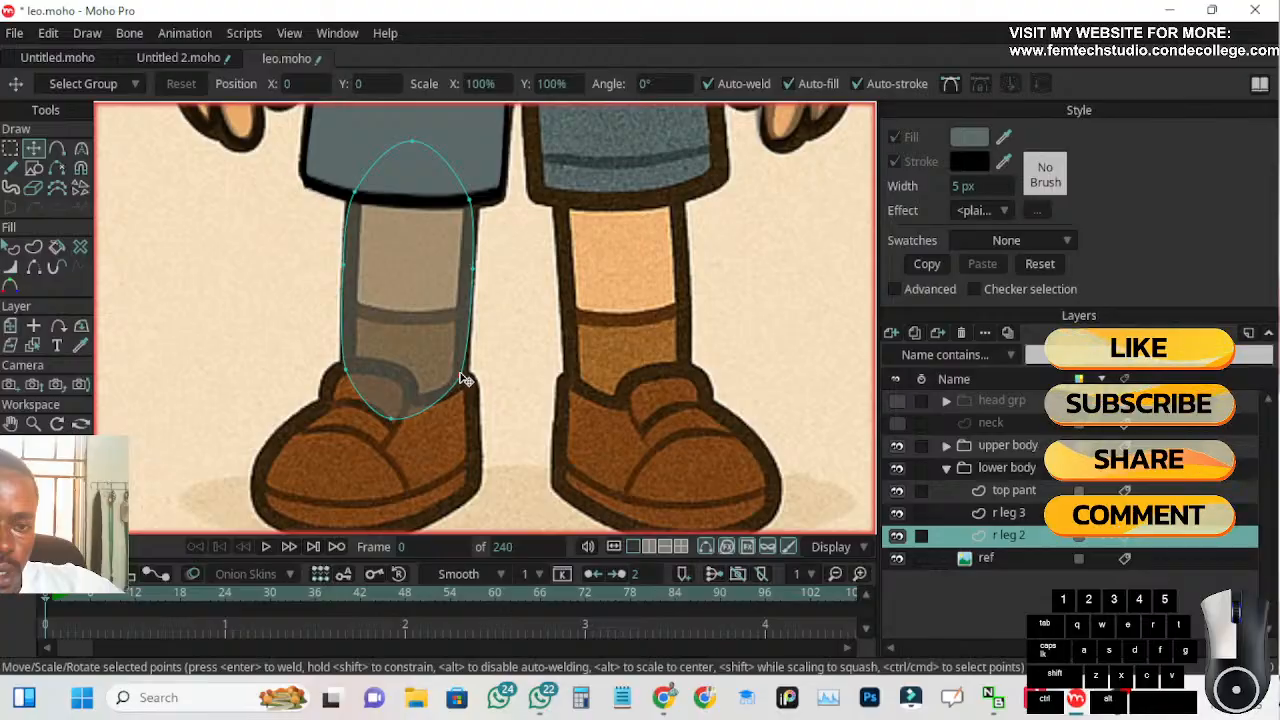
{"action": "left_click_drag", "start_coordinate": [472, 267], "coordinate": [468, 266]}
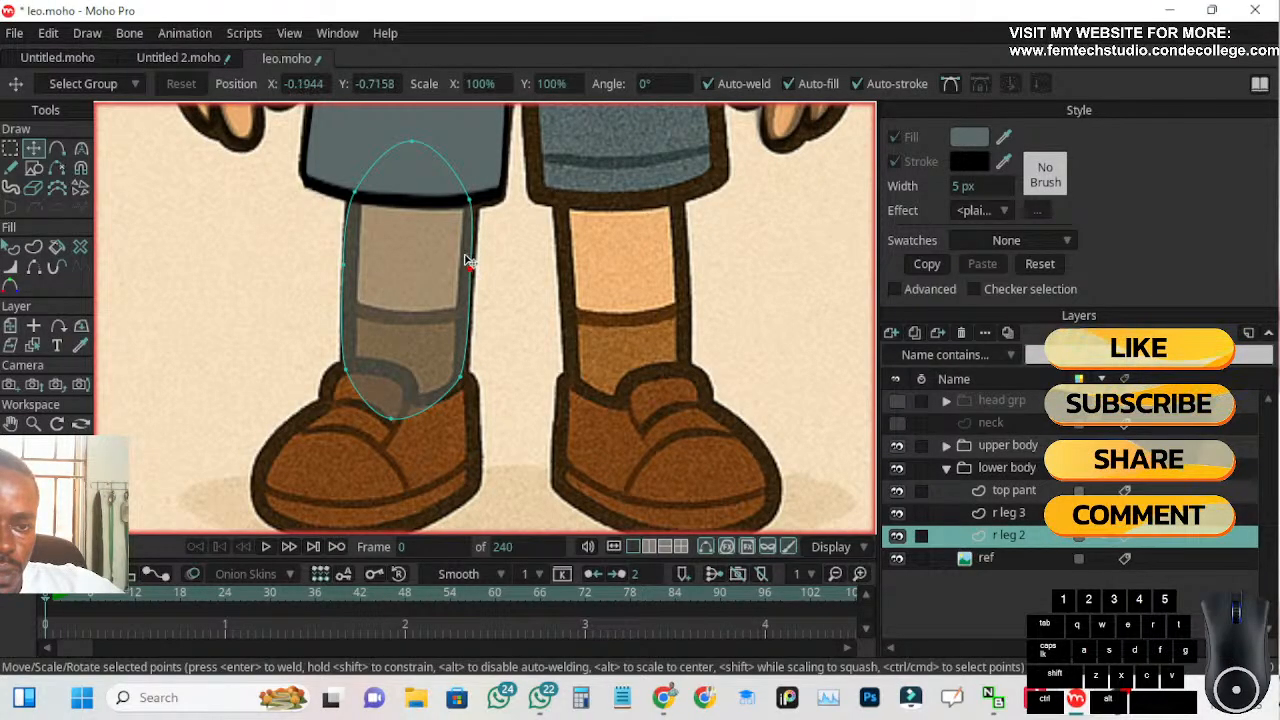
{"action": "left_click_drag", "start_coordinate": [343, 266], "coordinate": [343, 265]}
{"action": "left_click_drag", "start_coordinate": [343, 369], "coordinate": [342, 369]}
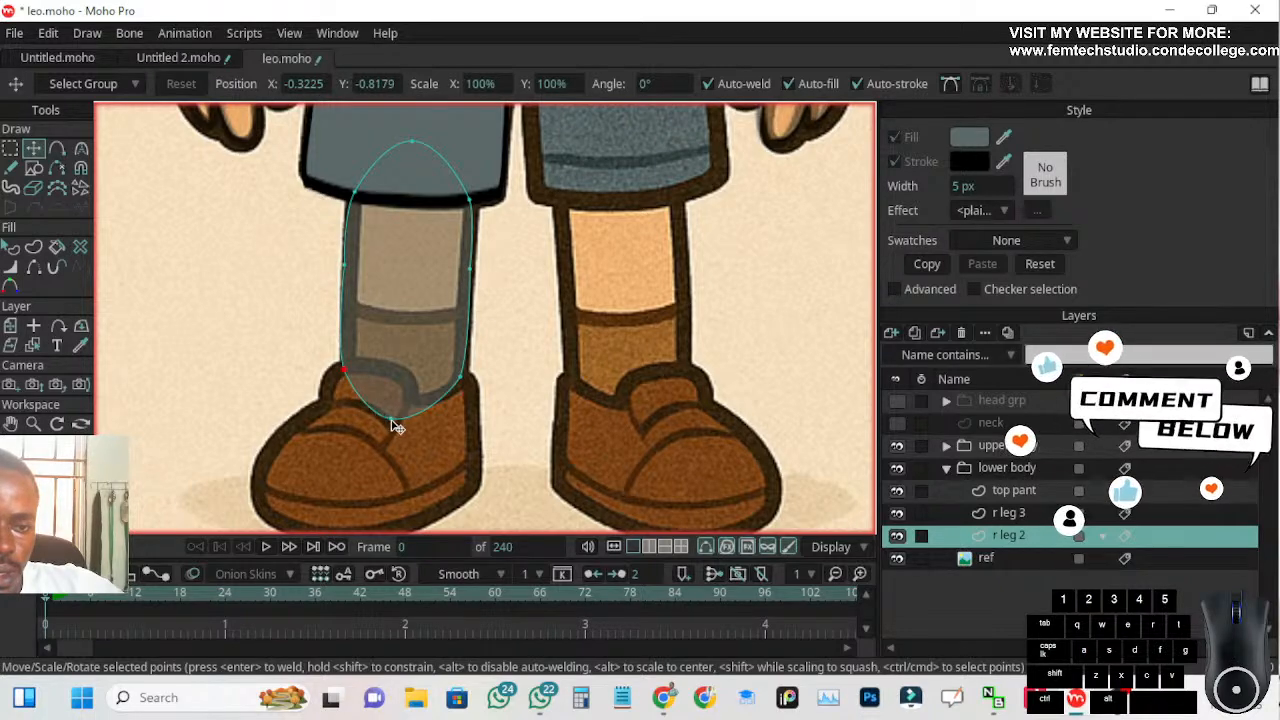
{"action": "left_click_drag", "start_coordinate": [391, 421], "coordinate": [389, 422]}
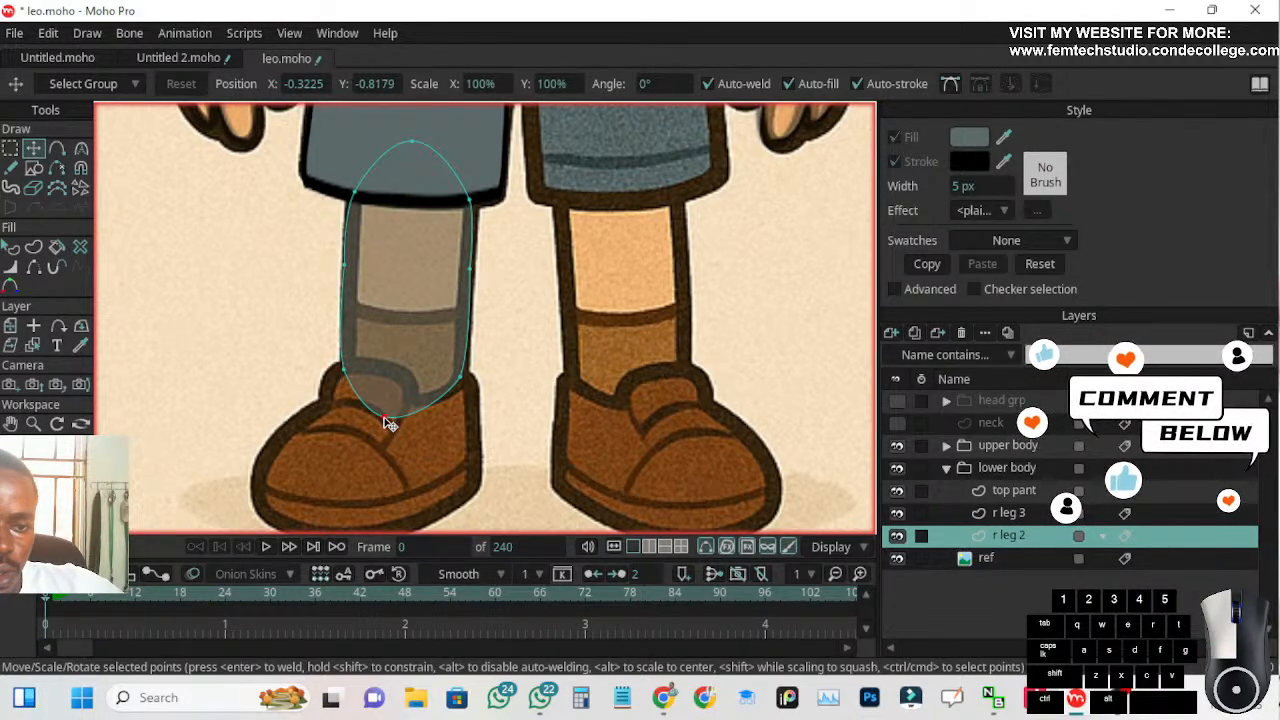
{"action": "scroll", "coordinate": [324, 338], "scroll_direction": "down", "scroll_amount": 3}
{"action": "left_click_drag", "start_coordinate": [250, 326], "coordinate": [251, 354]}
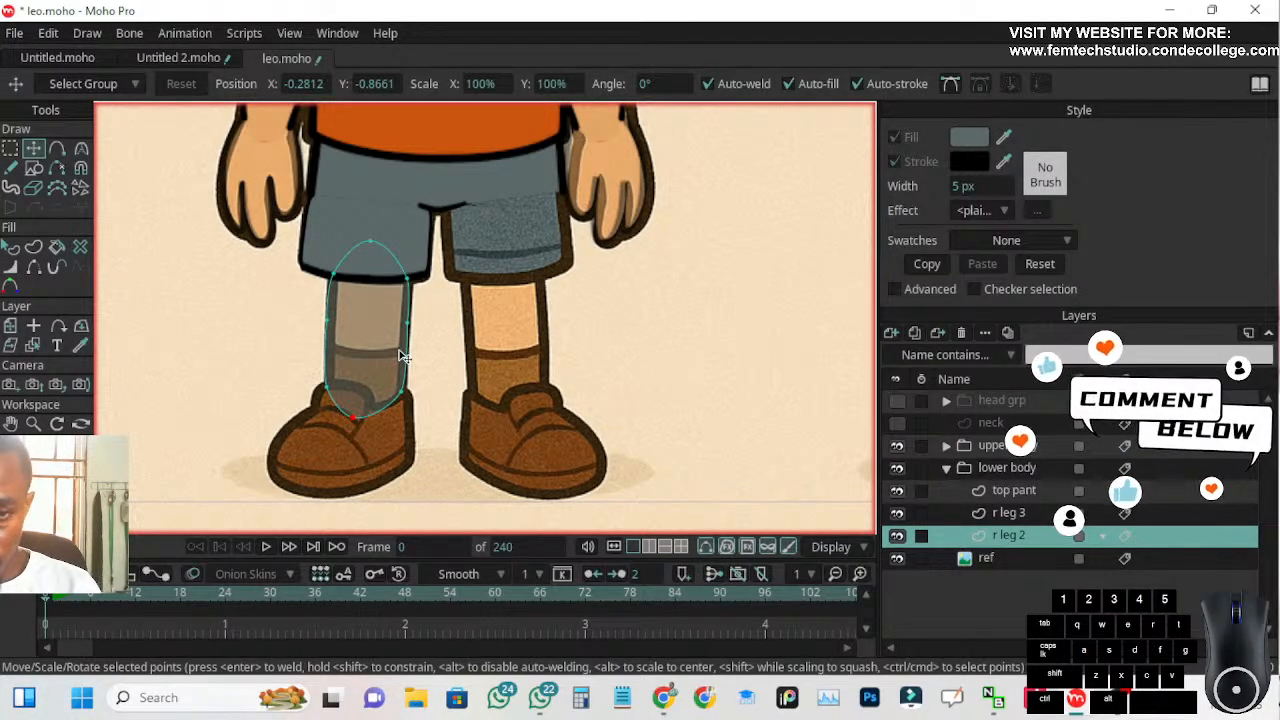
Duplicate the r leg 2 layer and rename the copy r leg 2b
{"action": "scroll", "coordinate": [298, 355], "scroll_direction": "up", "scroll_amount": 5}
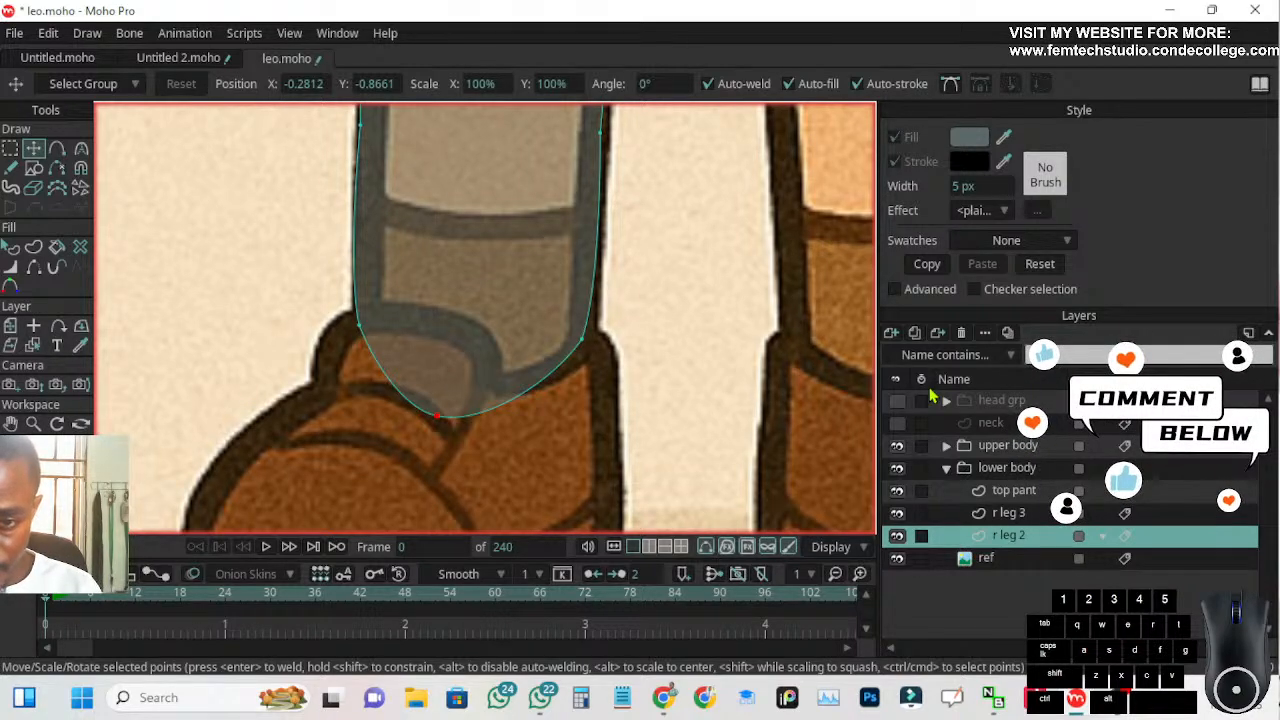
{"action": "left_click", "coordinate": [915, 333]}
{"action": "left_click", "coordinate": [1046, 583]}
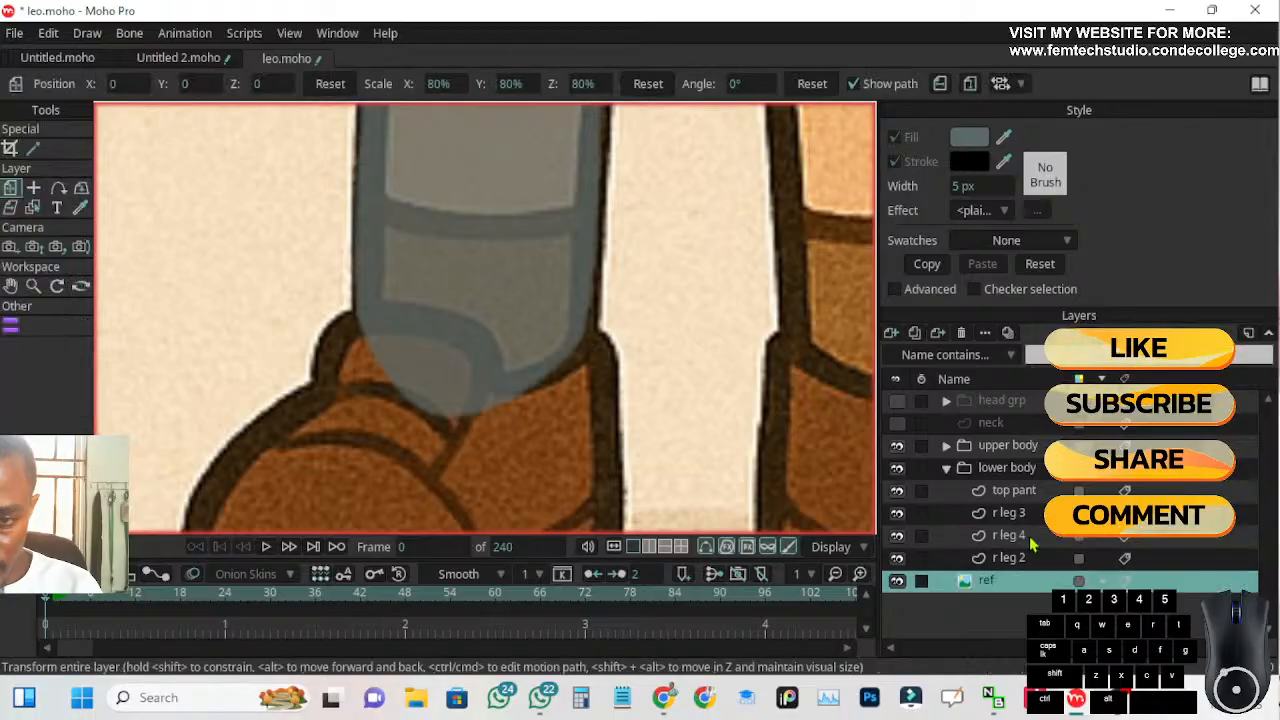
{"action": "left_click", "coordinate": [1030, 540]}
{"action": "mouse_move", "coordinate": [1030, 540]}
{"action": "left_mouse_down"}
{"action": "mouse_move", "coordinate": [1029, 563]}
{"action": "mouse_move", "coordinate": [1029, 538]}
{"action": "left_mouse_up"}
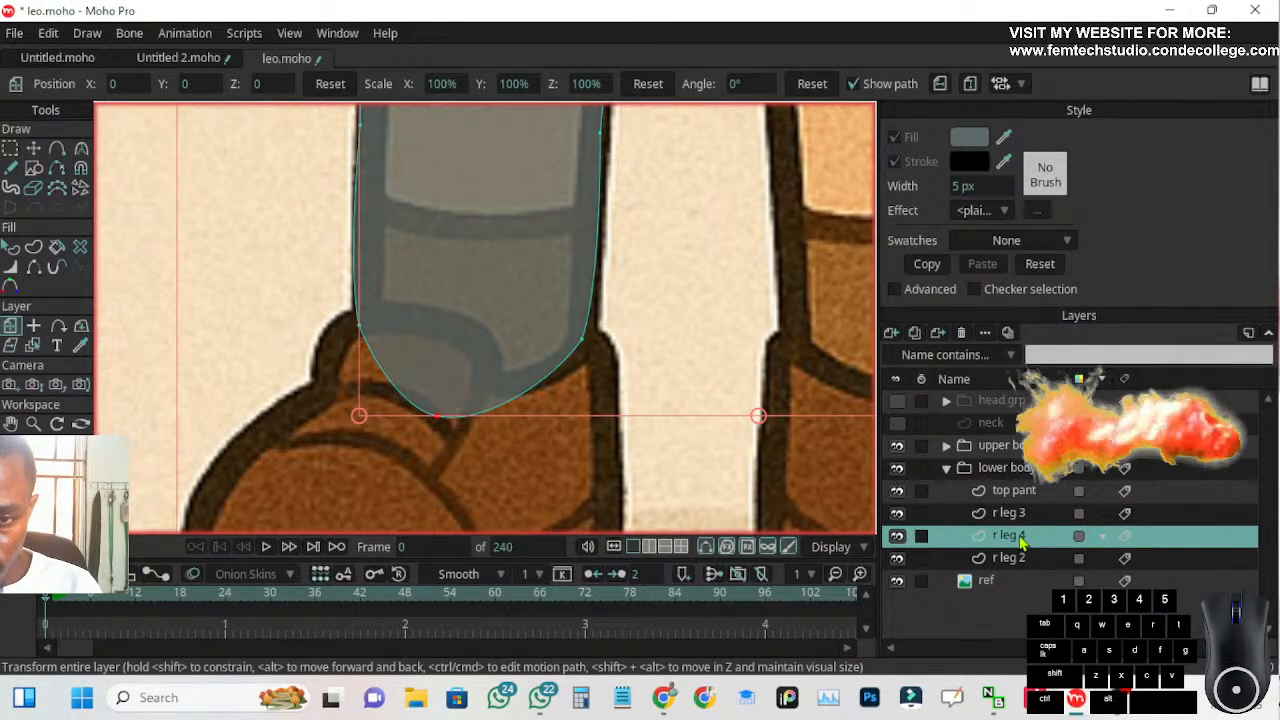
{"action": "double_click", "coordinate": [1020, 536]}
{"action": "left_click", "coordinate": [1026, 537]}
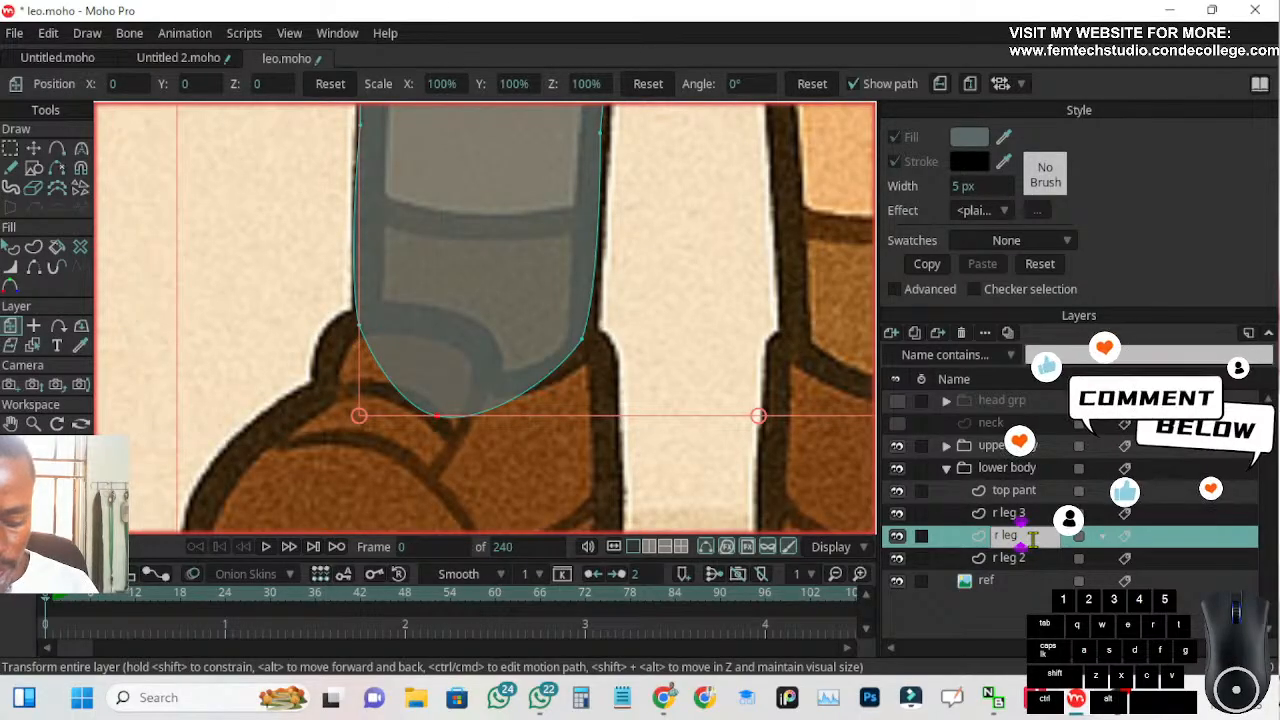
{"action": "type", "text": "s"}
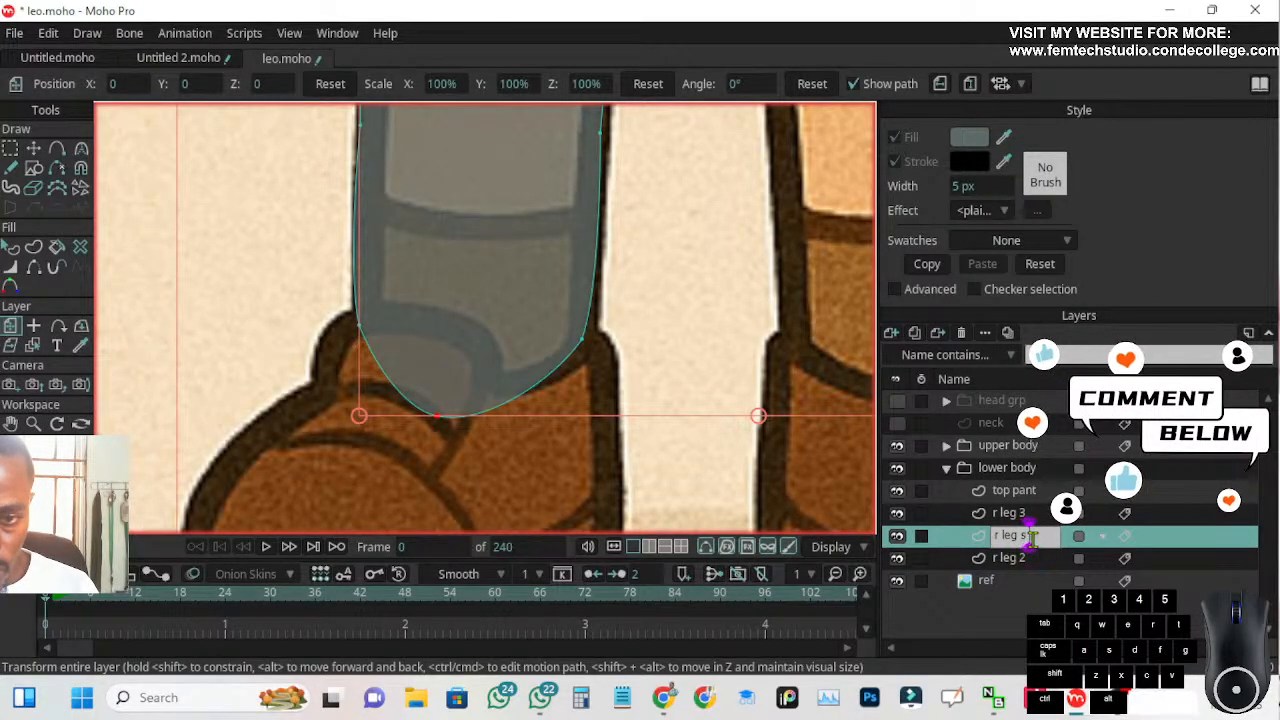
{"action": "key", "text": "BackSpace"}
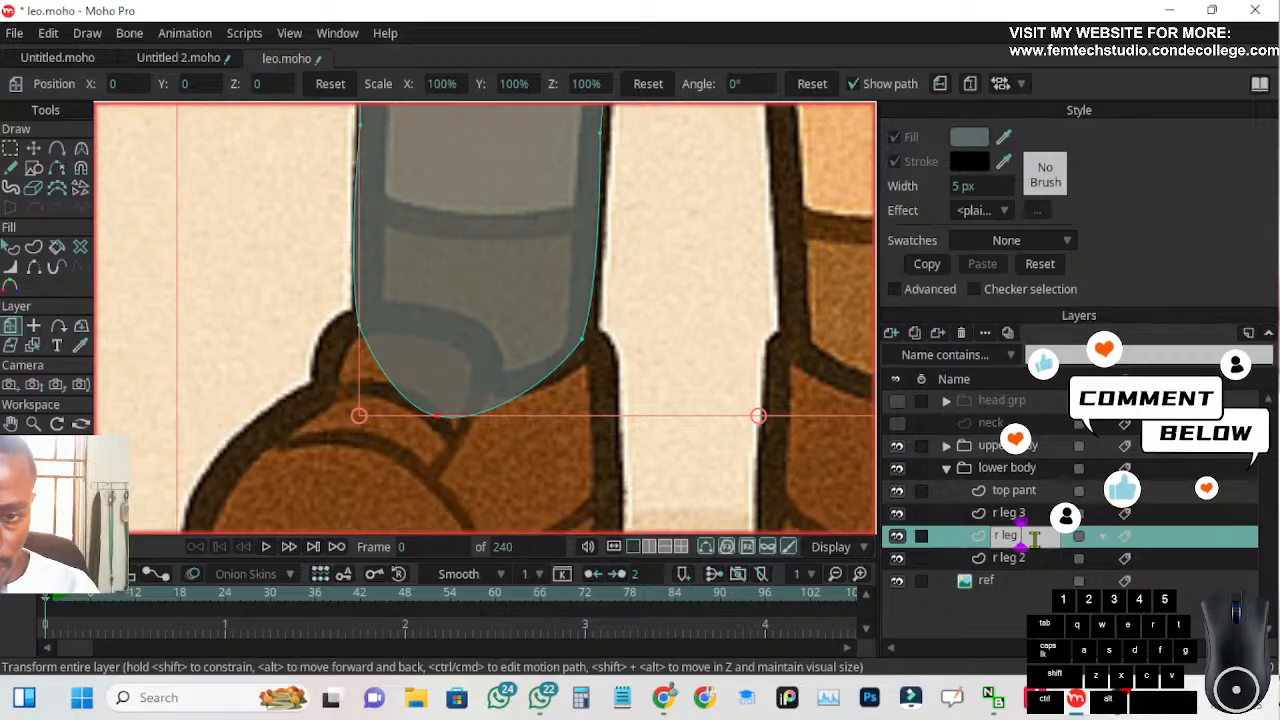
{"action": "type", "text": "2"}
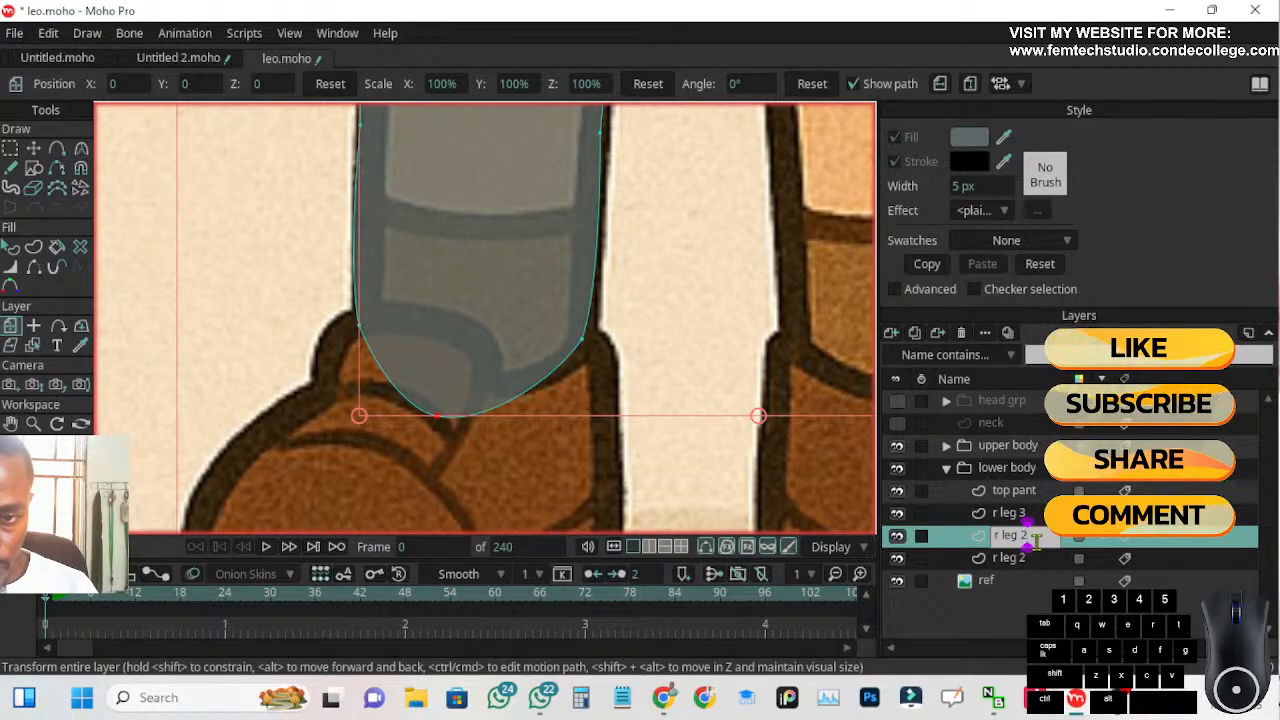
{"action": "type", "text": "b"}
{"action": "key", "text": "Return"}
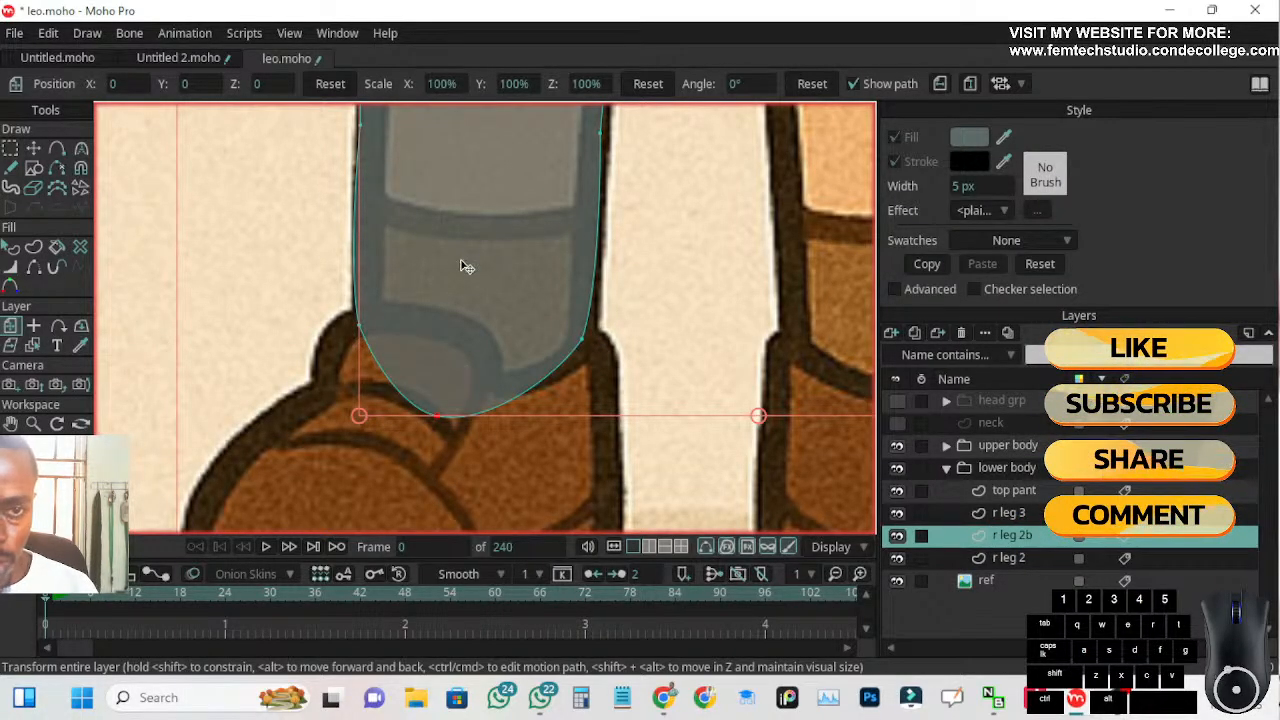
Hide the r leg 2 layer and remove the top middle point of the r leg 2b shape with Point Reduction
{"action": "scroll", "coordinate": [470, 262], "scroll_direction": "down", "scroll_amount": 3}
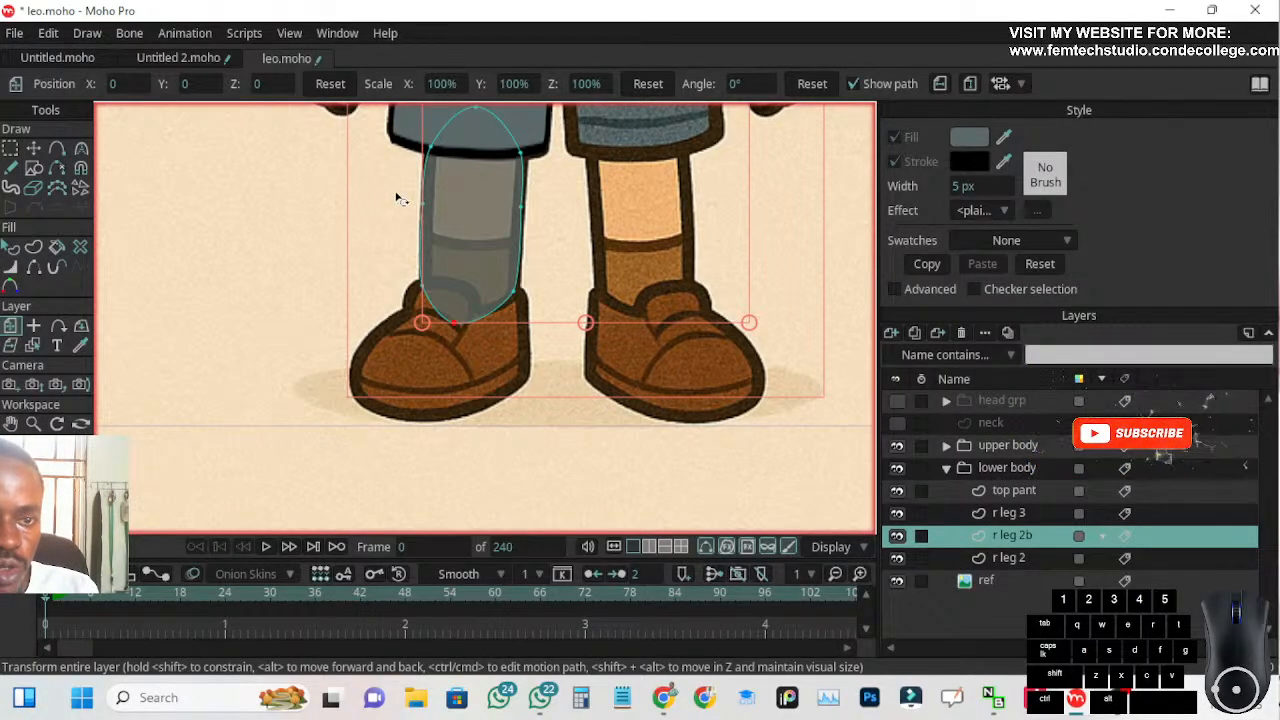
{"action": "scroll", "coordinate": [481, 134], "scroll_direction": "up", "scroll_amount": 2}
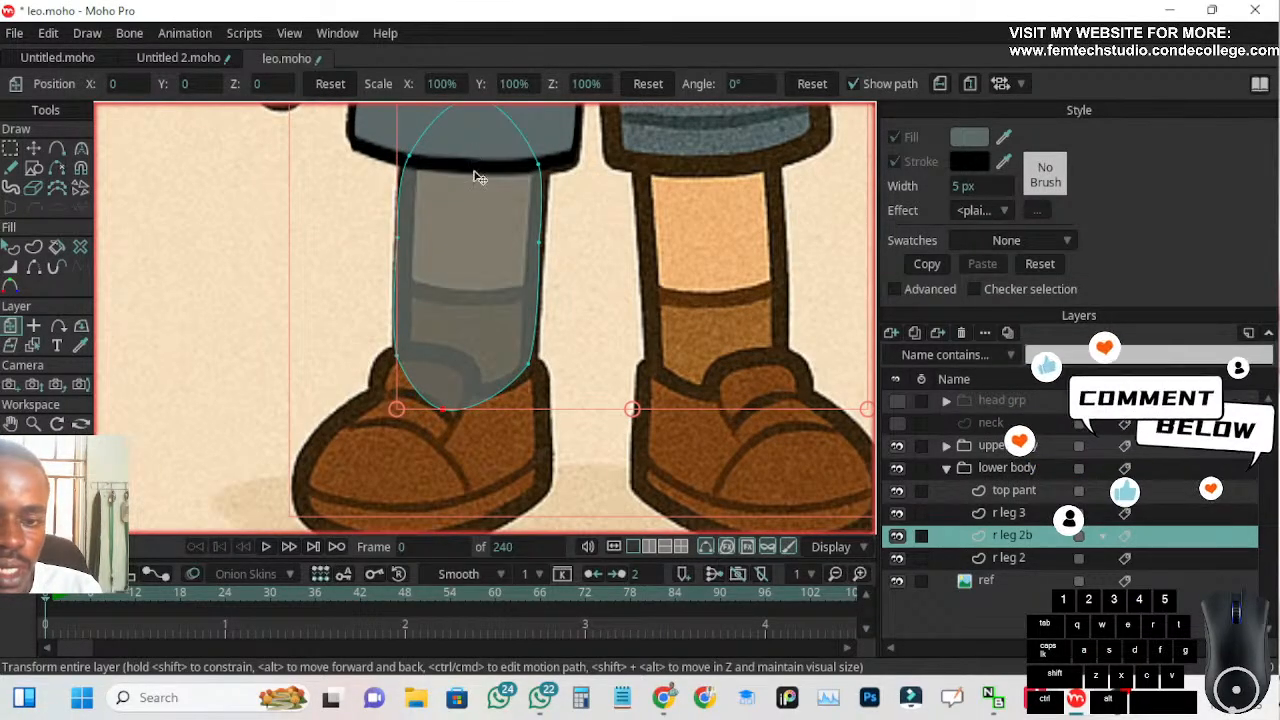
{"action": "left_click", "coordinate": [897, 559]}
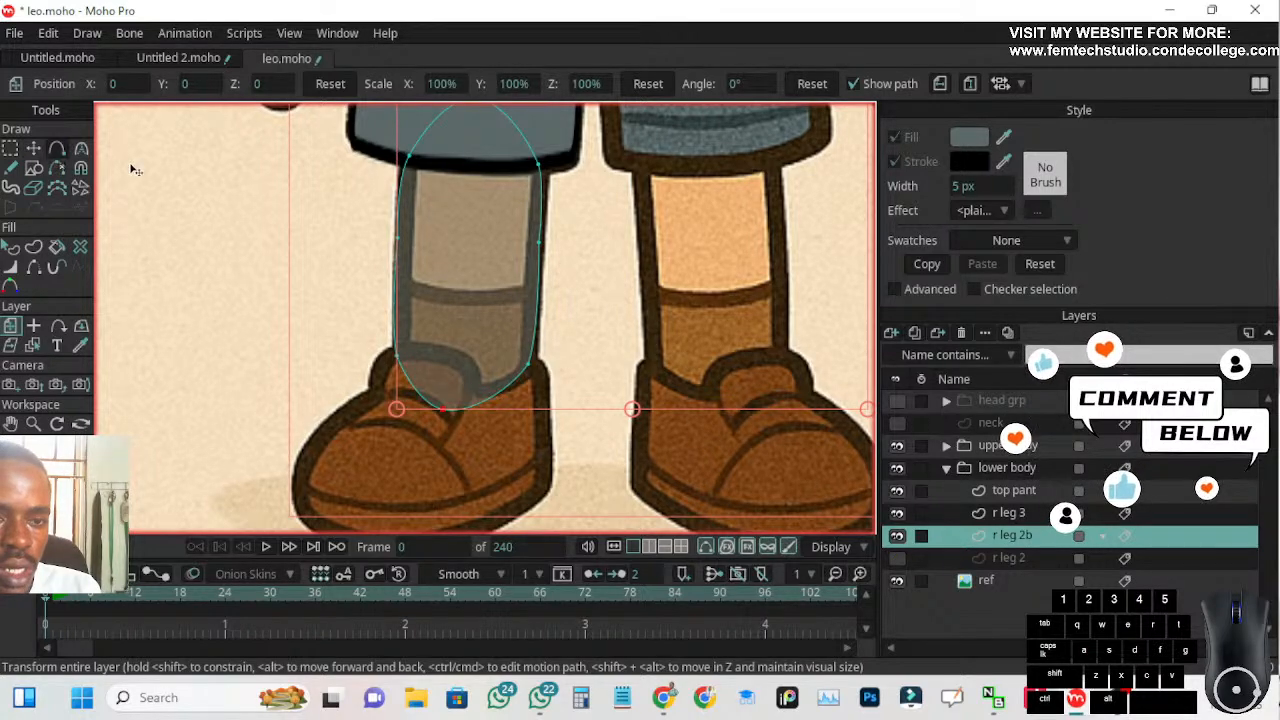
{"action": "left_click_drag", "start_coordinate": [325, 190], "coordinate": [321, 290]}
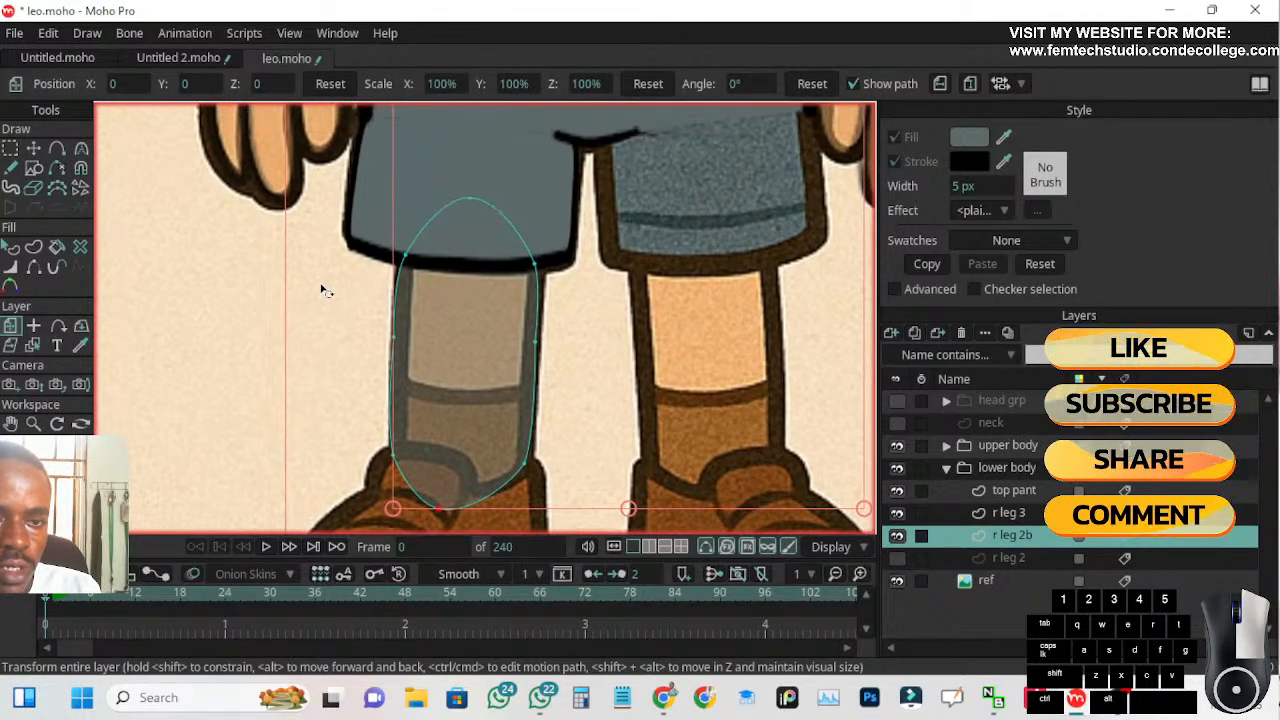
{"action": "left_click", "coordinate": [57, 189]}
{"action": "left_click_drag", "start_coordinate": [468, 197], "coordinate": [492, 217]}
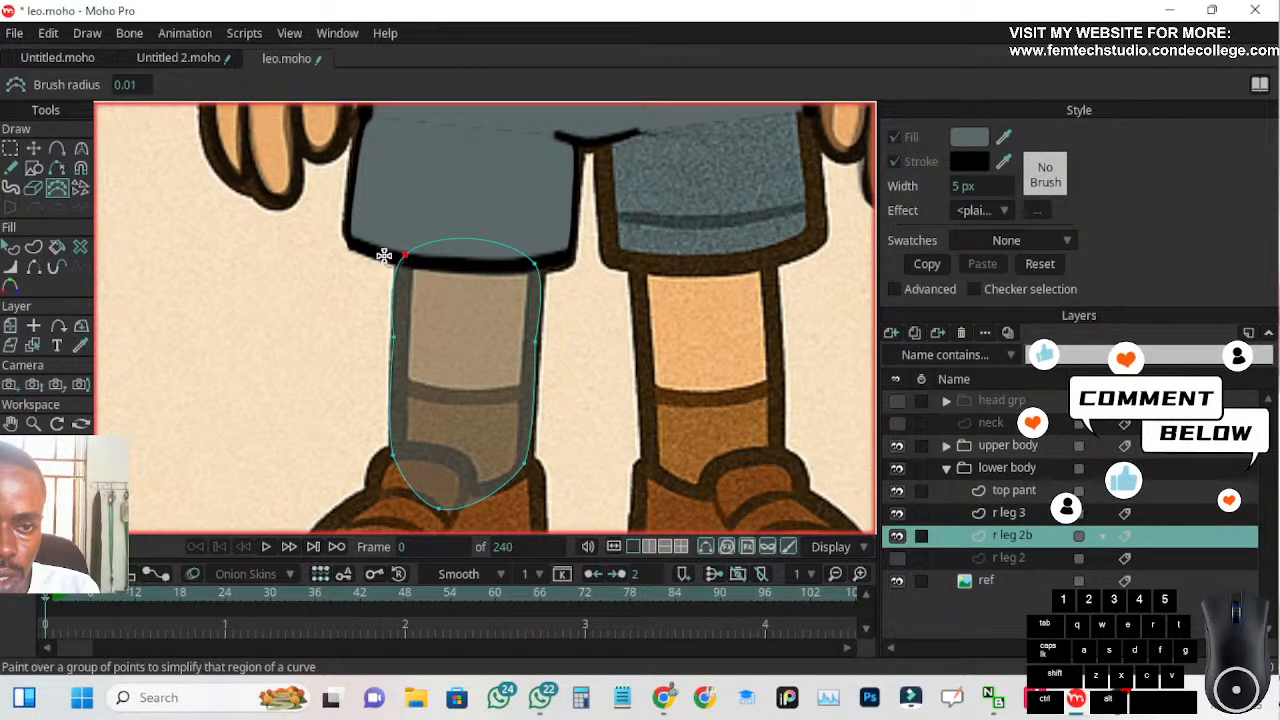
{"action": "mouse_move", "coordinate": [403, 259]}
{"action": "left_mouse_down"}
{"action": "mouse_move", "coordinate": [548, 266]}
{"action": "mouse_move", "coordinate": [539, 336]}
{"action": "left_mouse_up"}
{"action": "left_click", "coordinate": [536, 341]}
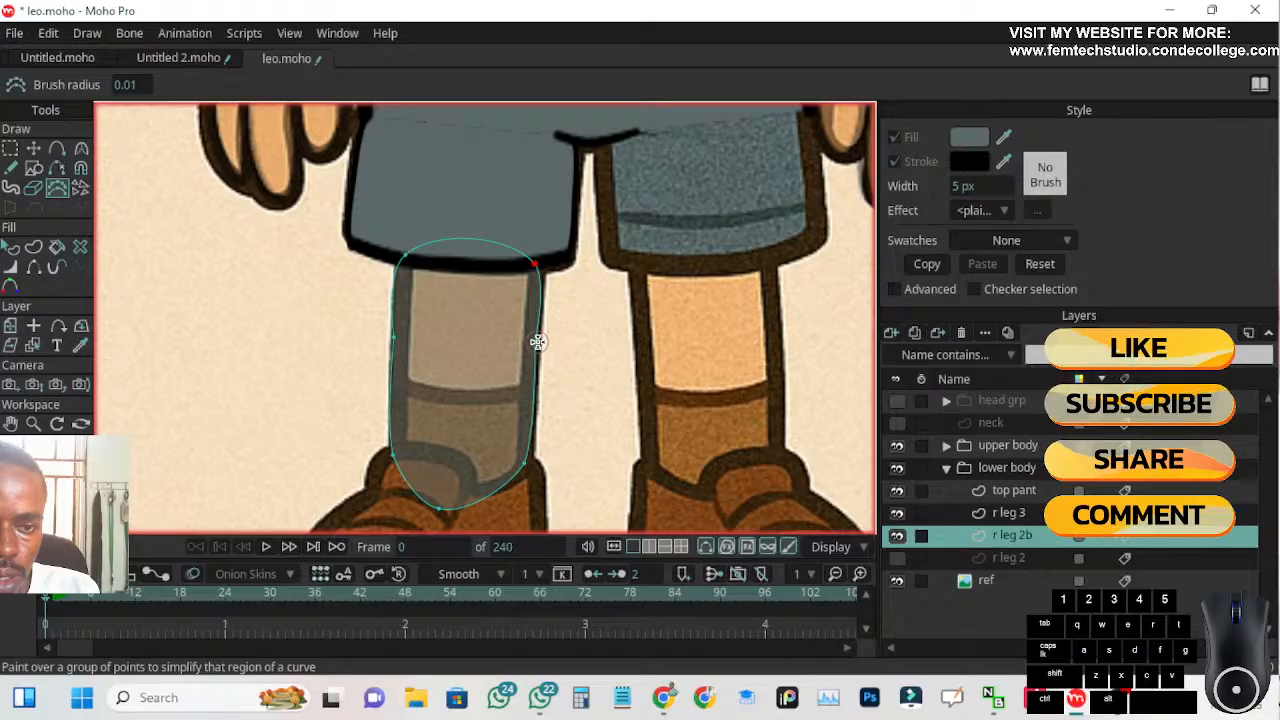
{"action": "left_click_drag", "start_coordinate": [343, 337], "coordinate": [405, 337]}
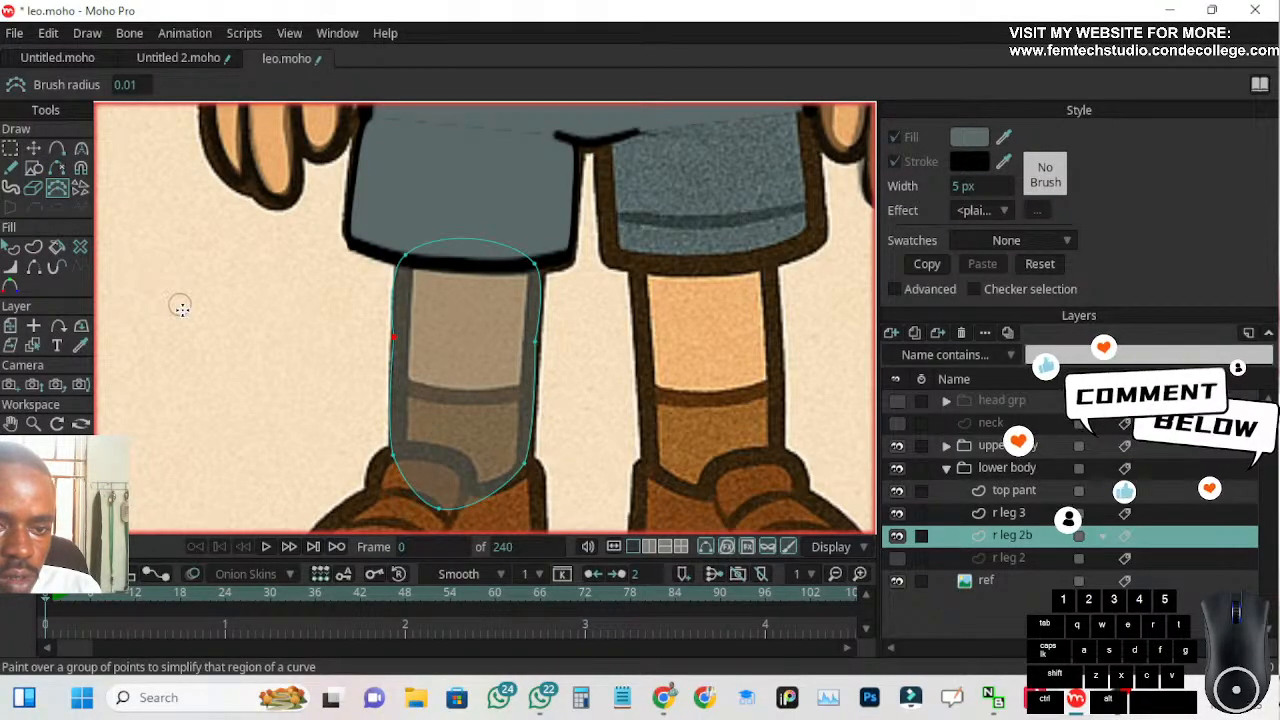
Lower the upper corner and side points of r leg 2b so the shape starts at the reference sock's top line
{"action": "scroll", "coordinate": [200, 334], "scroll_direction": "down", "scroll_amount": 4}
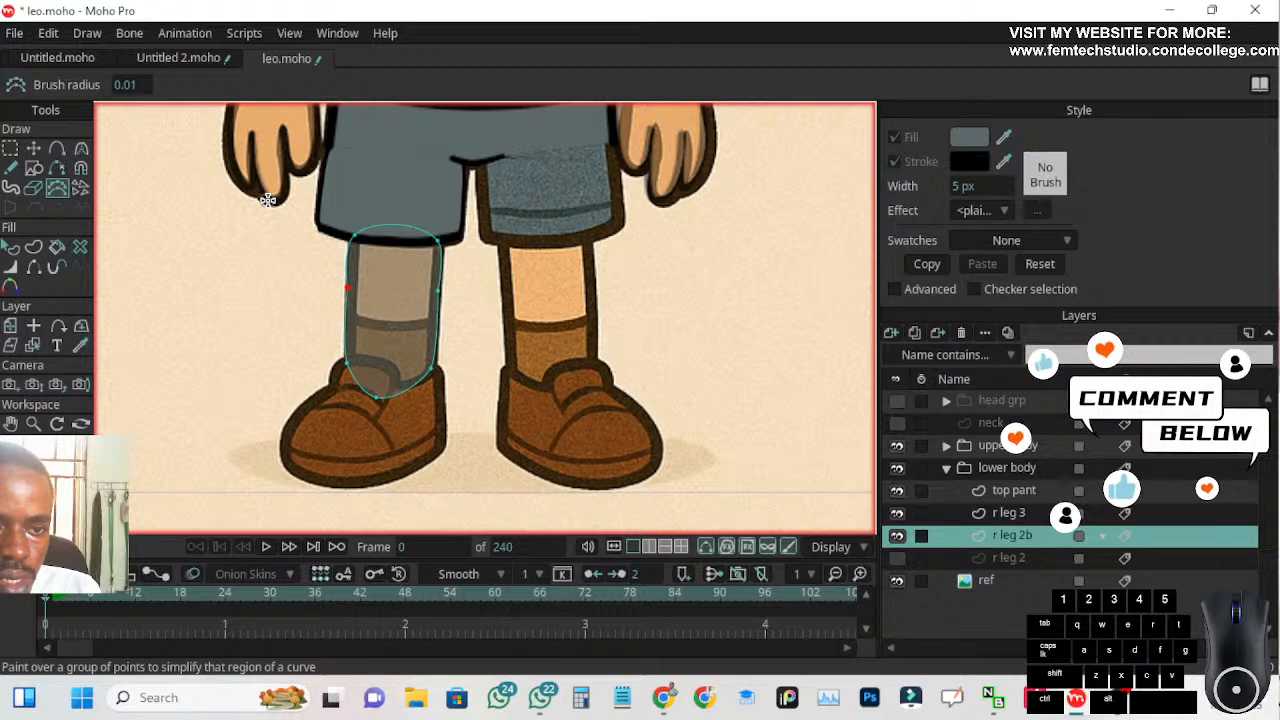
{"action": "scroll", "coordinate": [306, 300], "scroll_direction": "up", "scroll_amount": 2}
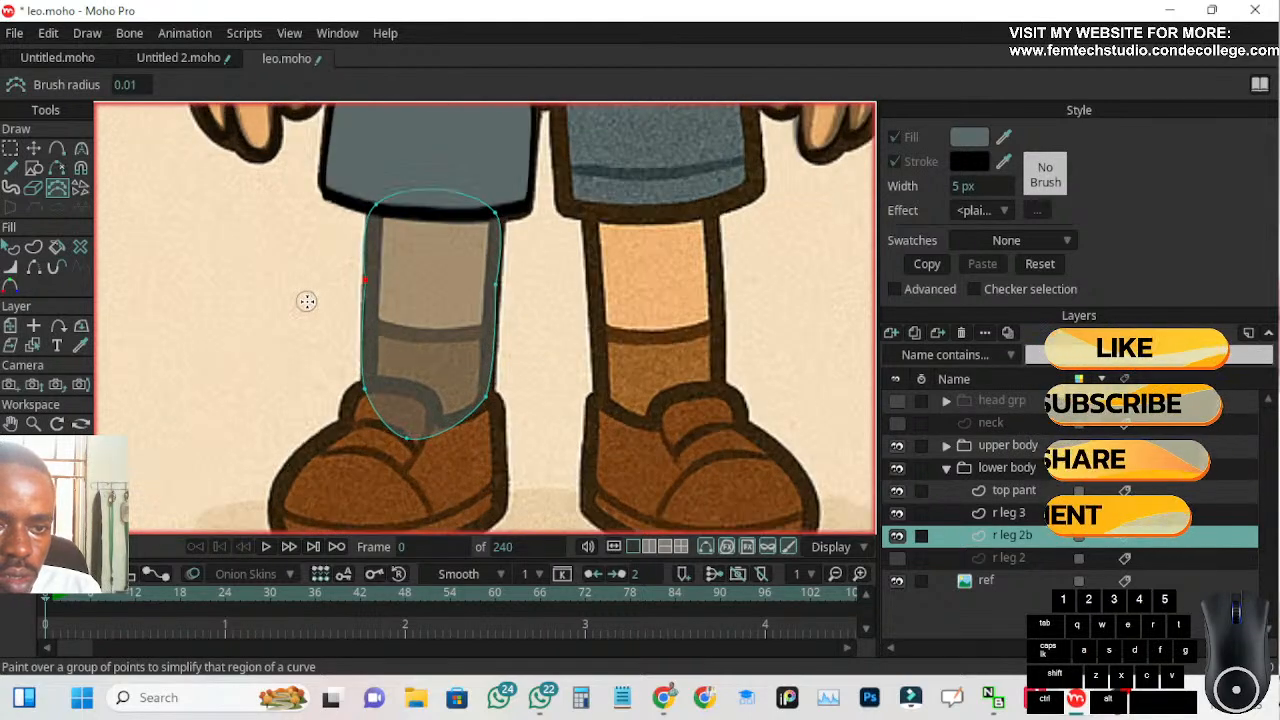
{"action": "left_click", "coordinate": [33, 148]}
{"action": "left_click_drag", "start_coordinate": [366, 286], "coordinate": [363, 315]}
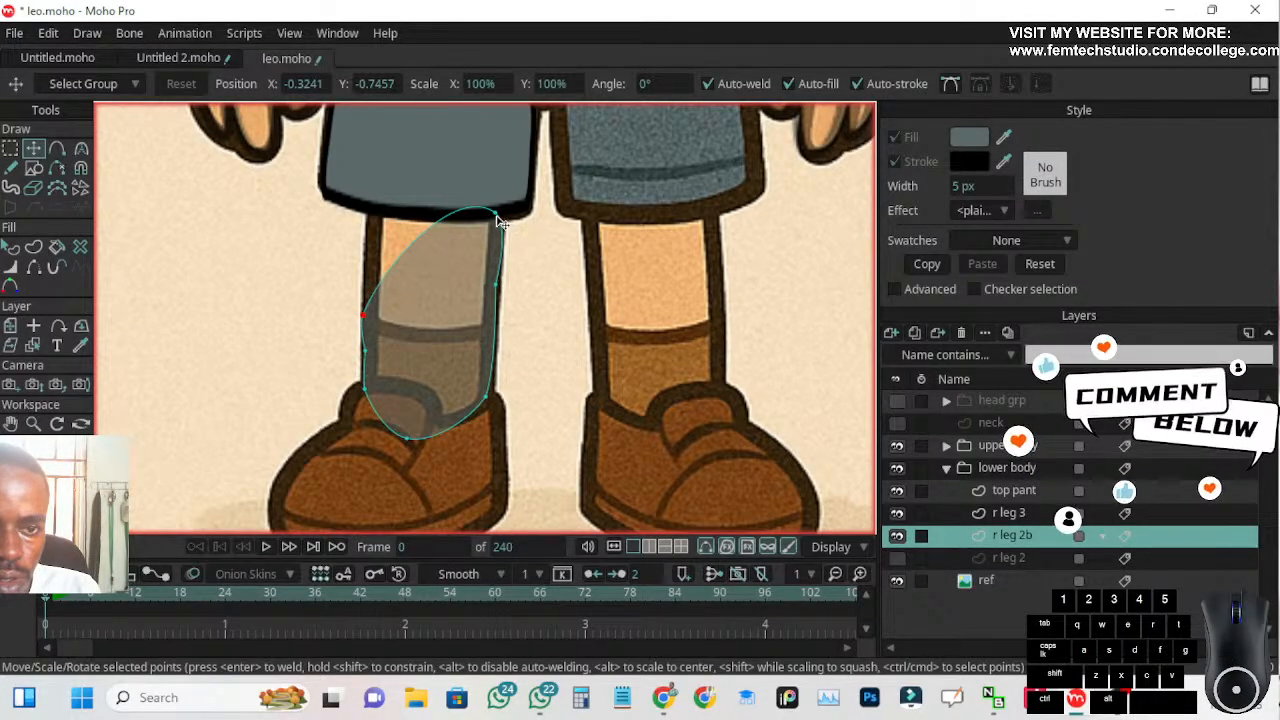
{"action": "left_click", "coordinate": [490, 350]}
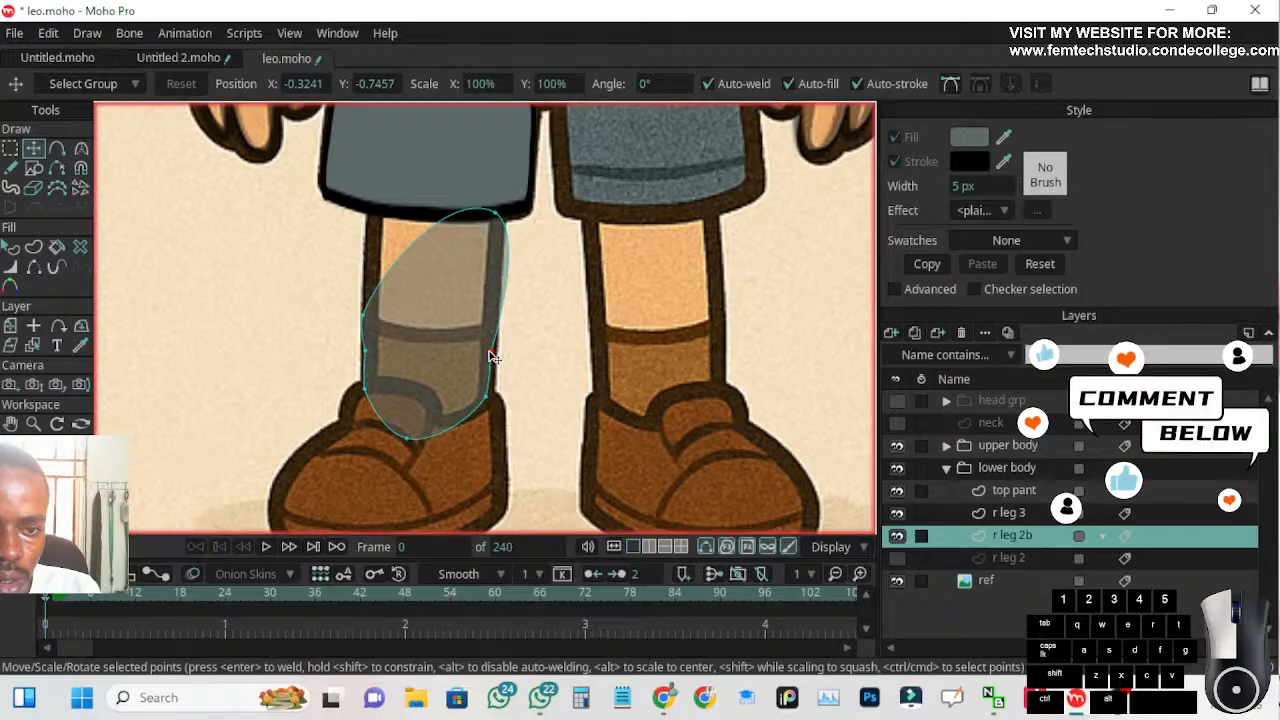
{"action": "left_click_drag", "start_coordinate": [497, 214], "coordinate": [492, 330]}
{"action": "left_click_drag", "start_coordinate": [368, 318], "coordinate": [365, 331]}
Make the sock shape's upper corner sharp with curvature 0 and raise the left upper corner slightly onto the sock line
{"action": "left_click", "coordinate": [81, 148]}
{"action": "left_click", "coordinate": [303, 84]}
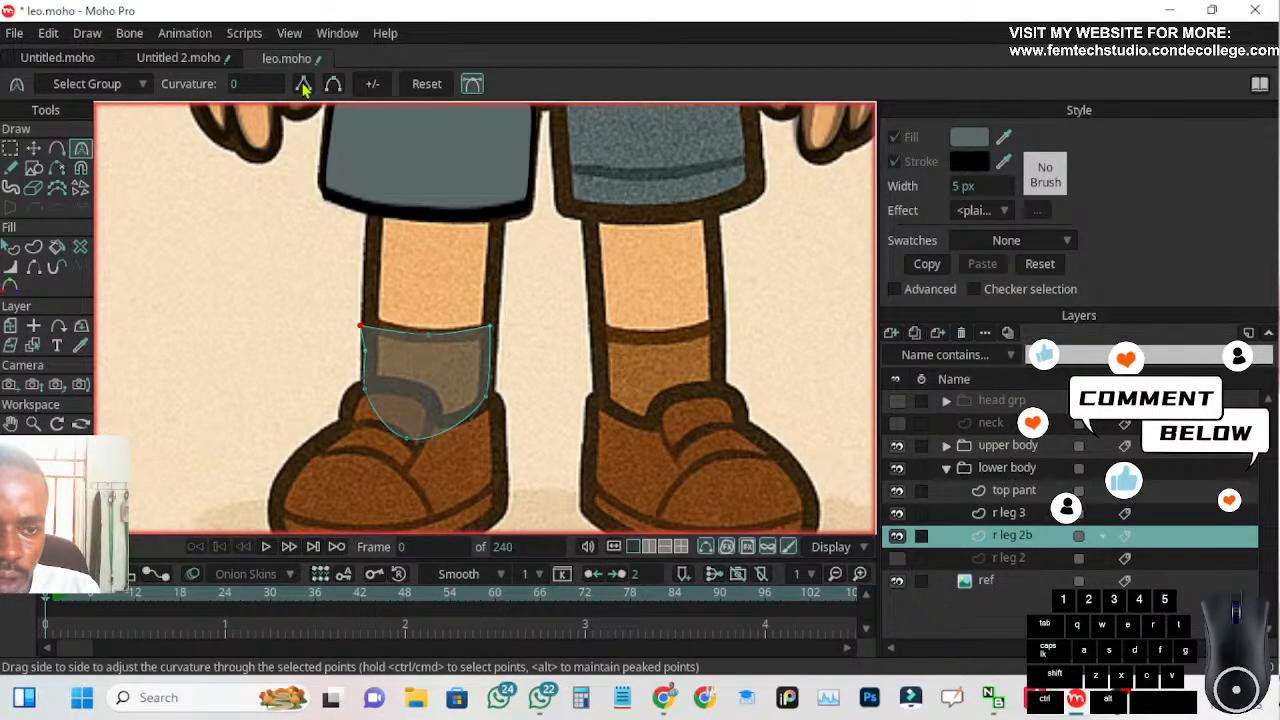
{"action": "left_click", "coordinate": [33, 149]}
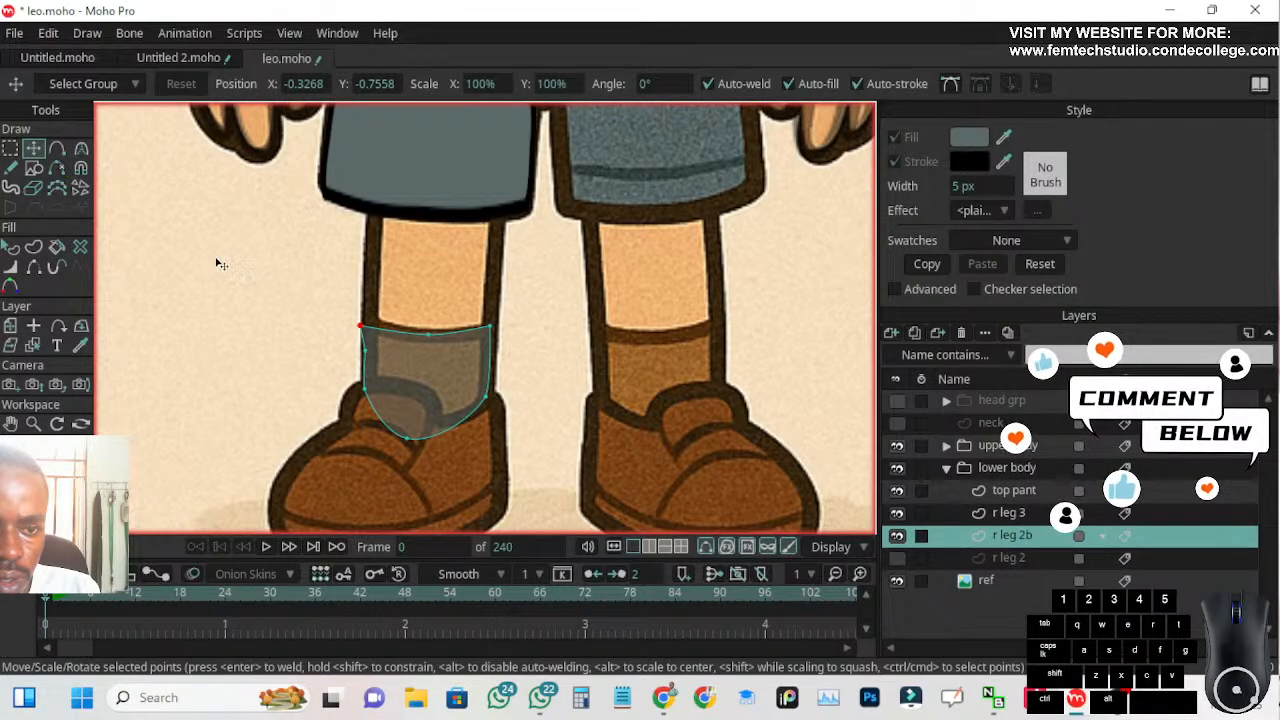
{"action": "left_click_drag", "start_coordinate": [360, 328], "coordinate": [362, 320]}
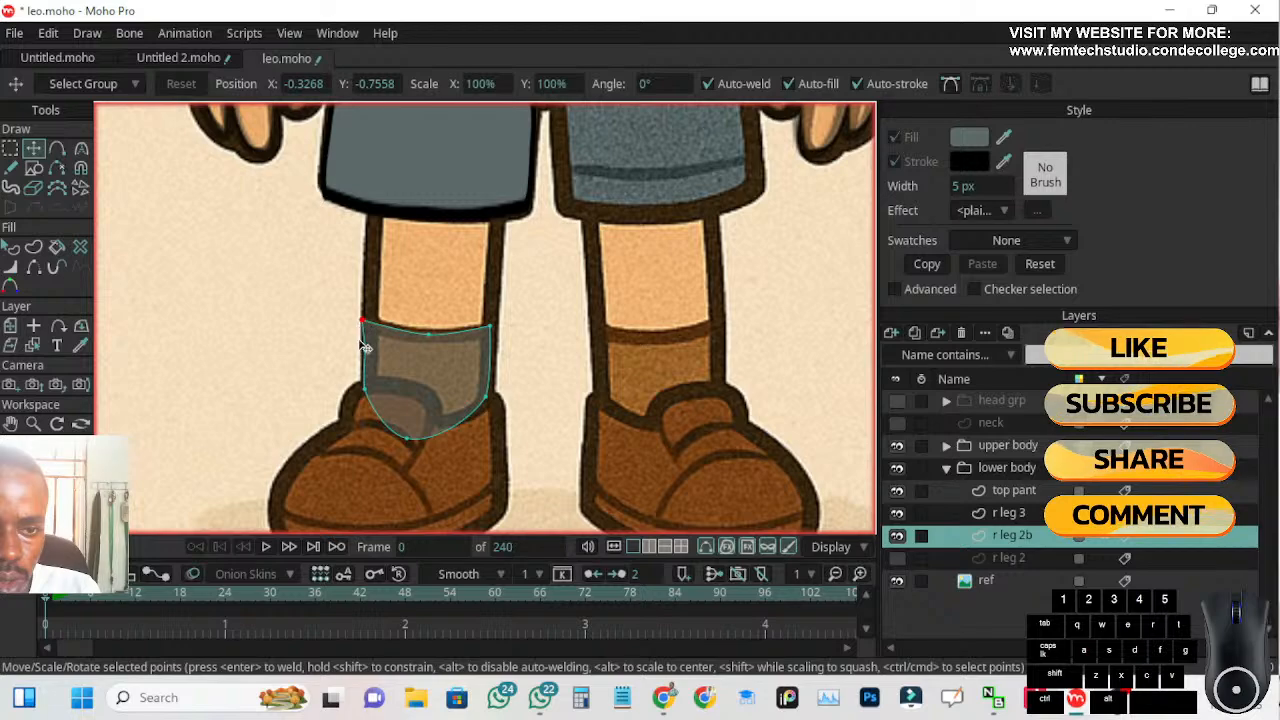
Nudge the sock's right upper corner outward and right ankle point up, and delete the left side's middle point
{"action": "scroll", "coordinate": [404, 359], "scroll_direction": "up", "scroll_amount": 2}
{"action": "scroll", "coordinate": [404, 358], "scroll_direction": "up", "scroll_amount": 2}
{"action": "left_click_drag", "start_coordinate": [553, 301], "coordinate": [556, 304]}
{"action": "left_click_drag", "start_coordinate": [547, 422], "coordinate": [548, 416]}
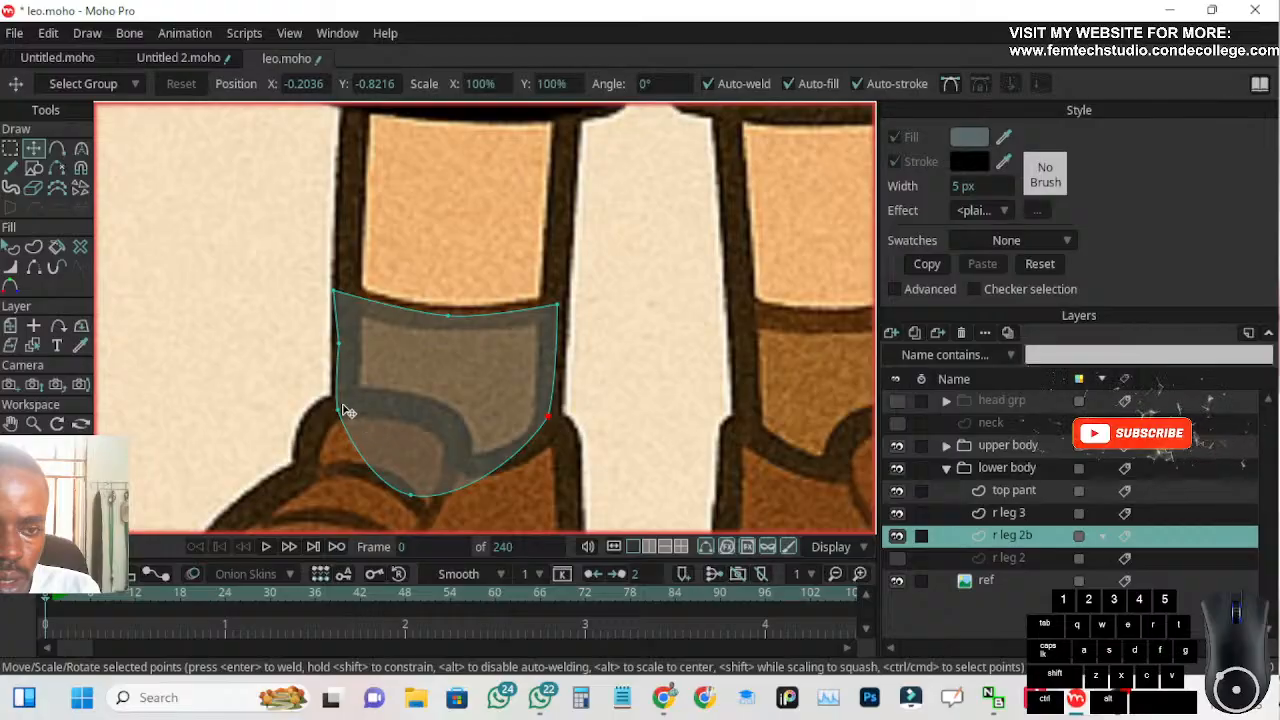
{"action": "key", "text": "Delete"}
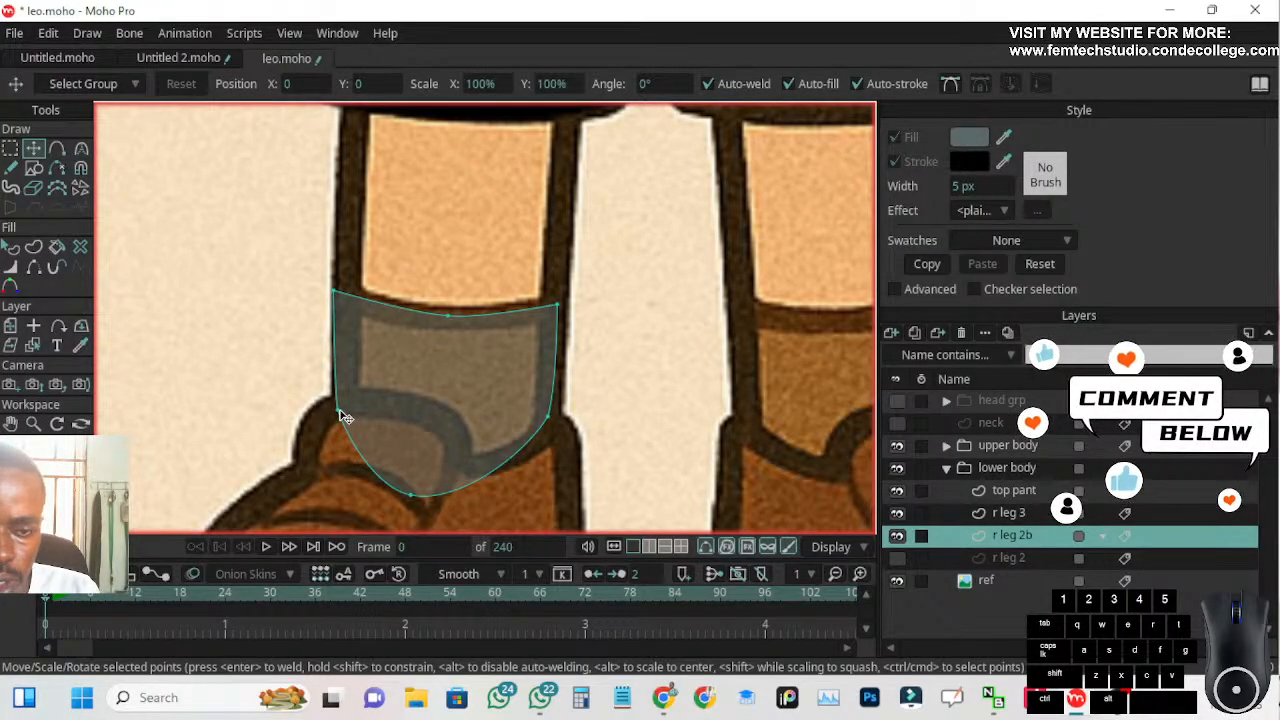
Shift the sock's left ankle point outward and bottom point slightly right, and raise the top edge's middle point to the reference line
{"action": "left_click", "coordinate": [336, 410]}
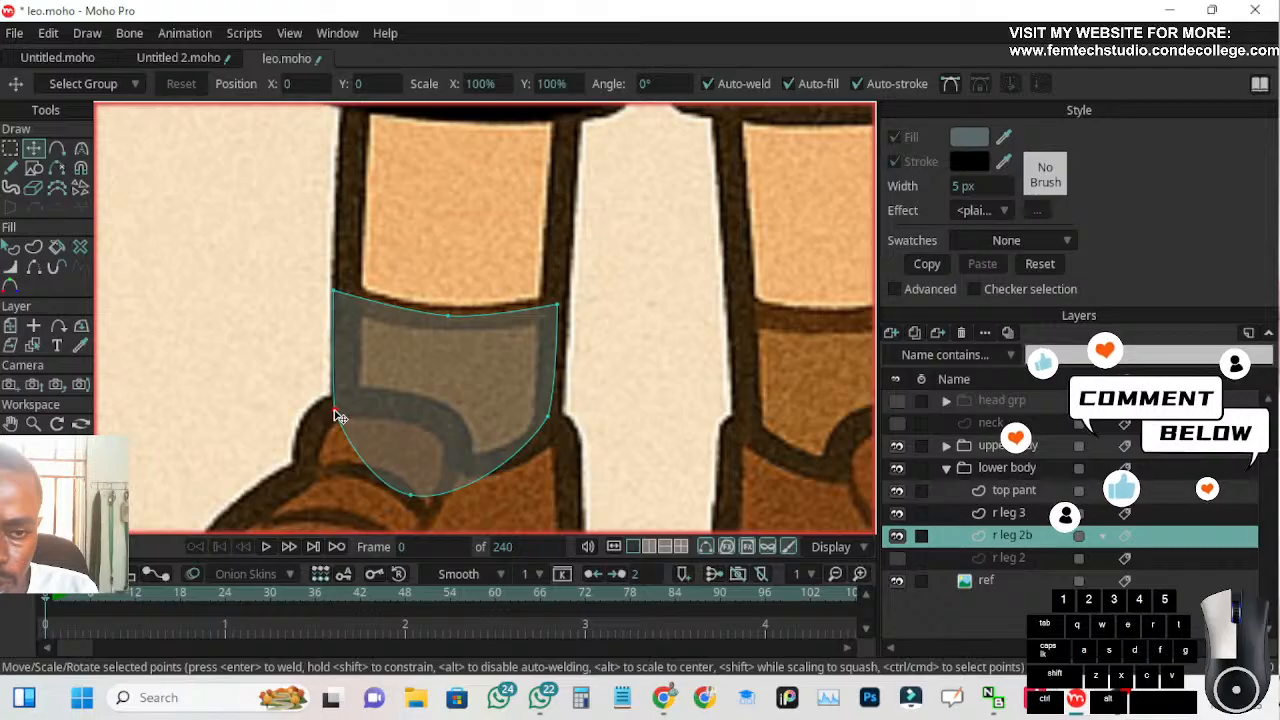
{"action": "left_click", "coordinate": [414, 494]}
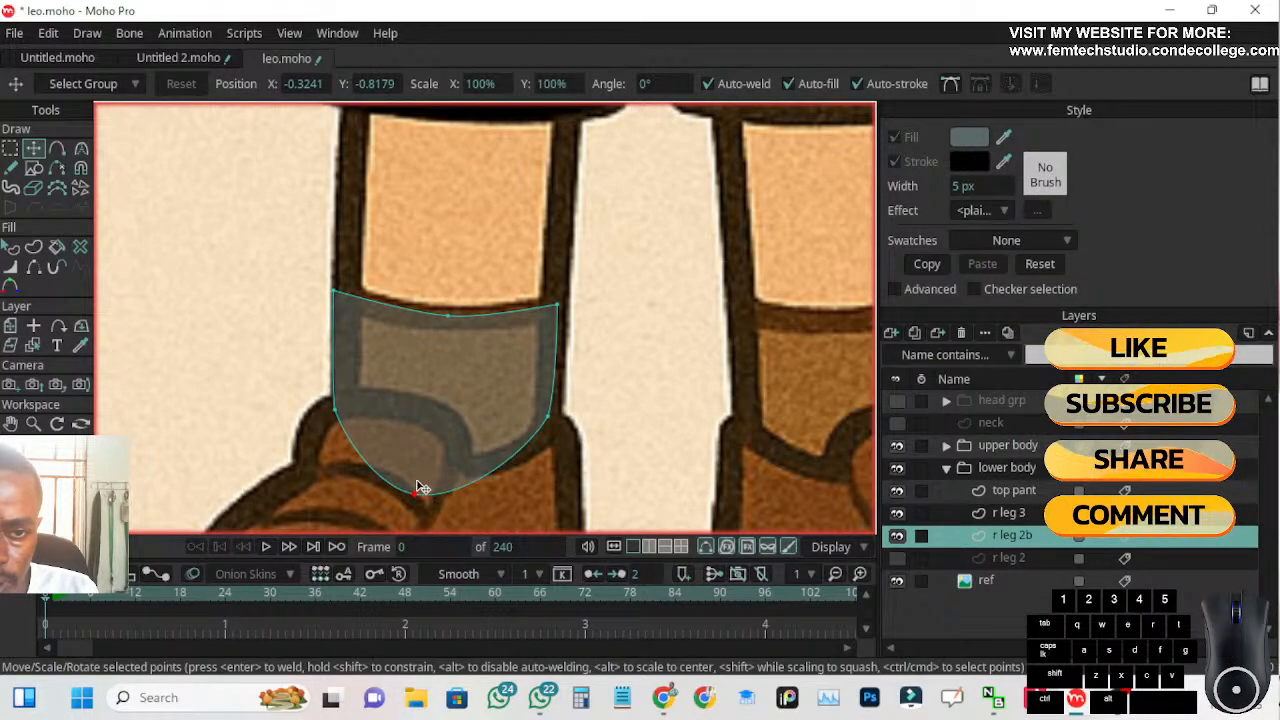
{"action": "mouse_move", "coordinate": [449, 317]}
{"action": "left_mouse_down"}
{"action": "mouse_move", "coordinate": [450, 329]}
{"action": "mouse_move", "coordinate": [449, 312]}
{"action": "left_mouse_up"}
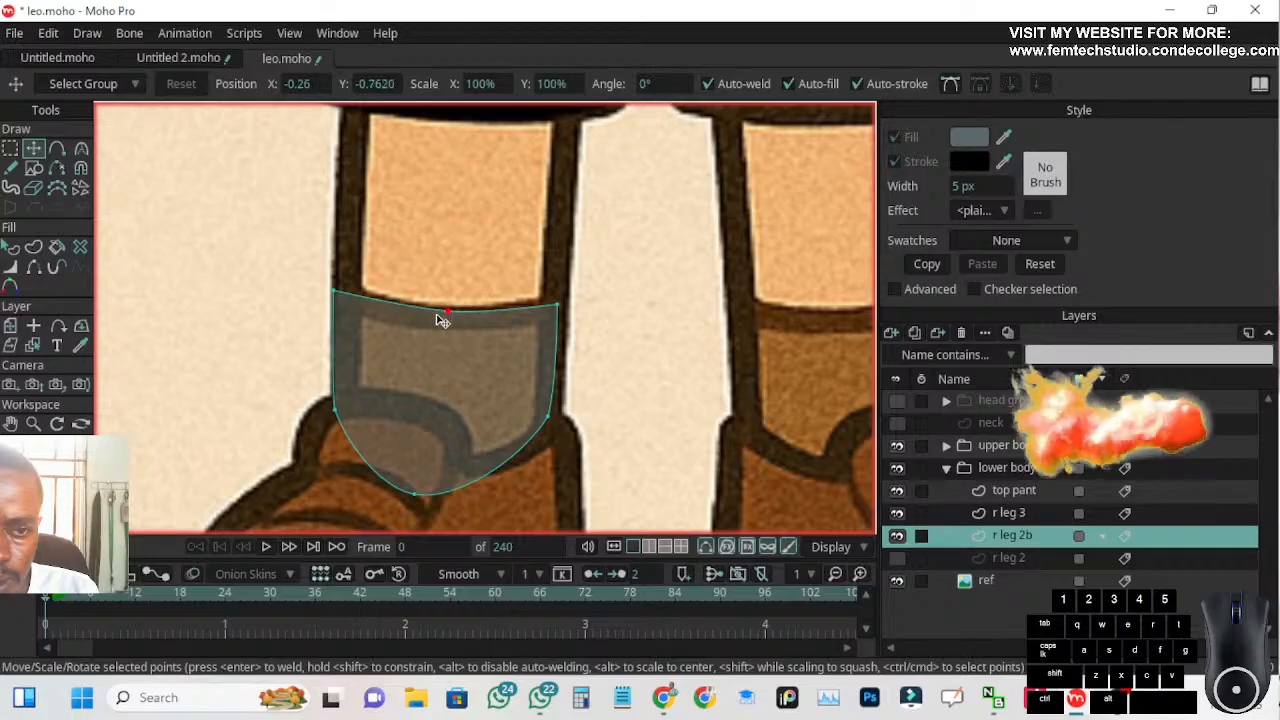
Hide the r leg 2b layer and show r leg 2 again
{"action": "scroll", "coordinate": [527, 393], "scroll_direction": "down", "scroll_amount": 4}
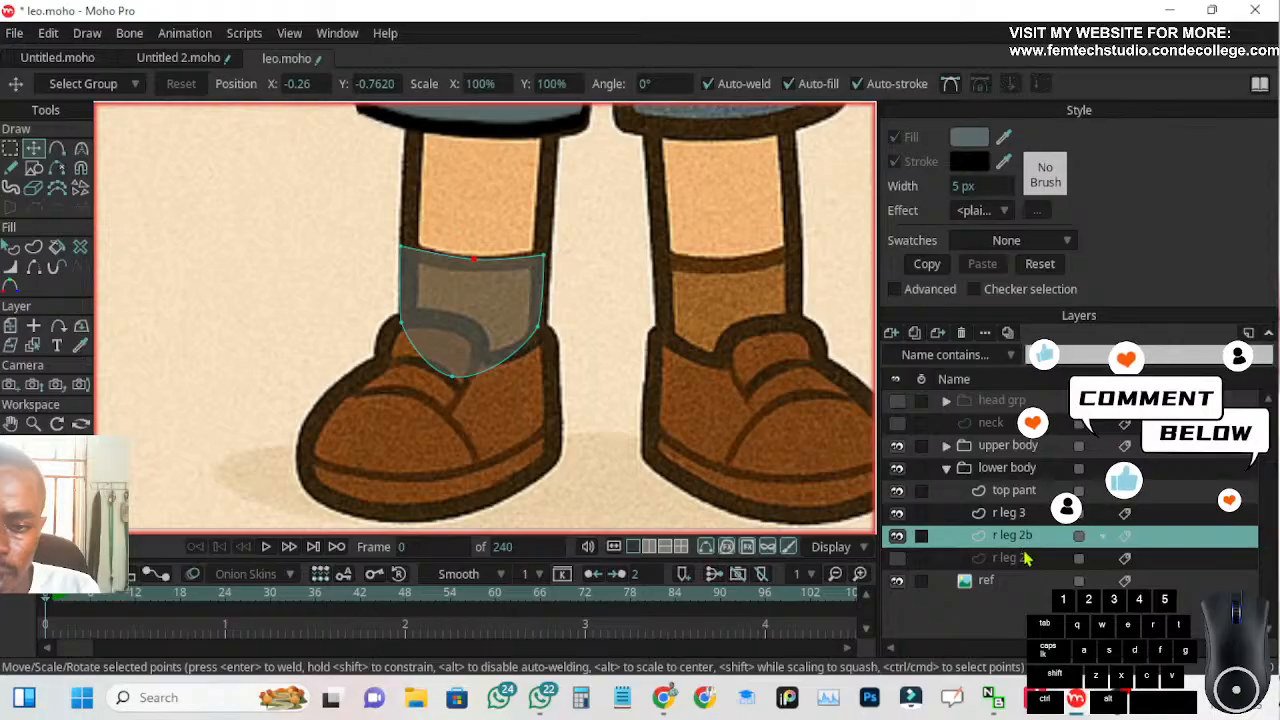
{"action": "left_click", "coordinate": [897, 559]}
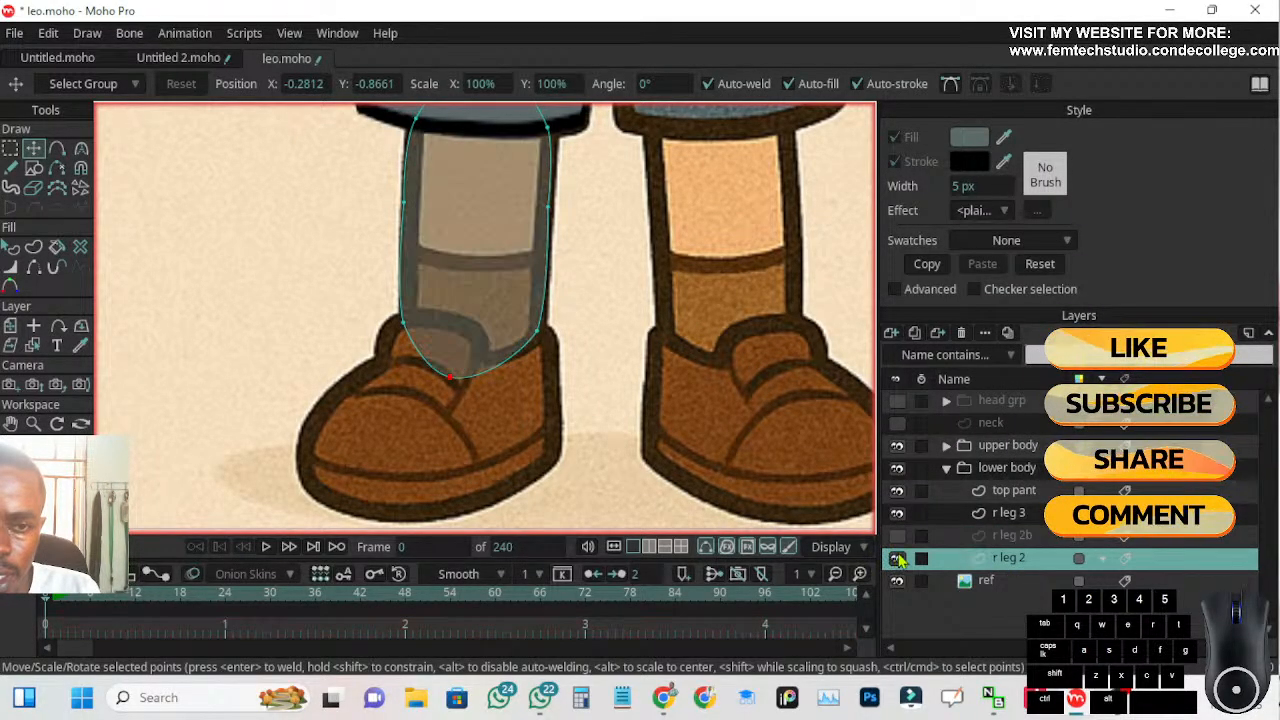
Make the r leg 2 layer fully opaque
{"action": "double_click", "coordinate": [1012, 560]}
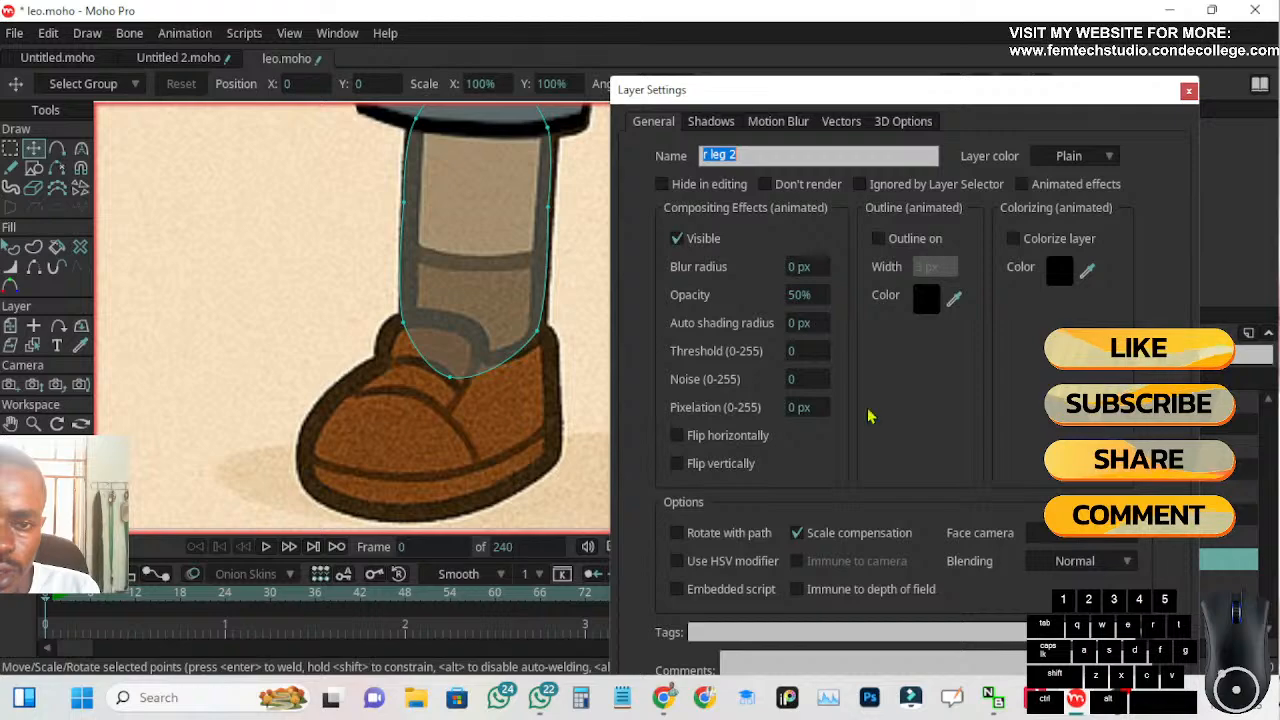
{"action": "left_click", "coordinate": [795, 297]}
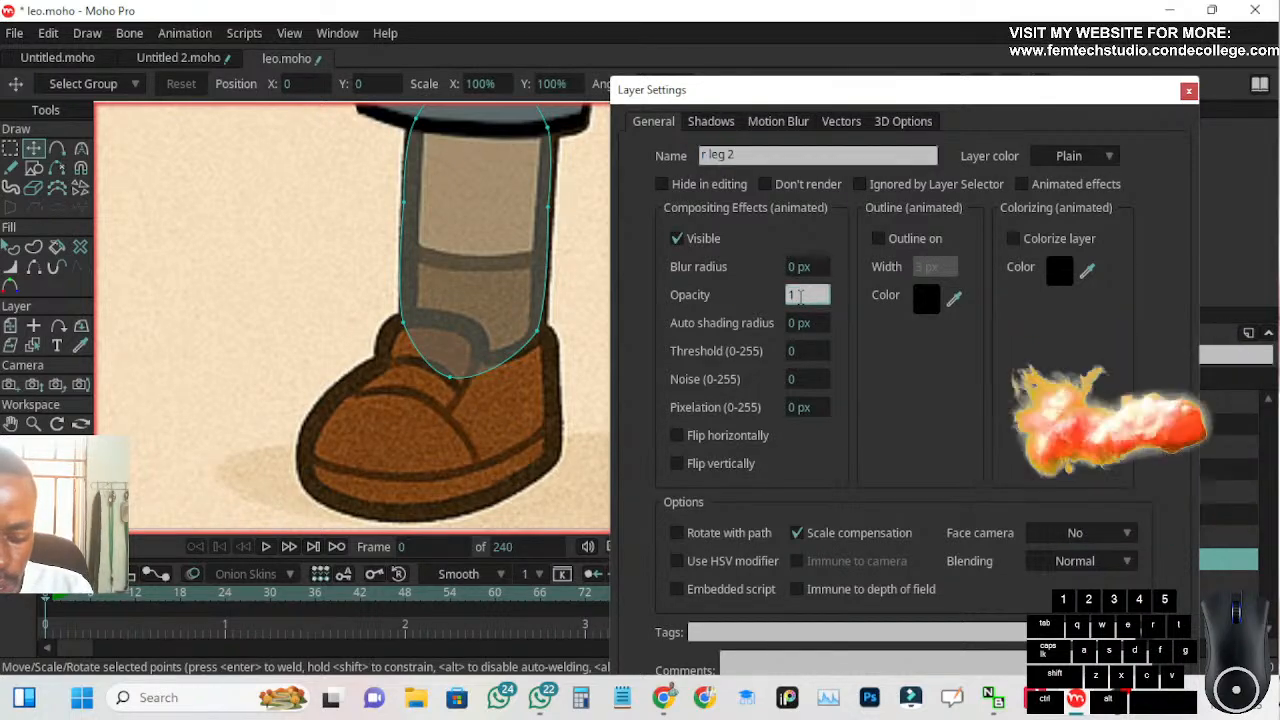
{"action": "key", "text": "Return"}
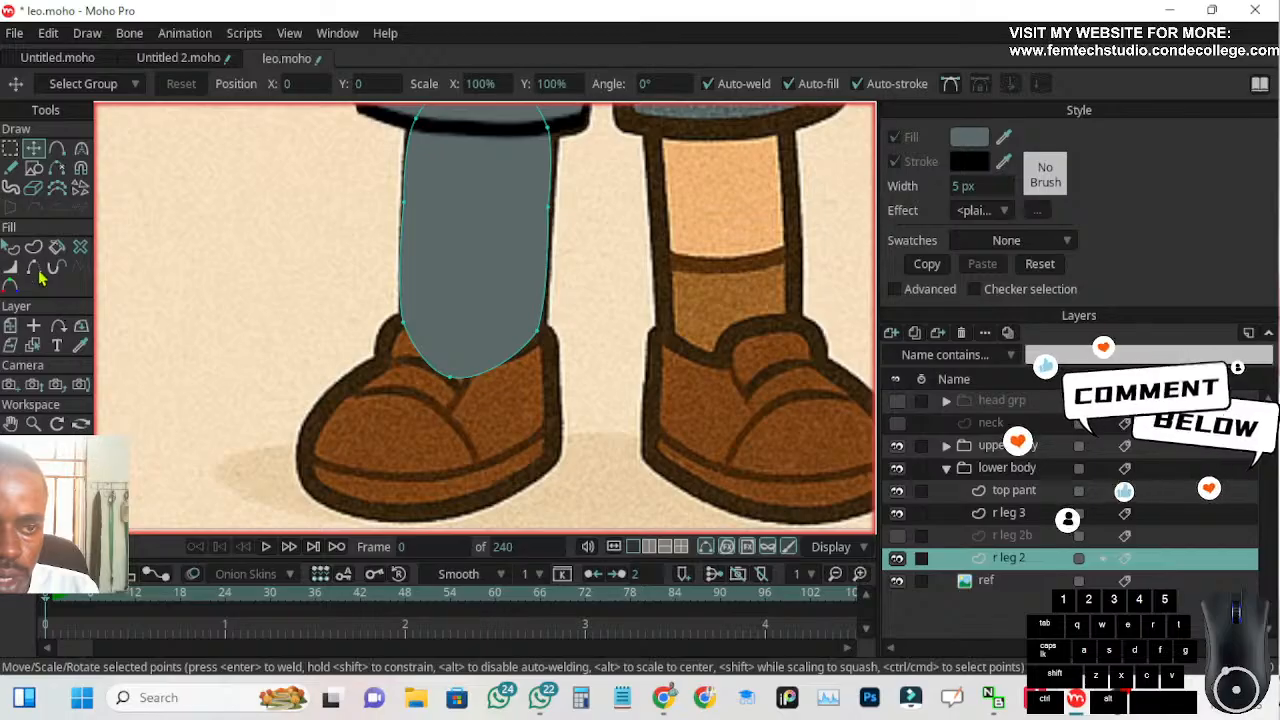
Fill the r leg 2 shin shape with the skin colour sampled from the reference's other shin
{"action": "left_click", "coordinate": [10, 247]}
{"action": "left_click", "coordinate": [443, 280]}
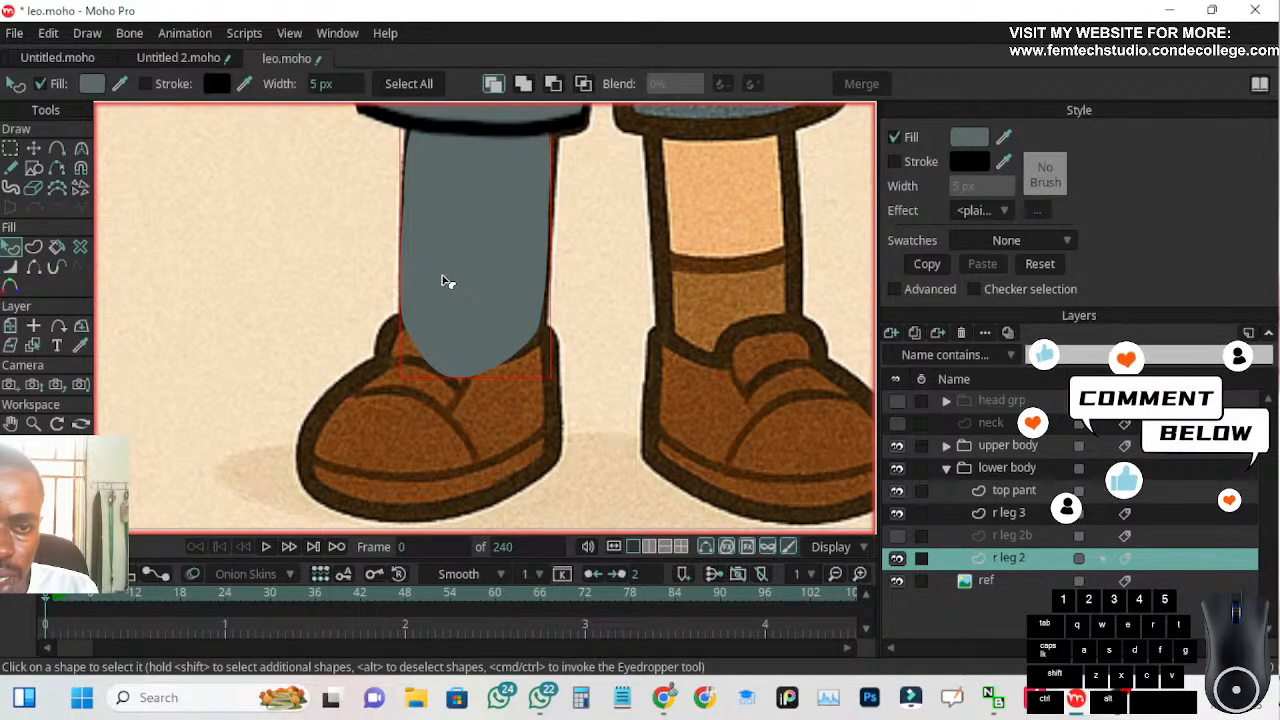
{"action": "left_click_drag", "start_coordinate": [1005, 140], "coordinate": [752, 190]}
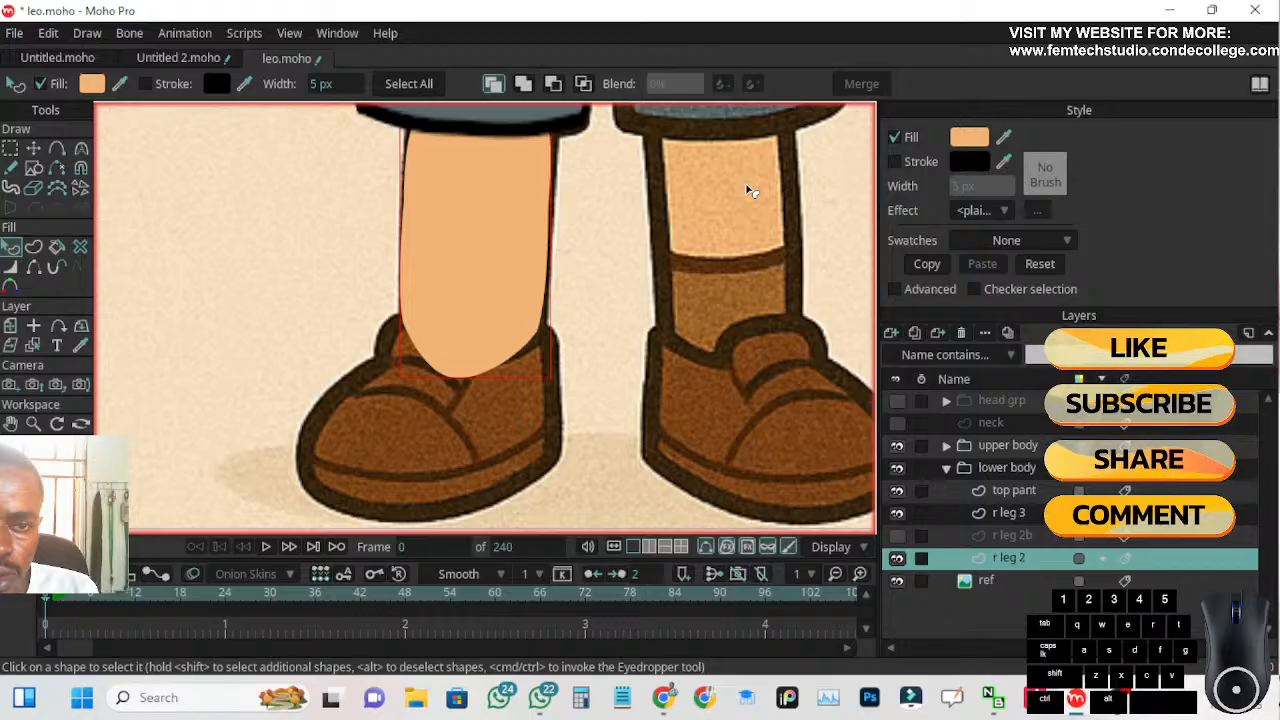
Turn on the shin shape's stroke and set its width to 4 px
{"action": "left_click", "coordinate": [894, 162]}
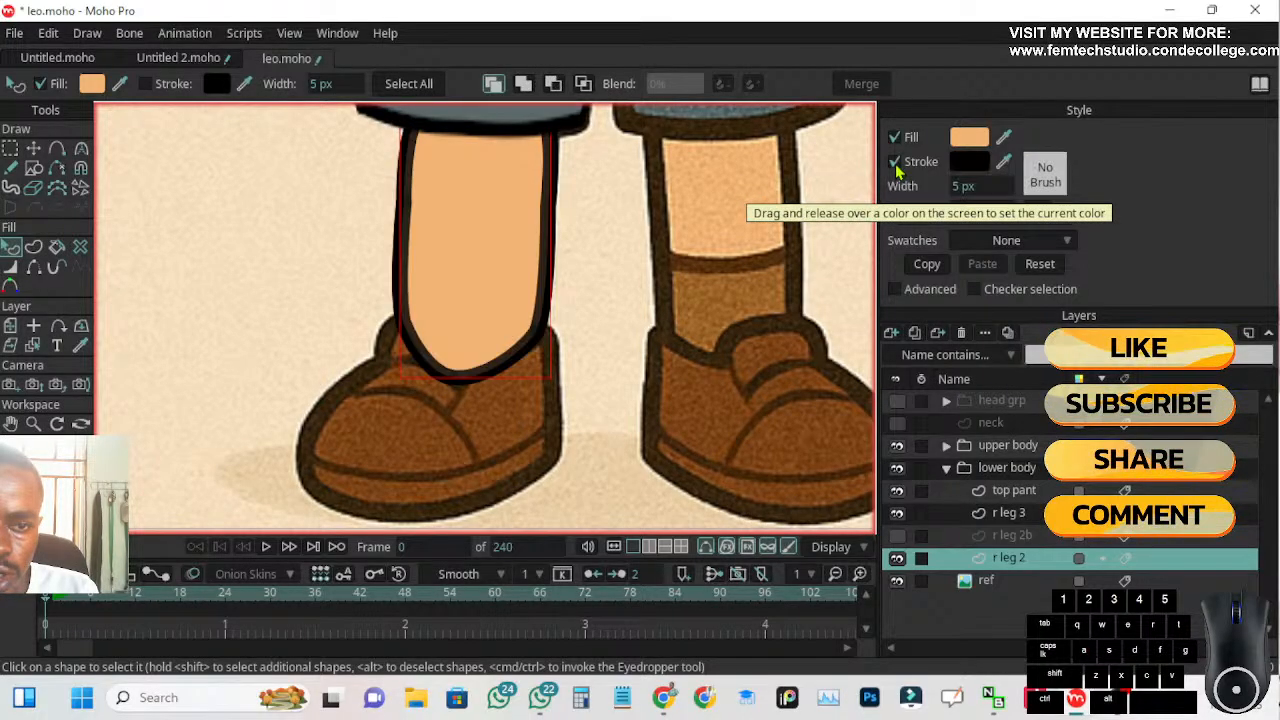
{"action": "left_click", "coordinate": [962, 185]}
{"action": "type", "text": "4"}
{"action": "key", "text": "Return"}
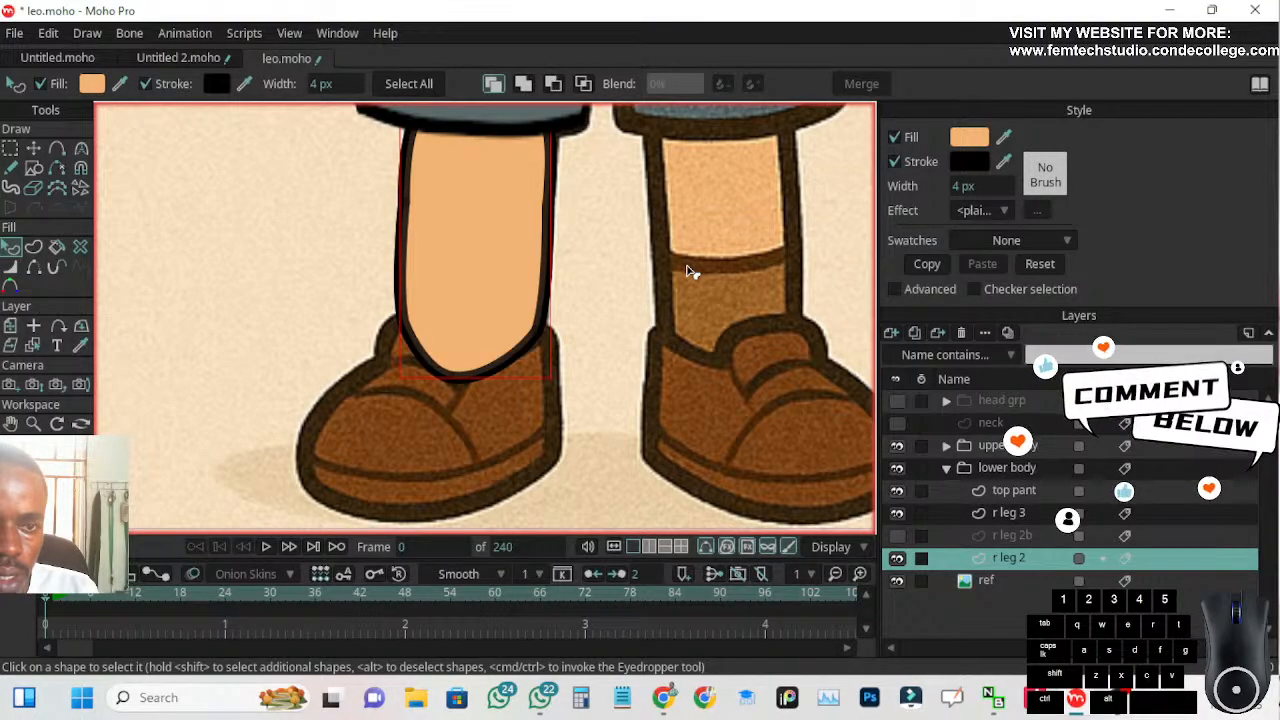
{"action": "scroll", "coordinate": [614, 254], "scroll_direction": "down", "scroll_amount": 5}
{"action": "scroll", "coordinate": [620, 277], "scroll_direction": "up", "scroll_amount": 3}
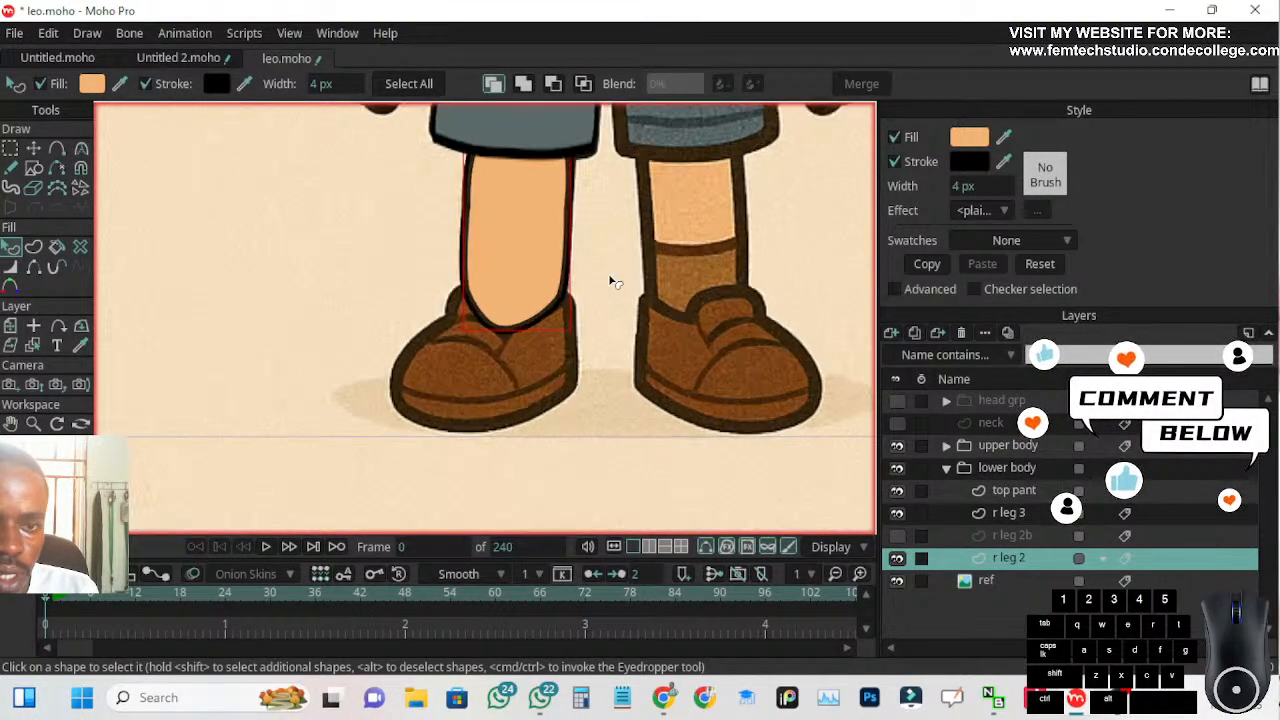
Make the six side points of the shin shape, from the trouser hem down to the ankle, sharp with curvature 0
{"action": "left_click", "coordinate": [34, 148]}
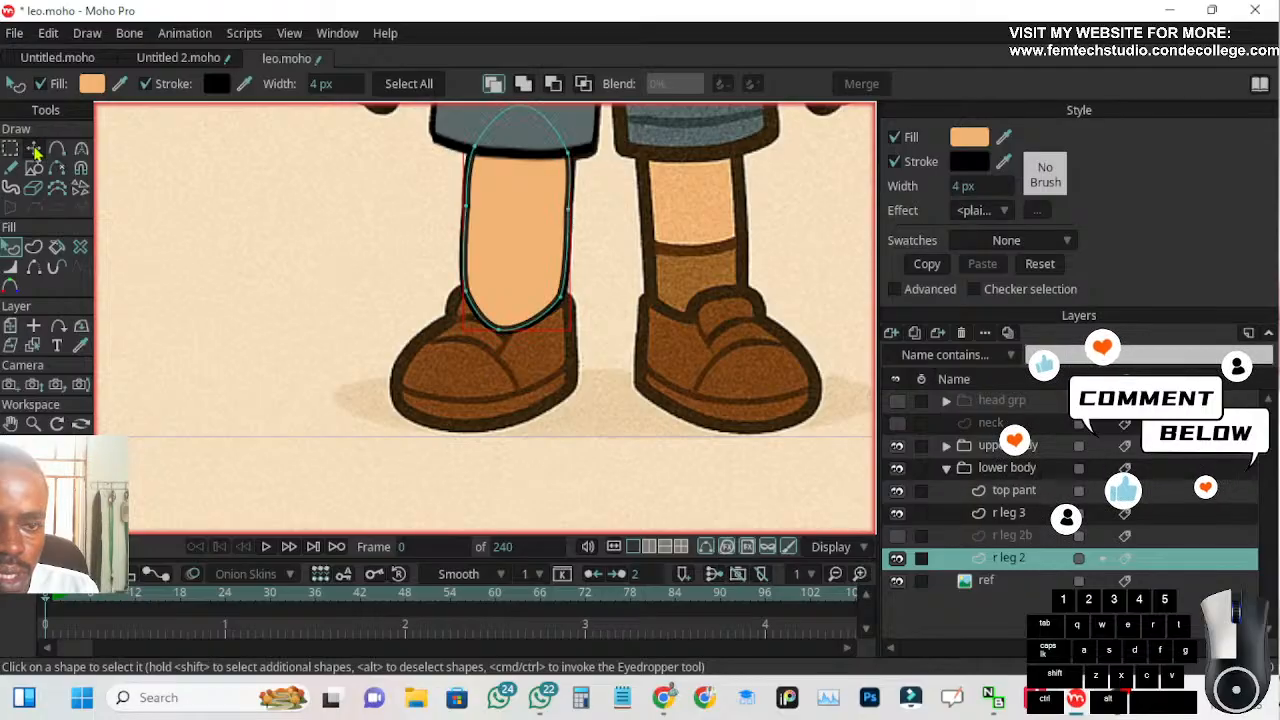
{"action": "left_click", "coordinate": [466, 207]}
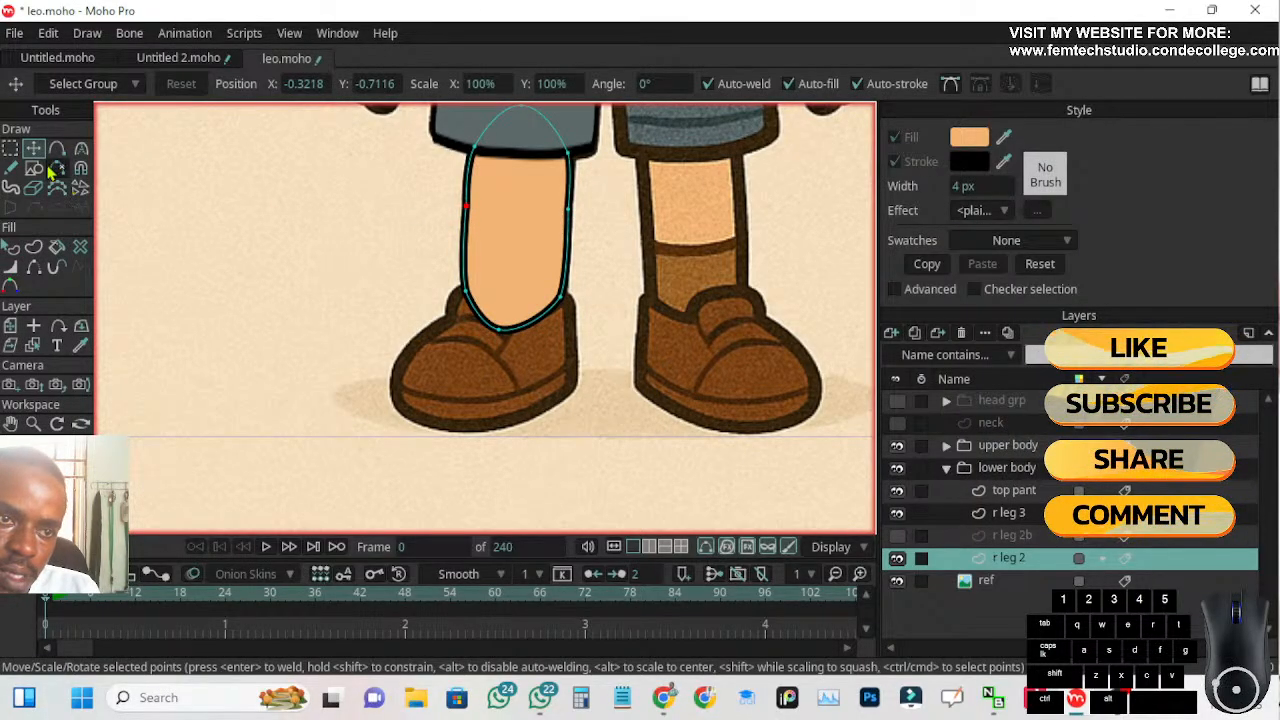
{"action": "left_click", "coordinate": [10, 148]}
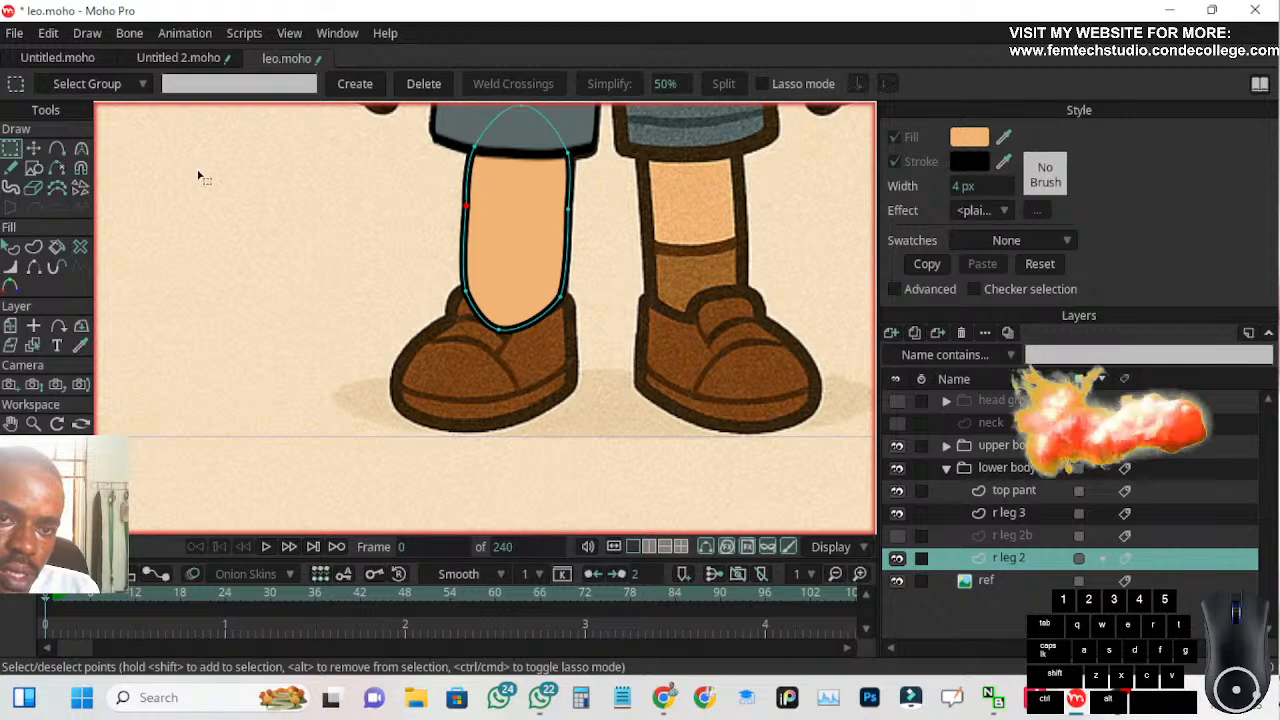
{"action": "left_click_drag", "start_coordinate": [358, 162], "coordinate": [615, 303]}
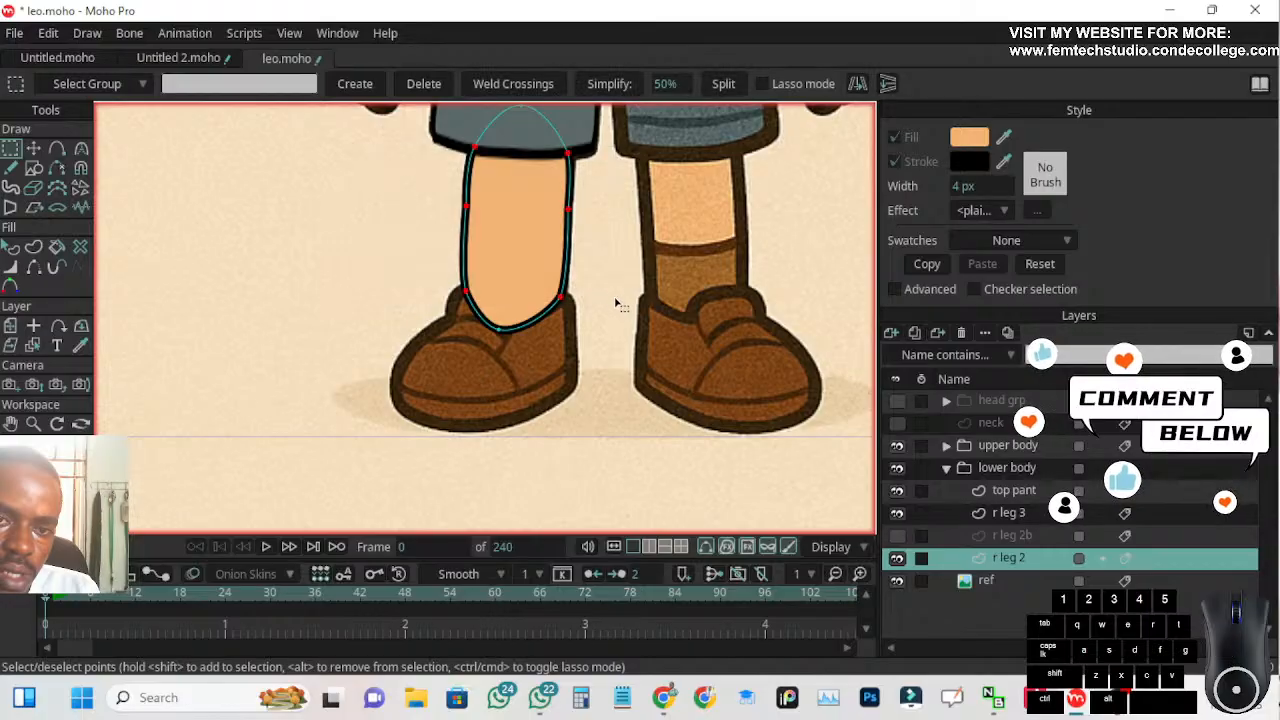
{"action": "left_click", "coordinate": [81, 148]}
{"action": "left_click", "coordinate": [304, 85]}
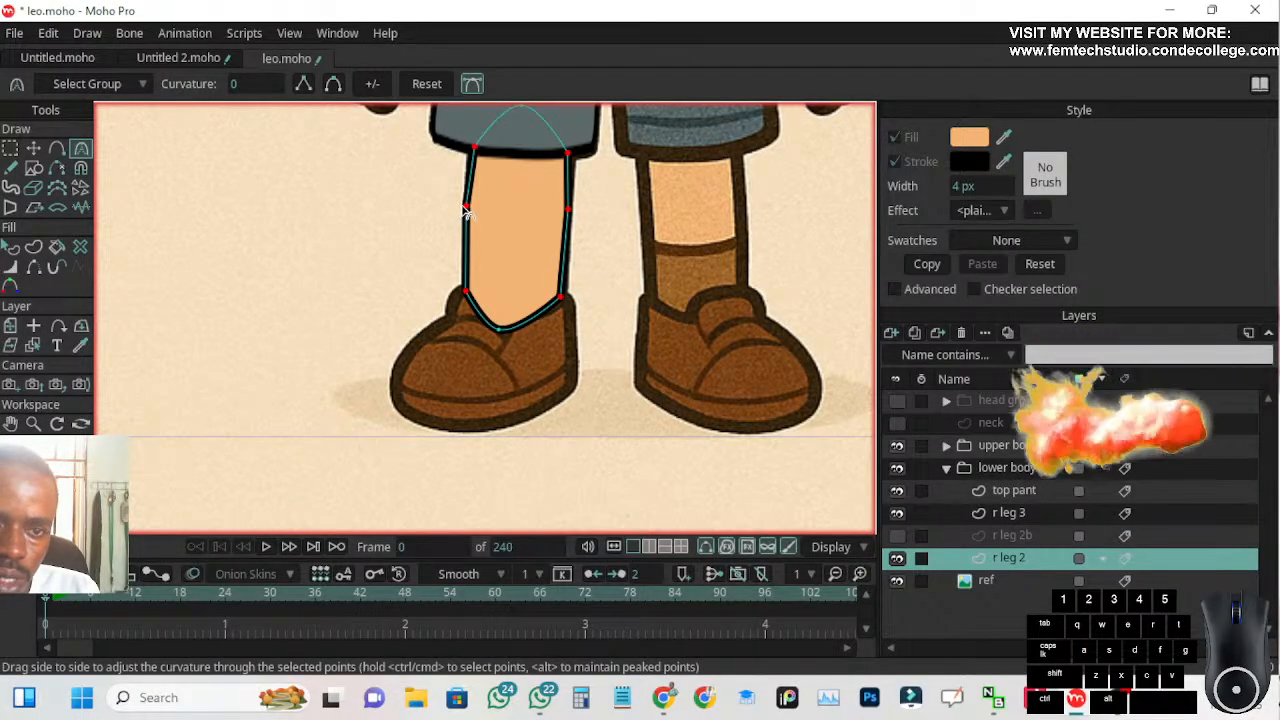
Delete the middle point on both the left and right sides of the shin shape
{"action": "scroll", "coordinate": [440, 202], "scroll_direction": "up", "scroll_amount": 2}
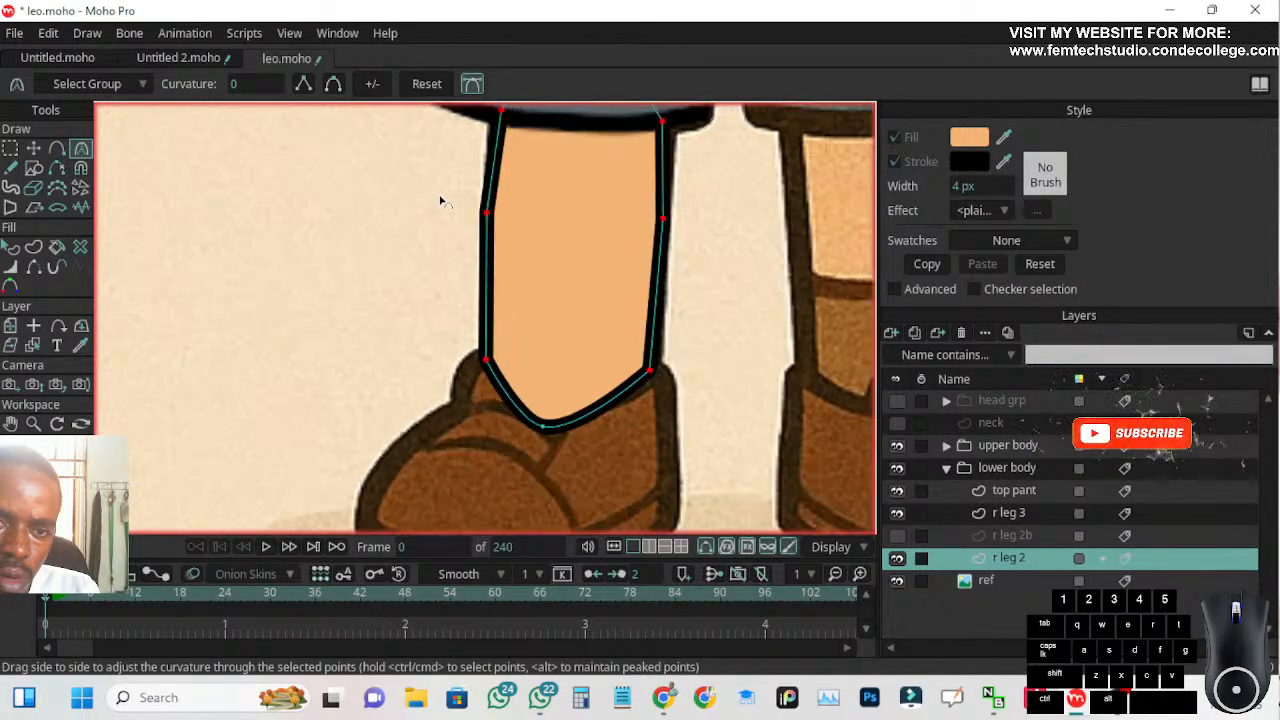
{"action": "left_click", "coordinate": [11, 149]}
{"action": "left_click", "coordinate": [350, 215]}
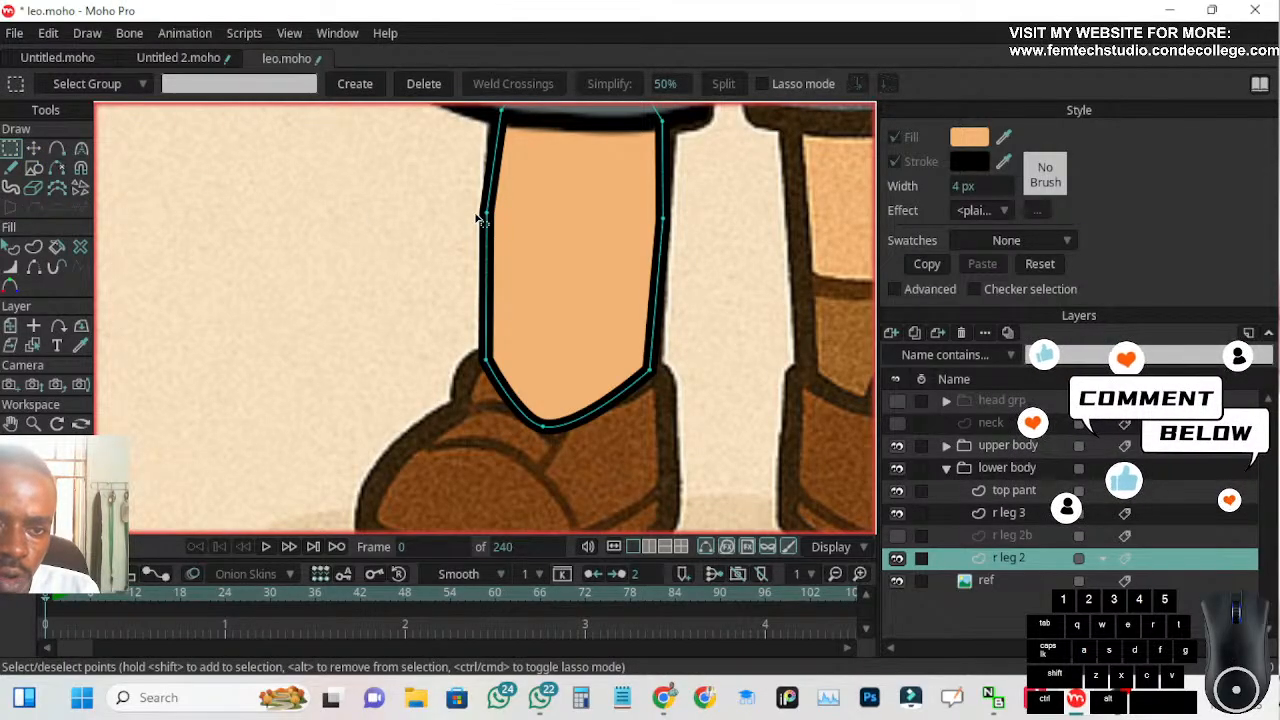
{"action": "left_click_drag", "start_coordinate": [432, 192], "coordinate": [697, 278]}
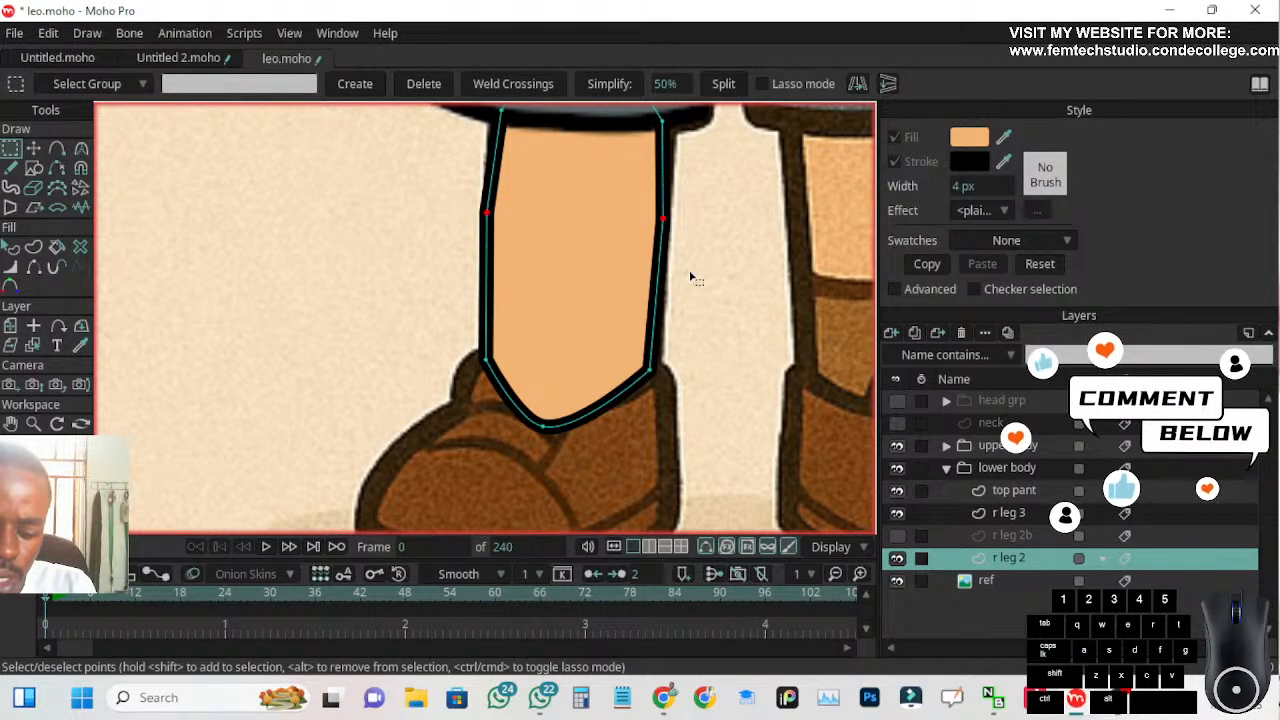
{"action": "key", "text": "Delete"}
{"action": "scroll", "coordinate": [648, 283], "scroll_direction": "down", "scroll_amount": 3}
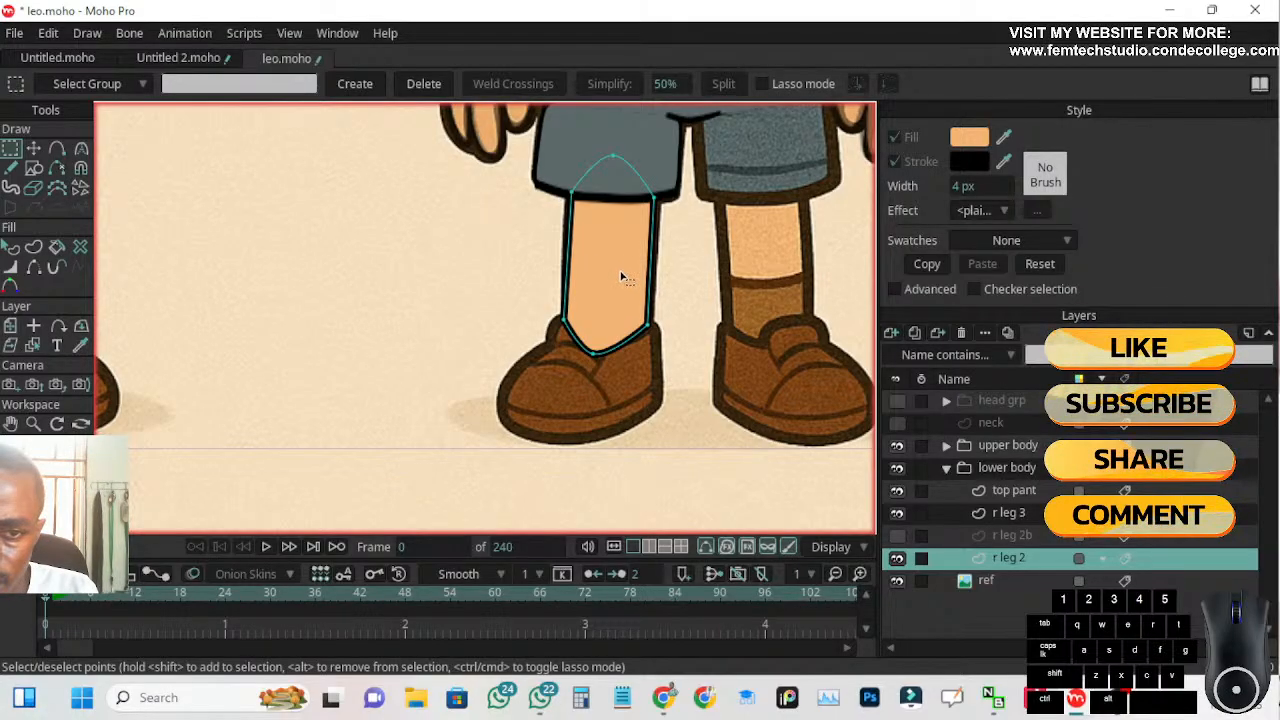
Try to smooth the shin shape's right ankle point, and undo the change
{"action": "scroll", "coordinate": [645, 322], "scroll_direction": "up", "scroll_amount": 2}
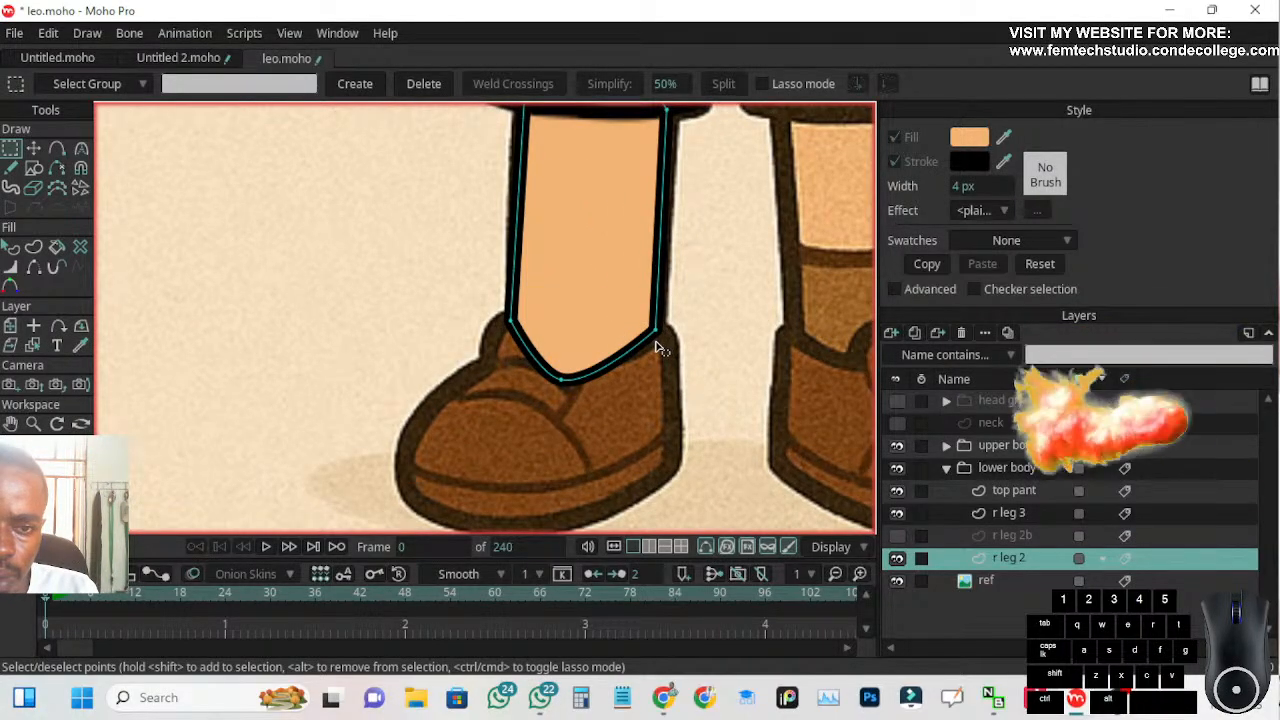
{"action": "left_click", "coordinate": [659, 334]}
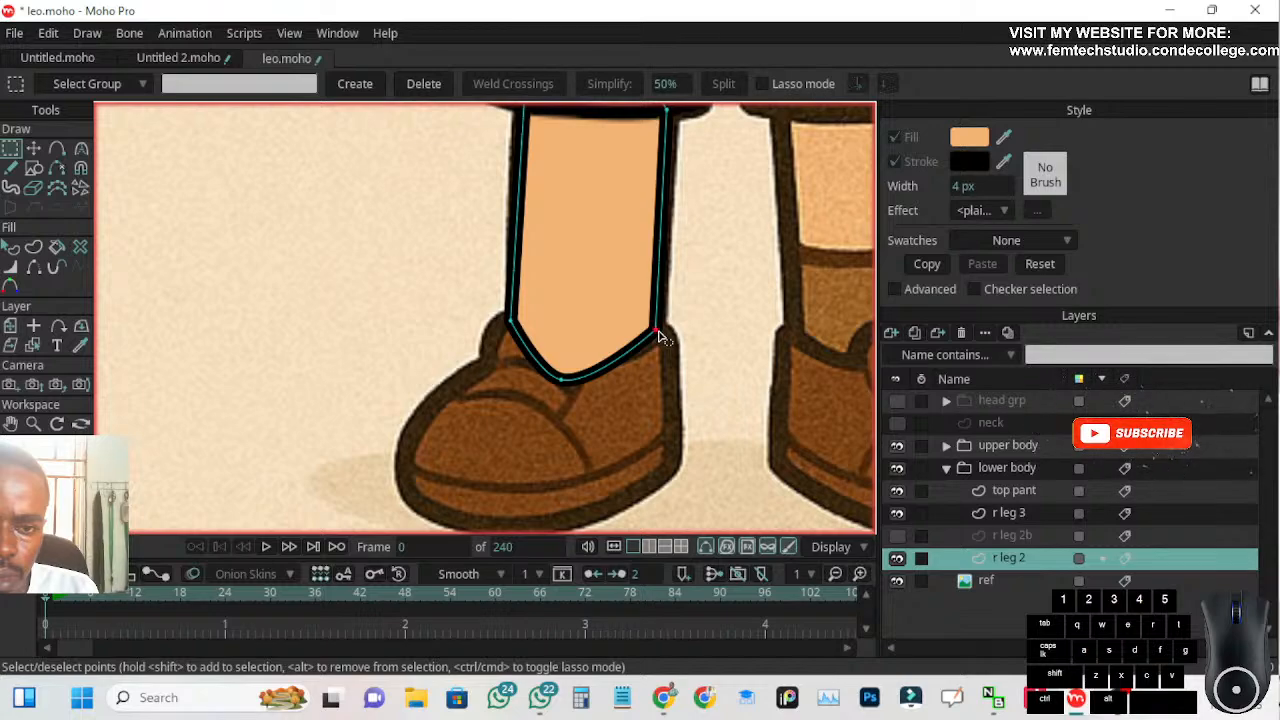
{"action": "left_click", "coordinate": [81, 149]}
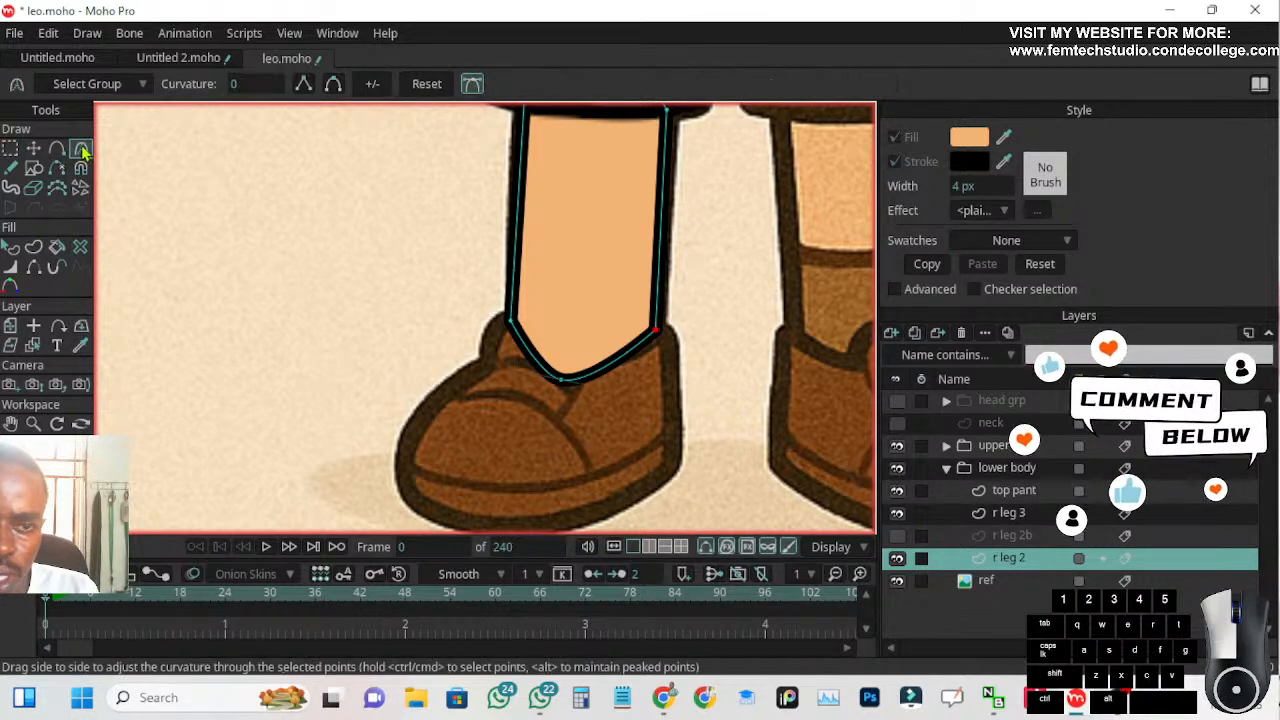
{"action": "left_click", "coordinate": [333, 85]}
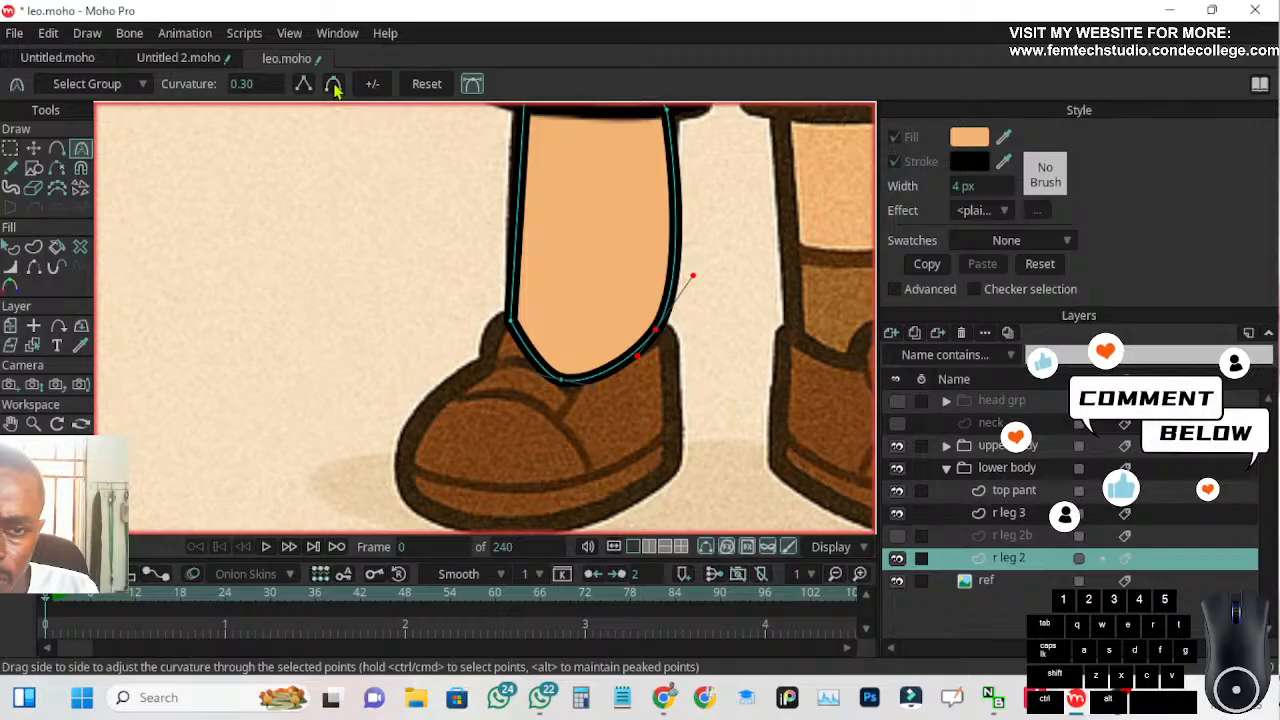
{"action": "key", "text": "ctrl+z"}
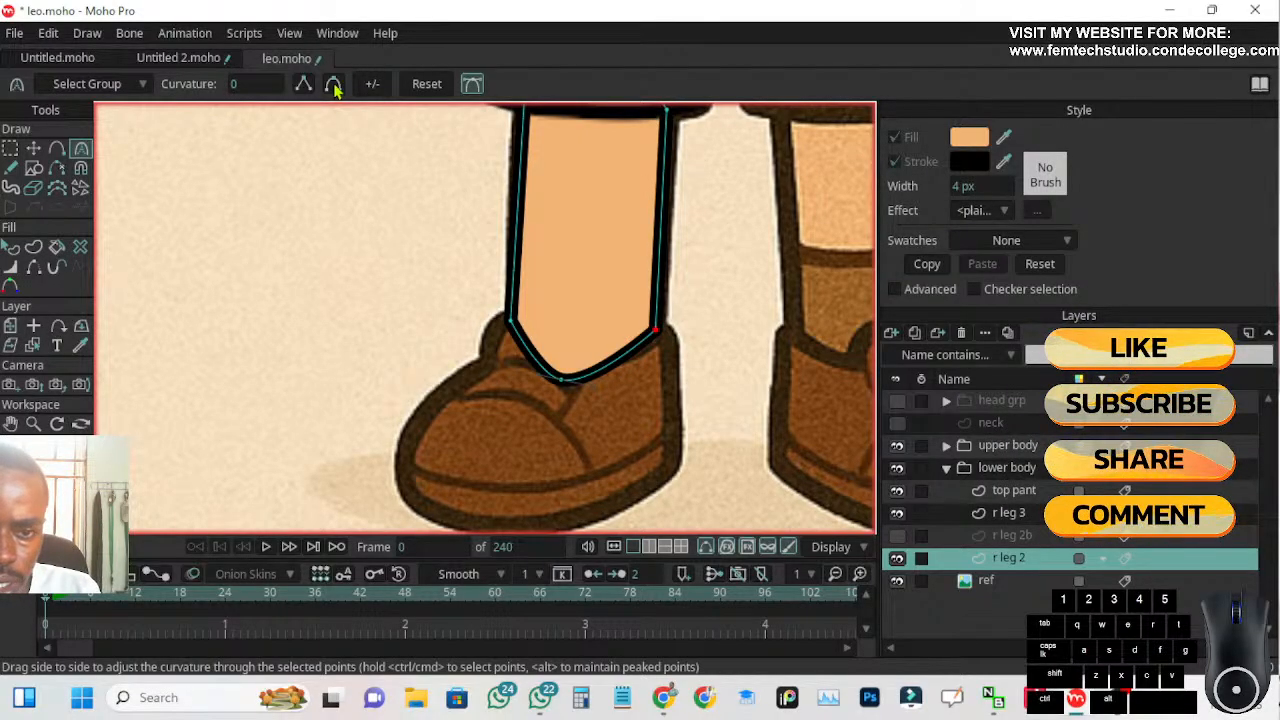
Lengthen the curve handles of the shin shape's bottom and top points so both ends are evenly rounded
{"action": "left_click", "coordinate": [587, 387]}
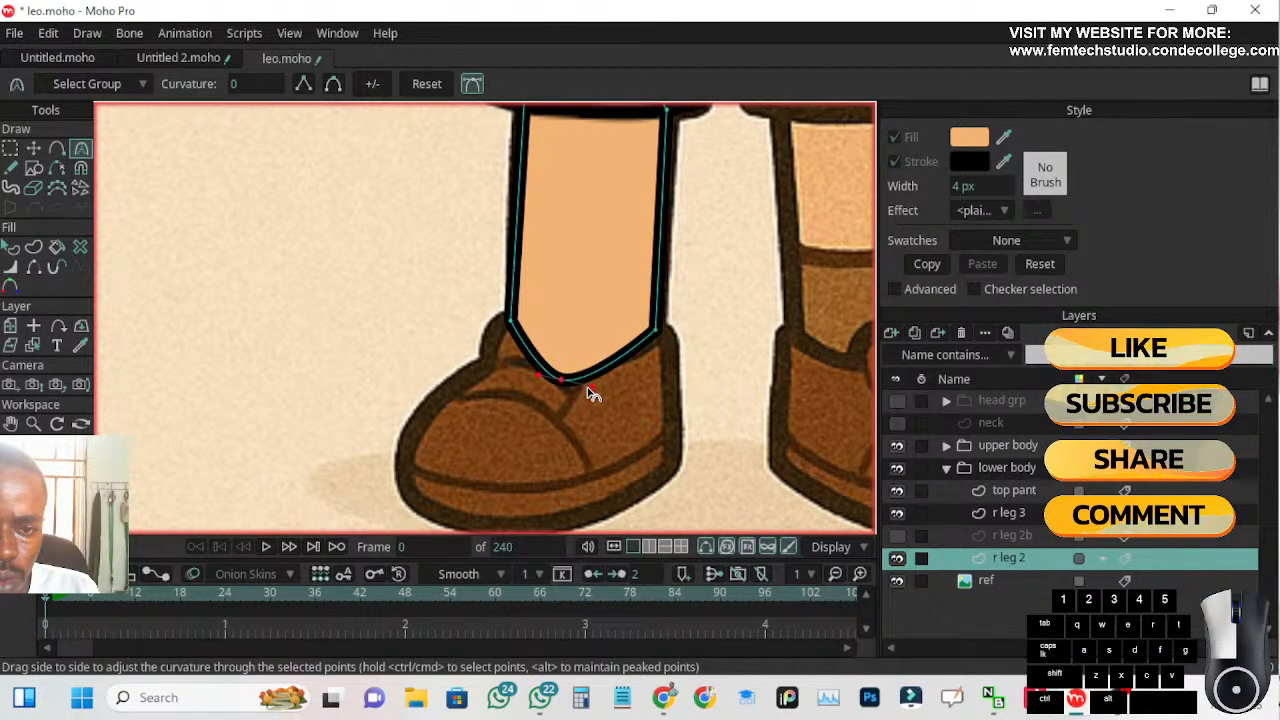
{"action": "left_click_drag", "start_coordinate": [595, 392], "coordinate": [628, 389]}
{"action": "left_click_drag", "start_coordinate": [540, 382], "coordinate": [520, 380]}
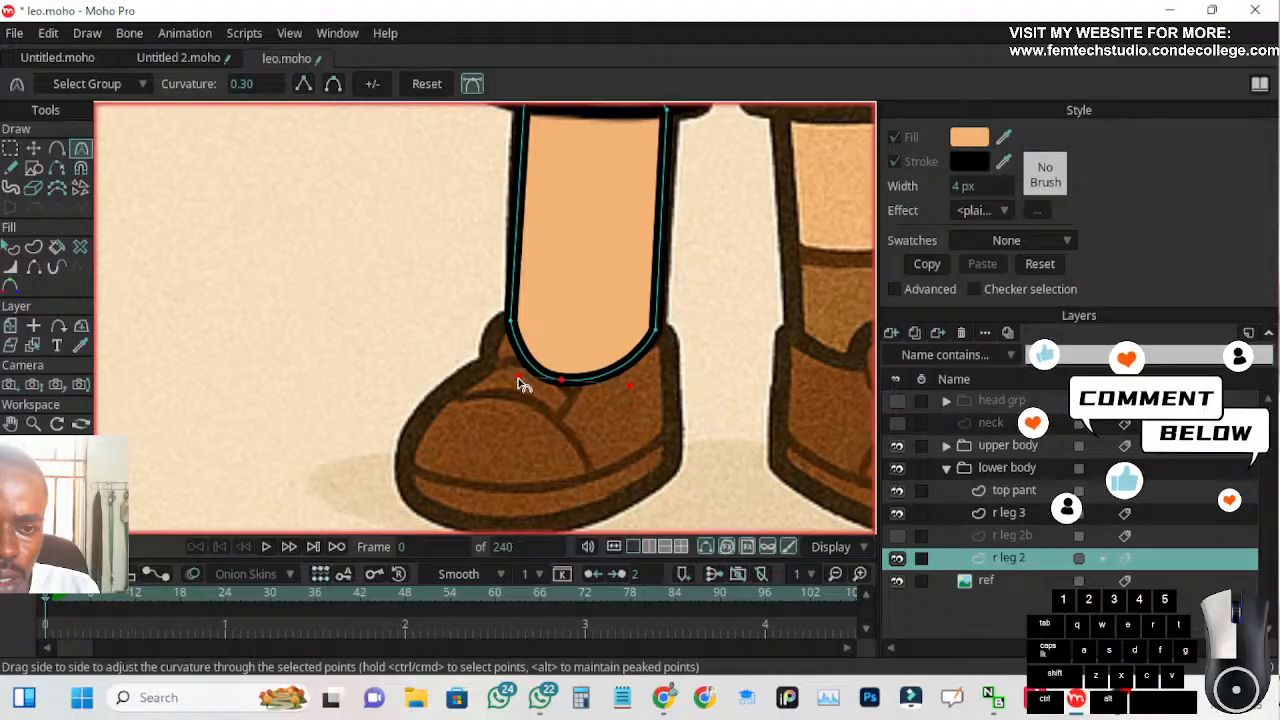
{"action": "scroll", "coordinate": [434, 223], "scroll_direction": "down", "scroll_amount": 3}
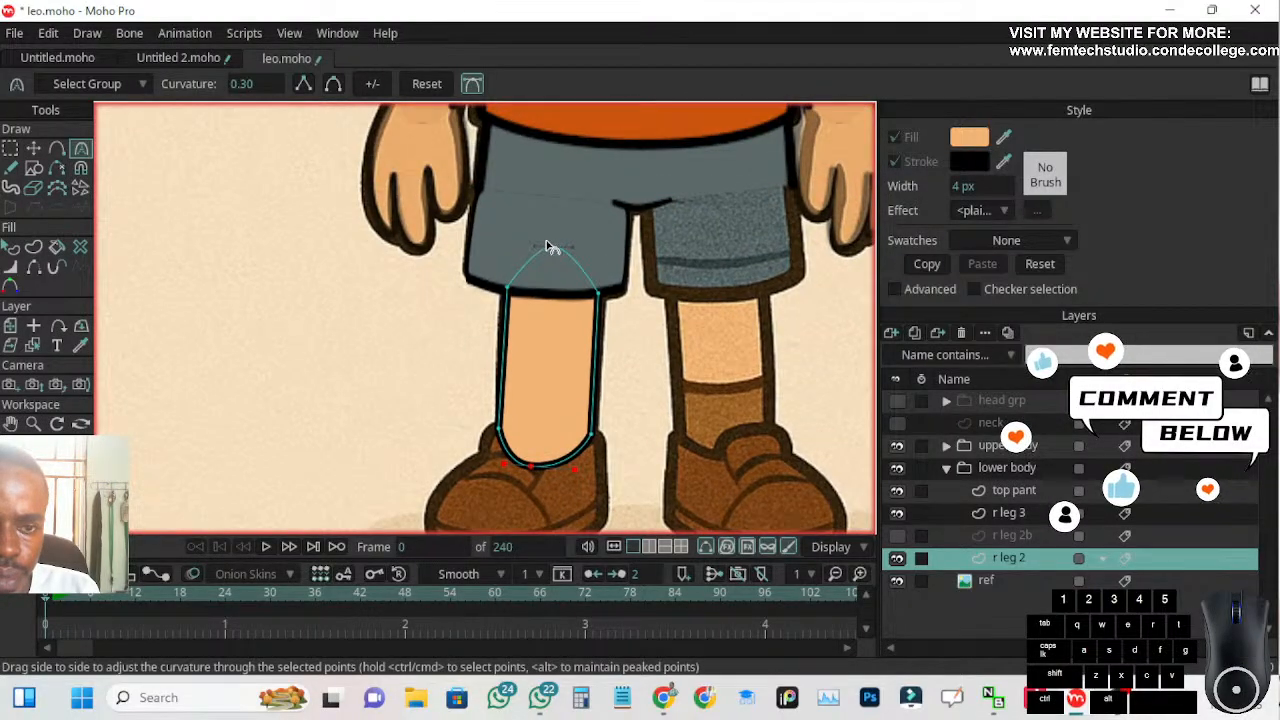
{"action": "left_click_drag", "start_coordinate": [572, 248], "coordinate": [586, 248]}
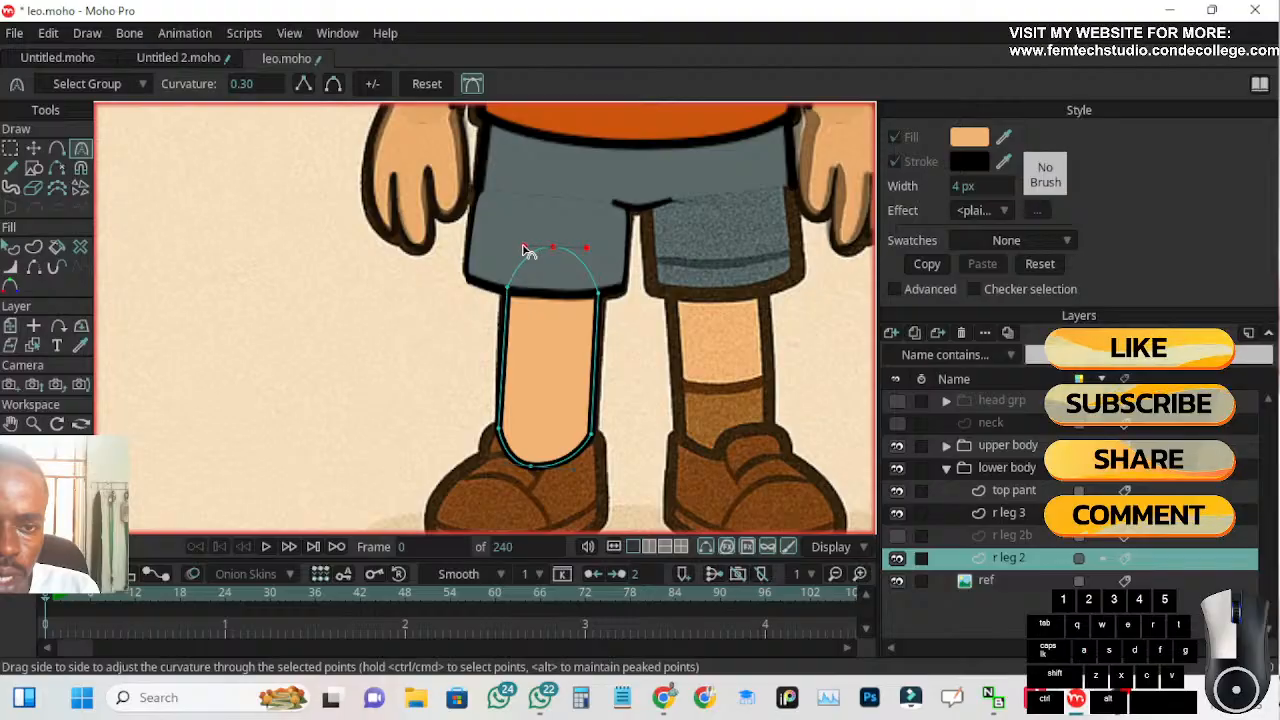
{"action": "scroll", "coordinate": [521, 256], "scroll_direction": "down", "scroll_amount": 4}
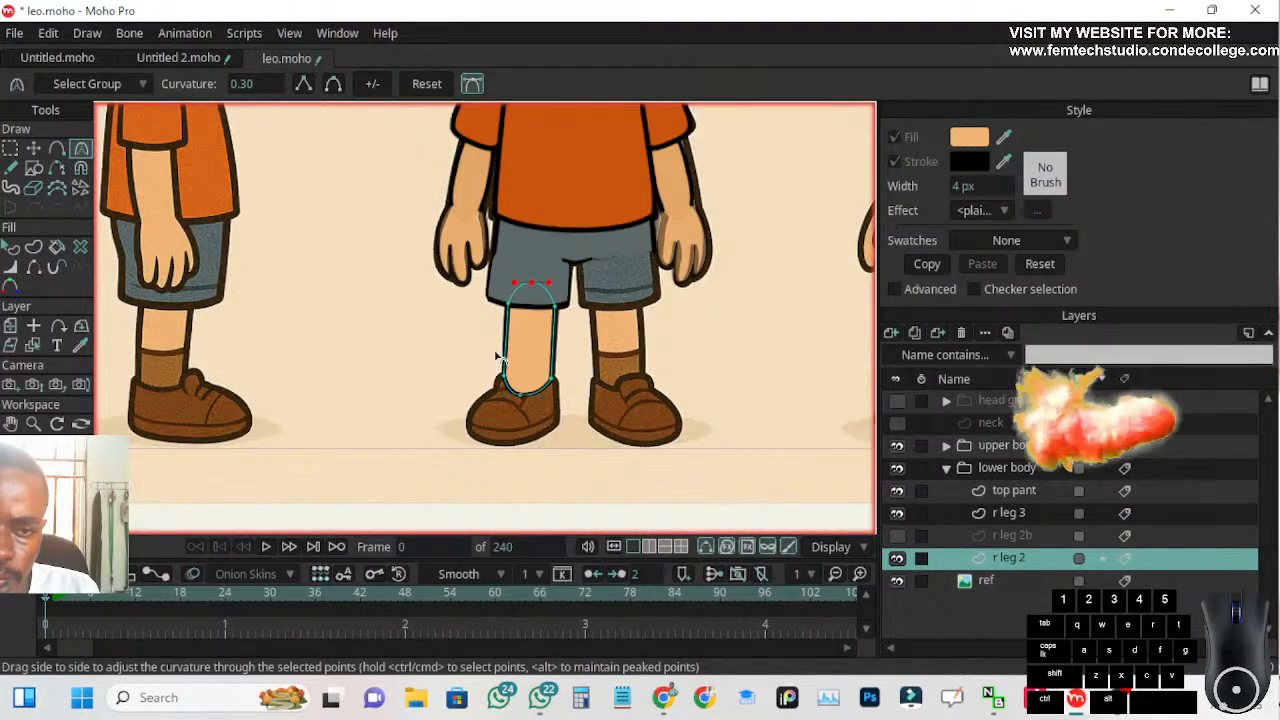
{"action": "scroll", "coordinate": [500, 380], "scroll_direction": "up", "scroll_amount": 2}
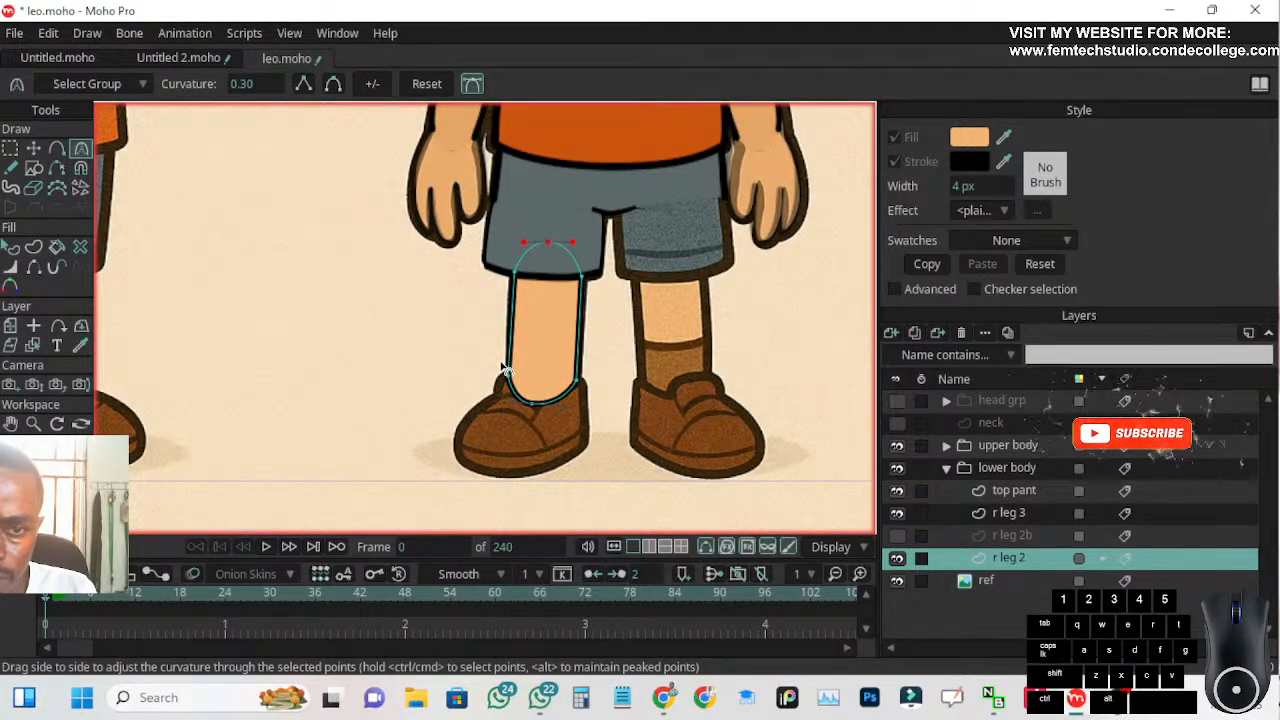
{"action": "scroll", "coordinate": [505, 365], "scroll_direction": "up", "scroll_amount": 1}
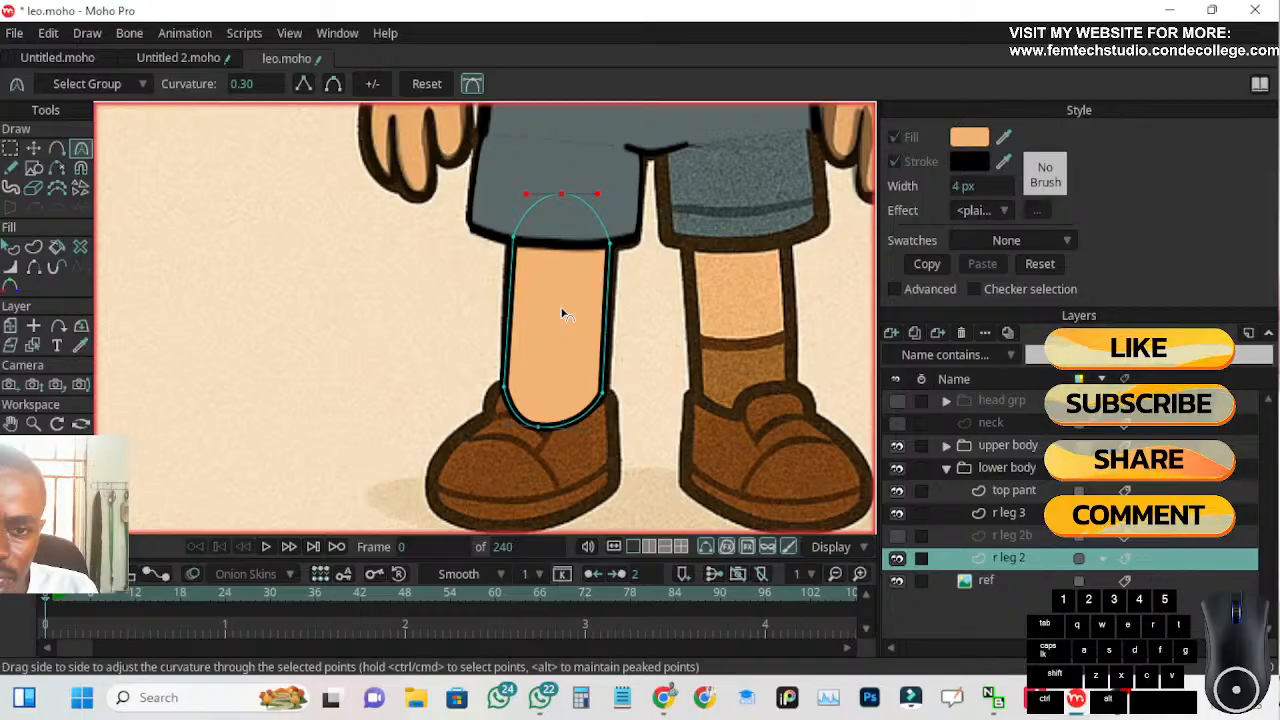
{"action": "scroll", "coordinate": [765, 377], "scroll_direction": "down", "scroll_amount": 2}
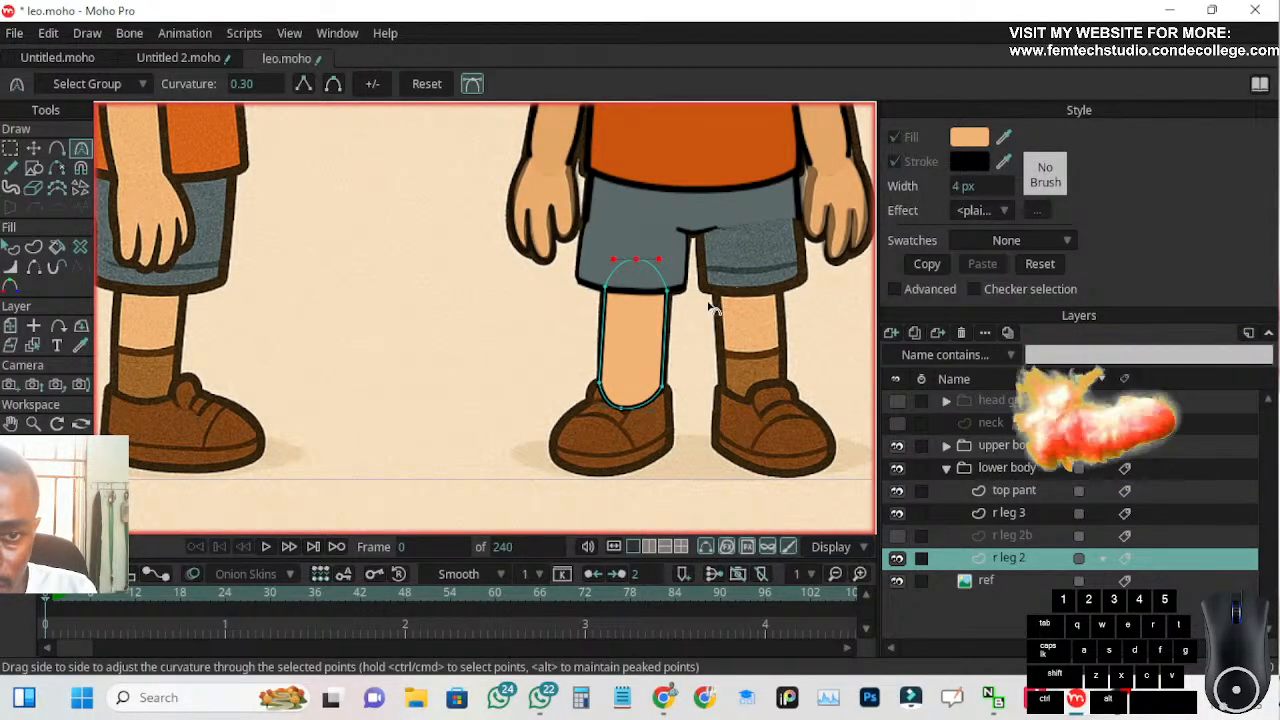
{"action": "scroll", "coordinate": [616, 384], "scroll_direction": "up", "scroll_amount": 3}
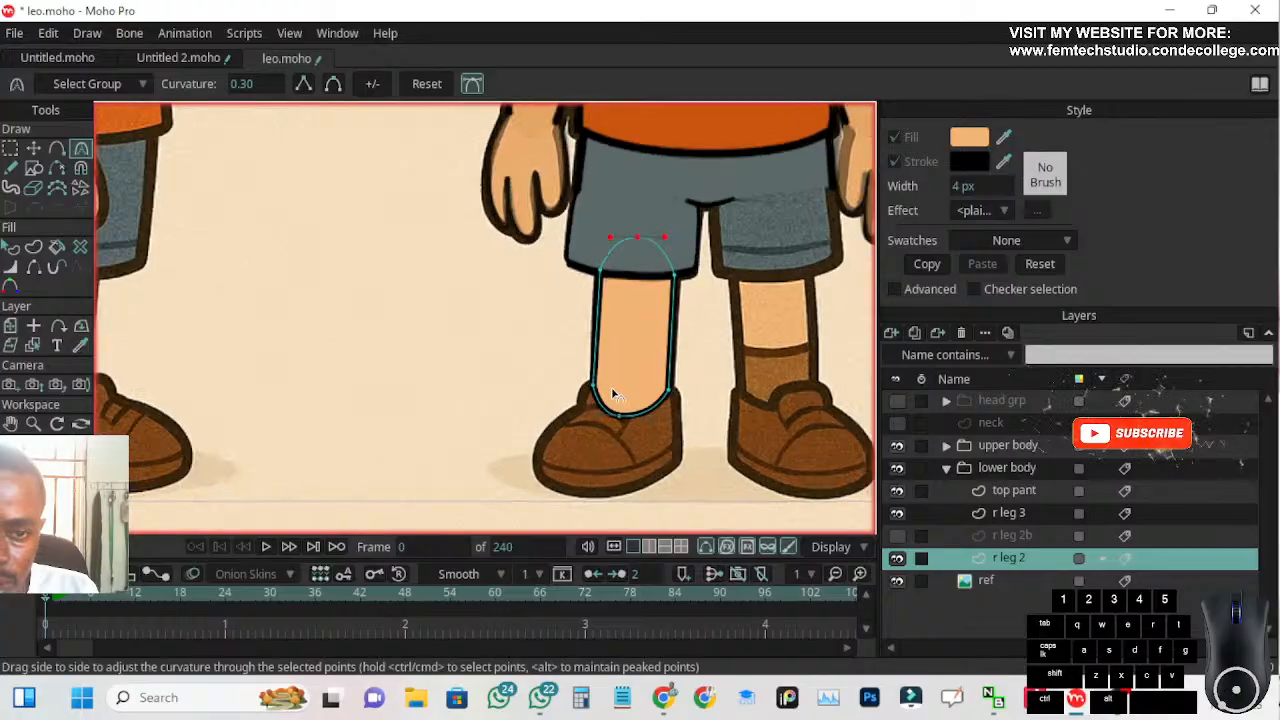
Show the r leg 2b sock layer and set its opacity to 100%
{"action": "left_click_drag", "start_coordinate": [604, 323], "coordinate": [545, 262]}
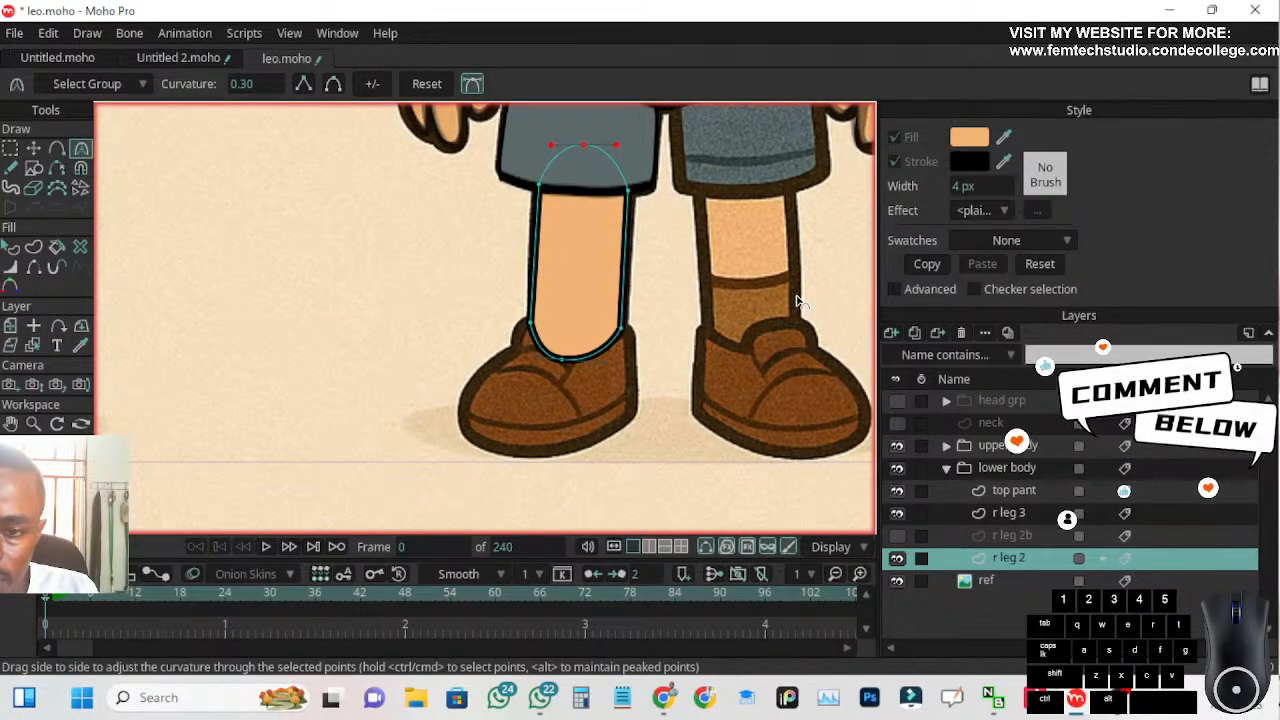
{"action": "left_click", "coordinate": [898, 536]}
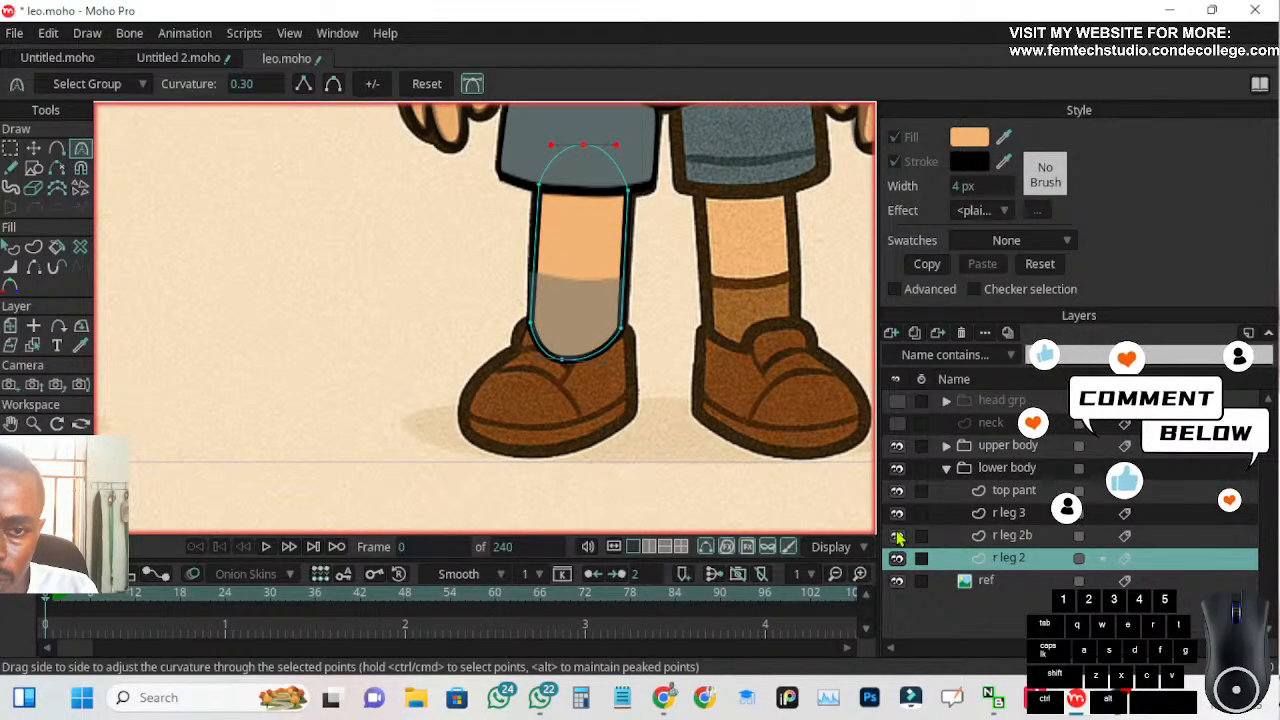
{"action": "double_click", "coordinate": [1034, 543]}
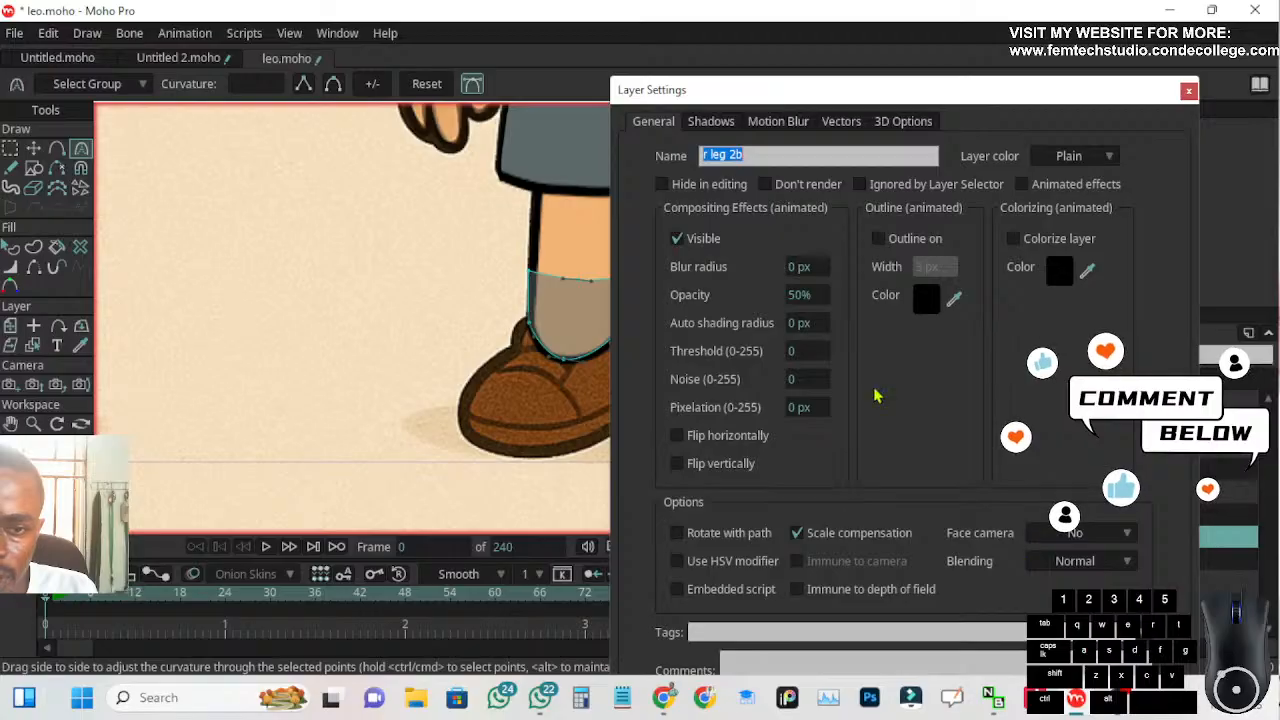
{"action": "left_click", "coordinate": [798, 295]}
{"action": "type", "text": "1"}
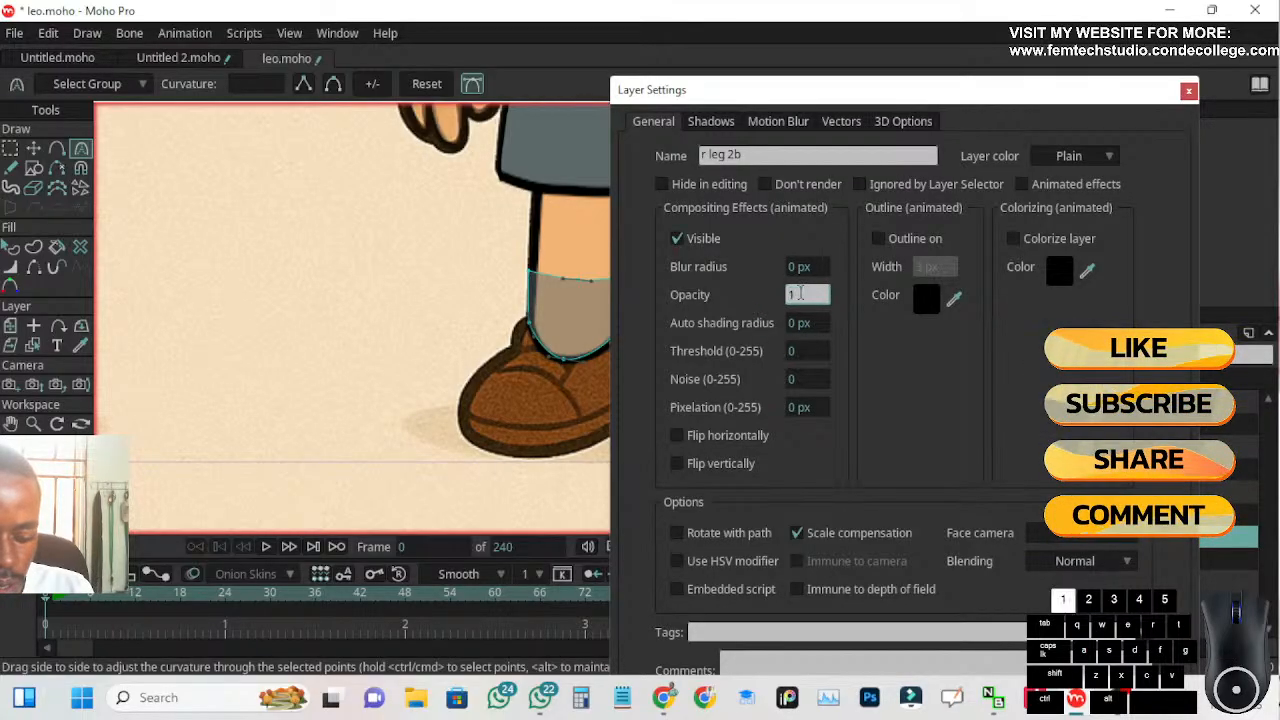
{"action": "type", "text": "00"}
{"action": "key", "text": "Return"}
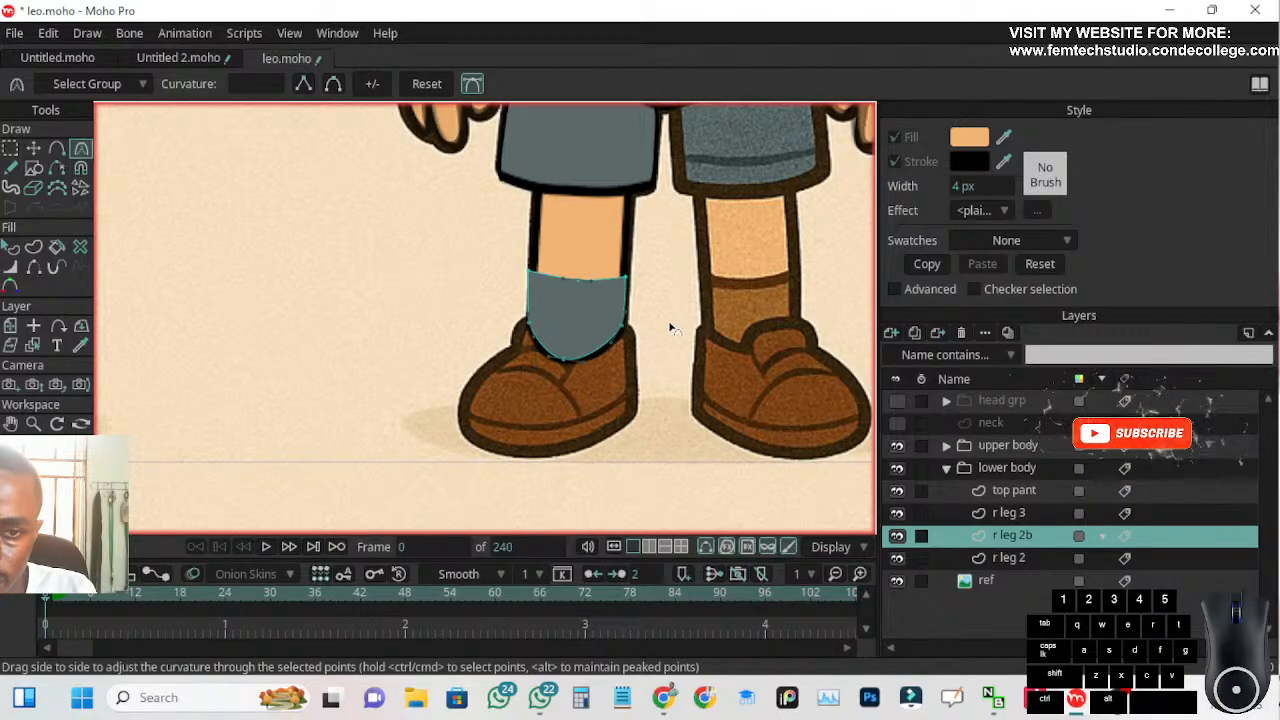
Fill the r leg 2b sock shape with the brown sampled from the reference image's other sock
{"action": "scroll", "coordinate": [577, 302], "scroll_direction": "up", "scroll_amount": 2}
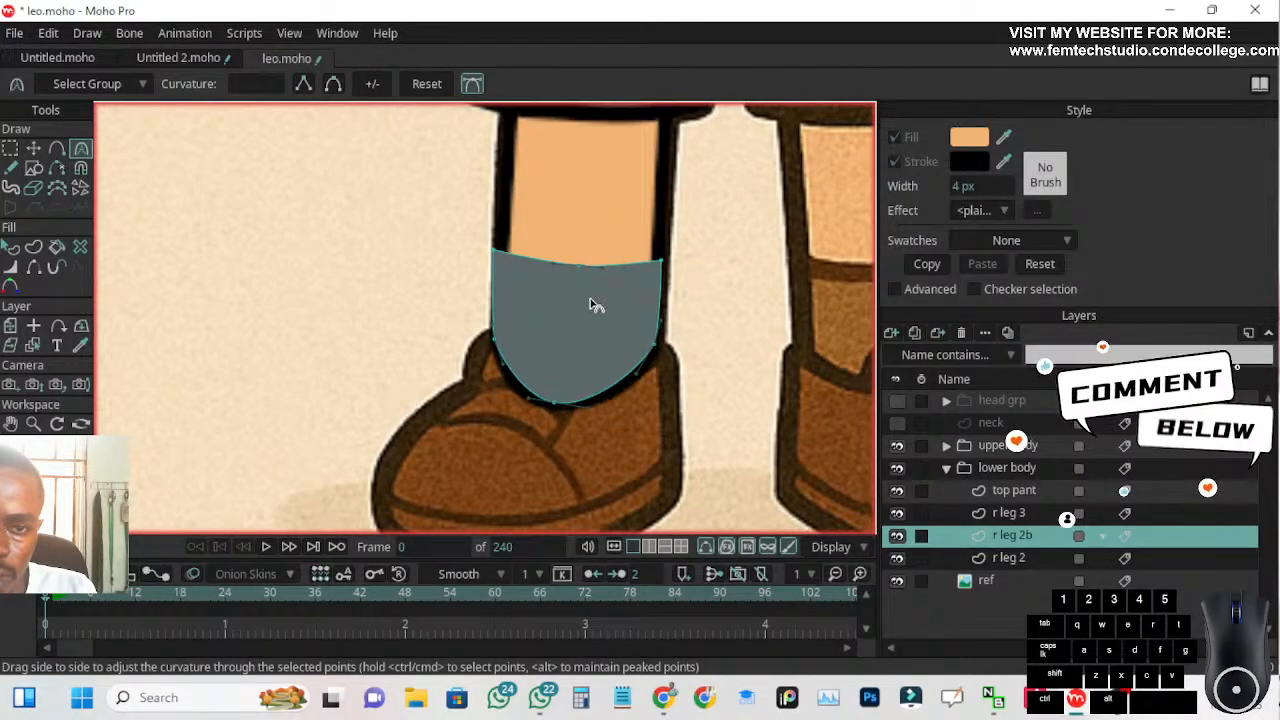
{"action": "scroll", "coordinate": [645, 312], "scroll_direction": "down", "scroll_amount": 2}
{"action": "scroll", "coordinate": [655, 290], "scroll_direction": "up", "scroll_amount": 1}
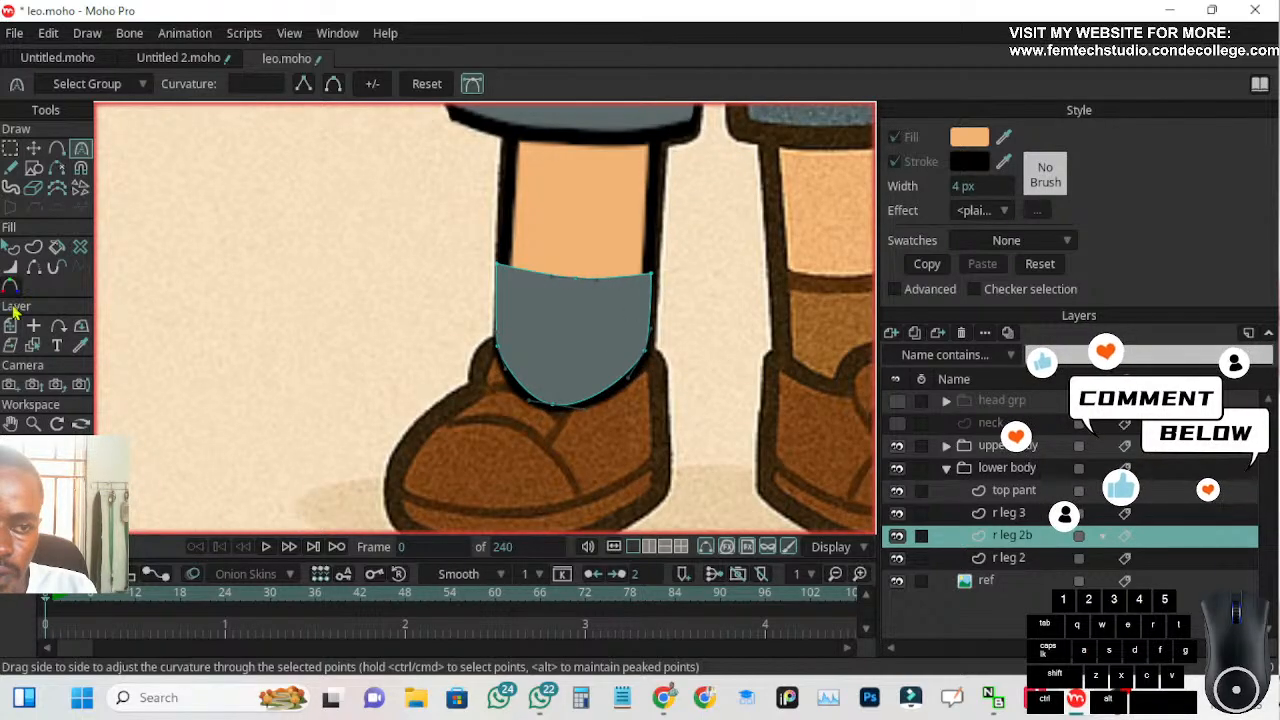
{"action": "left_click", "coordinate": [10, 247]}
{"action": "left_click", "coordinate": [537, 317]}
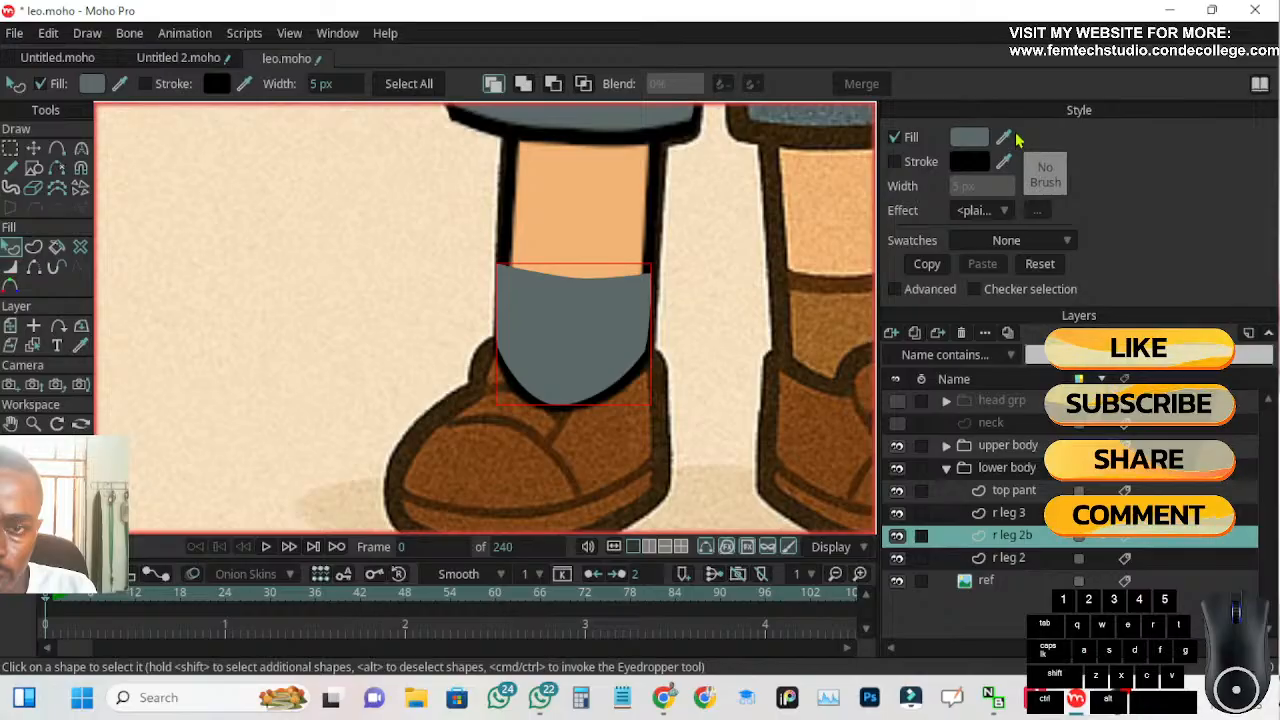
{"action": "left_click_drag", "start_coordinate": [1005, 138], "coordinate": [818, 327]}
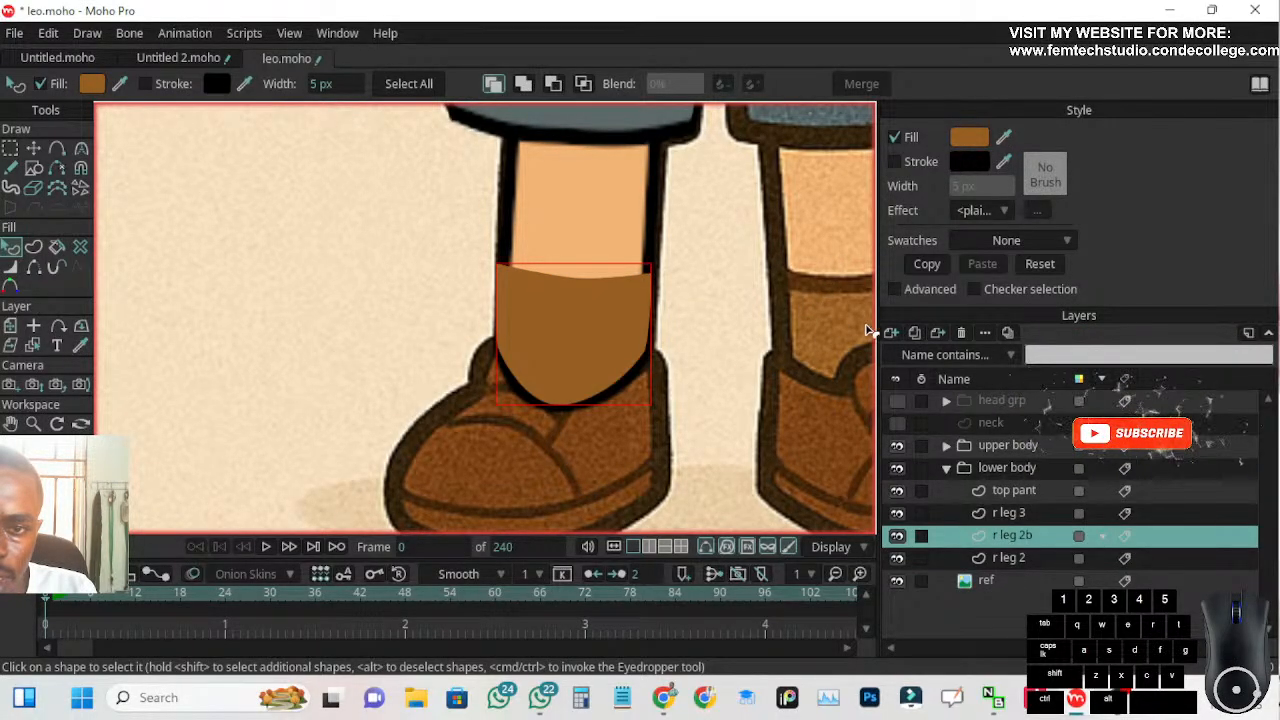
Turn on the sock shape's stroke and colour it with the dark brown sampled from the reference sock's top line
{"action": "left_click", "coordinate": [895, 162]}
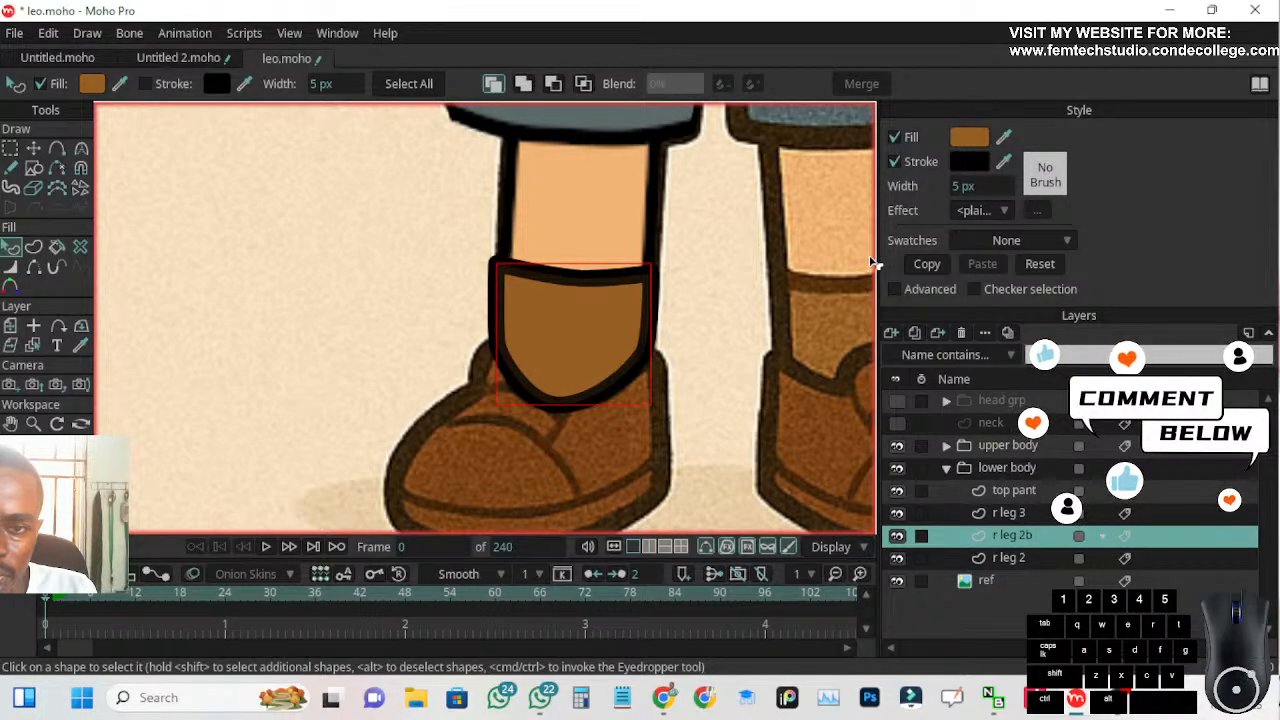
{"action": "left_click_drag", "start_coordinate": [727, 306], "coordinate": [631, 297]}
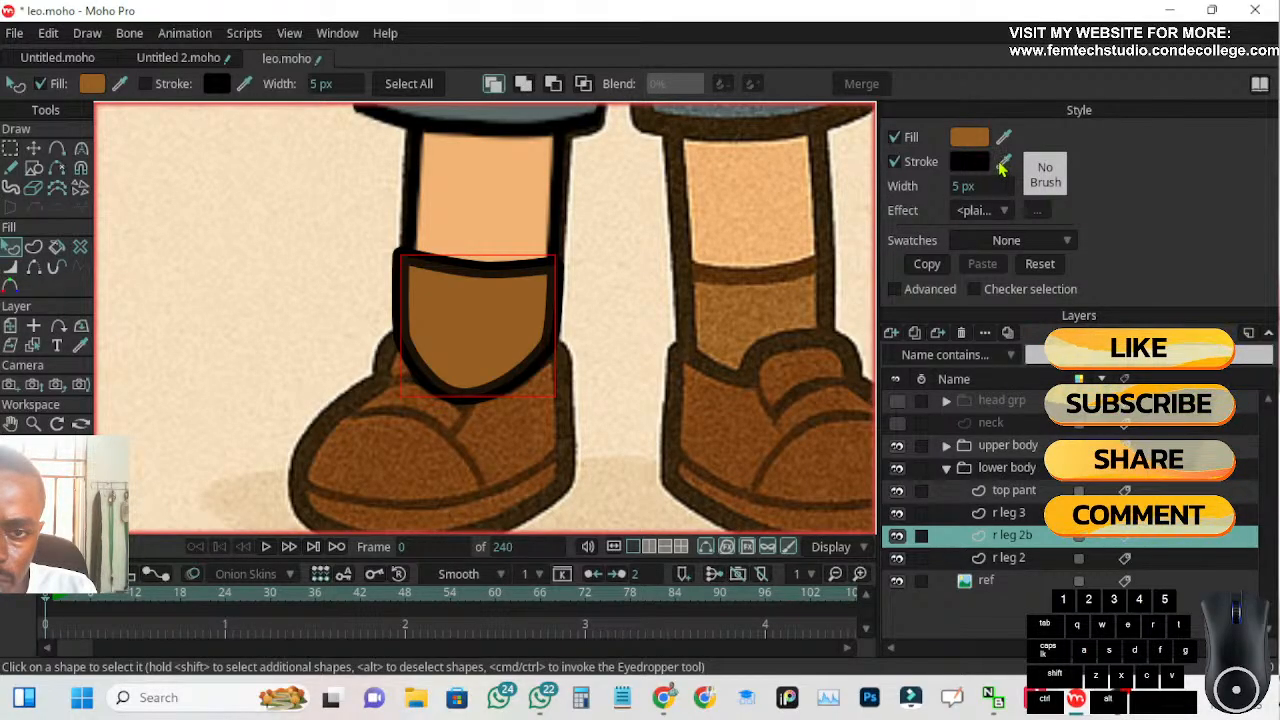
{"action": "left_click_drag", "start_coordinate": [1005, 160], "coordinate": [786, 266]}
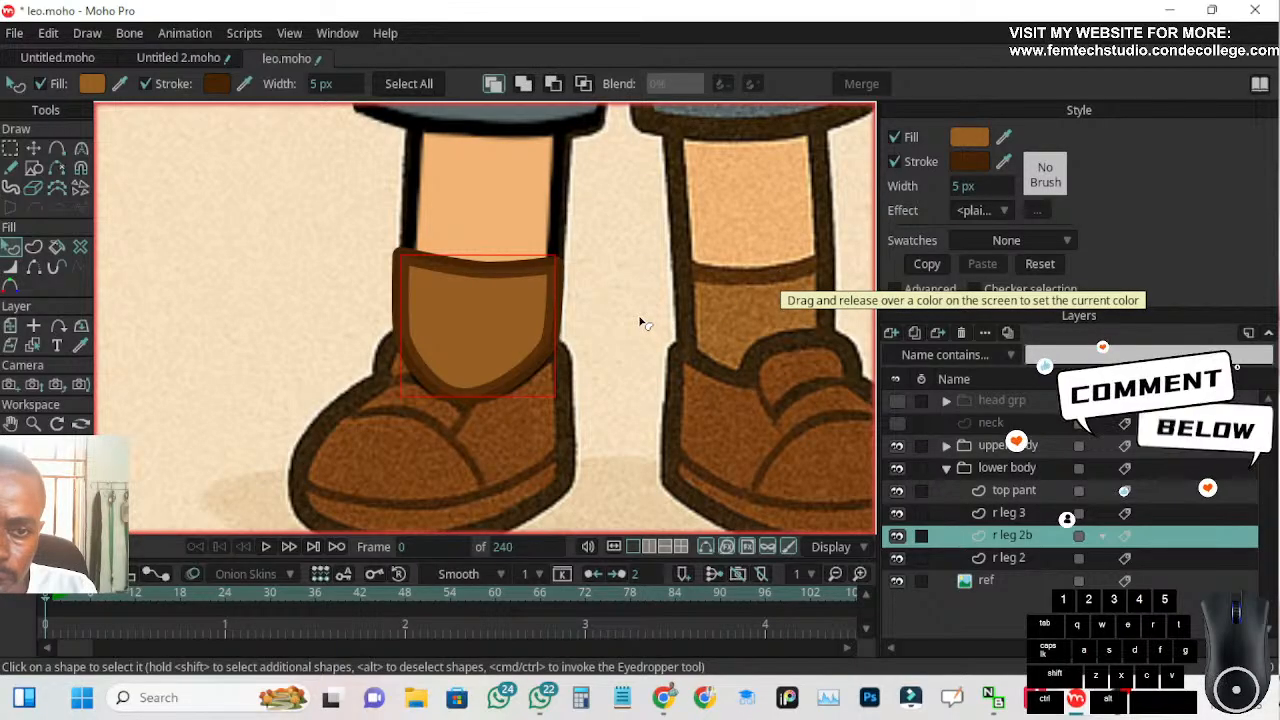
Hide the stroke on the sock shape's two side edges and two lower curved edges, keeping only the top edge outlined
{"action": "scroll", "coordinate": [633, 314], "scroll_direction": "up", "scroll_amount": 2}
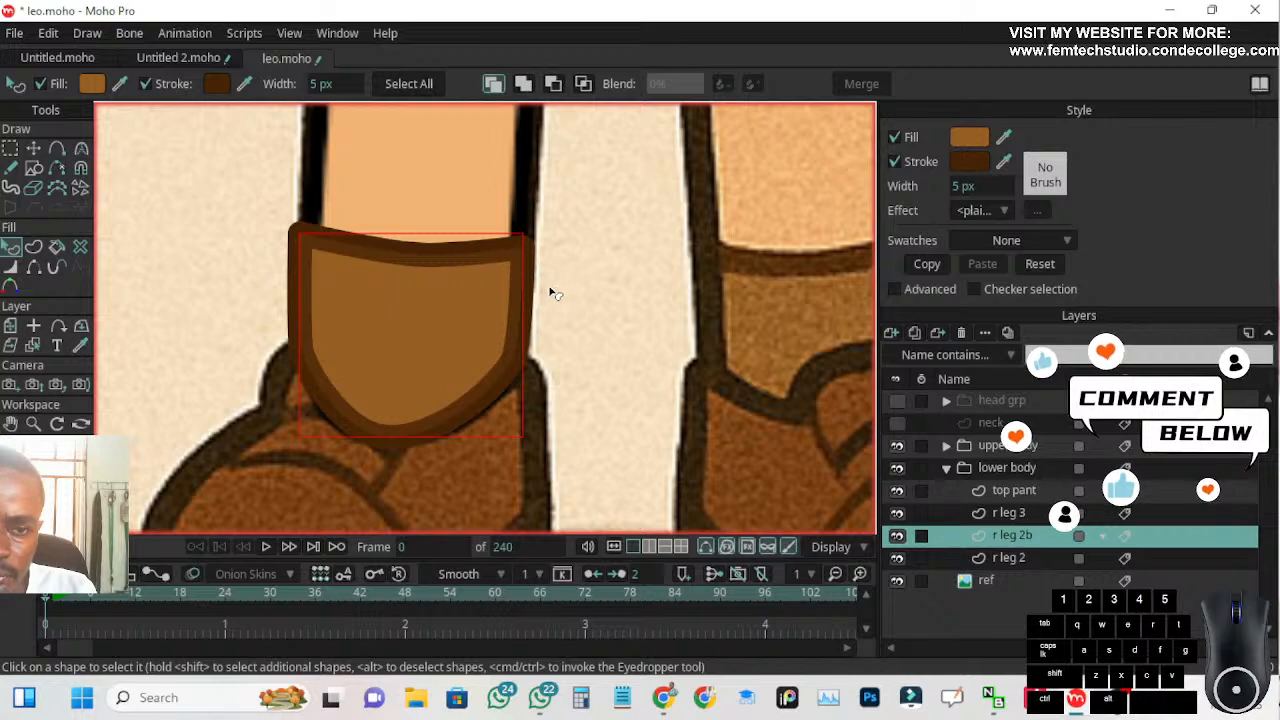
{"action": "scroll", "coordinate": [705, 272], "scroll_direction": "down", "scroll_amount": 1}
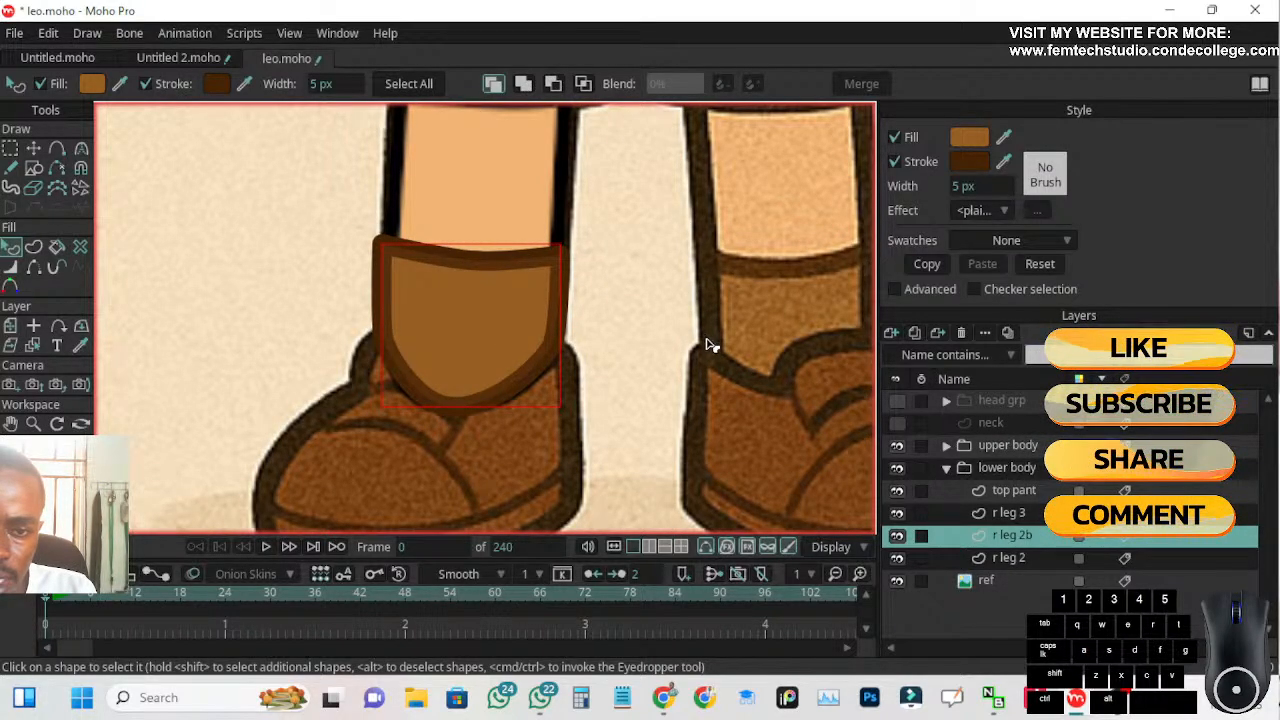
{"action": "scroll", "coordinate": [572, 294], "scroll_direction": "up", "scroll_amount": 2}
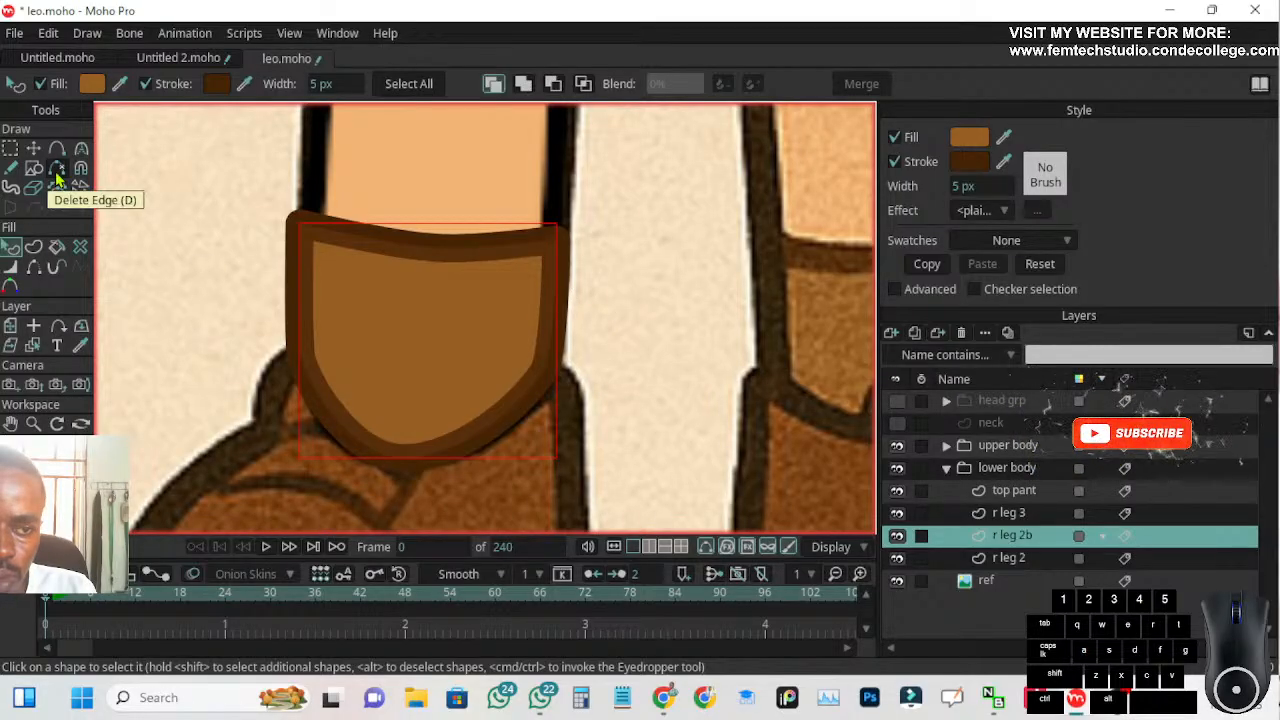
{"action": "left_click", "coordinate": [34, 268]}
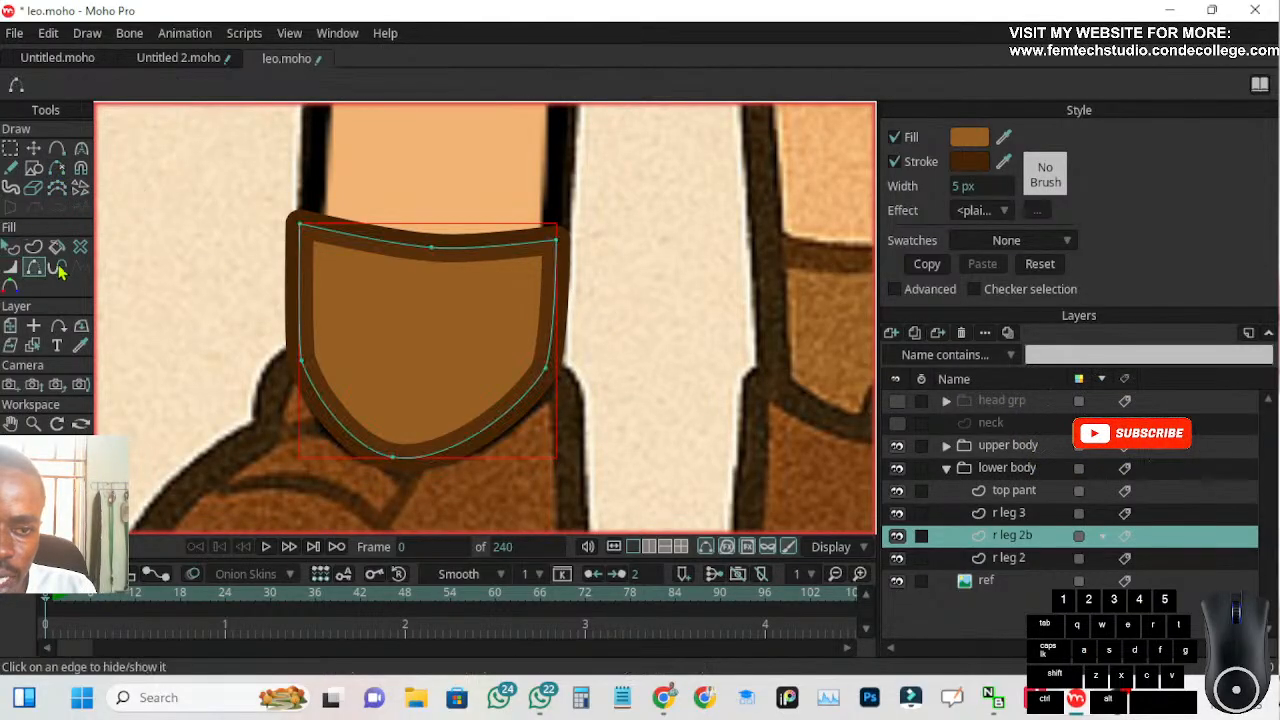
{"action": "left_click", "coordinate": [298, 302]}
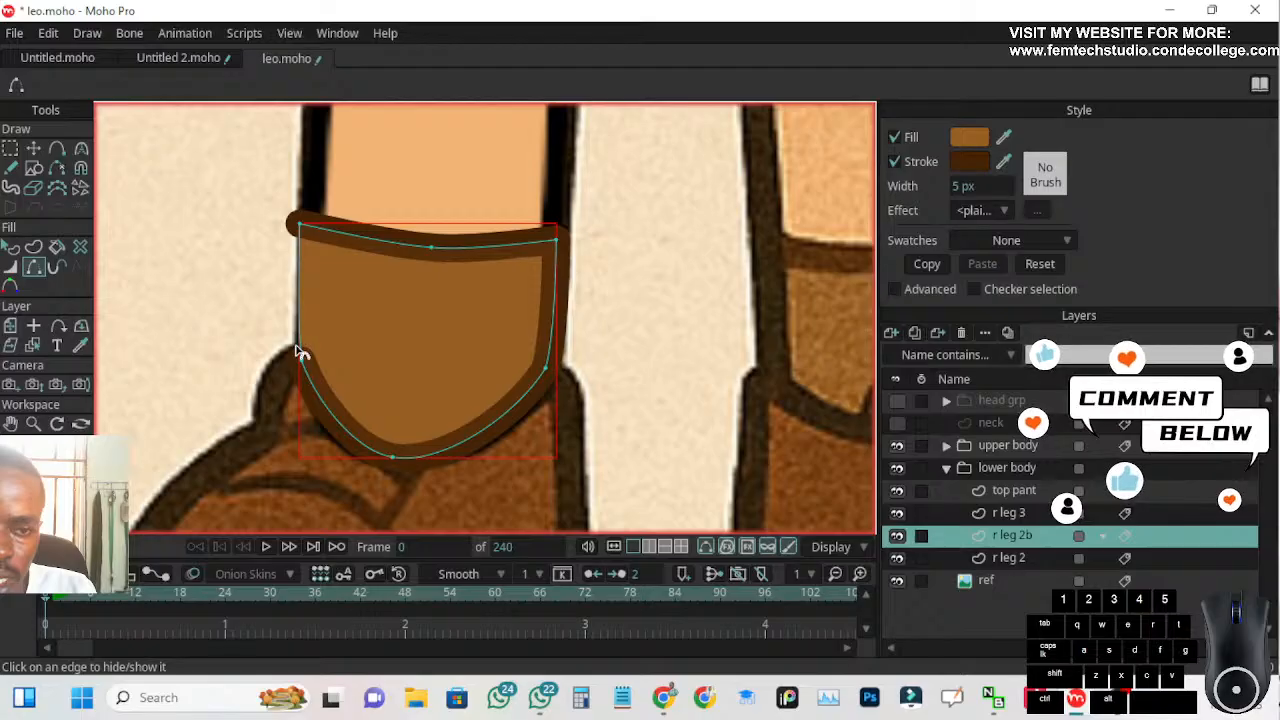
{"action": "left_click", "coordinate": [326, 404]}
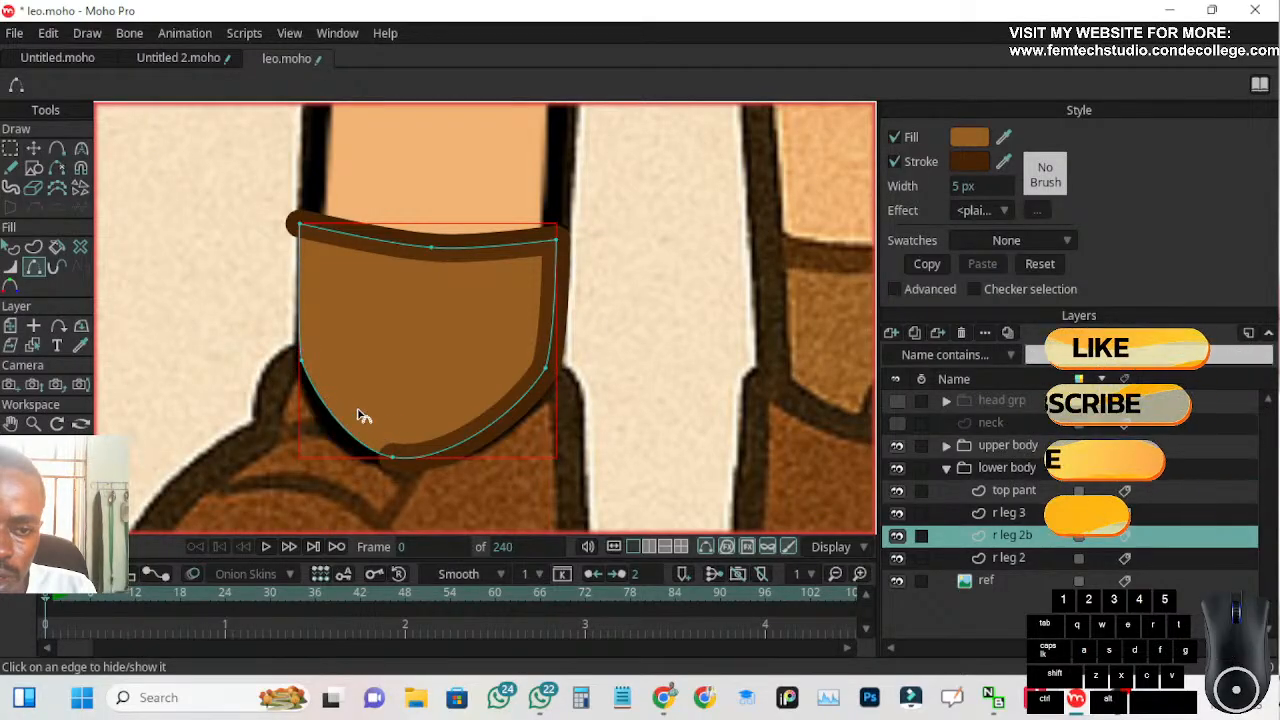
{"action": "left_click", "coordinate": [452, 448]}
{"action": "left_click", "coordinate": [550, 335]}
Move the sock shape's two top corner points inward onto the shin's side outlines
{"action": "scroll", "coordinate": [455, 352], "scroll_direction": "down", "scroll_amount": 1}
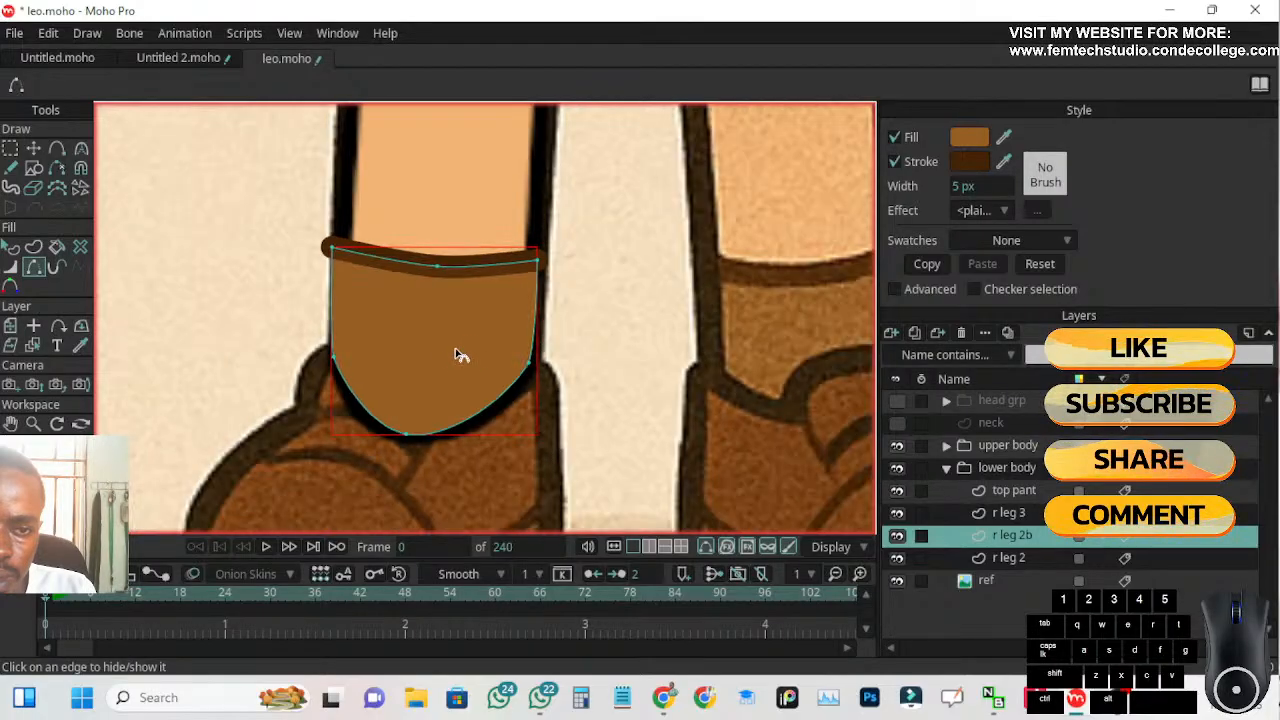
{"action": "left_click", "coordinate": [33, 148]}
{"action": "left_click", "coordinate": [236, 252]}
{"action": "left_click_drag", "start_coordinate": [335, 255], "coordinate": [348, 260]}
{"action": "scroll", "coordinate": [335, 280], "scroll_direction": "down", "scroll_amount": 2}
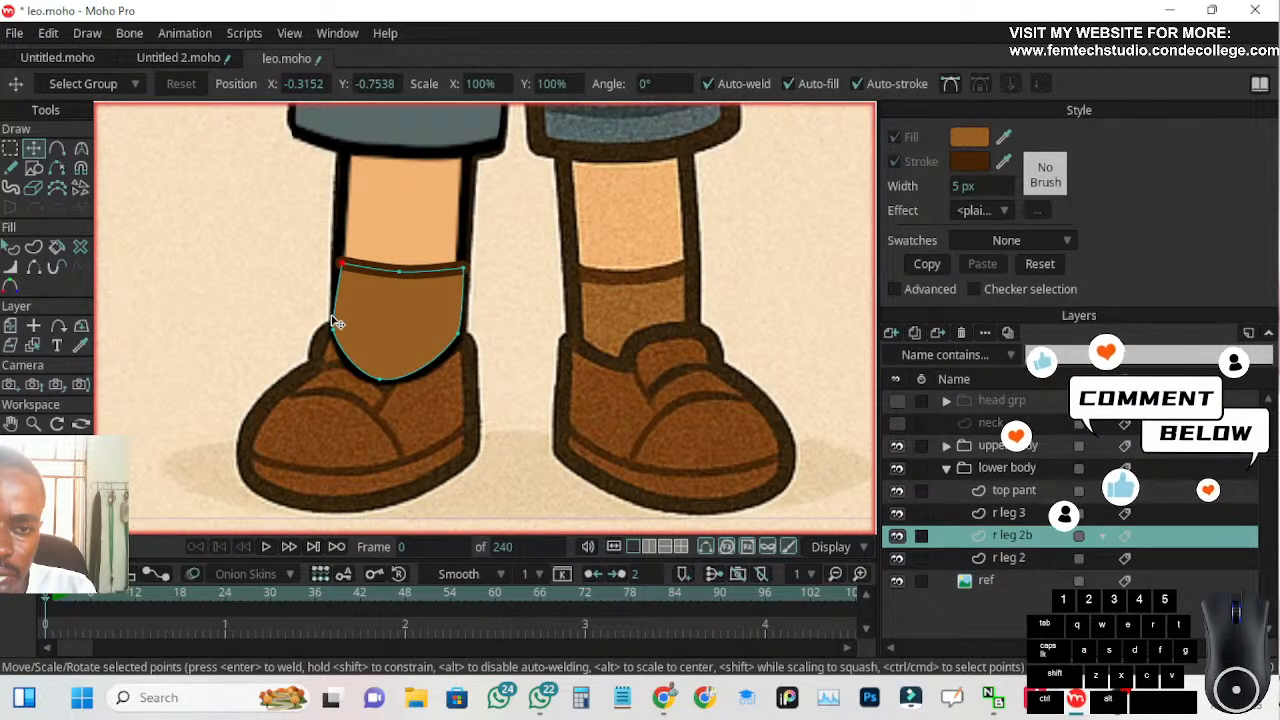
{"action": "scroll", "coordinate": [337, 322], "scroll_direction": "down", "scroll_amount": 2}
{"action": "left_click", "coordinate": [418, 241]}
{"action": "scroll", "coordinate": [422, 287], "scroll_direction": "up", "scroll_amount": 1}
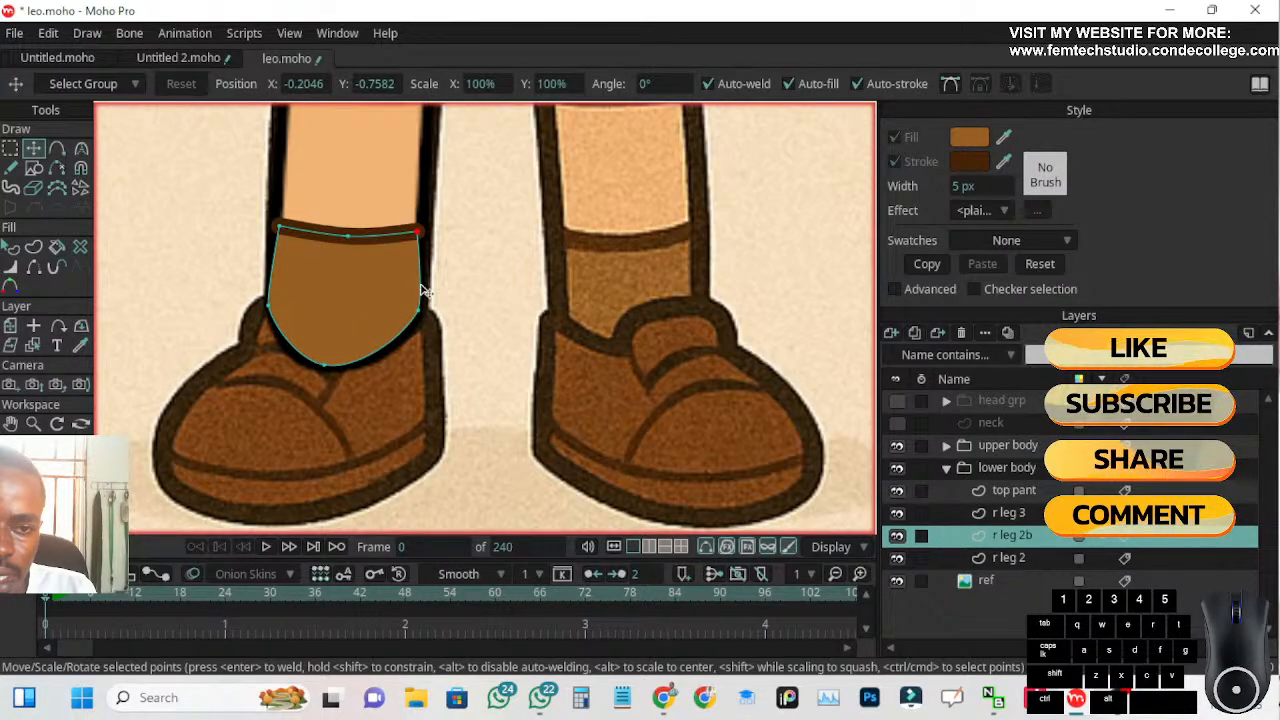
Adjust the sock shape's lower right, bottom and lower left points to sit inside the shin's black outline
{"action": "left_click_drag", "start_coordinate": [418, 310], "coordinate": [414, 329]}
{"action": "mouse_move", "coordinate": [334, 366]}
{"action": "left_mouse_down"}
{"action": "mouse_move", "coordinate": [333, 332]}
{"action": "mouse_move", "coordinate": [330, 369]}
{"action": "left_mouse_up"}
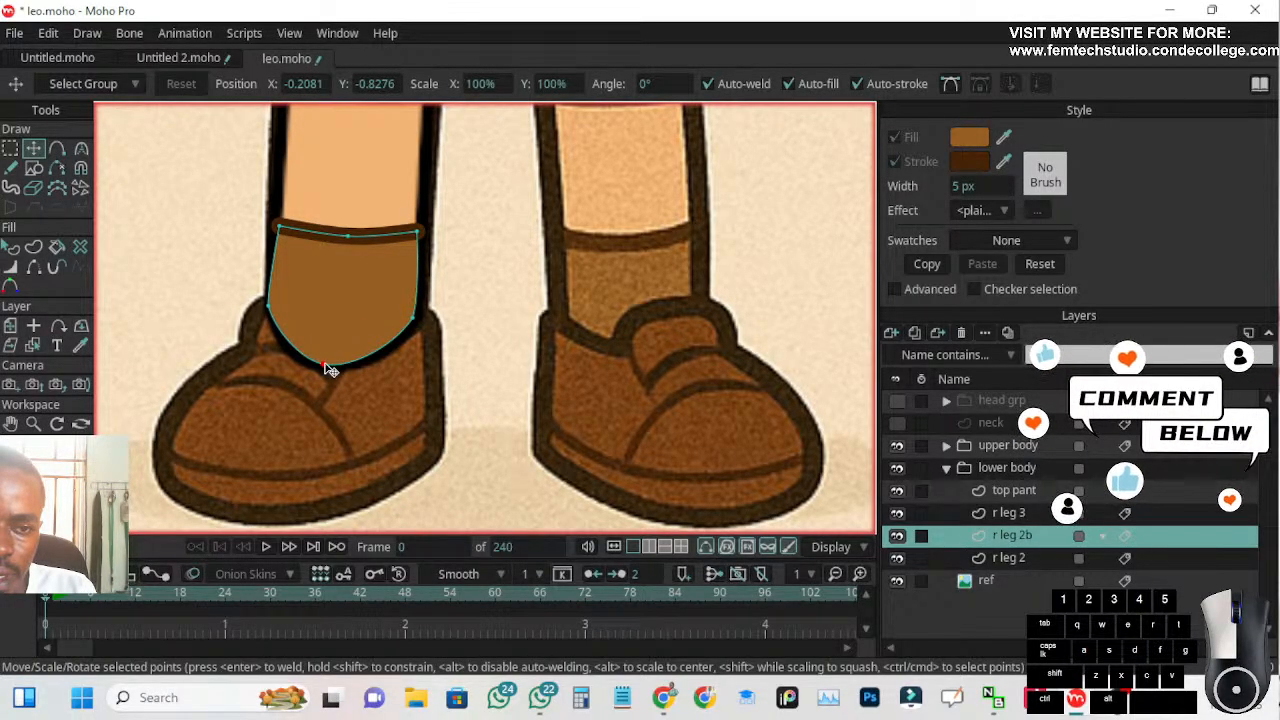
{"action": "left_click_drag", "start_coordinate": [266, 309], "coordinate": [278, 310]}
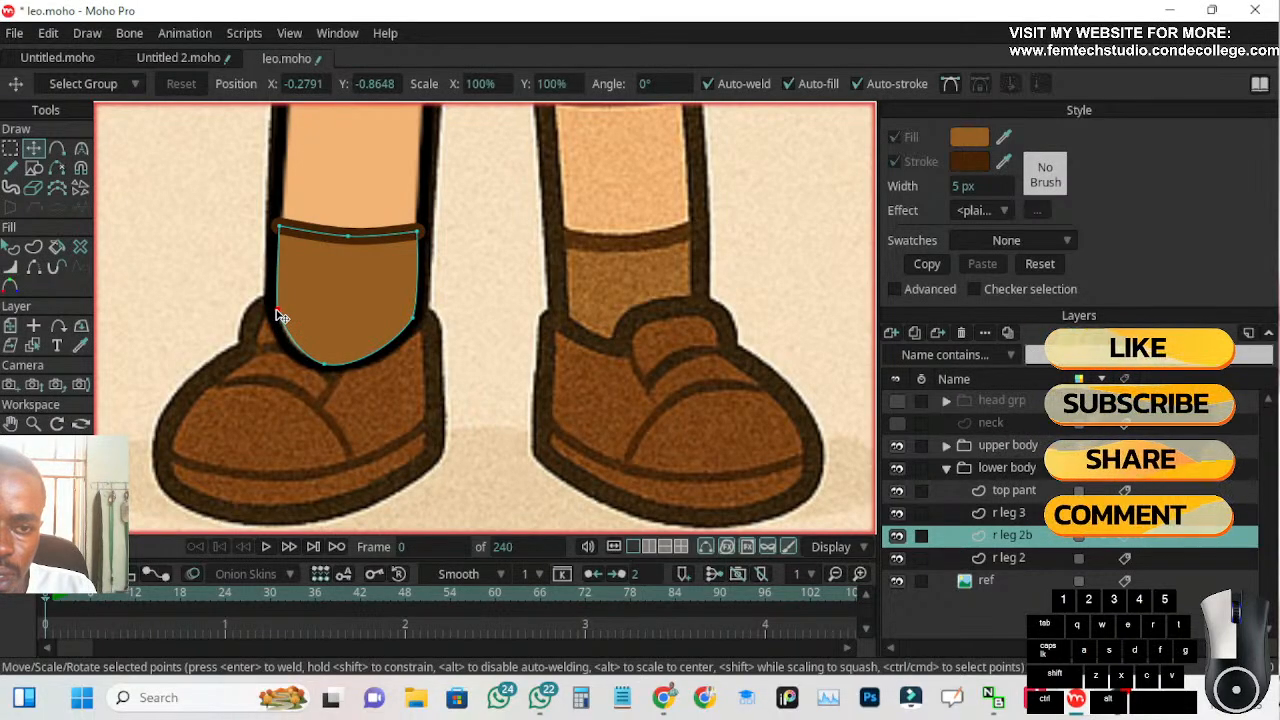
Fine-tune the sock's two top corner points so the cuff line meets the shin's side outlines
{"action": "left_click", "coordinate": [279, 232]}
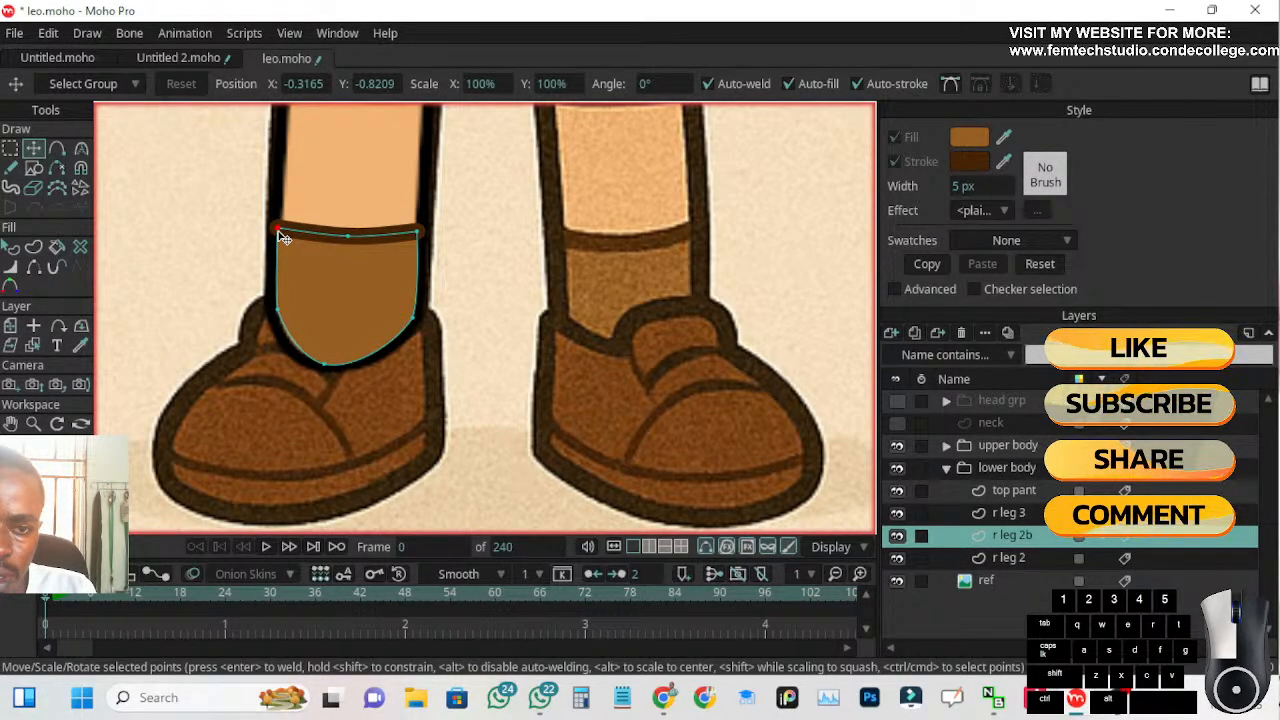
{"action": "left_click_drag", "start_coordinate": [419, 232], "coordinate": [423, 240]}
{"action": "scroll", "coordinate": [454, 297], "scroll_direction": "down", "scroll_amount": 4}
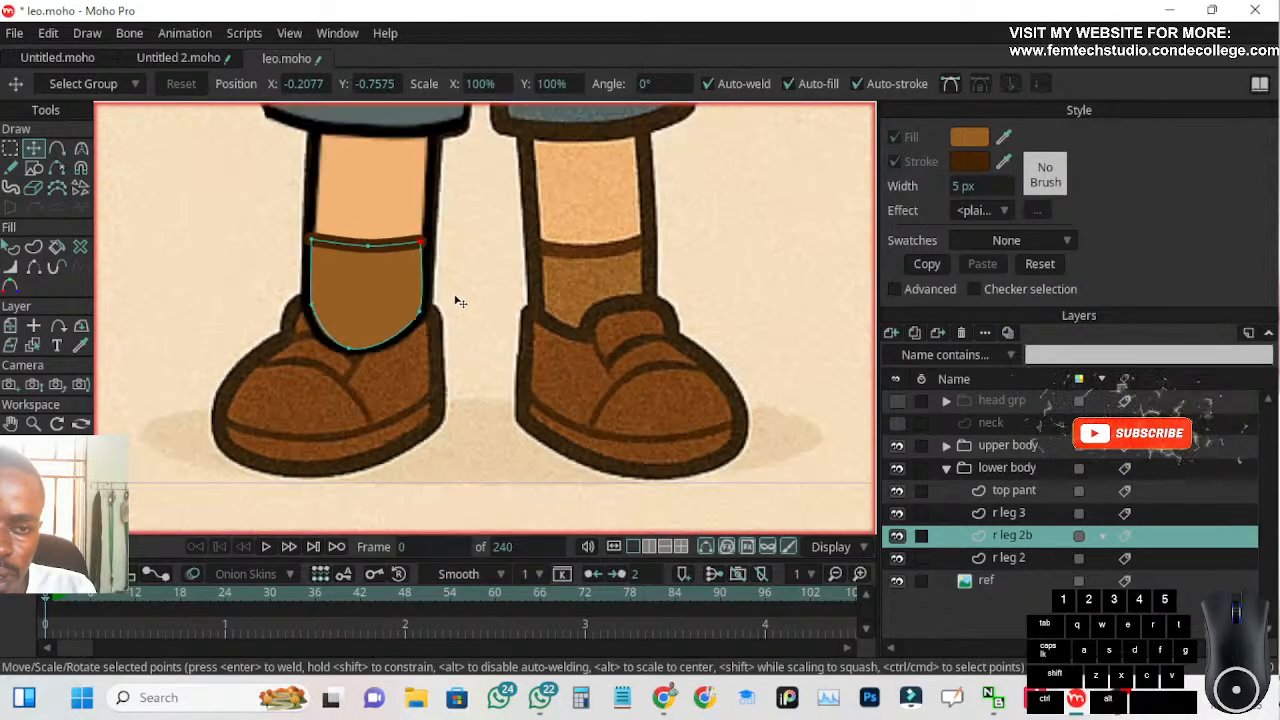
Select the ref layer and hide the lower body group to expose the reference legs and shoes
{"action": "left_click", "coordinate": [1012, 588]}
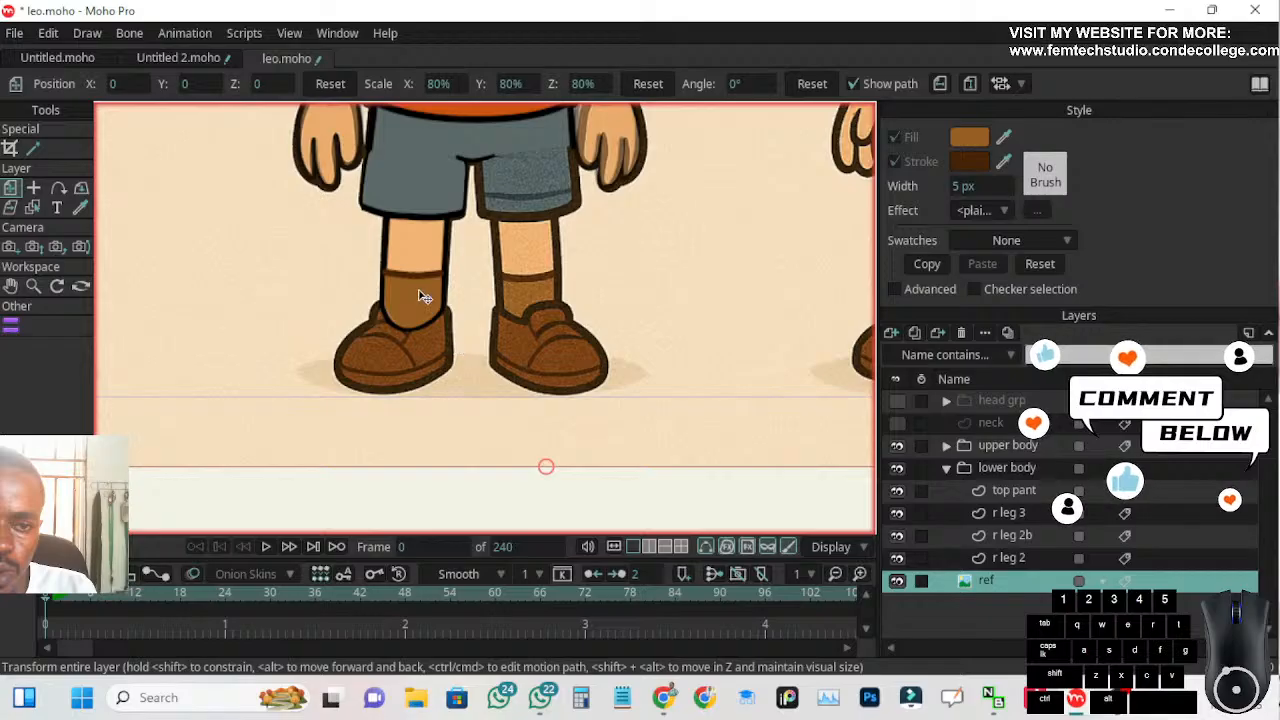
{"action": "scroll", "coordinate": [425, 313], "scroll_direction": "up", "scroll_amount": 3}
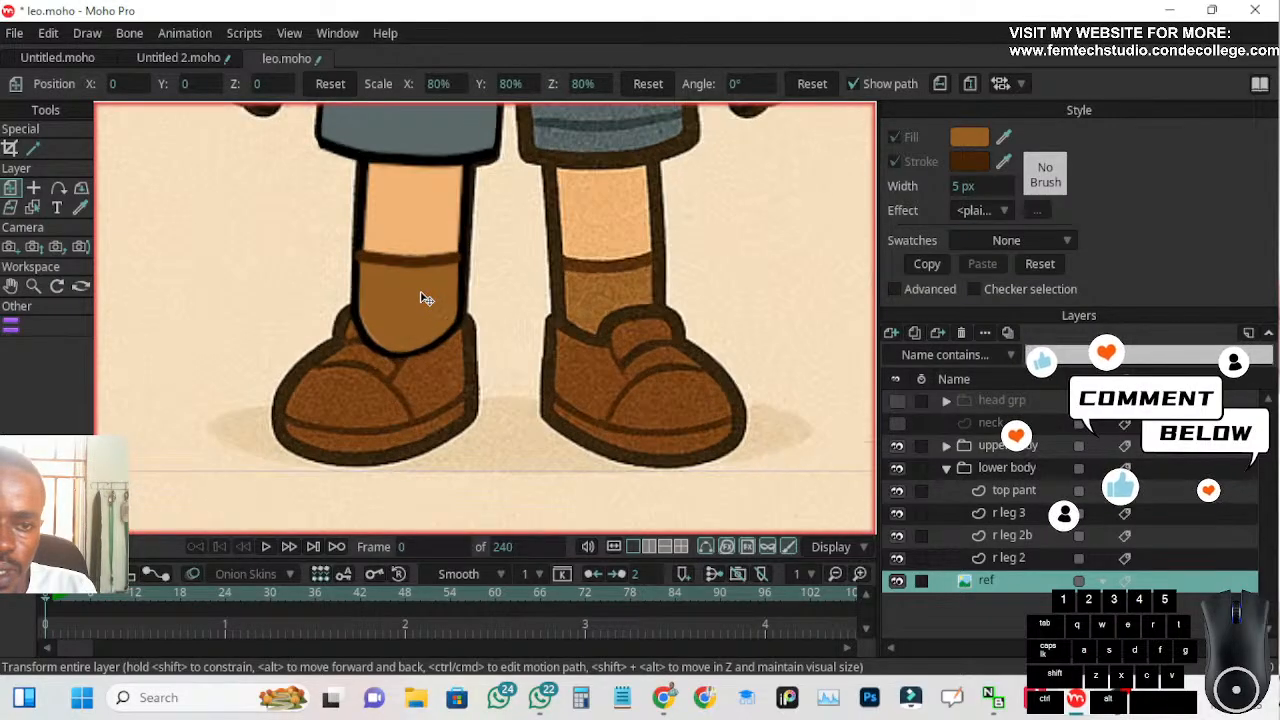
{"action": "left_click", "coordinate": [897, 469]}
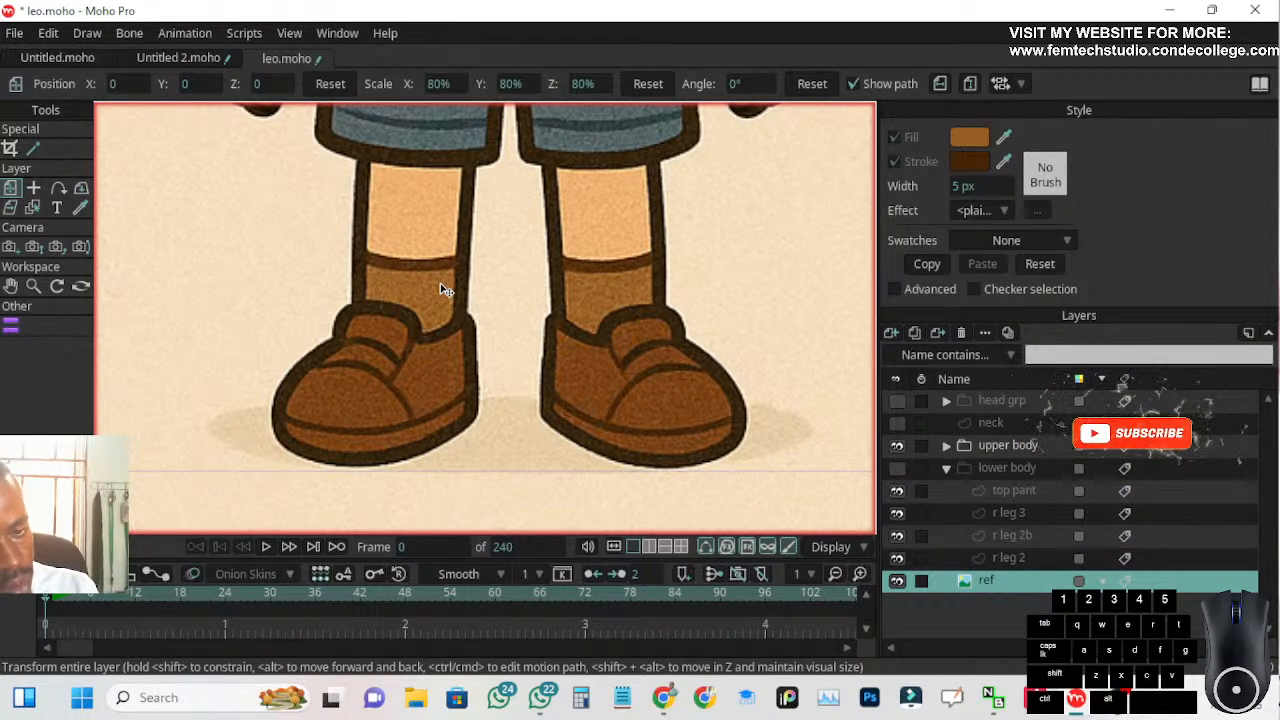
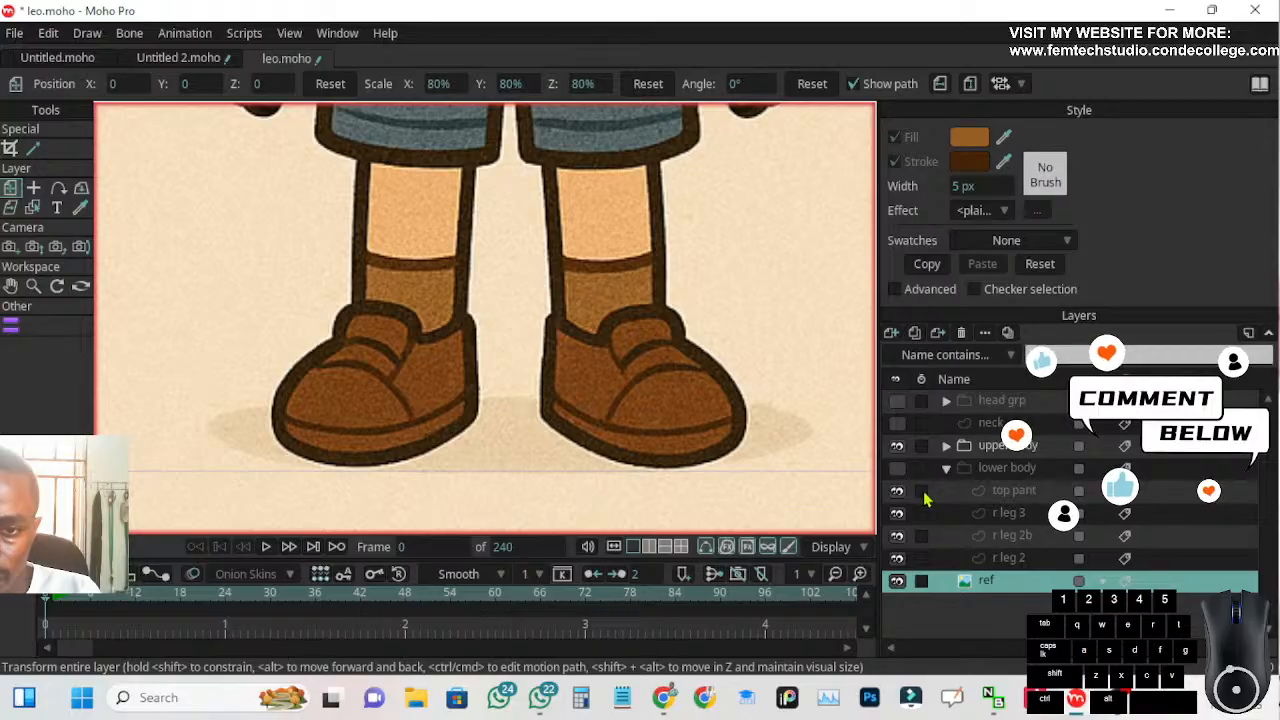
Add a new vector layer directly above the ref layer and name it foot
{"action": "left_click", "coordinate": [891, 333]}
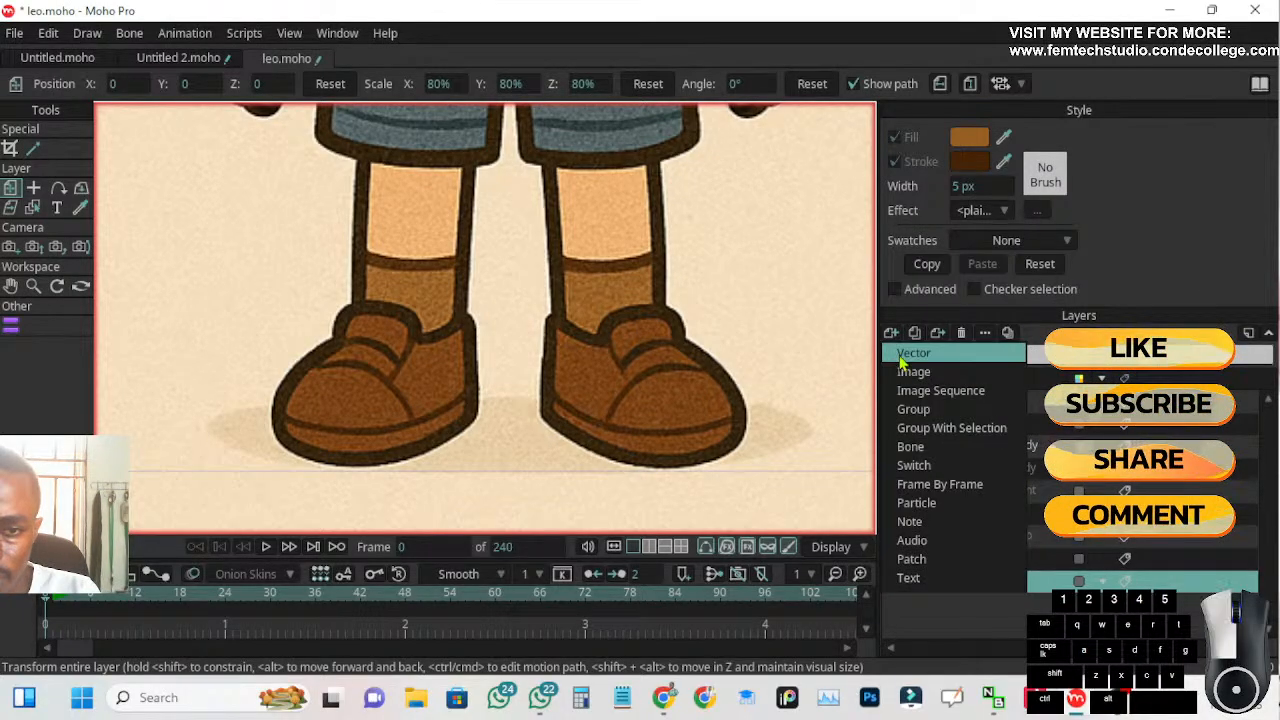
{"action": "left_click", "coordinate": [902, 358]}
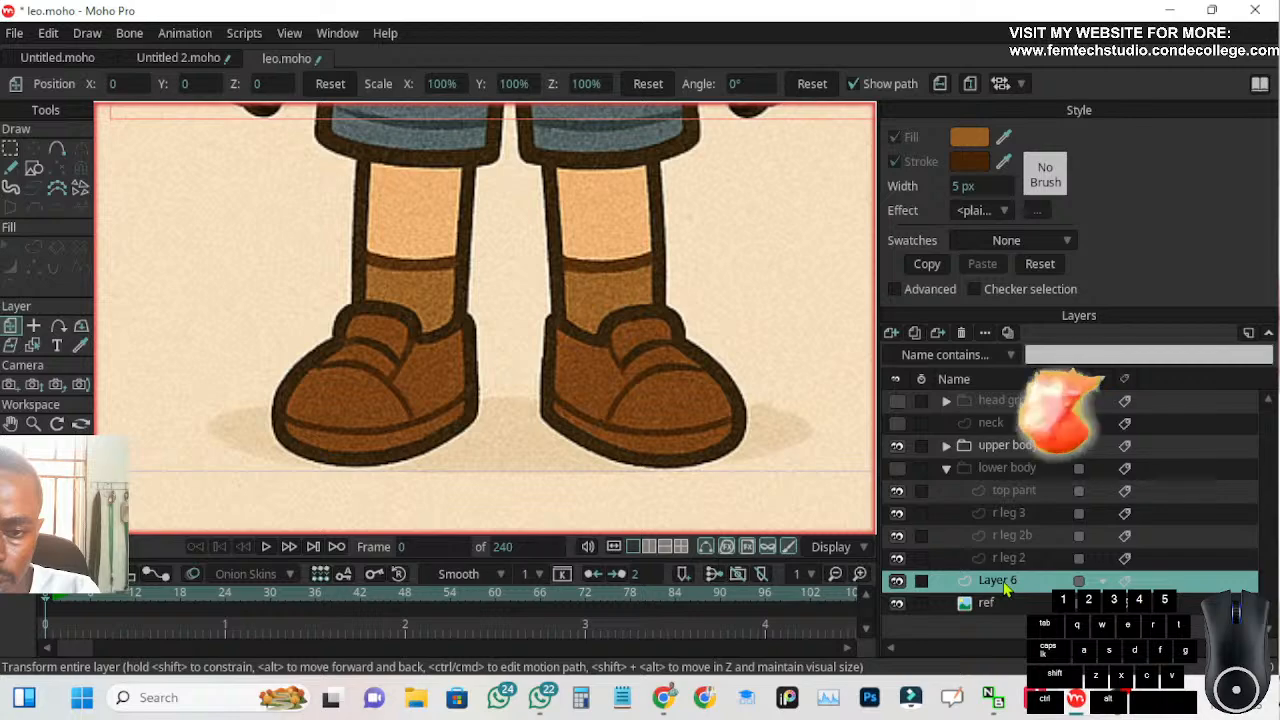
{"action": "double_click", "coordinate": [1002, 581]}
{"action": "type", "text": "foot"}
{"action": "key", "text": "Return"}
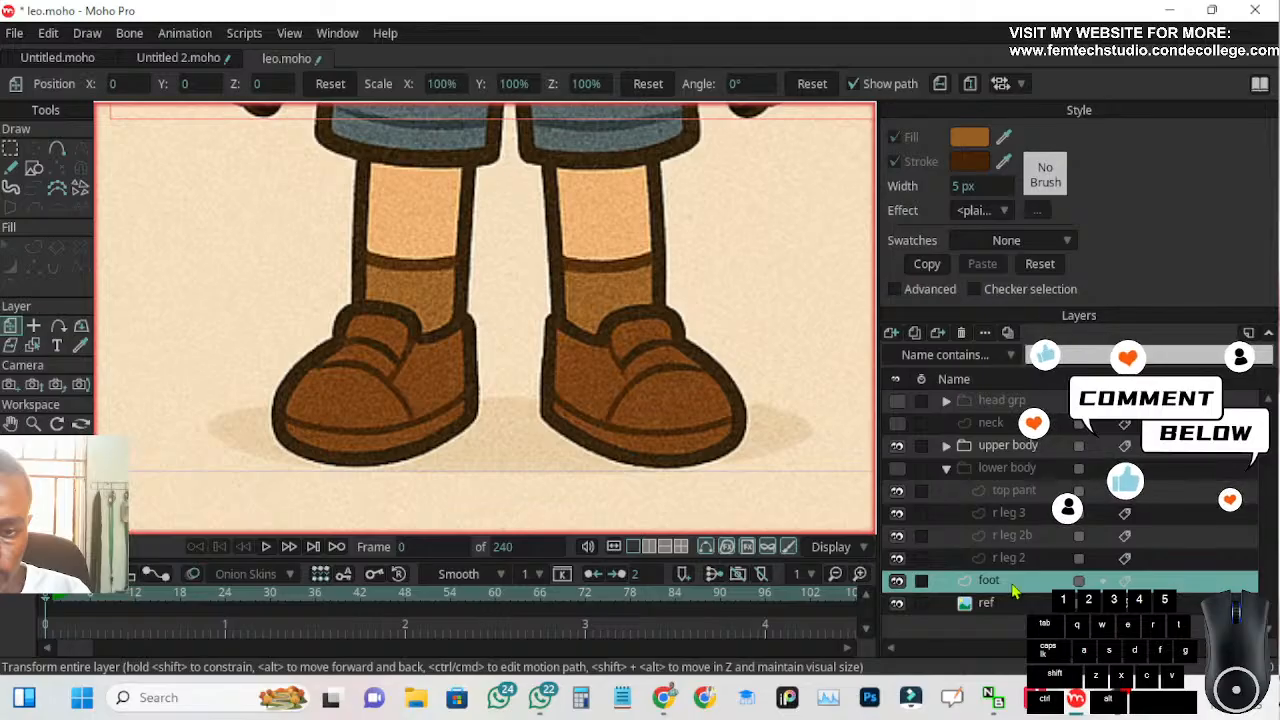
Rename the foot layer as shoe
{"action": "double_click", "coordinate": [990, 586]}
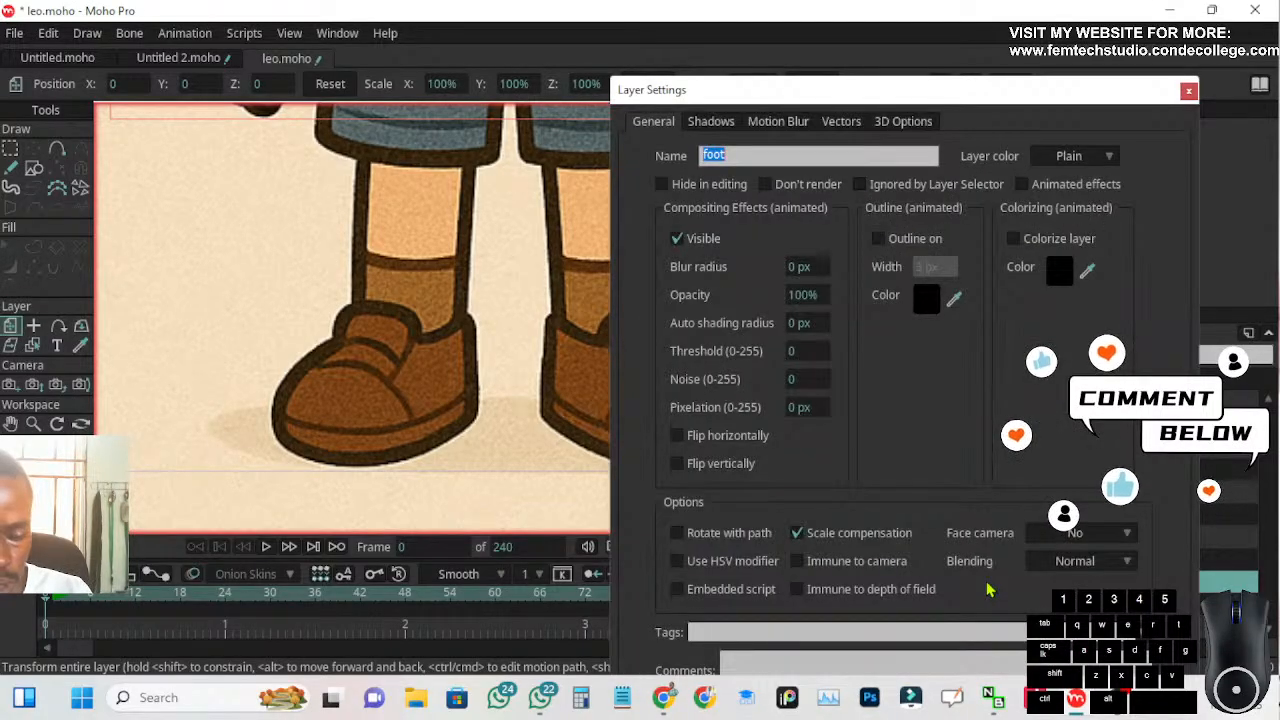
{"action": "type", "text": "shoe"}
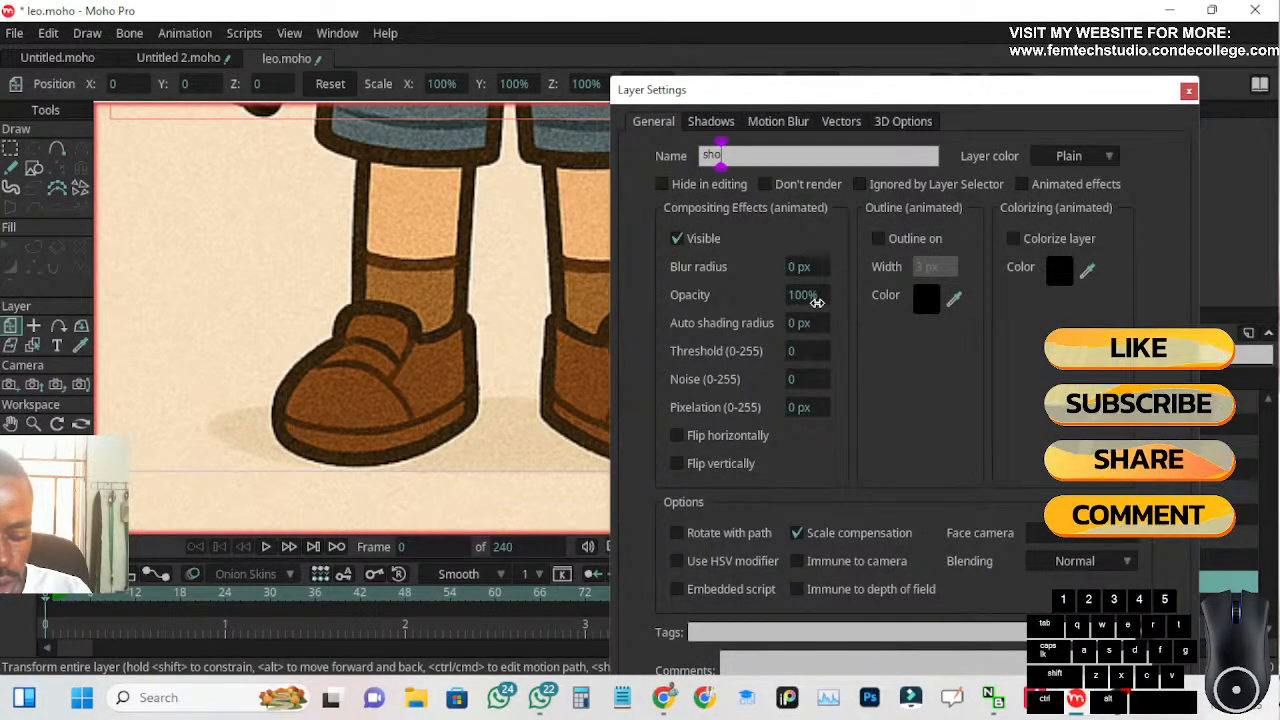
{"action": "key", "text": "Return"}
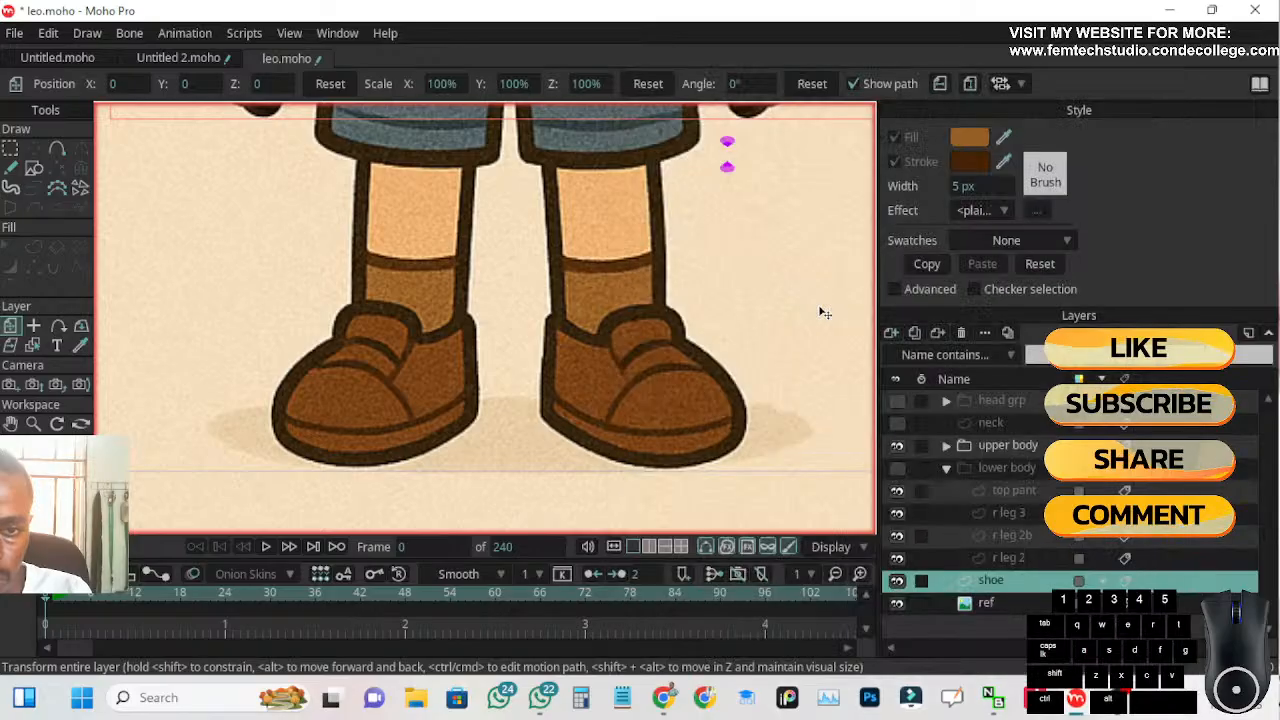
Trace the left-hand reference shoe with Add Point from the heel along the sole, around the toe and over the tongue
{"action": "left_click", "coordinate": [38, 172]}
{"action": "left_click", "coordinate": [225, 86]}
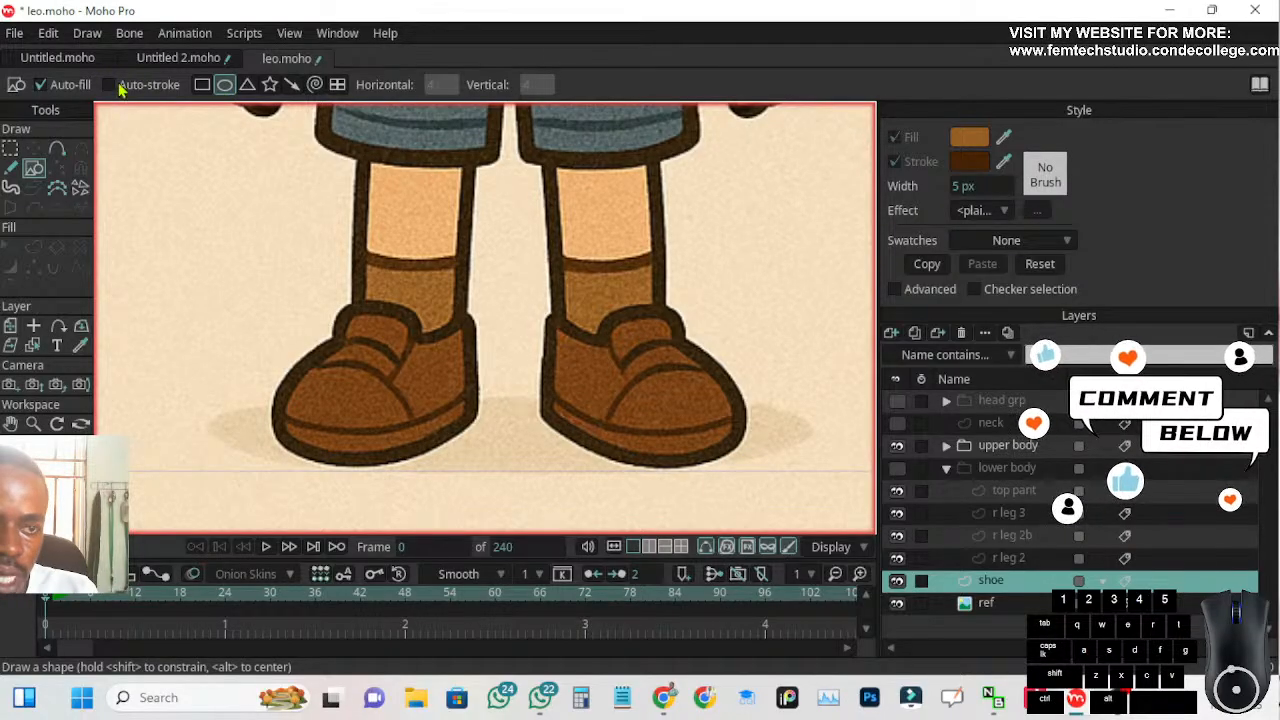
{"action": "left_click", "coordinate": [58, 149]}
{"action": "scroll", "coordinate": [491, 444], "scroll_direction": "up", "scroll_amount": 2}
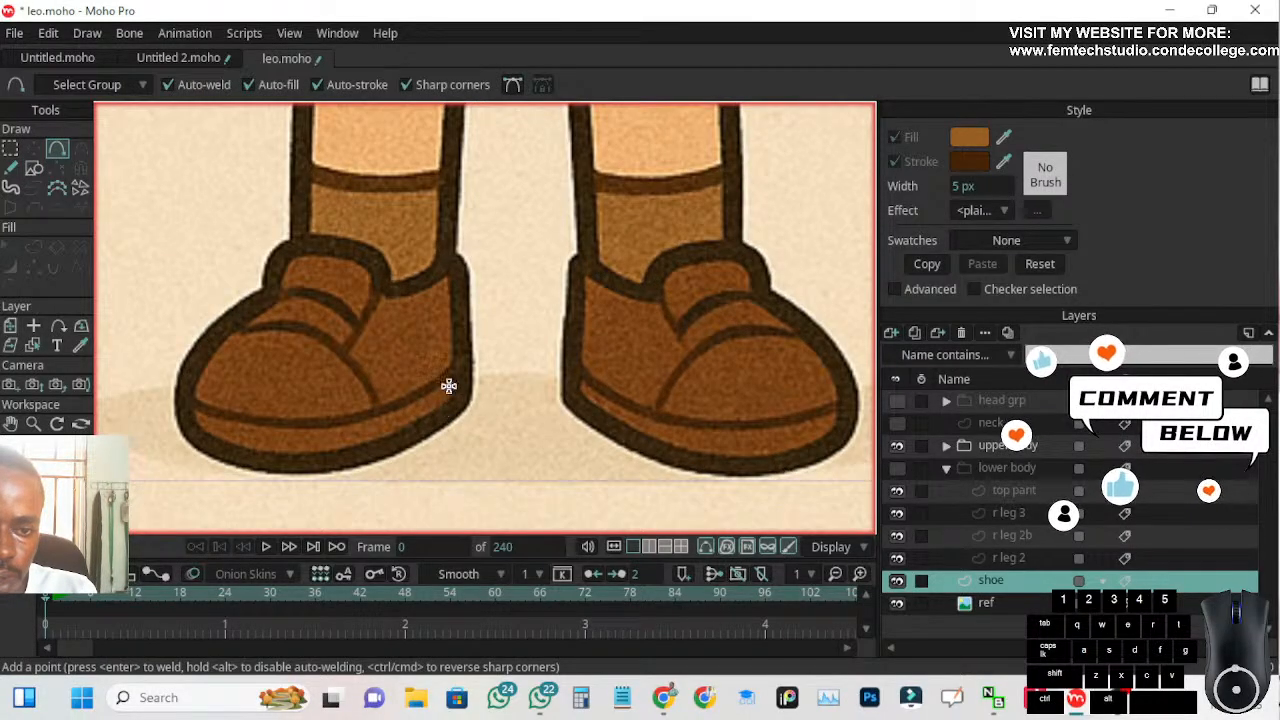
{"action": "mouse_move", "coordinate": [465, 402]}
{"action": "left_mouse_down"}
{"action": "mouse_move", "coordinate": [418, 437]}
{"action": "mouse_move", "coordinate": [323, 466]}
{"action": "mouse_move", "coordinate": [212, 445]}
{"action": "left_mouse_up"}
{"action": "left_click_drag", "start_coordinate": [212, 445], "coordinate": [180, 420]}
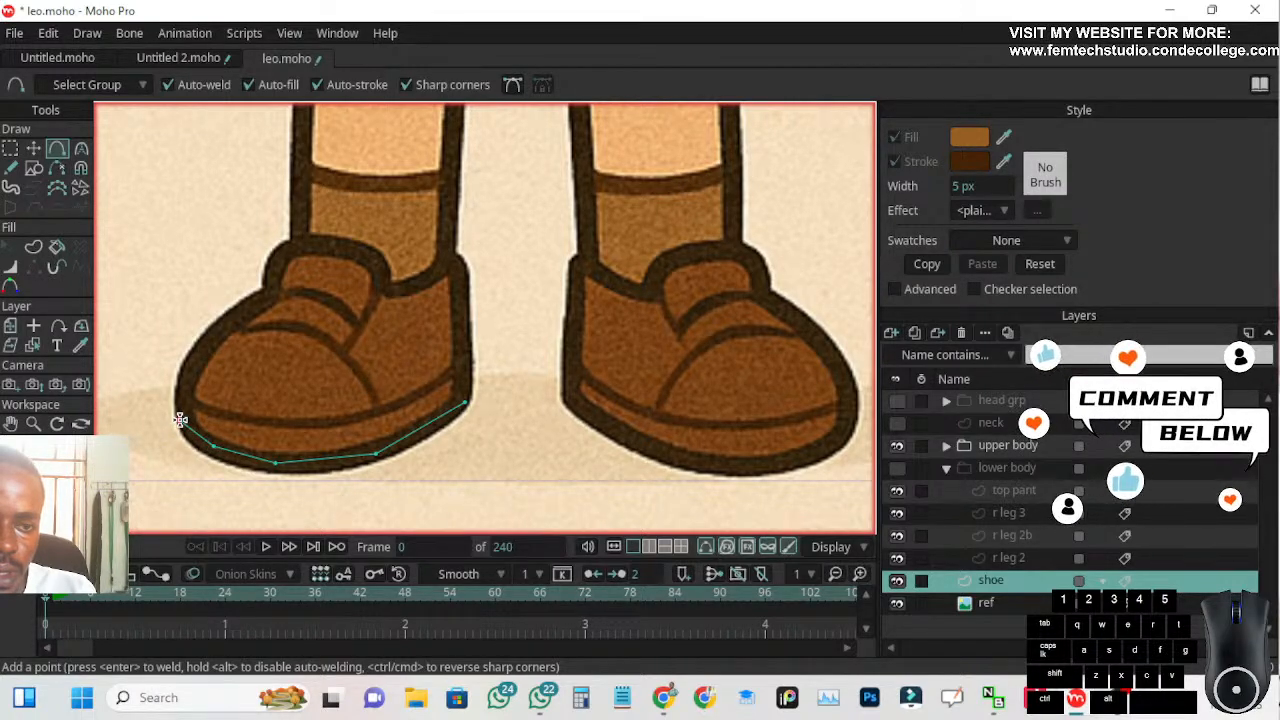
{"action": "mouse_move", "coordinate": [180, 420]}
{"action": "left_mouse_down"}
{"action": "mouse_move", "coordinate": [197, 347]}
{"action": "mouse_move", "coordinate": [269, 290]}
{"action": "mouse_move", "coordinate": [282, 250]}
{"action": "mouse_move", "coordinate": [320, 241]}
{"action": "mouse_move", "coordinate": [391, 277]}
{"action": "left_mouse_up"}
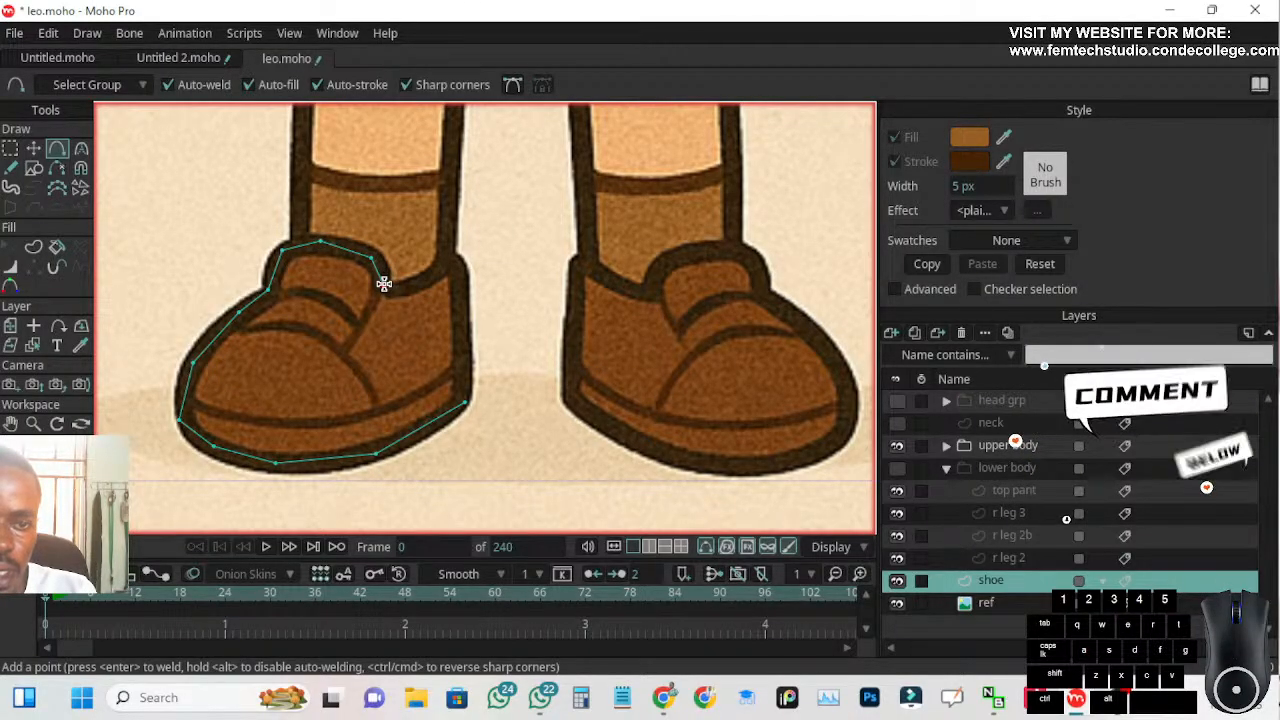
Continue the shoe outline through the ankle opening and down the heel, closing it on the starting point
{"action": "left_click_drag", "start_coordinate": [386, 290], "coordinate": [411, 295]}
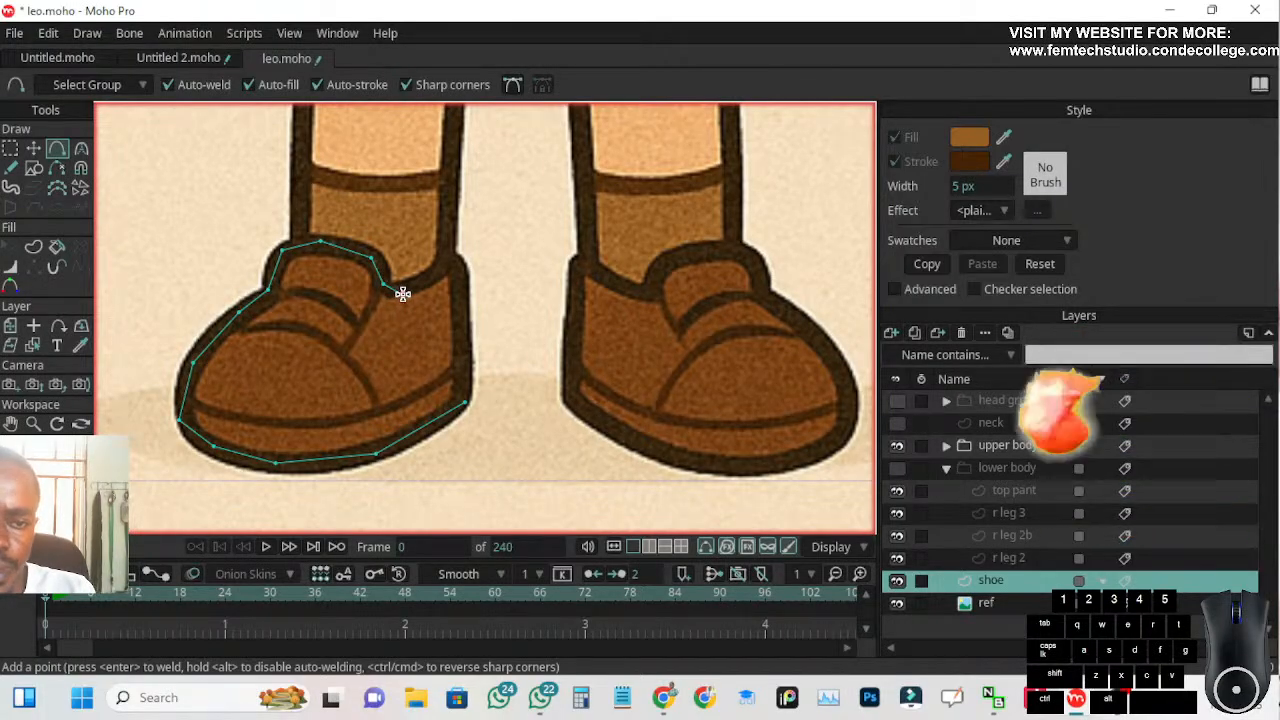
{"action": "left_click", "coordinate": [399, 292]}
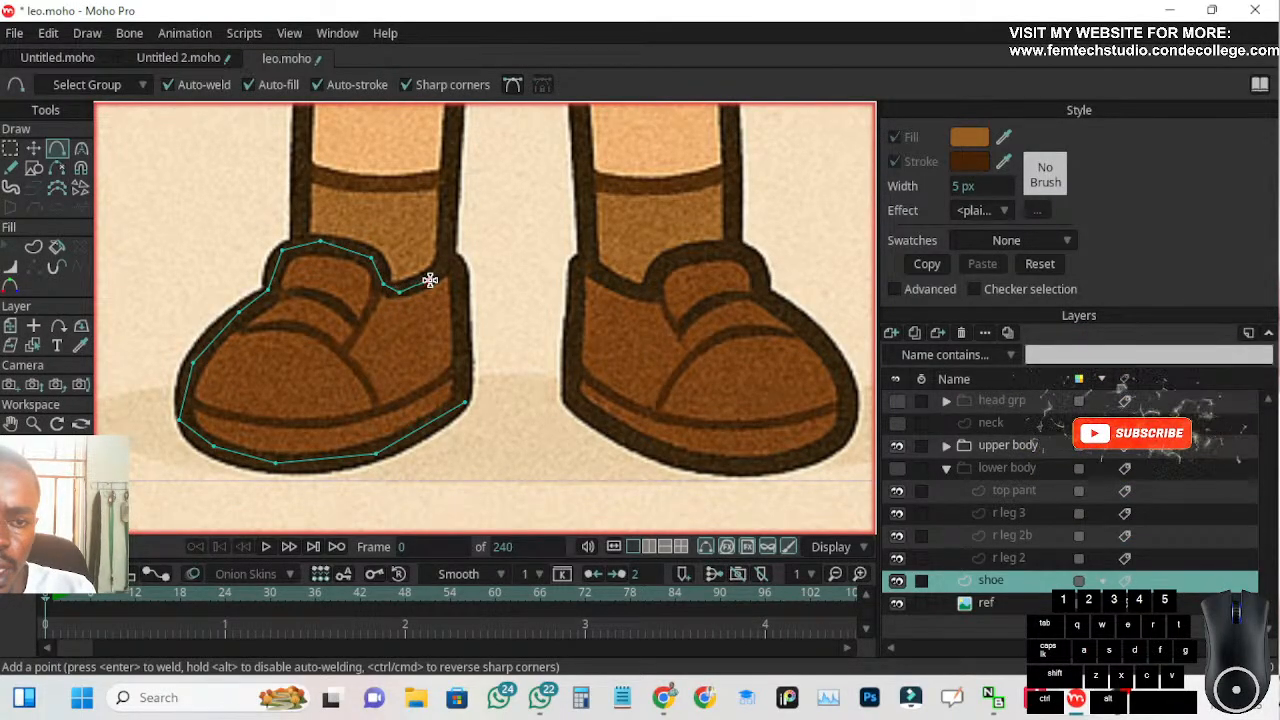
{"action": "left_click", "coordinate": [431, 278]}
{"action": "left_click", "coordinate": [454, 259]}
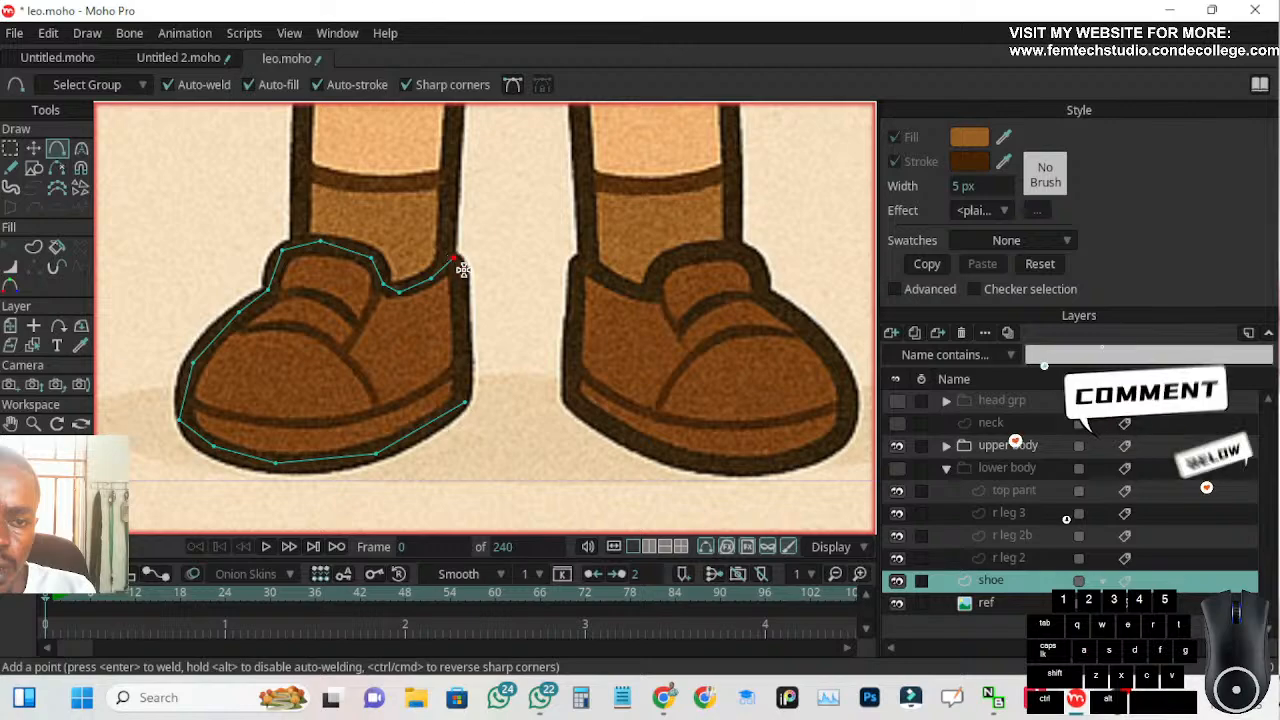
{"action": "left_click", "coordinate": [461, 330]}
{"action": "left_click", "coordinate": [466, 402]}
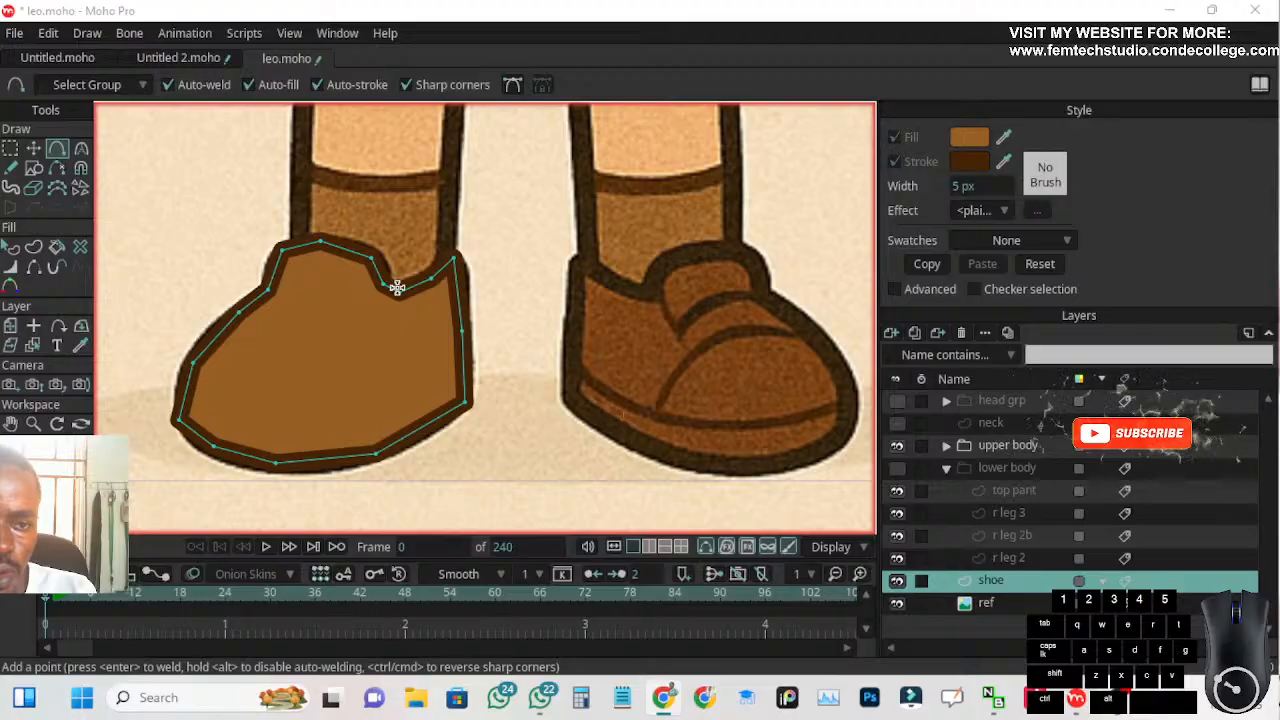
Select every point of the shoe outline and make them all smooth with the Curvature tool
{"action": "scroll", "coordinate": [301, 297], "scroll_direction": "up", "scroll_amount": 1}
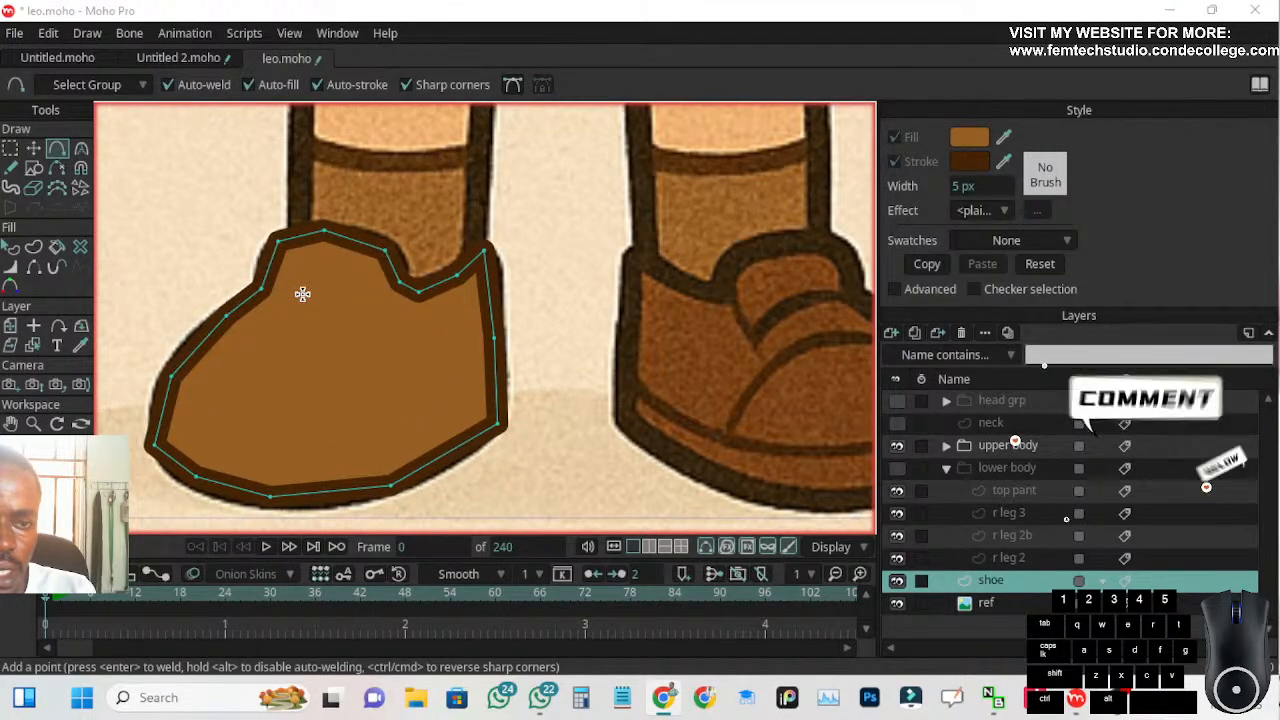
{"action": "scroll", "coordinate": [325, 326], "scroll_direction": "down", "scroll_amount": 1}
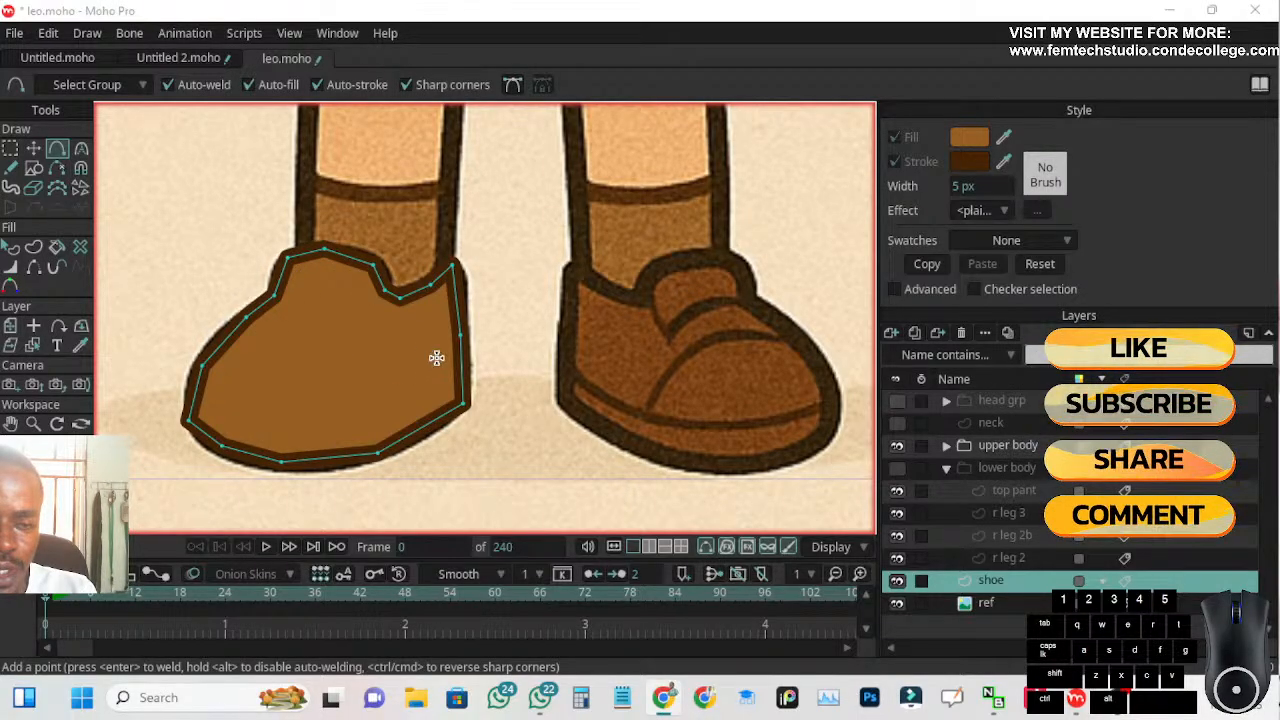
{"action": "left_click", "coordinate": [10, 149]}
{"action": "left_click_drag", "start_coordinate": [116, 209], "coordinate": [505, 481]}
{"action": "left_click", "coordinate": [81, 148]}
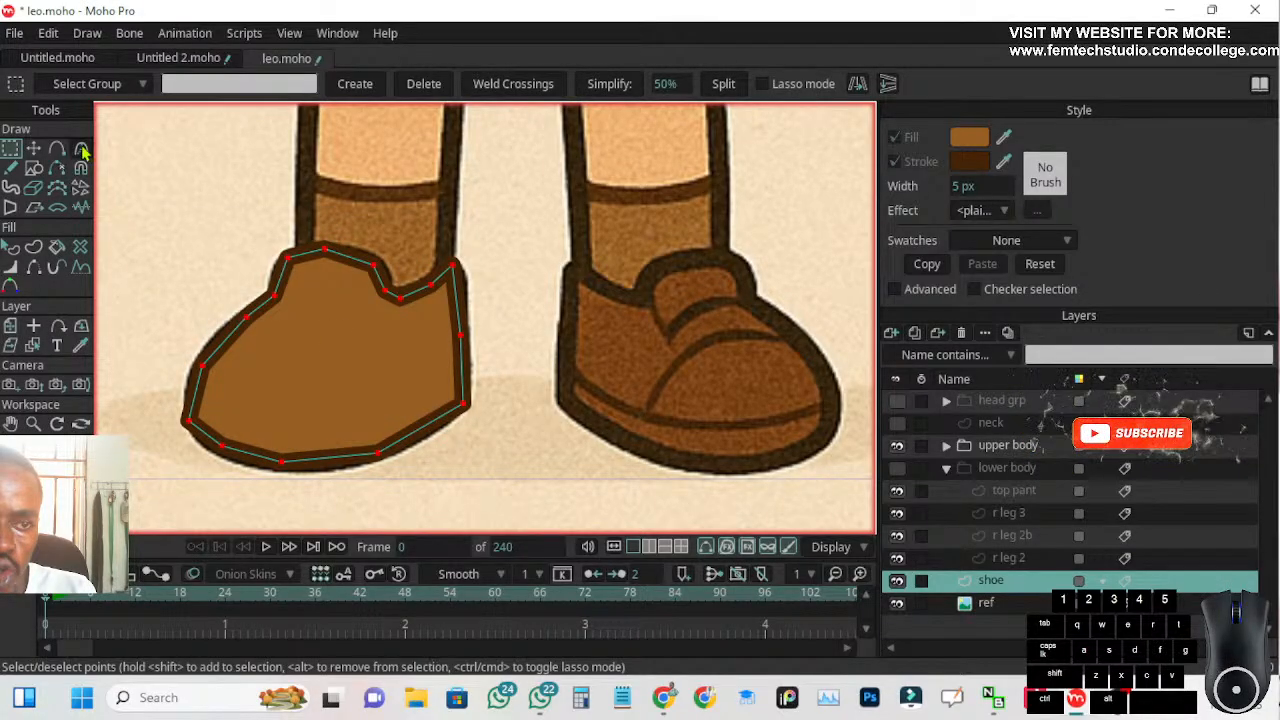
{"action": "left_click", "coordinate": [334, 85]}
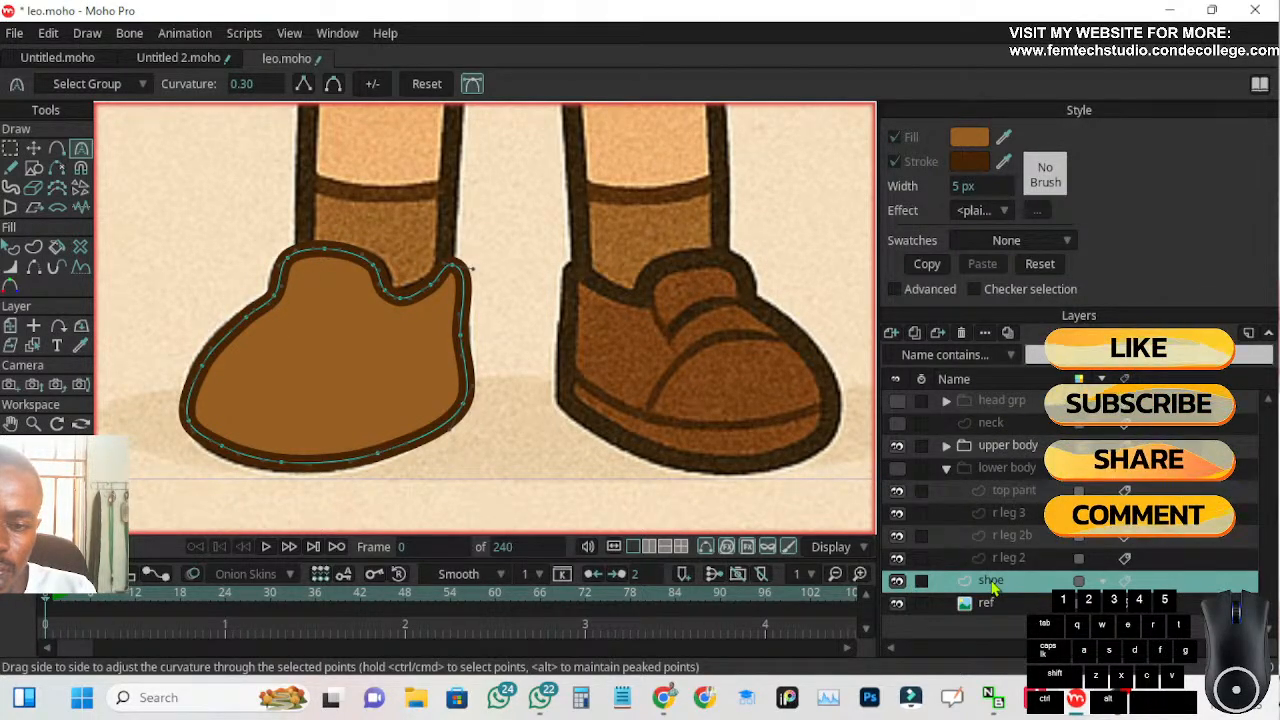
Set the shoe layer's opacity to 50% and turn off the curve handles
{"action": "double_click", "coordinate": [987, 582]}
{"action": "left_click", "coordinate": [802, 294]}
{"action": "type", "text": "5"}
{"action": "type", "text": "0"}
{"action": "key", "text": "Return"}
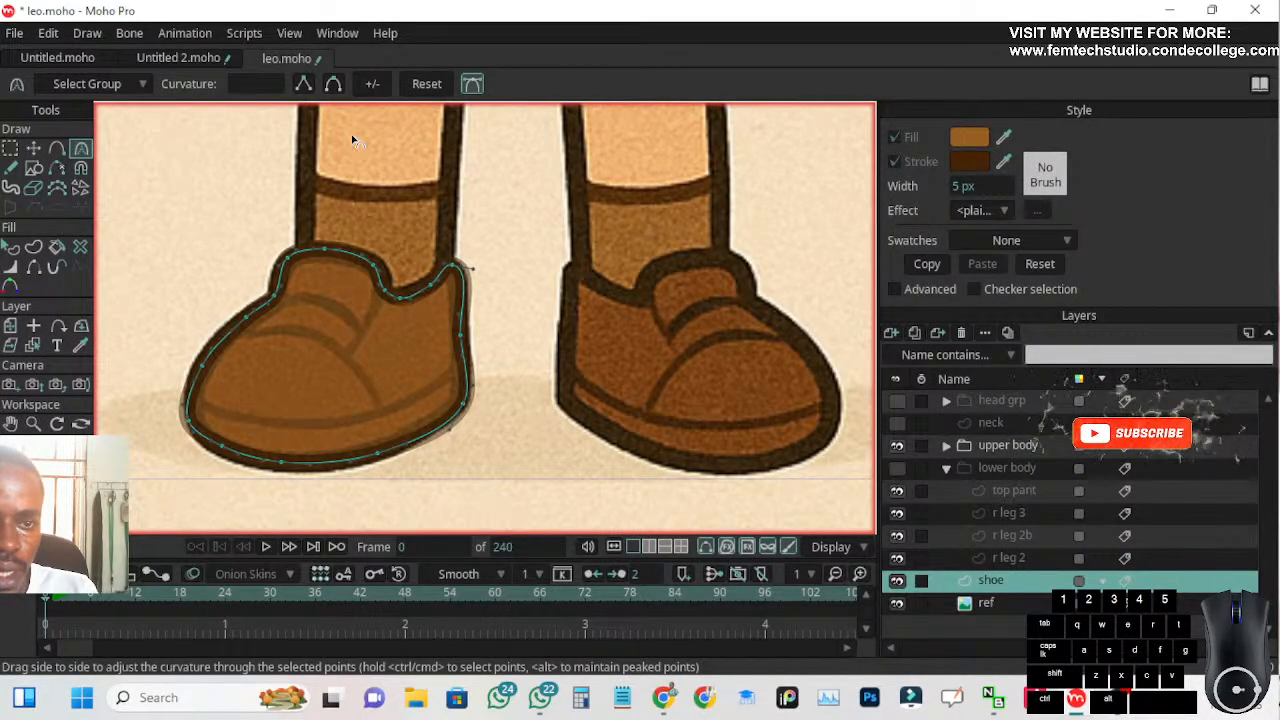
{"action": "left_click", "coordinate": [475, 85]}
Nudge the shoe shape's two bottom sole points and the lower toe point onto the reference outline
{"action": "scroll", "coordinate": [477, 400], "scroll_direction": "up", "scroll_amount": 2}
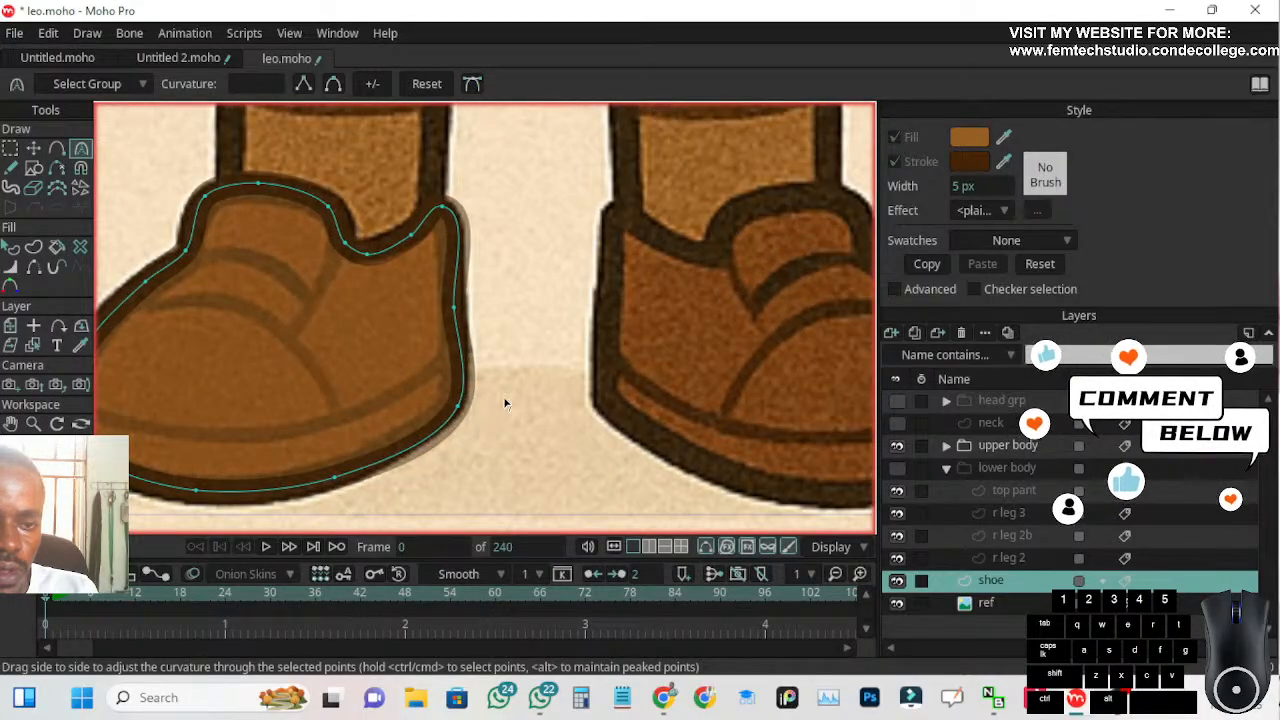
{"action": "left_click_drag", "start_coordinate": [488, 410], "coordinate": [567, 338]}
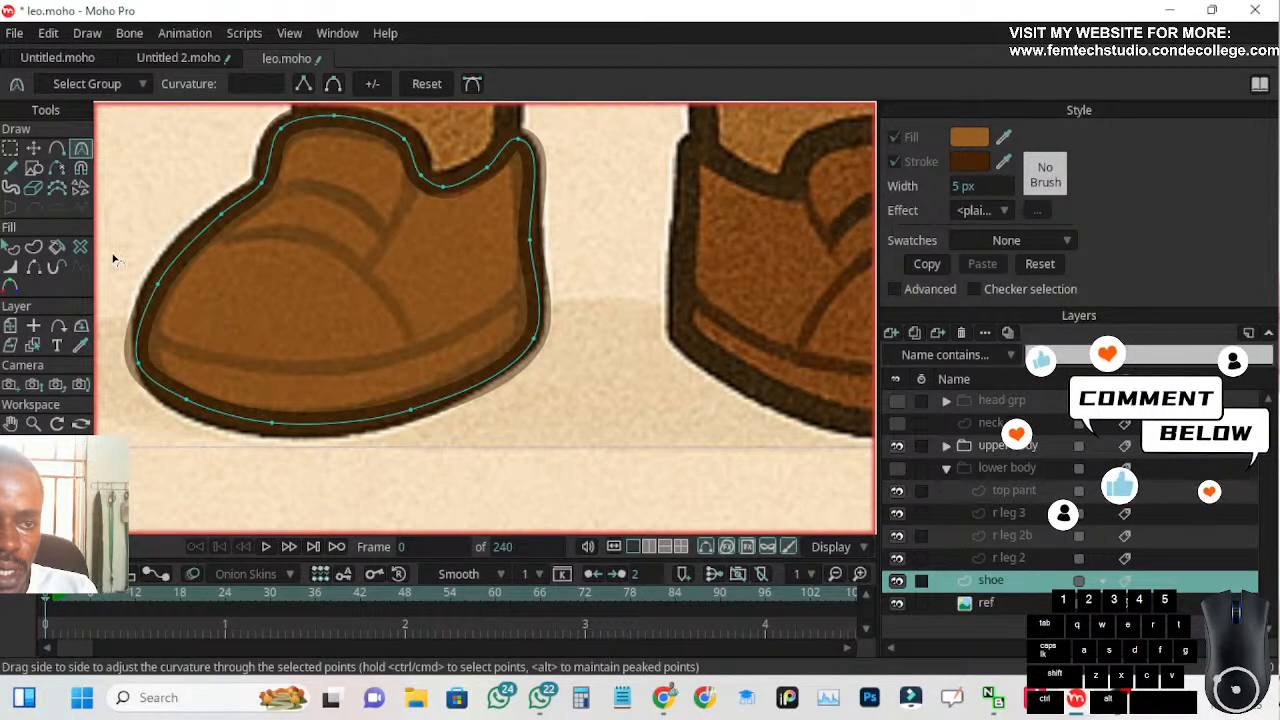
{"action": "left_click", "coordinate": [35, 148]}
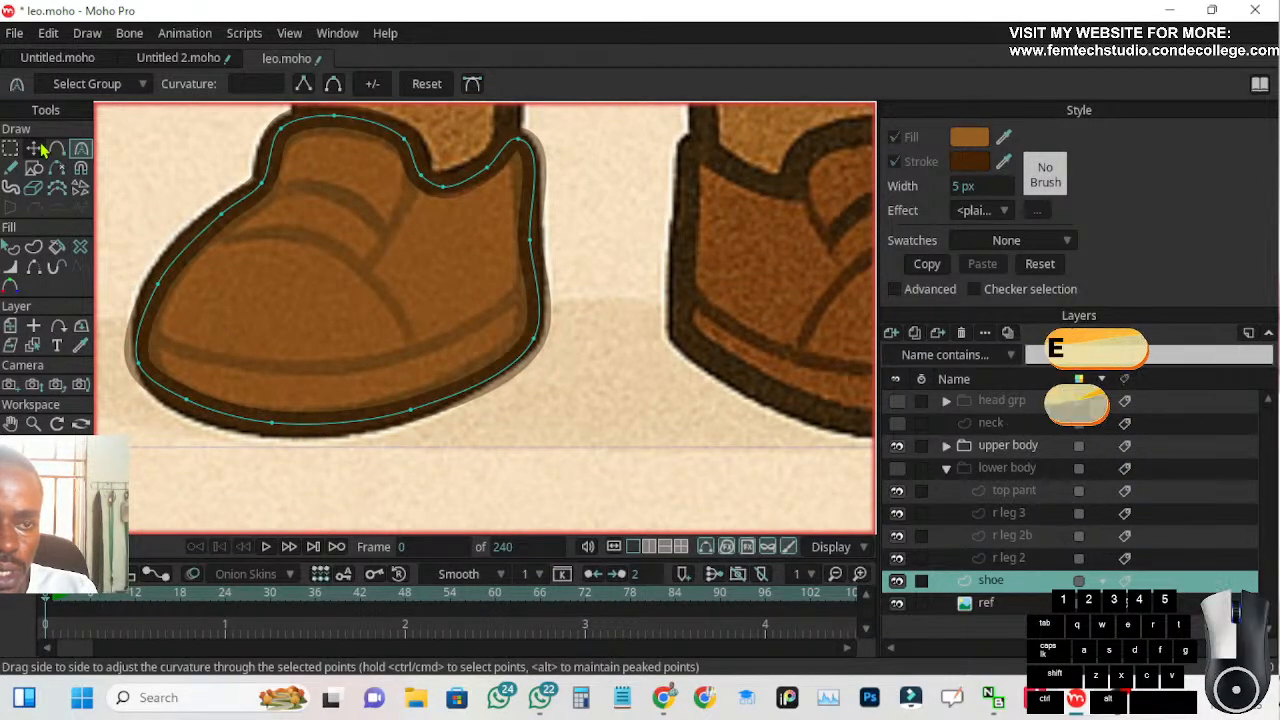
{"action": "left_click", "coordinate": [406, 413]}
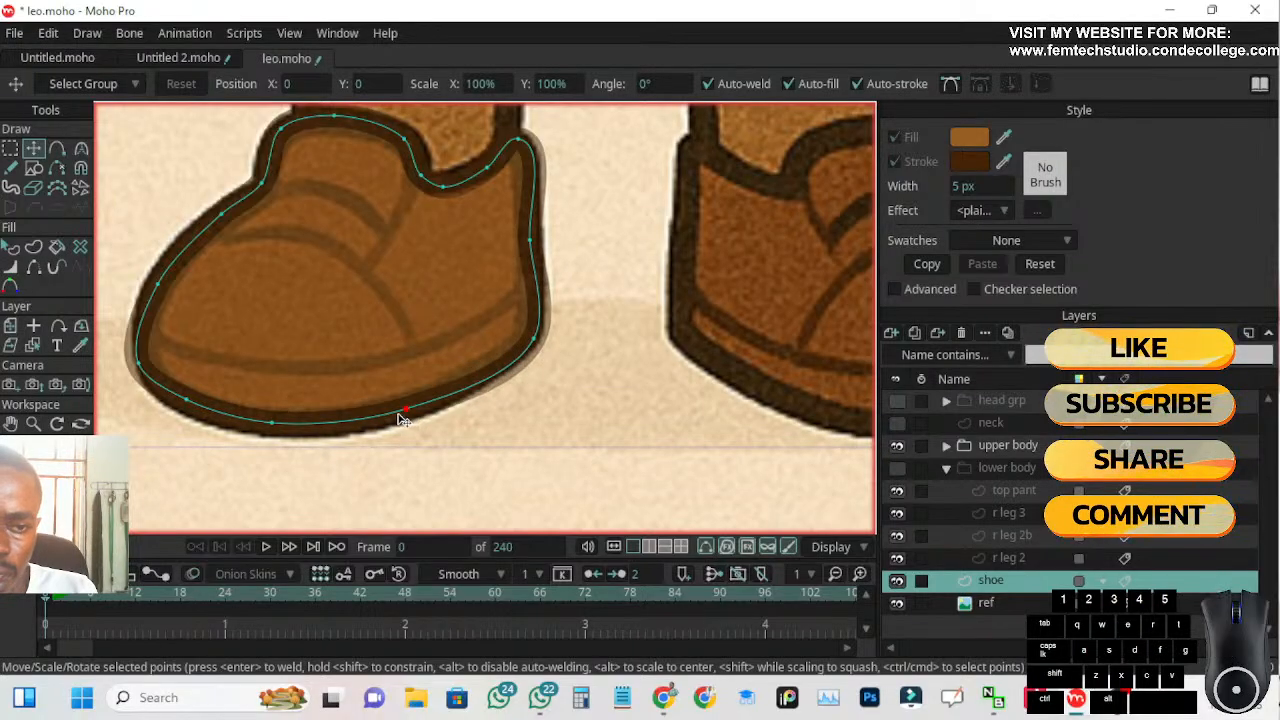
{"action": "left_click", "coordinate": [264, 423]}
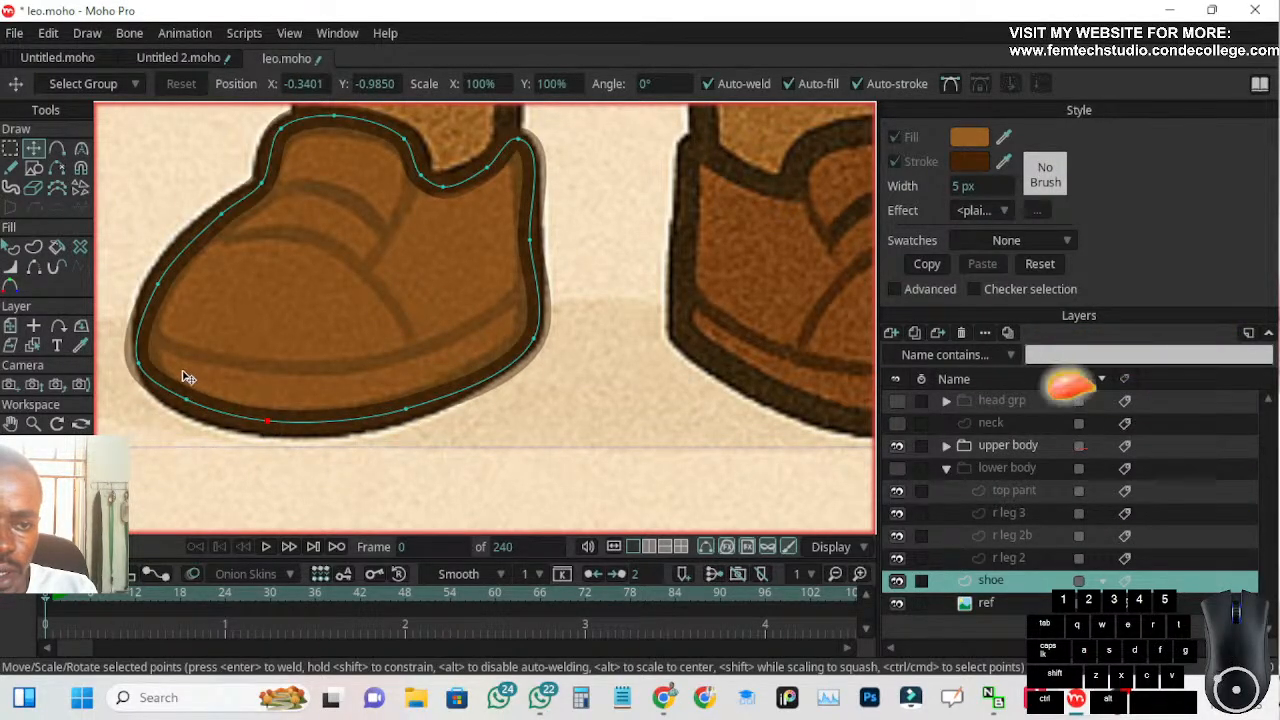
{"action": "left_click_drag", "start_coordinate": [137, 362], "coordinate": [143, 362]}
Move the shoe shape's mid-heel point outward and adjust the lower heel corner to follow the reference
{"action": "left_click_drag", "start_coordinate": [276, 263], "coordinate": [287, 333]}
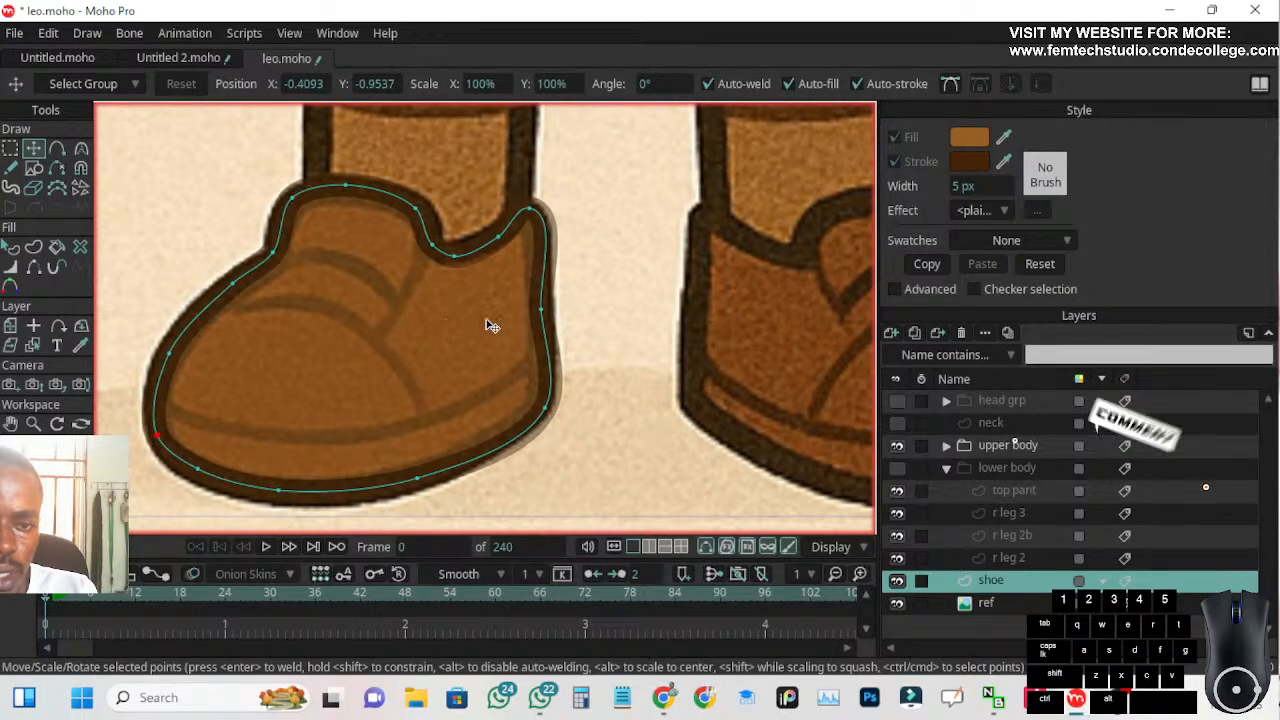
{"action": "left_click_drag", "start_coordinate": [535, 317], "coordinate": [553, 337]}
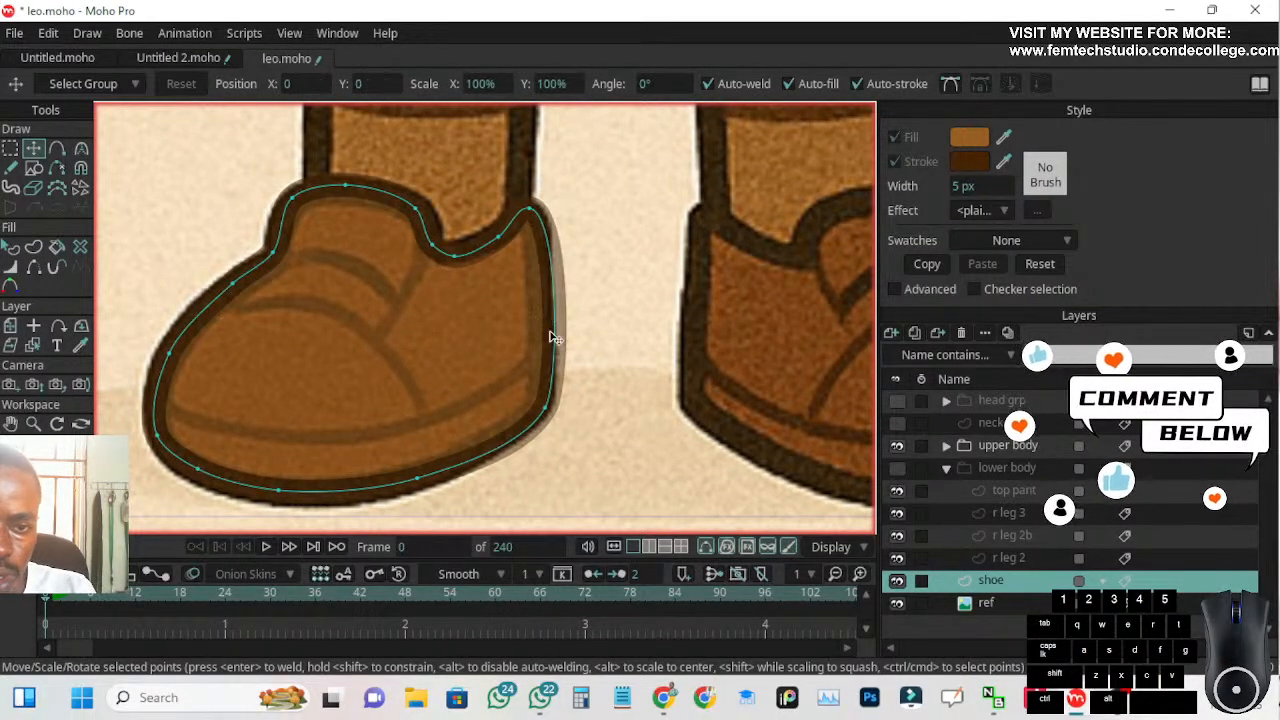
{"action": "left_click", "coordinate": [543, 406]}
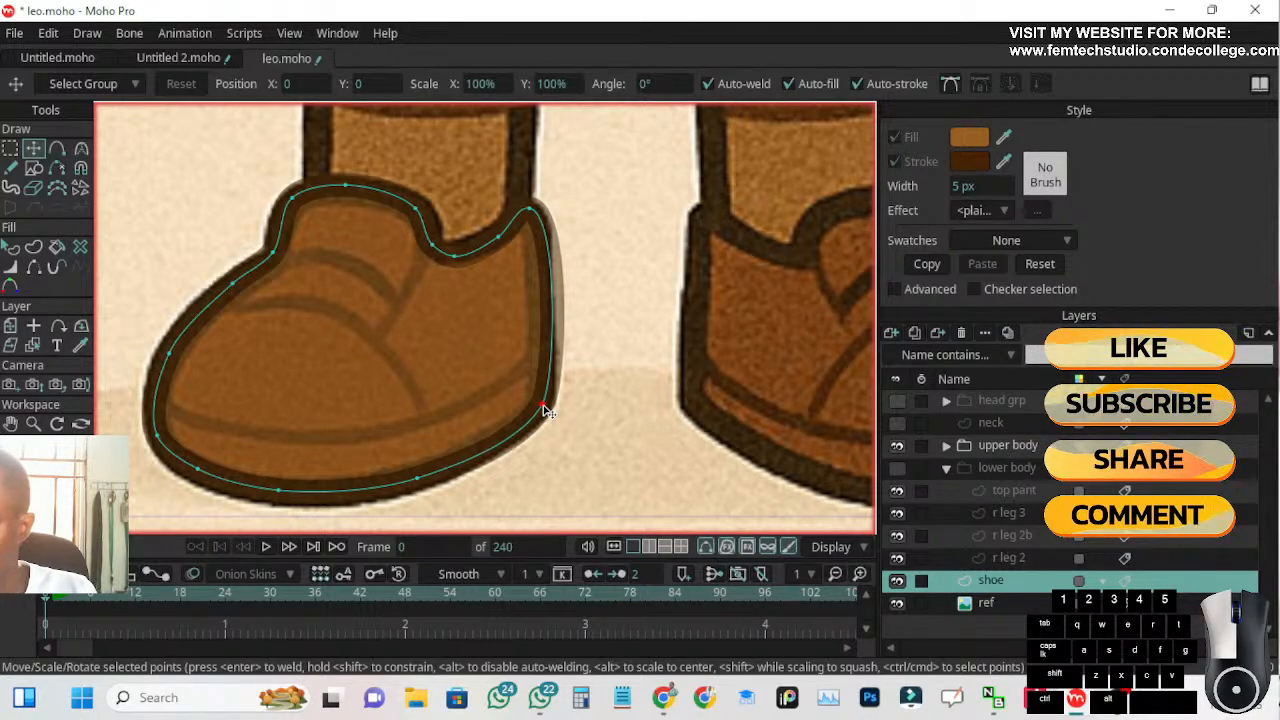
{"action": "left_click_drag", "start_coordinate": [545, 410], "coordinate": [547, 404]}
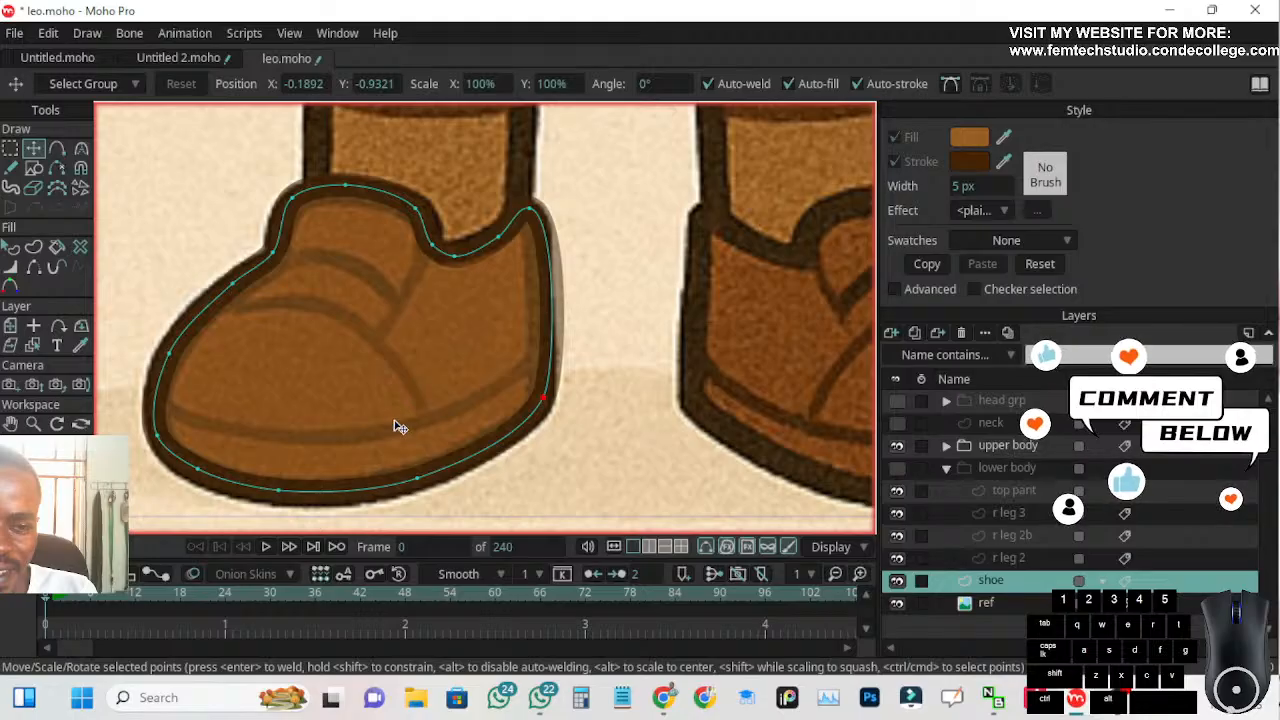
Shift the three sole points toward the heel for an even curve and nudge the two upper toe points onto the reference outline
{"action": "left_click_drag", "start_coordinate": [418, 479], "coordinate": [441, 466]}
{"action": "left_click_drag", "start_coordinate": [286, 491], "coordinate": [314, 489]}
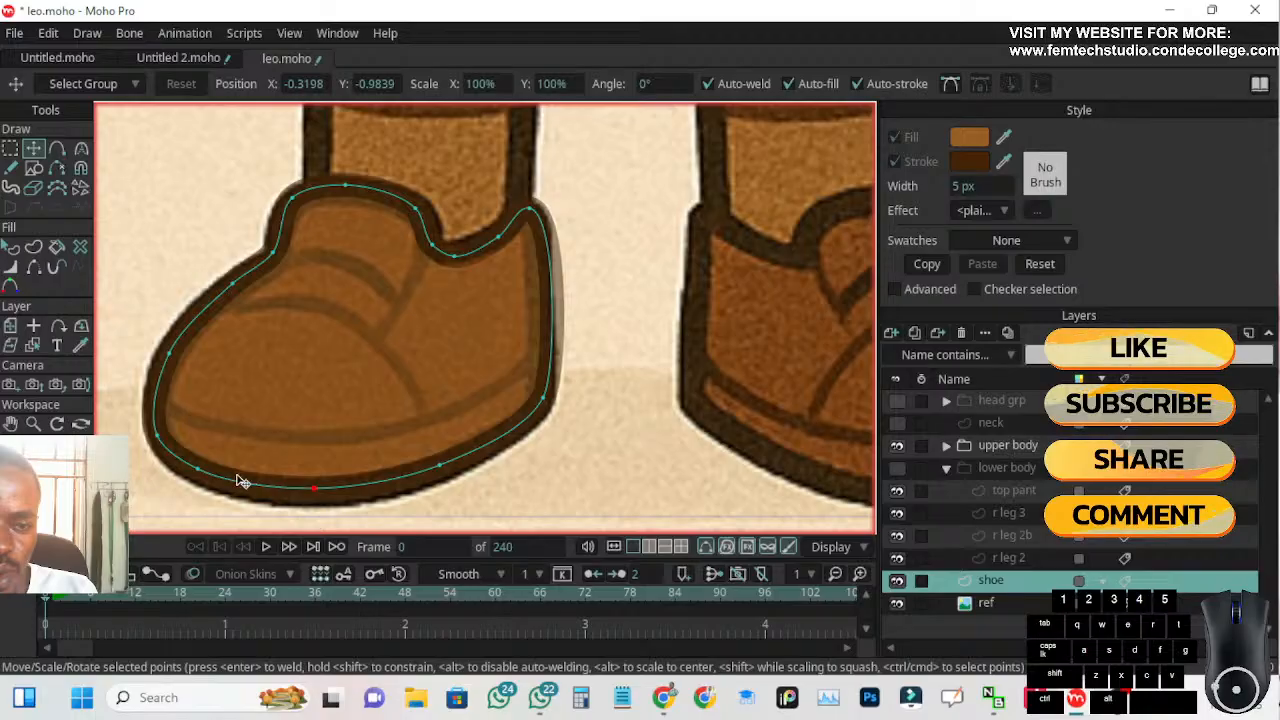
{"action": "mouse_move", "coordinate": [198, 469]}
{"action": "left_mouse_down"}
{"action": "mouse_move", "coordinate": [203, 496]}
{"action": "mouse_move", "coordinate": [215, 474]}
{"action": "left_mouse_up"}
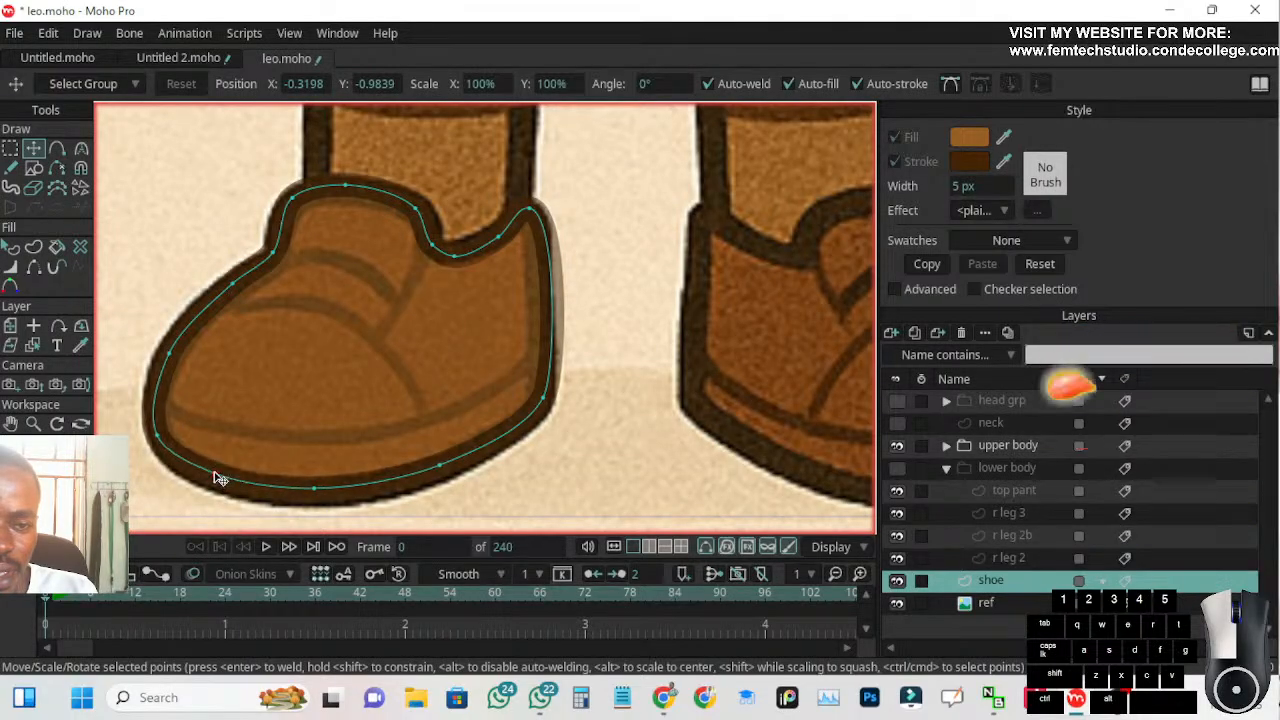
{"action": "mouse_move", "coordinate": [170, 354]}
{"action": "left_mouse_down"}
{"action": "mouse_move", "coordinate": [196, 370]}
{"action": "mouse_move", "coordinate": [171, 357]}
{"action": "left_mouse_up"}
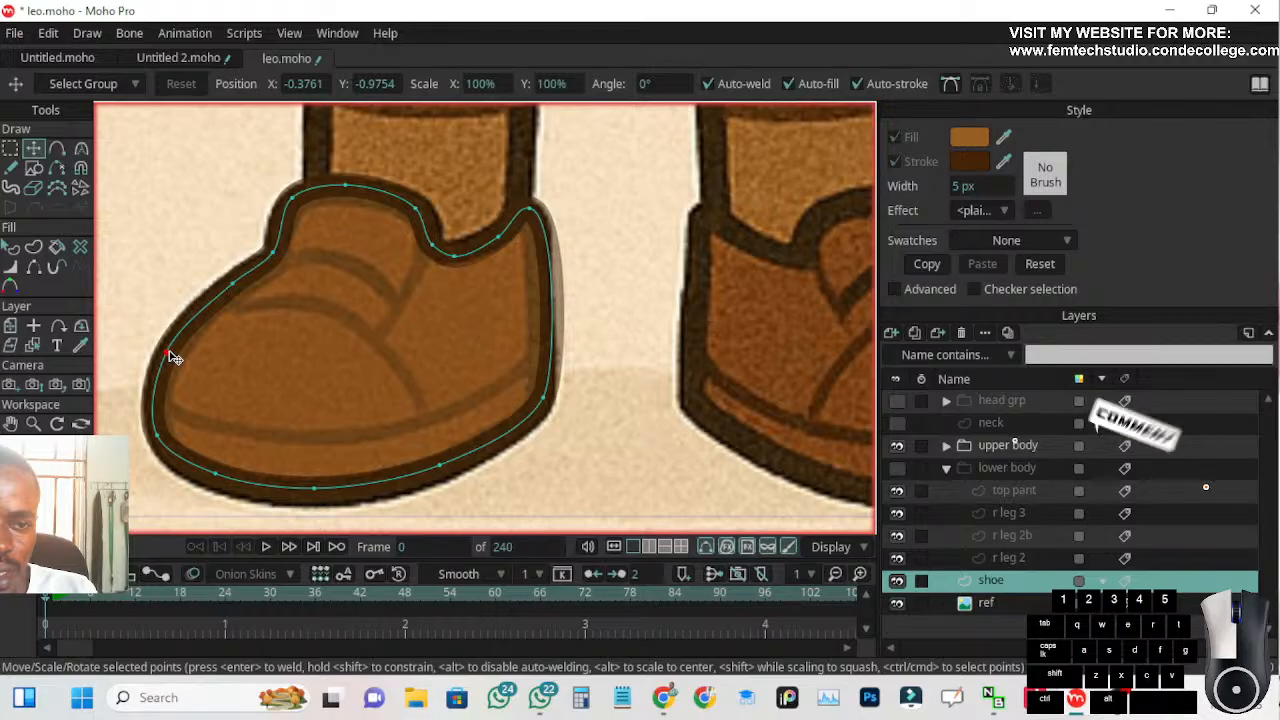
{"action": "left_click", "coordinate": [227, 293]}
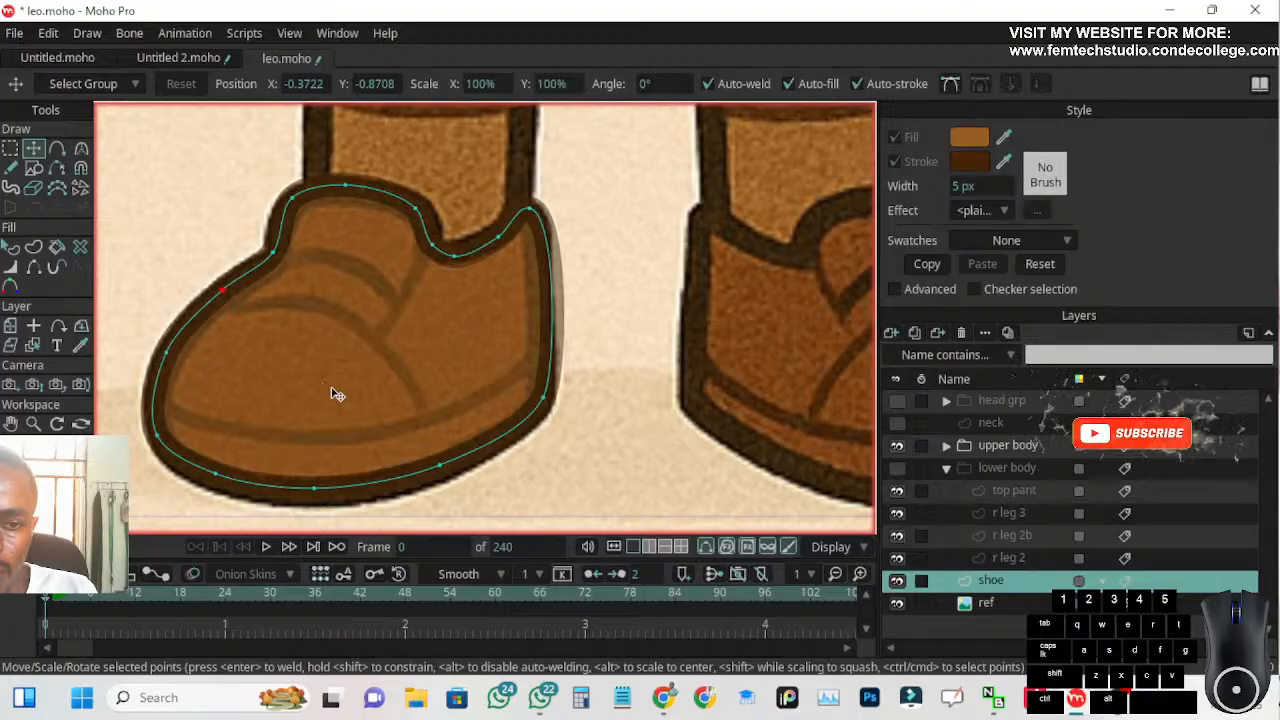
{"action": "scroll", "coordinate": [396, 388], "scroll_direction": "down", "scroll_amount": 3}
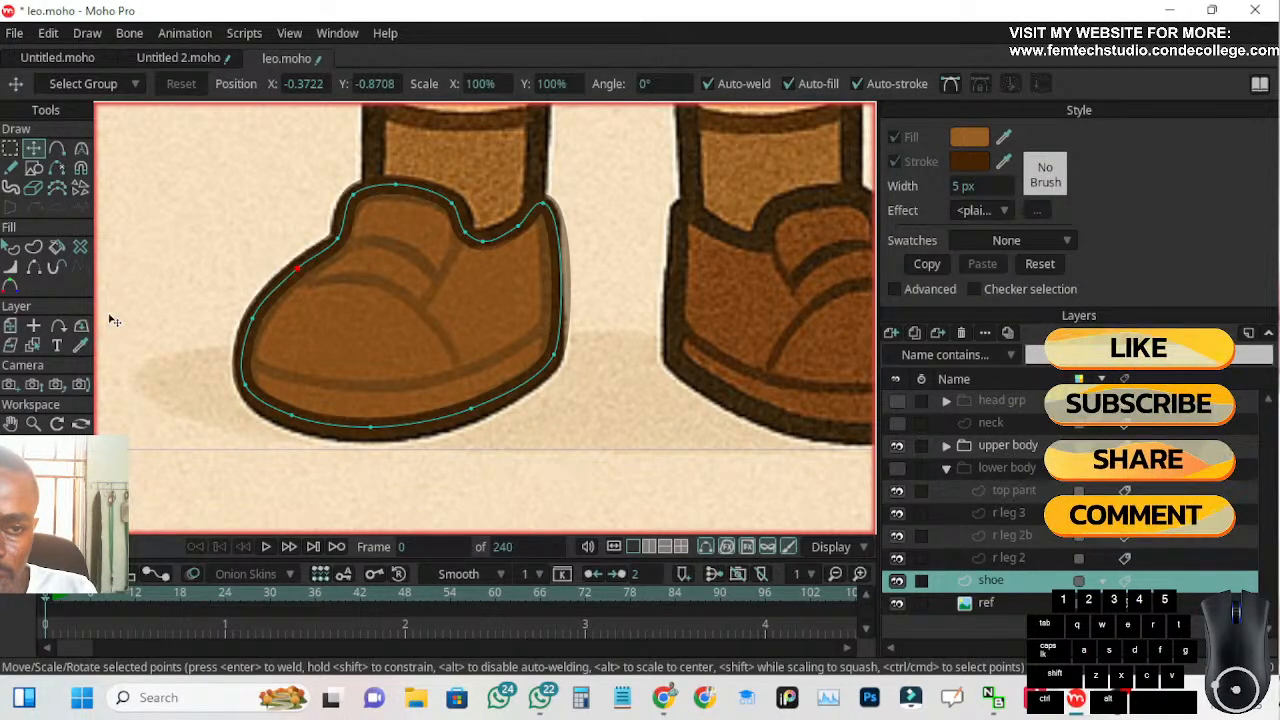
Add a point on the shoe outline's heel edge where the reference sole seam meets it
{"action": "left_click", "coordinate": [10, 148]}
{"action": "left_click_drag", "start_coordinate": [161, 157], "coordinate": [584, 452]}
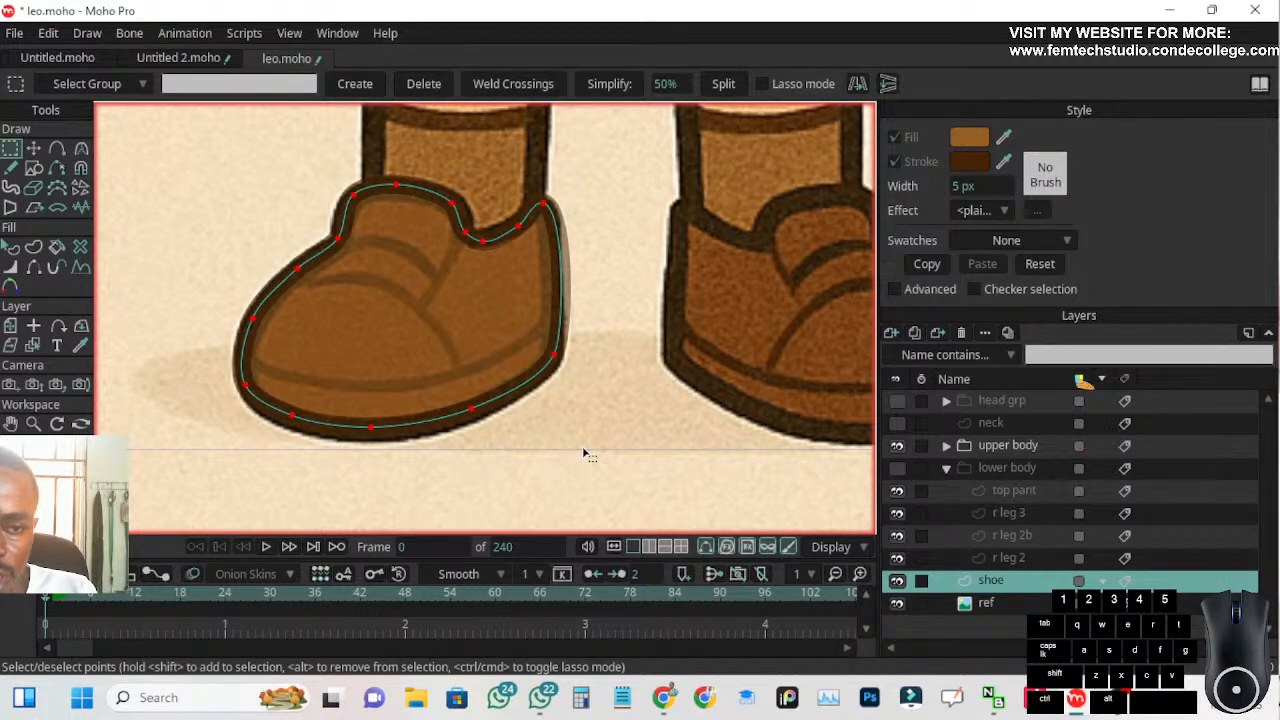
{"action": "left_click", "coordinate": [81, 148]}
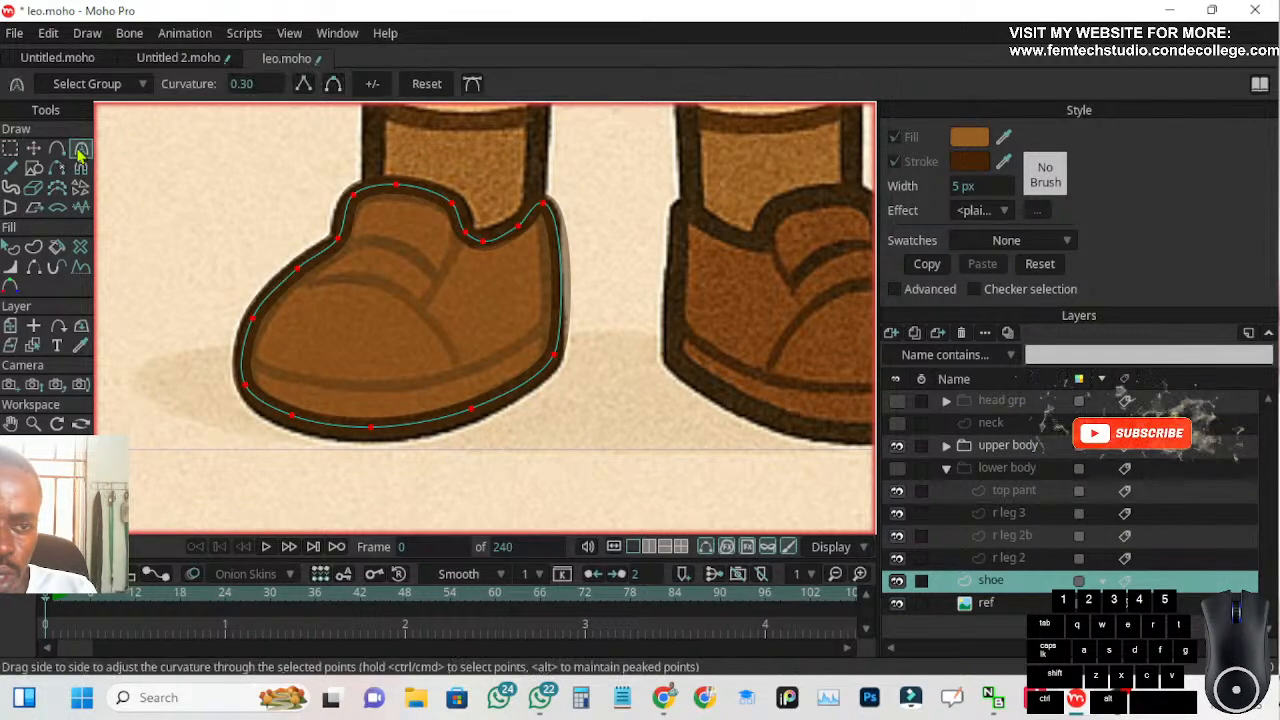
{"action": "left_click", "coordinate": [57, 150]}
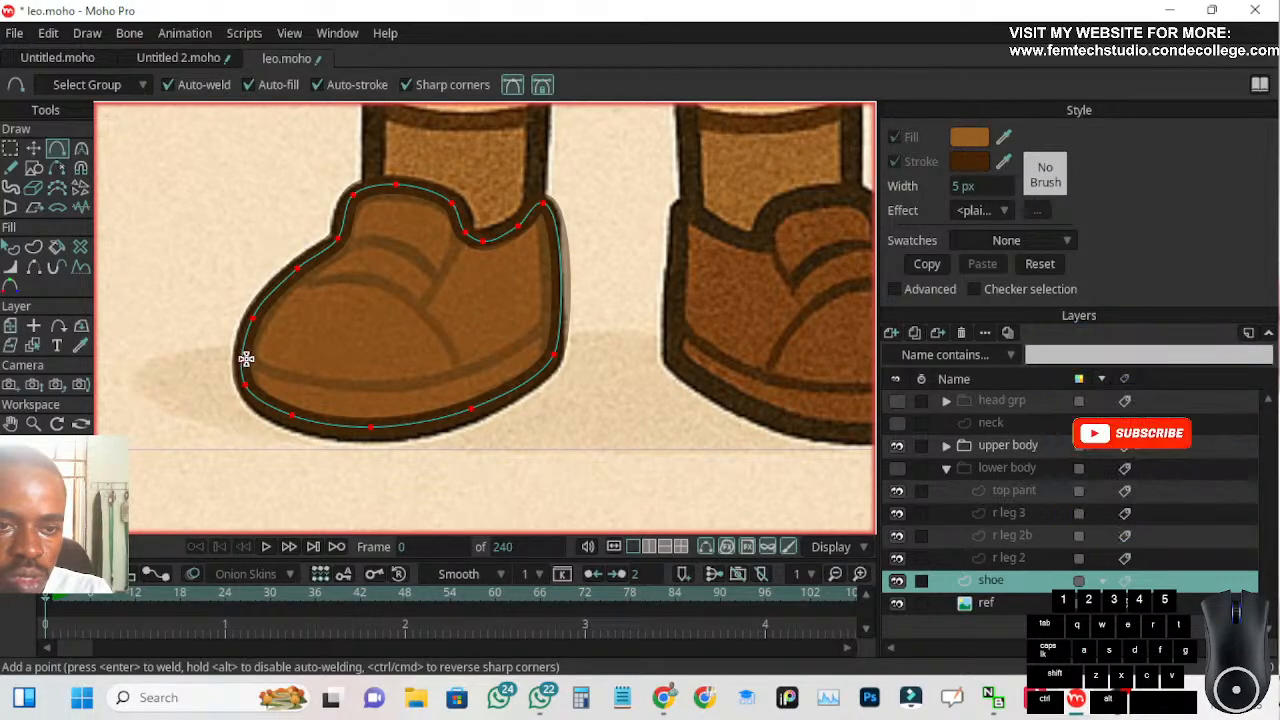
{"action": "scroll", "coordinate": [506, 364], "scroll_direction": "up", "scroll_amount": 1}
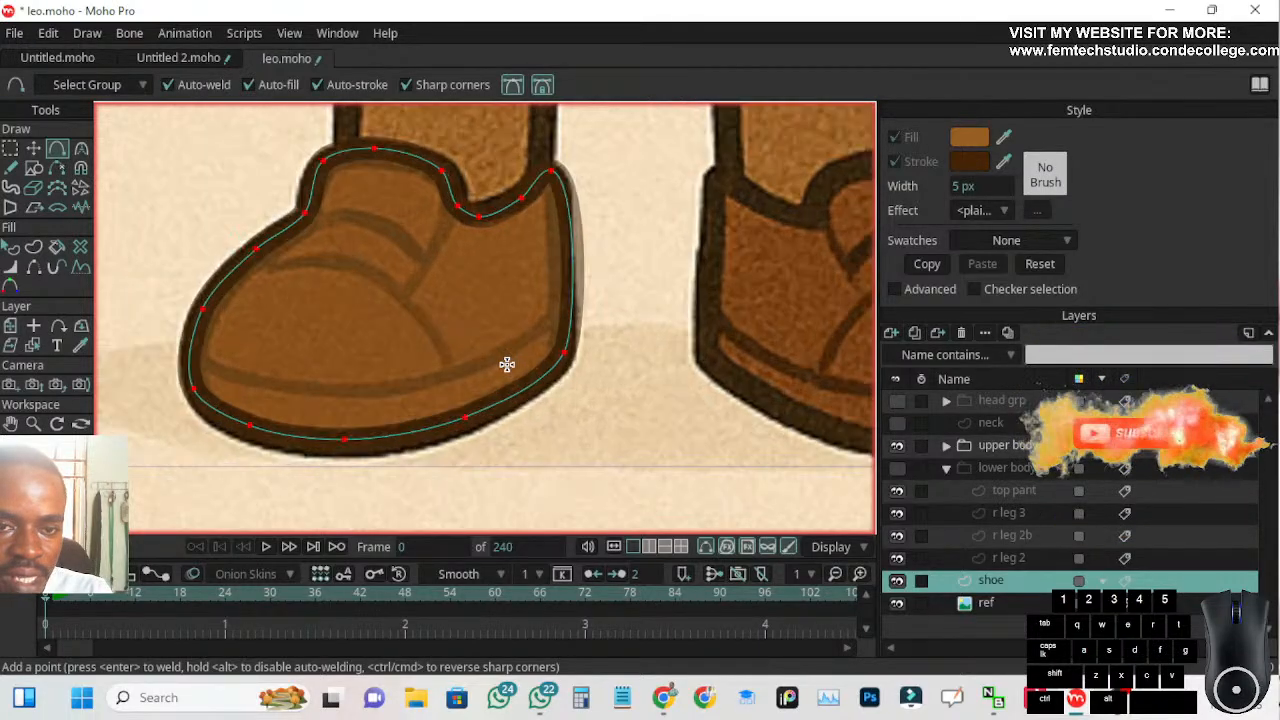
{"action": "left_click", "coordinate": [571, 306]}
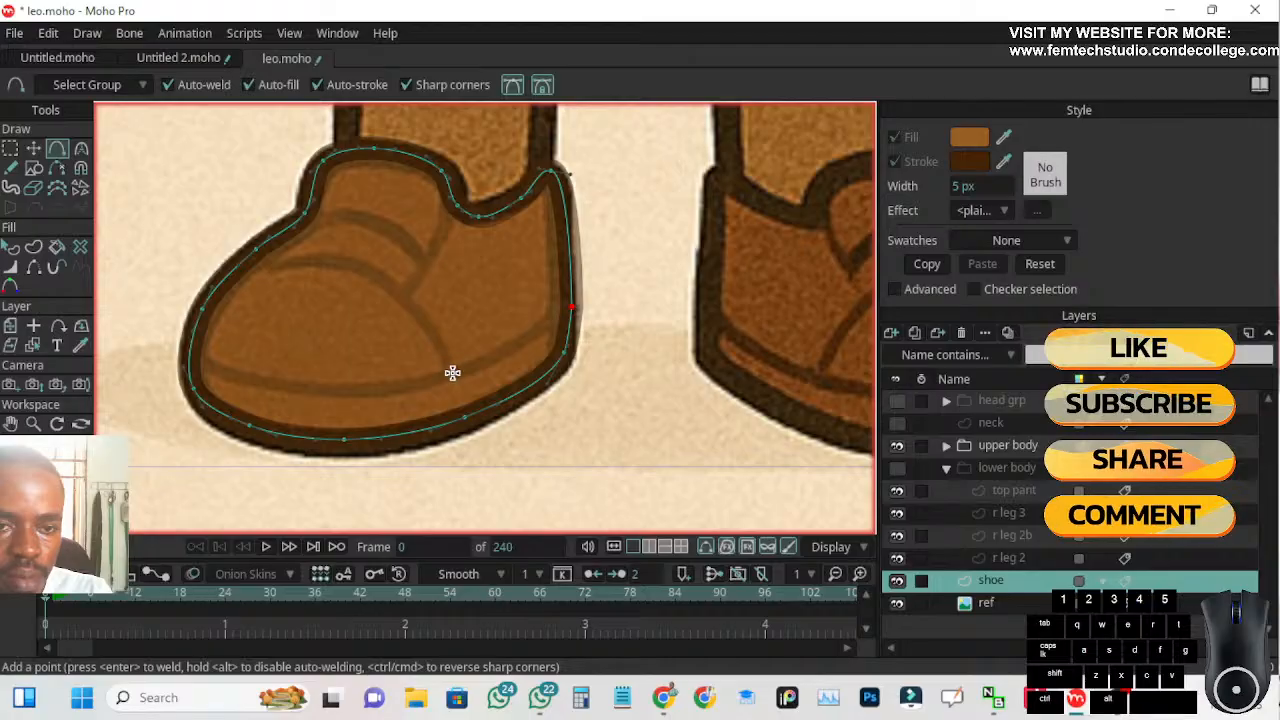
Draw the sole seam line from mid-shoe to the toe along the reference and weld its toe end to the shoe outline
{"action": "mouse_move", "coordinate": [457, 369]}
{"action": "left_mouse_down"}
{"action": "mouse_move", "coordinate": [396, 388]}
{"action": "mouse_move", "coordinate": [293, 389]}
{"action": "mouse_move", "coordinate": [215, 371]}
{"action": "left_mouse_up"}
{"action": "scroll", "coordinate": [195, 365], "scroll_direction": "up", "scroll_amount": 4}
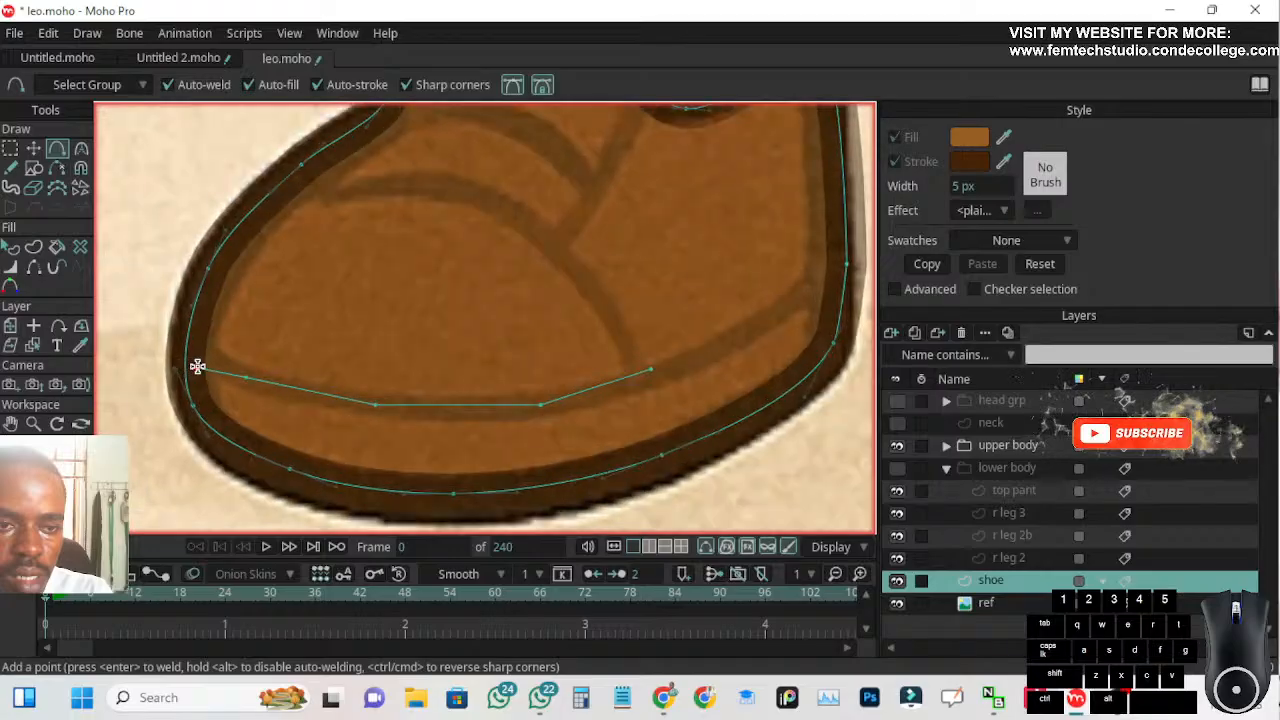
{"action": "left_click", "coordinate": [206, 361]}
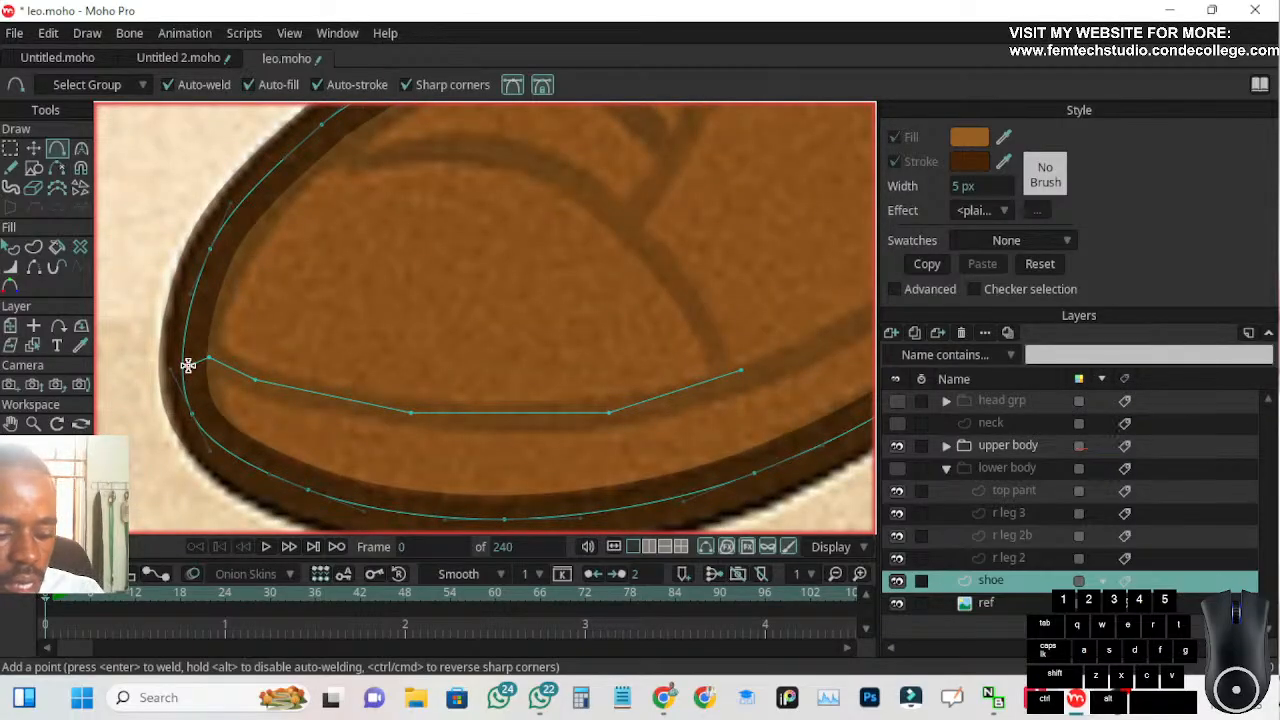
{"action": "left_click", "coordinate": [33, 148]}
{"action": "left_click_drag", "start_coordinate": [209, 361], "coordinate": [193, 350]}
{"action": "scroll", "coordinate": [193, 353], "scroll_direction": "down", "scroll_amount": 4}
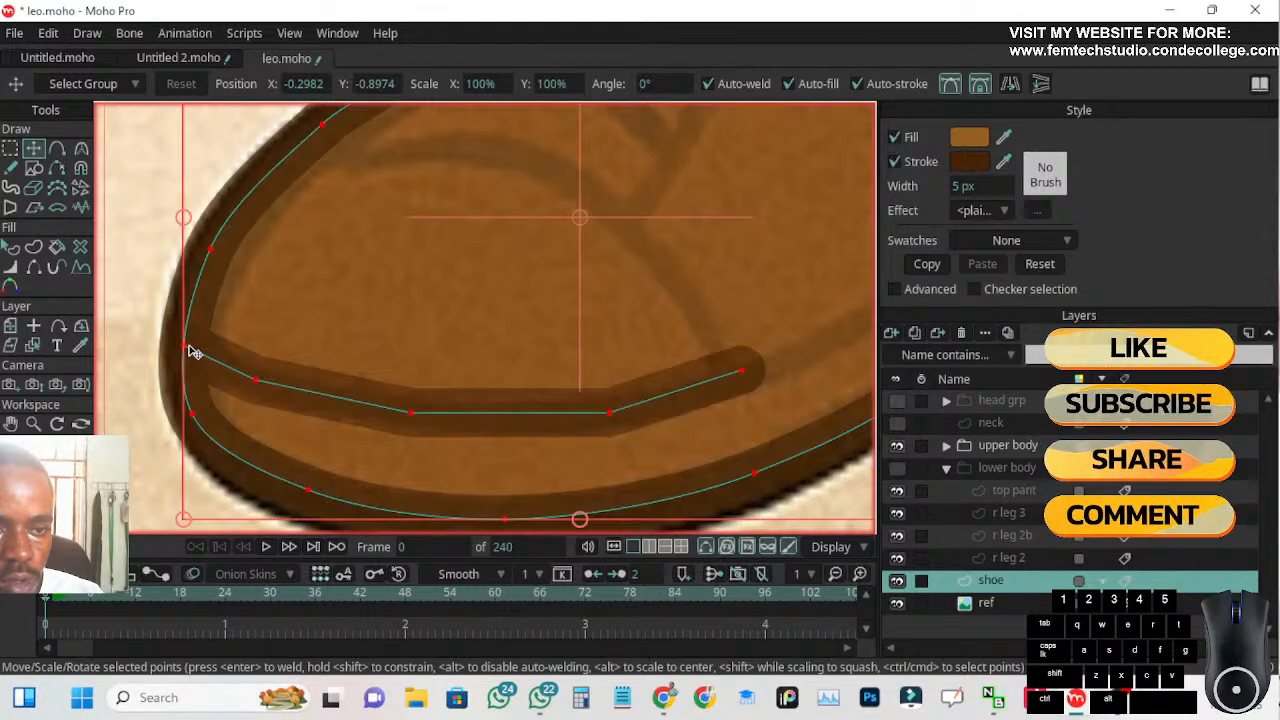
{"action": "key", "text": "ctrl+a"}
{"action": "scroll", "coordinate": [406, 377], "scroll_direction": "up", "scroll_amount": 4}
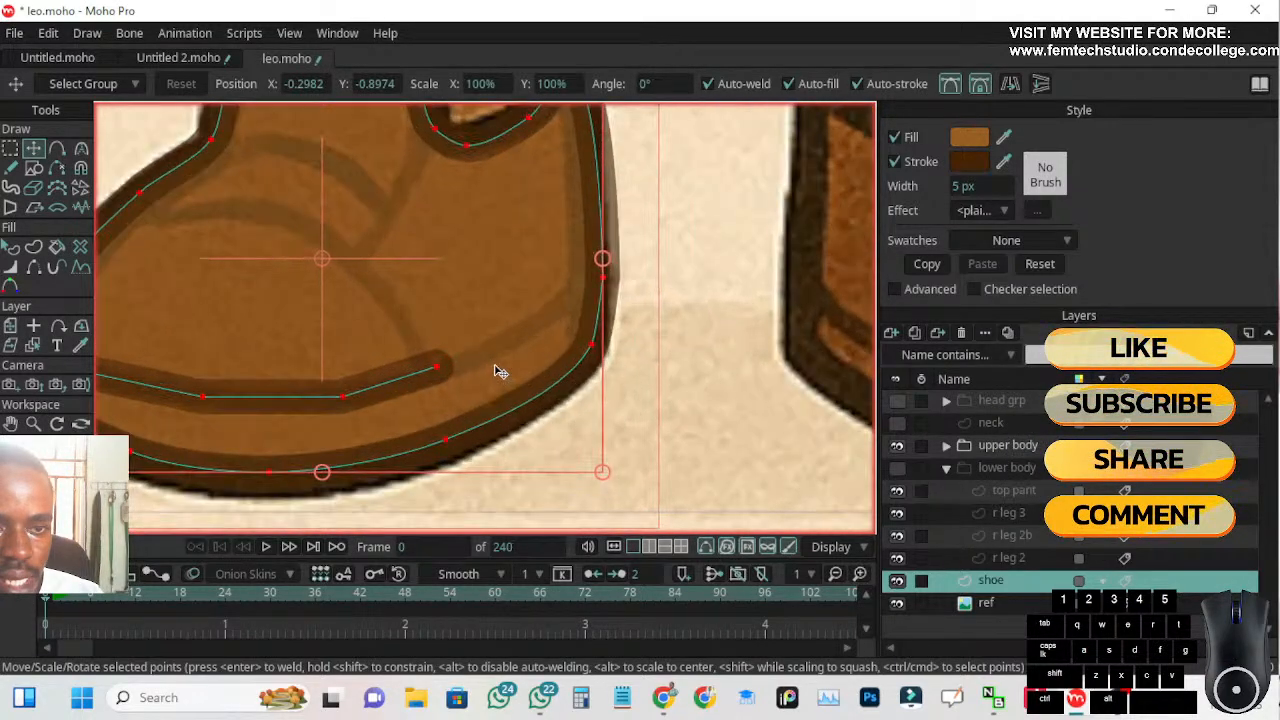
{"action": "left_click_drag", "start_coordinate": [431, 365], "coordinate": [433, 370]}
{"action": "key", "text": "ctrl+z"}
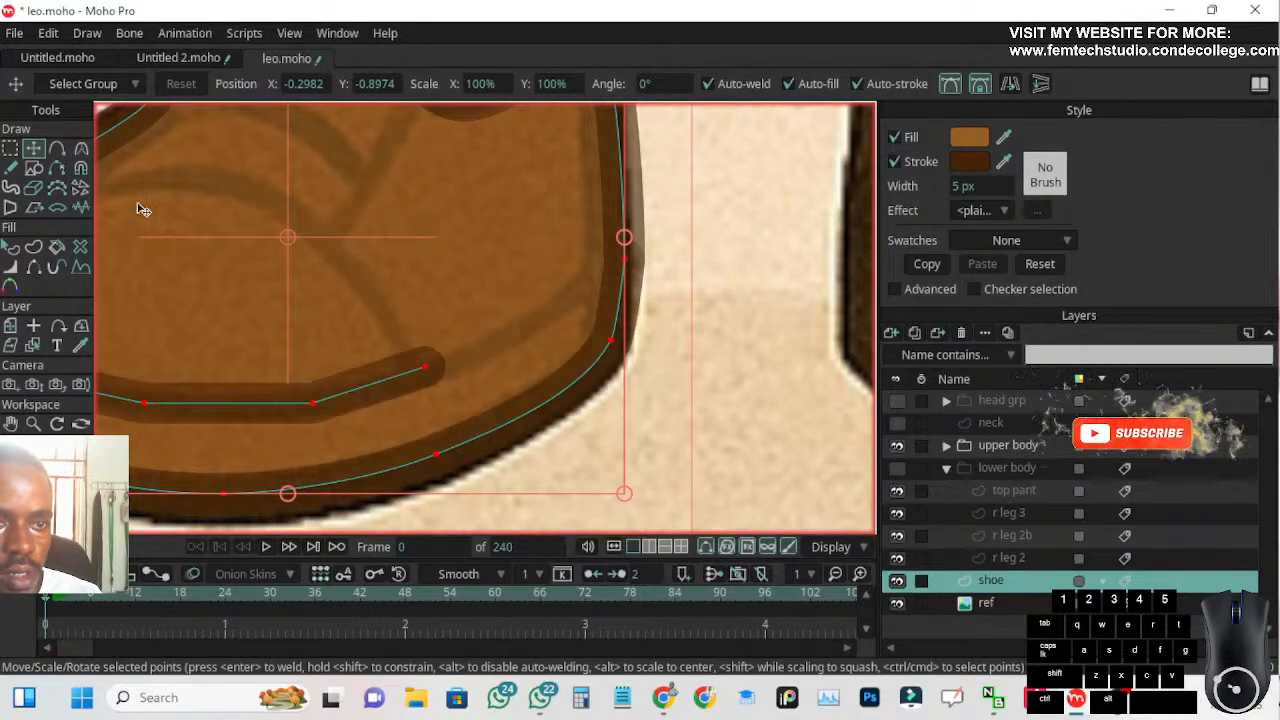
{"action": "left_click", "coordinate": [58, 150]}
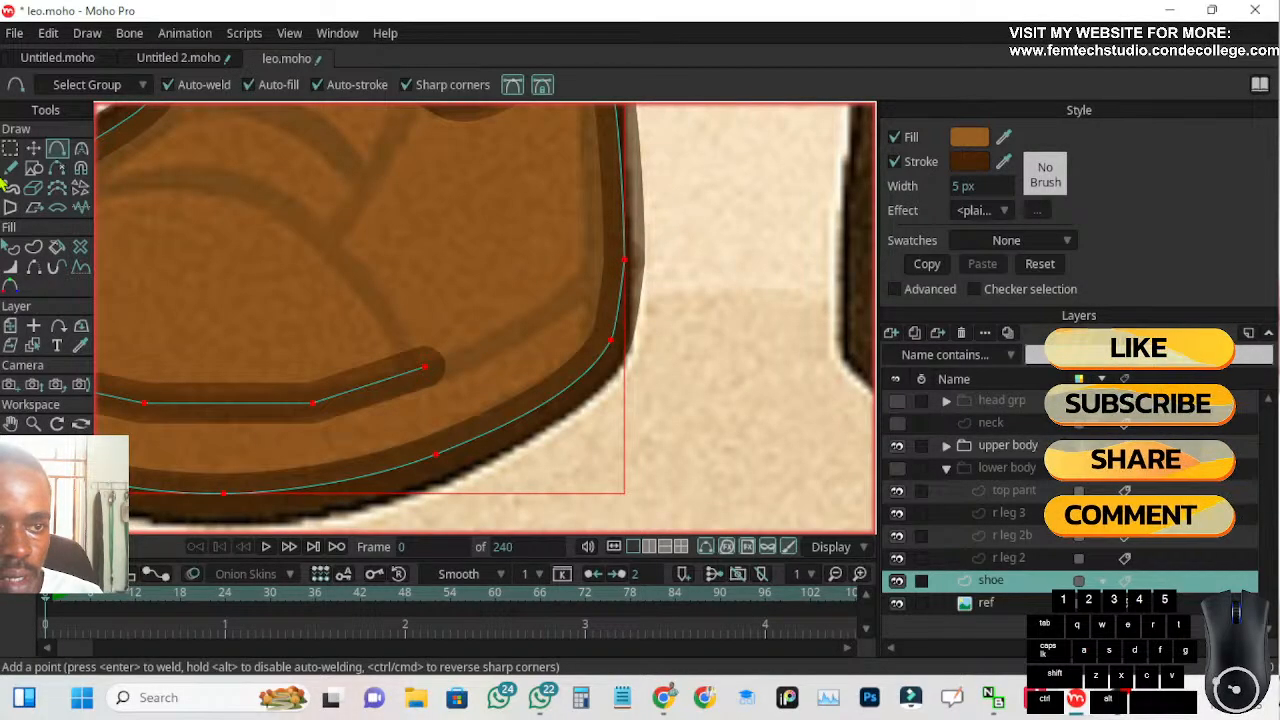
{"action": "left_click", "coordinate": [33, 148]}
{"action": "left_click_drag", "start_coordinate": [425, 367], "coordinate": [426, 367]}
{"action": "key", "text": "ctrl+z"}
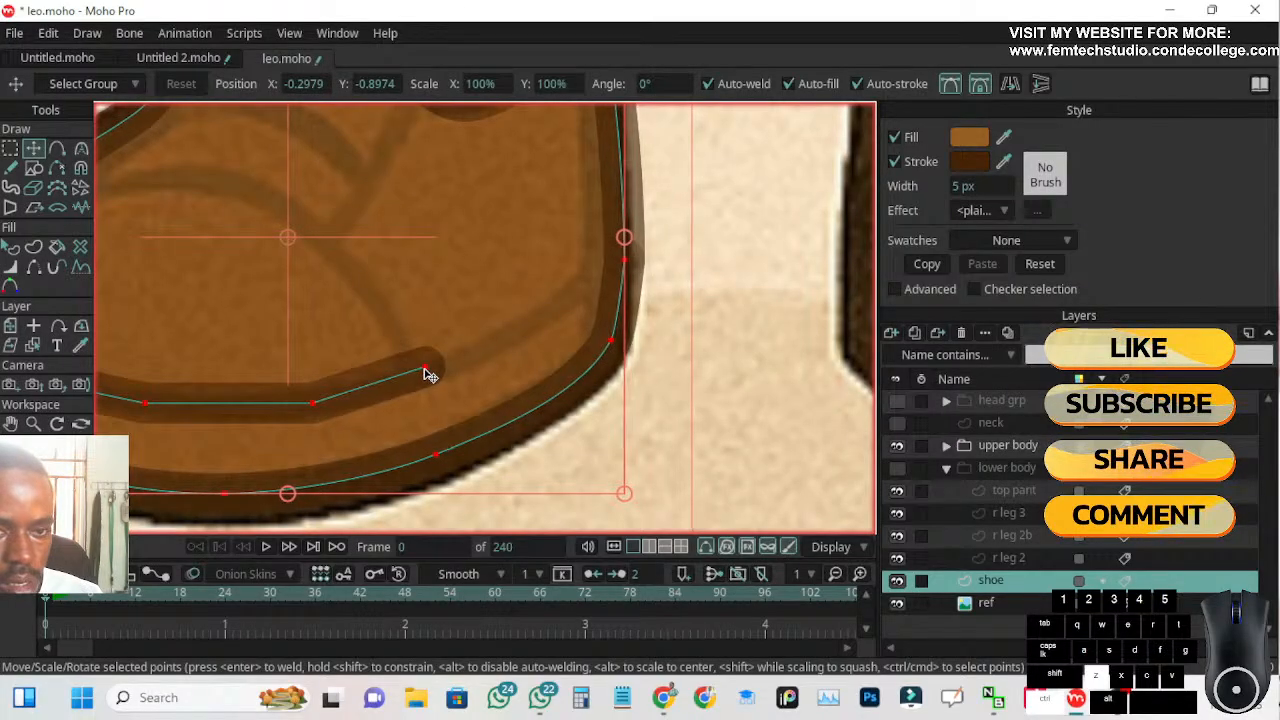
Deselect all points and weld the sole seam's free end to the added point on the heel edge
{"action": "key", "text": "Return"}
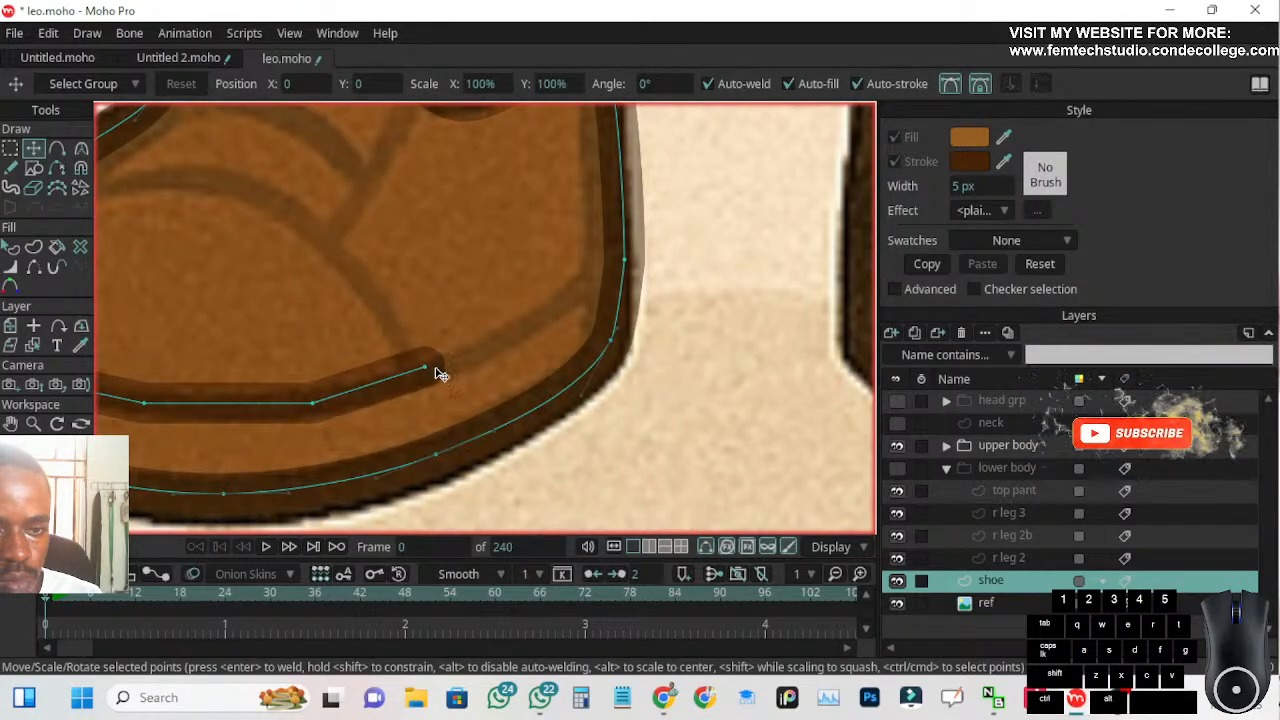
{"action": "left_click", "coordinate": [431, 371]}
{"action": "left_click", "coordinate": [427, 369]}
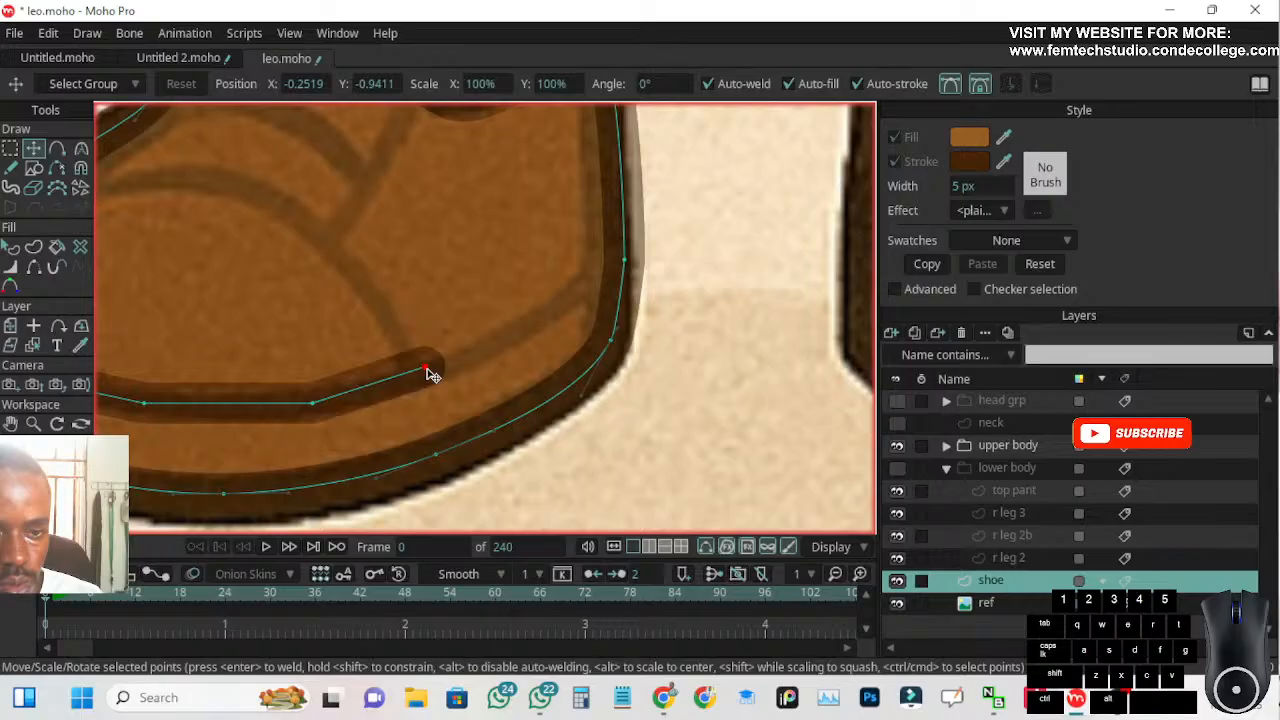
{"action": "mouse_move", "coordinate": [427, 369]}
{"action": "left_mouse_down"}
{"action": "mouse_move", "coordinate": [594, 297]}
{"action": "mouse_move", "coordinate": [629, 266]}
{"action": "left_mouse_up"}
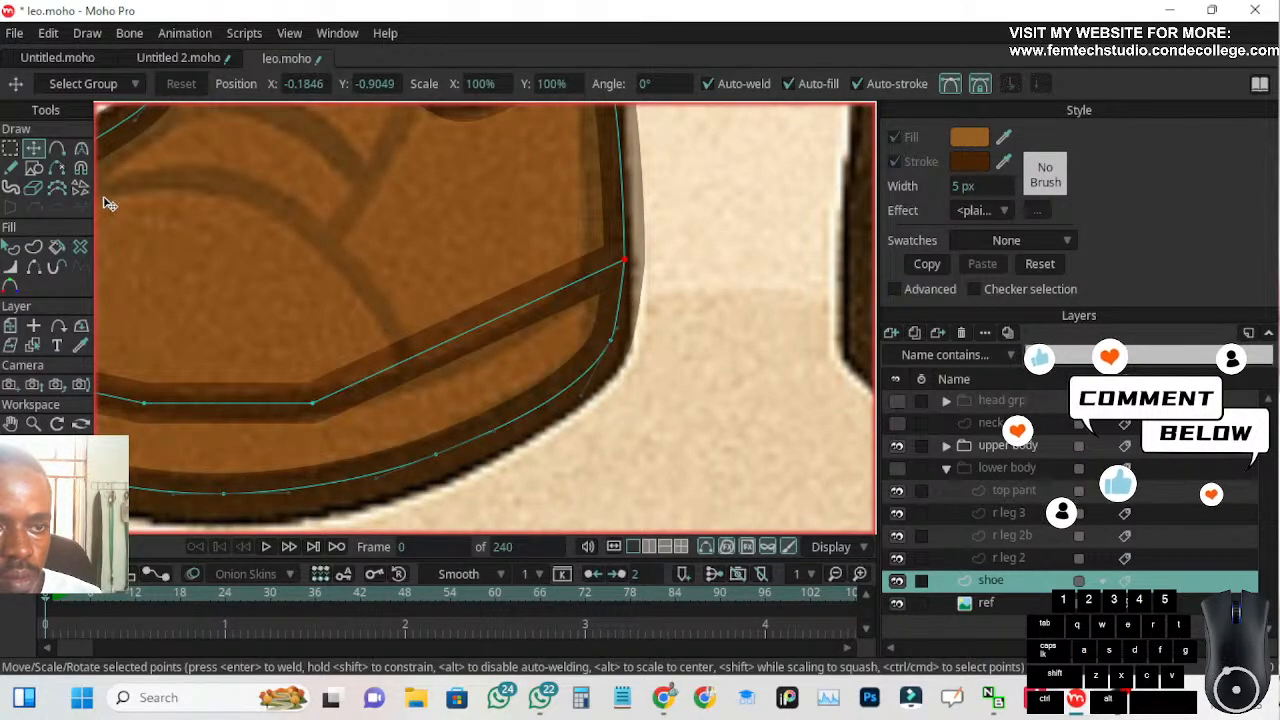
Add a point midway along the sole seam's heel section and lower it onto the reference line
{"action": "left_click", "coordinate": [57, 149]}
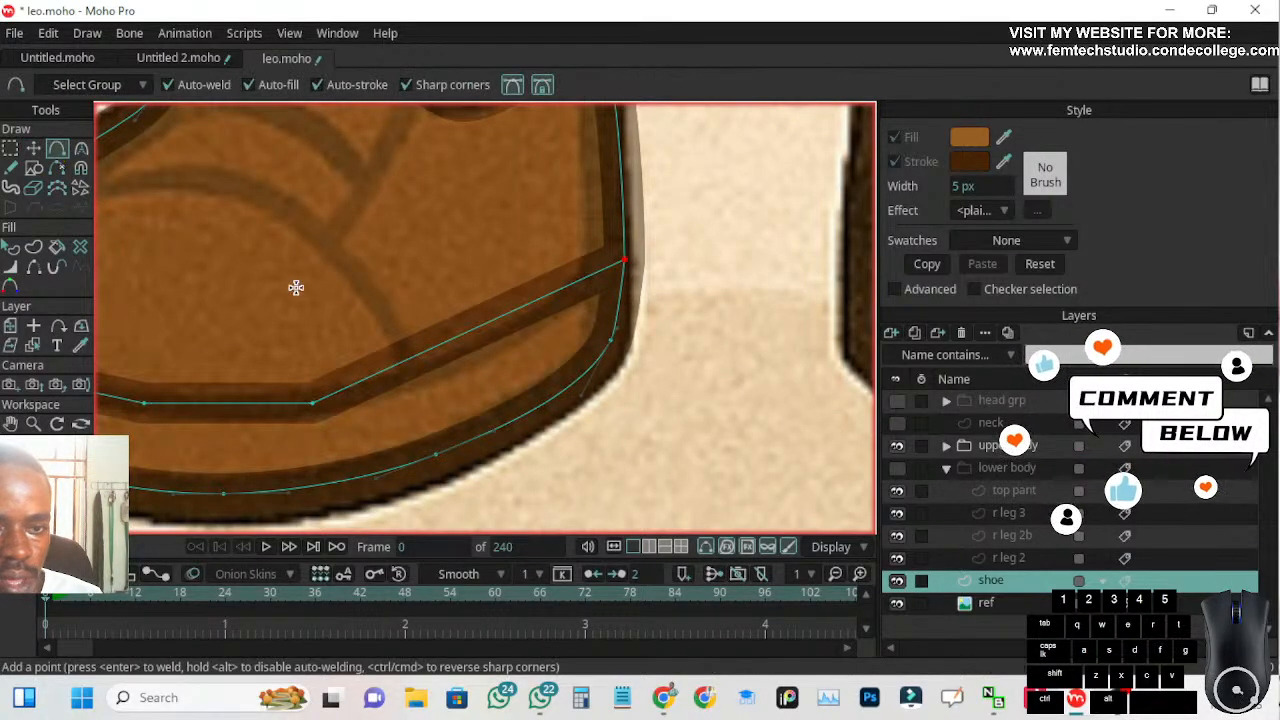
{"action": "left_click", "coordinate": [486, 323]}
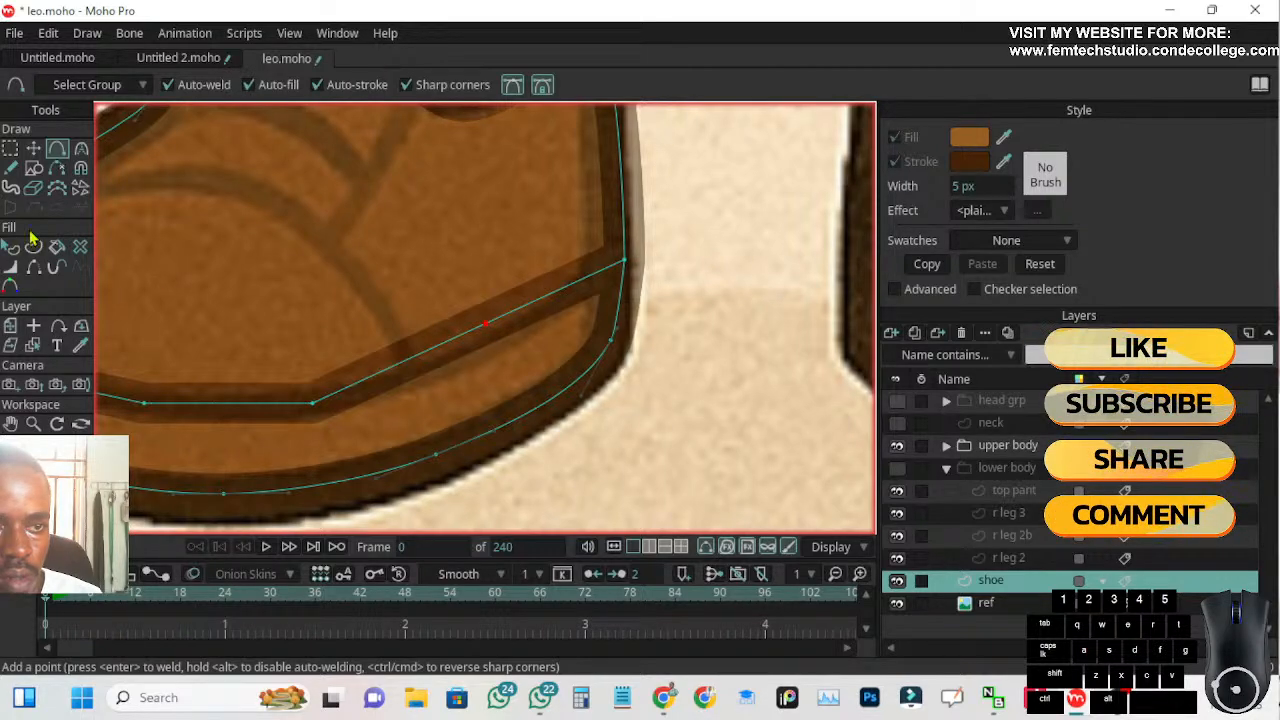
{"action": "left_click", "coordinate": [33, 148]}
{"action": "left_click_drag", "start_coordinate": [486, 327], "coordinate": [493, 345]}
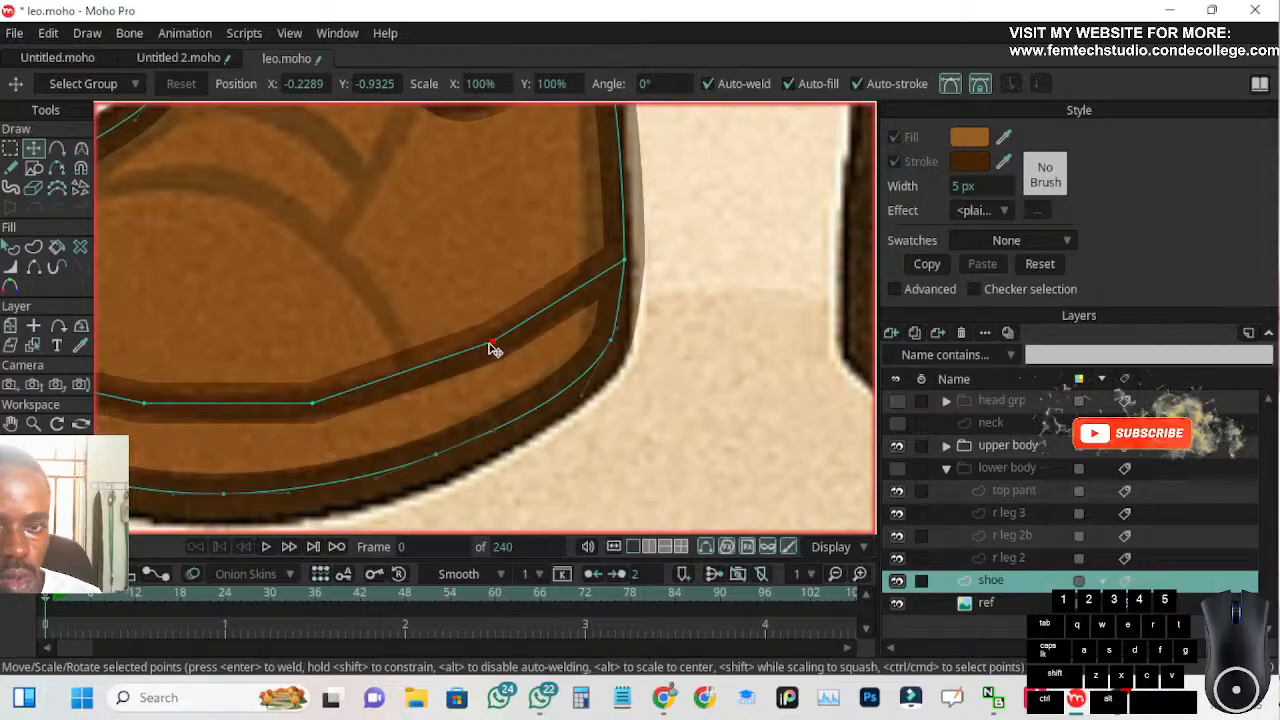
Smooth the sole seam's four inner points with the Curvature tool so that it forms a continuous curve
{"action": "left_click", "coordinate": [81, 148]}
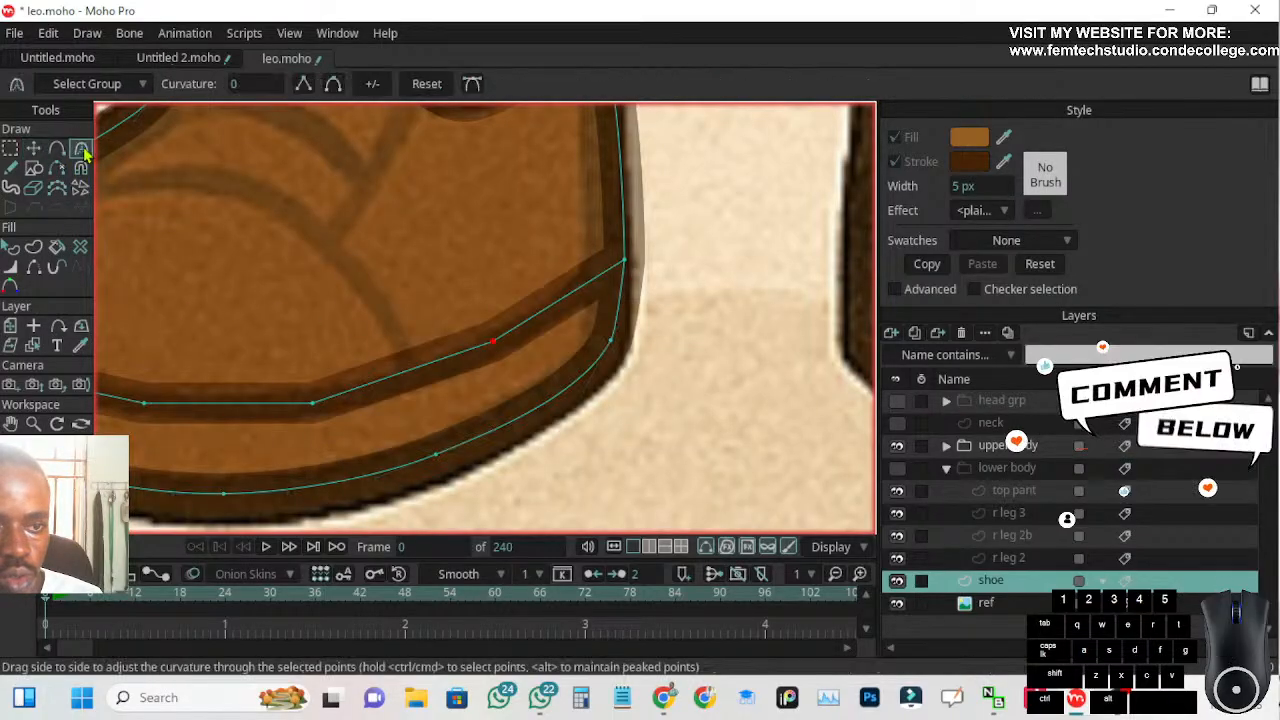
{"action": "left_click", "coordinate": [333, 84]}
{"action": "left_click", "coordinate": [315, 402]}
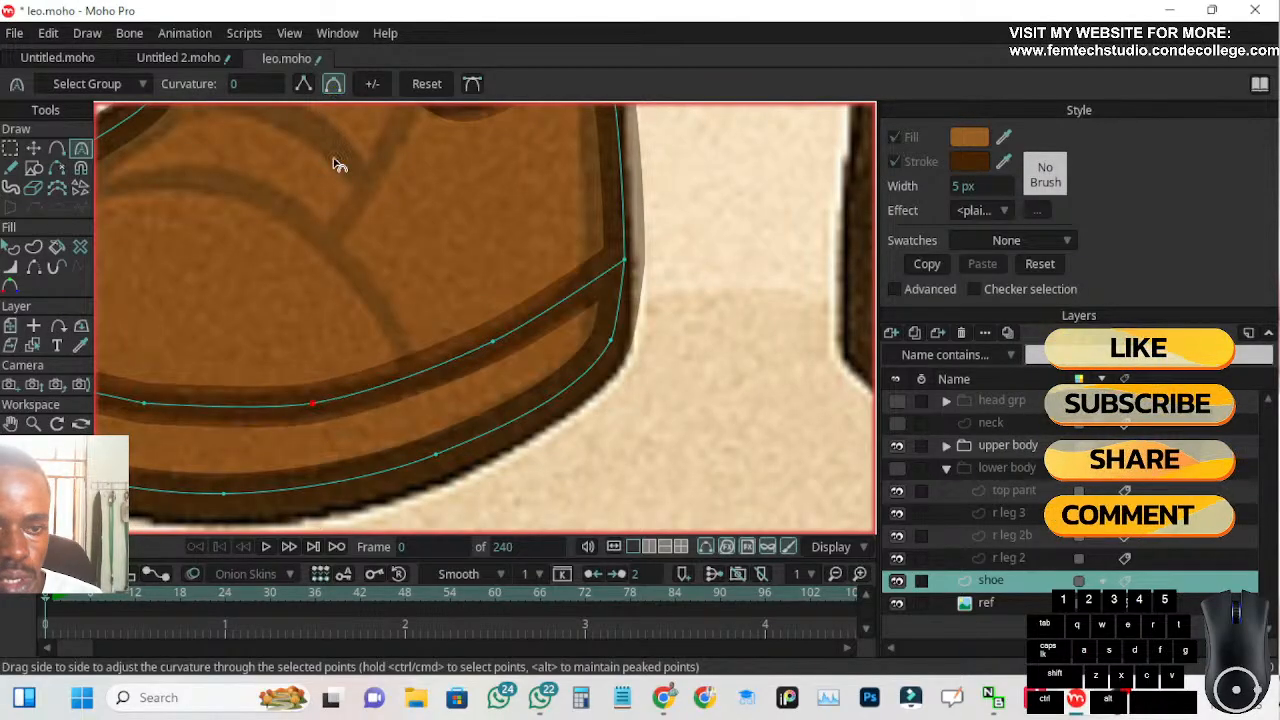
{"action": "left_click_drag", "start_coordinate": [333, 297], "coordinate": [583, 300]}
{"action": "left_click", "coordinate": [395, 402]}
{"action": "left_click", "coordinate": [333, 84]}
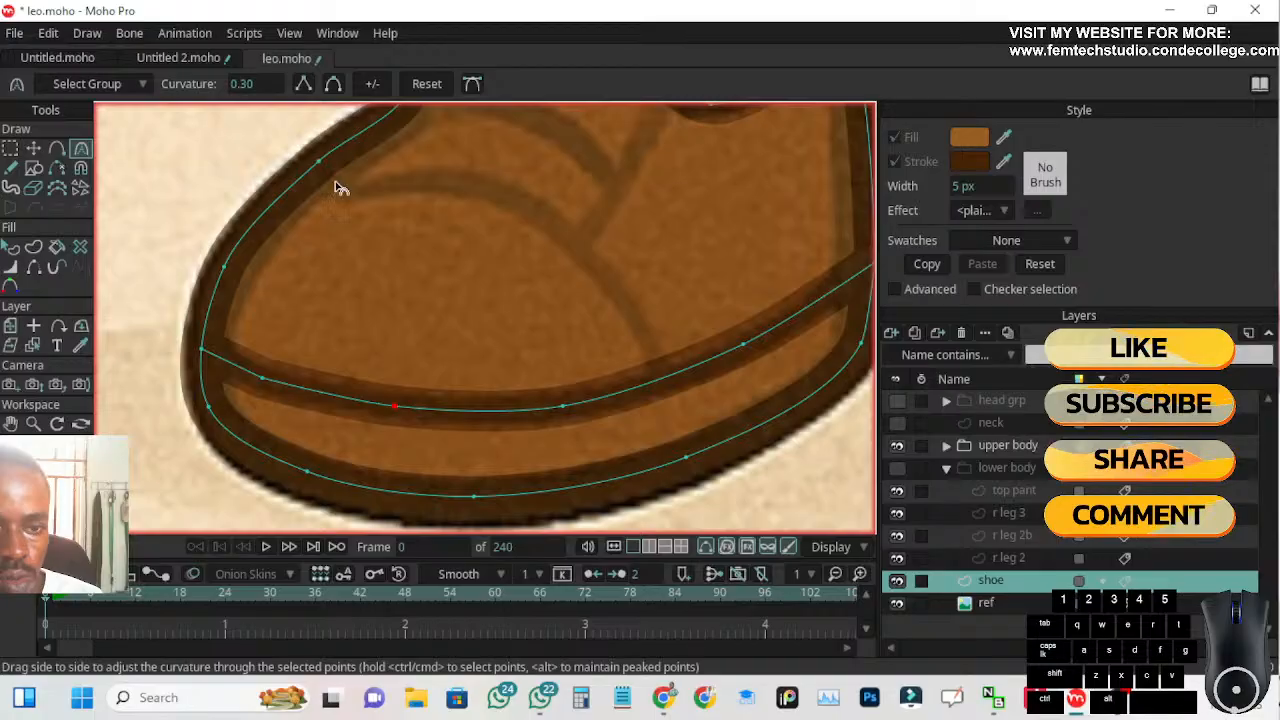
{"action": "left_click", "coordinate": [263, 377]}
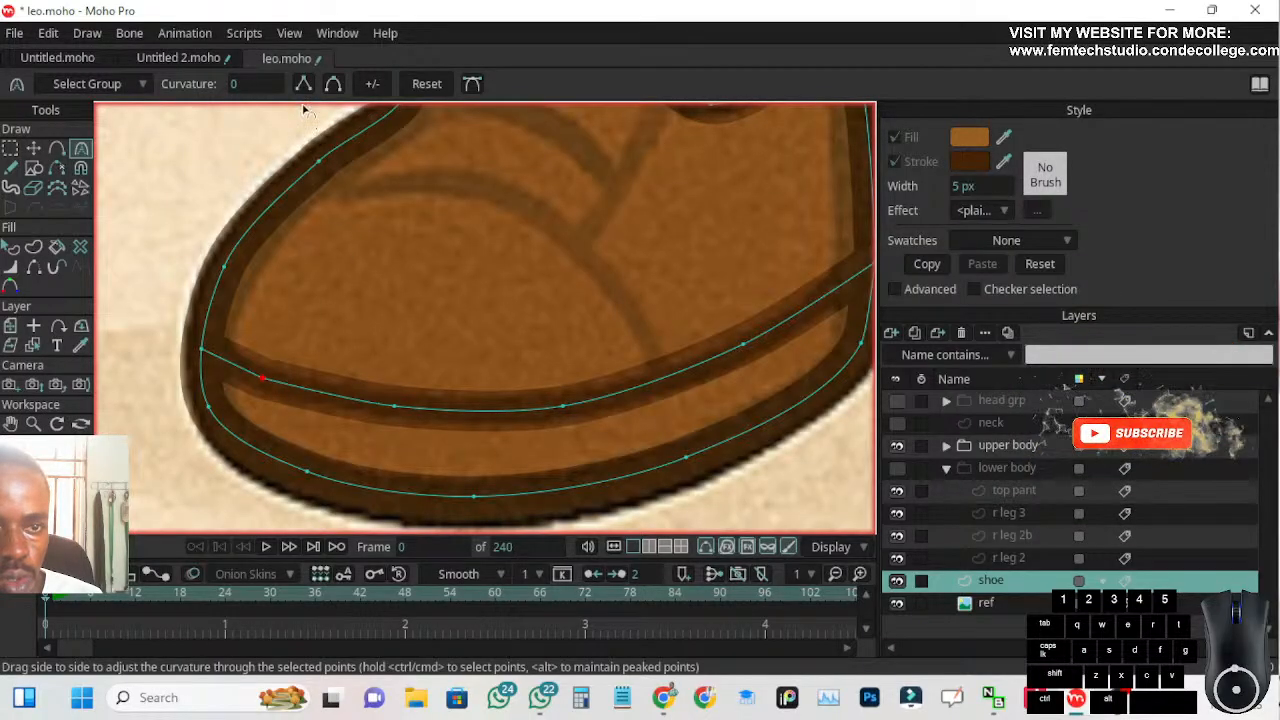
{"action": "left_click", "coordinate": [333, 84]}
{"action": "scroll", "coordinate": [443, 317], "scroll_direction": "down", "scroll_amount": 3}
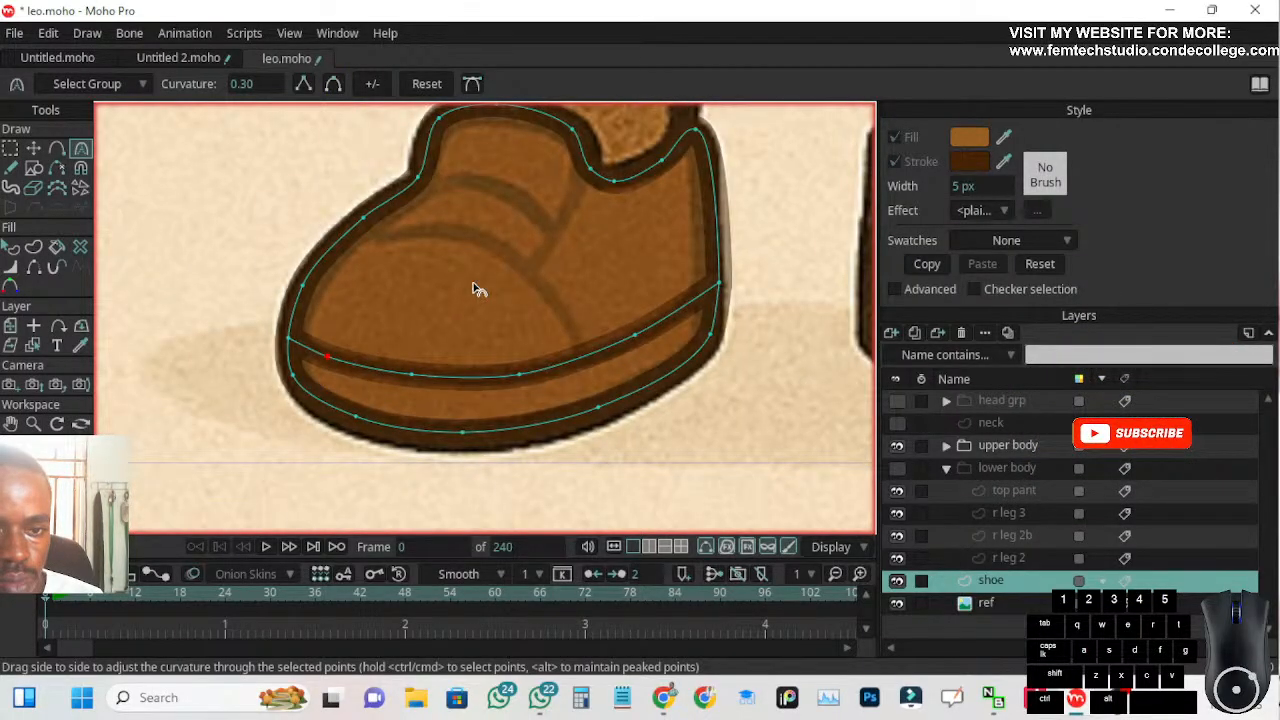
Draw the toe cap seam with Add Point from the sole seam up along the reference arc, welding it to the outline above the toe
{"action": "left_click_drag", "start_coordinate": [397, 307], "coordinate": [394, 311]}
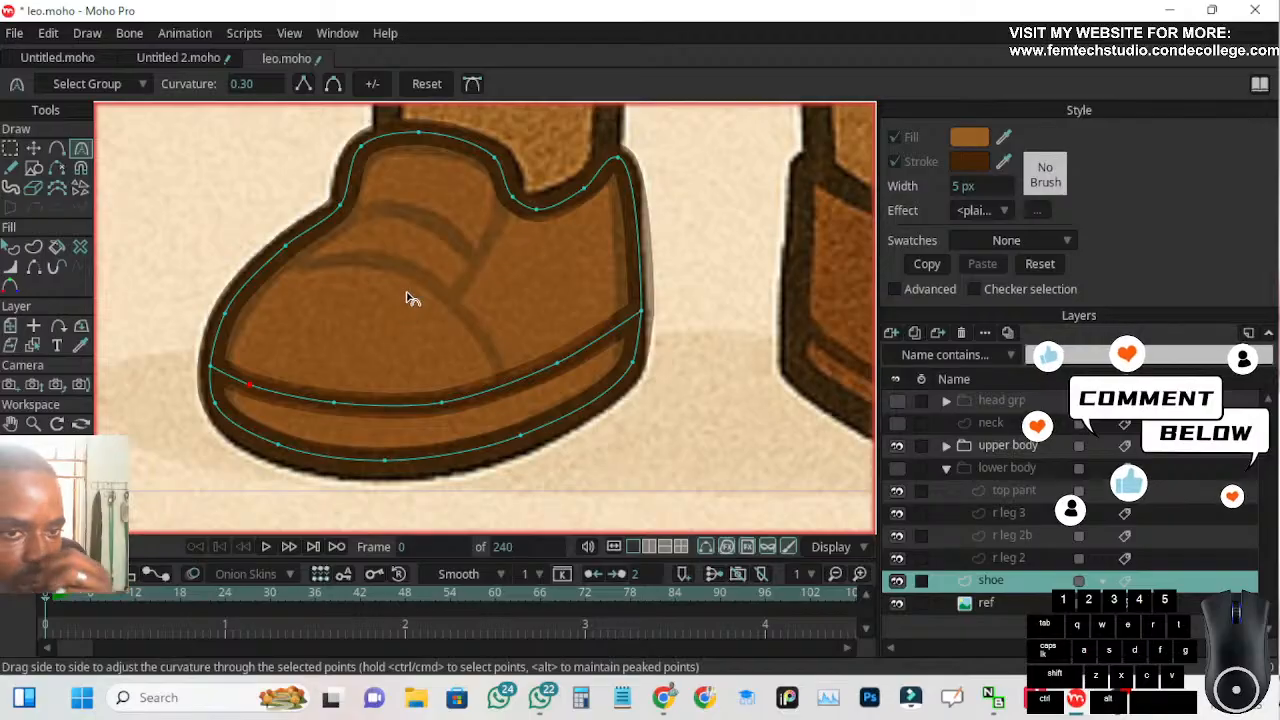
{"action": "scroll", "coordinate": [410, 301], "scroll_direction": "up", "scroll_amount": 2}
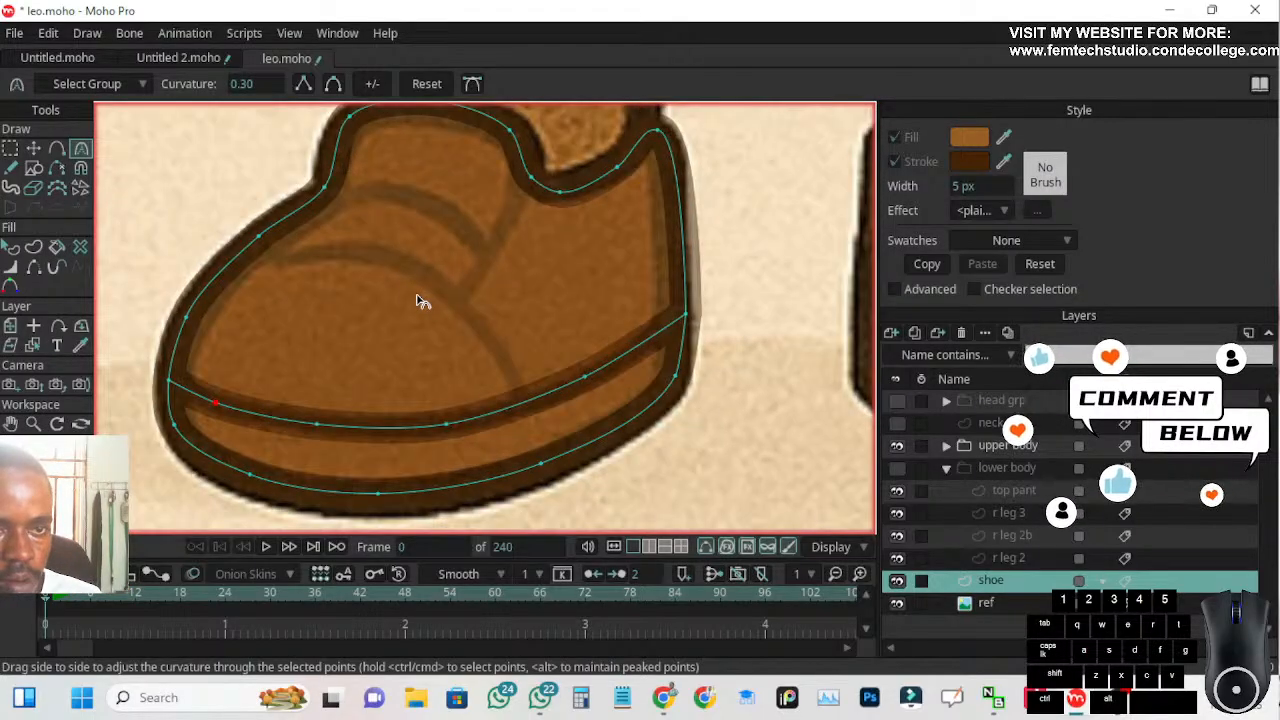
{"action": "left_click_drag", "start_coordinate": [400, 331], "coordinate": [374, 337]}
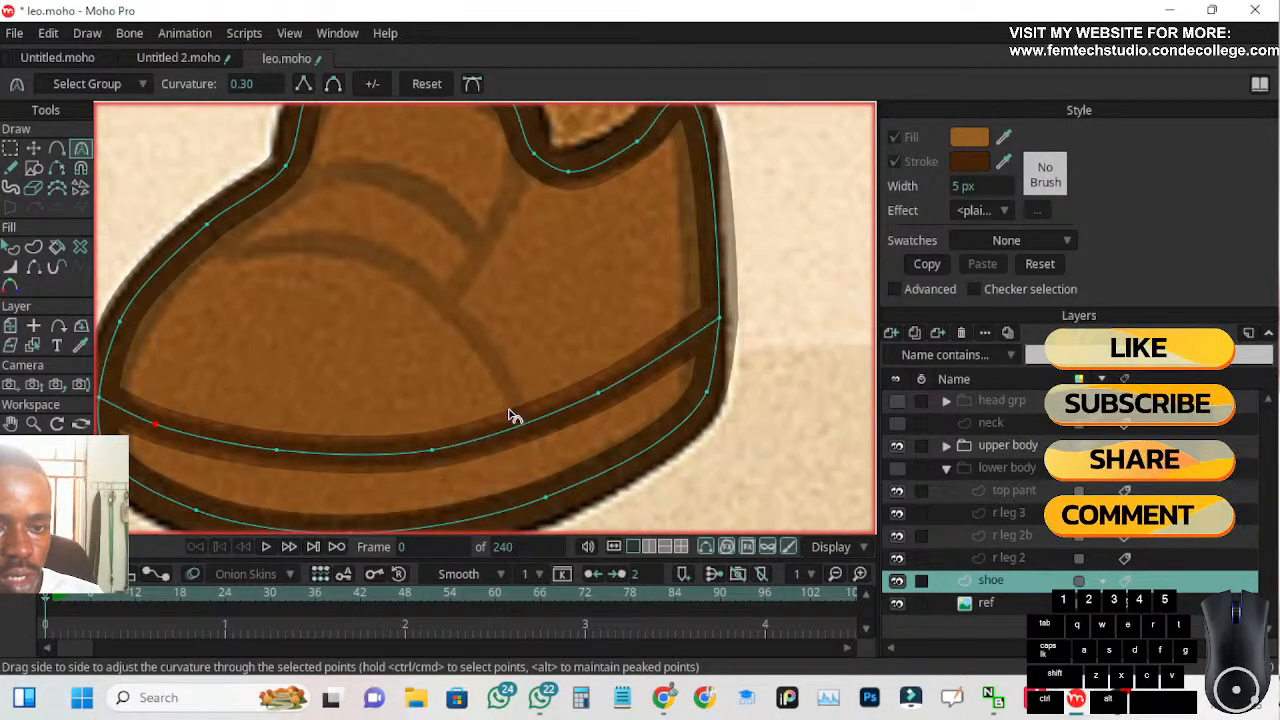
{"action": "left_click", "coordinate": [10, 148]}
{"action": "left_click", "coordinate": [81, 148]}
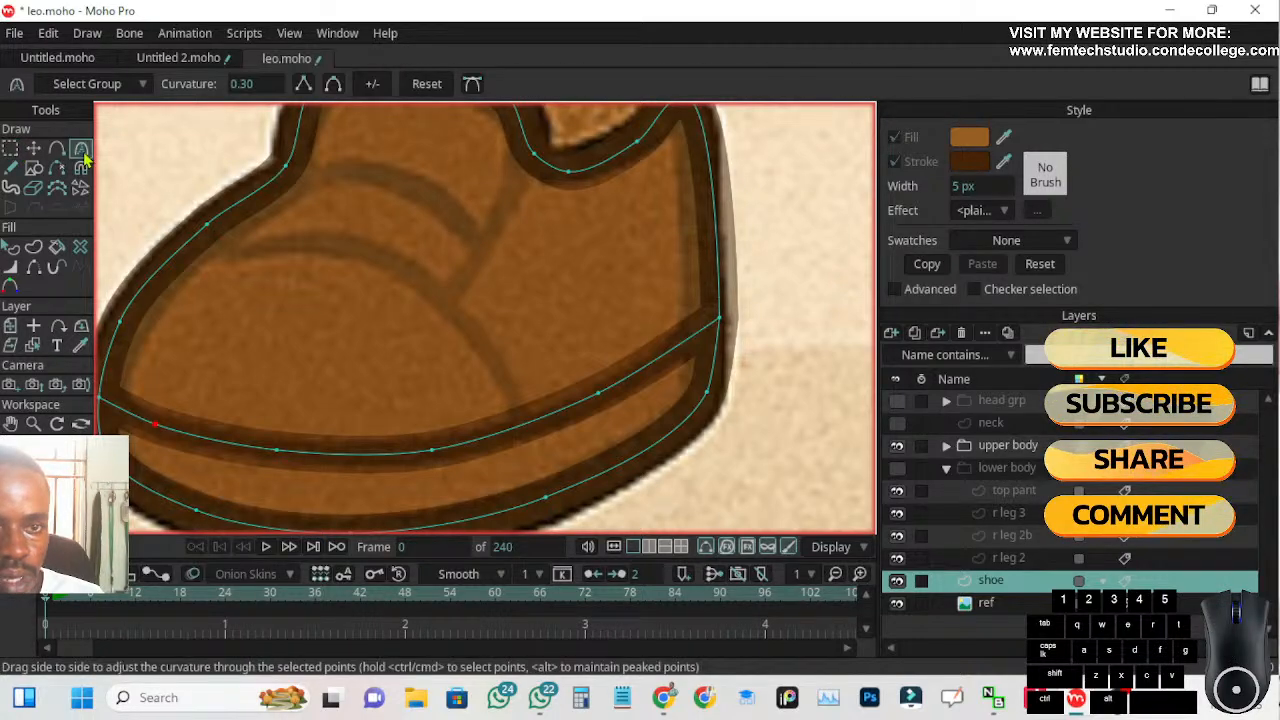
{"action": "left_click", "coordinate": [57, 148]}
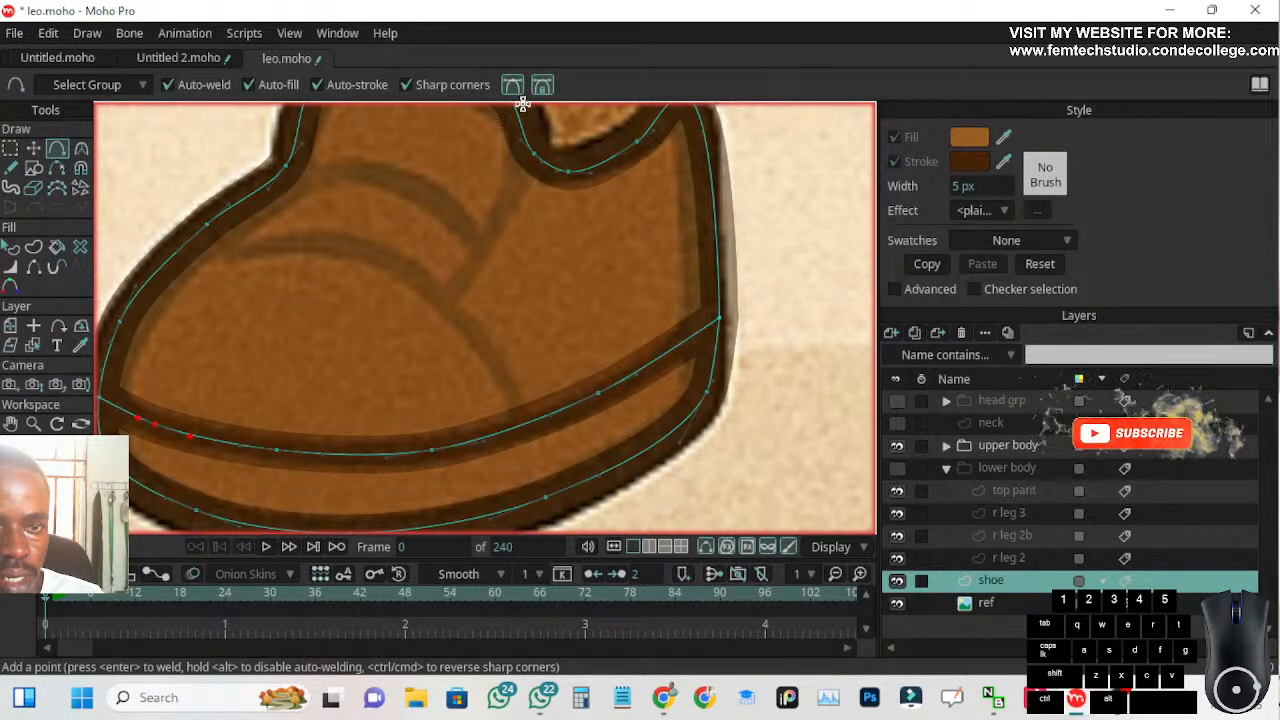
{"action": "scroll", "coordinate": [380, 298], "scroll_direction": "down", "scroll_amount": 3}
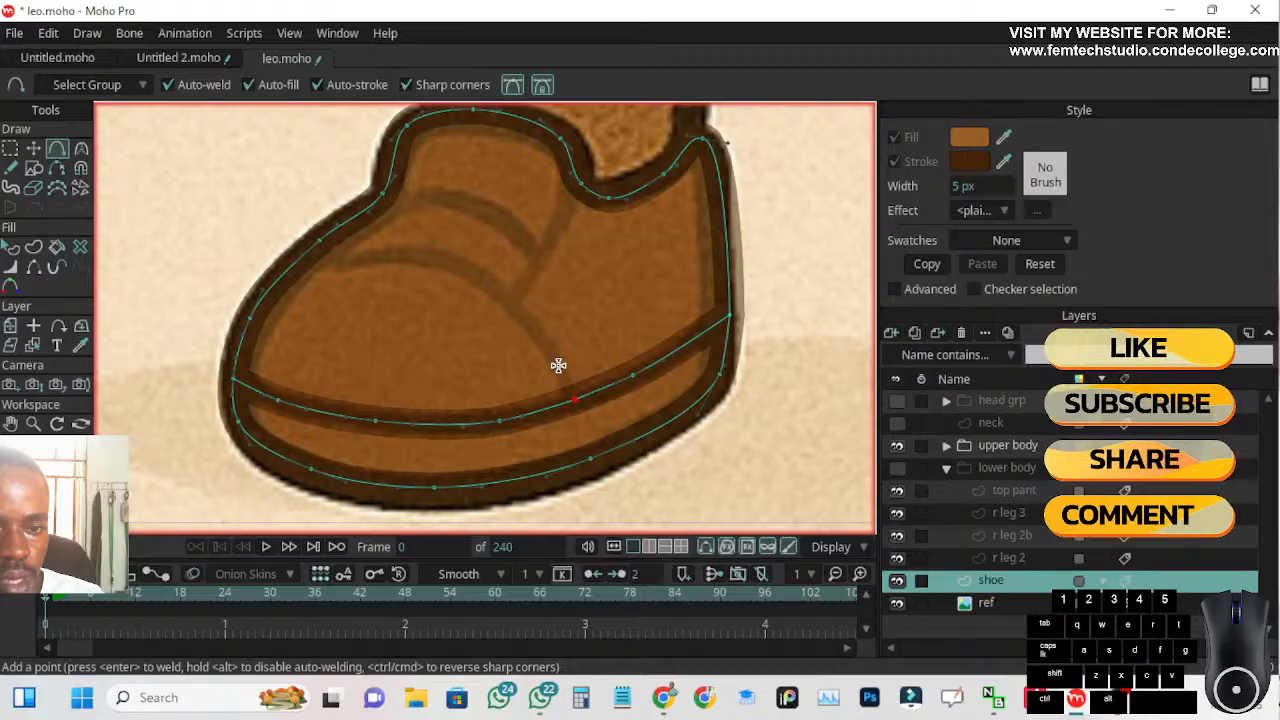
{"action": "mouse_move", "coordinate": [575, 397]}
{"action": "left_mouse_down"}
{"action": "mouse_move", "coordinate": [549, 344]}
{"action": "mouse_move", "coordinate": [474, 271]}
{"action": "mouse_move", "coordinate": [424, 254]}
{"action": "mouse_move", "coordinate": [304, 261]}
{"action": "left_mouse_up"}
{"action": "scroll", "coordinate": [414, 257], "scroll_direction": "up", "scroll_amount": 3}
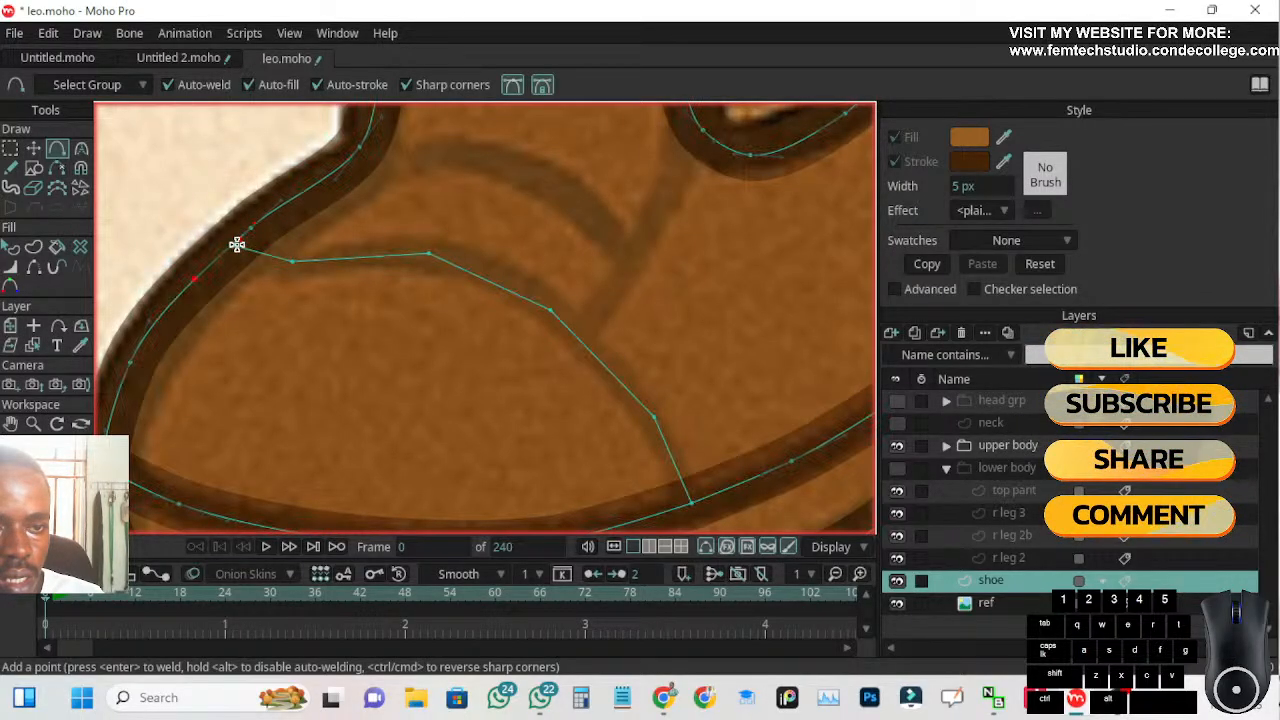
{"action": "scroll", "coordinate": [300, 290], "scroll_direction": "down", "scroll_amount": 5}
{"action": "scroll", "coordinate": [410, 368], "scroll_direction": "up", "scroll_amount": 3}
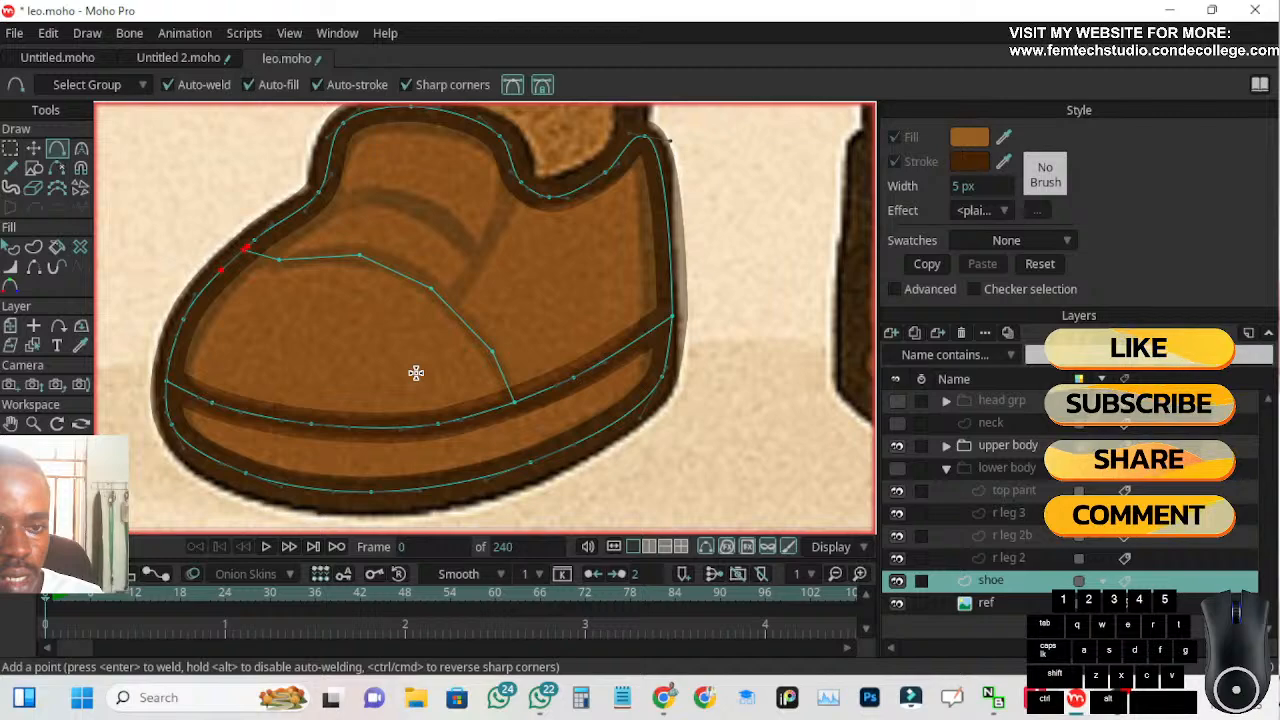
Draw the side seam line from the dip in the ankle opening down to the toe cap seam, welding both ends
{"action": "scroll", "coordinate": [406, 350], "scroll_direction": "up", "scroll_amount": 3}
{"action": "scroll", "coordinate": [510, 302], "scroll_direction": "up", "scroll_amount": 3}
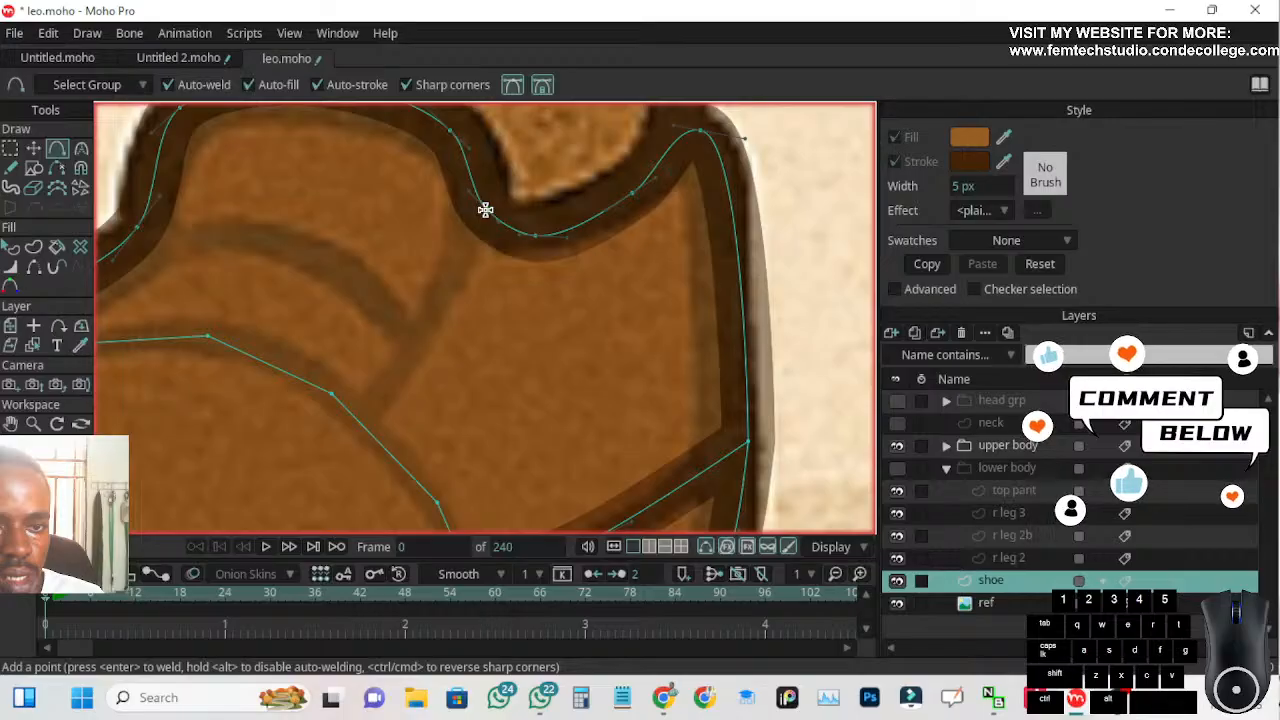
{"action": "mouse_move", "coordinate": [485, 210]}
{"action": "left_mouse_down"}
{"action": "mouse_move", "coordinate": [460, 281]}
{"action": "mouse_move", "coordinate": [366, 417]}
{"action": "left_mouse_up"}
{"action": "scroll", "coordinate": [303, 474], "scroll_direction": "down", "scroll_amount": 2}
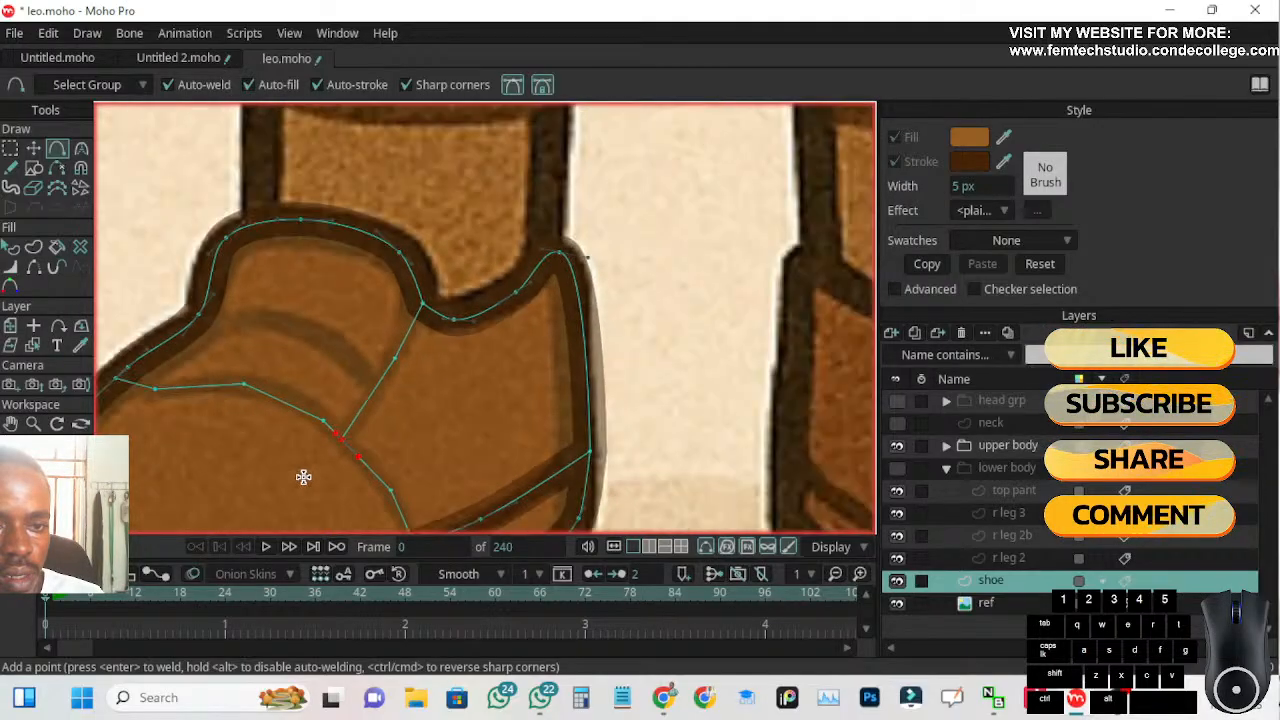
{"action": "scroll", "coordinate": [274, 455], "scroll_direction": "down", "scroll_amount": 2}
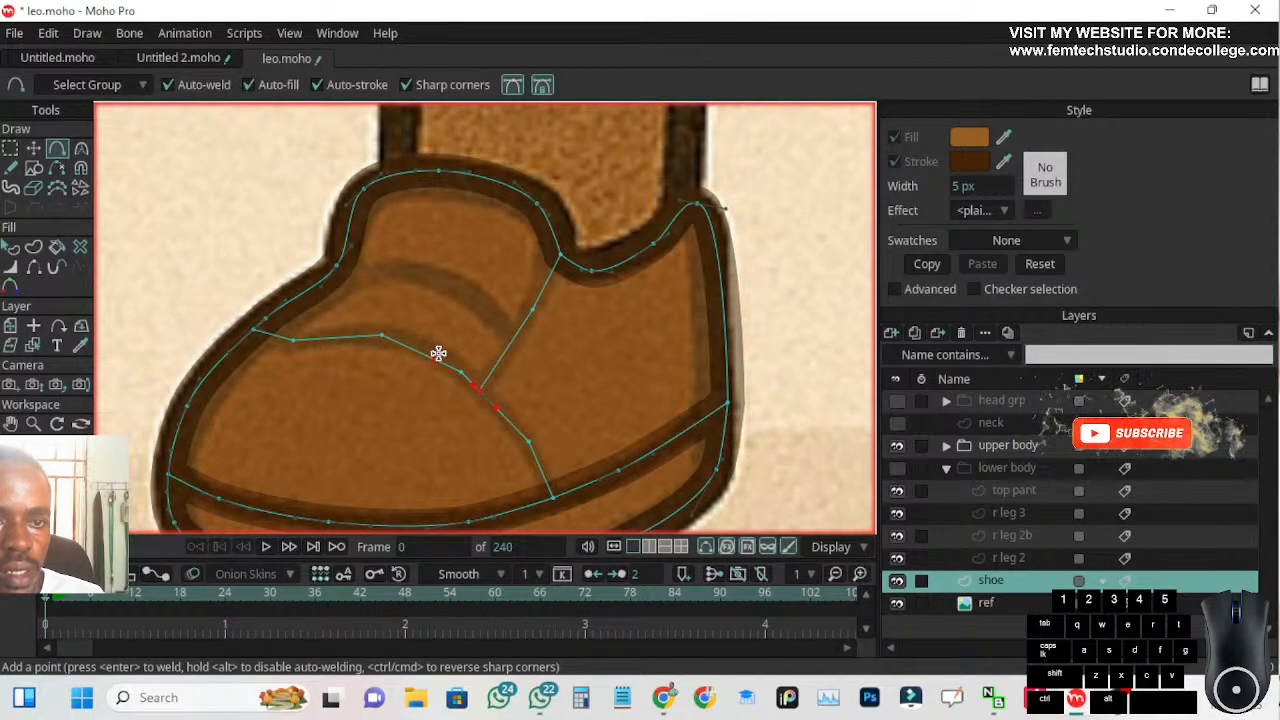
{"action": "scroll", "coordinate": [436, 350], "scroll_direction": "up", "scroll_amount": 4}
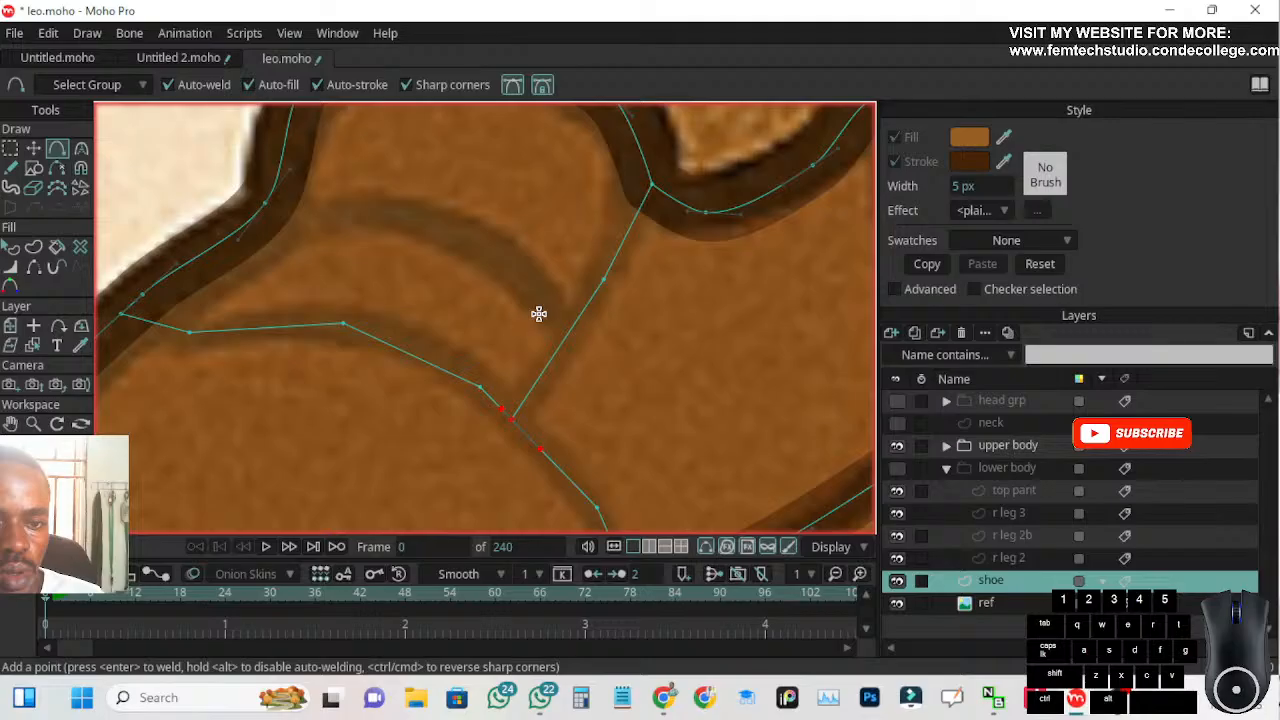
{"action": "scroll", "coordinate": [545, 314], "scroll_direction": "up", "scroll_amount": 2}
{"action": "mouse_move", "coordinate": [584, 331]}
{"action": "left_mouse_down"}
{"action": "mouse_move", "coordinate": [572, 320]}
{"action": "mouse_move", "coordinate": [585, 332]}
{"action": "left_mouse_up"}
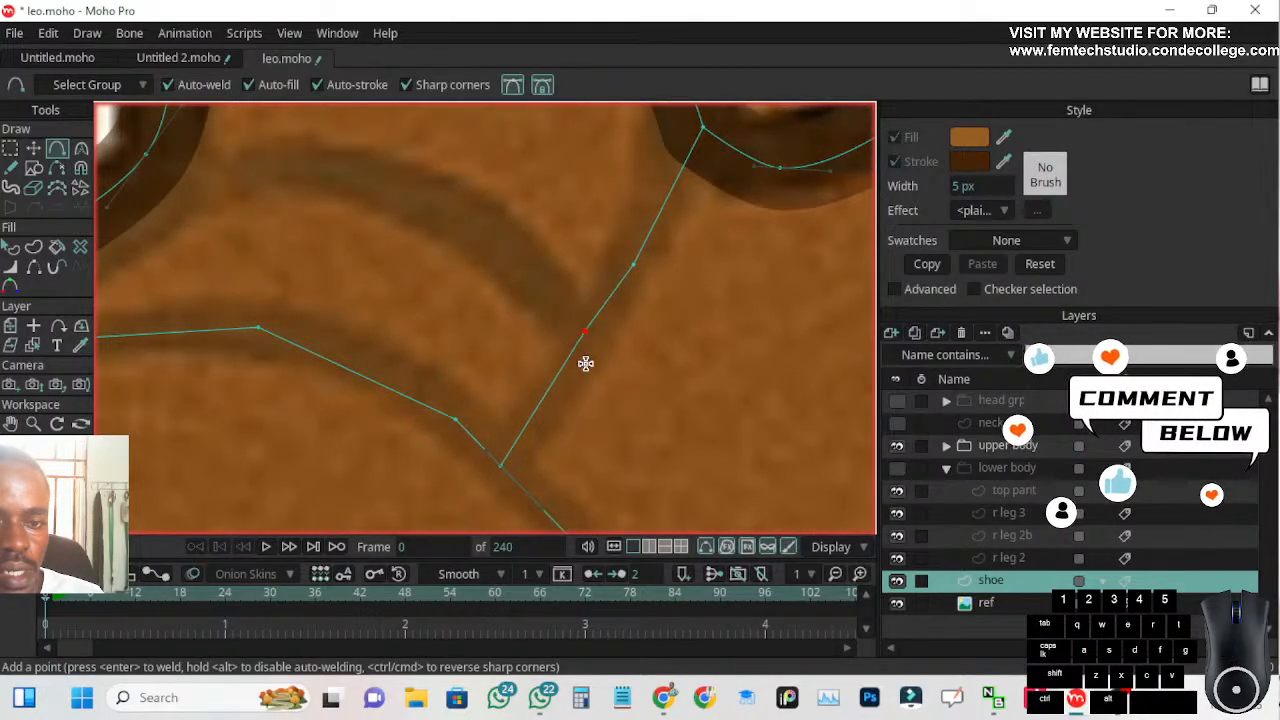
{"action": "key", "text": "ctrl+z"}
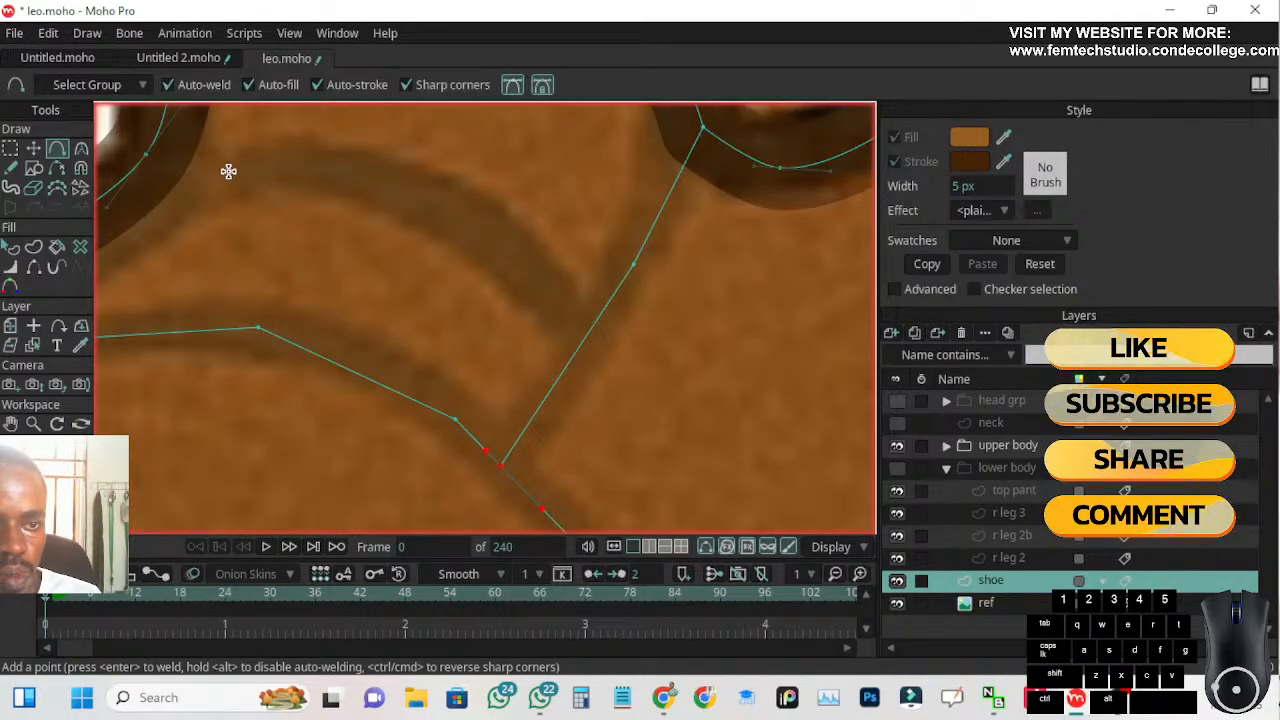
Draw the upper seam from mid-arc down the reference curve to the side seam, and adjust the welded junction point onto the reference line
{"action": "scroll", "coordinate": [234, 190], "scroll_direction": "down", "scroll_amount": 1}
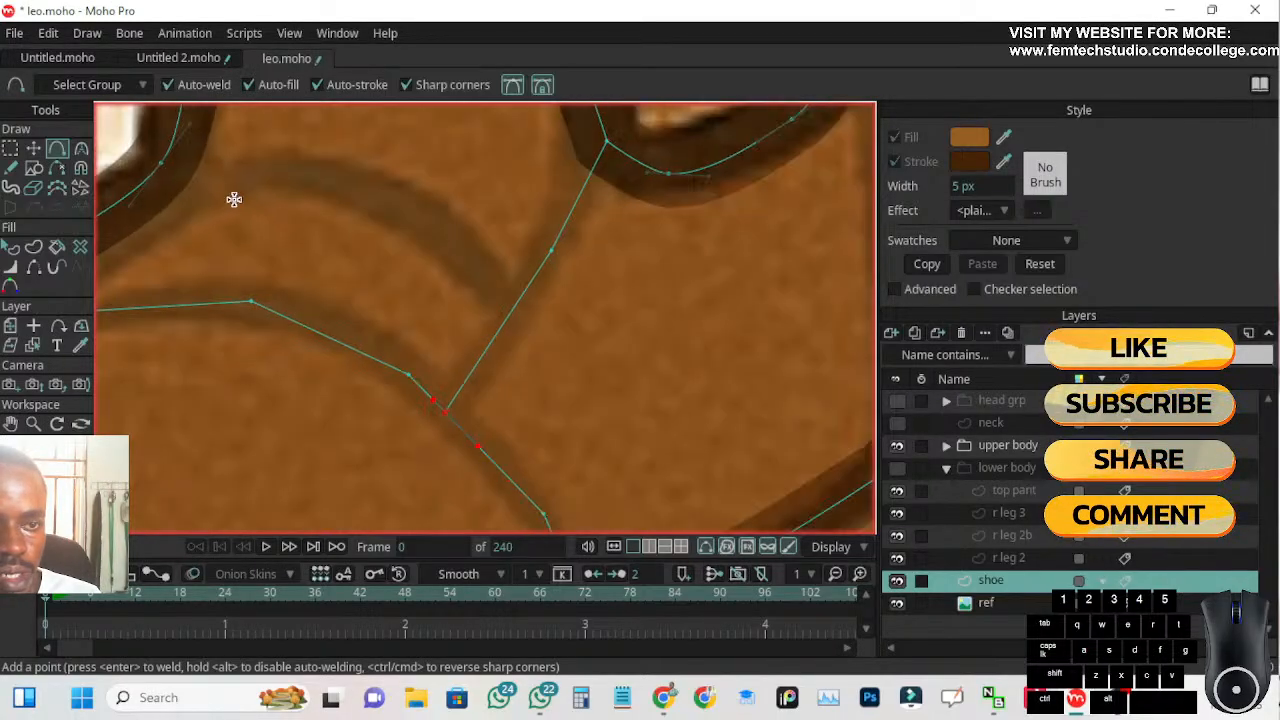
{"action": "left_click", "coordinate": [309, 176]}
{"action": "mouse_move", "coordinate": [325, 176]}
{"action": "left_mouse_down"}
{"action": "mouse_move", "coordinate": [402, 211]}
{"action": "mouse_move", "coordinate": [517, 300]}
{"action": "left_mouse_up"}
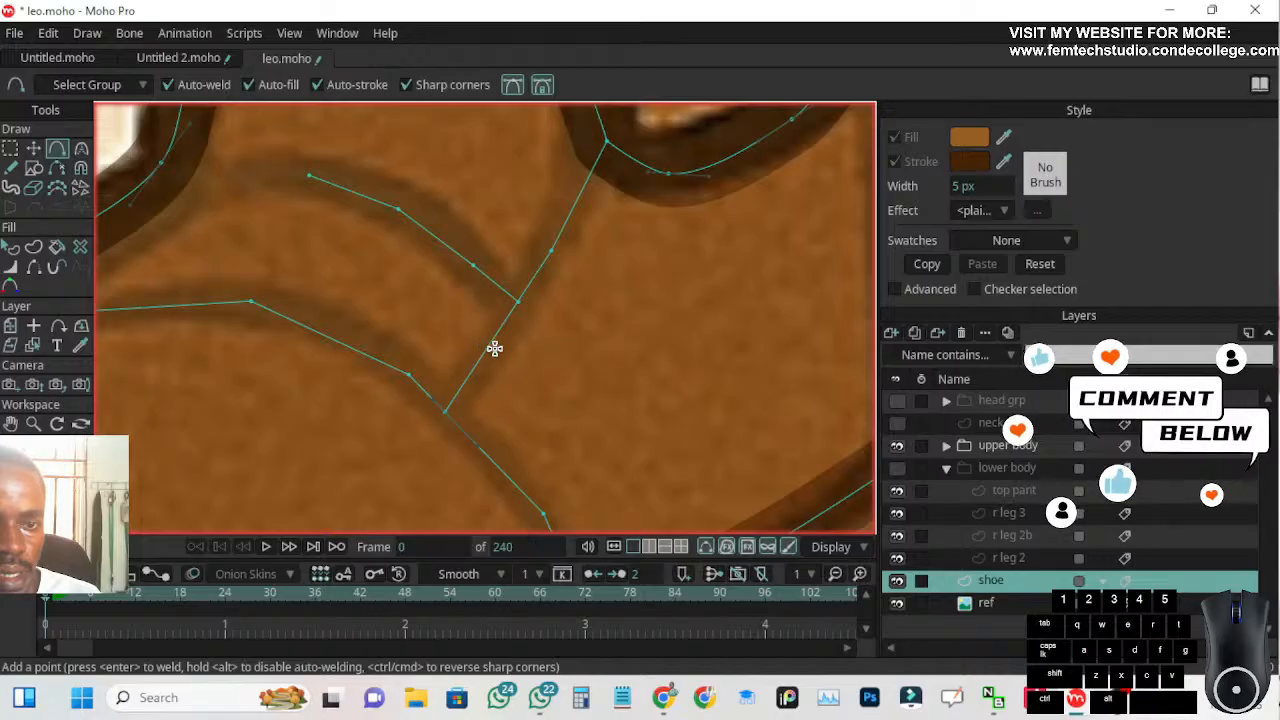
{"action": "scroll", "coordinate": [512, 322], "scroll_direction": "up", "scroll_amount": 2}
{"action": "scroll", "coordinate": [517, 323], "scroll_direction": "up", "scroll_amount": 2}
{"action": "left_click", "coordinate": [33, 148]}
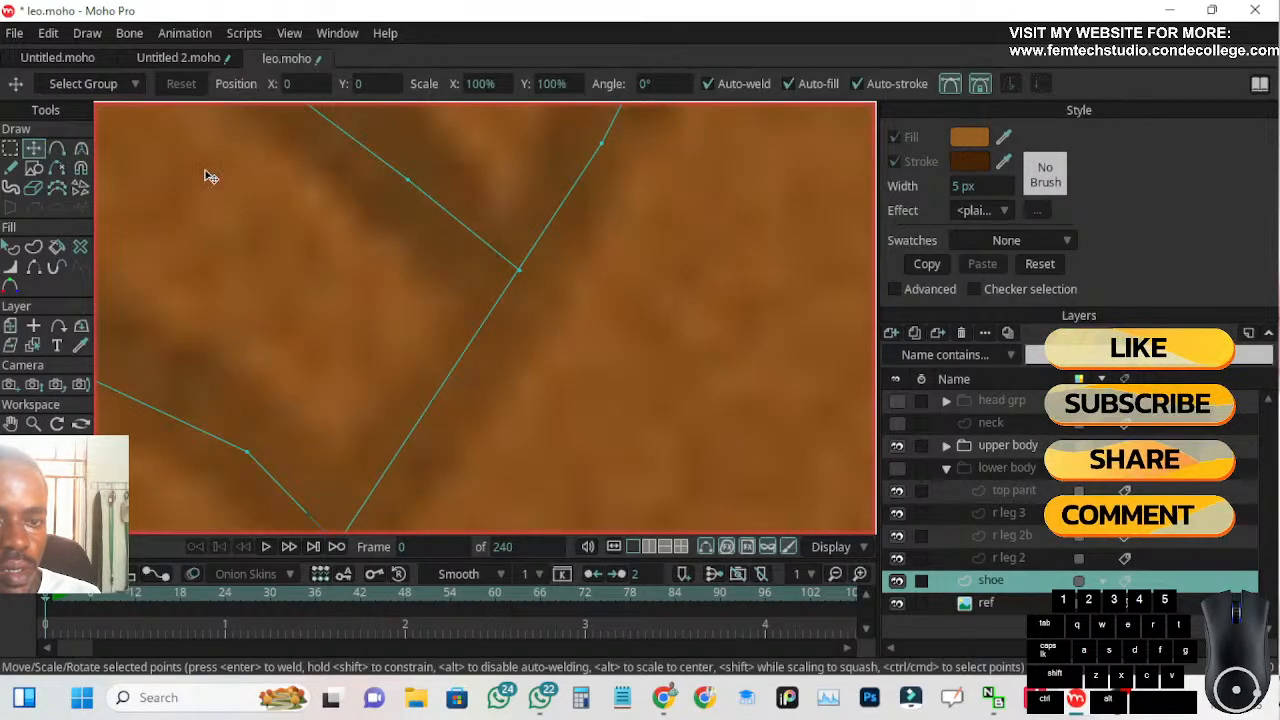
{"action": "left_click_drag", "start_coordinate": [510, 264], "coordinate": [520, 278]}
{"action": "scroll", "coordinate": [451, 291], "scroll_direction": "down", "scroll_amount": 4}
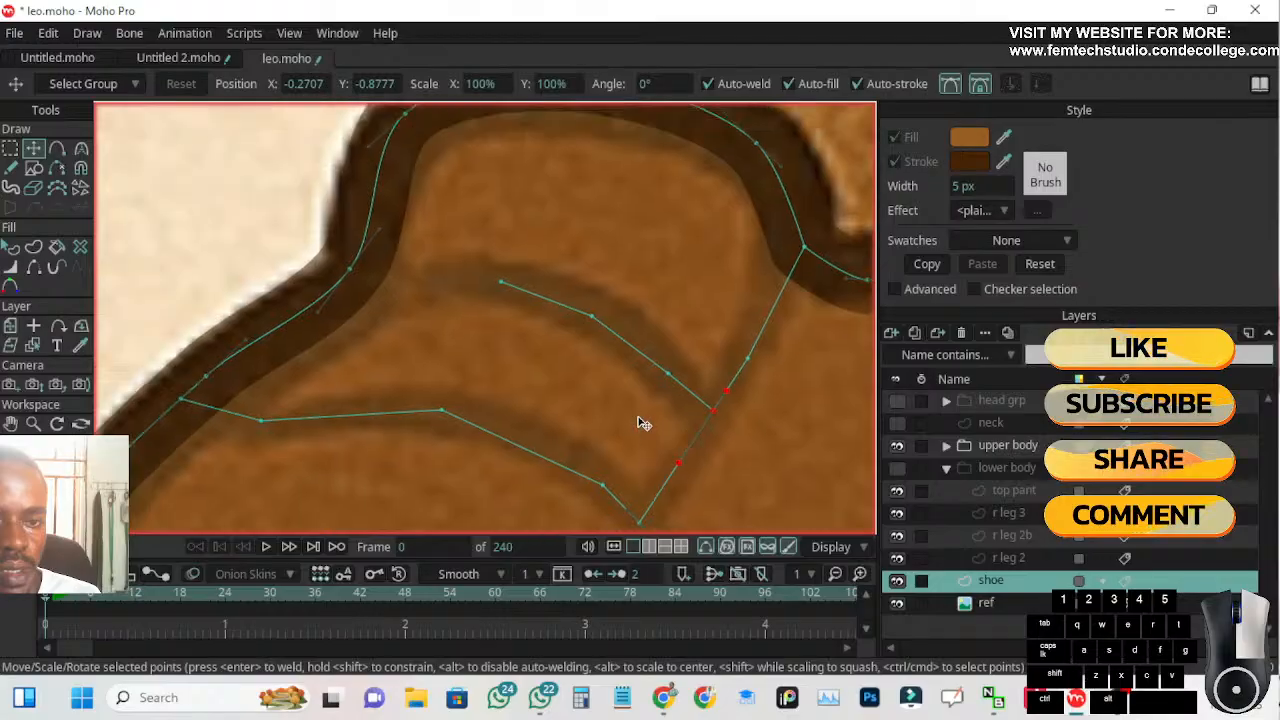
Extend the upper seam's free end toward the front of the shoe and weld it to the outline below the tongue
{"action": "left_click", "coordinate": [57, 150]}
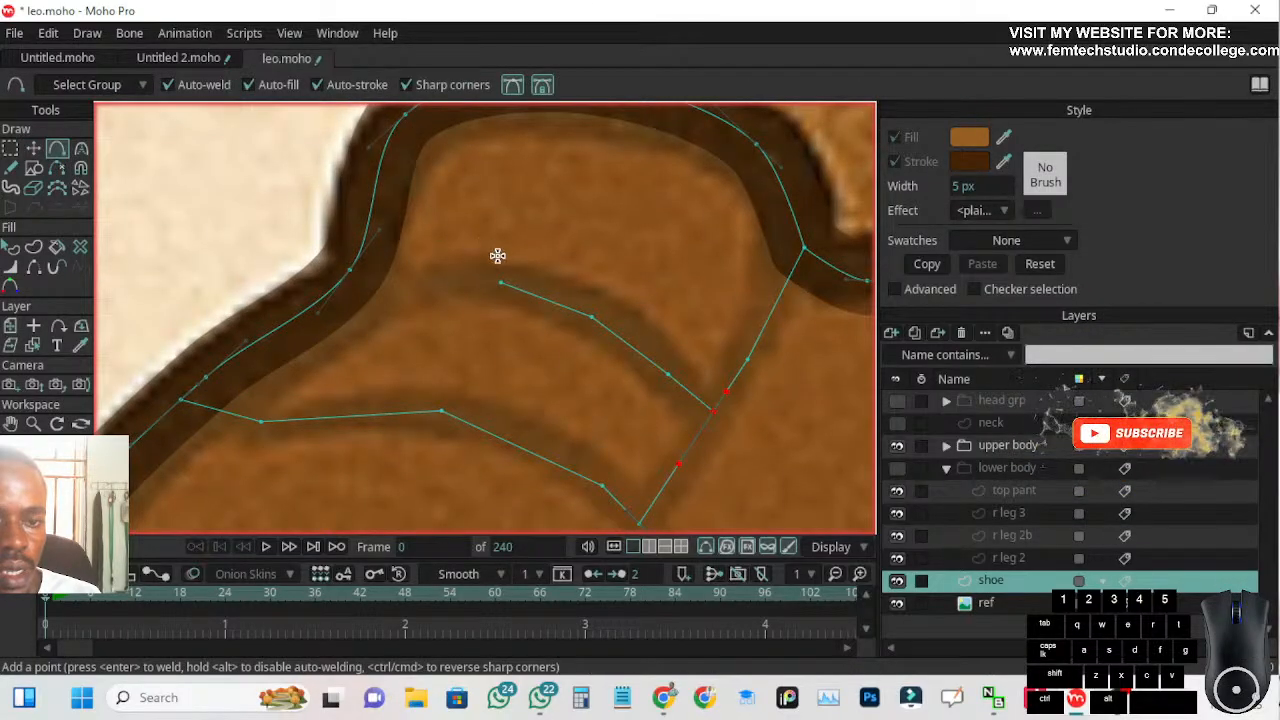
{"action": "left_click_drag", "start_coordinate": [501, 279], "coordinate": [428, 295]}
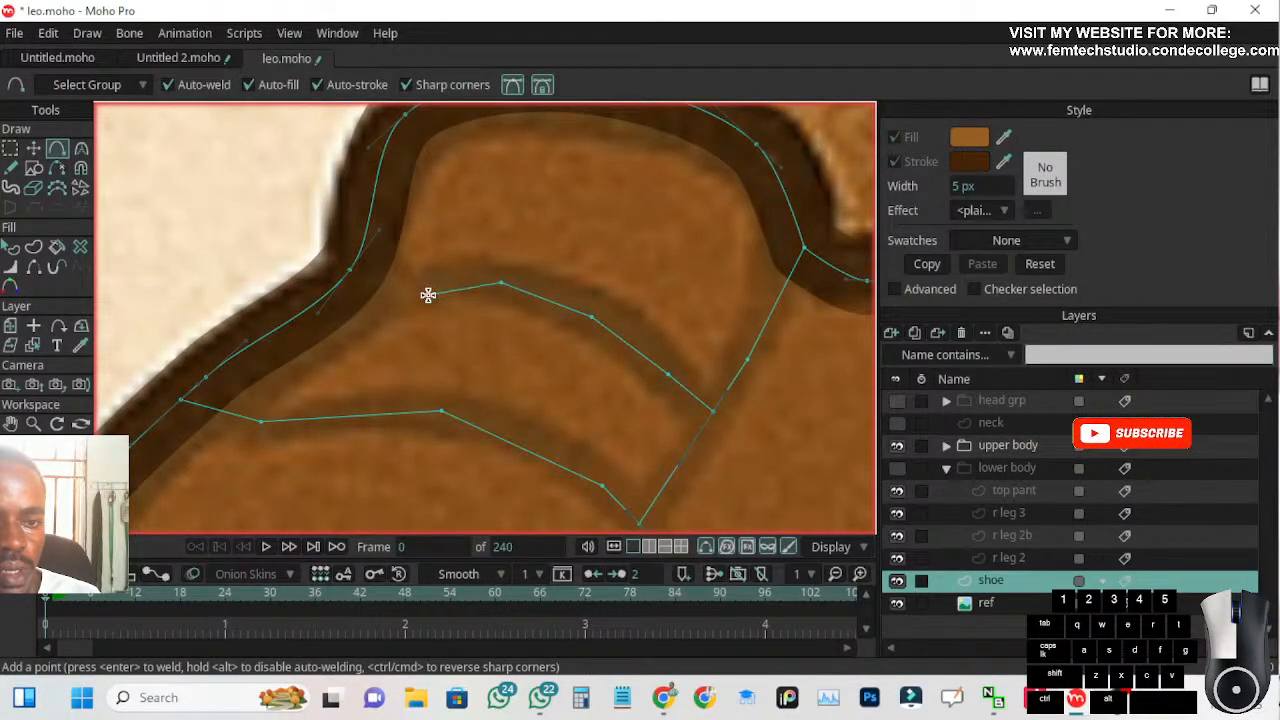
{"action": "left_click", "coordinate": [33, 148]}
{"action": "left_click_drag", "start_coordinate": [428, 295], "coordinate": [342, 289]}
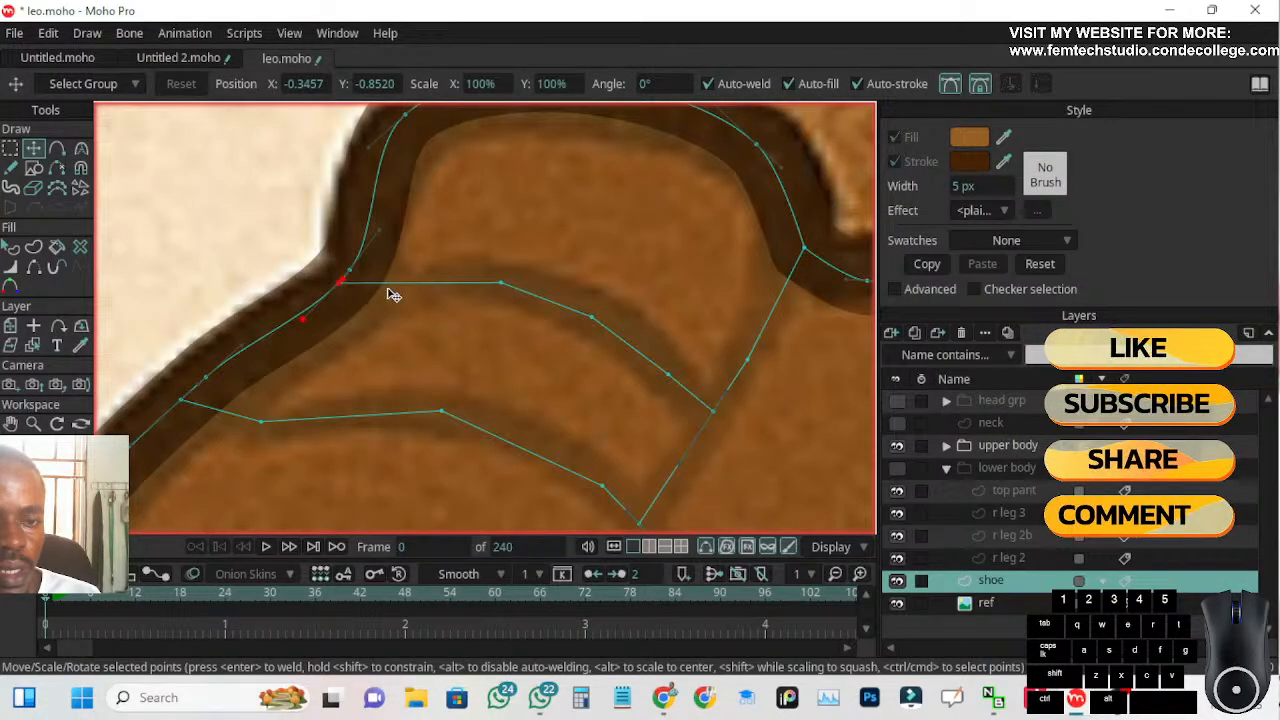
Smooth the upper seam's three inner points with the Curvature tool
{"action": "left_click", "coordinate": [503, 285]}
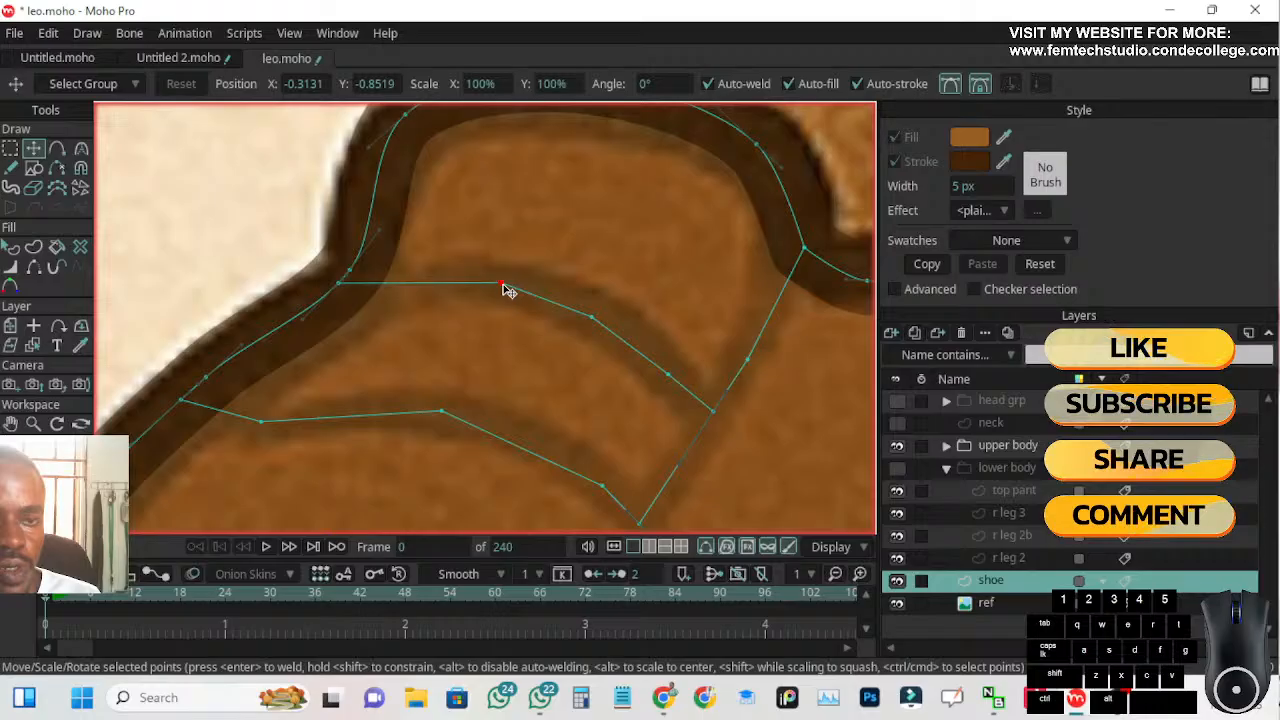
{"action": "left_click", "coordinate": [81, 148]}
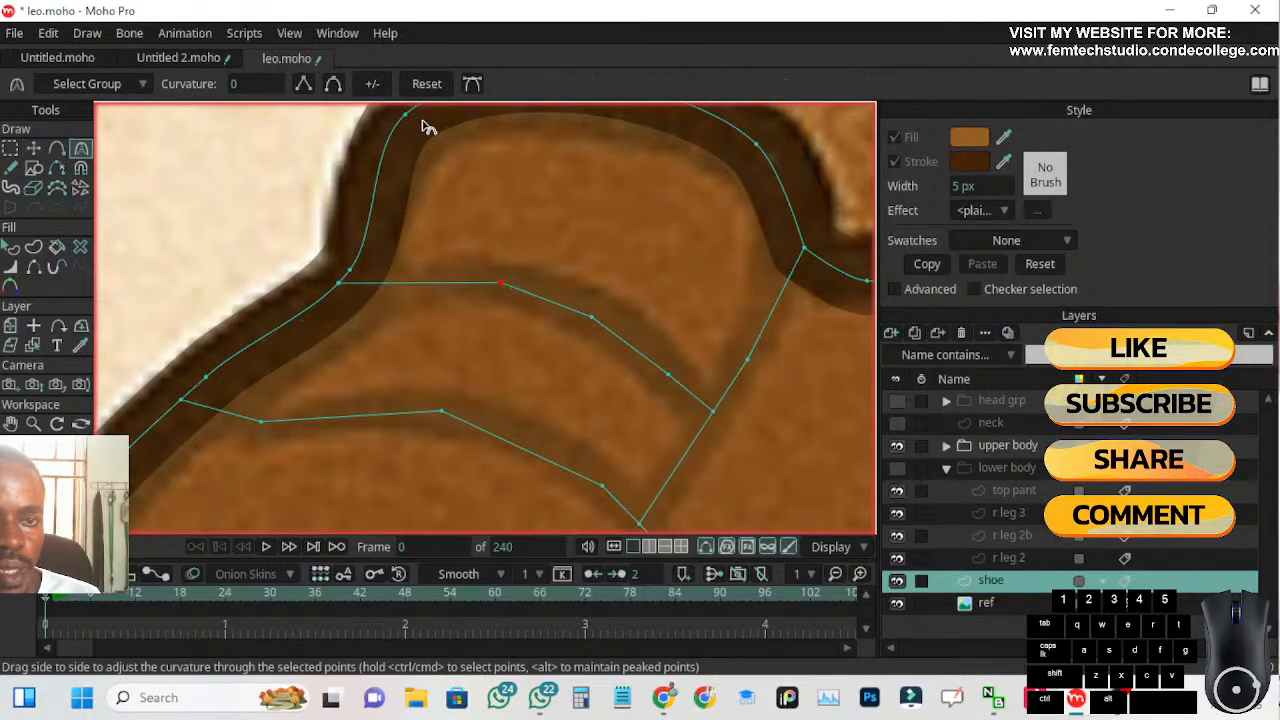
{"action": "left_click", "coordinate": [333, 83]}
{"action": "left_click", "coordinate": [593, 318]}
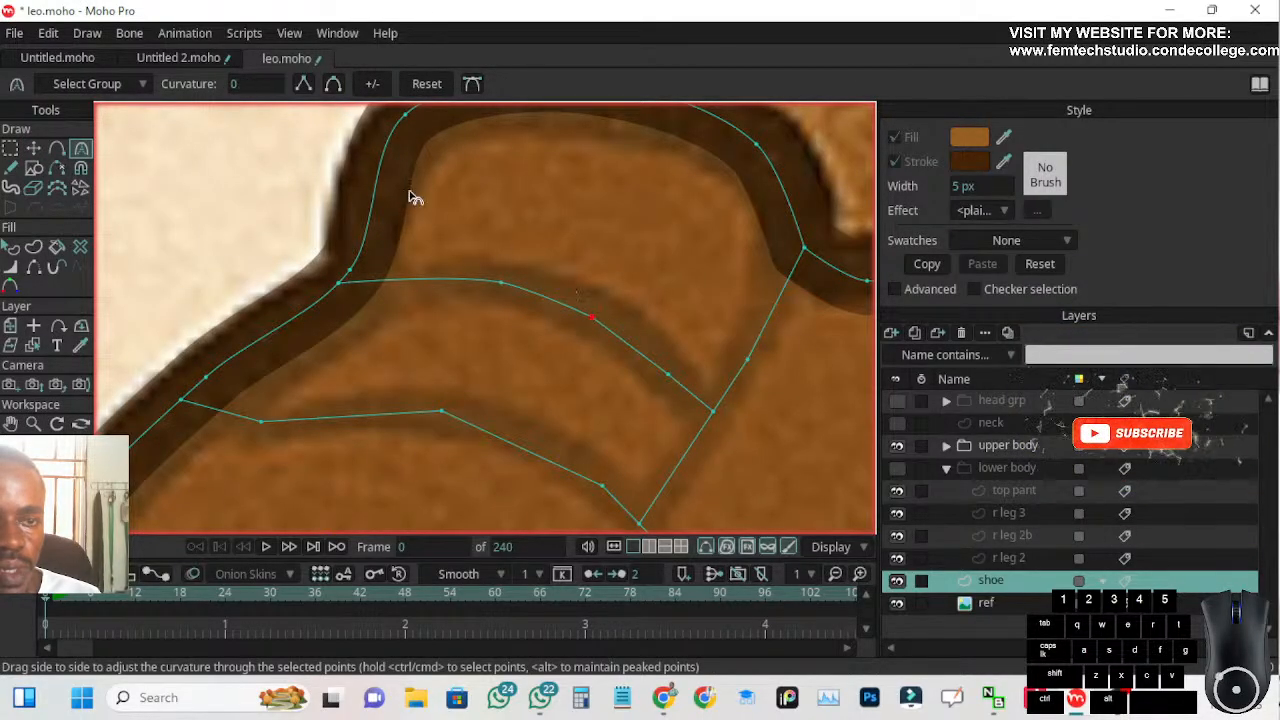
{"action": "left_click", "coordinate": [668, 376]}
{"action": "left_click", "coordinate": [333, 83]}
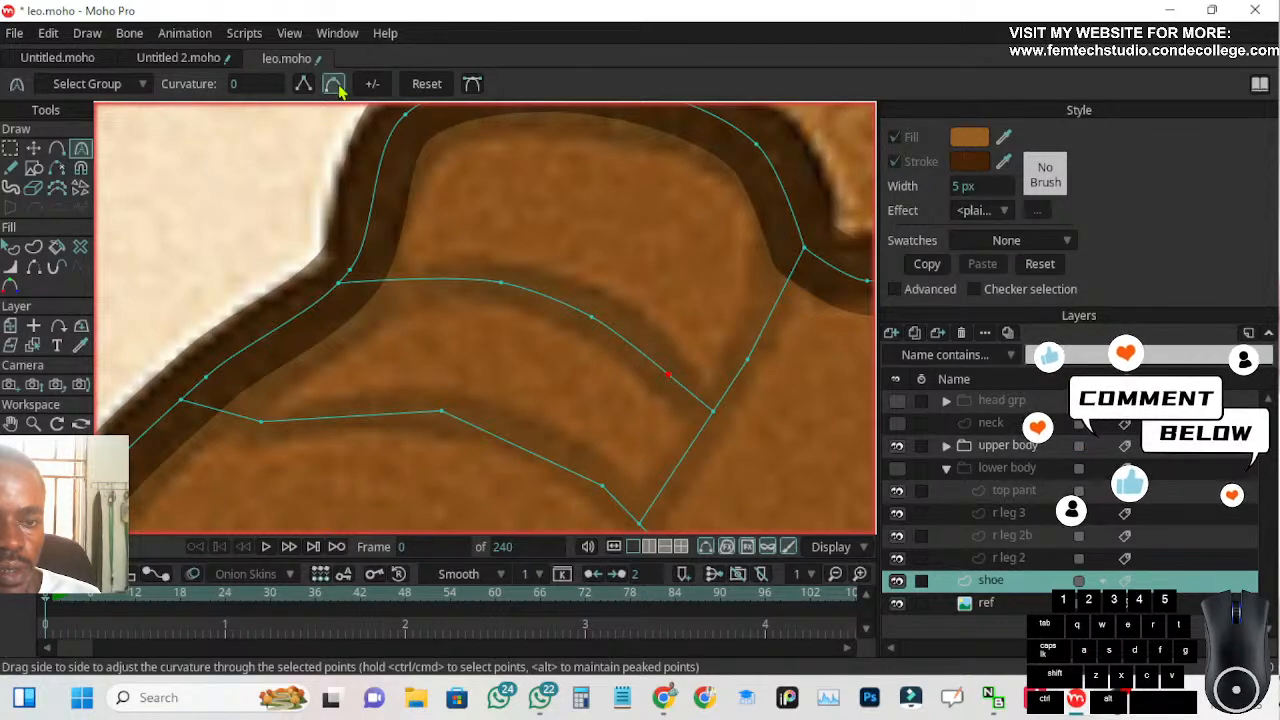
Smooth the three toe cap seam points between the outline and the side seam junction with the Curvature tool
{"action": "scroll", "coordinate": [519, 380], "scroll_direction": "down", "scroll_amount": 1}
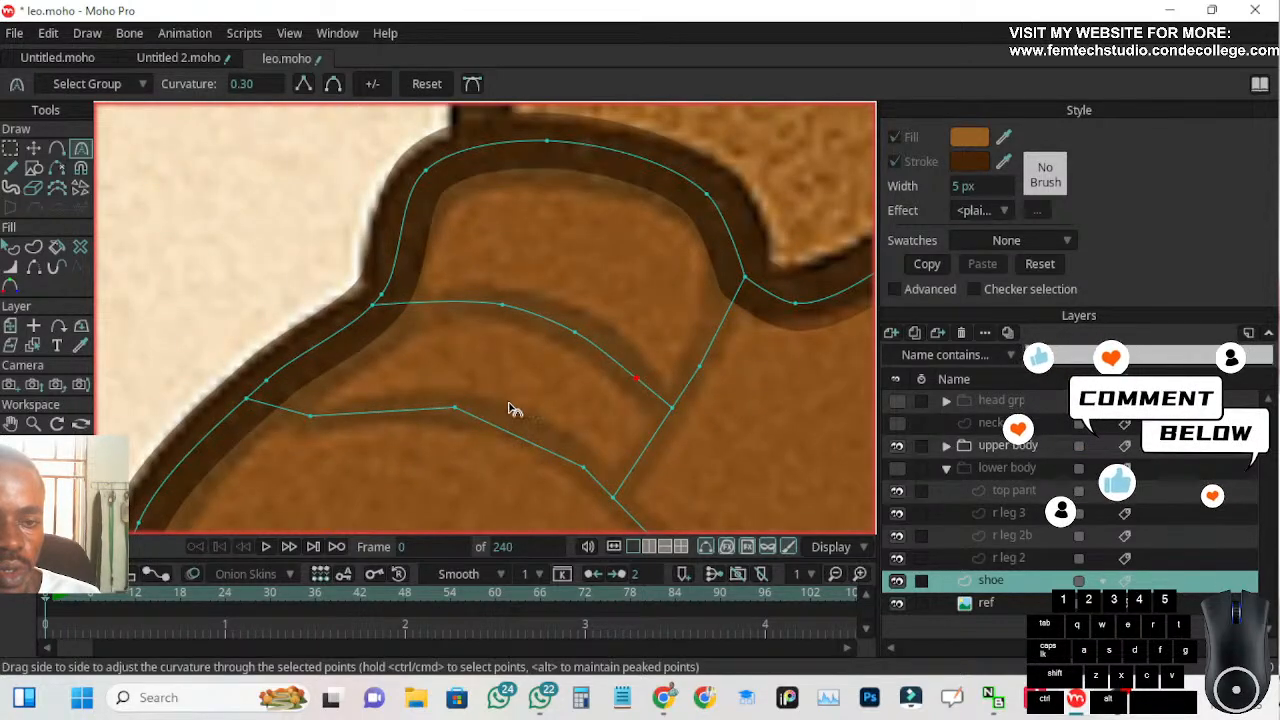
{"action": "left_click", "coordinate": [583, 467]}
{"action": "left_click", "coordinate": [333, 84]}
{"action": "left_click", "coordinate": [454, 409]}
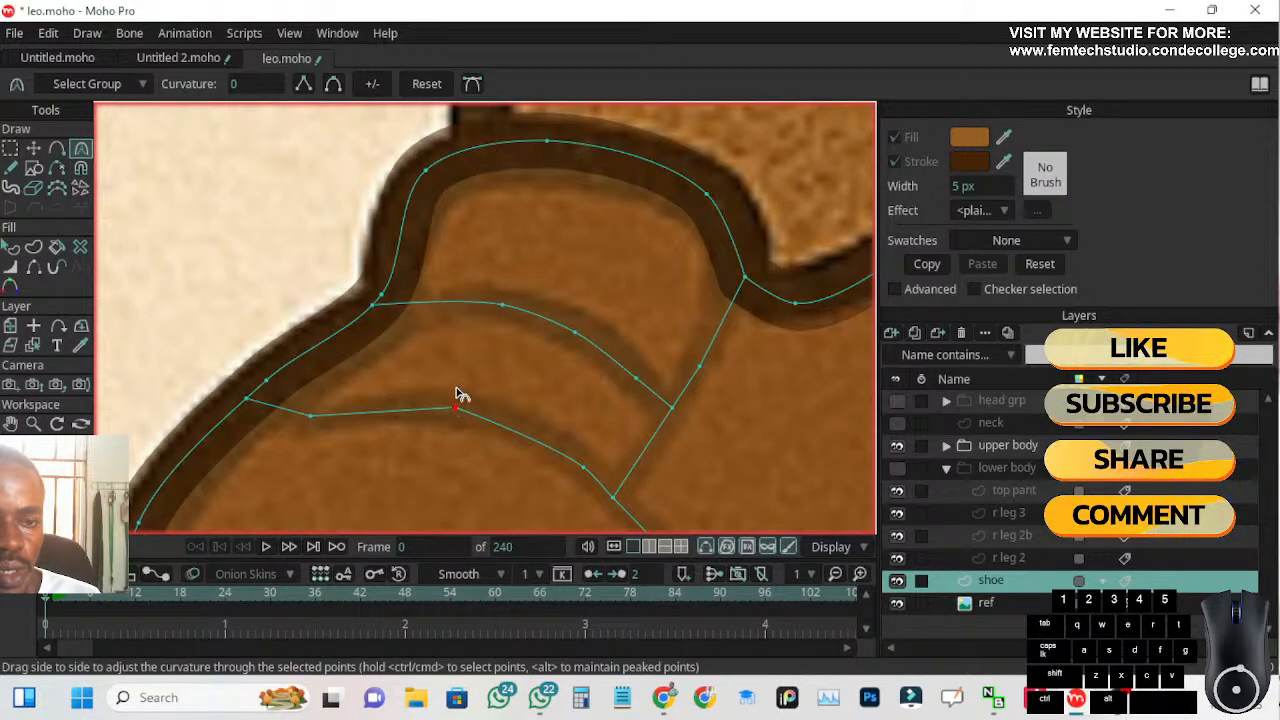
{"action": "left_click", "coordinate": [333, 84]}
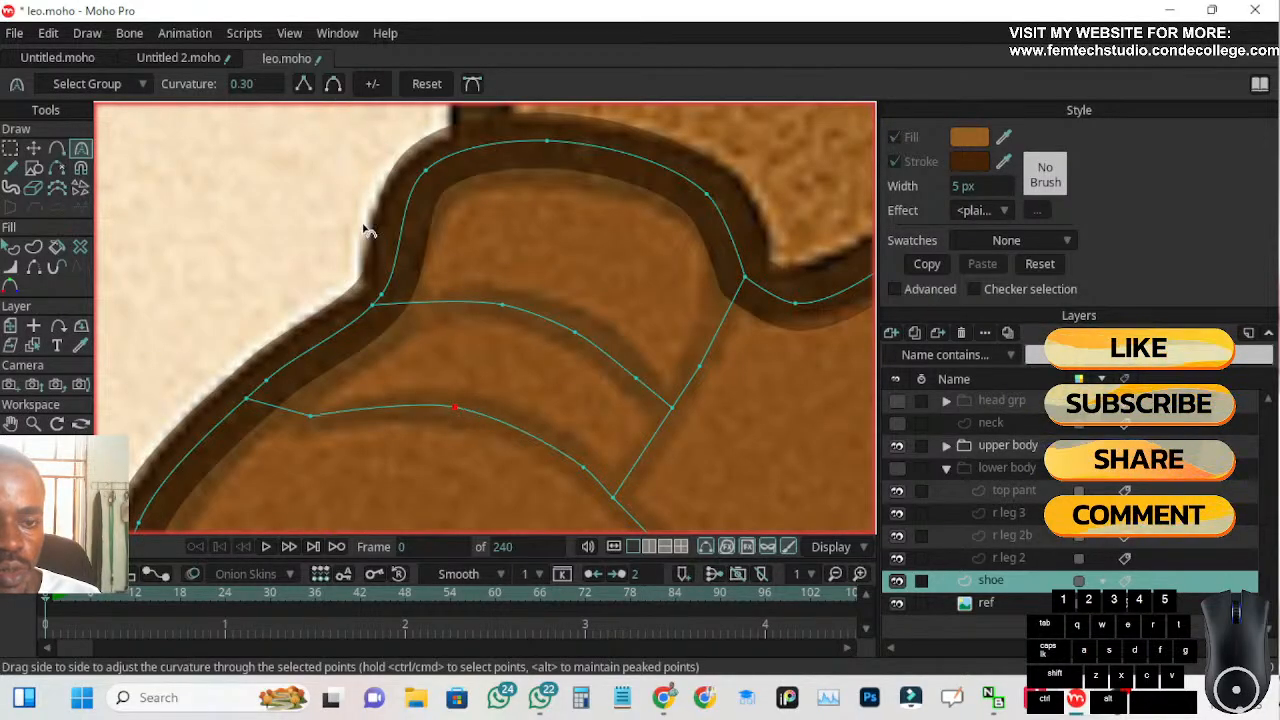
{"action": "left_click", "coordinate": [313, 417]}
{"action": "left_click", "coordinate": [333, 84]}
Set the shoe layer's opacity to 100%
{"action": "scroll", "coordinate": [300, 350], "scroll_direction": "down", "scroll_amount": 2}
{"action": "scroll", "coordinate": [340, 405], "scroll_direction": "down", "scroll_amount": 2}
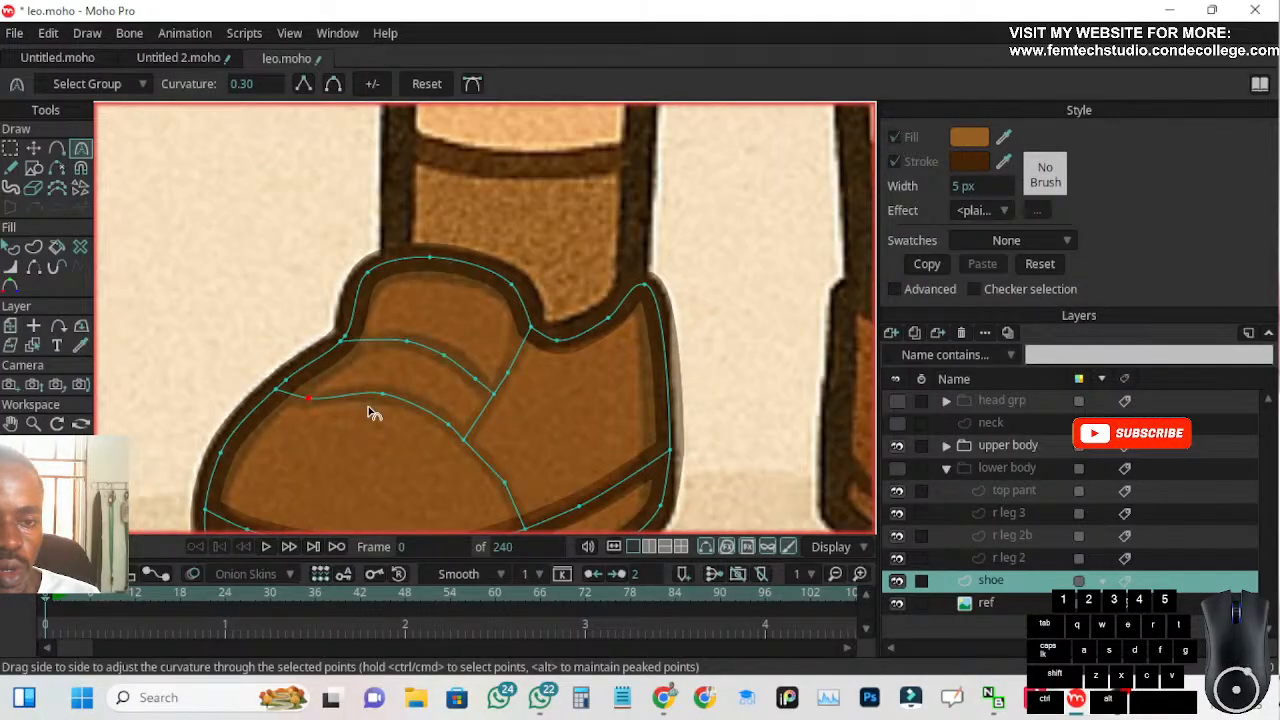
{"action": "scroll", "coordinate": [372, 340], "scroll_direction": "down", "scroll_amount": 2}
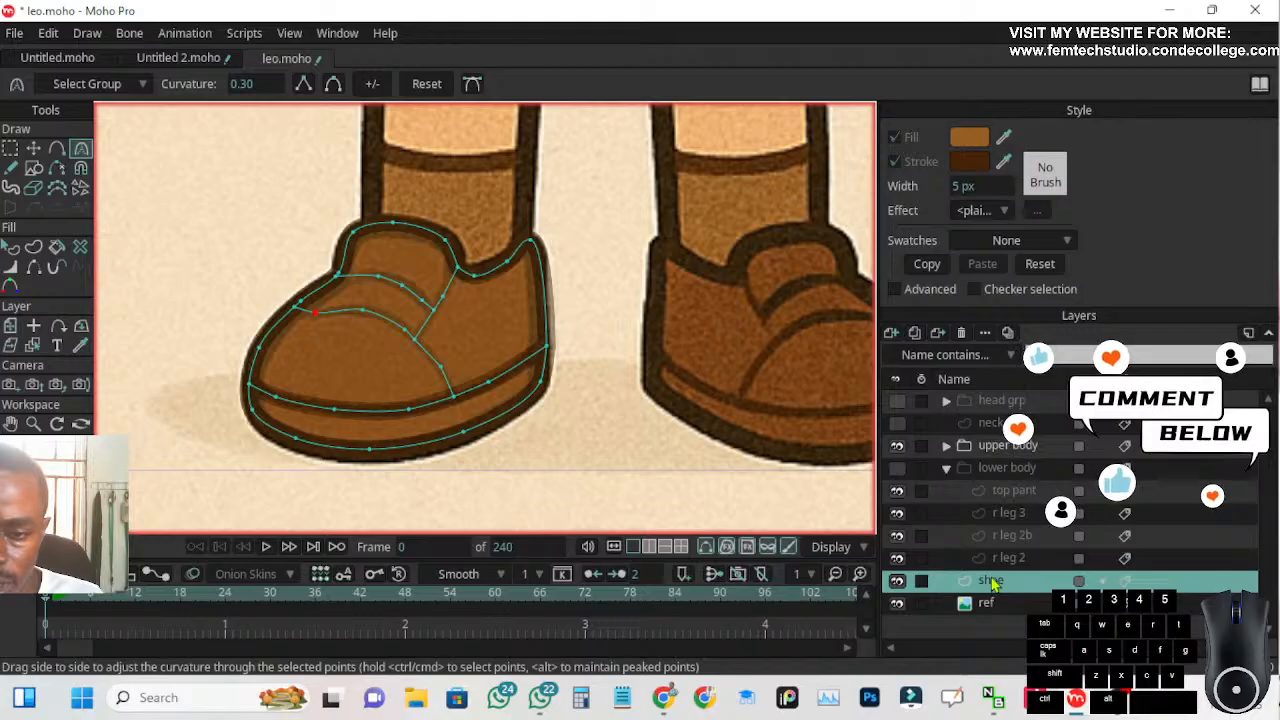
{"action": "double_click", "coordinate": [990, 582]}
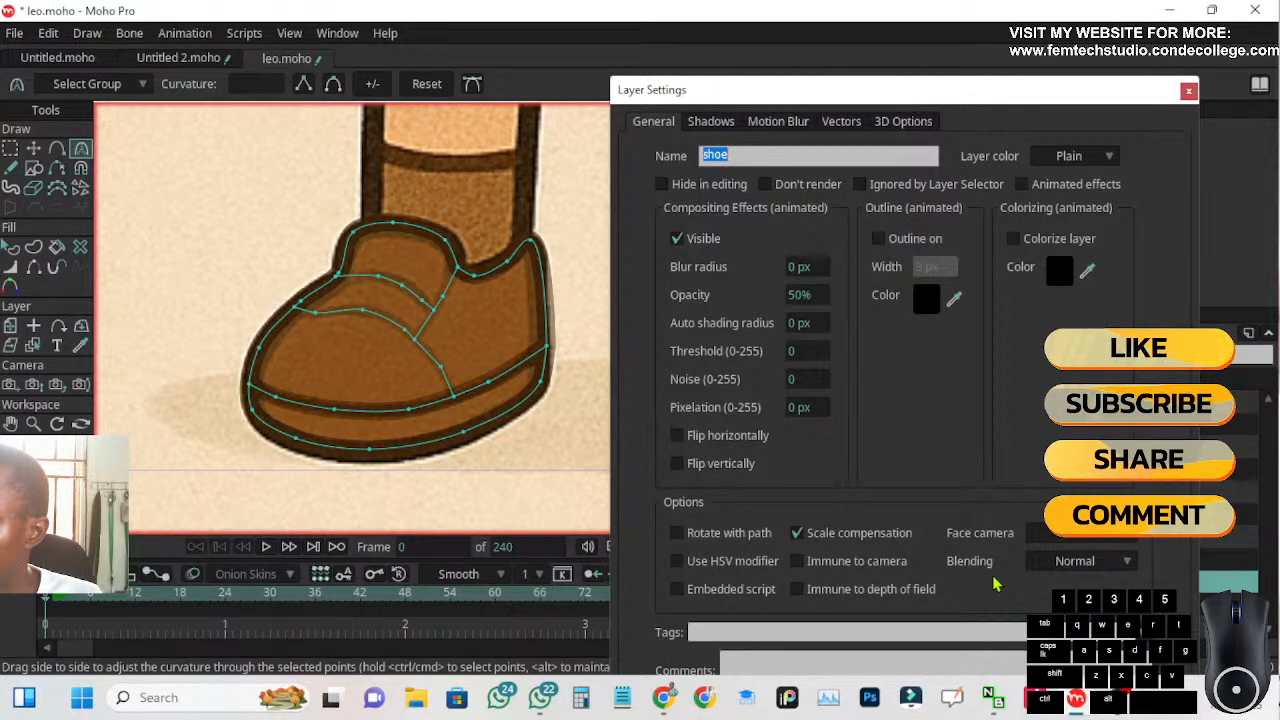
{"action": "left_click", "coordinate": [800, 294]}
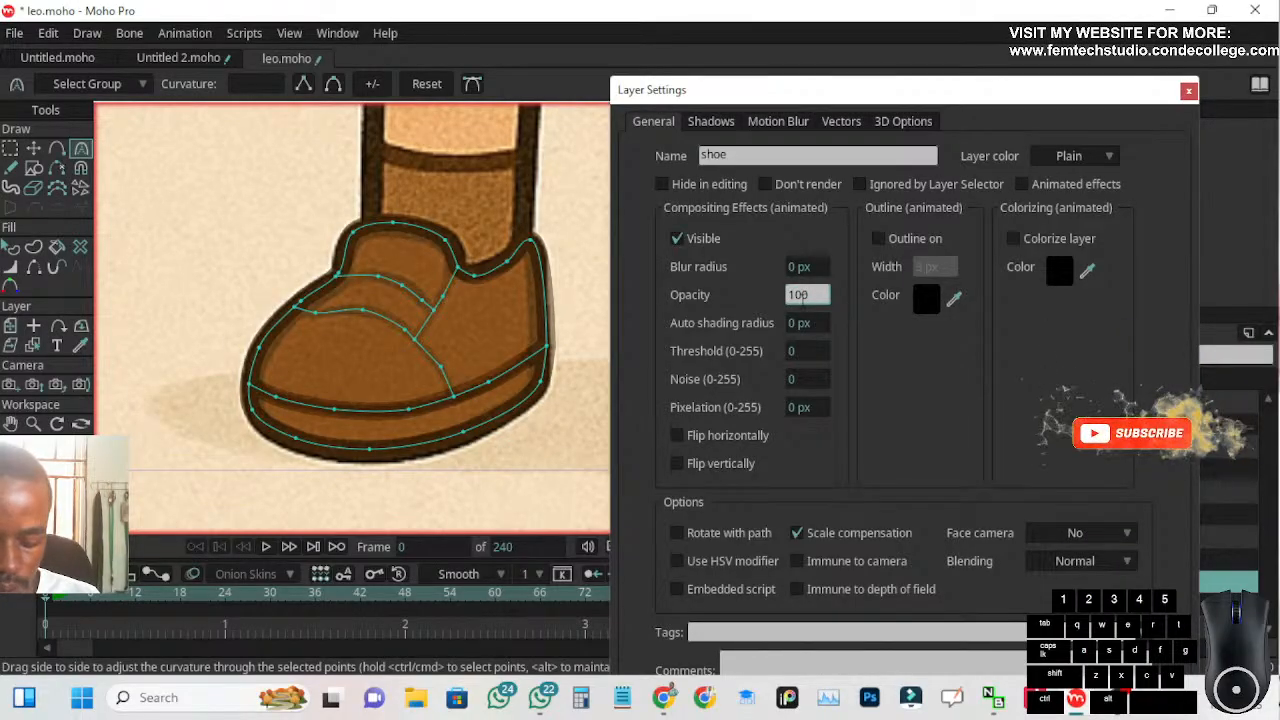
{"action": "key", "text": "Return"}
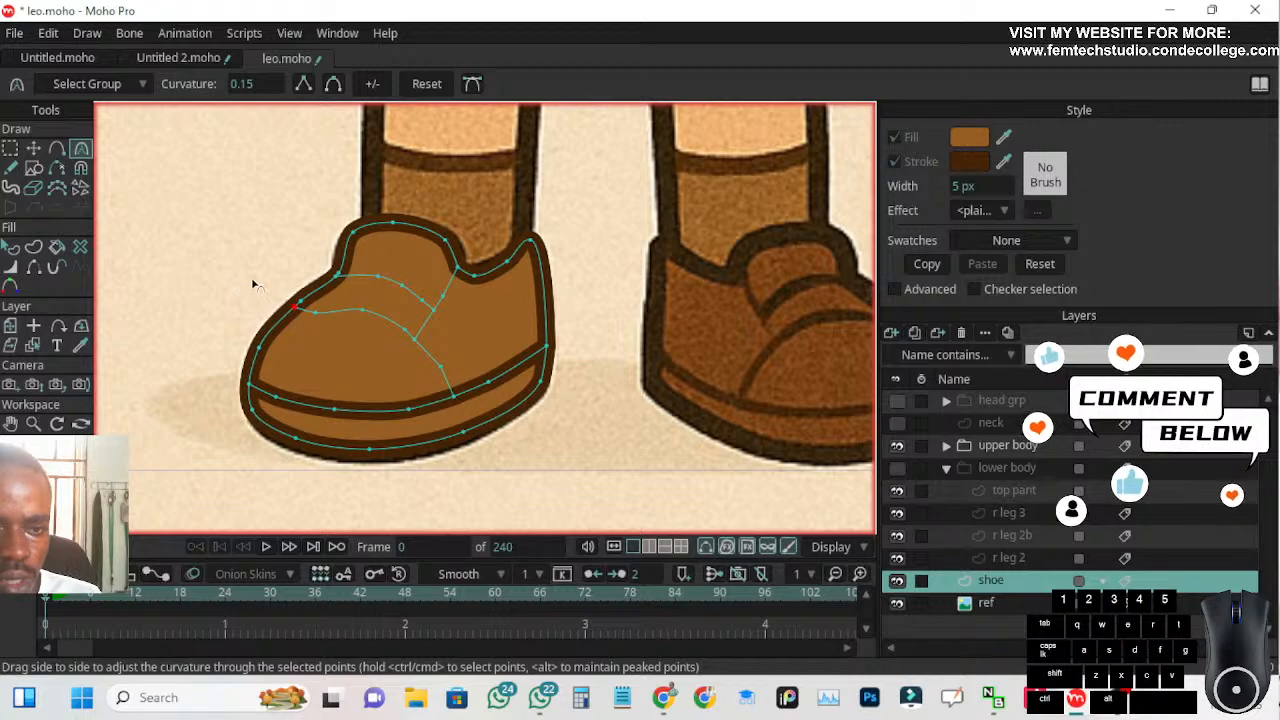
Nudge the toe cap seam's lower junction point on the sole seam slightly toward the toe with Transform Points
{"action": "scroll", "coordinate": [250, 285], "scroll_direction": "up", "scroll_amount": 2}
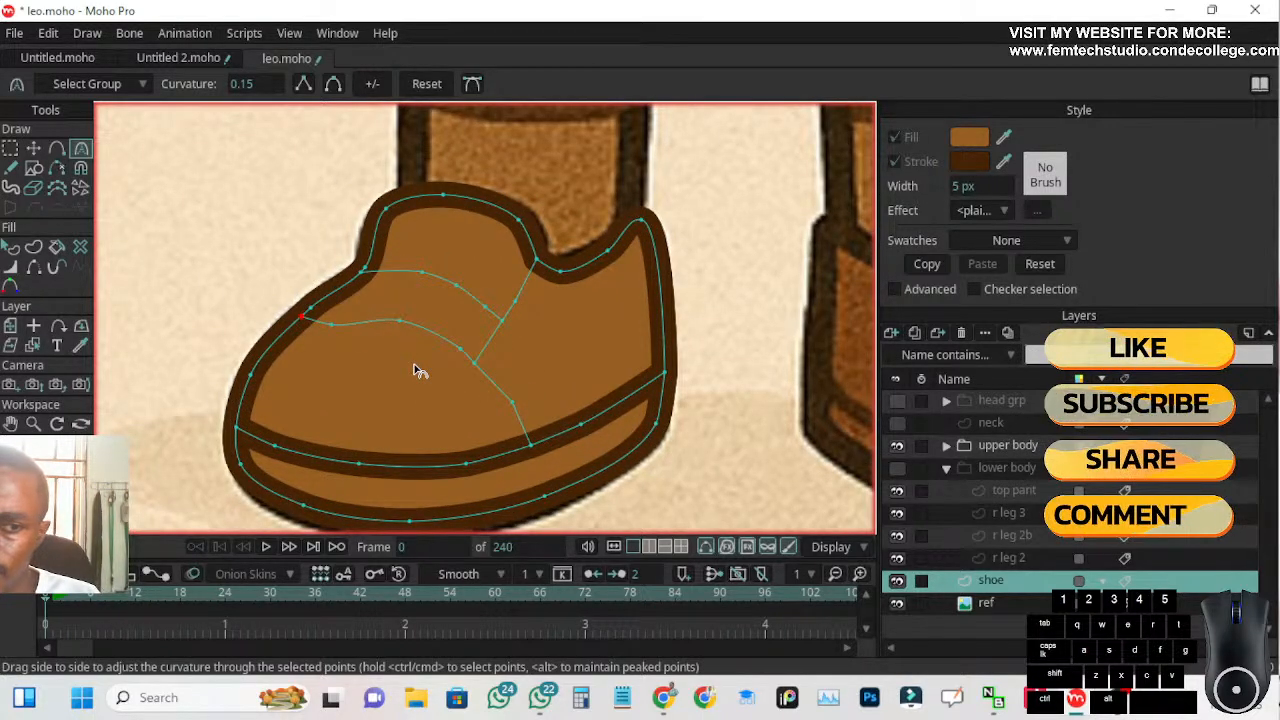
{"action": "scroll", "coordinate": [392, 300], "scroll_direction": "up", "scroll_amount": 2}
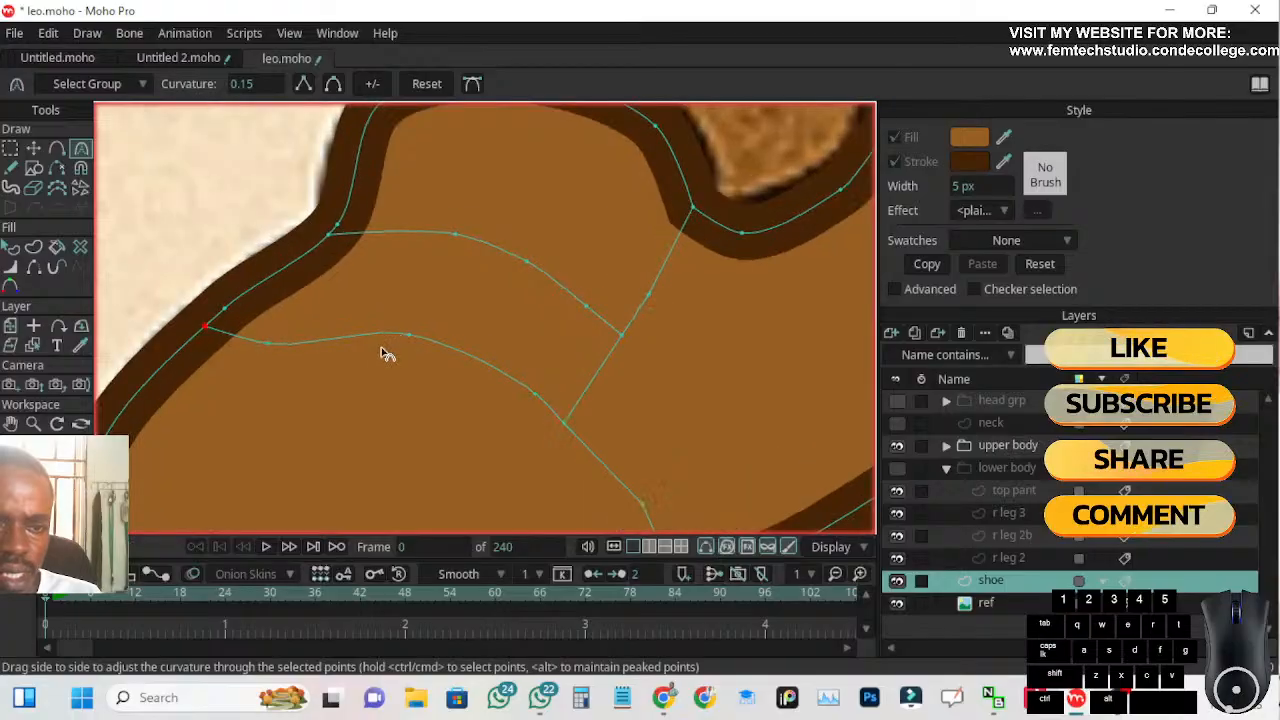
{"action": "scroll", "coordinate": [375, 230], "scroll_direction": "up", "scroll_amount": 3}
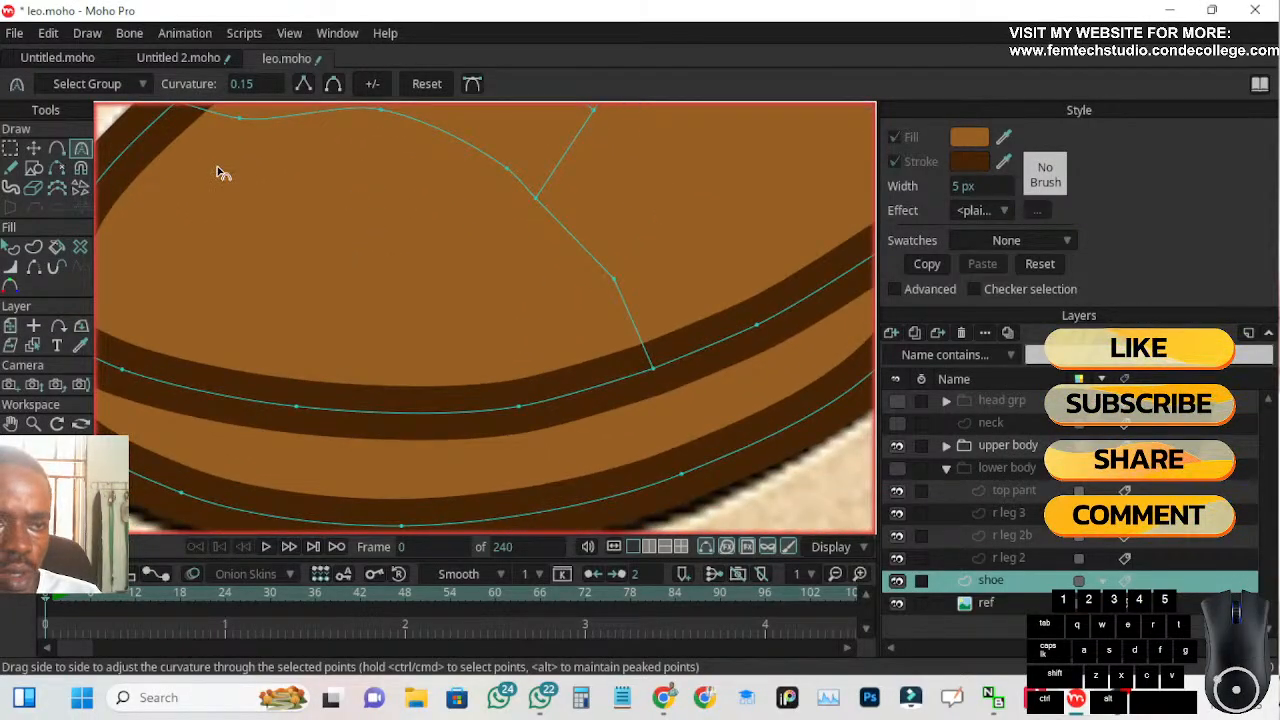
{"action": "key", "text": "t"}
{"action": "scroll", "coordinate": [625, 400], "scroll_direction": "up", "scroll_amount": 2}
{"action": "scroll", "coordinate": [630, 405], "scroll_direction": "up", "scroll_amount": 1}
{"action": "scroll", "coordinate": [705, 352], "scroll_direction": "up", "scroll_amount": 1}
{"action": "scroll", "coordinate": [706, 332], "scroll_direction": "up", "scroll_amount": 1}
{"action": "left_click_drag", "start_coordinate": [720, 320], "coordinate": [706, 319]}
{"action": "scroll", "coordinate": [486, 300], "scroll_direction": "down", "scroll_amount": 1}
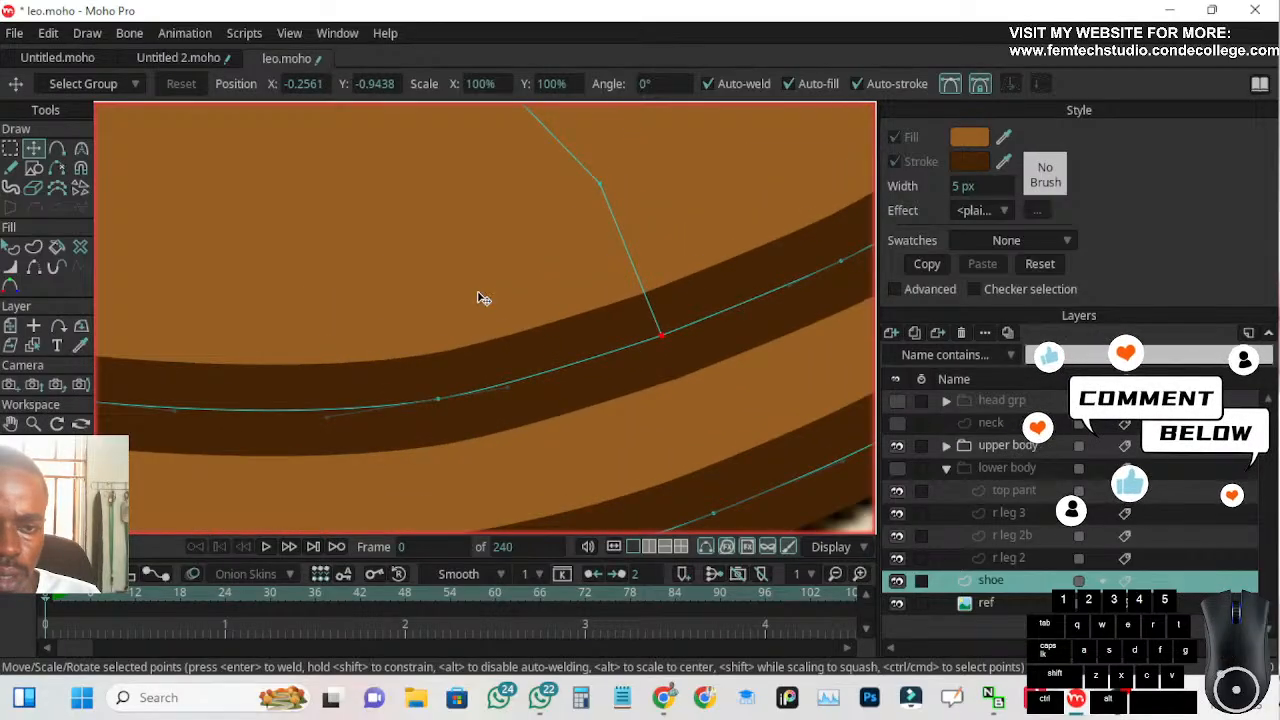
Move the toe cap seam's last inner point above the sole slightly toward the heel and smooth it with Curvature
{"action": "scroll", "coordinate": [668, 468], "scroll_direction": "down", "scroll_amount": 2}
{"action": "scroll", "coordinate": [508, 338], "scroll_direction": "down", "scroll_amount": 1}
{"action": "left_click_drag", "start_coordinate": [504, 334], "coordinate": [526, 354]}
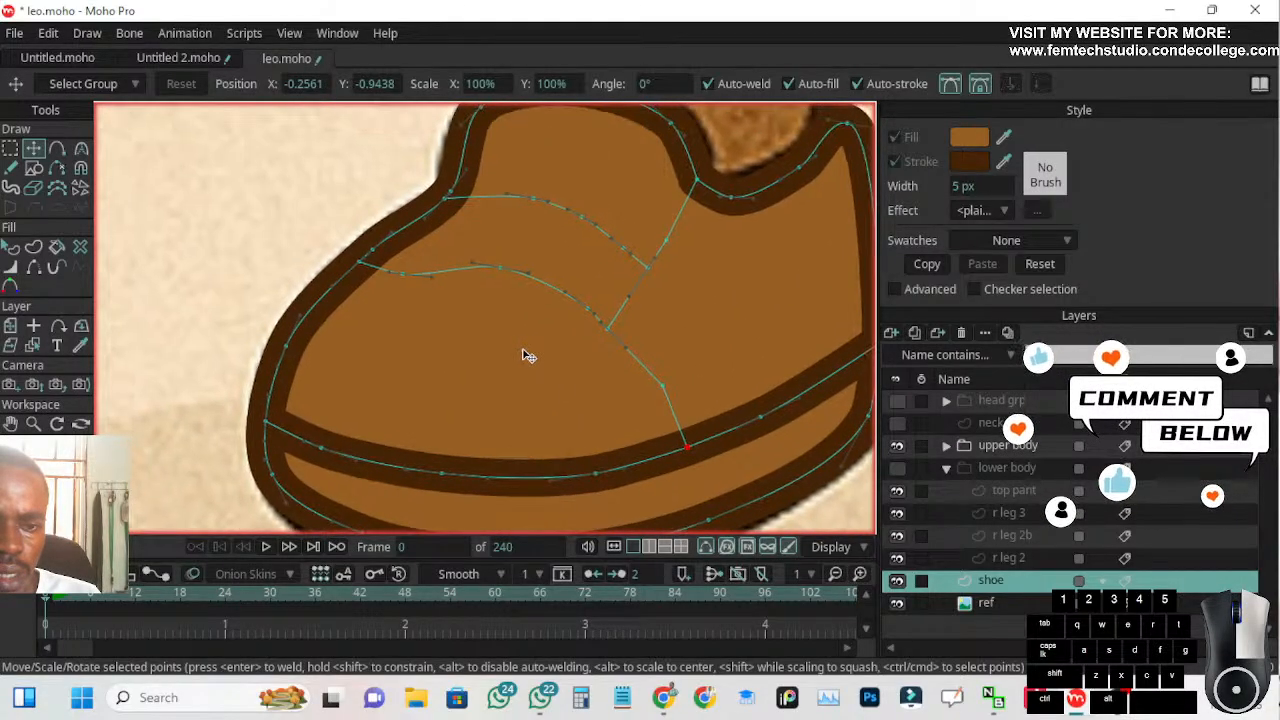
{"action": "left_click", "coordinate": [82, 148]}
{"action": "left_click", "coordinate": [333, 85]}
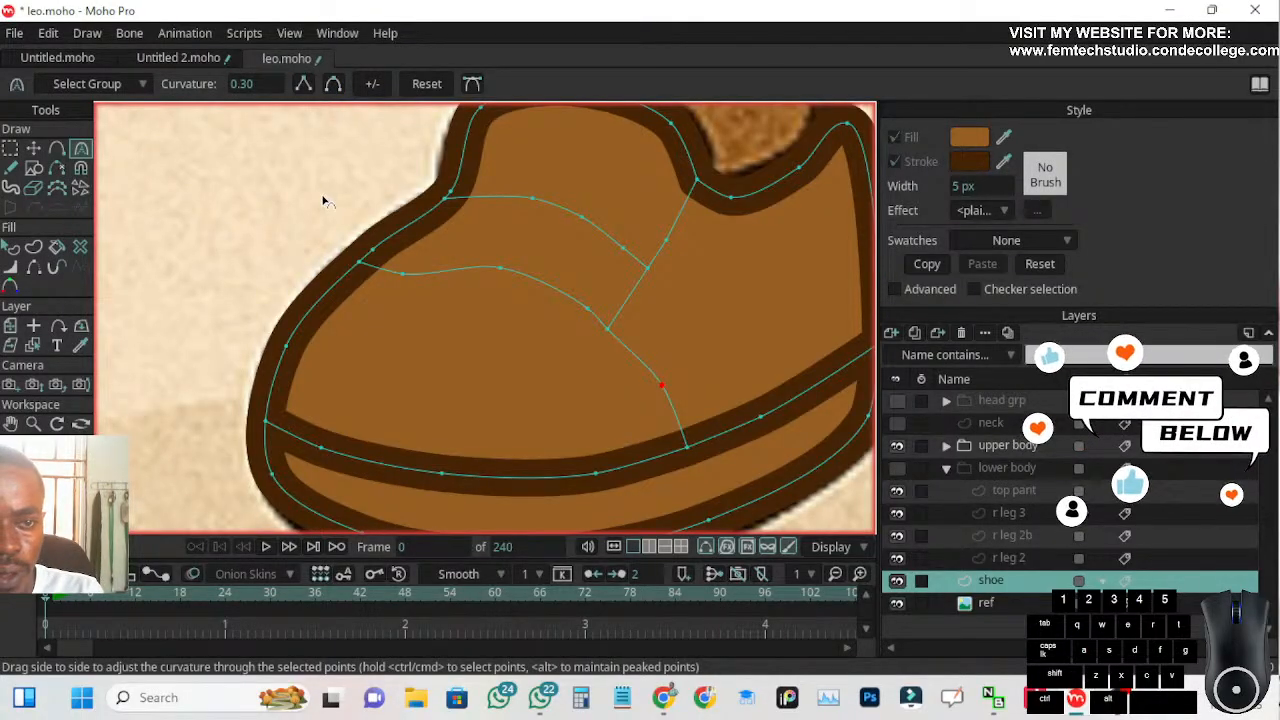
Select the whole toe cap seam from the outline to the sole seam and create a stroke-only shape along it
{"action": "scroll", "coordinate": [475, 270], "scroll_direction": "down", "scroll_amount": 2}
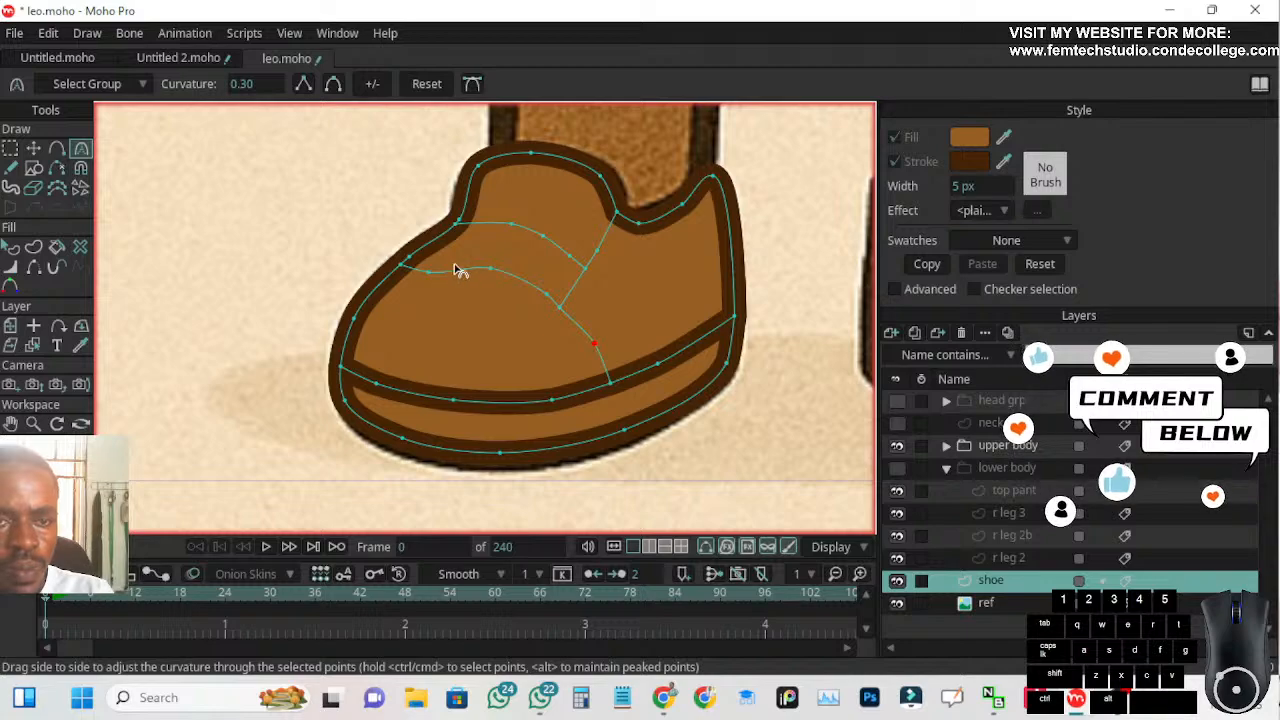
{"action": "left_click", "coordinate": [11, 148]}
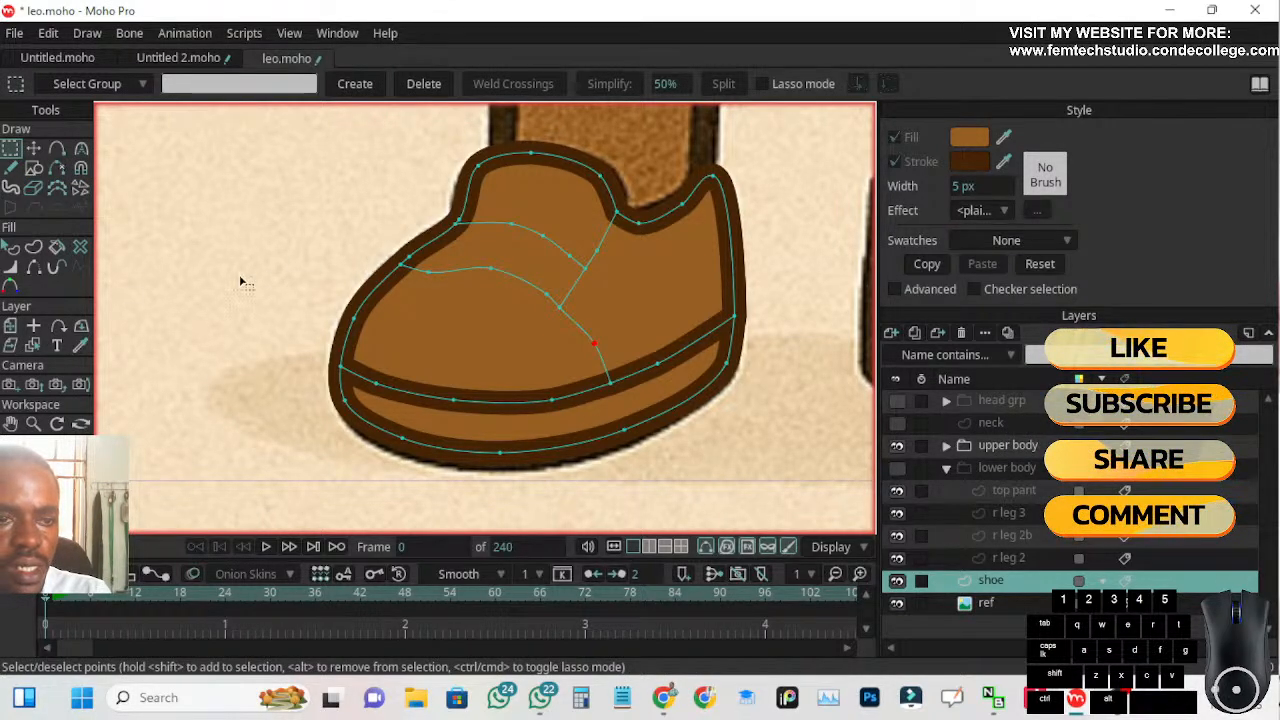
{"action": "left_click", "coordinate": [10, 252]}
{"action": "left_click", "coordinate": [485, 291]}
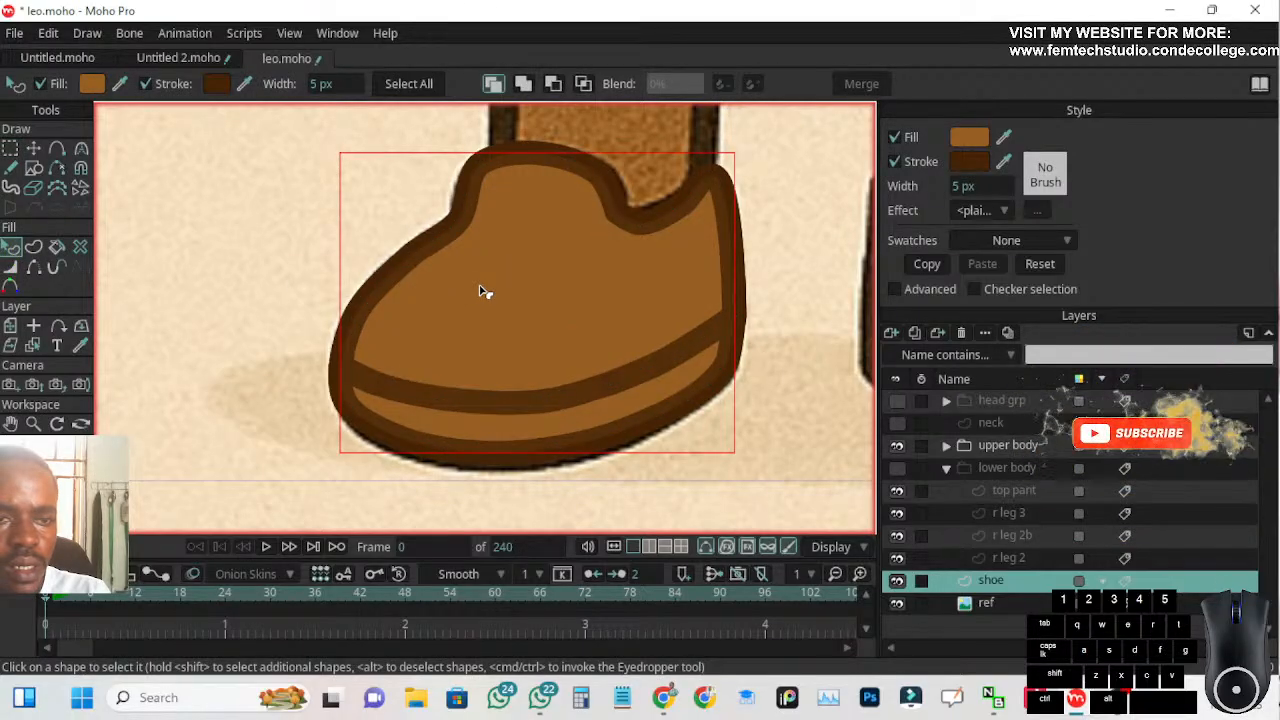
{"action": "left_click", "coordinate": [10, 148]}
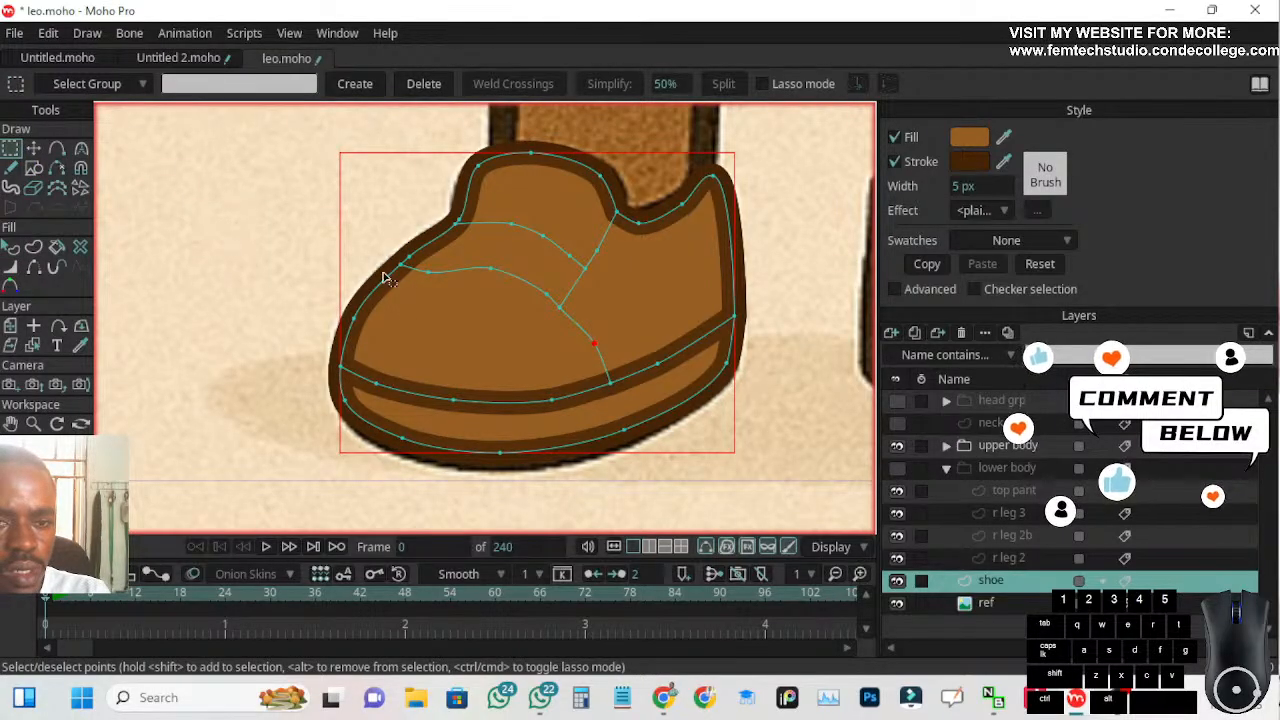
{"action": "double_click", "coordinate": [421, 273]}
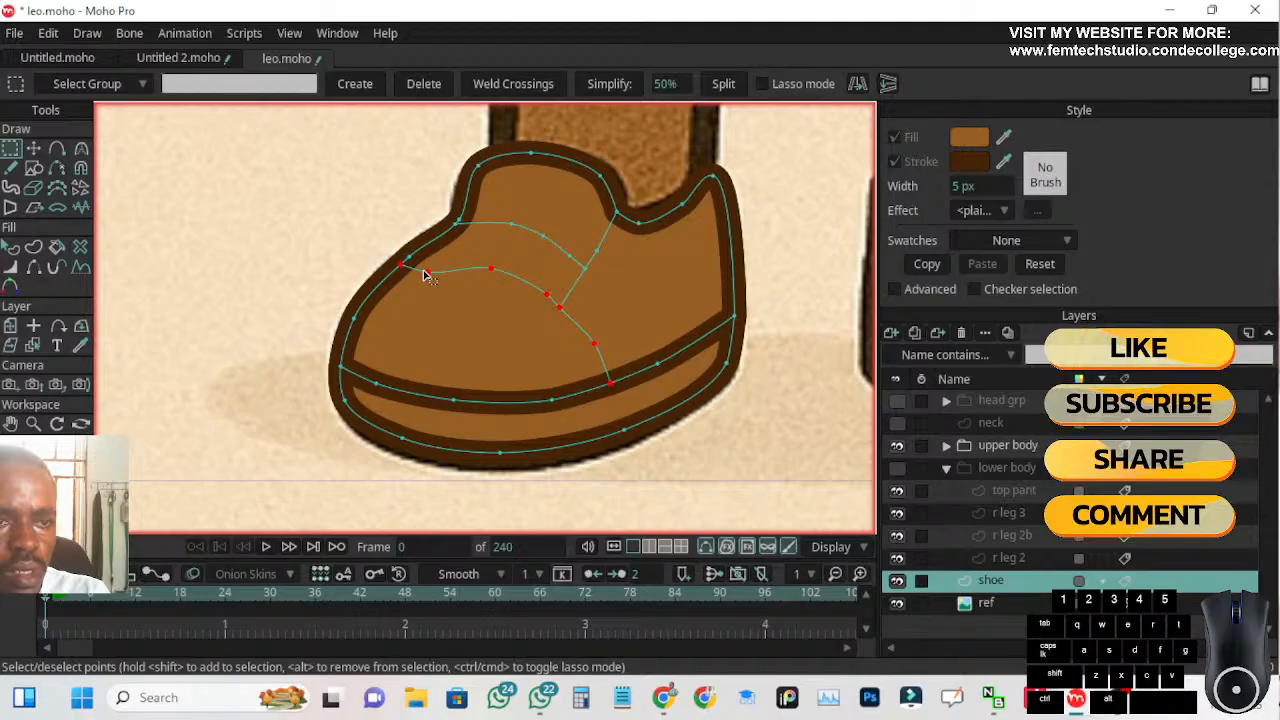
{"action": "left_click", "coordinate": [10, 248]}
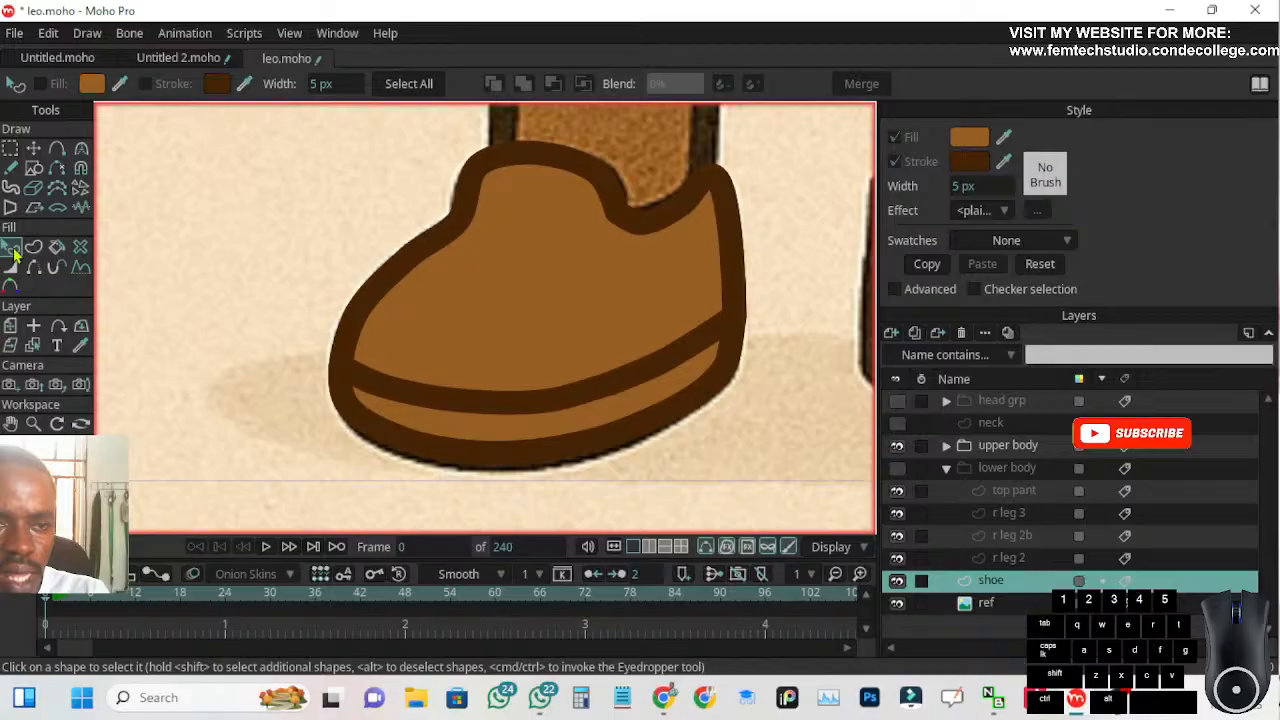
{"action": "left_click", "coordinate": [490, 283]}
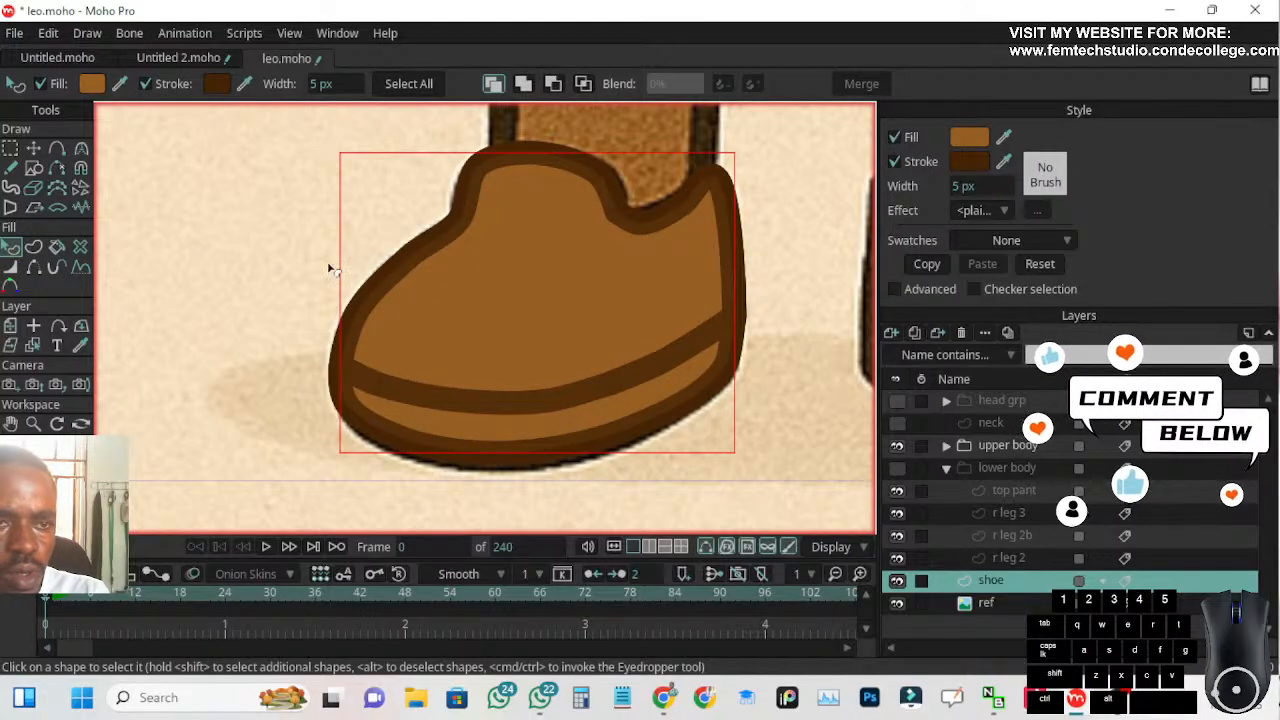
{"action": "left_click", "coordinate": [10, 148]}
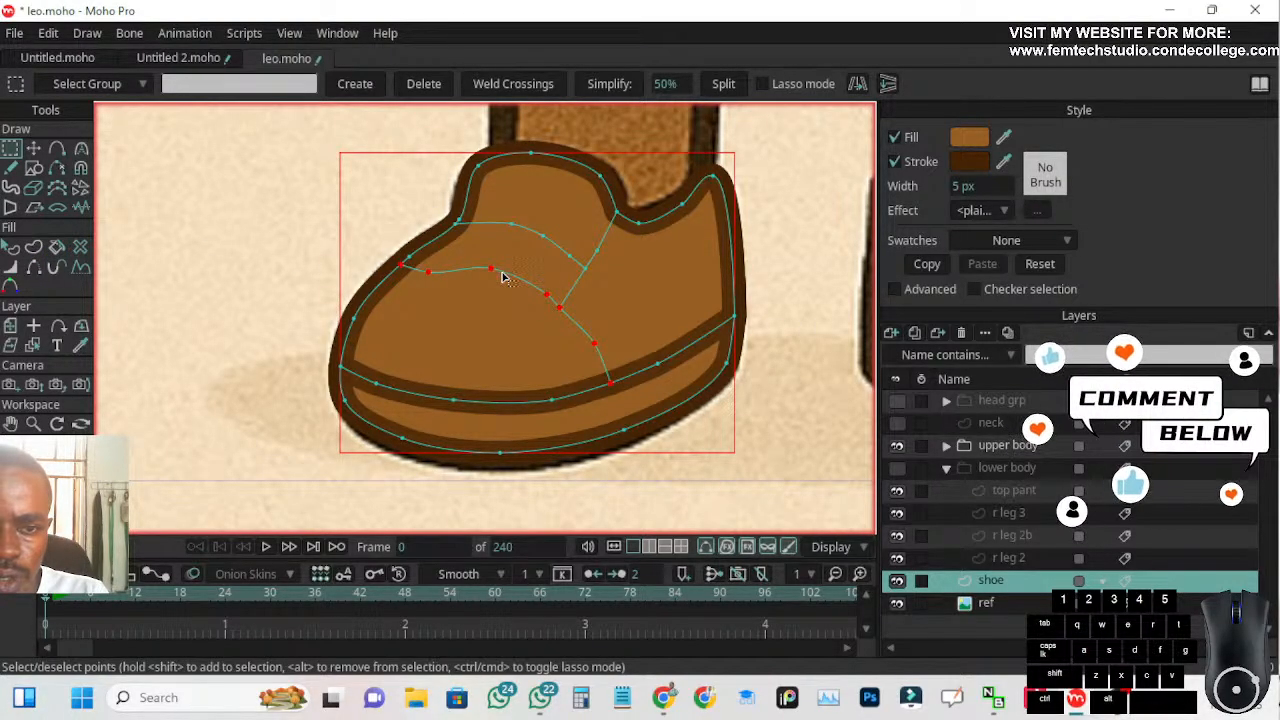
{"action": "left_click", "coordinate": [37, 250]}
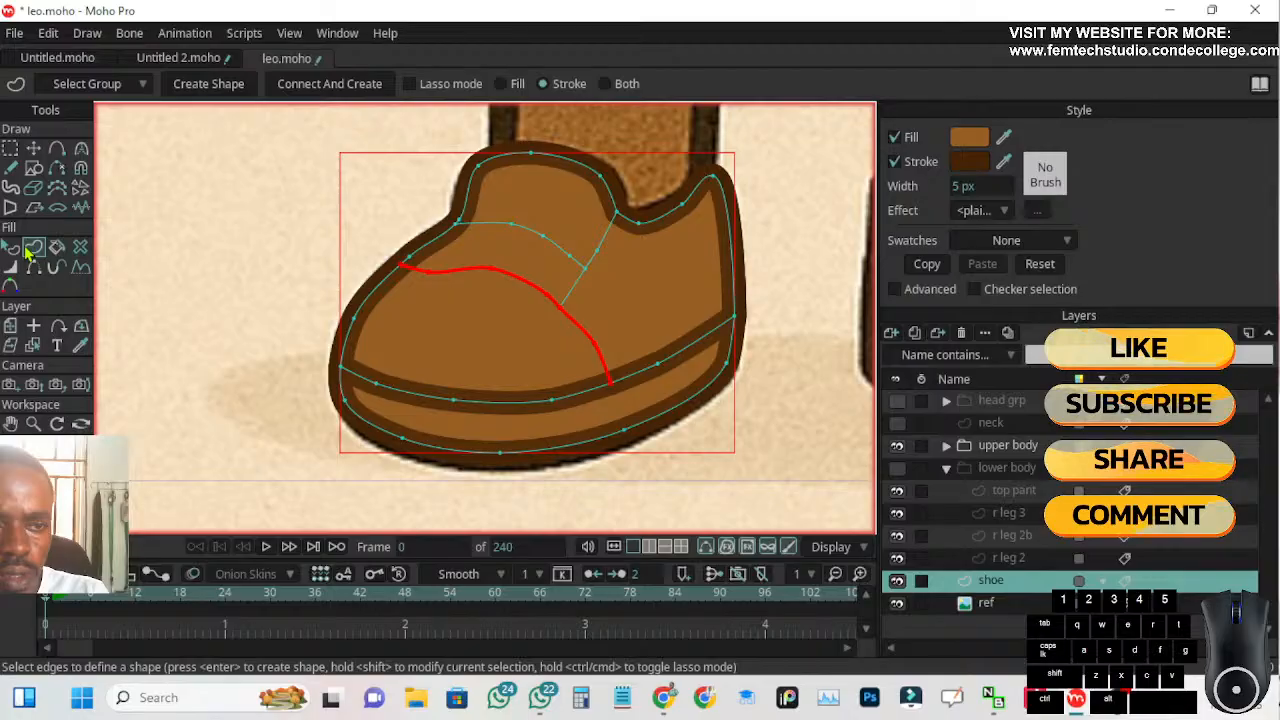
{"action": "left_click", "coordinate": [230, 88]}
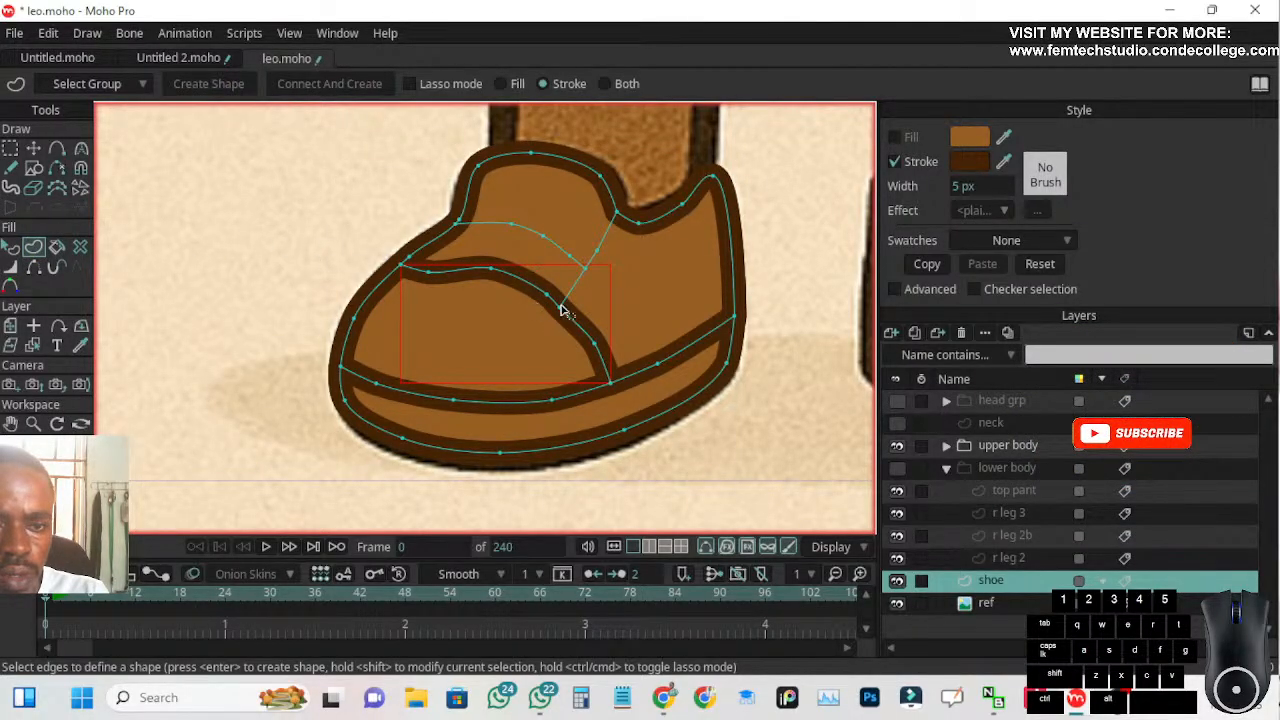
Lasso-select the side seam points from the shoe opening to the toe cap seam and create a stroke-only shape from them
{"action": "left_click", "coordinate": [600, 253]}
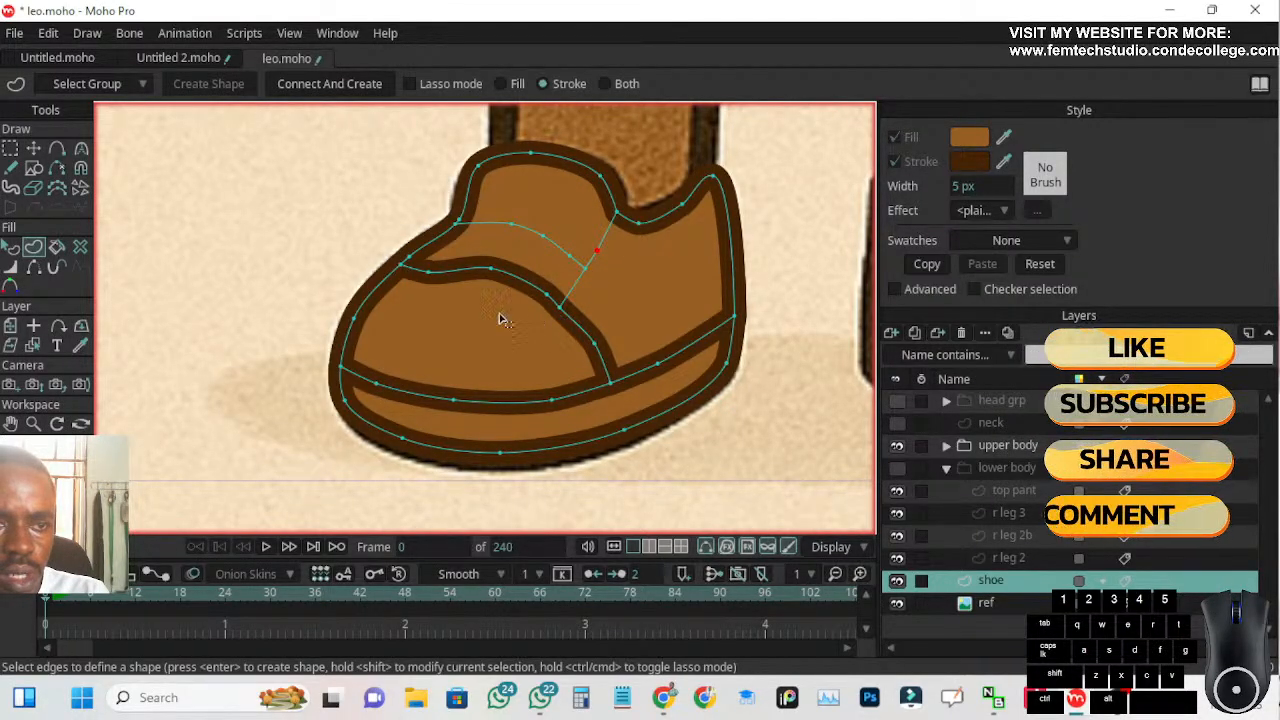
{"action": "left_click", "coordinate": [10, 148]}
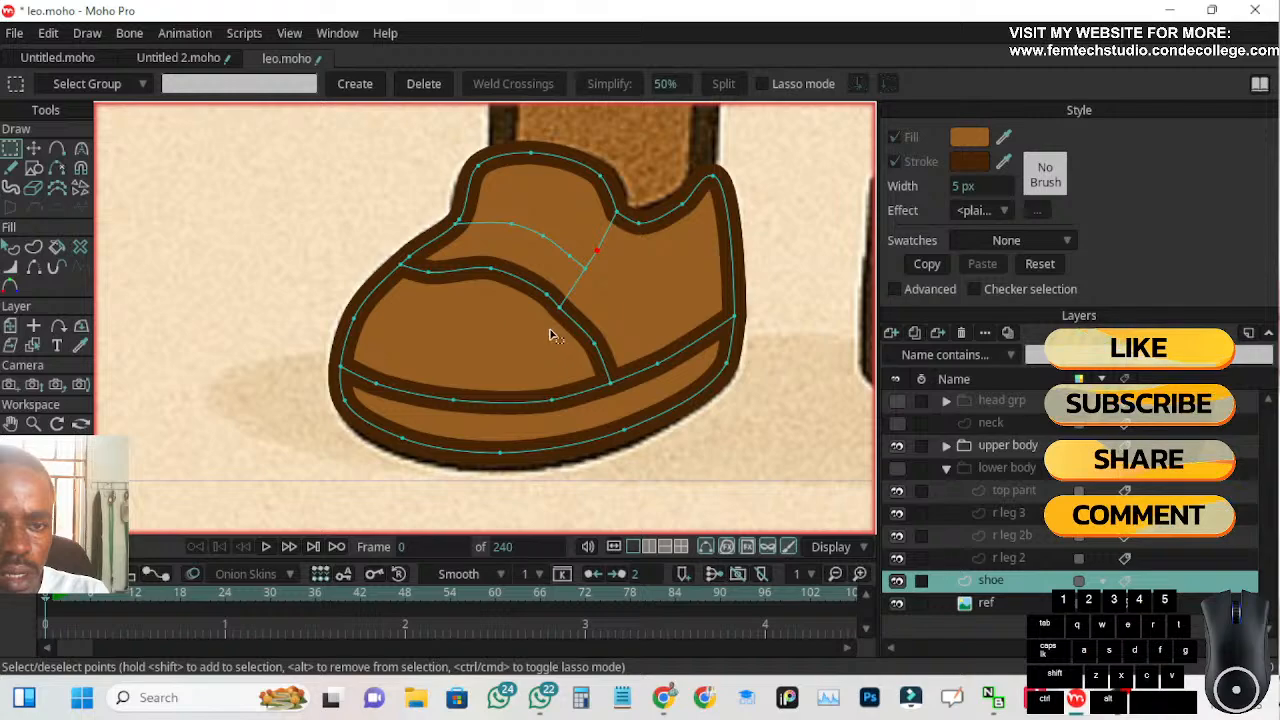
{"action": "left_click_drag", "start_coordinate": [557, 320], "coordinate": [640, 199]}
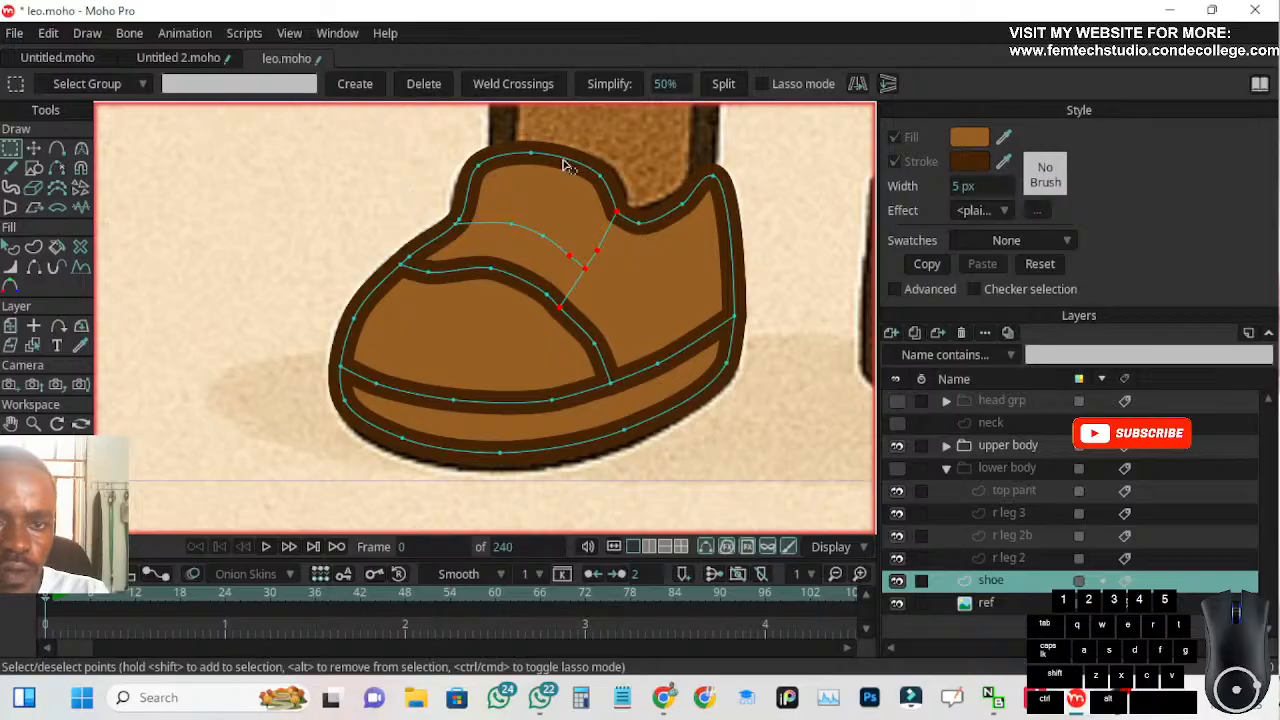
{"action": "left_click", "coordinate": [322, 237]}
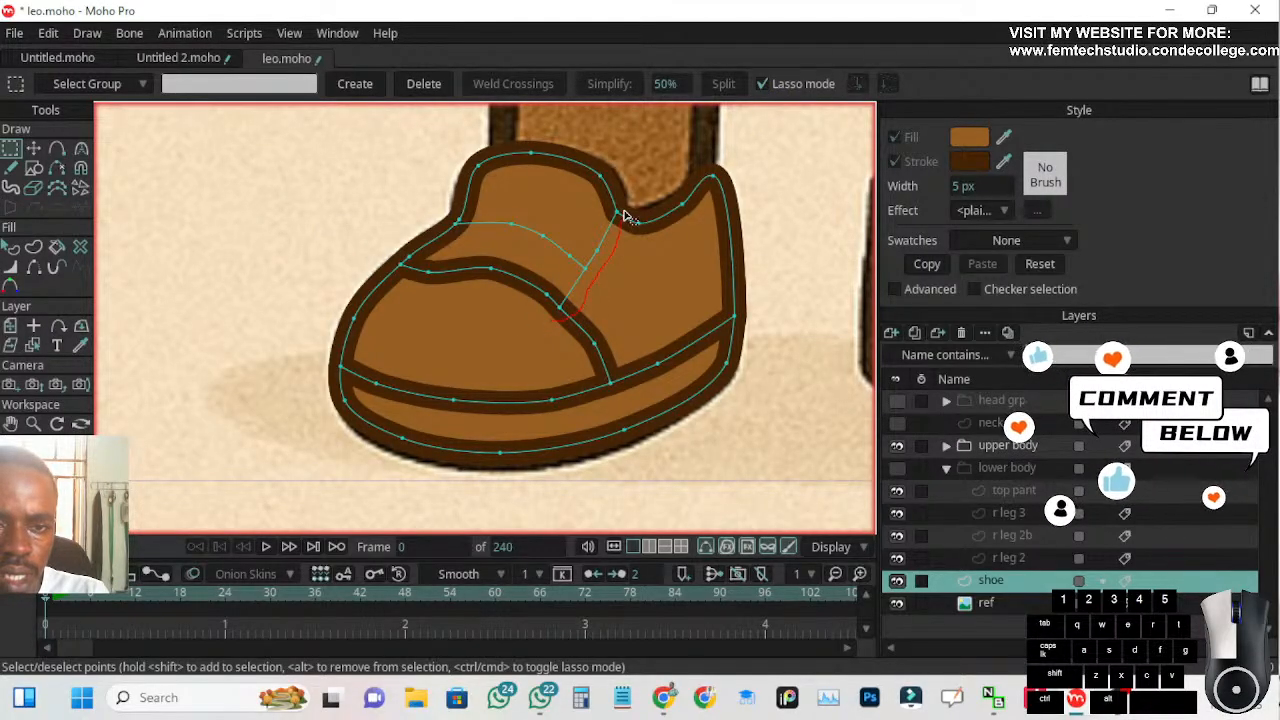
{"action": "mouse_move", "coordinate": [588, 253]}
{"action": "left_mouse_down"}
{"action": "mouse_move", "coordinate": [546, 298]}
{"action": "mouse_move", "coordinate": [556, 289]}
{"action": "mouse_move", "coordinate": [560, 300]}
{"action": "left_mouse_up"}
{"action": "left_click_drag", "start_coordinate": [563, 330], "coordinate": [565, 318]}
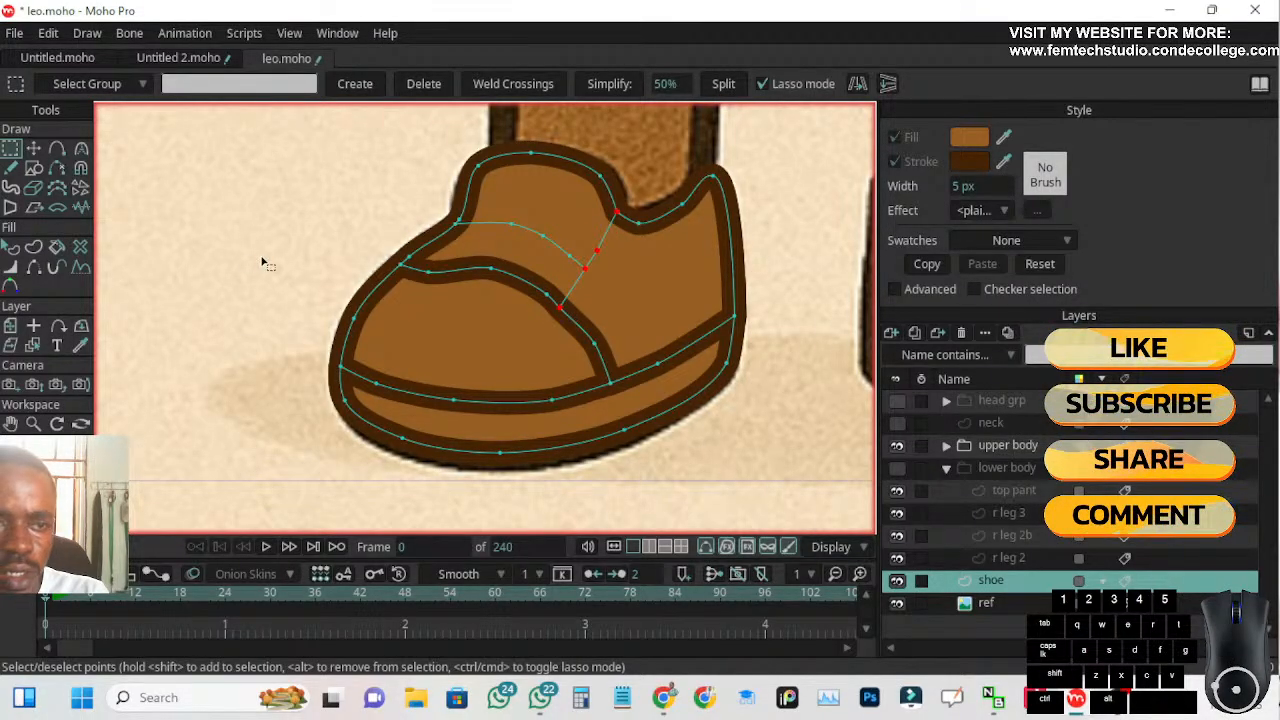
{"action": "left_click", "coordinate": [39, 253]}
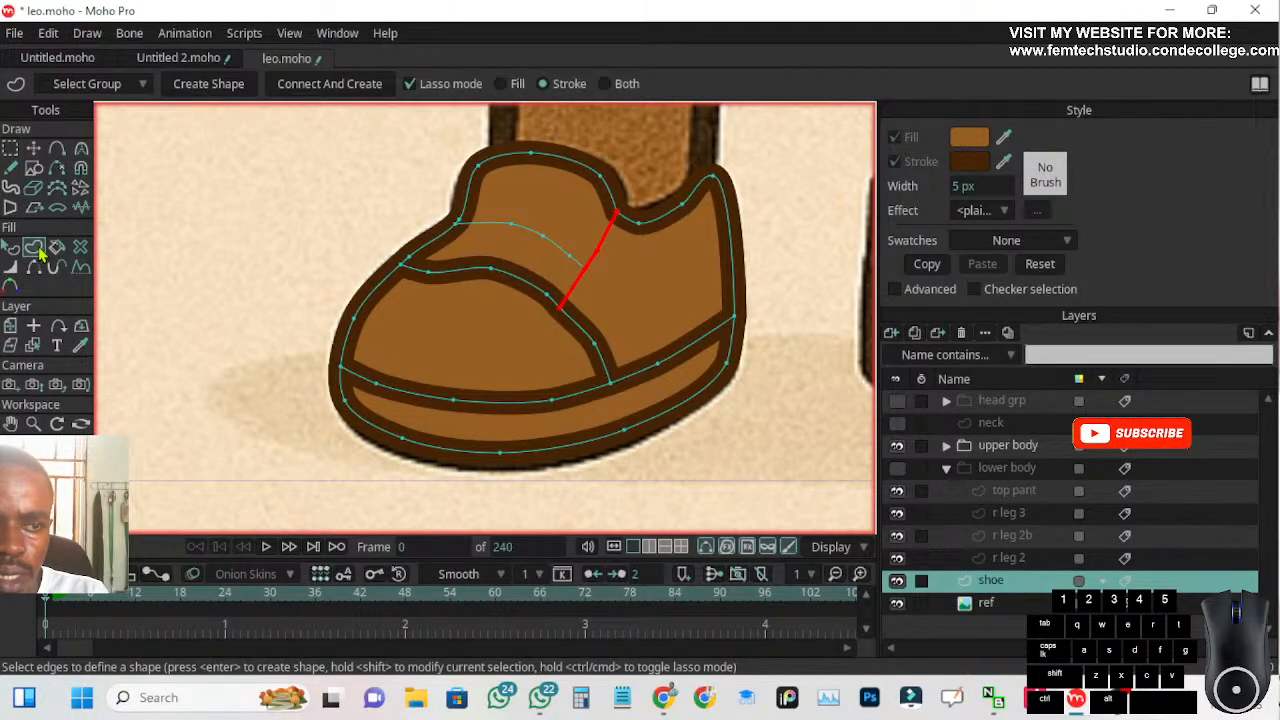
{"action": "left_click", "coordinate": [545, 85]}
{"action": "left_click", "coordinate": [208, 84]}
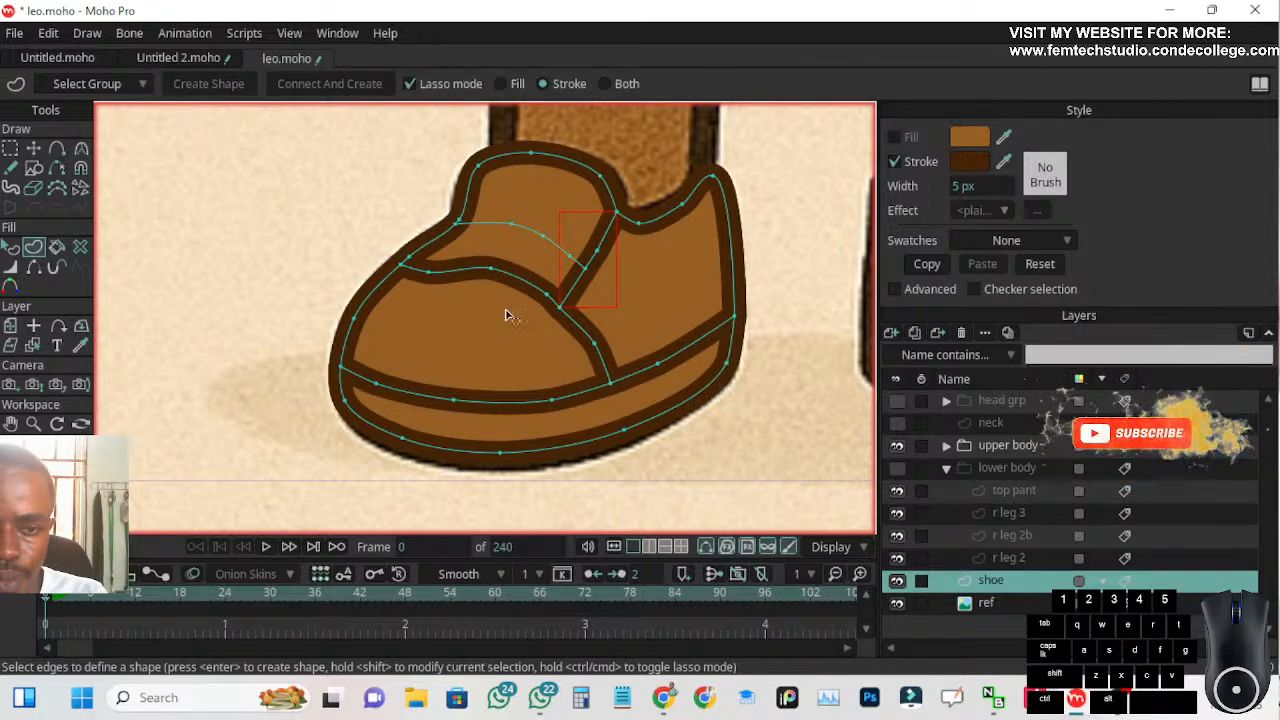
Lasso-select the curved seam across the shoe's tongue up to the side seam and create a stroke-only shape along it
{"action": "scroll", "coordinate": [498, 314], "scroll_direction": "down", "scroll_amount": 2}
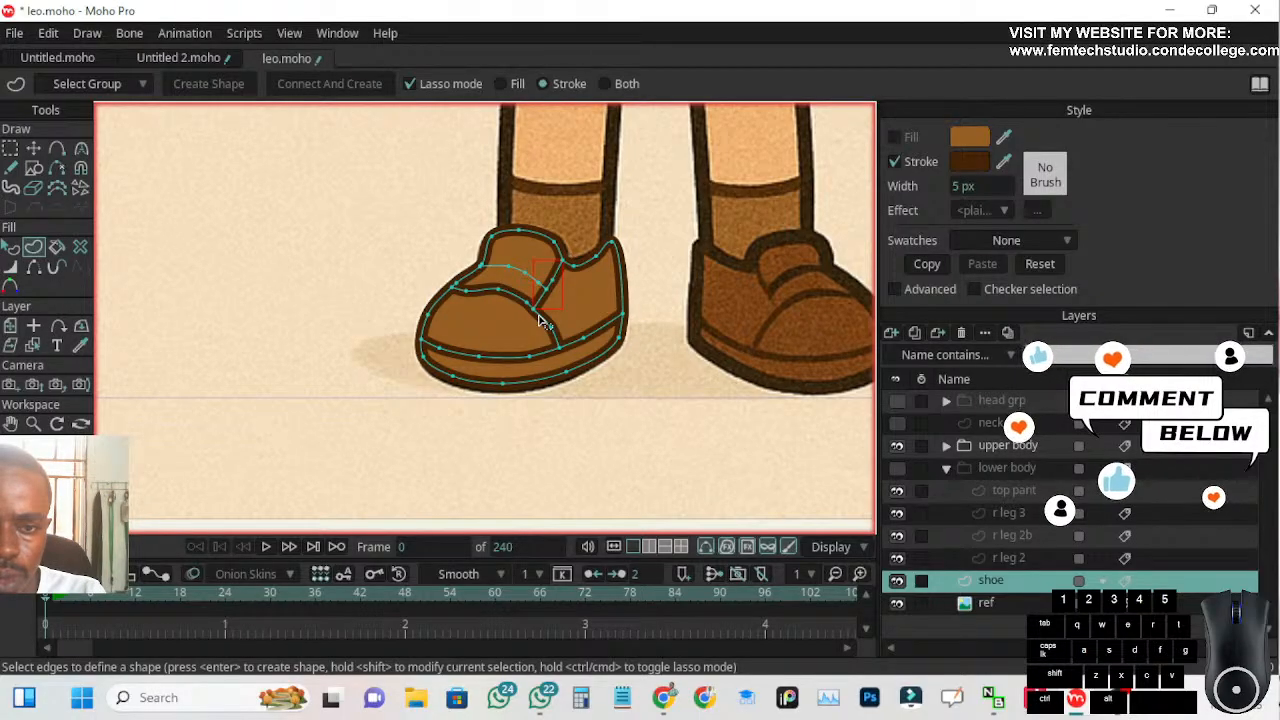
{"action": "scroll", "coordinate": [572, 276], "scroll_direction": "up", "scroll_amount": 3}
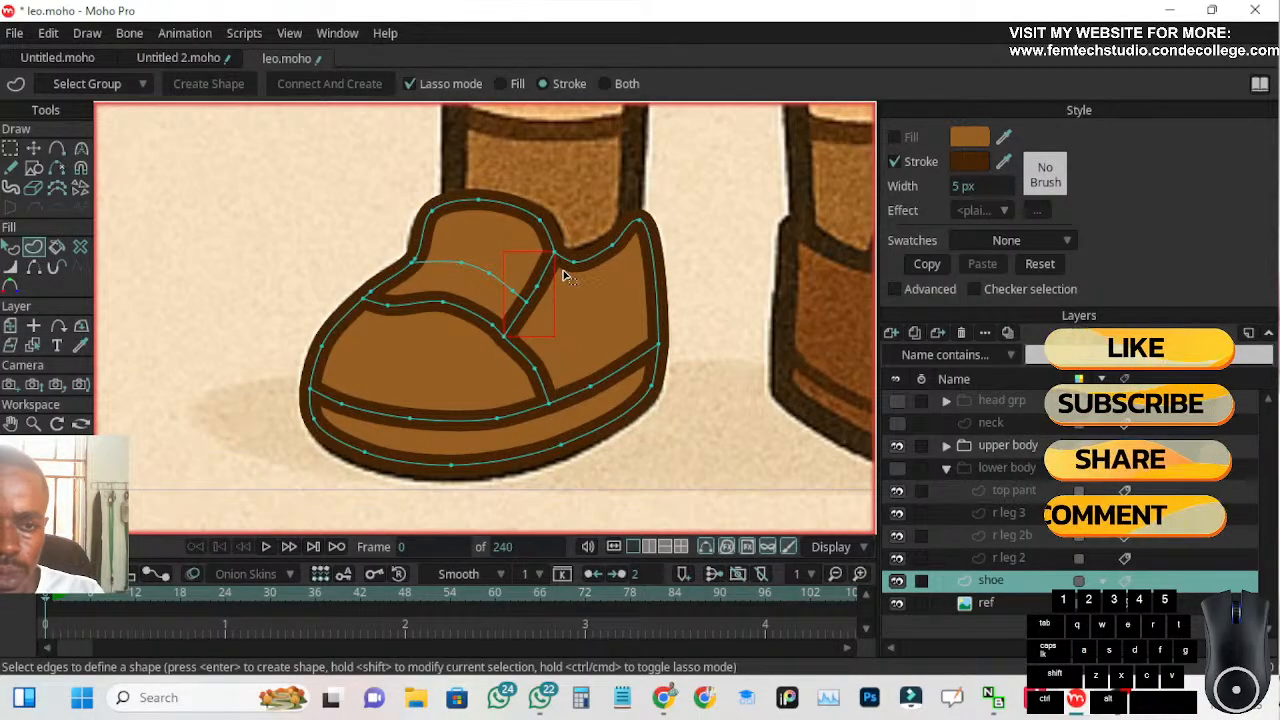
{"action": "left_click", "coordinate": [10, 148]}
{"action": "left_click", "coordinate": [288, 214]}
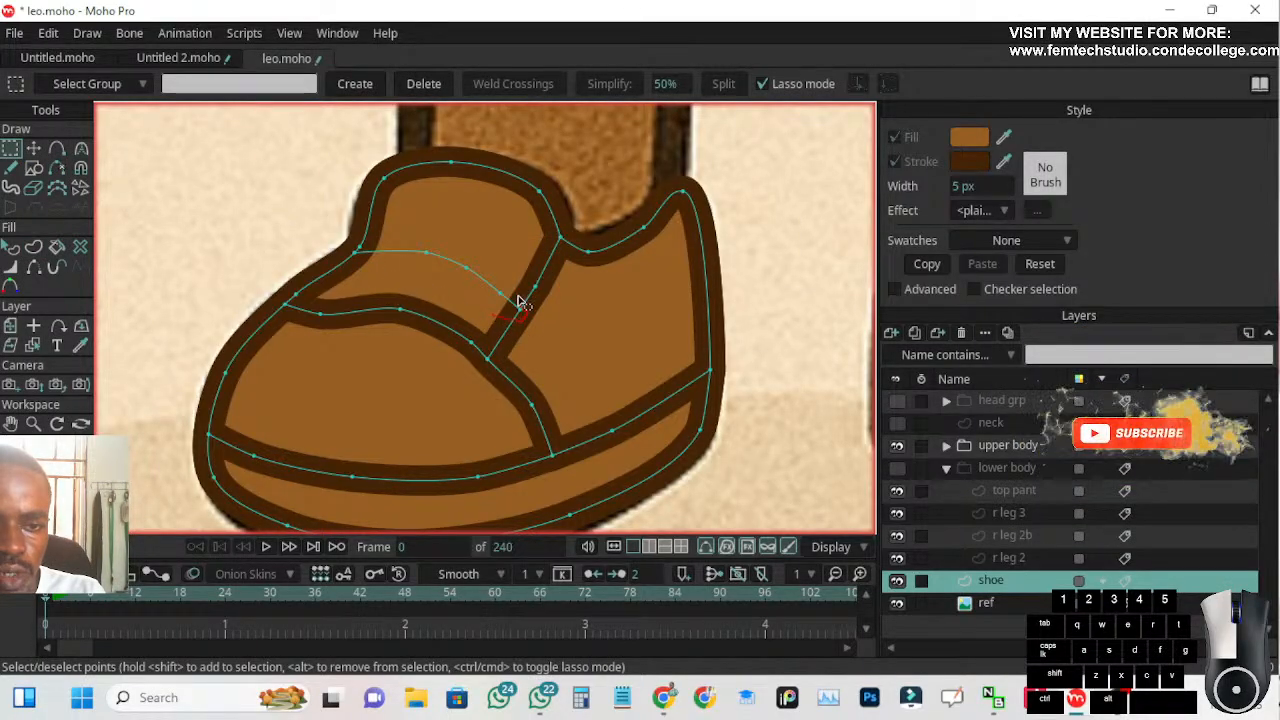
{"action": "left_click_drag", "start_coordinate": [425, 246], "coordinate": [395, 247]}
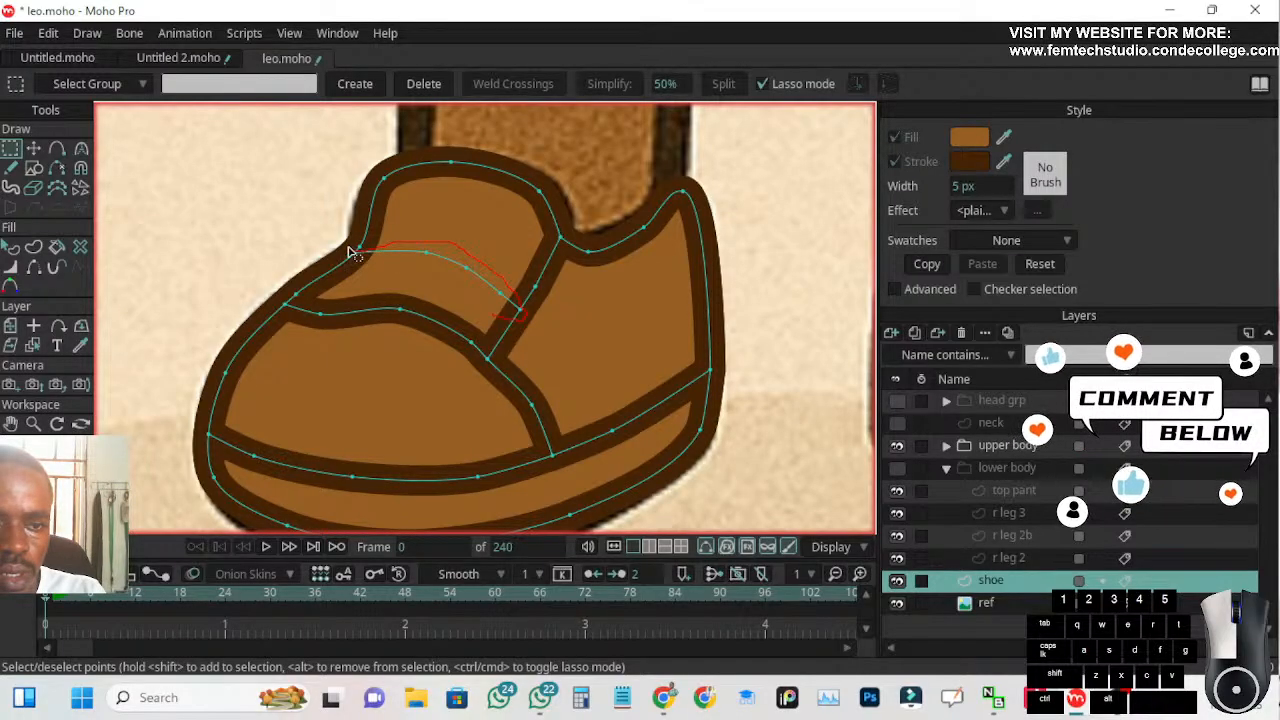
{"action": "left_click_drag", "start_coordinate": [508, 323], "coordinate": [498, 318]}
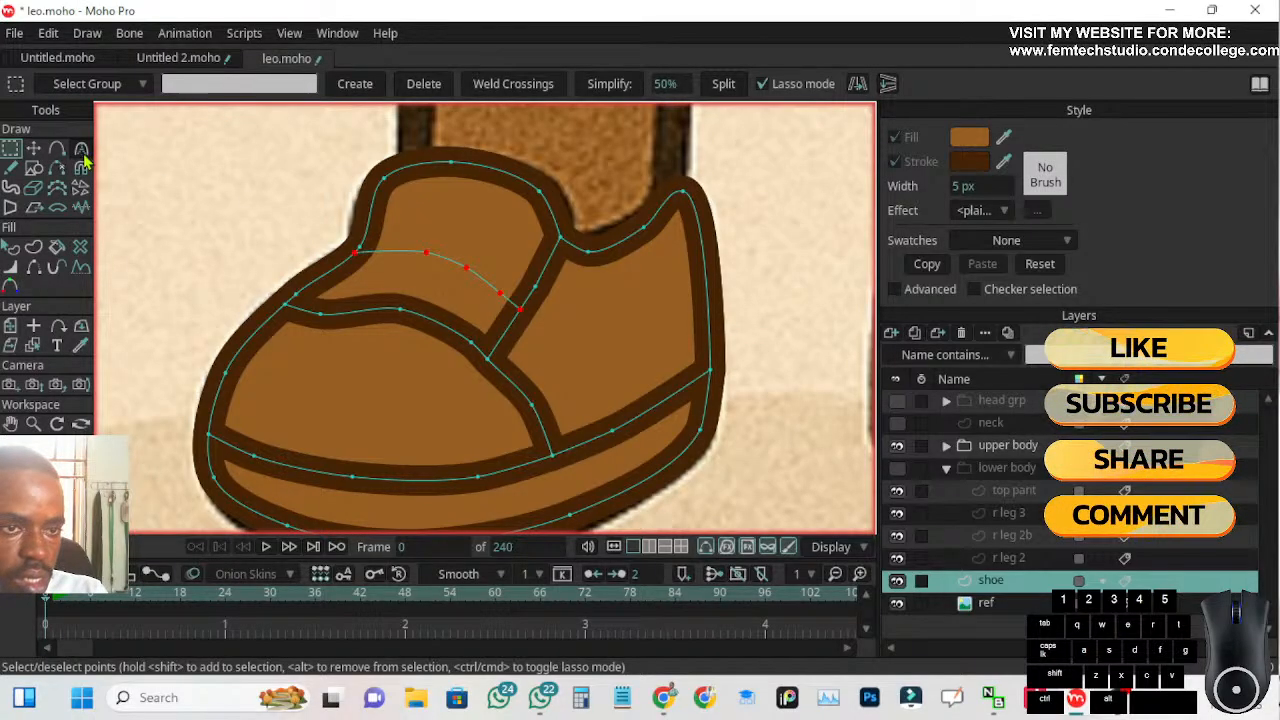
{"action": "left_click", "coordinate": [38, 250]}
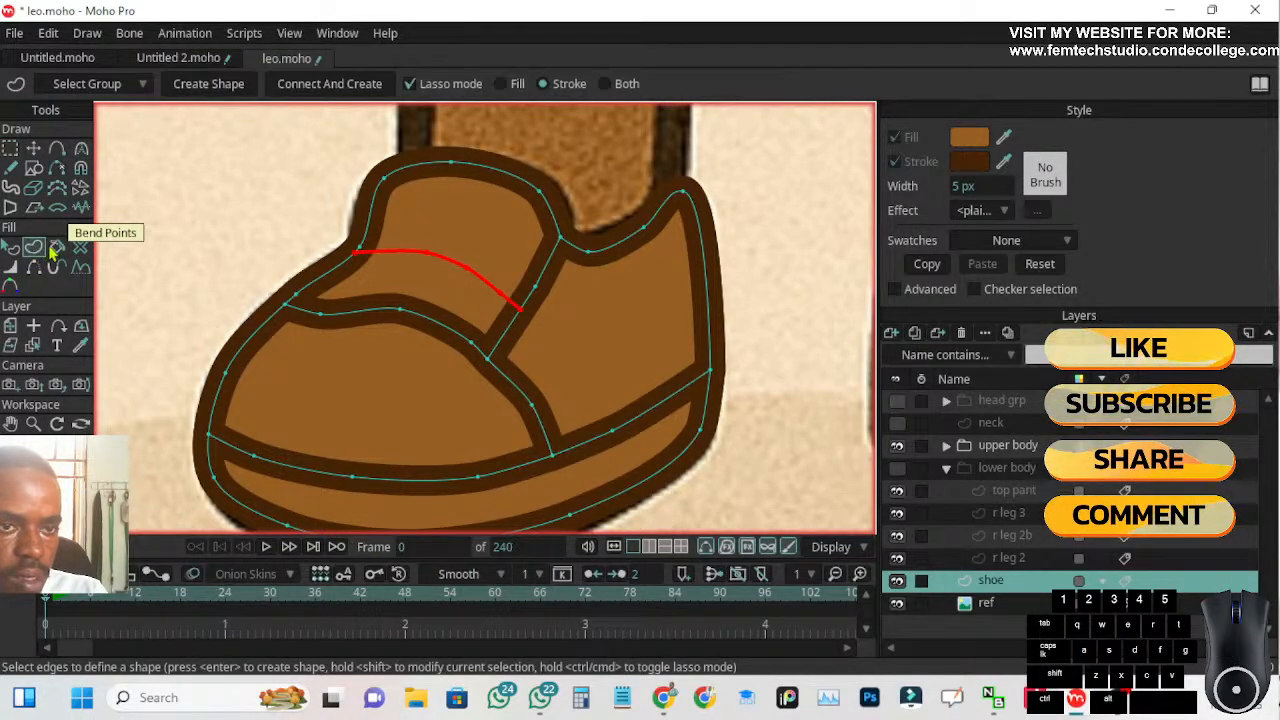
{"action": "left_click", "coordinate": [203, 88]}
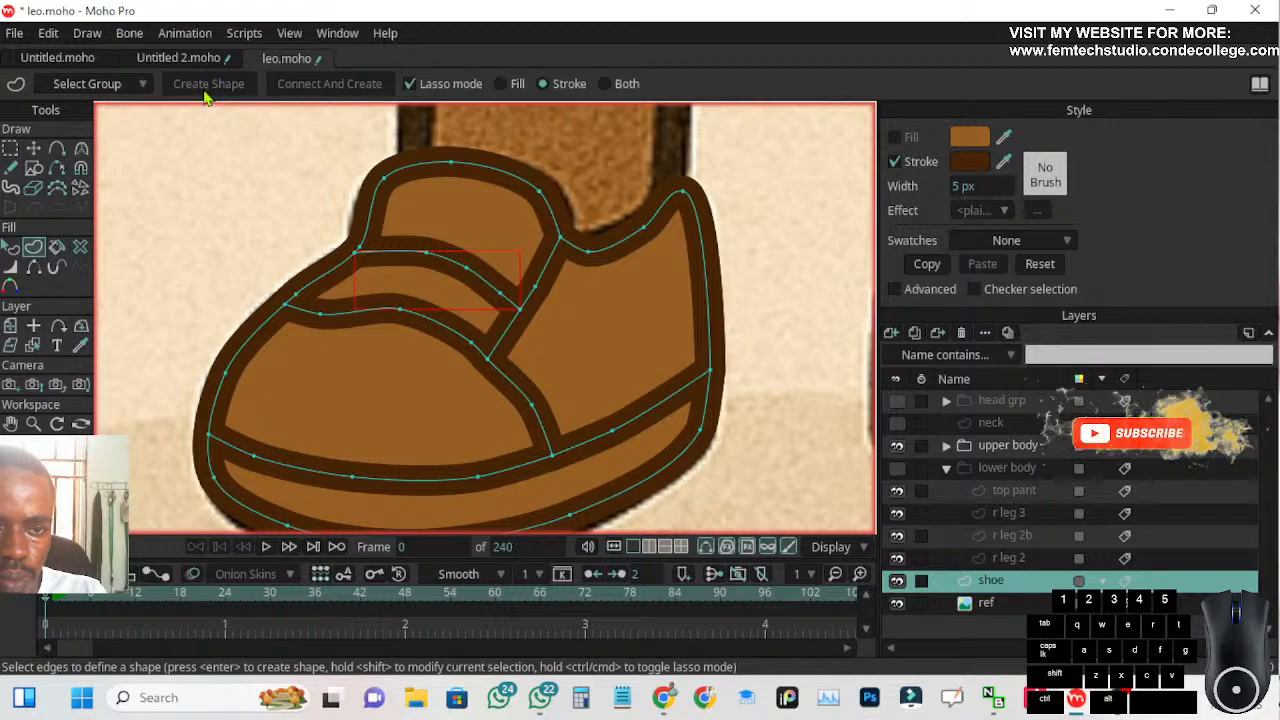
{"action": "scroll", "coordinate": [285, 172], "scroll_direction": "down", "scroll_amount": 3}
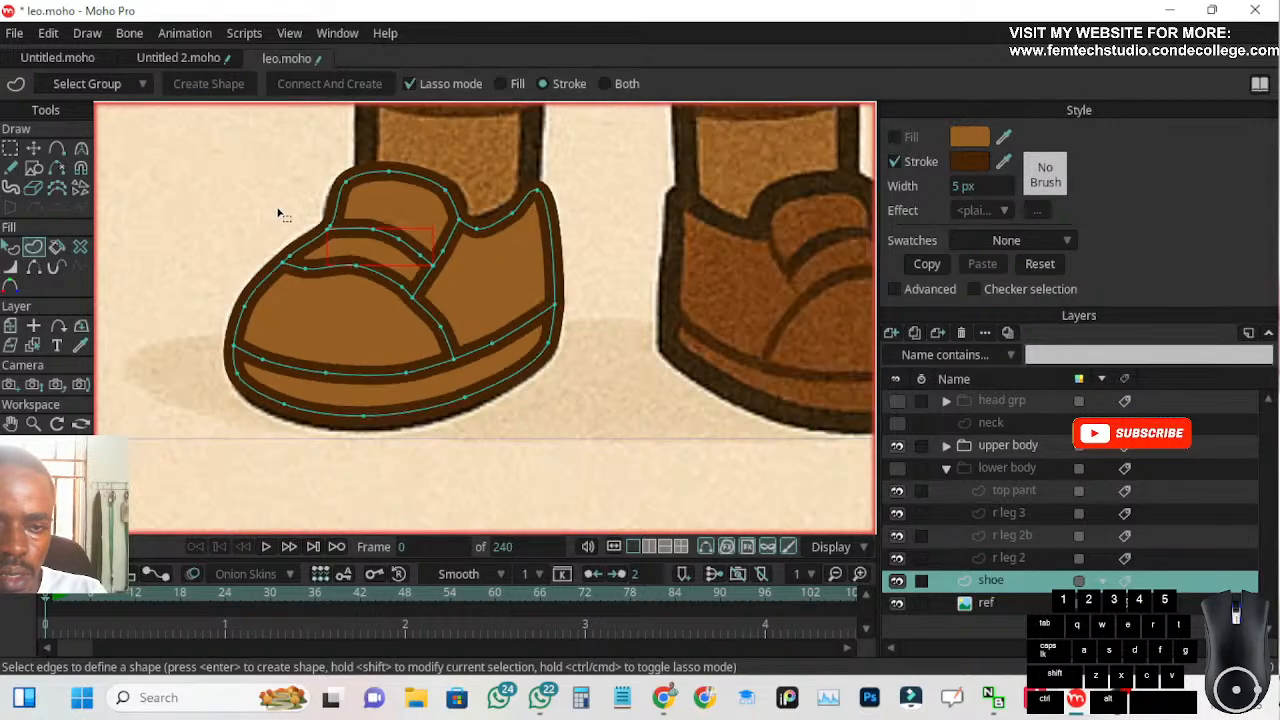
{"action": "left_click", "coordinate": [33, 148]}
{"action": "scroll", "coordinate": [200, 268], "scroll_direction": "down", "scroll_amount": 1}
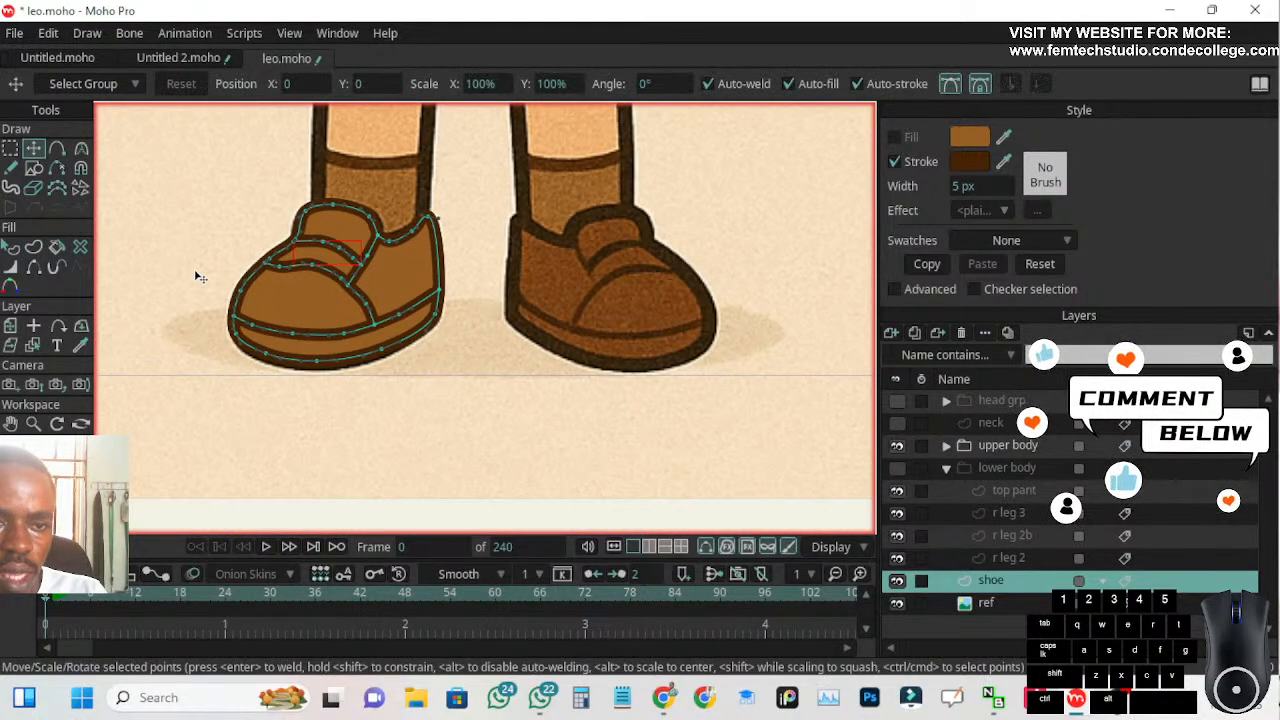
{"action": "left_click", "coordinate": [81, 149]}
{"action": "left_click", "coordinate": [57, 148]}
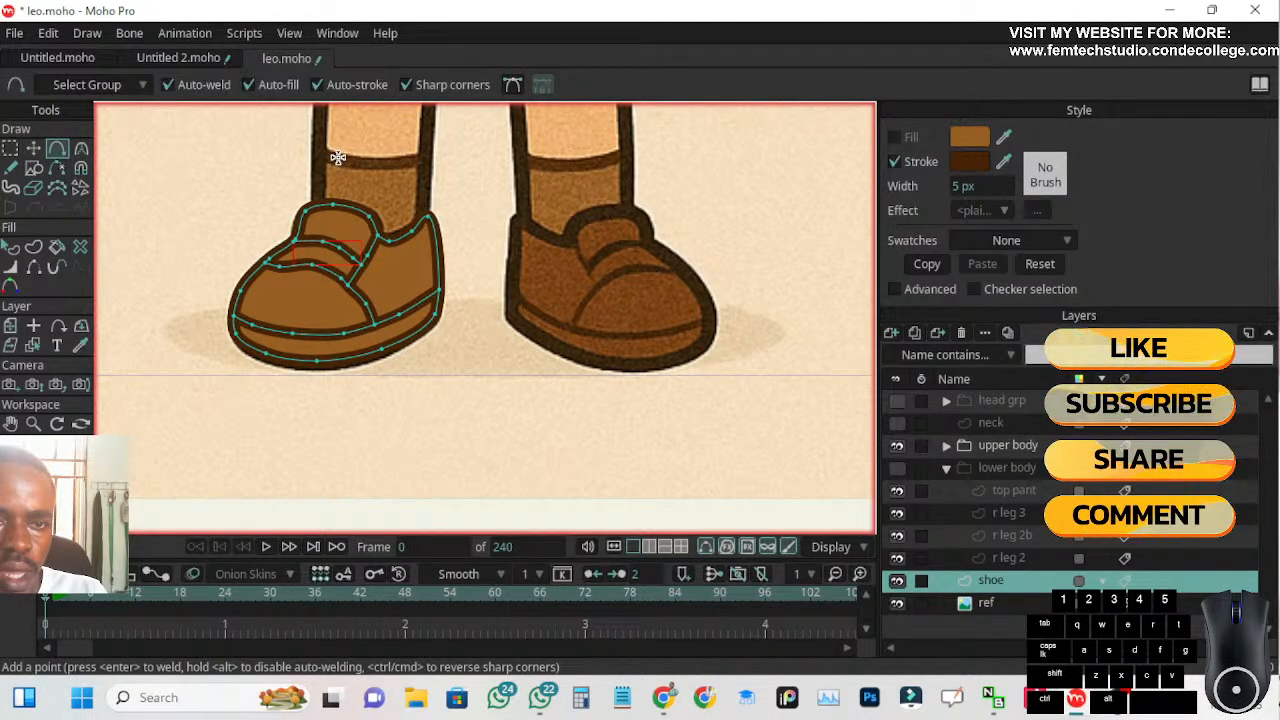
{"action": "mouse_move", "coordinate": [204, 185]}
{"action": "left_mouse_down"}
{"action": "mouse_move", "coordinate": [185, 348]}
{"action": "mouse_move", "coordinate": [162, 292]}
{"action": "left_mouse_up"}
{"action": "key", "text": "ctrl+z"}
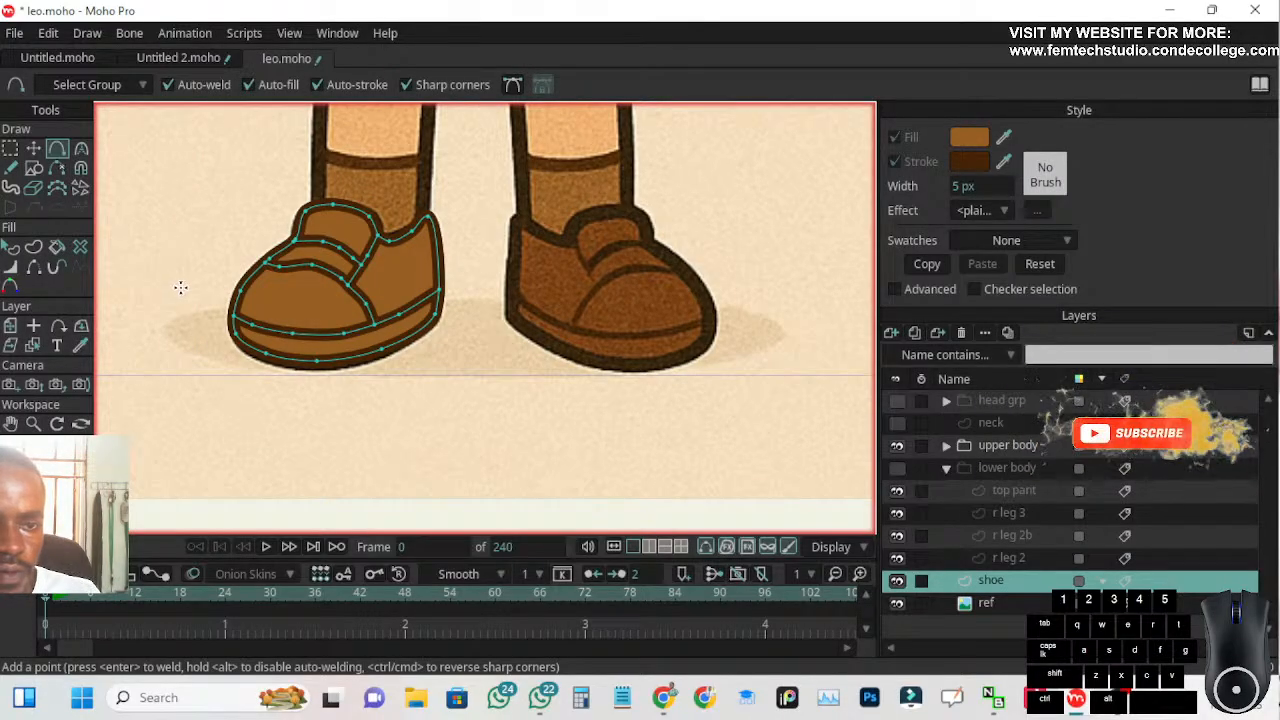
Make the lower body group visible again to show the leg parts together with the shoe
{"action": "scroll", "coordinate": [179, 285], "scroll_direction": "down", "scroll_amount": 3}
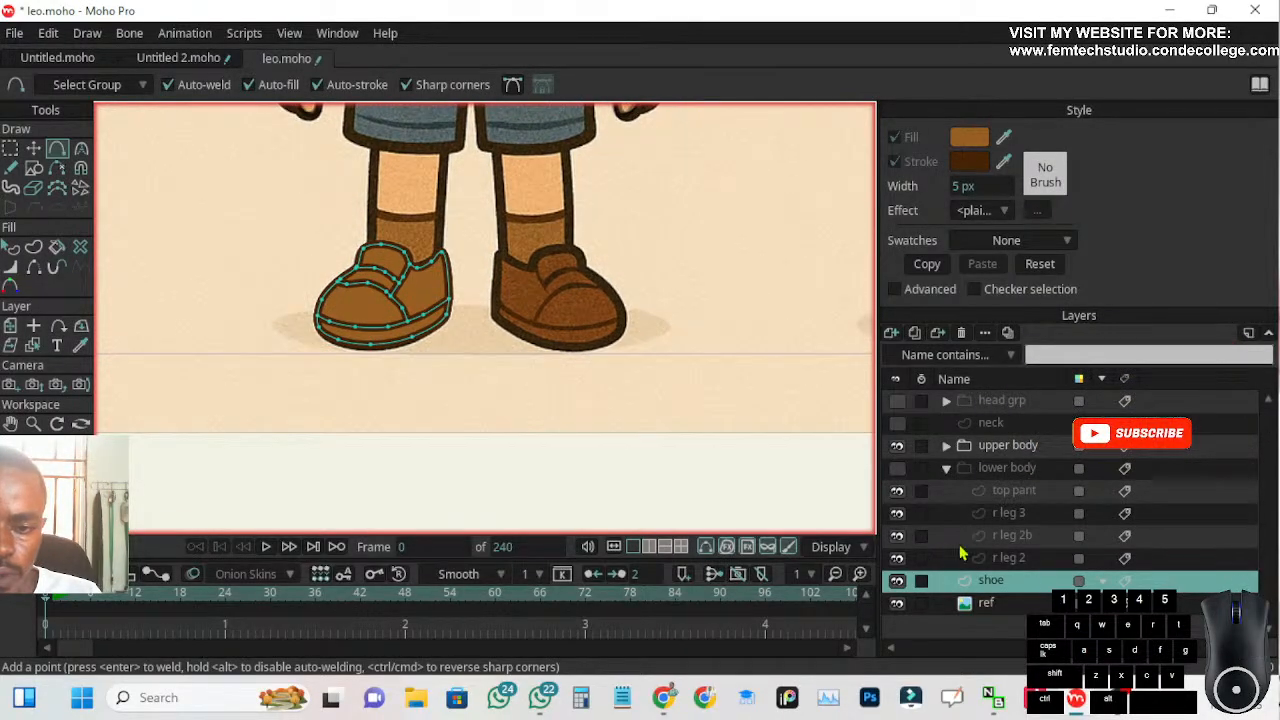
{"action": "left_click", "coordinate": [898, 469]}
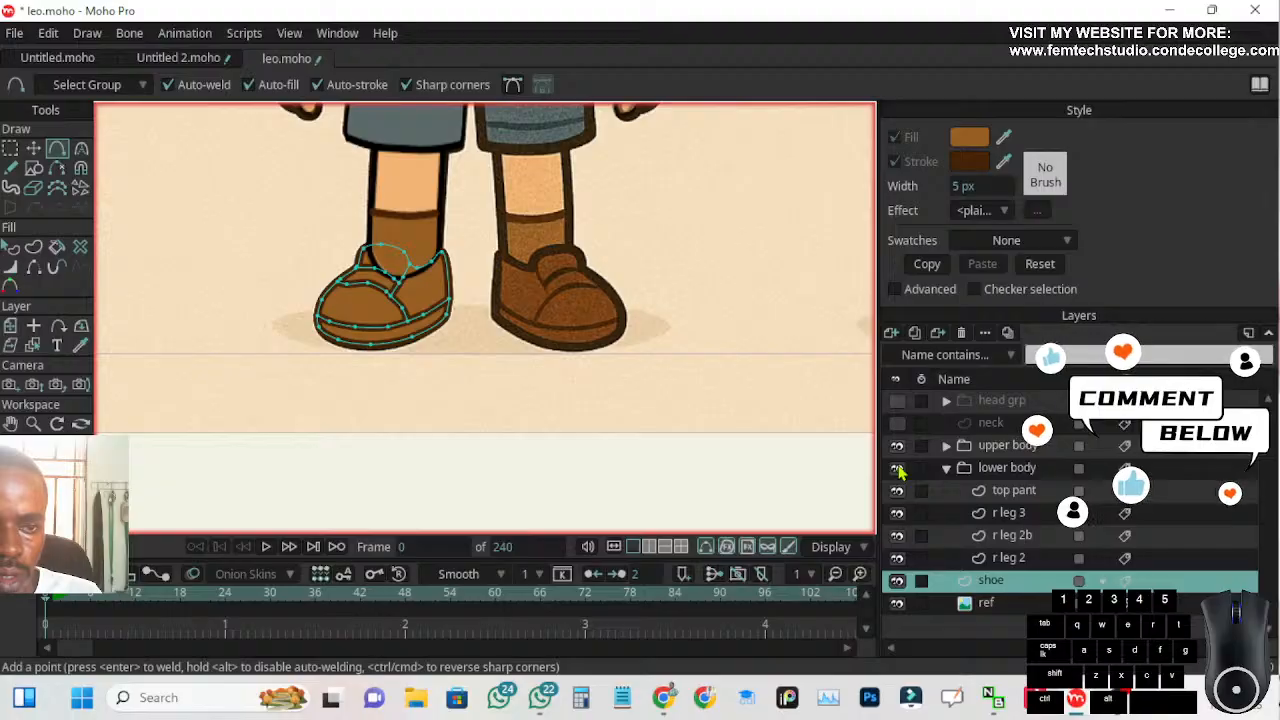
{"action": "scroll", "coordinate": [380, 270], "scroll_direction": "up", "scroll_amount": 2}
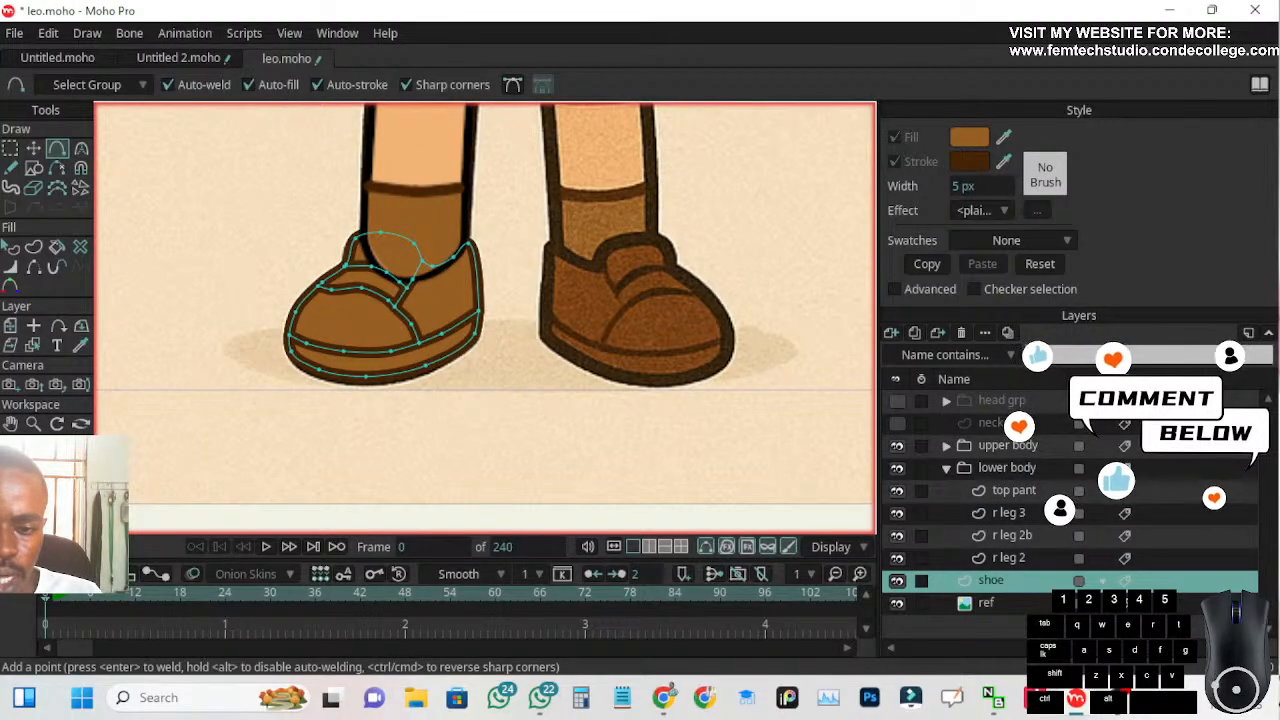
Compare the finished shoe with the reference by hiding the shoe layer and showing it again
{"action": "left_click", "coordinate": [1030, 603]}
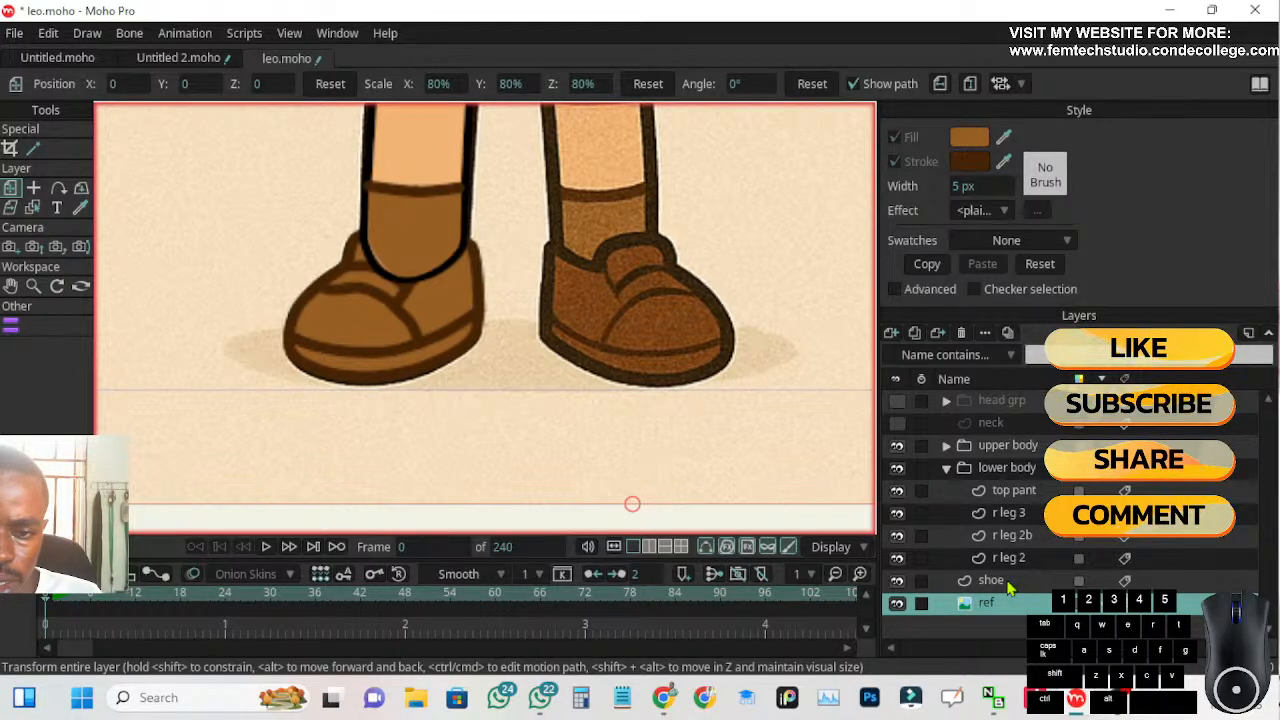
{"action": "left_click", "coordinate": [1008, 587]}
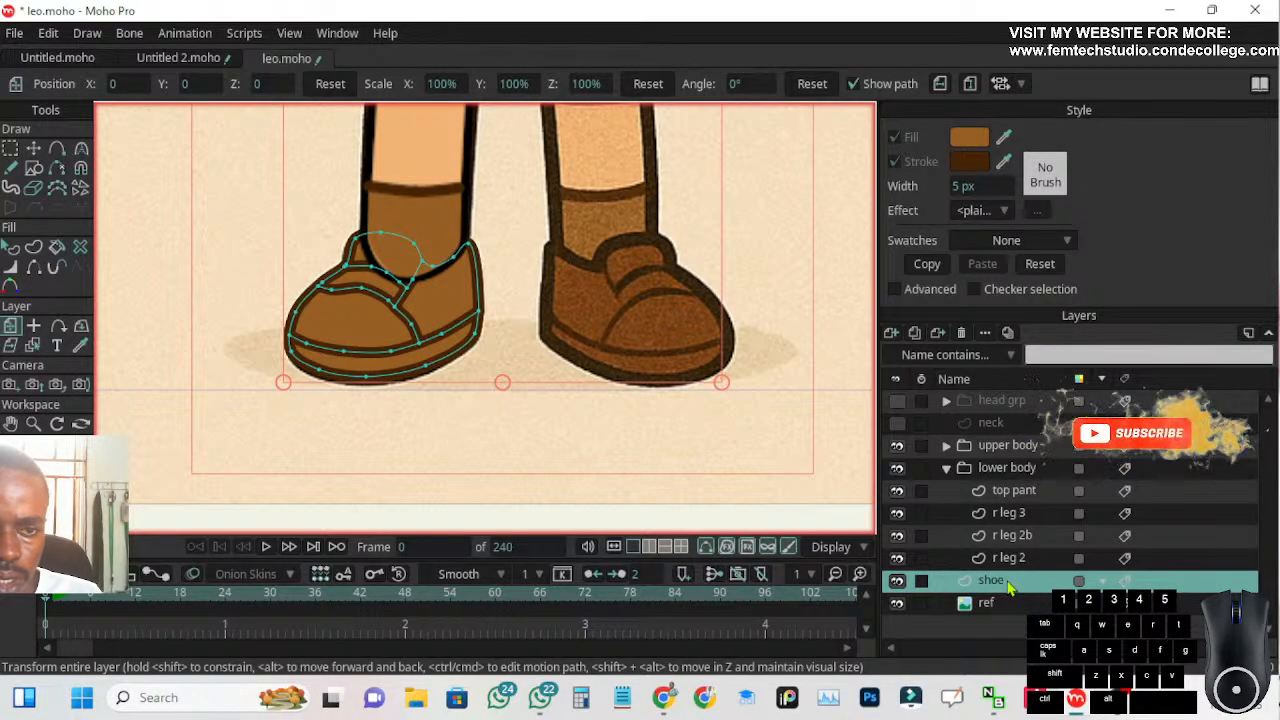
{"action": "left_click", "coordinate": [897, 581]}
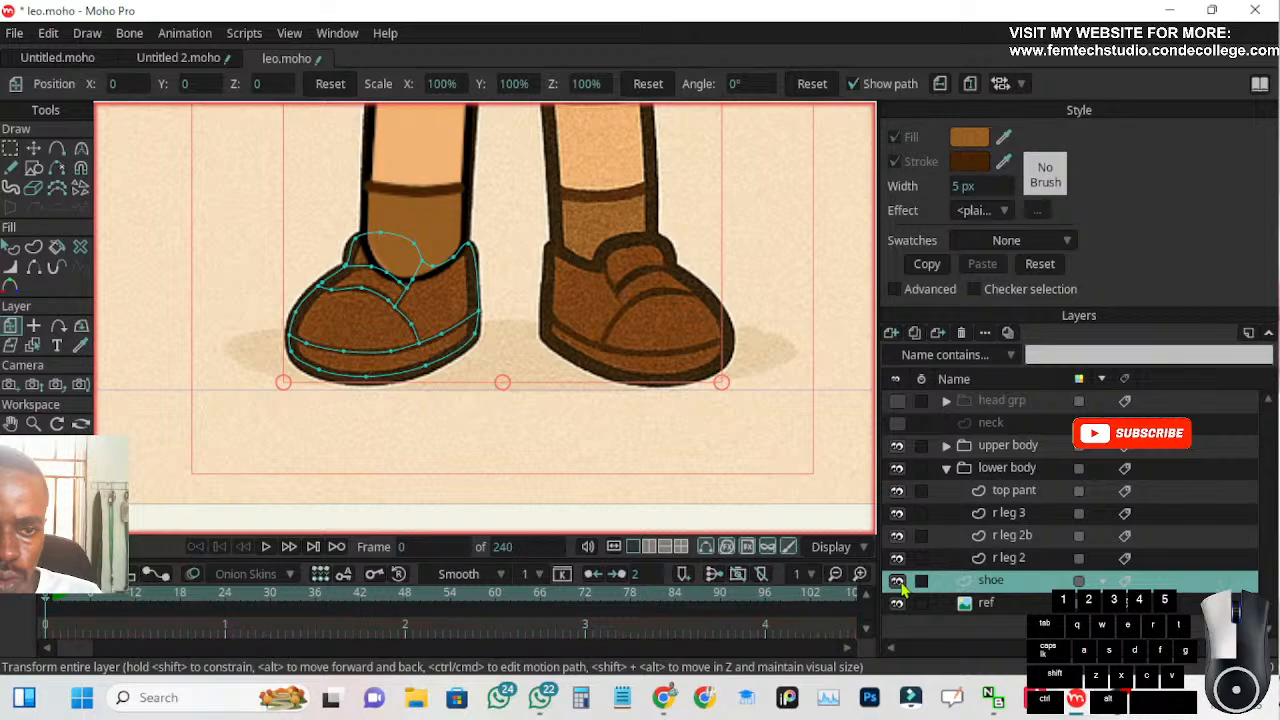
{"action": "left_click", "coordinate": [897, 581]}
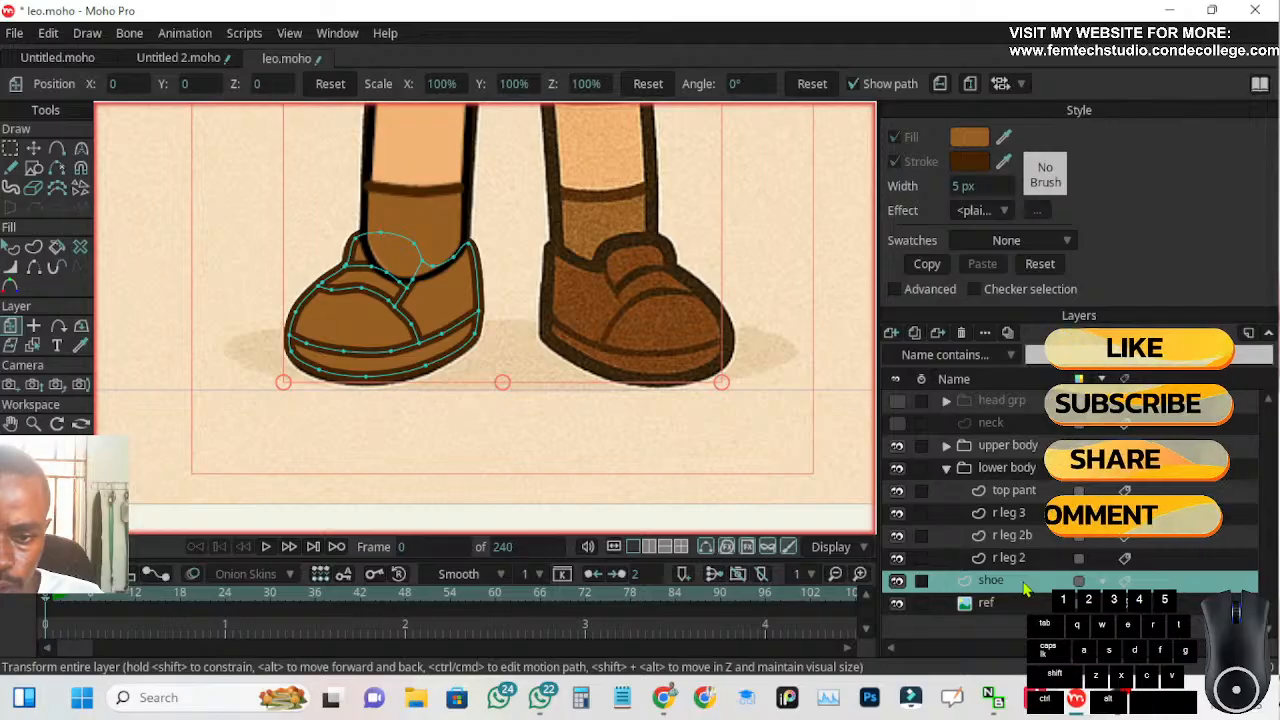
Move the shoe layer directly above r leg 2b in the lower body group so it covers the sock's end
{"action": "left_click_drag", "start_coordinate": [1025, 590], "coordinate": [1030, 535]}
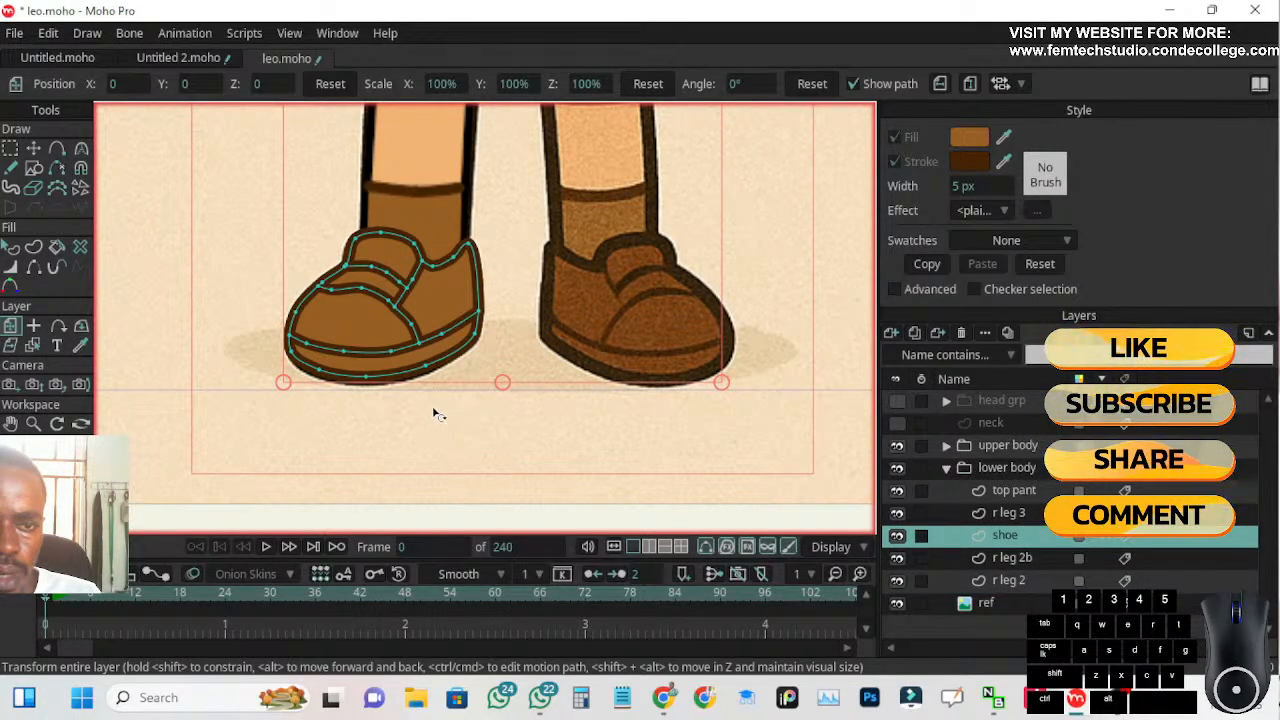
{"action": "scroll", "coordinate": [325, 376], "scroll_direction": "down", "scroll_amount": 1}
{"action": "left_click_drag", "start_coordinate": [301, 350], "coordinate": [394, 388]}
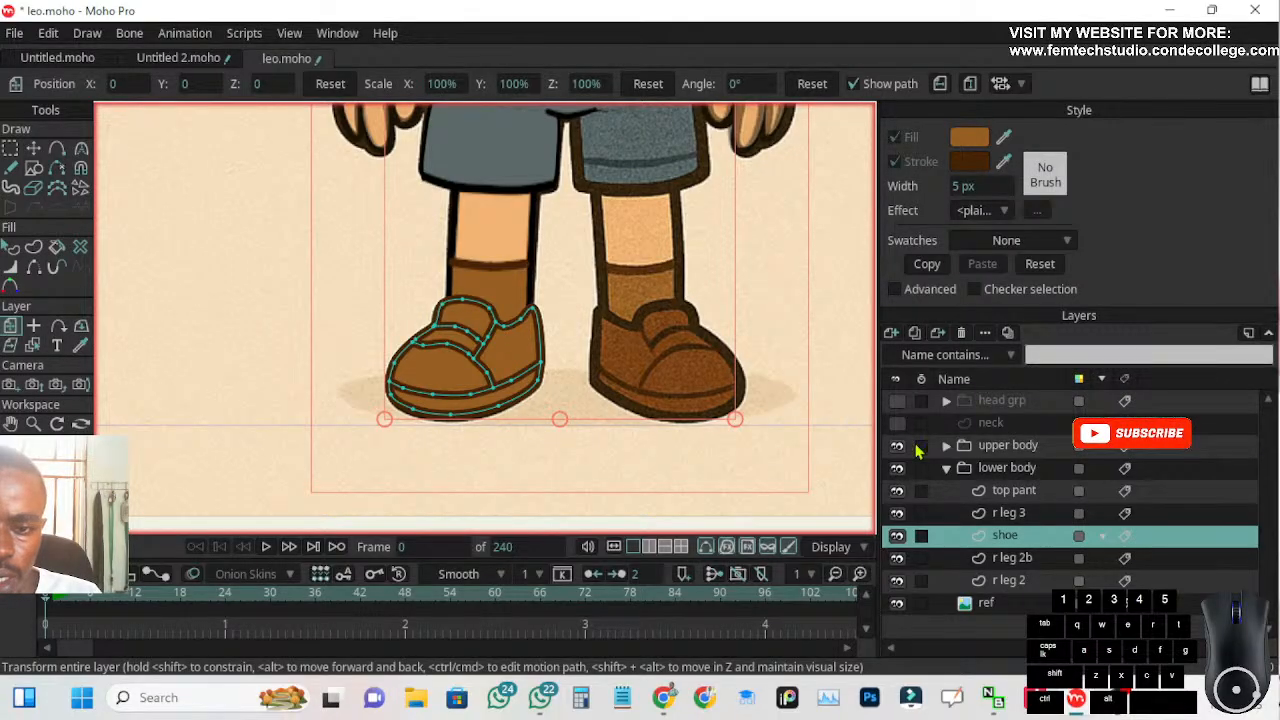
Put the r leg 3, shoe, r leg 2b and r leg 2 layers together into a new group made from the selection
{"action": "left_click", "coordinate": [1003, 491]}
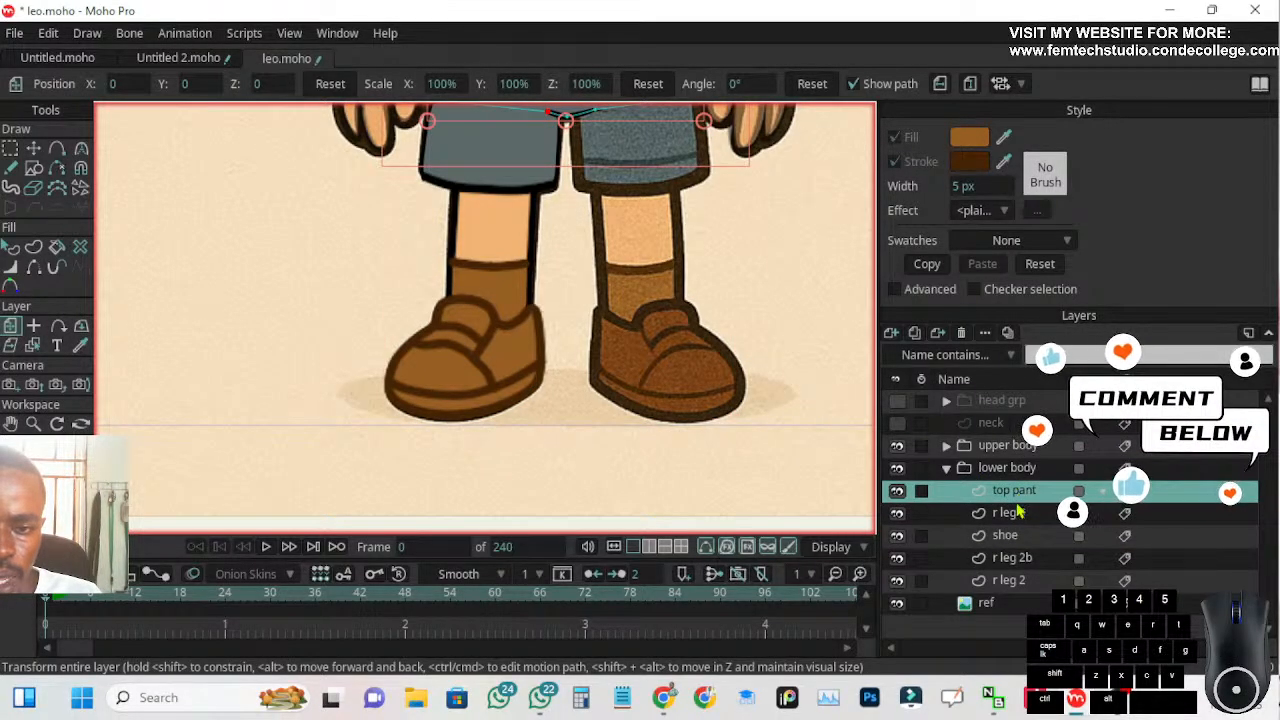
{"action": "left_click", "coordinate": [1018, 513]}
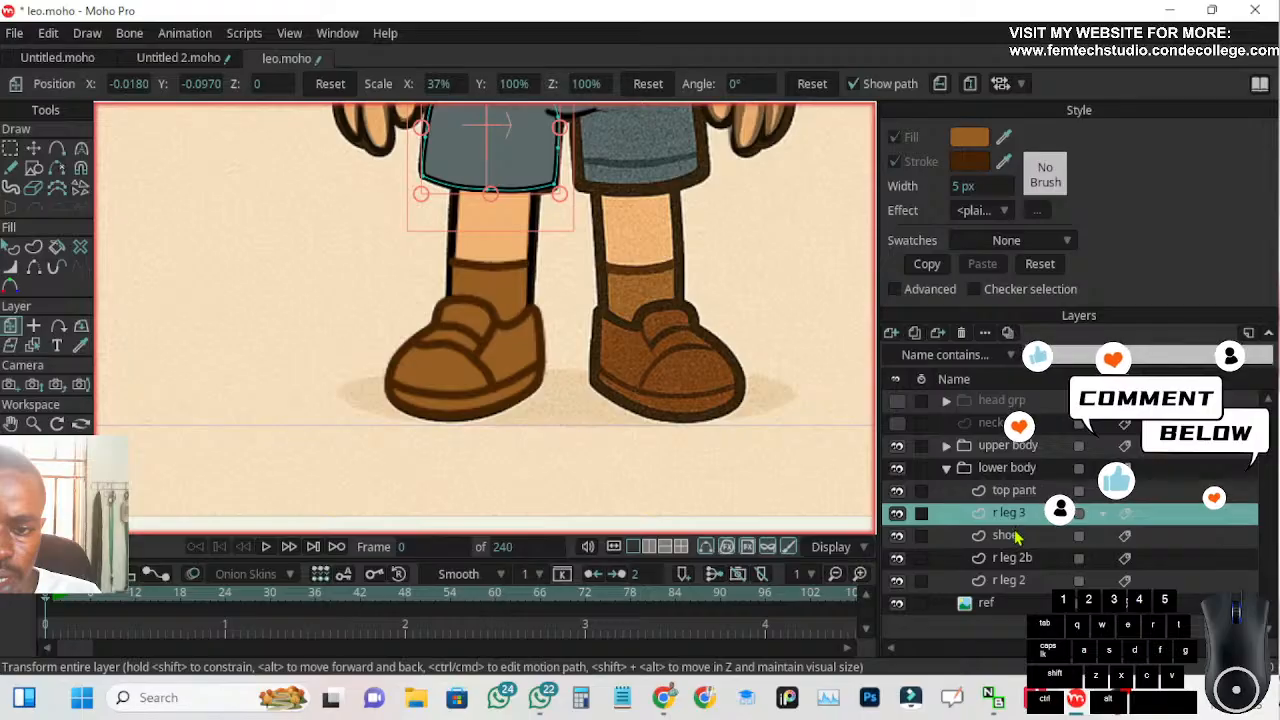
{"action": "left_click", "coordinate": [1015, 538]}
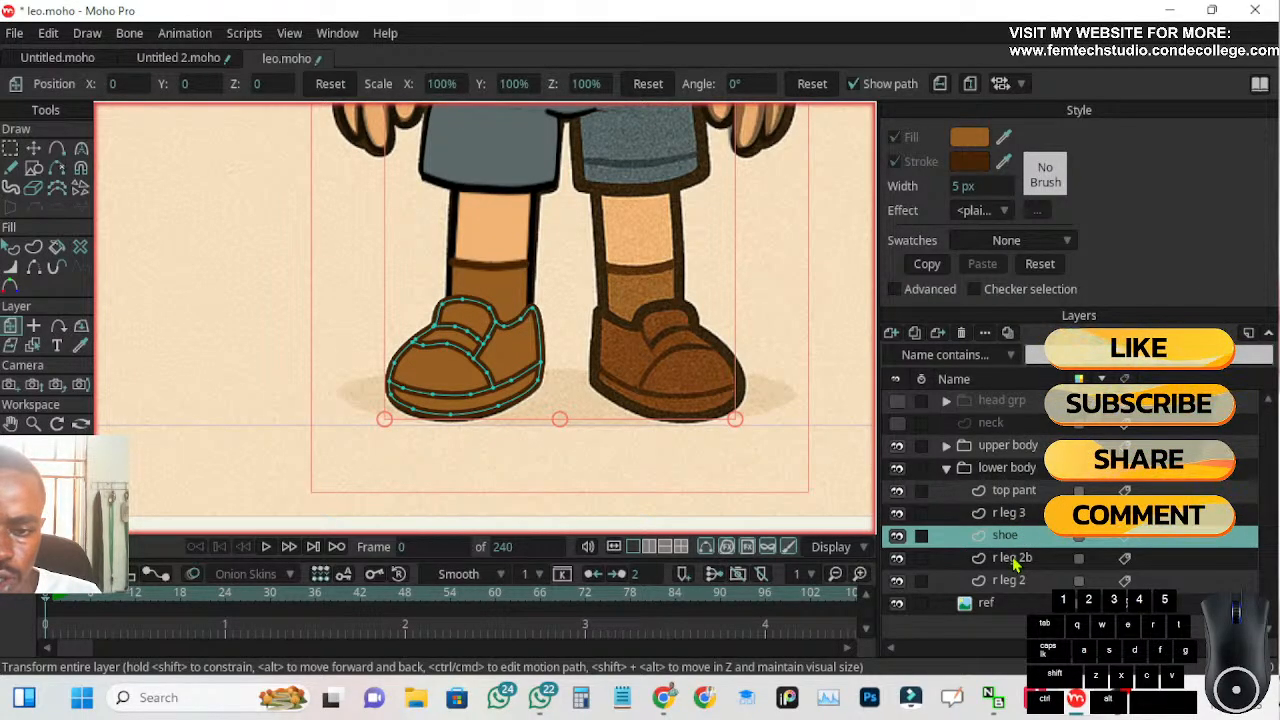
{"action": "left_click", "coordinate": [1017, 563]}
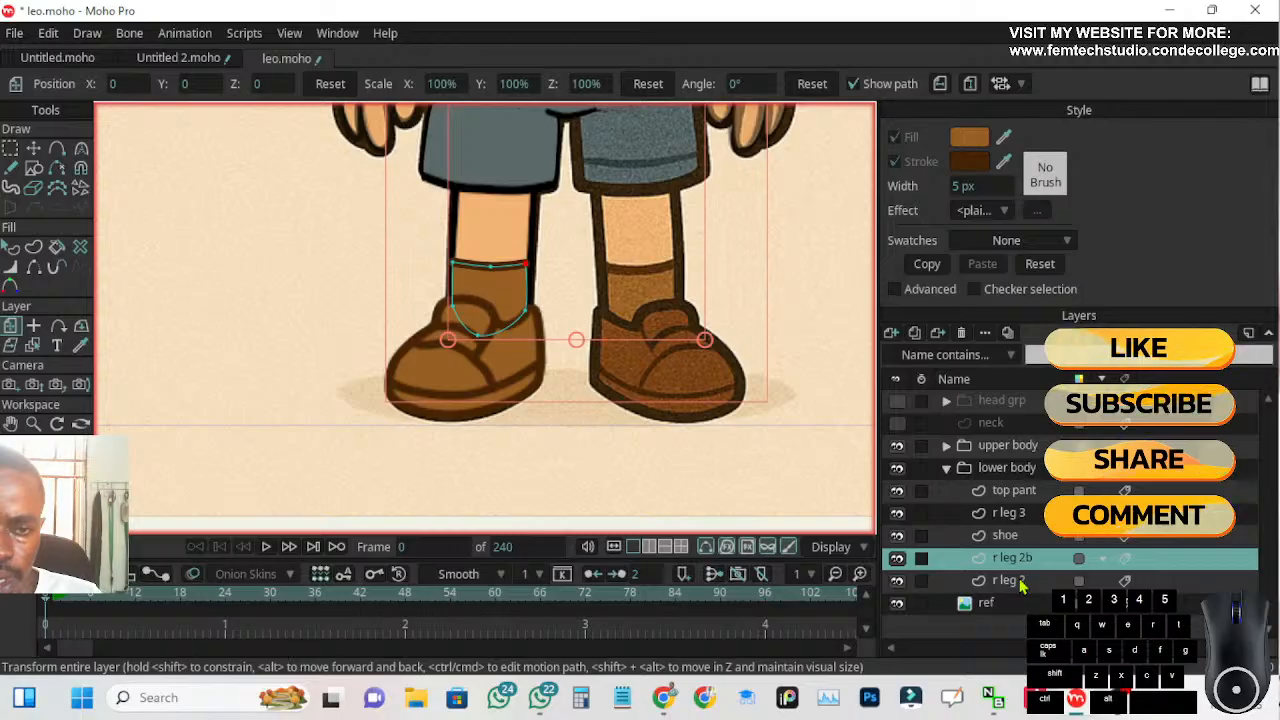
{"action": "left_click", "coordinate": [1021, 583]}
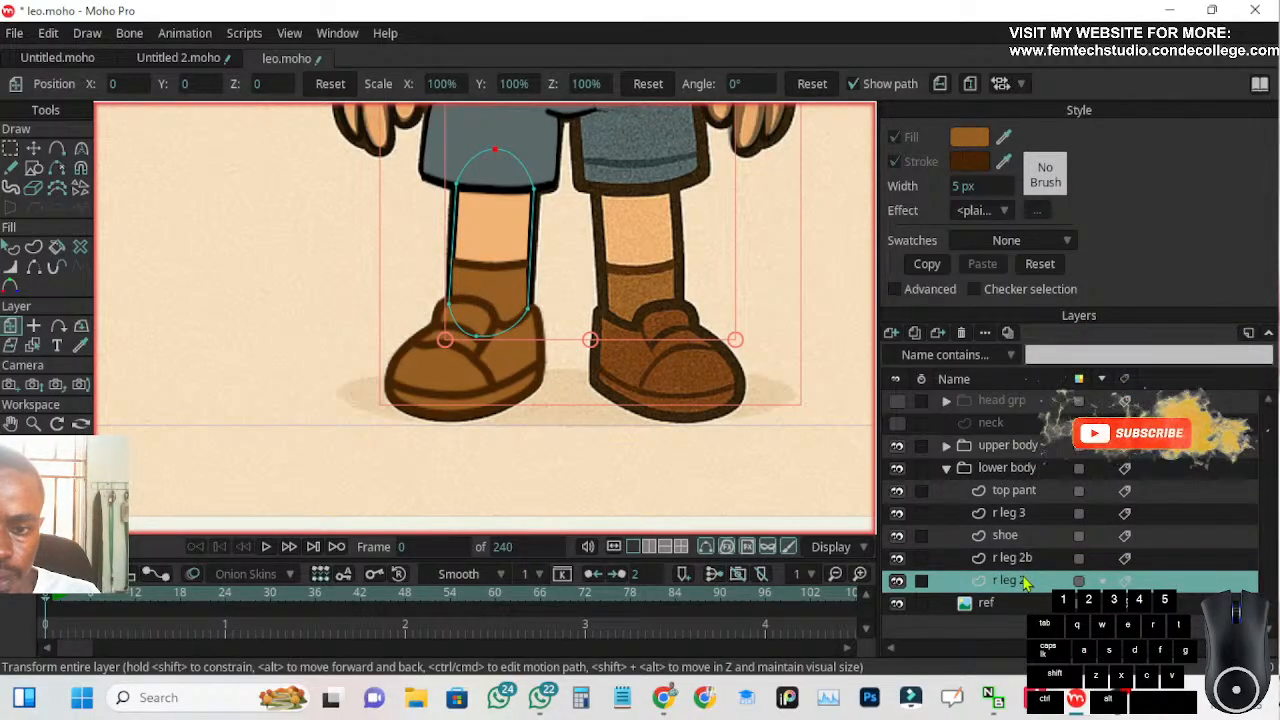
{"action": "left_click", "coordinate": [1020, 514], "text": "shift"}
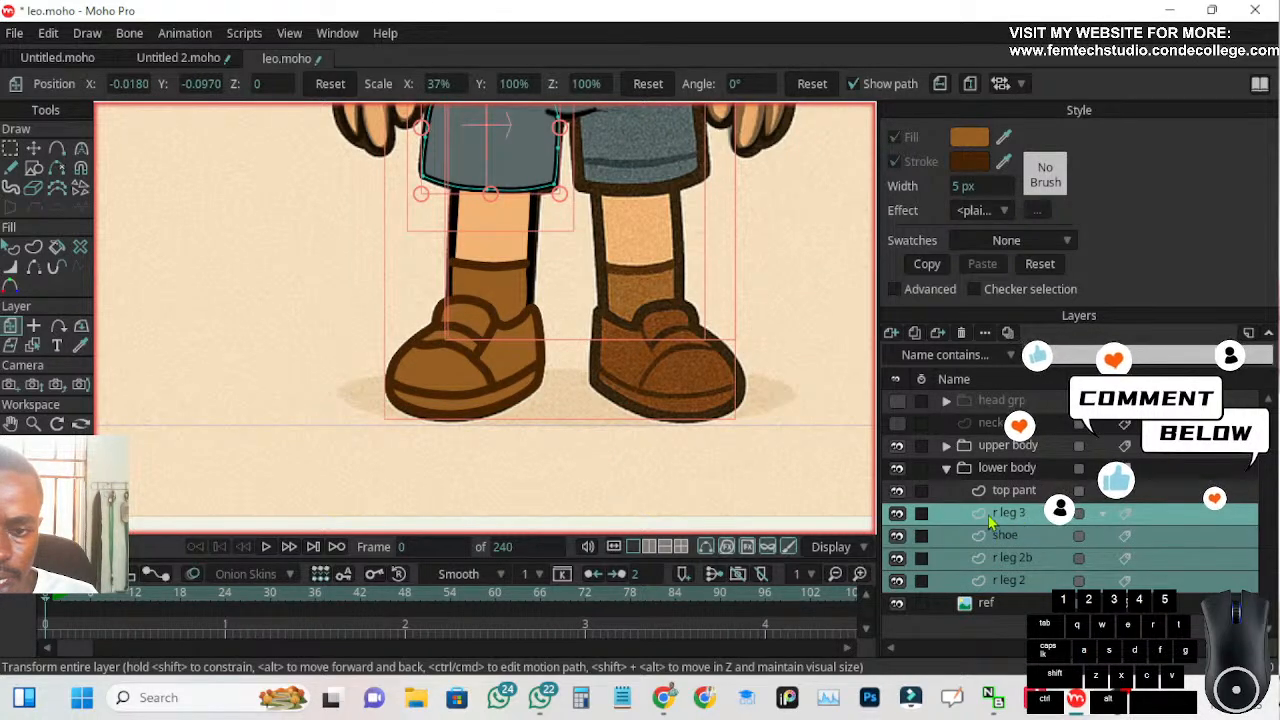
{"action": "scroll", "coordinate": [584, 458], "scroll_direction": "down", "scroll_amount": 6}
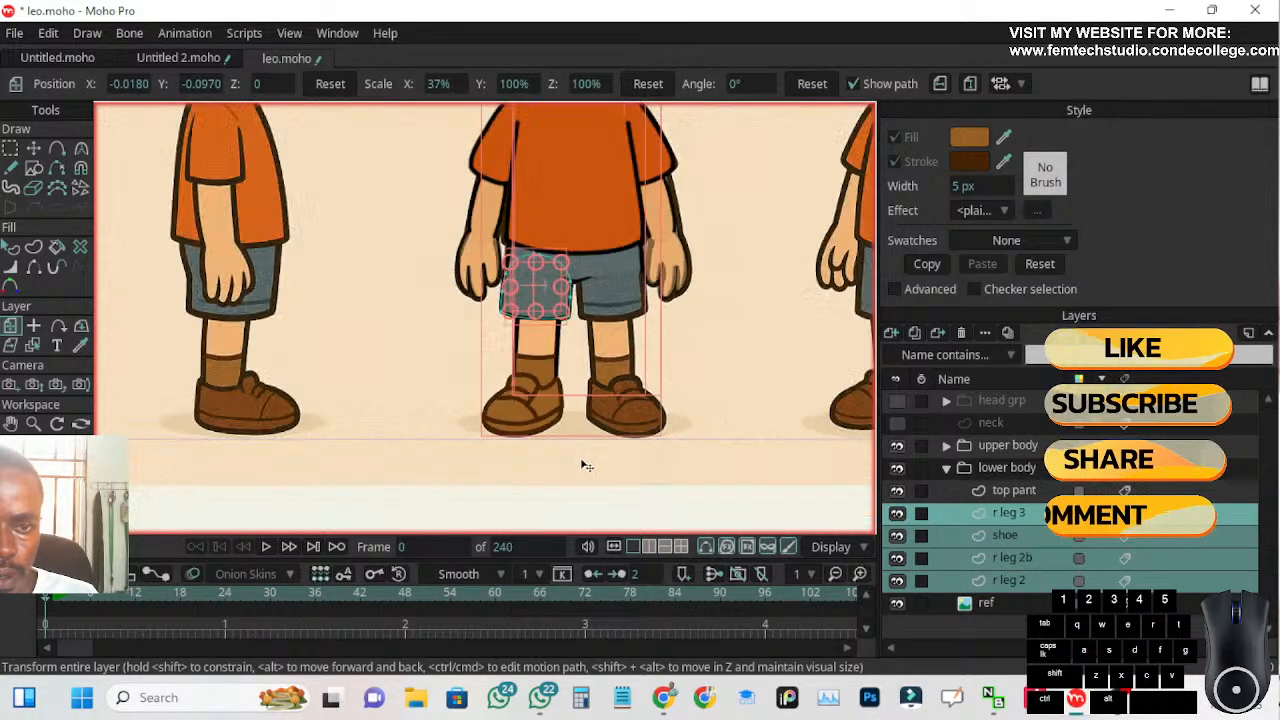
{"action": "scroll", "coordinate": [585, 450], "scroll_direction": "up", "scroll_amount": 4}
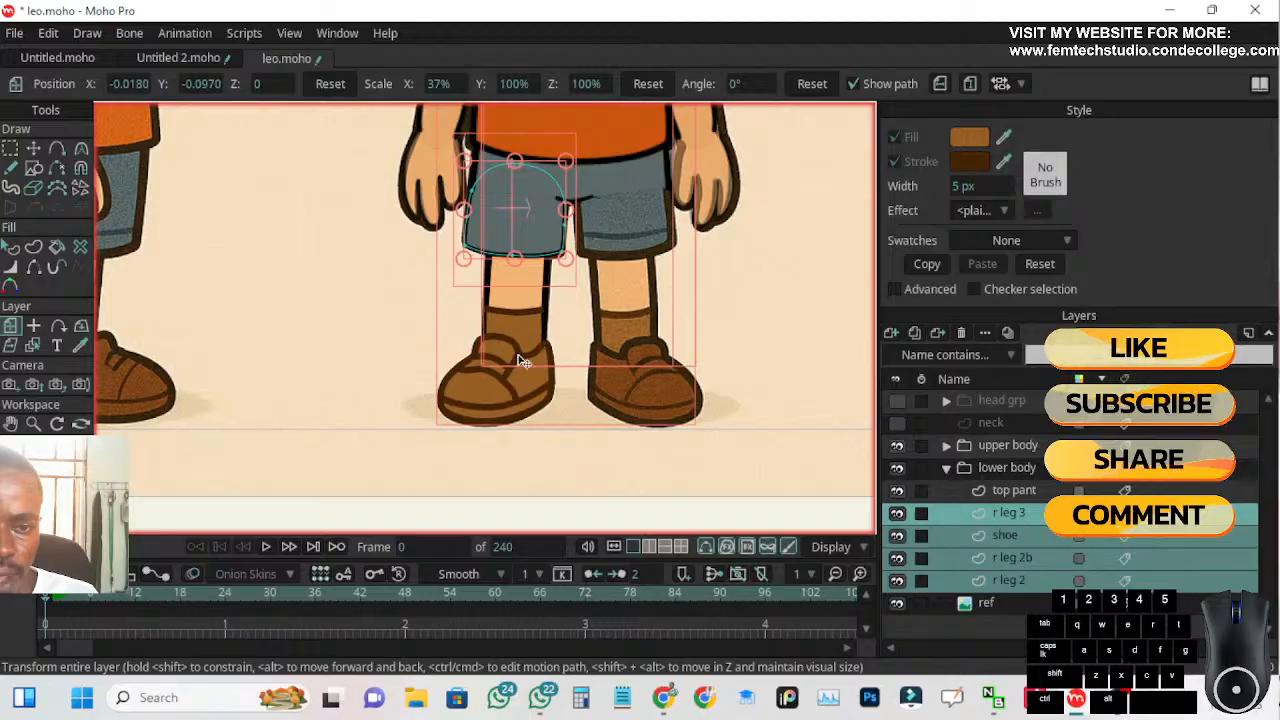
{"action": "left_click", "coordinate": [891, 335]}
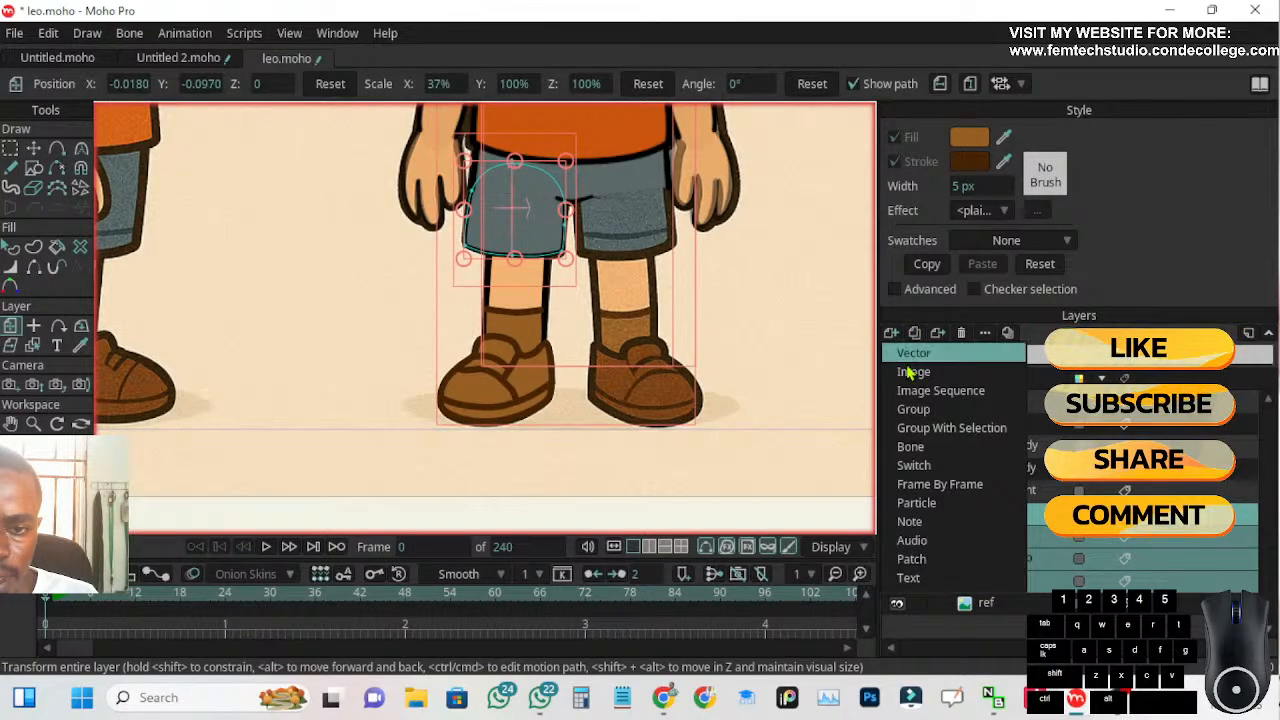
{"action": "left_click", "coordinate": [927, 430]}
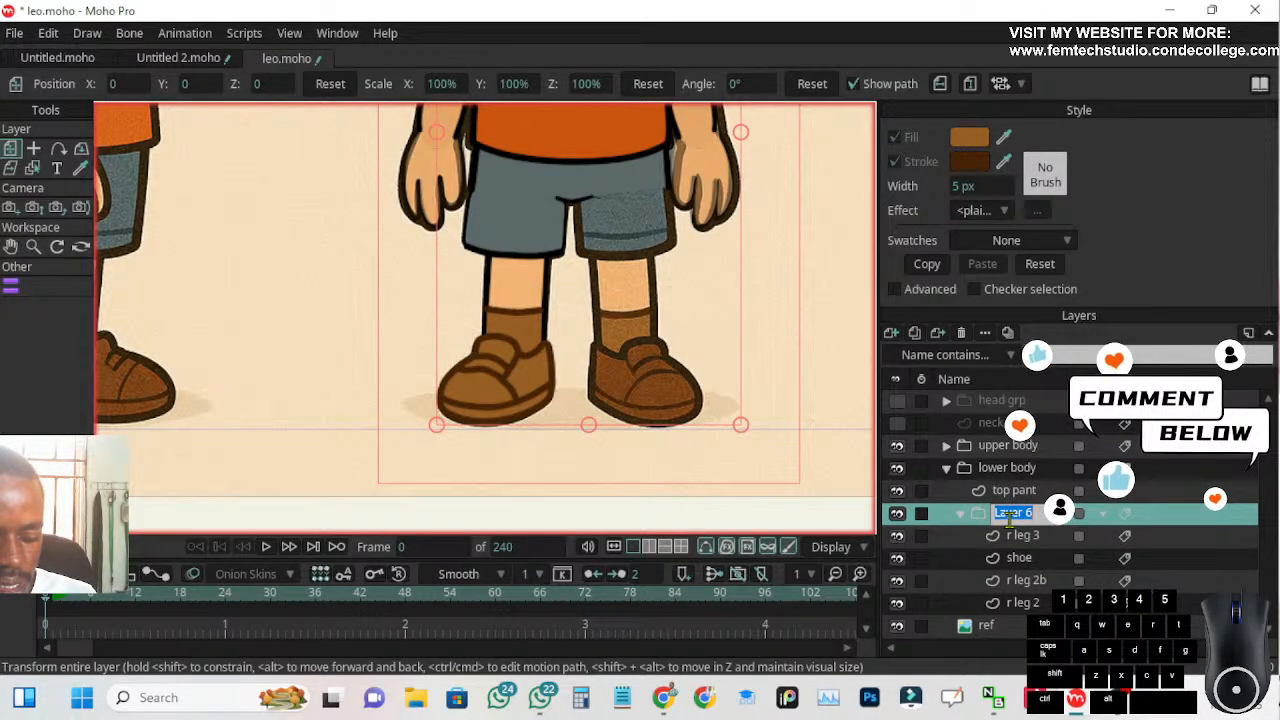
Name the new leg group R leg gpr and collapse it in the layer list
{"action": "type", "text": "R leg grp"}
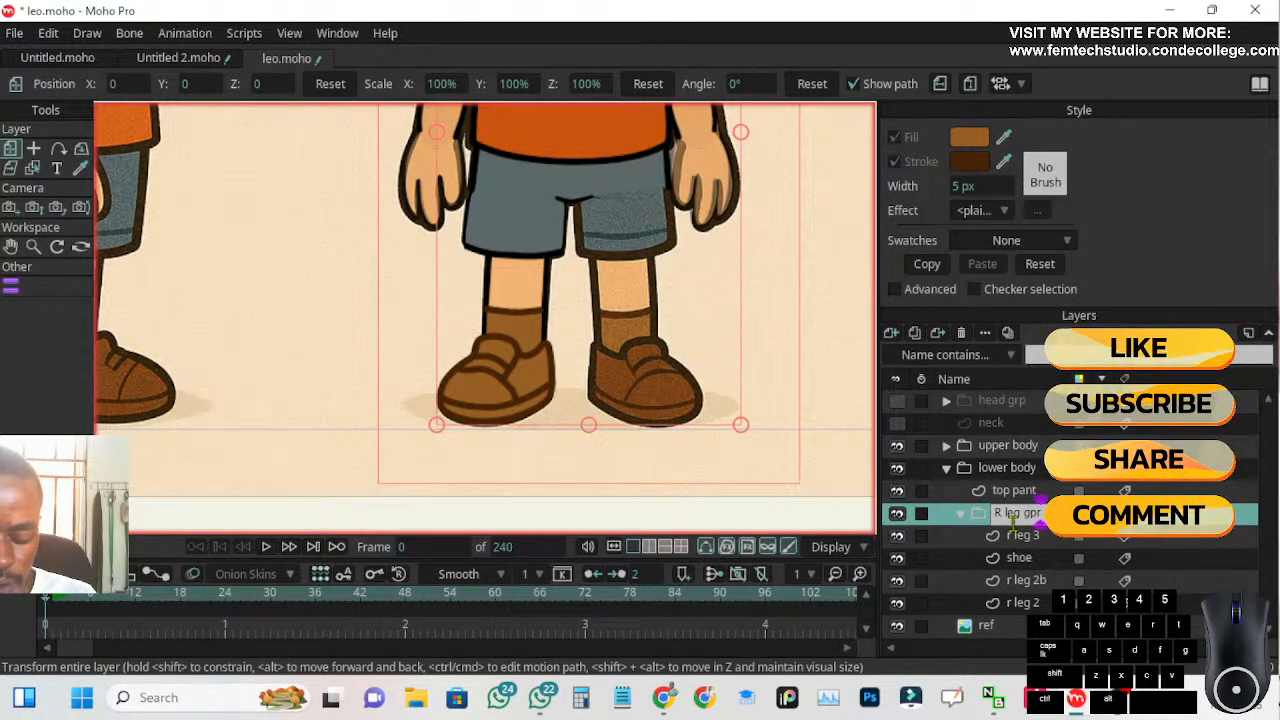
{"action": "left_click", "coordinate": [960, 516]}
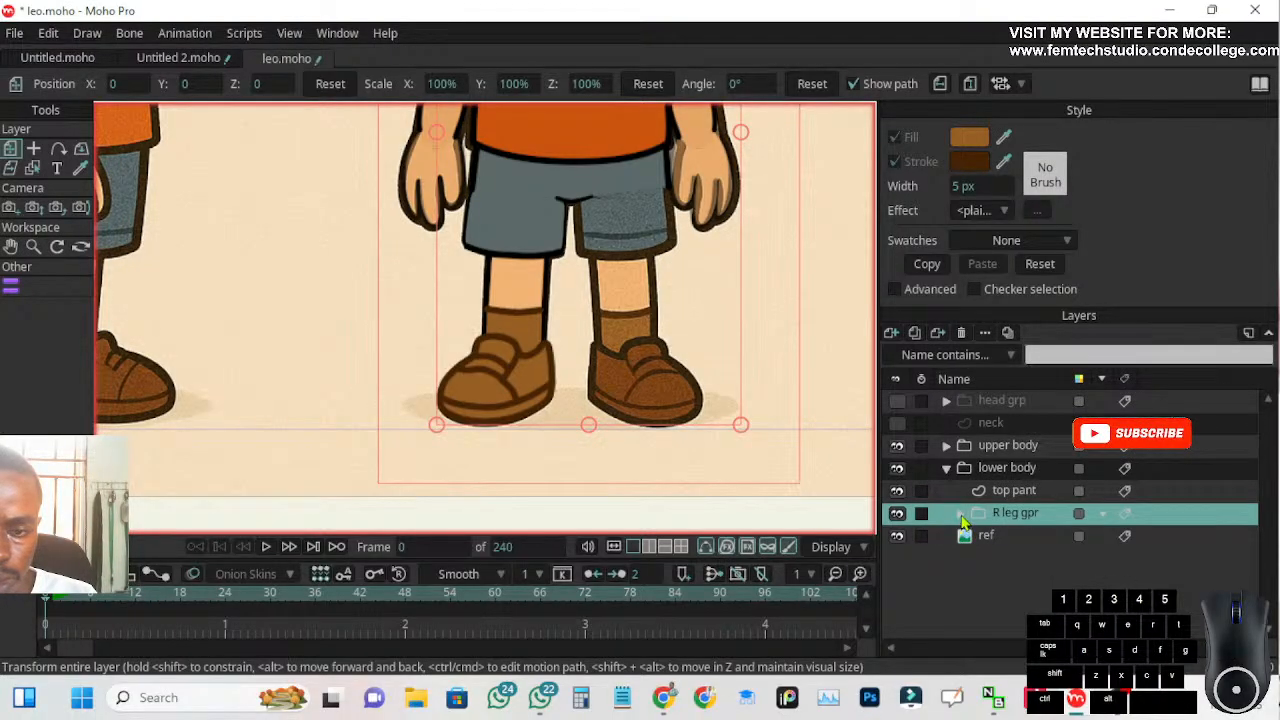
{"action": "left_click", "coordinate": [961, 516]}
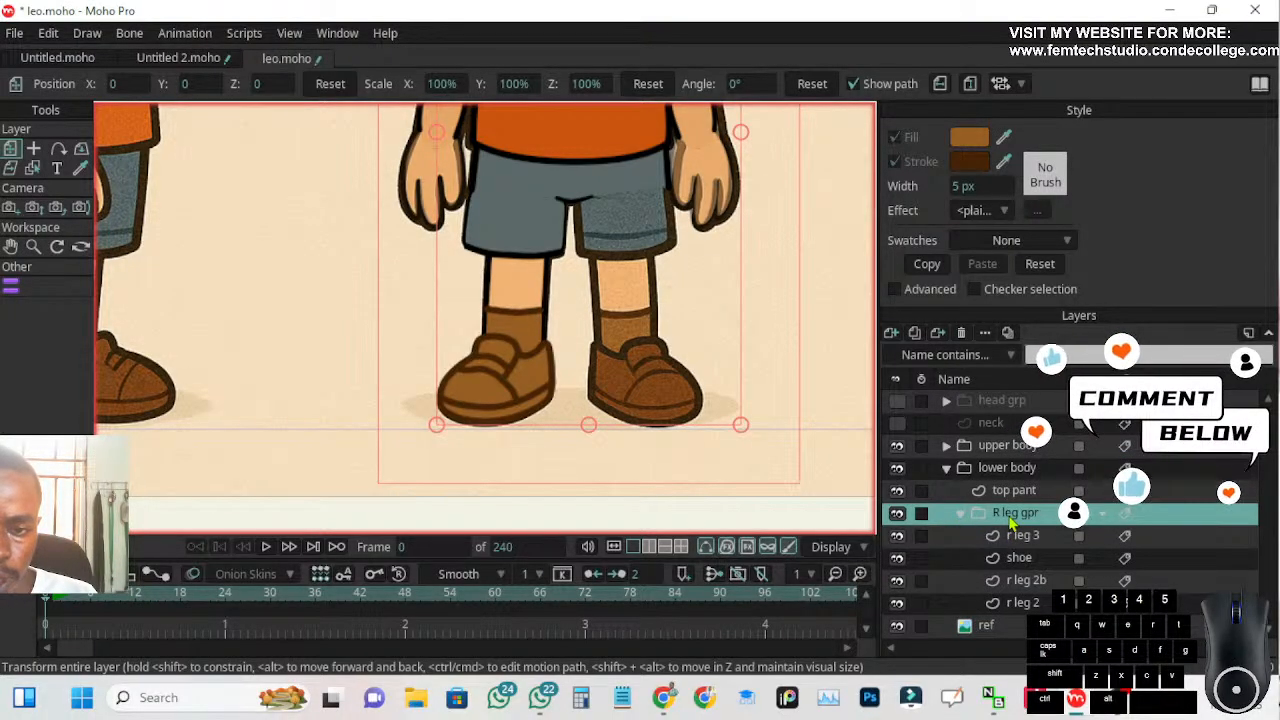
{"action": "left_click", "coordinate": [961, 515]}
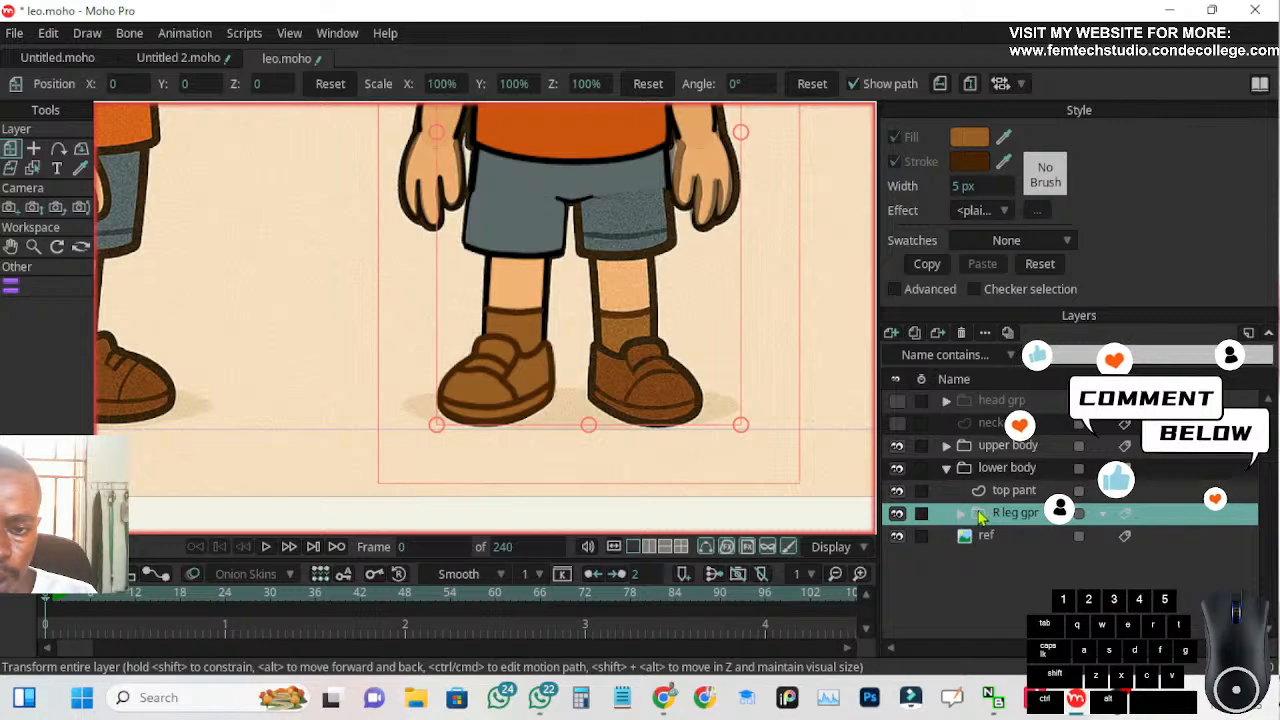
Duplicate the R leg gpr group and rename the copy l leg gpr
{"action": "left_click", "coordinate": [915, 335]}
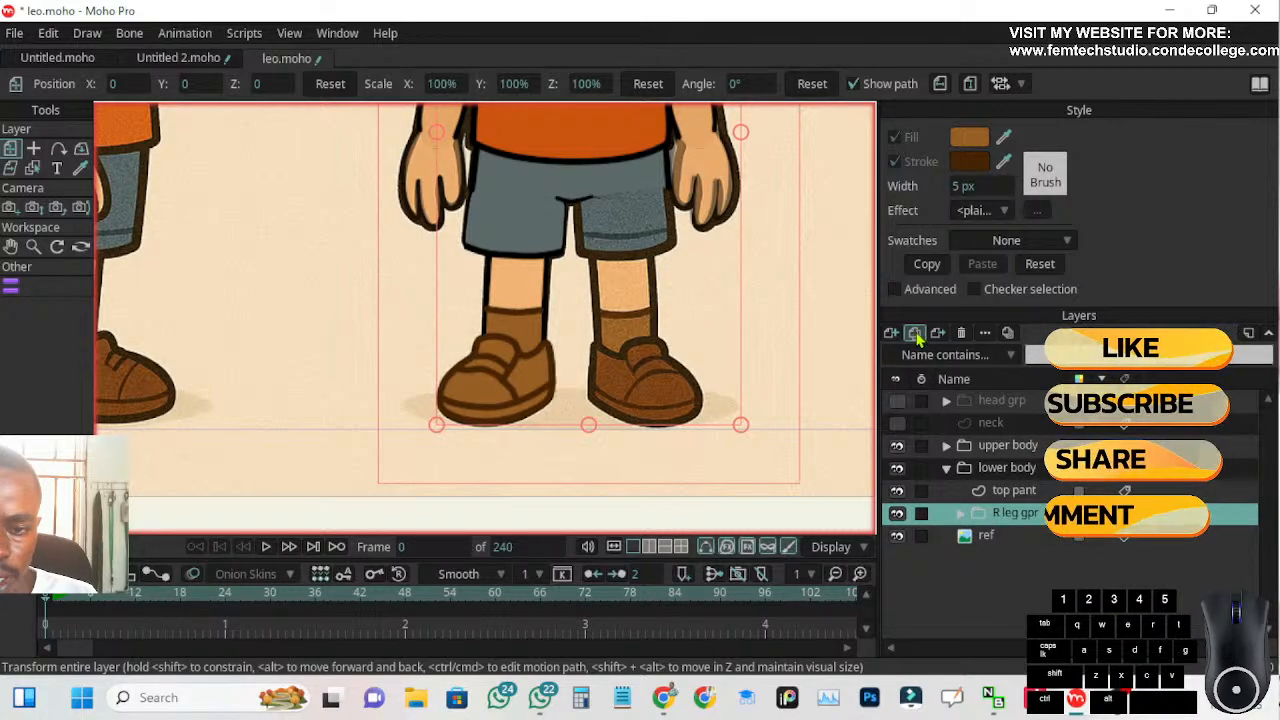
{"action": "left_click", "coordinate": [1057, 513]}
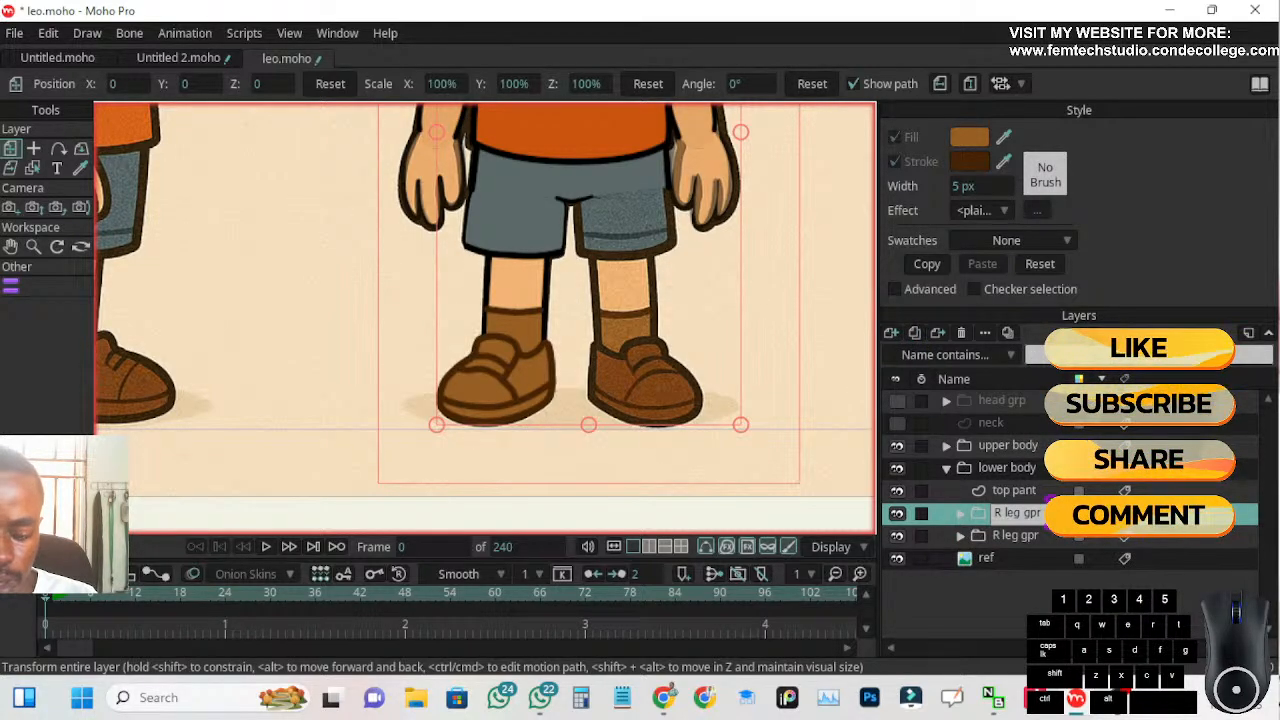
{"action": "left_click", "coordinate": [1001, 514]}
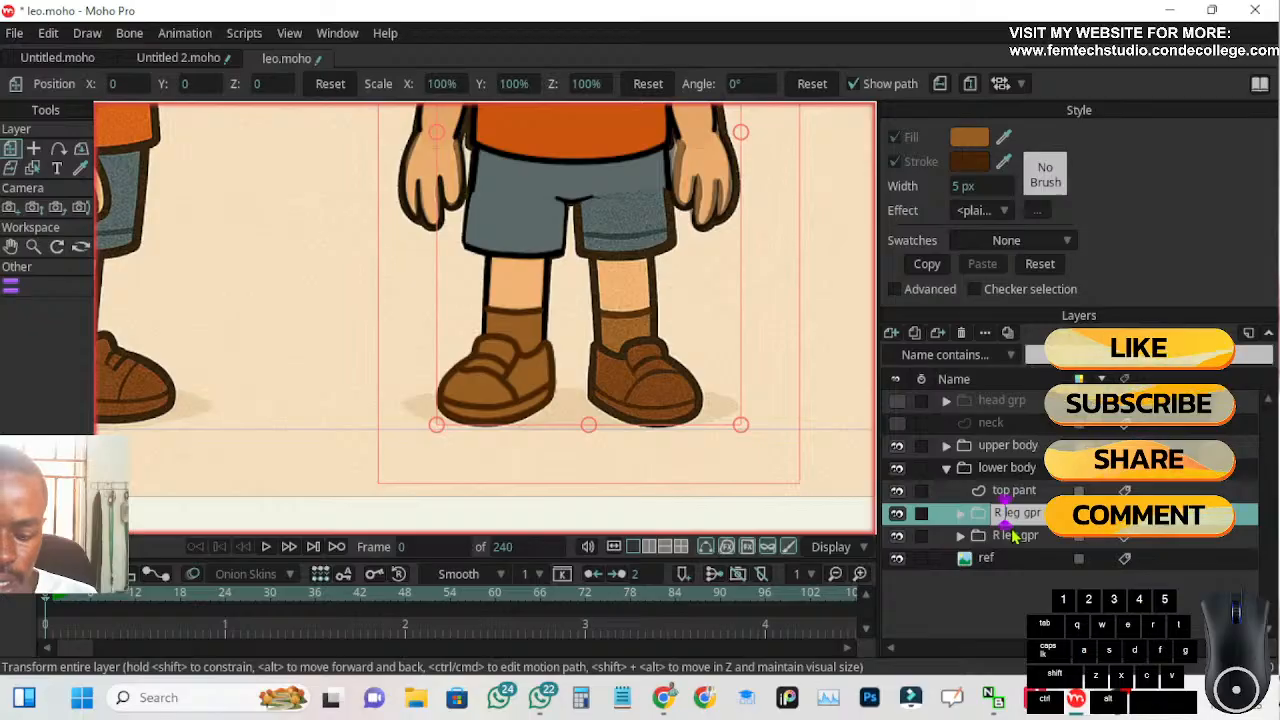
{"action": "key", "text": "BackSpace"}
{"action": "type", "text": "L"}
{"action": "key", "text": "Return"}
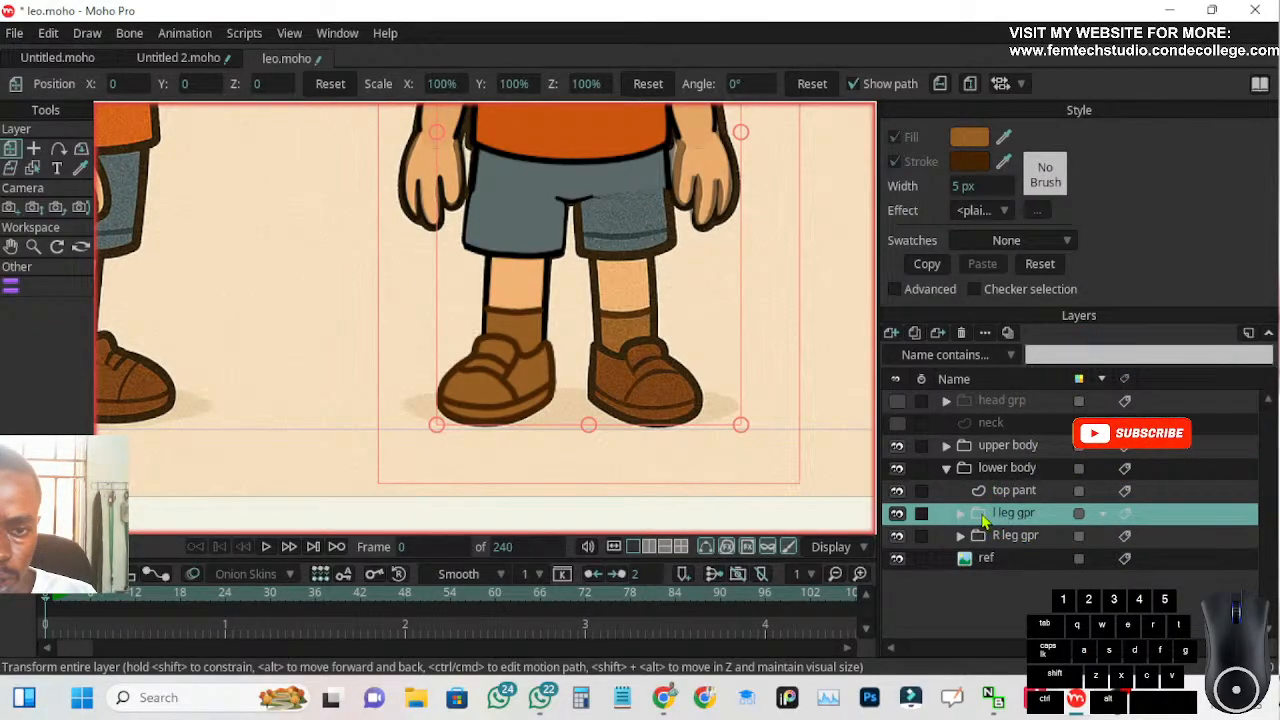
Try to flip the l leg gpr group horizontally about an origin placed at the crotch of the shorts
{"action": "scroll", "coordinate": [675, 383], "scroll_direction": "down", "scroll_amount": 3}
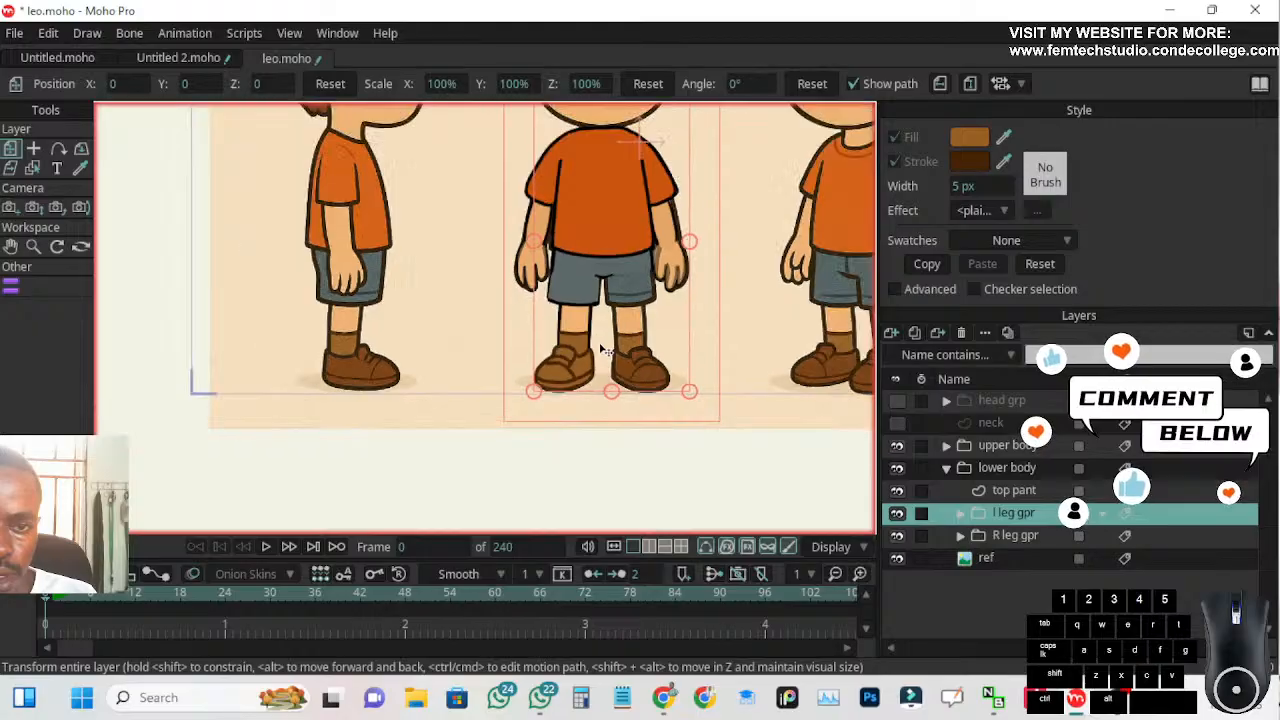
{"action": "left_click_drag", "start_coordinate": [617, 284], "coordinate": [642, 343]}
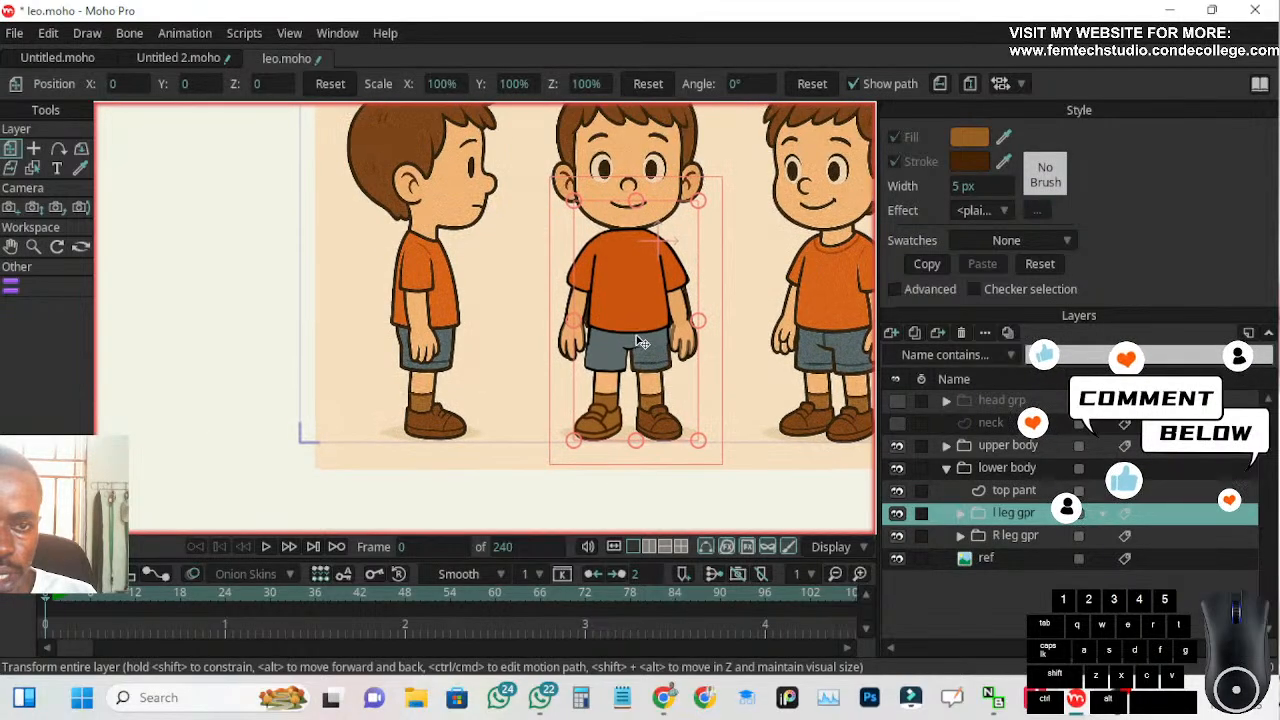
{"action": "left_click", "coordinate": [33, 147]}
{"action": "scroll", "coordinate": [639, 354], "scroll_direction": "up", "scroll_amount": 2}
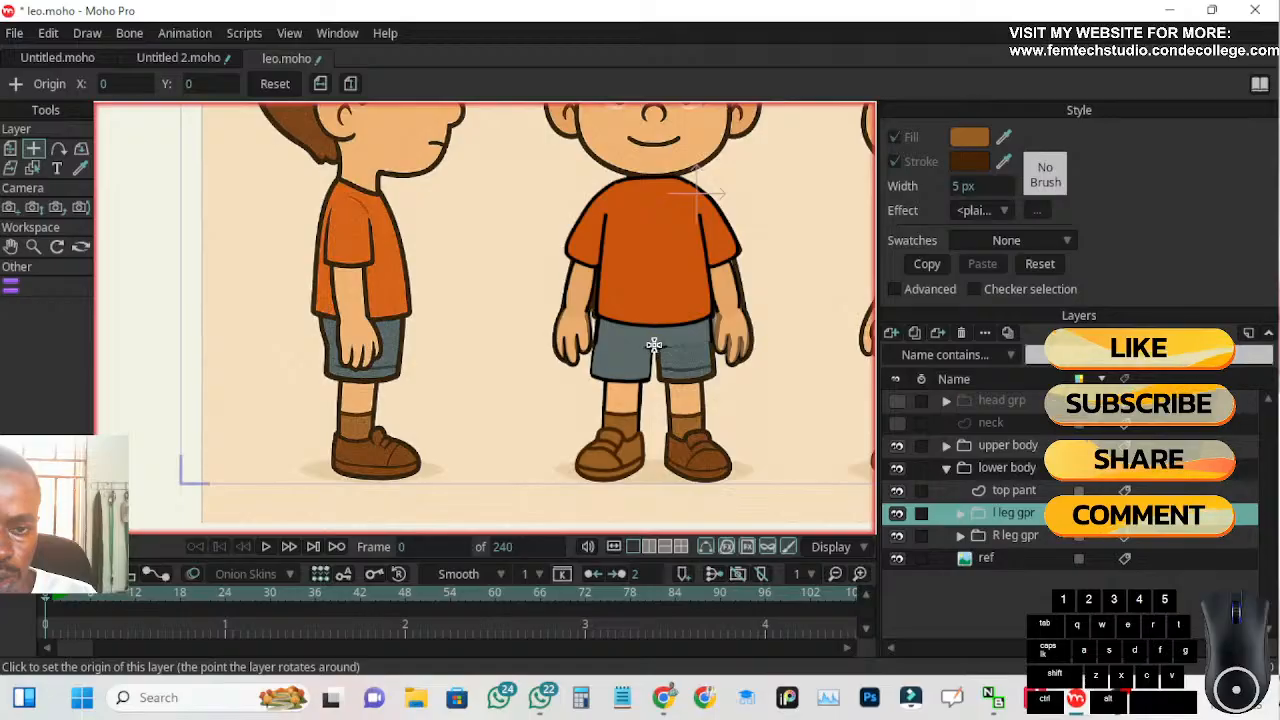
{"action": "left_click", "coordinate": [654, 345]}
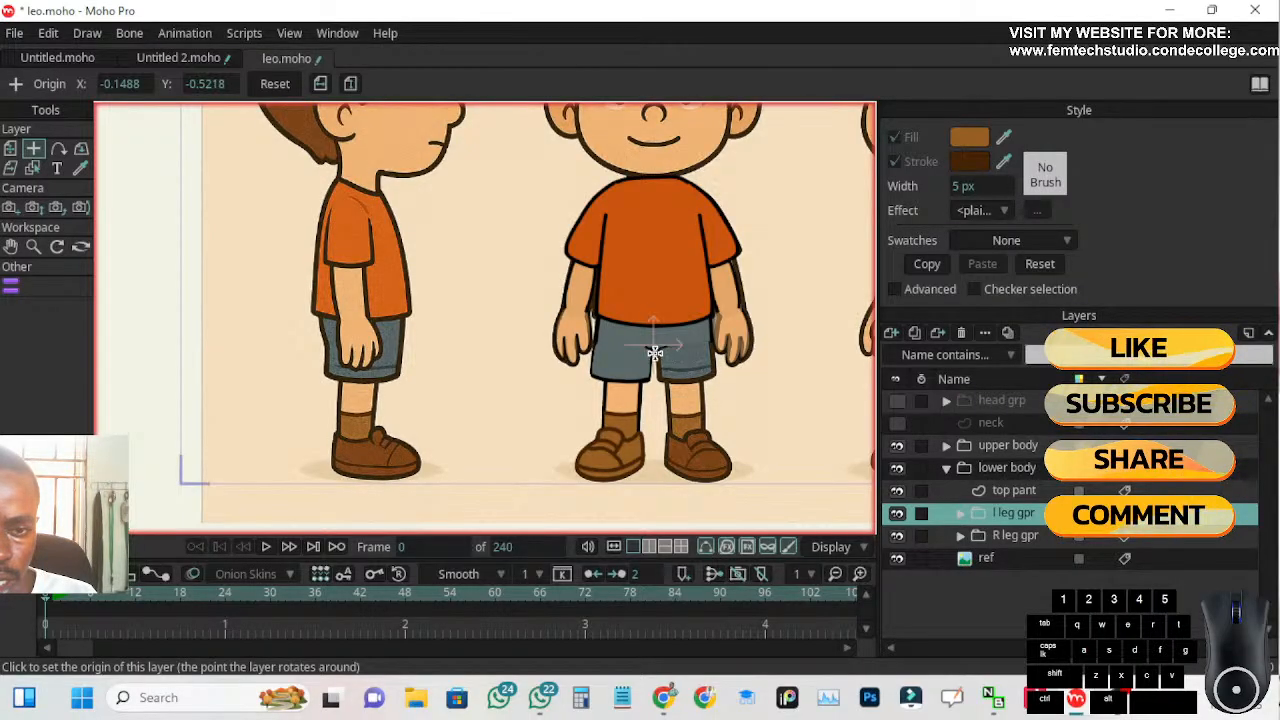
{"action": "scroll", "coordinate": [654, 343], "scroll_direction": "up", "scroll_amount": 2}
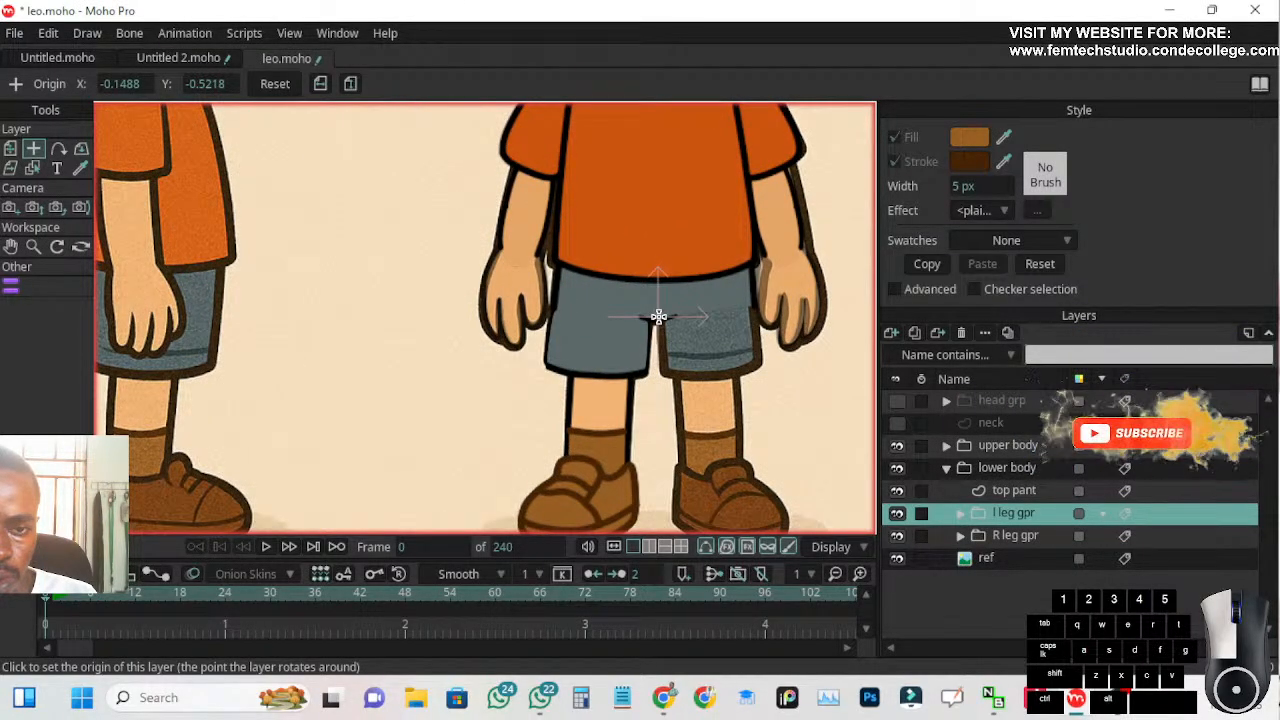
{"action": "left_click", "coordinate": [656, 317]}
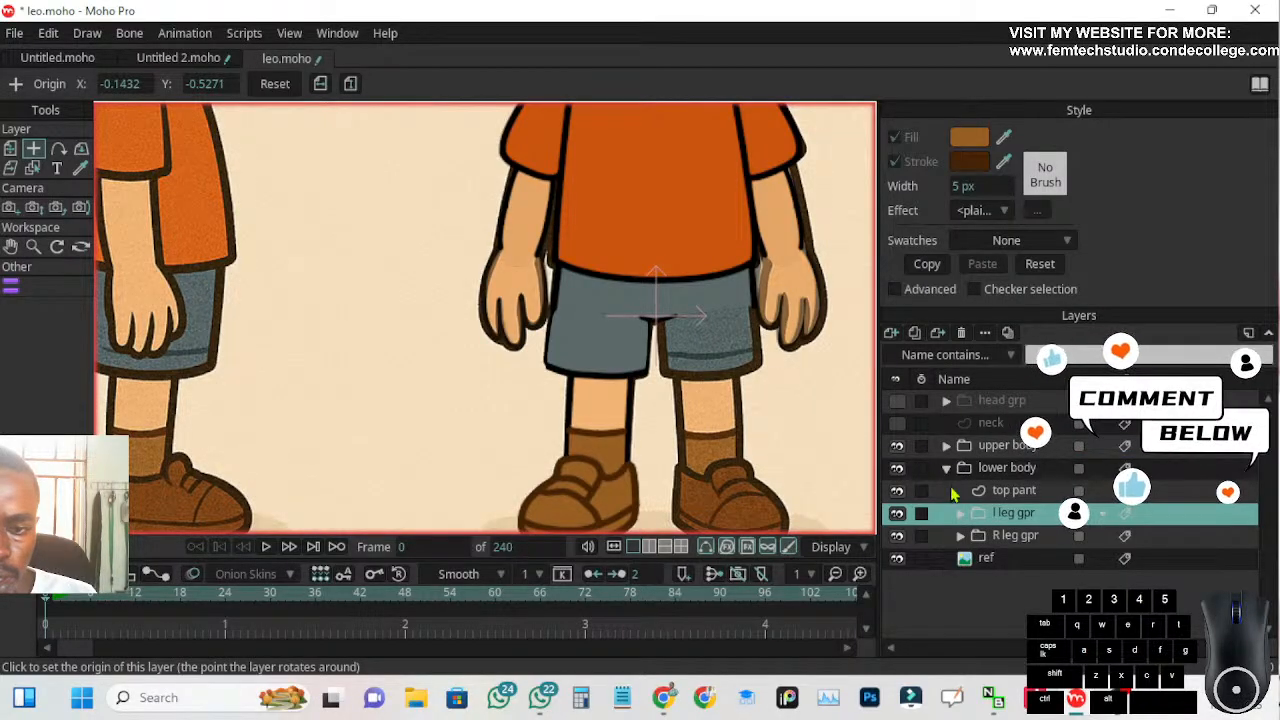
{"action": "left_click", "coordinate": [322, 84]}
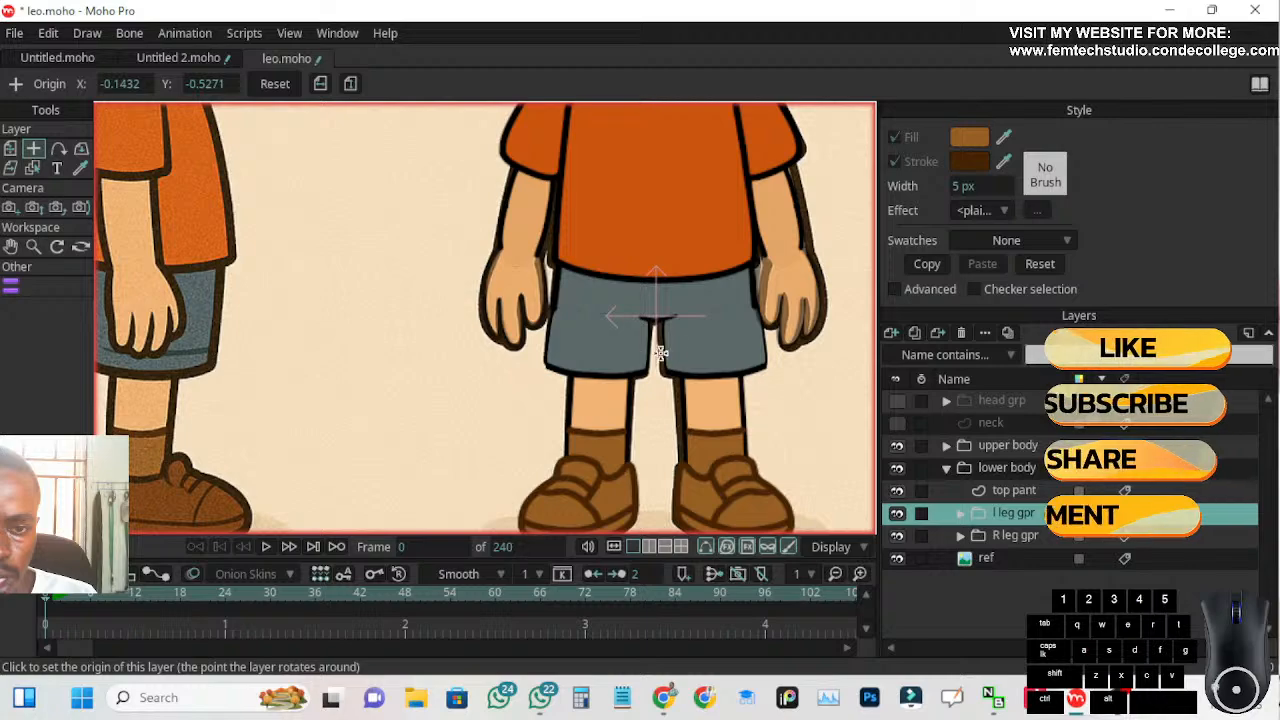
{"action": "key", "text": "ctrl+z"}
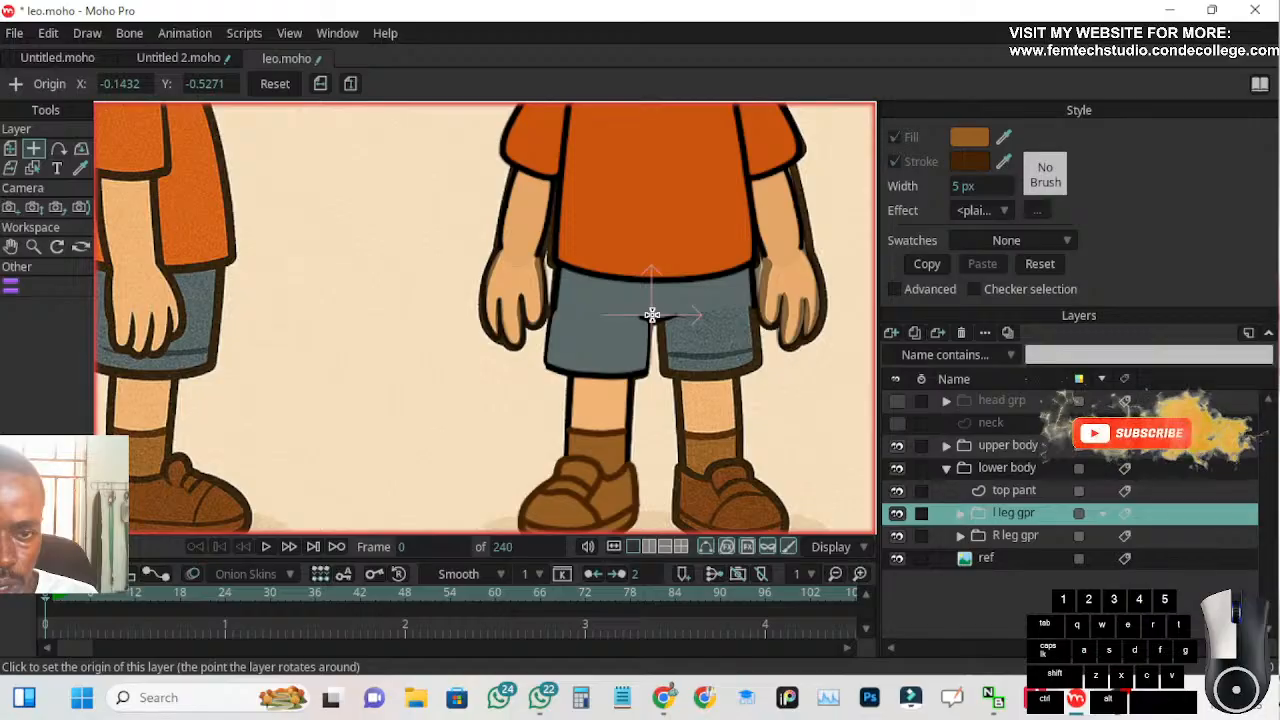
Set the l leg gpr origin at the crotch to about X -0.1525, Y -0.5253 and flip the group horizontally
{"action": "left_click", "coordinate": [652, 315]}
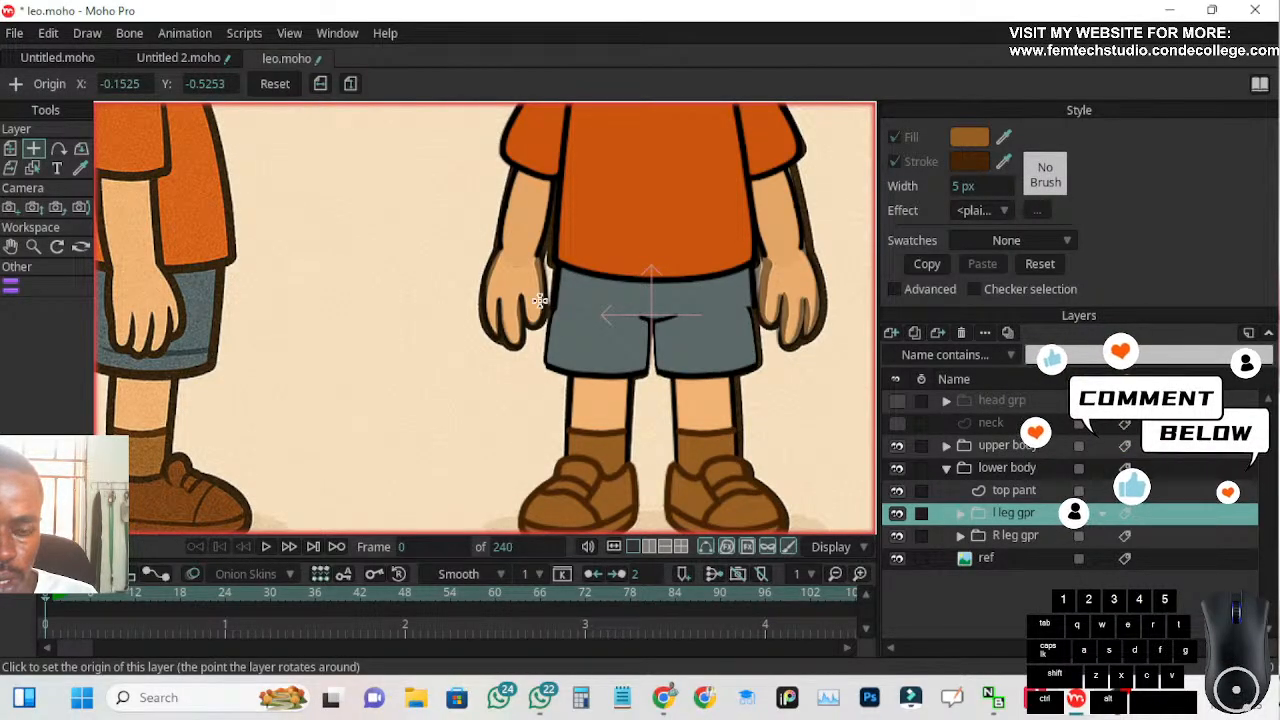
{"action": "scroll", "coordinate": [678, 438], "scroll_direction": "down", "scroll_amount": 1}
{"action": "left_click_drag", "start_coordinate": [669, 455], "coordinate": [623, 437]}
{"action": "scroll", "coordinate": [630, 450], "scroll_direction": "up", "scroll_amount": 1}
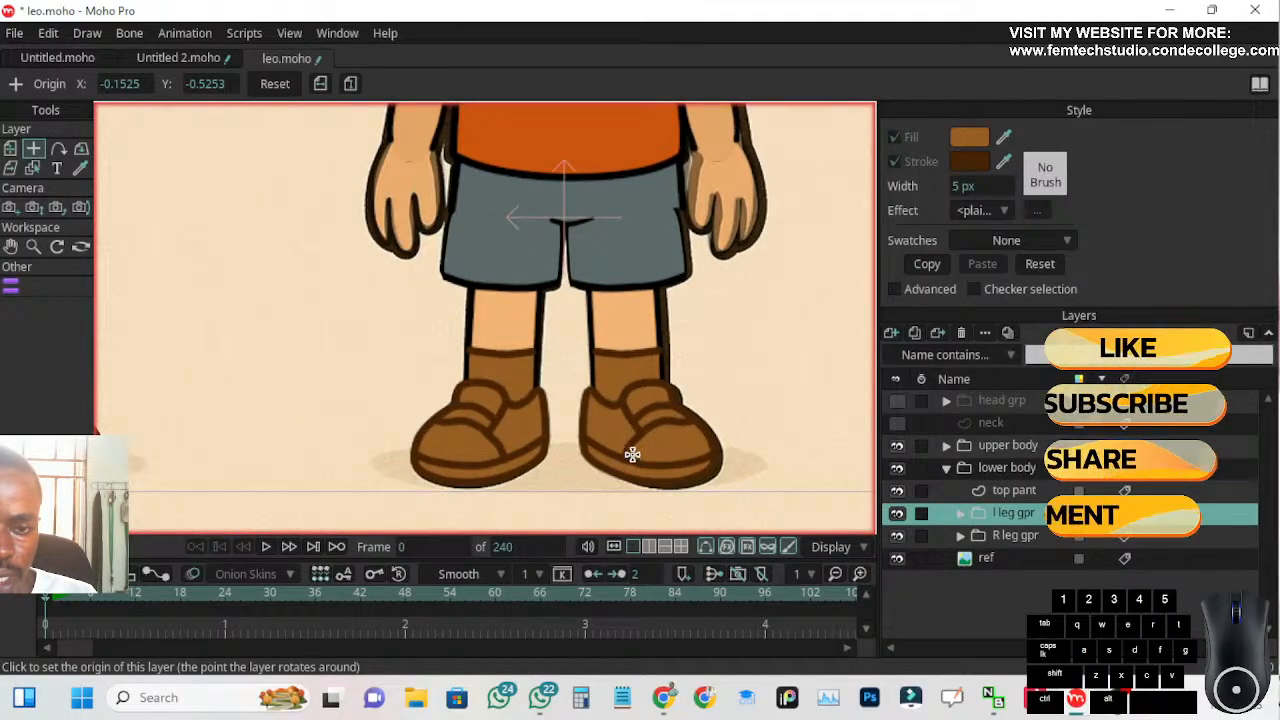
{"action": "scroll", "coordinate": [560, 303], "scroll_direction": "up", "scroll_amount": 1}
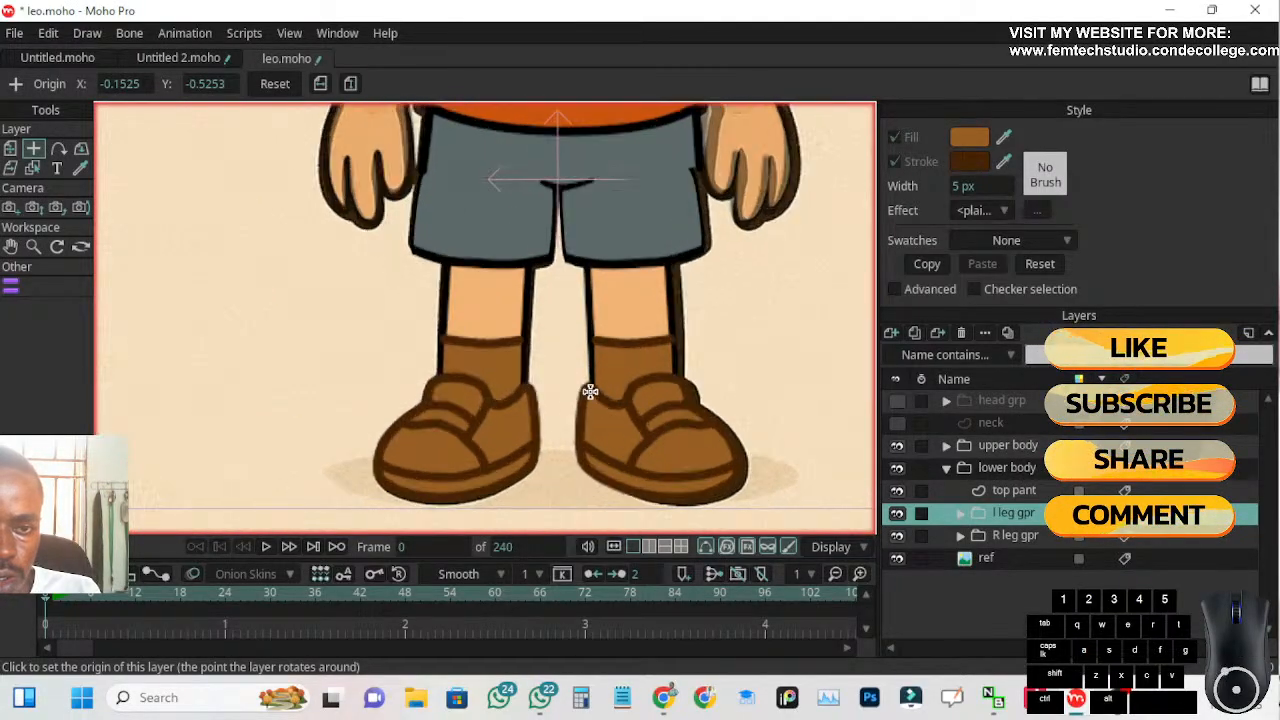
Examine both legs and the shorts up close, including the crotch gap and the join with the top pant
{"action": "left_click_drag", "start_coordinate": [560, 303], "coordinate": [563, 344]}
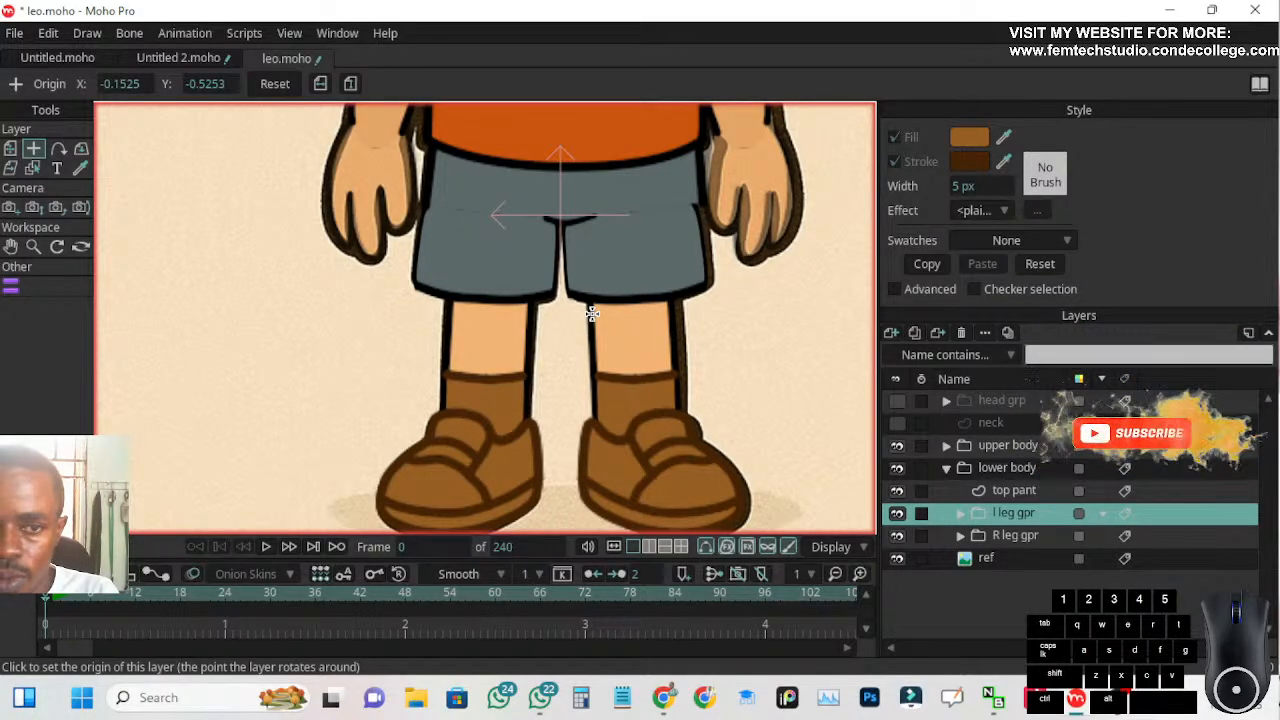
{"action": "scroll", "coordinate": [500, 209], "scroll_direction": "up", "scroll_amount": 3}
{"action": "scroll", "coordinate": [542, 245], "scroll_direction": "down", "scroll_amount": 3}
{"action": "scroll", "coordinate": [557, 257], "scroll_direction": "down", "scroll_amount": 2}
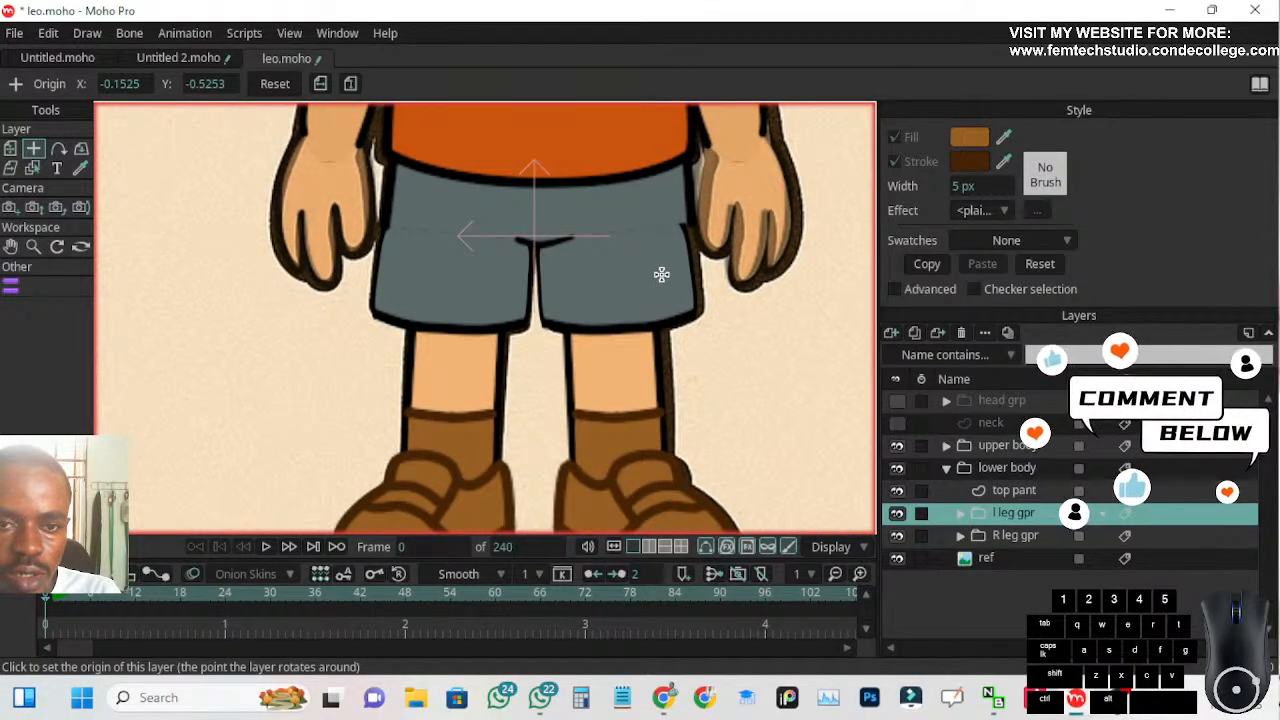
{"action": "scroll", "coordinate": [531, 246], "scroll_direction": "up", "scroll_amount": 1}
{"action": "scroll", "coordinate": [560, 252], "scroll_direction": "up", "scroll_amount": 1}
{"action": "scroll", "coordinate": [568, 257], "scroll_direction": "up", "scroll_amount": 1}
{"action": "scroll", "coordinate": [410, 287], "scroll_direction": "down", "scroll_amount": 2}
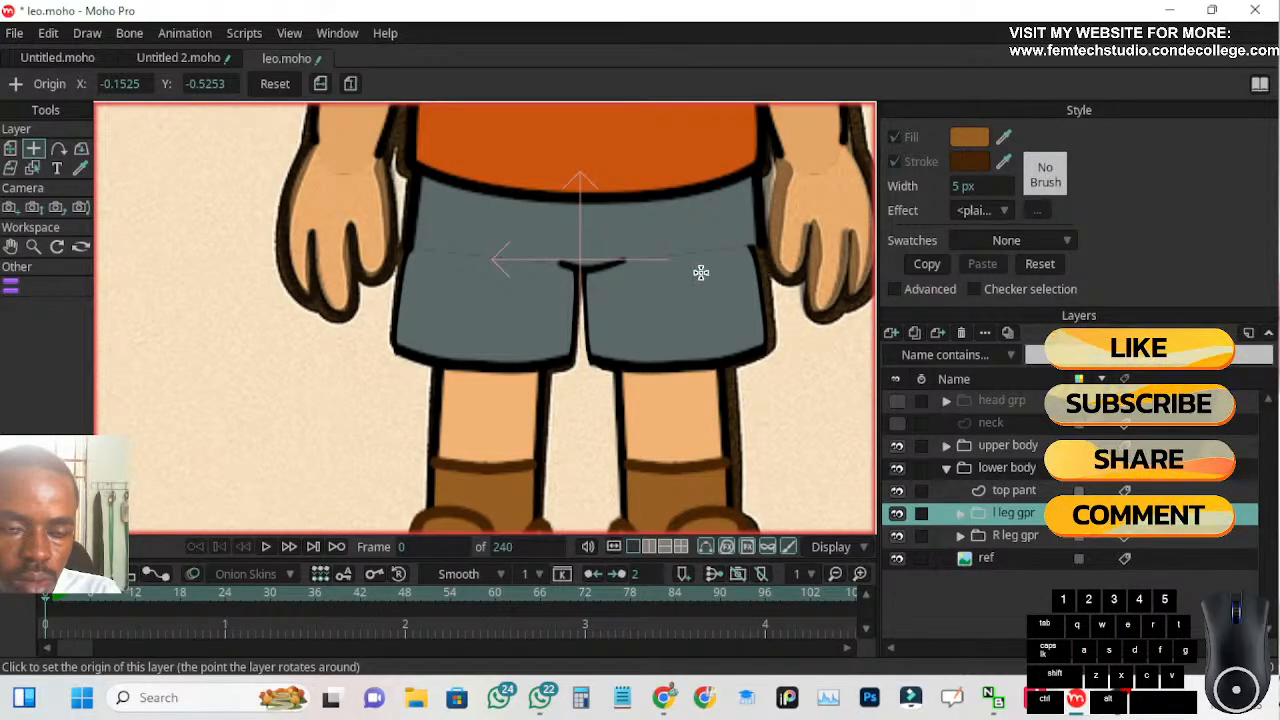
{"action": "scroll", "coordinate": [446, 254], "scroll_direction": "up", "scroll_amount": 1}
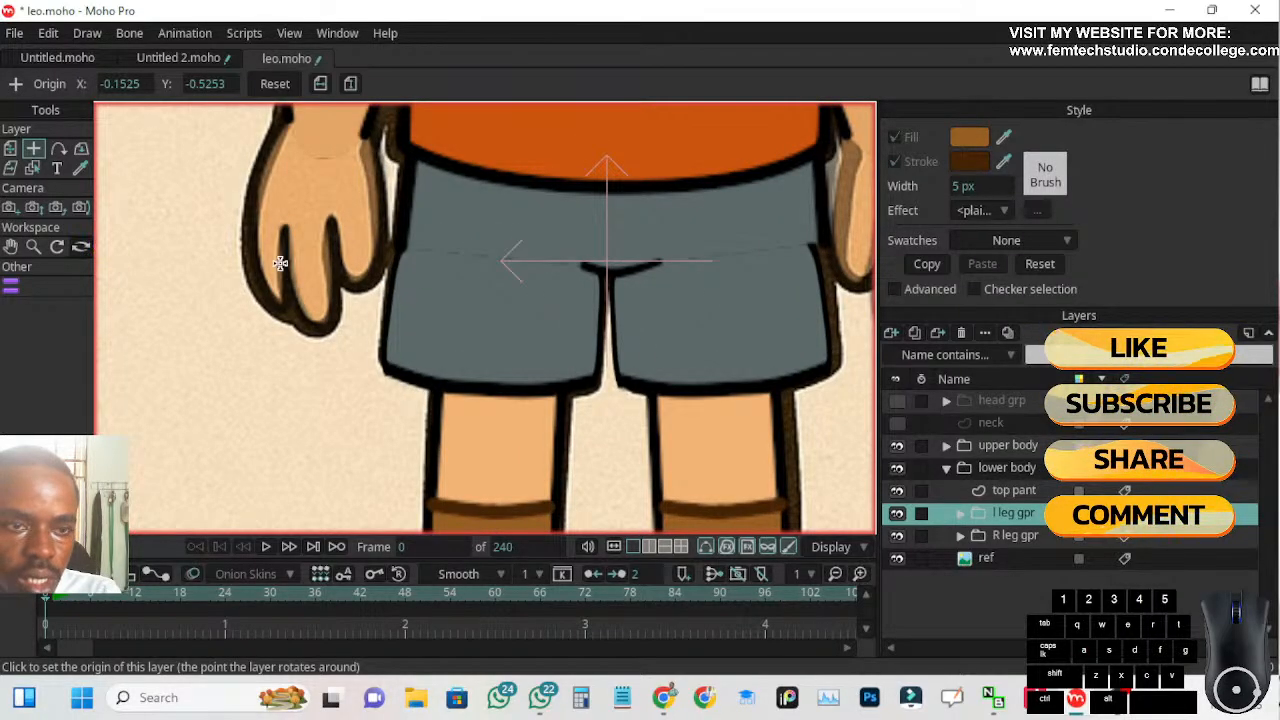
Expand the R leg gpr group and compare the fill and stroke of the r leg 3 and top pant shapes
{"action": "left_click", "coordinate": [986, 538]}
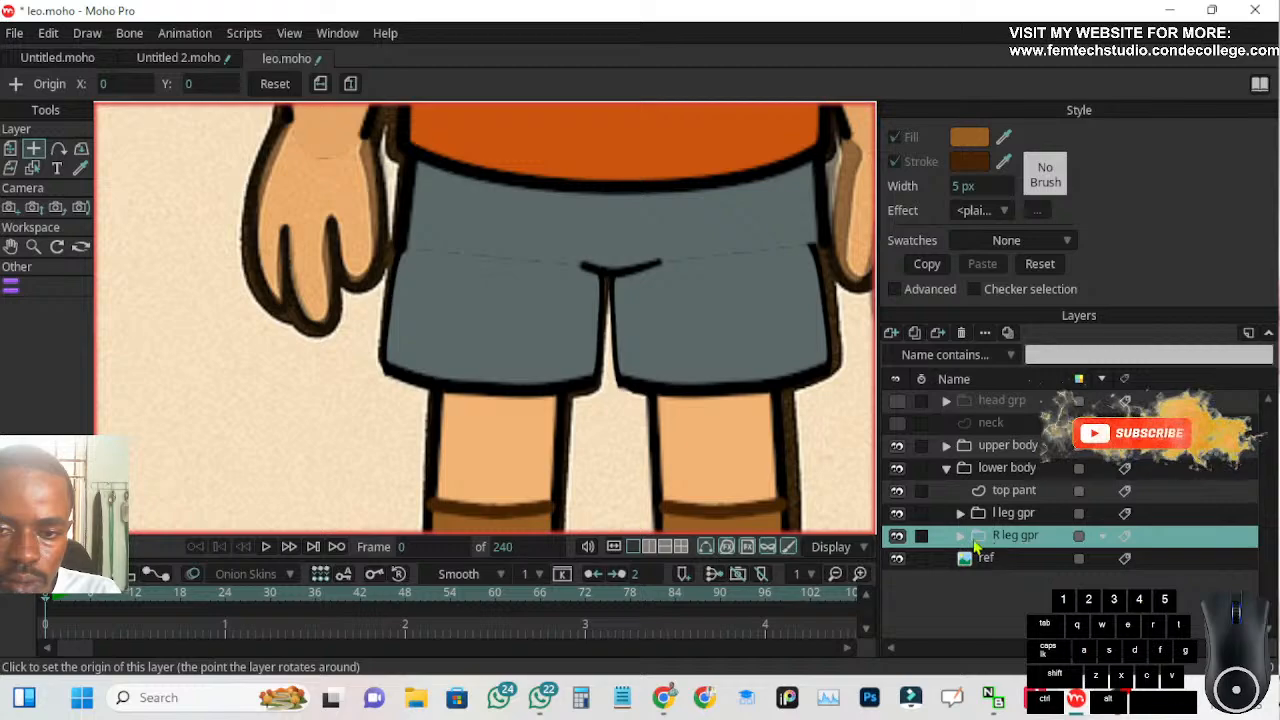
{"action": "left_click", "coordinate": [959, 537]}
{"action": "scroll", "coordinate": [1020, 598], "scroll_direction": "down", "scroll_amount": 1}
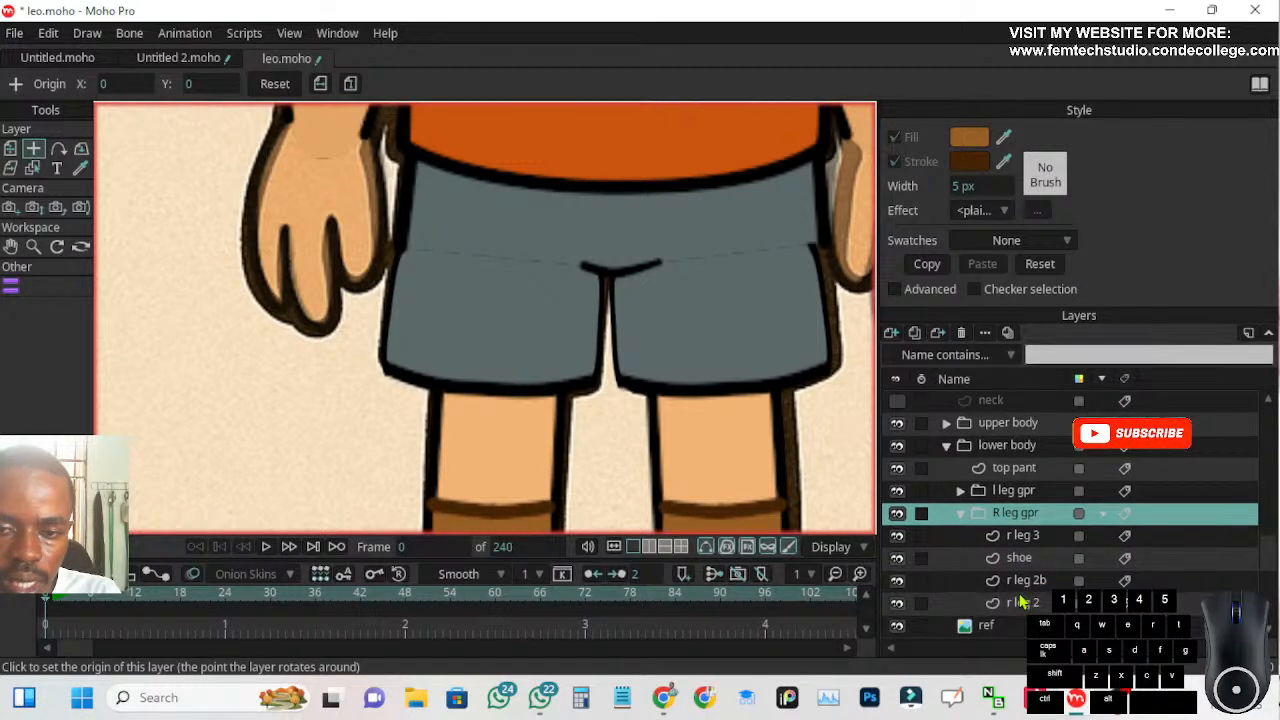
{"action": "left_click", "coordinate": [1020, 536]}
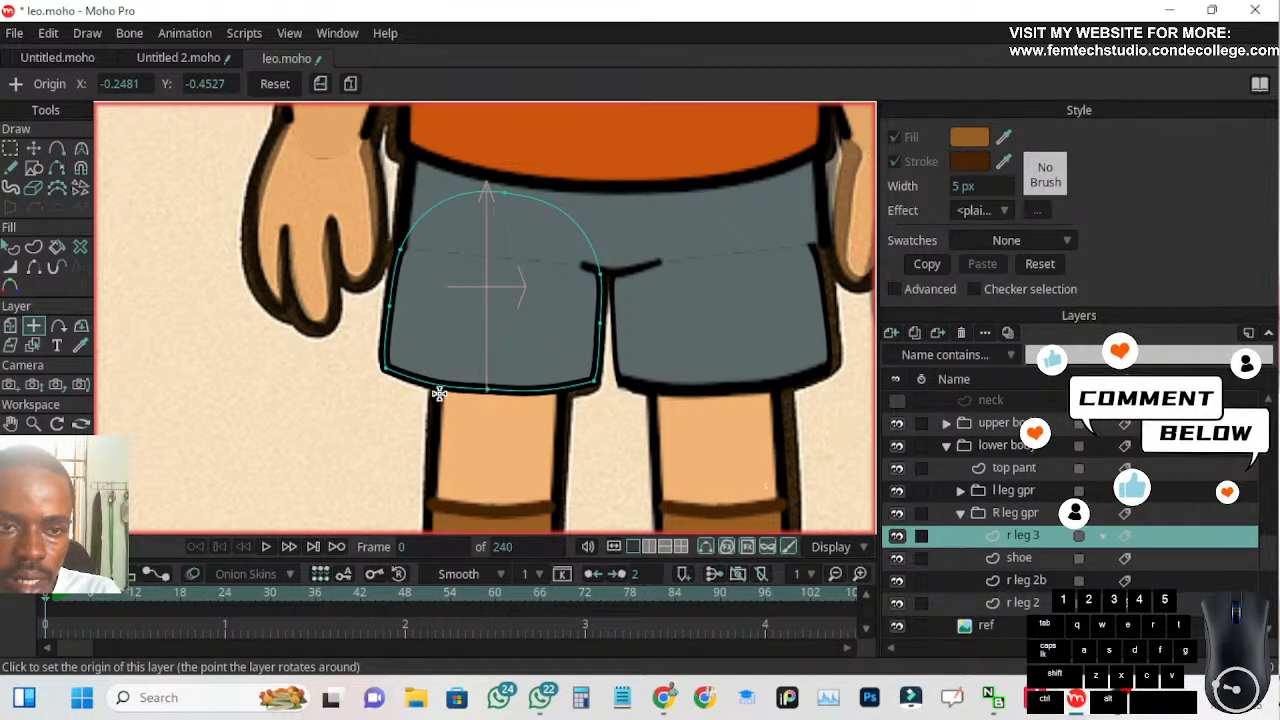
{"action": "left_click", "coordinate": [1019, 558]}
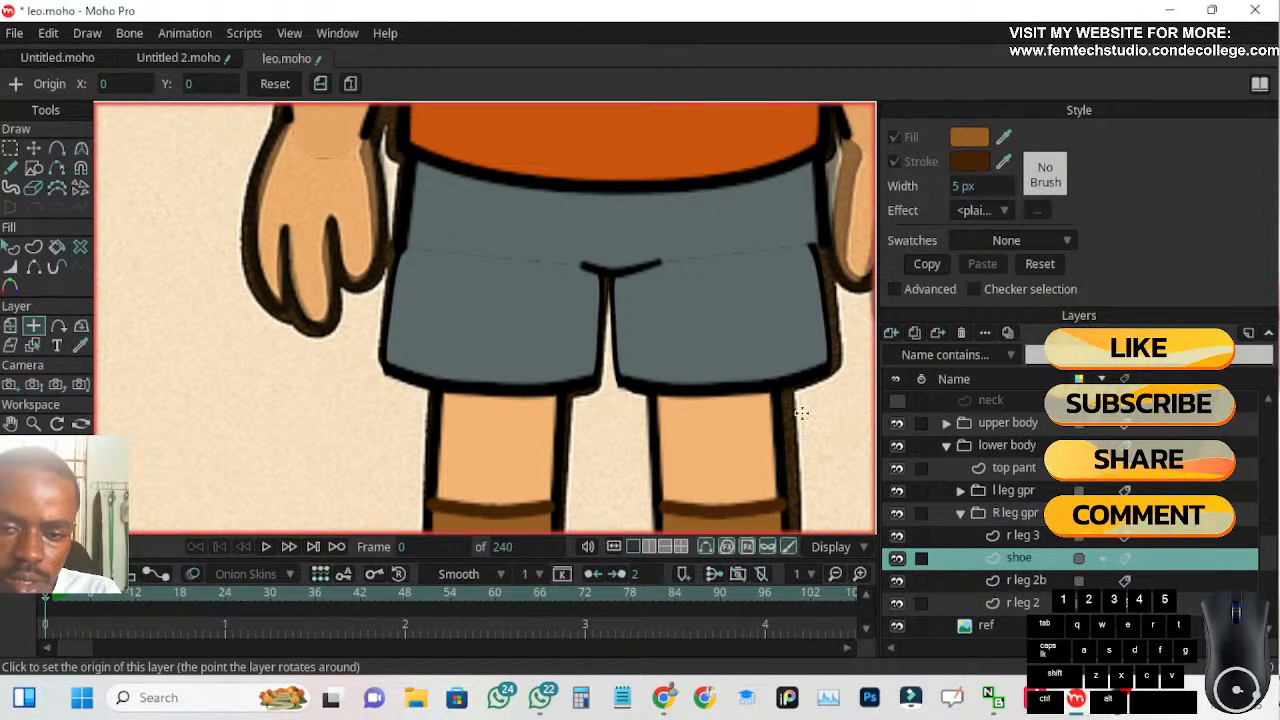
{"action": "left_click", "coordinate": [1022, 537]}
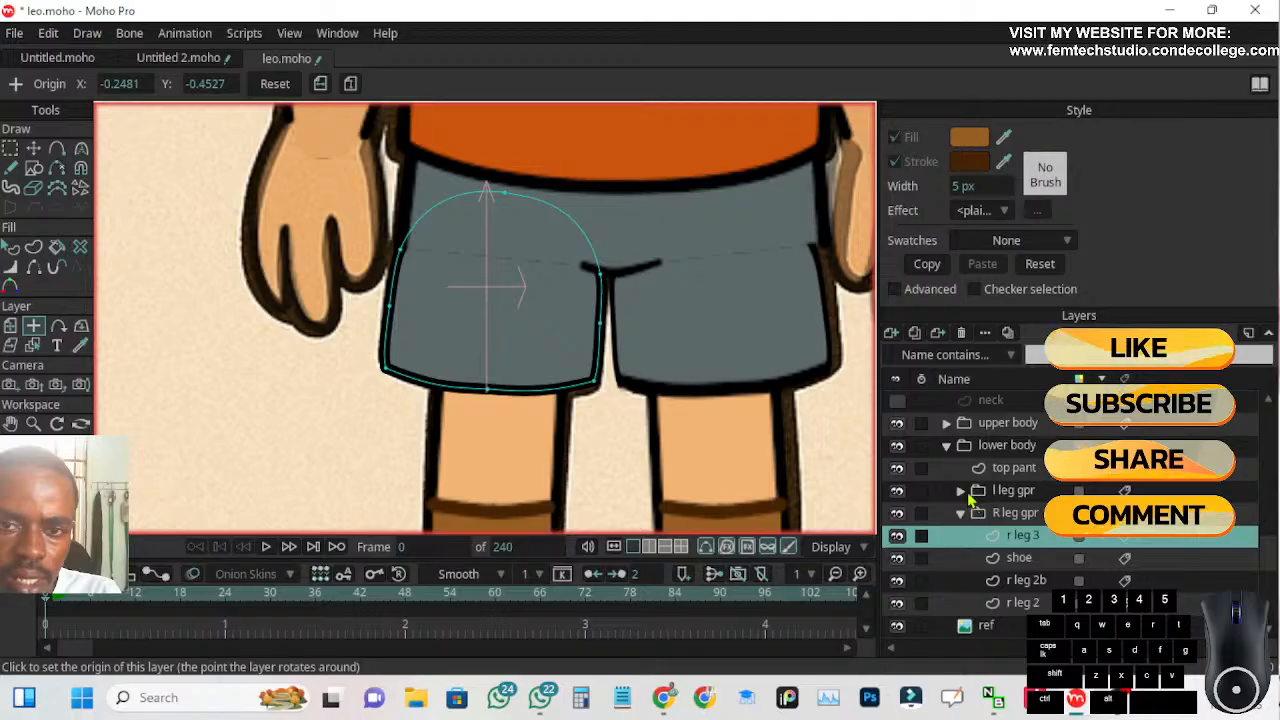
{"action": "left_click", "coordinate": [10, 250]}
{"action": "left_click", "coordinate": [421, 330]}
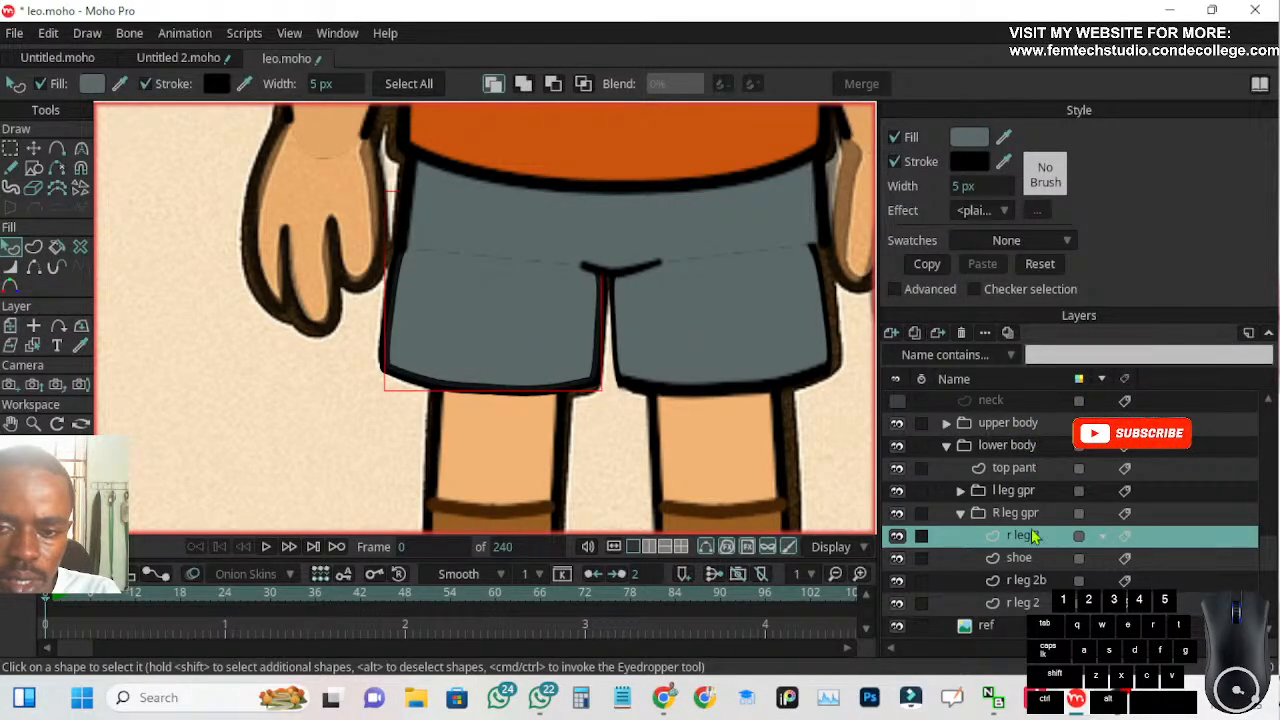
{"action": "left_click", "coordinate": [1030, 516]}
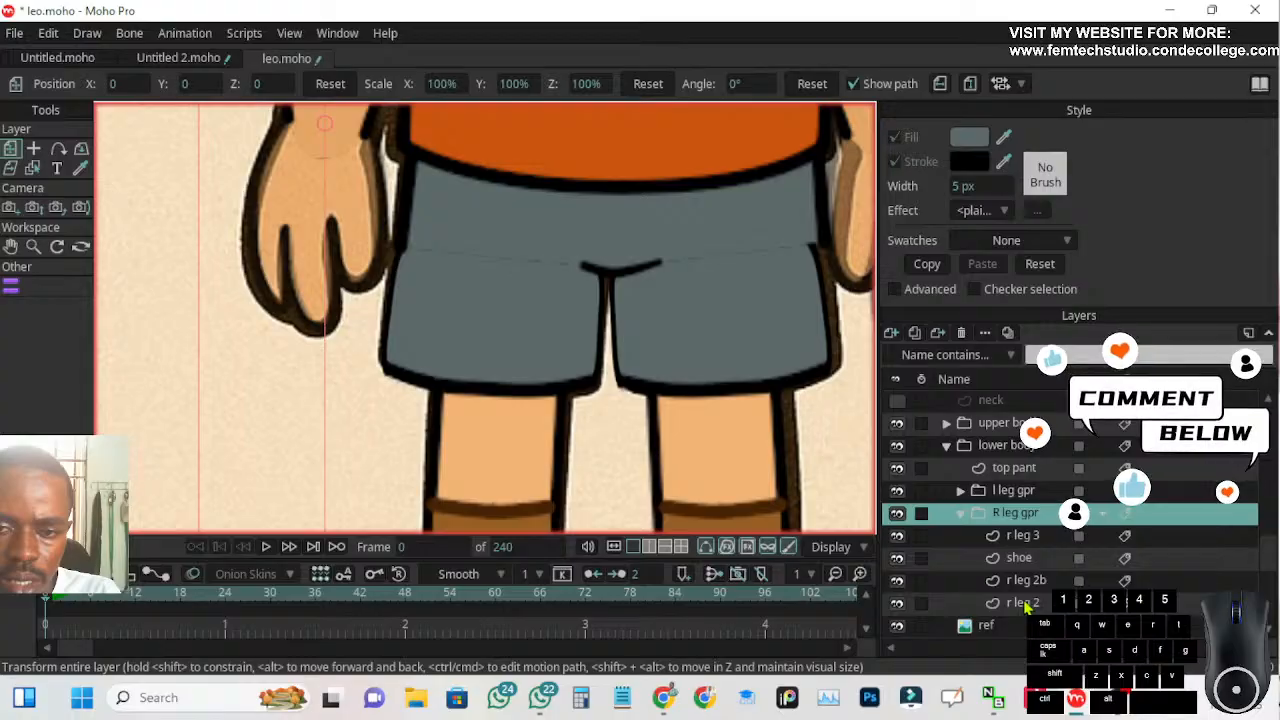
{"action": "left_click", "coordinate": [1014, 468]}
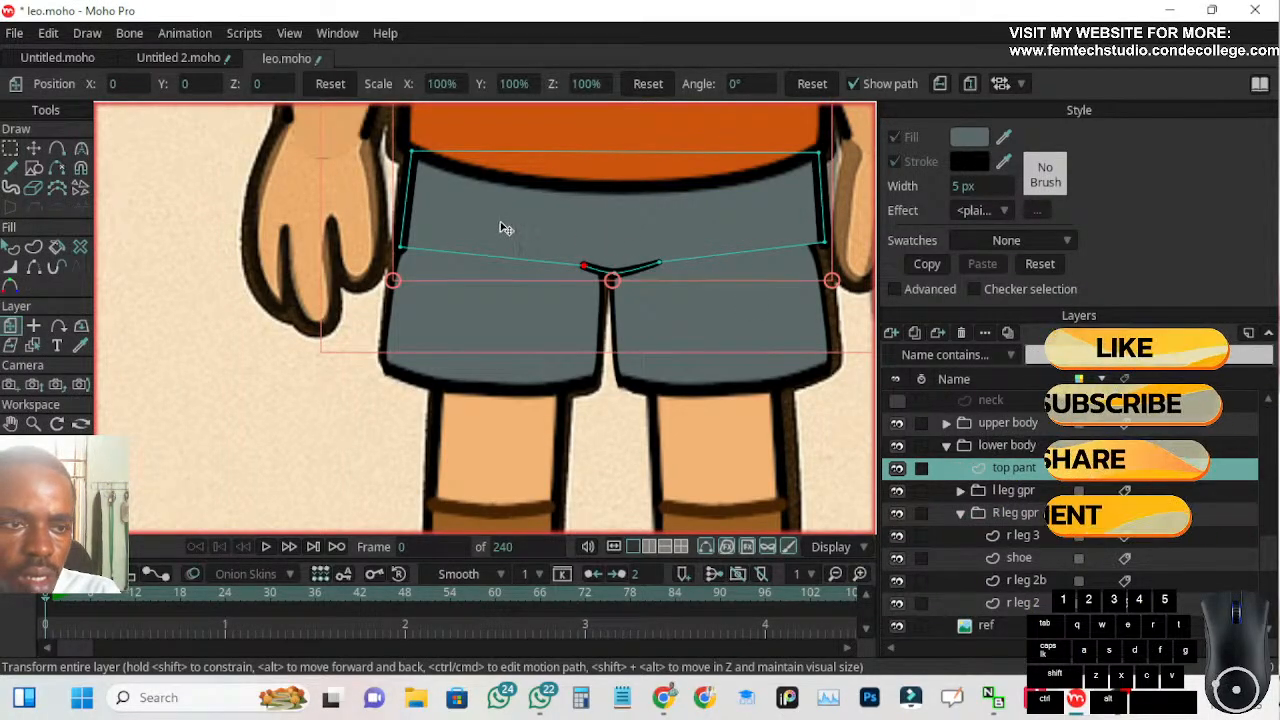
{"action": "left_click", "coordinate": [12, 248]}
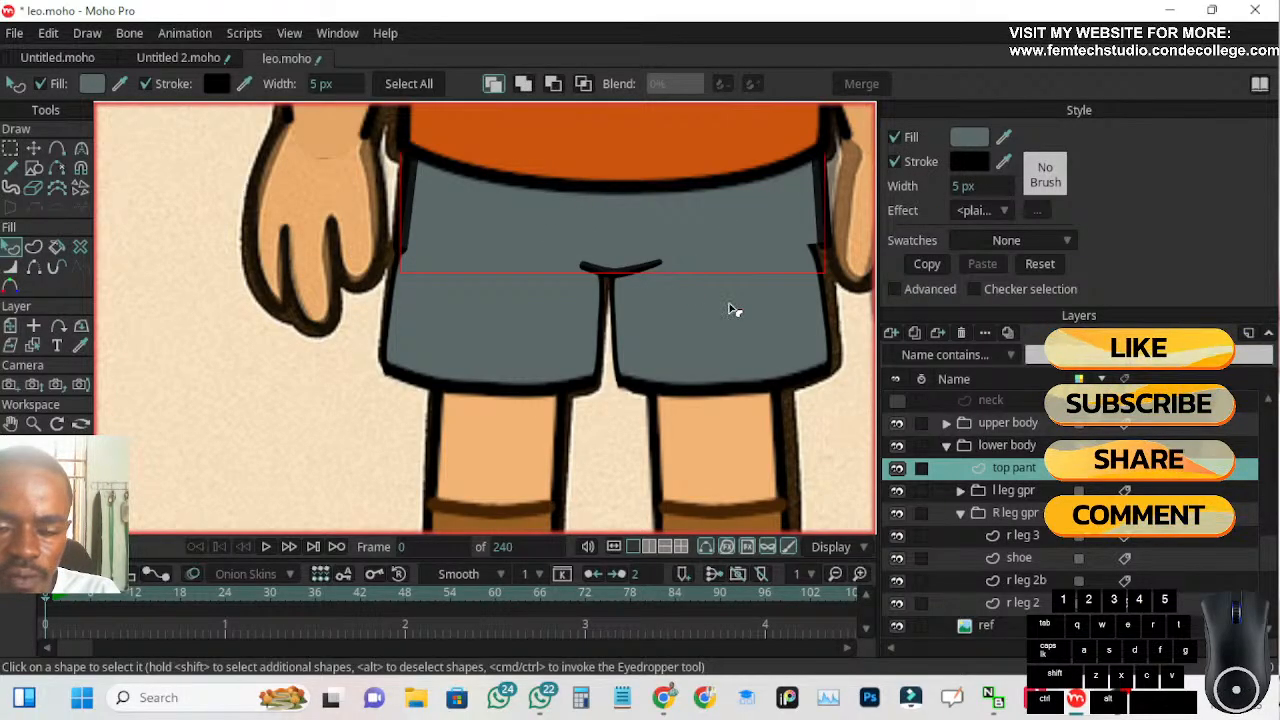
Move the upper outer-side point of r leg 3 outward to about X -0.4759, Y -0.4162, beside the top pant corner
{"action": "left_click", "coordinate": [1028, 538]}
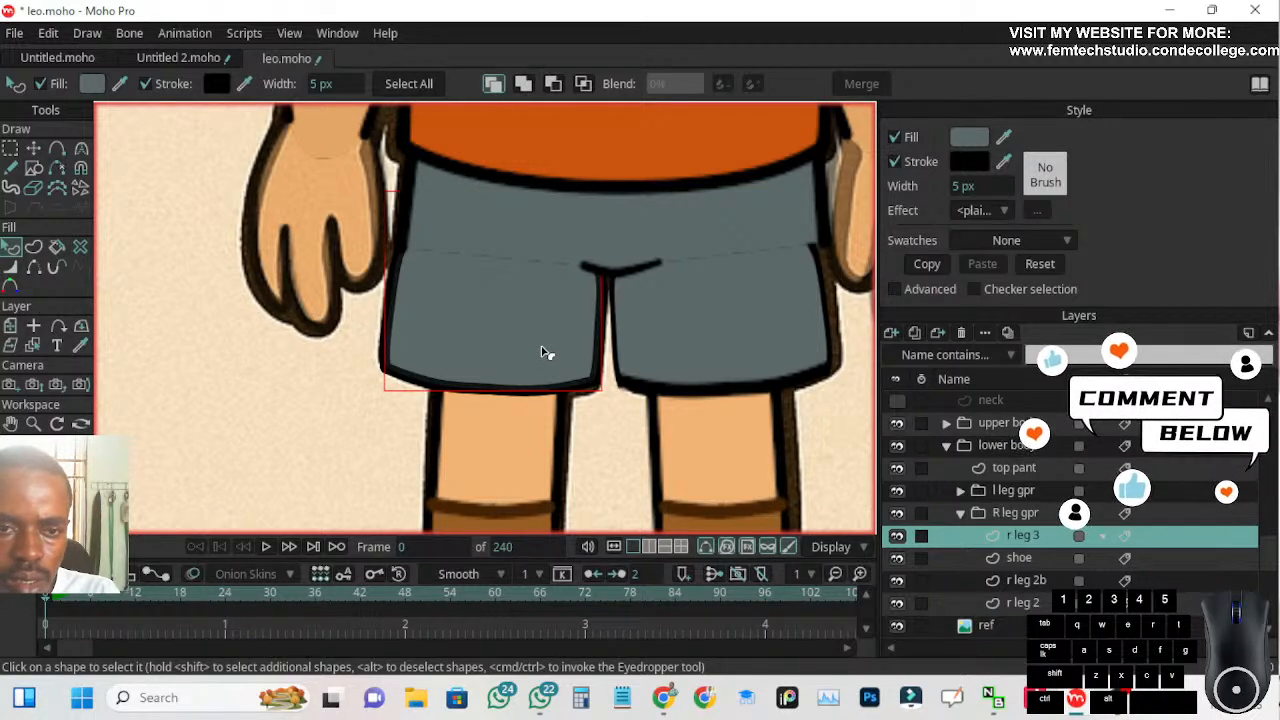
{"action": "left_click", "coordinate": [33, 148]}
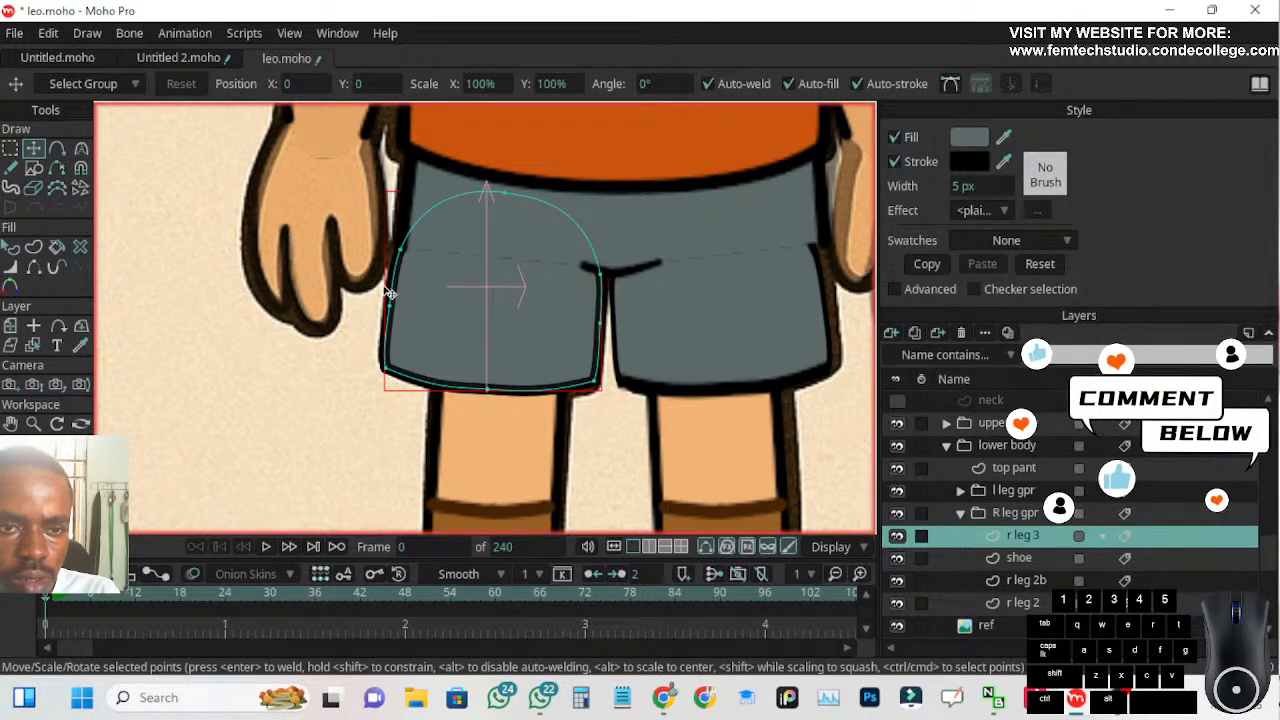
{"action": "scroll", "coordinate": [380, 294], "scroll_direction": "up", "scroll_amount": 2}
{"action": "left_click", "coordinate": [405, 238]}
{"action": "mouse_move", "coordinate": [403, 239]}
{"action": "left_mouse_down"}
{"action": "mouse_move", "coordinate": [420, 244]}
{"action": "mouse_move", "coordinate": [392, 238]}
{"action": "left_mouse_up"}
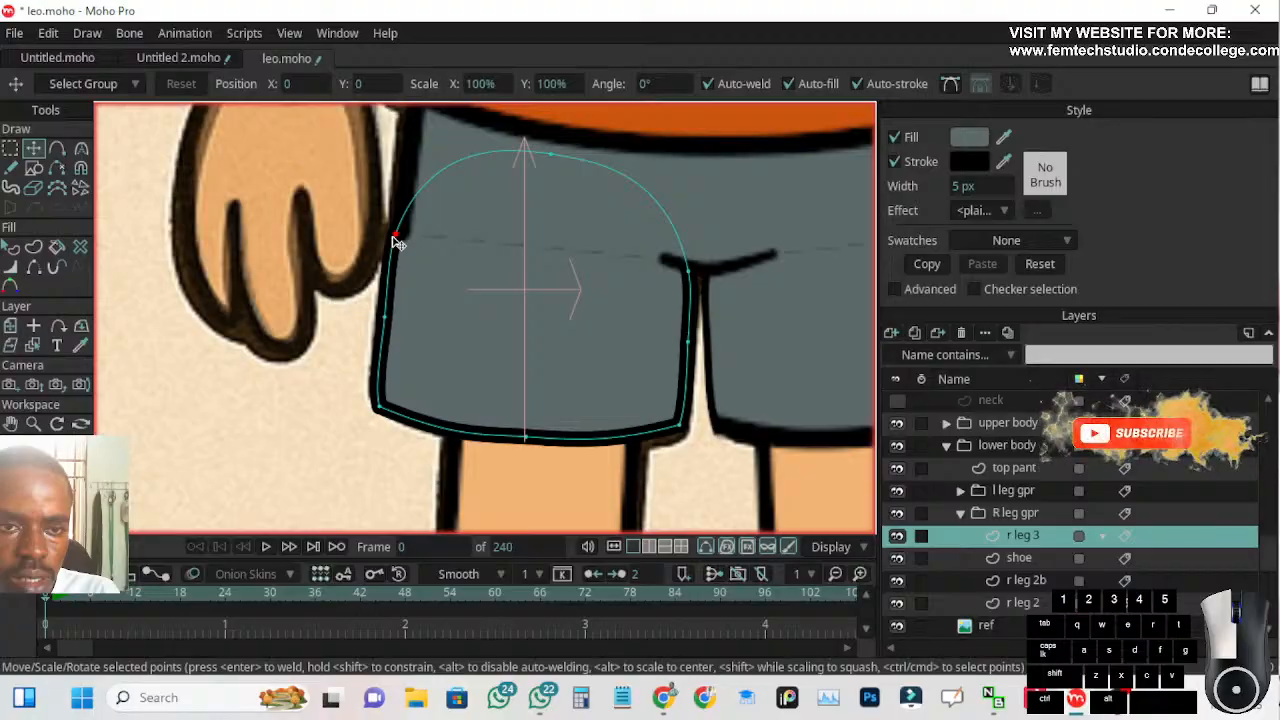
Move the top pant's lower corner beside r leg 3 outward to about X -0.3501, Y -0.5114, in line with the leg's outer edge
{"action": "left_click", "coordinate": [1015, 468]}
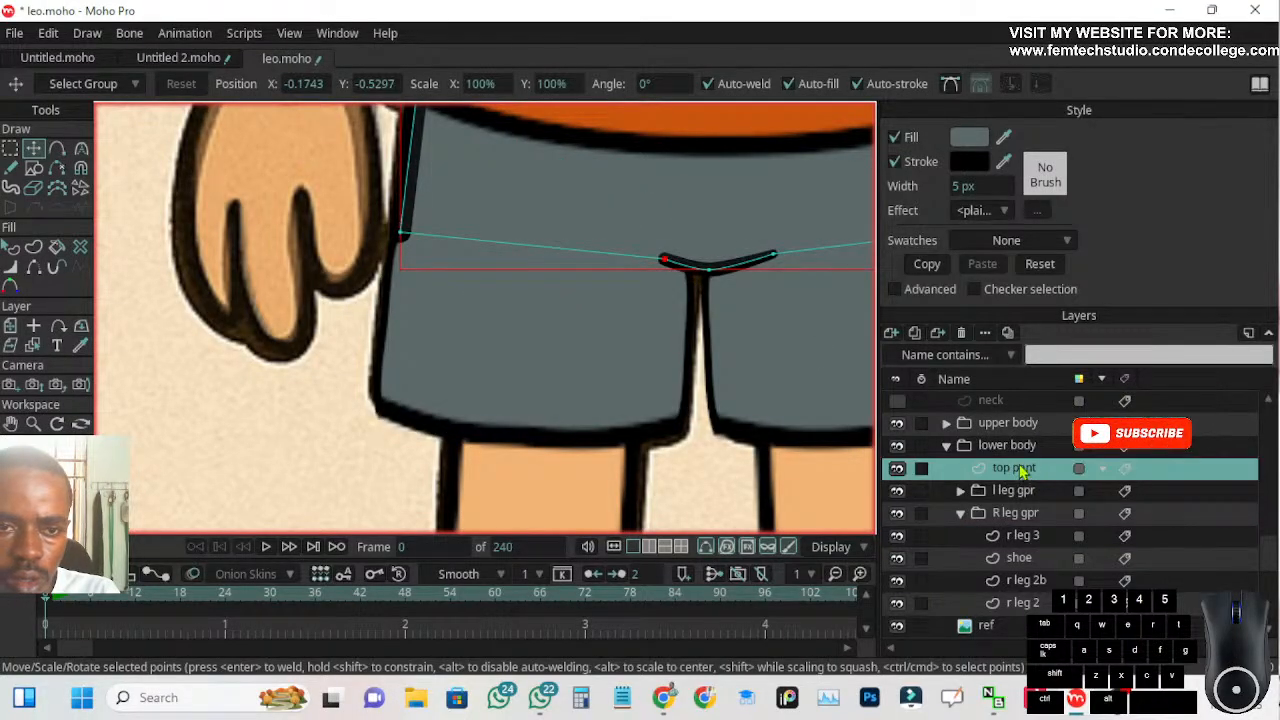
{"action": "left_click", "coordinate": [400, 236]}
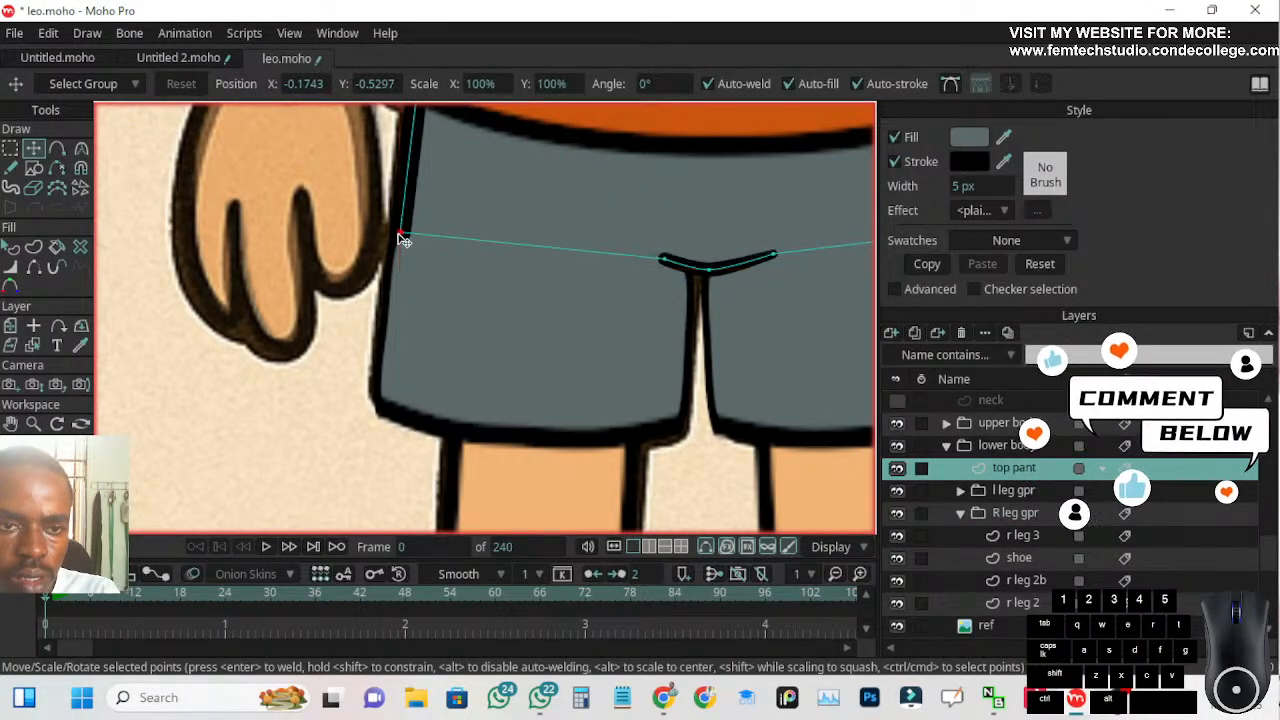
{"action": "left_click_drag", "start_coordinate": [402, 240], "coordinate": [398, 236]}
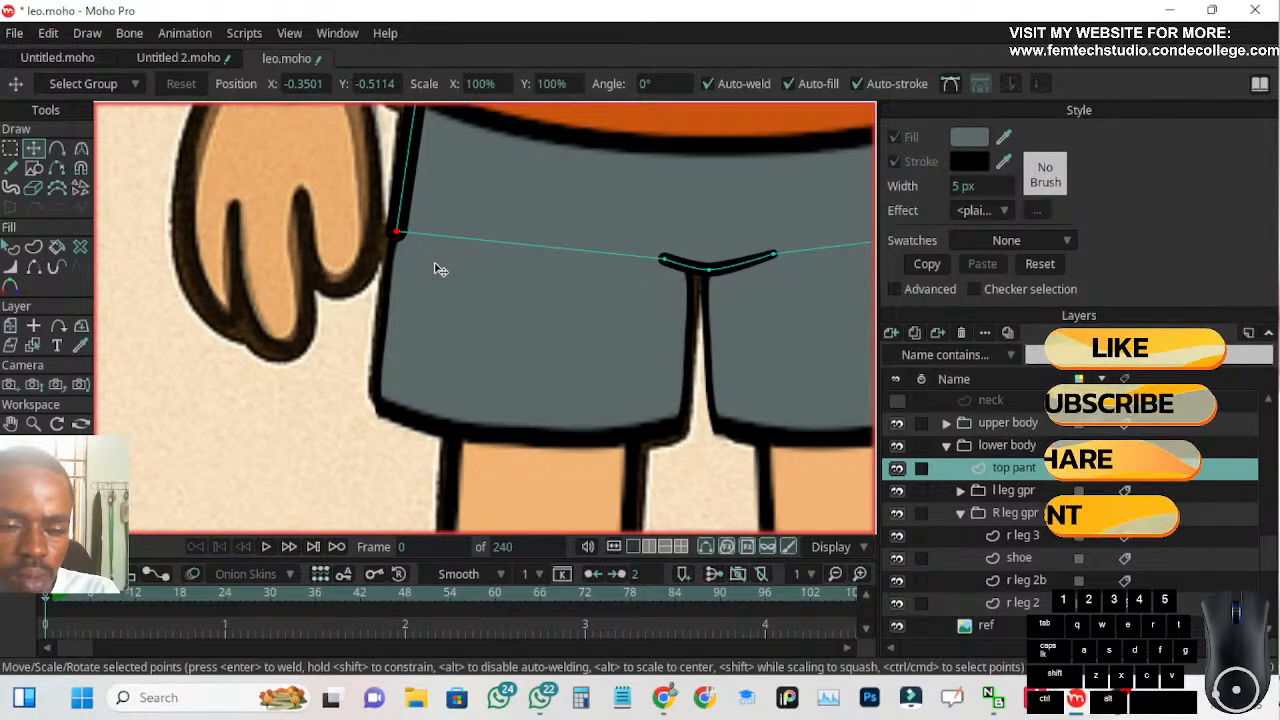
{"action": "scroll", "coordinate": [400, 300], "scroll_direction": "down", "scroll_amount": 1}
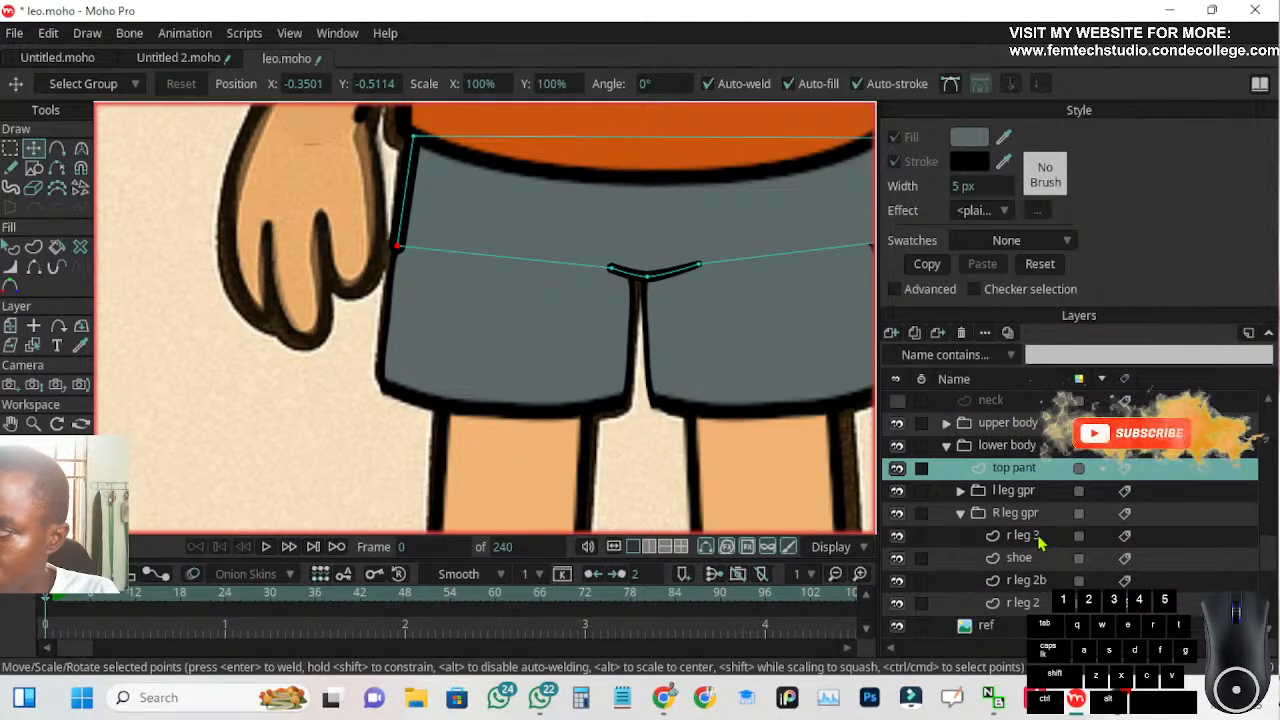
Select the r leg 3 shape and examine its outline and join with the top pant at different magnifications
{"action": "left_click", "coordinate": [1030, 536]}
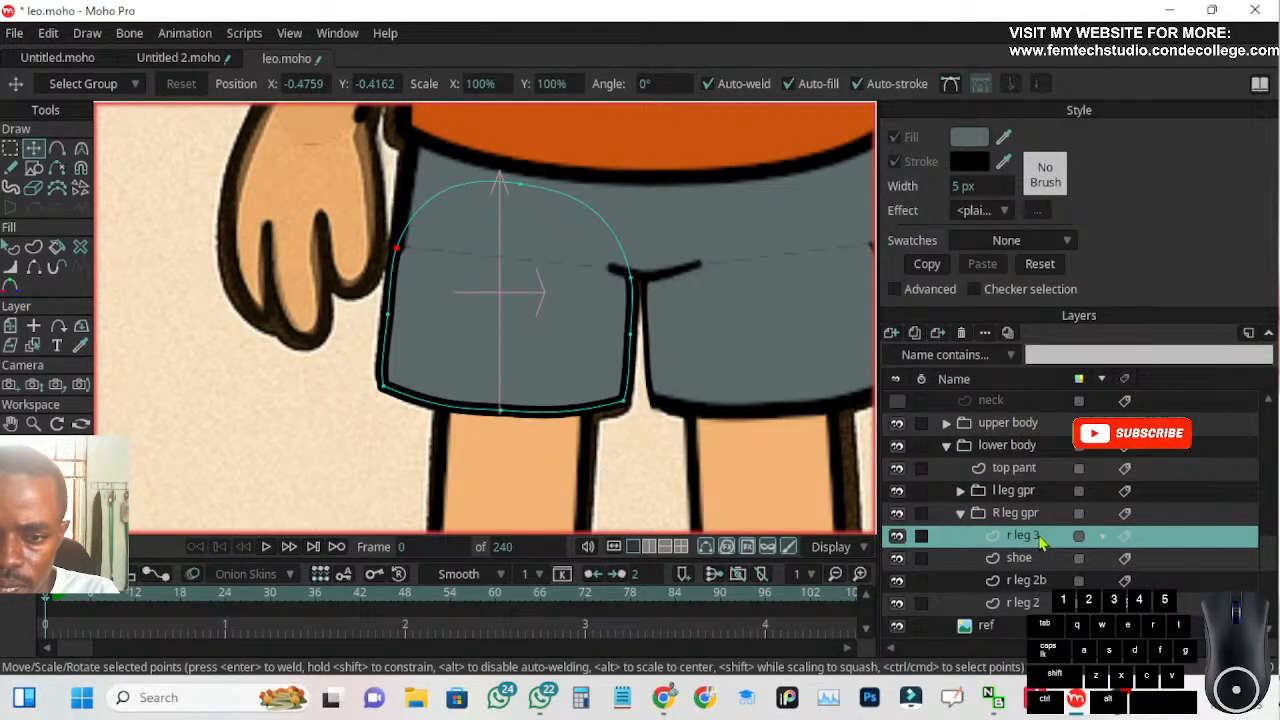
{"action": "left_click", "coordinate": [11, 248]}
{"action": "left_click", "coordinate": [447, 301]}
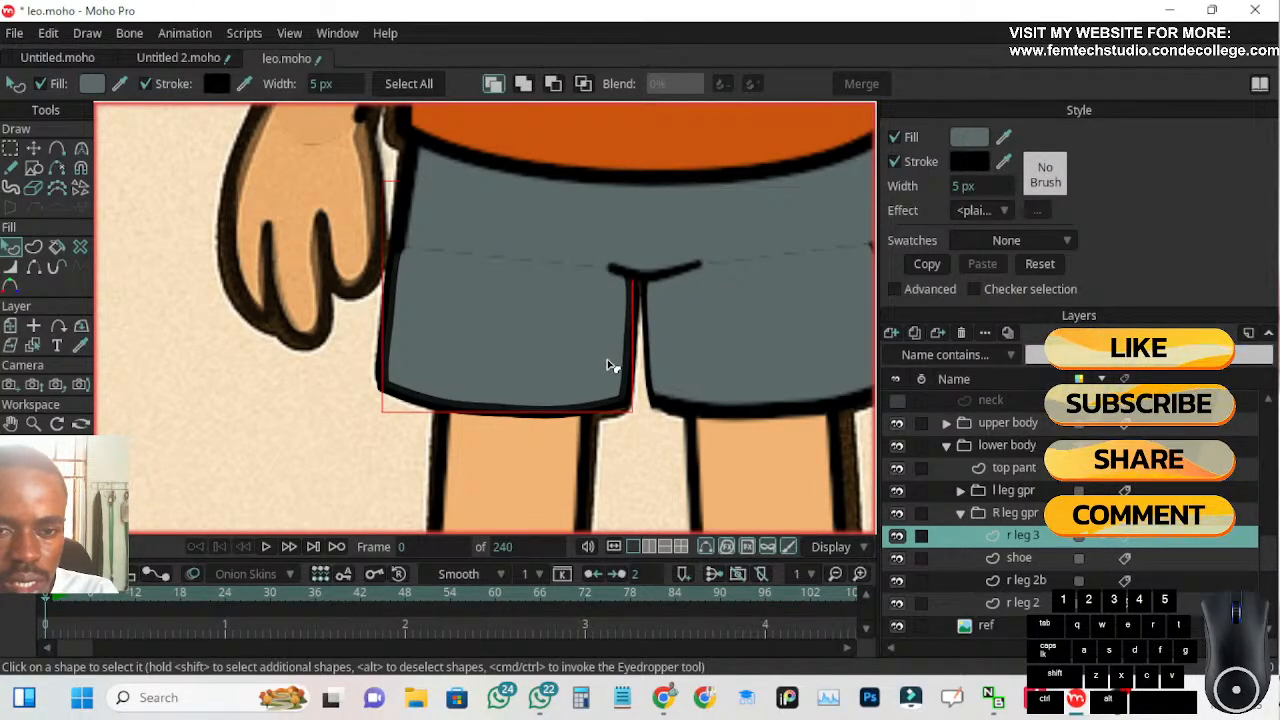
{"action": "scroll", "coordinate": [532, 340], "scroll_direction": "down", "scroll_amount": 3}
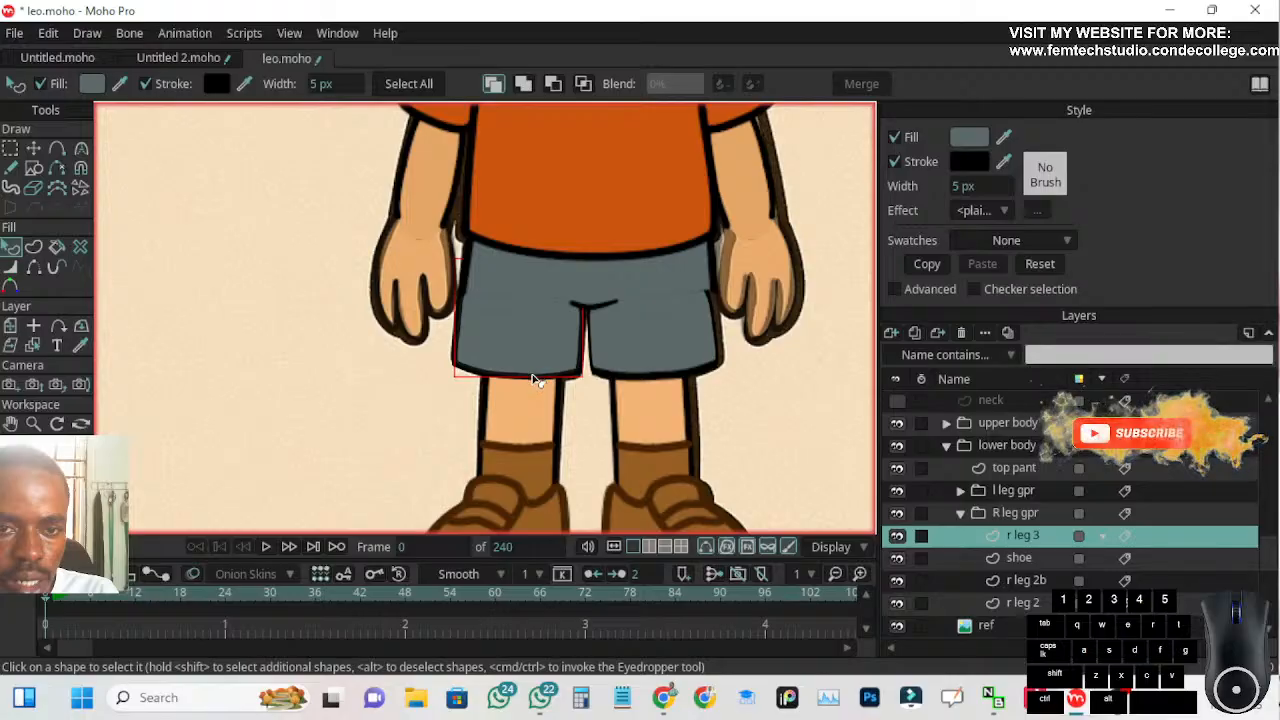
{"action": "scroll", "coordinate": [534, 380], "scroll_direction": "up", "scroll_amount": 4}
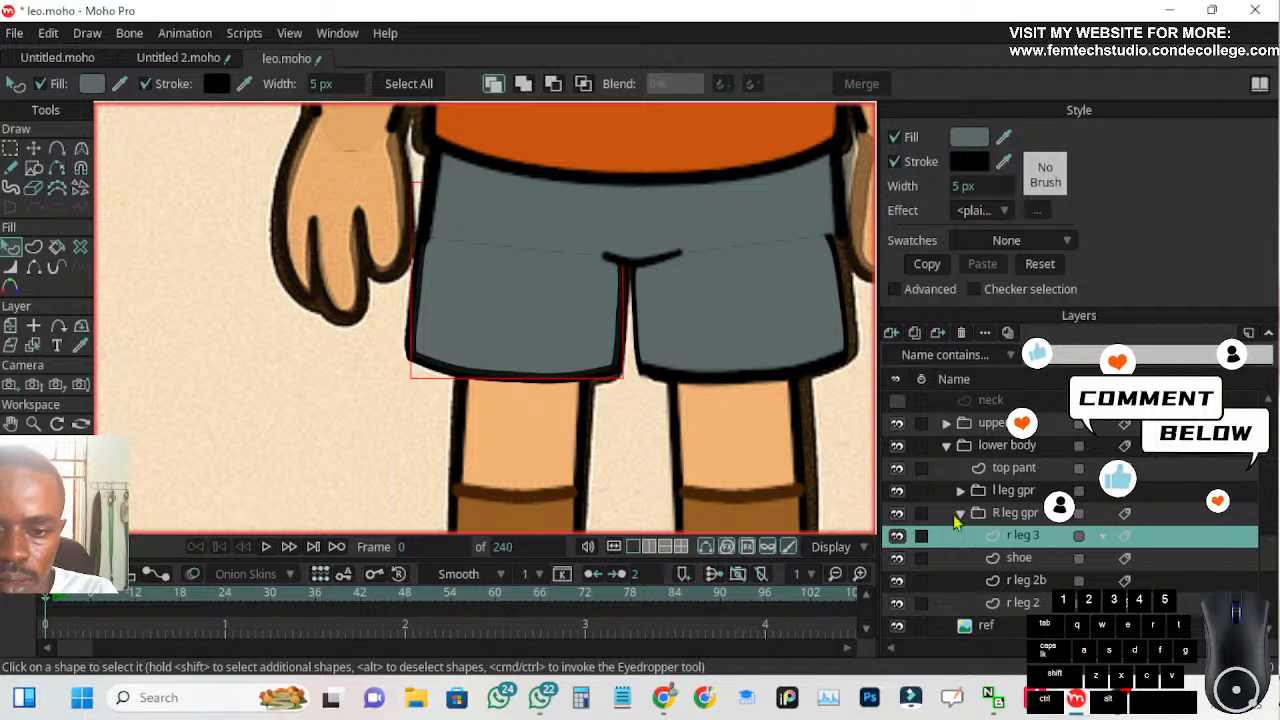
Expand the l leg gpr group and rename its r leg 3 layer as l leg 3
{"action": "scroll", "coordinate": [1017, 577], "scroll_direction": "down", "scroll_amount": 1}
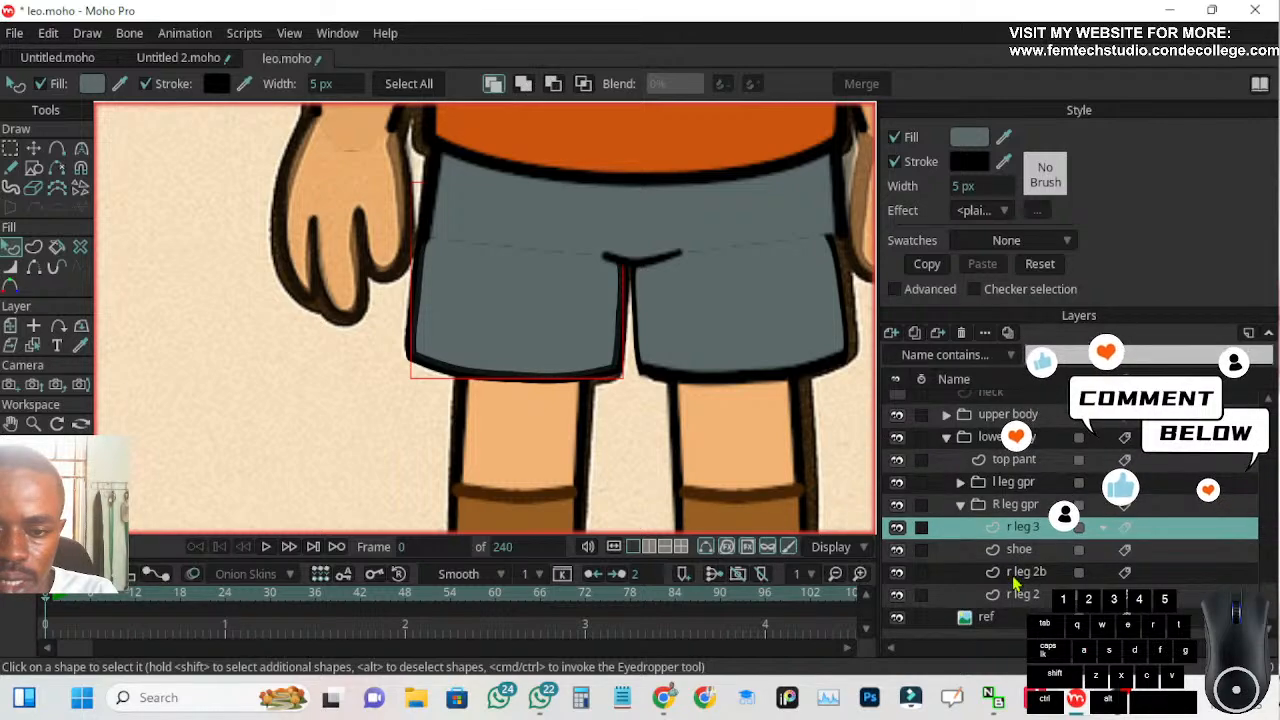
{"action": "left_click", "coordinate": [960, 482]}
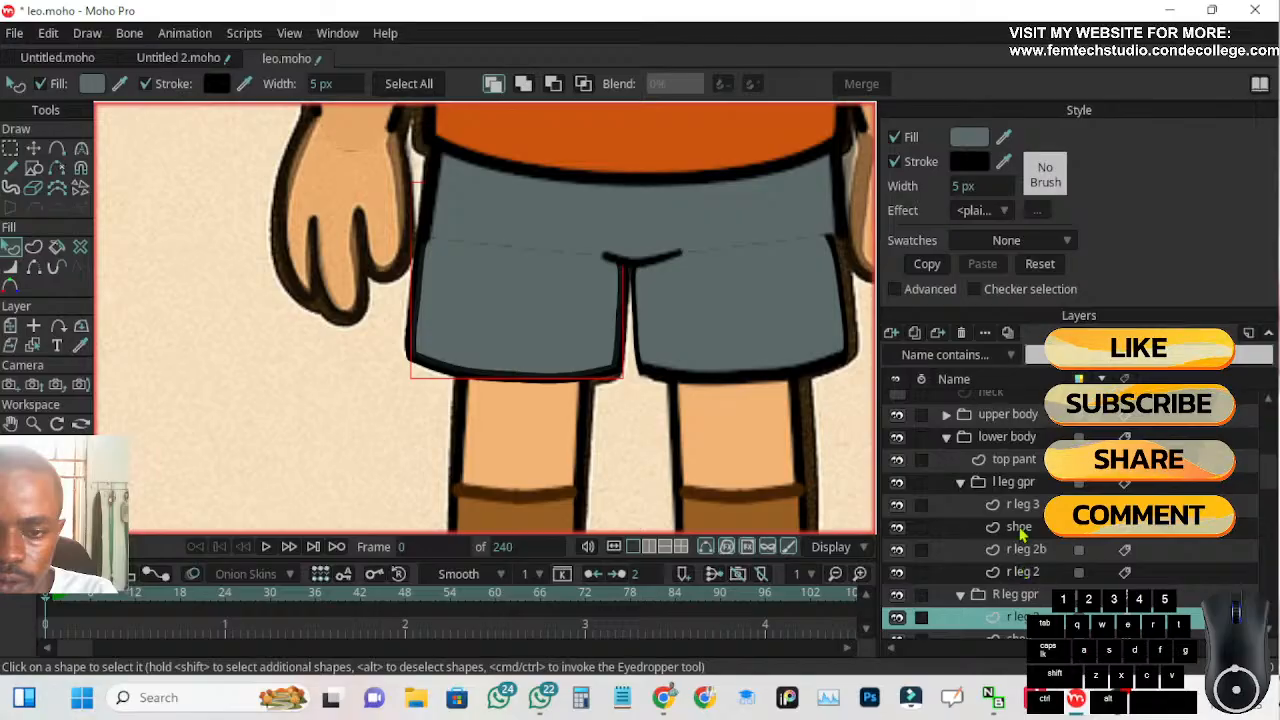
{"action": "left_click", "coordinate": [1023, 507]}
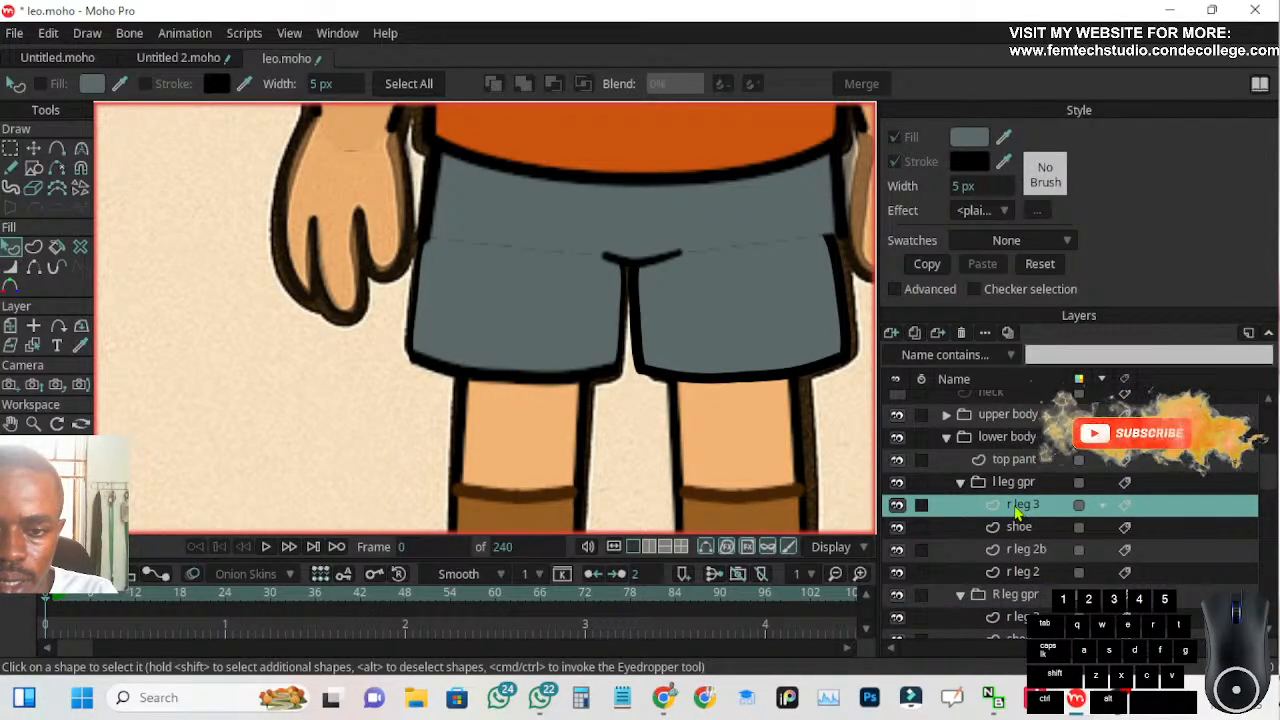
{"action": "double_click", "coordinate": [1016, 508]}
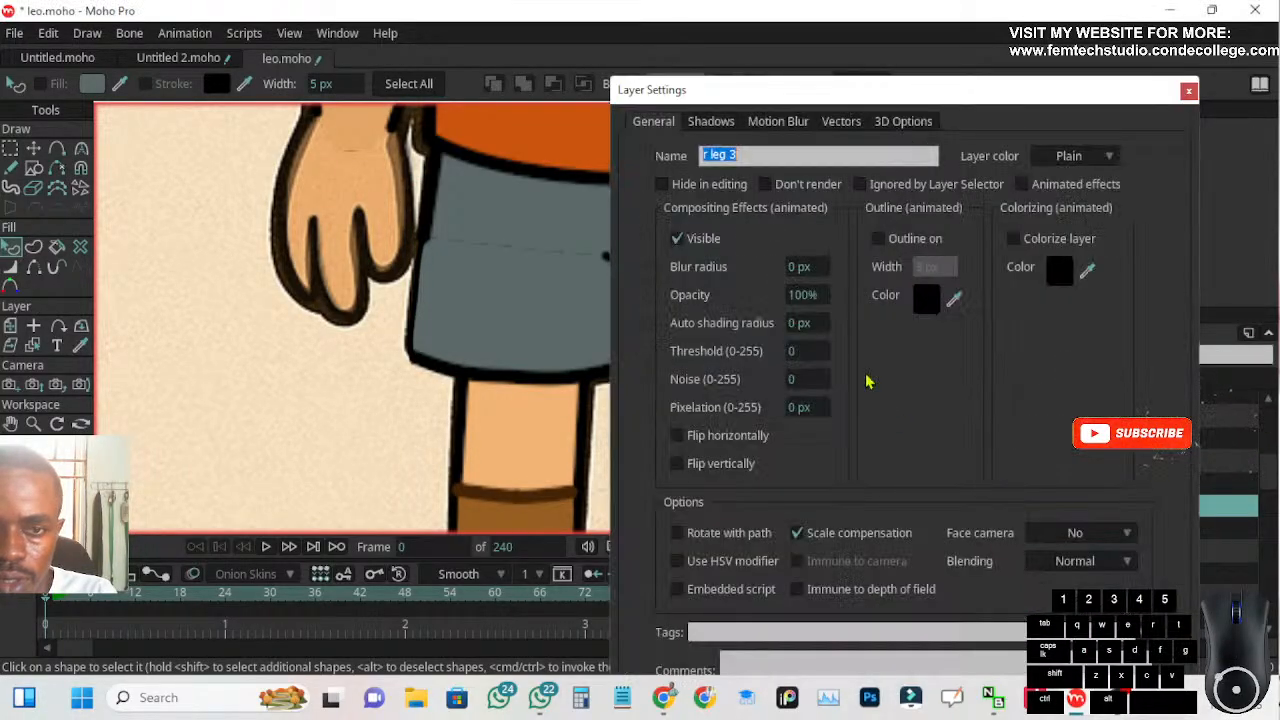
{"action": "left_click", "coordinate": [705, 155]}
{"action": "key", "text": "Delete"}
{"action": "key", "text": "Delete"}
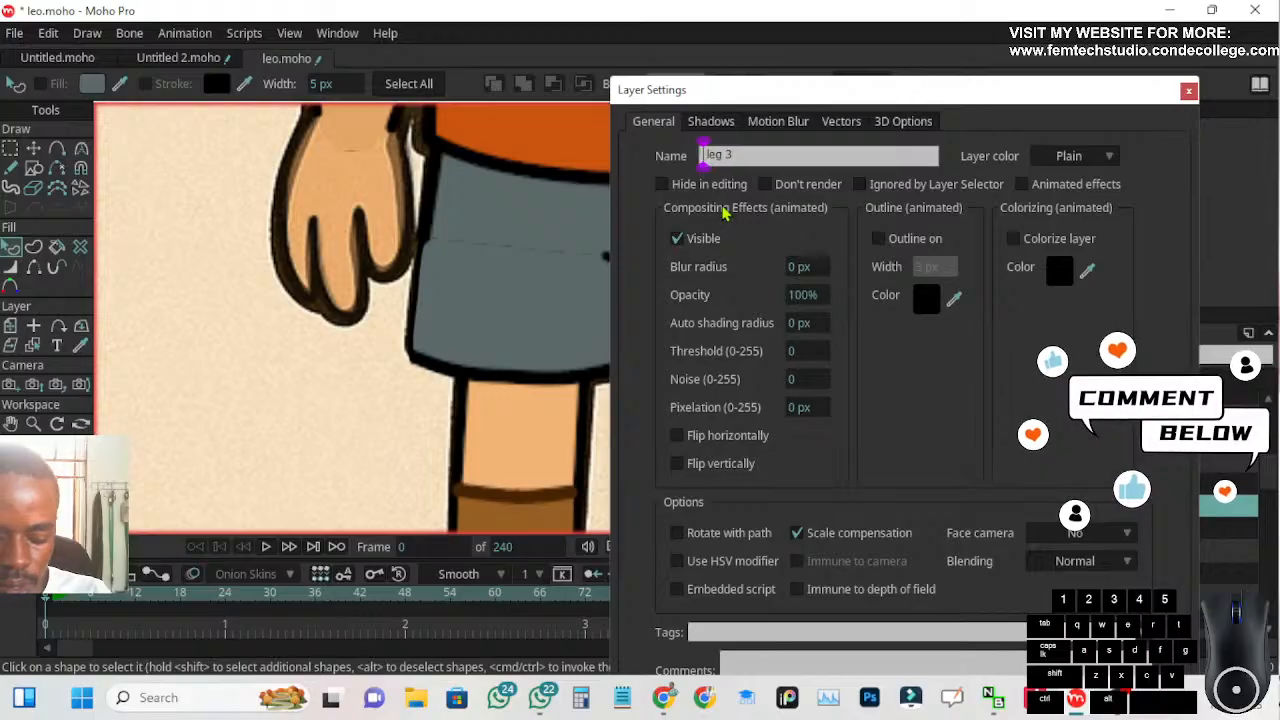
{"action": "type", "text": "l"}
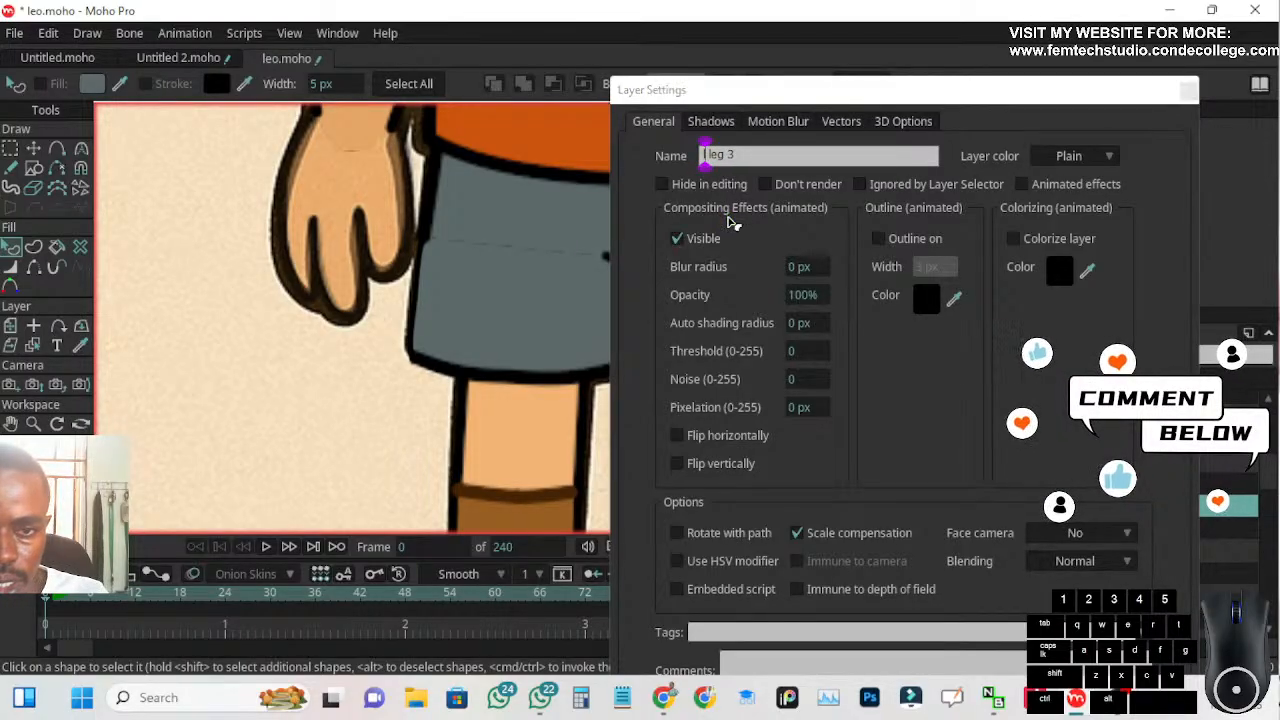
{"action": "key", "text": "Return"}
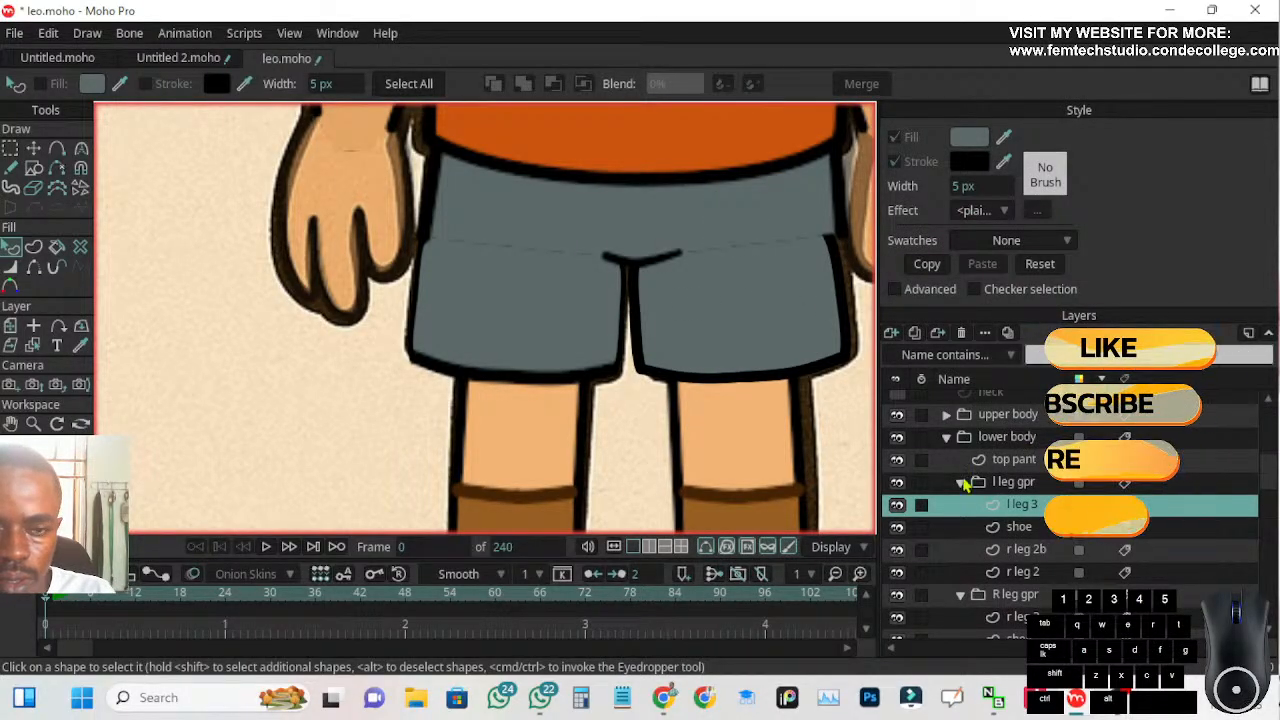
Move l leg 3's upper, middle and lower outer-side points outward to about X -0.4920, -0.5099 and -0.5167 to follow the reference outline
{"action": "left_click", "coordinate": [712, 336]}
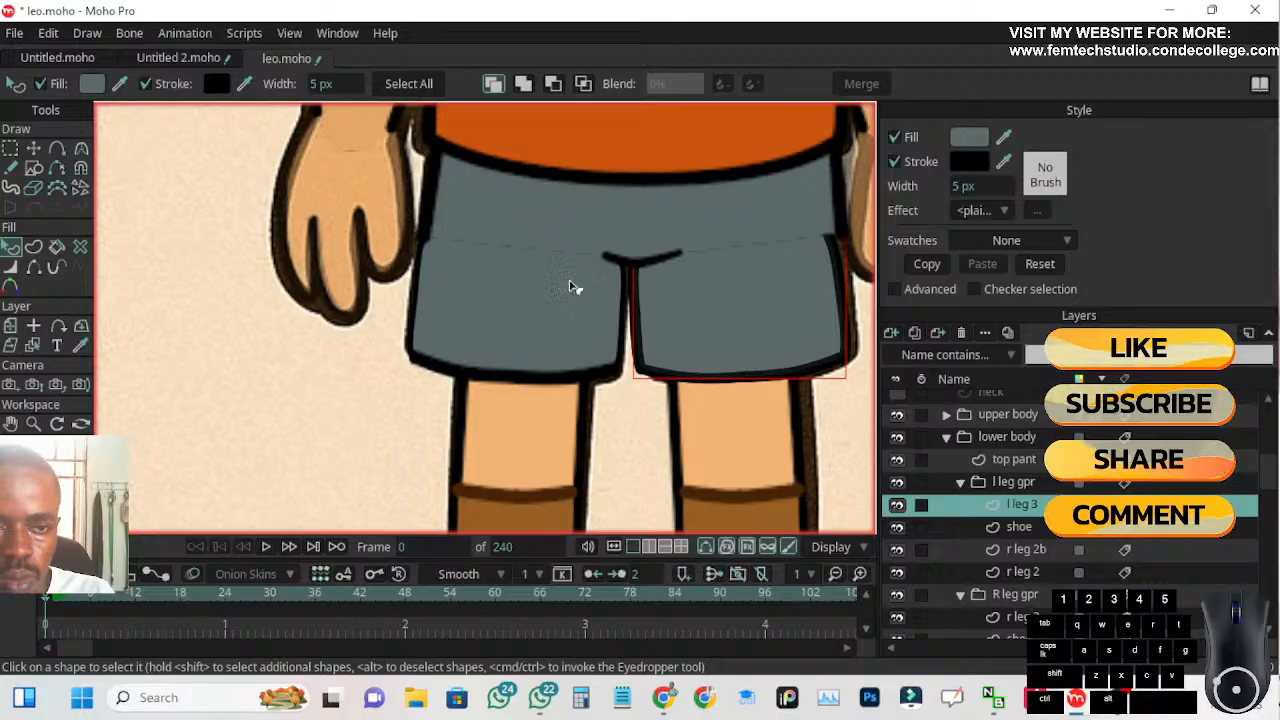
{"action": "left_click", "coordinate": [33, 148]}
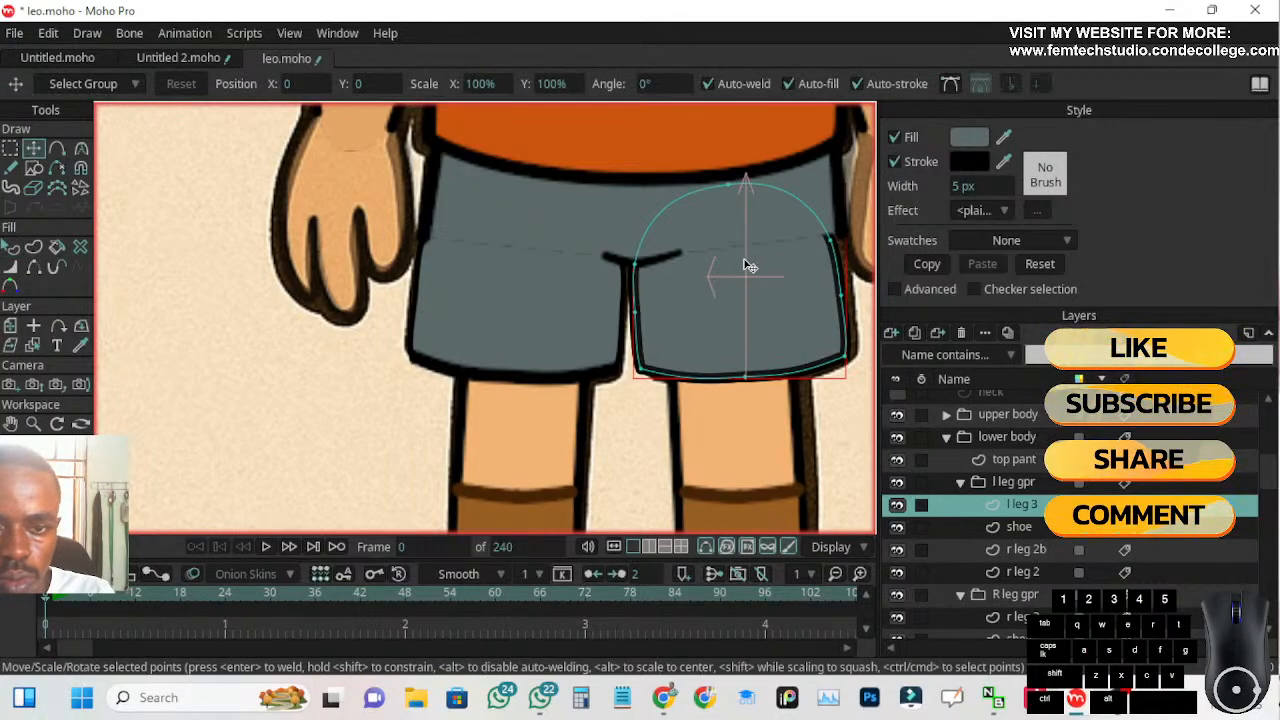
{"action": "left_click", "coordinate": [840, 247]}
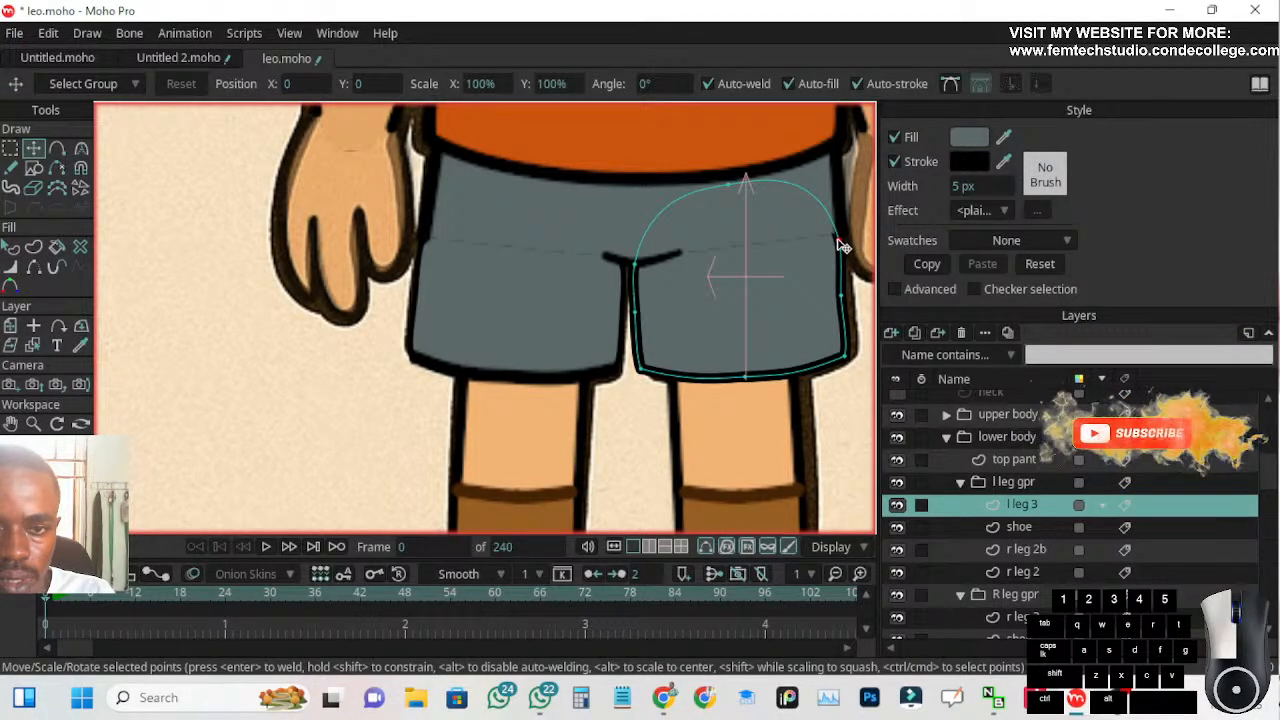
{"action": "left_click", "coordinate": [840, 244]}
{"action": "left_click", "coordinate": [845, 299]}
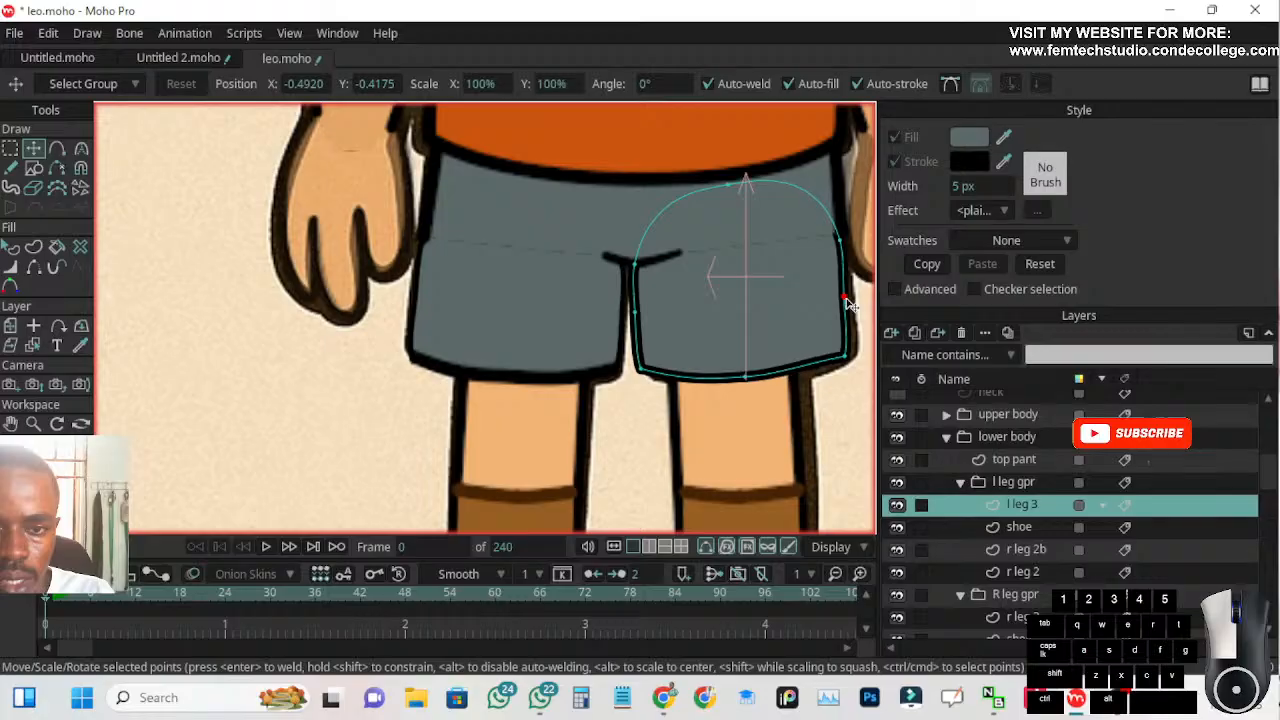
{"action": "left_click", "coordinate": [851, 357]}
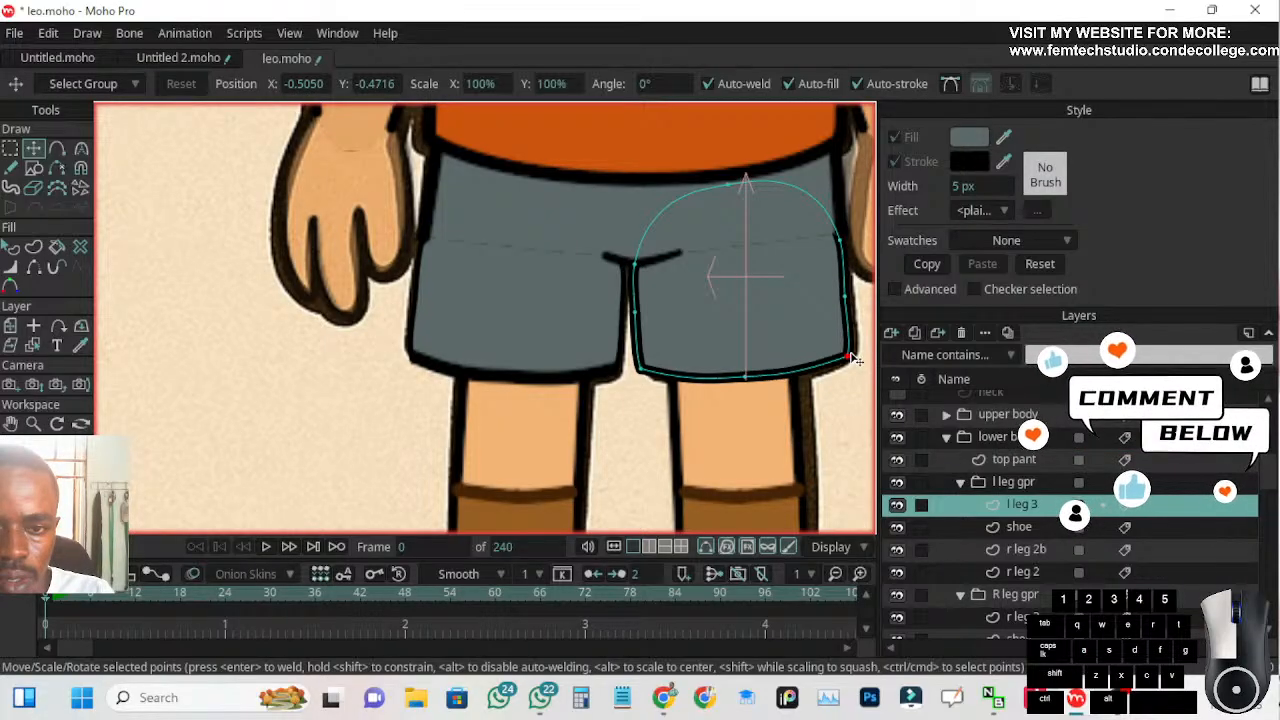
{"action": "left_click", "coordinate": [847, 299]}
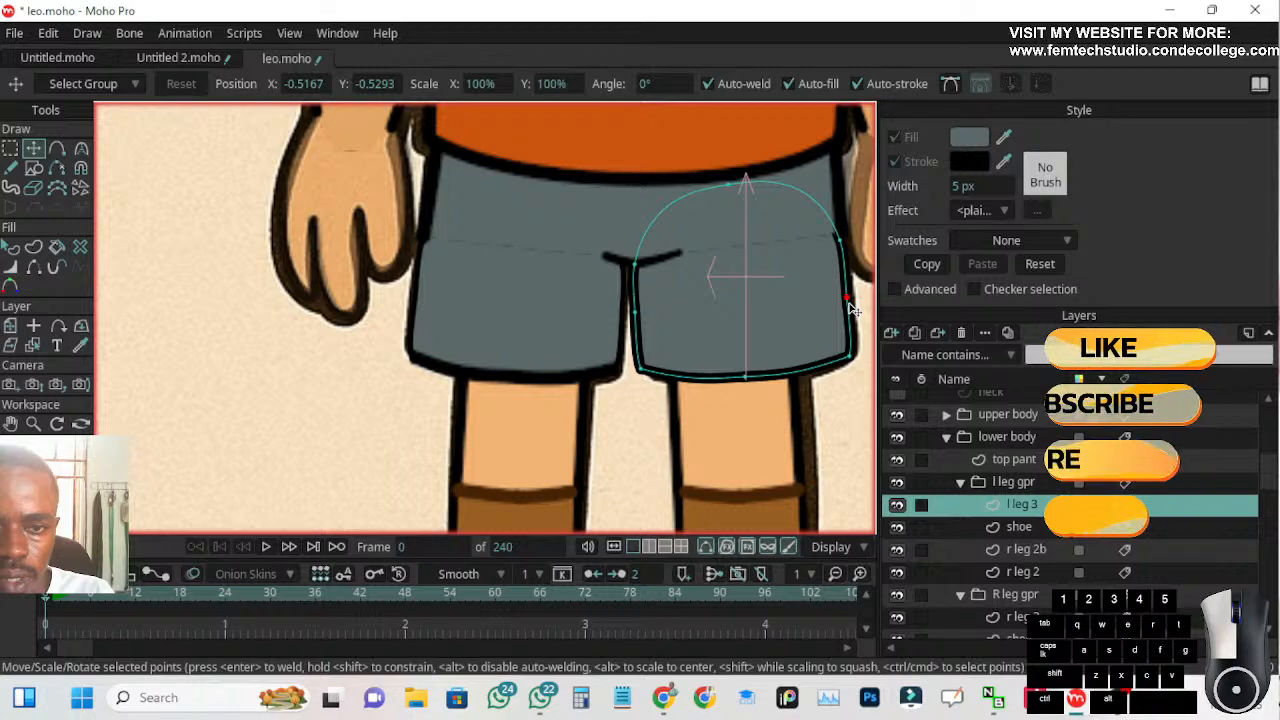
{"action": "scroll", "coordinate": [531, 343], "scroll_direction": "down", "scroll_amount": 3}
{"action": "scroll", "coordinate": [518, 385], "scroll_direction": "down", "scroll_amount": 1}
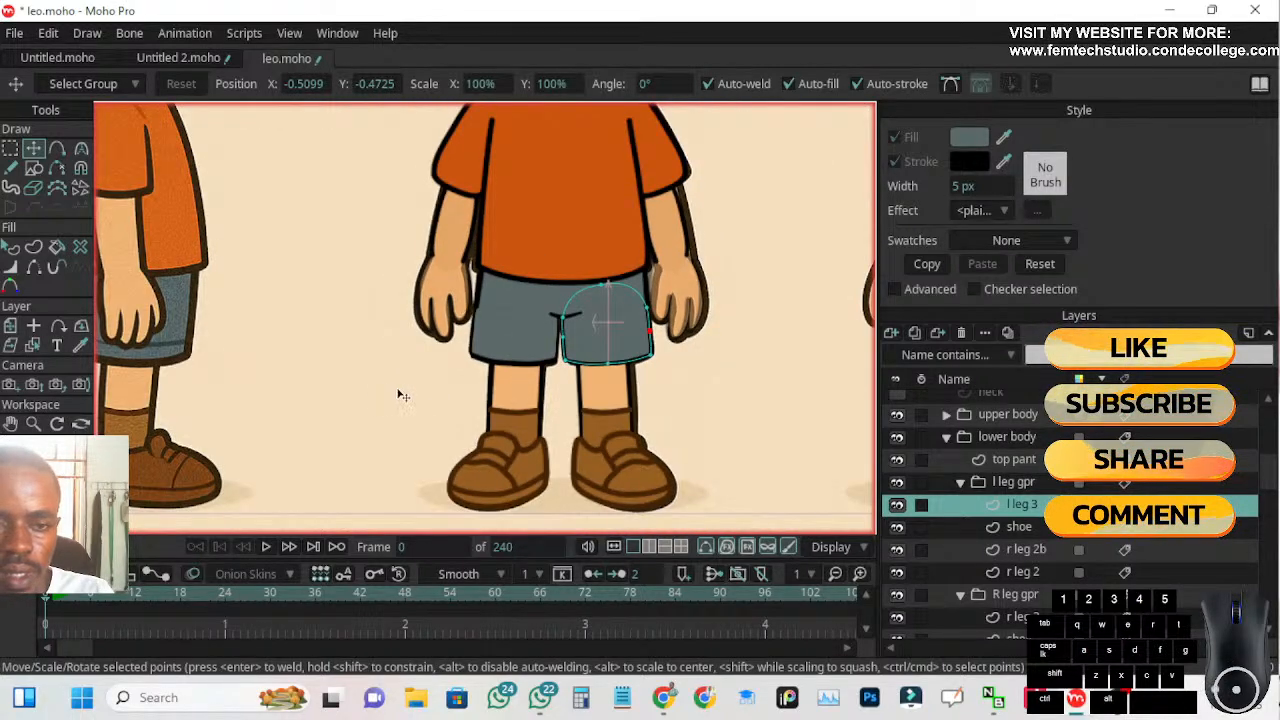
{"action": "scroll", "coordinate": [397, 420], "scroll_direction": "down", "scroll_amount": 1}
{"action": "scroll", "coordinate": [427, 420], "scroll_direction": "down", "scroll_amount": 4}
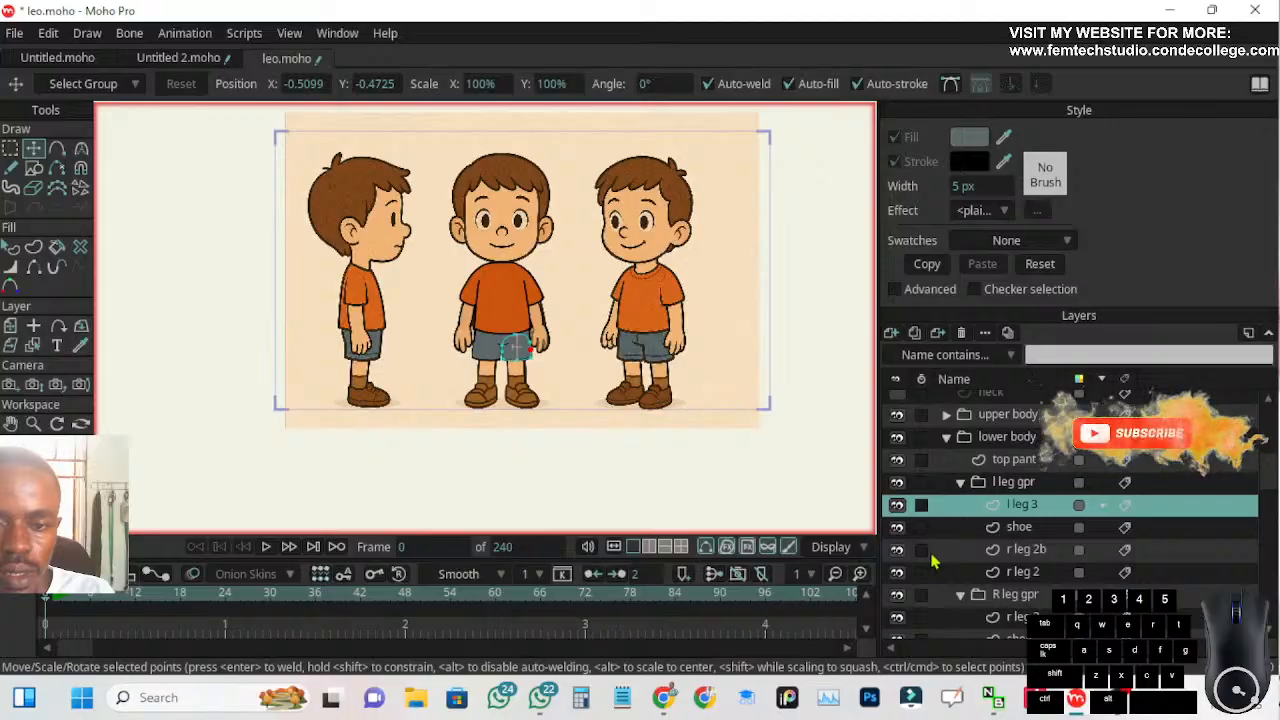
Collapse the l leg gpr group and its parent lower body group in the layer list
{"action": "scroll", "coordinate": [945, 515], "scroll_direction": "down", "scroll_amount": 2}
{"action": "scroll", "coordinate": [950, 530], "scroll_direction": "up", "scroll_amount": 3}
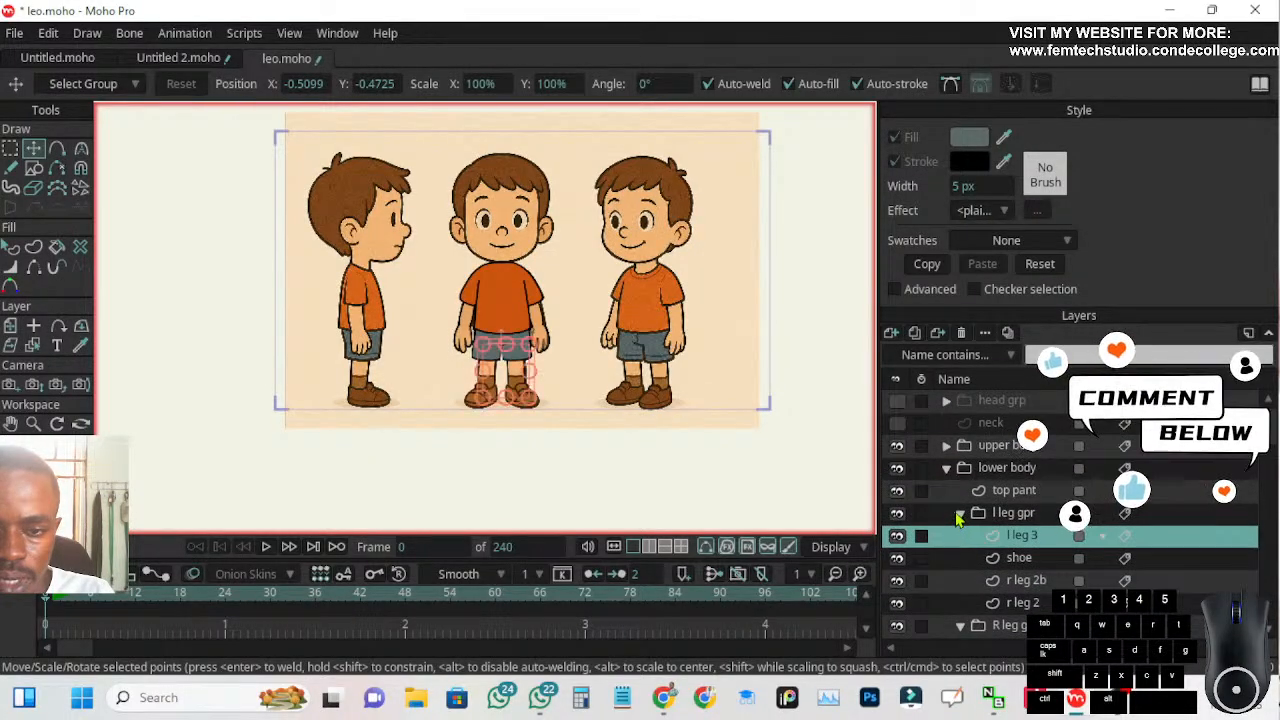
{"action": "left_click", "coordinate": [959, 514]}
{"action": "left_click", "coordinate": [947, 468]}
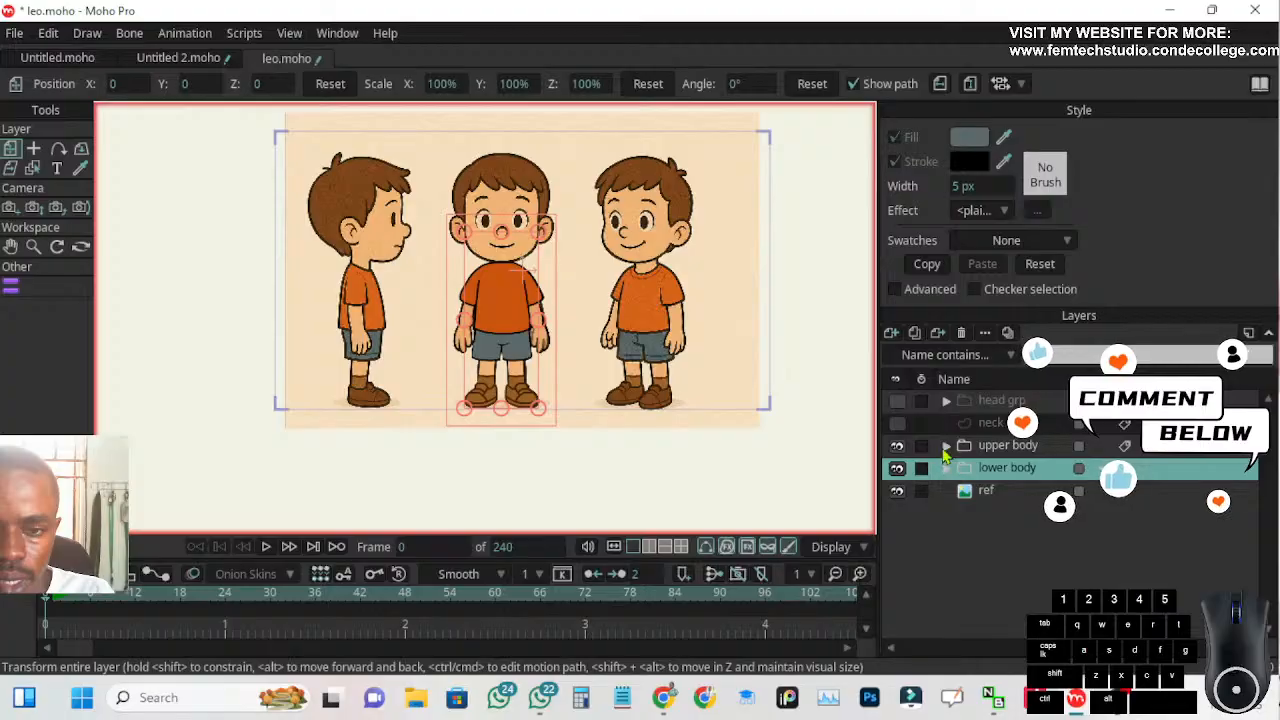
Hide the ref image and show the neck and head grp layers so only the complete vector character is displayed
{"action": "left_click", "coordinate": [897, 491]}
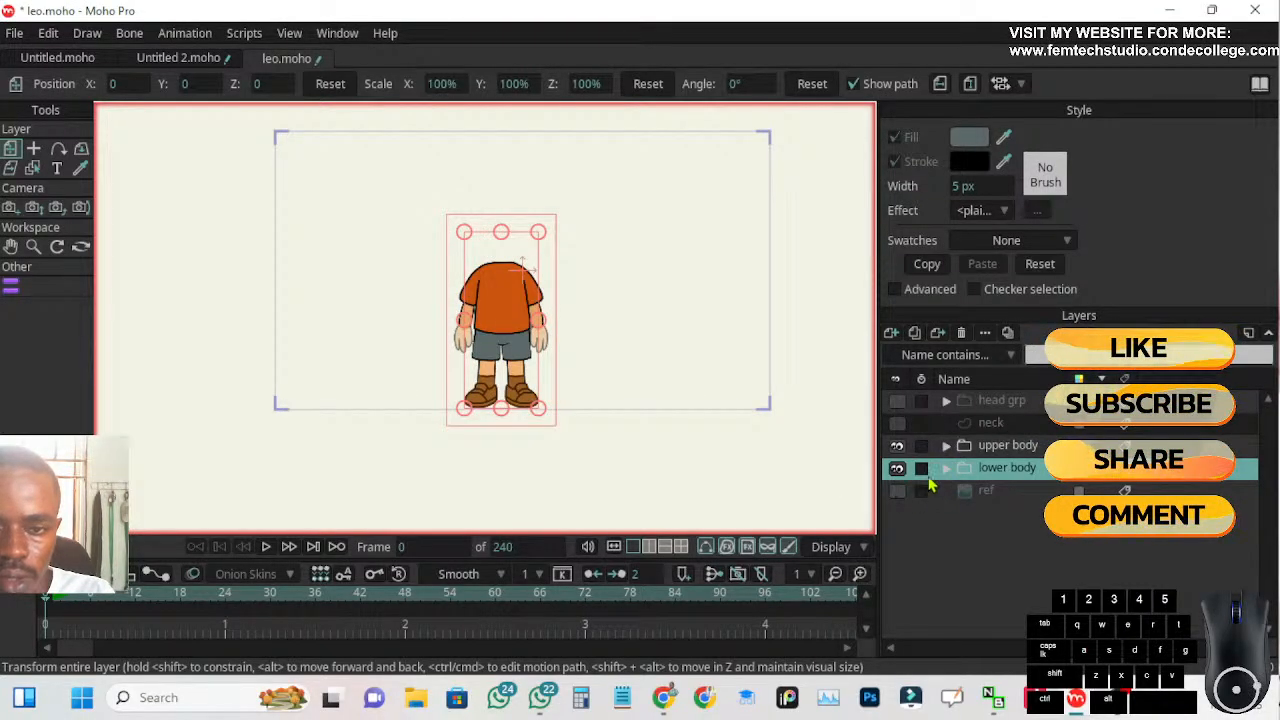
{"action": "left_click", "coordinate": [897, 424]}
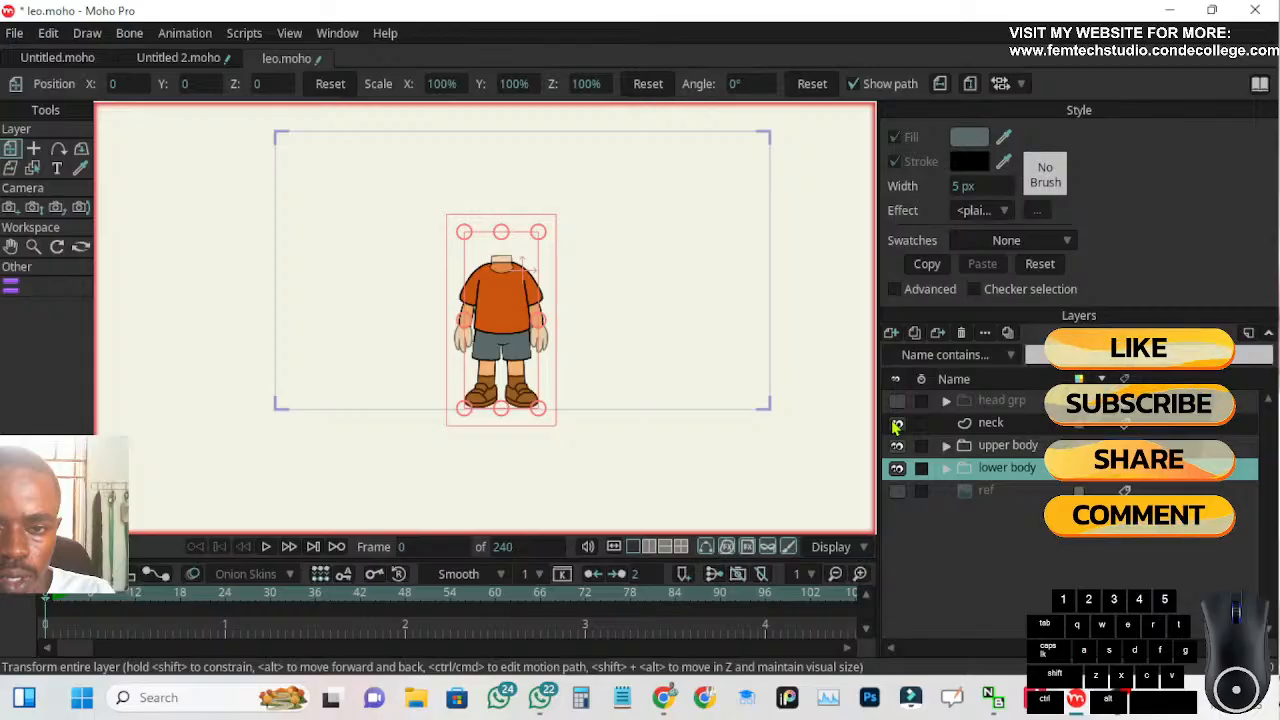
{"action": "left_click", "coordinate": [897, 400]}
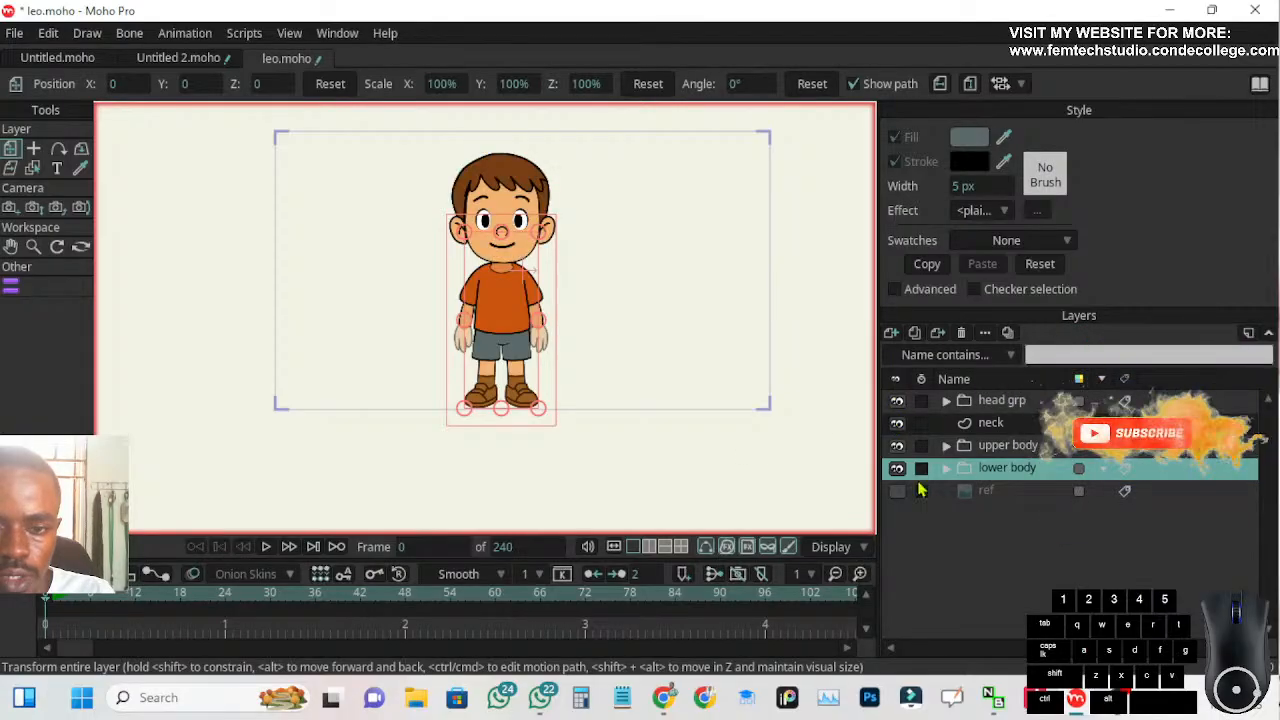
{"action": "left_click", "coordinate": [977, 496]}
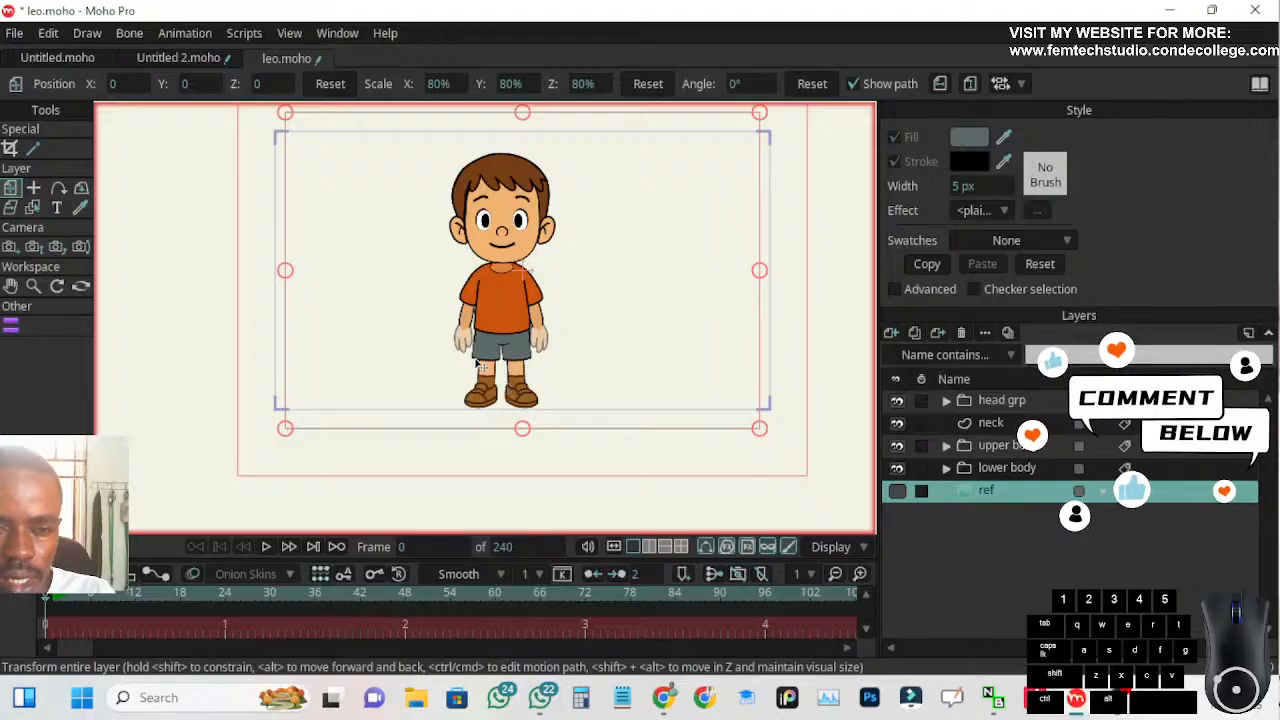
Expand the upper body and l hand Grp groups and set the opacity of hand layer 1 to 100%
{"action": "scroll", "coordinate": [487, 374], "scroll_direction": "up", "scroll_amount": 5}
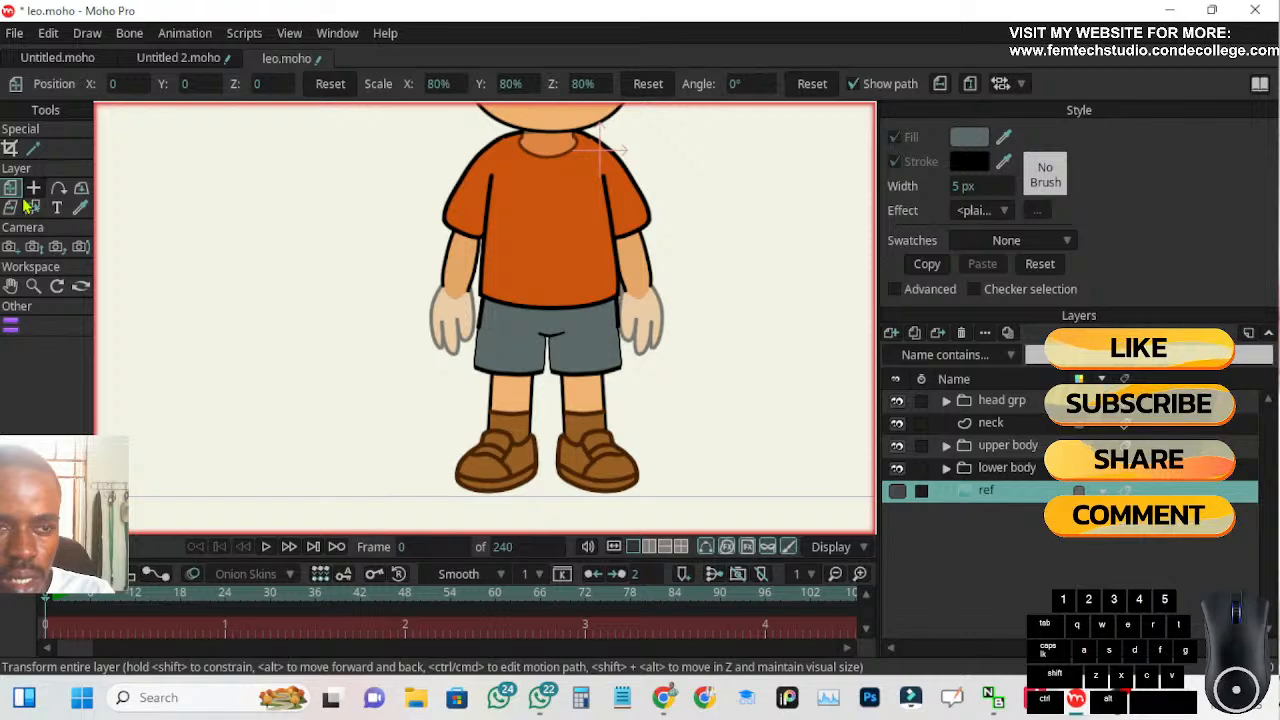
{"action": "left_click", "coordinate": [946, 447]}
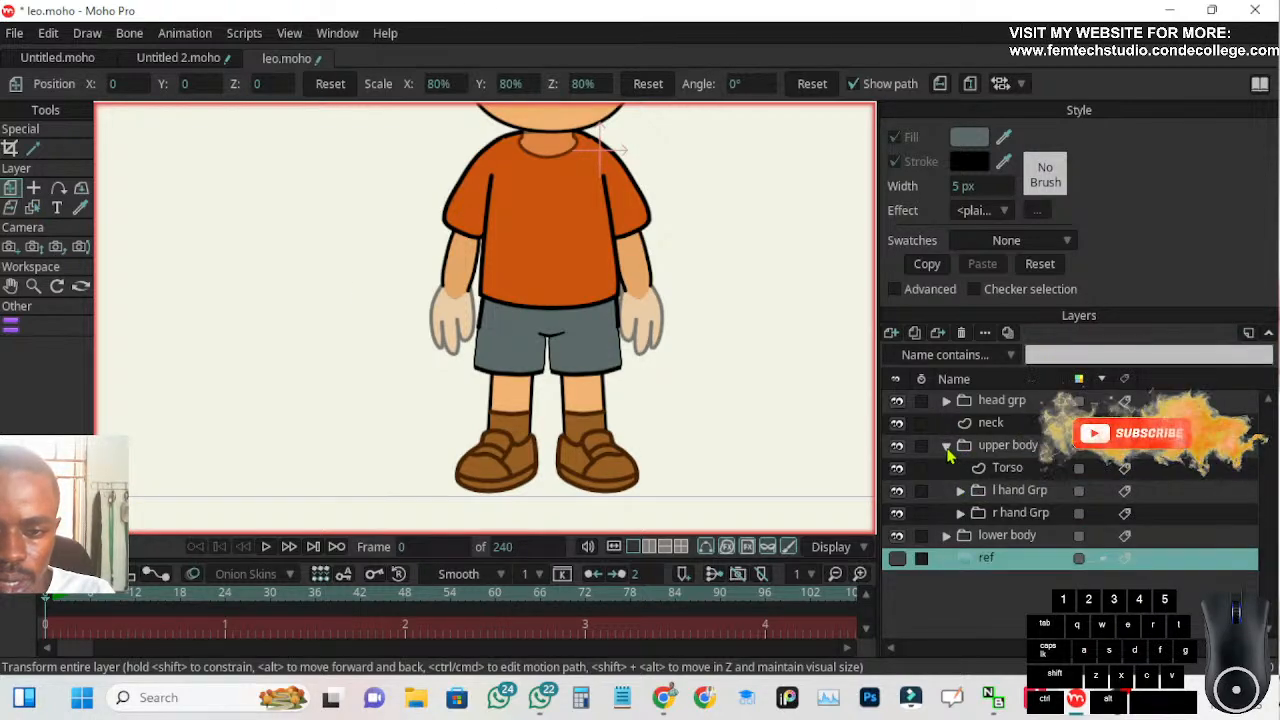
{"action": "left_click", "coordinate": [960, 492]}
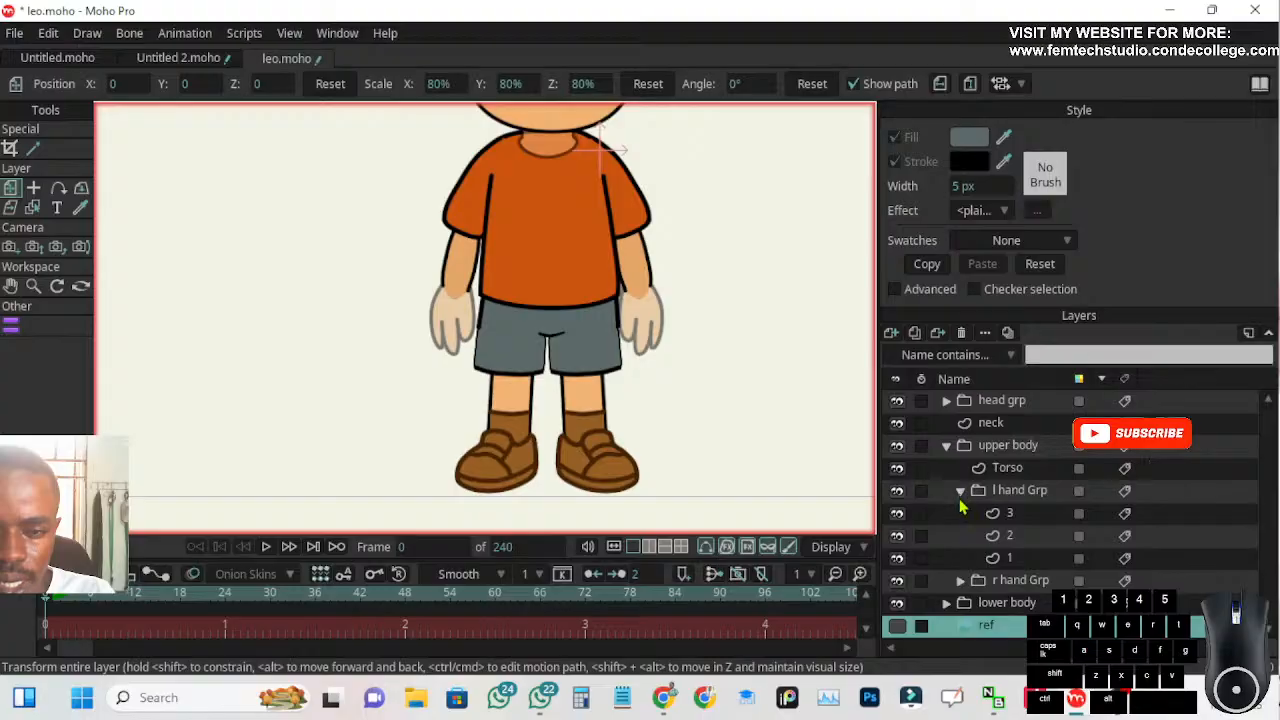
{"action": "left_click", "coordinate": [945, 557]}
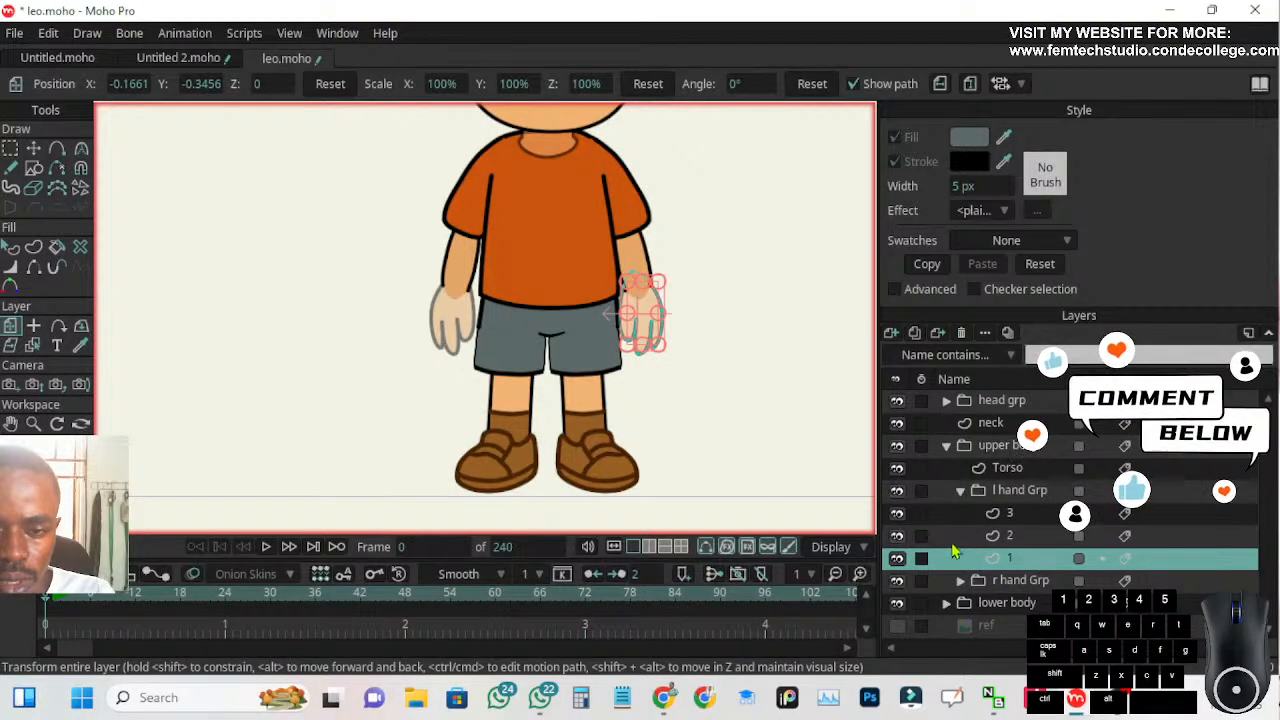
{"action": "double_click", "coordinate": [1013, 560]}
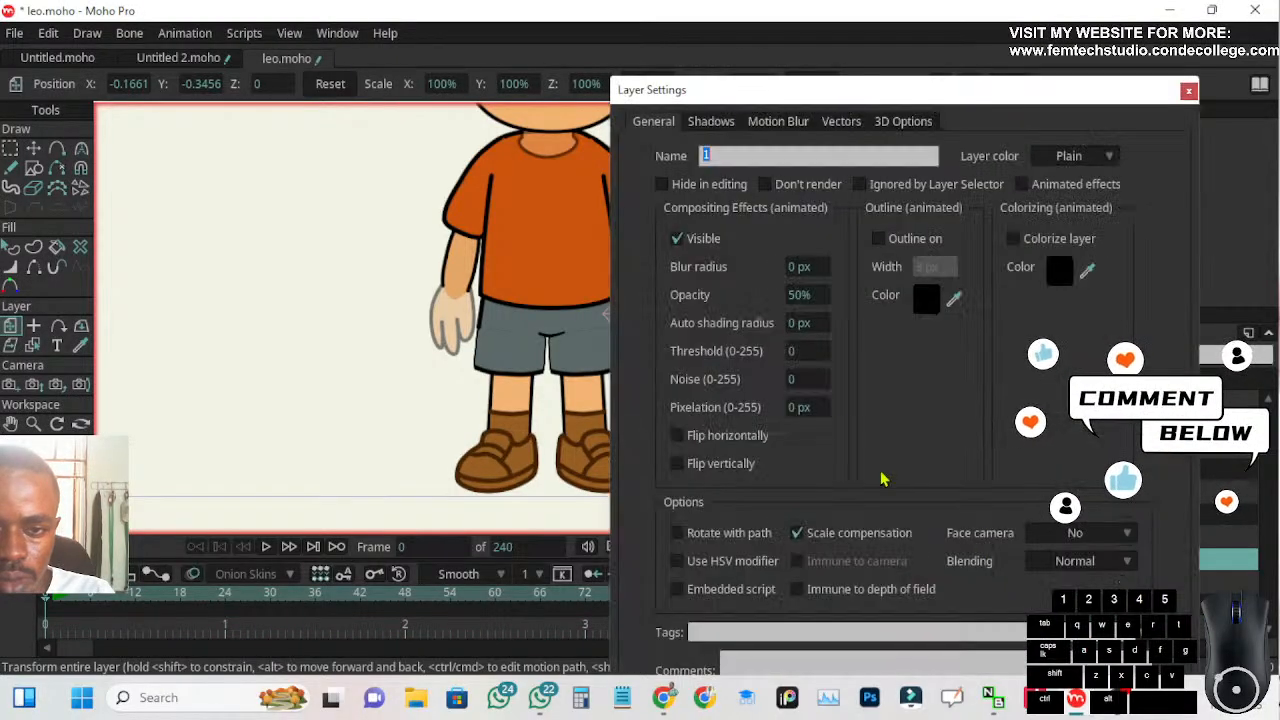
{"action": "double_click", "coordinate": [809, 293]}
{"action": "type", "text": "100"}
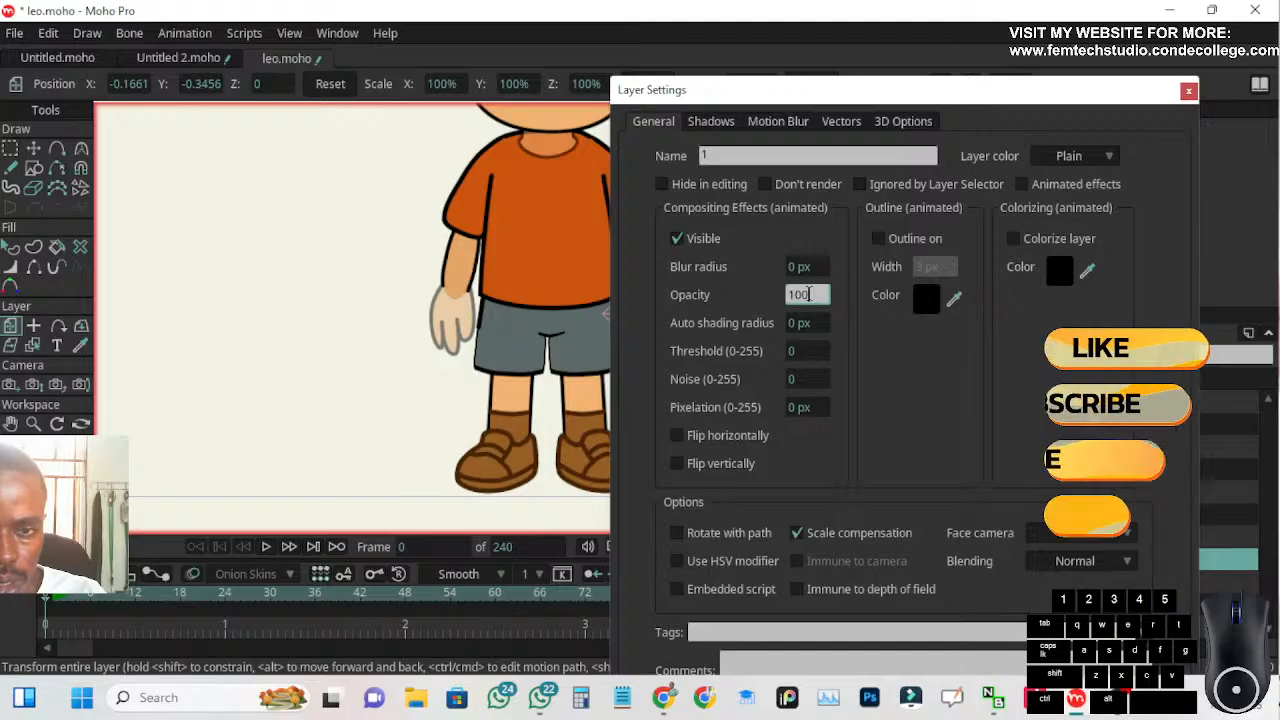
{"action": "key", "text": "Return"}
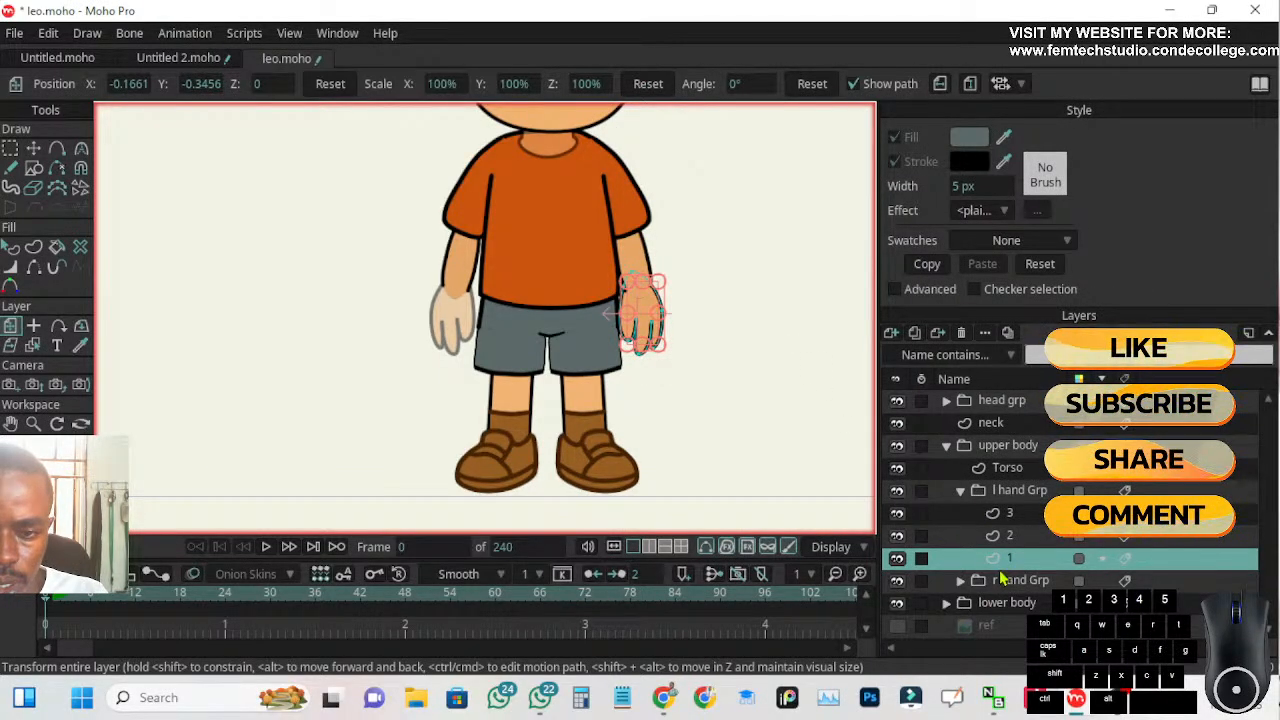
Expand the r hand Grp group and set the opacity of its hand layer 1 to 100%
{"action": "left_click", "coordinate": [959, 580]}
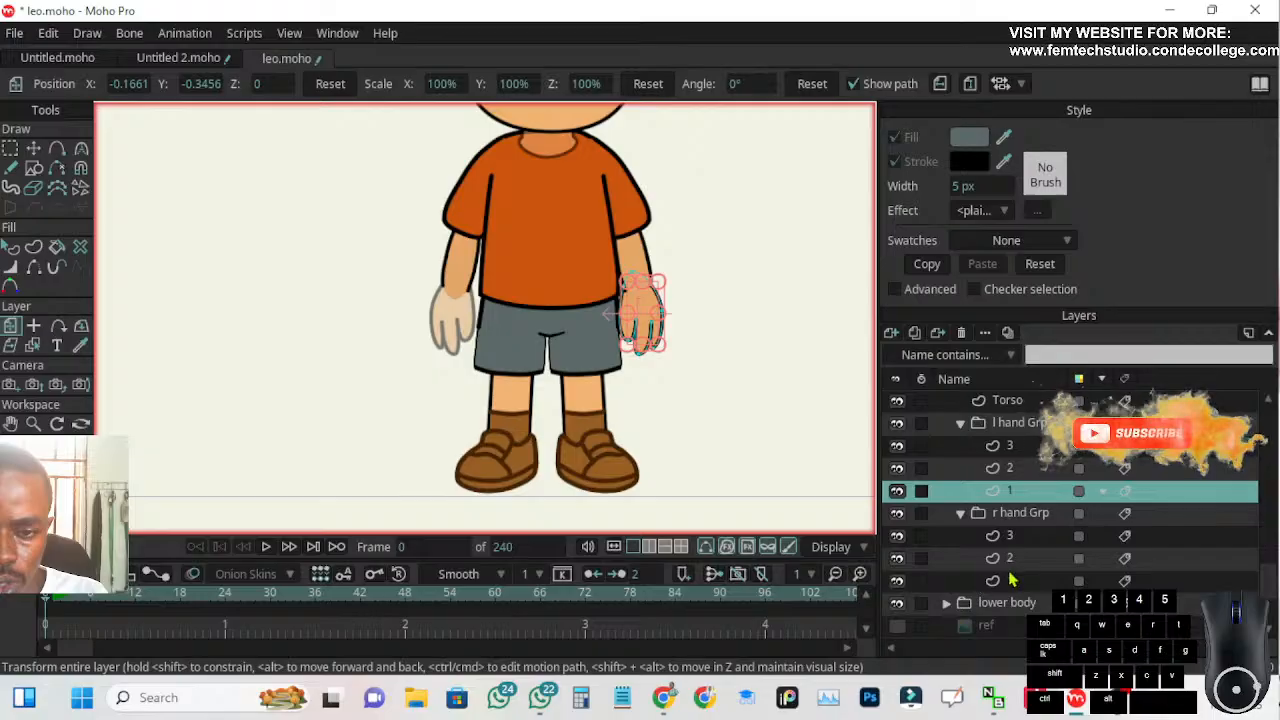
{"action": "double_click", "coordinate": [1010, 582]}
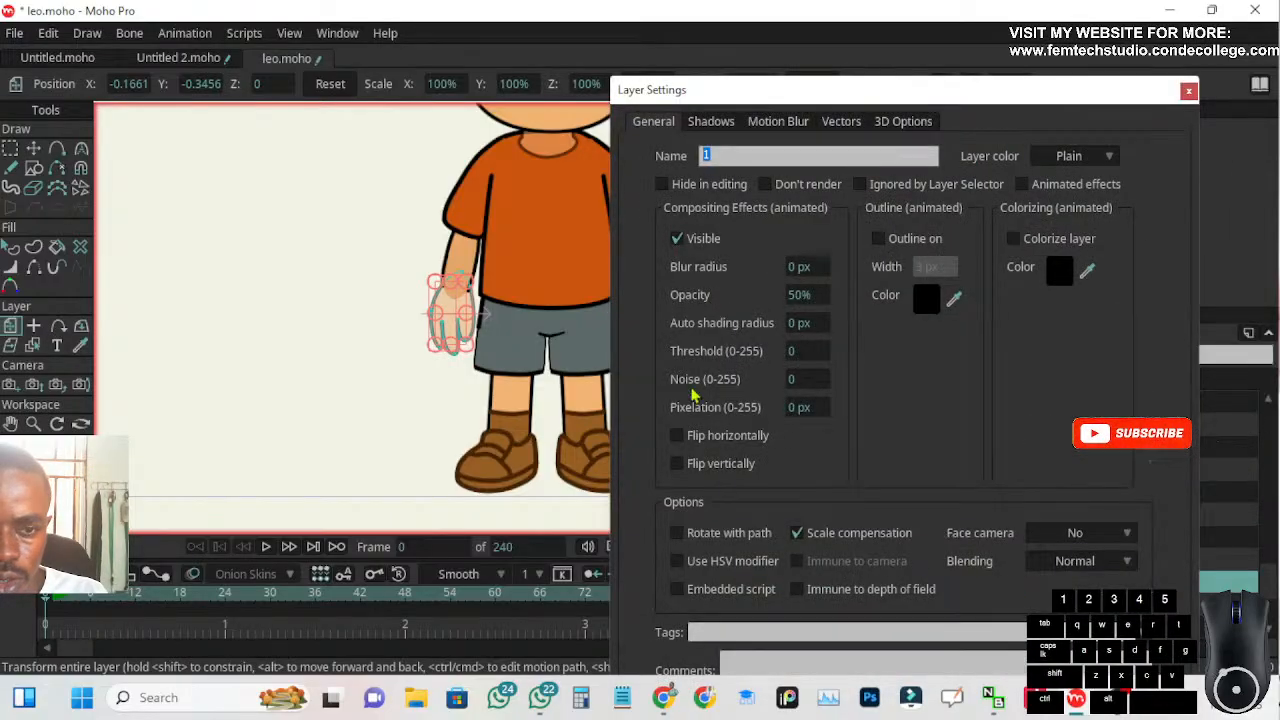
{"action": "left_click", "coordinate": [812, 296]}
{"action": "type", "text": "100"}
{"action": "left_click_drag", "start_coordinate": [953, 101], "coordinate": [936, 20]}
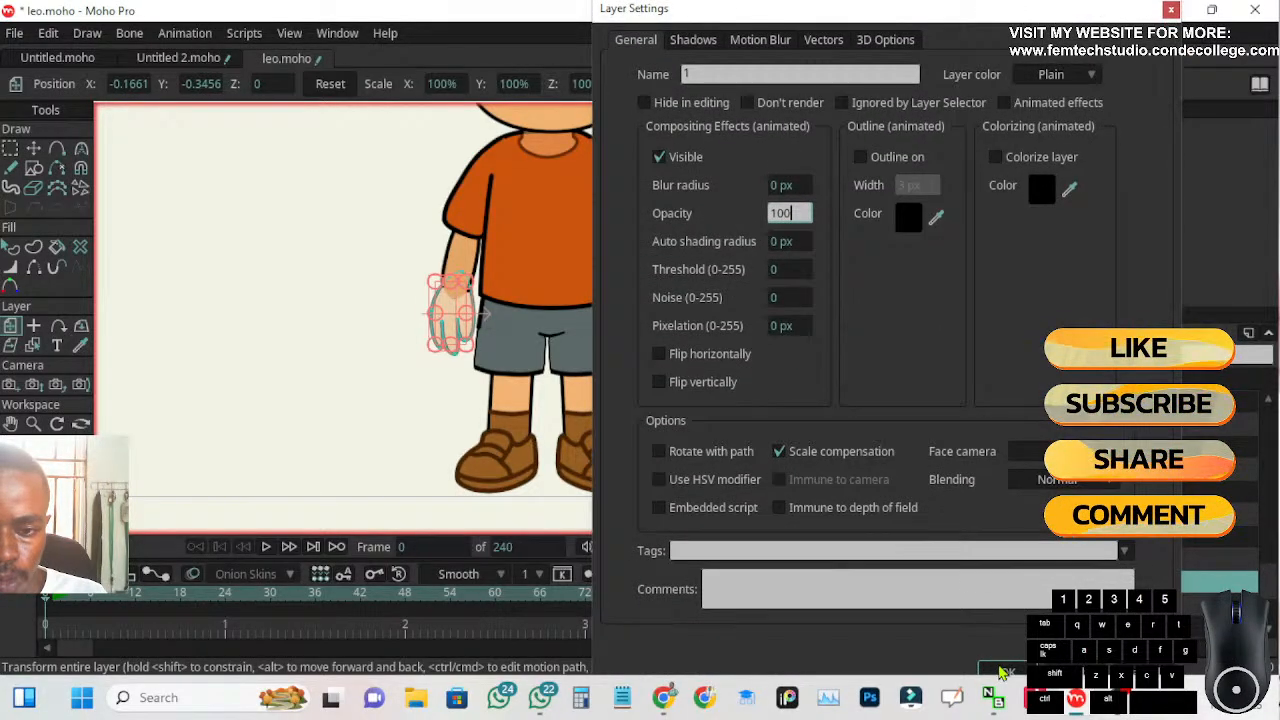
{"action": "left_click", "coordinate": [1003, 672]}
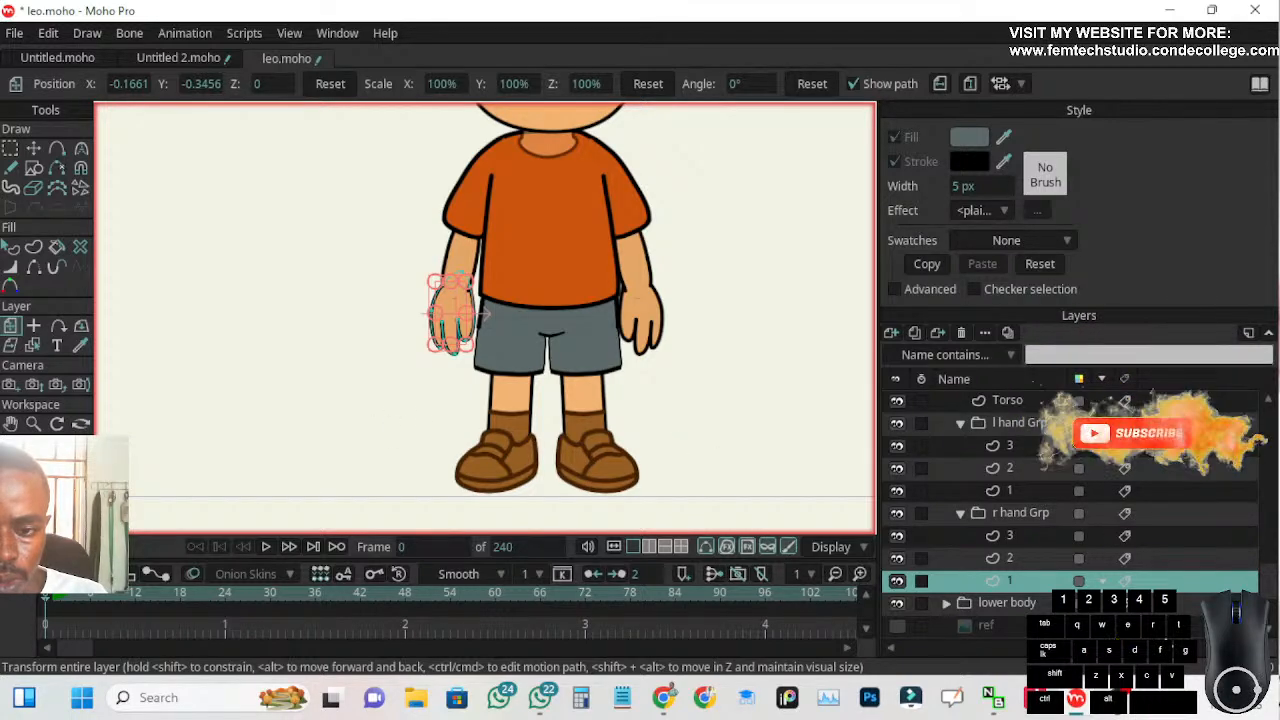
Select the ref layer, check the whole character, and collapse the r hand Grp and upper body groups
{"action": "left_click", "coordinate": [1045, 624]}
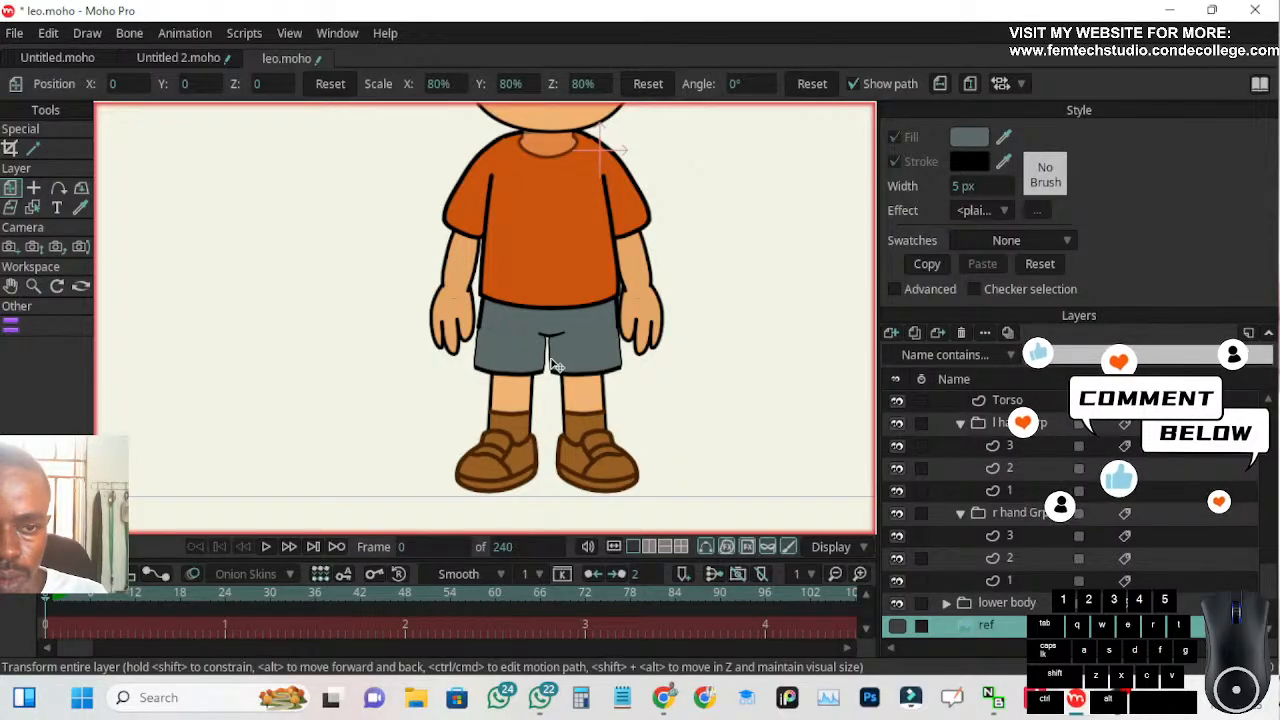
{"action": "scroll", "coordinate": [497, 316], "scroll_direction": "up", "scroll_amount": 3}
{"action": "scroll", "coordinate": [497, 312], "scroll_direction": "down", "scroll_amount": 5}
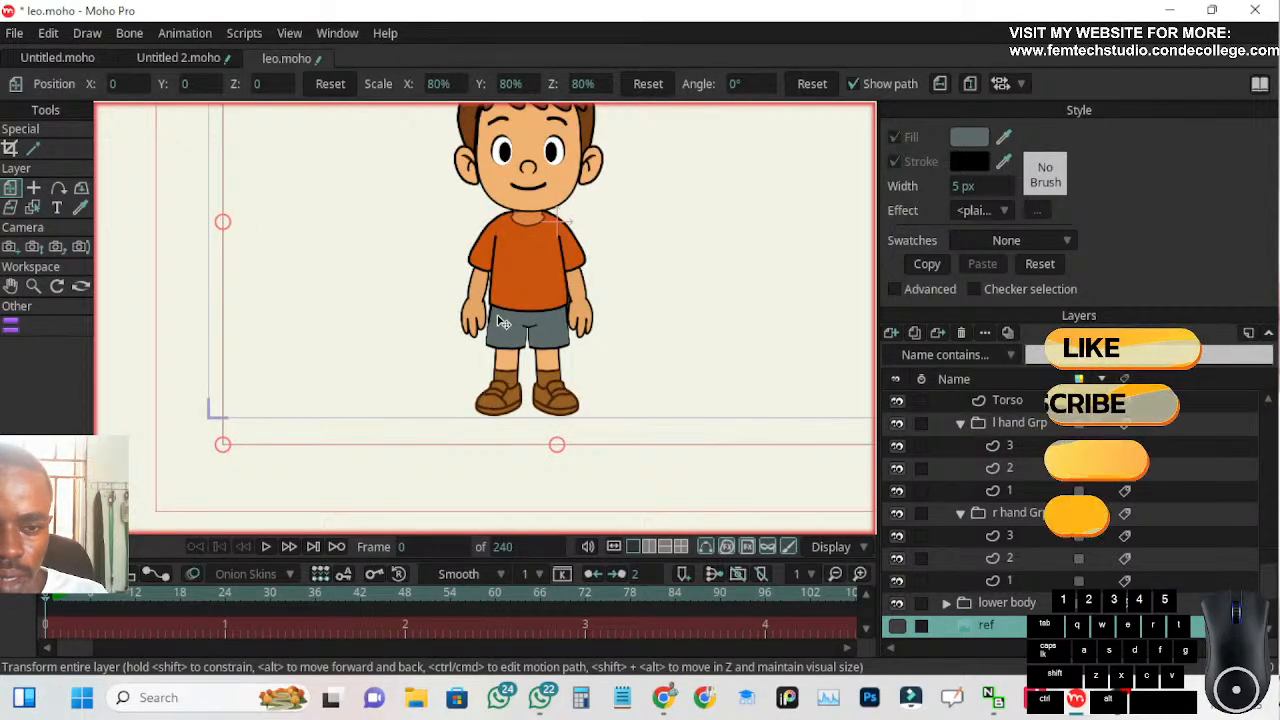
{"action": "scroll", "coordinate": [607, 343], "scroll_direction": "down", "scroll_amount": 3}
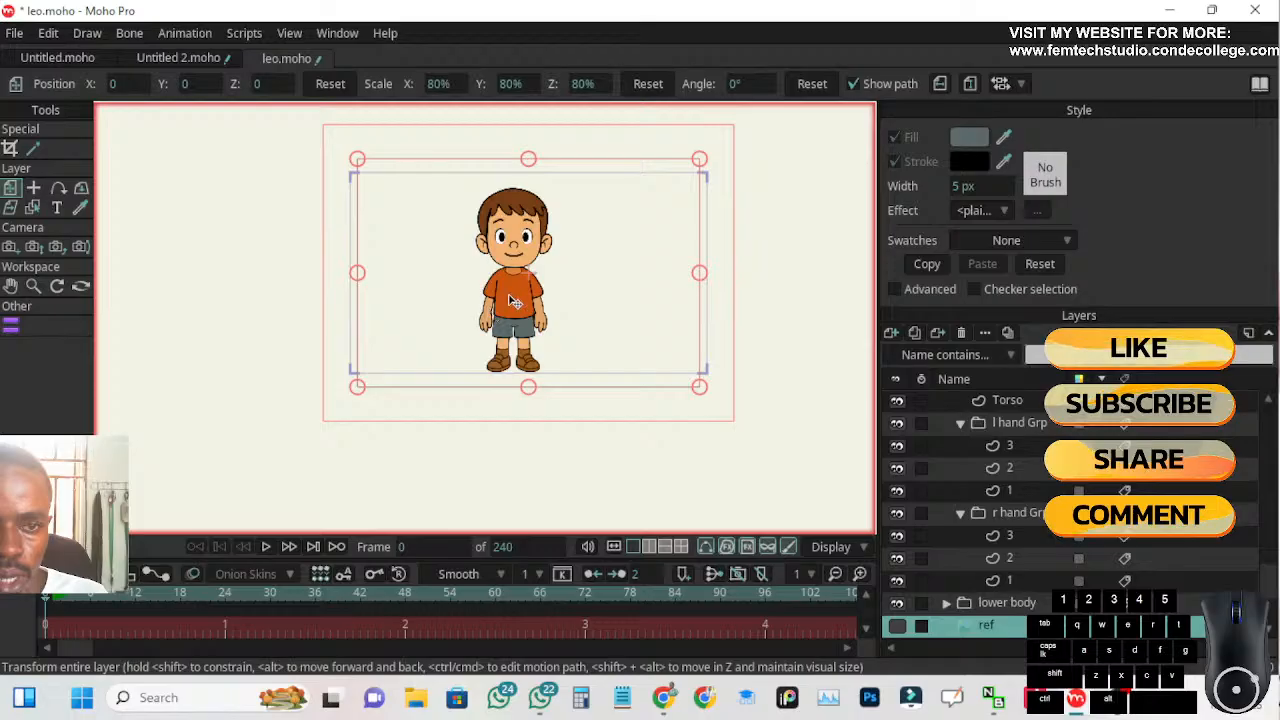
{"action": "scroll", "coordinate": [508, 304], "scroll_direction": "up", "scroll_amount": 4}
{"action": "scroll", "coordinate": [550, 273], "scroll_direction": "down", "scroll_amount": 3}
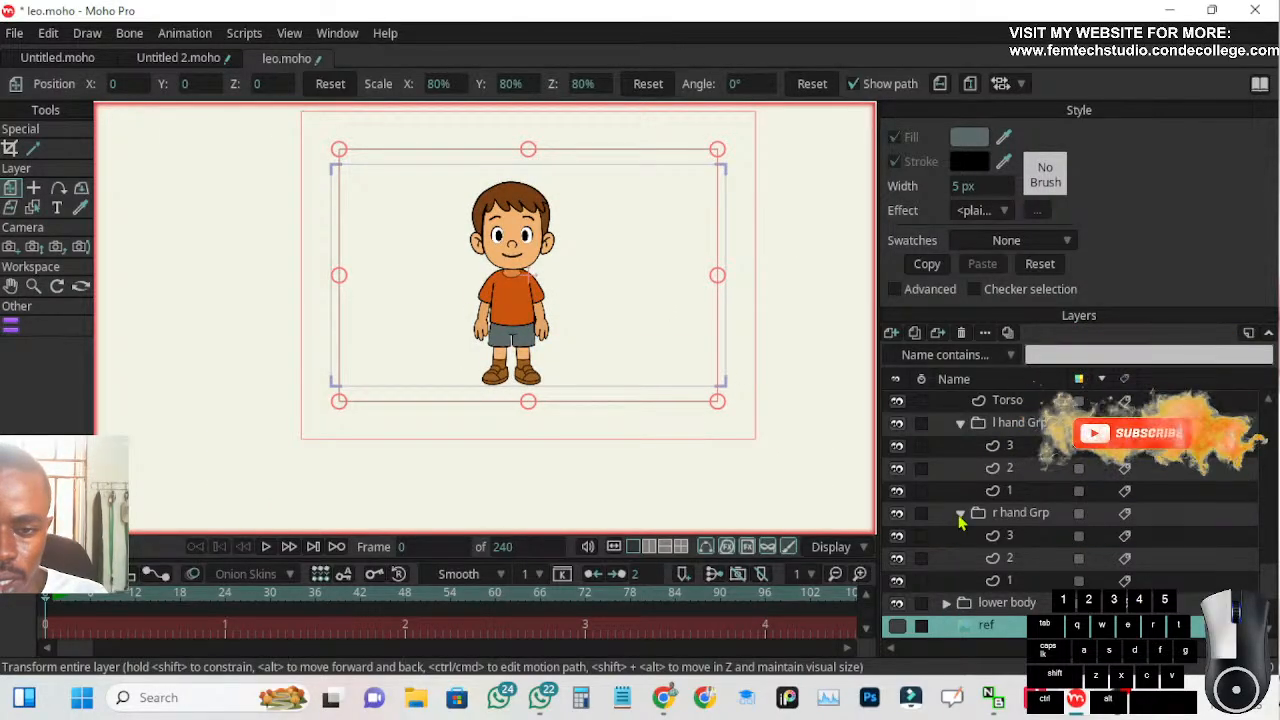
{"action": "left_click", "coordinate": [960, 515]}
{"action": "left_click", "coordinate": [947, 446]}
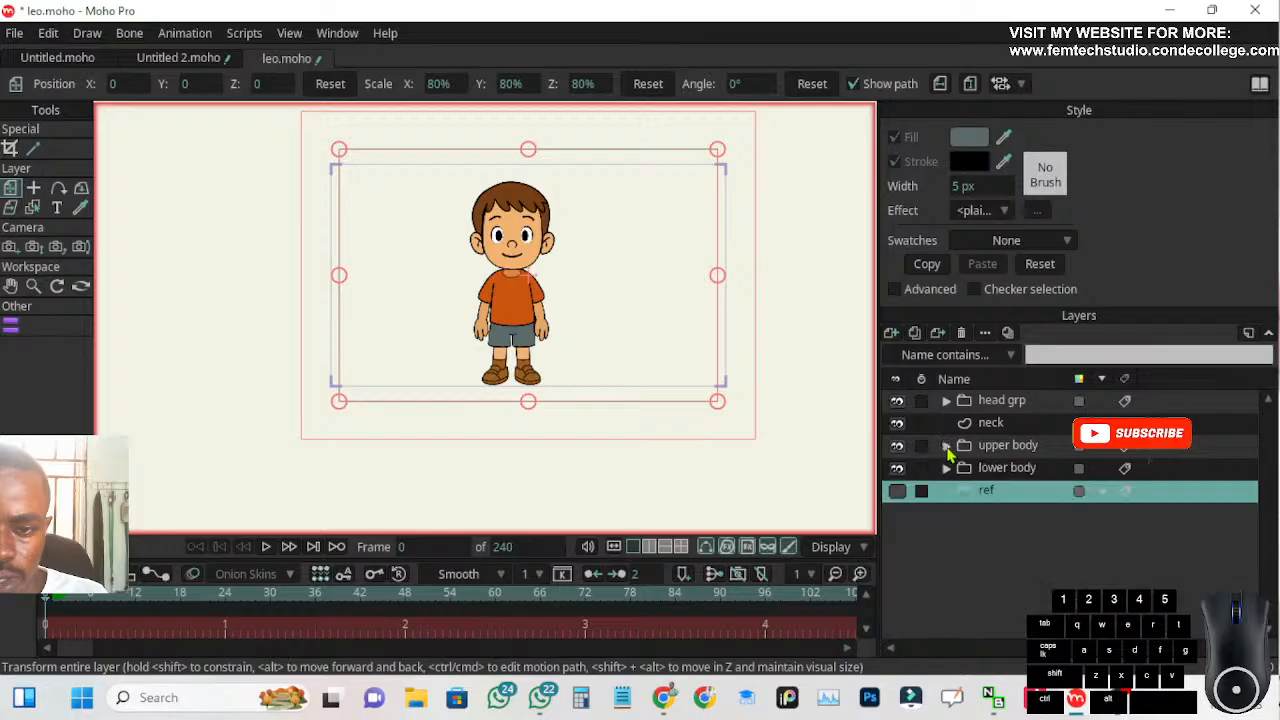
Inspect the neck layer on the full character, then reselect the ref layer and make the reference image visible
{"action": "left_click", "coordinate": [990, 423]}
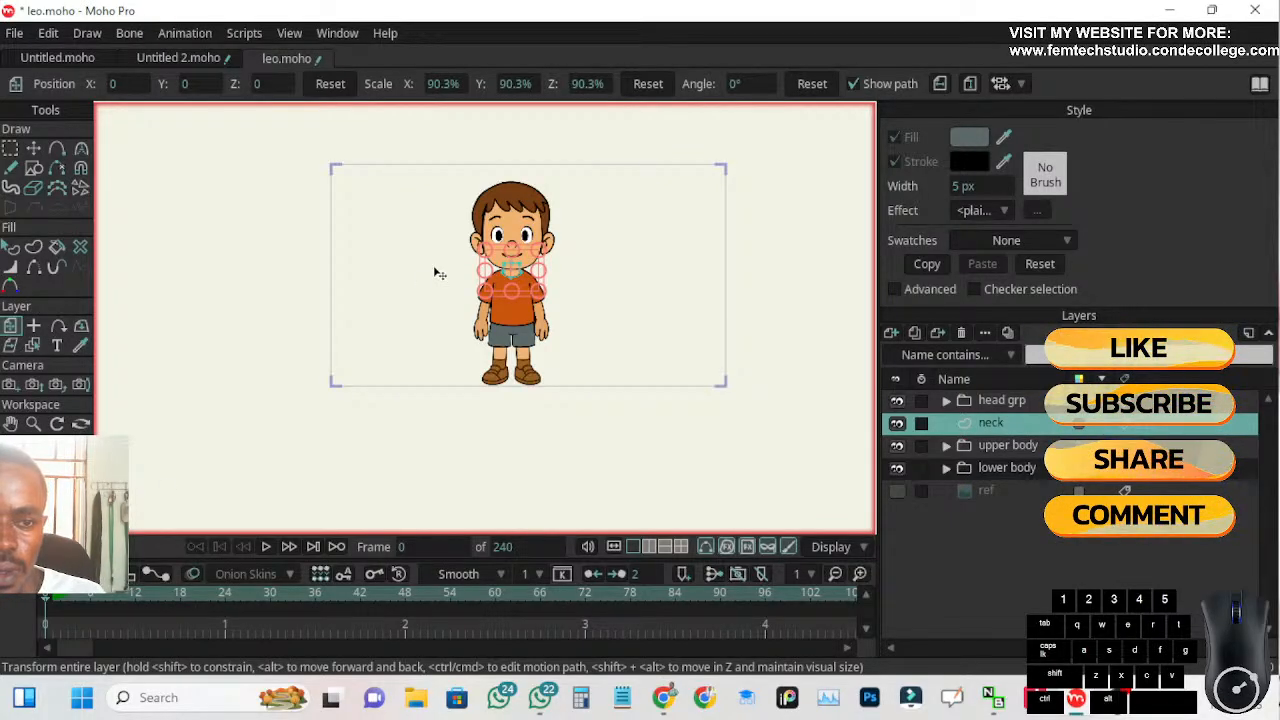
{"action": "scroll", "coordinate": [513, 260], "scroll_direction": "up", "scroll_amount": 3}
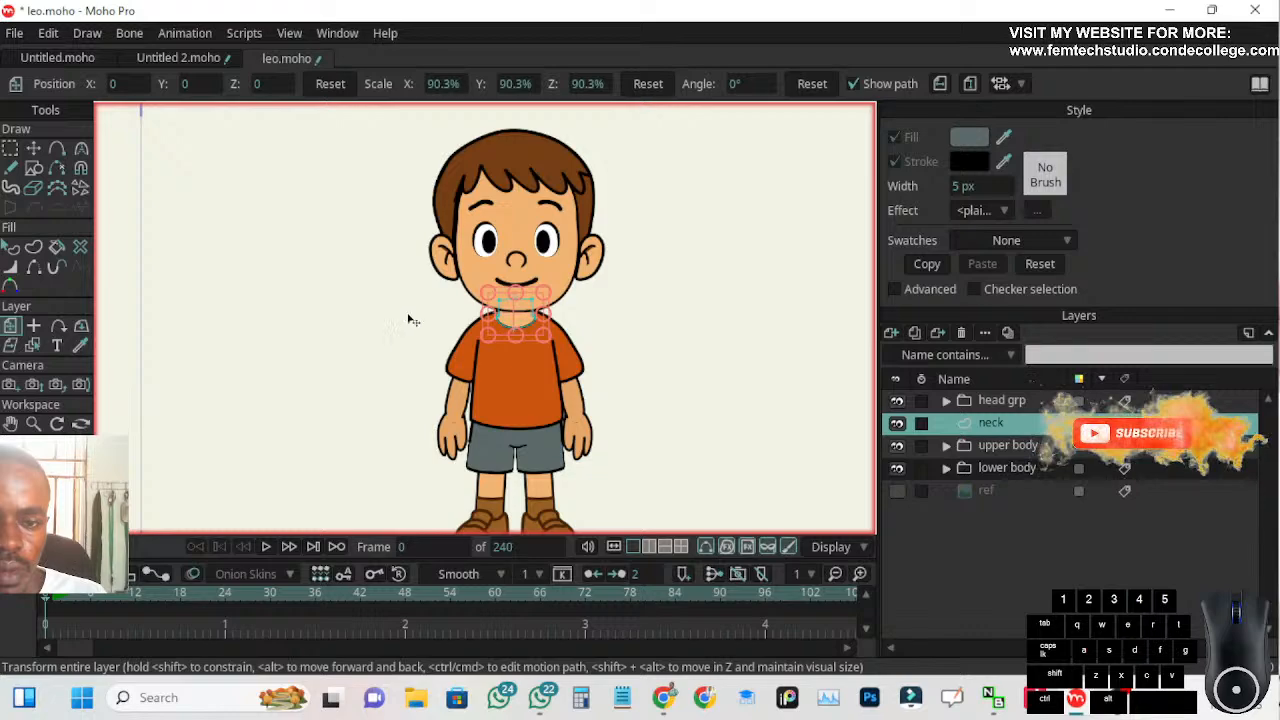
{"action": "left_click", "coordinate": [1010, 494]}
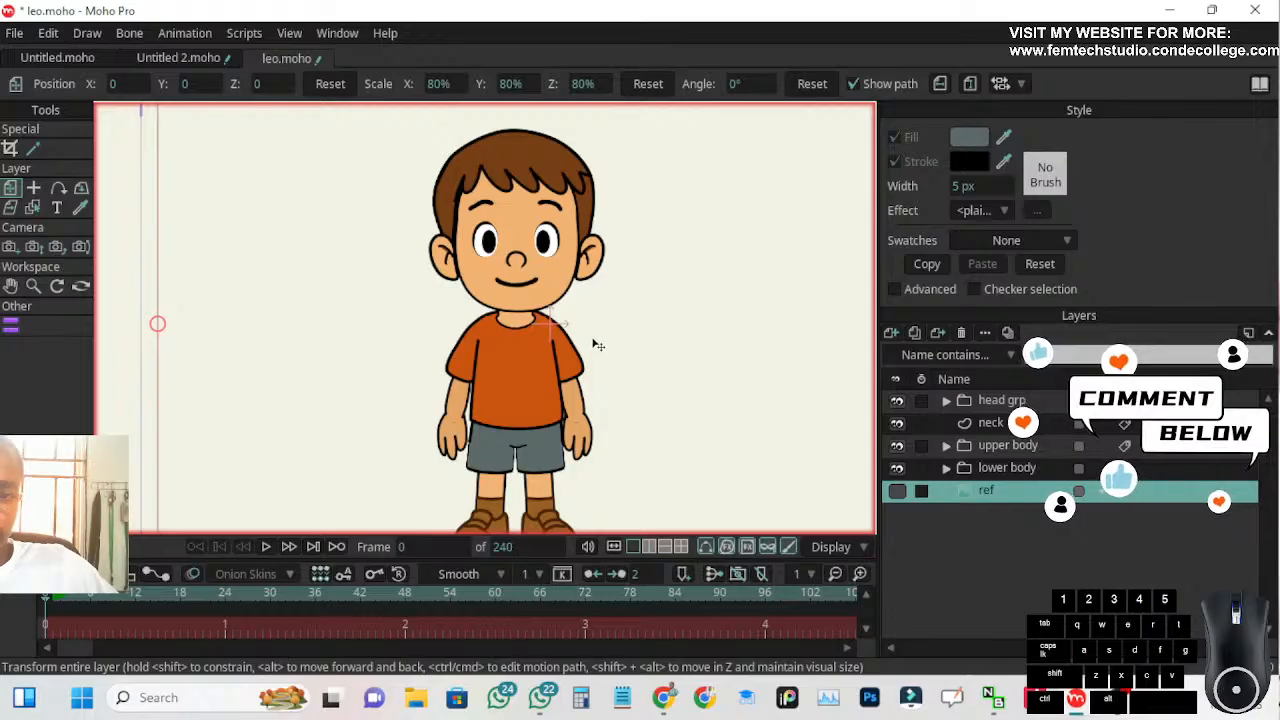
{"action": "scroll", "coordinate": [604, 360], "scroll_direction": "down", "scroll_amount": 2}
{"action": "left_click_drag", "start_coordinate": [632, 386], "coordinate": [625, 376]}
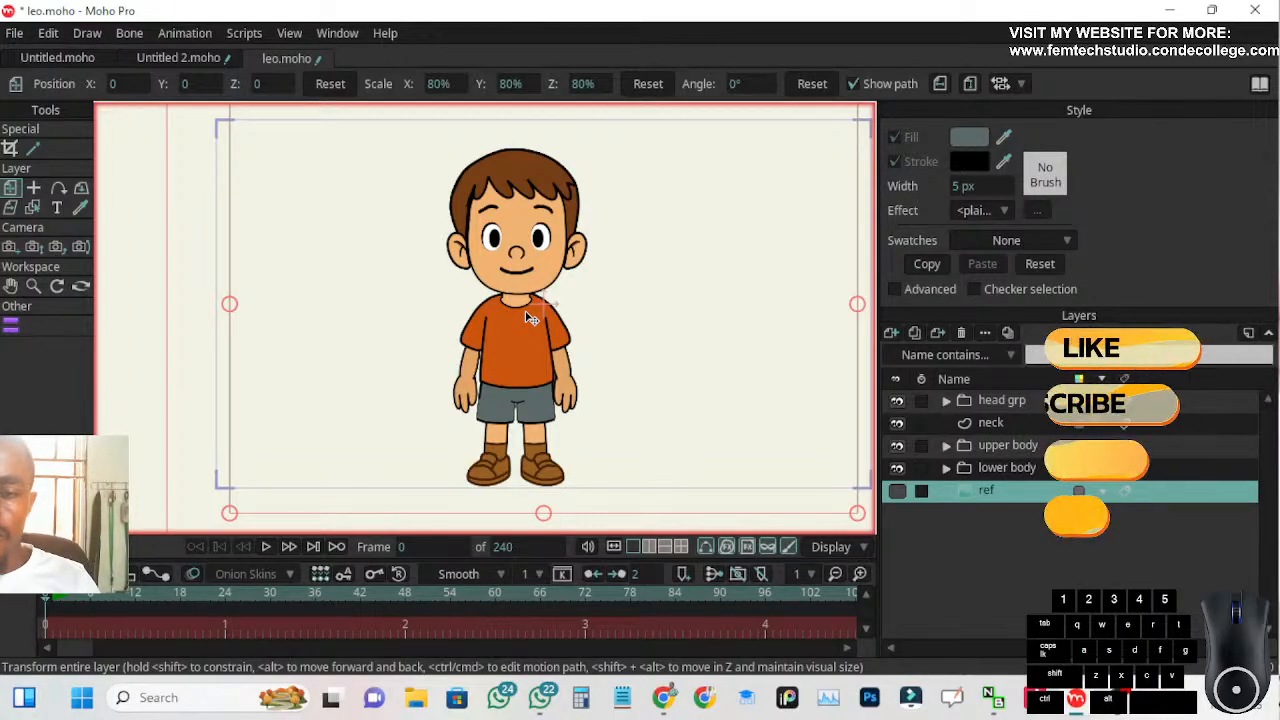
{"action": "left_click", "coordinate": [896, 491]}
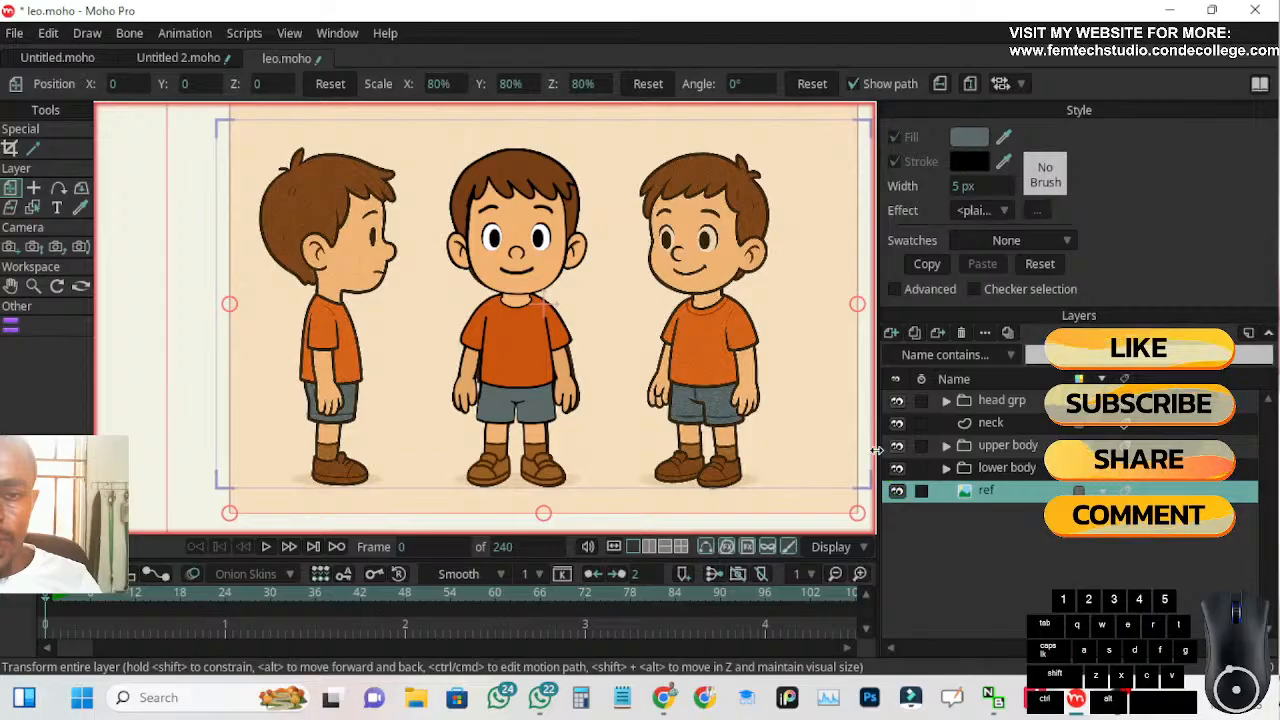
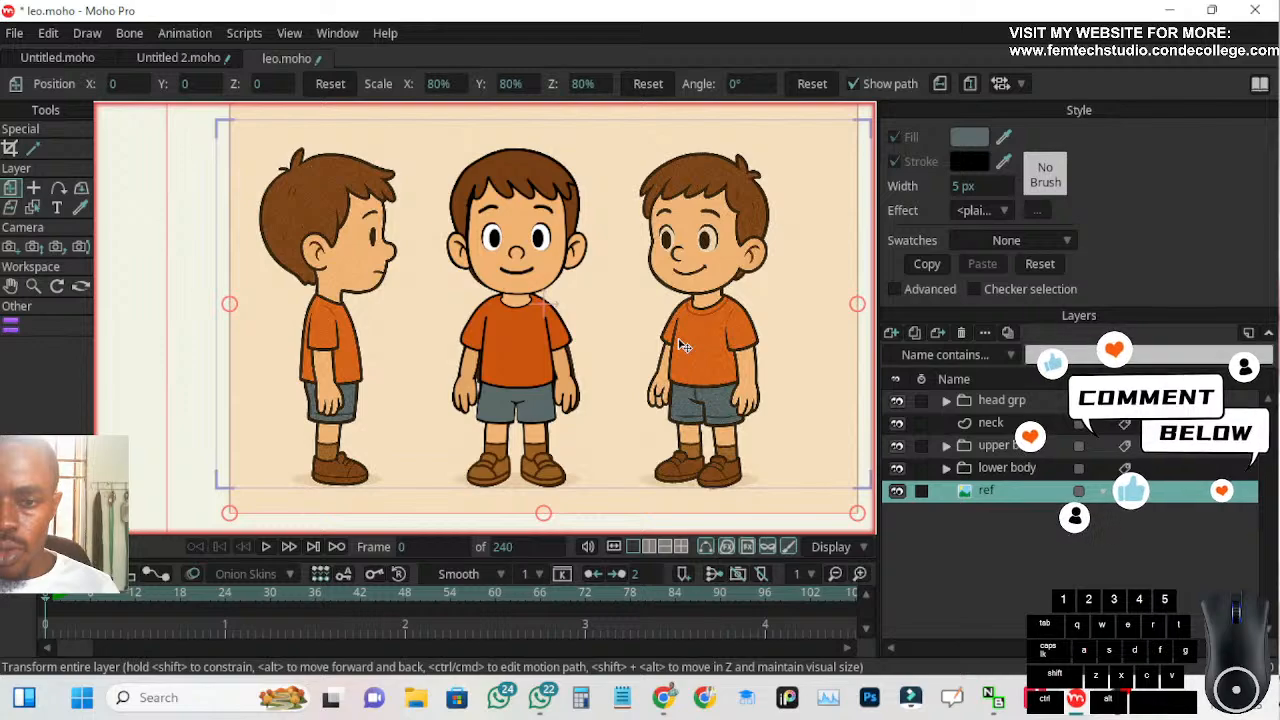
Move the neck layer into the upper body group, directly above the Torso layer
{"action": "left_click", "coordinate": [990, 422]}
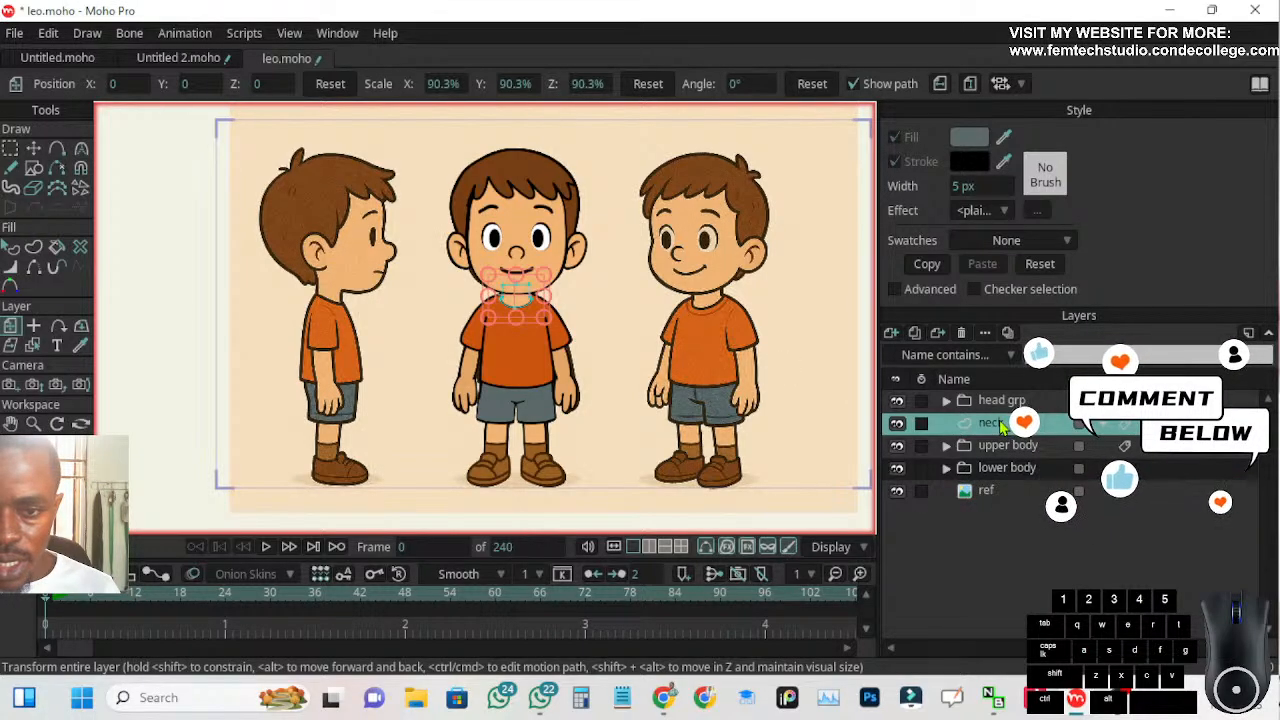
{"action": "left_click", "coordinate": [946, 446]}
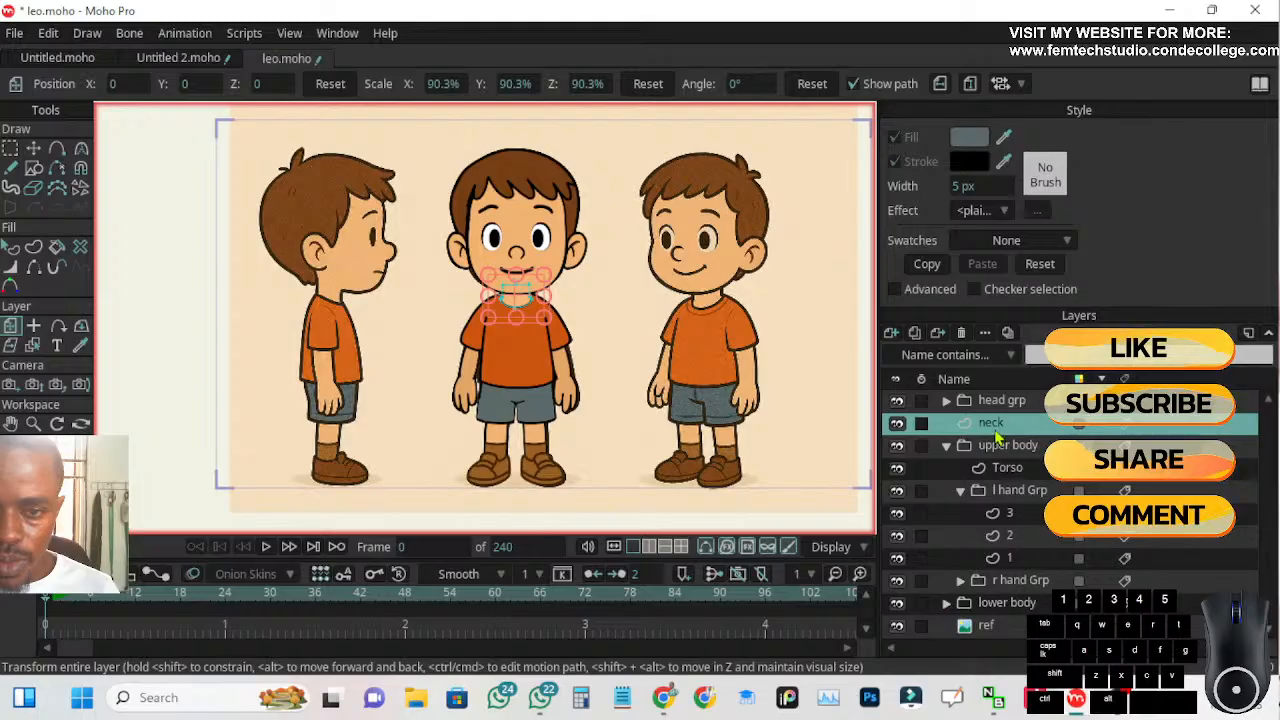
{"action": "left_click_drag", "start_coordinate": [997, 427], "coordinate": [1003, 457]}
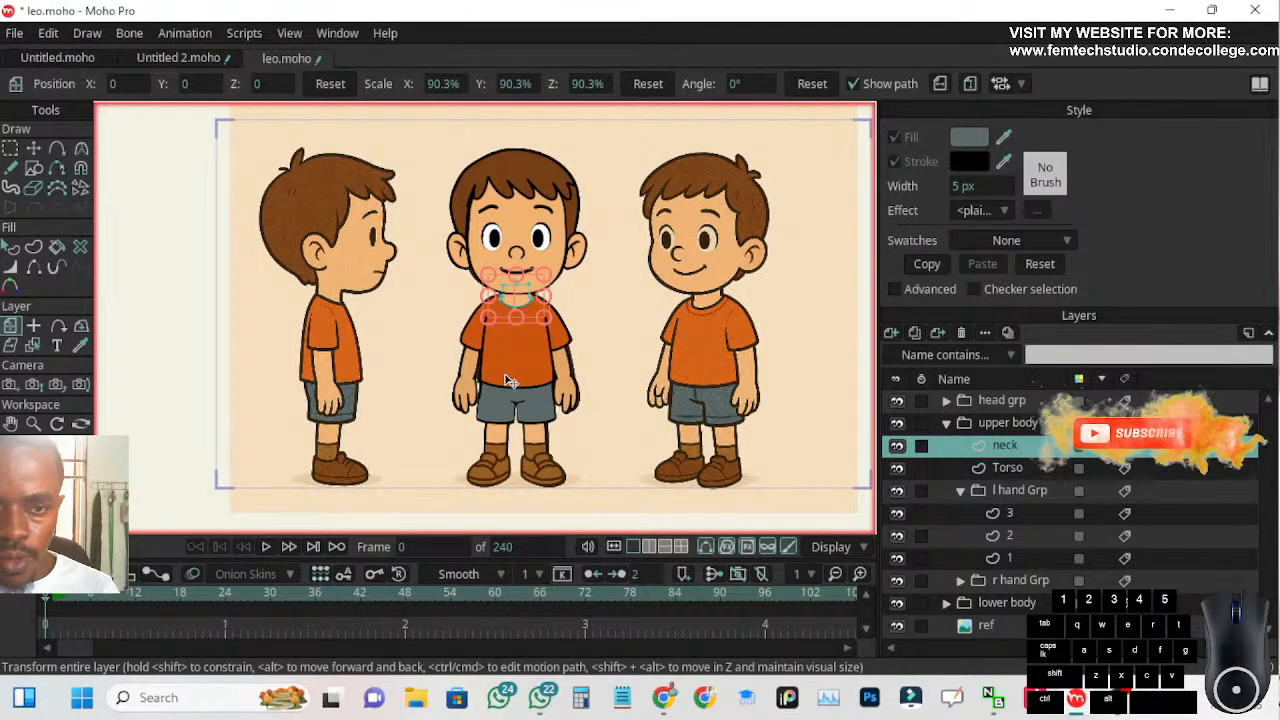
Make the Torso layer semi-transparent so the front-view reference shows through the shirt
{"action": "scroll", "coordinate": [592, 345], "scroll_direction": "up", "scroll_amount": 3}
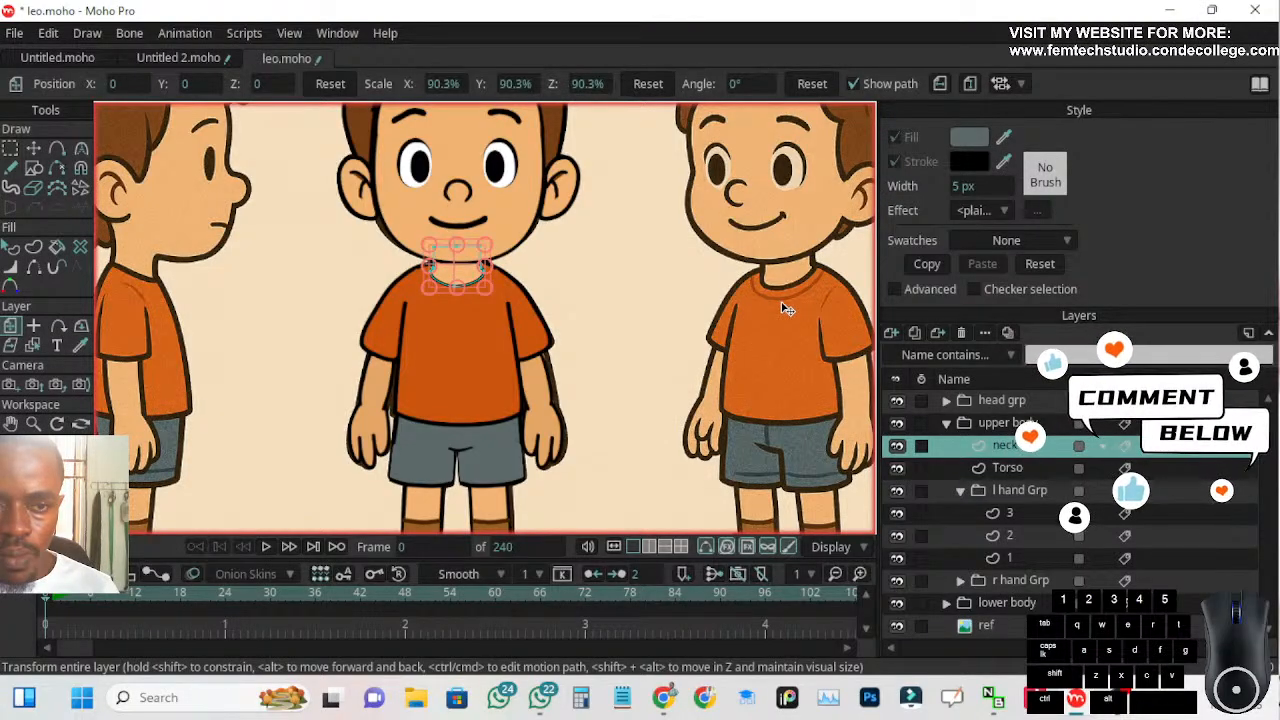
{"action": "left_click", "coordinate": [1006, 471]}
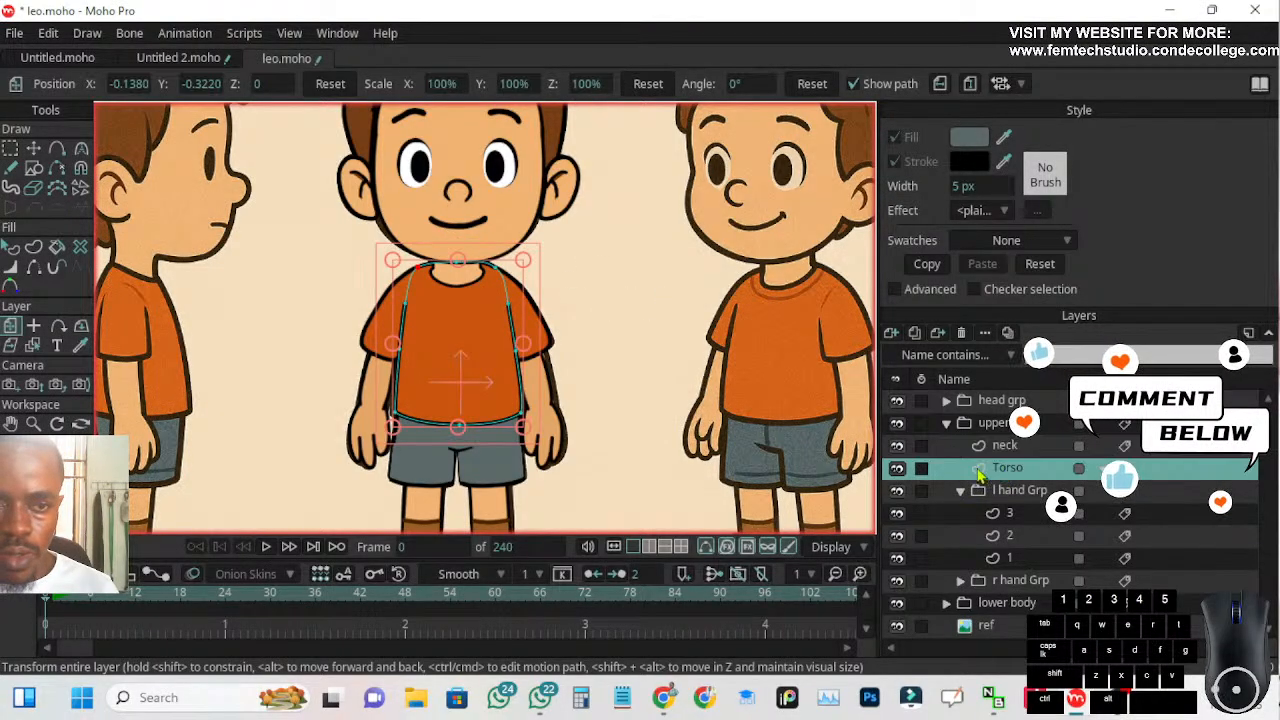
{"action": "scroll", "coordinate": [610, 310], "scroll_direction": "up", "scroll_amount": 3}
{"action": "scroll", "coordinate": [420, 247], "scroll_direction": "down", "scroll_amount": 1}
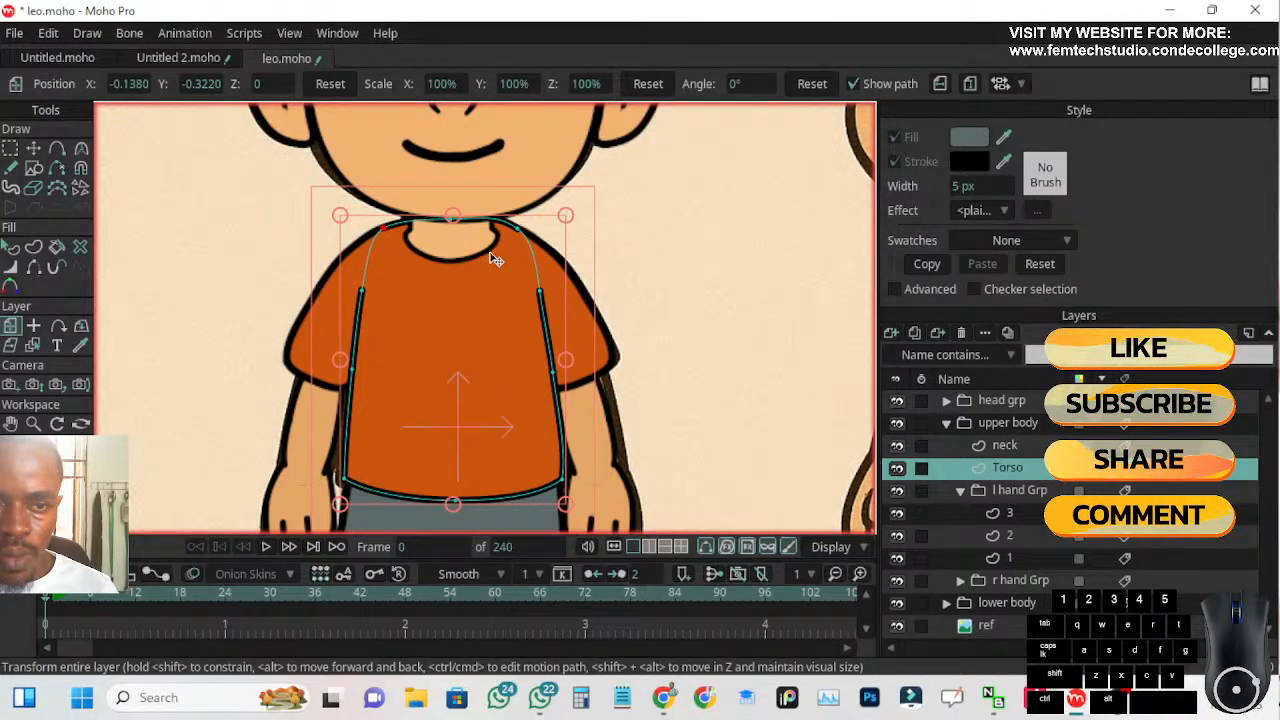
{"action": "scroll", "coordinate": [600, 300], "scroll_direction": "down", "scroll_amount": 2}
{"action": "scroll", "coordinate": [586, 266], "scroll_direction": "up", "scroll_amount": 1}
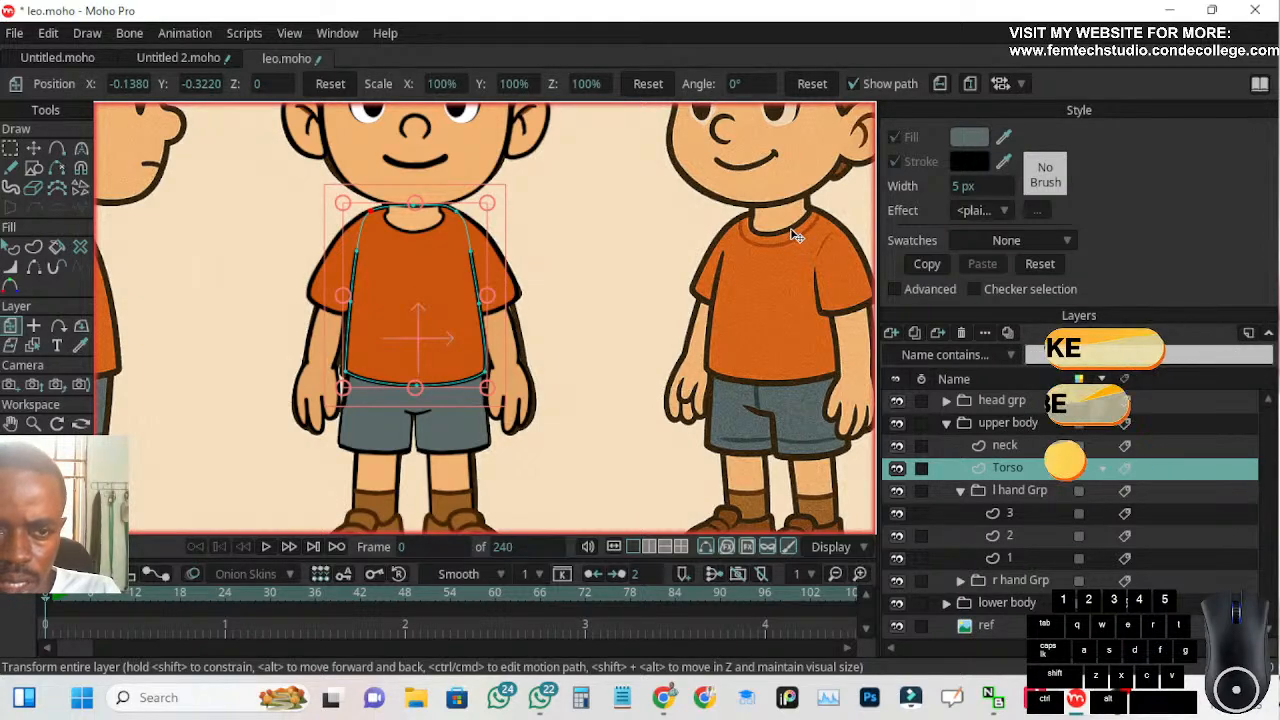
{"action": "left_click", "coordinate": [1018, 480]}
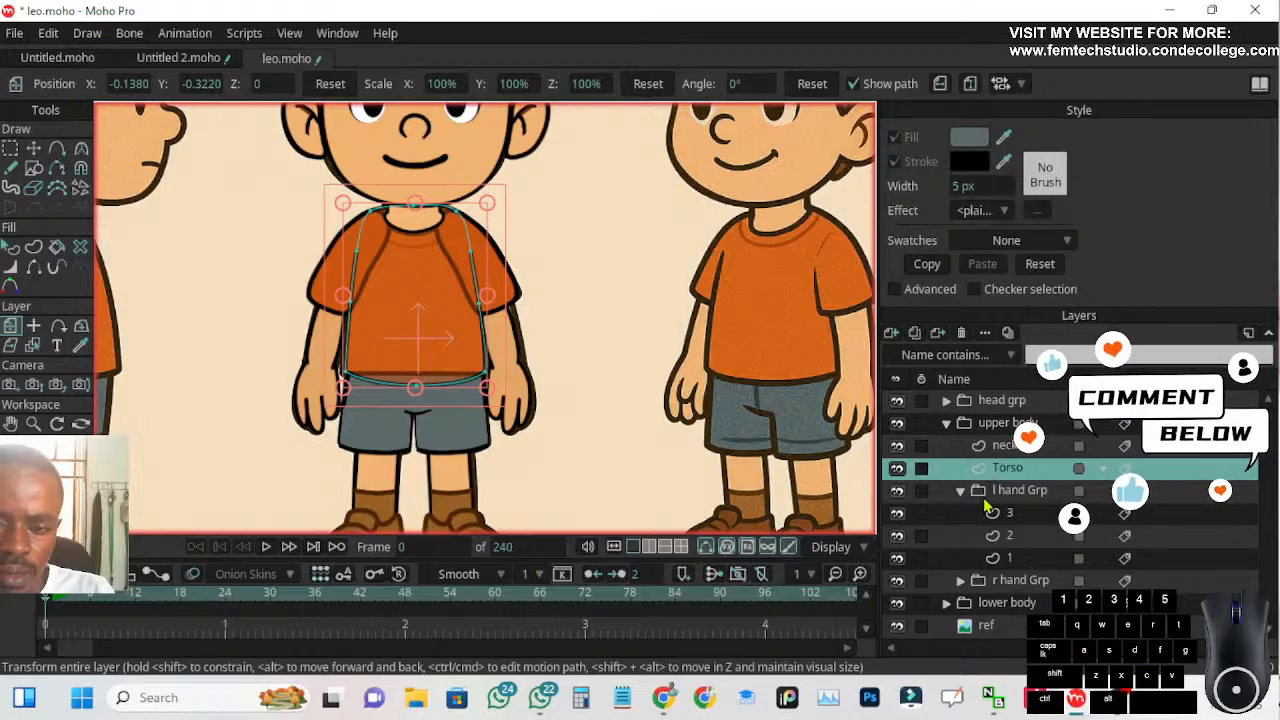
Hide the r hand Grp and l hand Grp layers to expose the shirt reference around the neck
{"action": "left_click", "coordinate": [897, 582]}
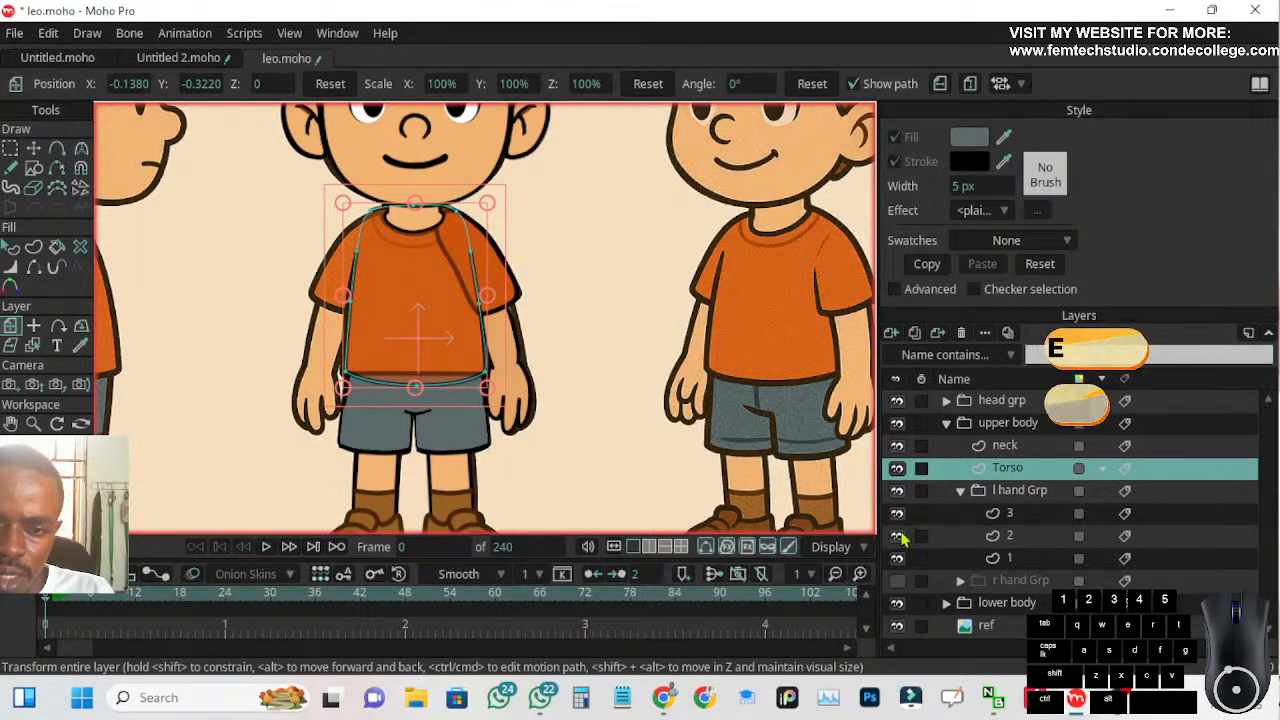
{"action": "left_click", "coordinate": [897, 490]}
{"action": "scroll", "coordinate": [365, 230], "scroll_direction": "up", "scroll_amount": 5}
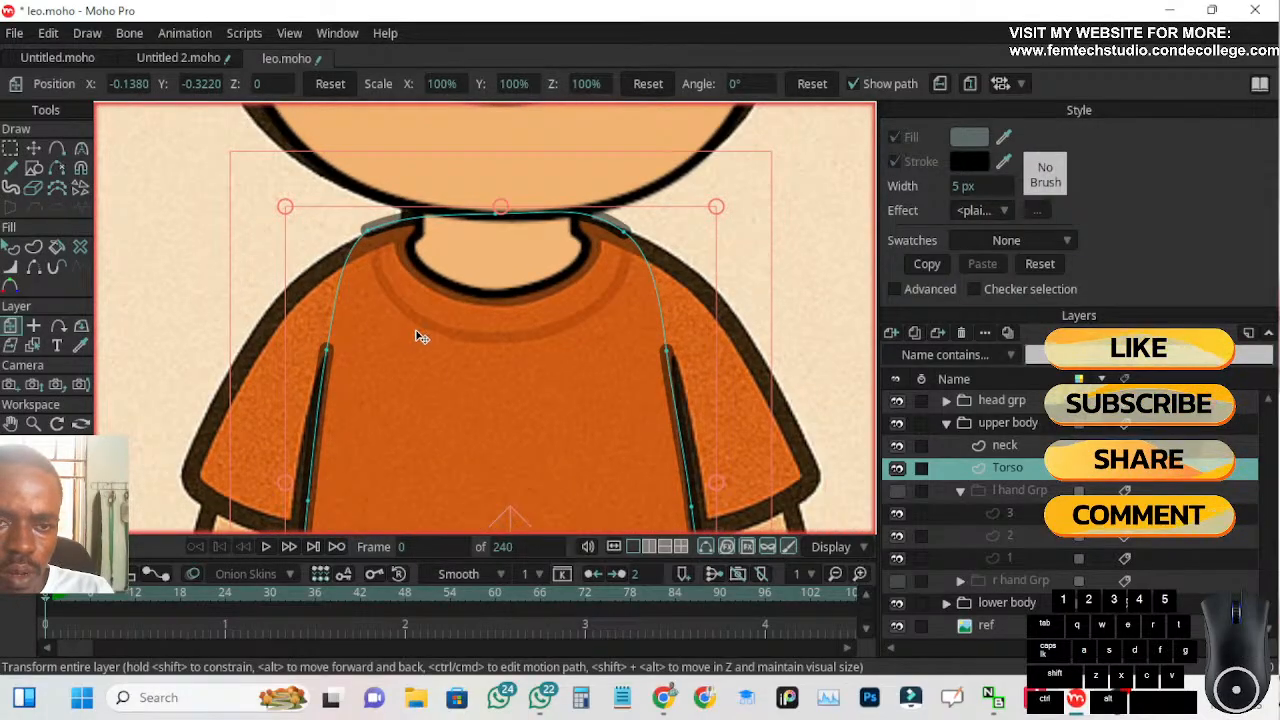
Activate the Blob Brush for the Torso layer and save the project
{"action": "left_click", "coordinate": [56, 149]}
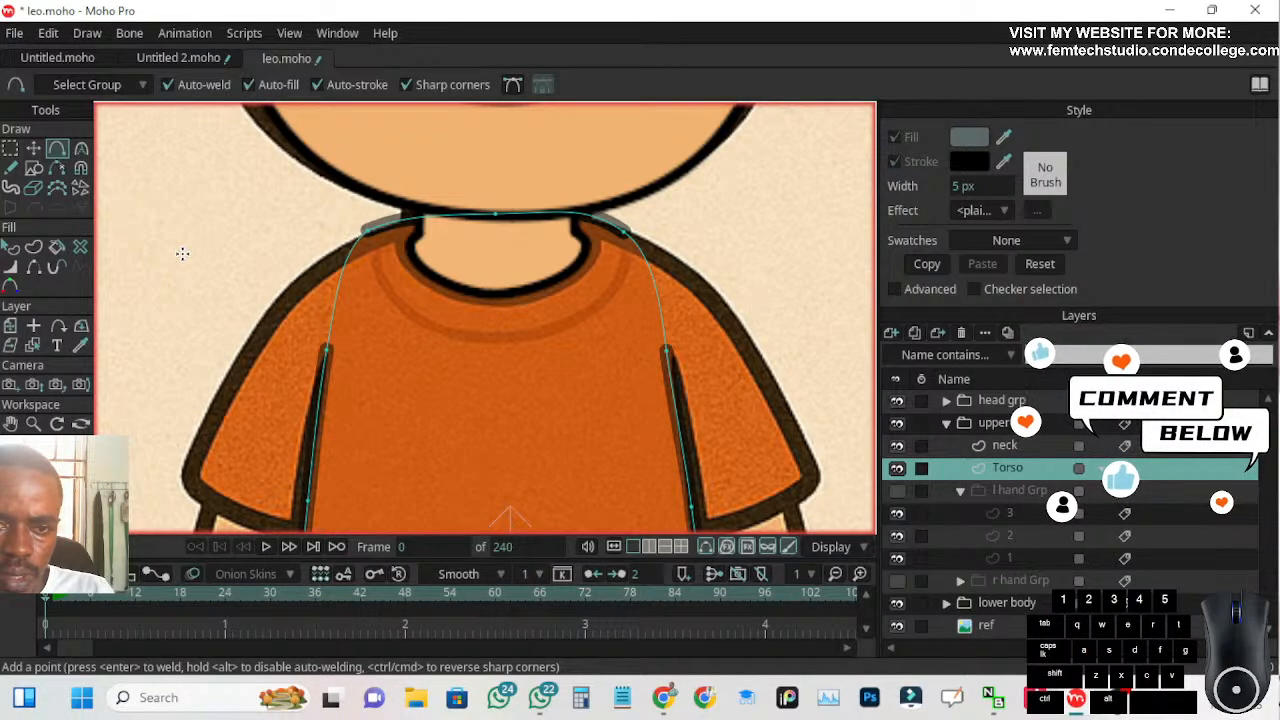
{"action": "left_click", "coordinate": [10, 189]}
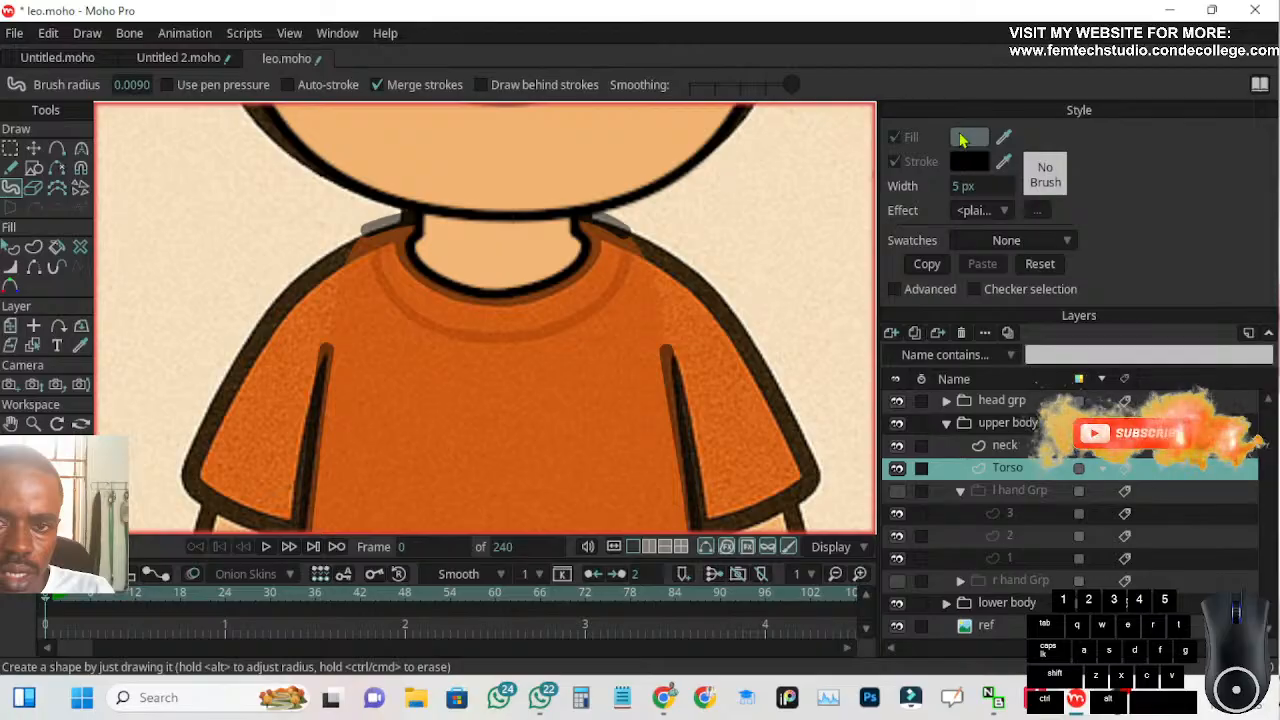
{"action": "scroll", "coordinate": [740, 264], "scroll_direction": "down", "scroll_amount": 5}
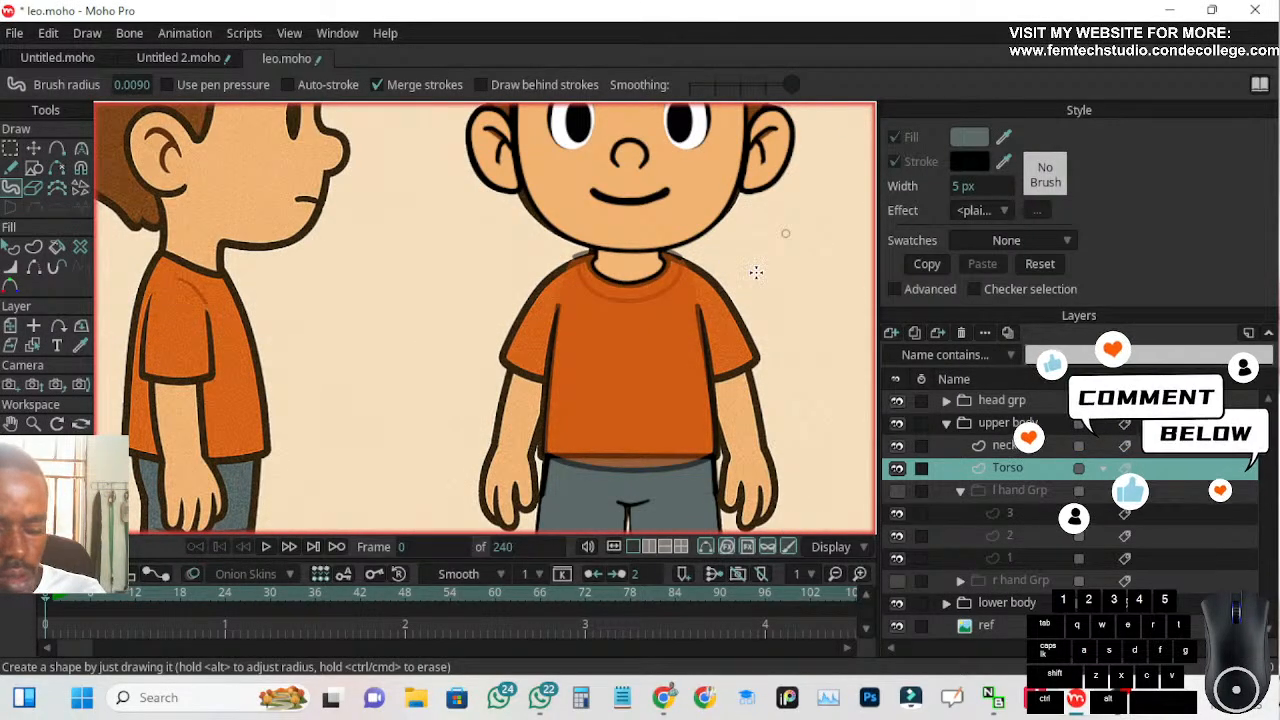
{"action": "scroll", "coordinate": [766, 269], "scroll_direction": "down", "scroll_amount": 5}
{"action": "scroll", "coordinate": [771, 279], "scroll_direction": "up", "scroll_amount": 3}
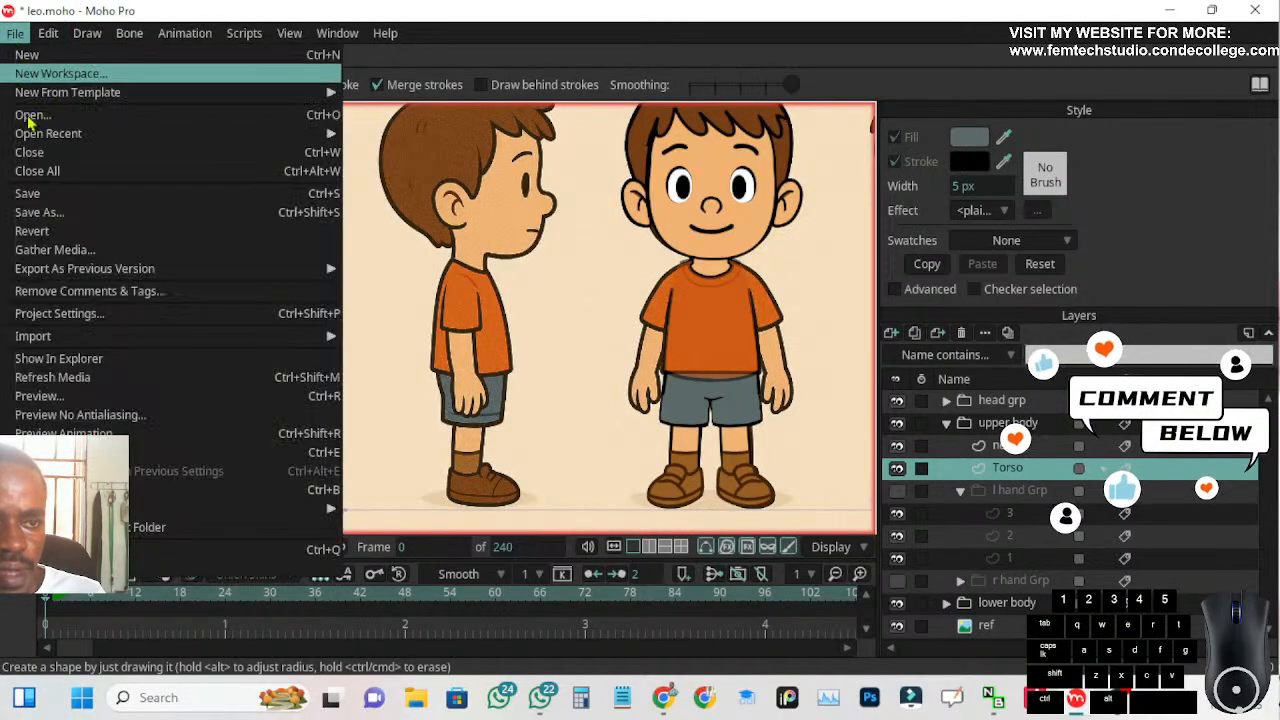
{"action": "left_click", "coordinate": [28, 193]}
Sample the dark orange of the collar line on the three-quarter reference shirt as the fill colour
{"action": "scroll", "coordinate": [394, 273], "scroll_direction": "down", "scroll_amount": 5}
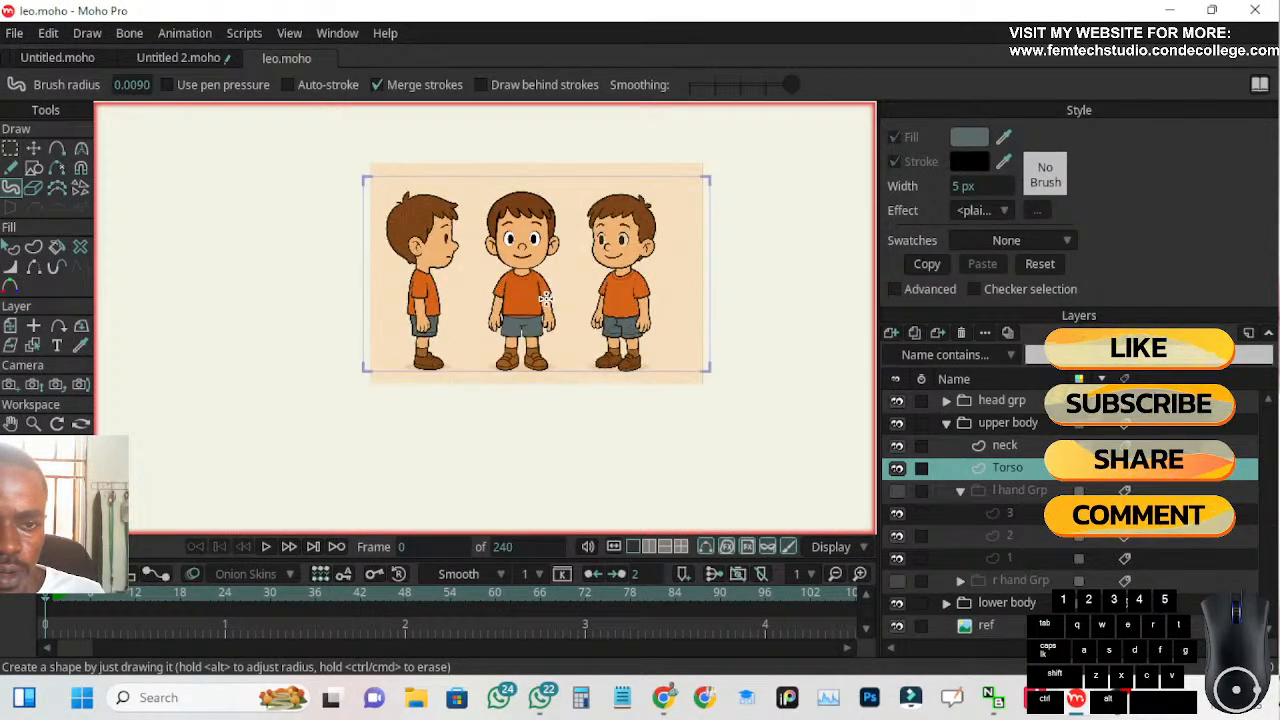
{"action": "left_click_drag", "start_coordinate": [544, 299], "coordinate": [376, 284]}
{"action": "scroll", "coordinate": [453, 262], "scroll_direction": "up", "scroll_amount": 9}
{"action": "scroll", "coordinate": [470, 340], "scroll_direction": "up", "scroll_amount": 3}
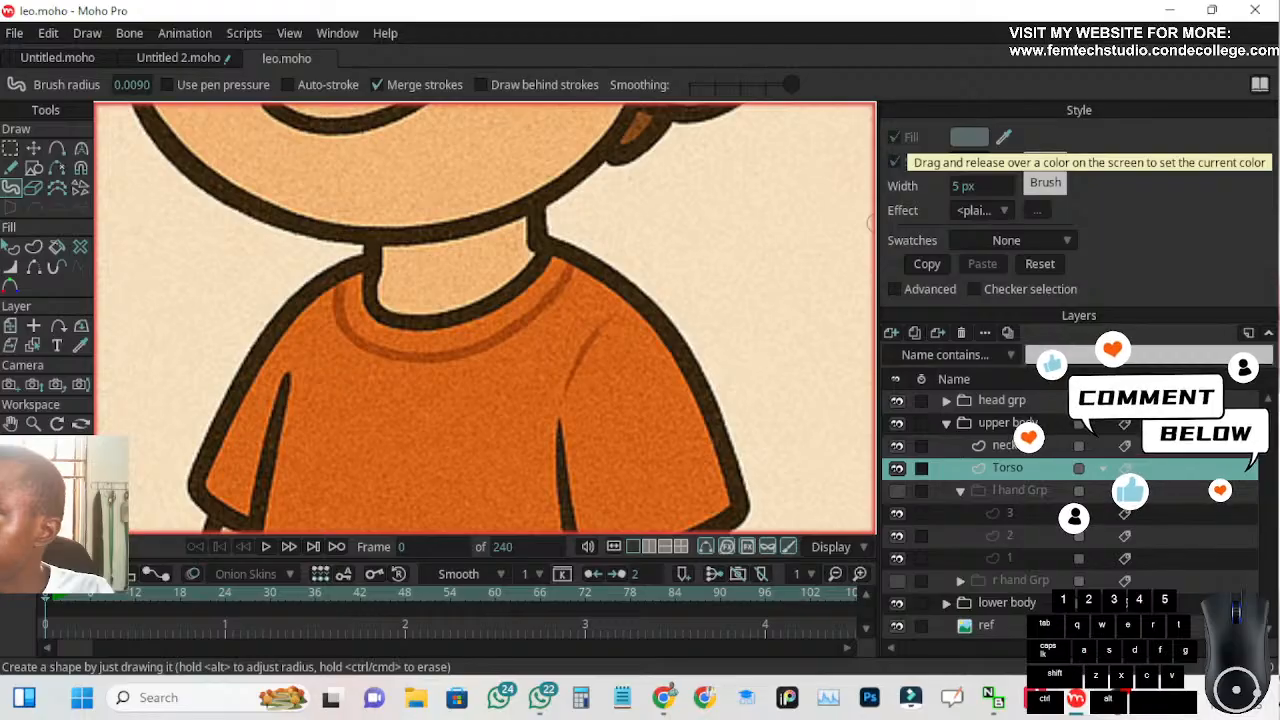
{"action": "left_click", "coordinate": [1005, 139]}
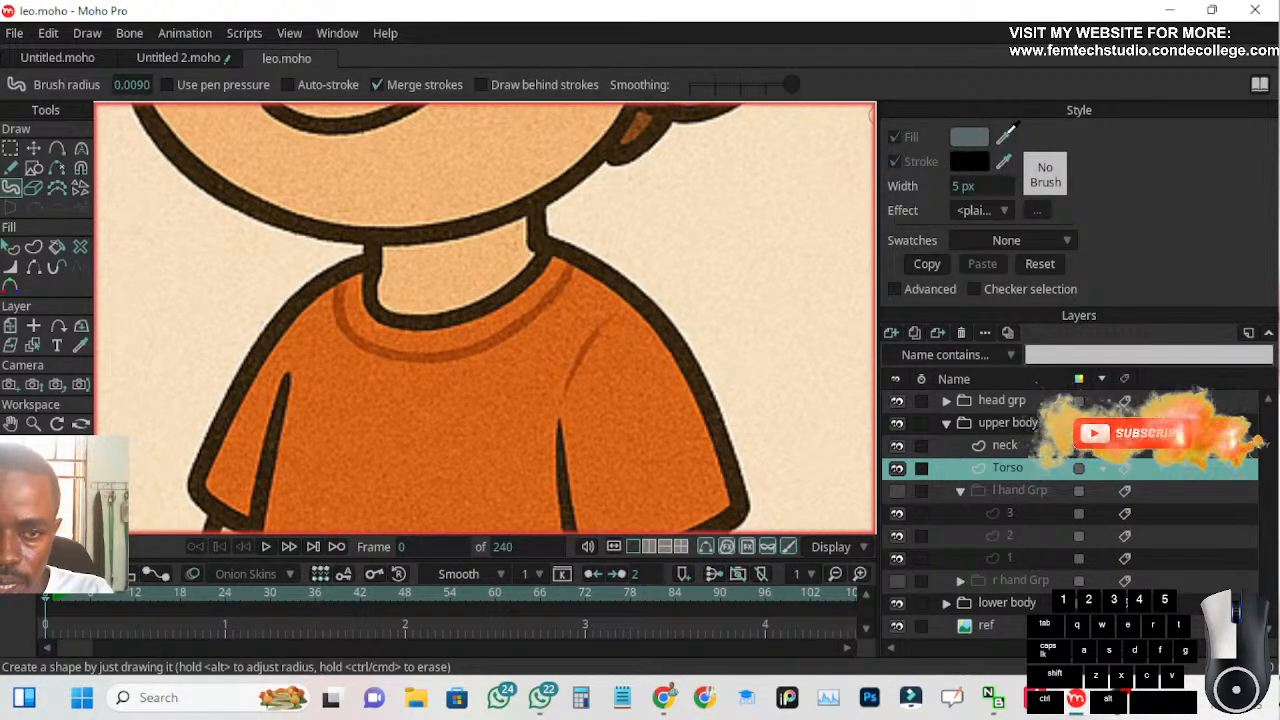
{"action": "left_click", "coordinate": [745, 240]}
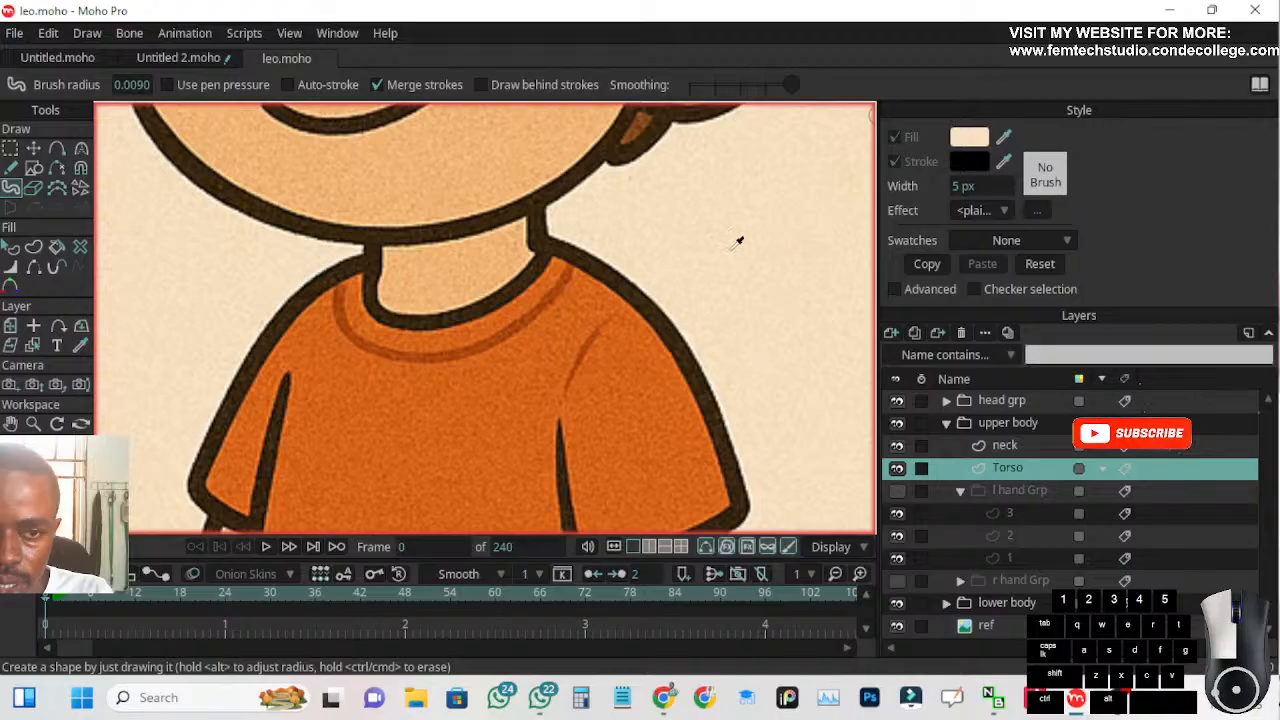
{"action": "left_click_drag", "start_coordinate": [605, 276], "coordinate": [500, 338]}
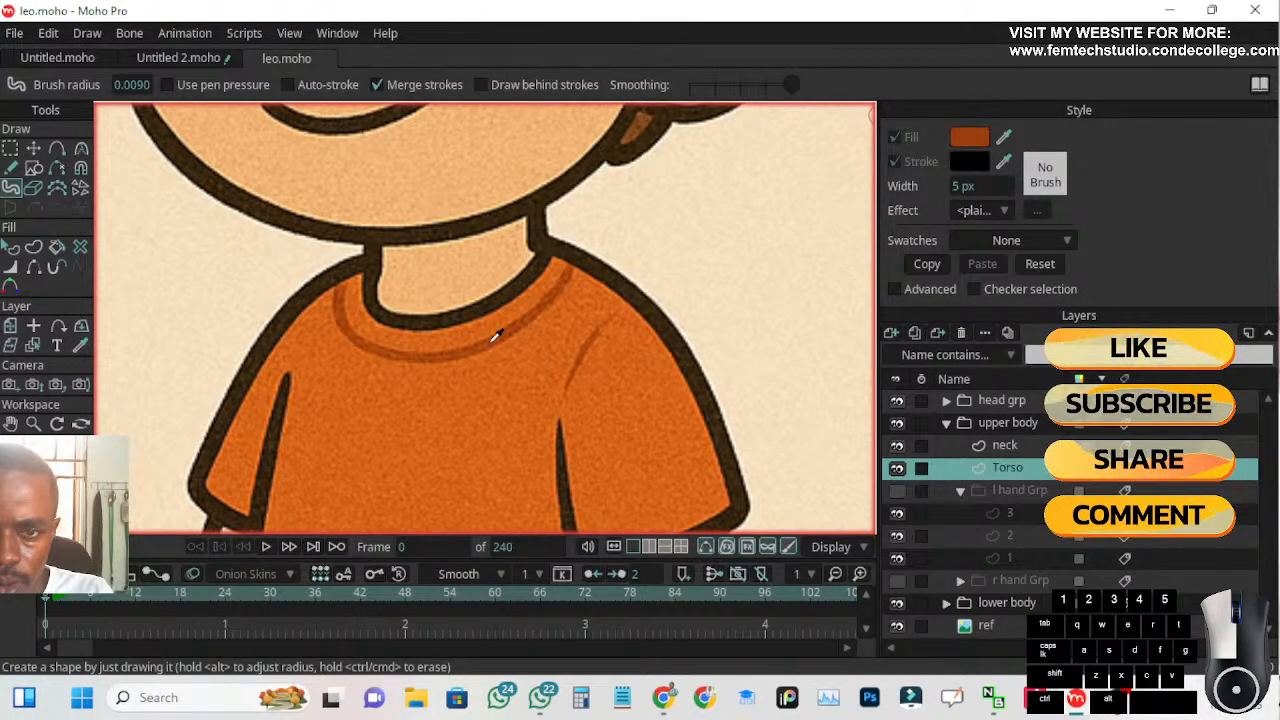
{"action": "left_click_drag", "start_coordinate": [491, 342], "coordinate": [489, 340]}
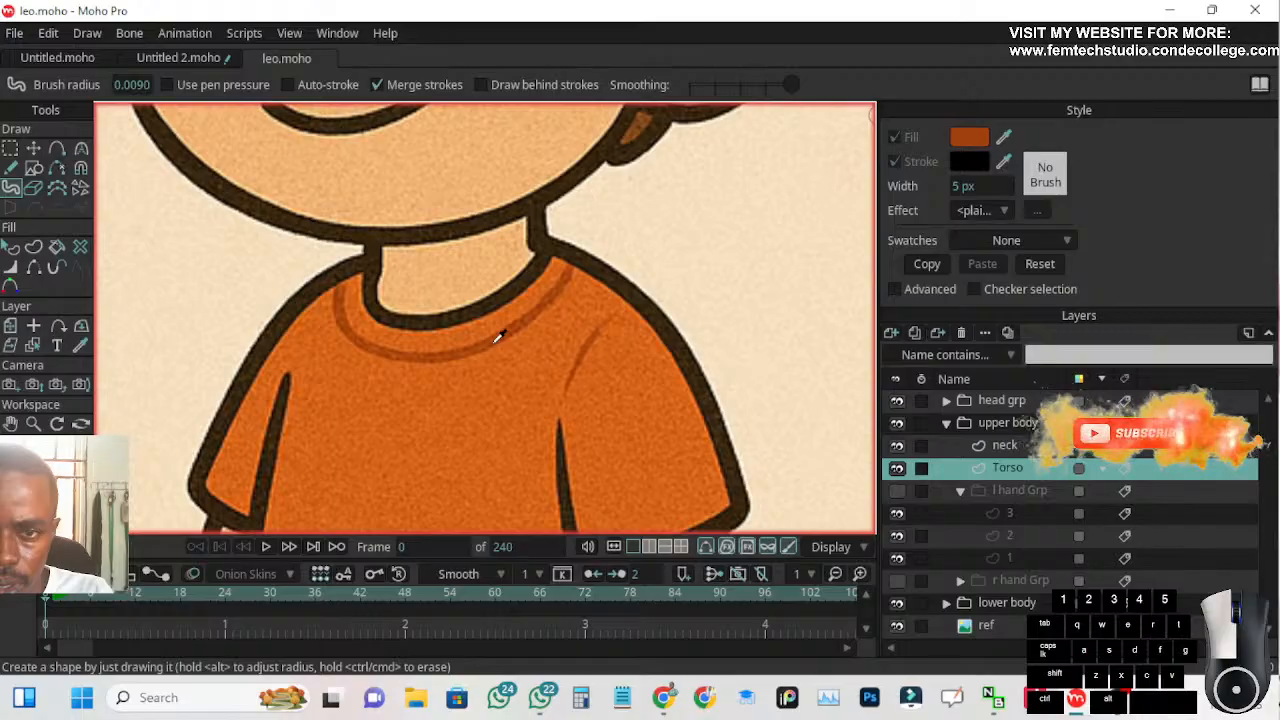
{"action": "scroll", "coordinate": [494, 343], "scroll_direction": "down", "scroll_amount": 2}
{"action": "scroll", "coordinate": [600, 330], "scroll_direction": "down", "scroll_amount": 2}
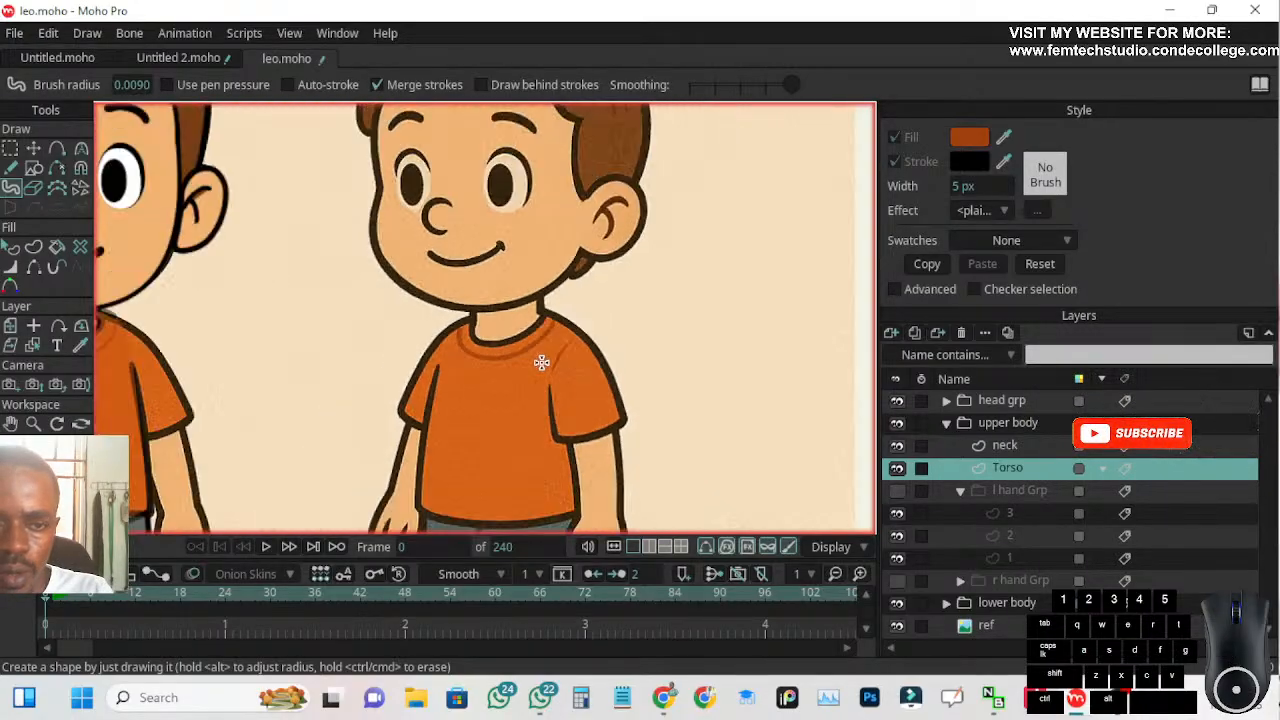
{"action": "scroll", "coordinate": [600, 330], "scroll_direction": "down", "scroll_amount": 3}
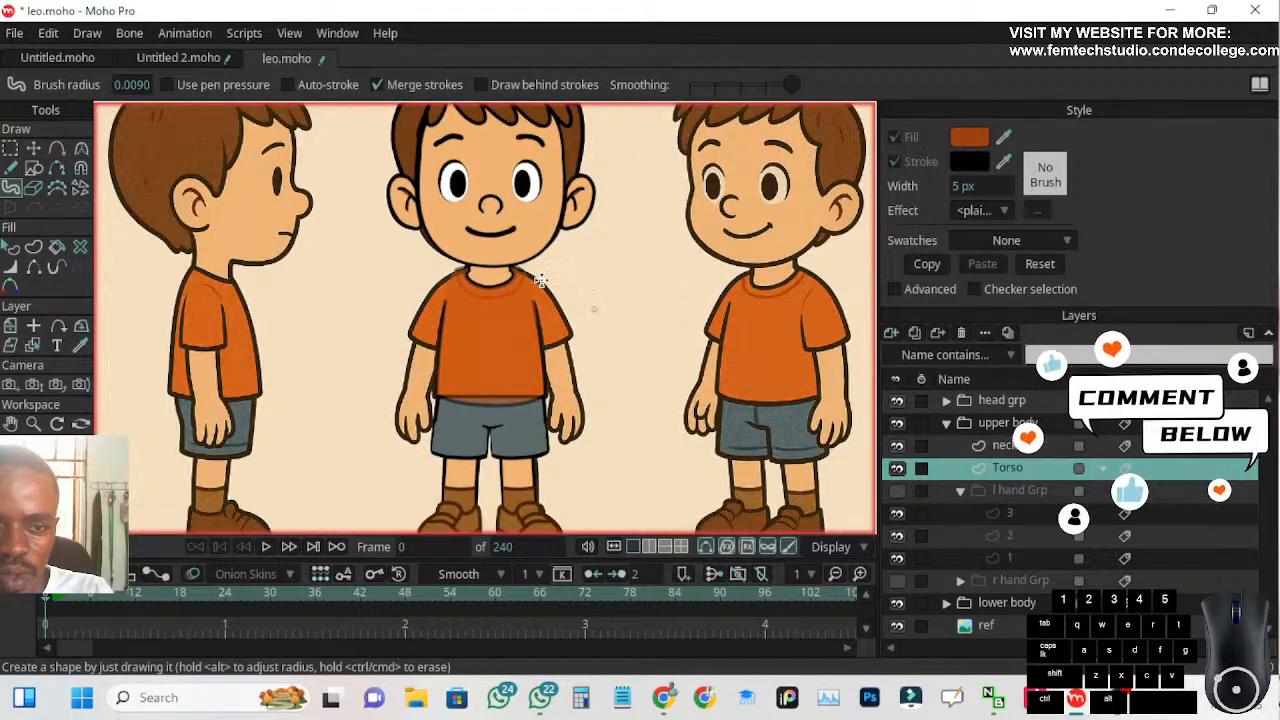
{"action": "scroll", "coordinate": [494, 288], "scroll_direction": "up", "scroll_amount": 2}
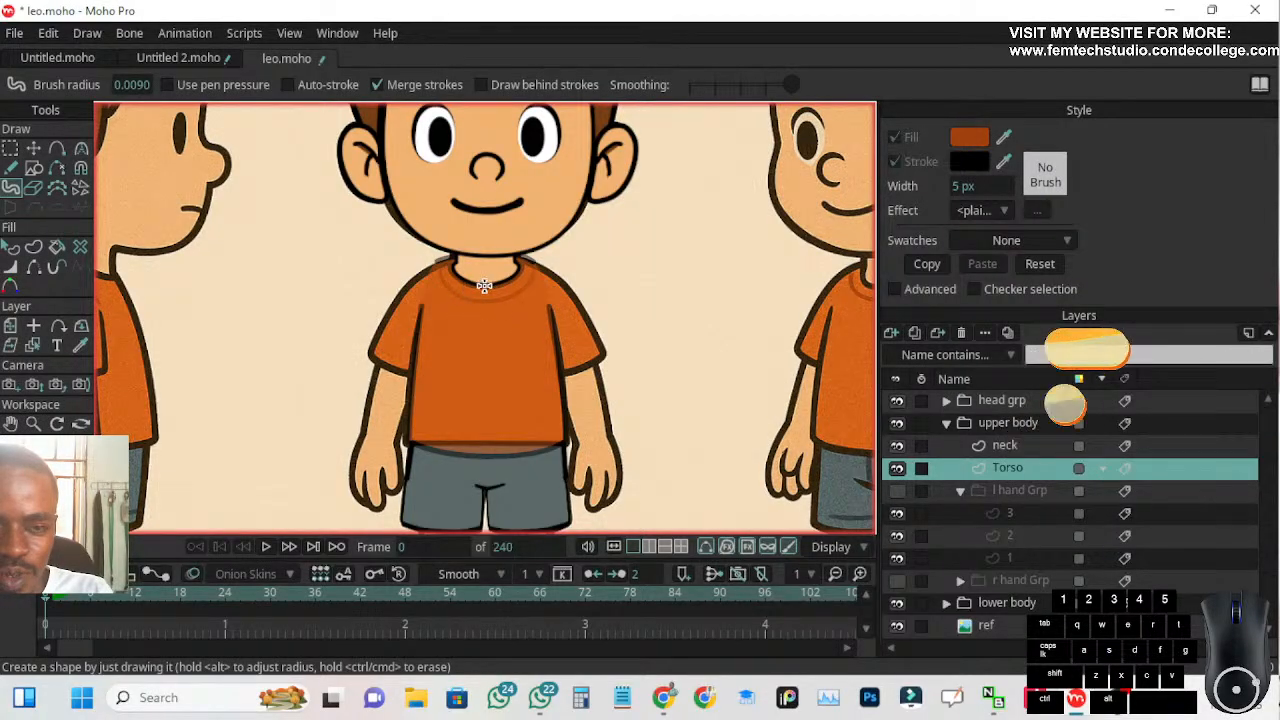
{"action": "scroll", "coordinate": [501, 310], "scroll_direction": "up", "scroll_amount": 2}
{"action": "scroll", "coordinate": [457, 286], "scroll_direction": "up", "scroll_amount": 2}
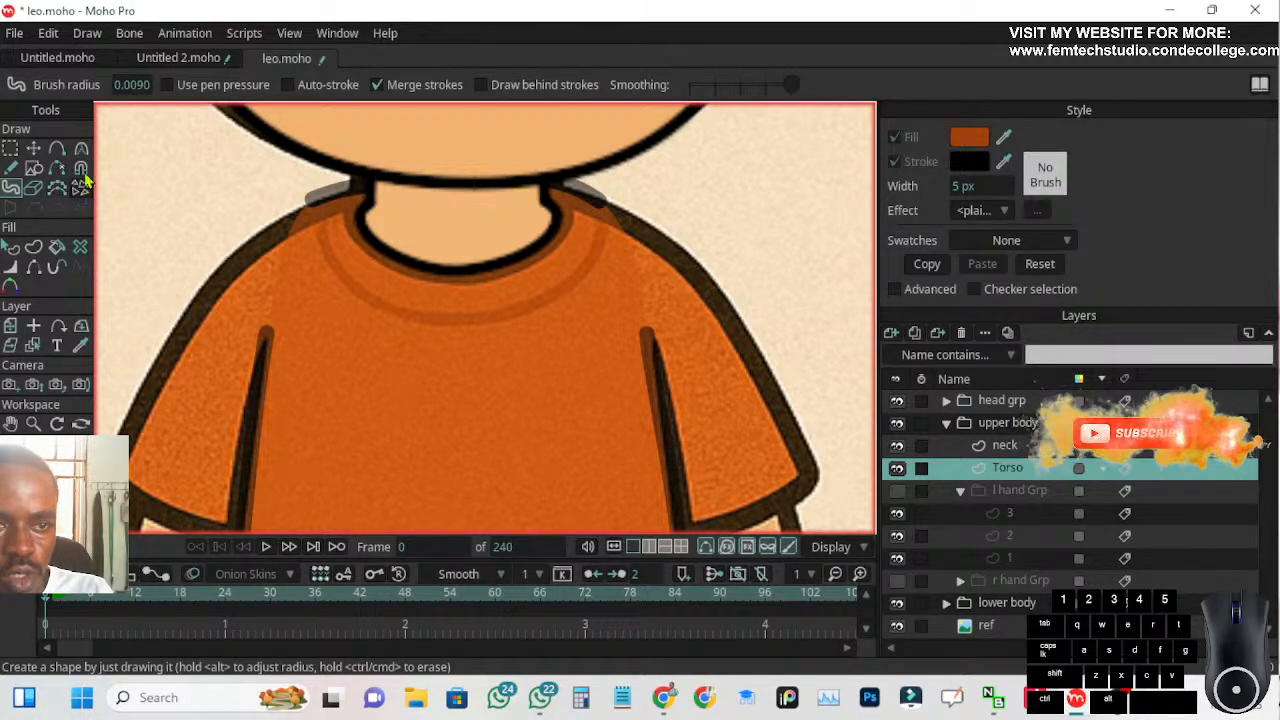
Try Blob Brush radii of 0.09 and 0.009
{"action": "left_click_drag", "start_coordinate": [141, 86], "coordinate": [118, 87]}
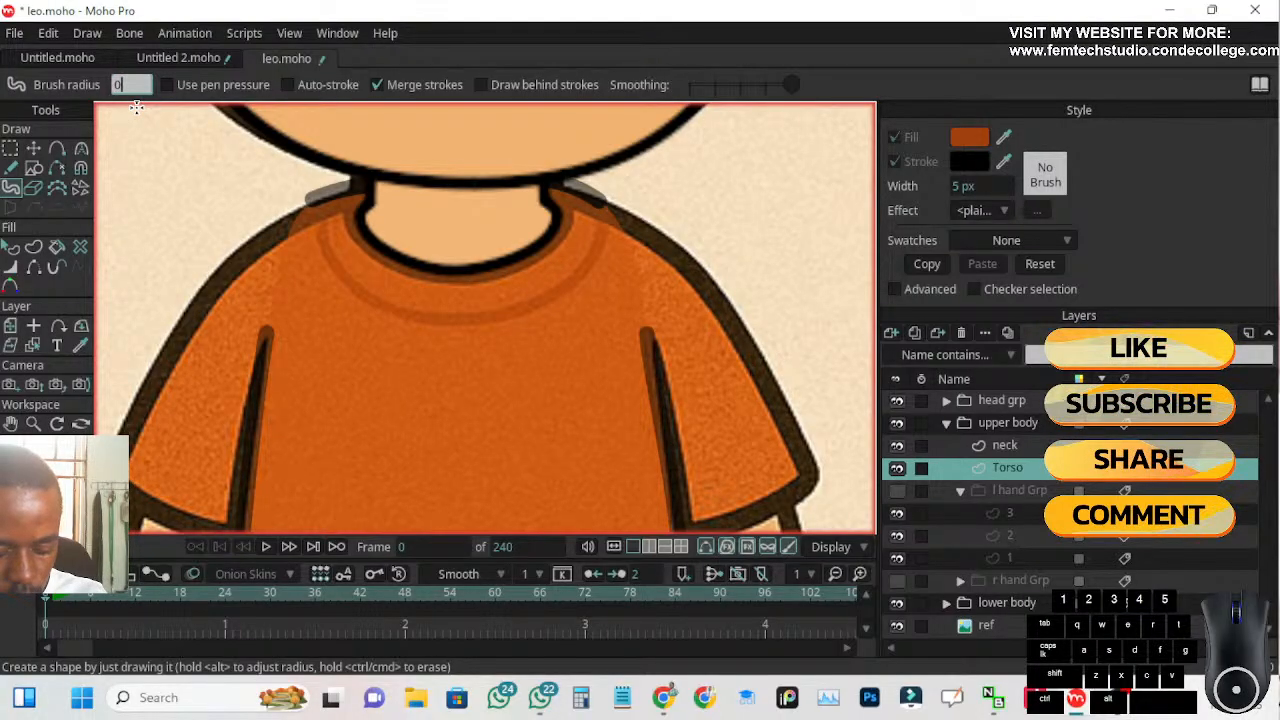
{"action": "type", "text": "09"}
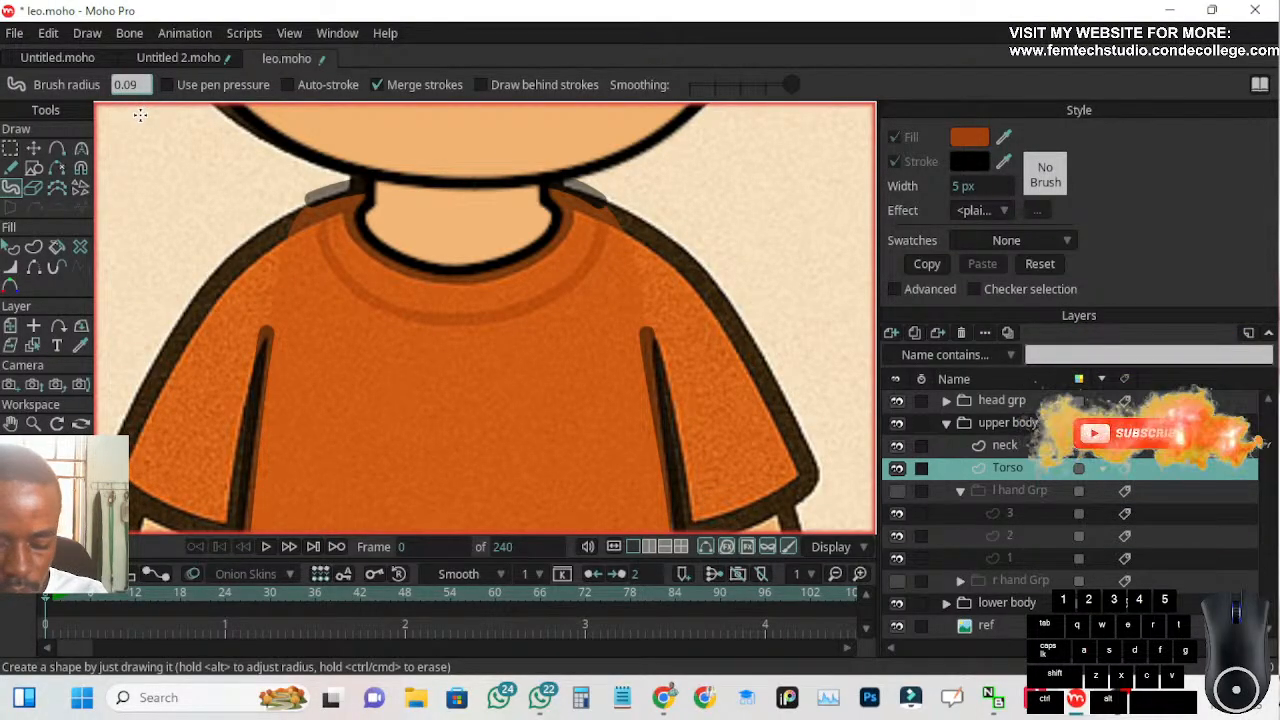
{"action": "key", "text": "Return"}
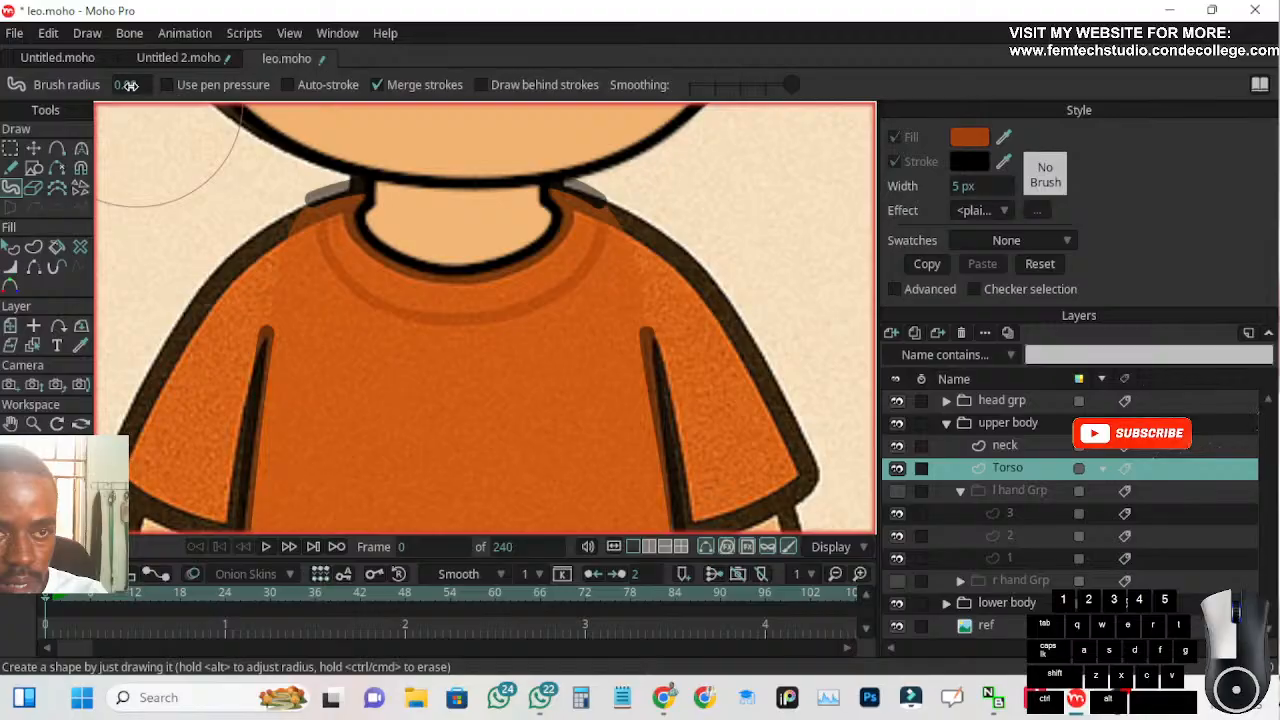
{"action": "left_click", "coordinate": [128, 85]}
{"action": "type", "text": "0"}
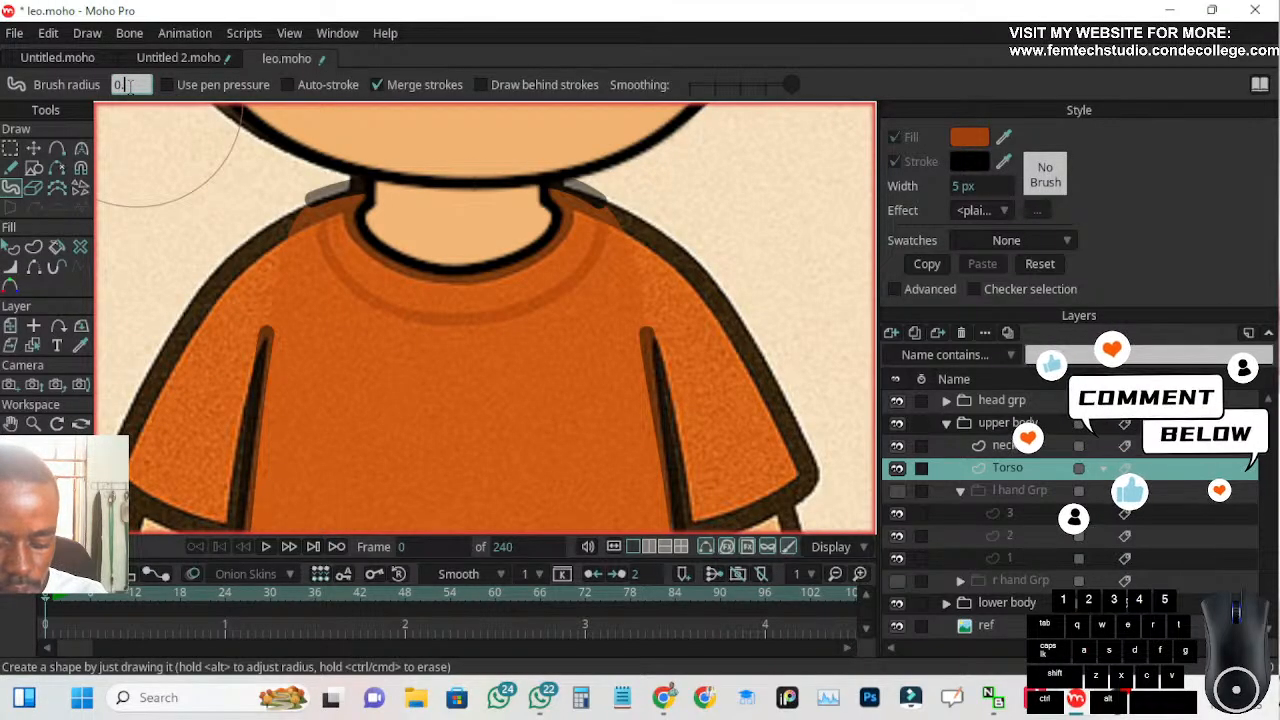
{"action": "type", "text": ".009"}
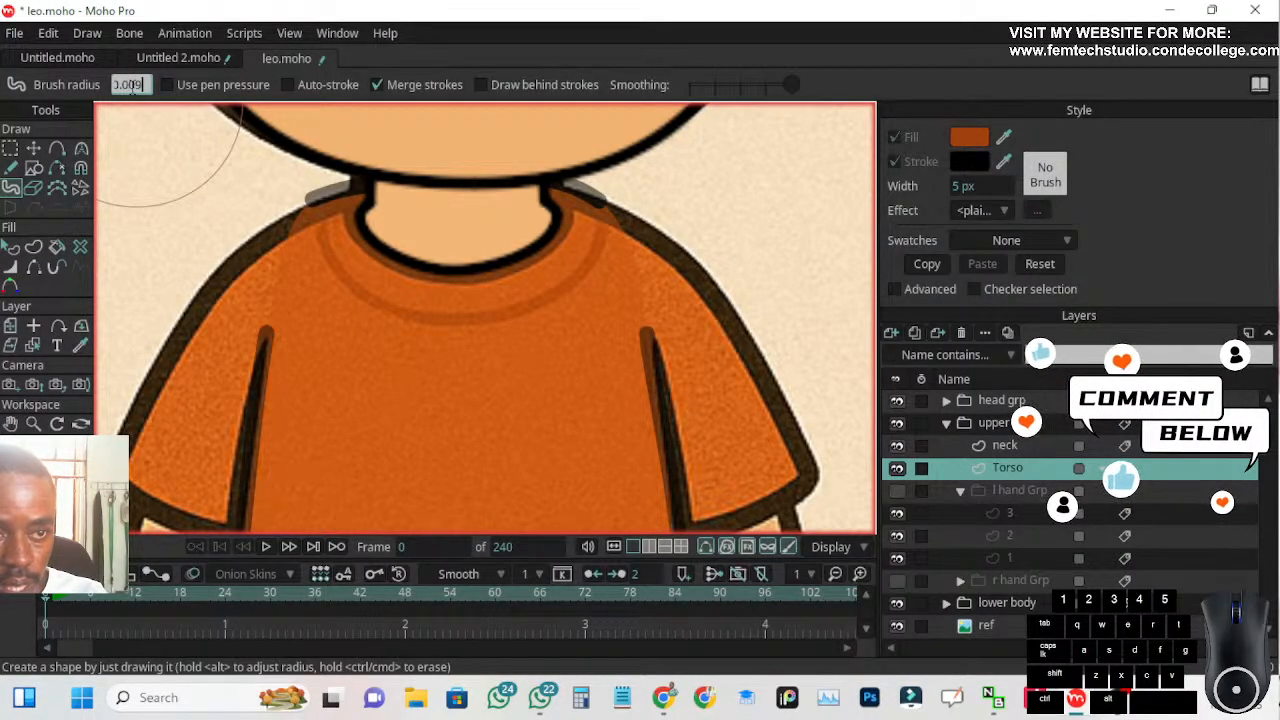
{"action": "key", "text": "Return"}
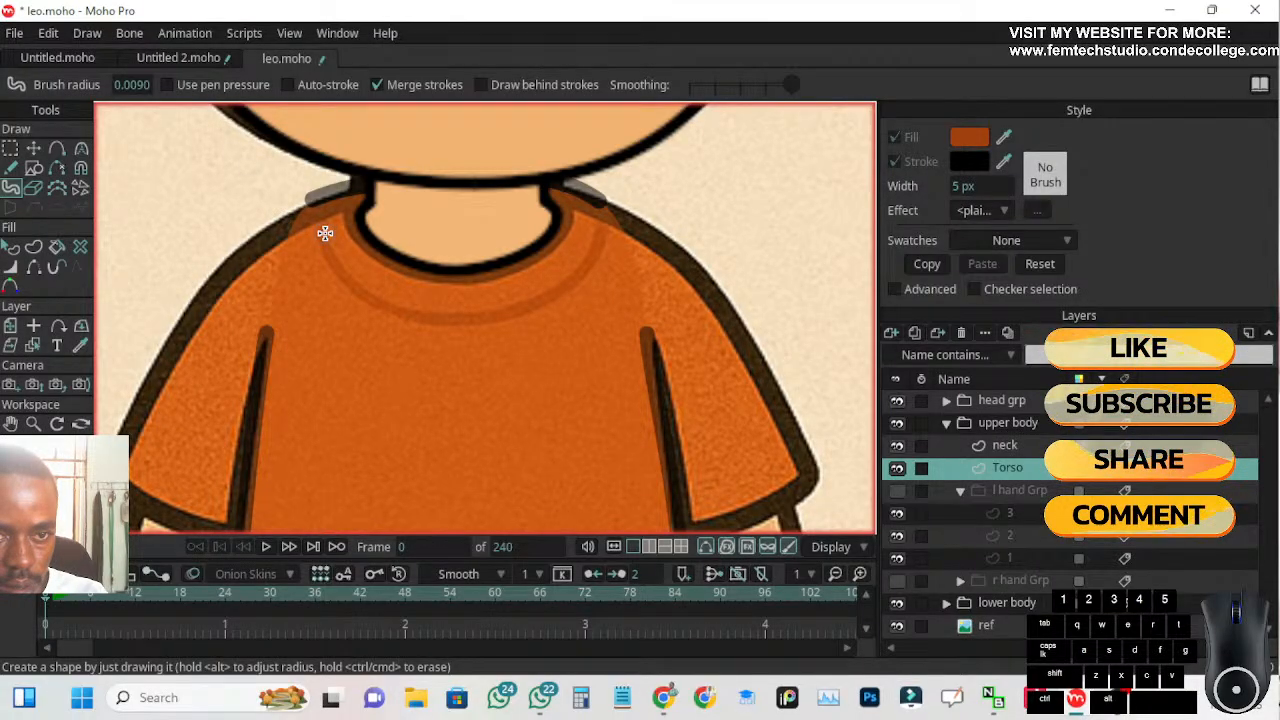
Set the Blob Brush radius to 0.007 and paint the curved collar line below the neckline of the front-view shirt
{"action": "double_click", "coordinate": [135, 84]}
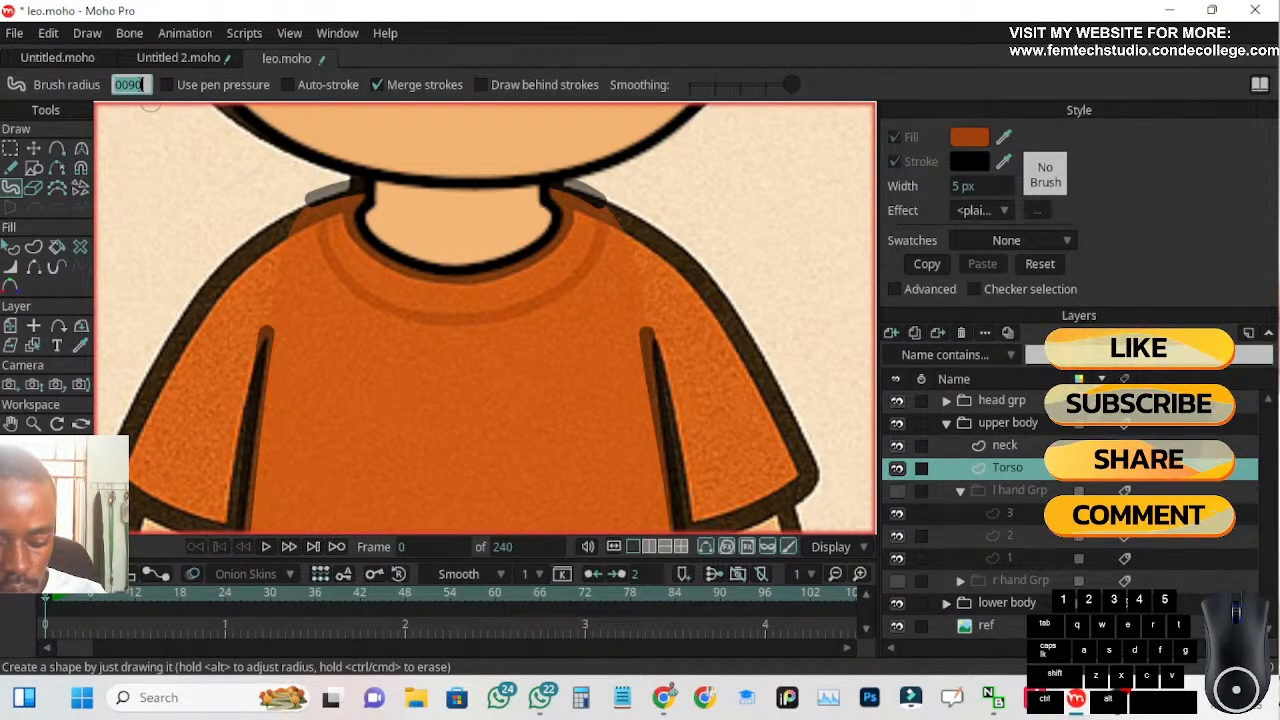
{"action": "type", "text": "0"}
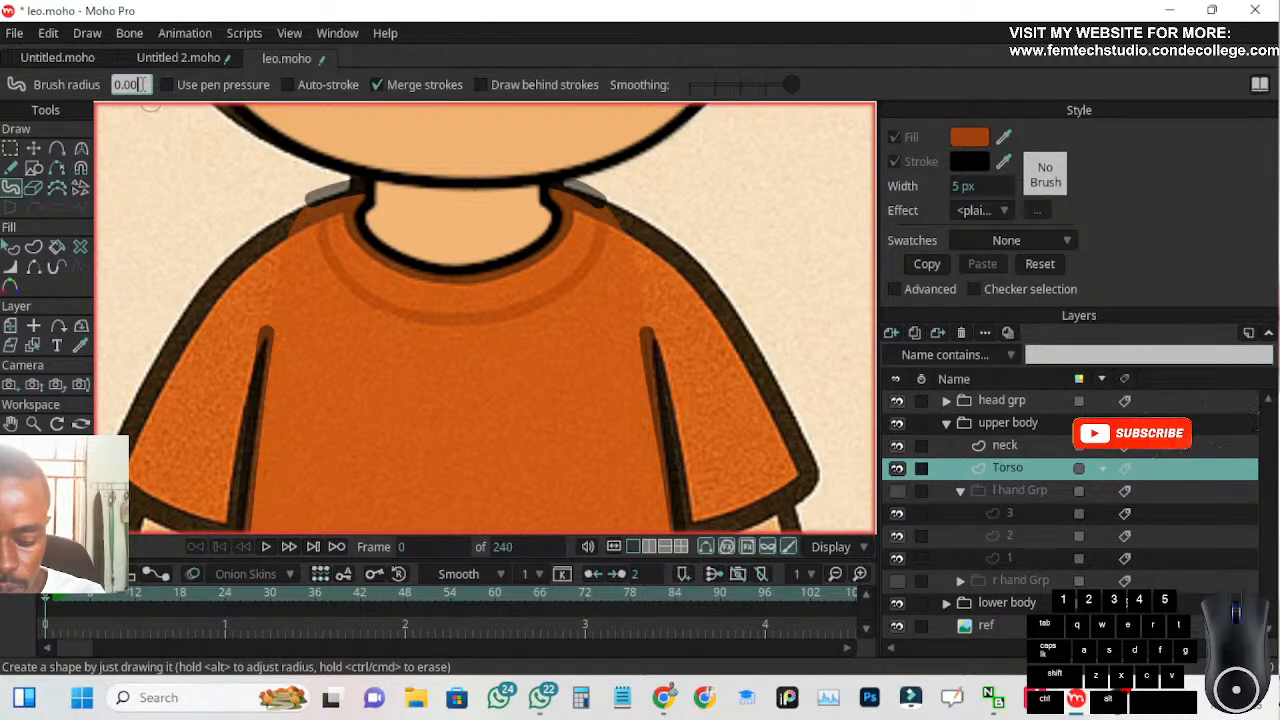
{"action": "type", "text": ".007"}
{"action": "key", "text": "Return"}
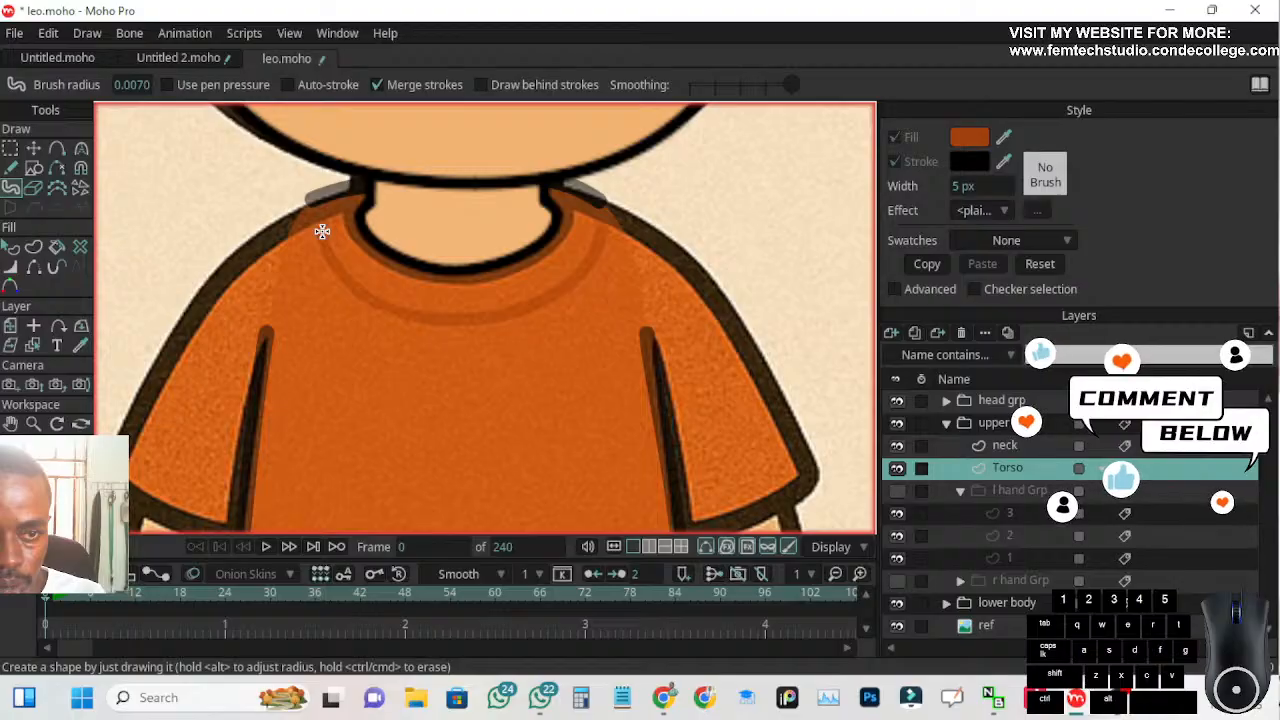
{"action": "mouse_move", "coordinate": [323, 232]}
{"action": "left_mouse_down"}
{"action": "mouse_move", "coordinate": [360, 292]}
{"action": "mouse_move", "coordinate": [430, 319]}
{"action": "mouse_move", "coordinate": [507, 315]}
{"action": "mouse_move", "coordinate": [587, 265]}
{"action": "left_mouse_up"}
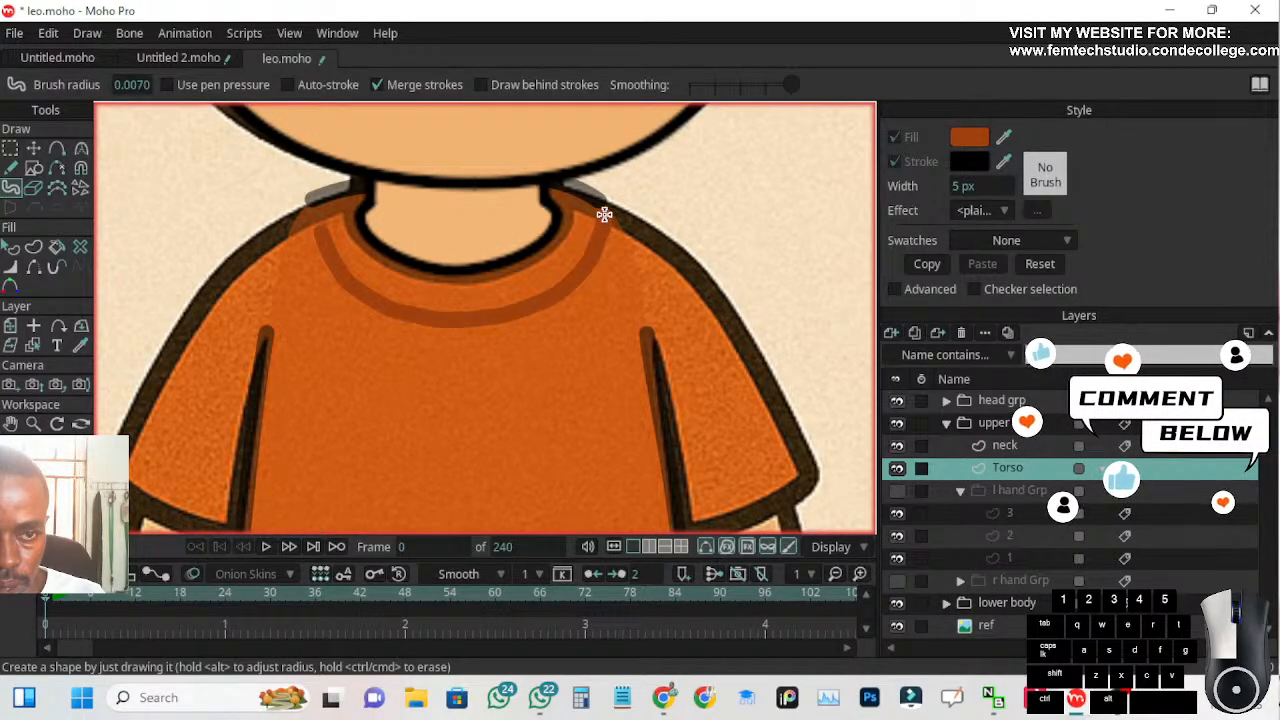
{"action": "left_click_drag", "start_coordinate": [604, 214], "coordinate": [604, 213]}
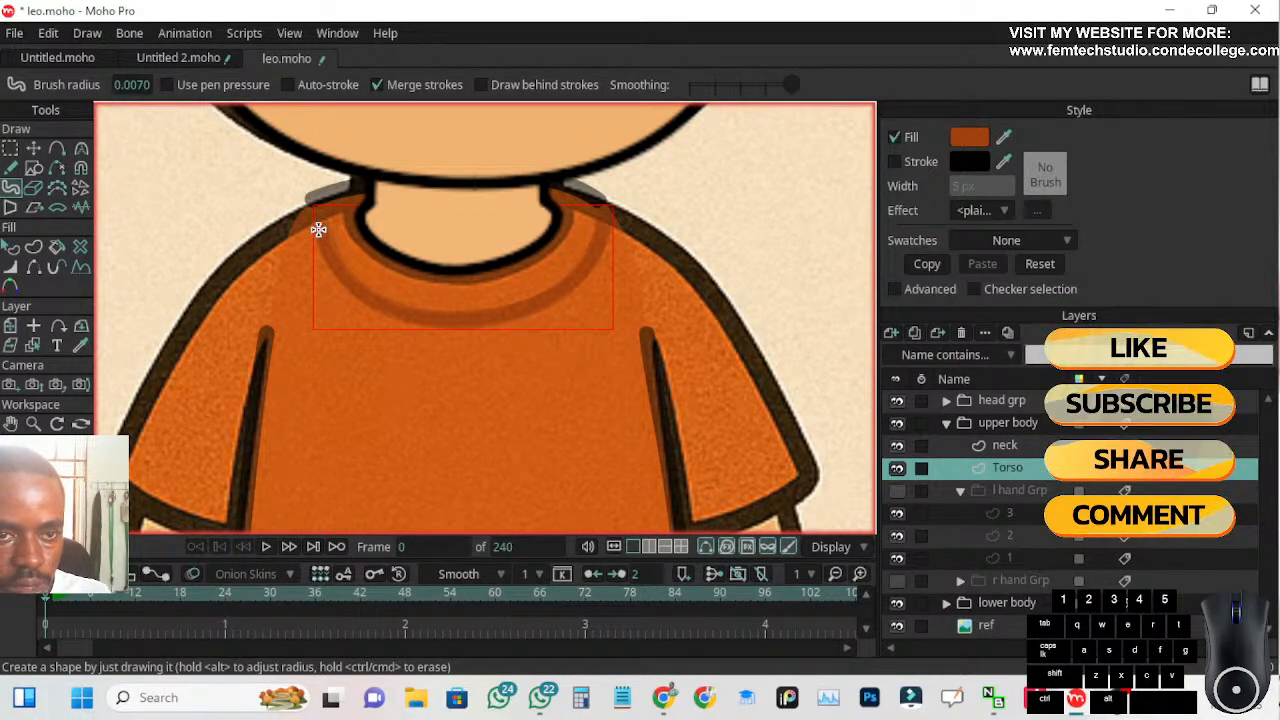
Touch up the left end of the front-view shirt's collar line with short Blob Brush strokes
{"action": "scroll", "coordinate": [318, 230], "scroll_direction": "up", "scroll_amount": 3}
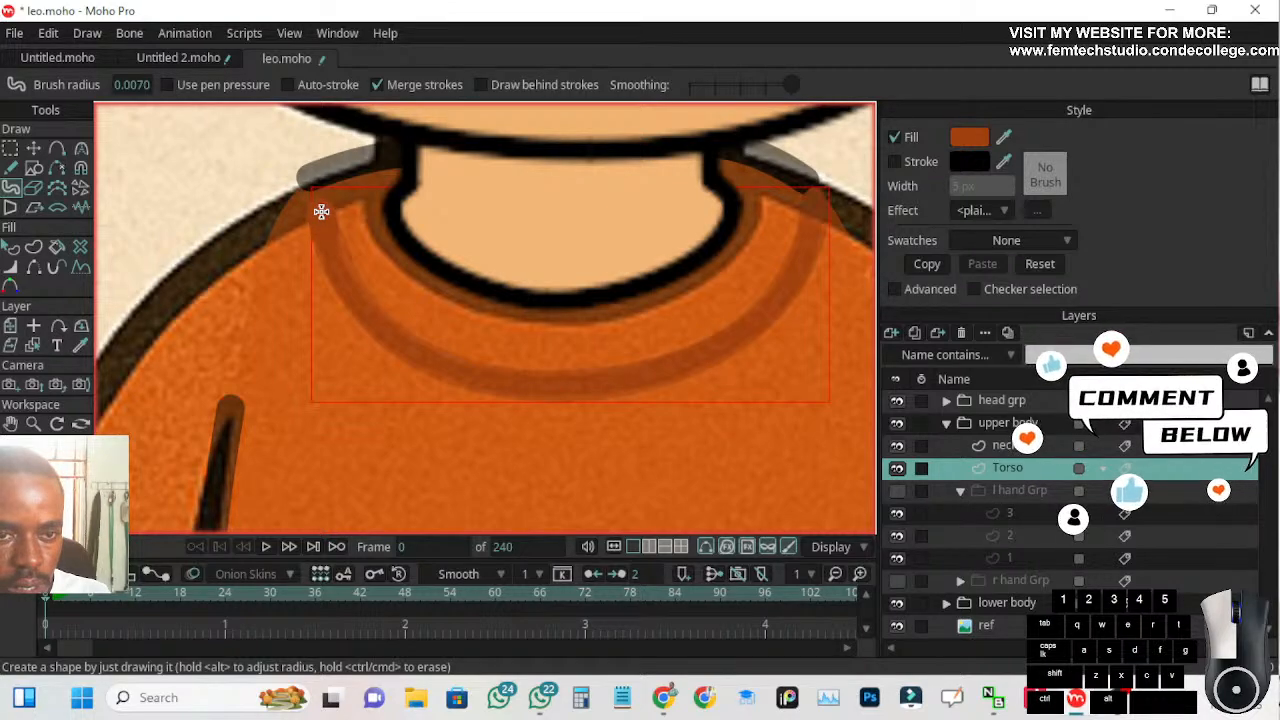
{"action": "left_click", "coordinate": [321, 212]}
{"action": "left_click_drag", "start_coordinate": [328, 241], "coordinate": [338, 272]}
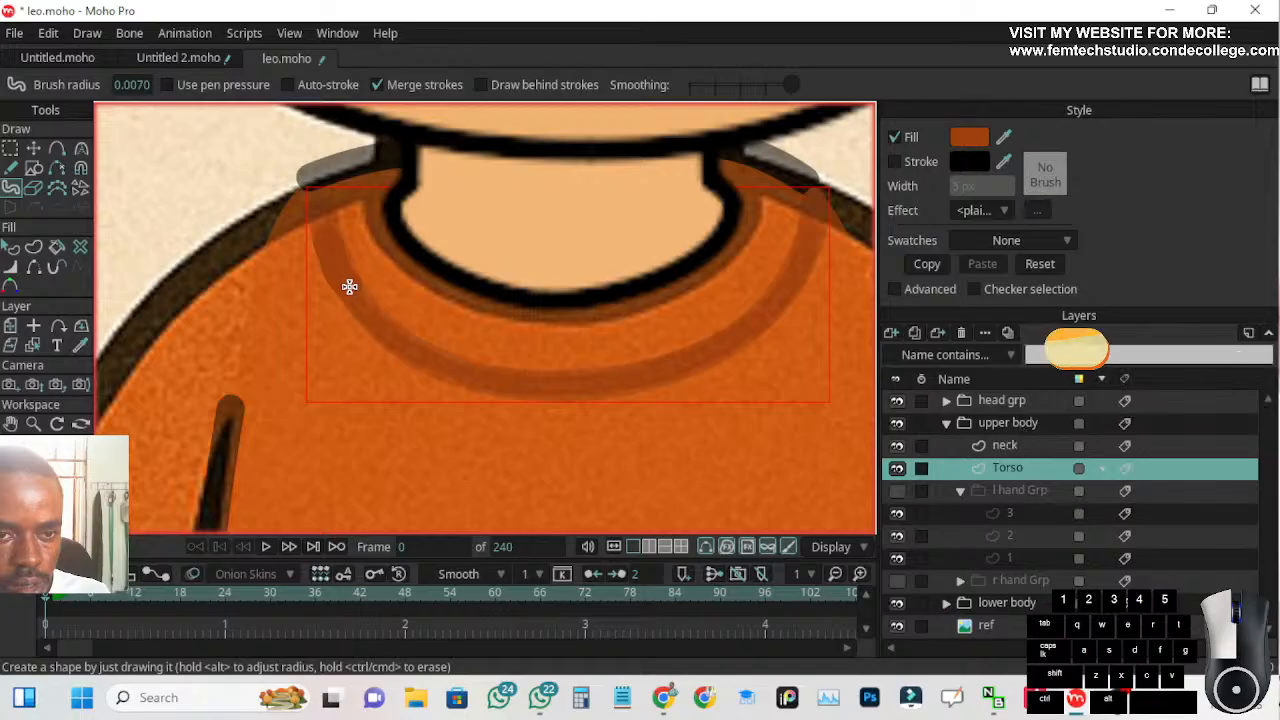
{"action": "scroll", "coordinate": [323, 306], "scroll_direction": "down", "scroll_amount": 4}
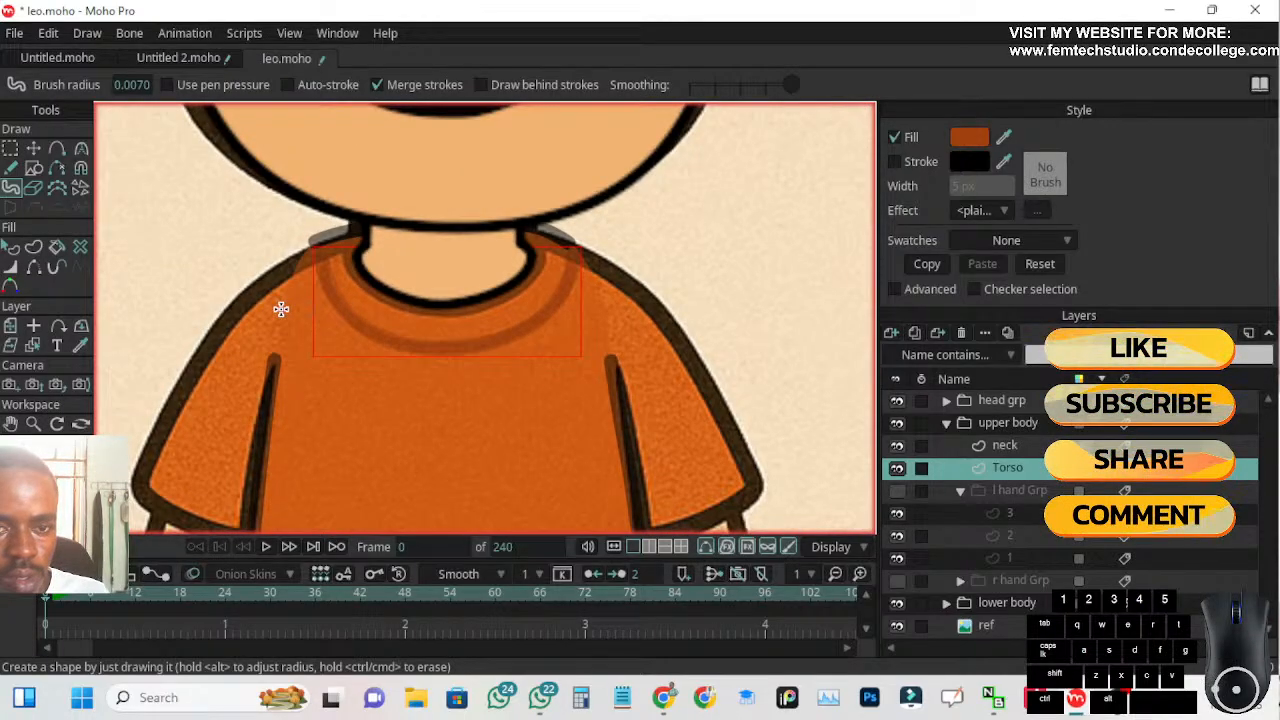
{"action": "scroll", "coordinate": [283, 307], "scroll_direction": "down", "scroll_amount": 2}
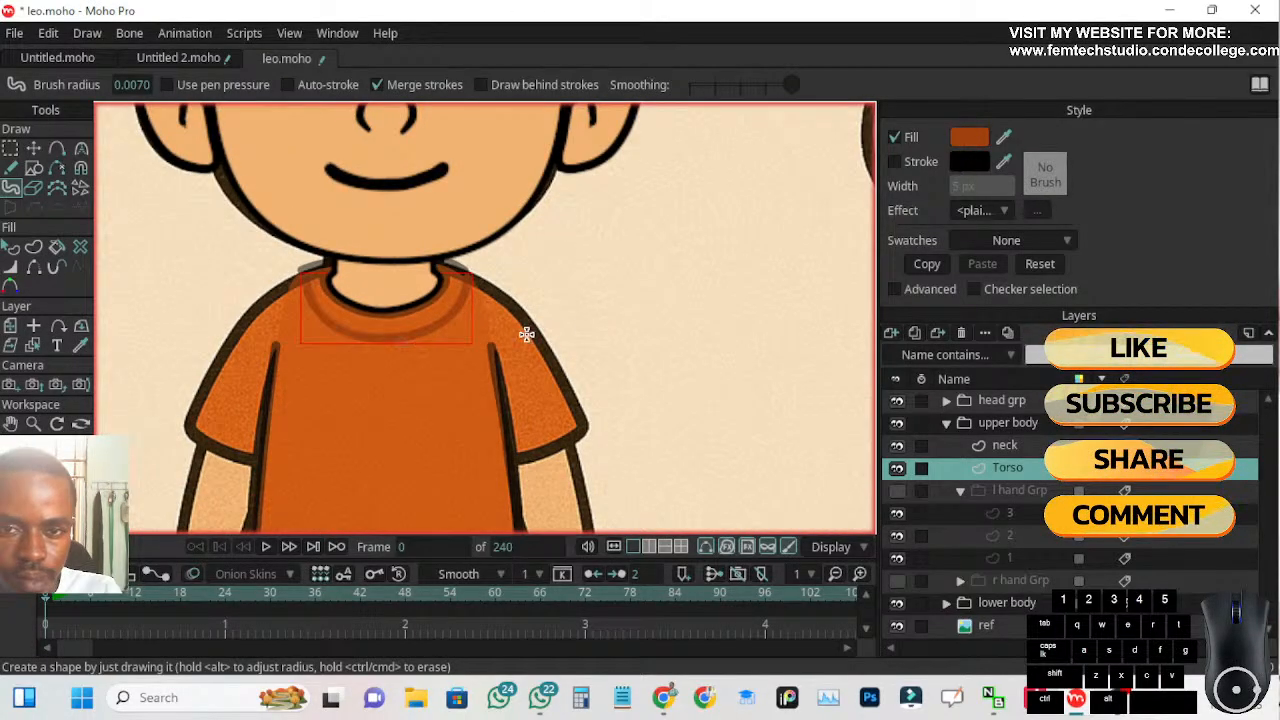
Try a black 5 px stroke on the collar line and turn the stroke off again
{"action": "left_click", "coordinate": [895, 162]}
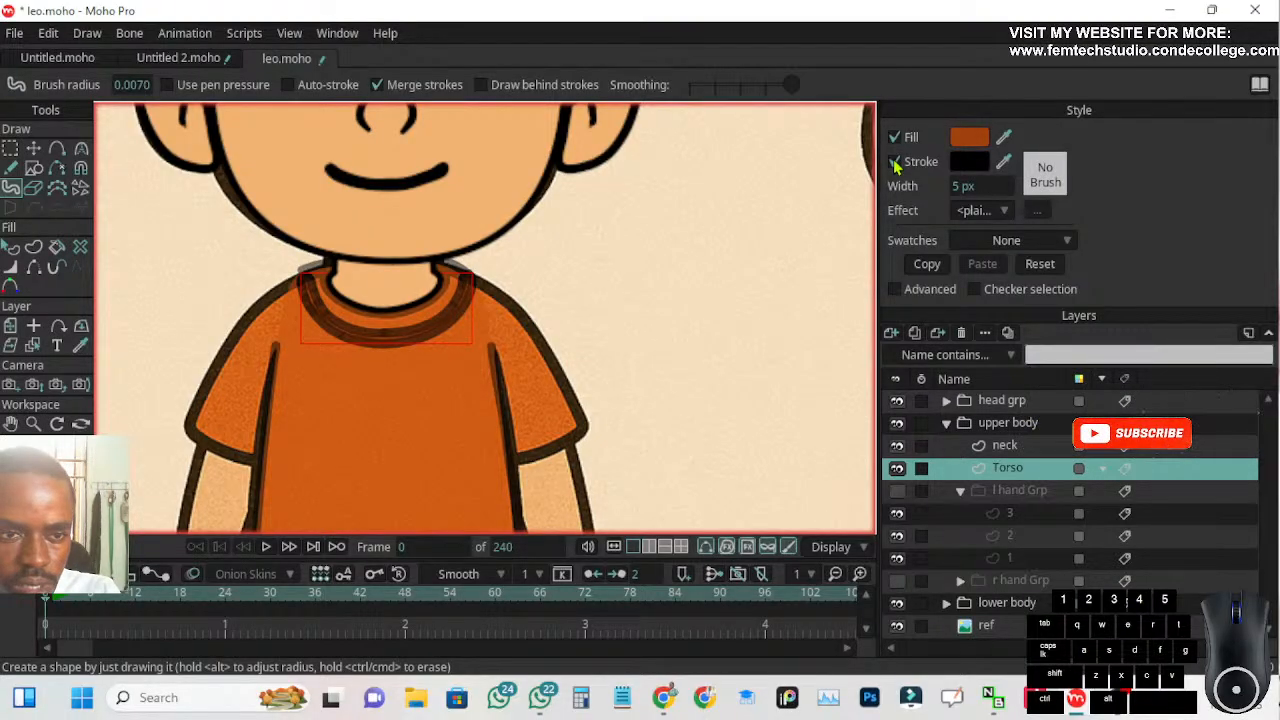
{"action": "left_click", "coordinate": [895, 162]}
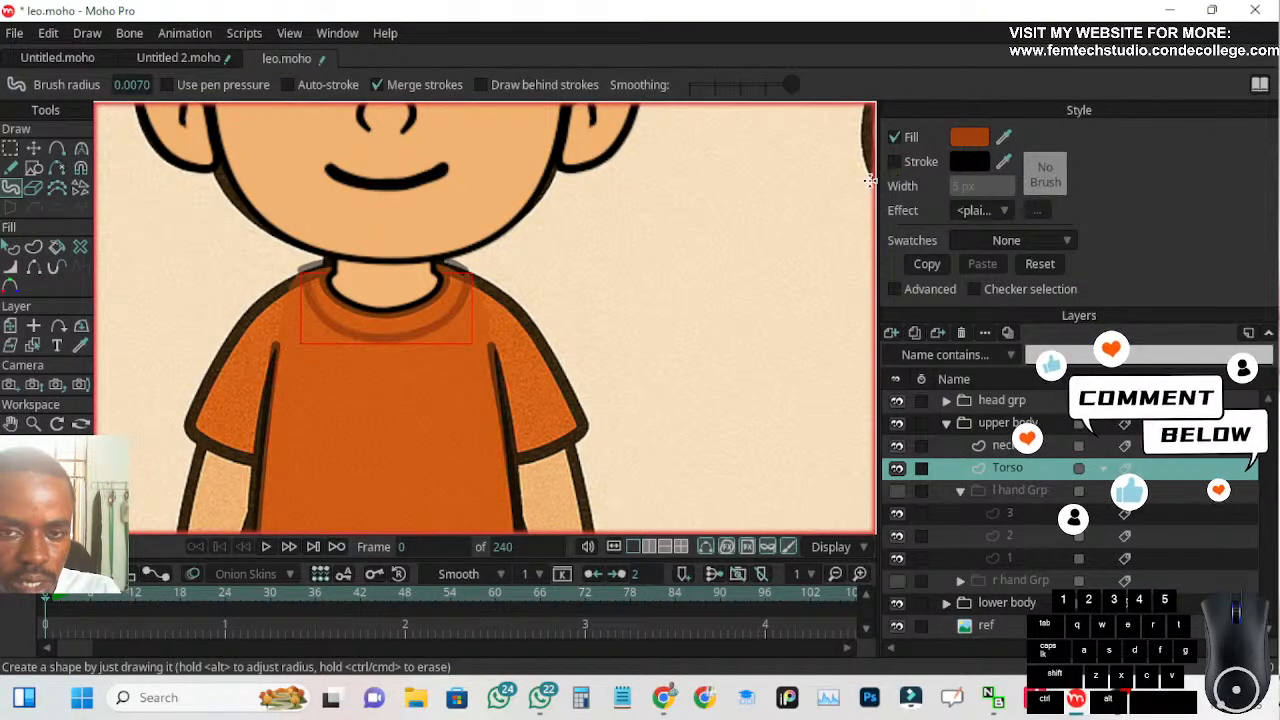
{"action": "scroll", "coordinate": [334, 323], "scroll_direction": "up", "scroll_amount": 3}
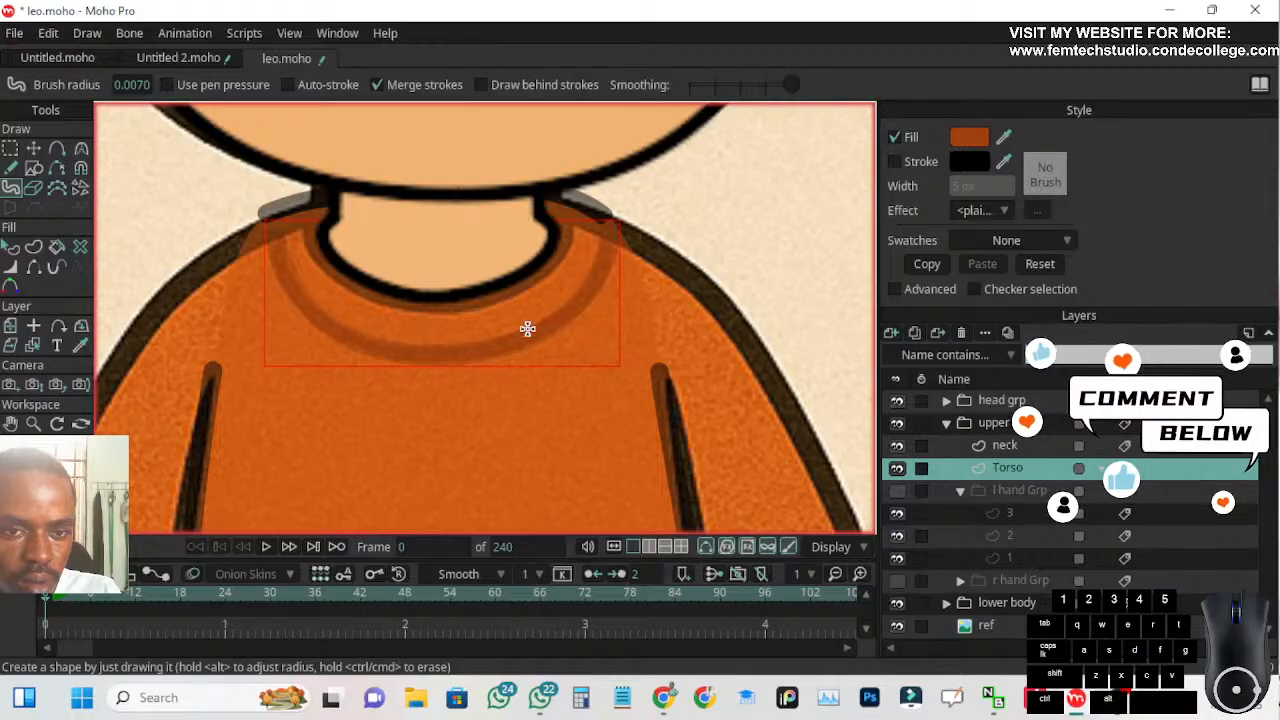
{"action": "scroll", "coordinate": [652, 363], "scroll_direction": "down", "scroll_amount": 3}
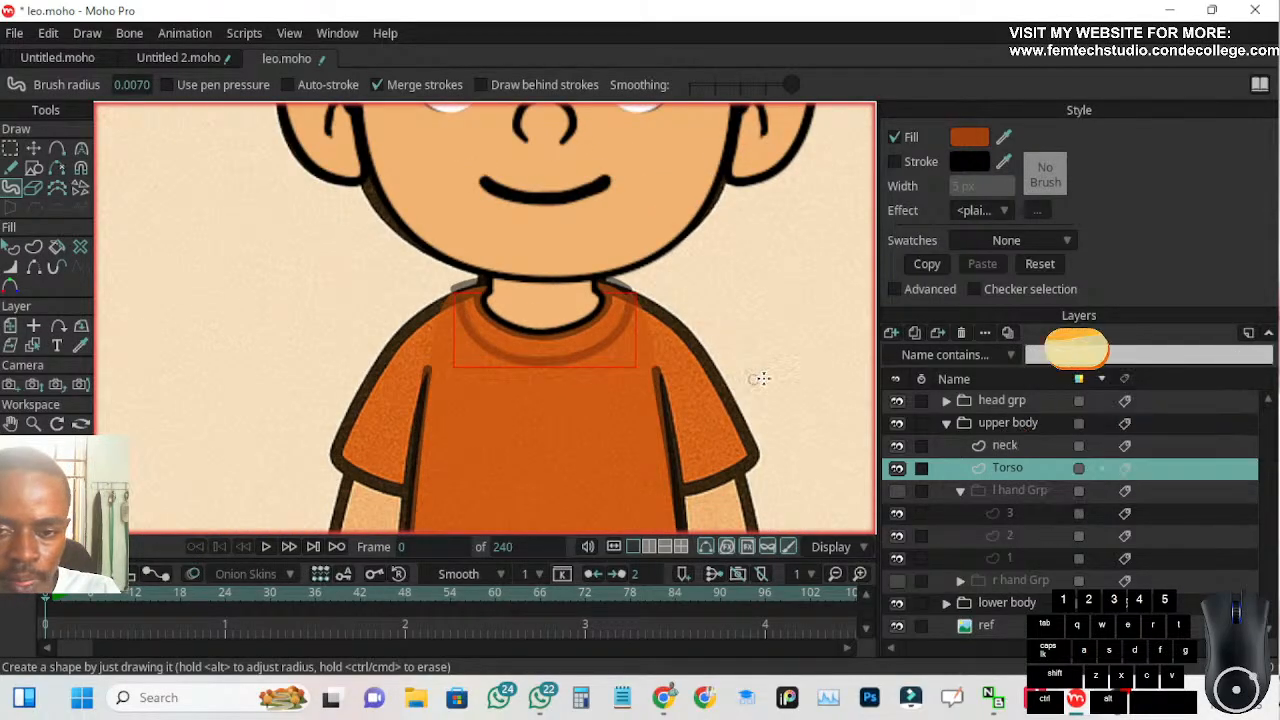
Deselect the collar line and restore the Torso layer to full opacity
{"action": "left_click", "coordinate": [1017, 470]}
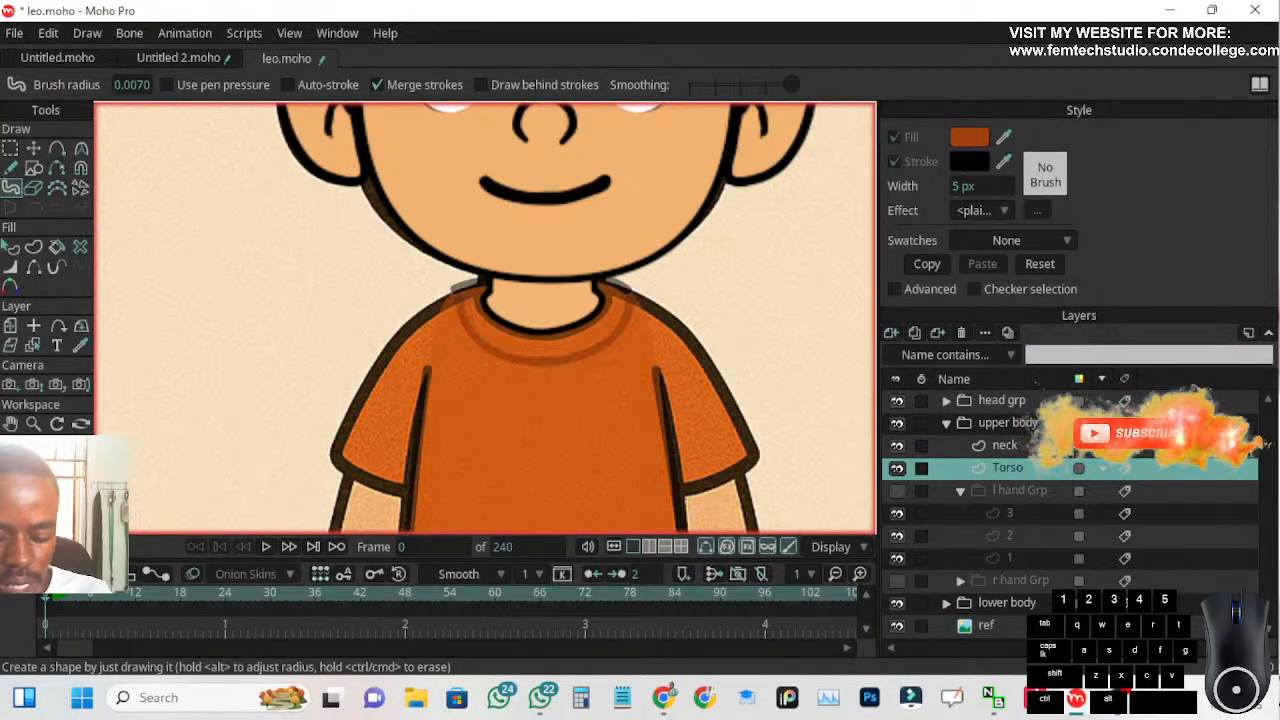
{"action": "key", "text": "ctrl+z"}
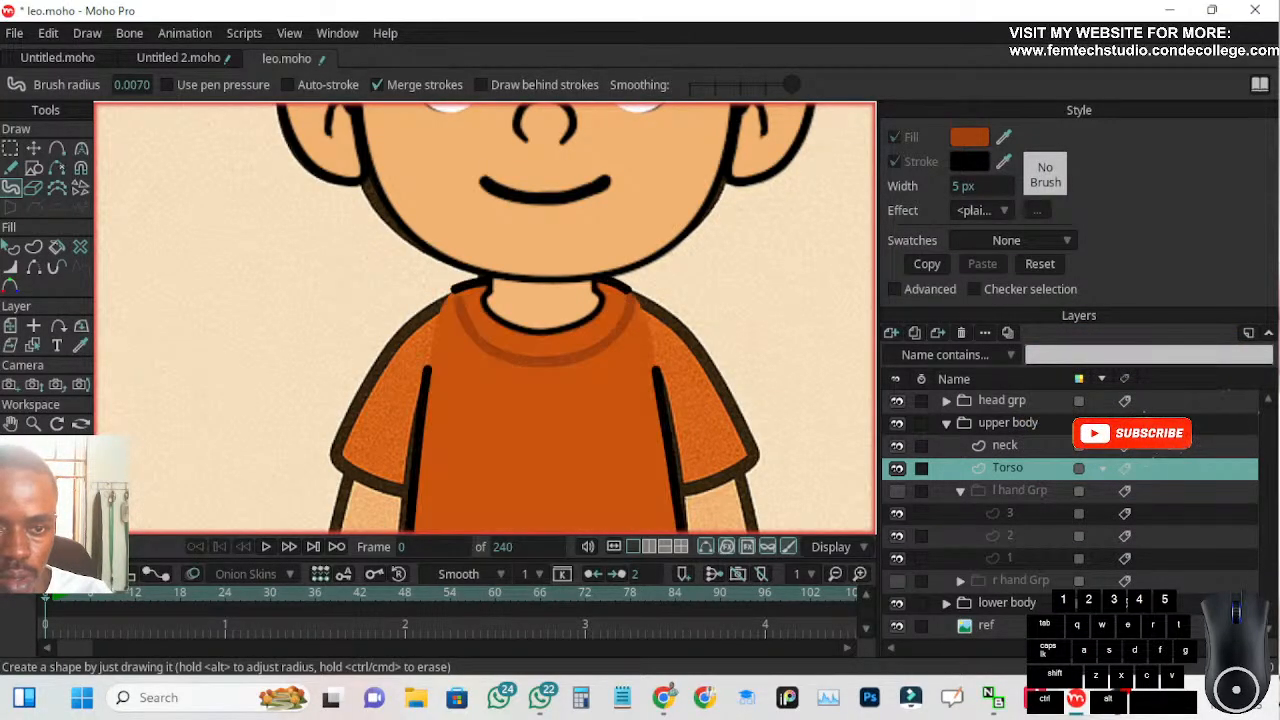
{"action": "scroll", "coordinate": [763, 345], "scroll_direction": "down", "scroll_amount": 3}
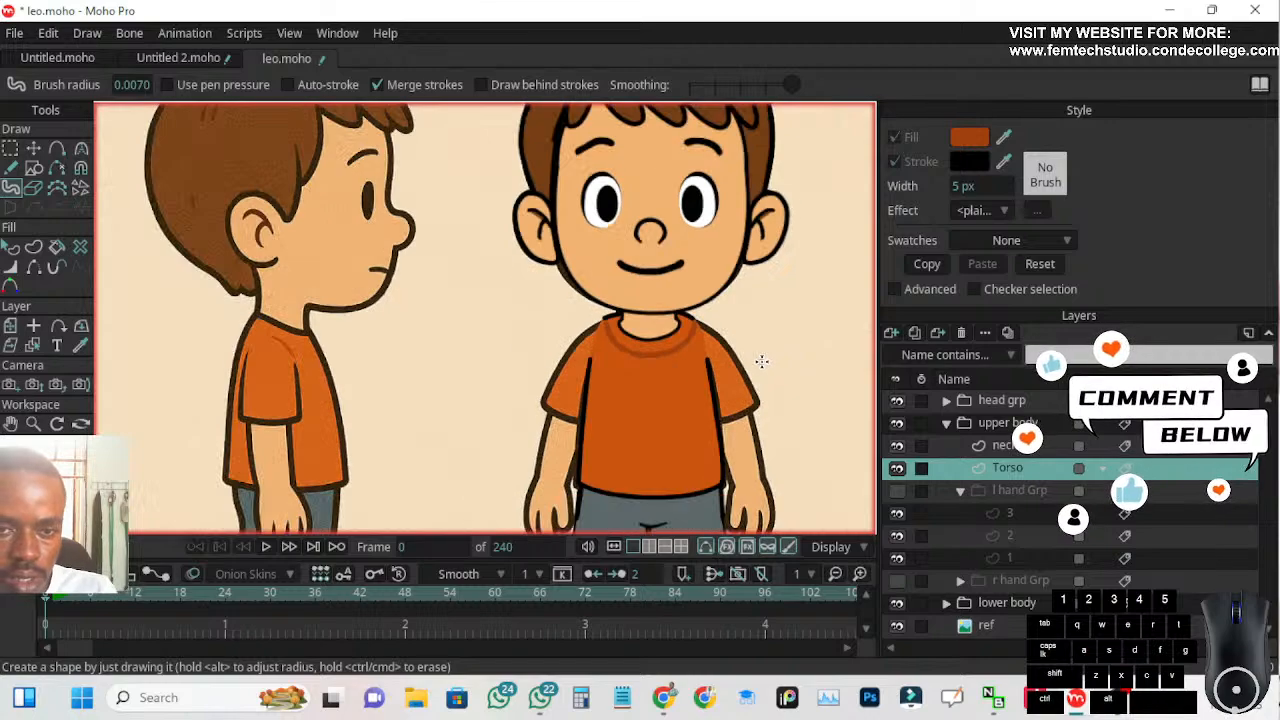
Make the l hand Grp and r hand Grp layers visible on the front-view character
{"action": "left_click_drag", "start_coordinate": [813, 347], "coordinate": [714, 252]}
{"action": "scroll", "coordinate": [705, 255], "scroll_direction": "down", "scroll_amount": 2}
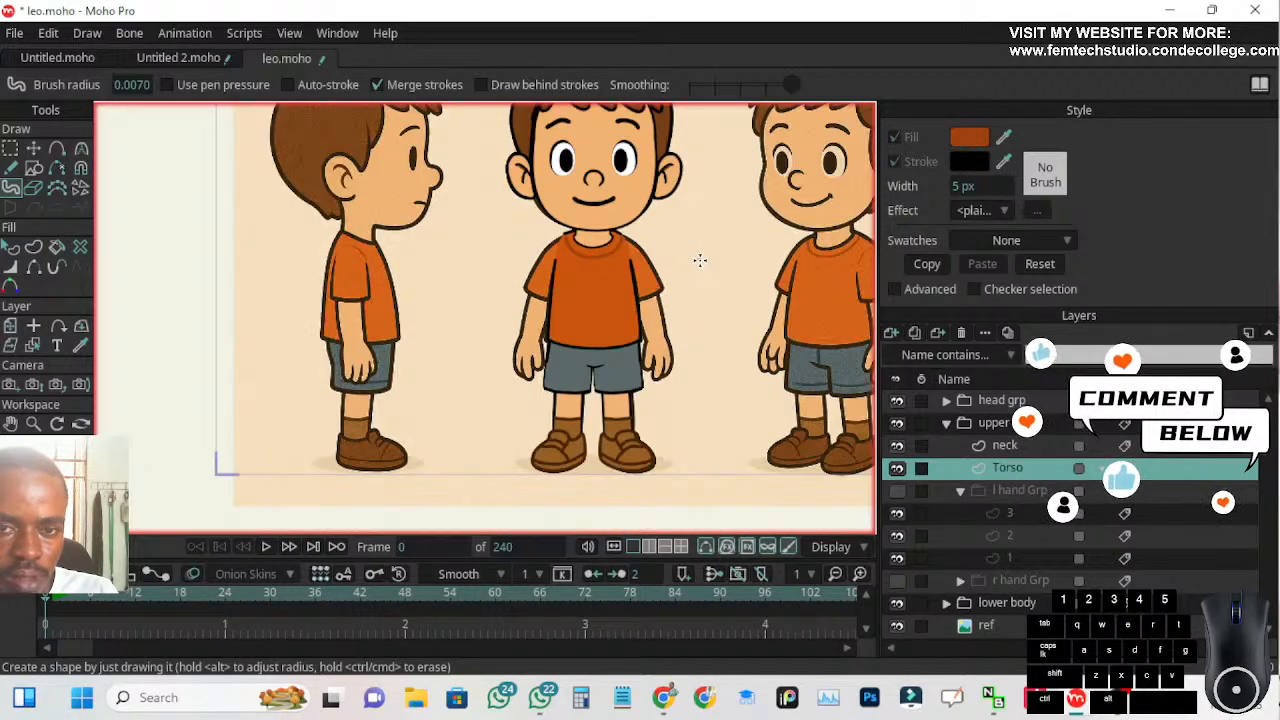
{"action": "scroll", "coordinate": [700, 260], "scroll_direction": "up", "scroll_amount": 1}
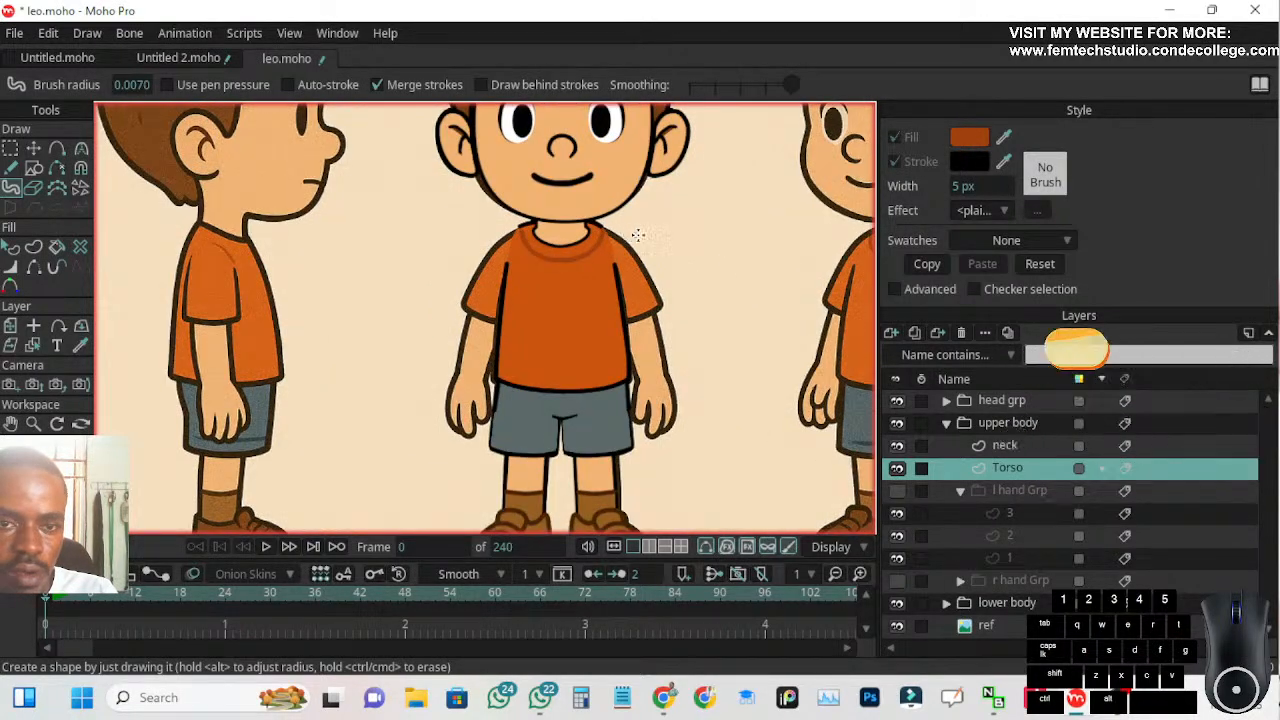
{"action": "scroll", "coordinate": [680, 238], "scroll_direction": "up", "scroll_amount": 1}
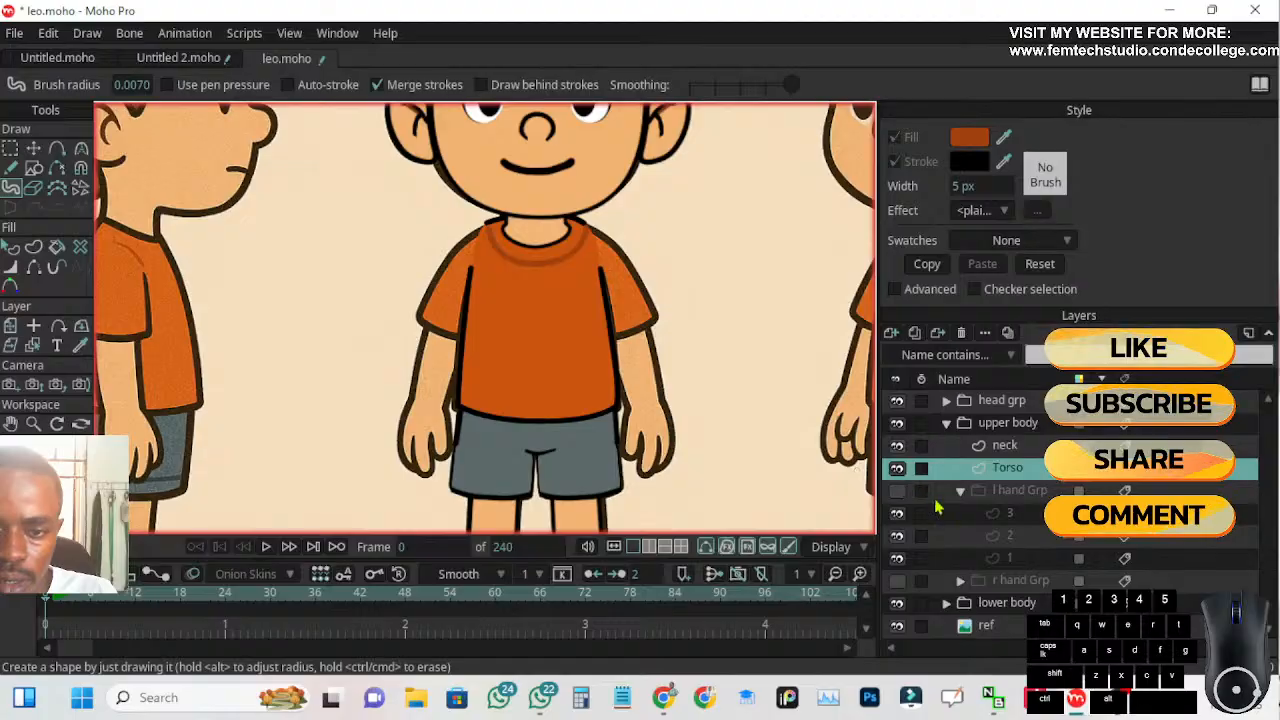
{"action": "left_click", "coordinate": [897, 490]}
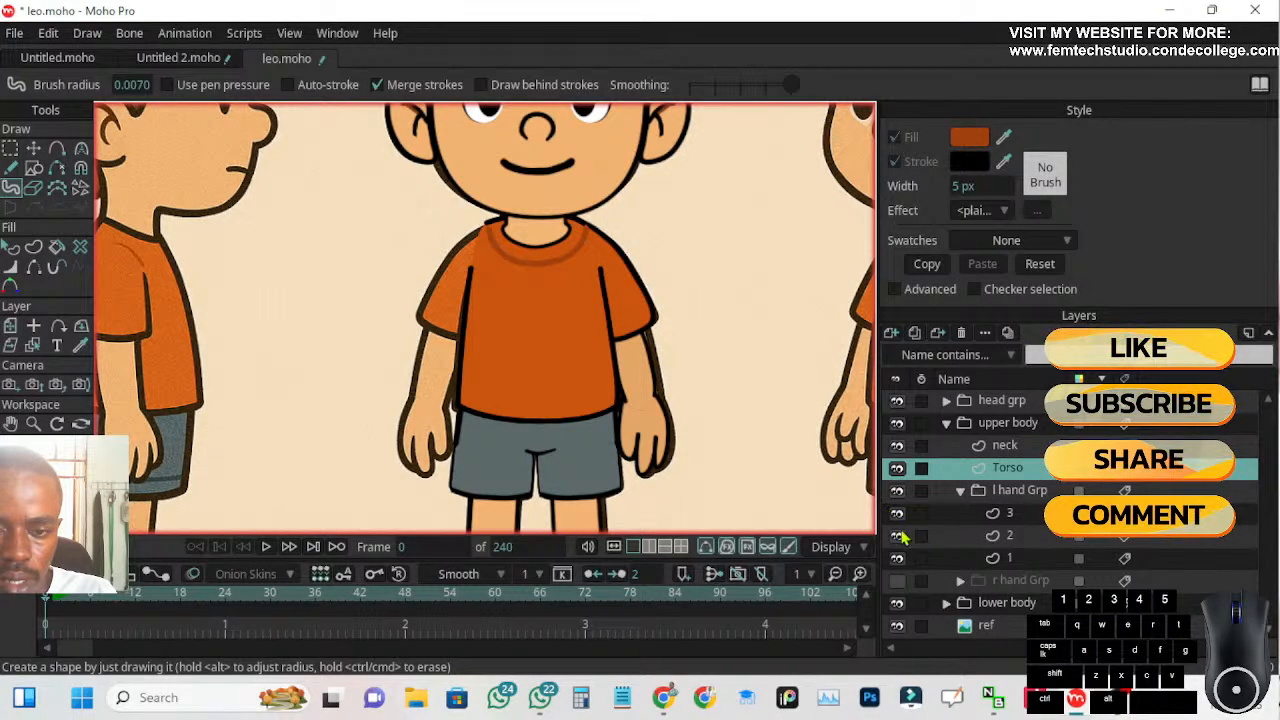
{"action": "left_click", "coordinate": [897, 580]}
{"action": "scroll", "coordinate": [659, 420], "scroll_direction": "down", "scroll_amount": 2}
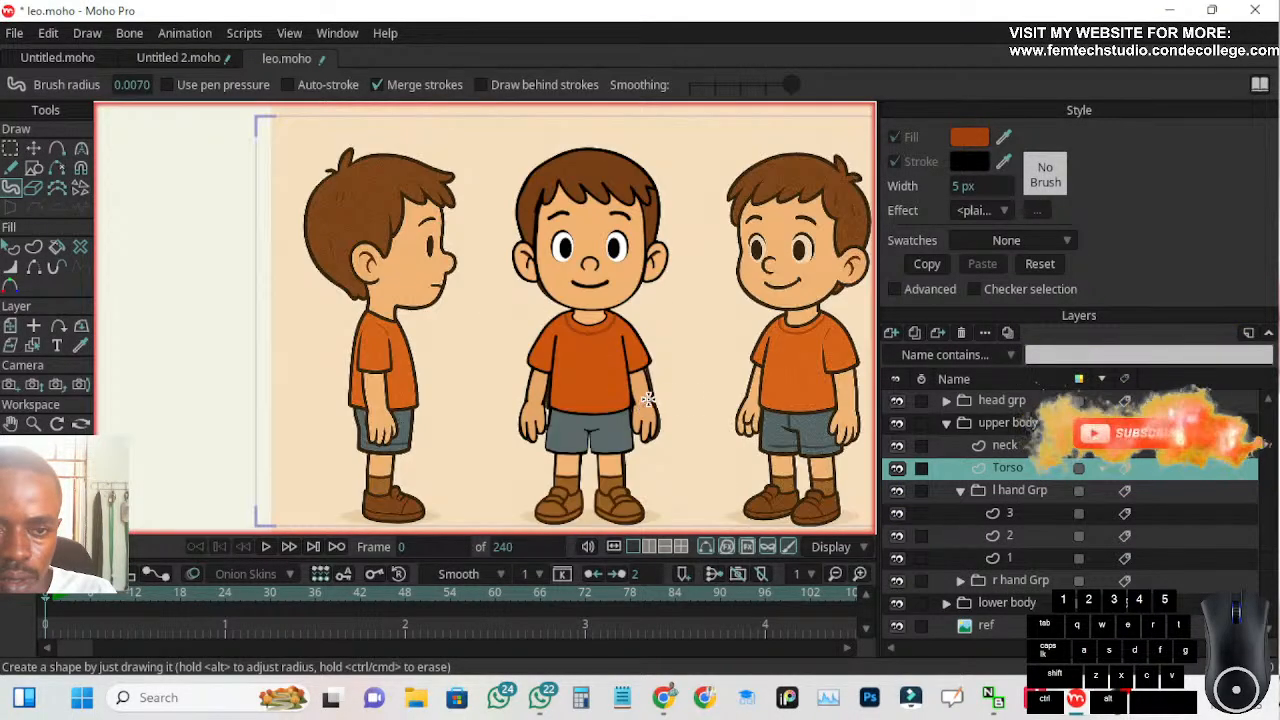
{"action": "left_click_drag", "start_coordinate": [672, 392], "coordinate": [649, 345]}
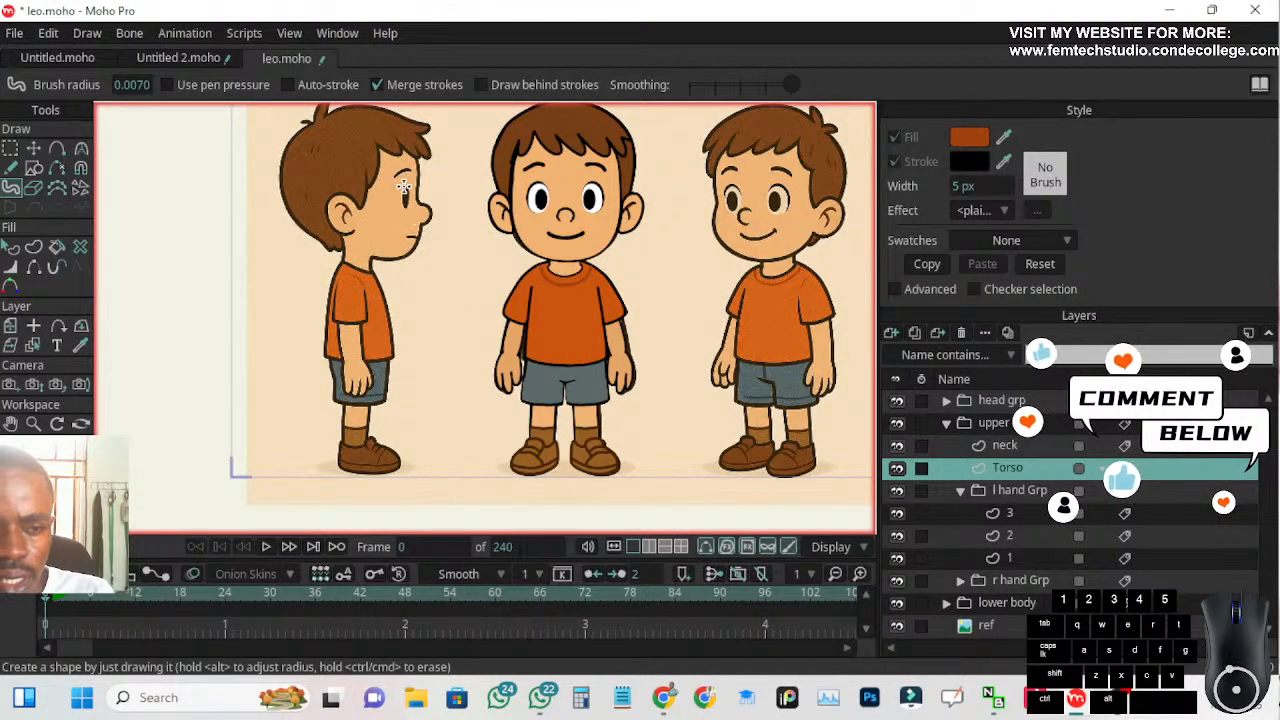
Collapse the l hand Grp, then expand the head grp and select its face layer
{"action": "scroll", "coordinate": [405, 189], "scroll_direction": "up", "scroll_amount": 2}
{"action": "scroll", "coordinate": [365, 250], "scroll_direction": "up", "scroll_amount": 4}
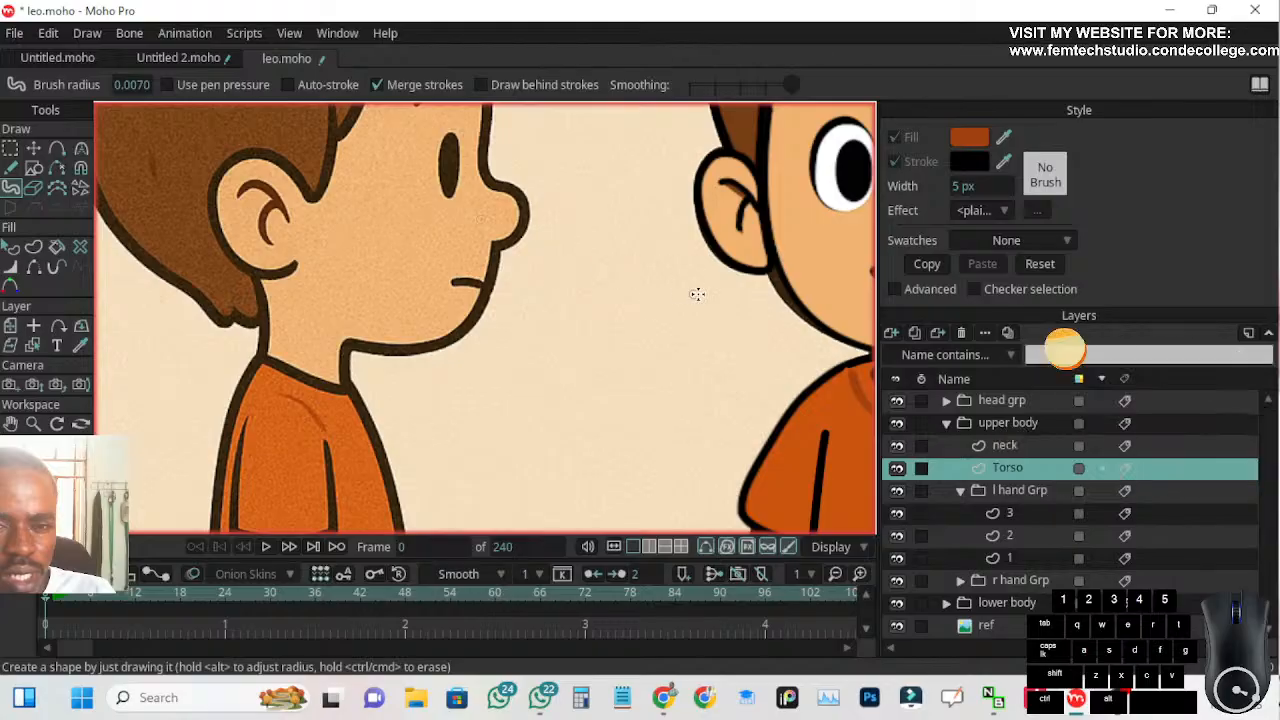
{"action": "left_click_drag", "start_coordinate": [641, 302], "coordinate": [518, 324]}
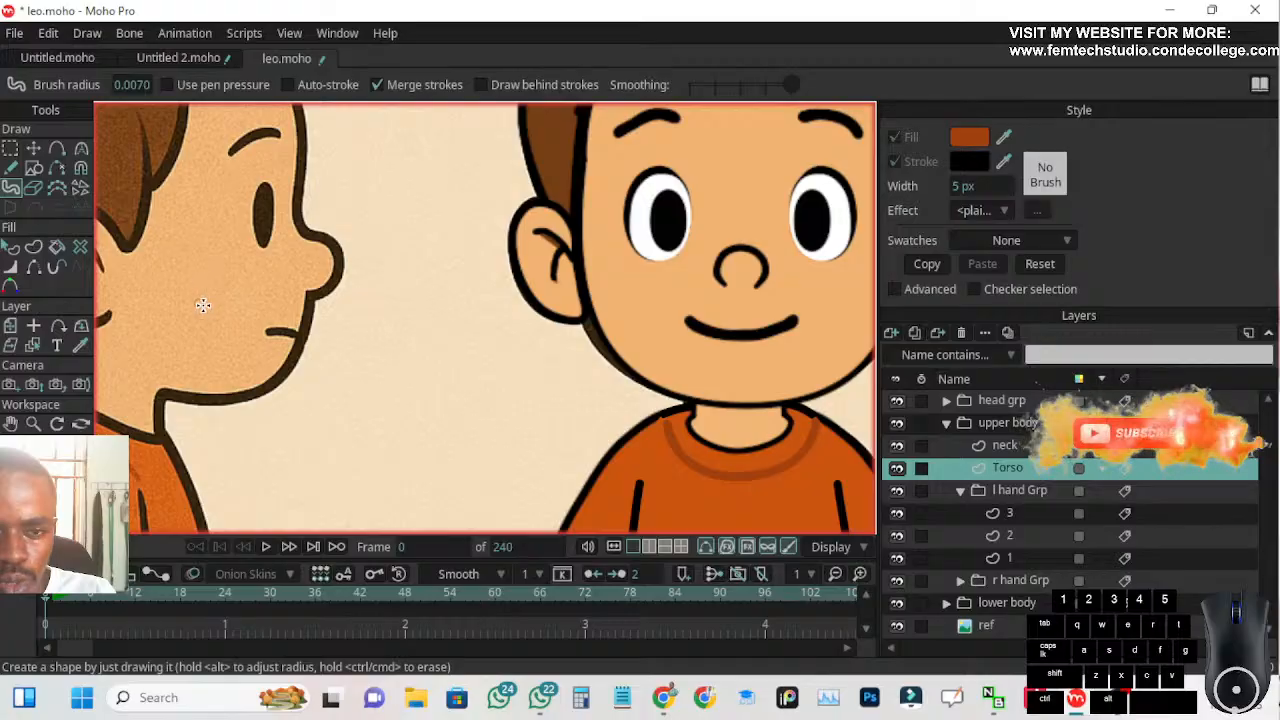
{"action": "scroll", "coordinate": [492, 381], "scroll_direction": "down", "scroll_amount": 3}
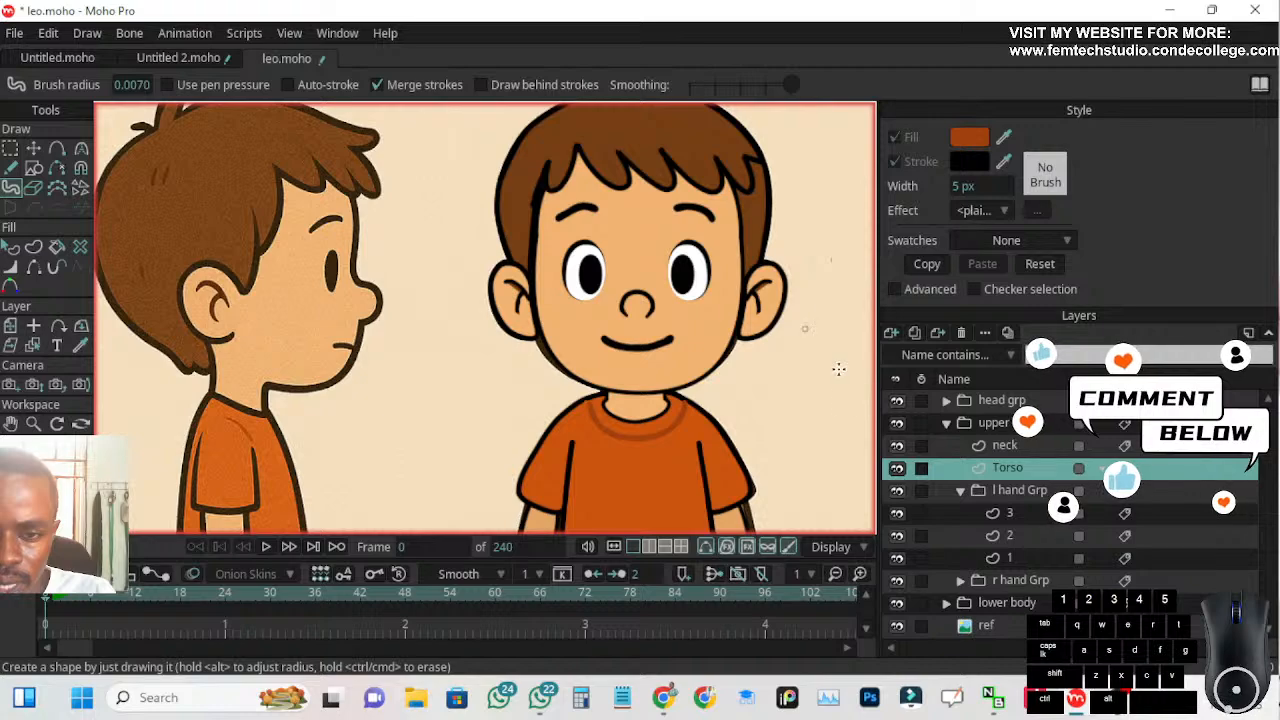
{"action": "left_click", "coordinate": [960, 491]}
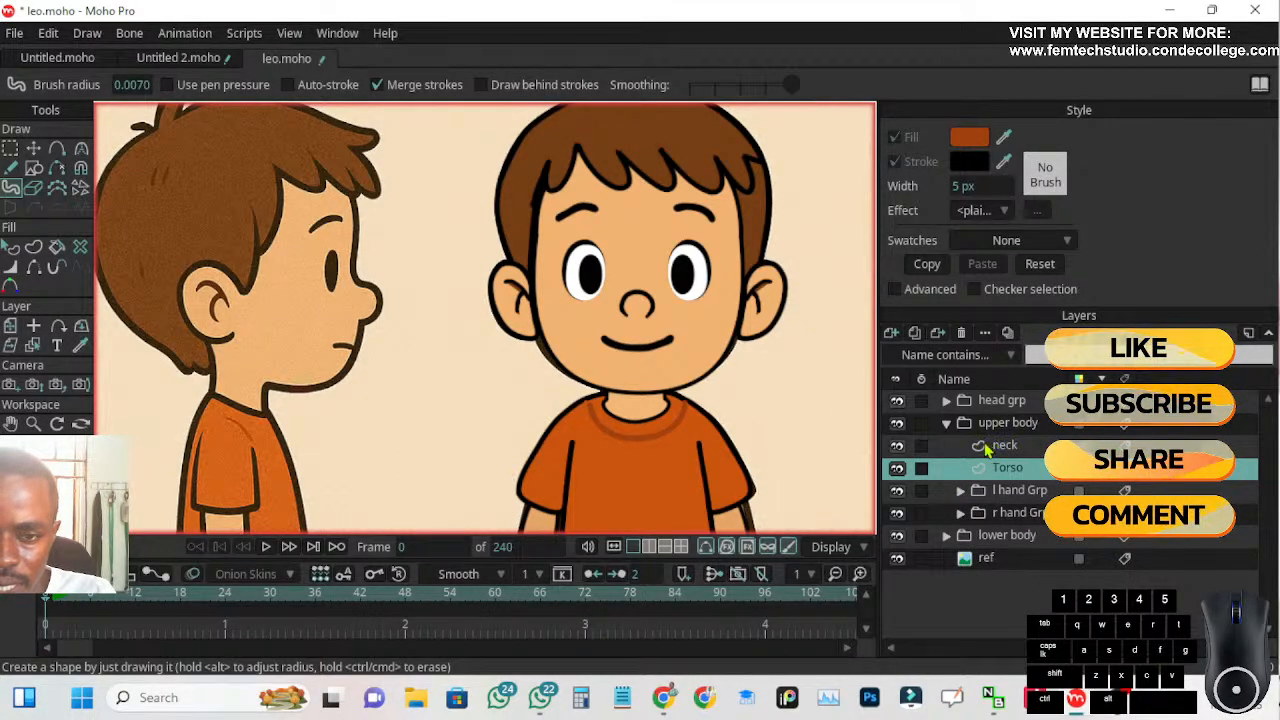
{"action": "left_click", "coordinate": [946, 400]}
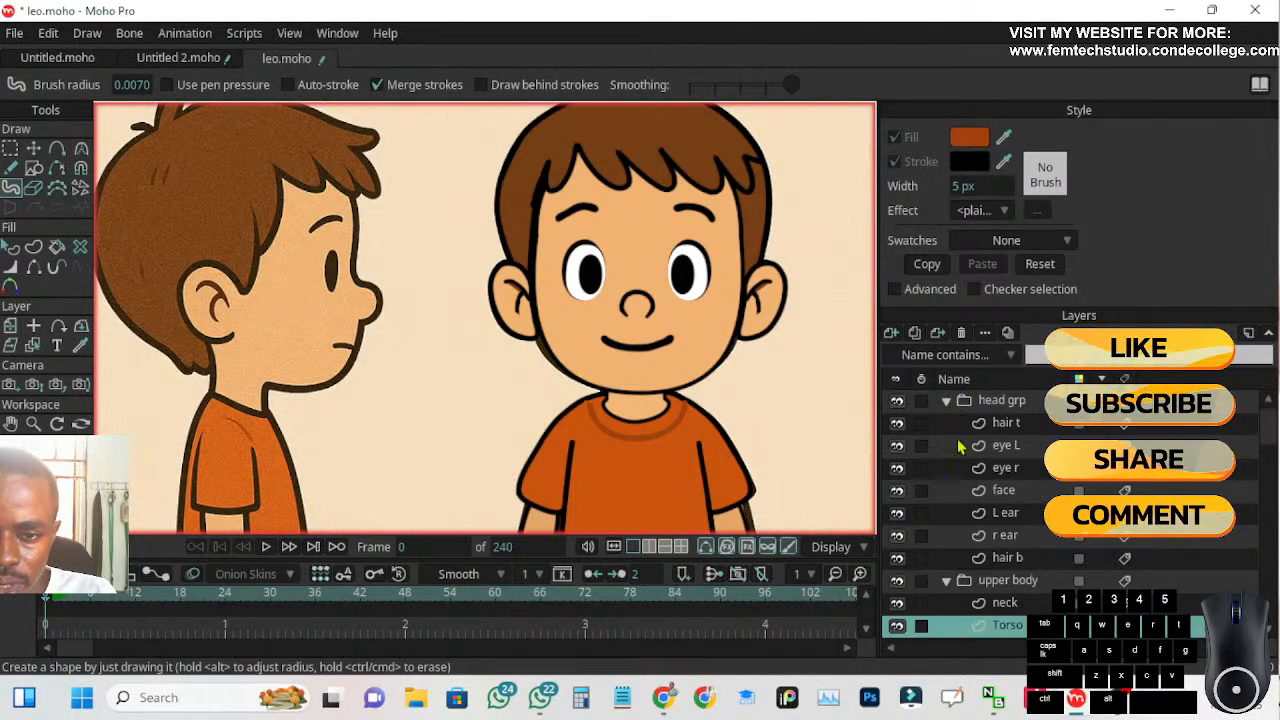
{"action": "left_click", "coordinate": [1001, 493]}
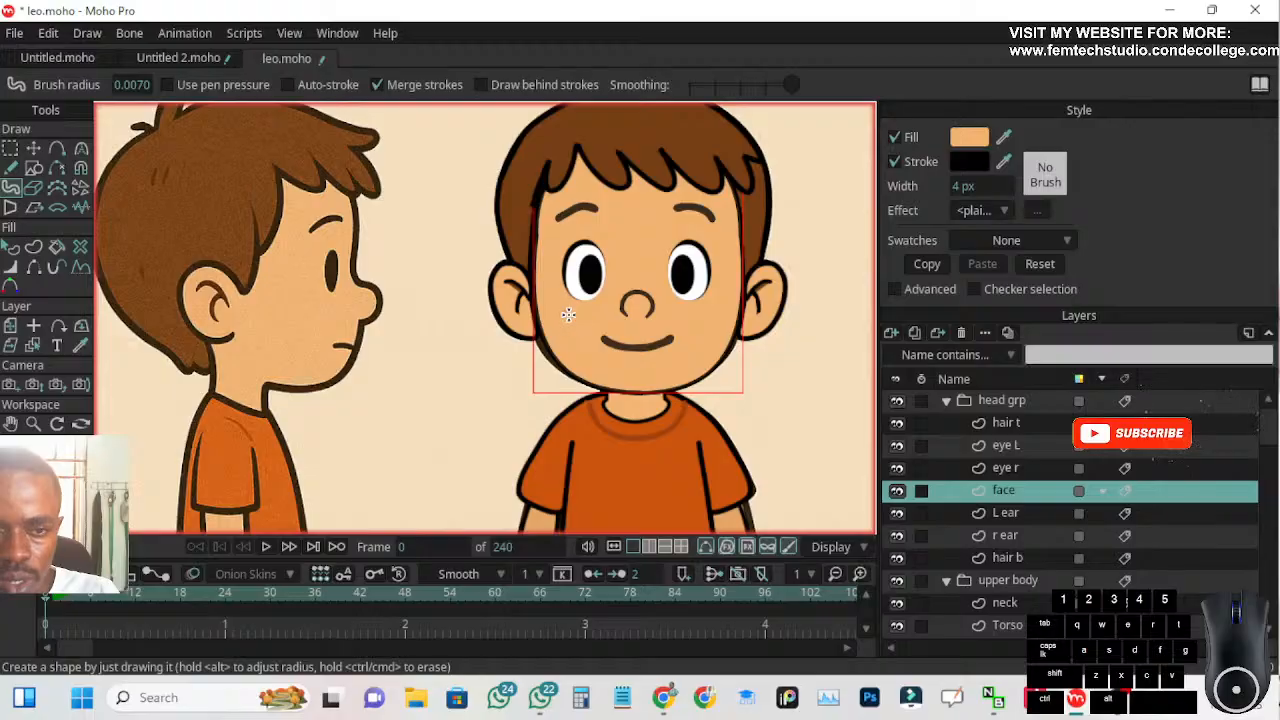
Check the available shape effects without choosing one and open the stroke's brush settings
{"action": "left_click", "coordinate": [1006, 212]}
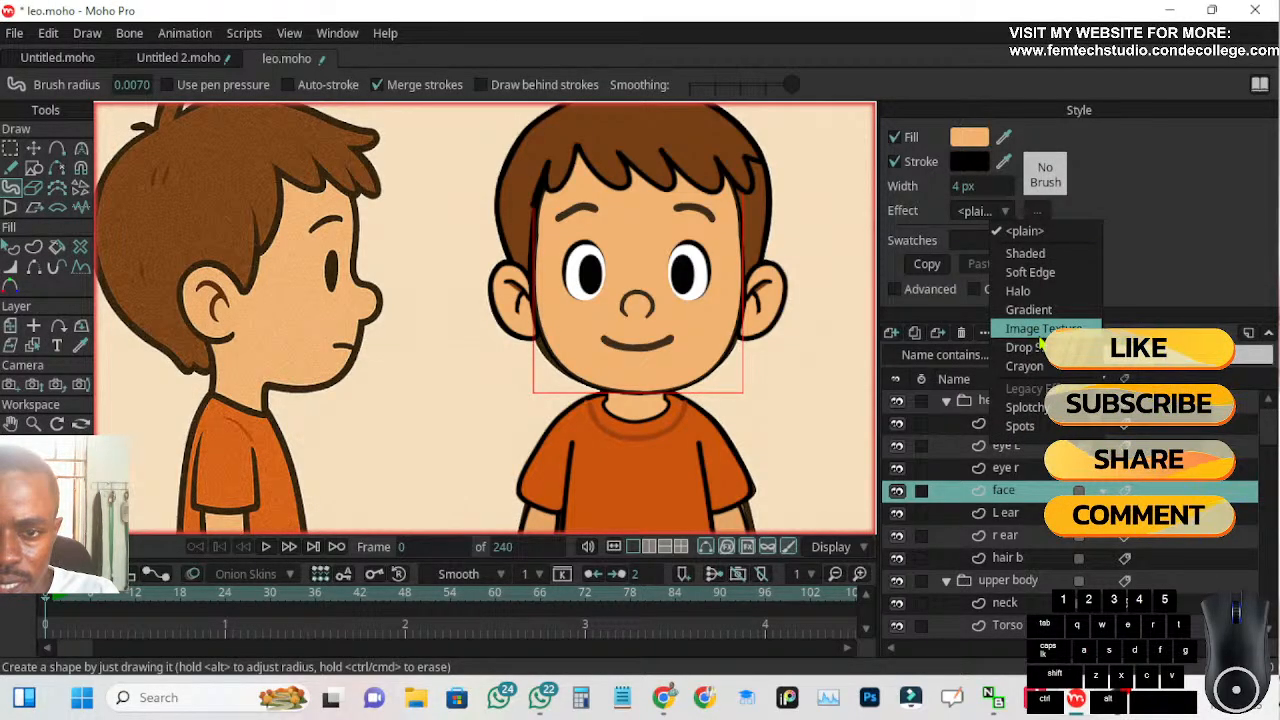
{"action": "left_click", "coordinate": [1170, 246]}
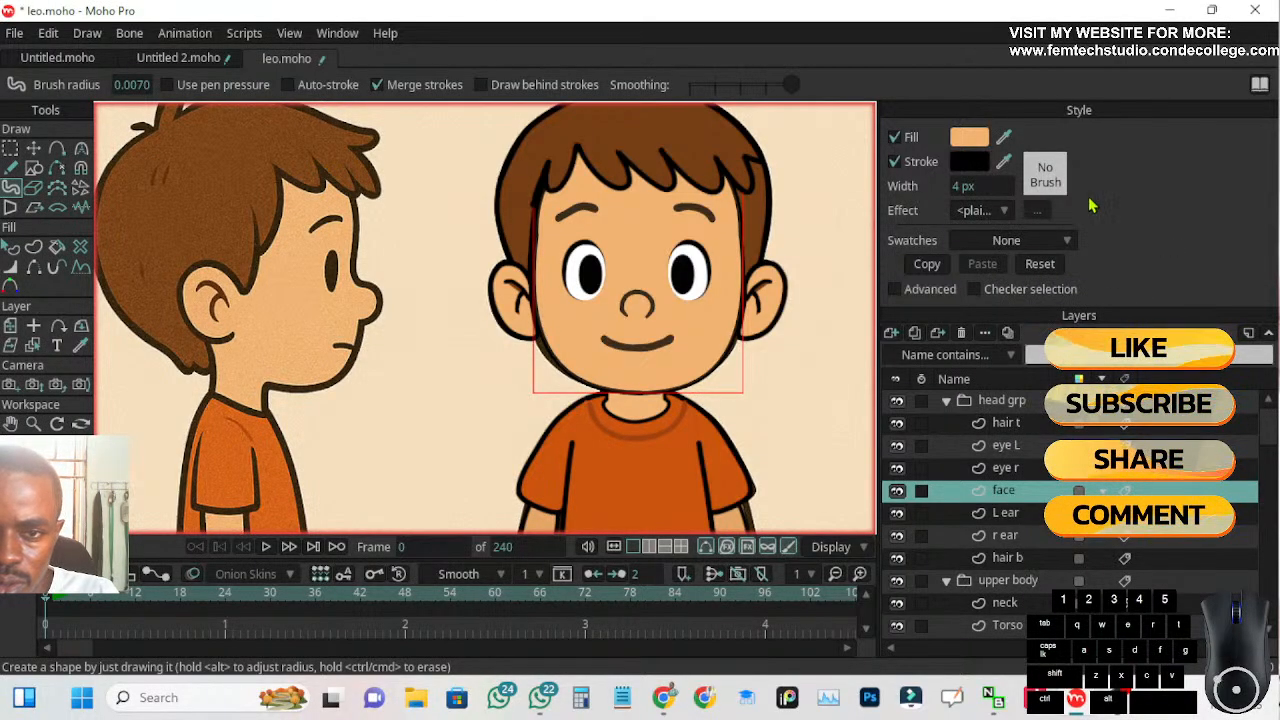
{"action": "left_click", "coordinate": [1043, 165]}
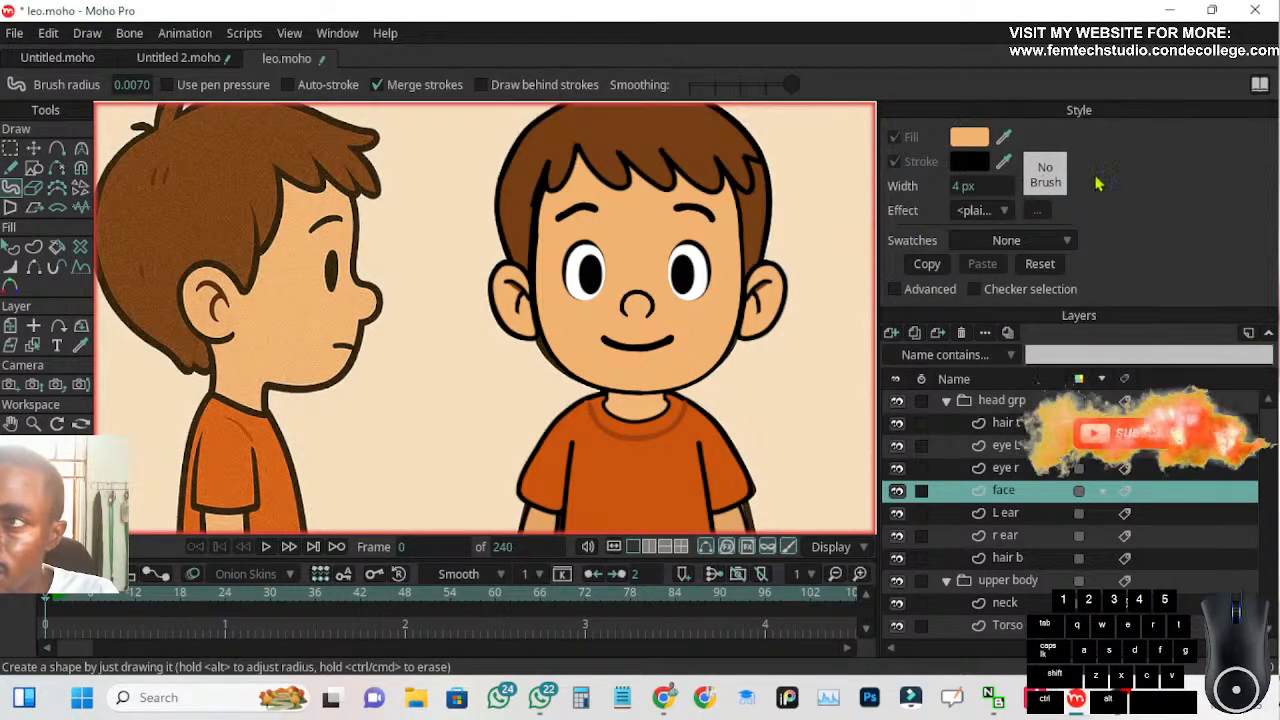
{"action": "left_click", "coordinate": [1045, 174]}
{"action": "mouse_move", "coordinate": [1183, 241]}
{"action": "left_mouse_down"}
{"action": "mouse_move", "coordinate": [771, 280]}
{"action": "mouse_move", "coordinate": [746, 109]}
{"action": "left_mouse_up"}
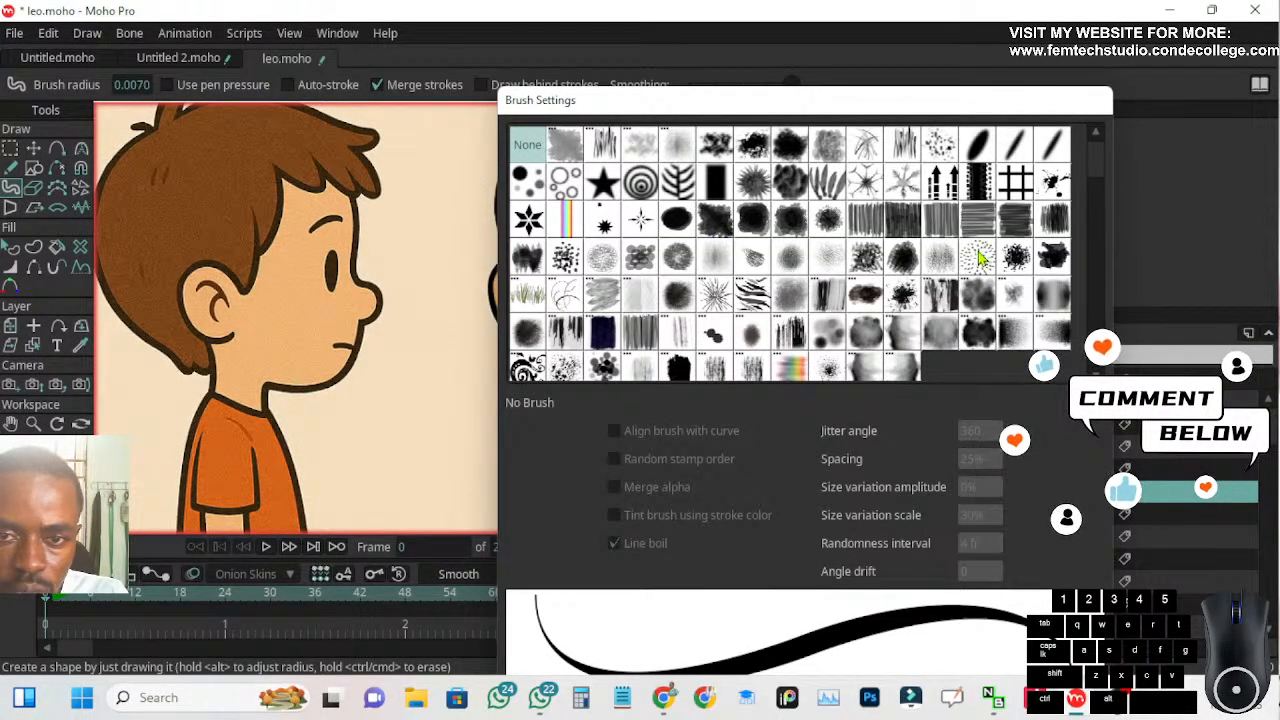
Compare grainy brushes, including CK Sketch Sponge m, and choose Brush561
{"action": "left_click", "coordinate": [978, 258]}
{"action": "left_click_drag", "start_coordinate": [881, 112], "coordinate": [896, 38]}
{"action": "left_click", "coordinate": [617, 188]}
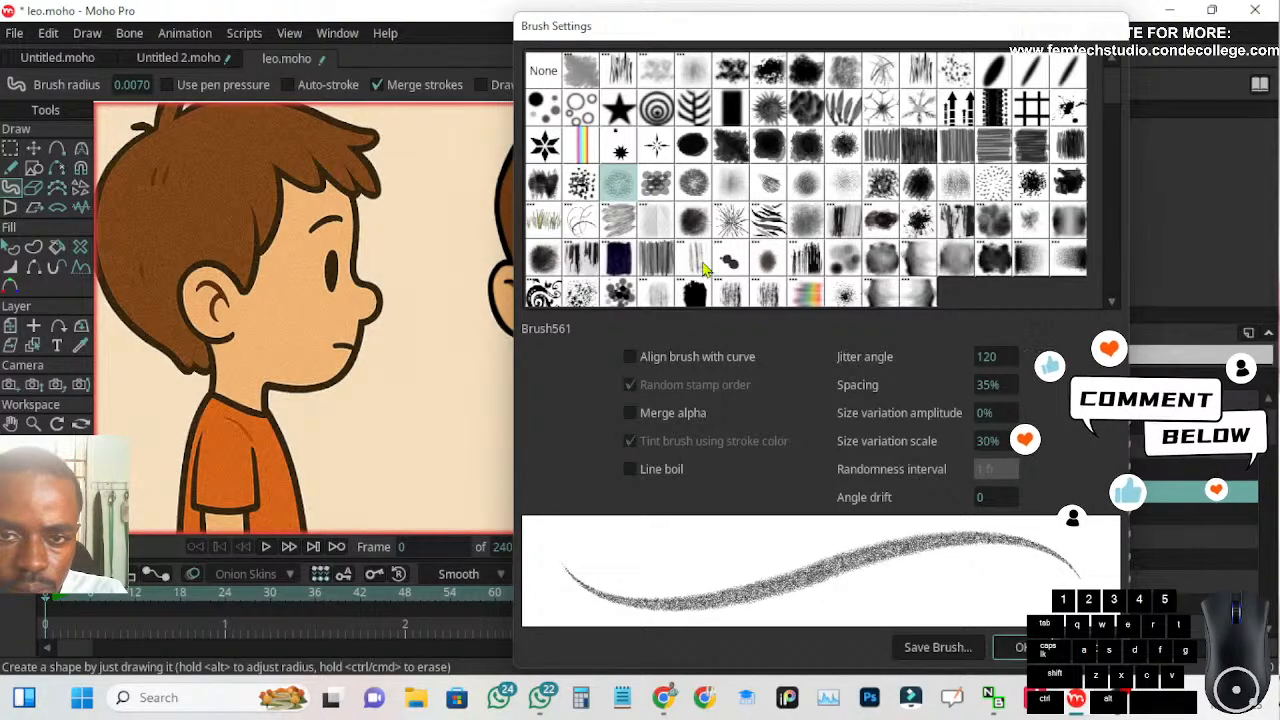
{"action": "scroll", "coordinate": [726, 242], "scroll_direction": "down", "scroll_amount": 1}
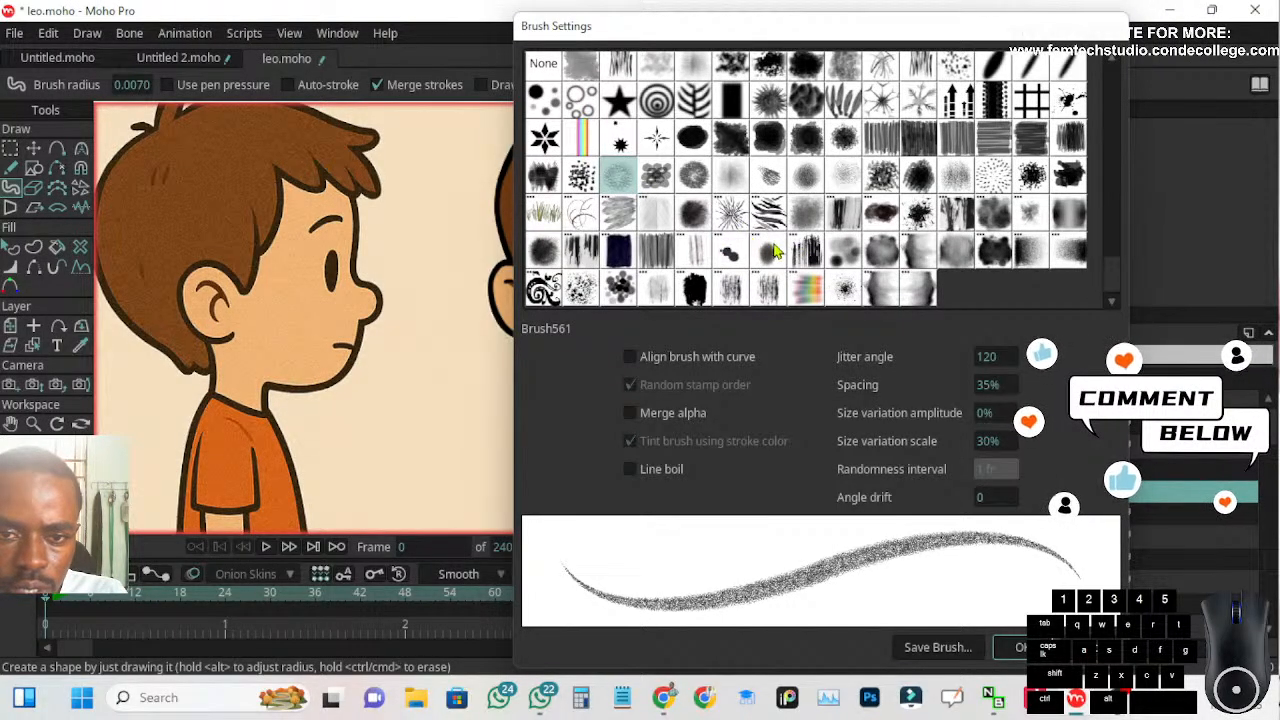
{"action": "left_click", "coordinate": [588, 286]}
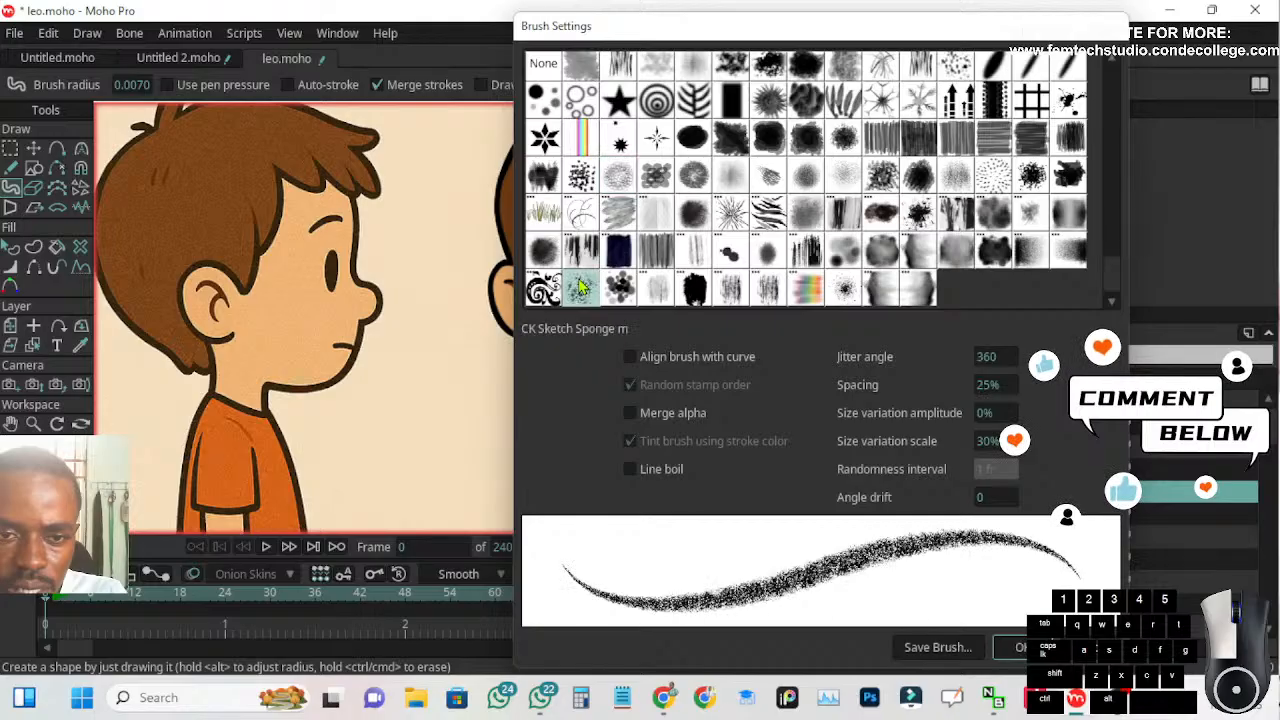
{"action": "left_click", "coordinate": [610, 182]}
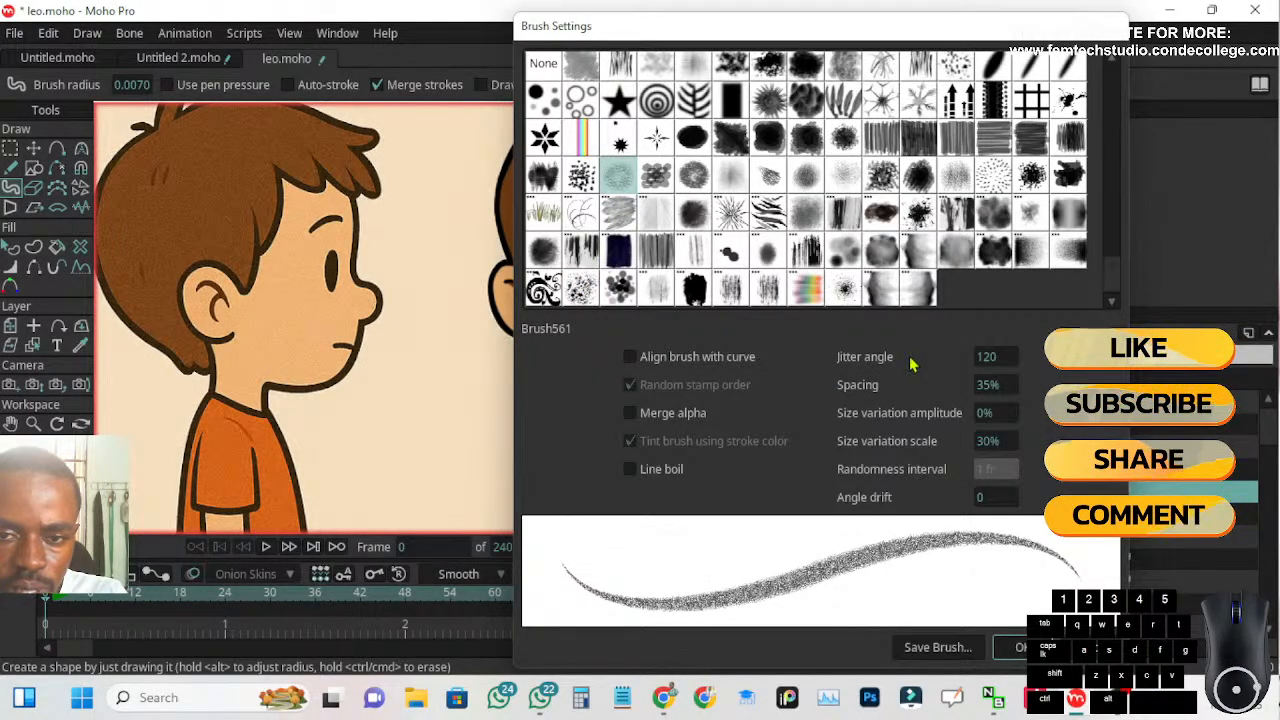
Set Brush561's jitter angle to 150, spacing to 111%, size variation amplitude to 26% and size variation scale to 34%
{"action": "mouse_move", "coordinate": [987, 353]}
{"action": "left_mouse_down"}
{"action": "mouse_move", "coordinate": [1149, 357]}
{"action": "mouse_move", "coordinate": [1000, 380]}
{"action": "mouse_move", "coordinate": [1115, 388]}
{"action": "left_mouse_up"}
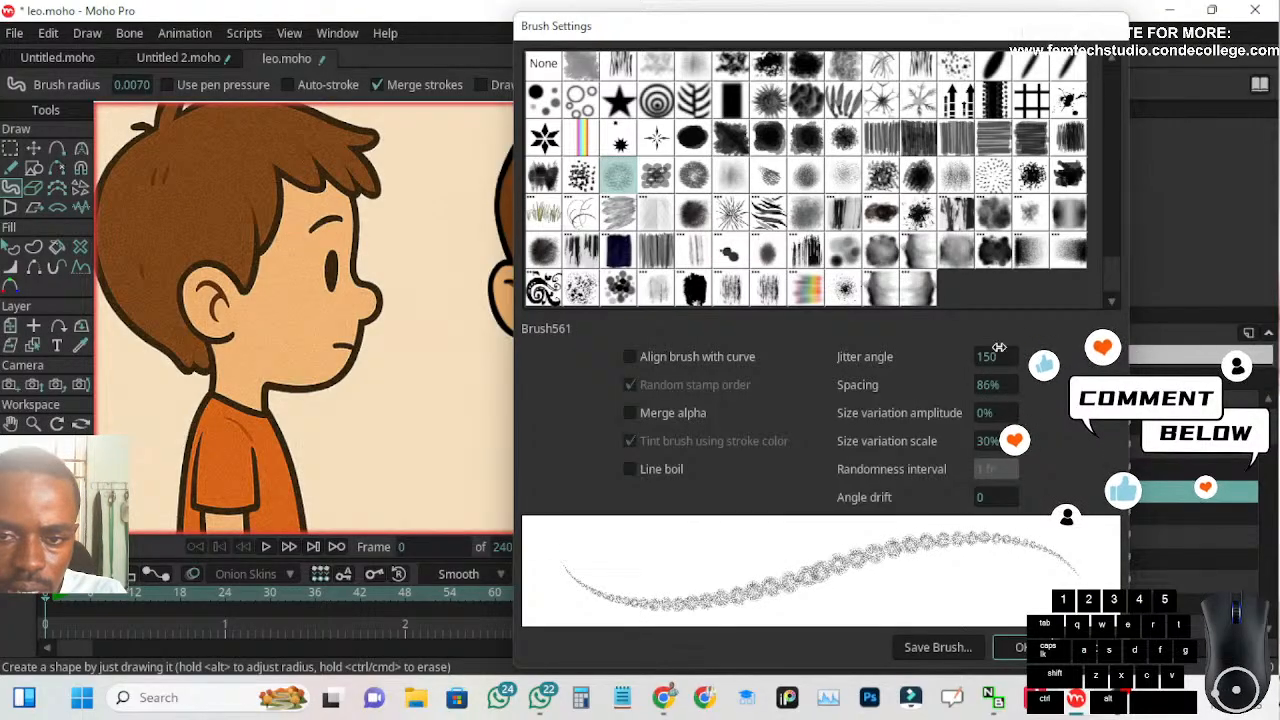
{"action": "left_click_drag", "start_coordinate": [986, 383], "coordinate": [1185, 331]}
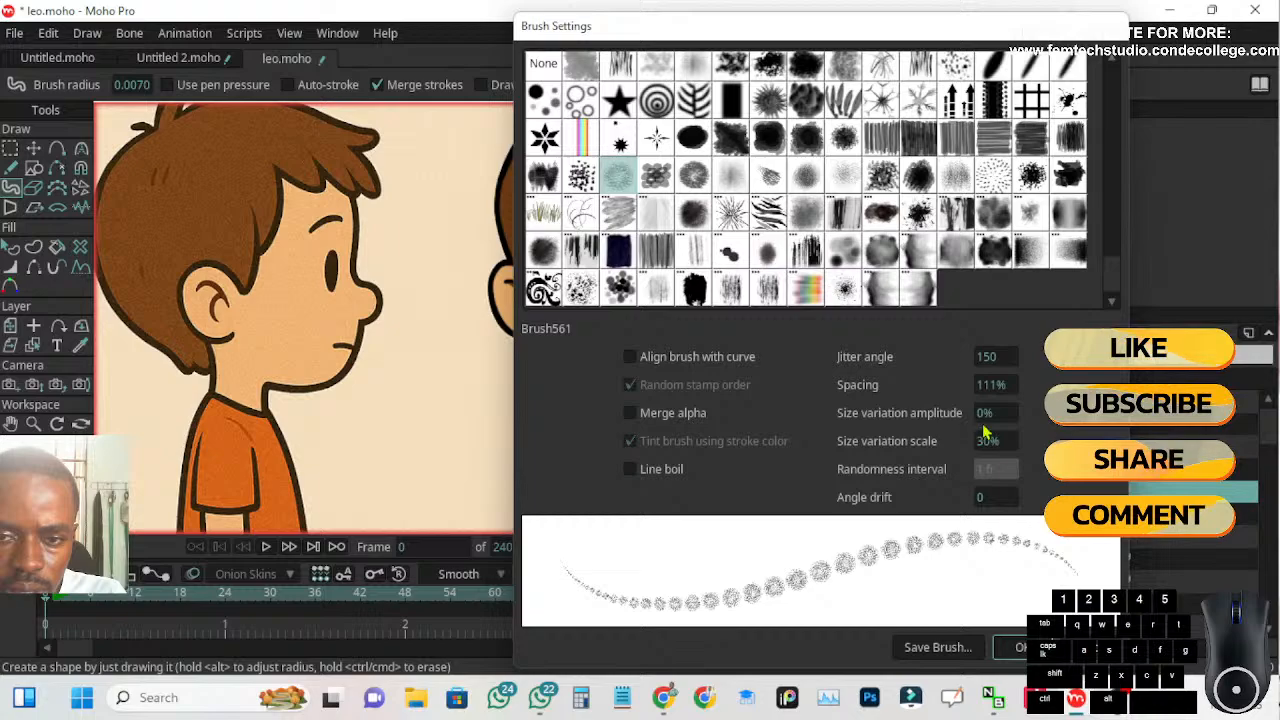
{"action": "left_click_drag", "start_coordinate": [983, 413], "coordinate": [995, 413]}
{"action": "mouse_move", "coordinate": [1137, 398]}
{"action": "left_mouse_down"}
{"action": "mouse_move", "coordinate": [1252, 366]}
{"action": "mouse_move", "coordinate": [841, 407]}
{"action": "mouse_move", "coordinate": [1032, 412]}
{"action": "mouse_move", "coordinate": [1000, 438]}
{"action": "mouse_move", "coordinate": [1037, 433]}
{"action": "mouse_move", "coordinate": [992, 443]}
{"action": "left_mouse_up"}
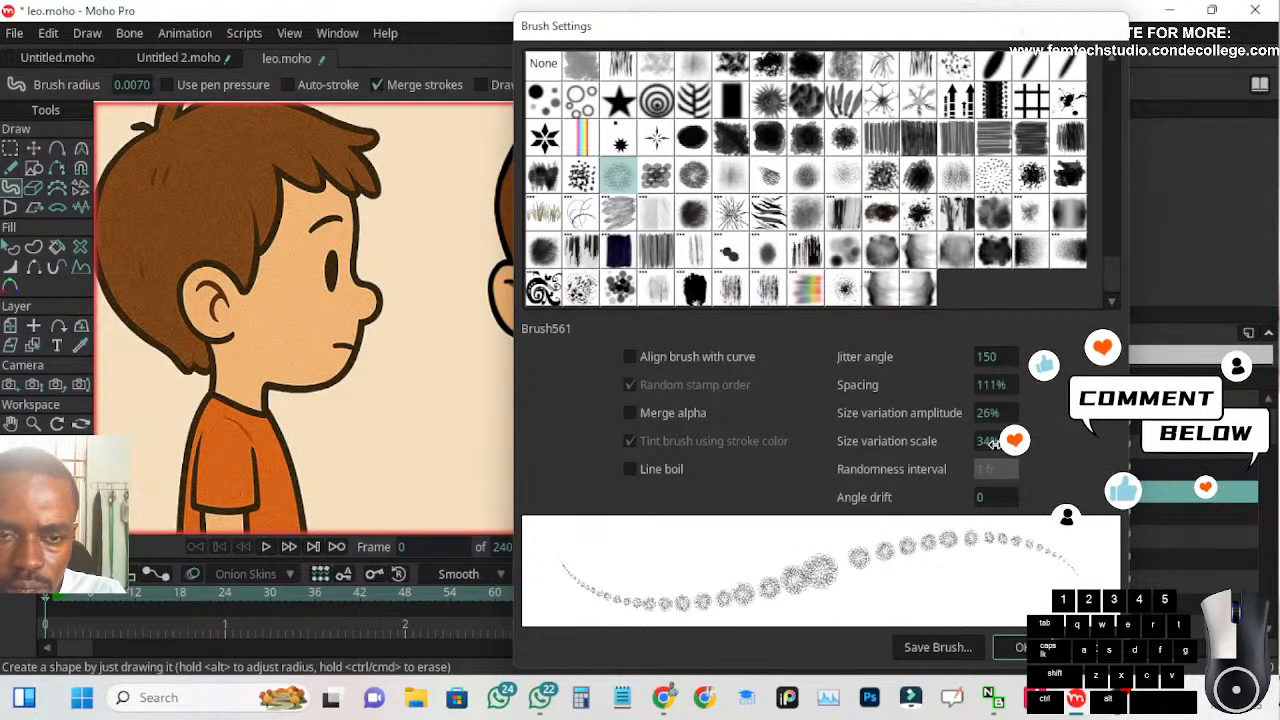
{"action": "mouse_move", "coordinate": [736, 36]}
{"action": "left_mouse_down"}
{"action": "mouse_move", "coordinate": [506, 75]}
{"action": "mouse_move", "coordinate": [215, 70]}
{"action": "mouse_move", "coordinate": [177, 63]}
{"action": "mouse_move", "coordinate": [200, 22]}
{"action": "mouse_move", "coordinate": [163, 14]}
{"action": "left_mouse_up"}
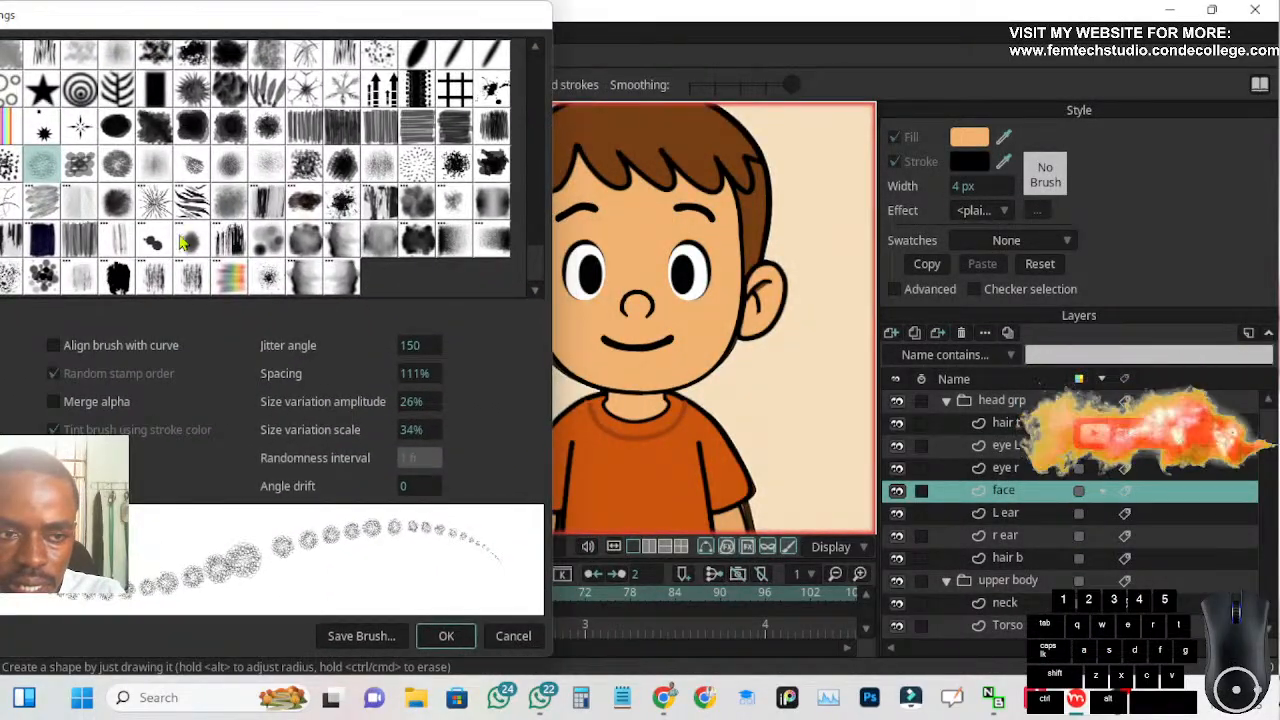
Turn on Merge alpha for Brush561, accept the brush settings, and select the face shape on the canvas
{"action": "left_click", "coordinate": [53, 403]}
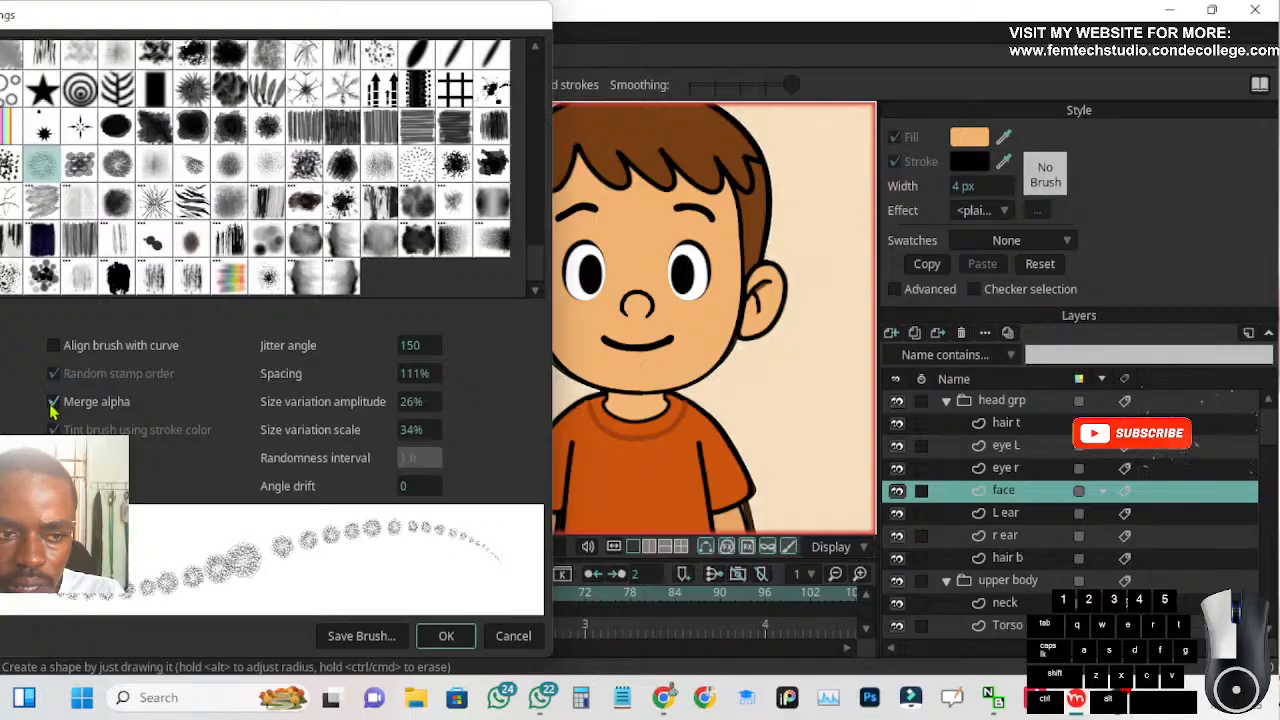
{"action": "left_click", "coordinate": [446, 637]}
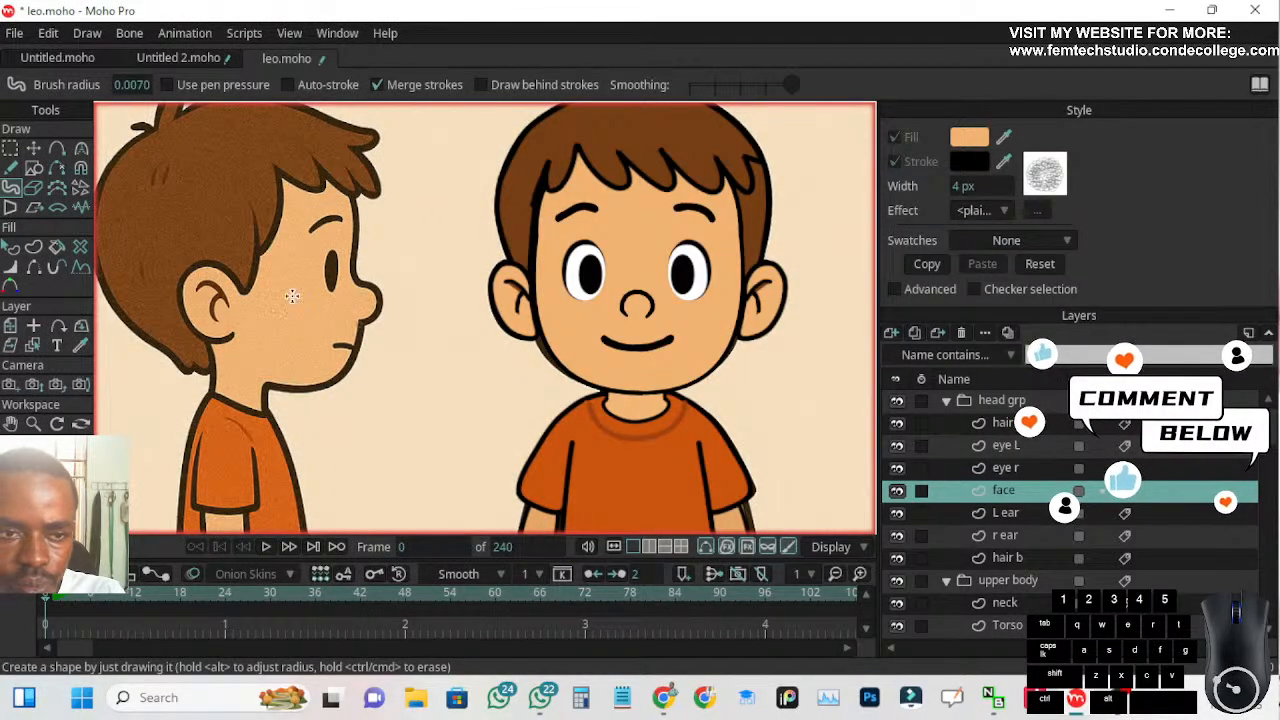
{"action": "left_click", "coordinate": [10, 249]}
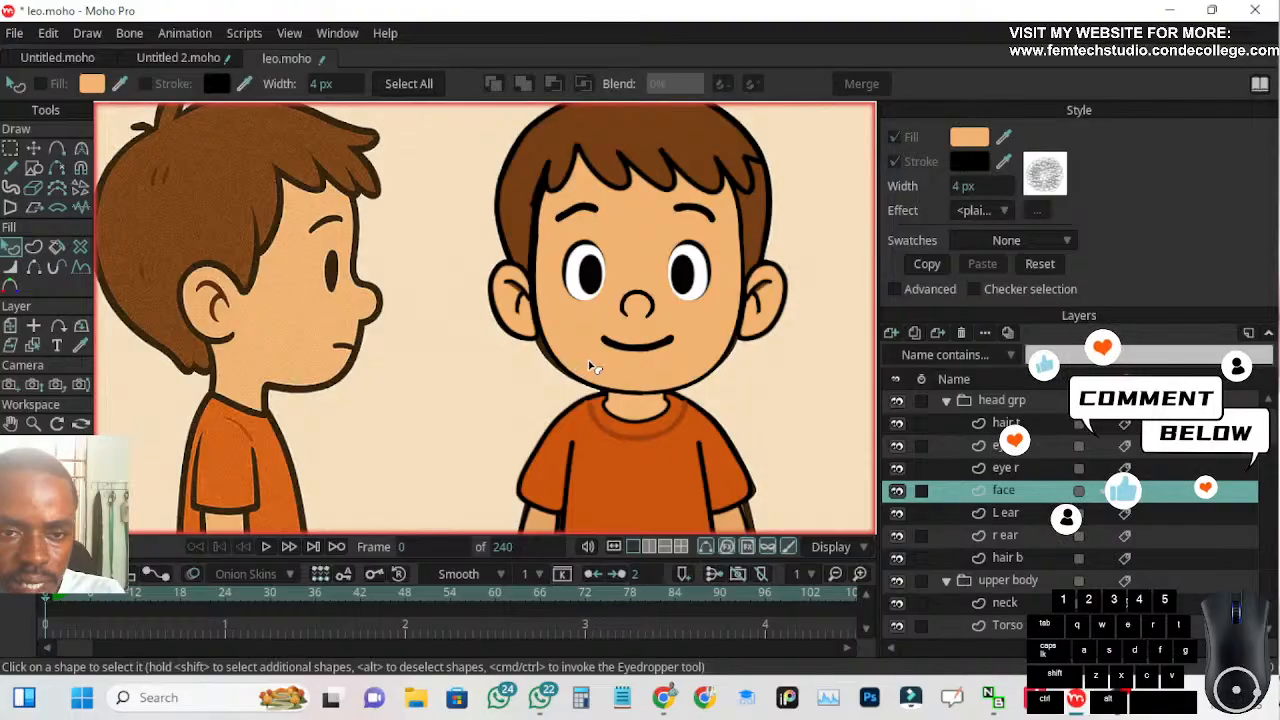
{"action": "left_click", "coordinate": [590, 346]}
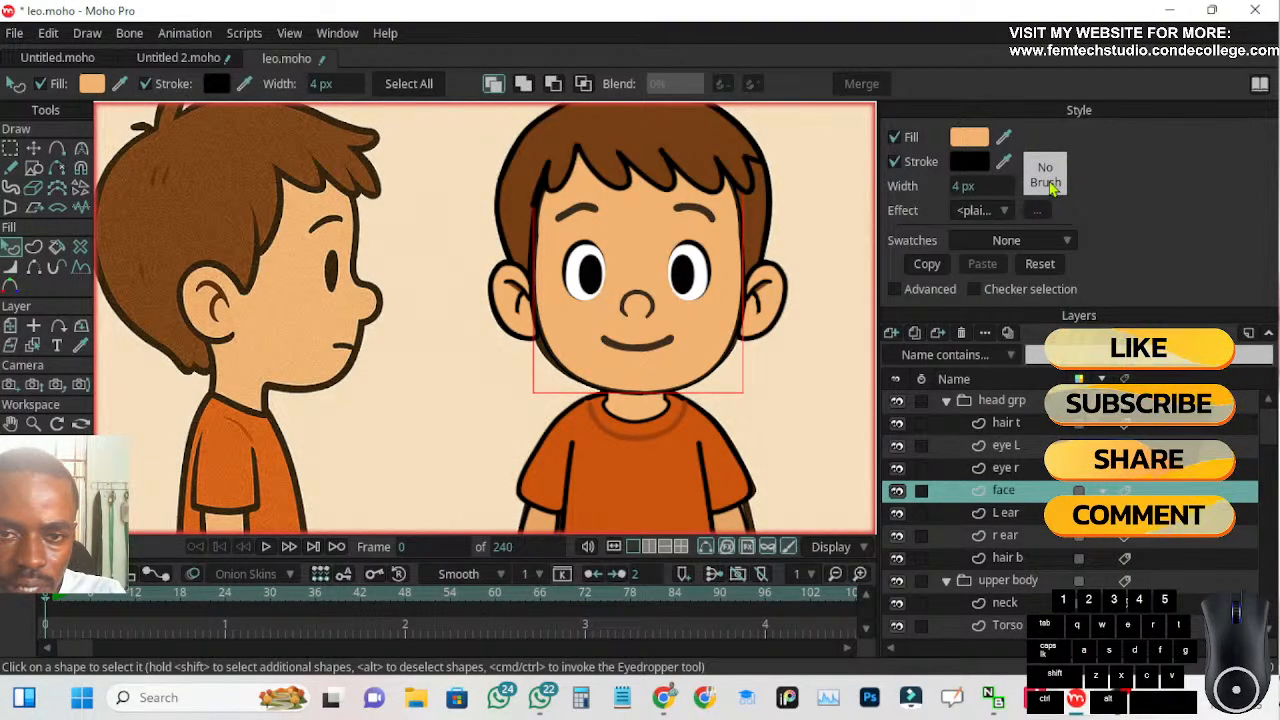
Try Brush561 and Brush545 on the face shape's stroke
{"action": "left_click", "coordinate": [1045, 174]}
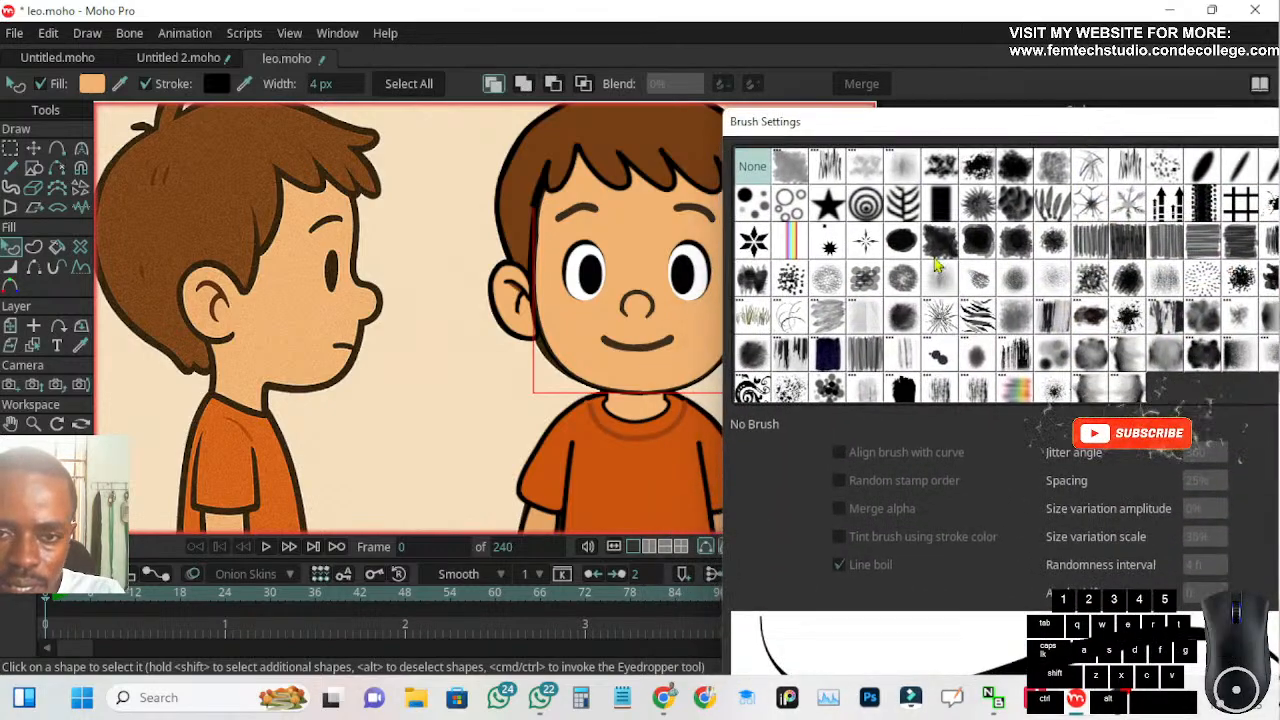
{"action": "left_click", "coordinate": [828, 278]}
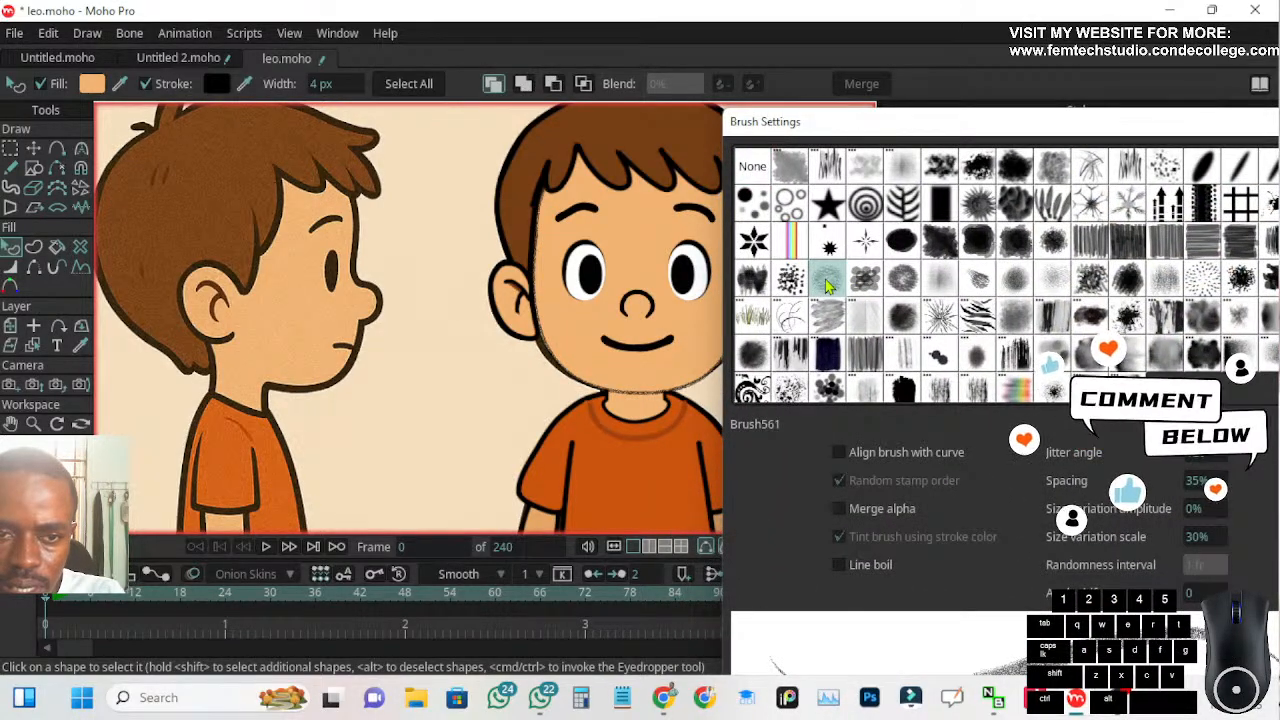
{"action": "left_click", "coordinate": [830, 244]}
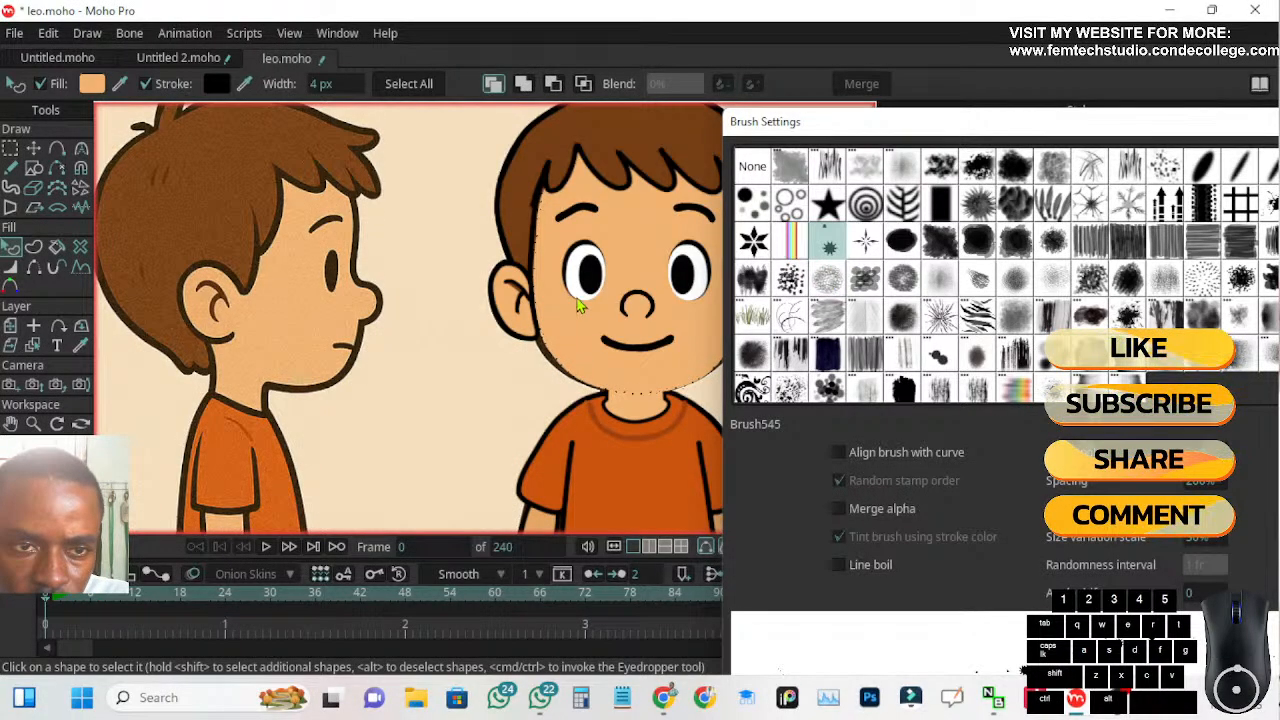
{"action": "mouse_move", "coordinate": [979, 131]}
{"action": "left_mouse_down"}
{"action": "mouse_move", "coordinate": [698, 387]}
{"action": "mouse_move", "coordinate": [925, 206]}
{"action": "mouse_move", "coordinate": [870, 107]}
{"action": "mouse_move", "coordinate": [974, 104]}
{"action": "left_mouse_up"}
{"action": "mouse_move", "coordinate": [1143, 106]}
{"action": "left_mouse_down"}
{"action": "mouse_move", "coordinate": [1131, 36]}
{"action": "mouse_move", "coordinate": [1112, 25]}
{"action": "left_mouse_up"}
{"action": "left_click", "coordinate": [1165, 636]}
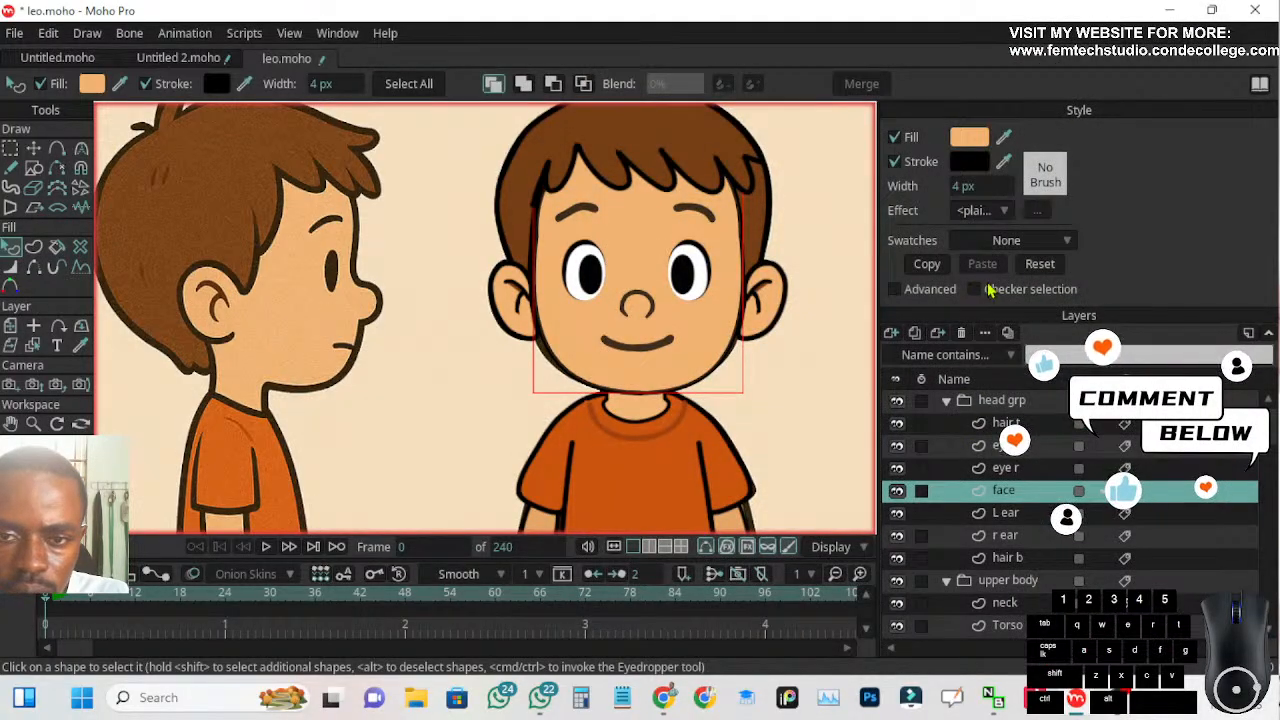
Switch the Style settings to Advanced mode in a separate window and place it beside the canvas
{"action": "left_click", "coordinate": [896, 290]}
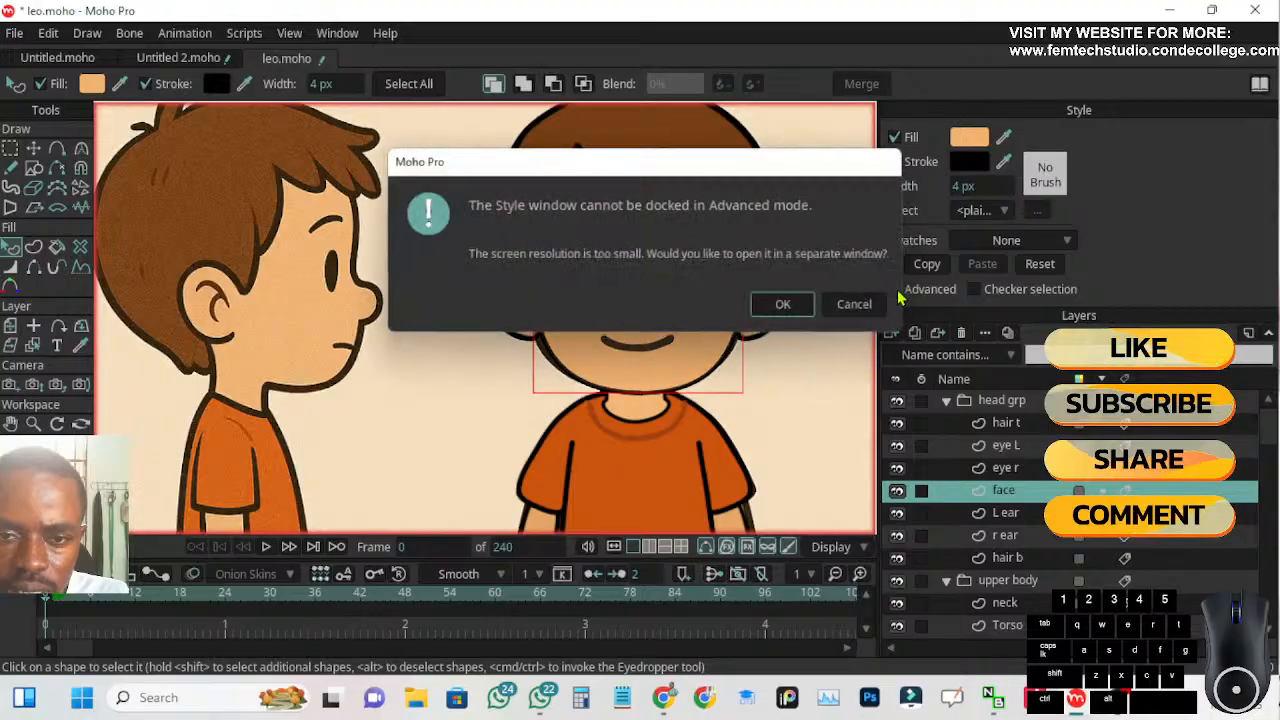
{"action": "left_click", "coordinate": [790, 308]}
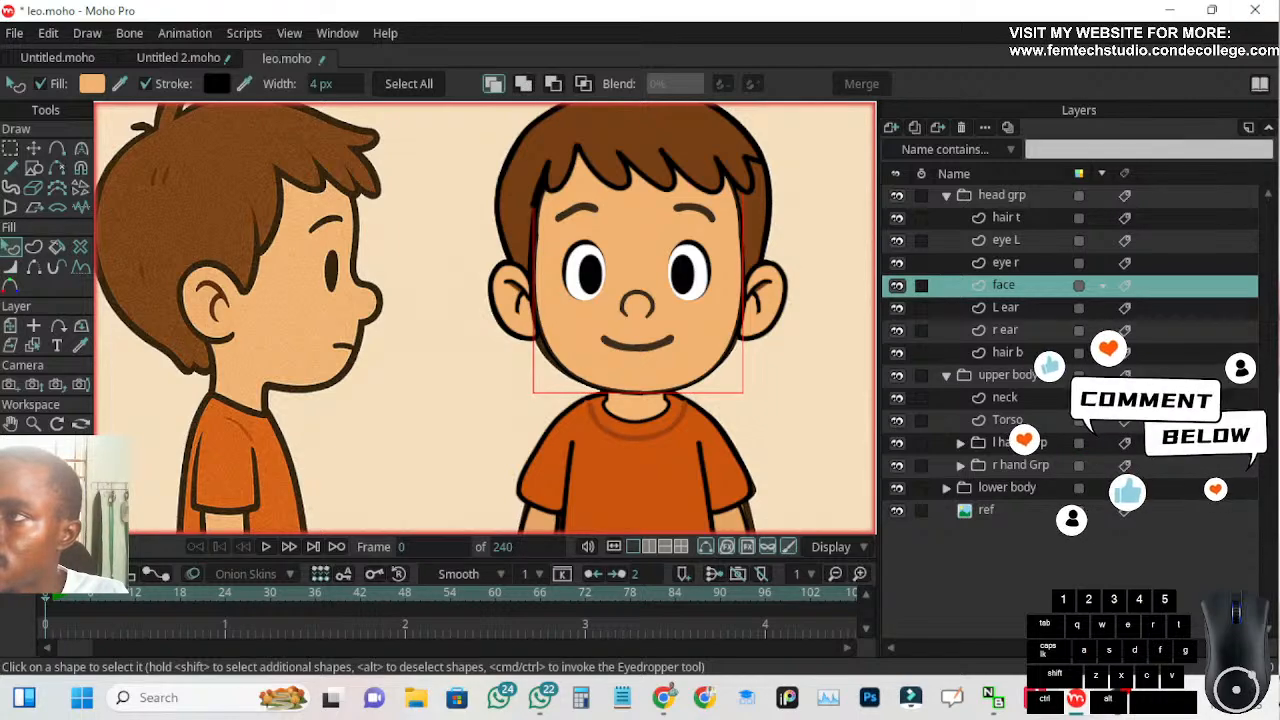
{"action": "key", "text": "ctrl+t"}
{"action": "left_click_drag", "start_coordinate": [905, 408], "coordinate": [958, 90]}
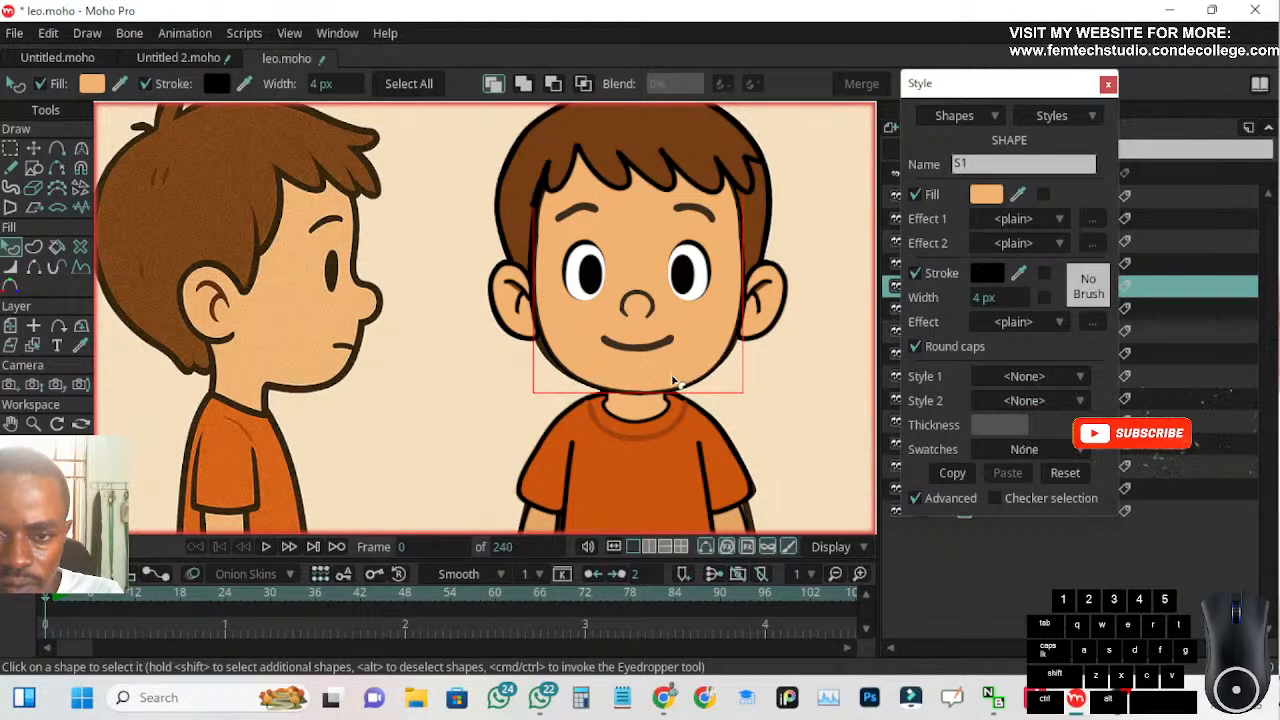
Try Image Texture as the face's Effect 1 and look for a texture image in the leo folder
{"action": "left_click", "coordinate": [1060, 220]}
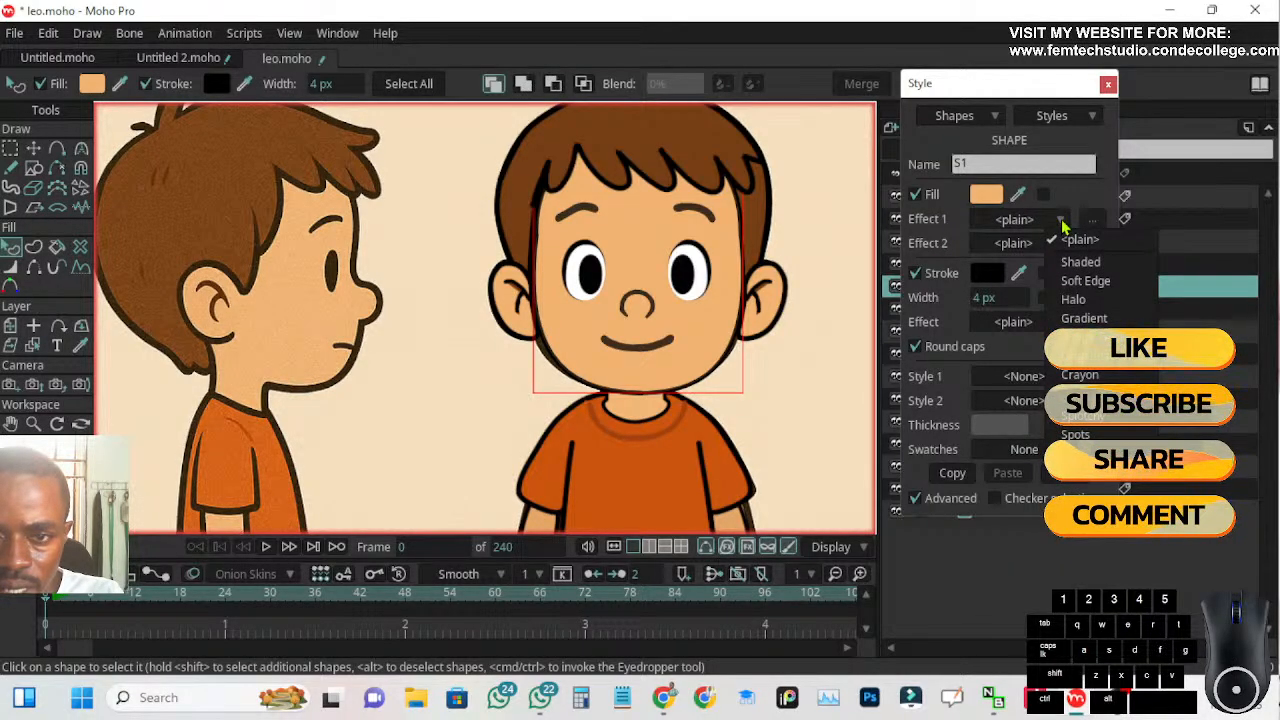
{"action": "left_click", "coordinate": [1076, 235]}
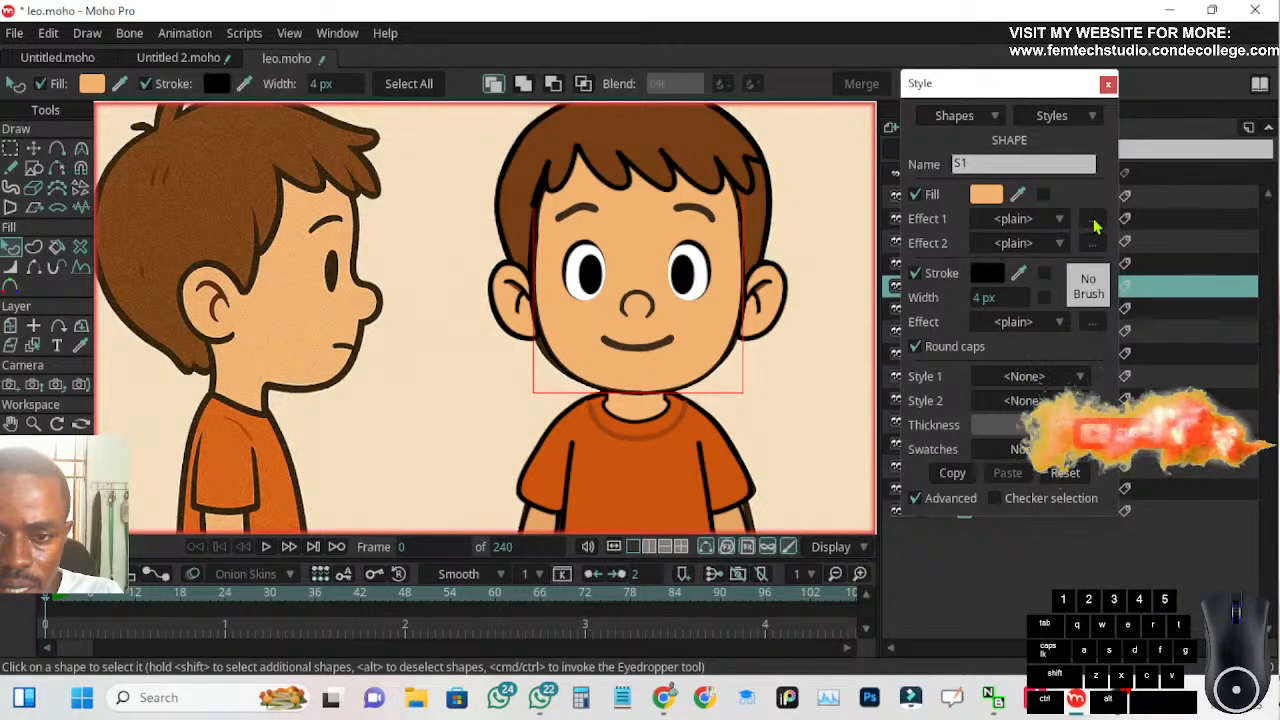
{"action": "left_click", "coordinate": [1057, 224]}
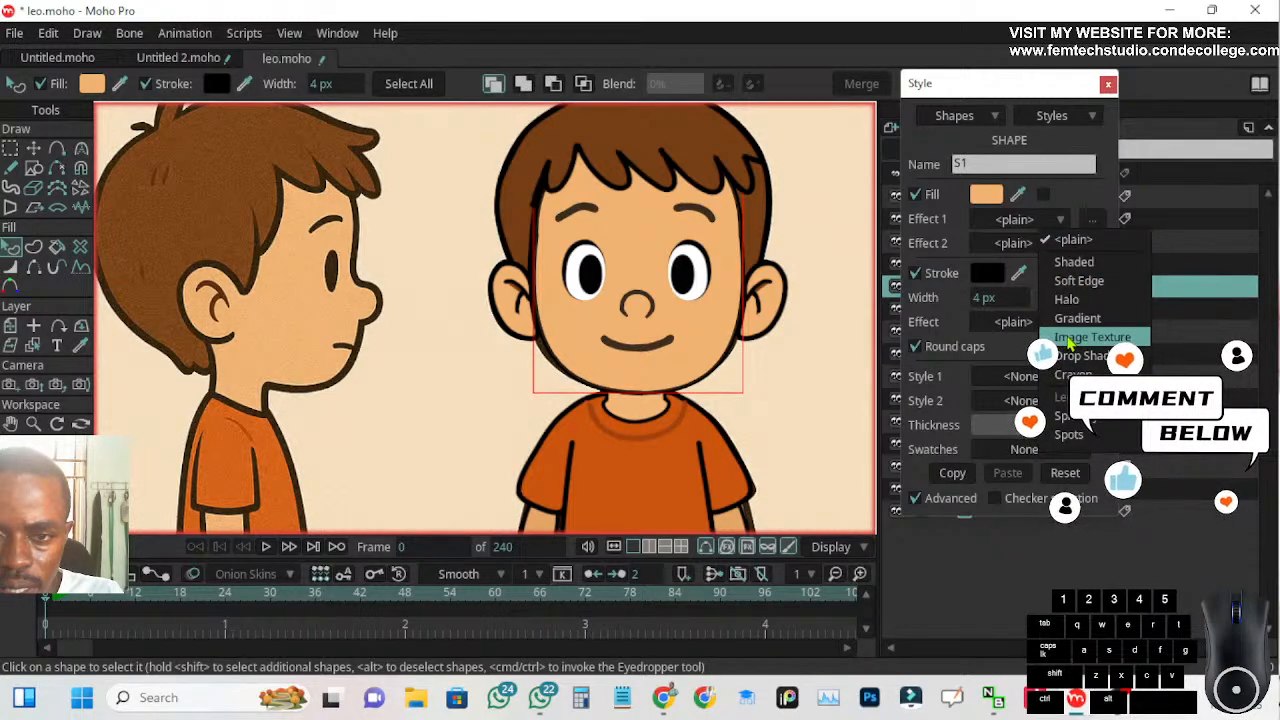
{"action": "left_click", "coordinate": [1071, 338]}
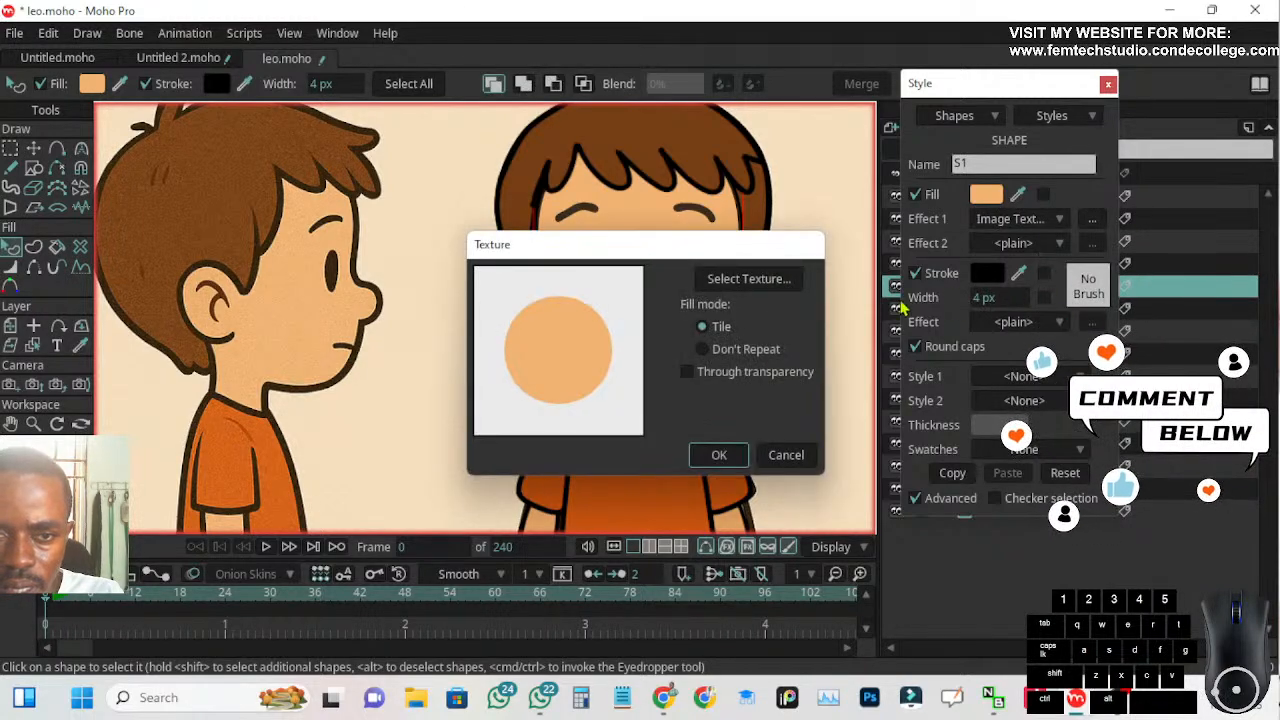
{"action": "left_click", "coordinate": [749, 279]}
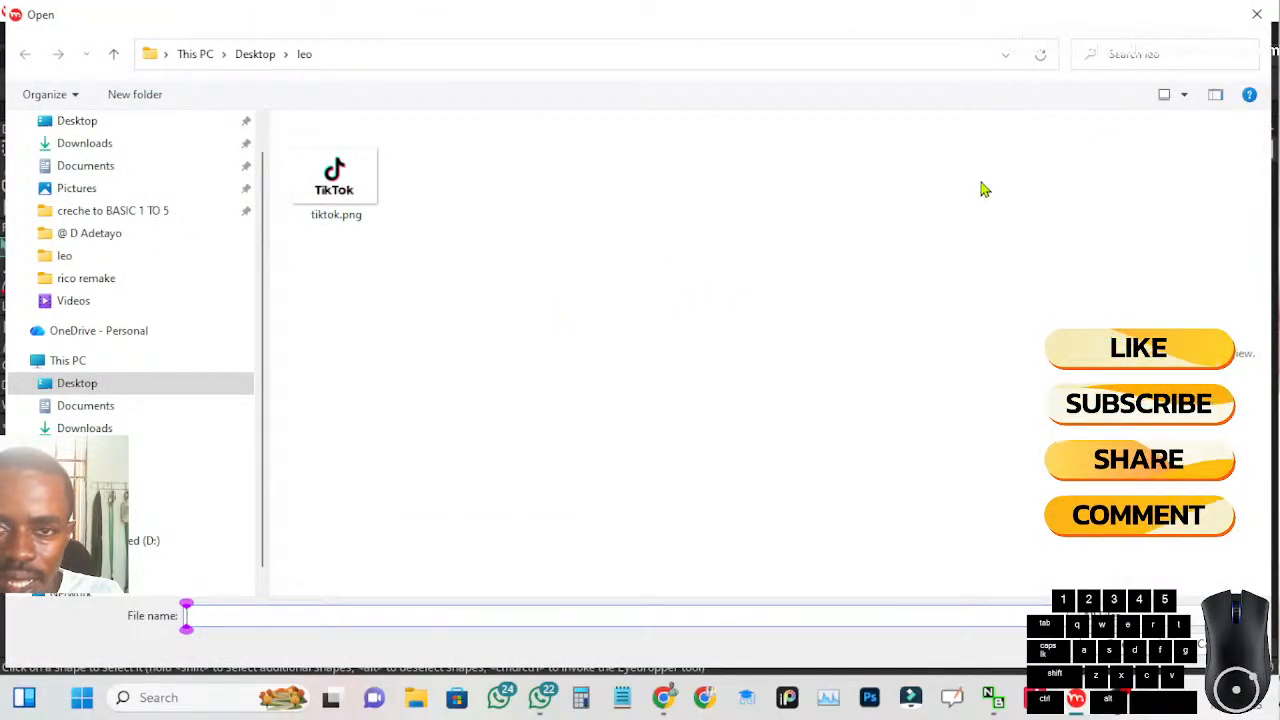
{"action": "left_click", "coordinate": [1257, 14]}
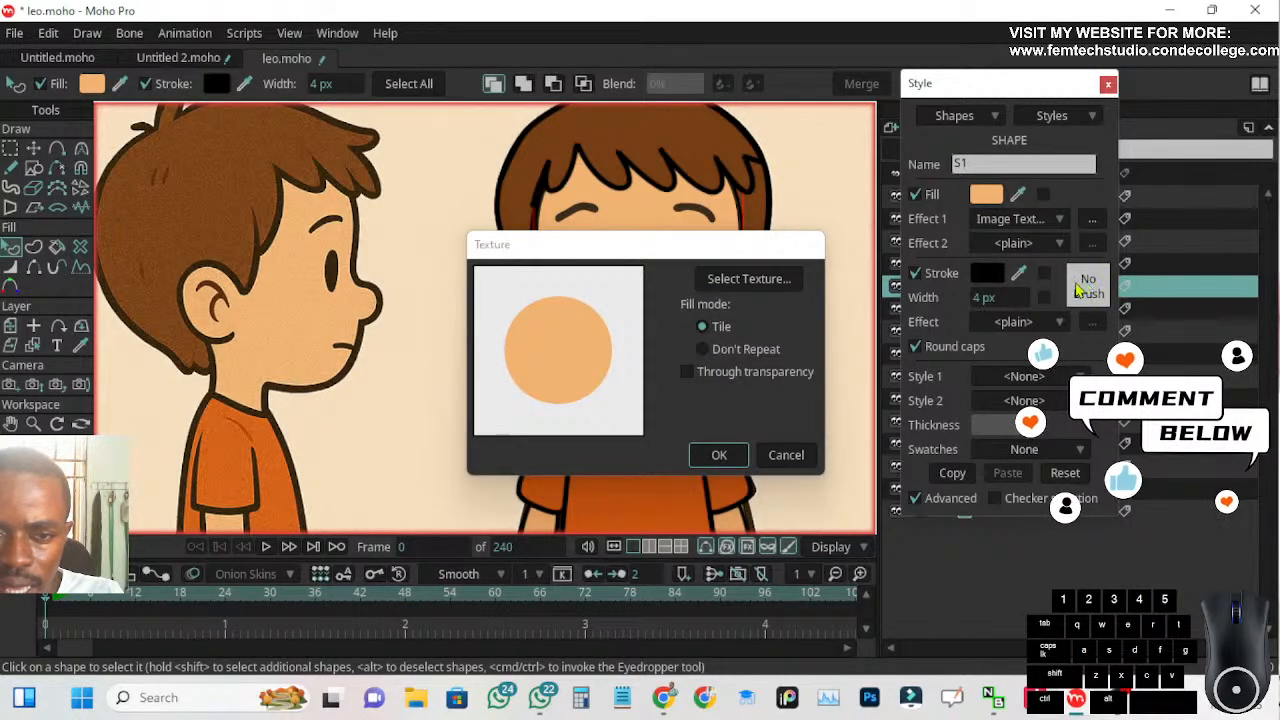
{"action": "left_click", "coordinate": [785, 454]}
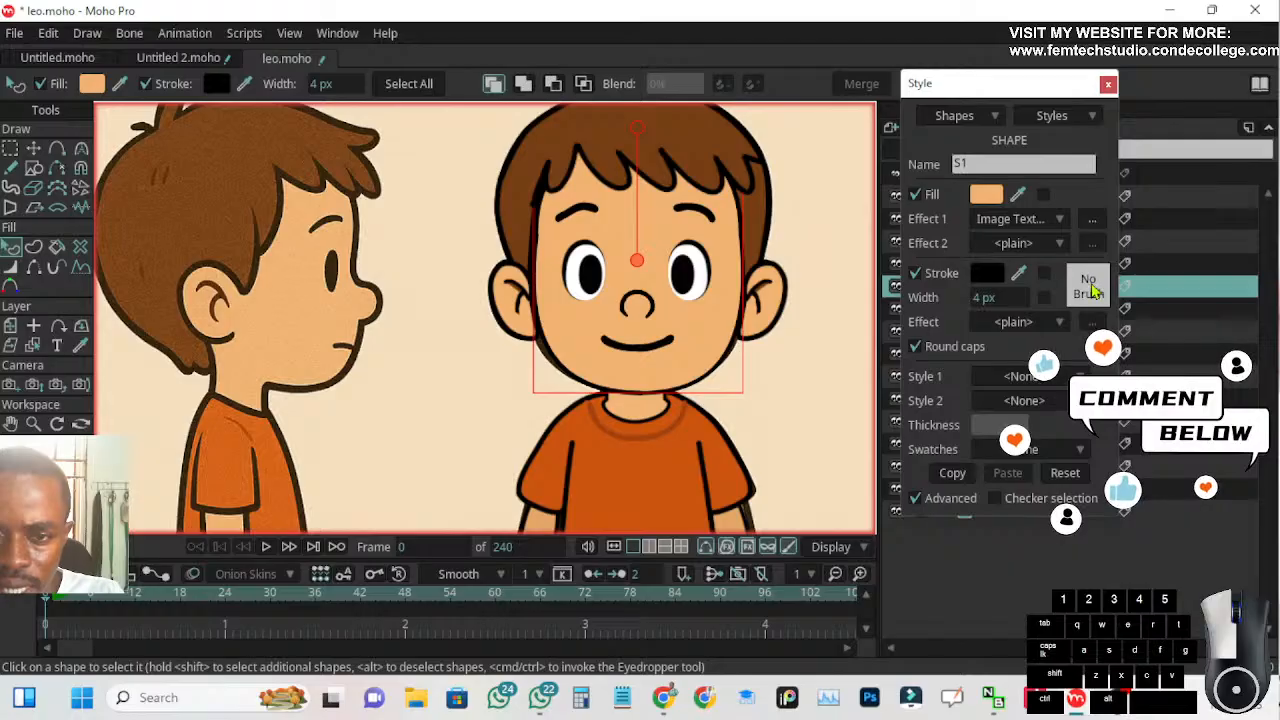
Try Brush001 on the face's stroke and Rough Ink as the shape's Style 1
{"action": "left_click", "coordinate": [1090, 287]}
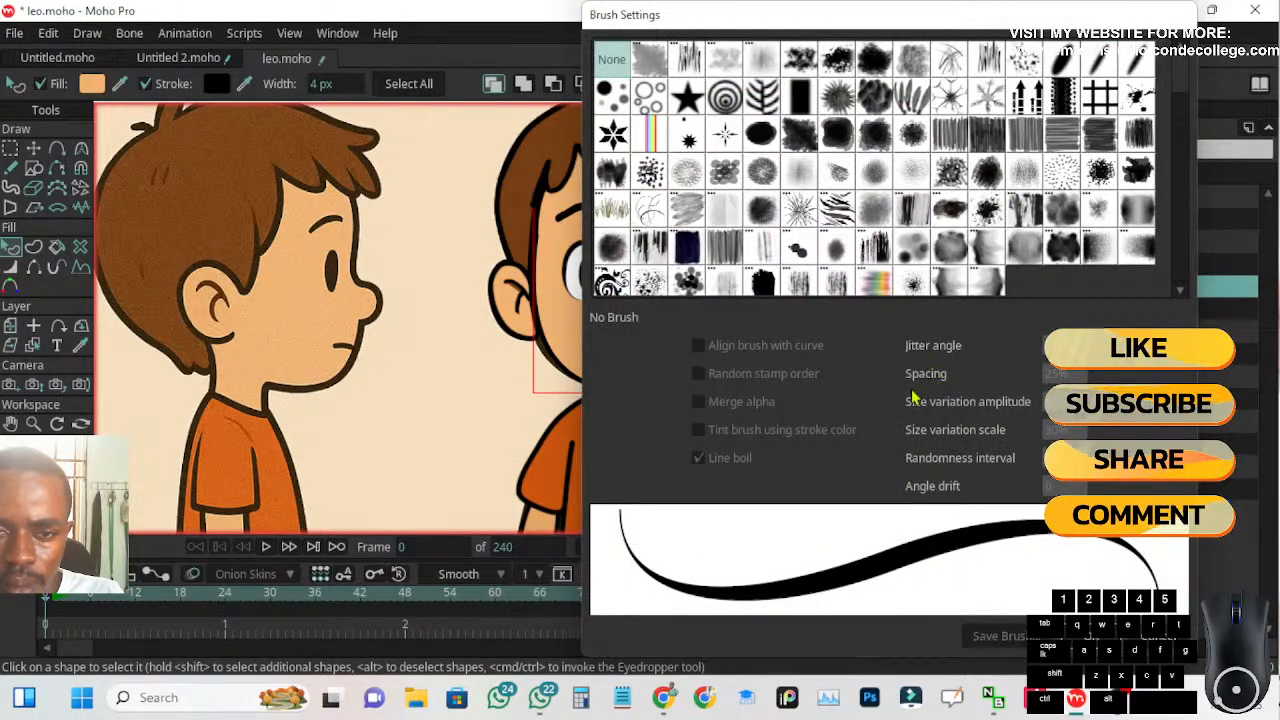
{"action": "left_click", "coordinate": [650, 68]}
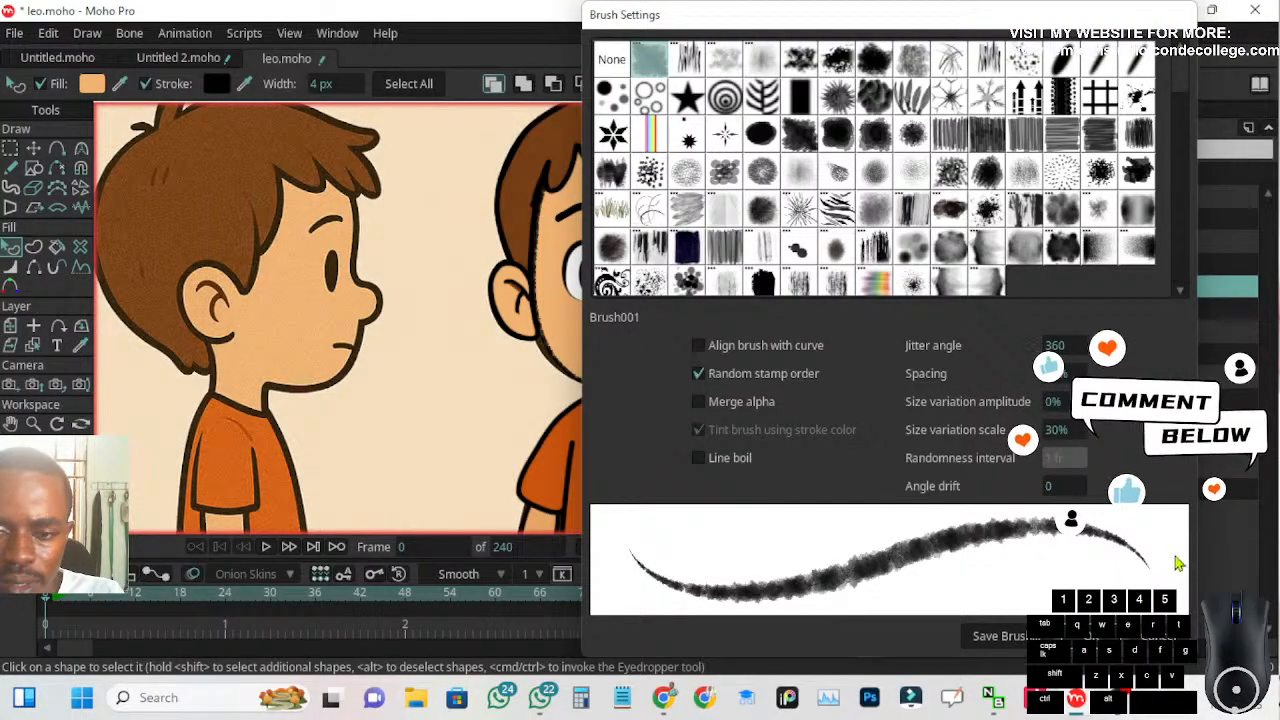
{"action": "left_click", "coordinate": [1150, 638]}
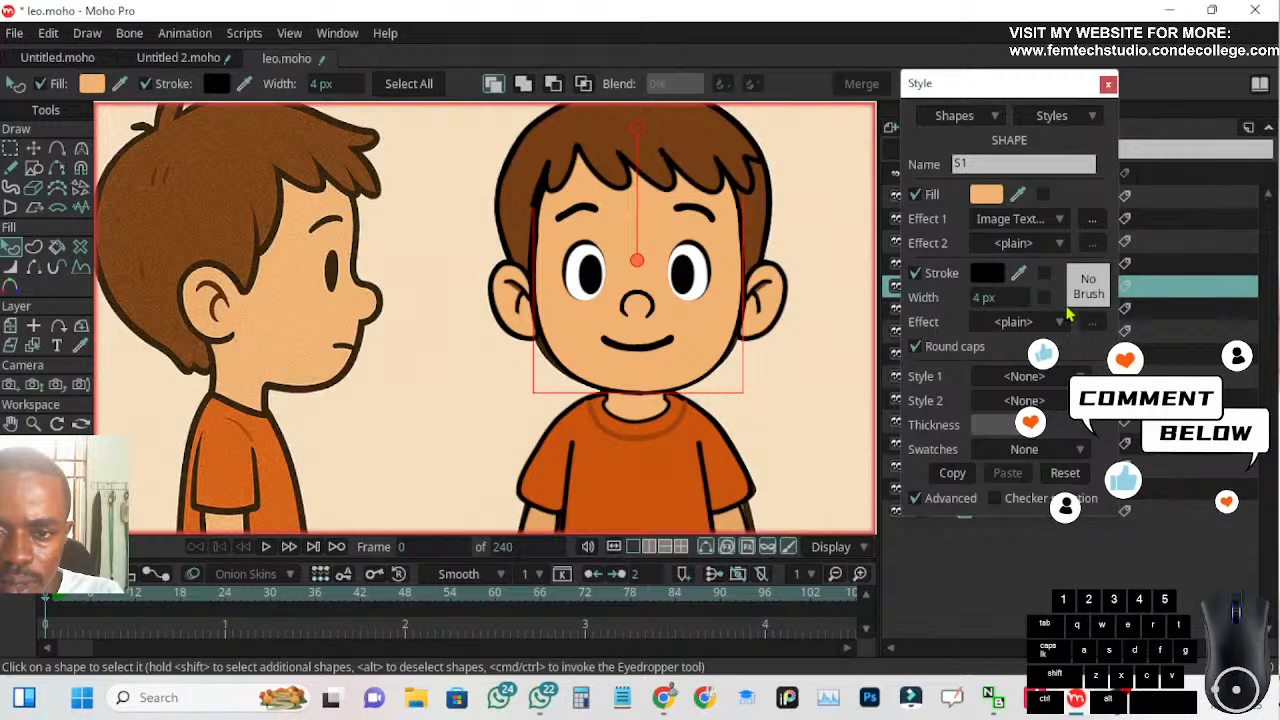
{"action": "left_click", "coordinate": [1053, 384]}
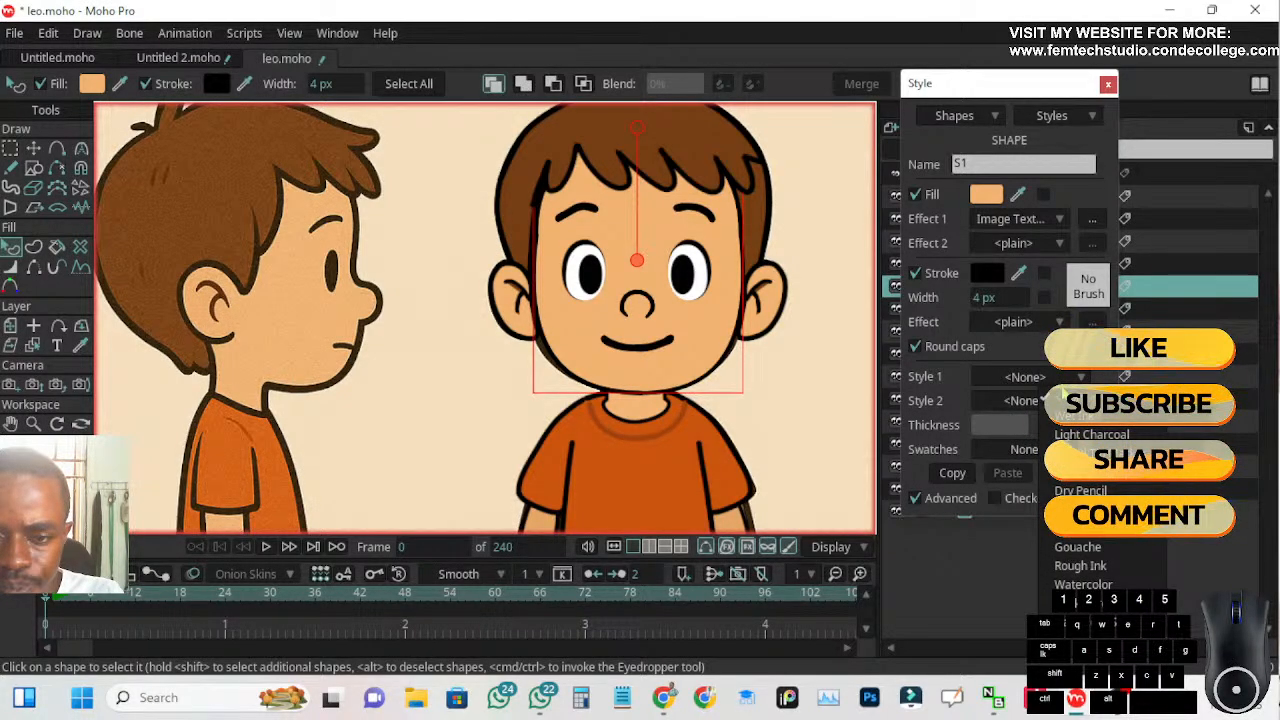
{"action": "left_click", "coordinate": [1085, 567]}
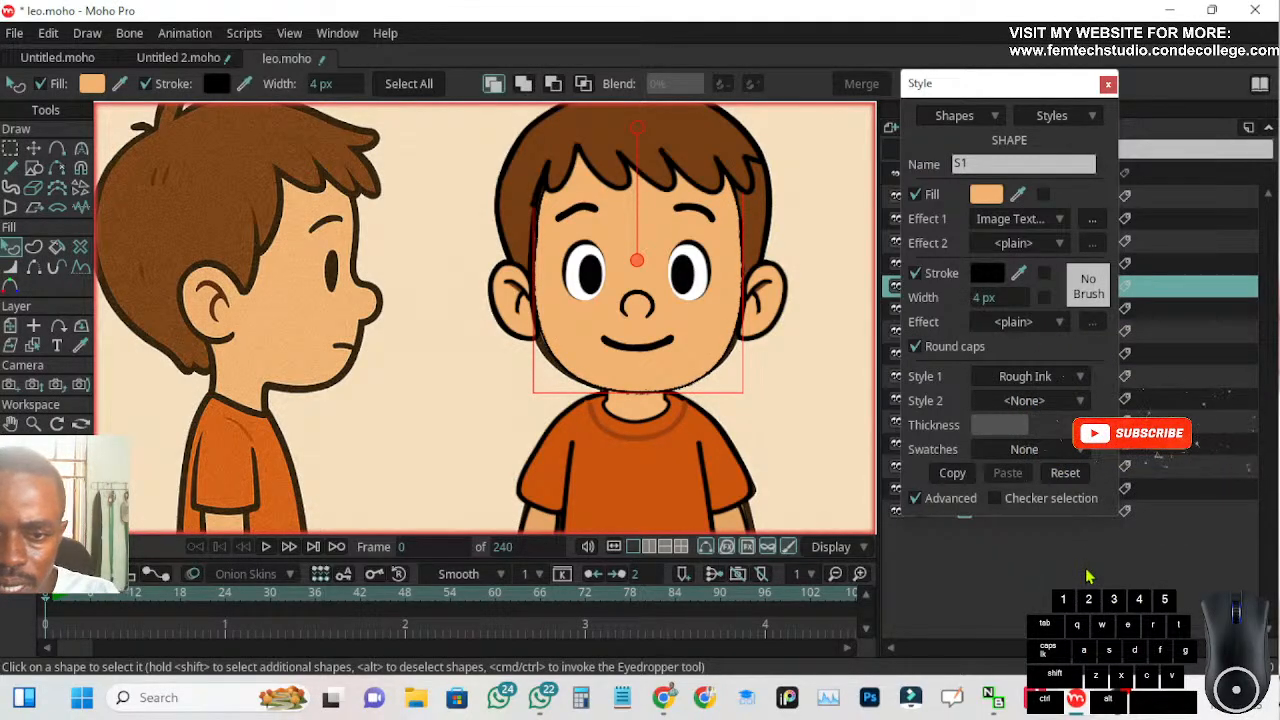
{"action": "key", "text": "ctrl+z"}
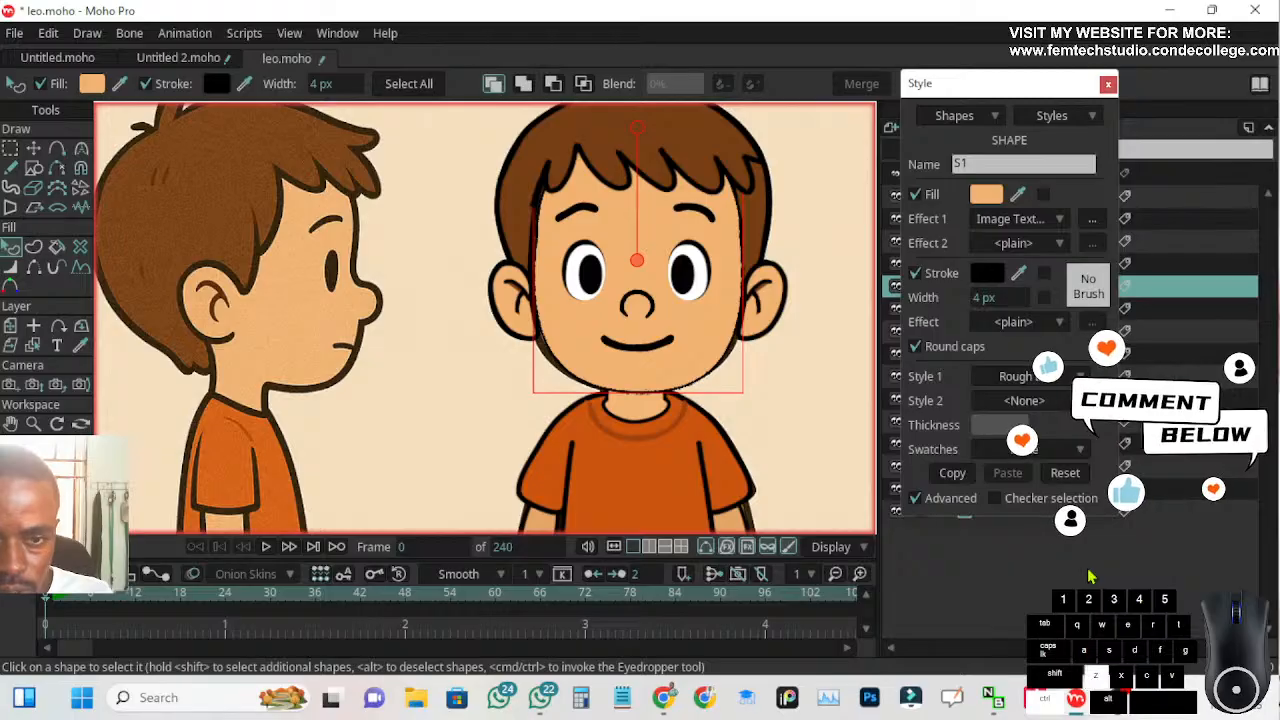
Try the Shaded fill effect on the face as Effect 1
{"action": "left_click", "coordinate": [1055, 226]}
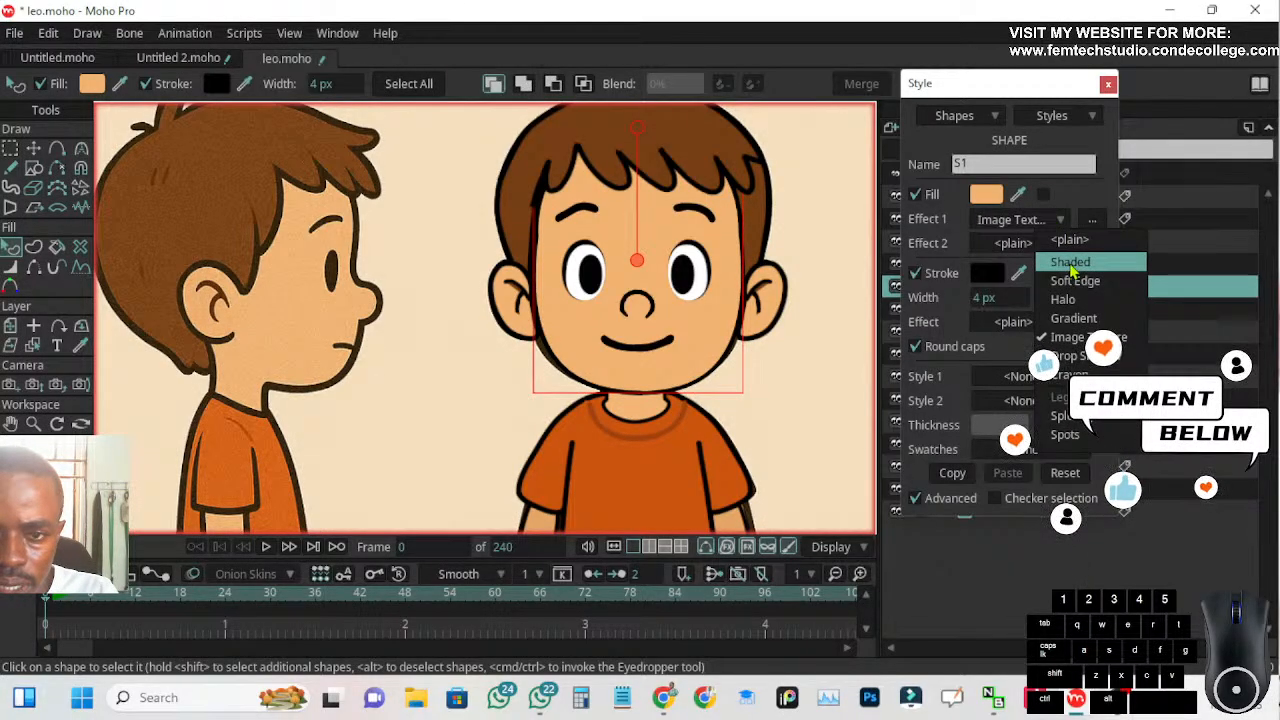
{"action": "left_click", "coordinate": [1070, 262]}
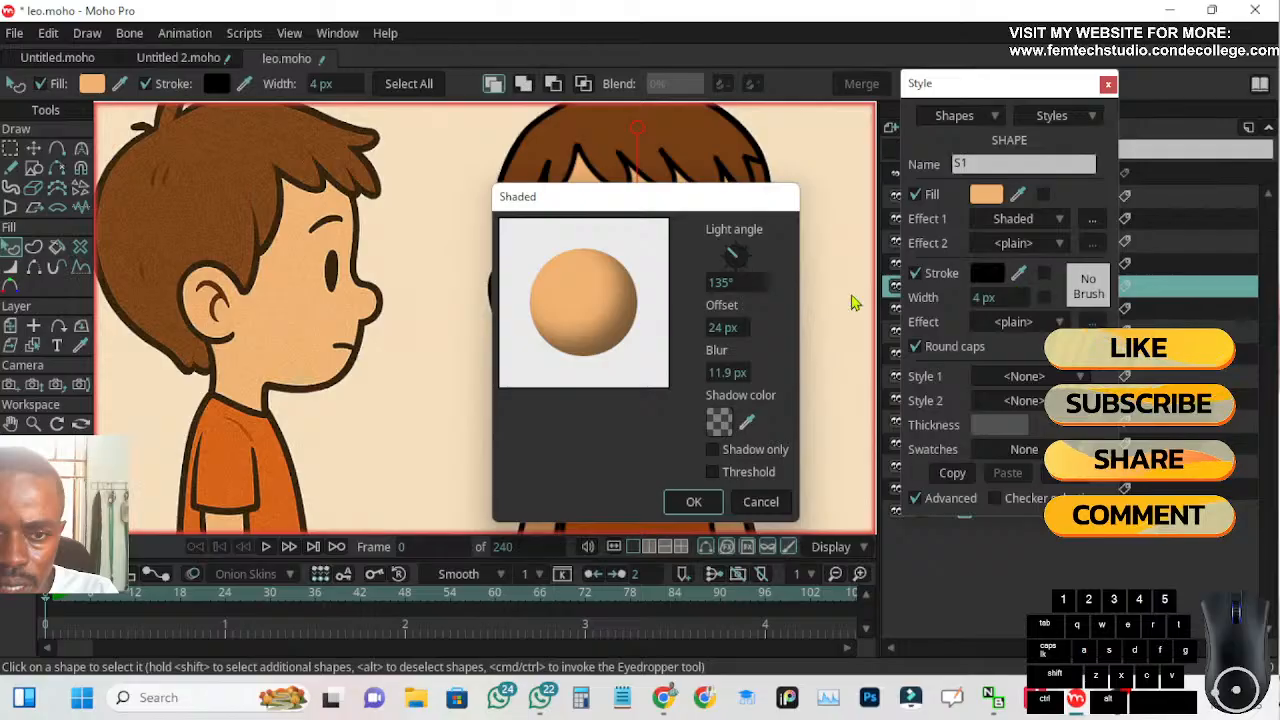
{"action": "left_click_drag", "start_coordinate": [612, 198], "coordinate": [384, 222]}
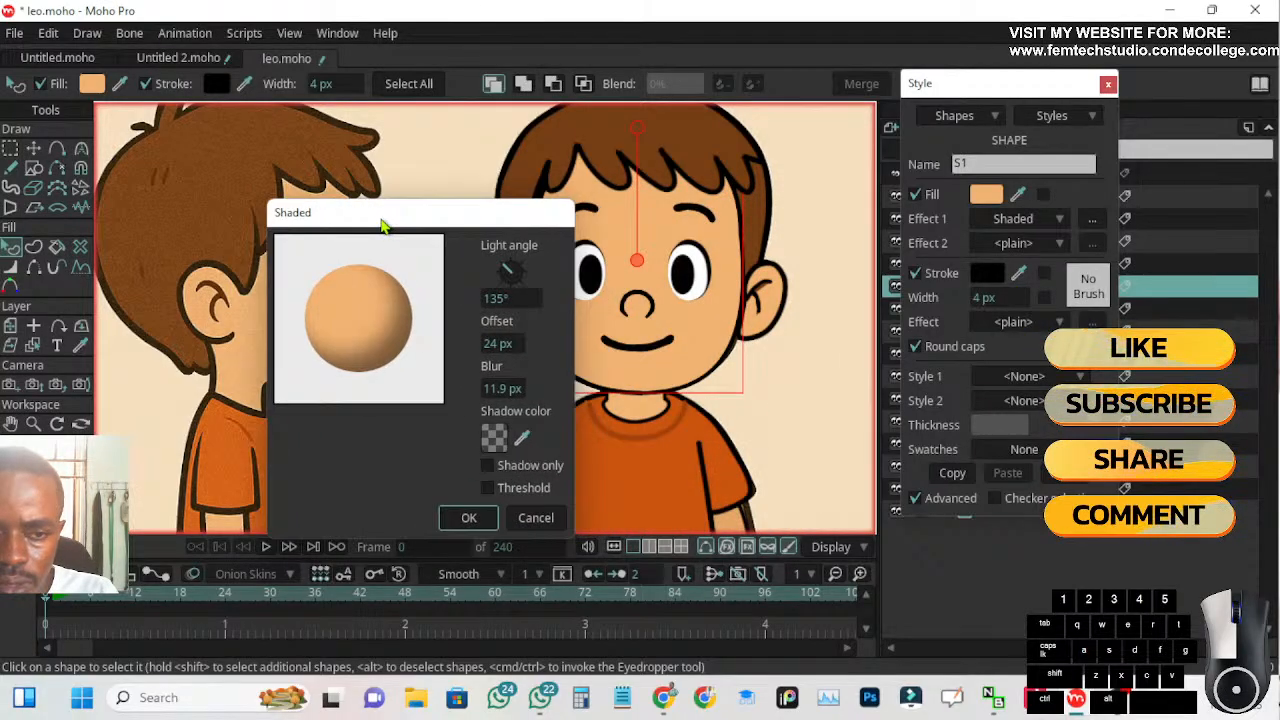
{"action": "left_click", "coordinate": [536, 518]}
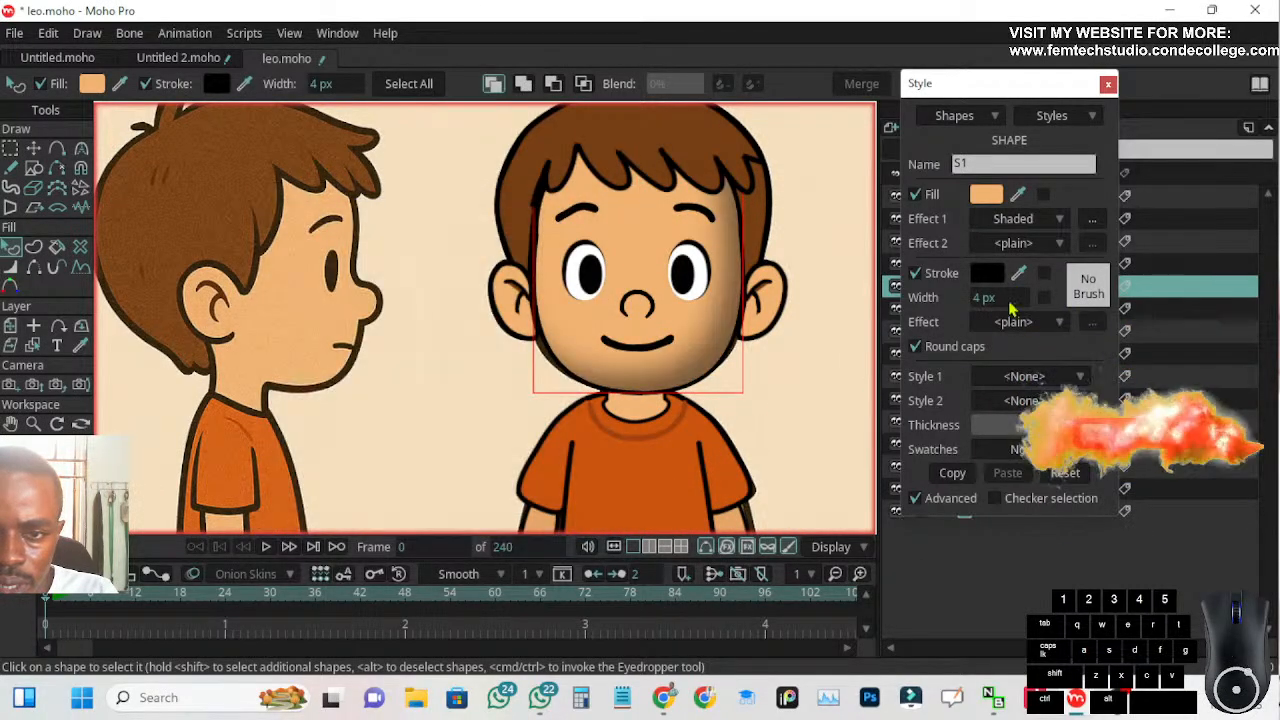
Set the face's Effect 1 to Soft Edge with an 11.9 px blur radius and recheck the effect's settings
{"action": "left_click", "coordinate": [1064, 220]}
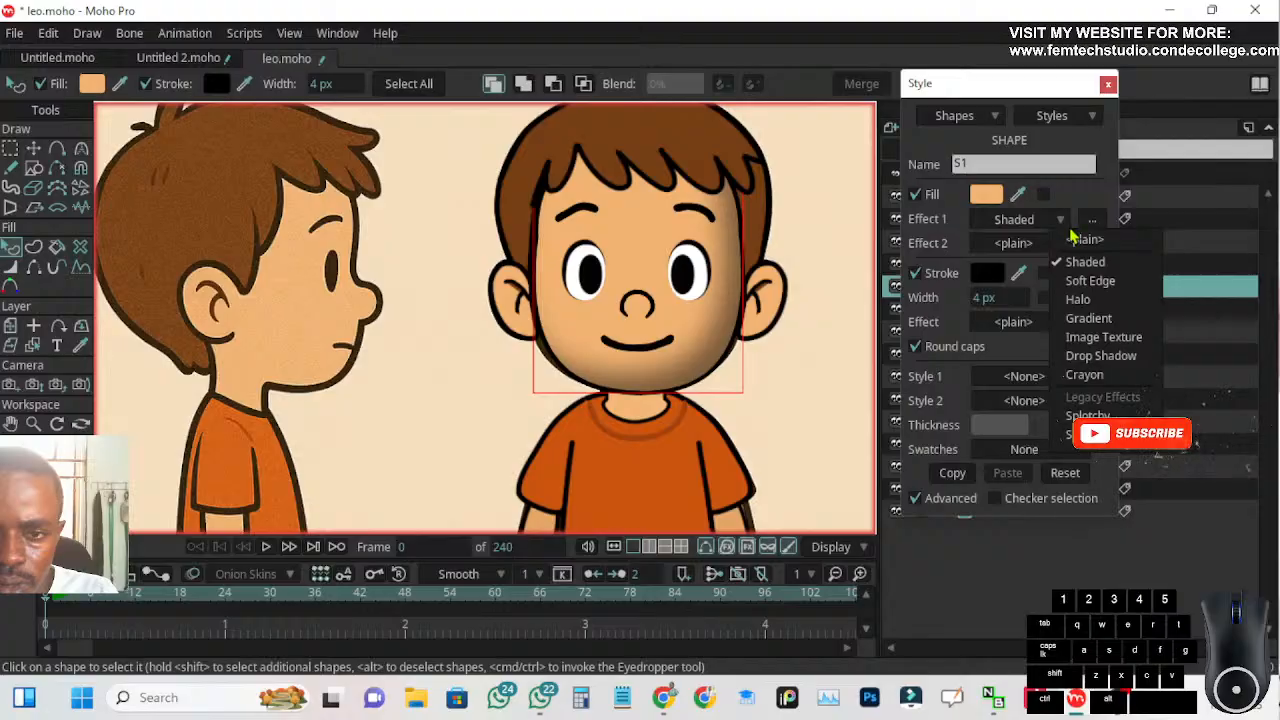
{"action": "left_click", "coordinate": [1090, 281]}
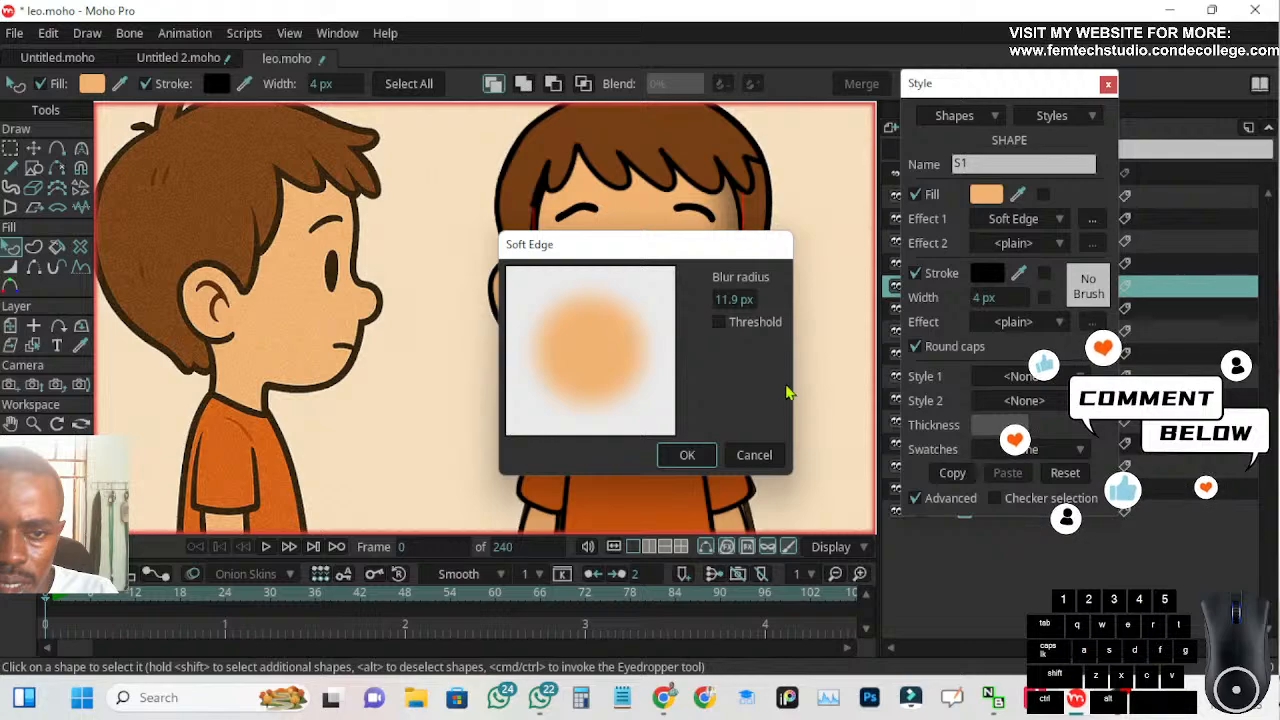
{"action": "left_click_drag", "start_coordinate": [628, 263], "coordinate": [854, 348]}
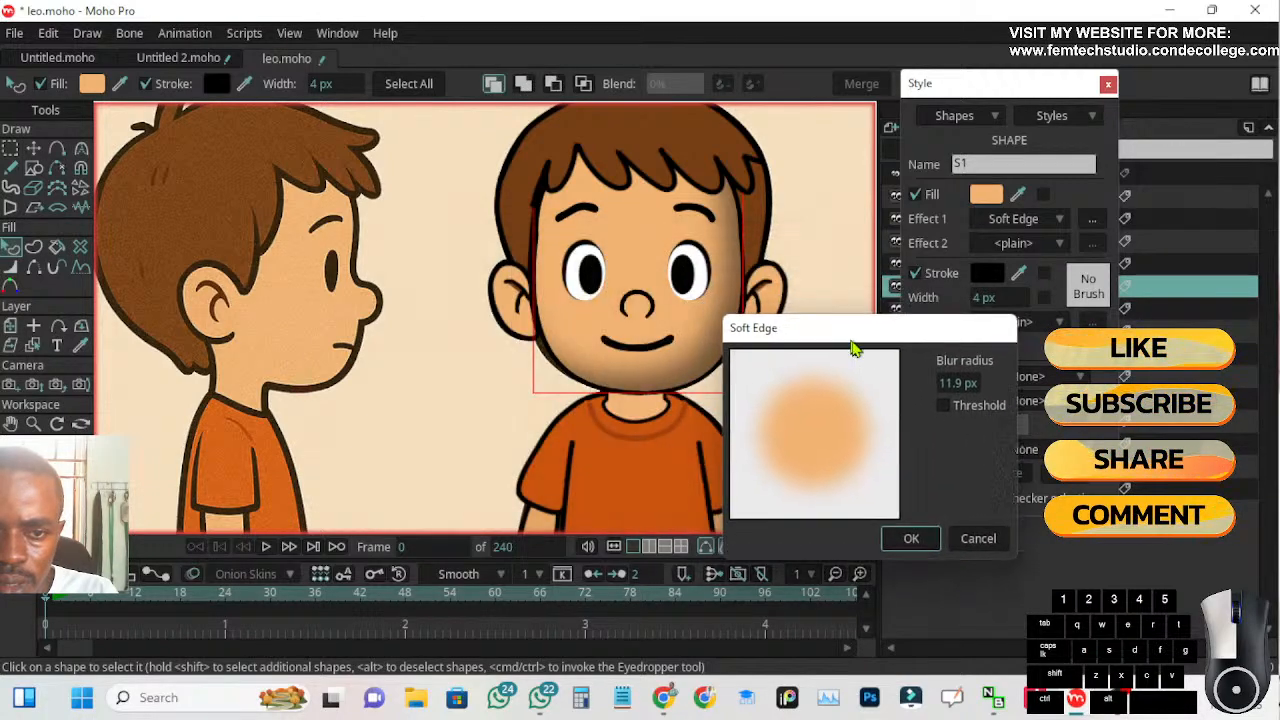
{"action": "left_click", "coordinate": [910, 541]}
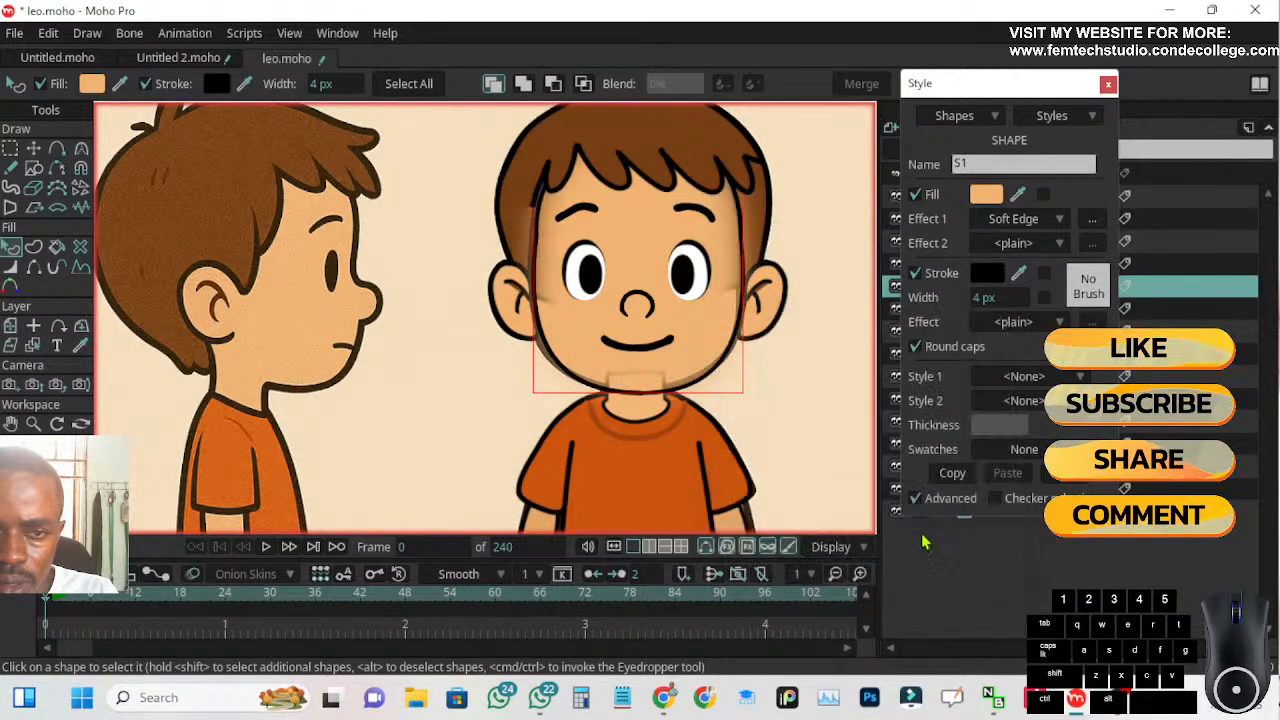
{"action": "left_click", "coordinate": [1060, 220]}
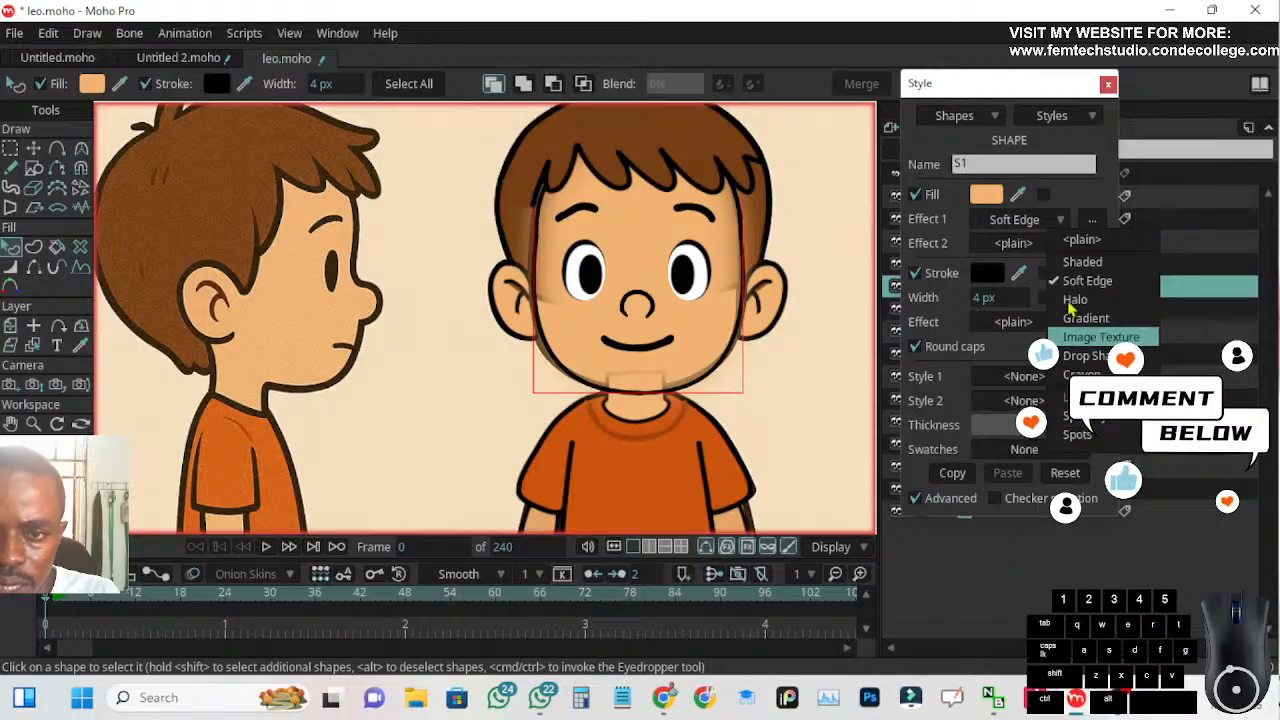
{"action": "left_click", "coordinate": [1093, 220]}
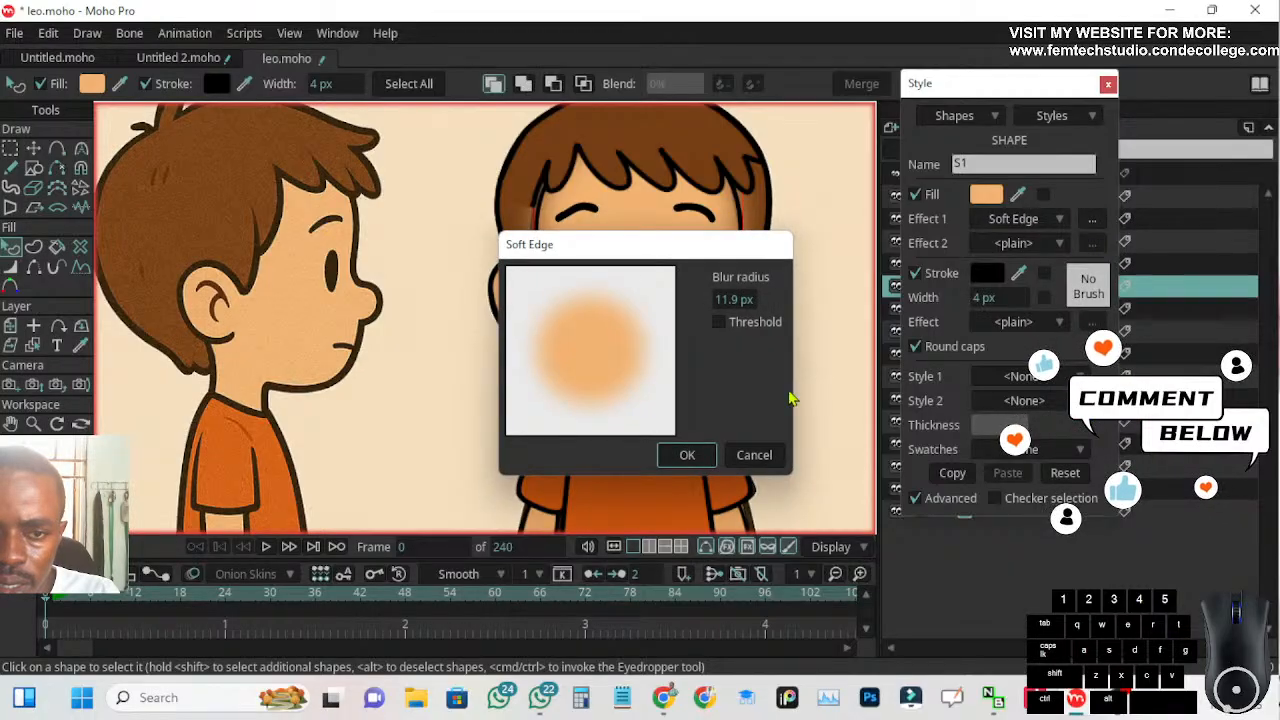
{"action": "left_click", "coordinate": [766, 456]}
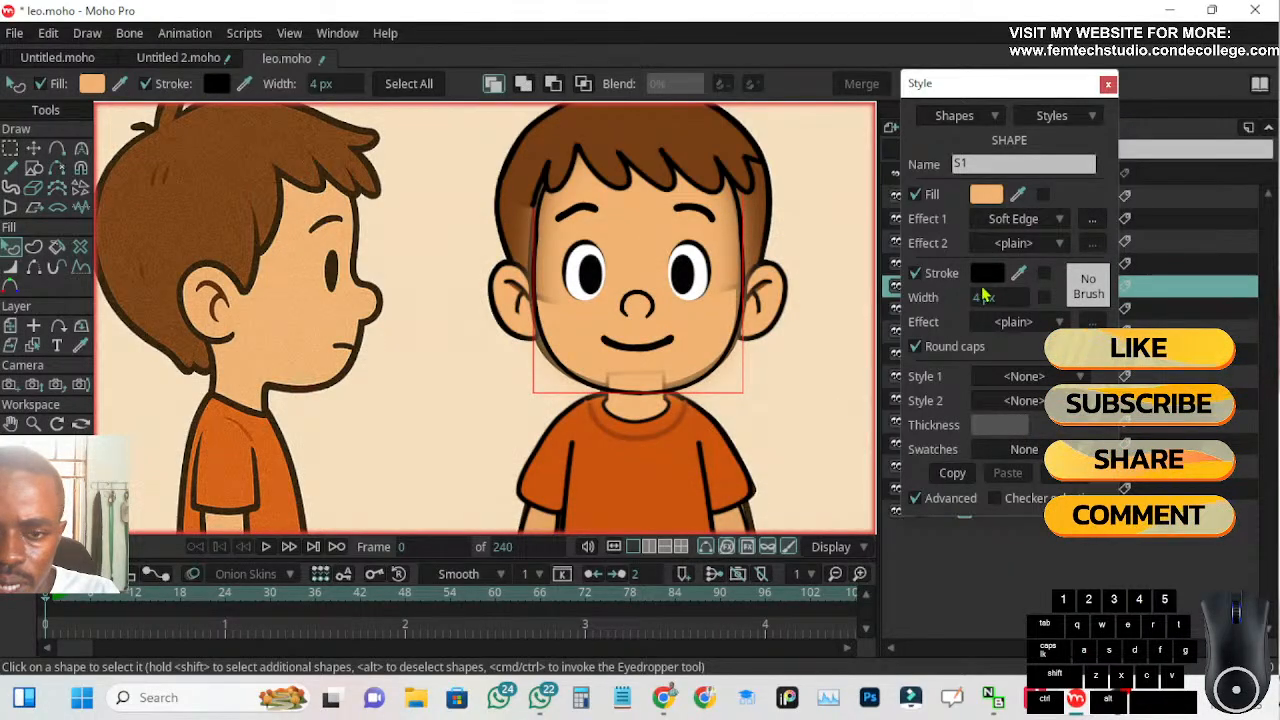
Reset the face's Effect 1 to plain, leaving Effect 2 plain and Style 1 at None
{"action": "left_click", "coordinate": [1012, 379]}
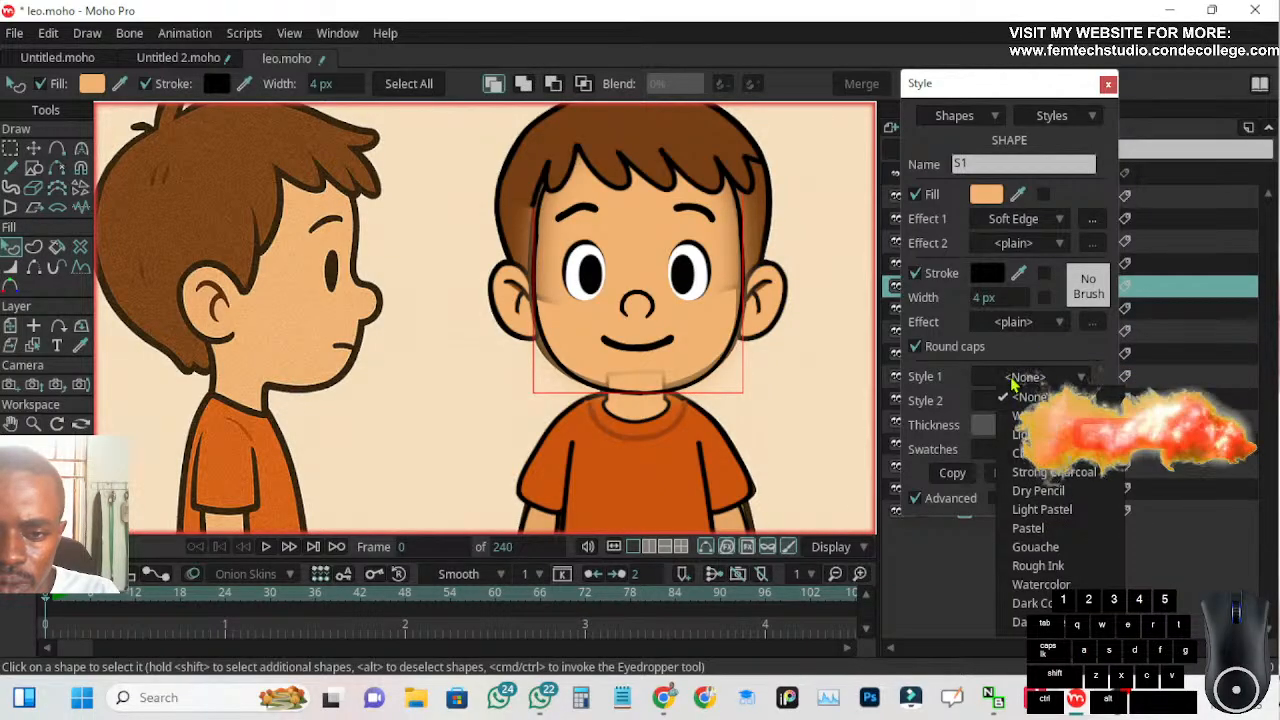
{"action": "left_click", "coordinate": [939, 382]}
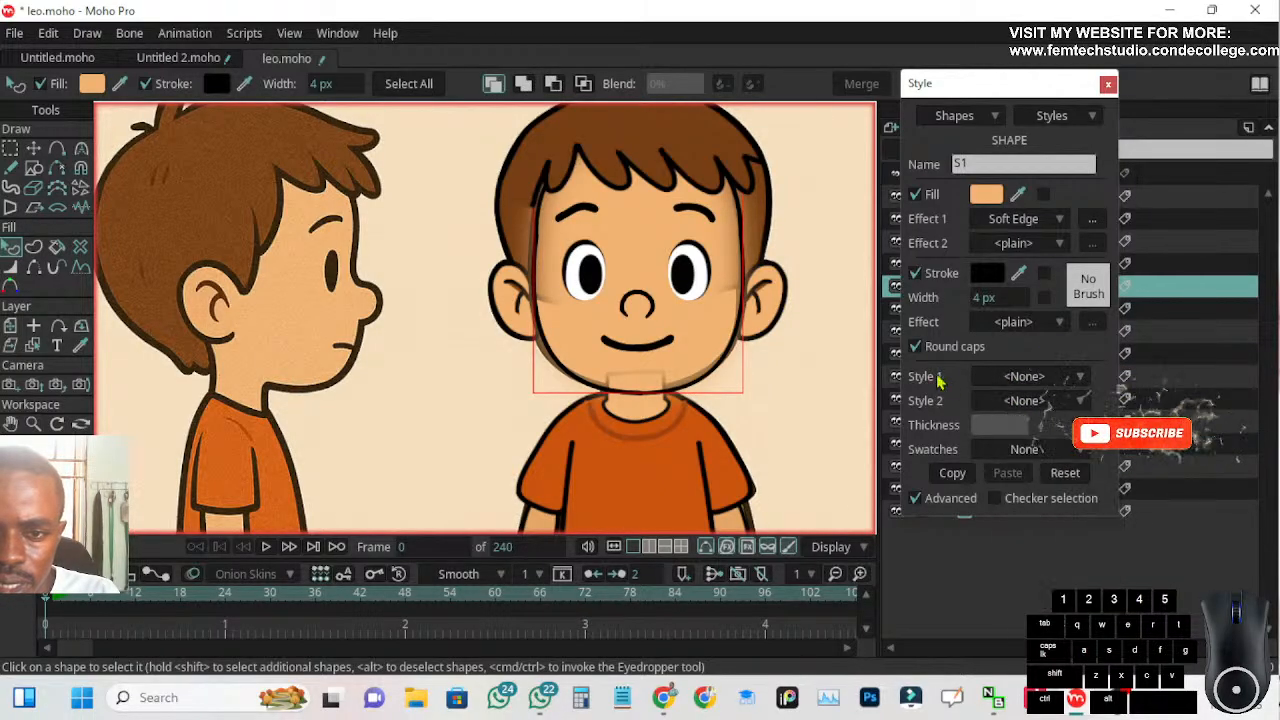
{"action": "left_click", "coordinate": [1030, 244]}
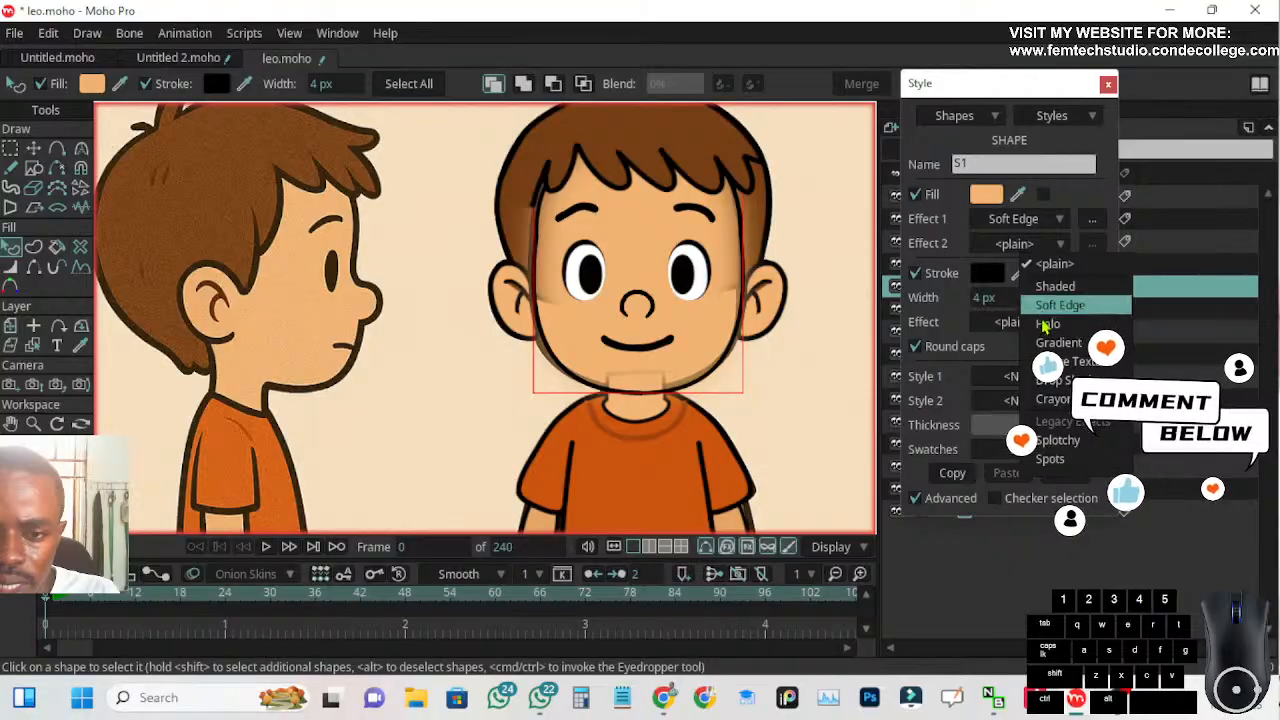
{"action": "left_click", "coordinate": [1055, 264]}
{"action": "left_click", "coordinate": [1055, 228]}
{"action": "left_click", "coordinate": [1055, 242]}
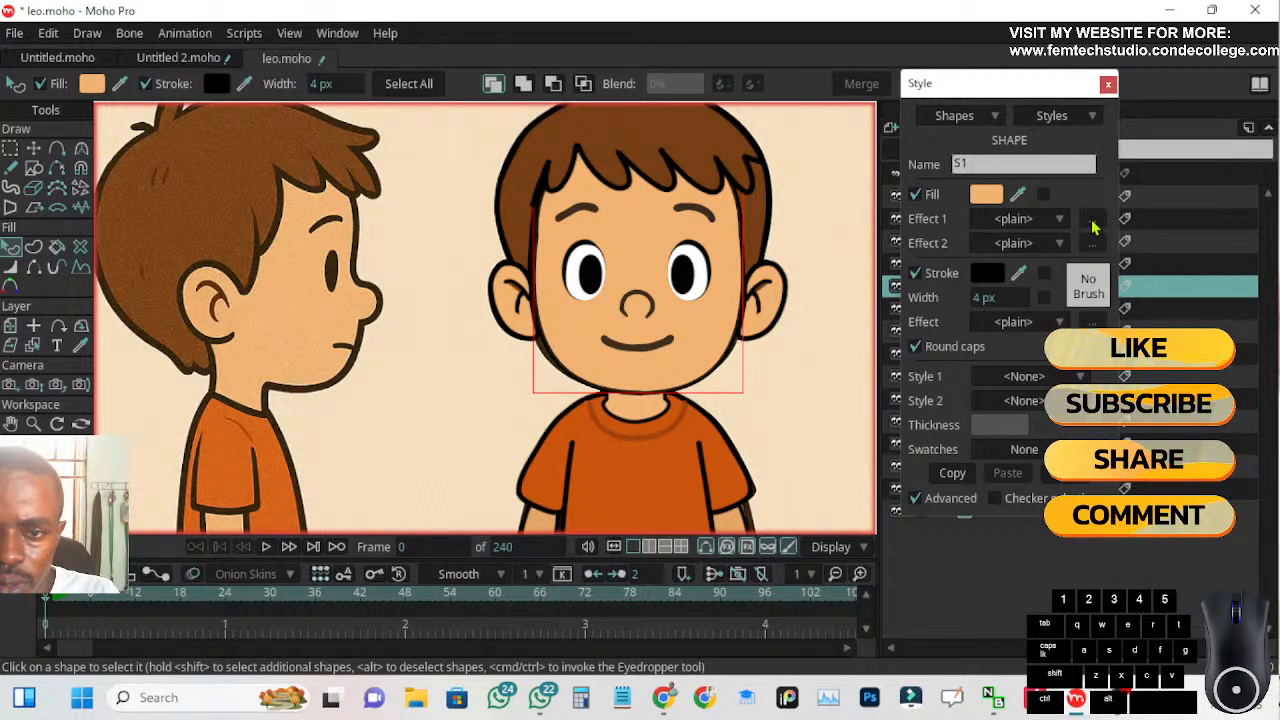
Try Shaded as the face's Effect 1 and inspect the effect's light angle, offset and blur settings
{"action": "left_click", "coordinate": [1058, 228]}
{"action": "left_click", "coordinate": [1065, 262]}
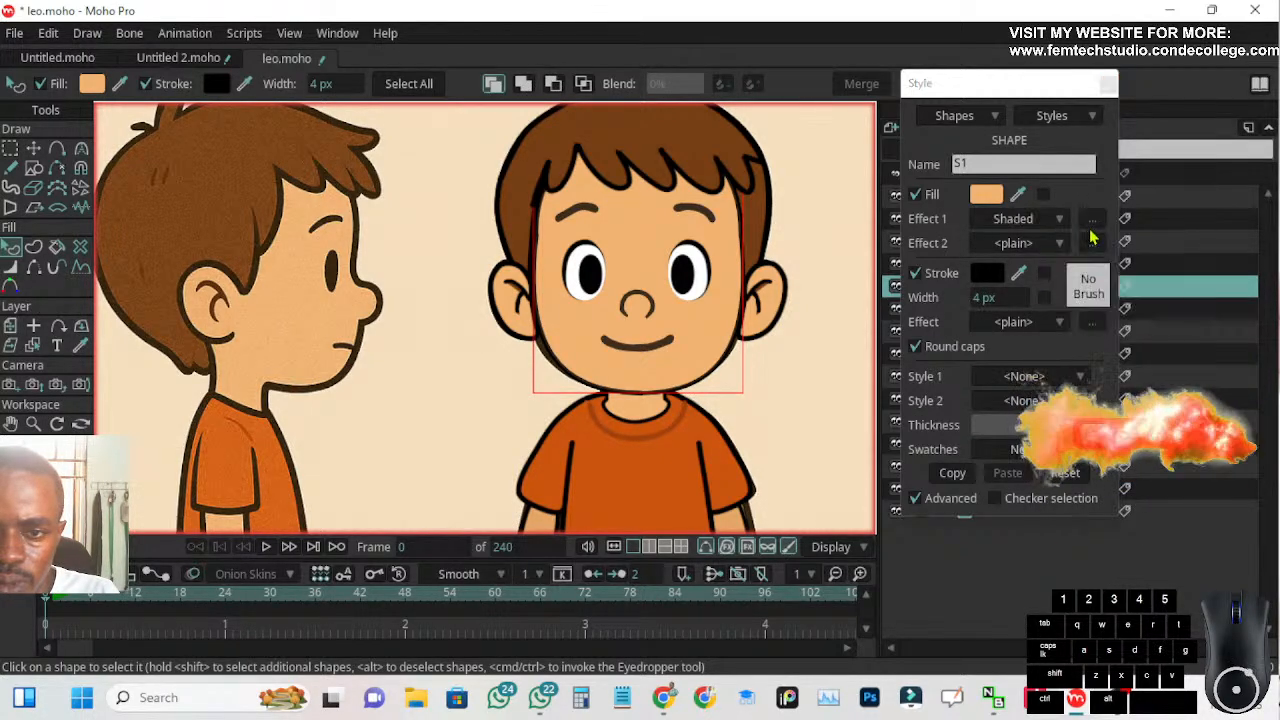
{"action": "left_click", "coordinate": [1093, 222]}
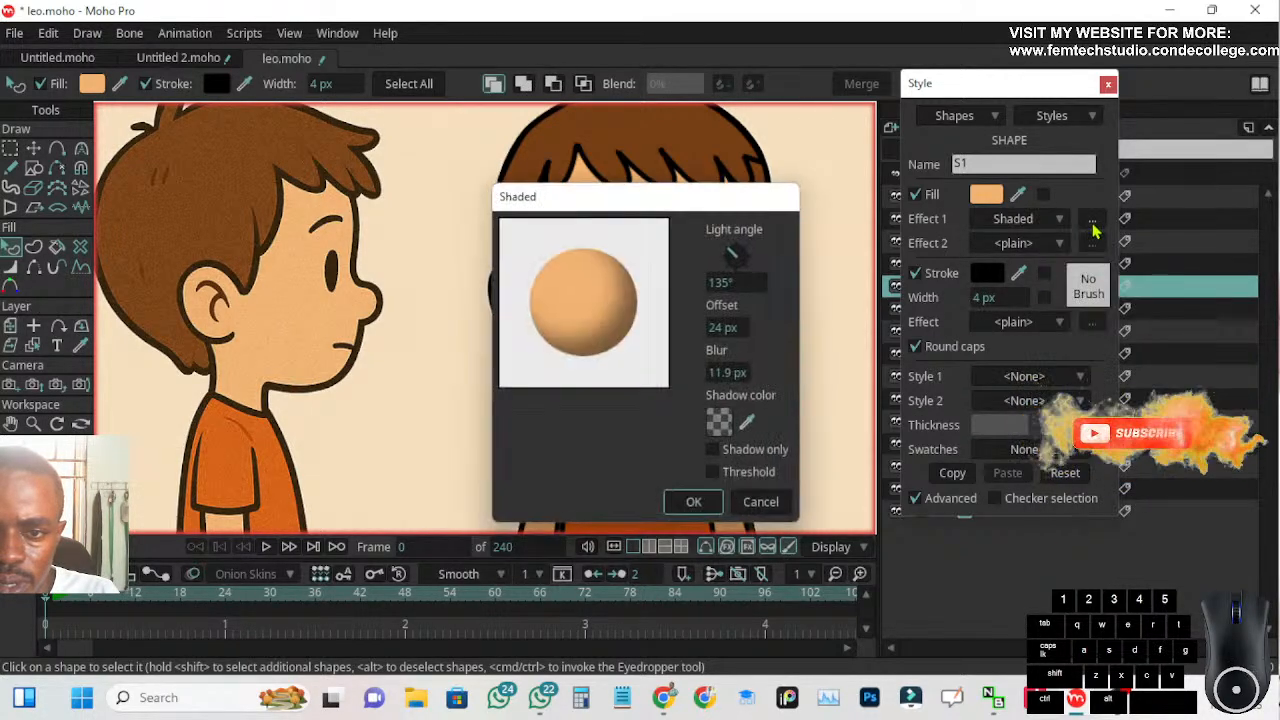
{"action": "left_click", "coordinate": [760, 502]}
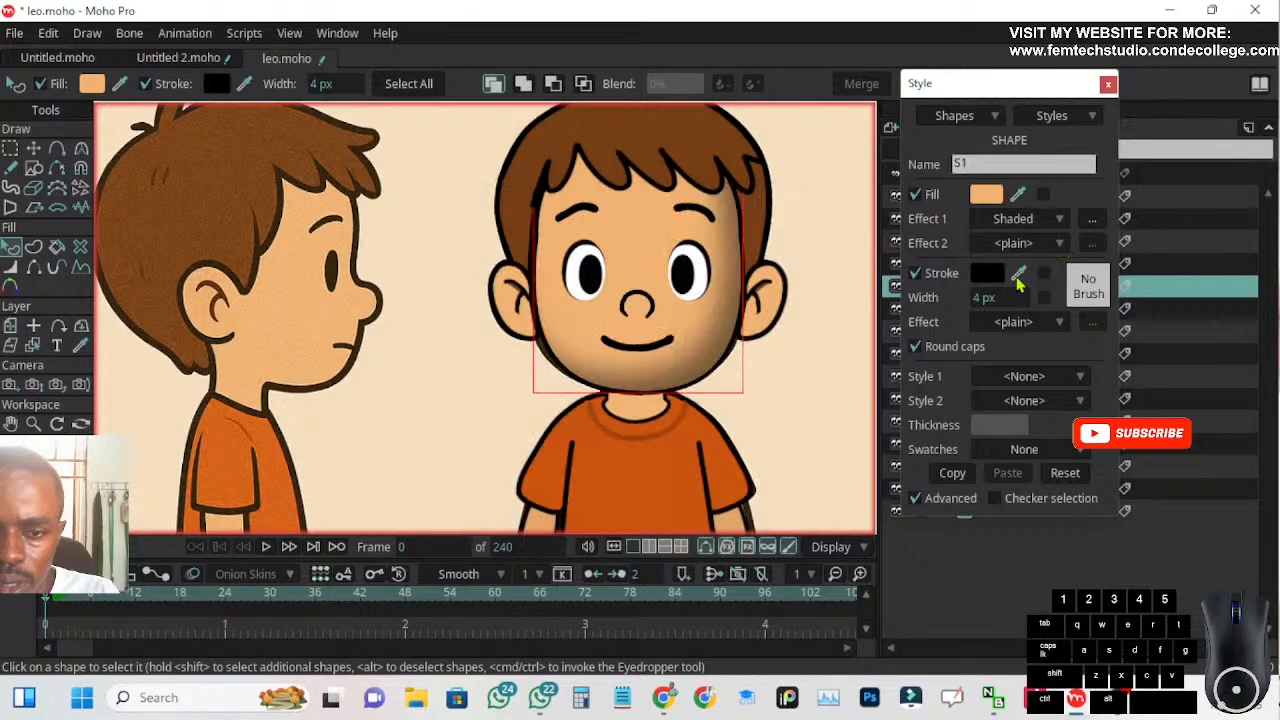
{"action": "left_click", "coordinate": [1093, 222]}
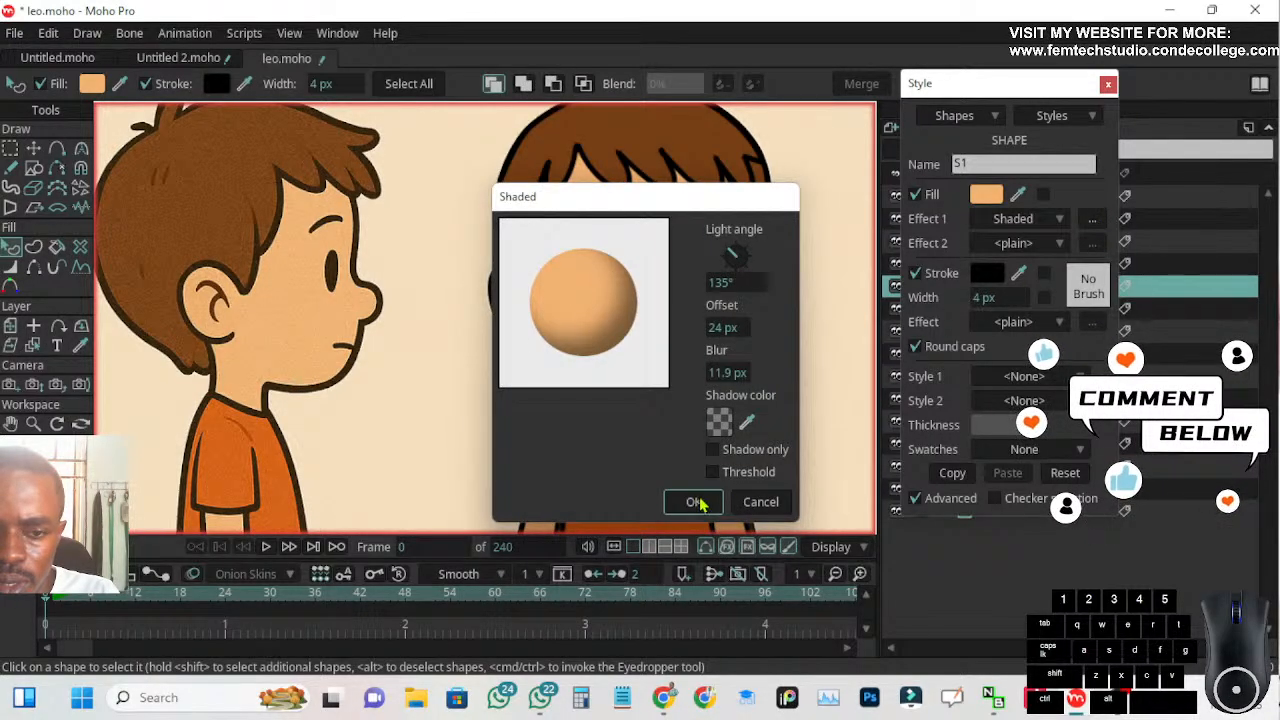
{"action": "left_click", "coordinate": [752, 503]}
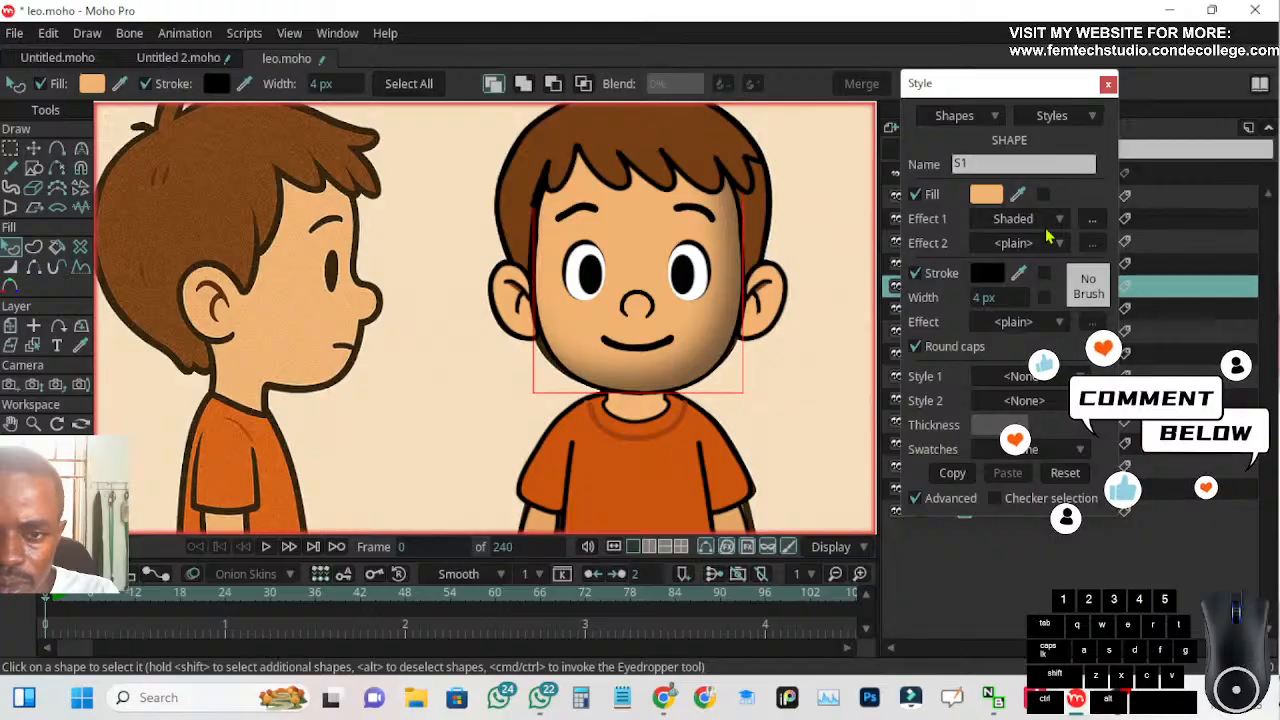
Remove the Shaded effect from the face by setting Effect 1 back to plain
{"action": "left_click", "coordinate": [1047, 221]}
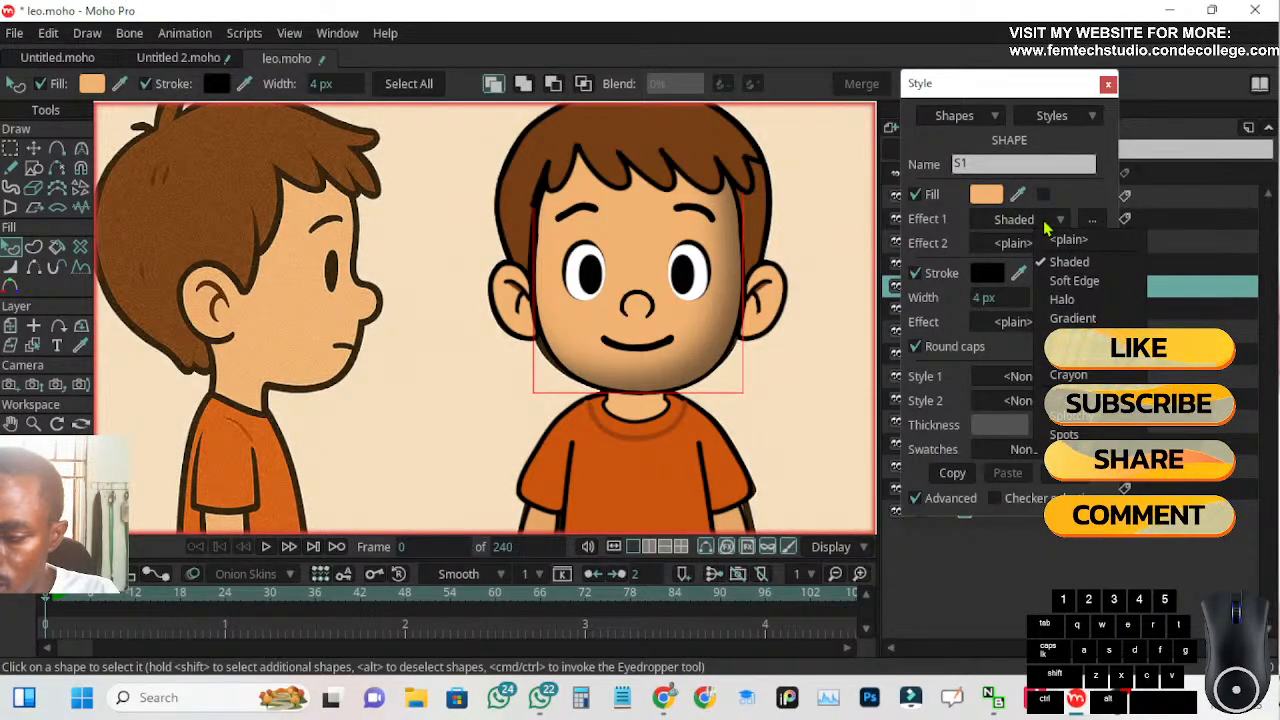
{"action": "left_click", "coordinate": [1066, 240]}
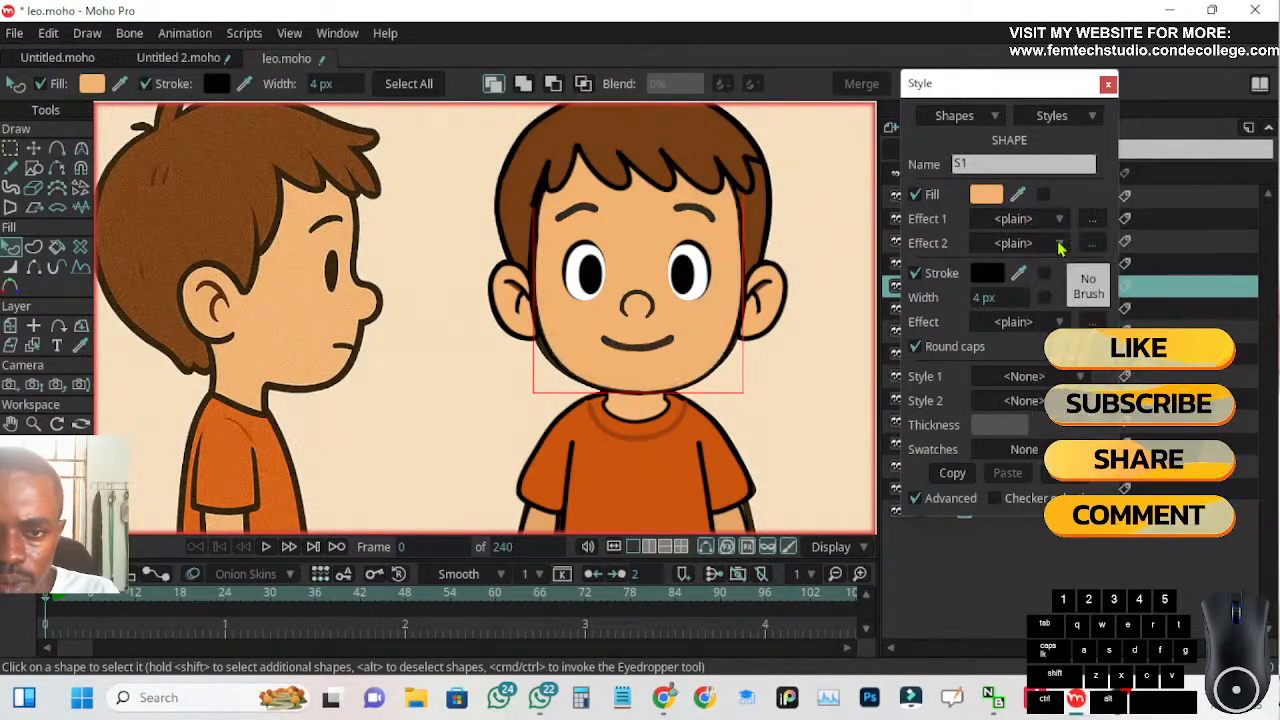
{"action": "scroll", "coordinate": [705, 299], "scroll_direction": "down", "scroll_amount": 5}
{"action": "scroll", "coordinate": [661, 441], "scroll_direction": "up", "scroll_amount": 2}
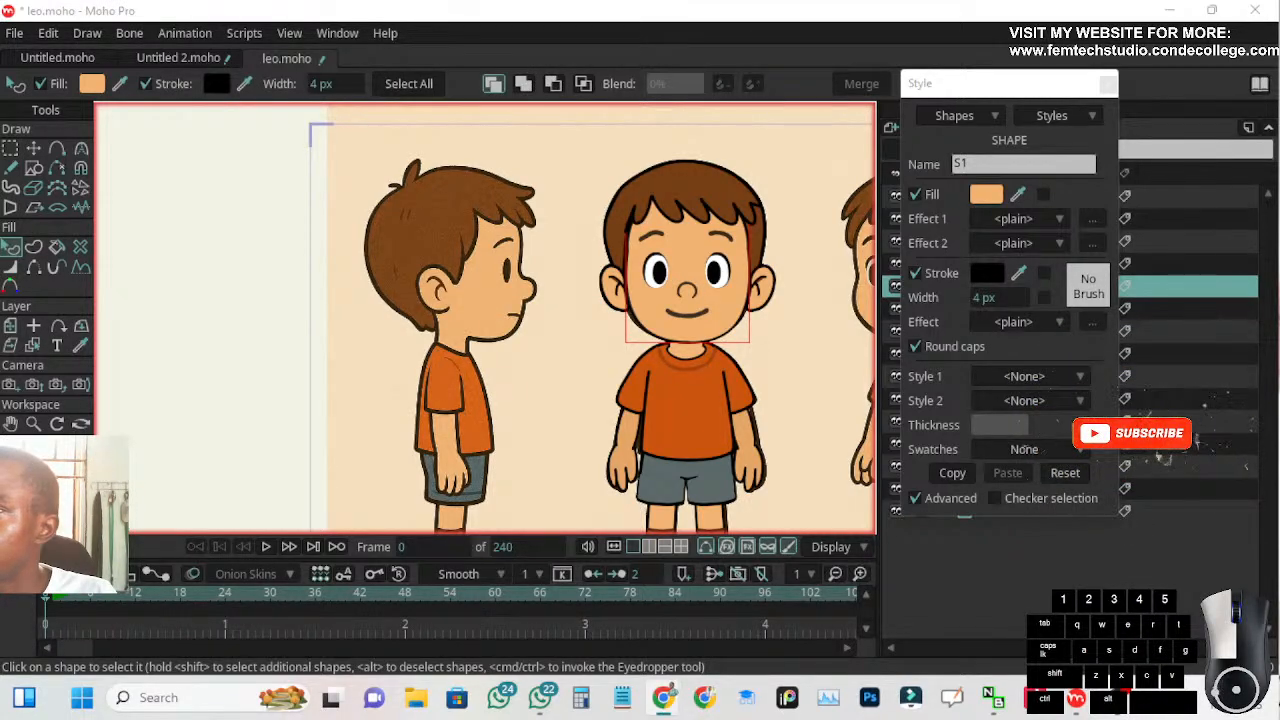
Switch to Chrome, maximize its window and search Google for "rough cartoon texture"
{"action": "left_click", "coordinate": [663, 697]}
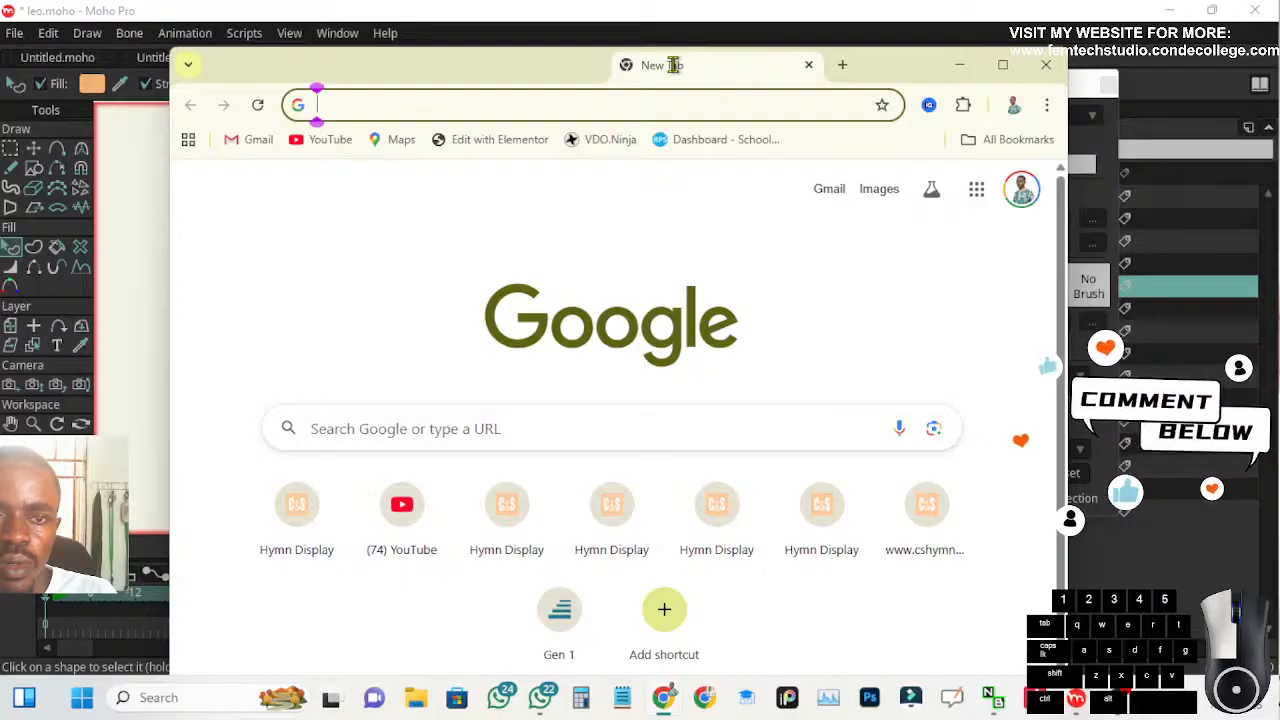
{"action": "double_click", "coordinate": [675, 64]}
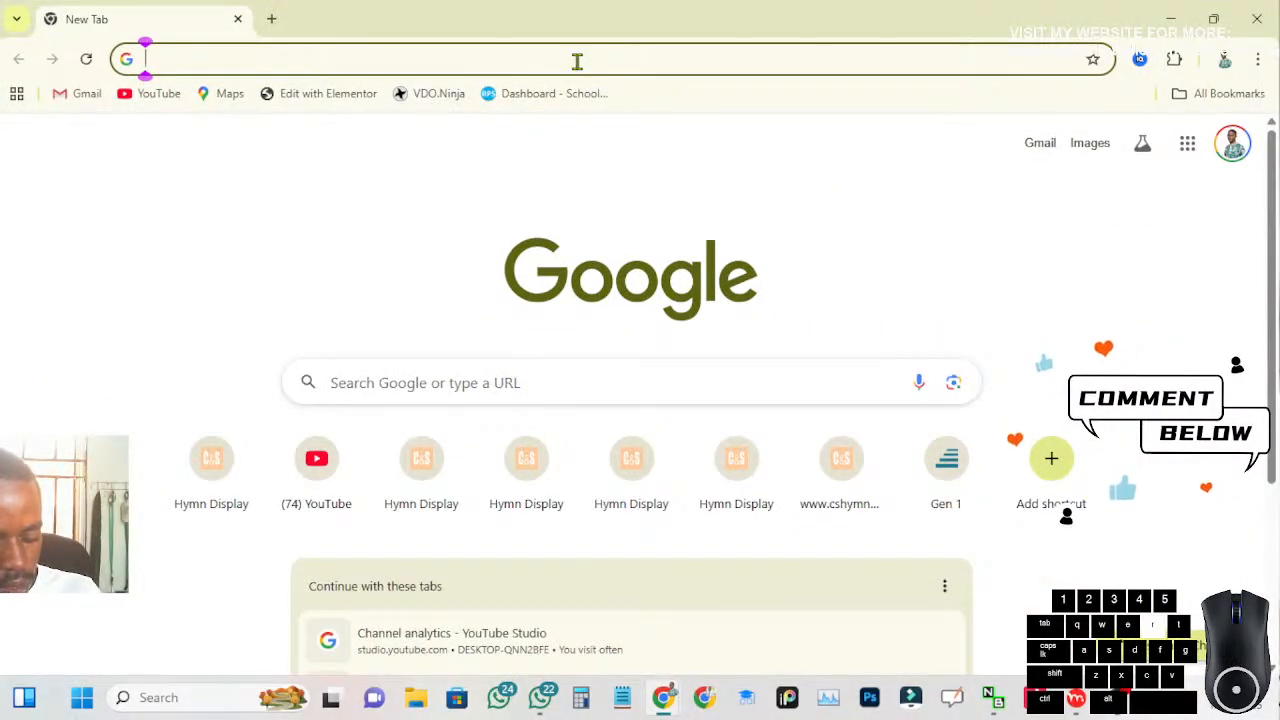
{"action": "type", "text": "r"}
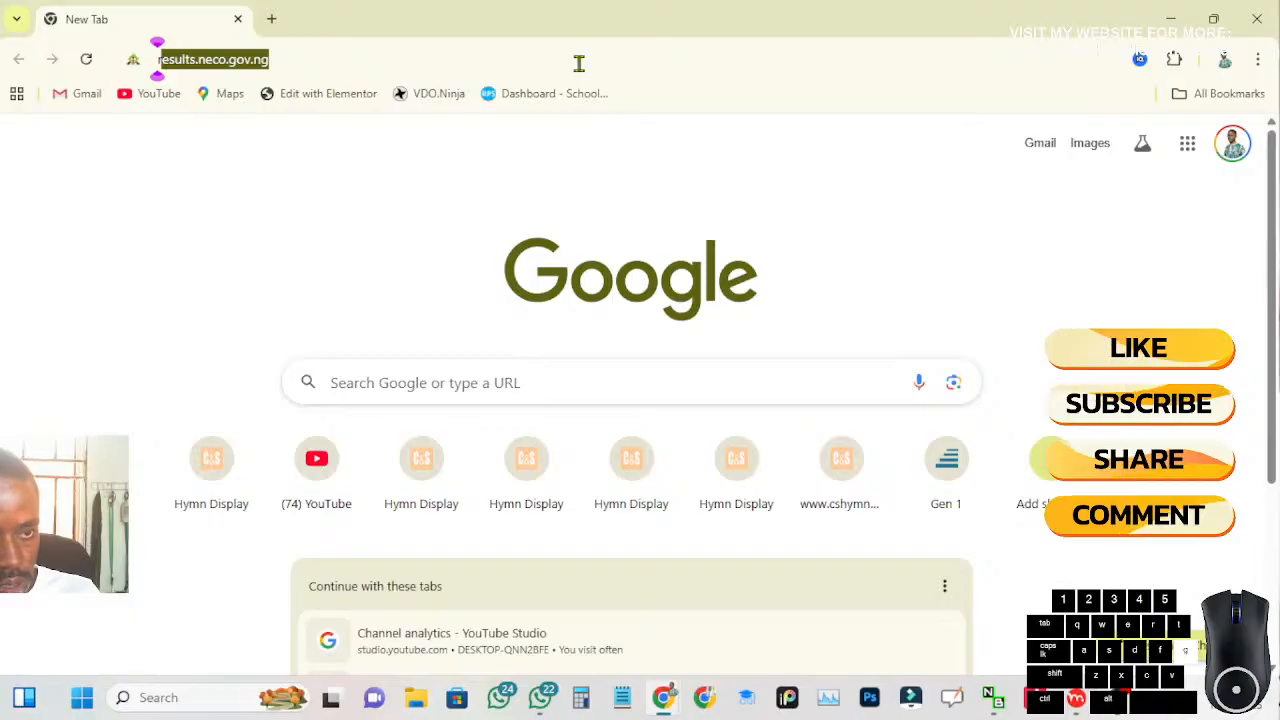
{"action": "type", "text": "ough"}
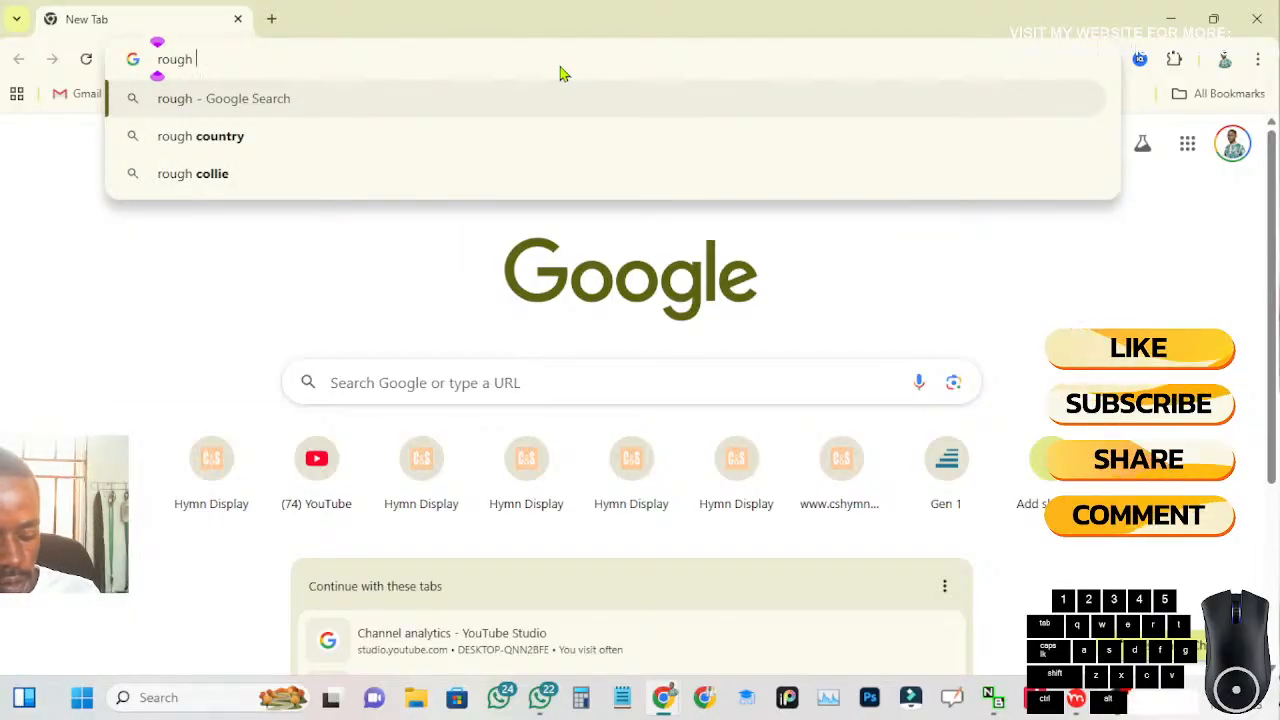
{"action": "type", "text": " cart"}
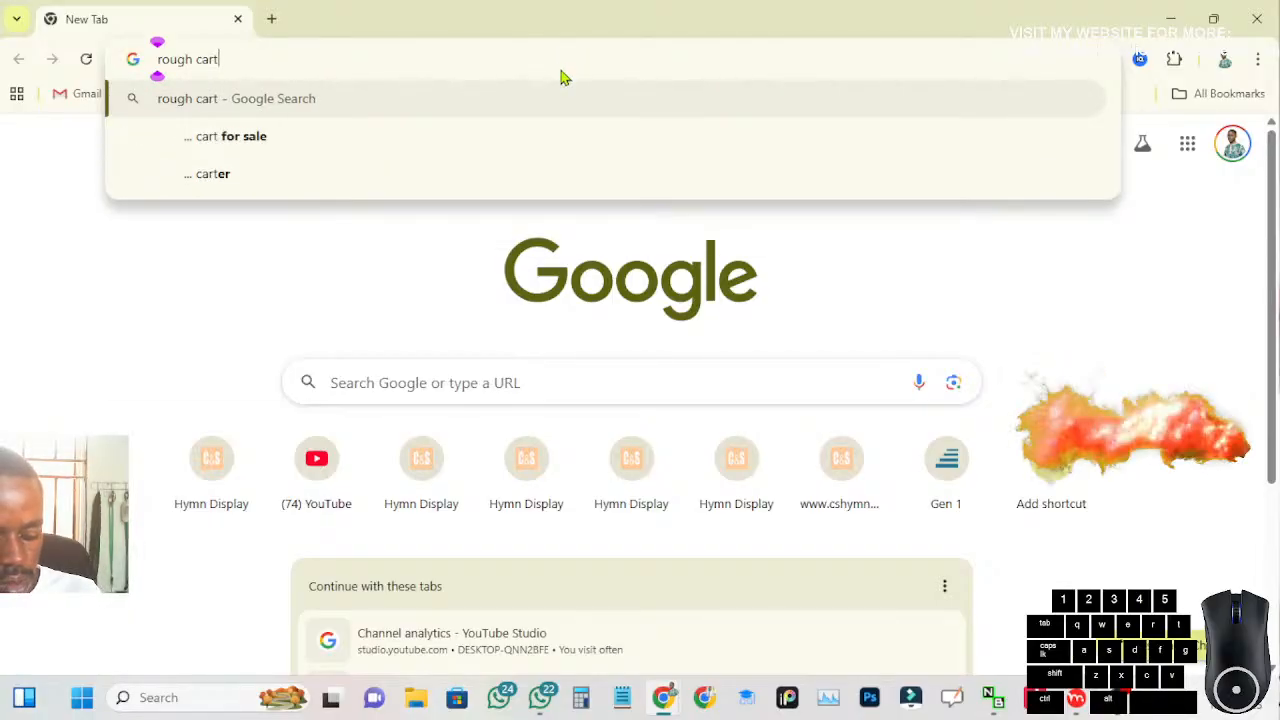
{"action": "type", "text": "oon t"}
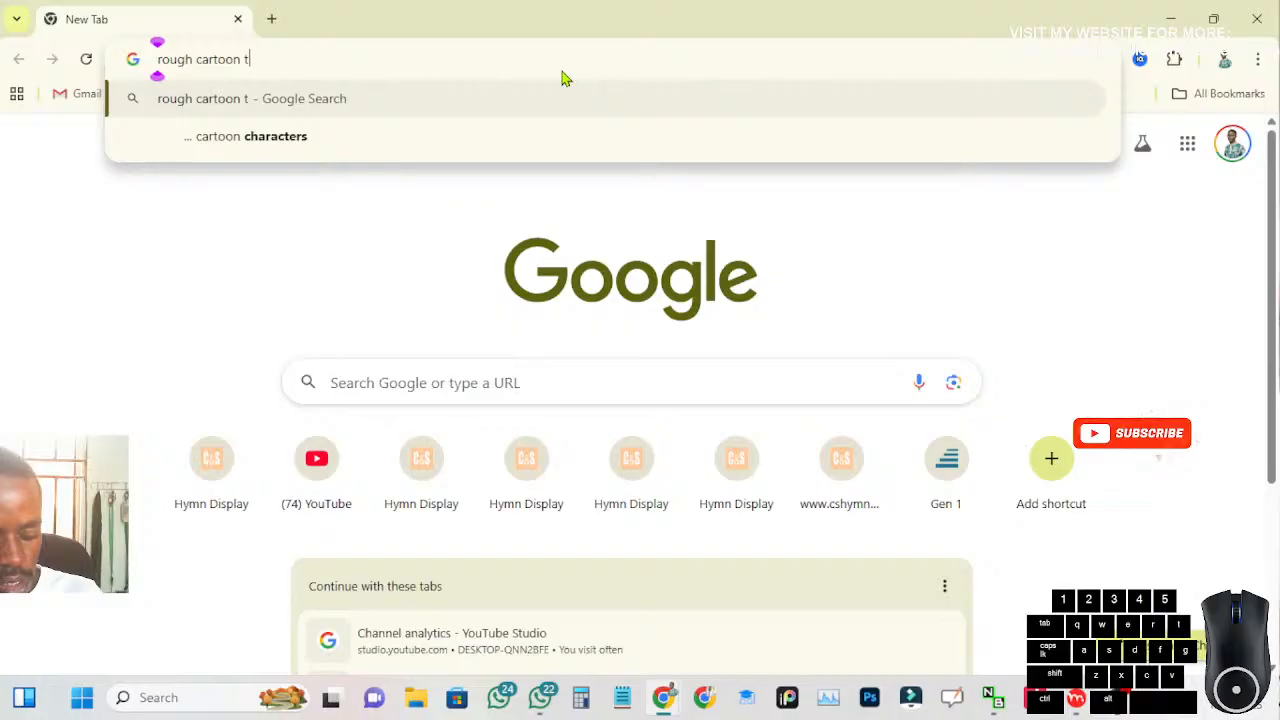
{"action": "type", "text": "exture"}
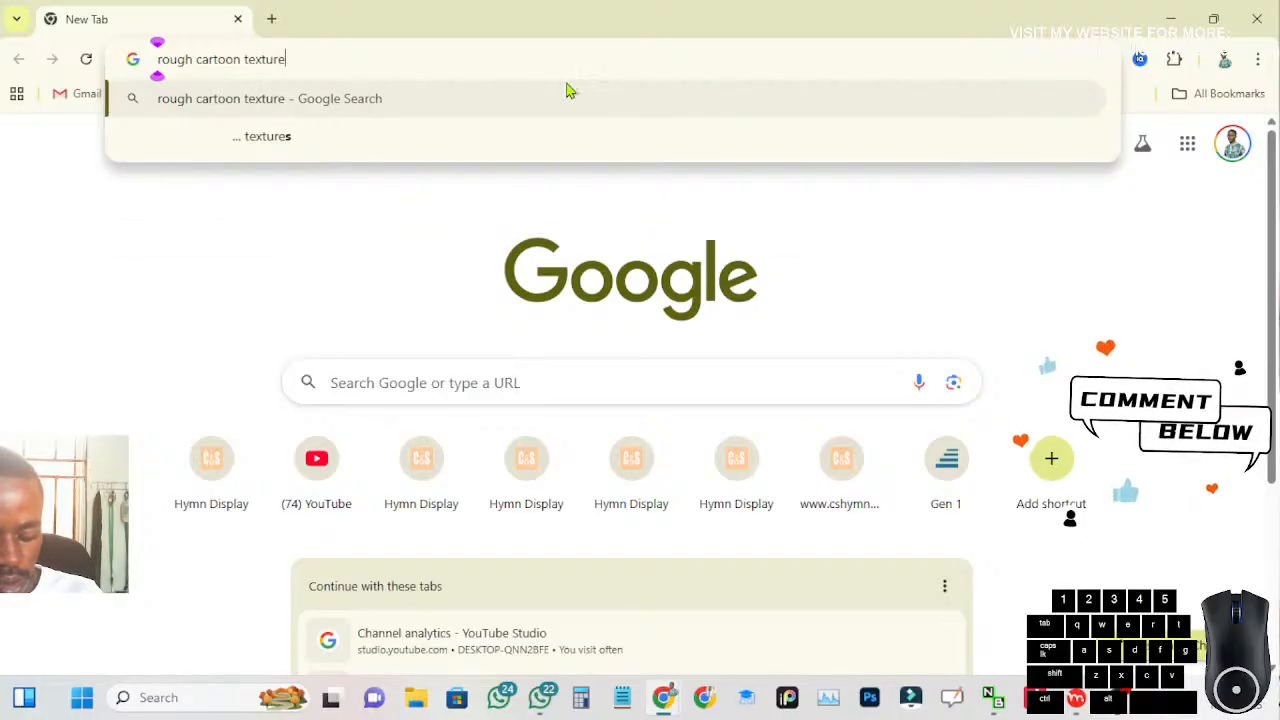
{"action": "key", "text": "Return"}
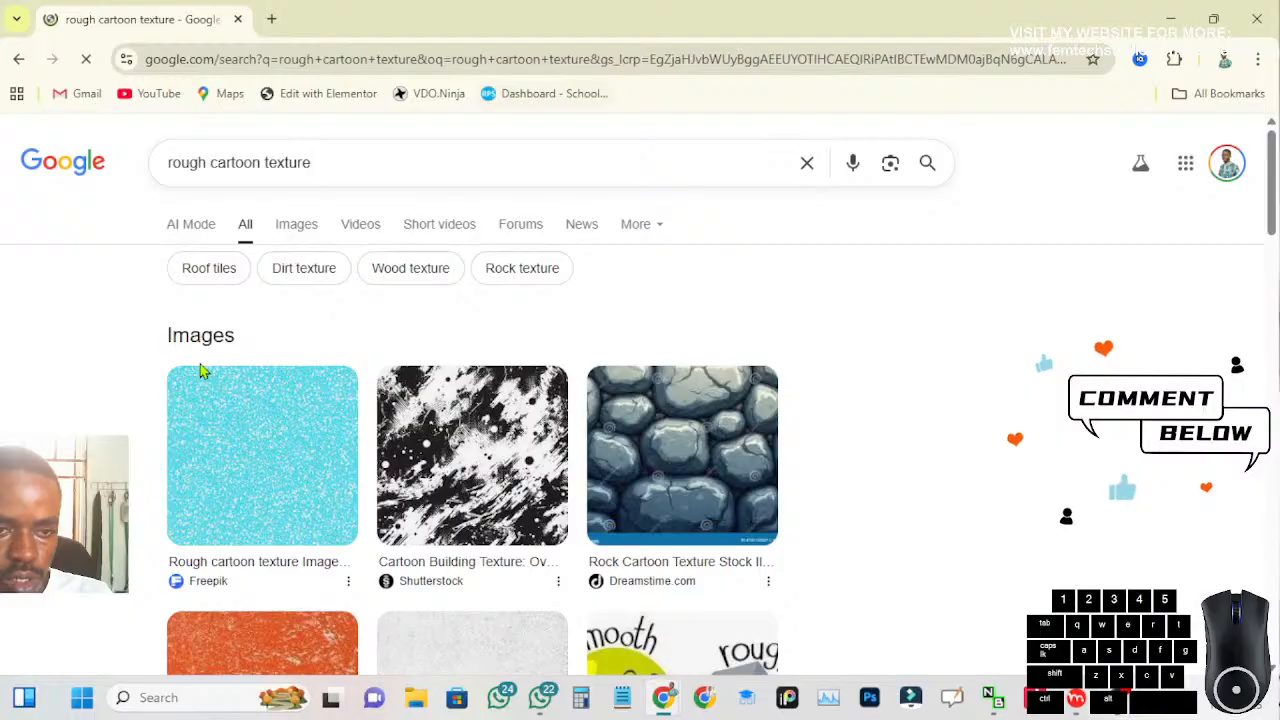
Look through the texture results and refine the Google search to "rough cartoon texture free"
{"action": "scroll", "coordinate": [205, 420], "scroll_direction": "down", "scroll_amount": 2}
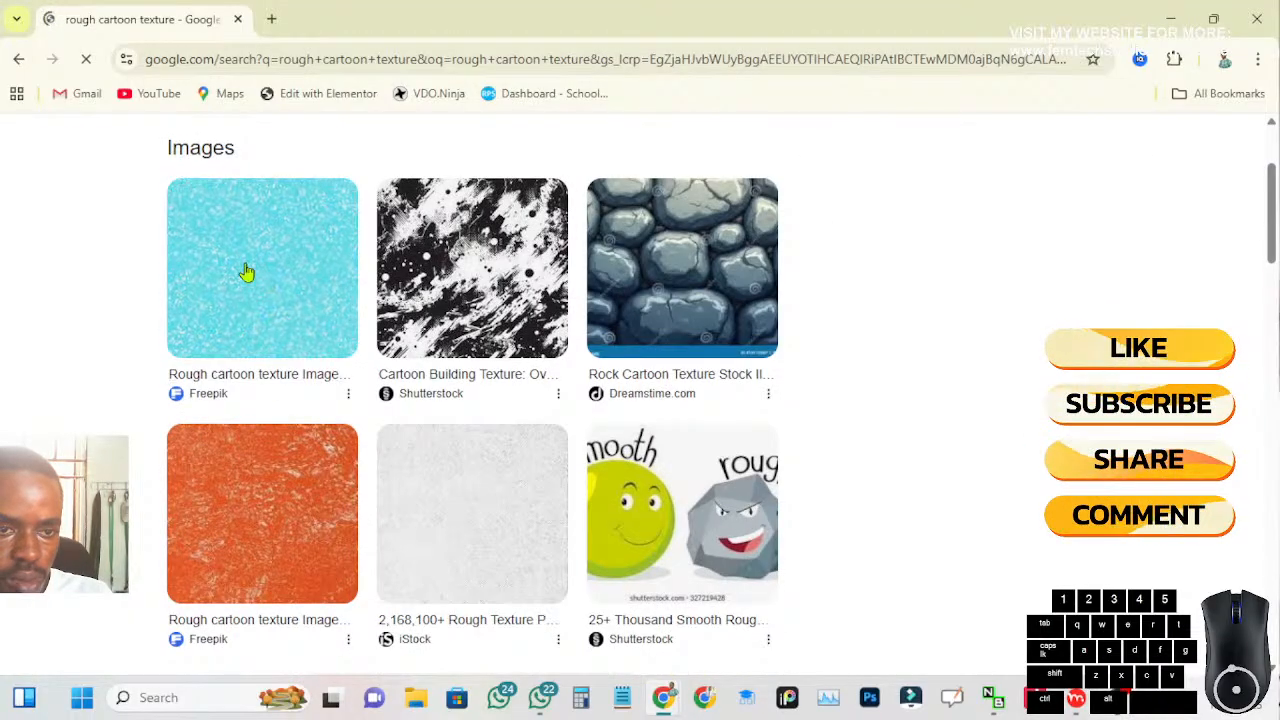
{"action": "scroll", "coordinate": [260, 340], "scroll_direction": "down", "scroll_amount": 2}
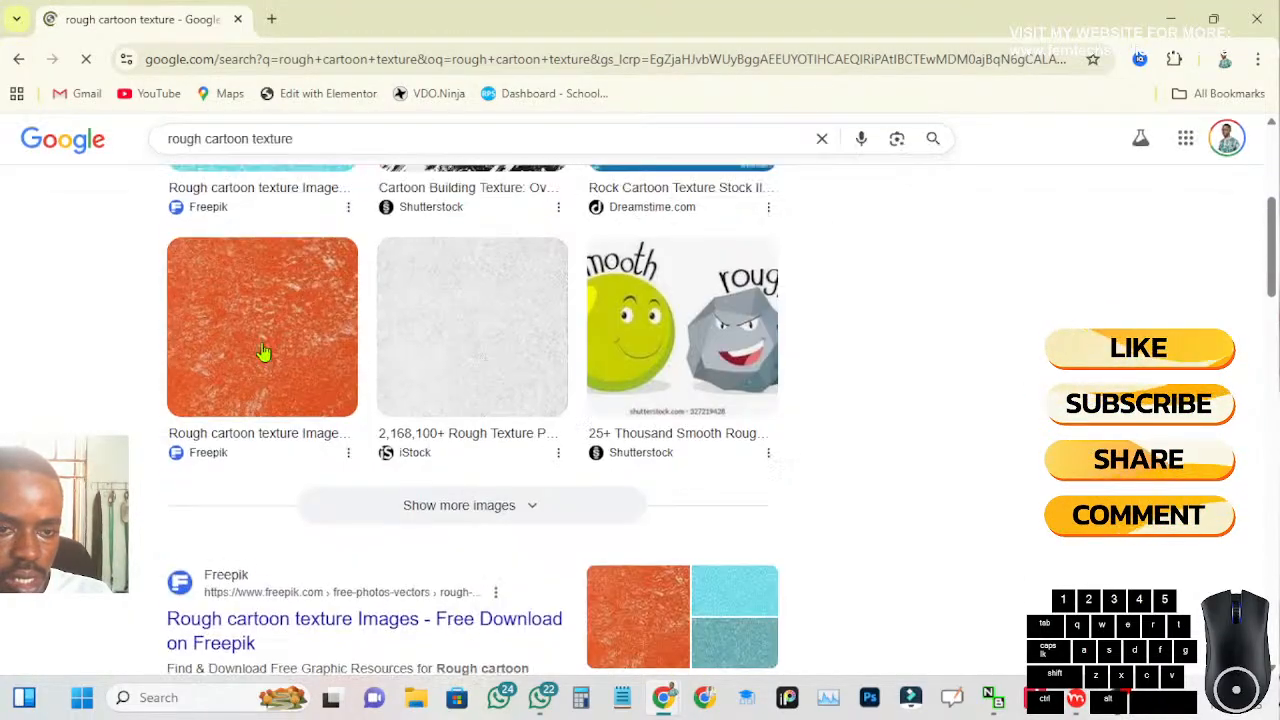
{"action": "scroll", "coordinate": [255, 375], "scroll_direction": "down", "scroll_amount": 5}
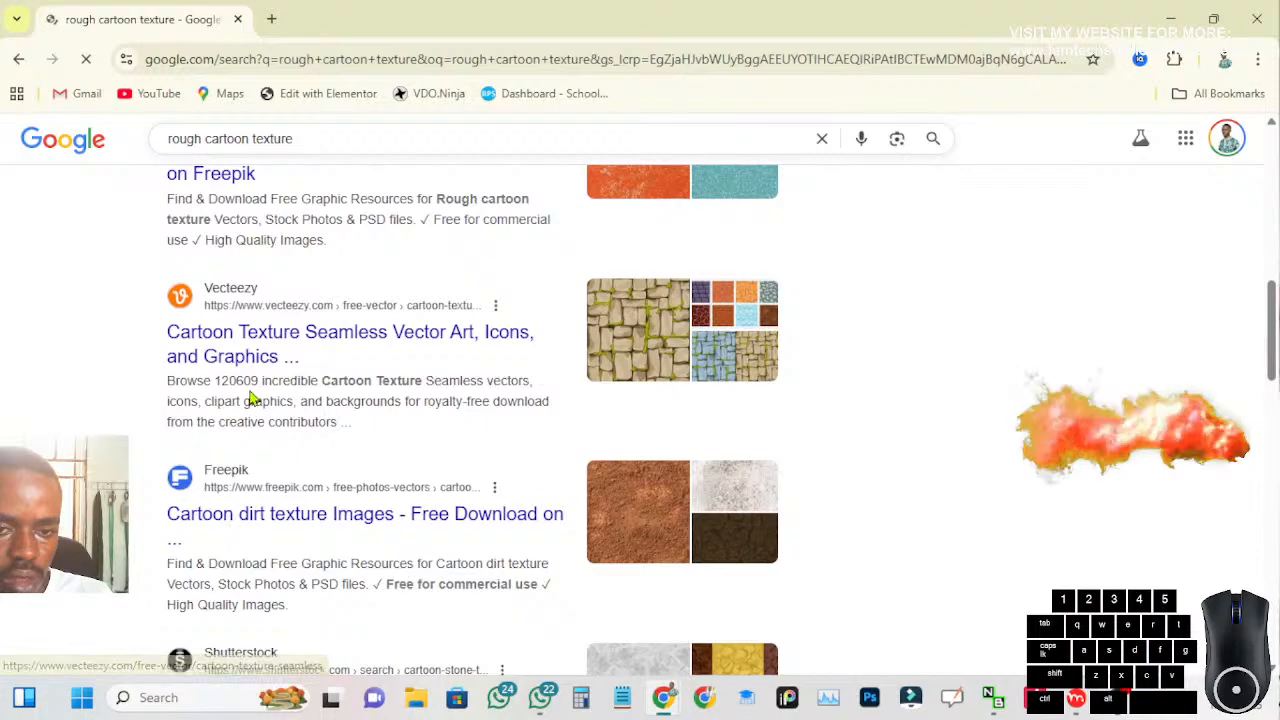
{"action": "scroll", "coordinate": [265, 517], "scroll_direction": "down", "scroll_amount": 1}
{"action": "scroll", "coordinate": [265, 517], "scroll_direction": "down", "scroll_amount": 2}
{"action": "scroll", "coordinate": [263, 528], "scroll_direction": "up", "scroll_amount": 8}
{"action": "left_click", "coordinate": [334, 143]}
{"action": "type", "text": "fr"}
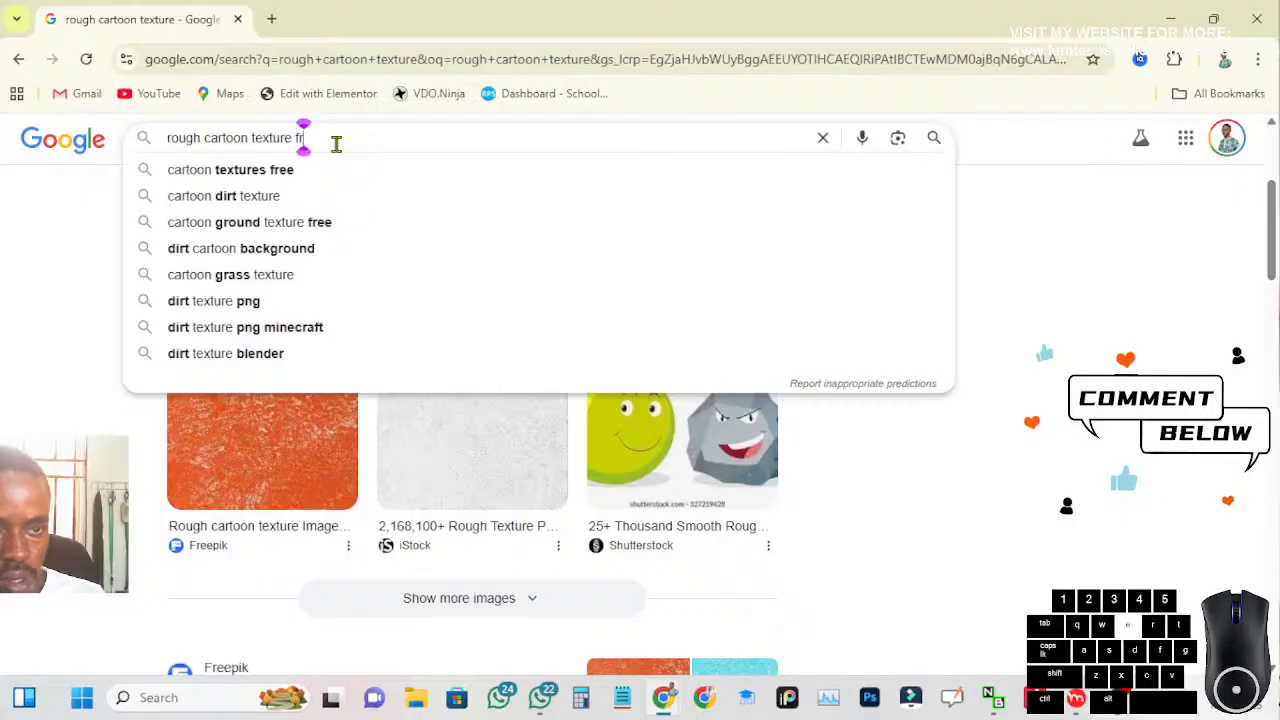
{"action": "type", "text": "ee"}
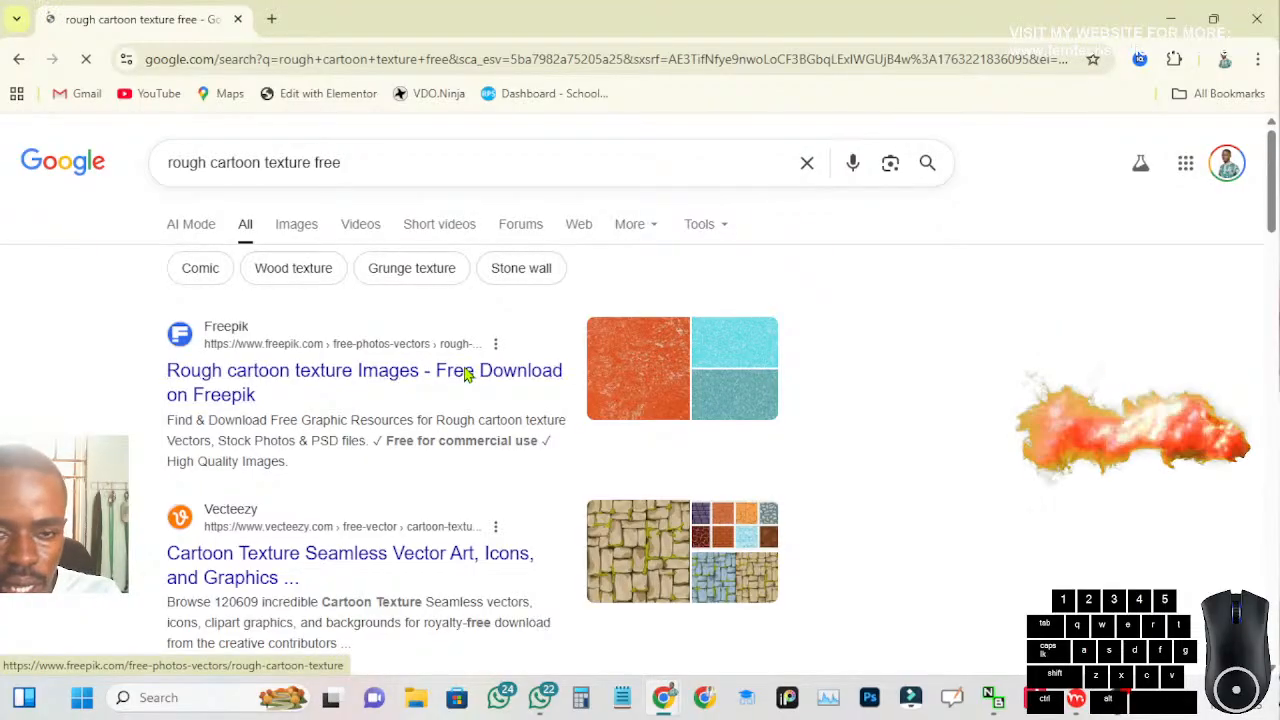
Open Freepik's rough cartoon texture page and refine the site search to "Rough cartoon texture skin"
{"action": "left_click", "coordinate": [467, 373]}
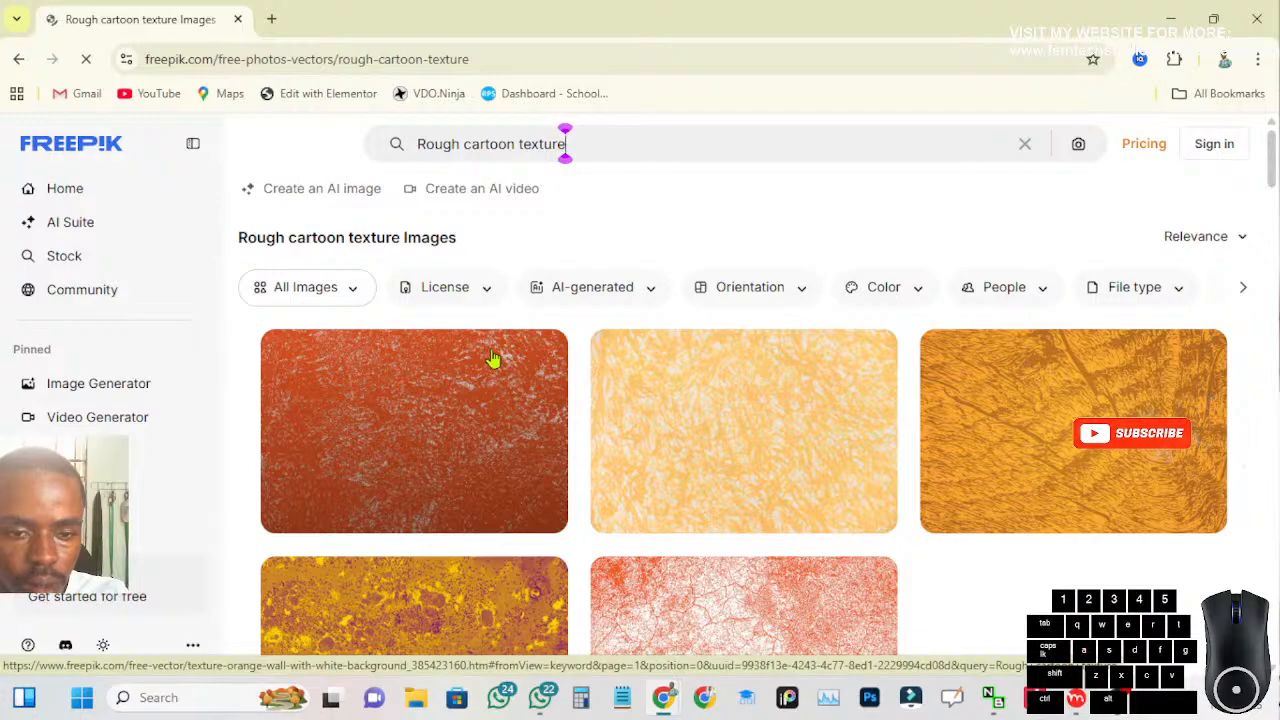
{"action": "scroll", "coordinate": [490, 390], "scroll_direction": "down", "scroll_amount": 1}
{"action": "scroll", "coordinate": [493, 397], "scroll_direction": "down", "scroll_amount": 2}
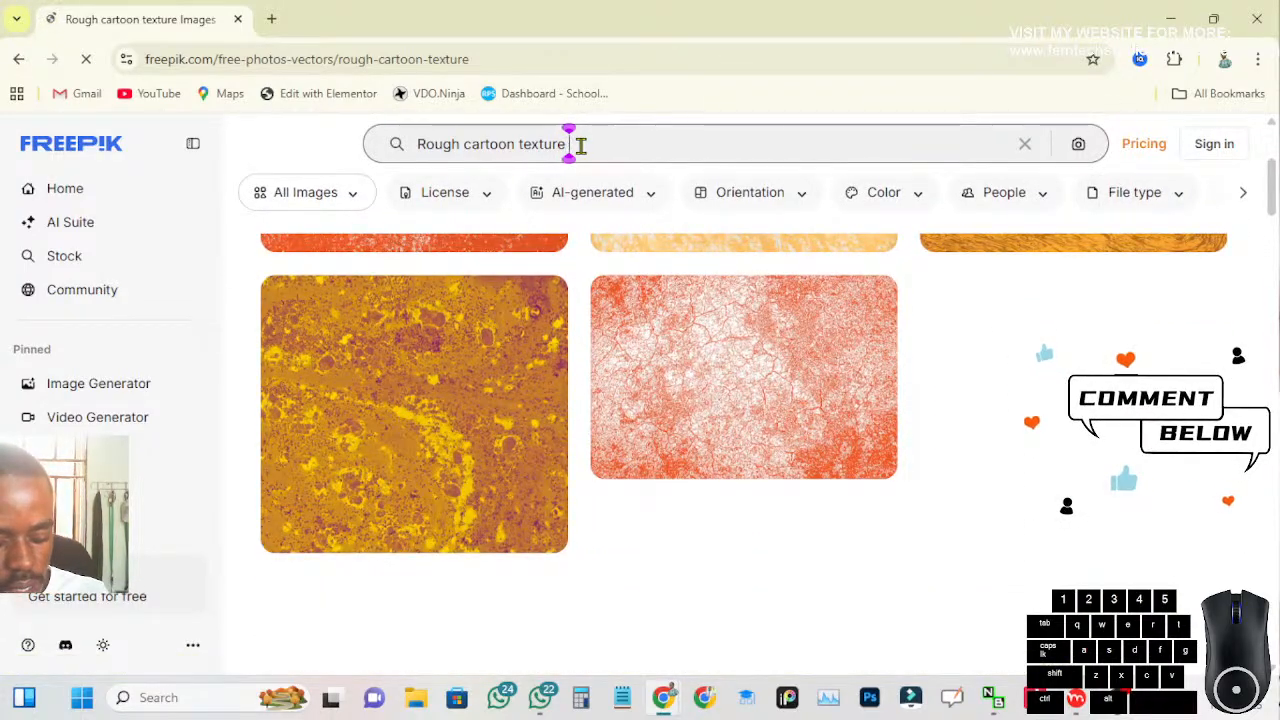
{"action": "type", "text": "skin"}
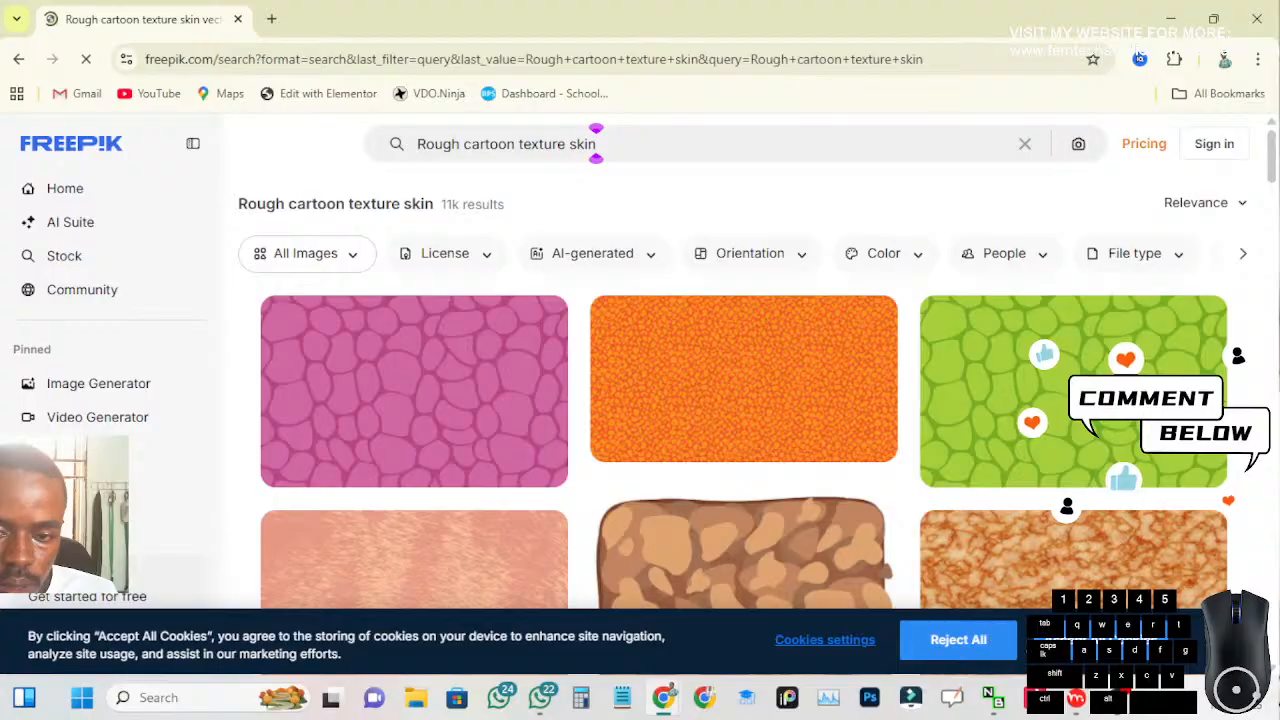
Browse the skin textures on Freepik and try to download the reddish-brown leather-like texture
{"action": "scroll", "coordinate": [690, 430], "scroll_direction": "down", "scroll_amount": 1}
{"action": "scroll", "coordinate": [655, 452], "scroll_direction": "down", "scroll_amount": 3}
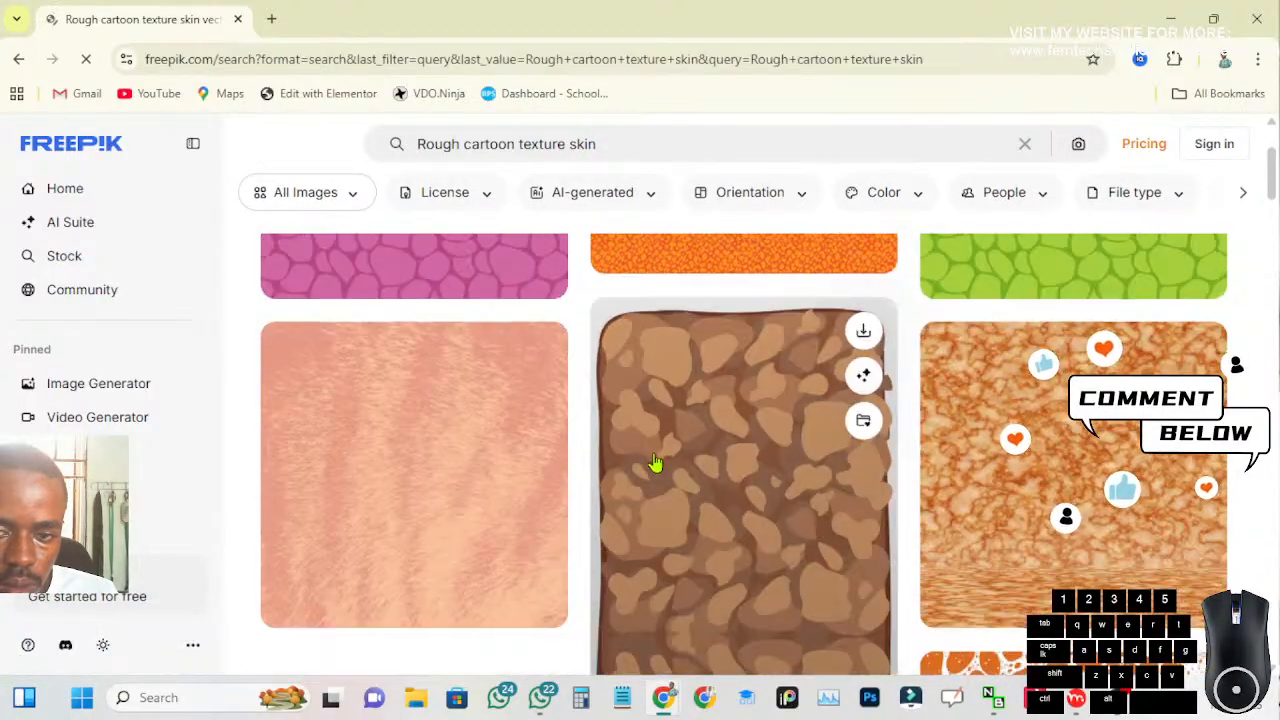
{"action": "scroll", "coordinate": [651, 478], "scroll_direction": "down", "scroll_amount": 3}
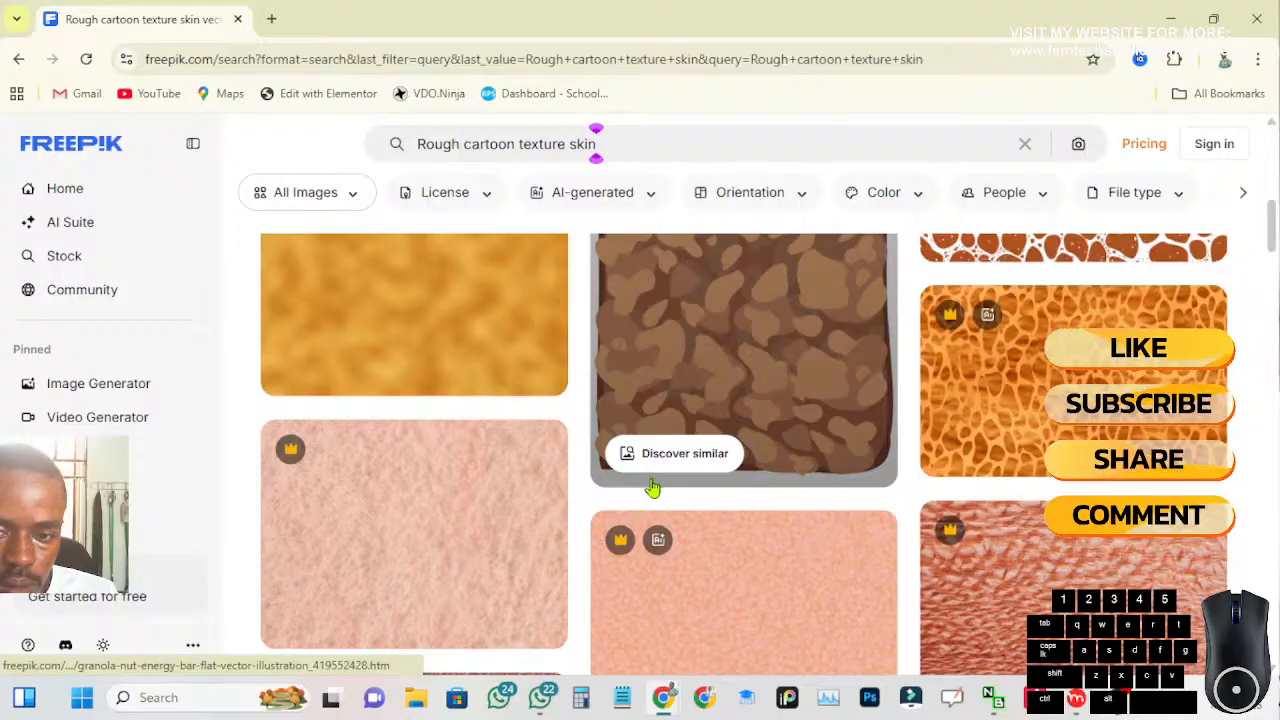
{"action": "scroll", "coordinate": [651, 487], "scroll_direction": "down", "scroll_amount": 2}
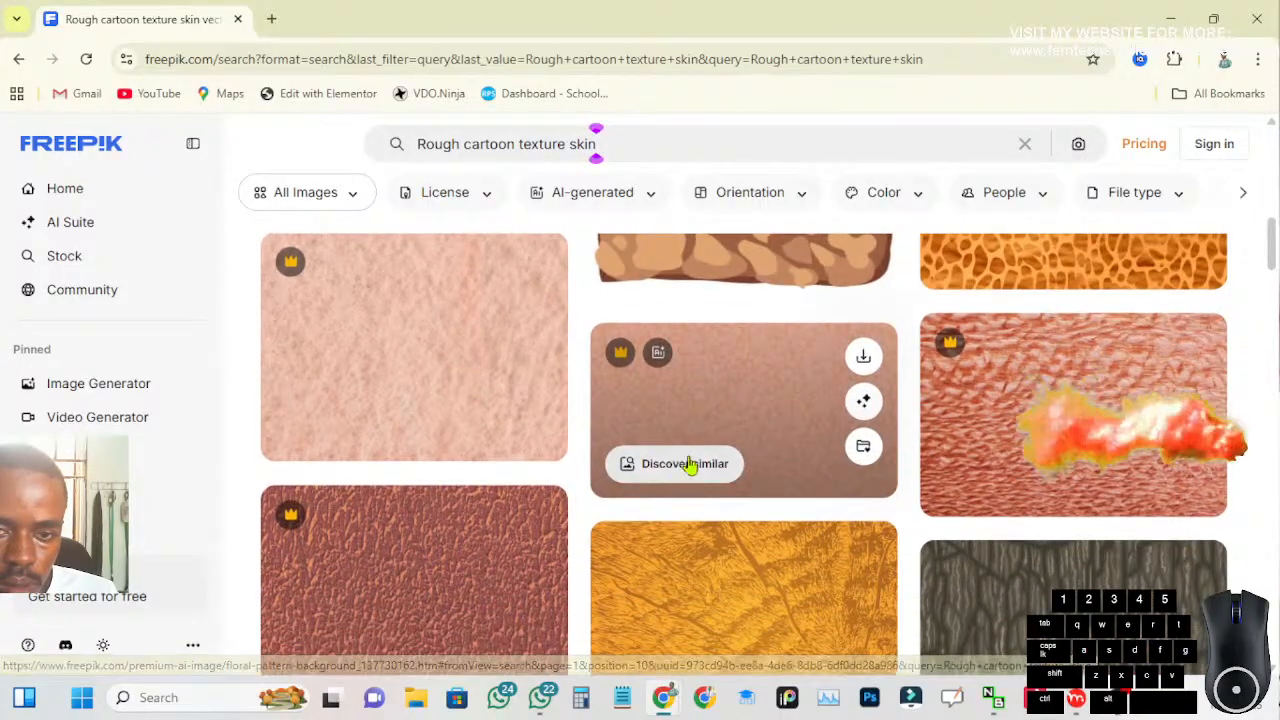
{"action": "scroll", "coordinate": [764, 405], "scroll_direction": "down", "scroll_amount": 1}
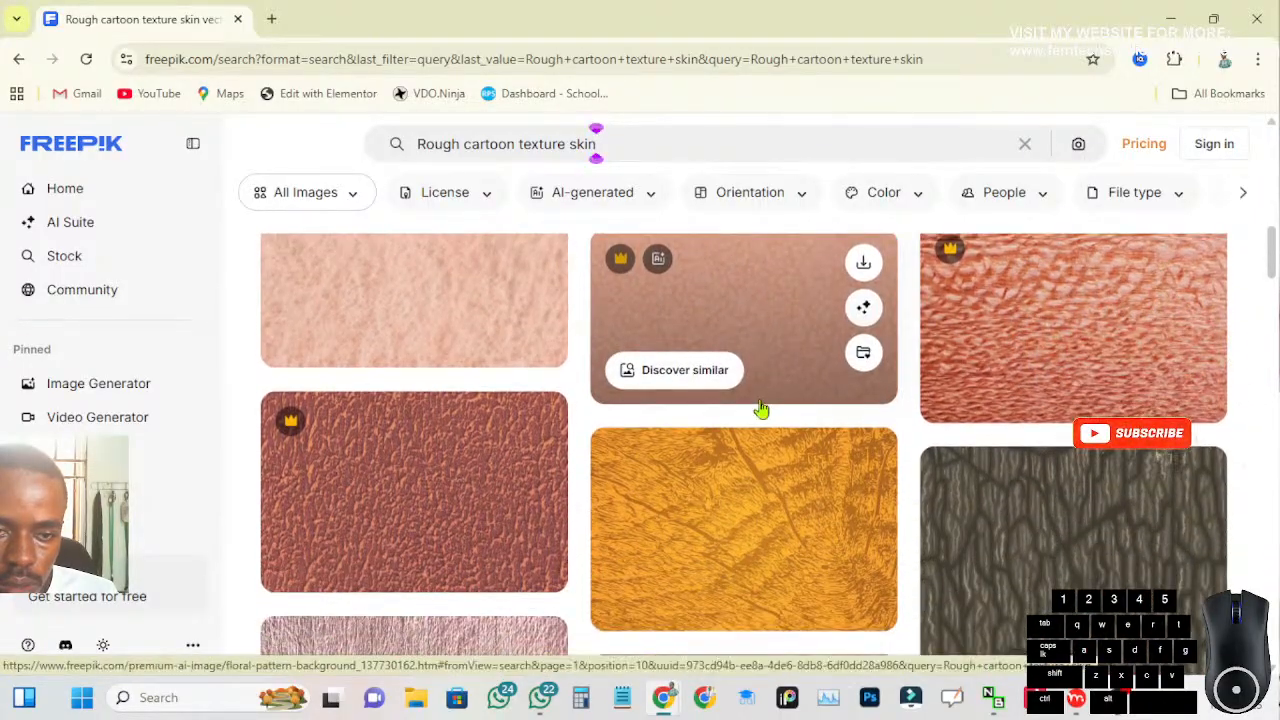
{"action": "scroll", "coordinate": [760, 415], "scroll_direction": "down", "scroll_amount": 1}
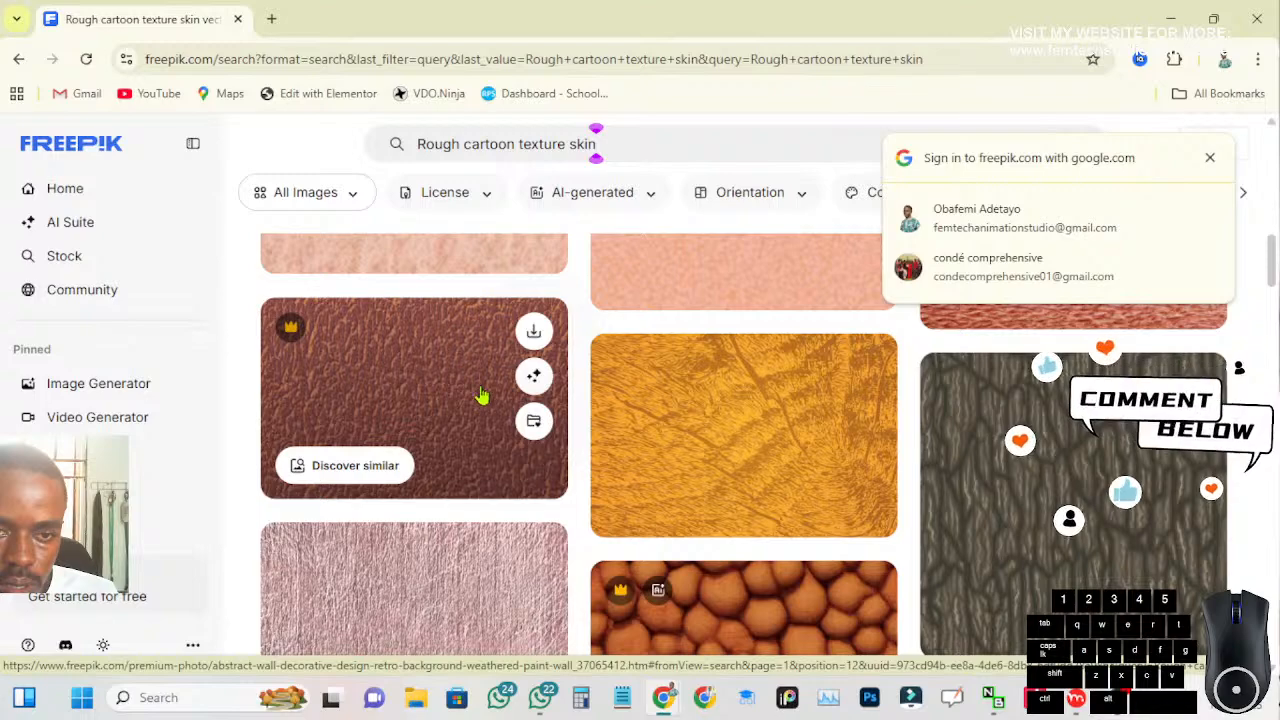
{"action": "left_click", "coordinate": [537, 330]}
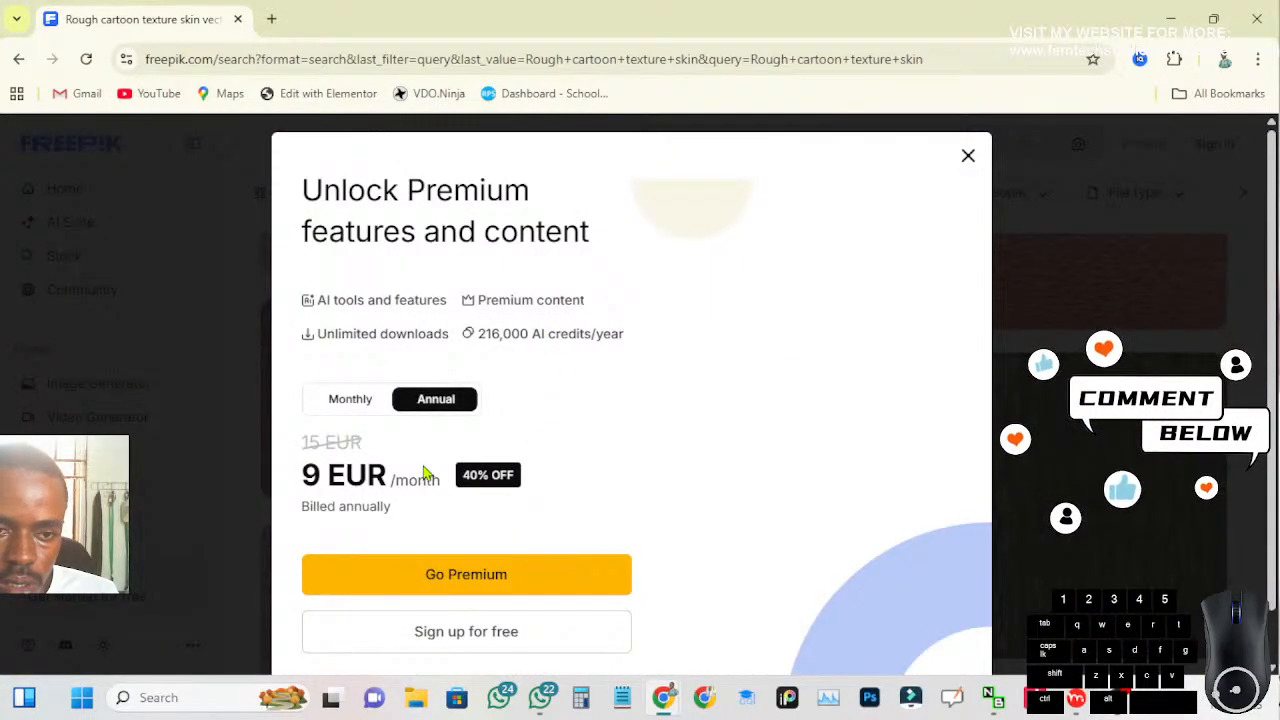
{"action": "scroll", "coordinate": [574, 500], "scroll_direction": "down", "scroll_amount": 1}
{"action": "scroll", "coordinate": [576, 505], "scroll_direction": "up", "scroll_amount": 1}
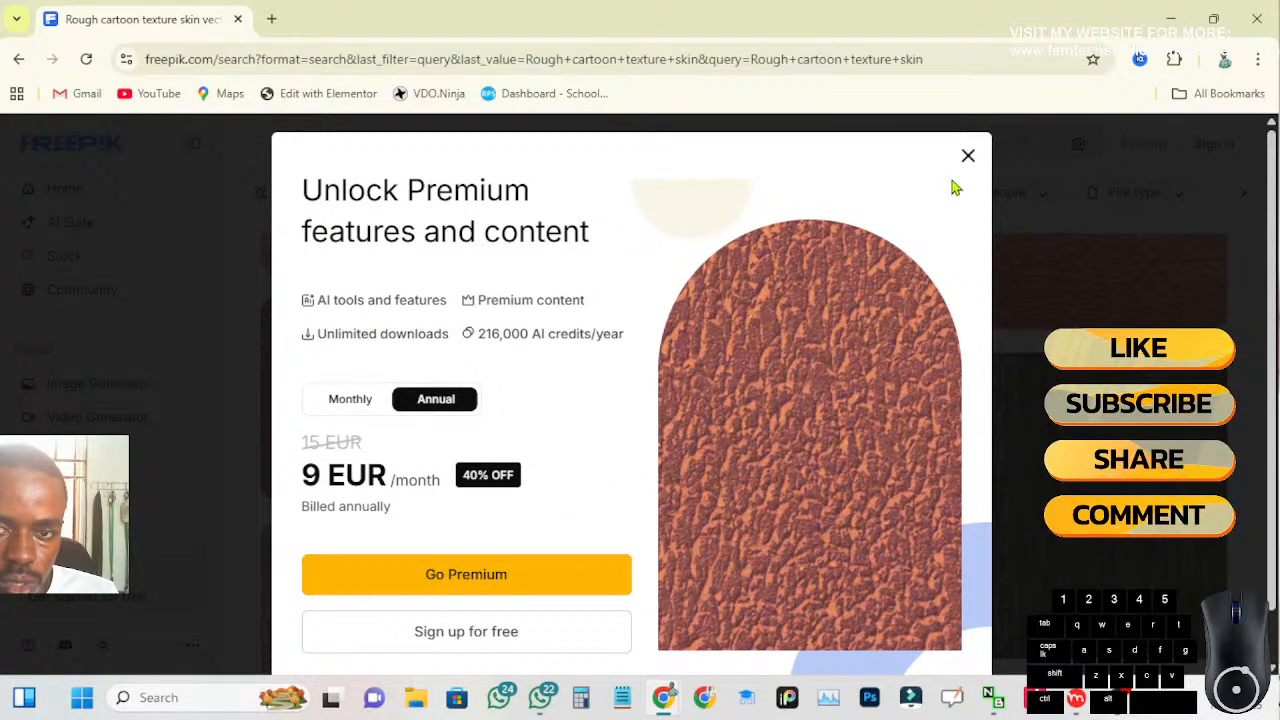
Dismiss the premium offer and return to Freepik's earlier "Rough cartoon texture" results
{"action": "left_click", "coordinate": [969, 155]}
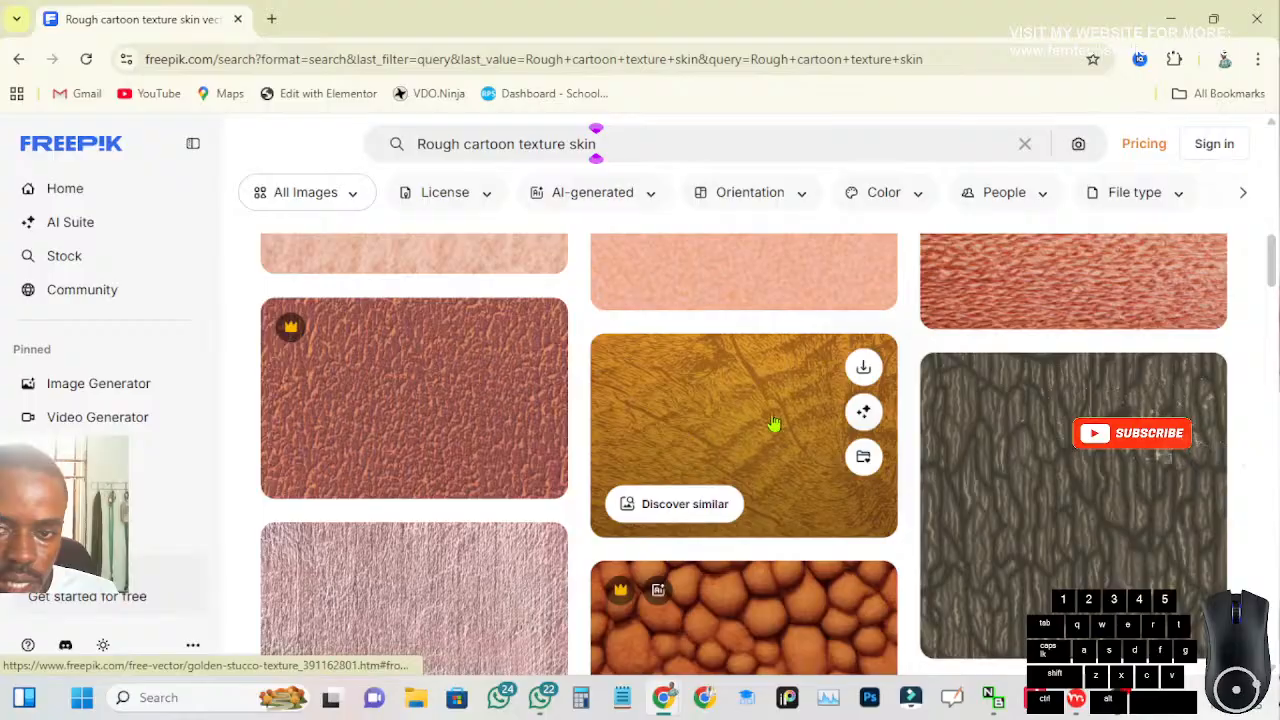
{"action": "scroll", "coordinate": [775, 425], "scroll_direction": "up", "scroll_amount": 2}
{"action": "left_click", "coordinate": [20, 62]}
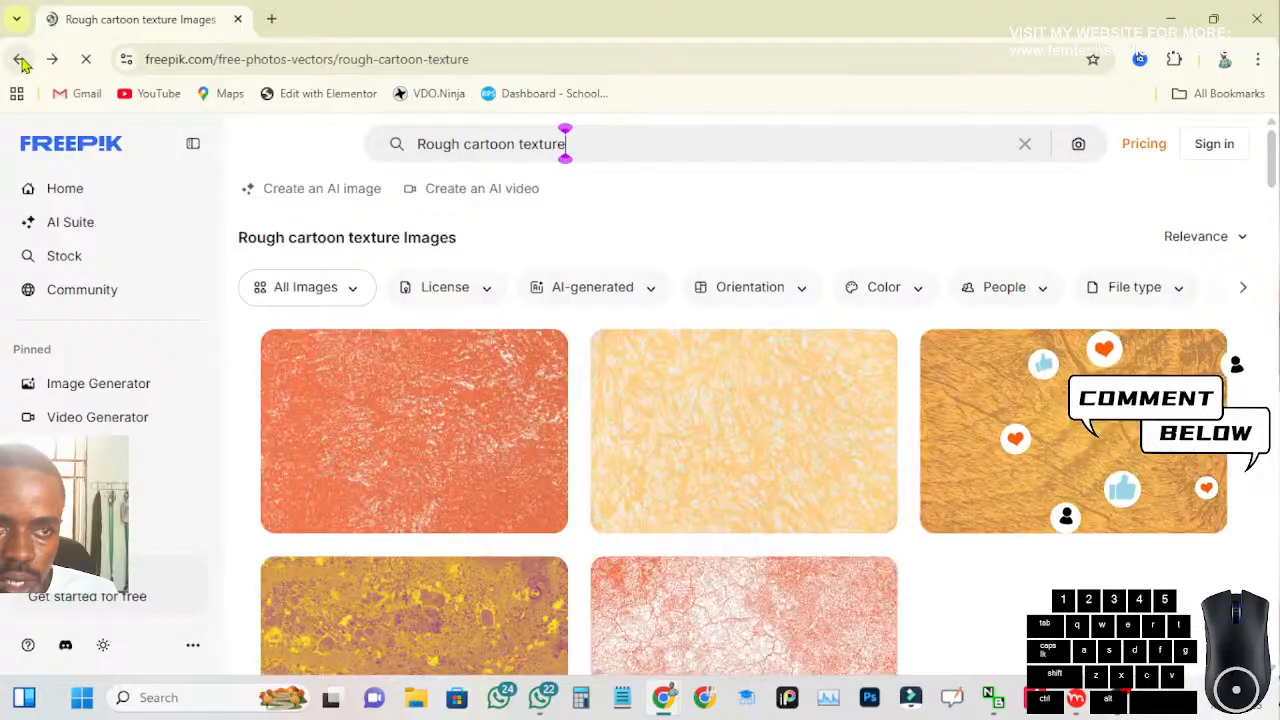
Compare the rough cartoon textures in the results and download the orange wall texture with white background
{"action": "mouse_move", "coordinate": [431, 431]}
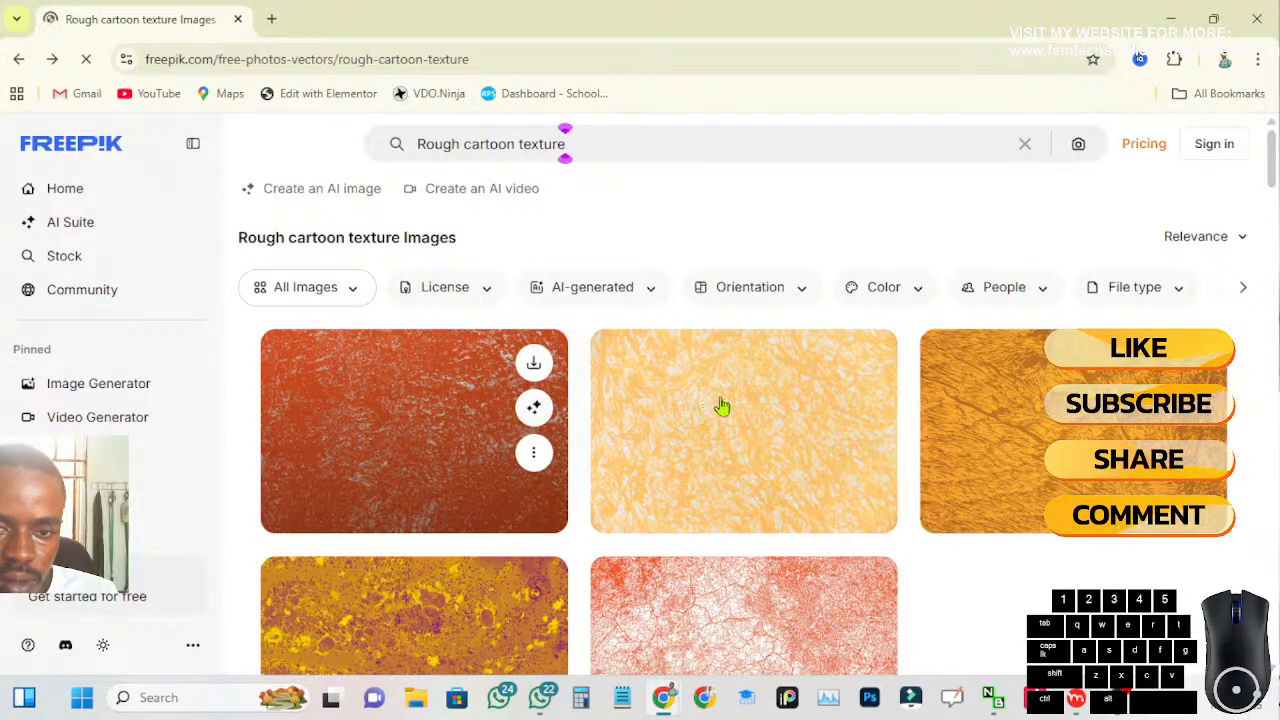
{"action": "mouse_move", "coordinate": [731, 408]}
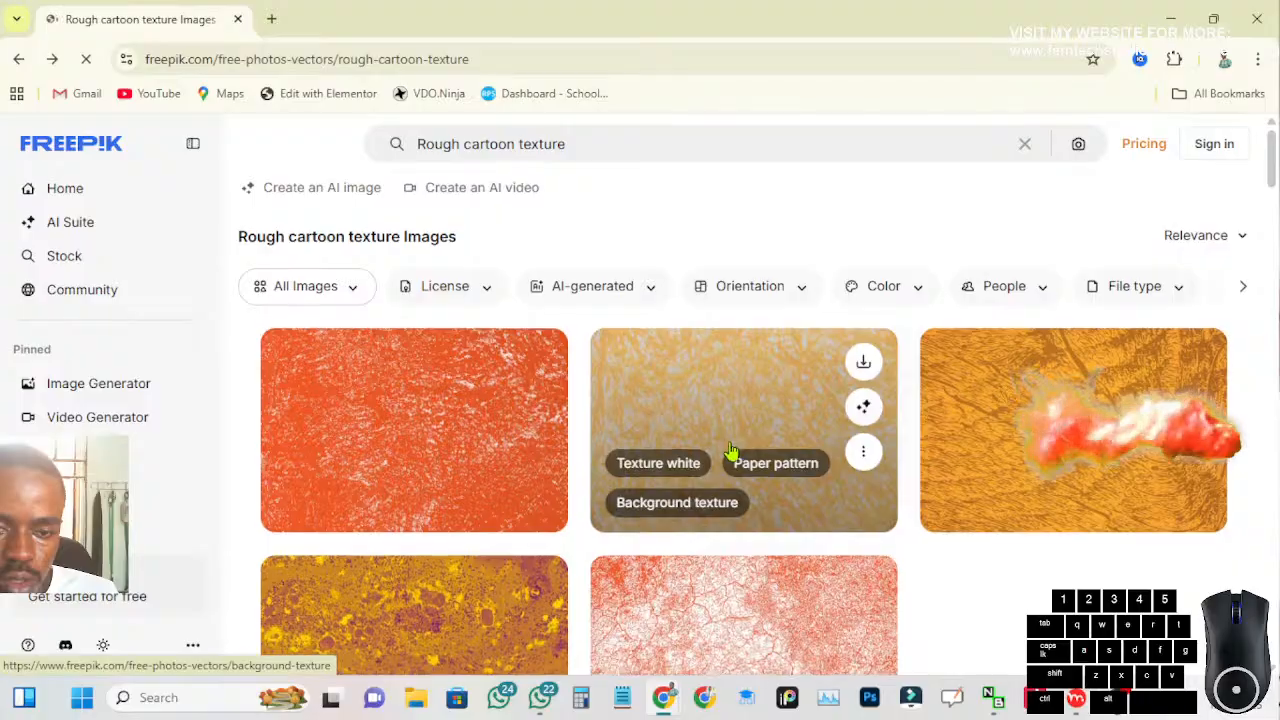
{"action": "scroll", "coordinate": [745, 470], "scroll_direction": "down", "scroll_amount": 3}
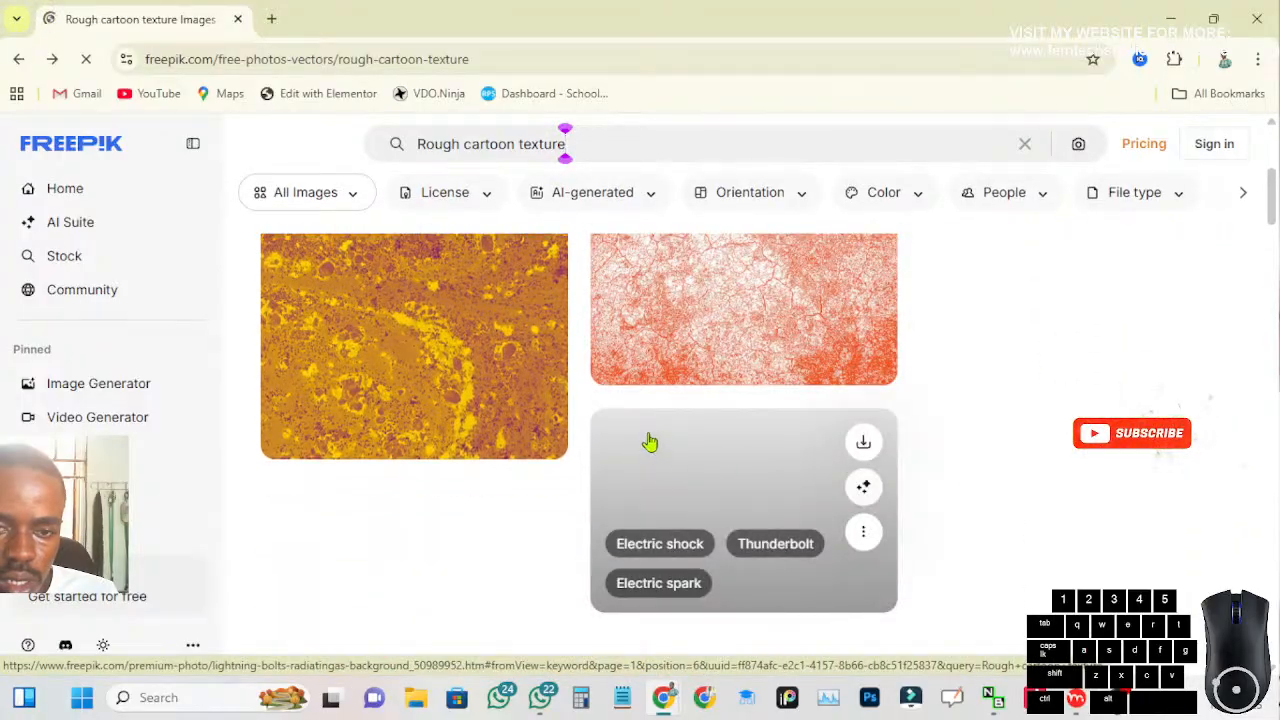
{"action": "scroll", "coordinate": [768, 412], "scroll_direction": "up", "scroll_amount": 1}
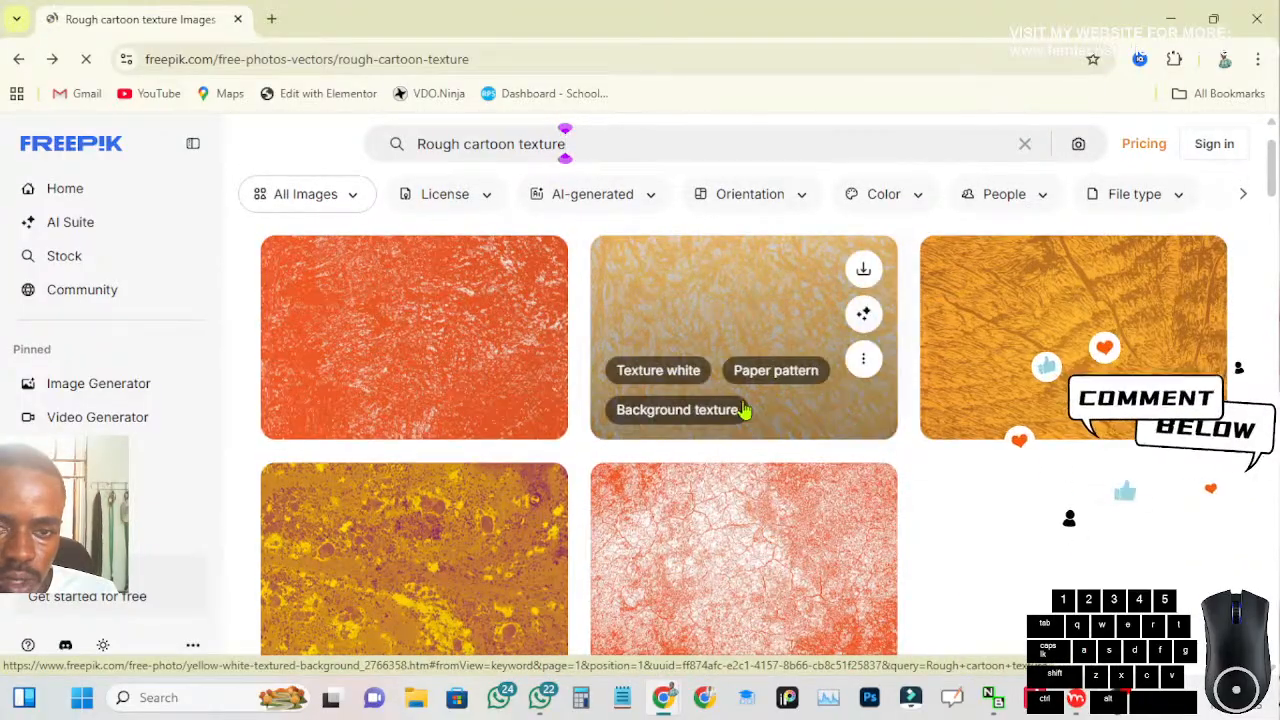
{"action": "scroll", "coordinate": [540, 365], "scroll_direction": "up", "scroll_amount": 1}
{"action": "scroll", "coordinate": [537, 360], "scroll_direction": "up", "scroll_amount": 1}
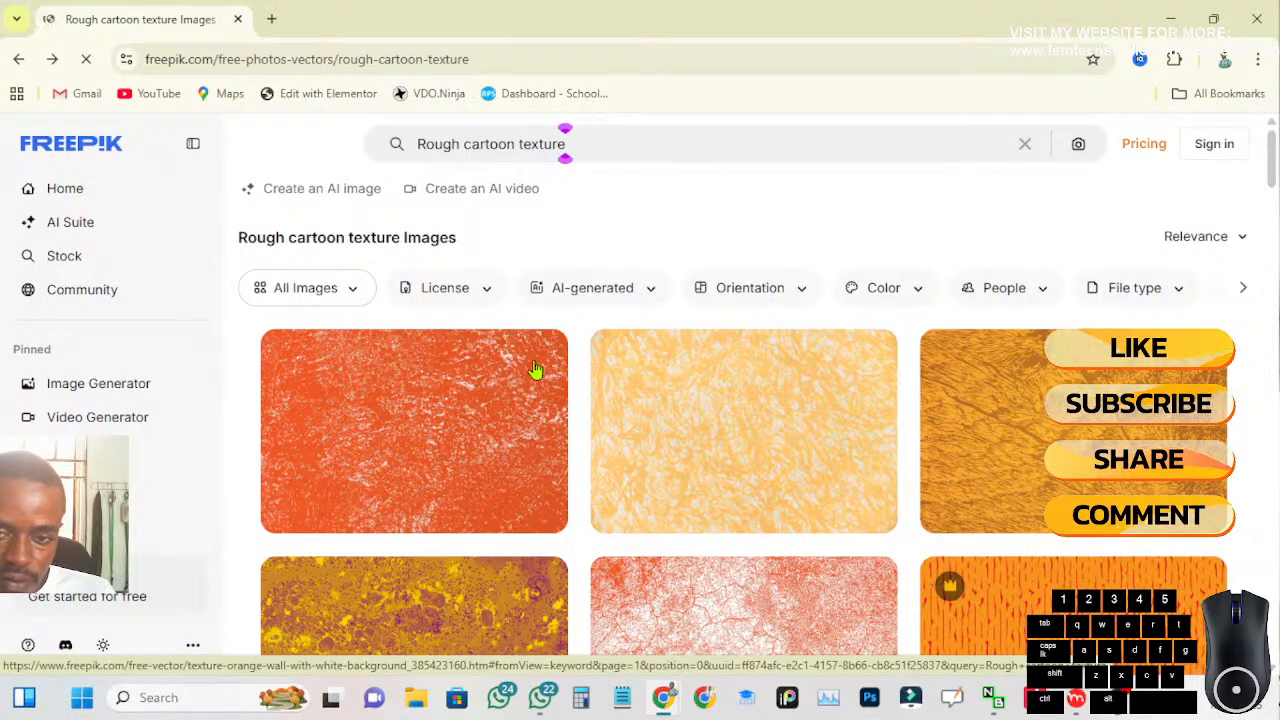
{"action": "scroll", "coordinate": [1065, 412], "scroll_direction": "down", "scroll_amount": 1}
{"action": "scroll", "coordinate": [1068, 410], "scroll_direction": "down", "scroll_amount": 2}
{"action": "scroll", "coordinate": [1070, 428], "scroll_direction": "up", "scroll_amount": 3}
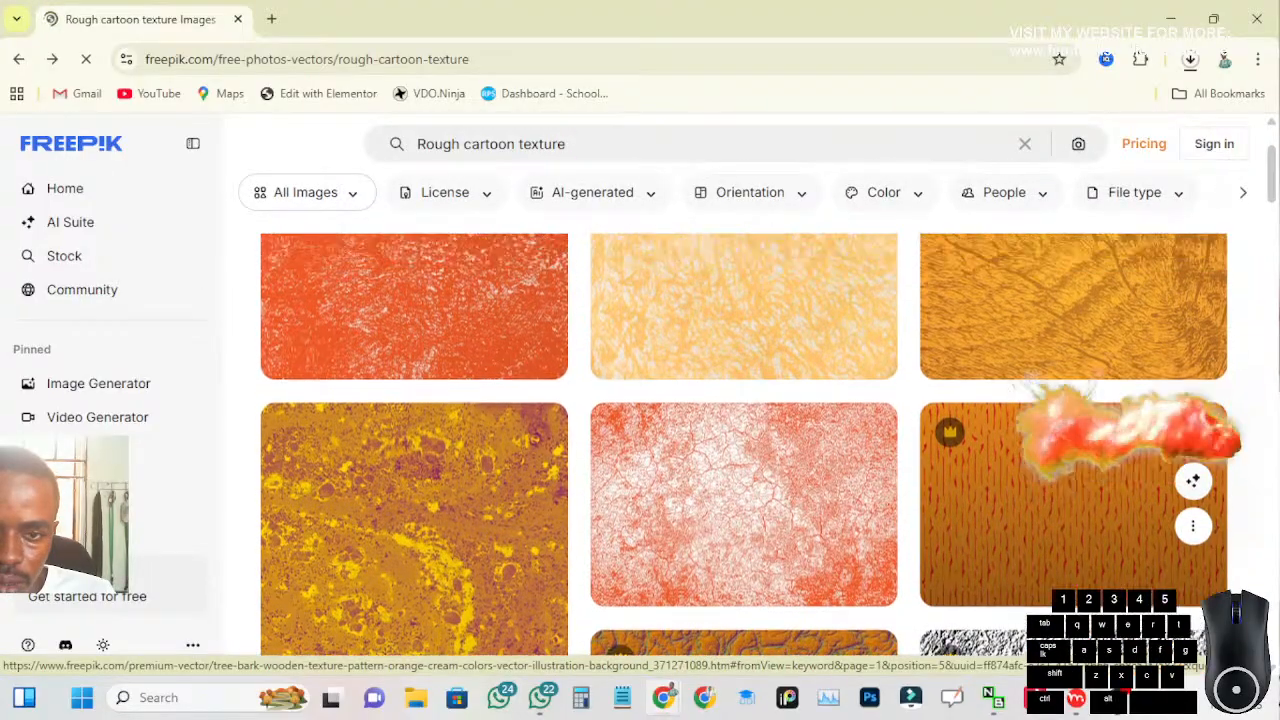
Check the texture archive in the recent download history and switch back to leo.moho in Moho Pro
{"action": "left_click", "coordinate": [1190, 60]}
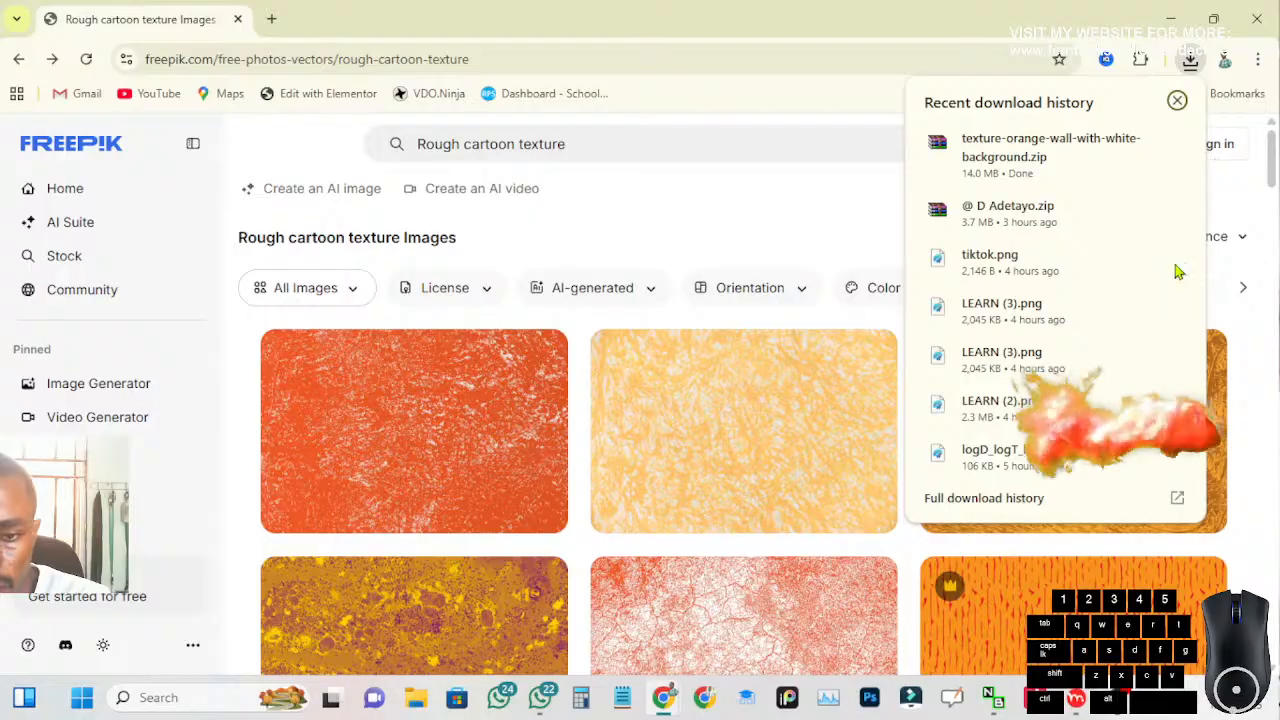
{"action": "left_click", "coordinate": [1080, 705]}
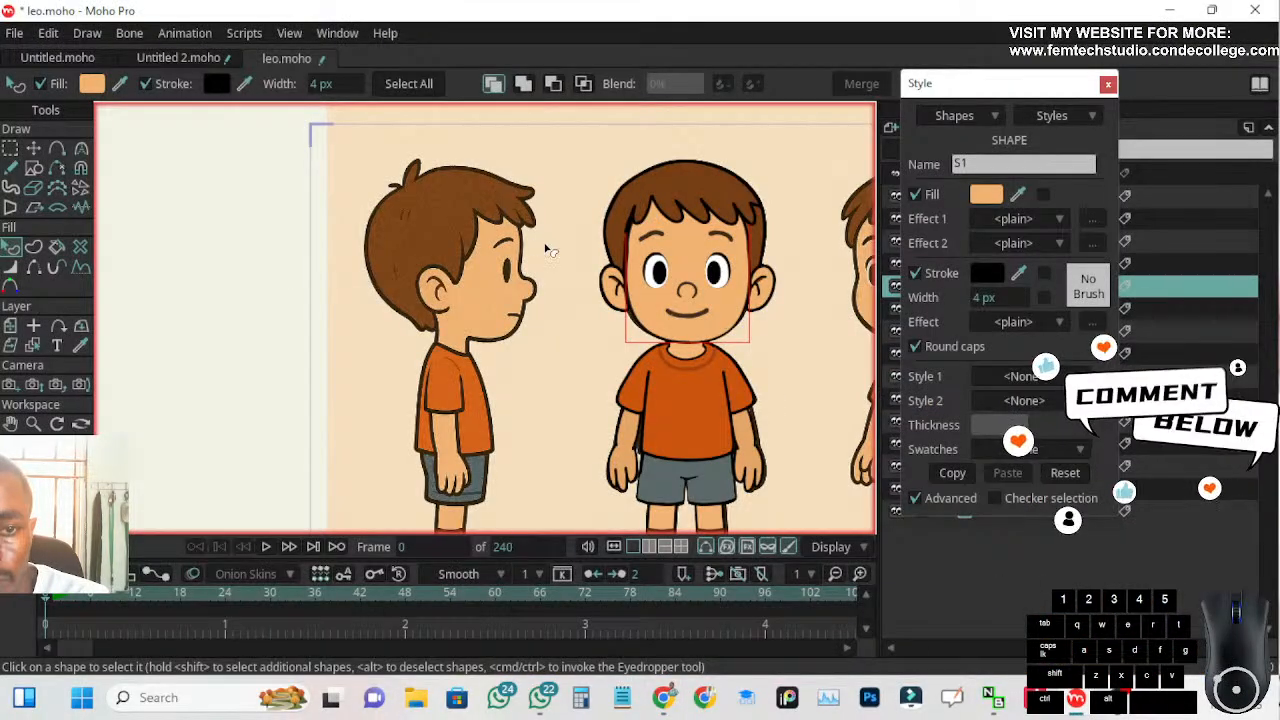
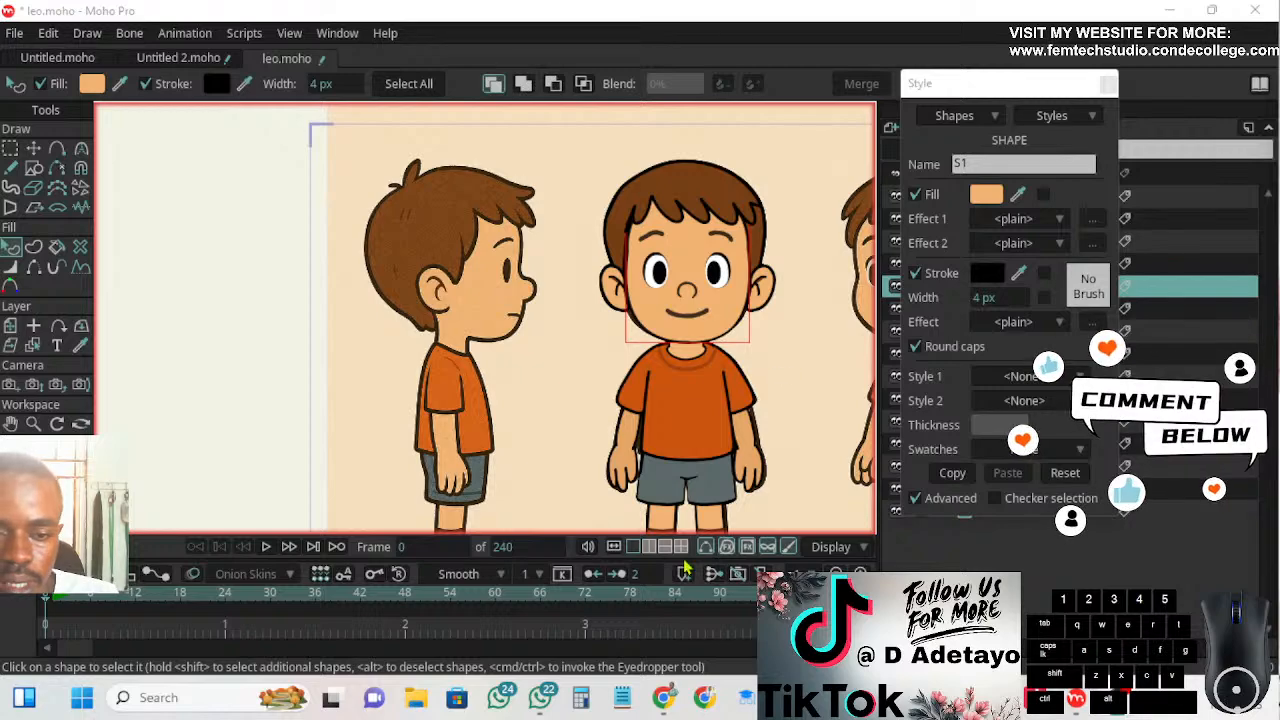
Switch to Chrome and show the downloaded orange wall texture archive in its Downloads folder, with the folder window maximized
{"action": "mouse_move", "coordinate": [664, 697]}
{"action": "left_click", "coordinate": [692, 640]}
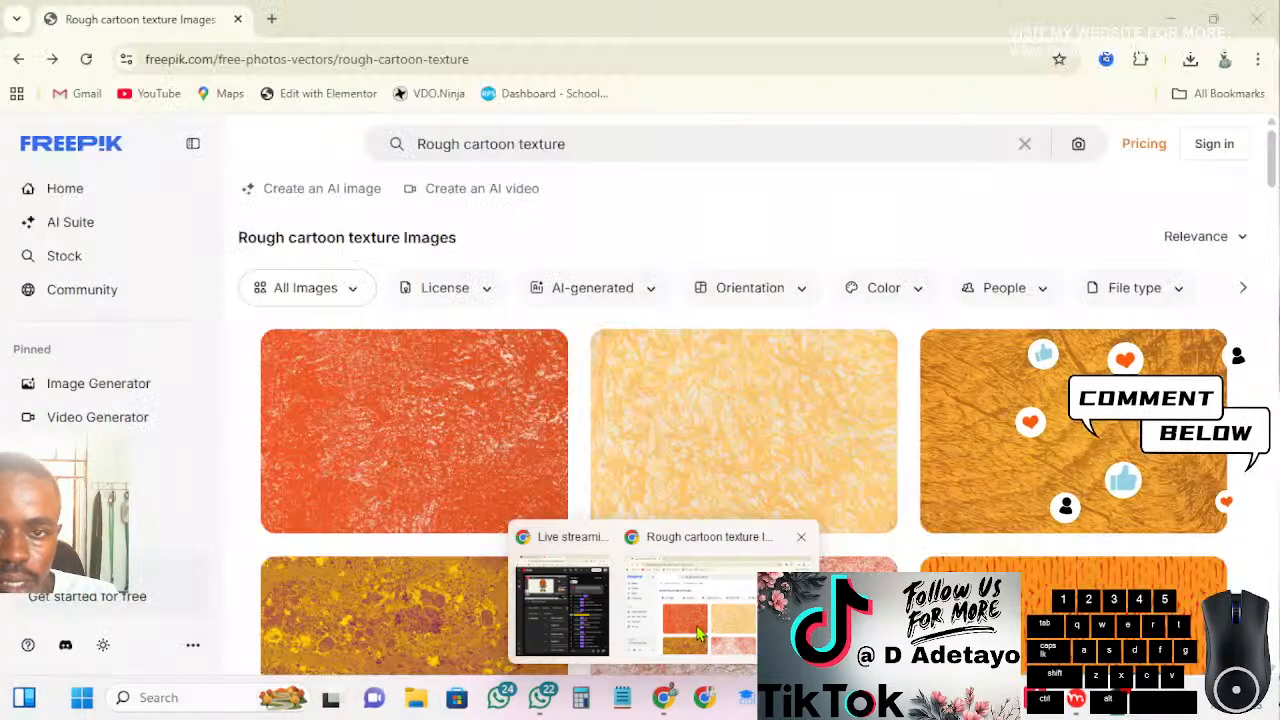
{"action": "left_click", "coordinate": [1190, 62]}
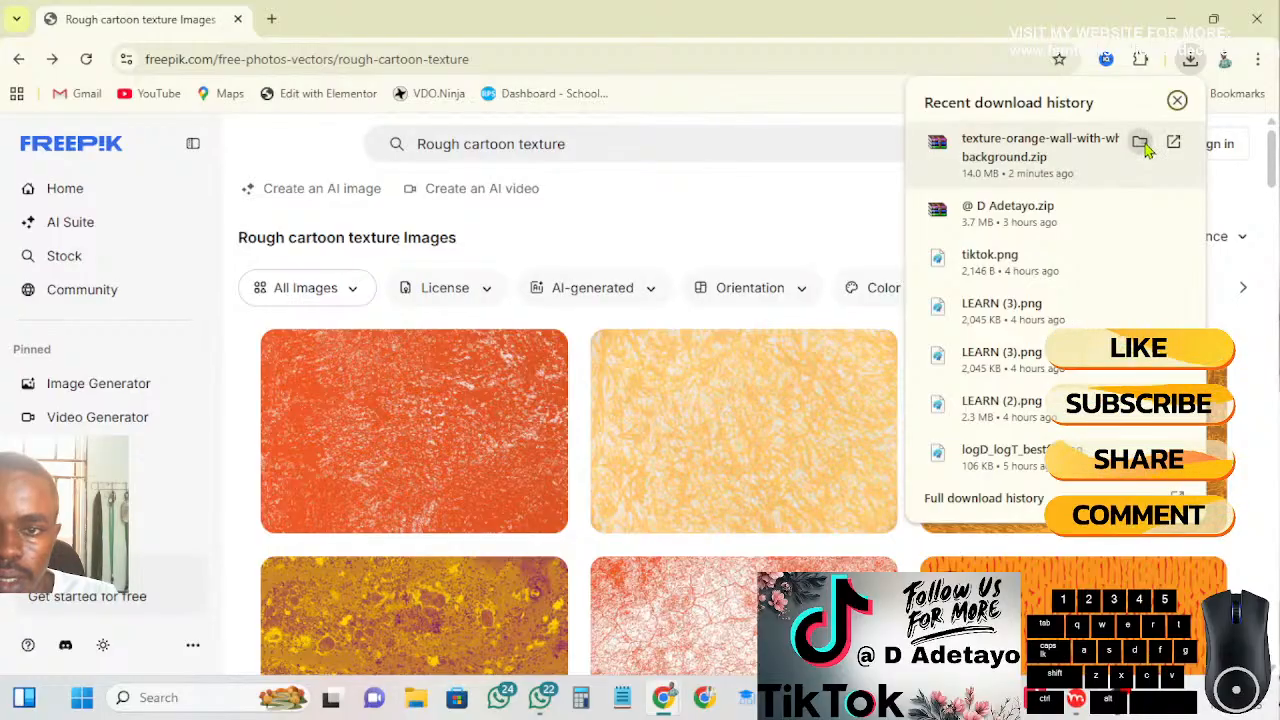
{"action": "left_click", "coordinate": [1141, 144]}
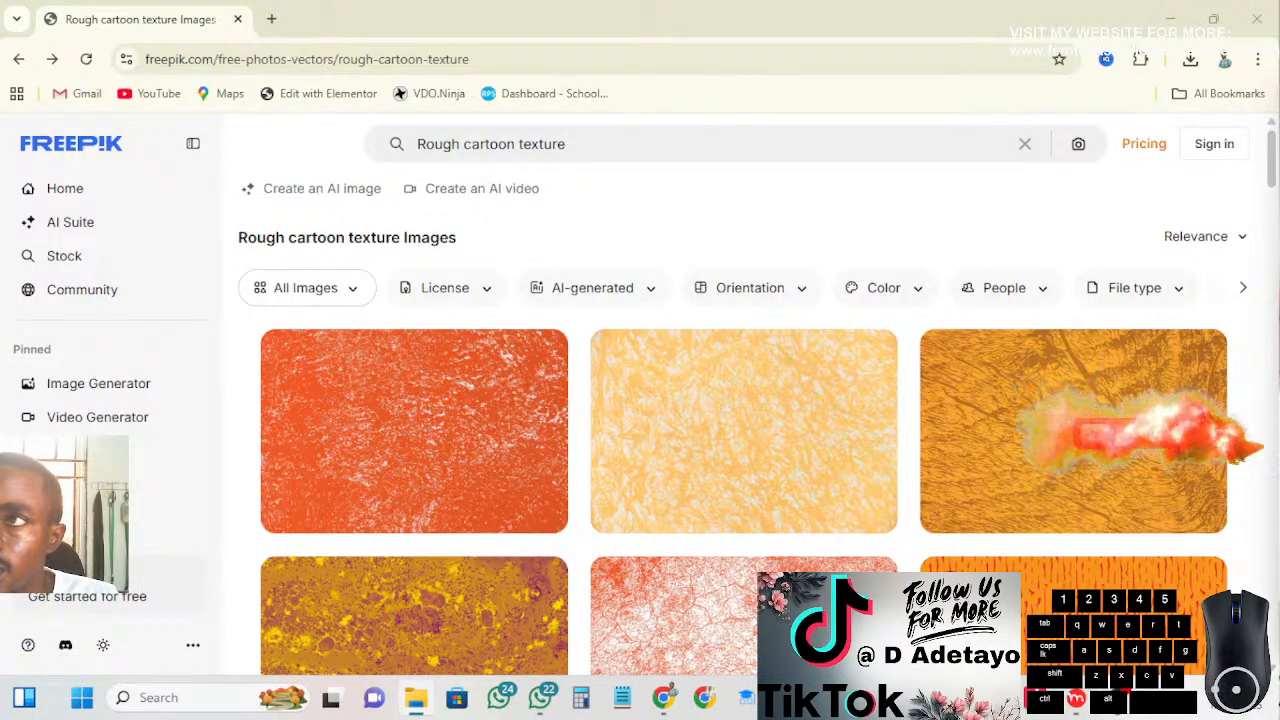
{"action": "left_click_drag", "start_coordinate": [1279, 125], "coordinate": [754, 46]}
{"action": "double_click", "coordinate": [754, 46]}
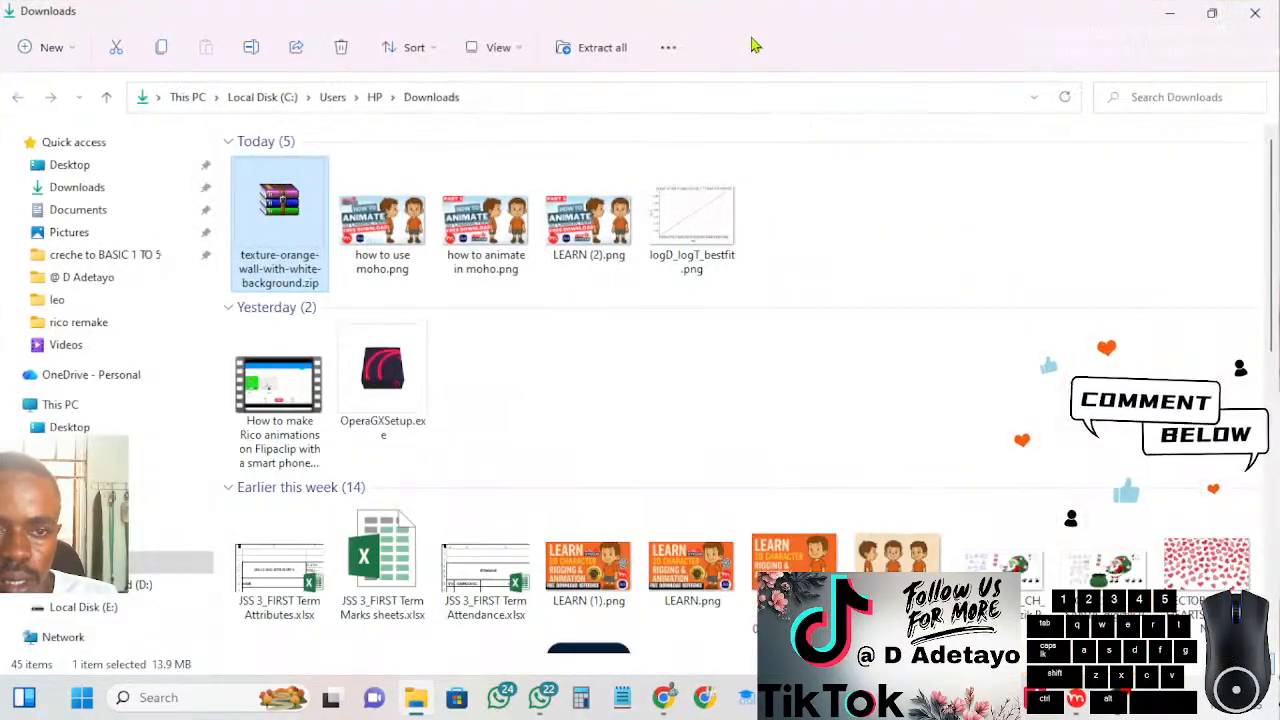
Extract texture-orange-wall-with-white-background.zip into a folder of the same name and open that folder
{"action": "right_click", "coordinate": [277, 212]}
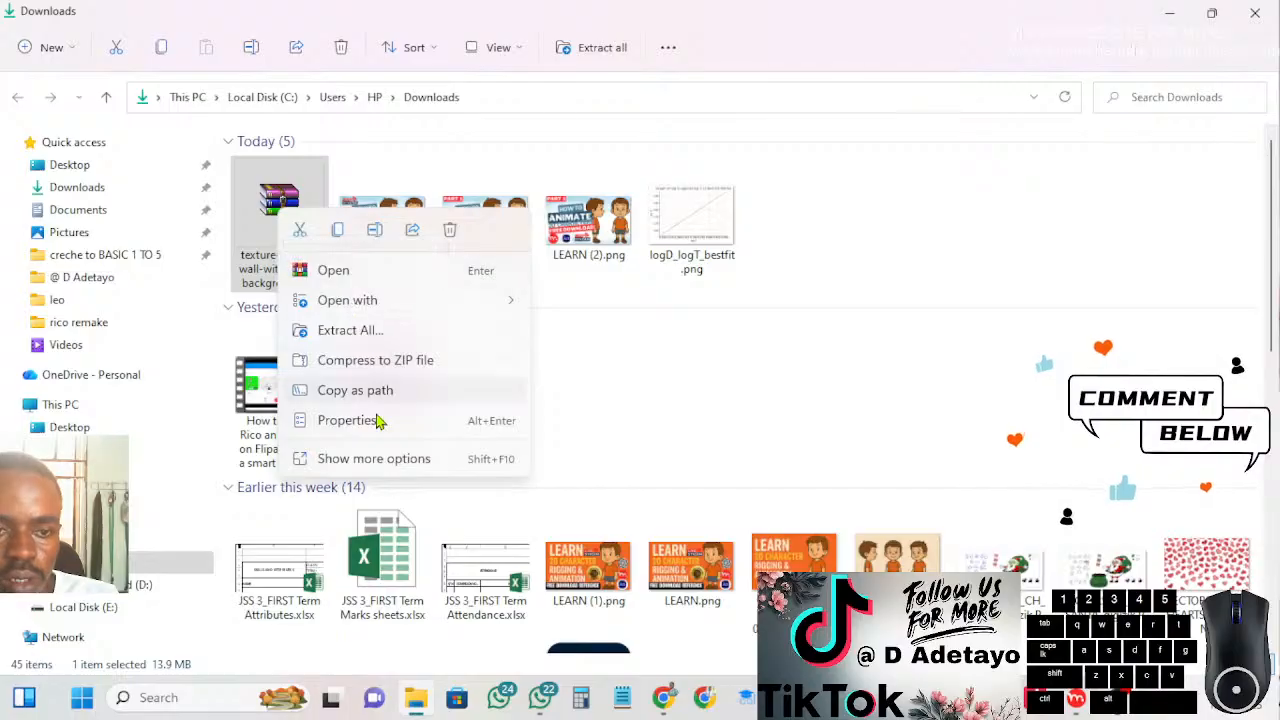
{"action": "left_click", "coordinate": [390, 459]}
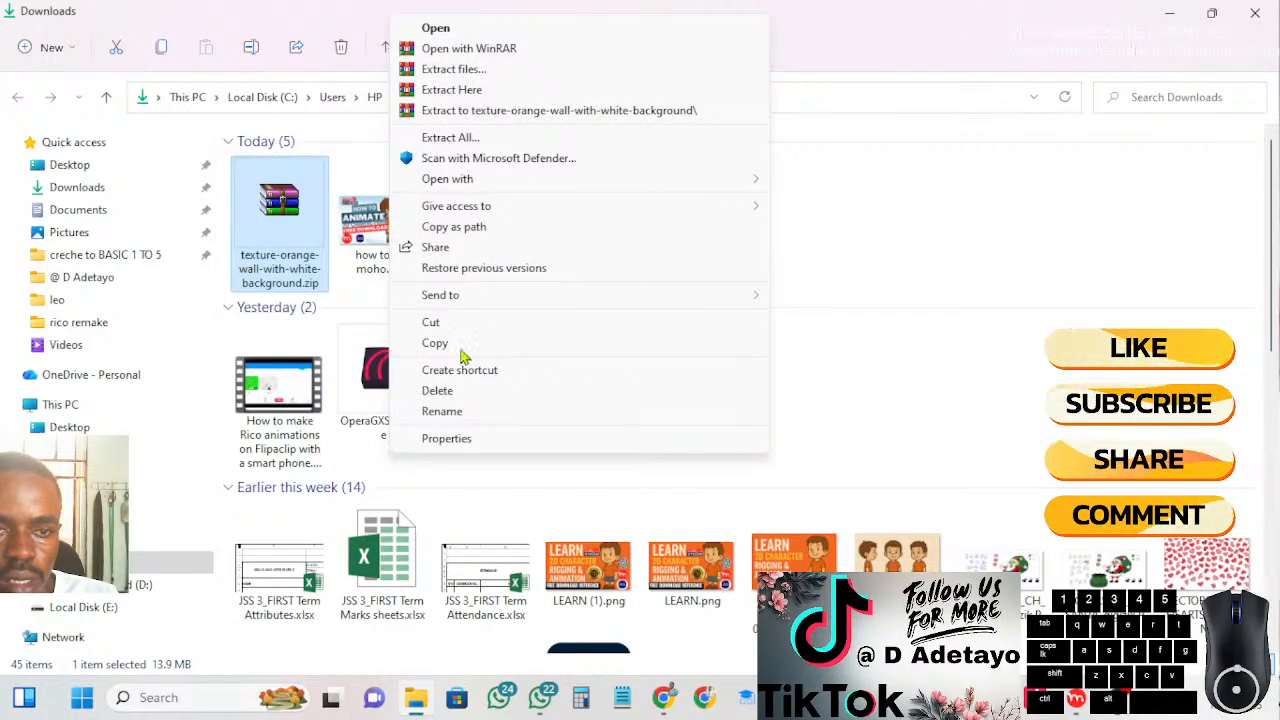
{"action": "left_click", "coordinate": [497, 112]}
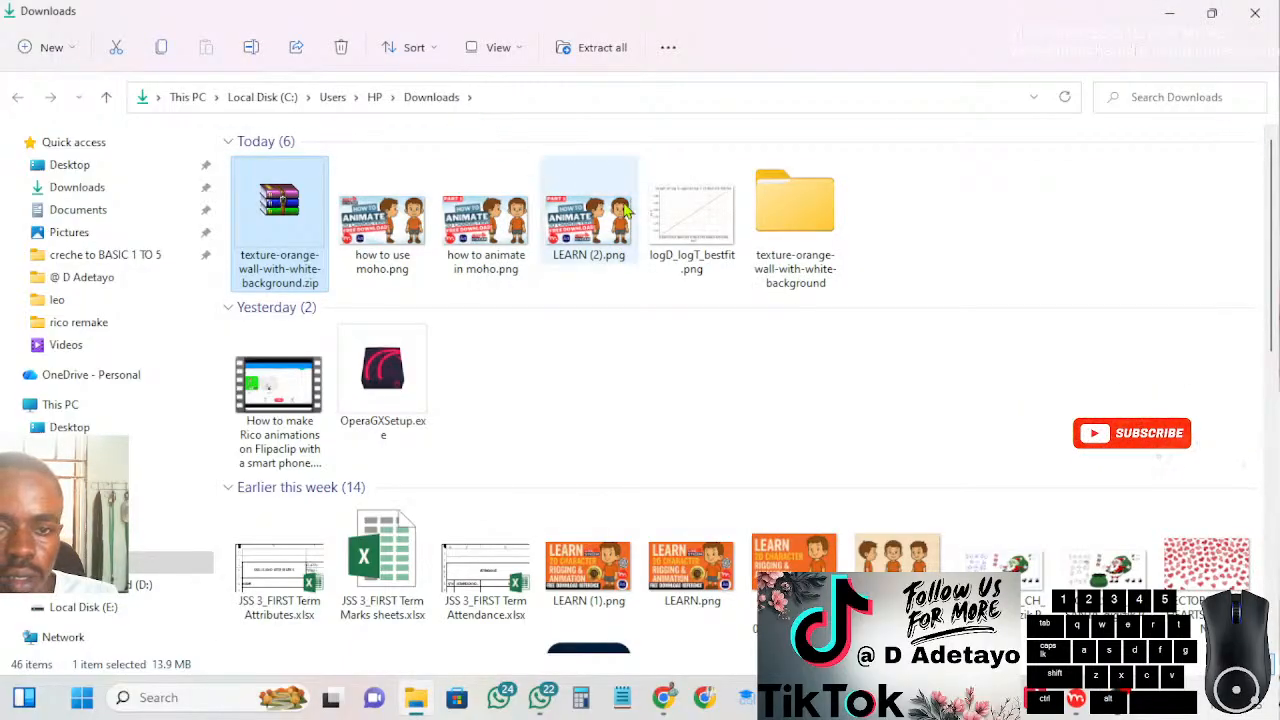
{"action": "double_click", "coordinate": [787, 232]}
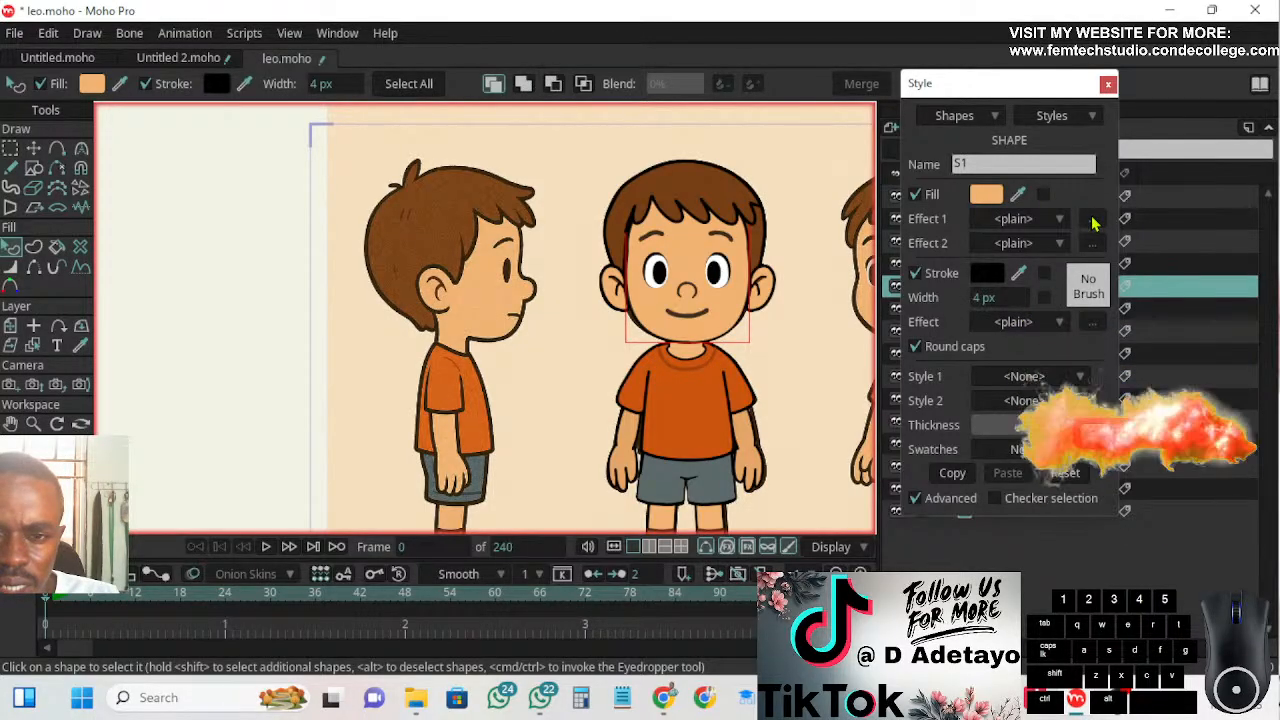
In Moho Pro, set the face fill's Effect 1 to Image Texture and load the JPG from the texture-orange-wall-with-white-background folder
{"action": "left_click", "coordinate": [1060, 220]}
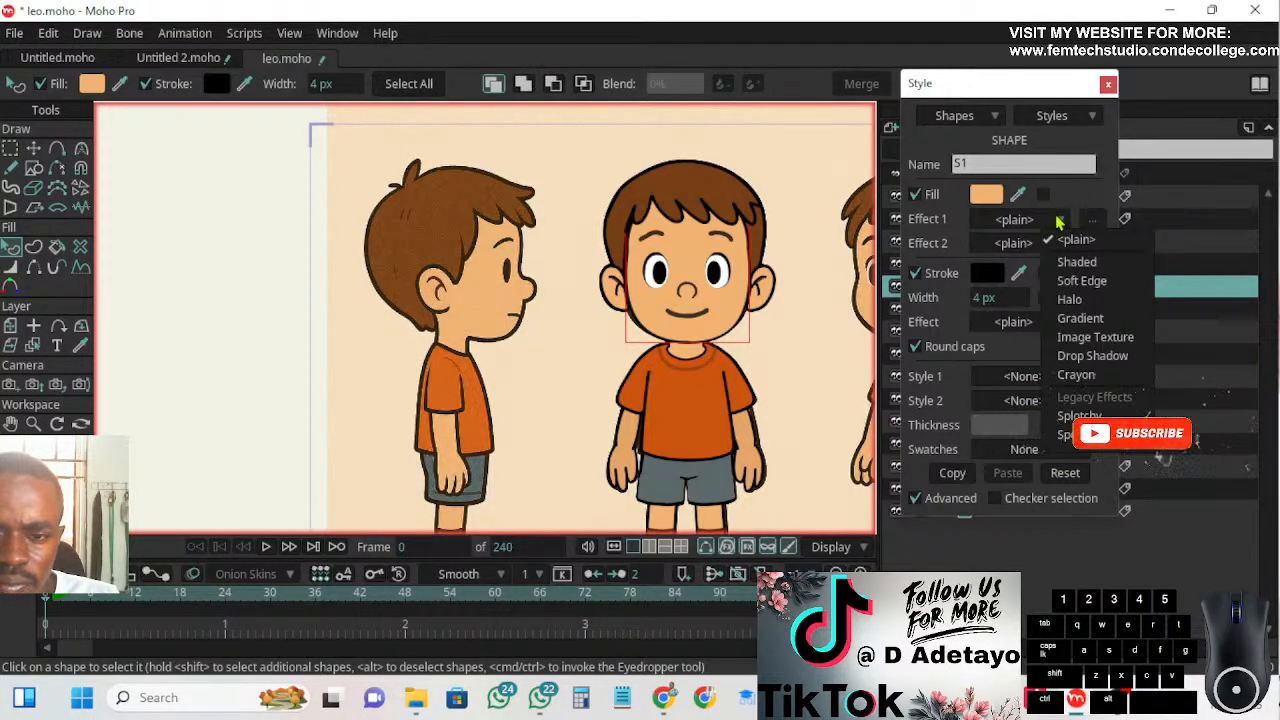
{"action": "left_click", "coordinate": [1074, 340]}
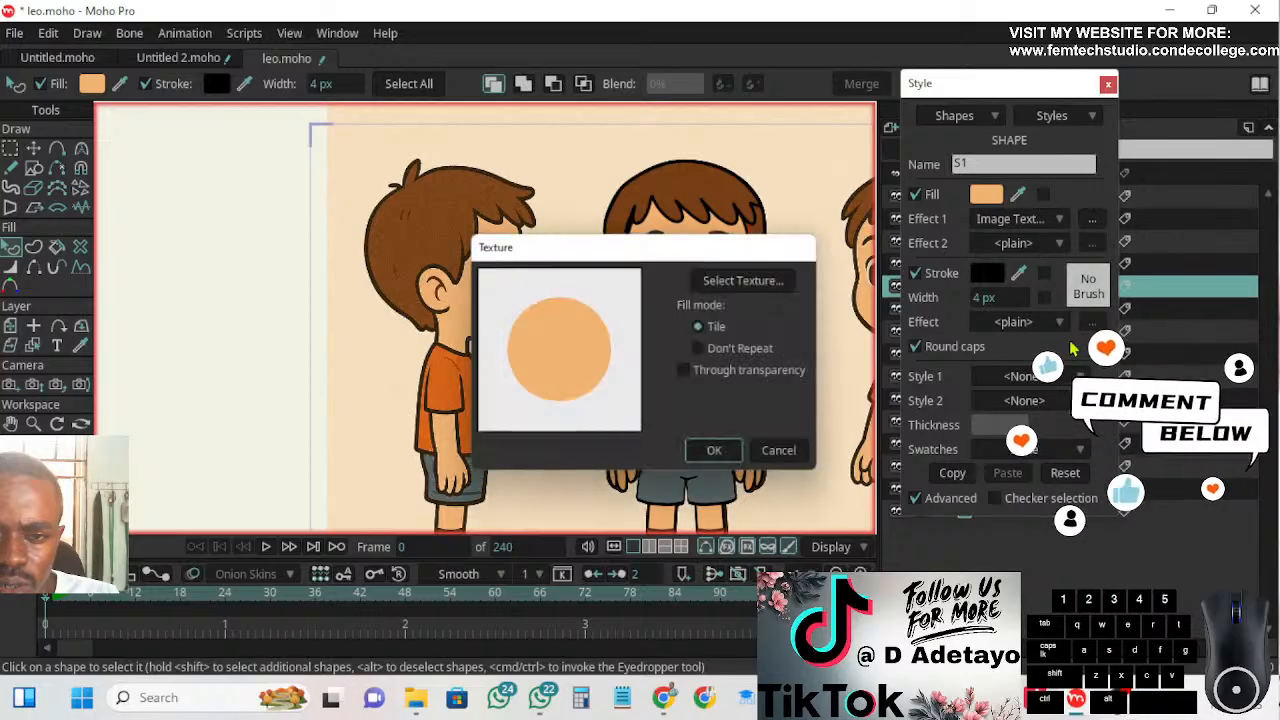
{"action": "left_click", "coordinate": [768, 281]}
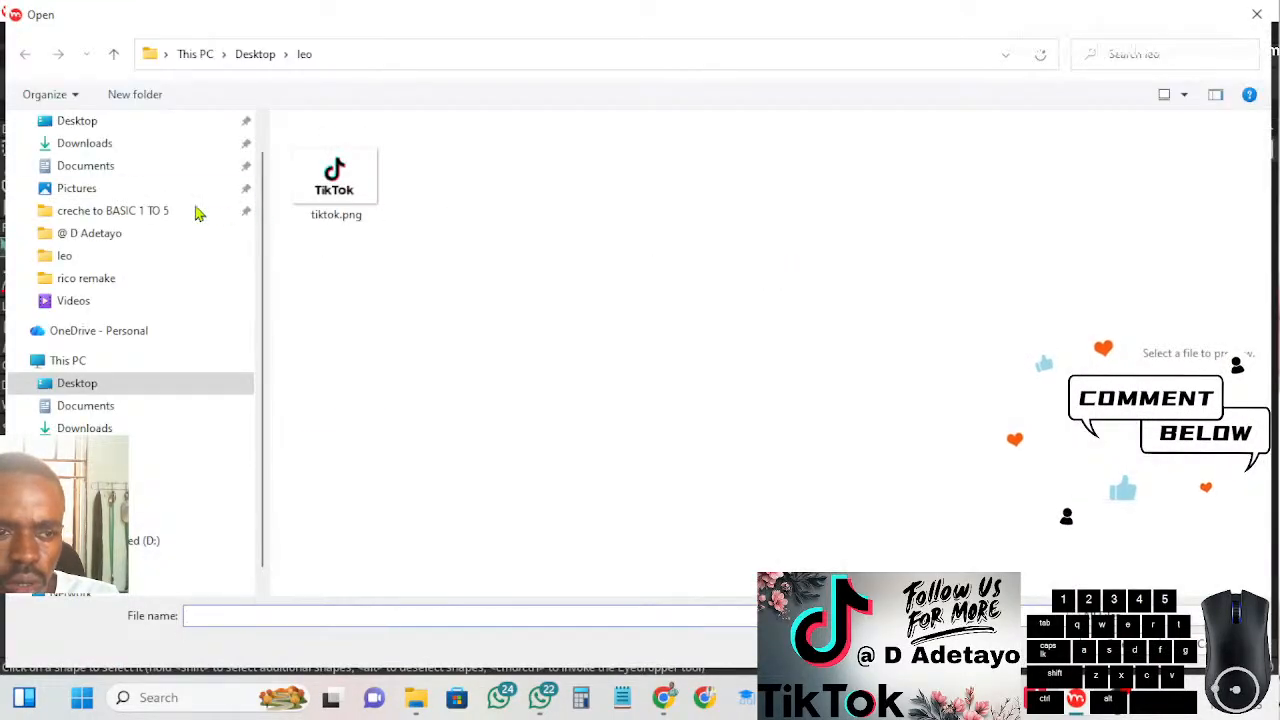
{"action": "left_click", "coordinate": [100, 145]}
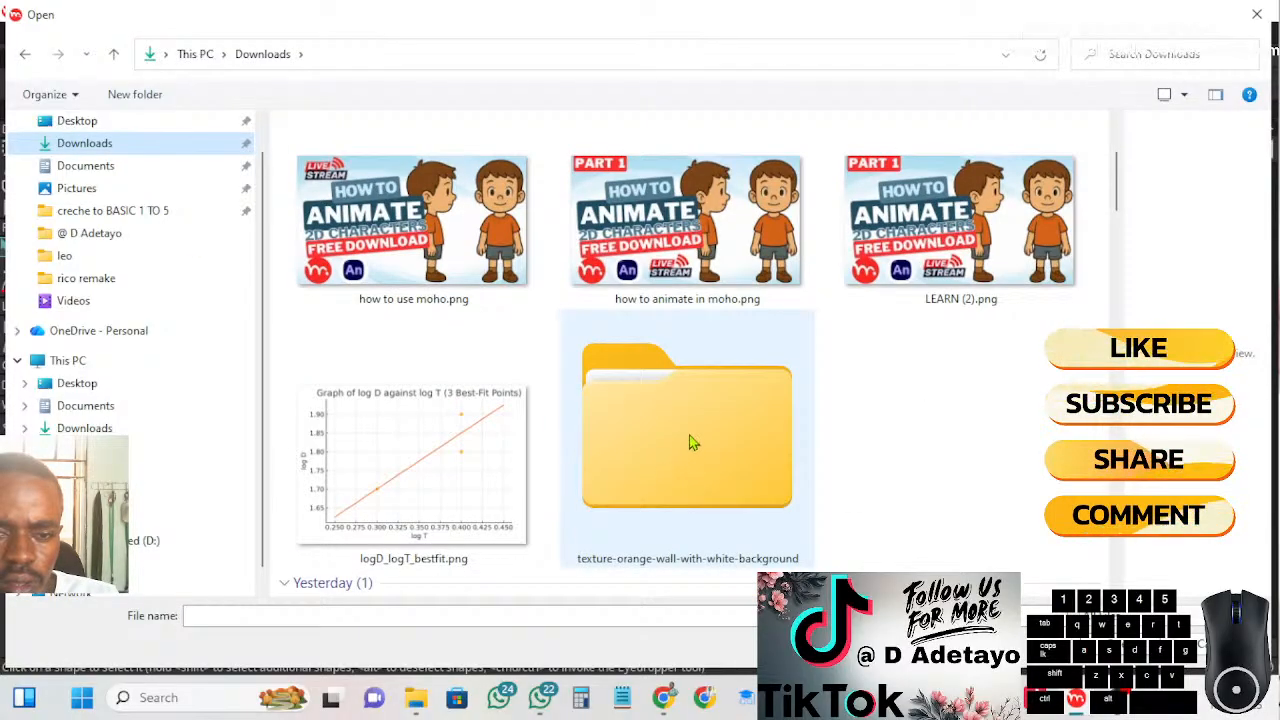
{"action": "double_click", "coordinate": [689, 440]}
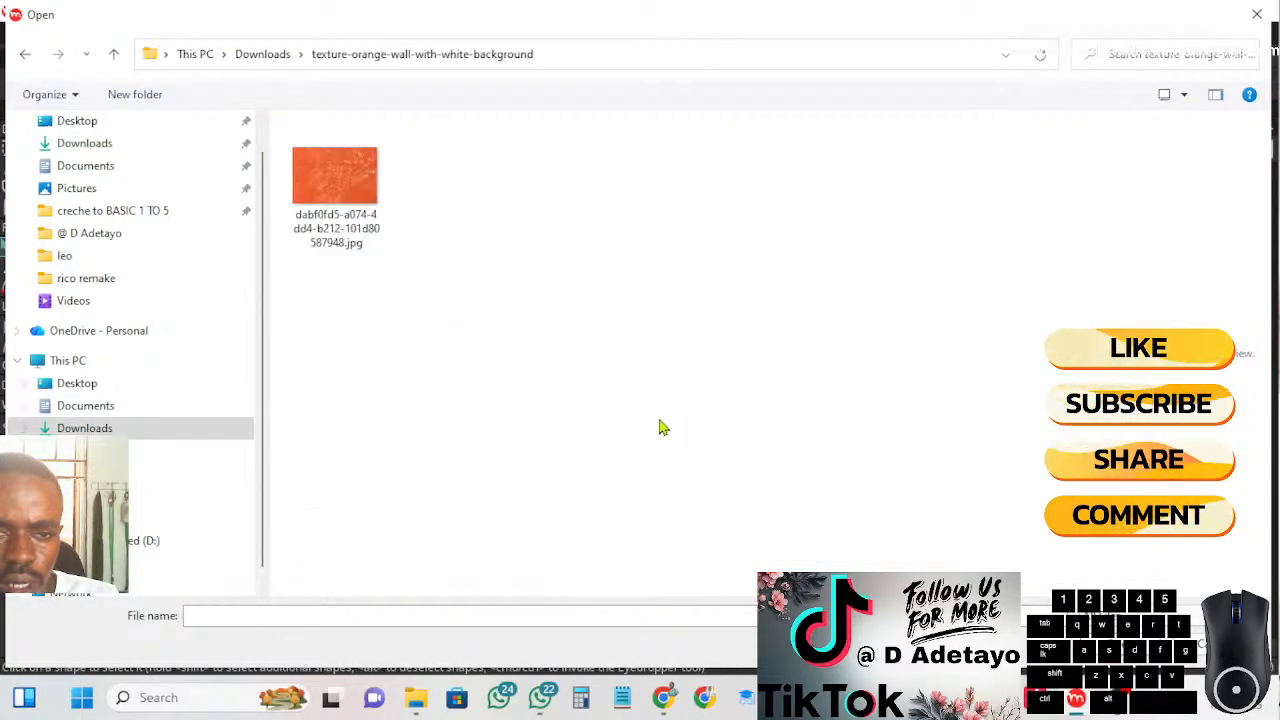
{"action": "left_click", "coordinate": [332, 172]}
{"action": "key", "text": "Return"}
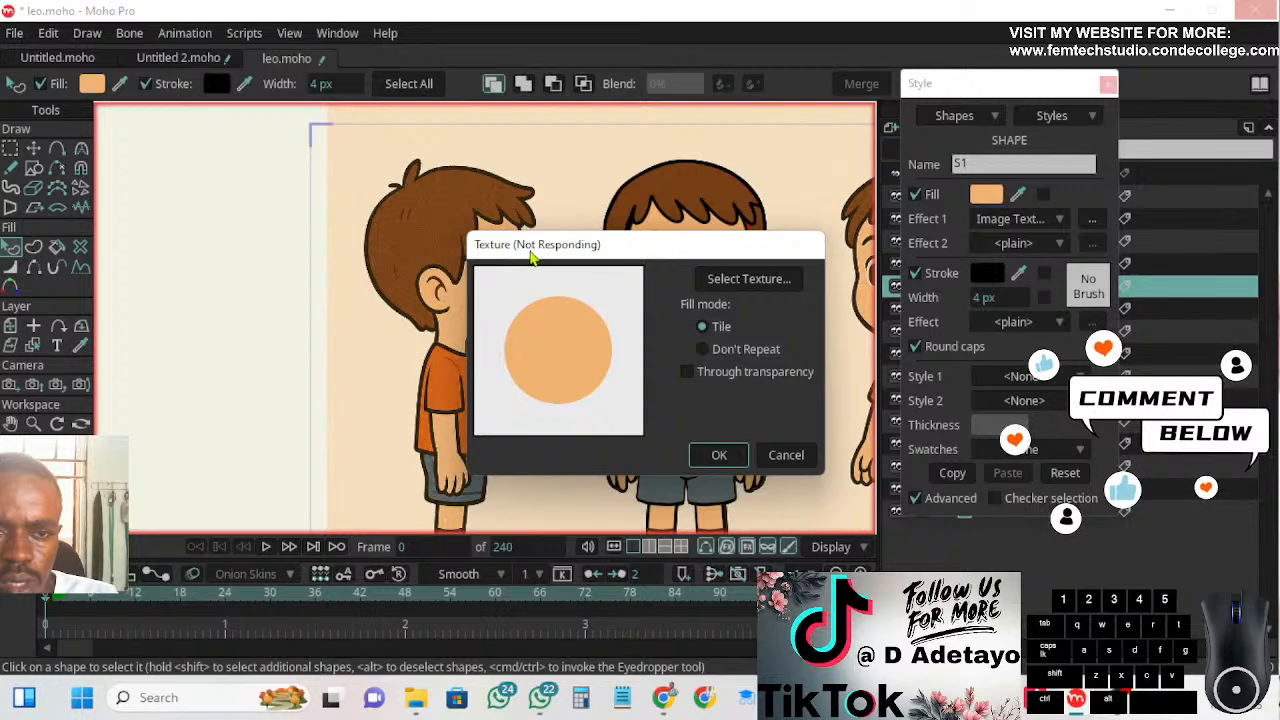
{"action": "left_click_drag", "start_coordinate": [585, 262], "coordinate": [429, 269]}
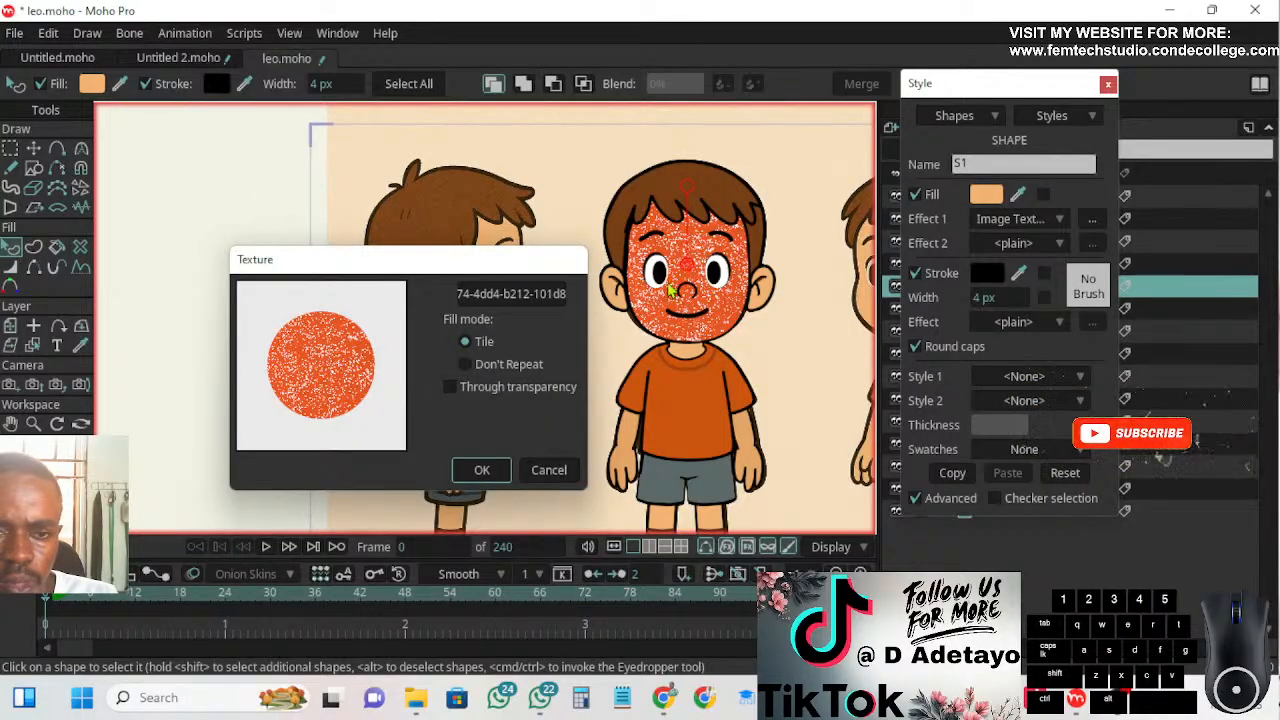
Try the Tile, Don't Repeat and Through transparency settings on the face texture and cancel the texture settings
{"action": "scroll", "coordinate": [705, 305], "scroll_direction": "up", "scroll_amount": 3}
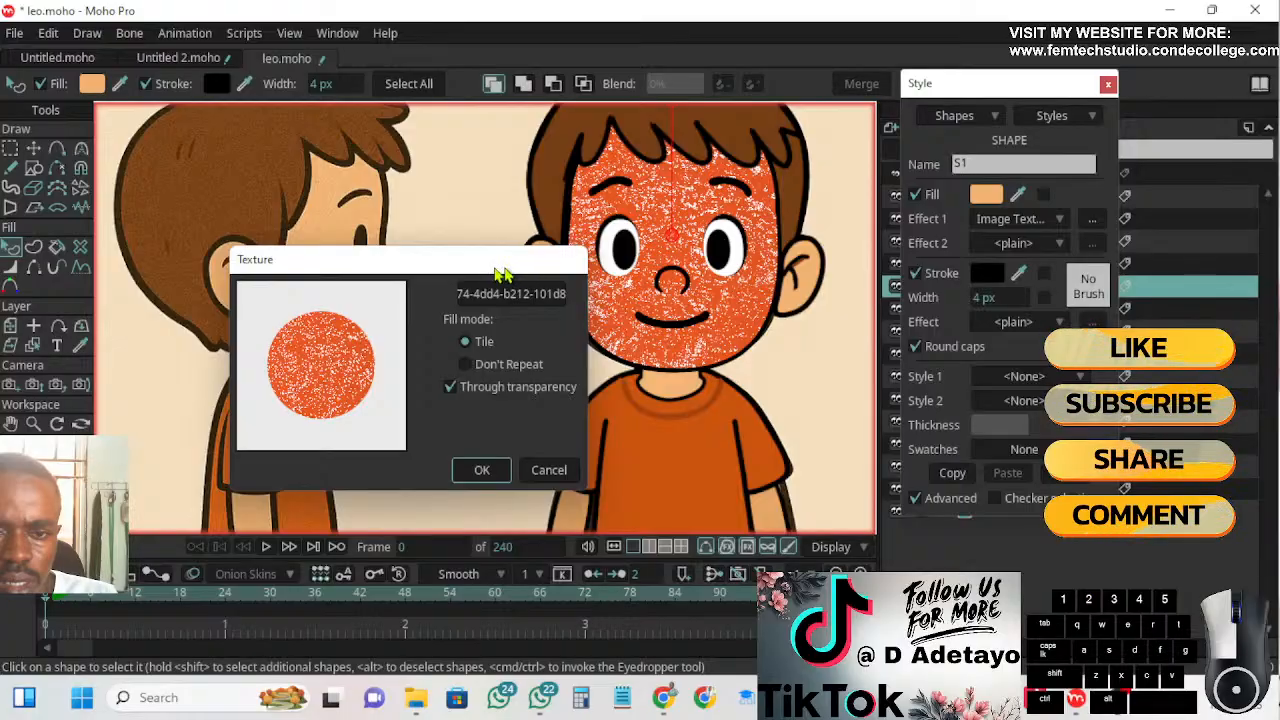
{"action": "left_click_drag", "start_coordinate": [510, 272], "coordinate": [459, 257]}
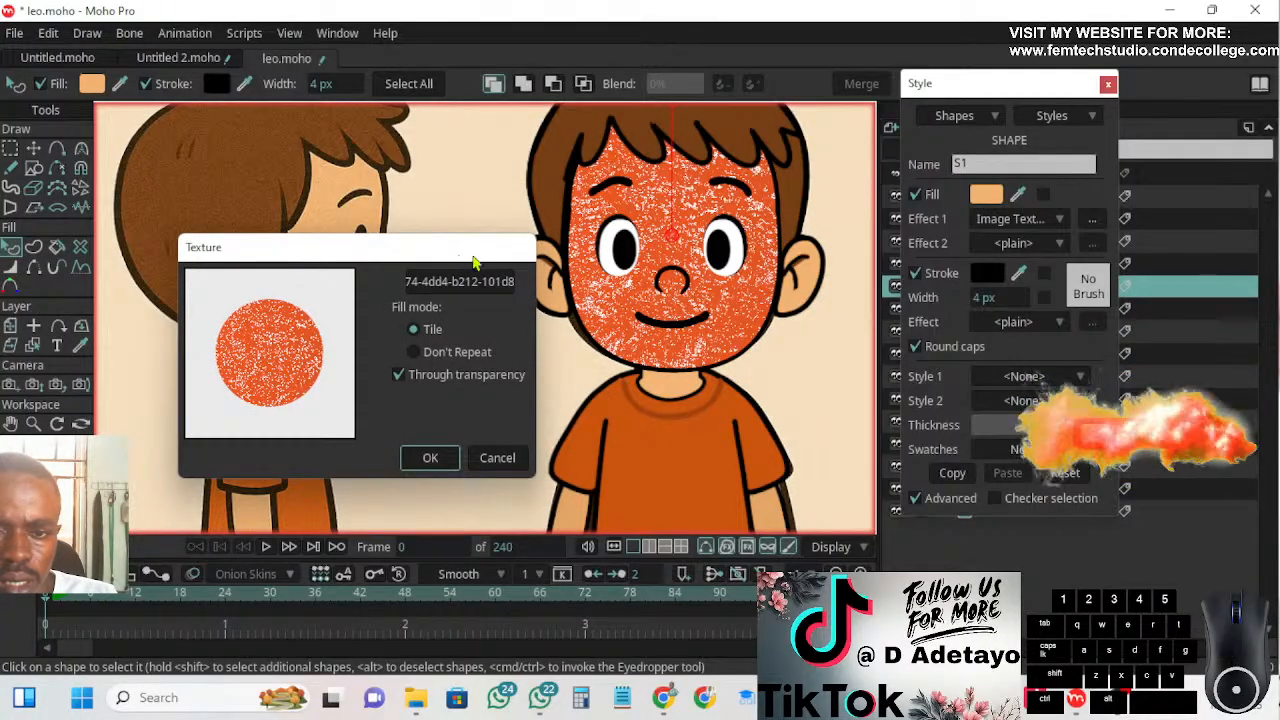
{"action": "scroll", "coordinate": [683, 303], "scroll_direction": "down", "scroll_amount": 2}
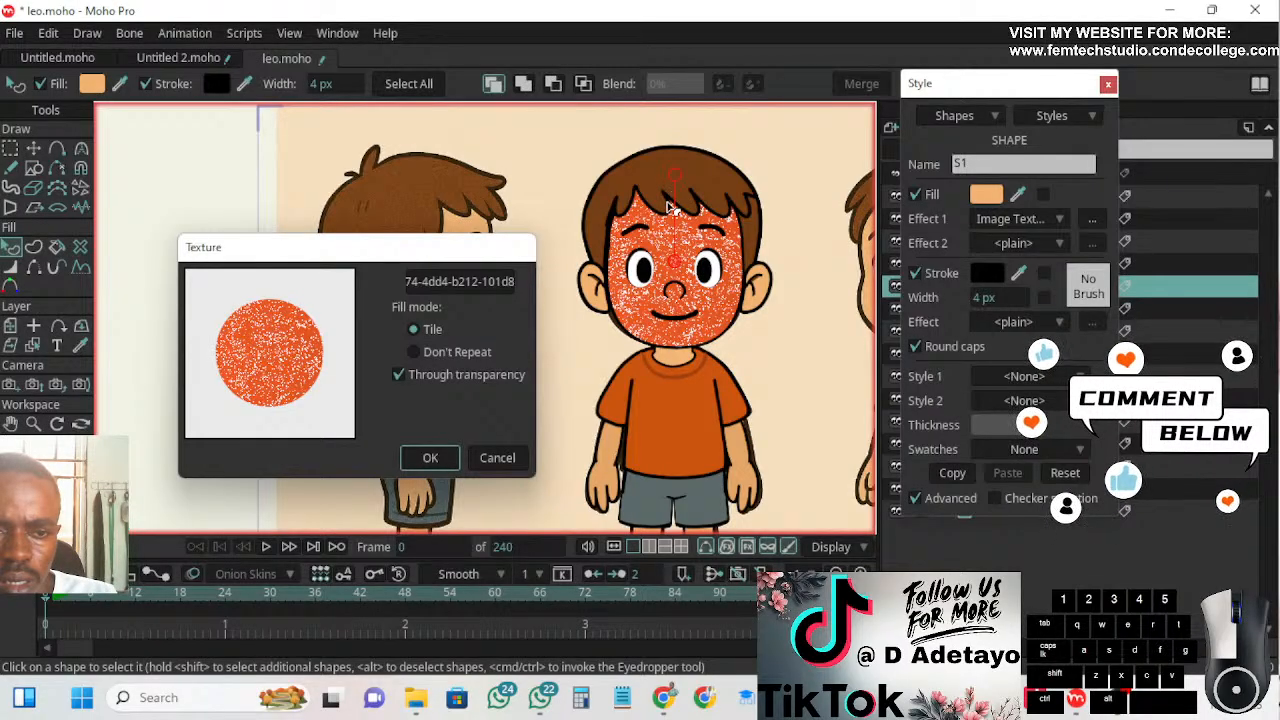
{"action": "left_click", "coordinate": [415, 350]}
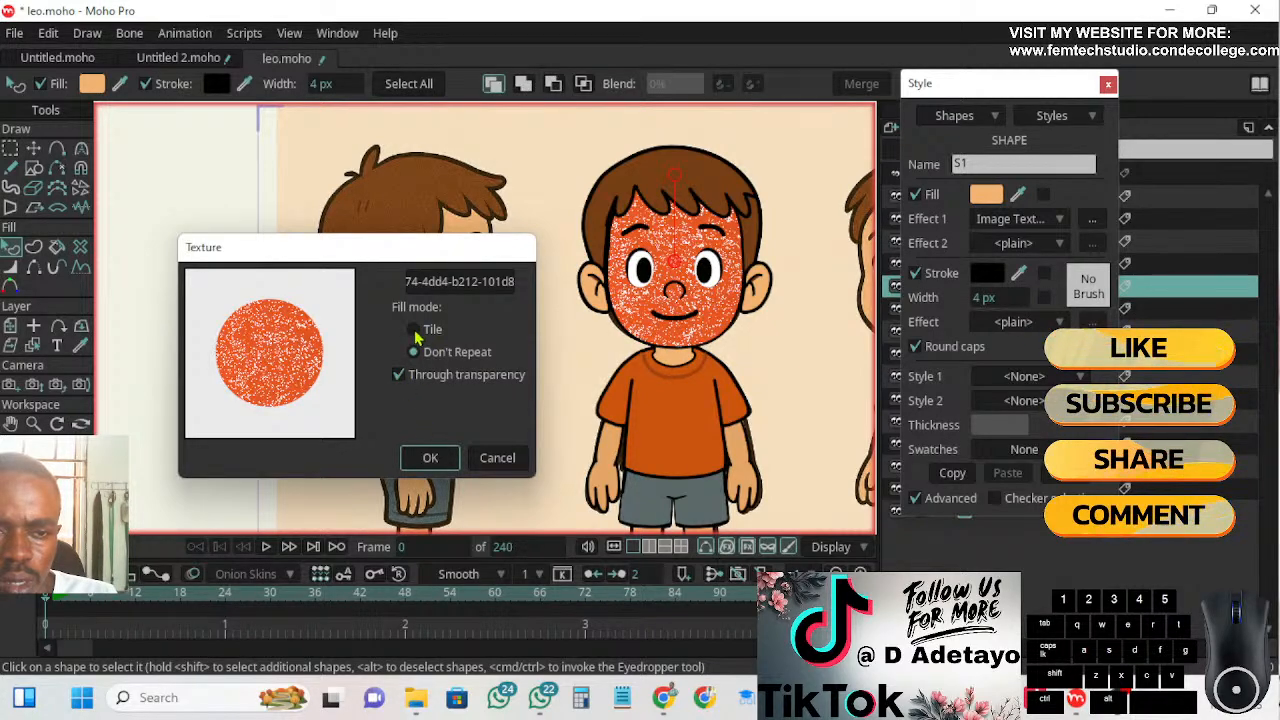
{"action": "left_click", "coordinate": [413, 330]}
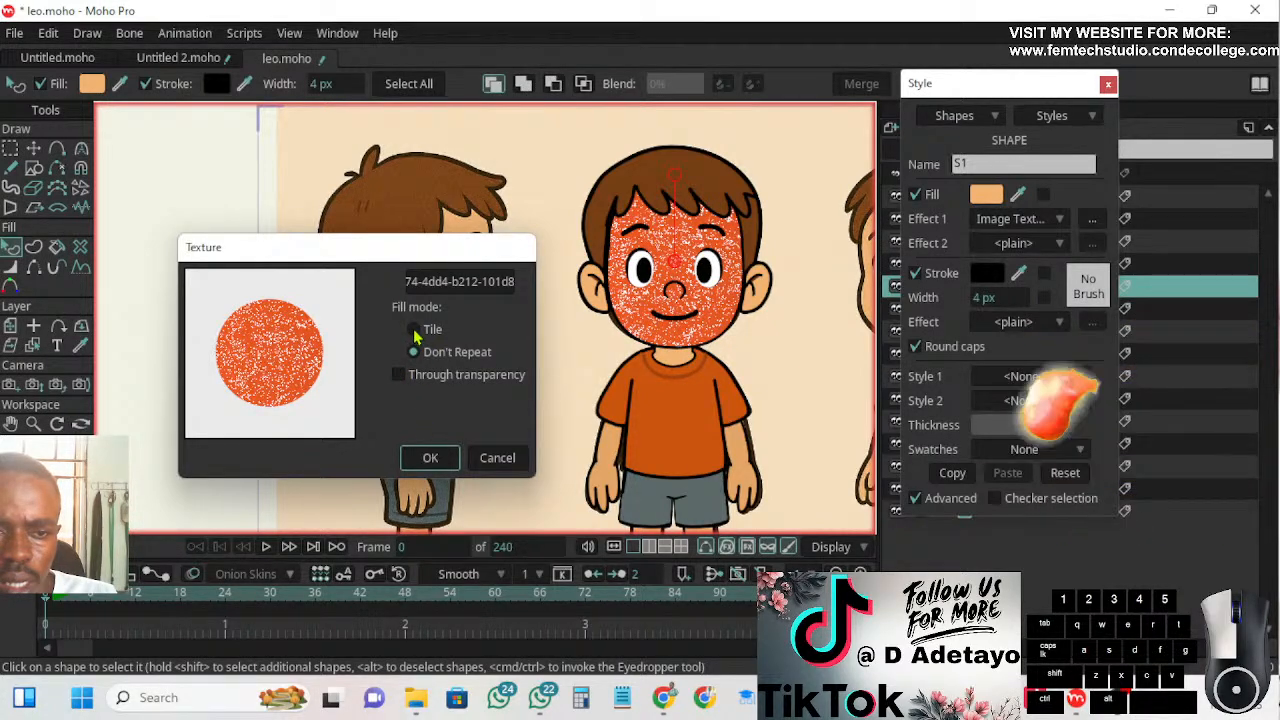
{"action": "left_click", "coordinate": [397, 378]}
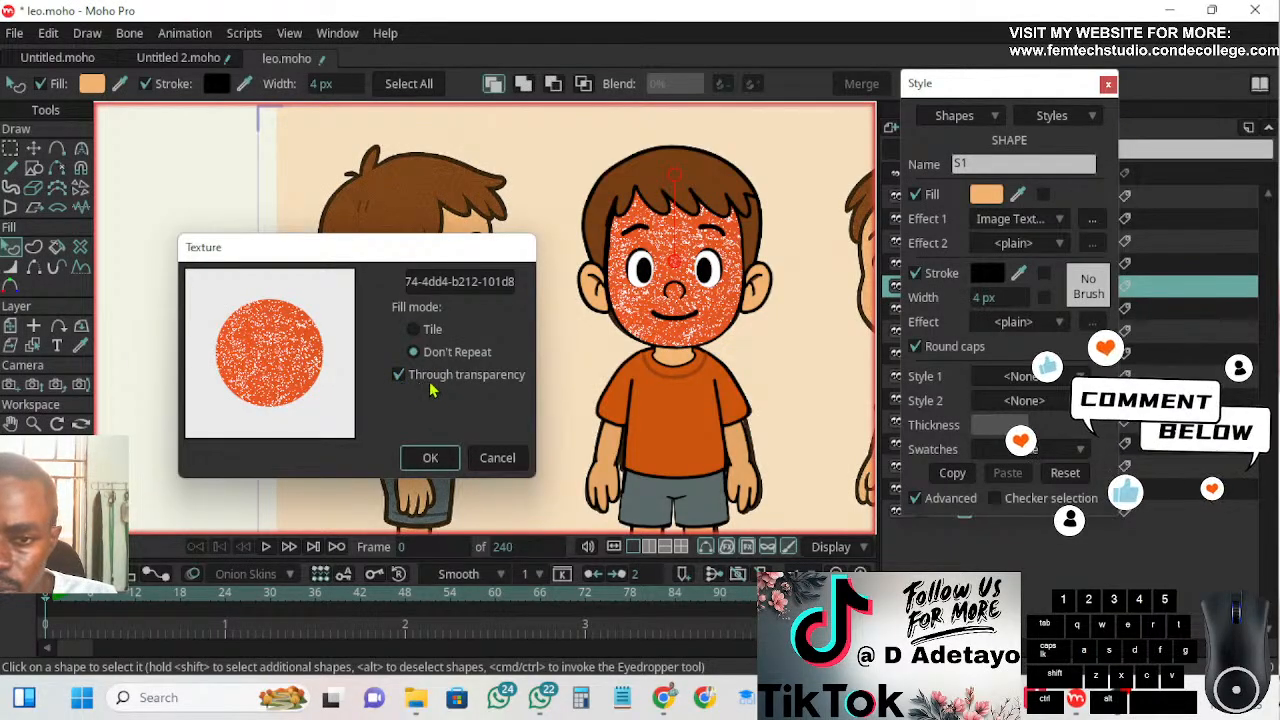
{"action": "left_click", "coordinate": [397, 387]}
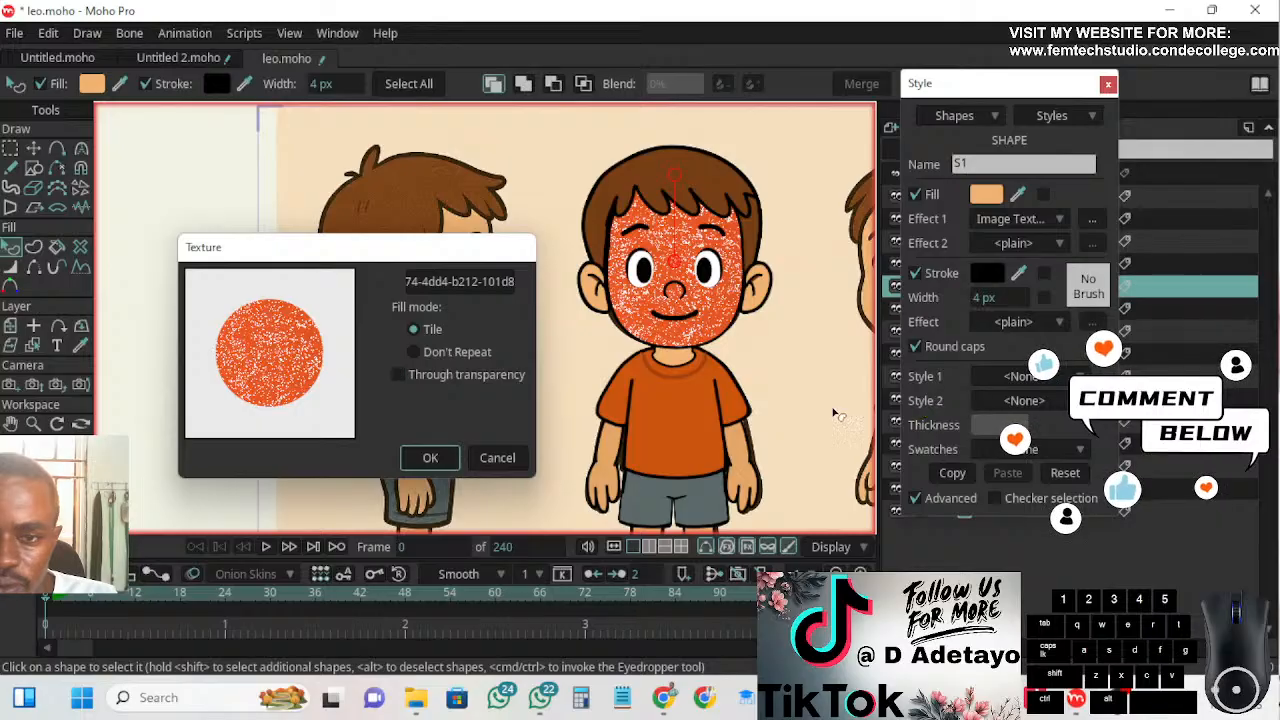
{"action": "left_click", "coordinate": [402, 377]}
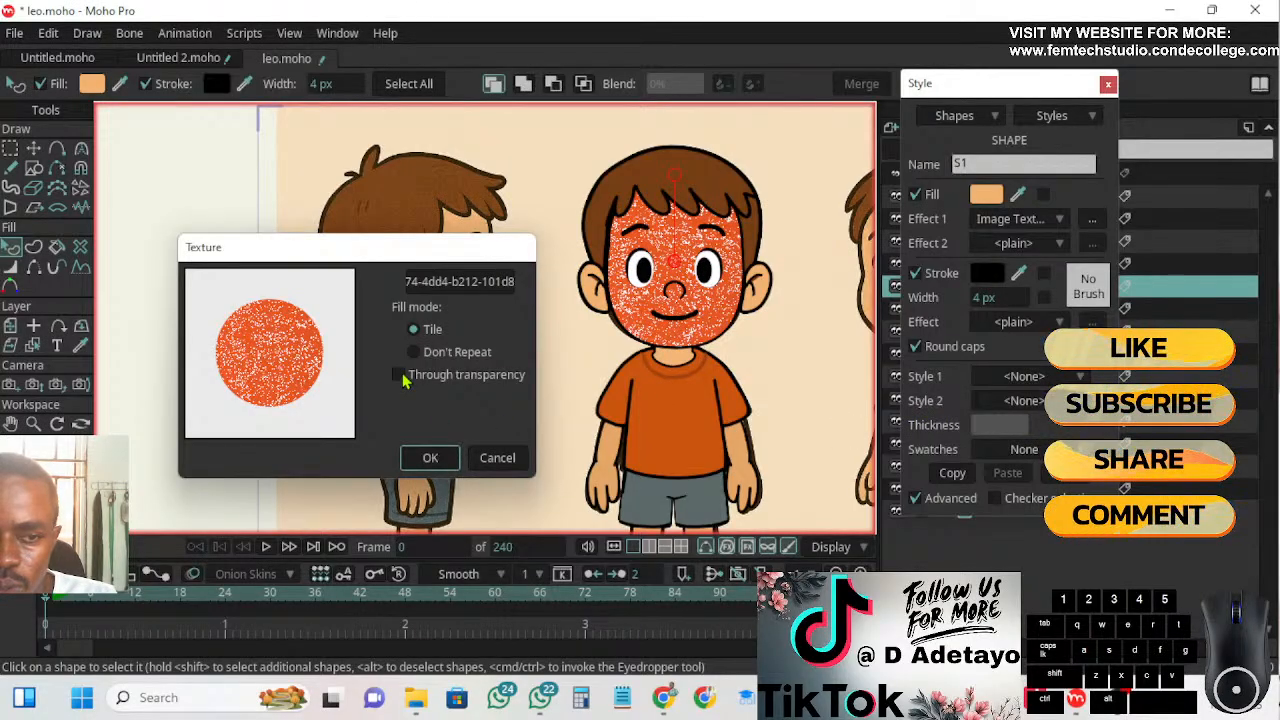
{"action": "left_click", "coordinate": [401, 375]}
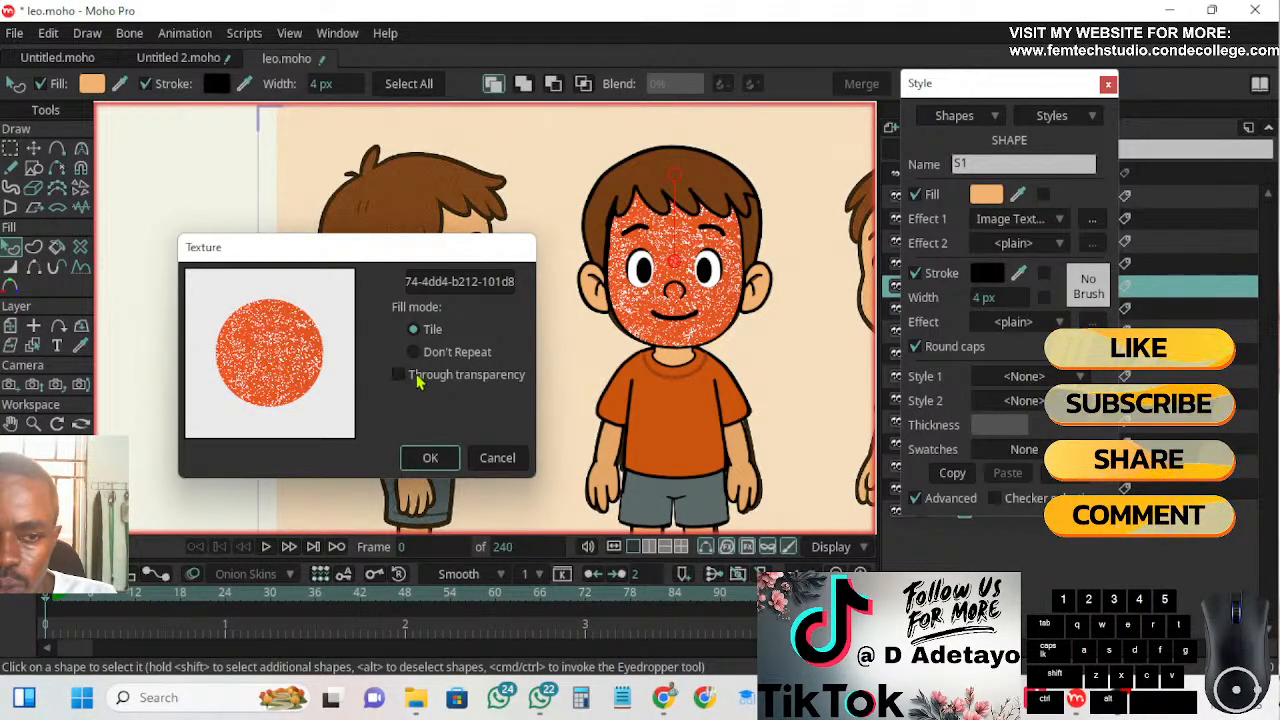
{"action": "left_click", "coordinate": [498, 459]}
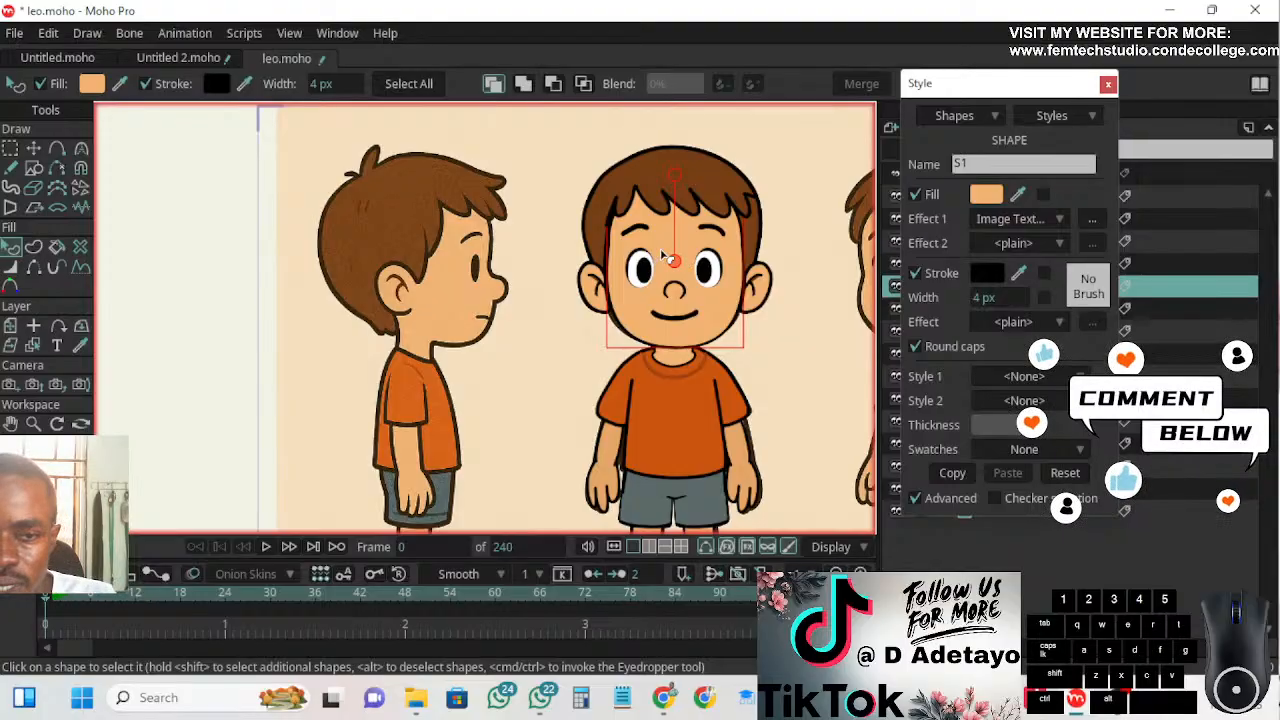
Examine the grain in the reference's side-view hair and skin and compare it with the traced front-view face
{"action": "scroll", "coordinate": [443, 214], "scroll_direction": "up", "scroll_amount": 3}
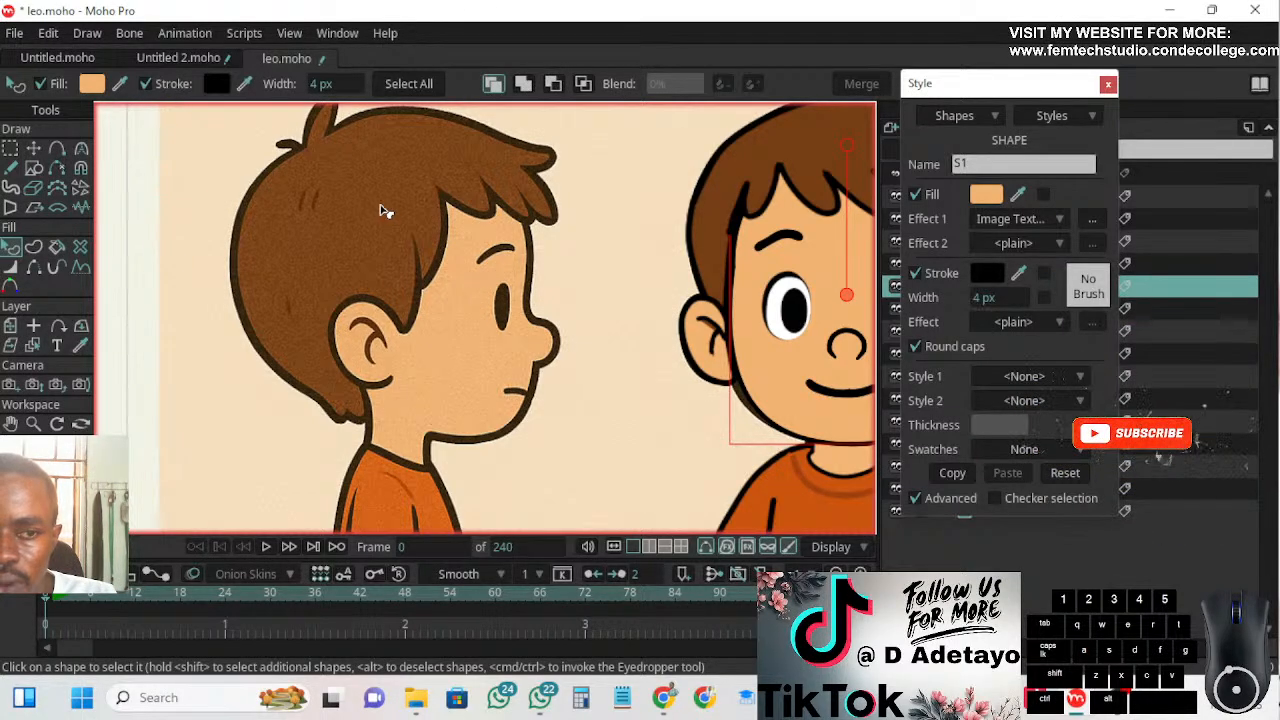
{"action": "scroll", "coordinate": [322, 238], "scroll_direction": "up", "scroll_amount": 1}
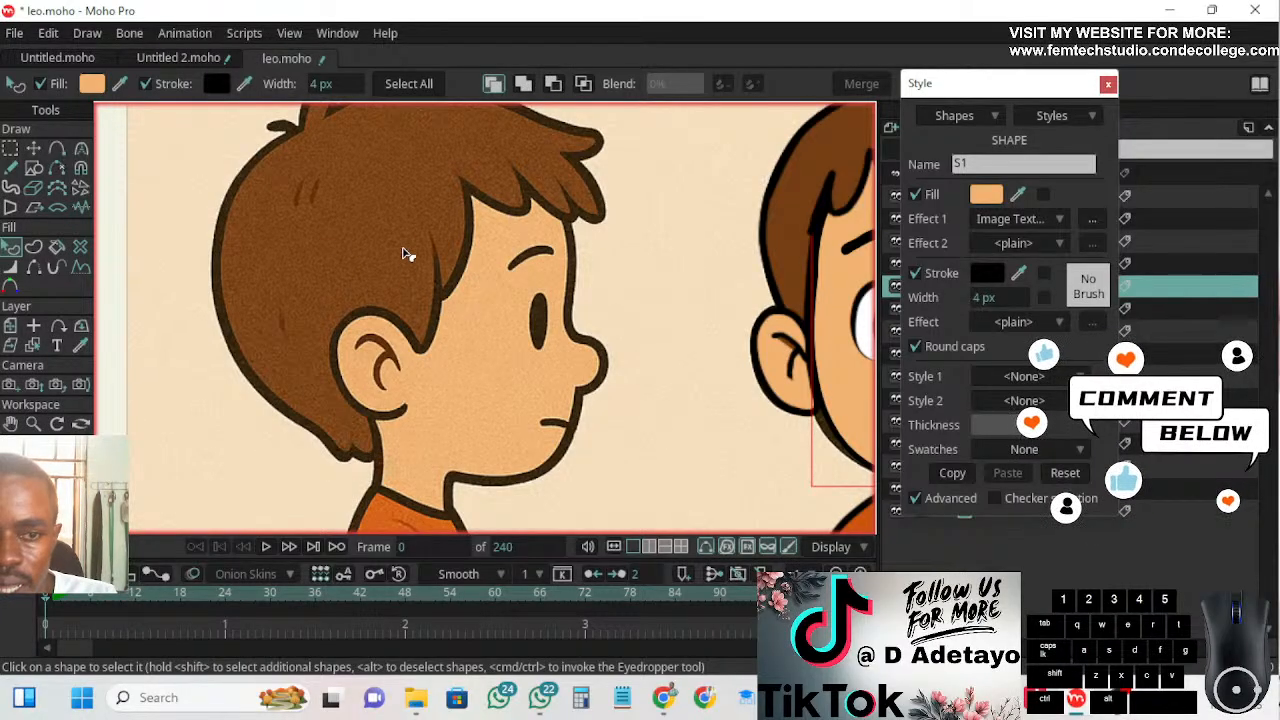
{"action": "scroll", "coordinate": [580, 315], "scroll_direction": "down", "scroll_amount": 2}
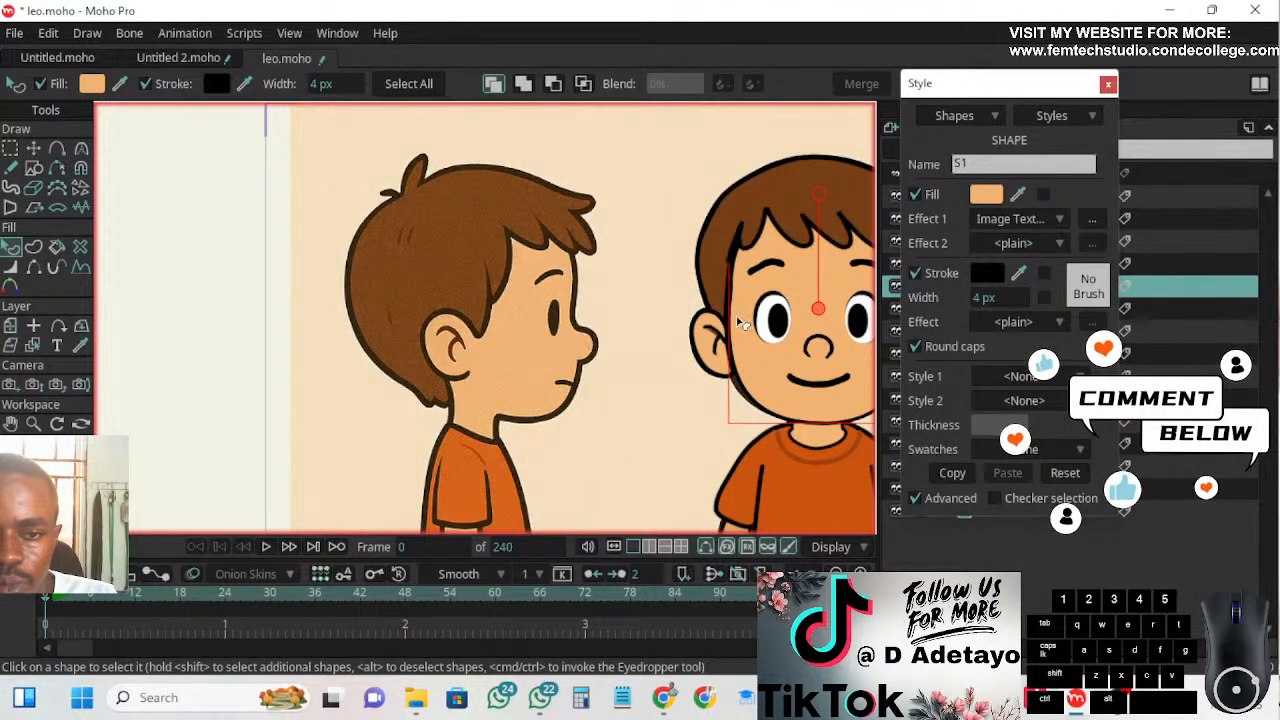
{"action": "scroll", "coordinate": [779, 352], "scroll_direction": "down", "scroll_amount": 1}
{"action": "left_click_drag", "start_coordinate": [636, 360], "coordinate": [440, 300]}
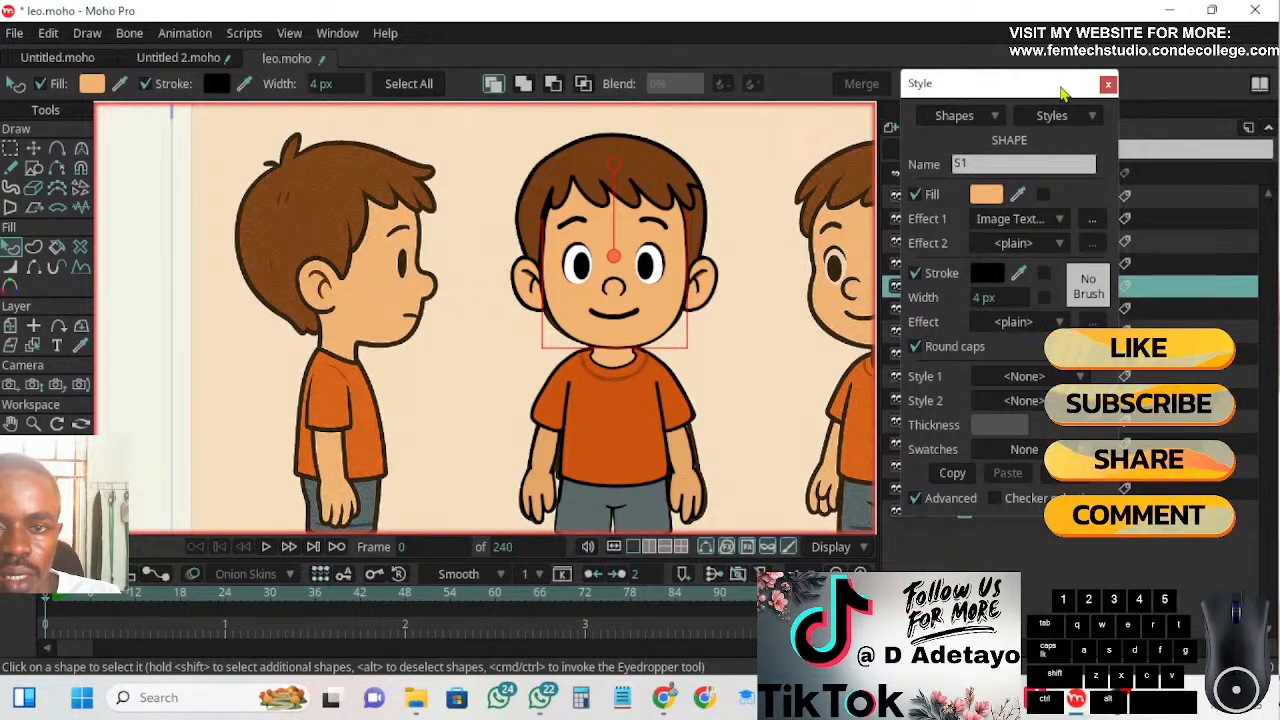
Move the Style window off the layer list and hide the ref layer to view the traced boy alone
{"action": "left_click_drag", "start_coordinate": [1065, 94], "coordinate": [1169, 146]}
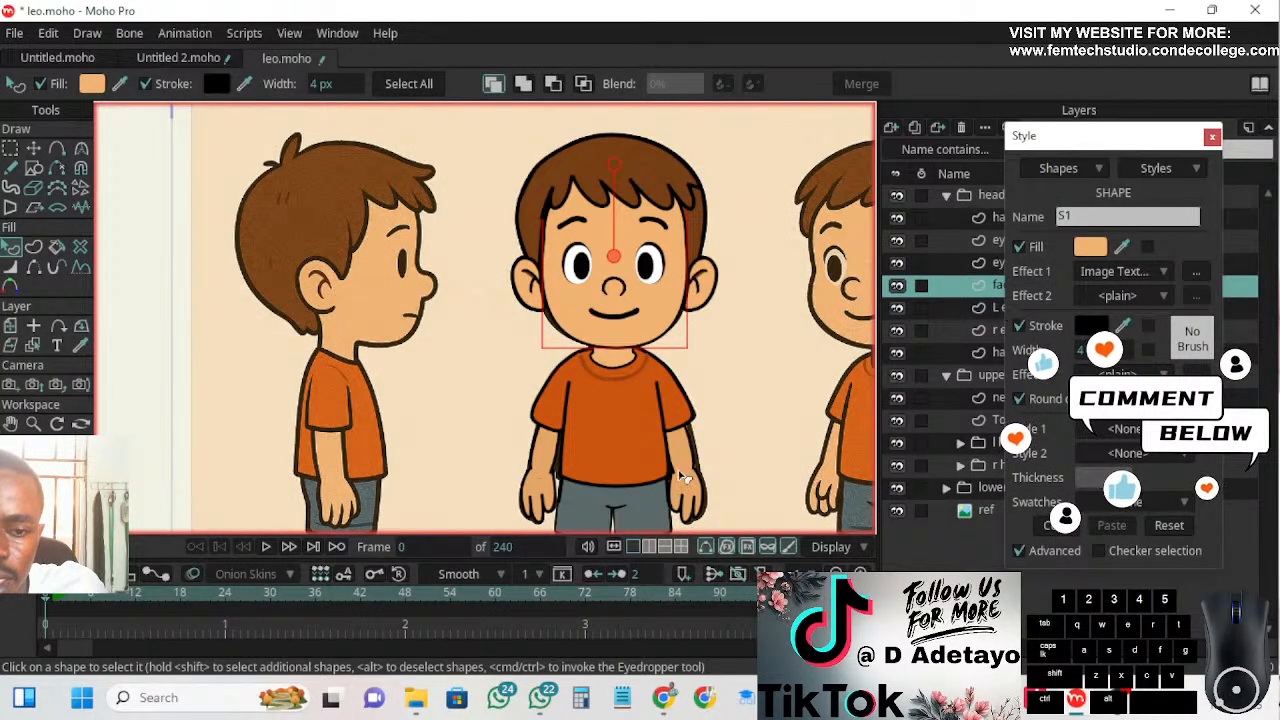
{"action": "scroll", "coordinate": [760, 383], "scroll_direction": "down", "scroll_amount": 3}
{"action": "scroll", "coordinate": [798, 398], "scroll_direction": "up", "scroll_amount": 3}
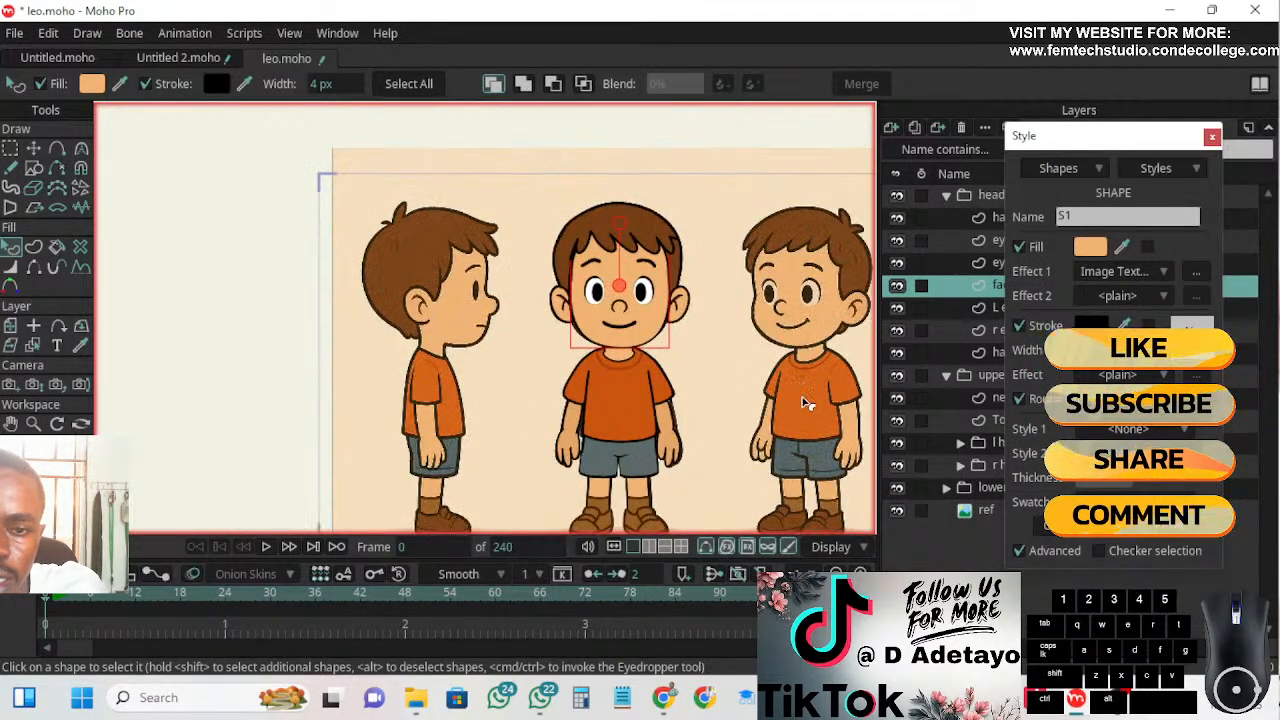
{"action": "scroll", "coordinate": [803, 400], "scroll_direction": "down", "scroll_amount": 3}
{"action": "left_click_drag", "start_coordinate": [812, 433], "coordinate": [727, 410]}
{"action": "scroll", "coordinate": [727, 410], "scroll_direction": "up", "scroll_amount": 3}
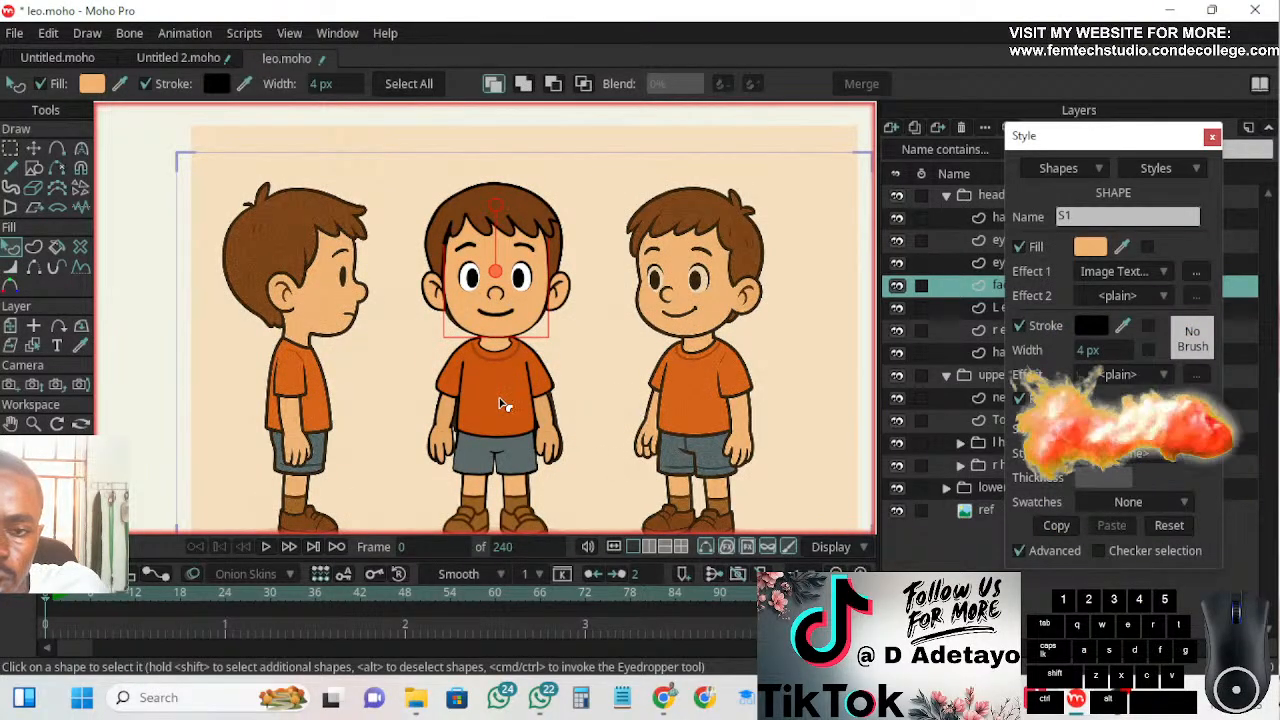
{"action": "left_click", "coordinate": [897, 510]}
{"action": "scroll", "coordinate": [675, 434], "scroll_direction": "down", "scroll_amount": 3}
{"action": "left_click_drag", "start_coordinate": [658, 432], "coordinate": [617, 355]}
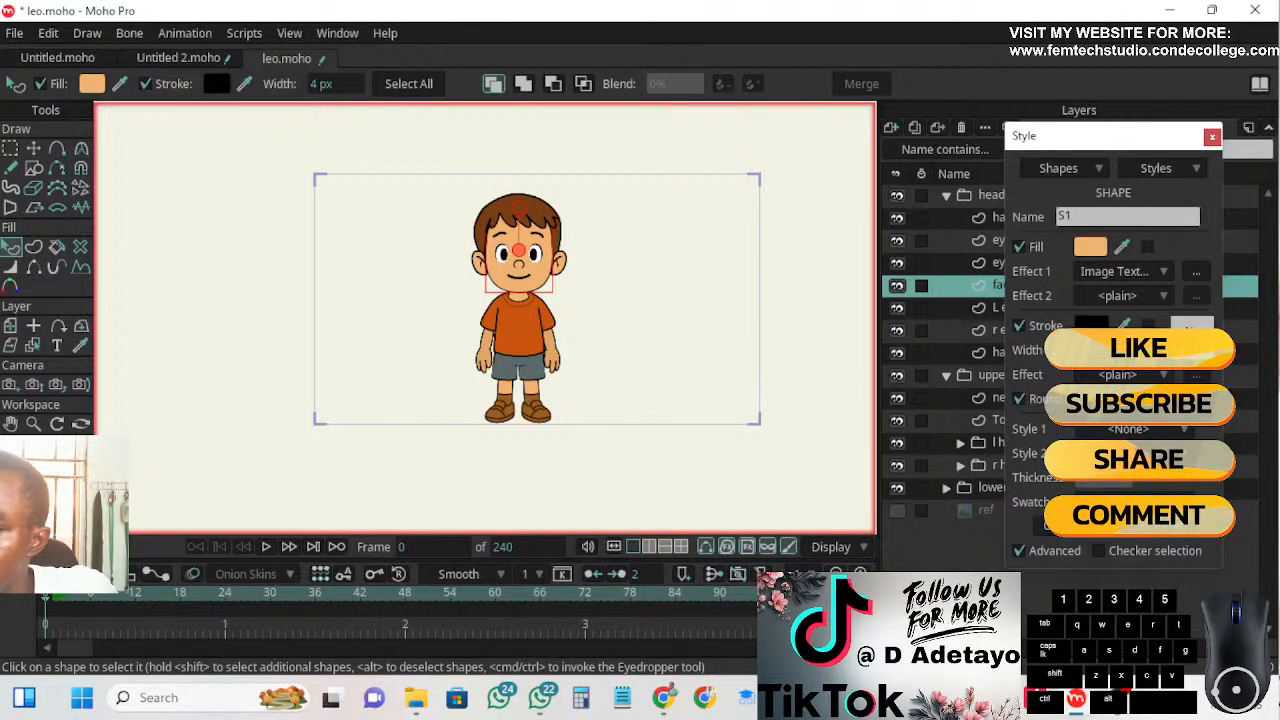
{"action": "mouse_move", "coordinate": [1120, 712]}
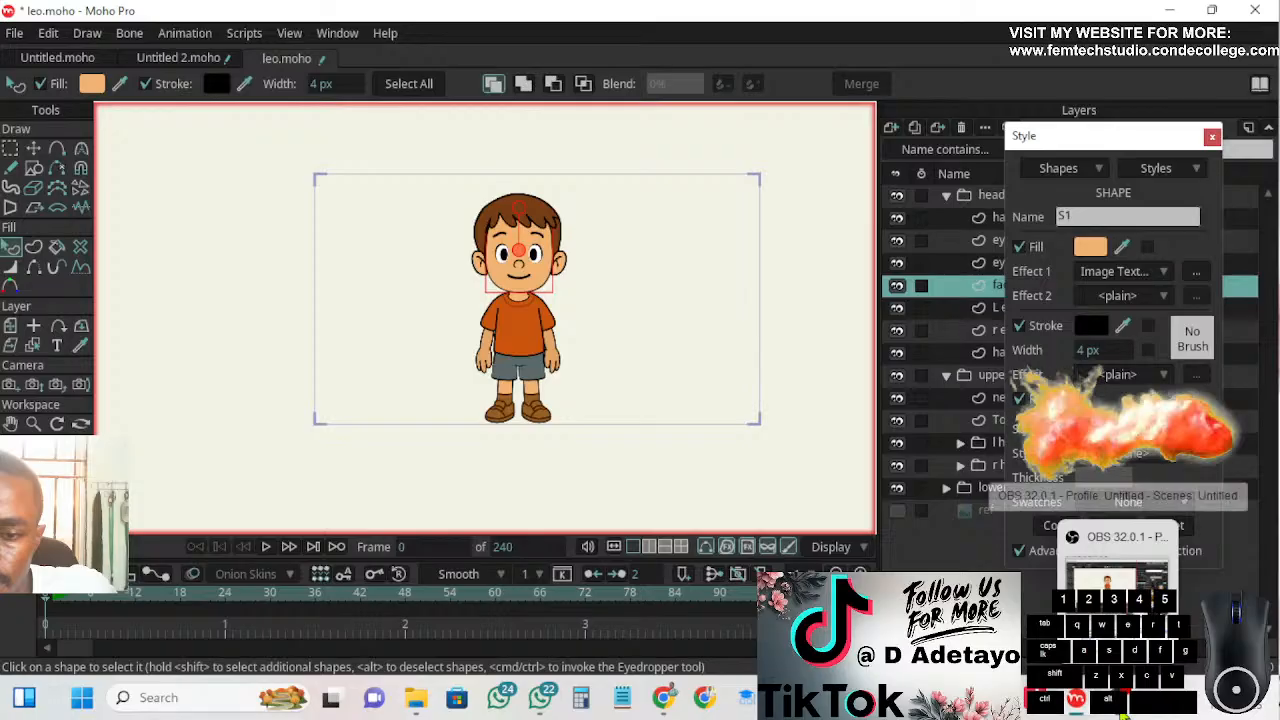
{"action": "left_click", "coordinate": [1120, 712]}
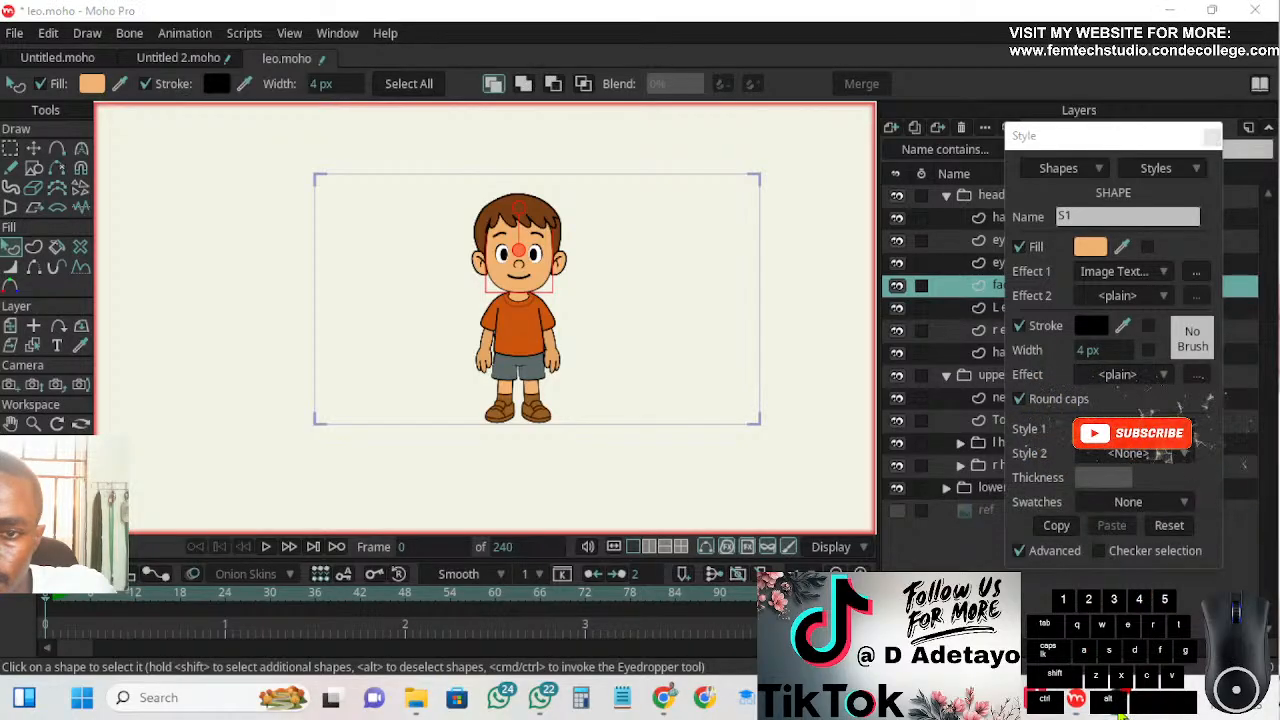